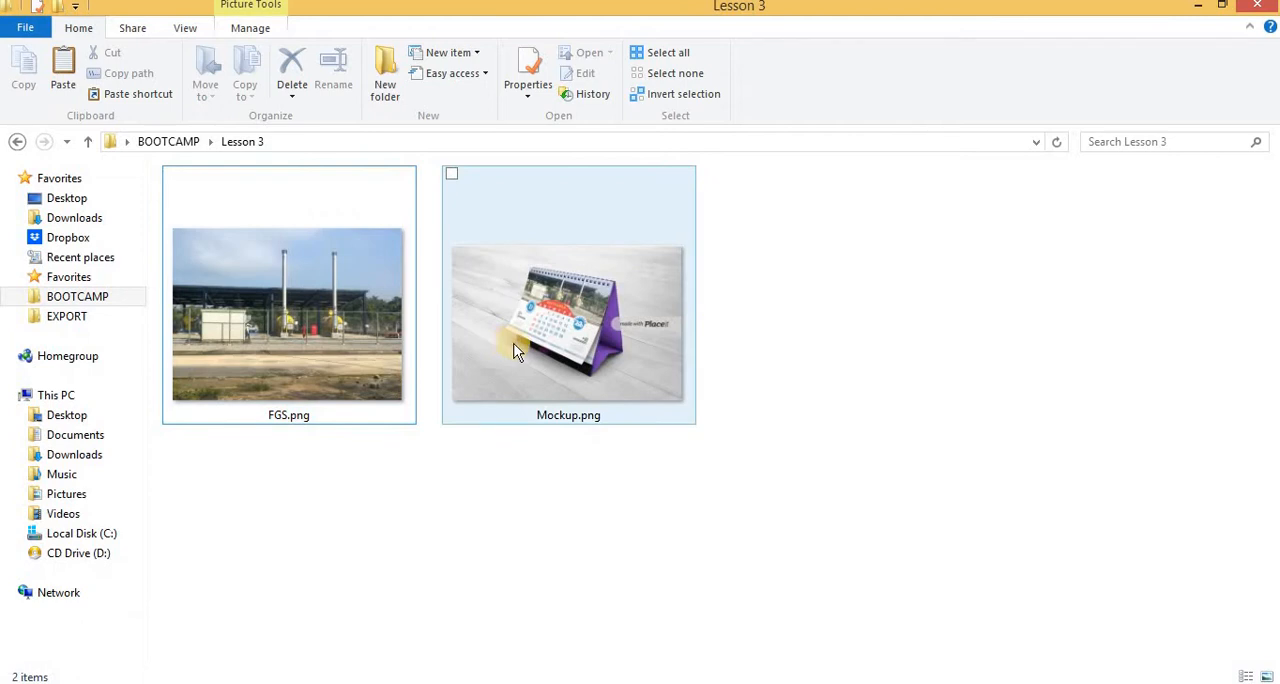
View Mockup.png full size to examine the desk calendar design, and close the viewer
{"action": "left_click", "coordinate": [317, 327]}
{"action": "left_click", "coordinate": [487, 281]}
{"action": "double_click", "coordinate": [487, 280]}
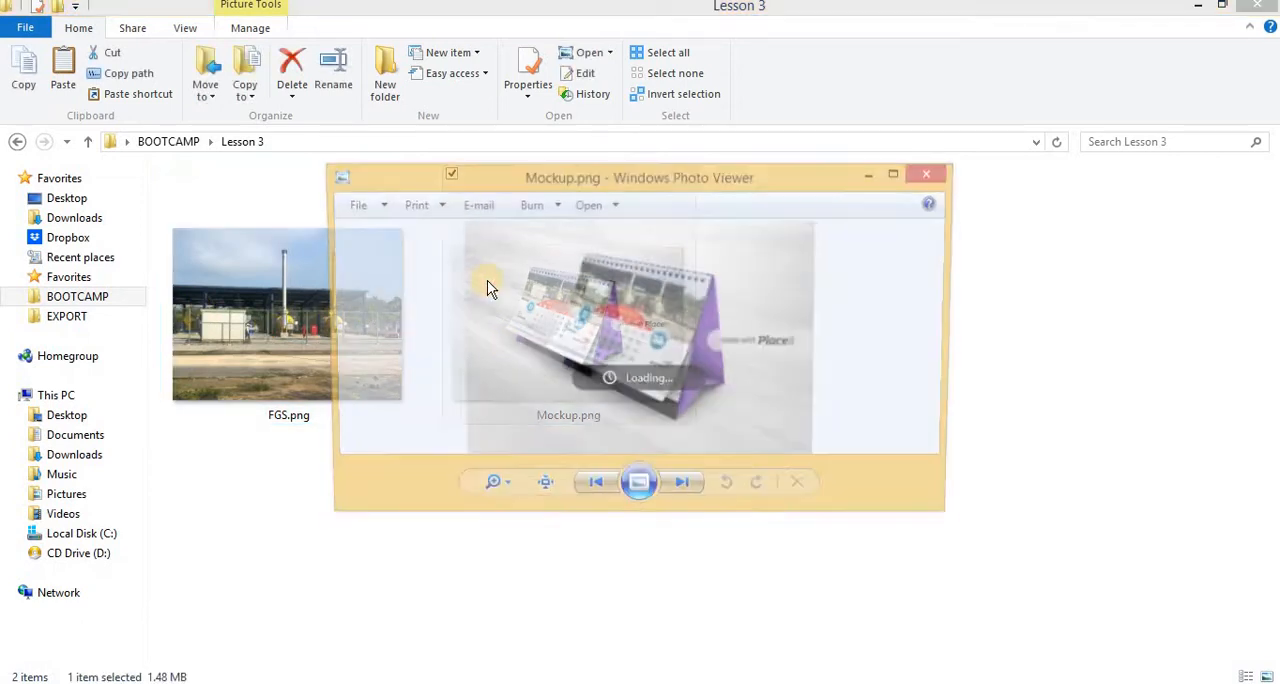
{"action": "left_click", "coordinate": [892, 170]}
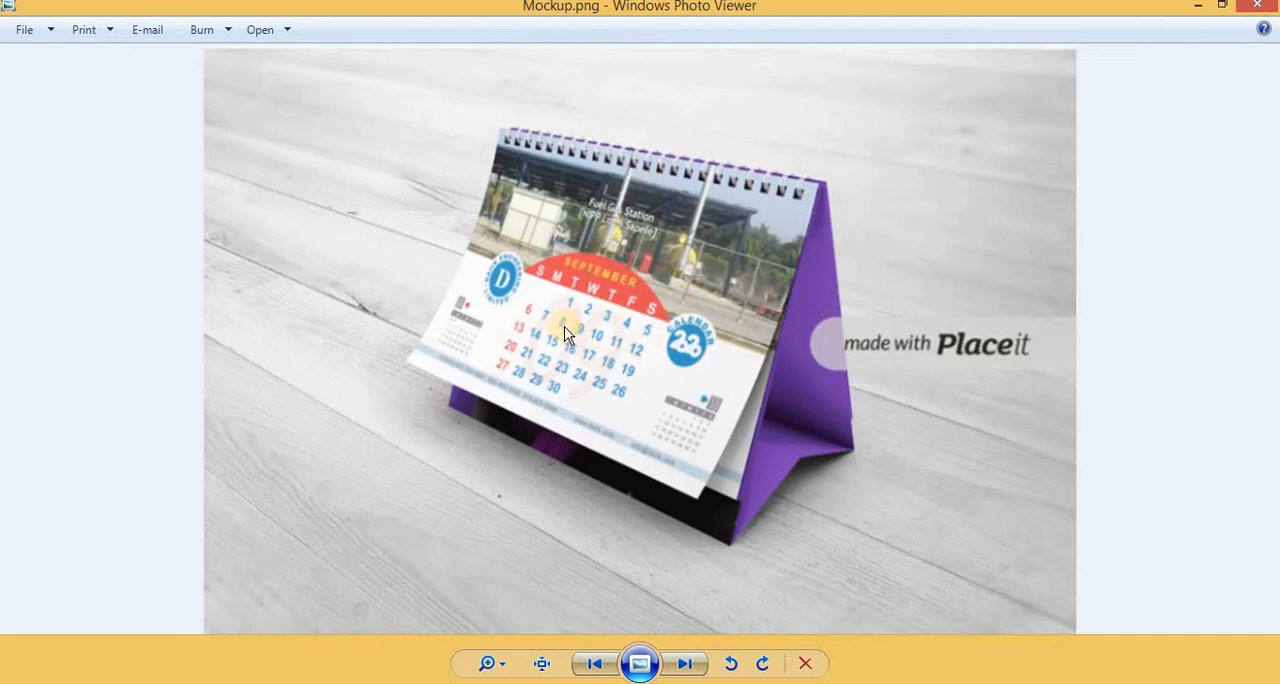
{"action": "mouse_move", "coordinate": [1255, 16]}
{"action": "left_click", "coordinate": [1257, 8]}
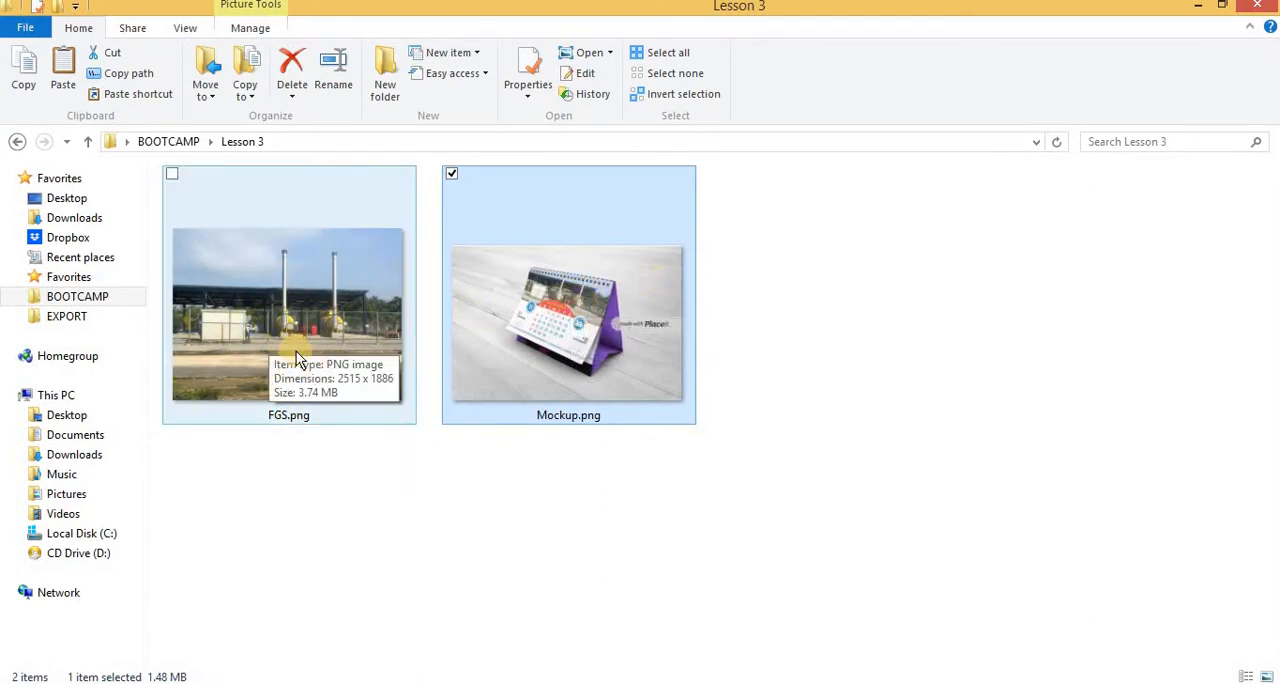
Copy FGS.png from the Lesson 3 folder and paste it into the CorelDRAW document, placing the photo on the right side beside the page
{"action": "left_click", "coordinate": [311, 317]}
{"action": "right_click", "coordinate": [311, 317]}
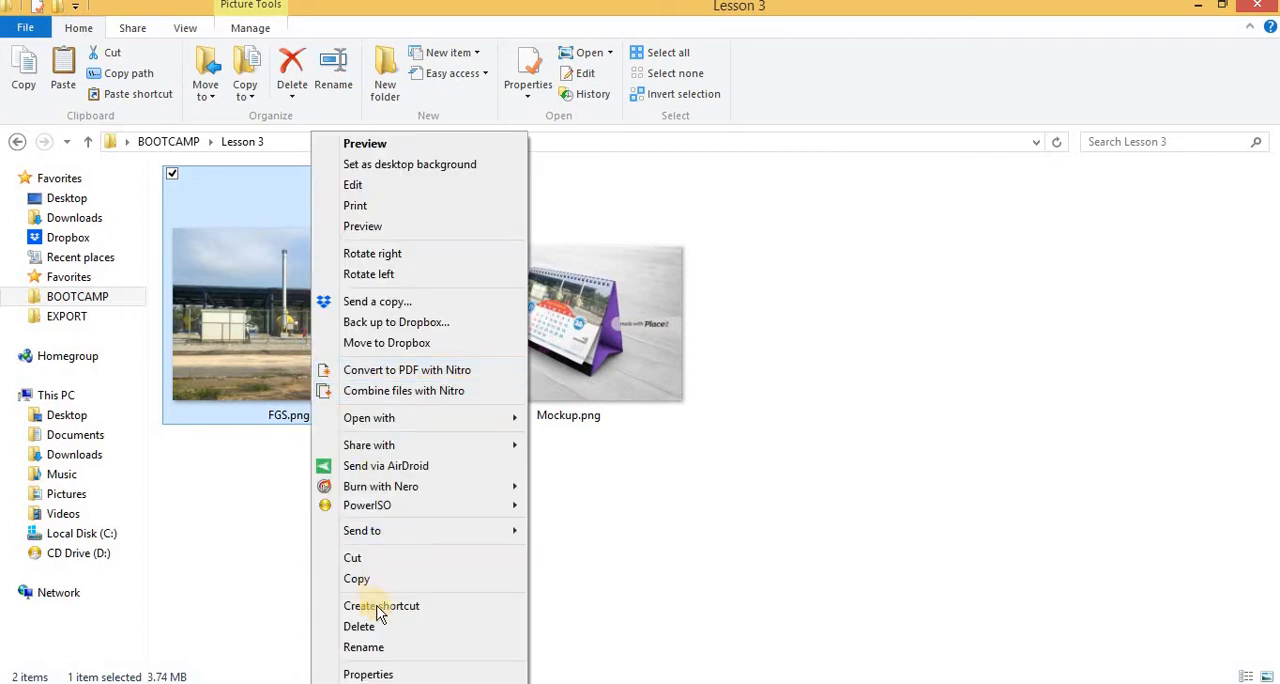
{"action": "left_click", "coordinate": [356, 579]}
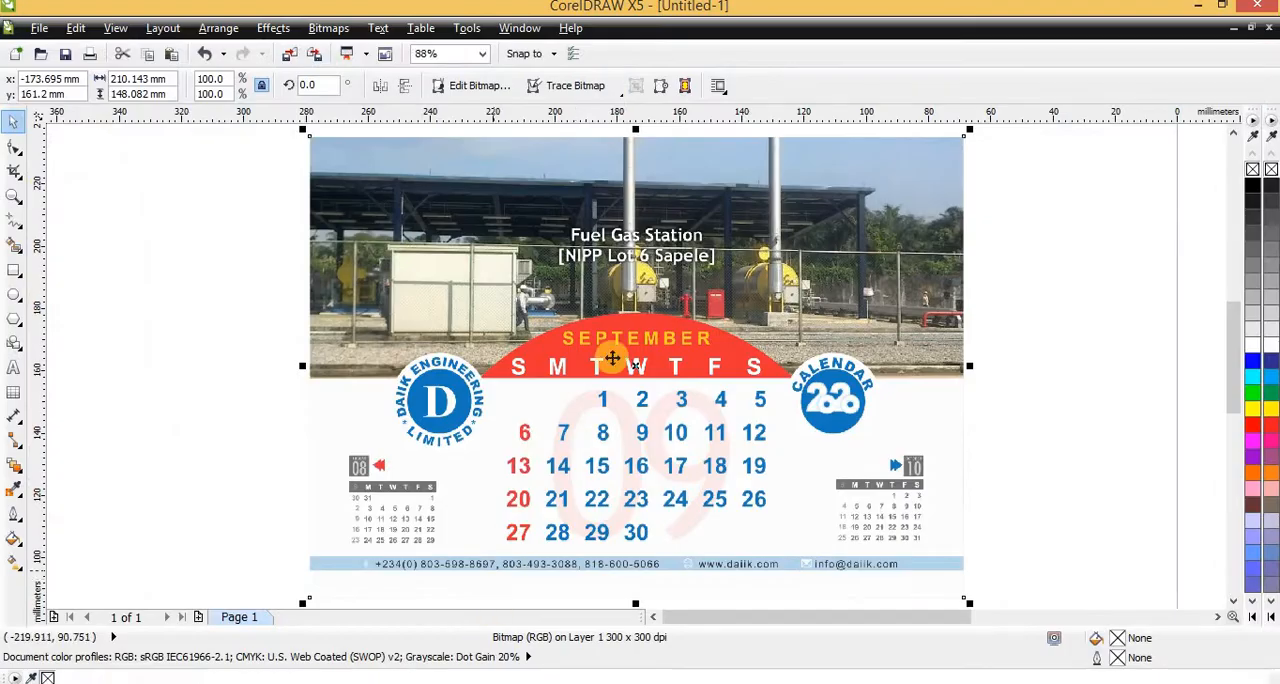
{"action": "scroll", "coordinate": [608, 355], "scroll_direction": "down", "scroll_amount": 4}
{"action": "key", "text": "ctrl+v"}
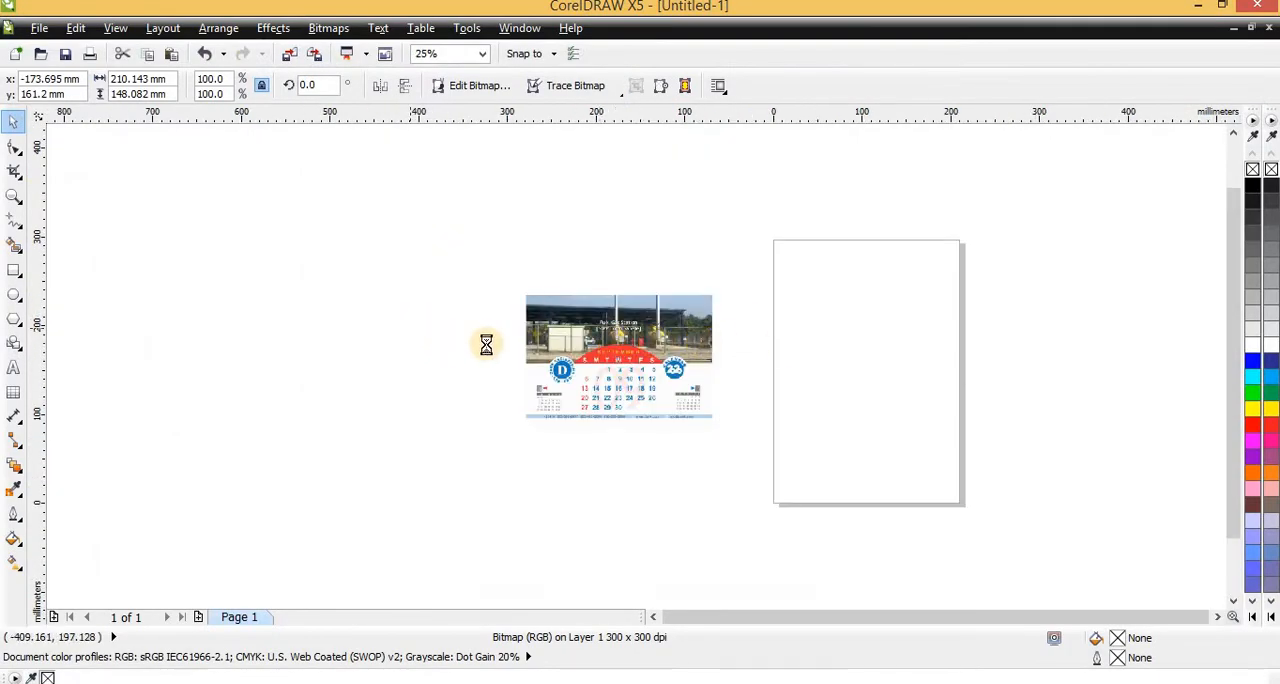
{"action": "left_click_drag", "start_coordinate": [873, 391], "coordinate": [1196, 368]}
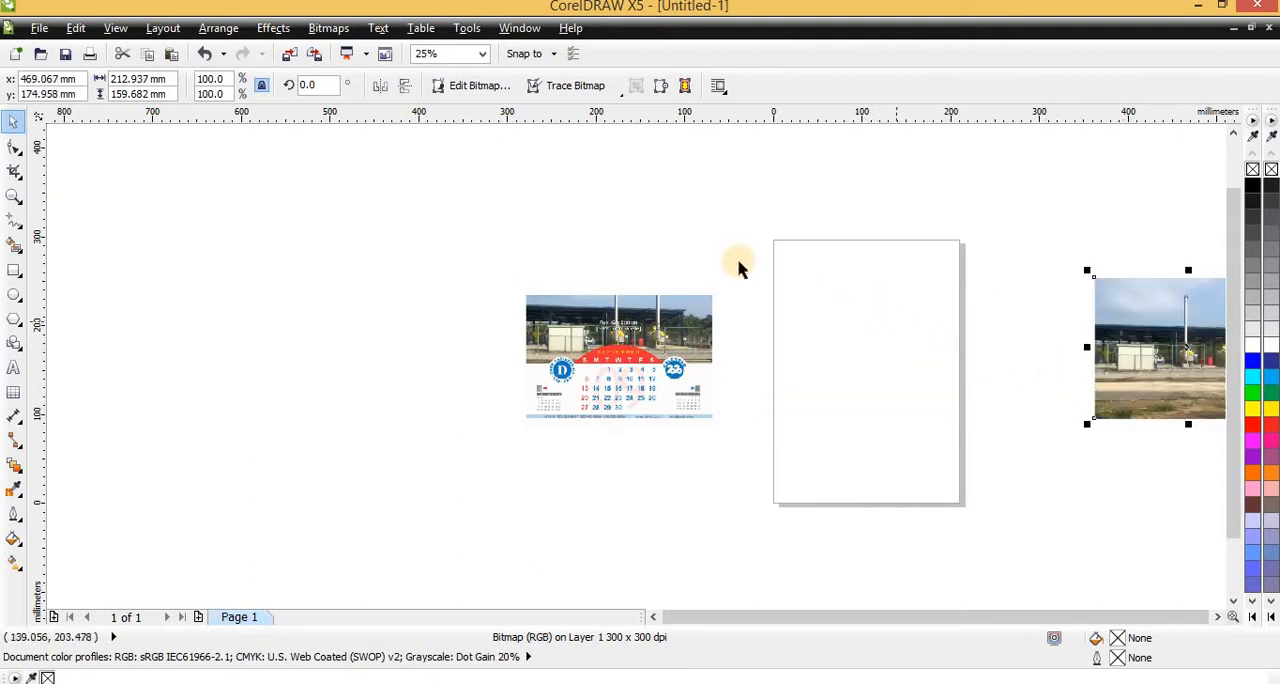
{"action": "left_click", "coordinate": [602, 338]}
{"action": "scroll", "coordinate": [602, 334], "scroll_direction": "up", "scroll_amount": 2}
{"action": "scroll", "coordinate": [346, 307], "scroll_direction": "down", "scroll_amount": 2}
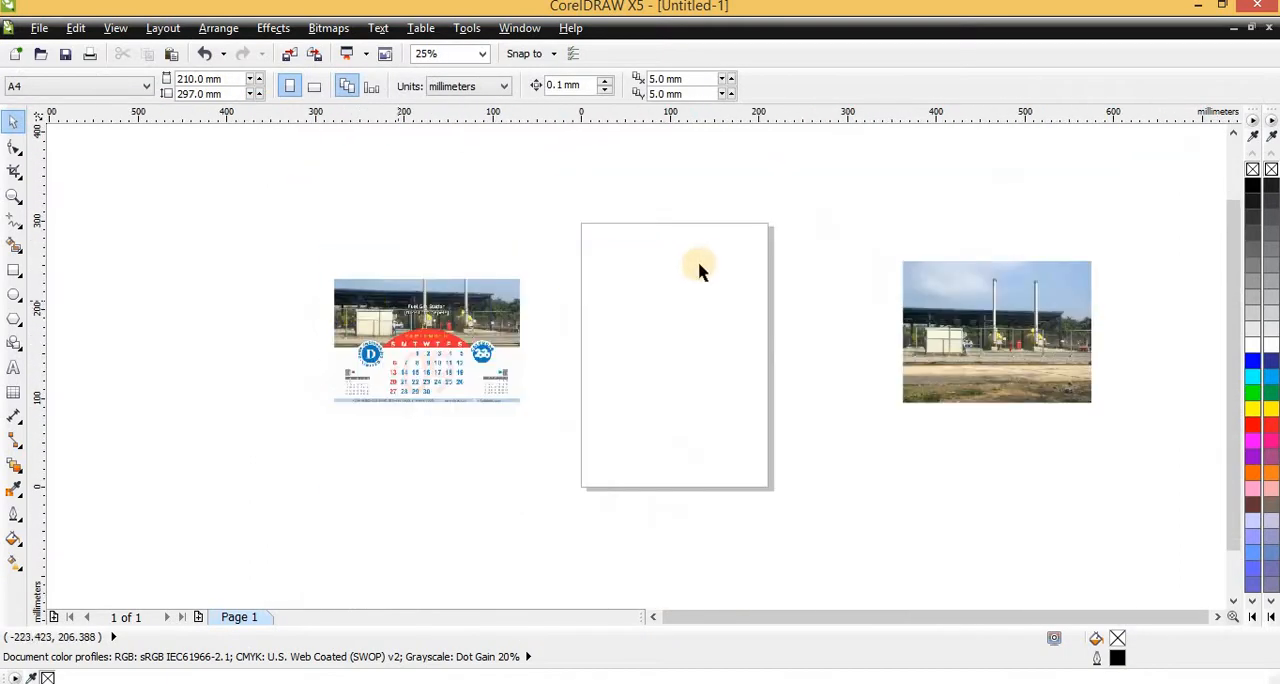
Set the page size to A5 in landscape orientation, 210 by 148 mm
{"action": "left_click", "coordinate": [387, 194]}
{"action": "left_click", "coordinate": [203, 79]}
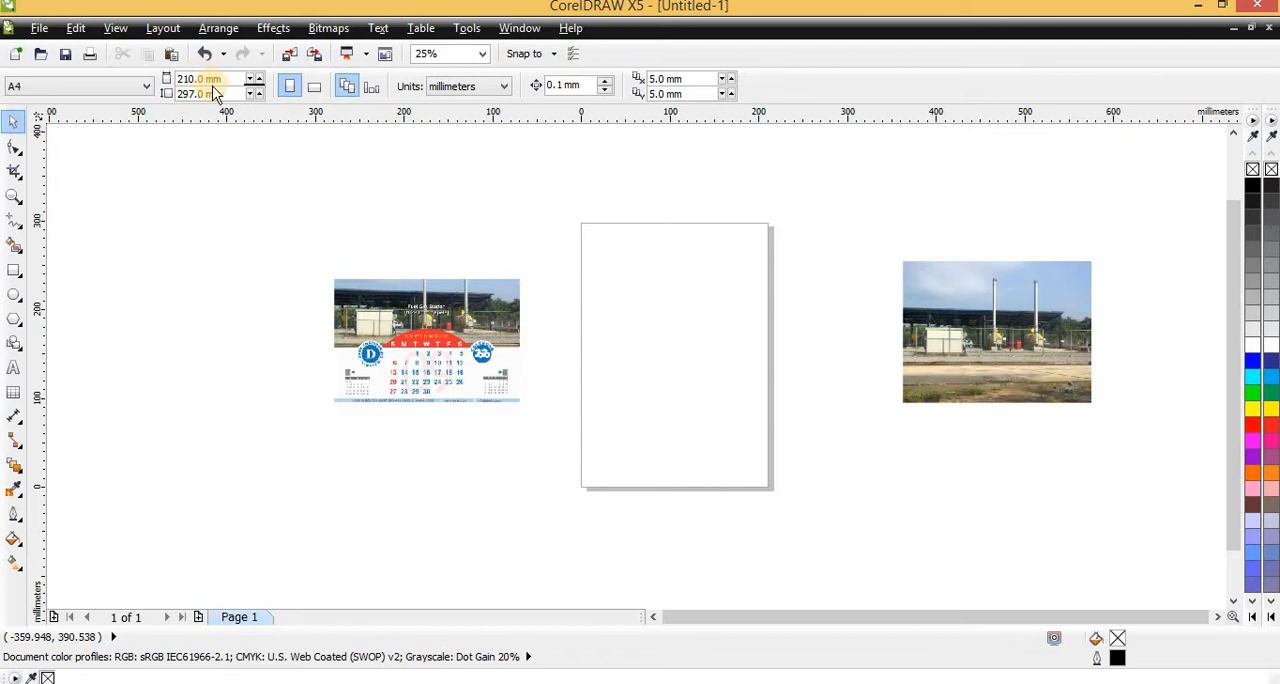
{"action": "left_click", "coordinate": [36, 88]}
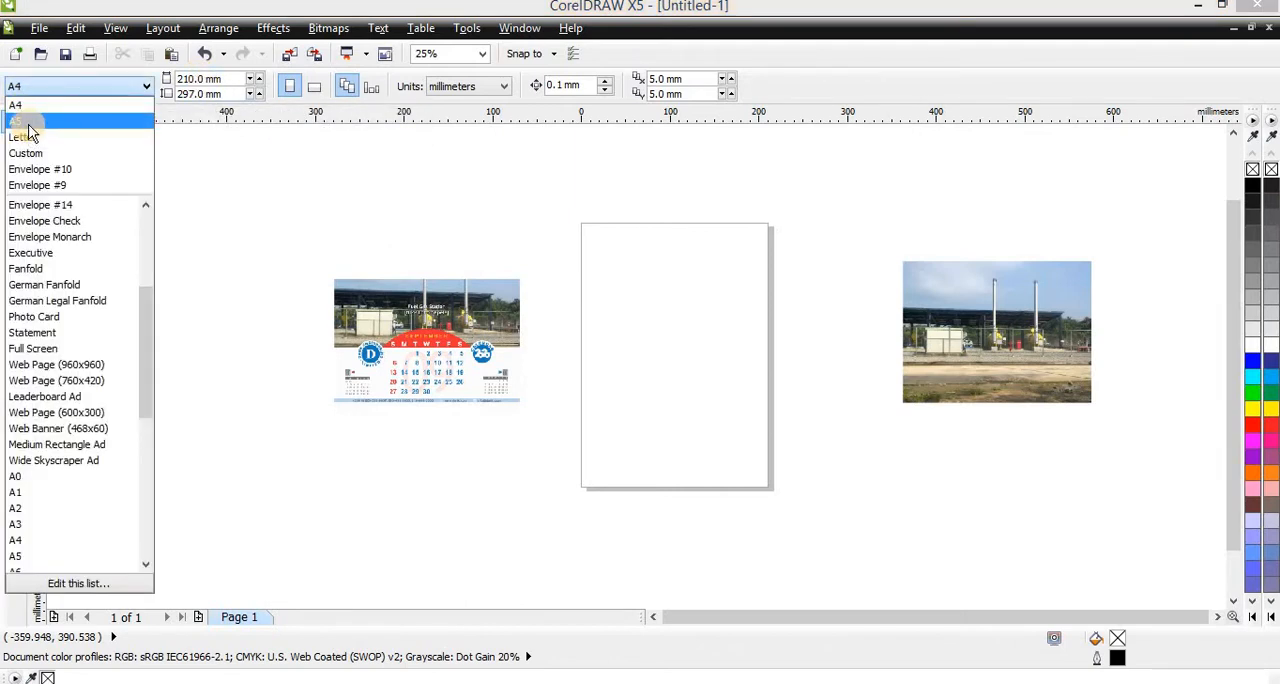
{"action": "left_click", "coordinate": [18, 121]}
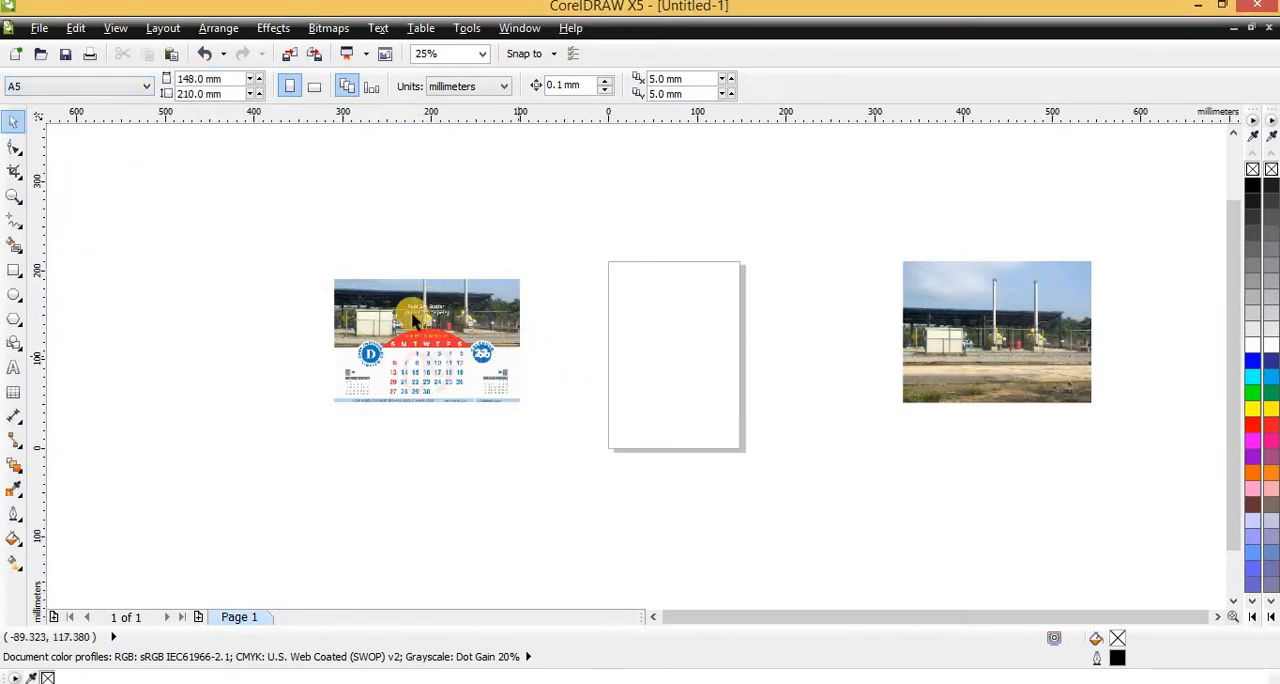
{"action": "left_click", "coordinate": [313, 88]}
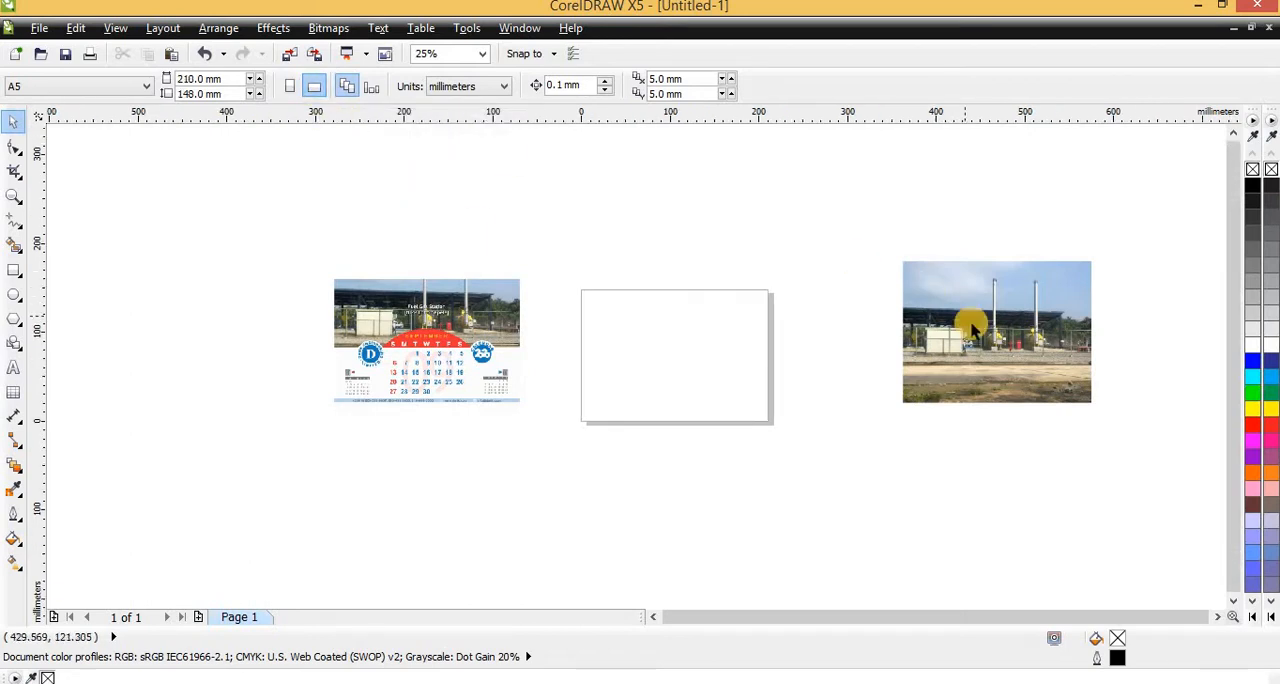
Add a rectangle that exactly covers the whole A5 page
{"action": "scroll", "coordinate": [420, 292], "scroll_direction": "up", "scroll_amount": 1}
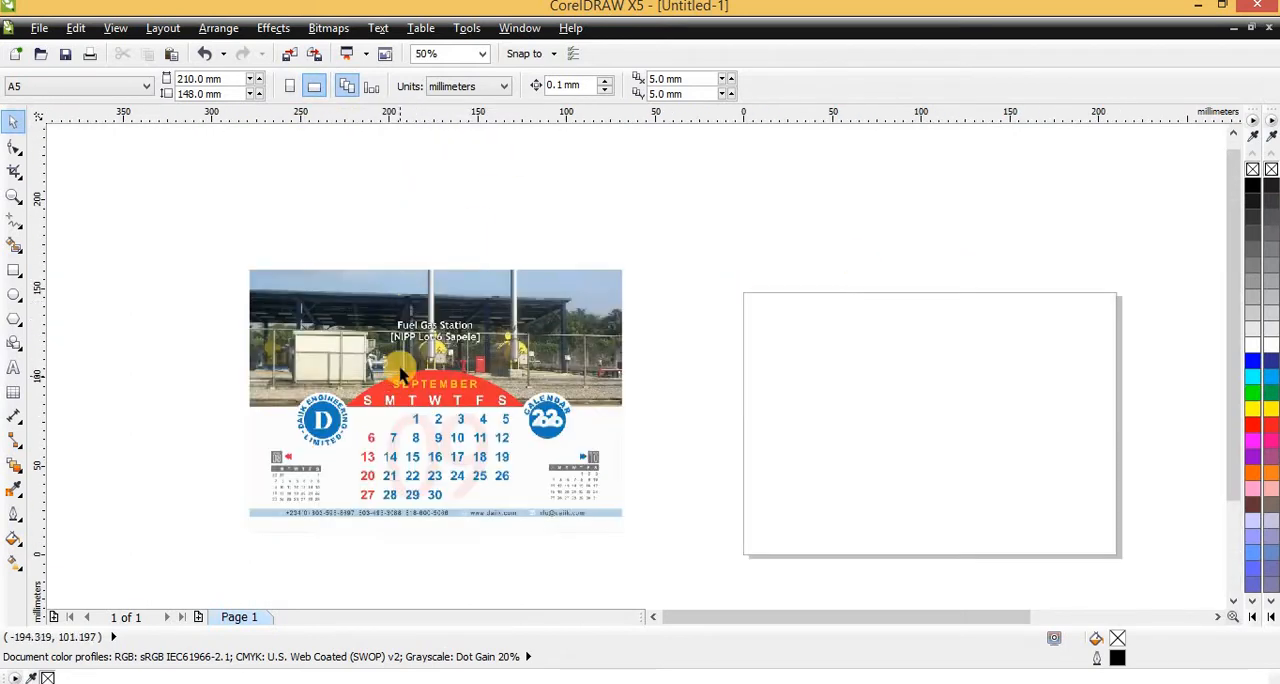
{"action": "scroll", "coordinate": [322, 329], "scroll_direction": "up", "scroll_amount": 1}
{"action": "scroll", "coordinate": [240, 278], "scroll_direction": "down", "scroll_amount": 2}
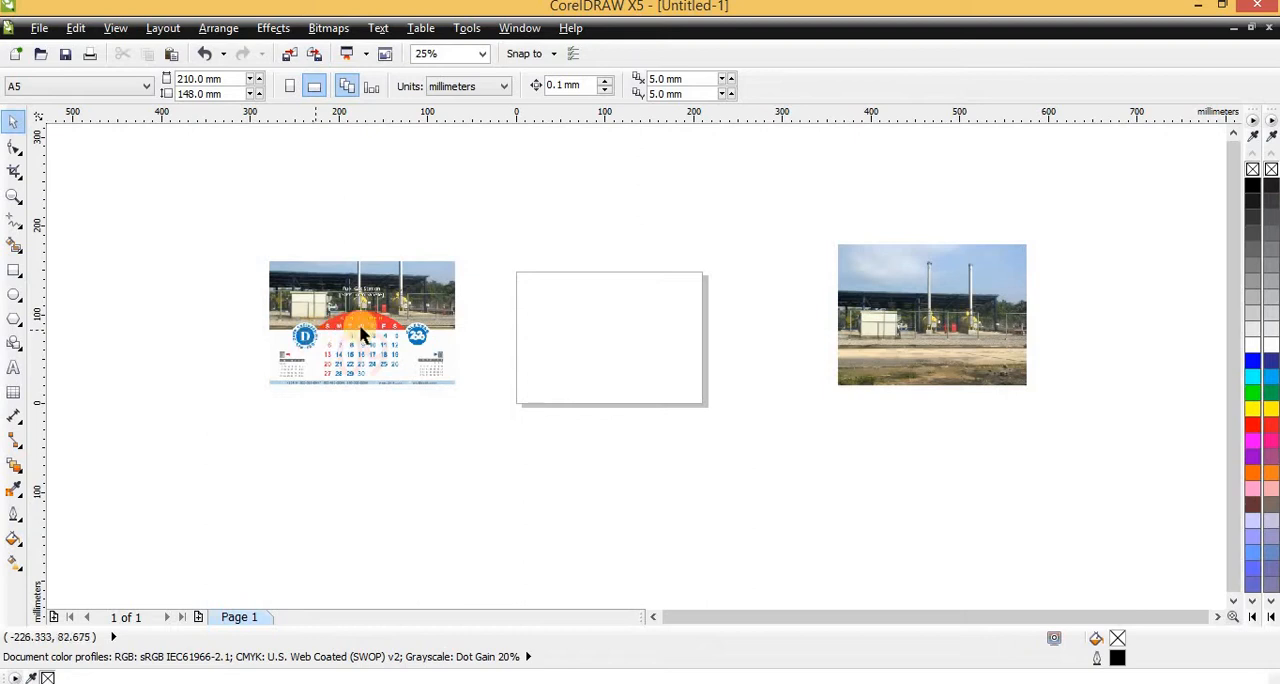
{"action": "double_click", "coordinate": [13, 274]}
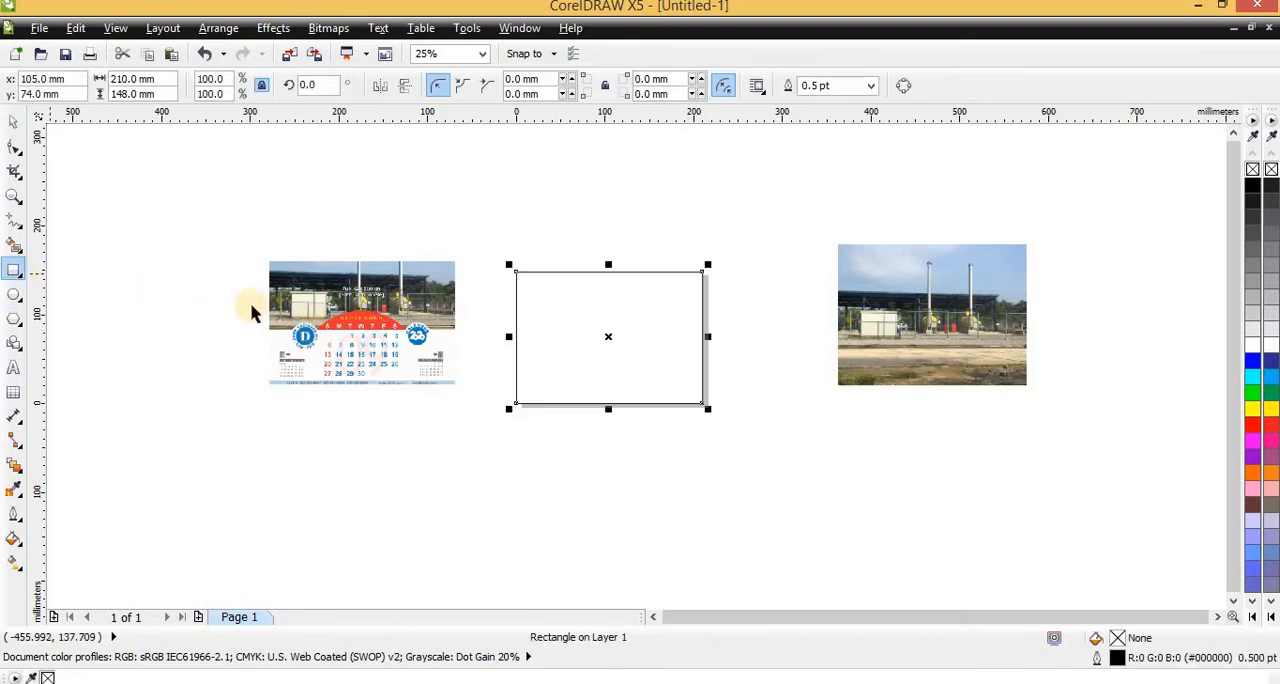
Move the sample September calendar image closer to the page's left edge for comparison
{"action": "left_click", "coordinate": [330, 308]}
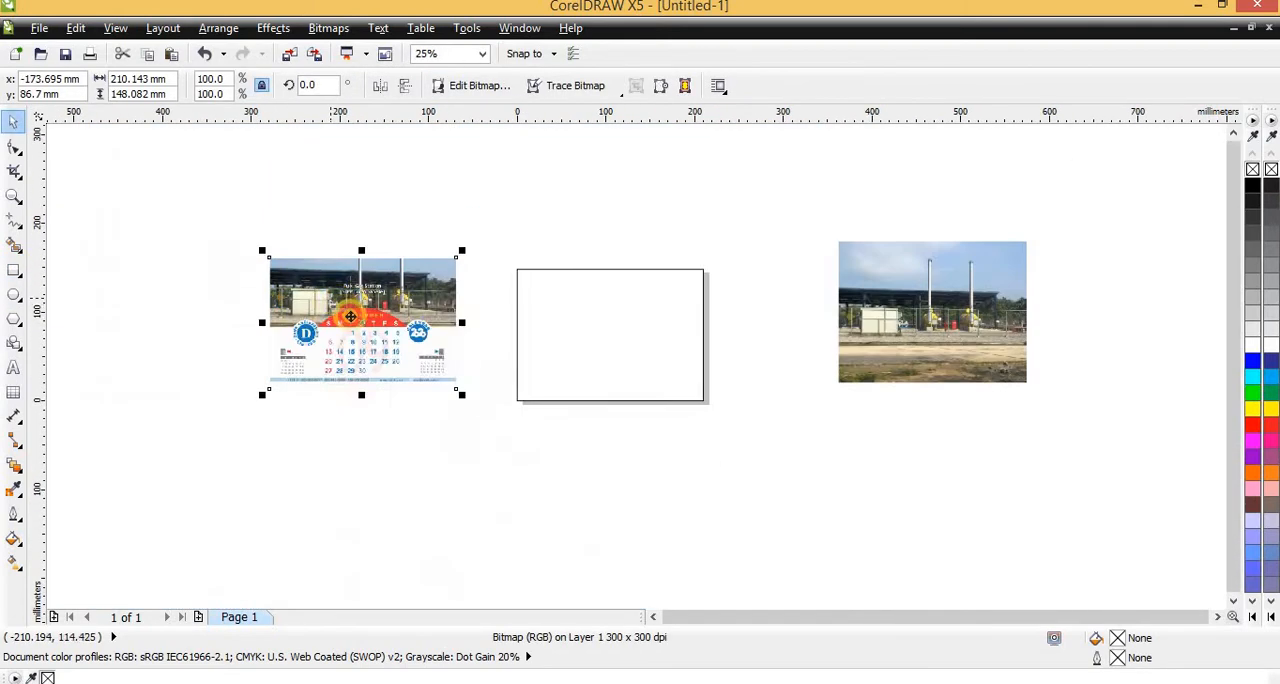
{"action": "left_click_drag", "start_coordinate": [330, 308], "coordinate": [377, 306]}
{"action": "scroll", "coordinate": [464, 310], "scroll_direction": "up", "scroll_amount": 1}
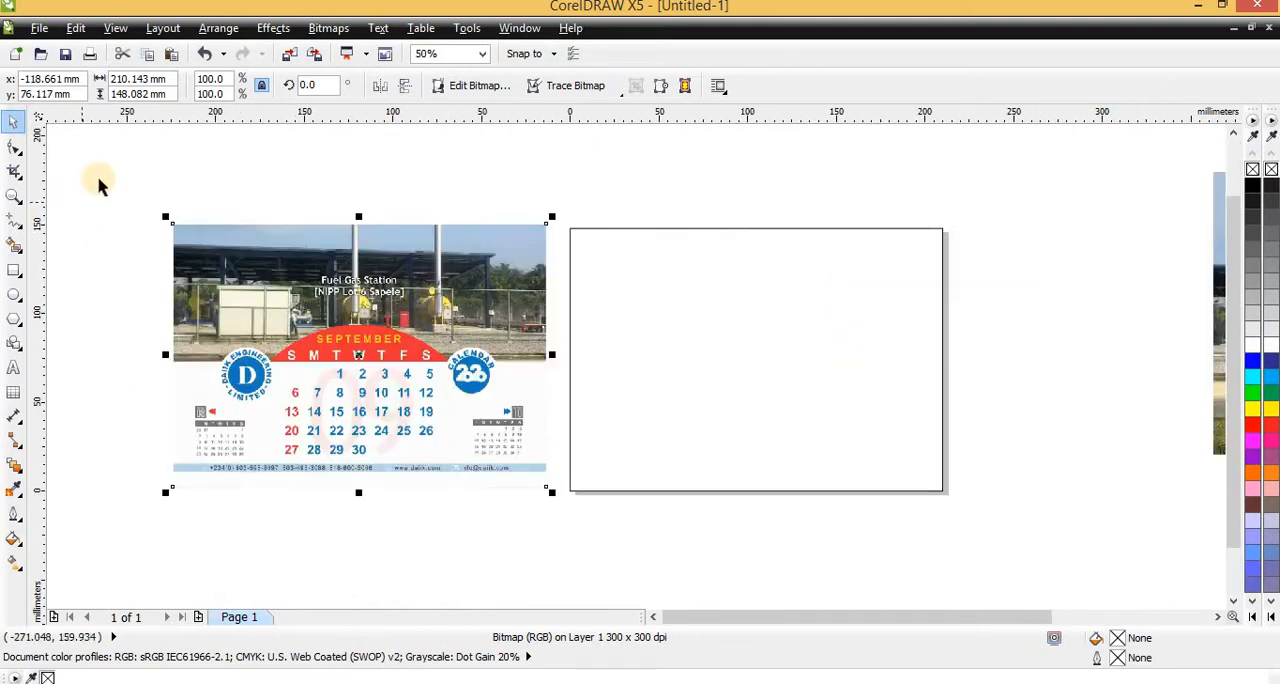
Shorten the page rectangle from its lower edge to about 76 mm high, level with the photo area in the sample calendar
{"action": "left_click", "coordinate": [14, 272]}
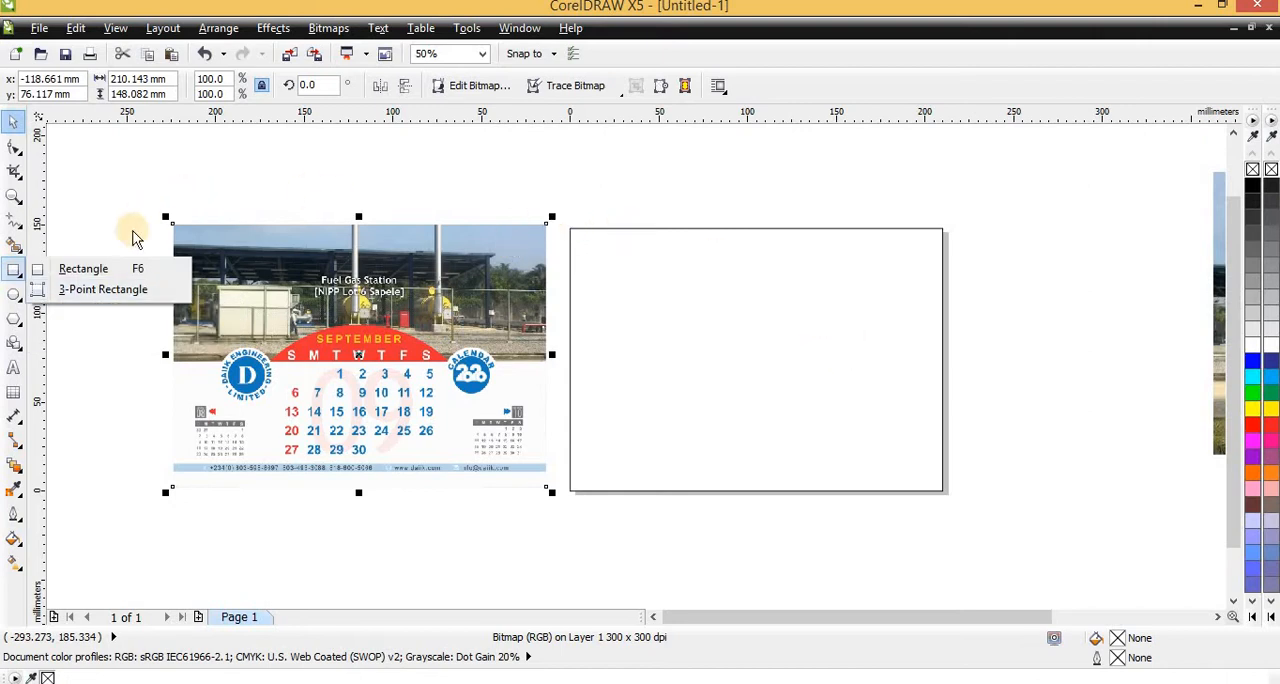
{"action": "left_click", "coordinate": [78, 268]}
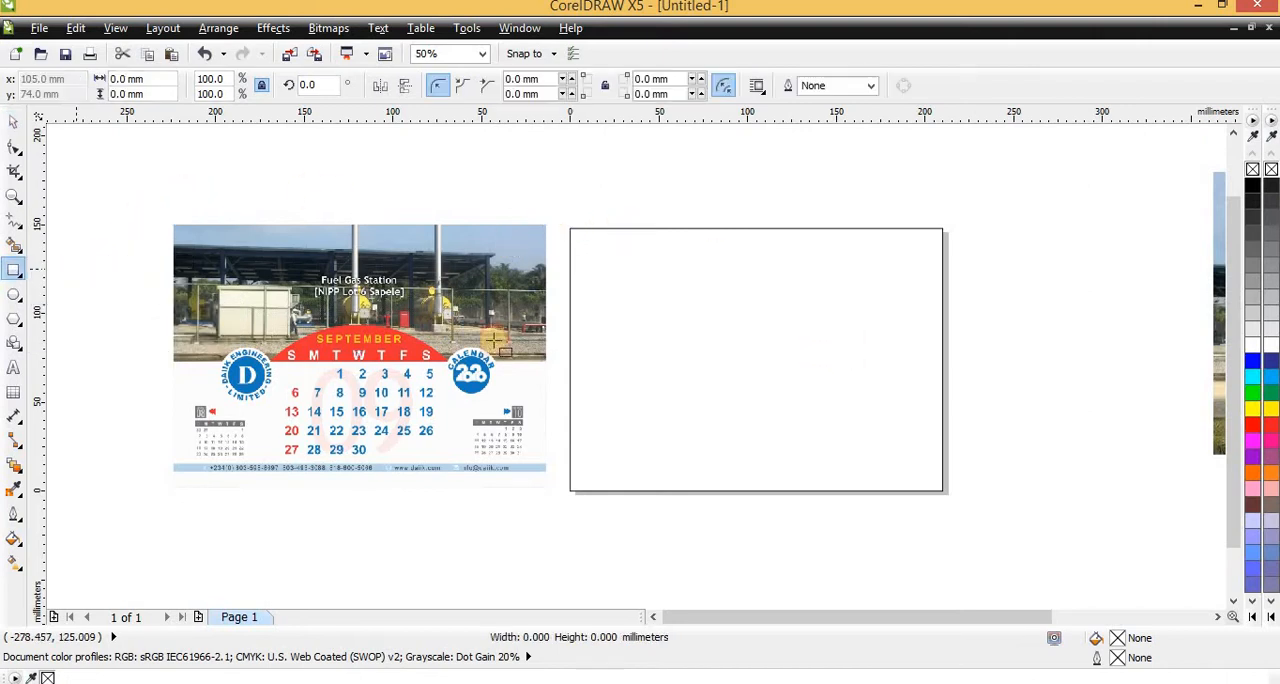
{"action": "left_click", "coordinate": [758, 491]}
{"action": "left_click_drag", "start_coordinate": [758, 496], "coordinate": [744, 366]}
{"action": "left_click", "coordinate": [737, 412]}
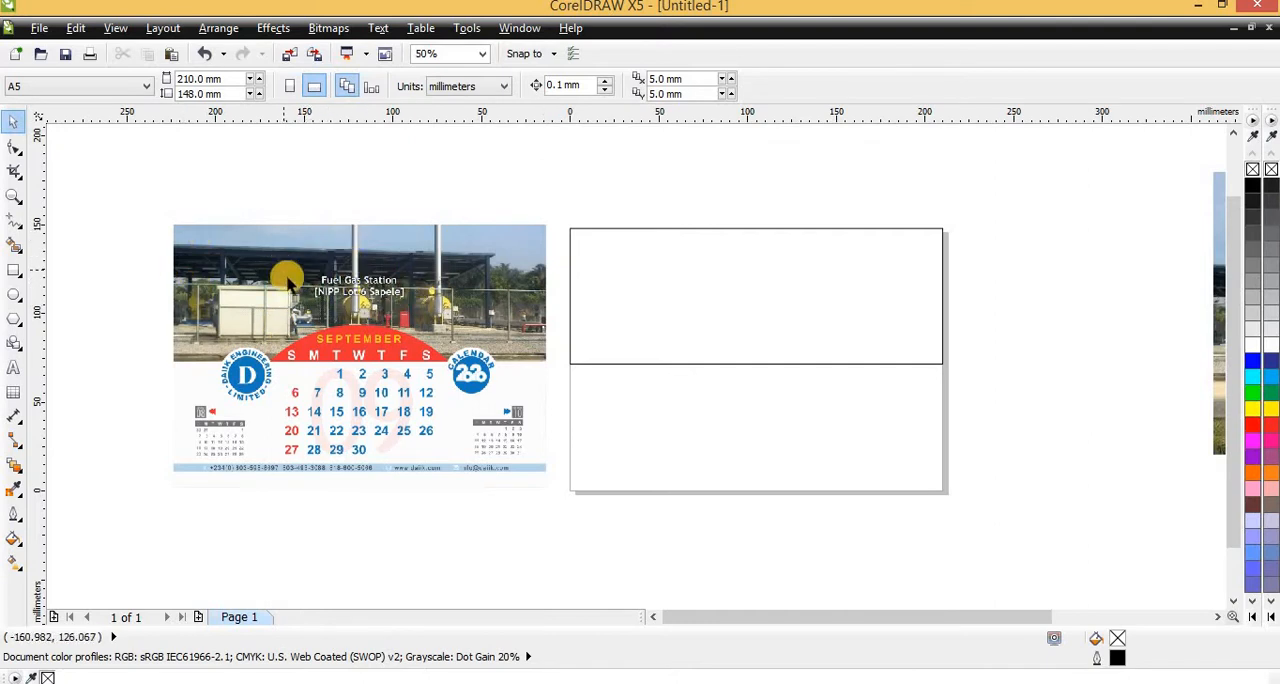
Move the gas station photo onto the page and send it behind the rectangle
{"action": "scroll", "coordinate": [311, 300], "scroll_direction": "down", "scroll_amount": 1}
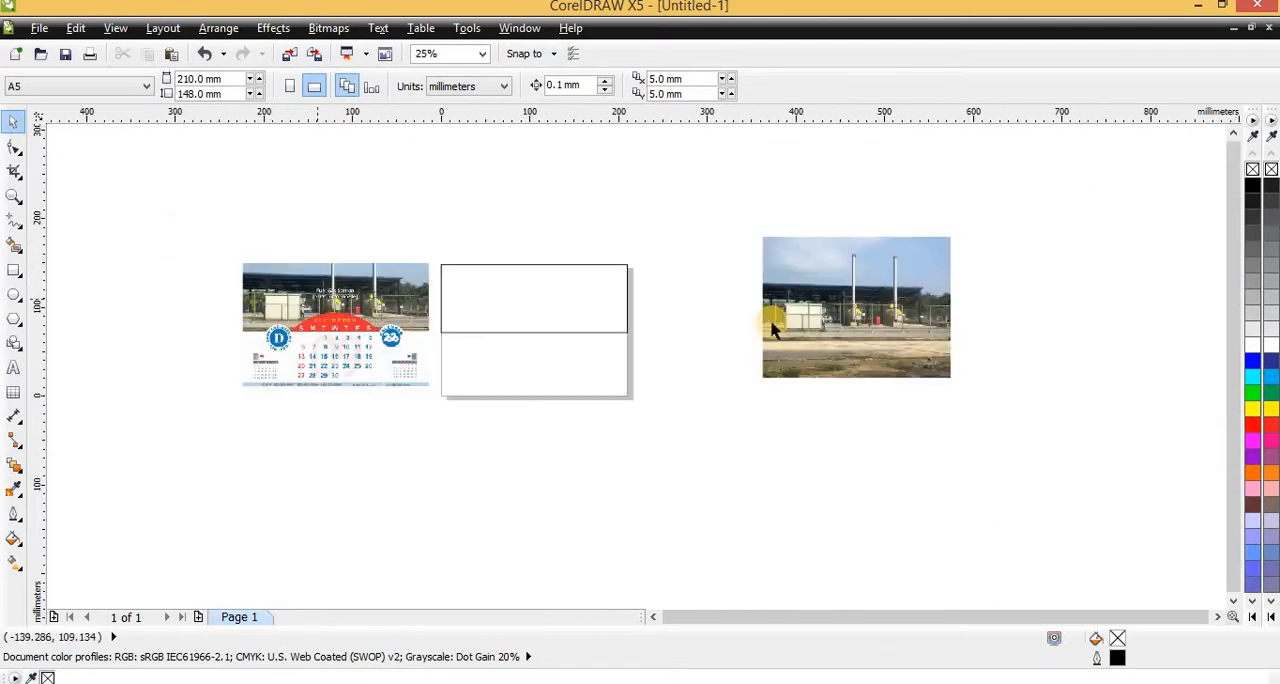
{"action": "left_click", "coordinate": [853, 330]}
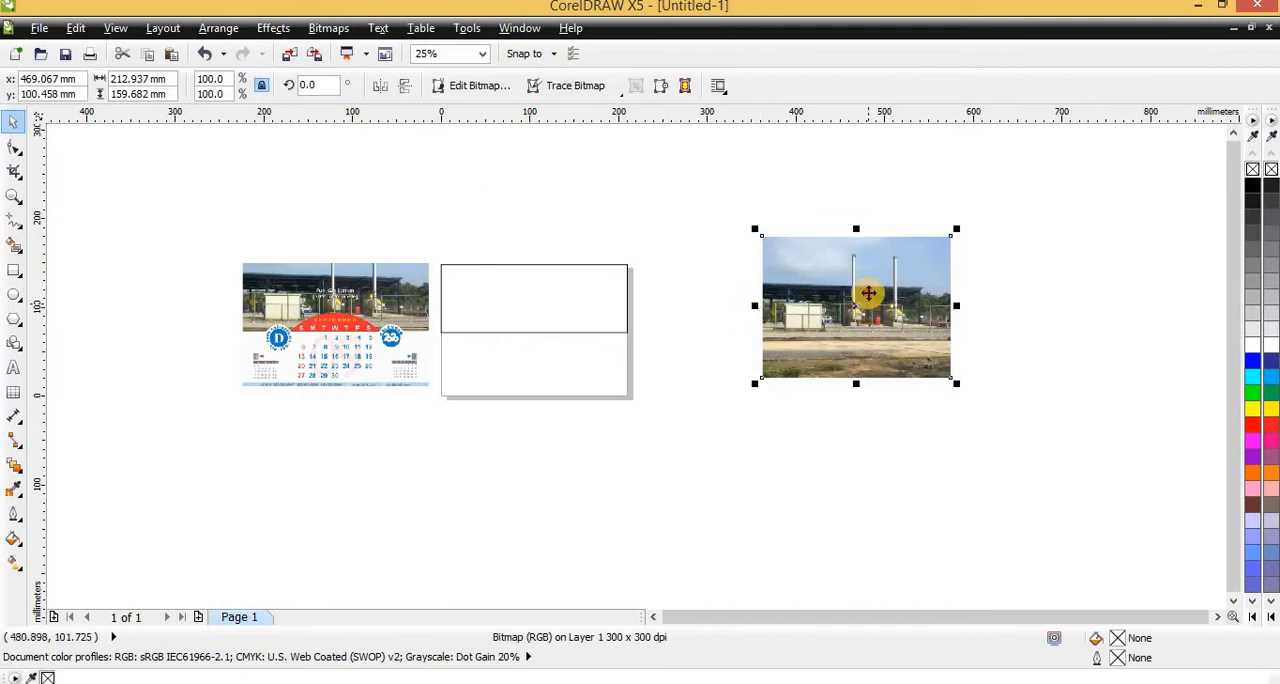
{"action": "left_click_drag", "start_coordinate": [868, 293], "coordinate": [538, 291]}
{"action": "scroll", "coordinate": [534, 320], "scroll_direction": "up", "scroll_amount": 1}
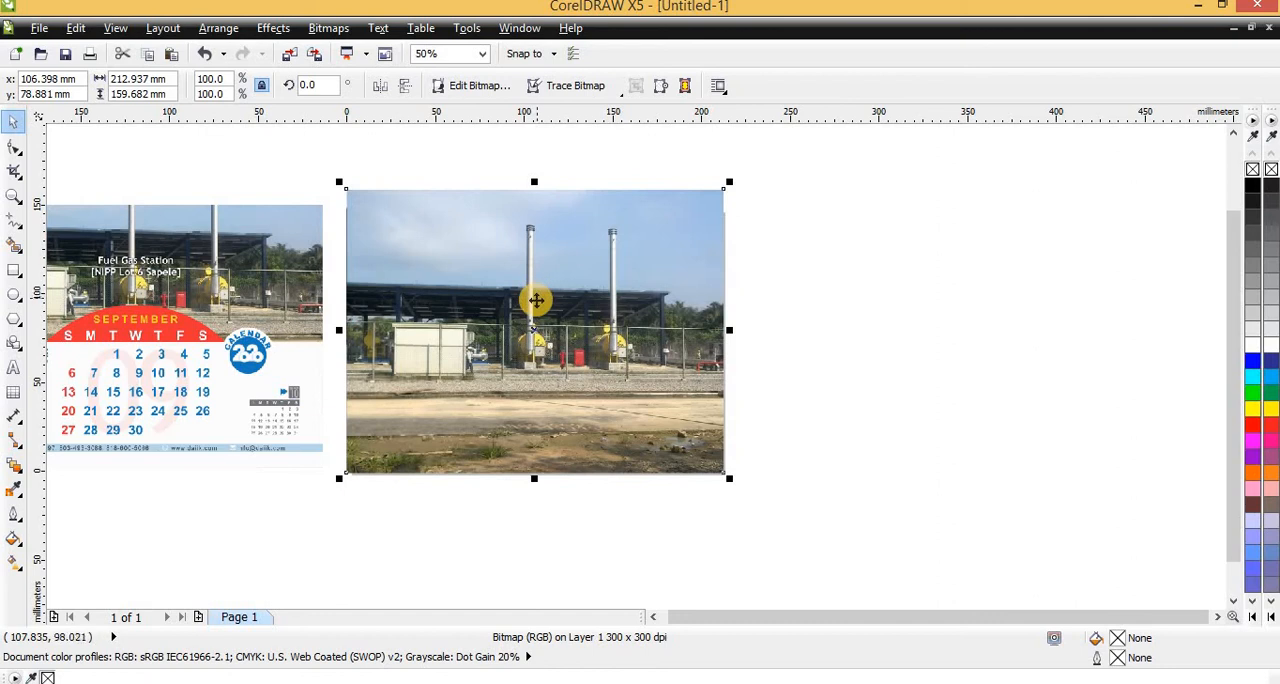
{"action": "key", "text": "shift+Page_Down"}
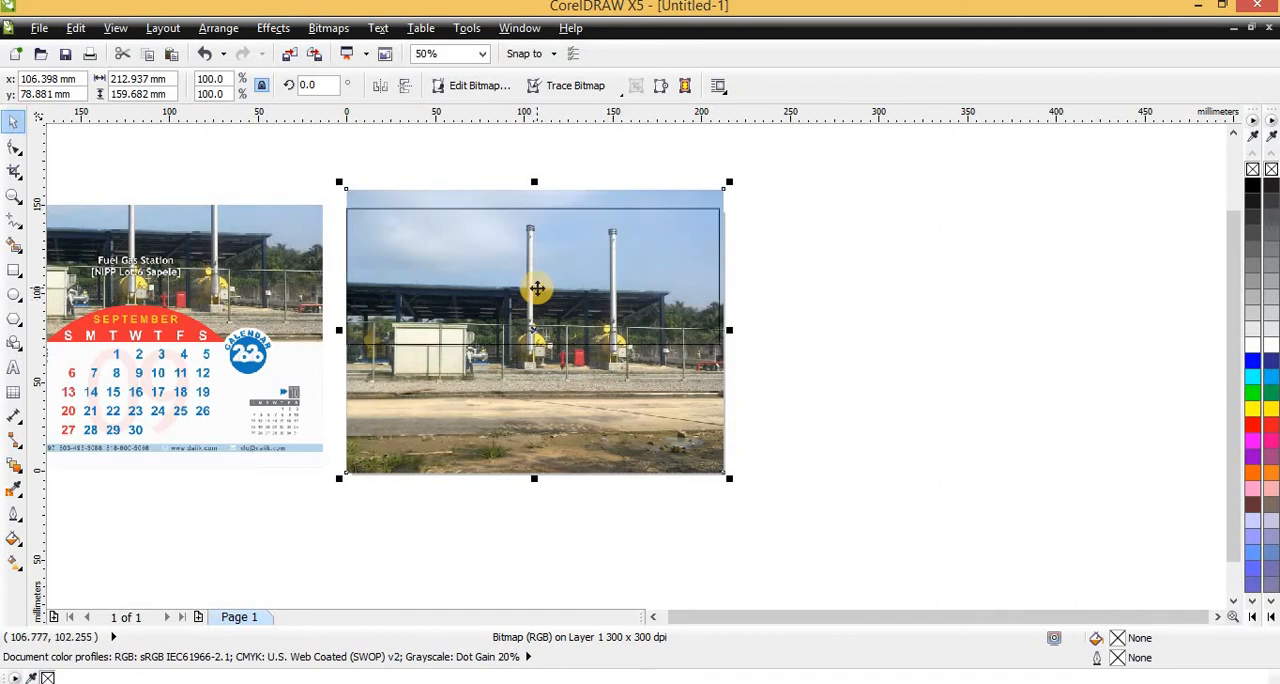
PowerClip the gas station photo inside the rectangle on the page's upper half
{"action": "key", "text": "alt+c"}
{"action": "key", "text": "w"}
{"action": "key", "text": "p"}
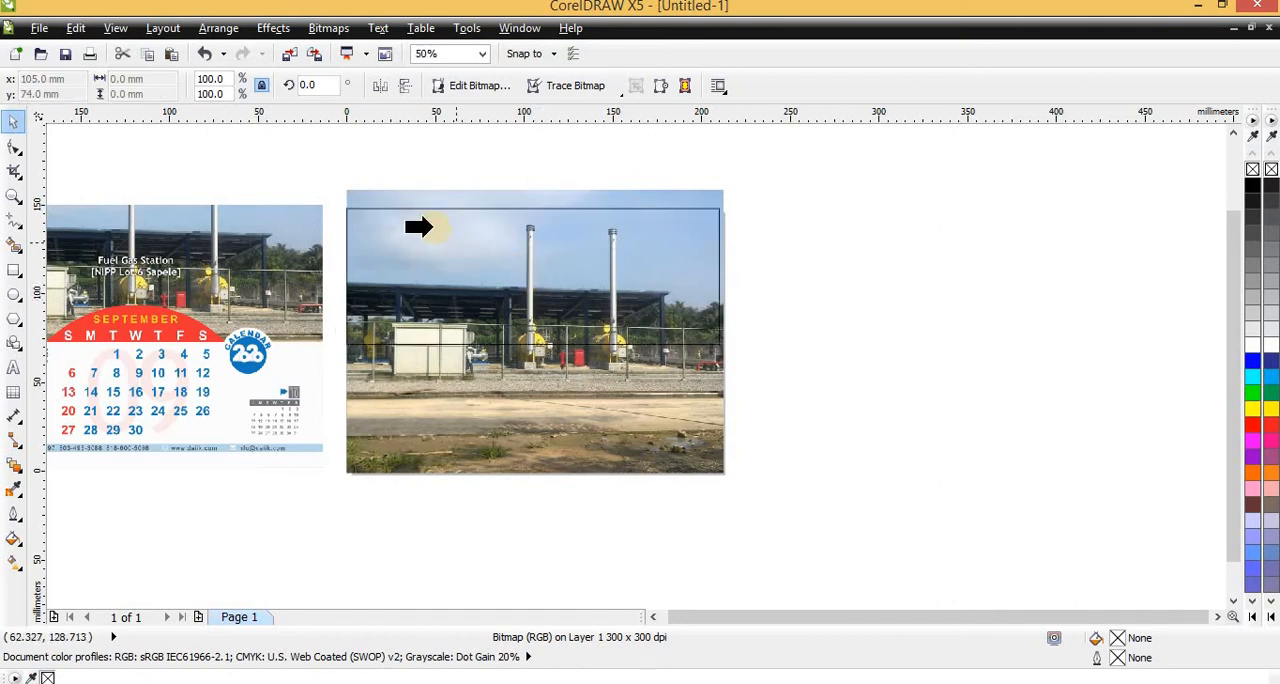
{"action": "left_click", "coordinate": [433, 223]}
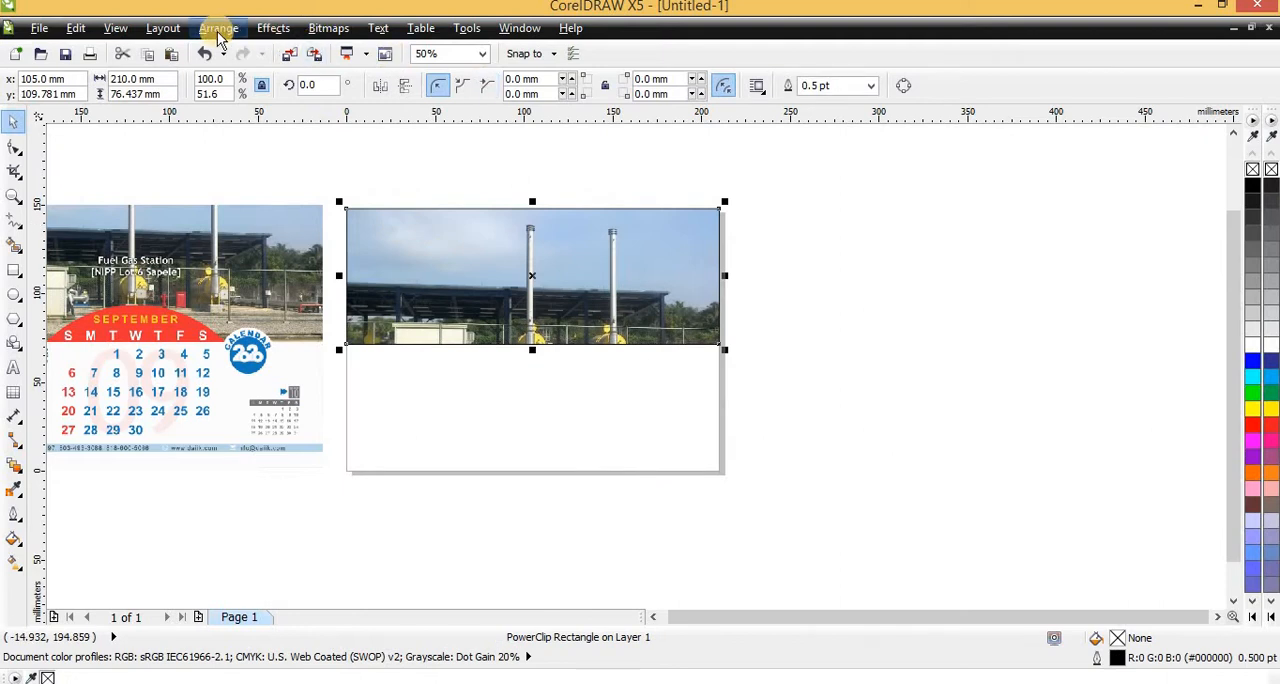
{"action": "left_click", "coordinate": [273, 28]}
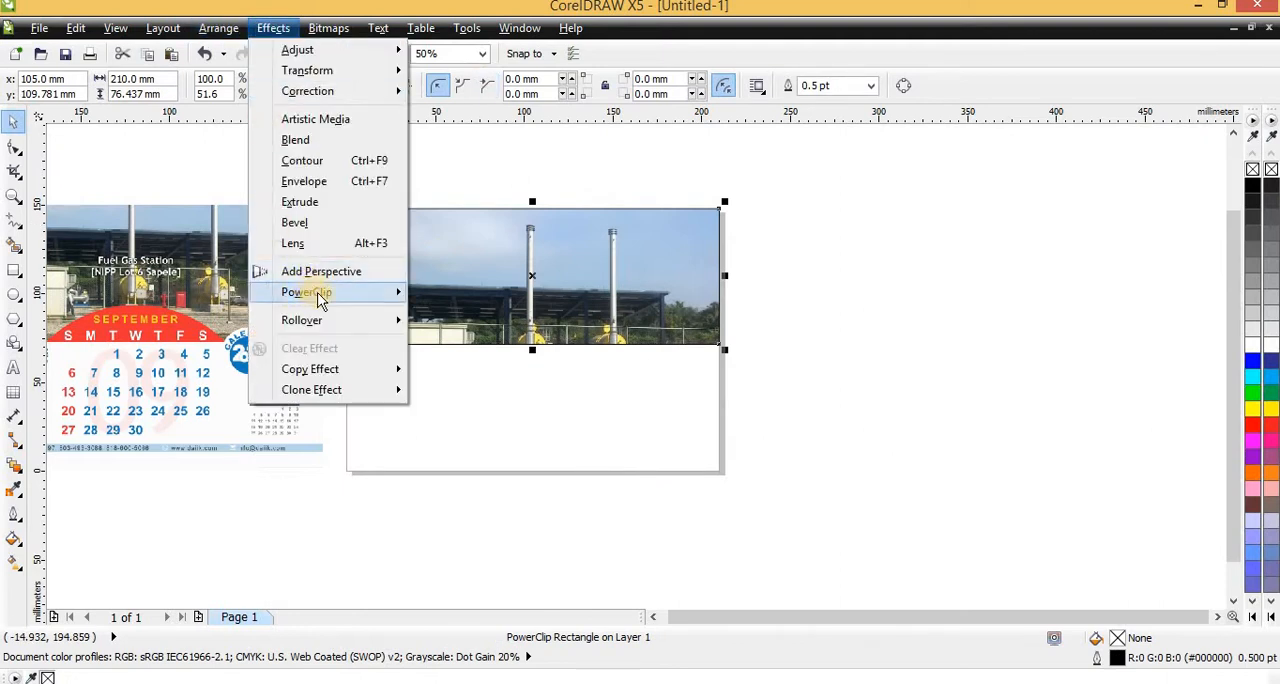
{"action": "mouse_move", "coordinate": [320, 290]}
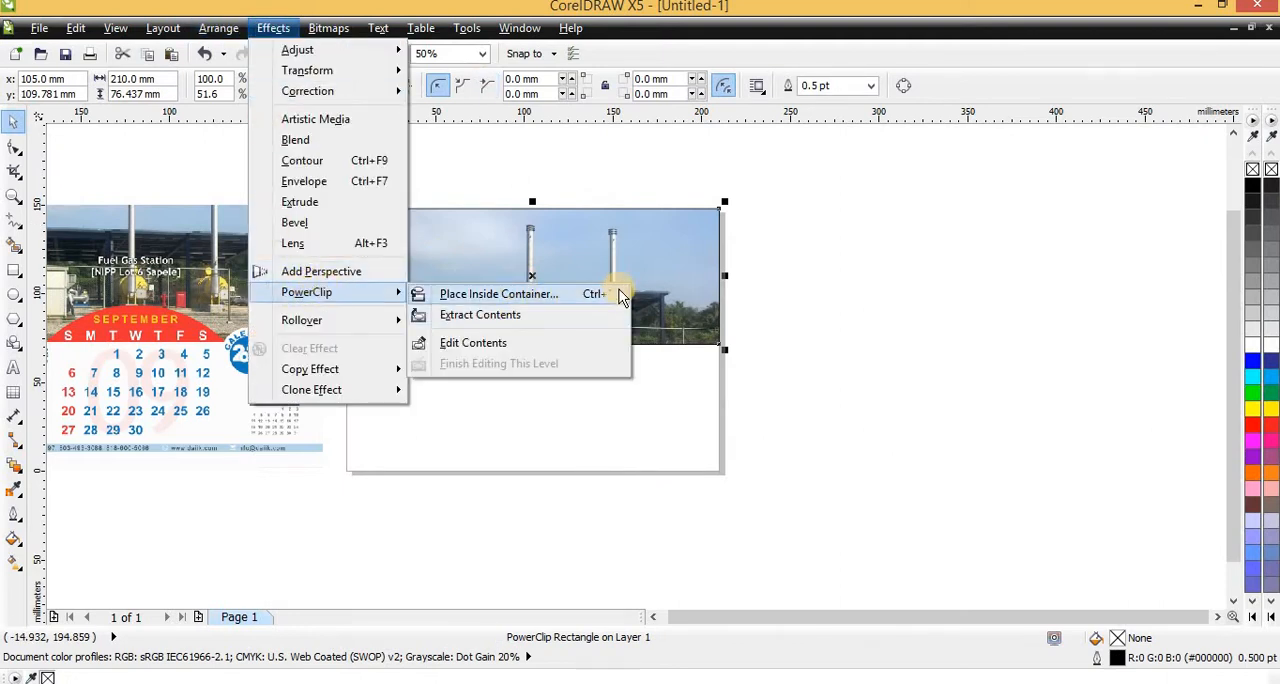
{"action": "left_click", "coordinate": [884, 271]}
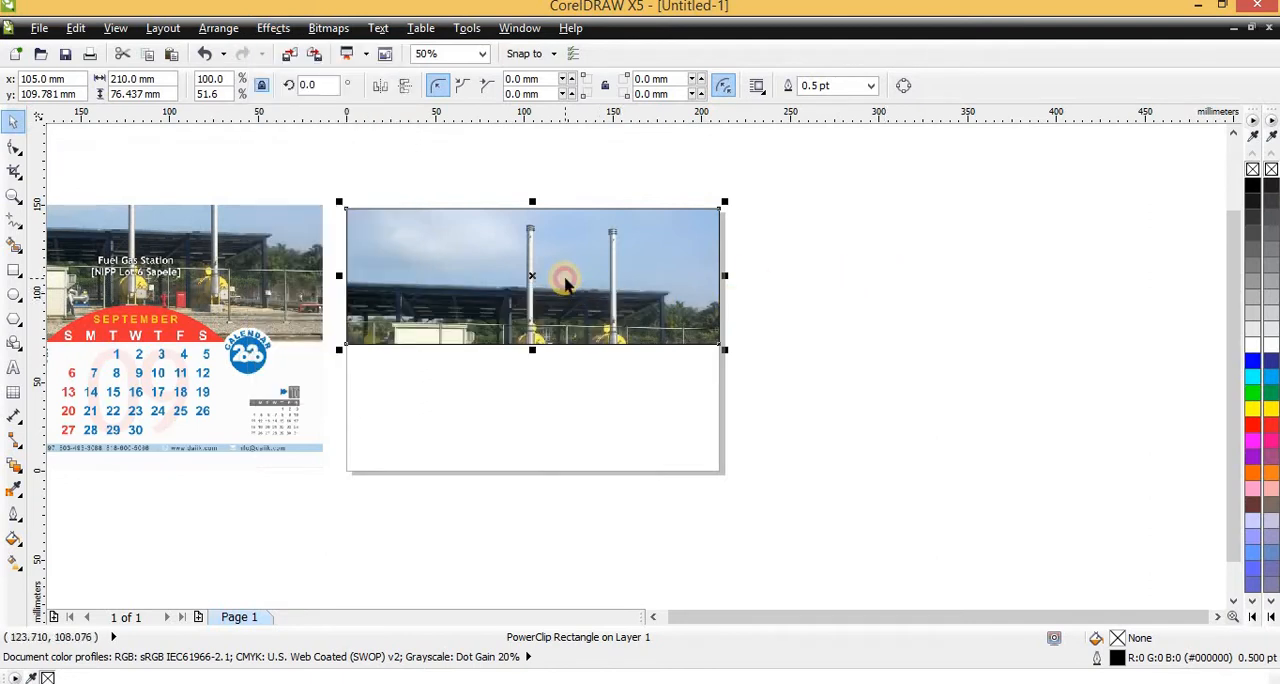
Edit the PowerClip contents to shift the photo upward so the fence and tanks fall inside the frame, and finish editing
{"action": "left_click", "coordinate": [565, 285], "text": "ctrl"}
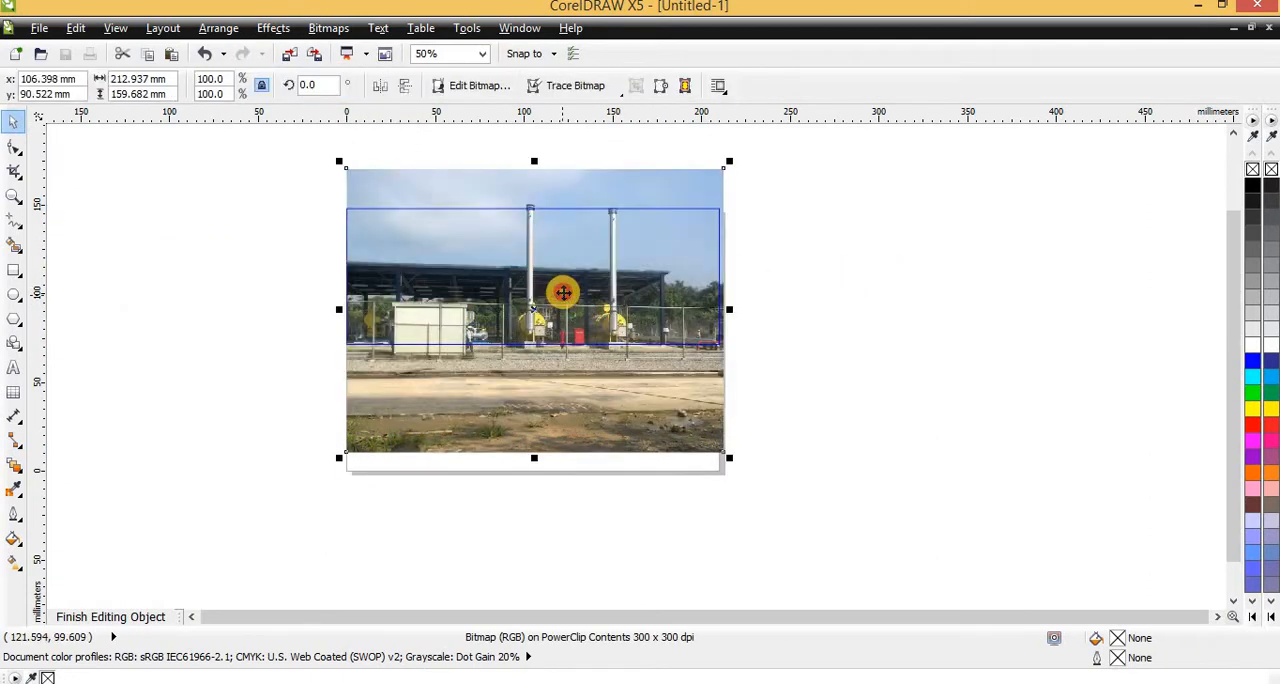
{"action": "left_click", "coordinate": [805, 305], "text": "ctrl"}
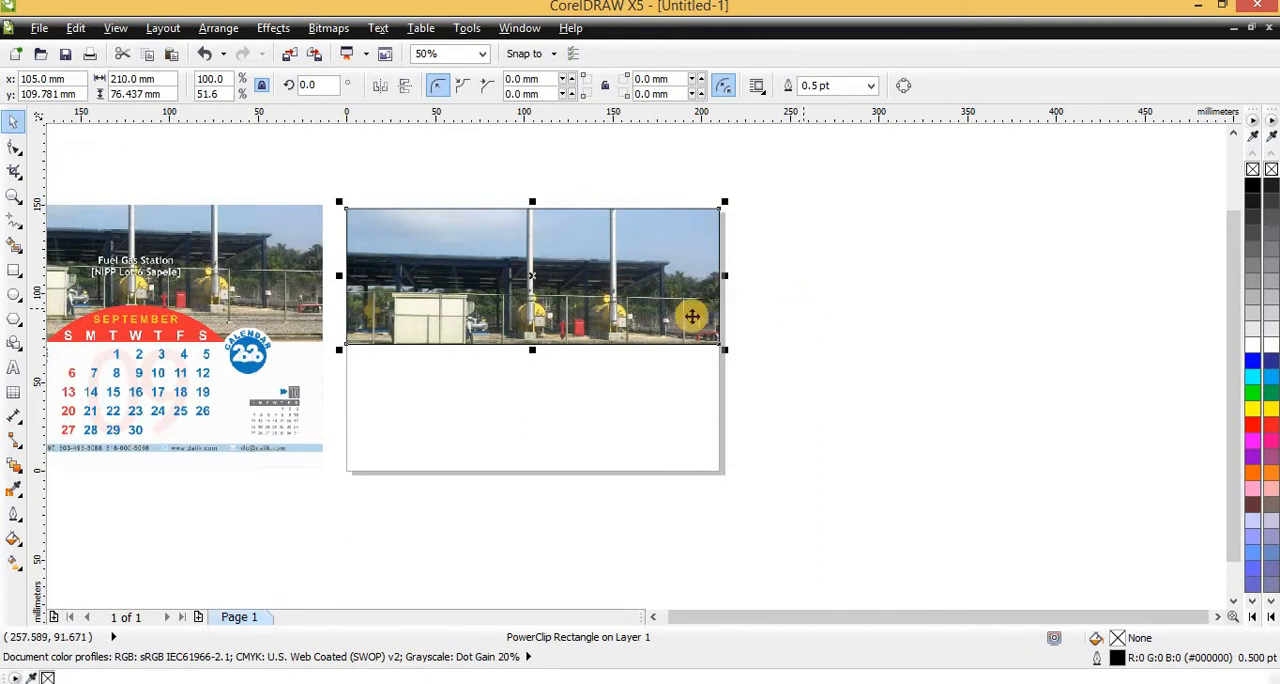
{"action": "scroll", "coordinate": [805, 307], "scroll_direction": "down", "scroll_amount": 1}
{"action": "scroll", "coordinate": [446, 314], "scroll_direction": "up", "scroll_amount": 1}
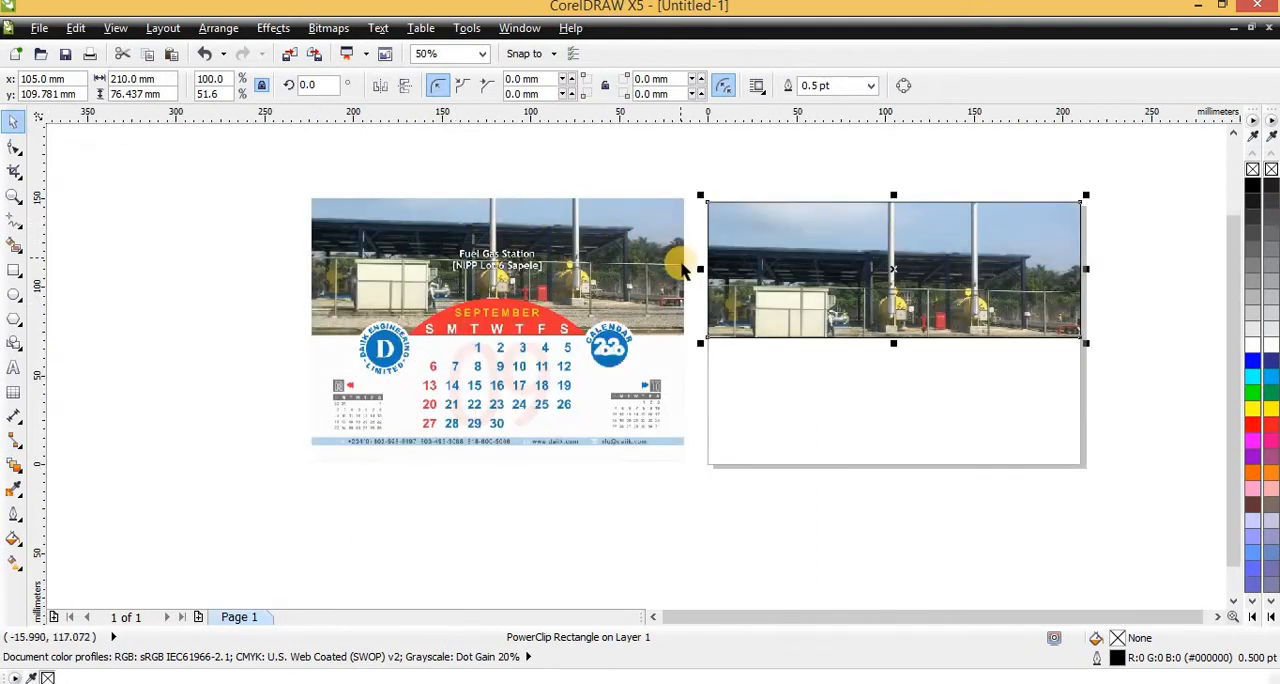
Edit the PowerClip contents to raise the photo slightly and enlarge it to about 218 mm wide, and finish editing
{"action": "left_click", "coordinate": [829, 283], "text": "ctrl"}
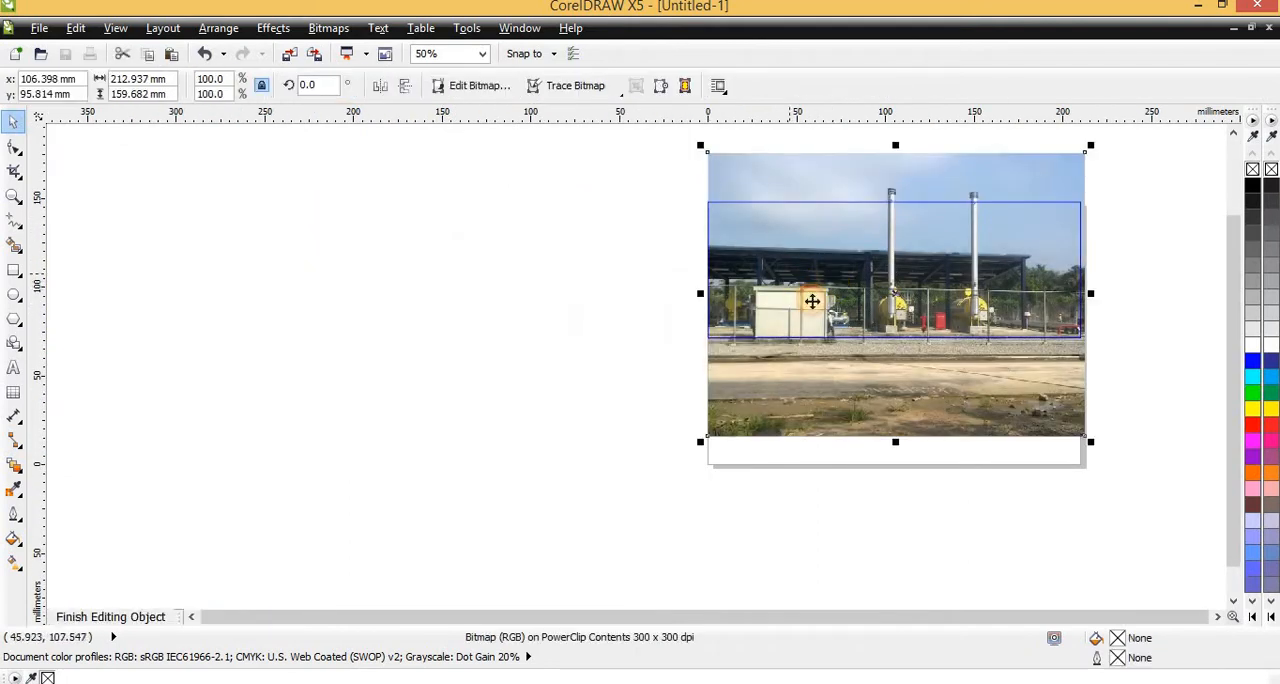
{"action": "left_click_drag", "start_coordinate": [812, 301], "coordinate": [811, 295]}
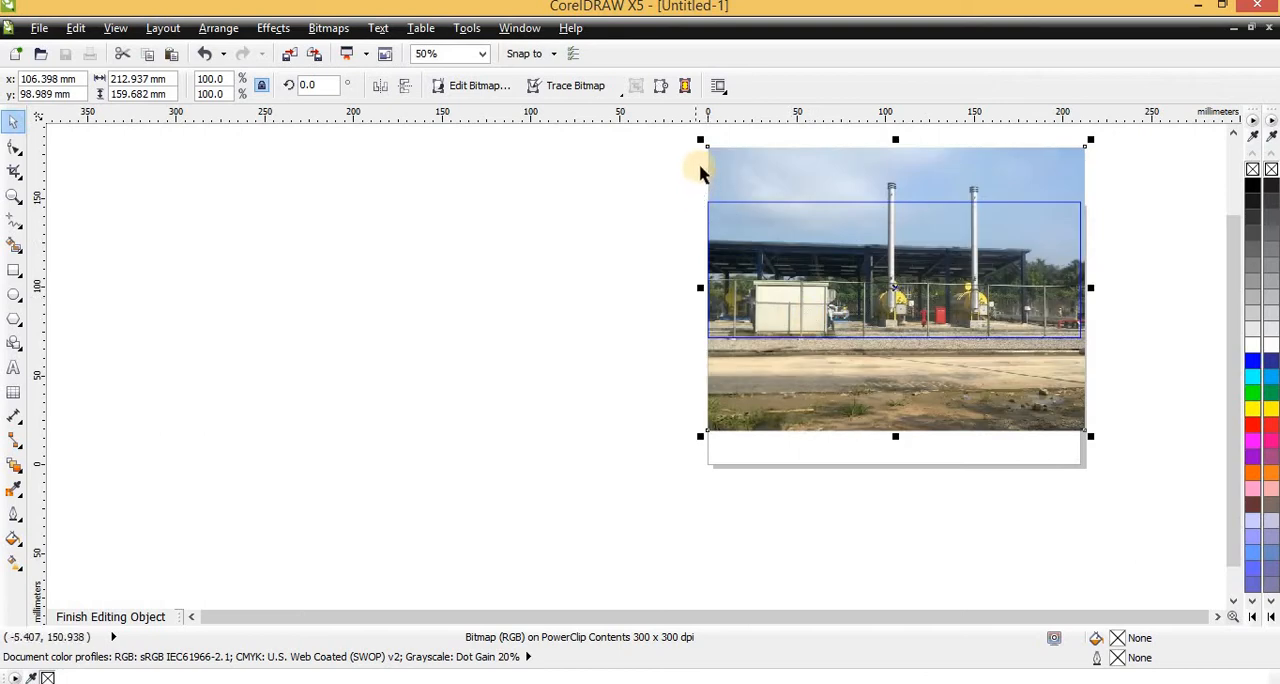
{"action": "left_click_drag", "start_coordinate": [700, 142], "coordinate": [699, 176]}
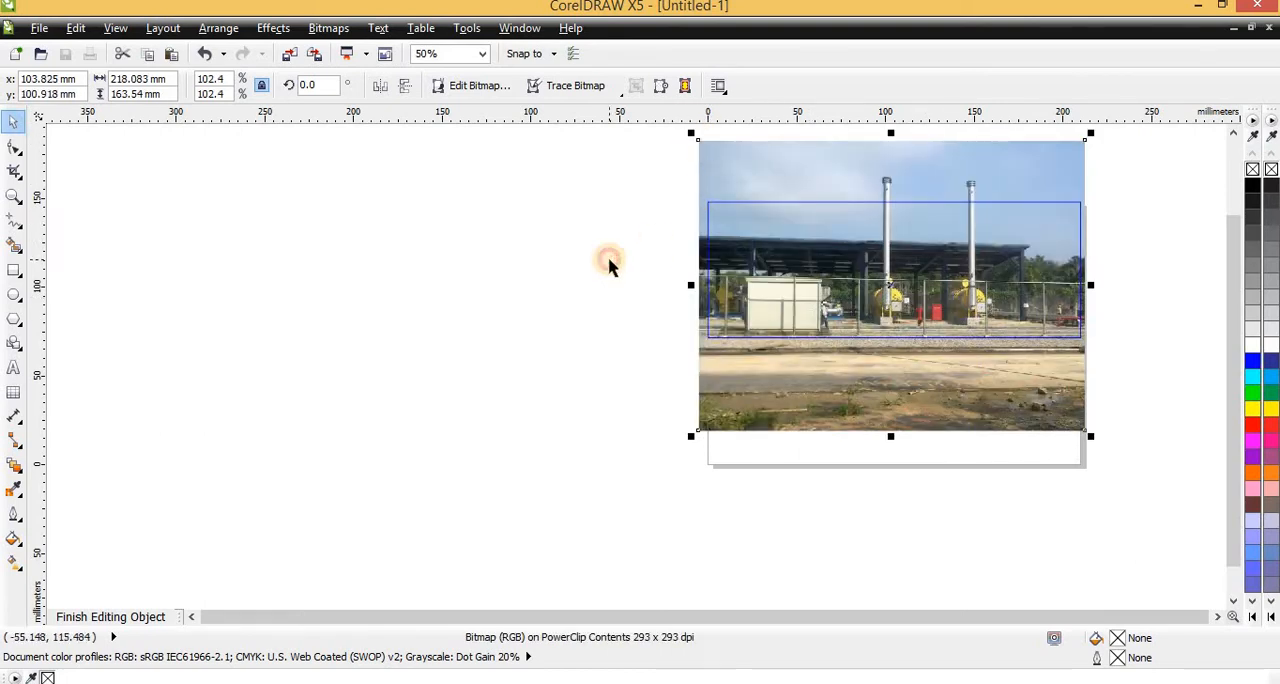
{"action": "left_click", "coordinate": [609, 260], "text": "ctrl"}
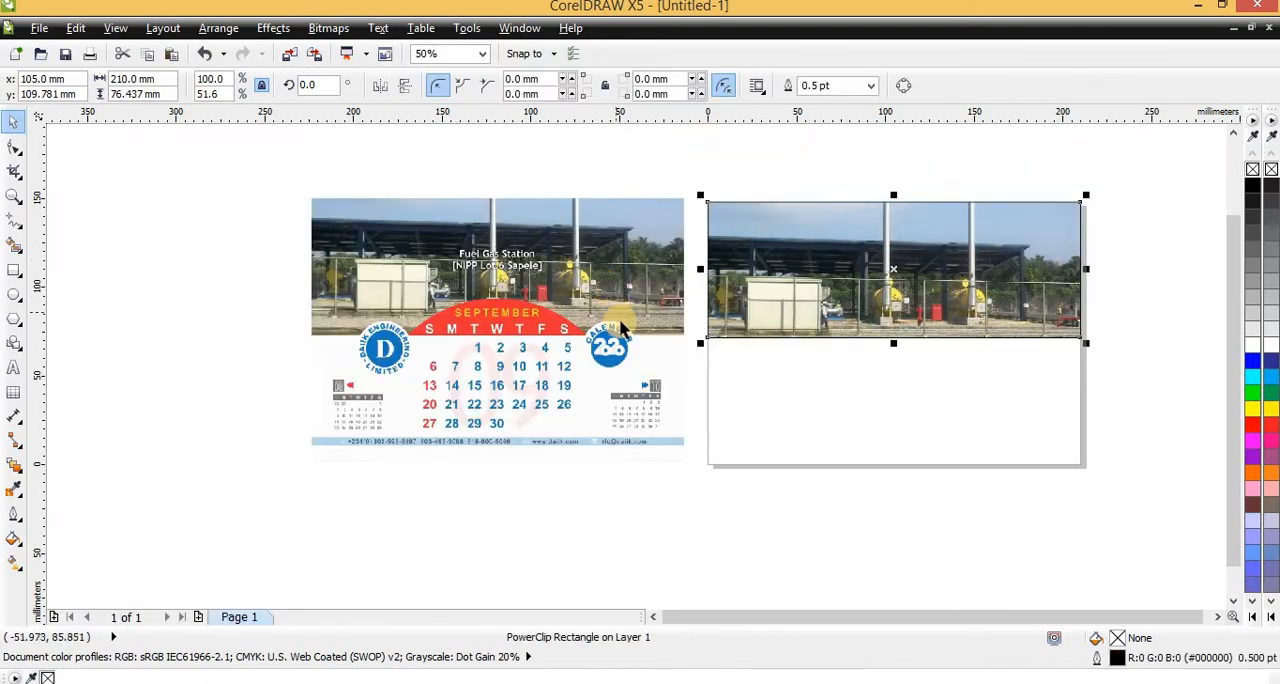
Reposition the photo inside the PowerClip so the gravel strip and road edge meet the frame's lower edge, as in the sample
{"action": "left_click", "coordinate": [798, 307], "text": "ctrl"}
{"action": "left_click", "coordinate": [540, 298], "text": "ctrl"}
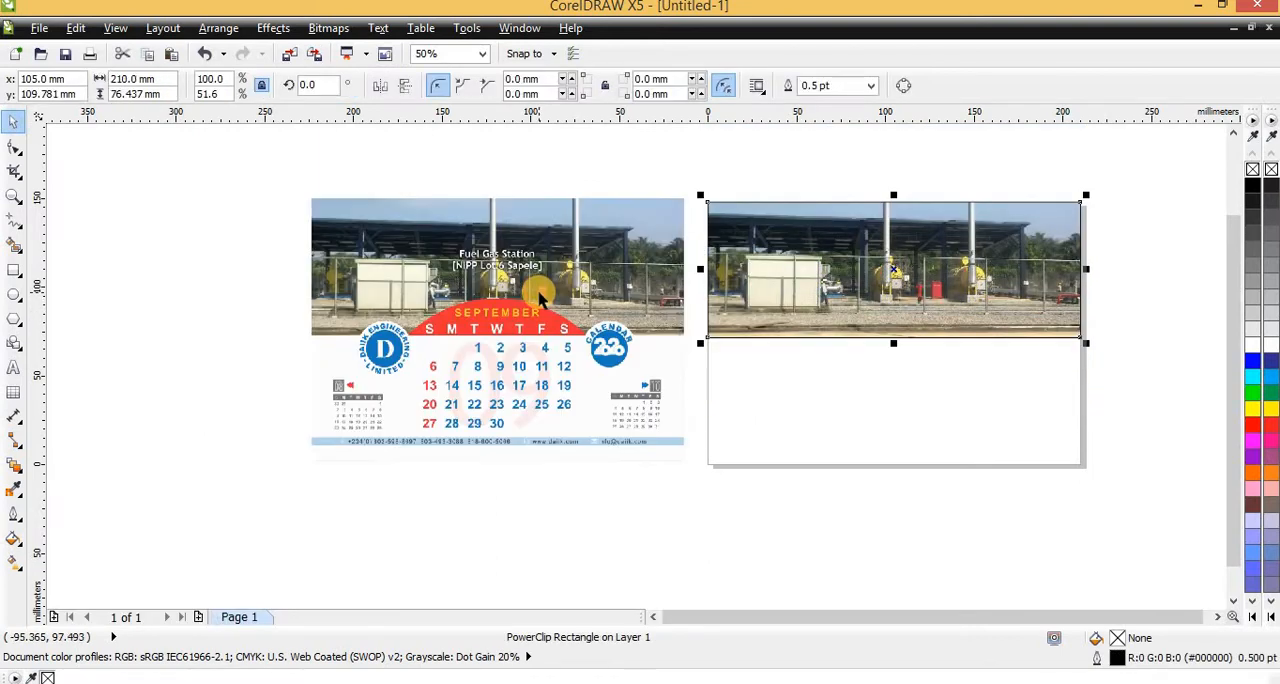
{"action": "left_click", "coordinate": [778, 313], "text": "ctrl"}
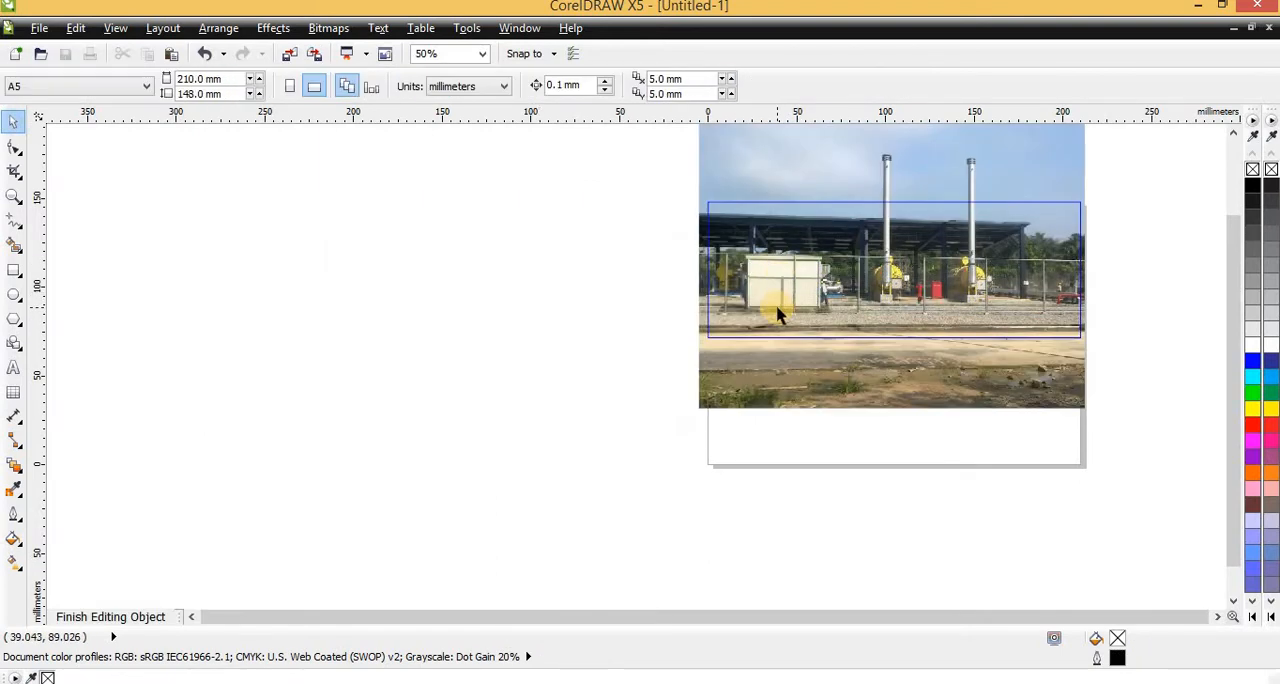
{"action": "left_click", "coordinate": [480, 196], "text": "ctrl"}
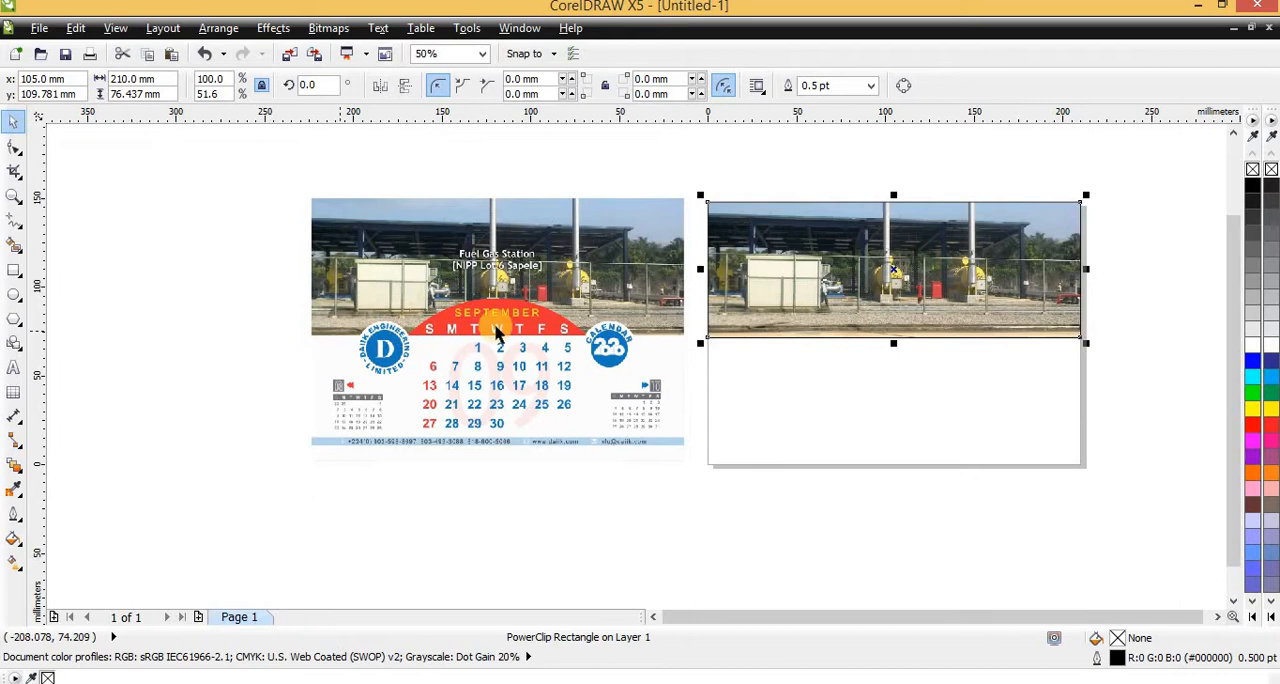
{"action": "left_click", "coordinate": [770, 302], "text": "ctrl"}
{"action": "left_click", "coordinate": [764, 276]}
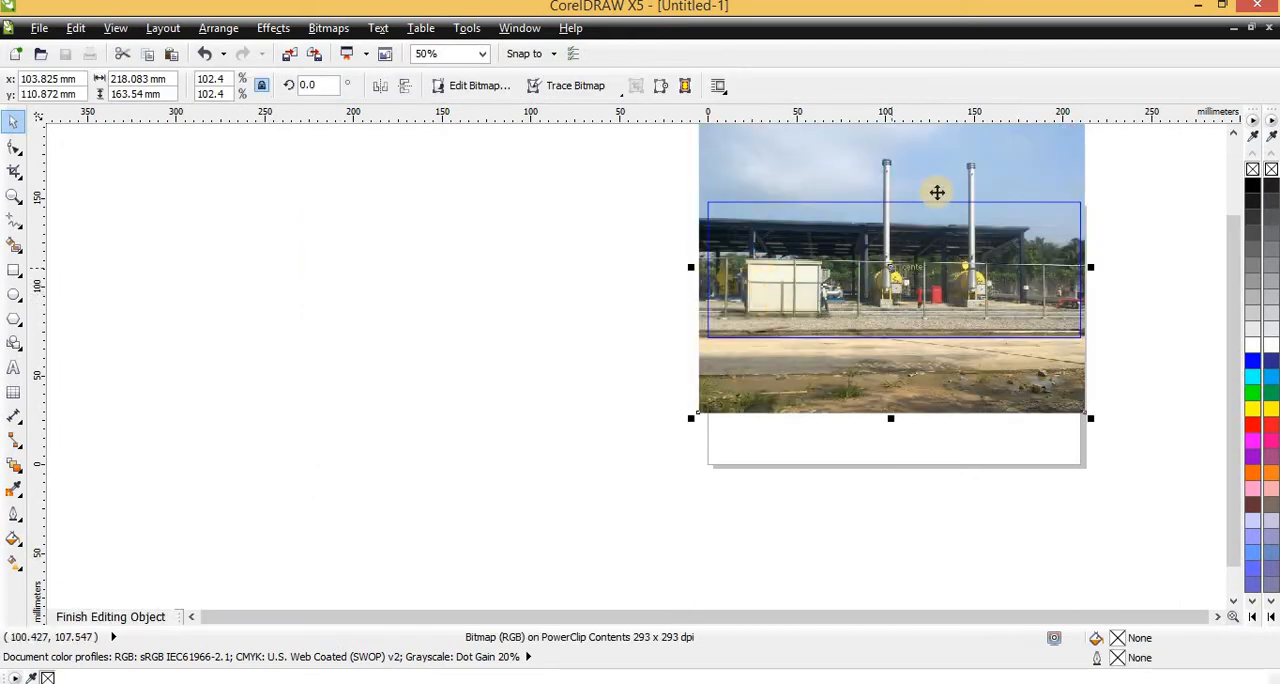
{"action": "left_click", "coordinate": [1108, 177], "text": "ctrl"}
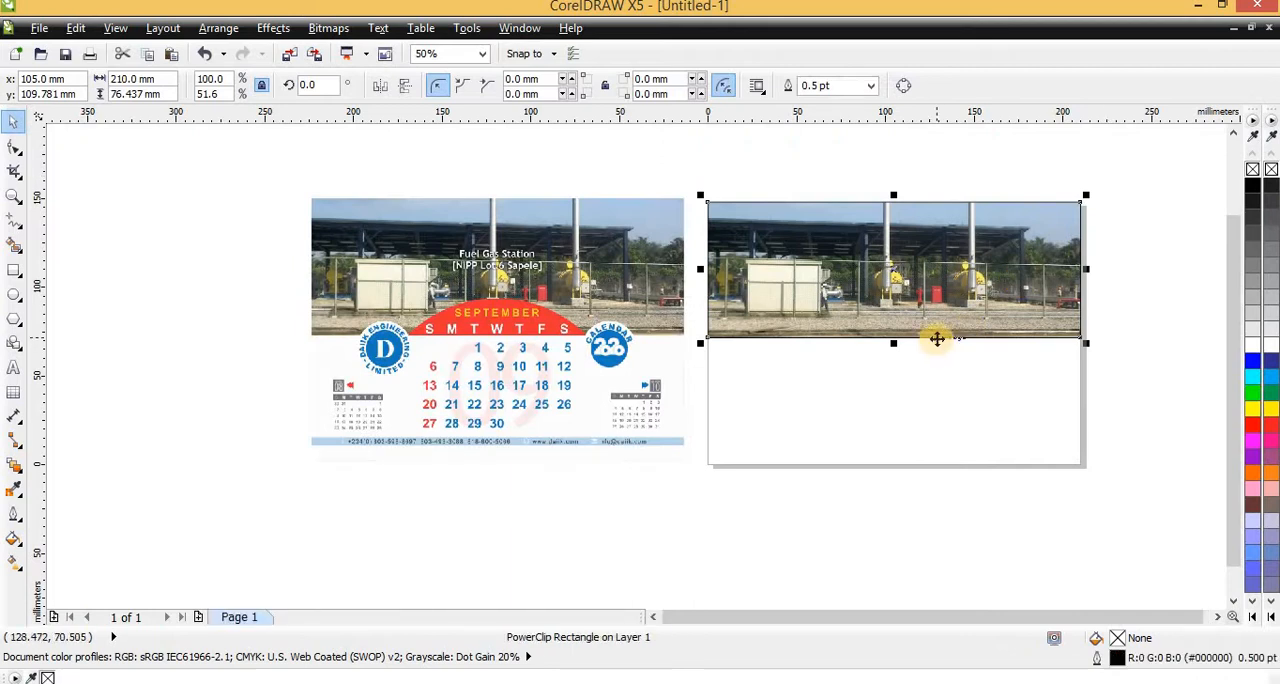
Remove the outline from the photo's PowerClip frame, deselect it and compare the photo area with the sample calendar
{"action": "right_click", "coordinate": [1251, 168]}
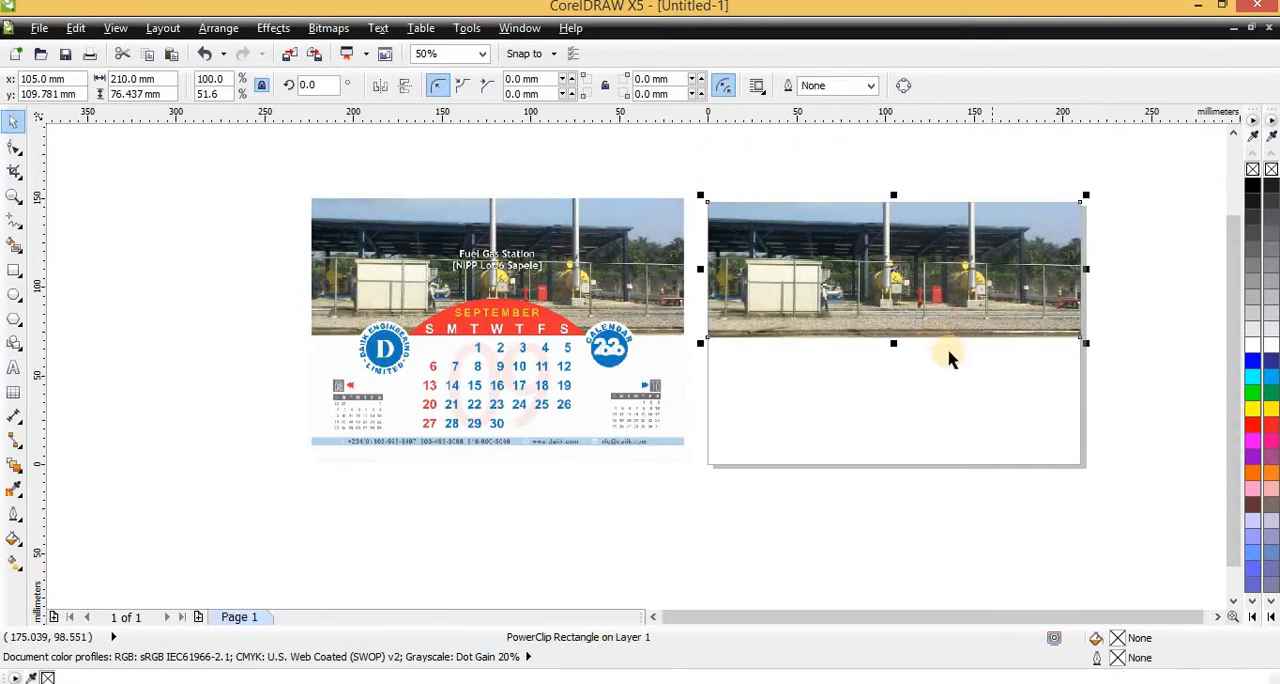
{"action": "left_click", "coordinate": [838, 193]}
{"action": "scroll", "coordinate": [484, 290], "scroll_direction": "up", "scroll_amount": 2}
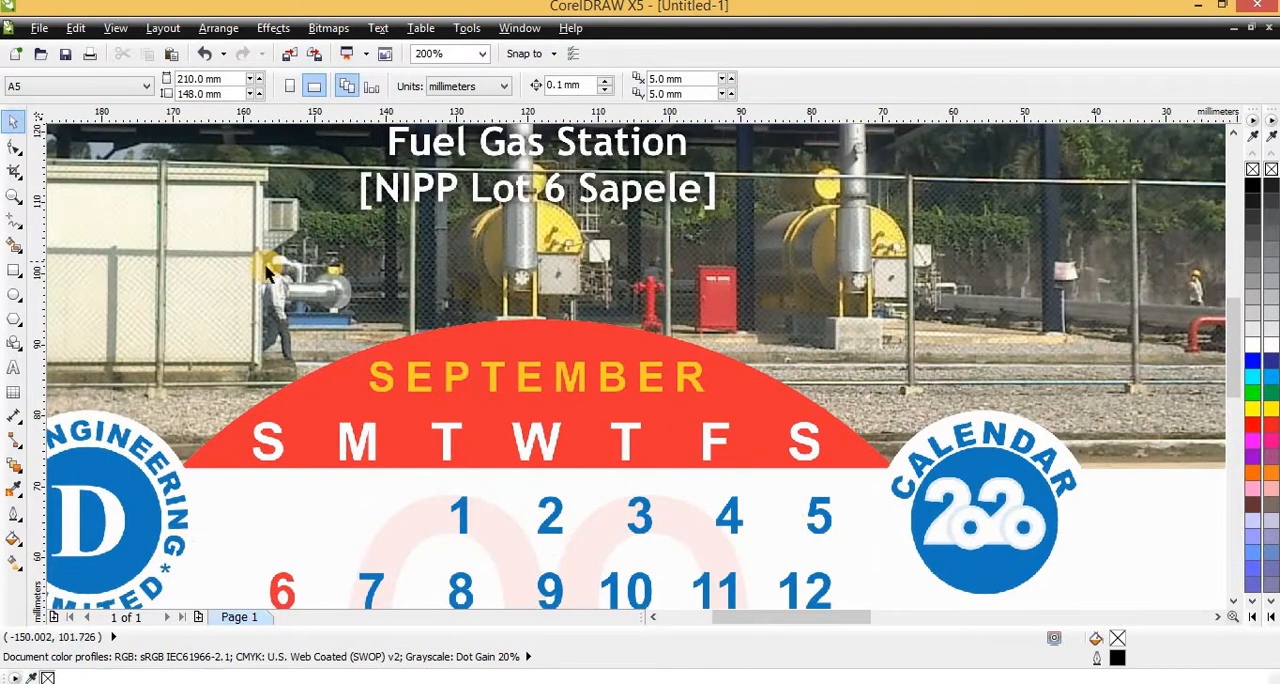
{"action": "scroll", "coordinate": [268, 272], "scroll_direction": "down", "scroll_amount": 2}
{"action": "scroll", "coordinate": [331, 346], "scroll_direction": "up", "scroll_amount": 1}
{"action": "scroll", "coordinate": [330, 340], "scroll_direction": "down", "scroll_amount": 1}
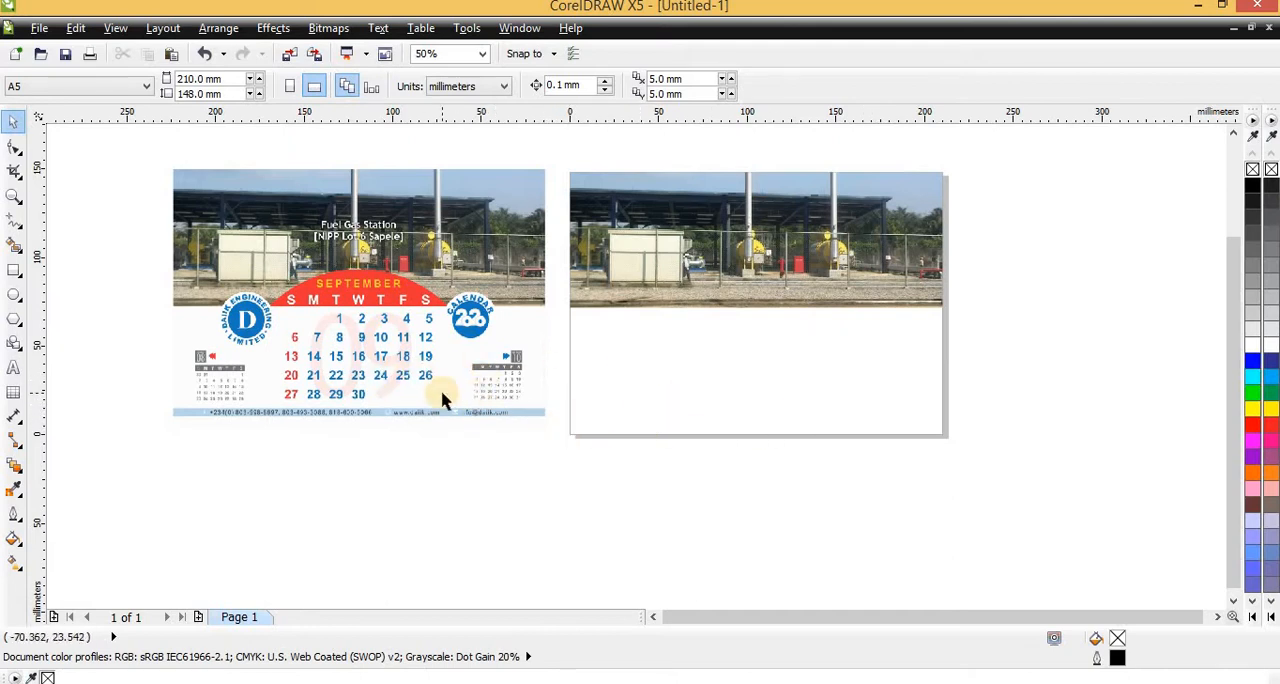
Draw a thin footer bar about 220 by 5 mm near the page's lower edge and shift it to overhang both page sides
{"action": "left_click", "coordinate": [13, 271]}
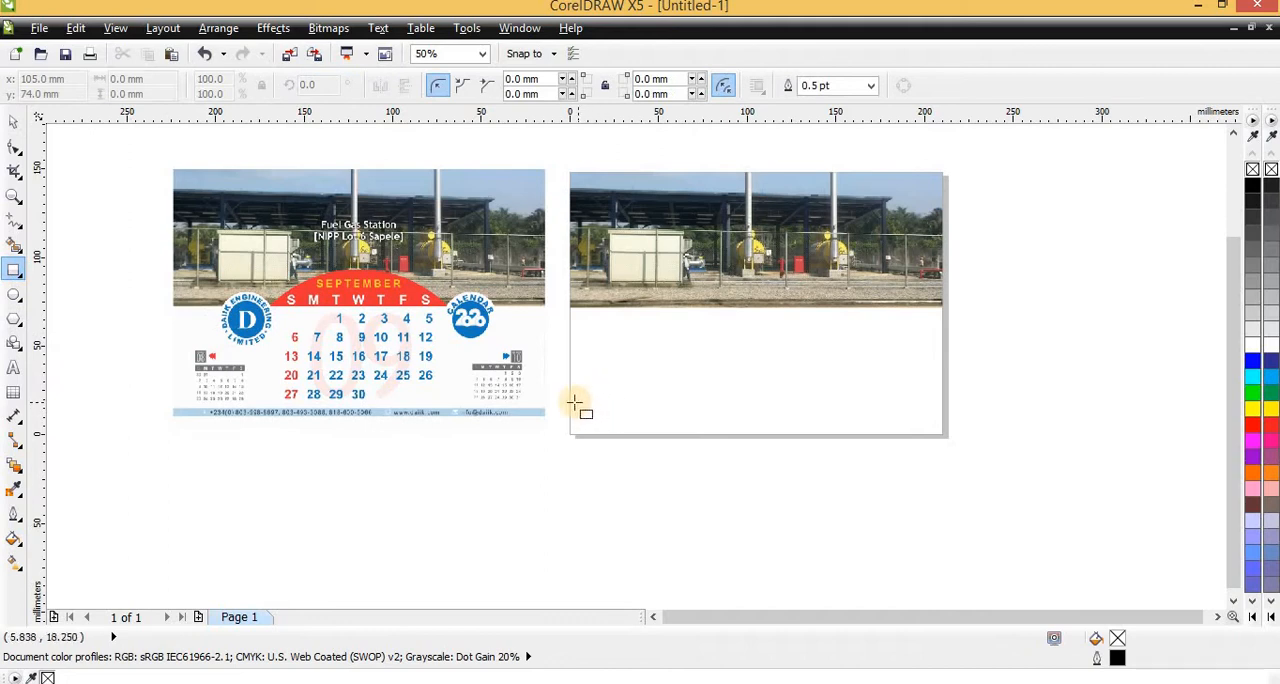
{"action": "left_click_drag", "start_coordinate": [569, 408], "coordinate": [963, 416]}
{"action": "key", "text": "space"}
{"action": "scroll", "coordinate": [803, 409], "scroll_direction": "up", "scroll_amount": 2}
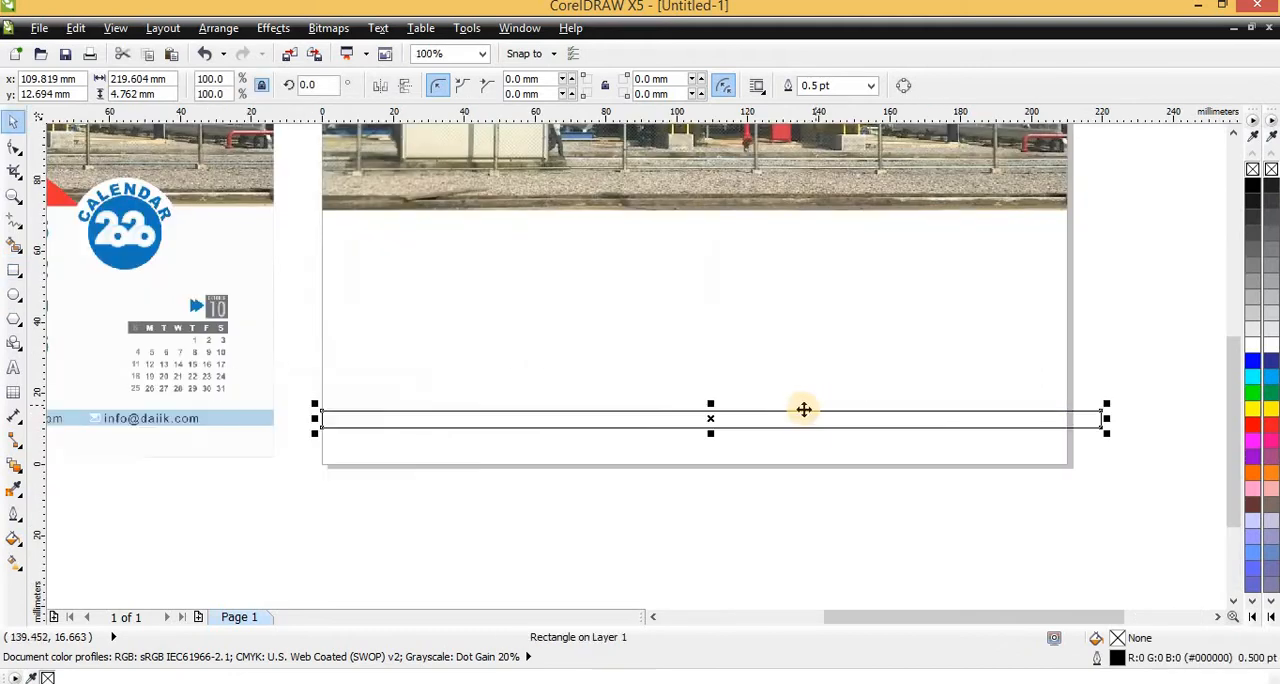
{"action": "left_click_drag", "start_coordinate": [757, 419], "coordinate": [738, 419]}
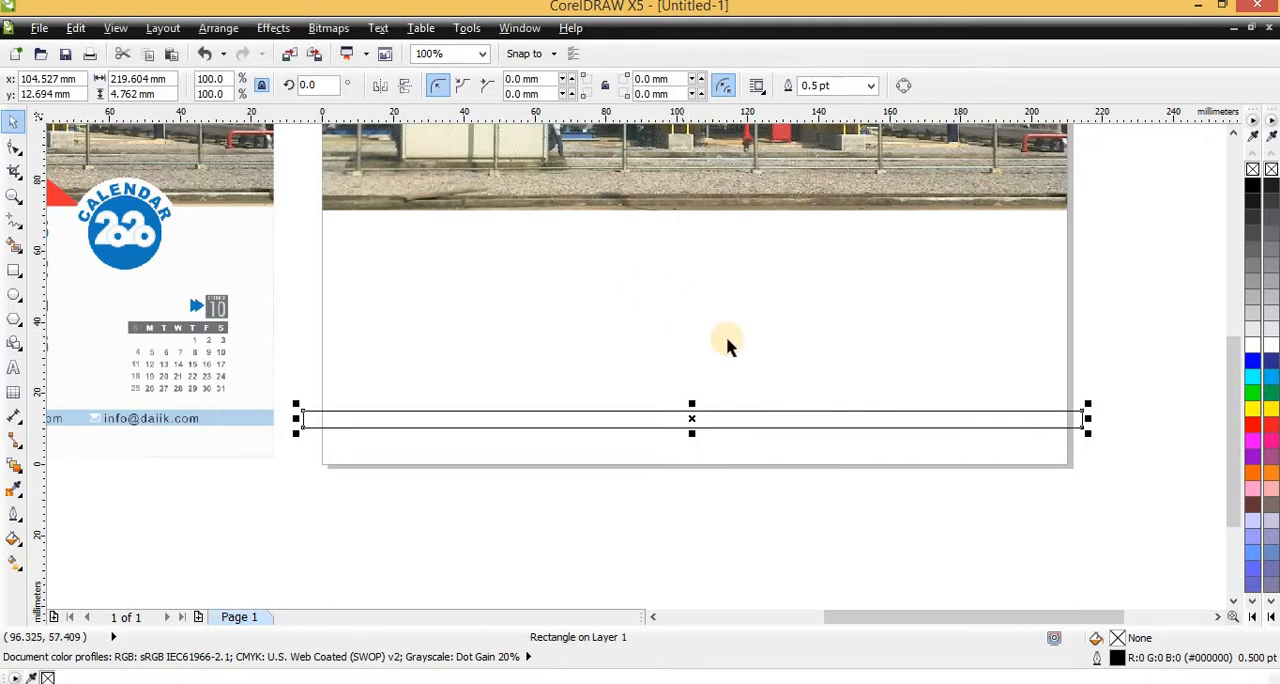
Fill the footer bar with light blue C:40 M:0 Y:0 K:0 and remove its outline
{"action": "scroll", "coordinate": [726, 343], "scroll_direction": "down", "scroll_amount": 1}
{"action": "scroll", "coordinate": [343, 414], "scroll_direction": "up", "scroll_amount": 2}
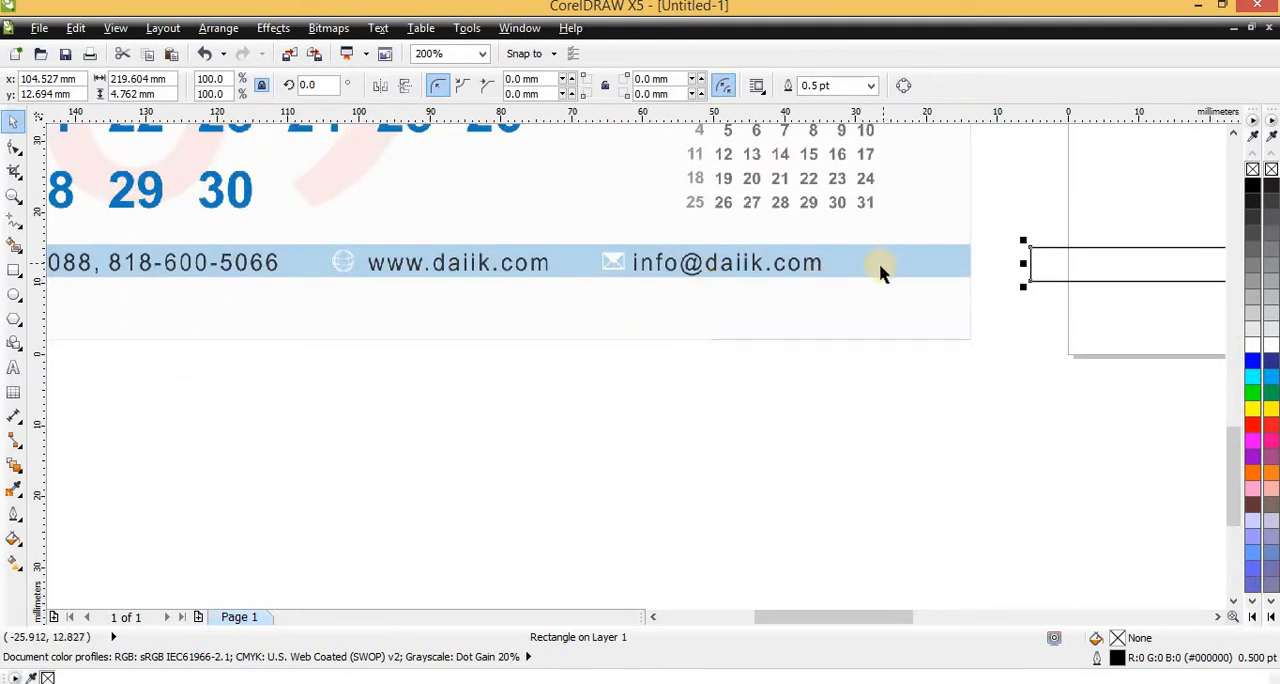
{"action": "left_click", "coordinate": [1252, 616]}
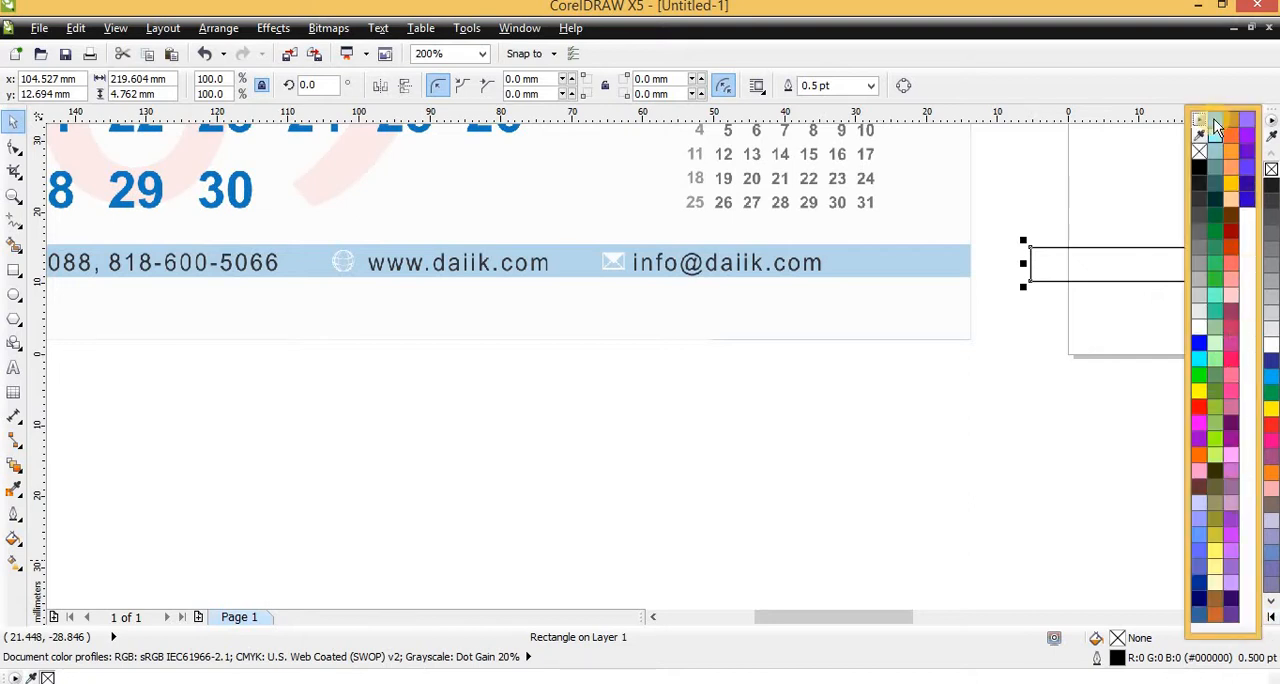
{"action": "left_click", "coordinate": [1271, 624]}
{"action": "left_click", "coordinate": [1271, 617]}
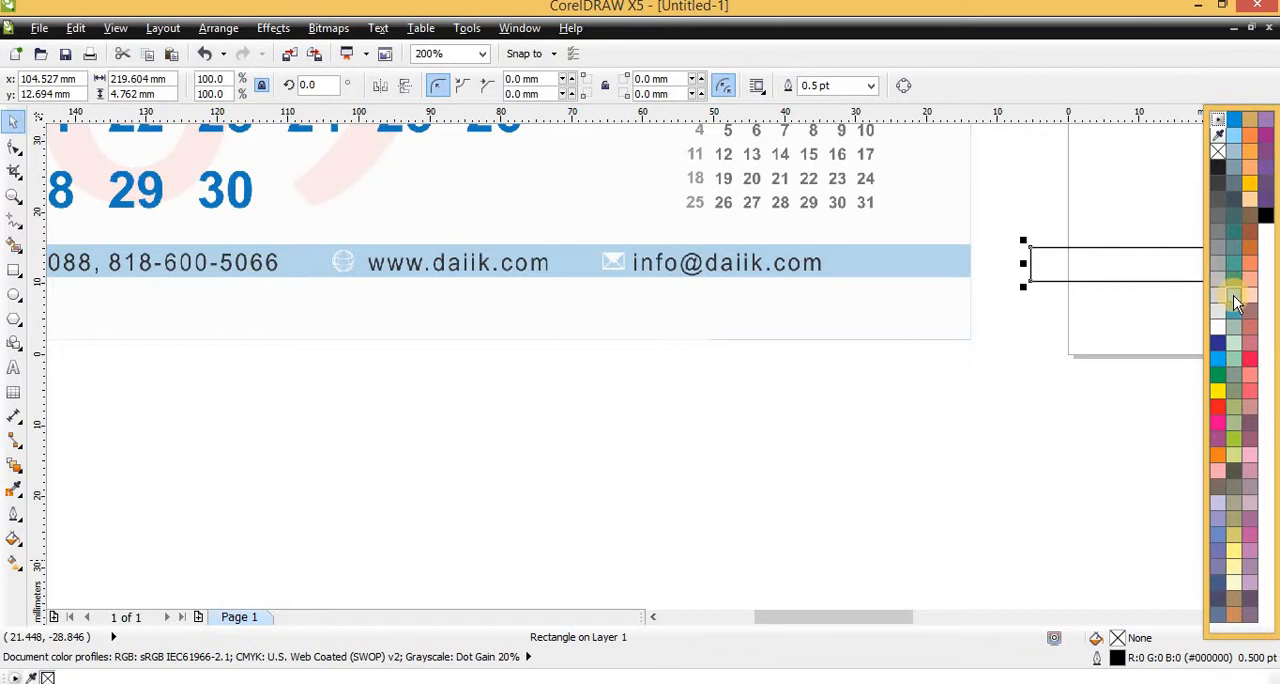
{"action": "left_click", "coordinate": [1232, 137]}
{"action": "right_click", "coordinate": [1217, 152]}
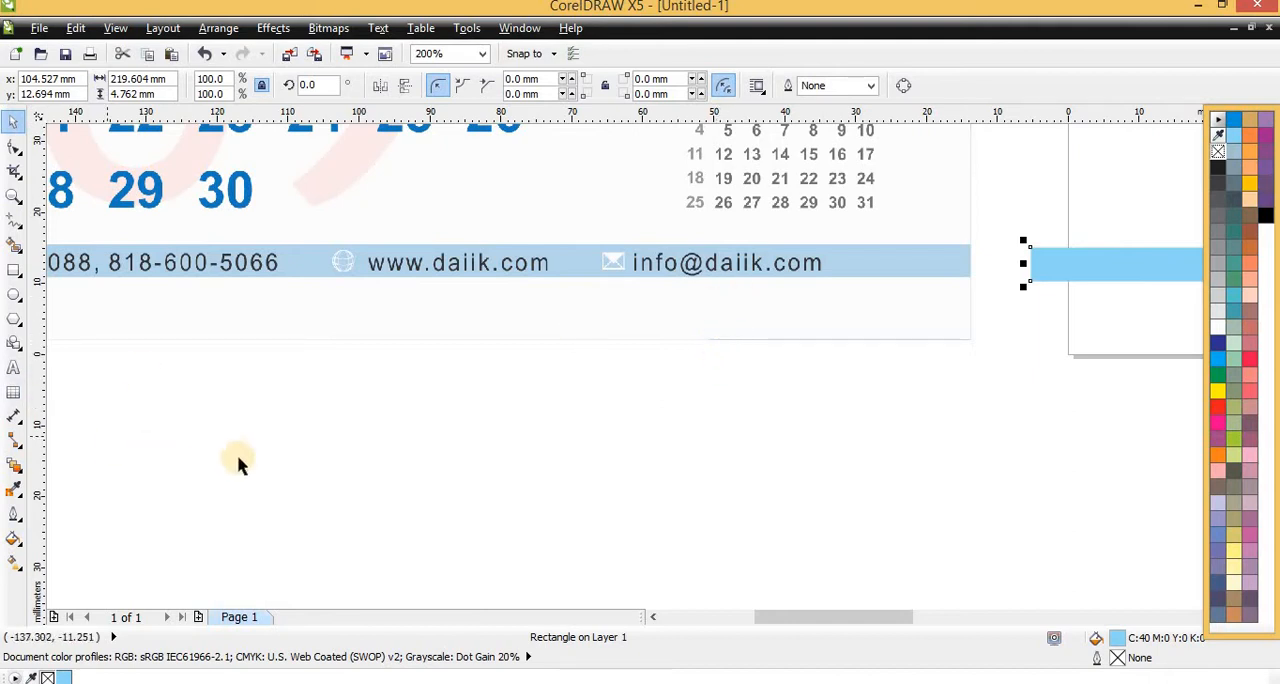
Sample the pale blue #B5D5EA from the sample calendar's contact strip and apply it to the footer bar
{"action": "left_click", "coordinate": [15, 490]}
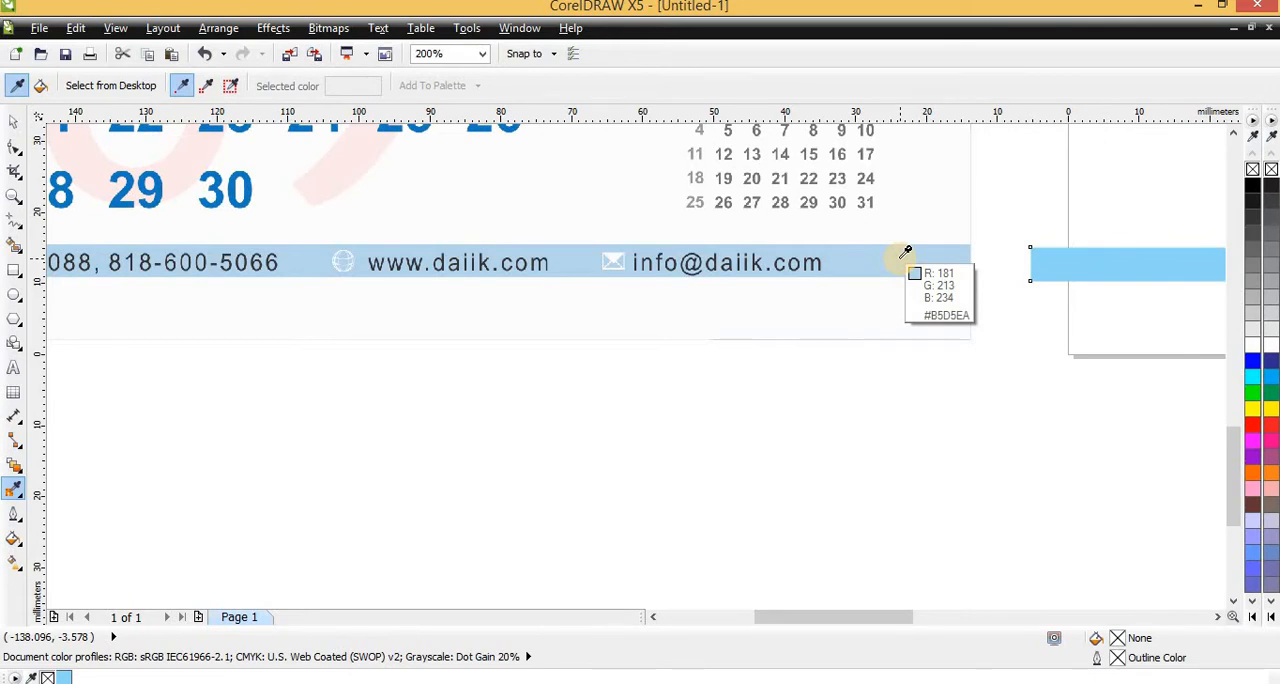
{"action": "left_click", "coordinate": [891, 257]}
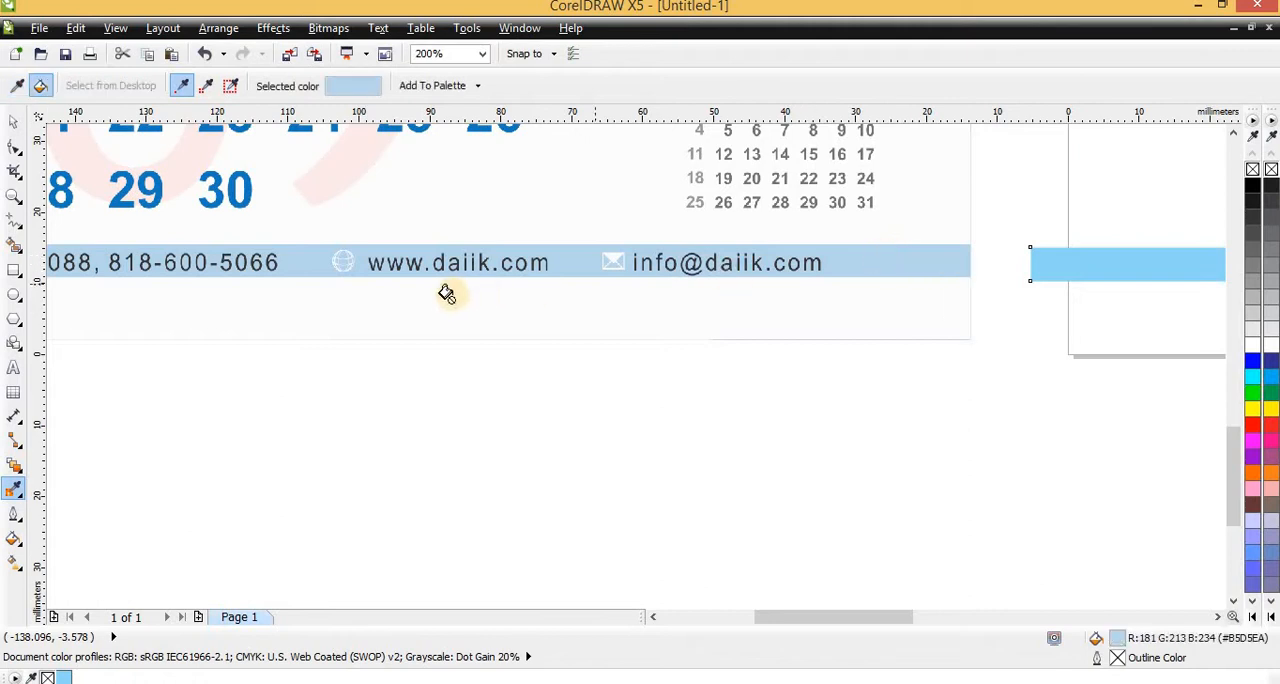
{"action": "left_click", "coordinate": [1099, 268]}
{"action": "scroll", "coordinate": [766, 297], "scroll_direction": "down", "scroll_amount": 2}
{"action": "scroll", "coordinate": [731, 297], "scroll_direction": "up", "scroll_amount": 1}
{"action": "scroll", "coordinate": [620, 305], "scroll_direction": "down", "scroll_amount": 1}
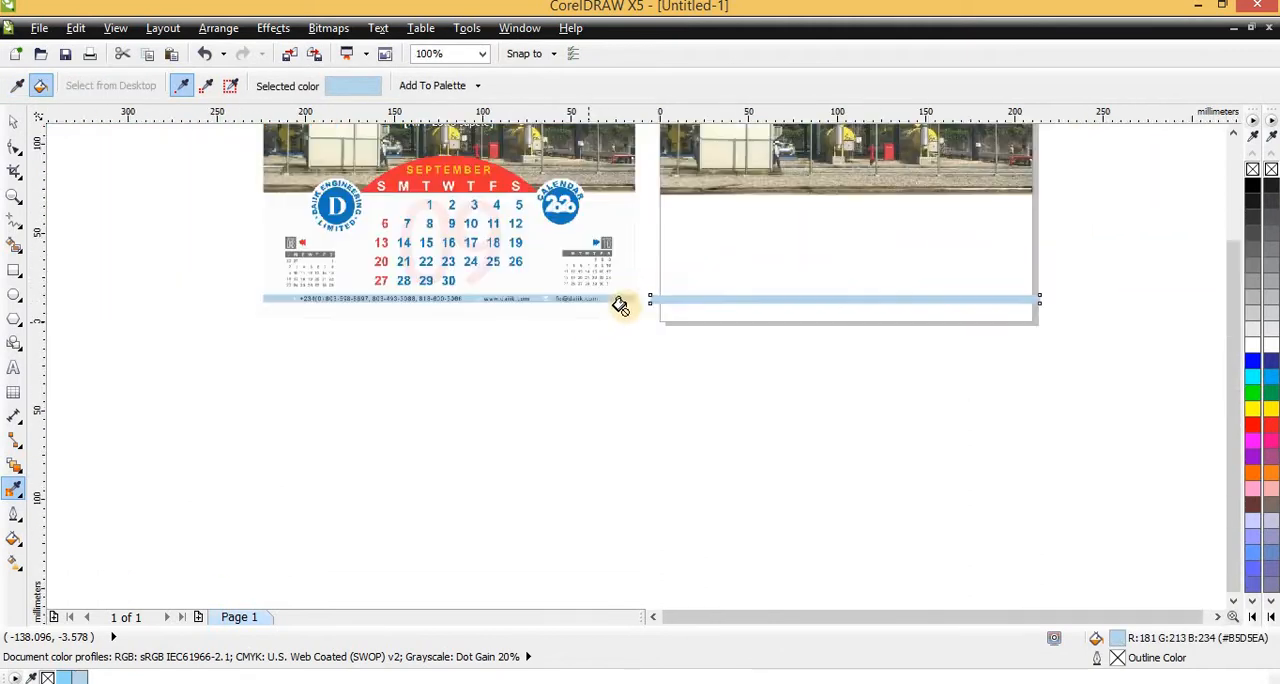
{"action": "key", "text": "space"}
Compare the new footer bar's height, position and overhang with the contact strip on the sample calendar
{"action": "scroll", "coordinate": [917, 320], "scroll_direction": "down", "scroll_amount": 2}
{"action": "scroll", "coordinate": [910, 320], "scroll_direction": "up", "scroll_amount": 4}
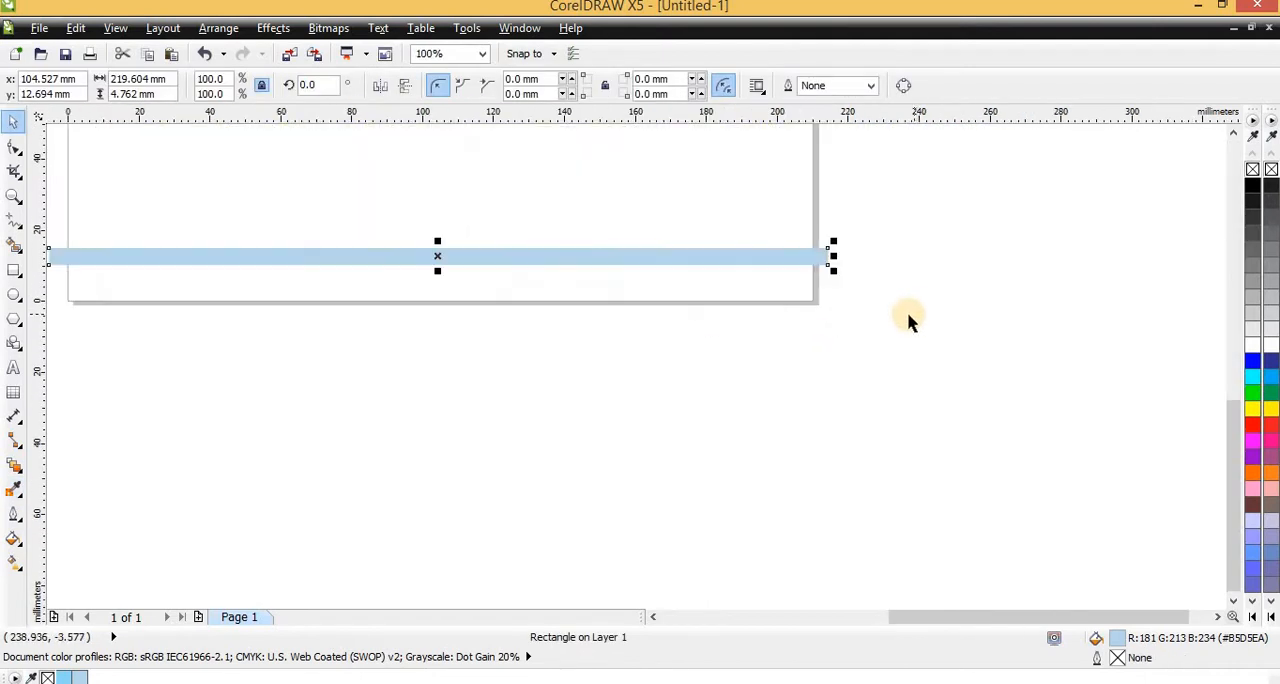
{"action": "scroll", "coordinate": [910, 320], "scroll_direction": "down", "scroll_amount": 1}
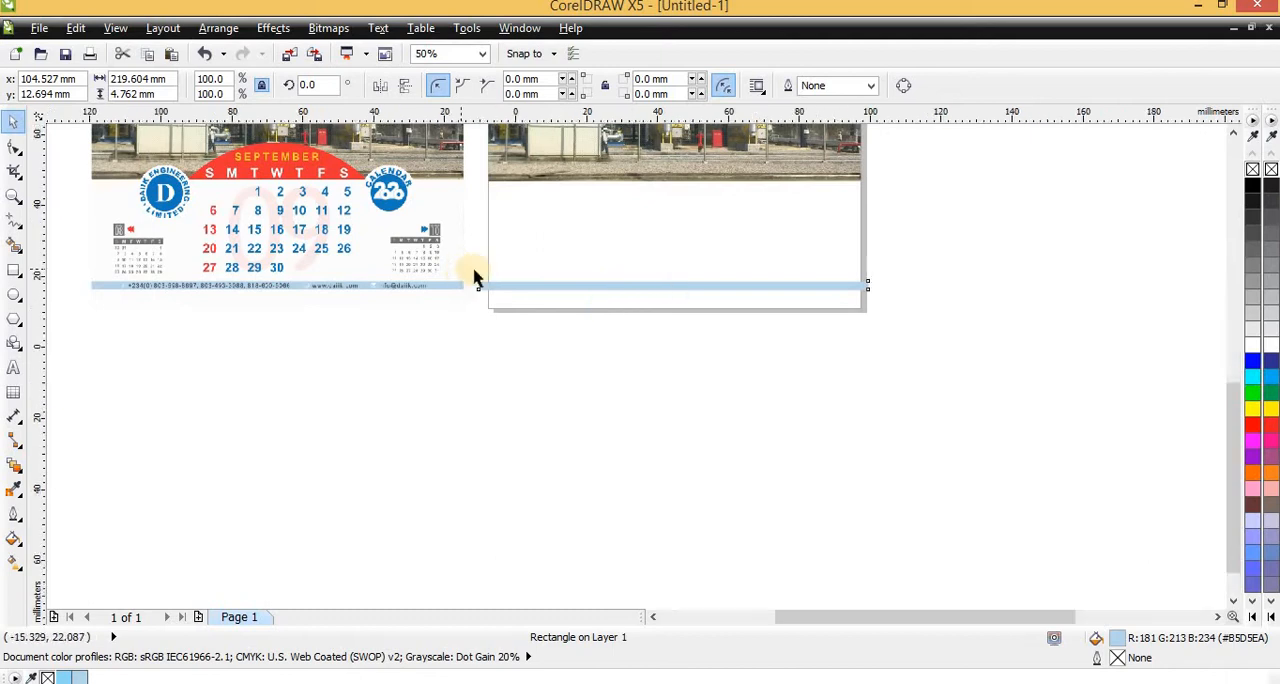
{"action": "scroll", "coordinate": [471, 277], "scroll_direction": "up", "scroll_amount": 1}
{"action": "scroll", "coordinate": [586, 298], "scroll_direction": "up", "scroll_amount": 1}
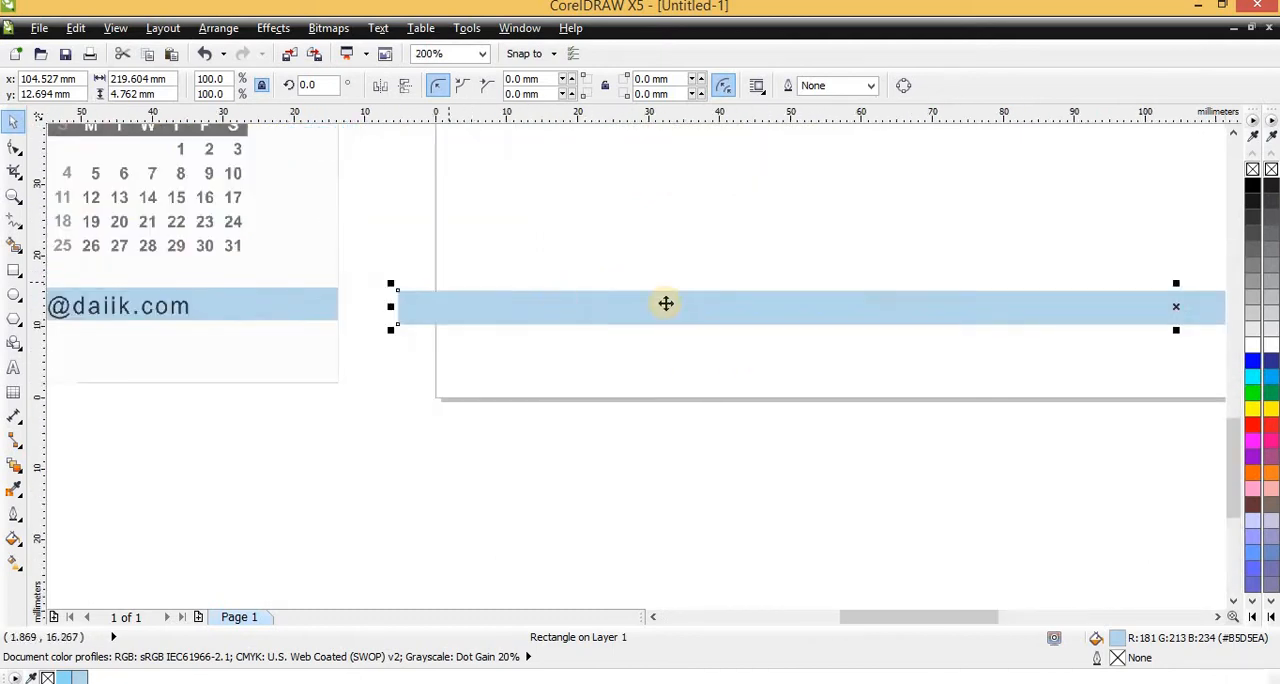
{"action": "scroll", "coordinate": [526, 314], "scroll_direction": "down", "scroll_amount": 1}
{"action": "scroll", "coordinate": [380, 354], "scroll_direction": "down", "scroll_amount": 2}
{"action": "scroll", "coordinate": [463, 351], "scroll_direction": "up", "scroll_amount": 2}
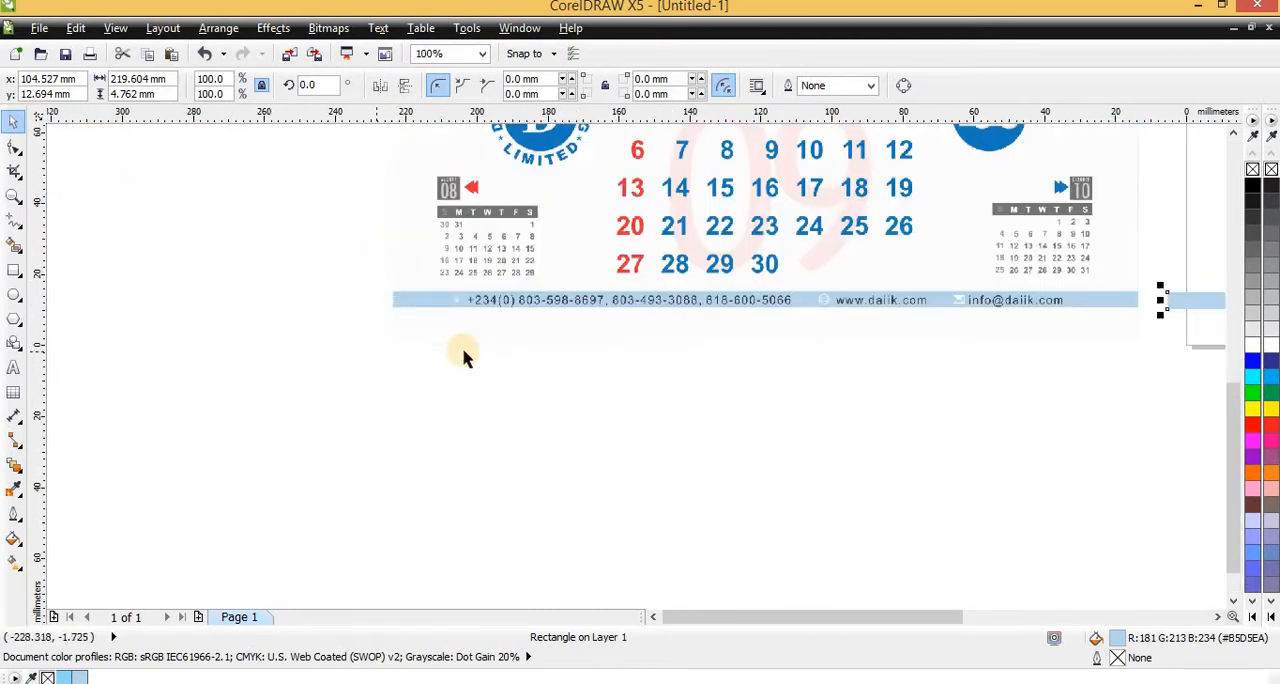
{"action": "scroll", "coordinate": [828, 352], "scroll_direction": "down", "scroll_amount": 1}
{"action": "scroll", "coordinate": [940, 309], "scroll_direction": "up", "scroll_amount": 1}
{"action": "scroll", "coordinate": [663, 331], "scroll_direction": "down", "scroll_amount": 1}
{"action": "left_click", "coordinate": [663, 331]}
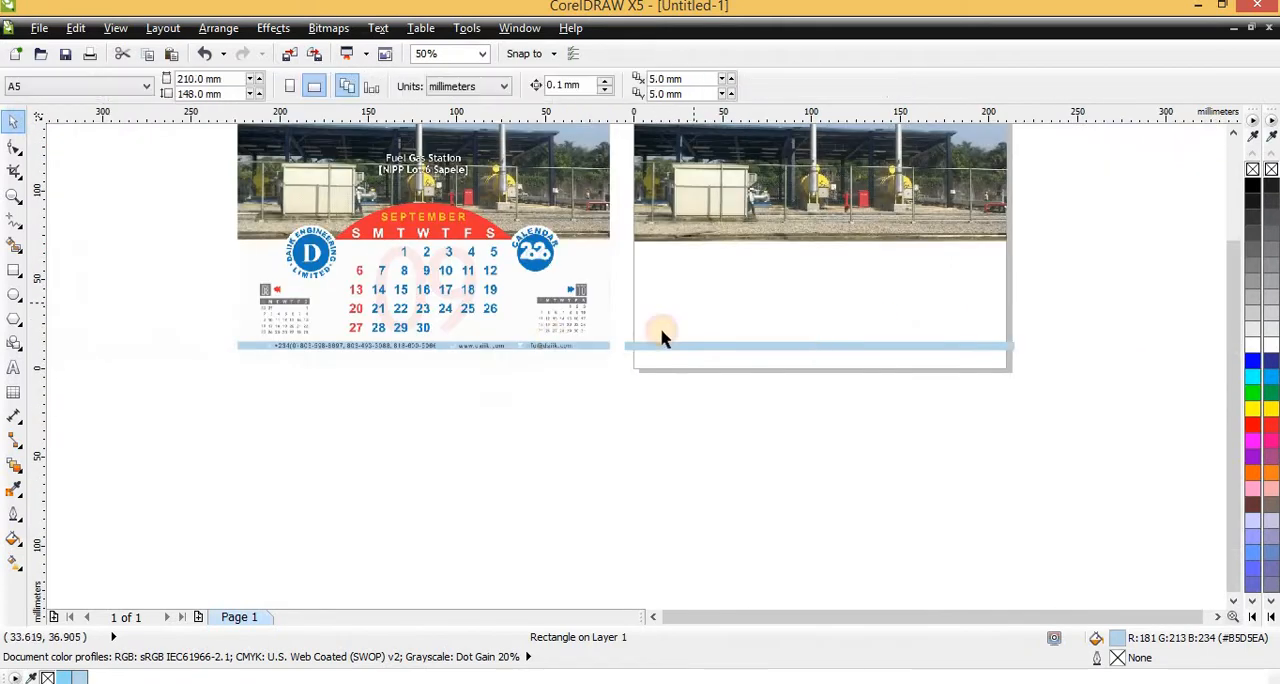
Create a page-sized rectangle of 210 by 148 mm as a frame for the layout
{"action": "double_click", "coordinate": [13, 274]}
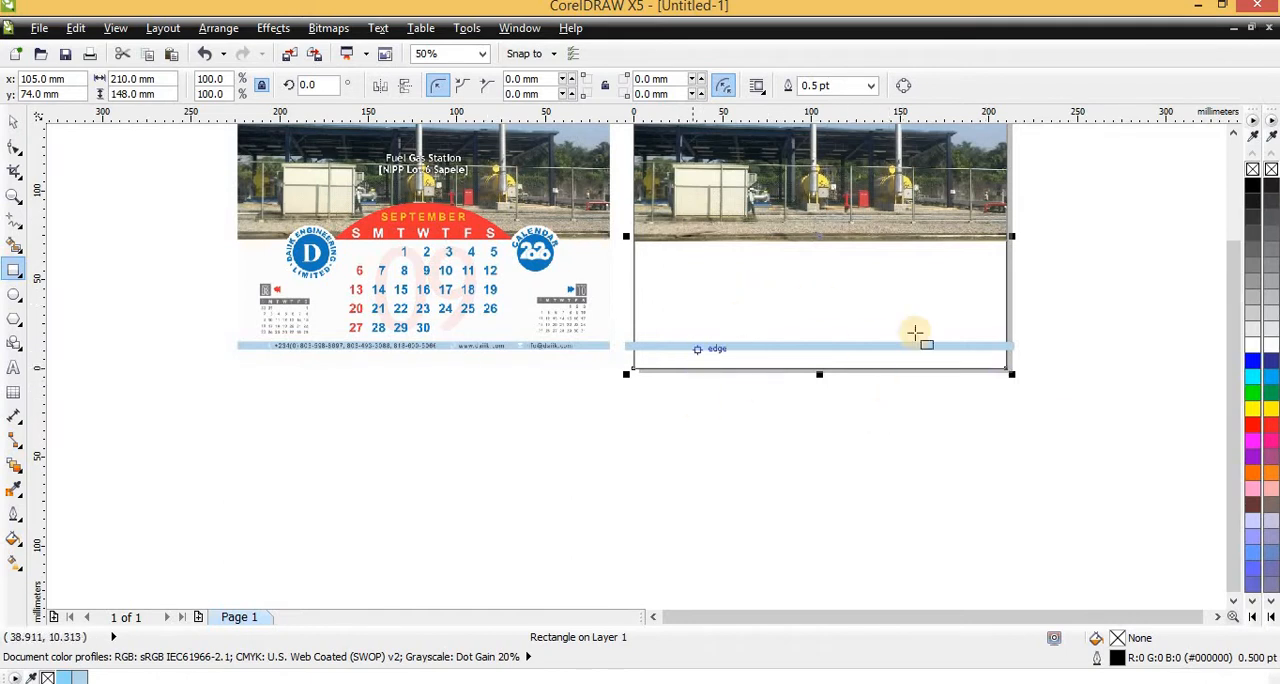
{"action": "key", "text": "space"}
{"action": "scroll", "coordinate": [715, 357], "scroll_direction": "up", "scroll_amount": 1}
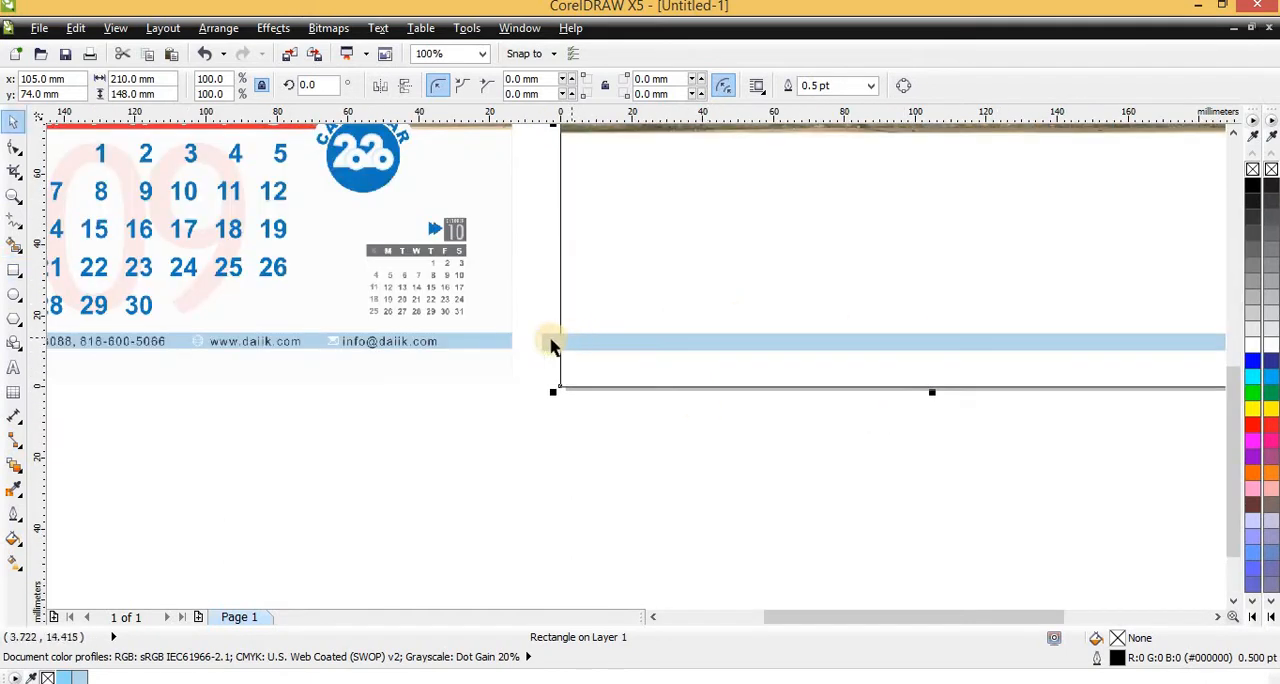
PowerClip the pale blue footer bar inside the page-sized rectangle and check that its ends are trimmed at the page edges
{"action": "left_click", "coordinate": [549, 340]}
{"action": "left_click", "coordinate": [272, 28]}
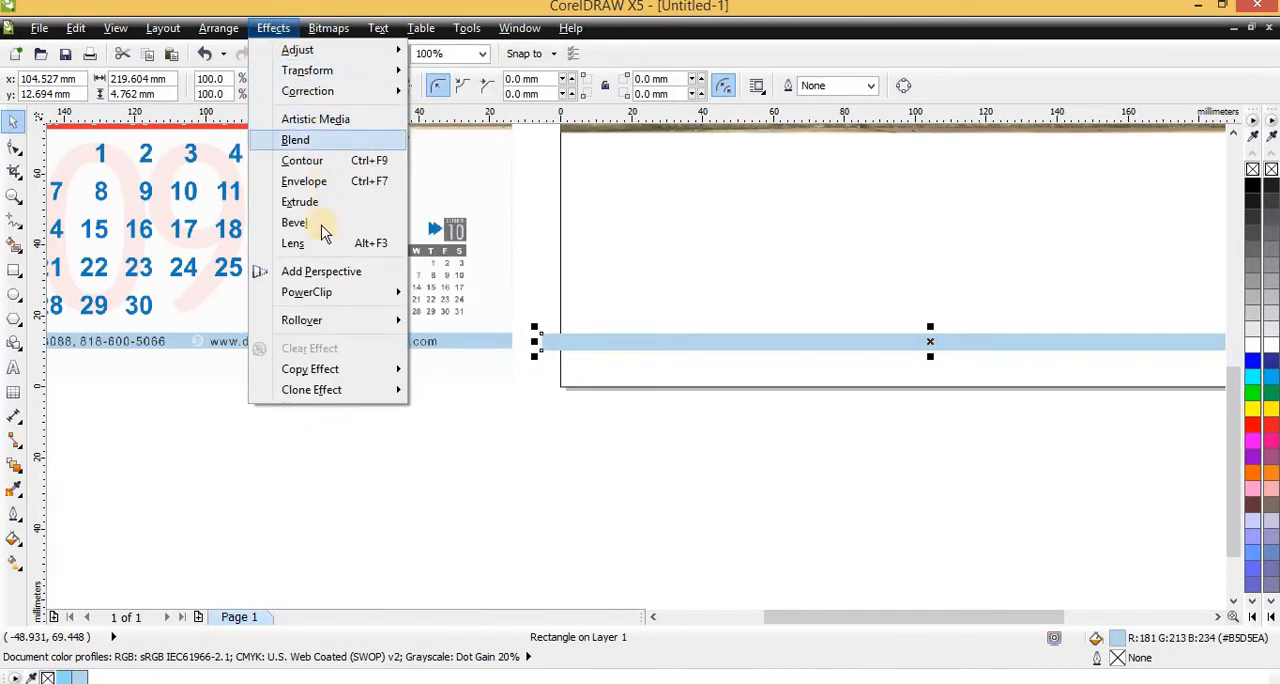
{"action": "mouse_move", "coordinate": [343, 296]}
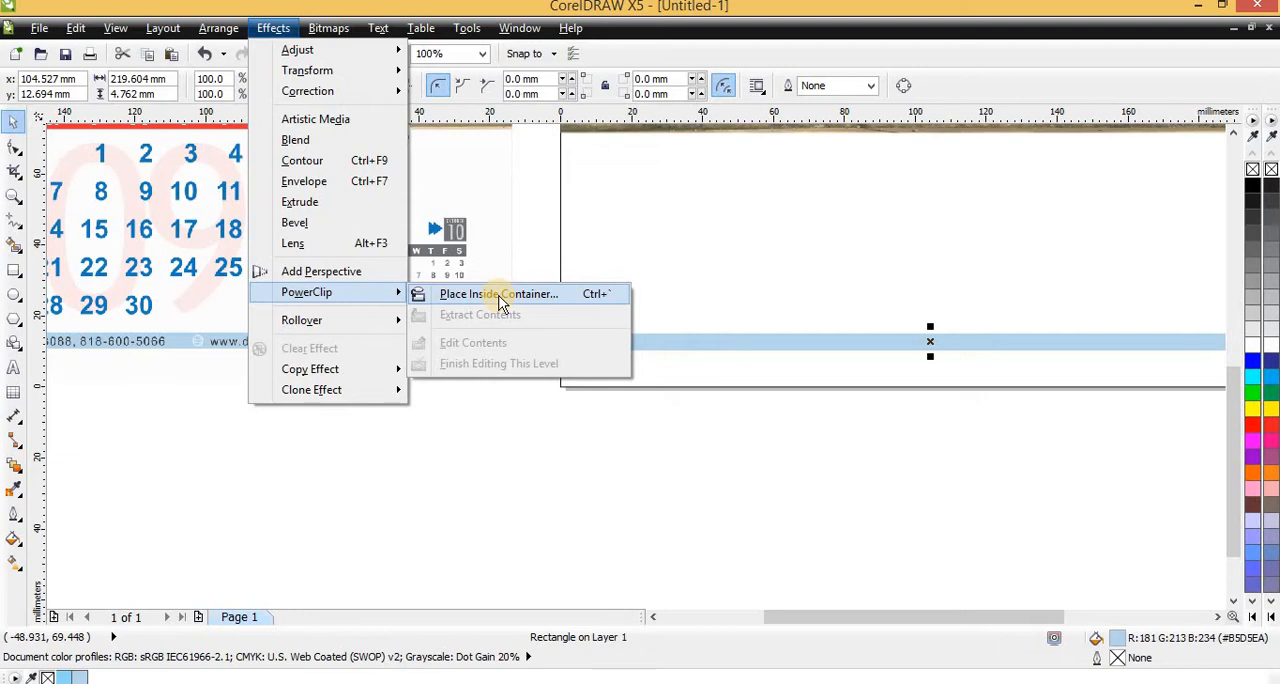
{"action": "left_click", "coordinate": [502, 296]}
{"action": "left_click", "coordinate": [771, 294]}
{"action": "scroll", "coordinate": [557, 388], "scroll_direction": "down", "scroll_amount": 2}
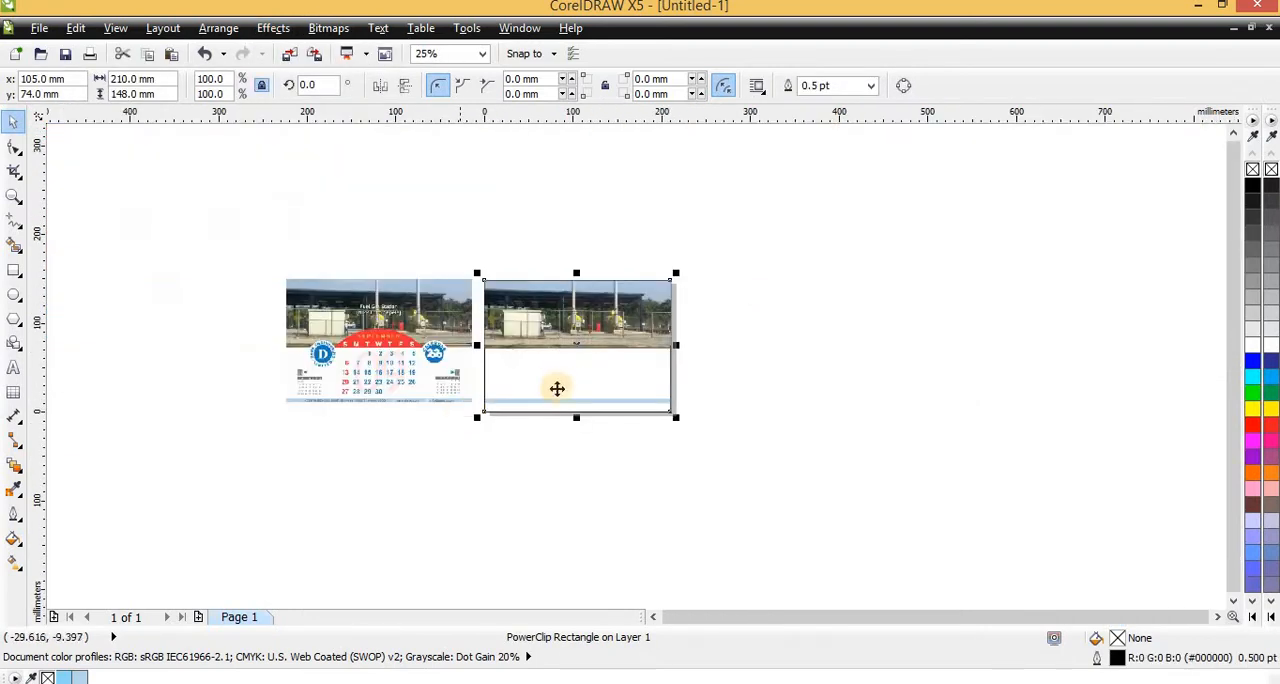
{"action": "scroll", "coordinate": [557, 388], "scroll_direction": "up", "scroll_amount": 1}
{"action": "scroll", "coordinate": [345, 447], "scroll_direction": "up", "scroll_amount": 1}
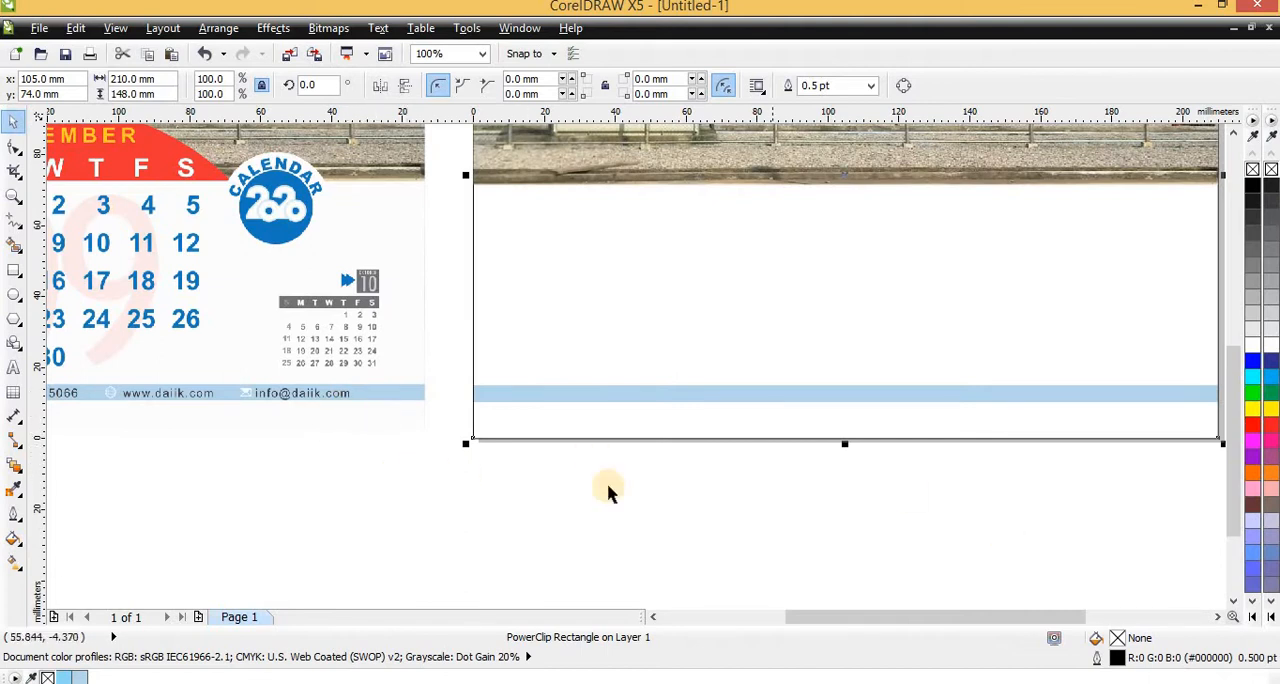
{"action": "scroll", "coordinate": [770, 482], "scroll_direction": "down", "scroll_amount": 1}
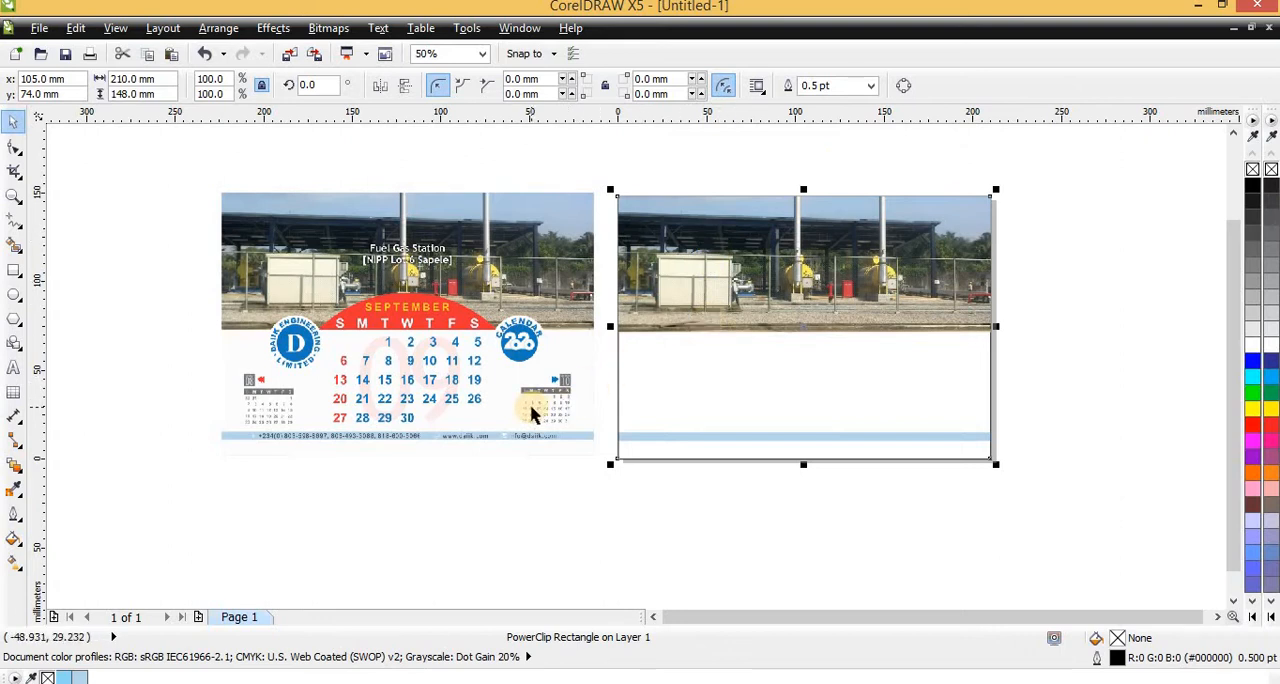
Draw a square about 25 mm wide just below the page's lower-left corner
{"action": "left_click", "coordinate": [13, 270]}
{"action": "scroll", "coordinate": [614, 462], "scroll_direction": "up", "scroll_amount": 2}
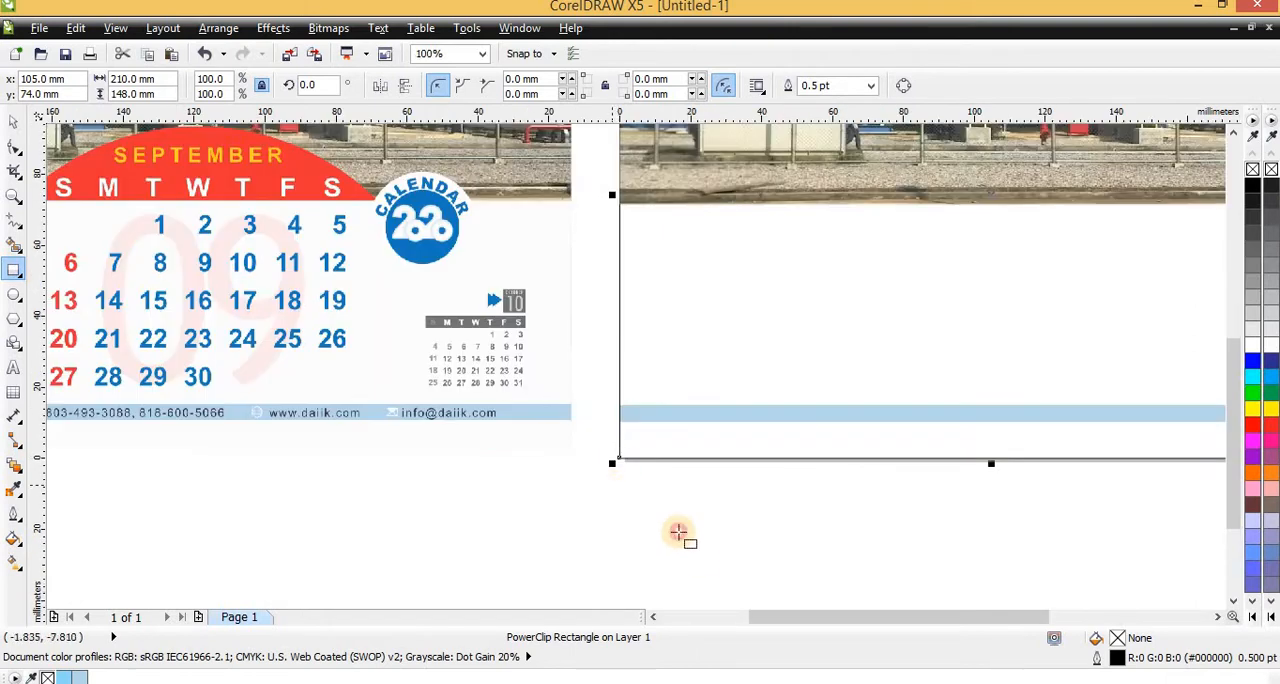
{"action": "left_click_drag", "start_coordinate": [612, 485], "coordinate": [700, 573]}
{"action": "key", "text": "space"}
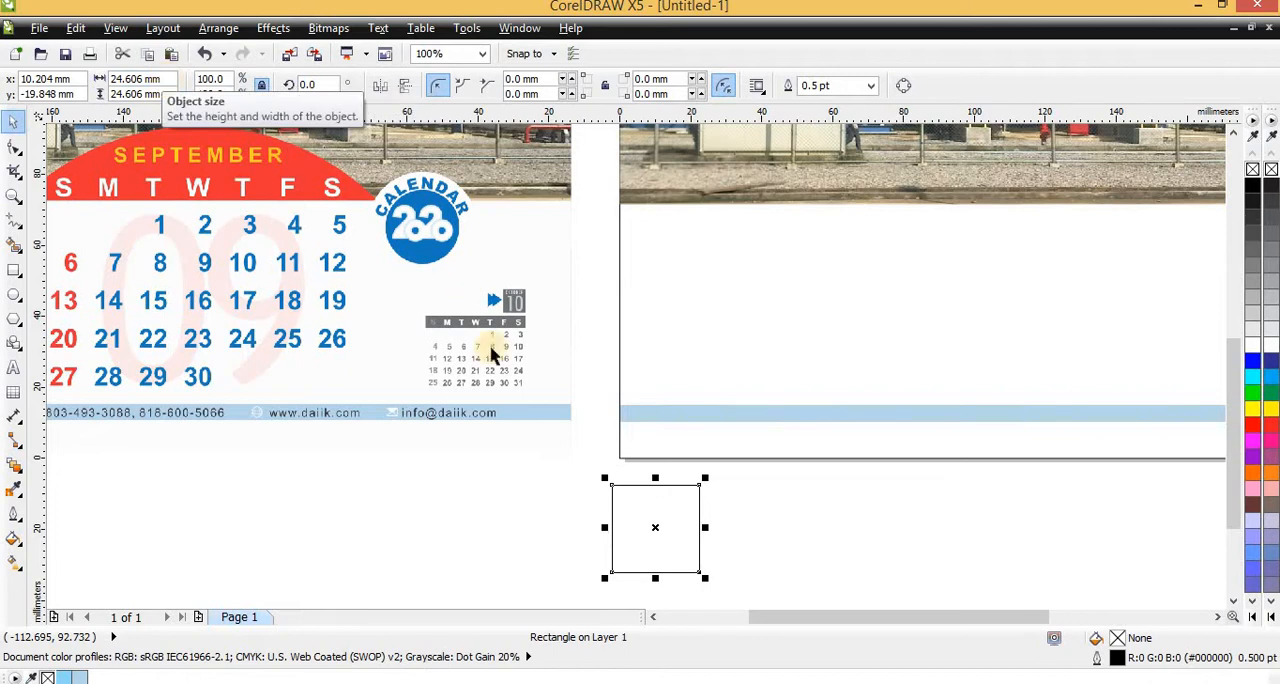
Switch the drawing units to inches and undo the stray change of the page width to 5 inches
{"action": "left_click", "coordinate": [498, 480]}
{"action": "left_click", "coordinate": [467, 88]}
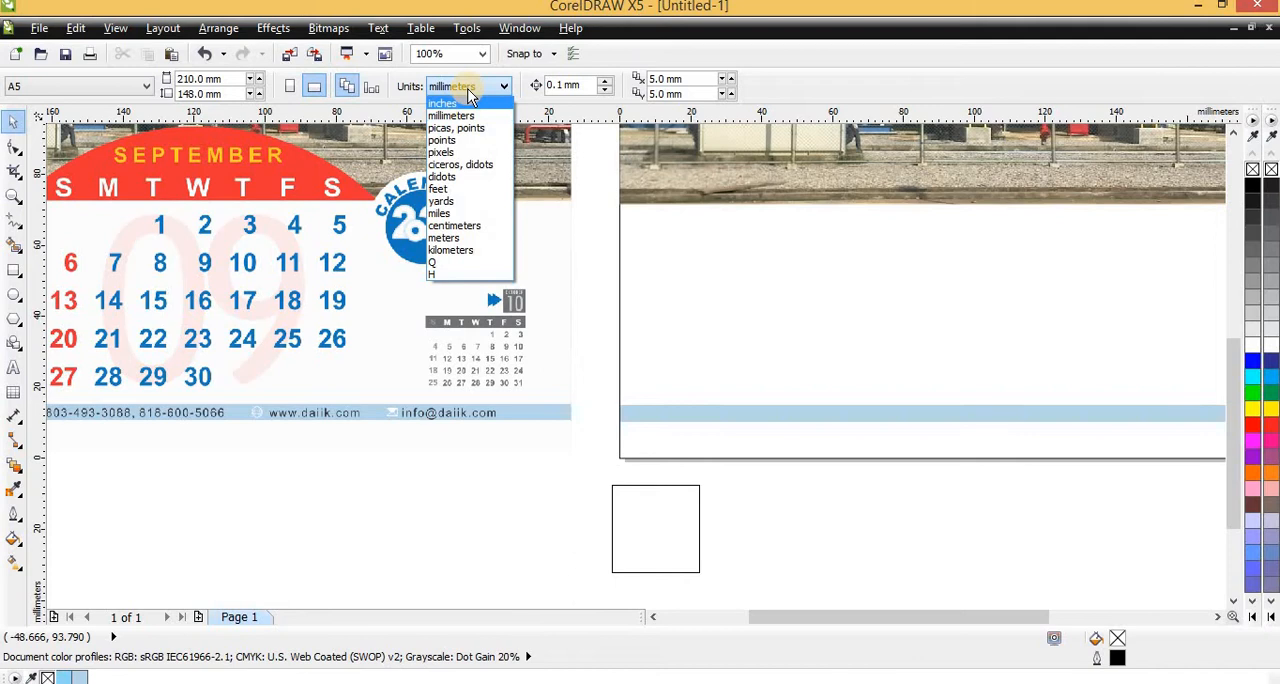
{"action": "left_click", "coordinate": [460, 104]}
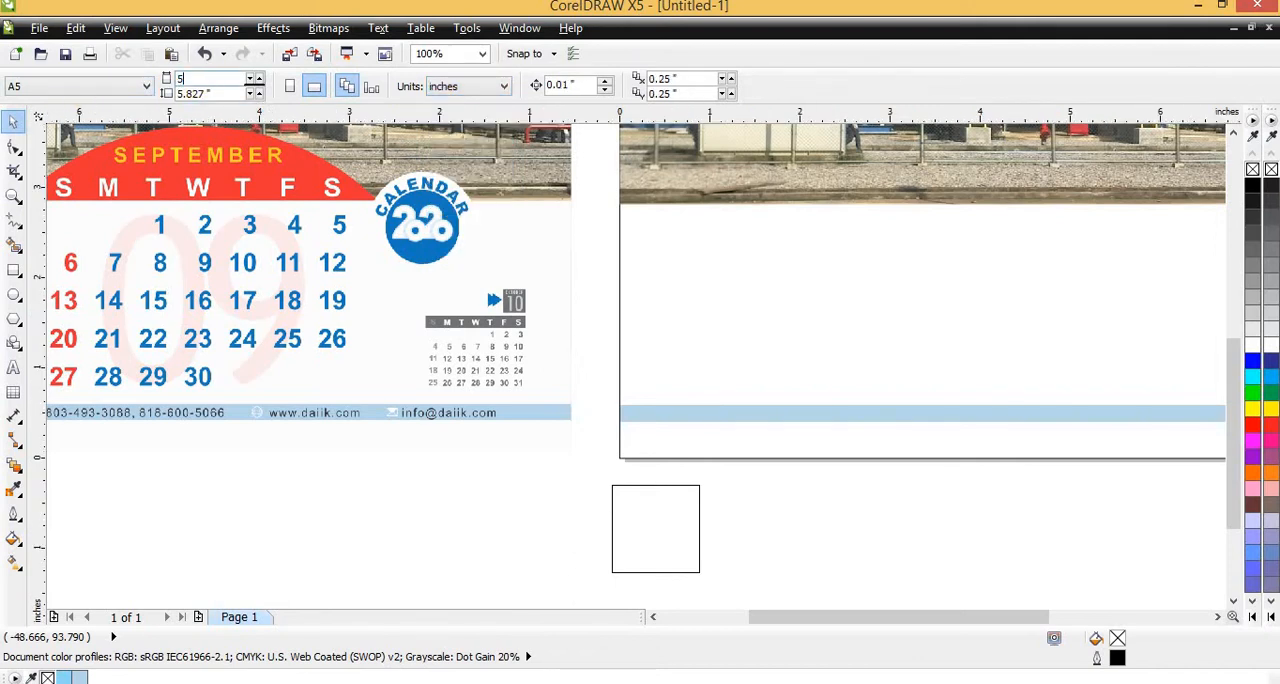
{"action": "key", "text": "Return"}
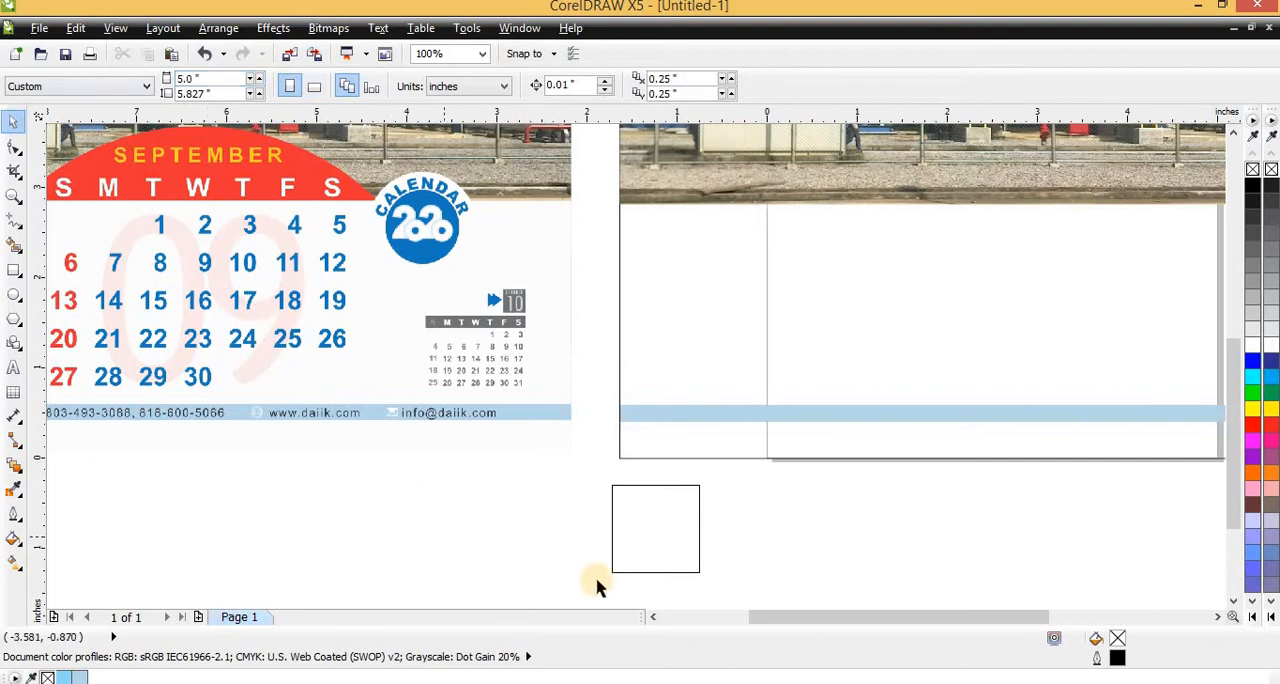
{"action": "key", "text": "ctrl+z"}
Resize the small square below the page to 0.5 by 0.5 inch
{"action": "left_click", "coordinate": [659, 549]}
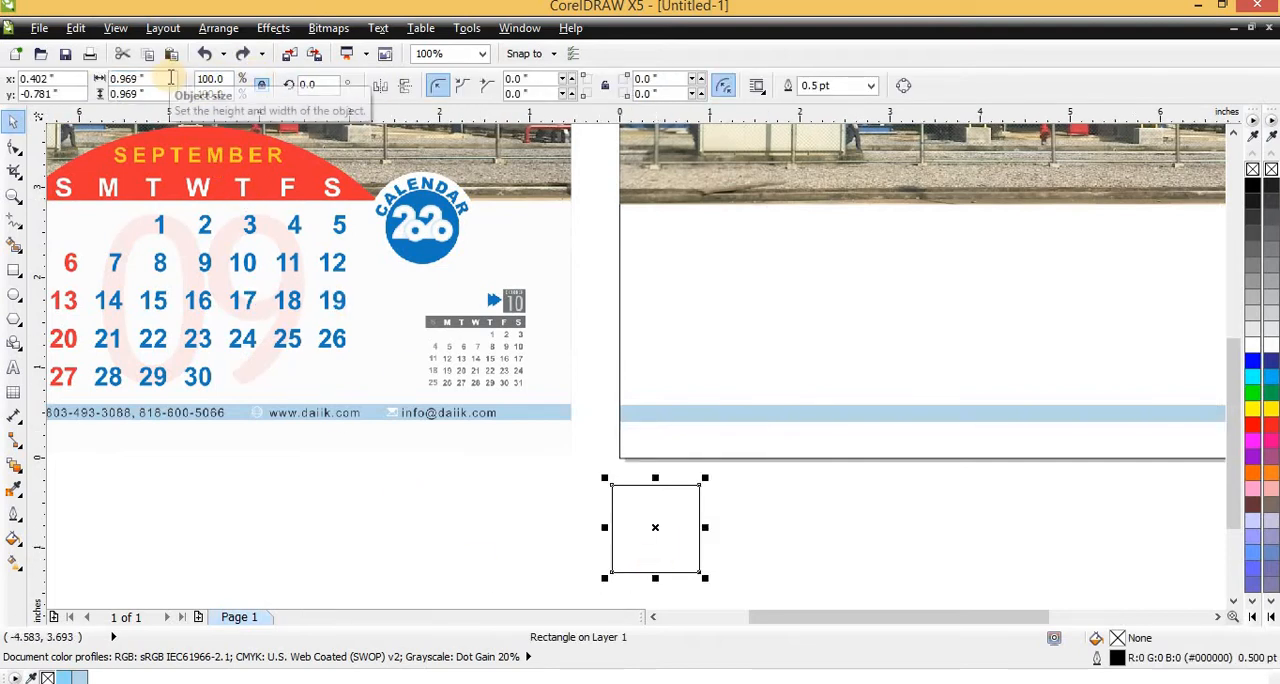
{"action": "left_click", "coordinate": [128, 78]}
{"action": "type", "text": "0"}
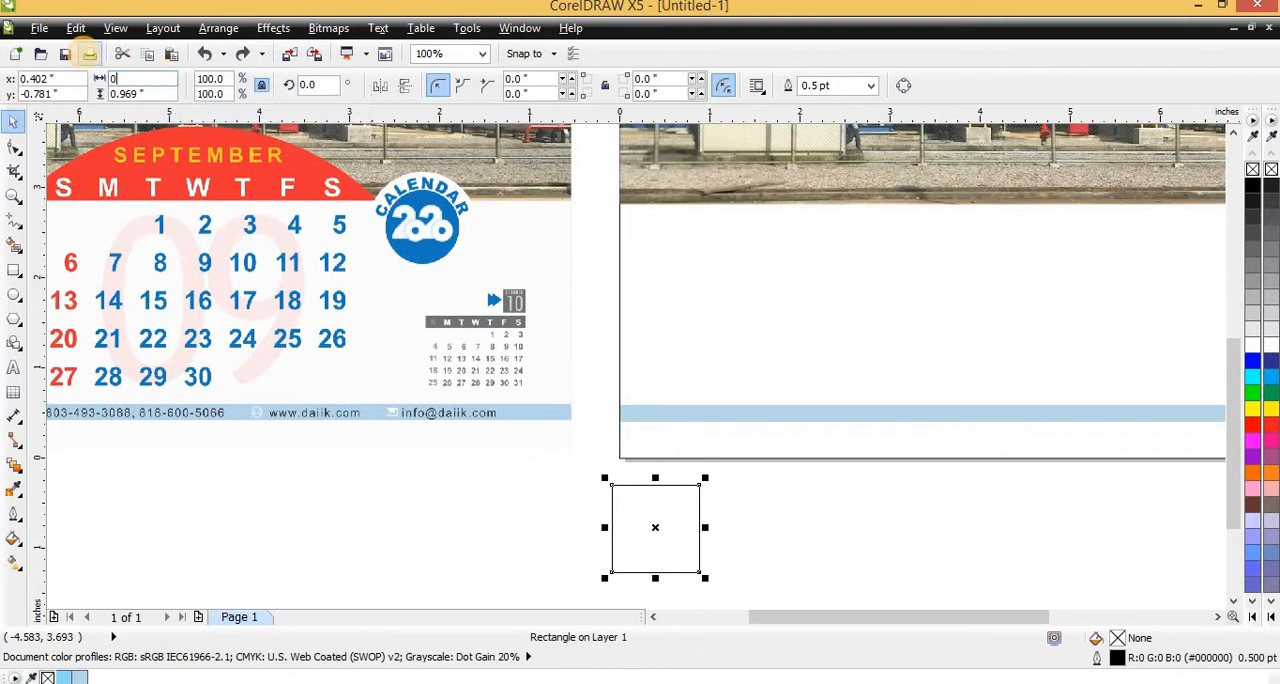
{"action": "type", "text": ".5"}
{"action": "key", "text": "Return"}
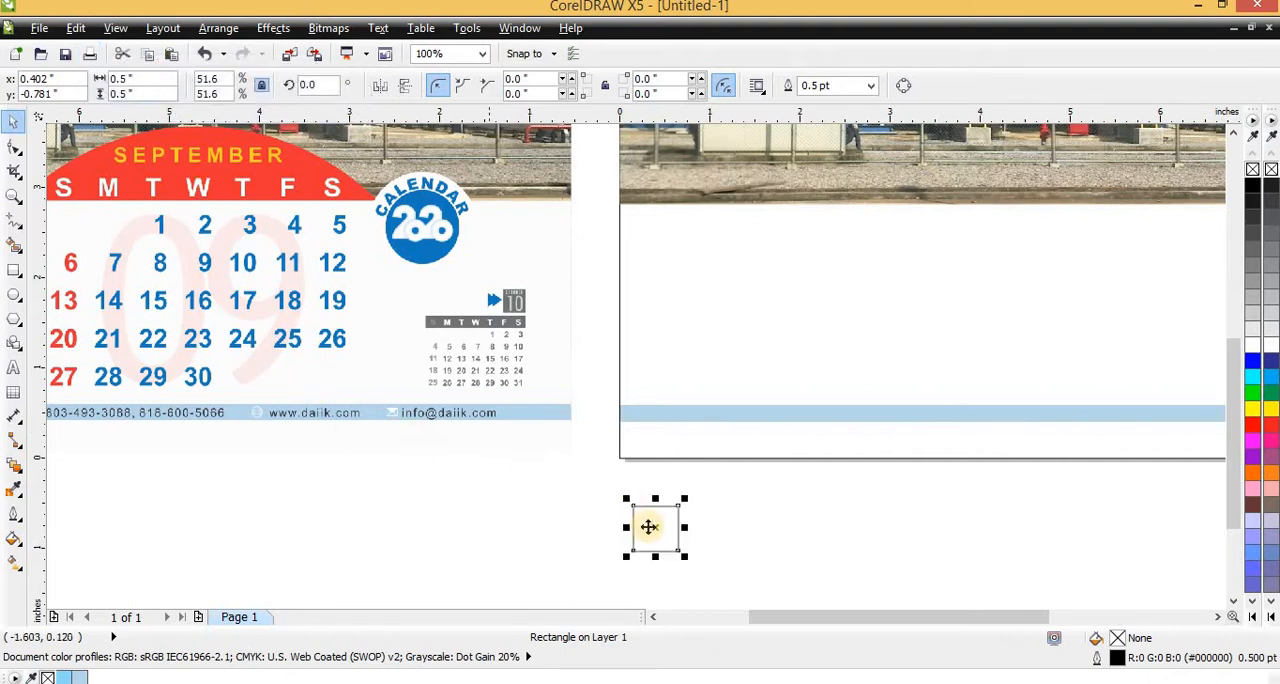
Move the half-inch square onto the page and align it to the lower-left corner of the page-sized frame
{"action": "left_click_drag", "start_coordinate": [648, 527], "coordinate": [646, 445]}
{"action": "left_click", "coordinate": [660, 335]}
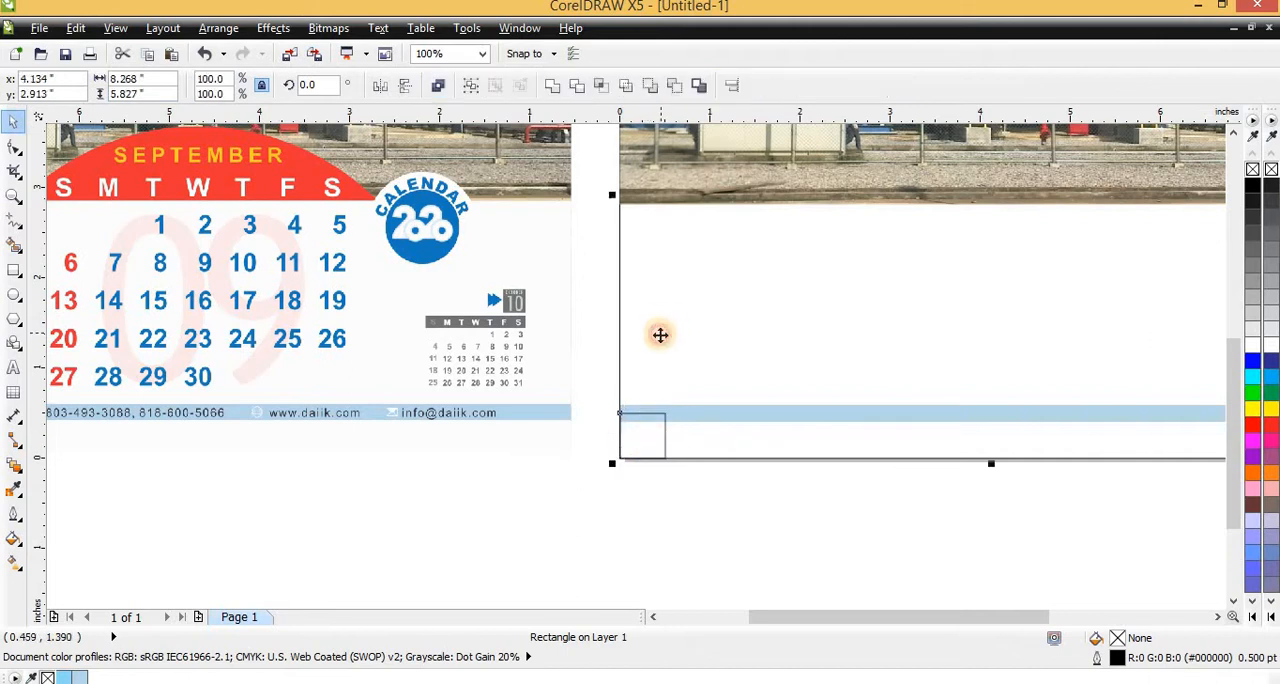
{"action": "left_click", "coordinate": [655, 349], "text": "shift"}
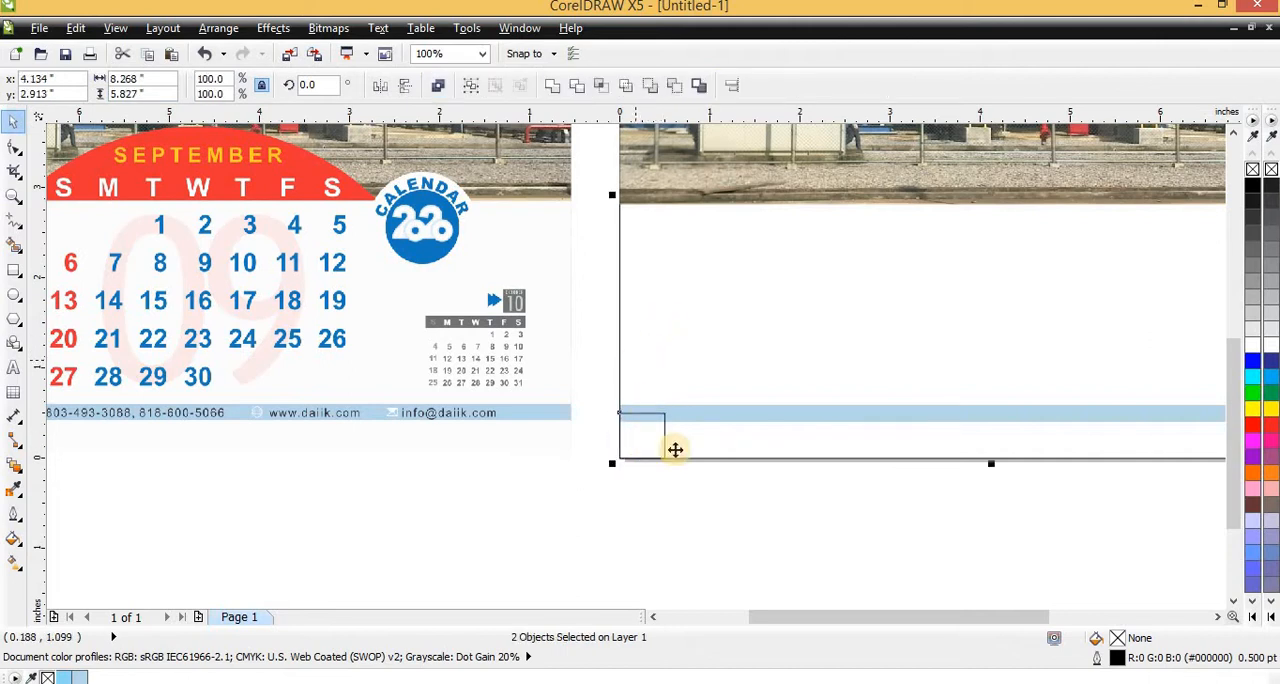
{"action": "key", "text": "Escape"}
Place a vertical guideline at x 0.5 inch and a horizontal one at y 0.5 inch along the square's inner edges
{"action": "scroll", "coordinate": [657, 449], "scroll_direction": "up", "scroll_amount": 3}
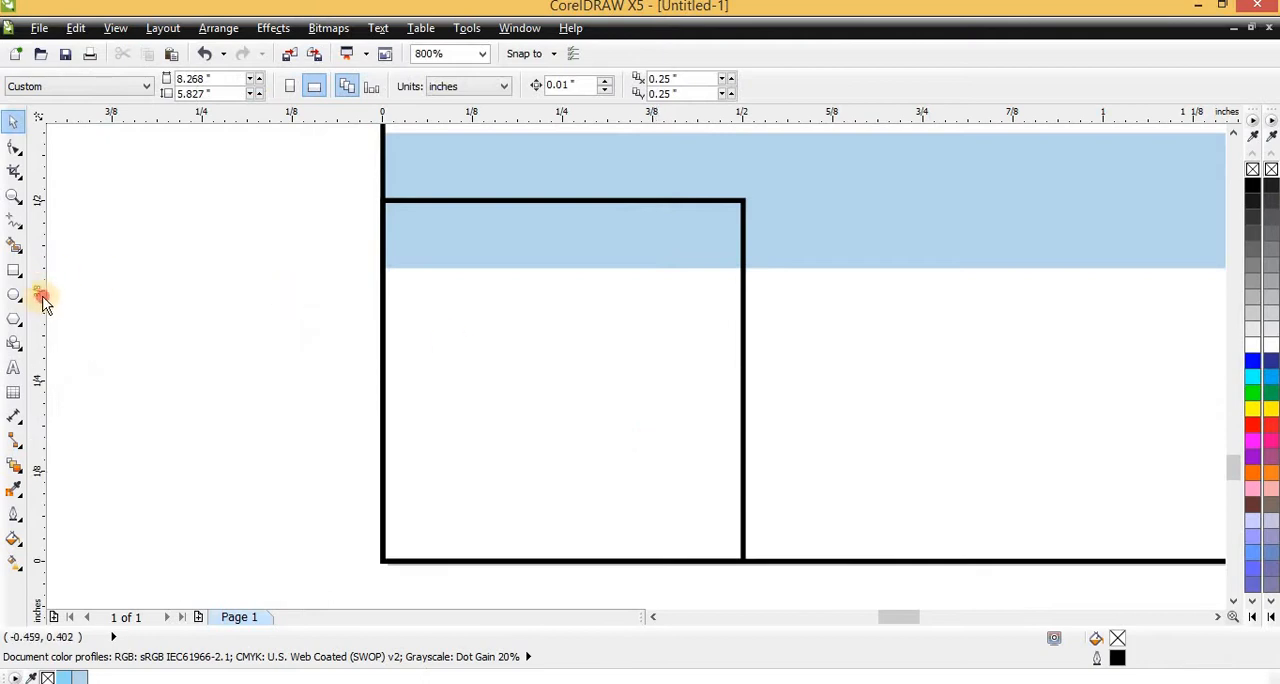
{"action": "left_click", "coordinate": [744, 285]}
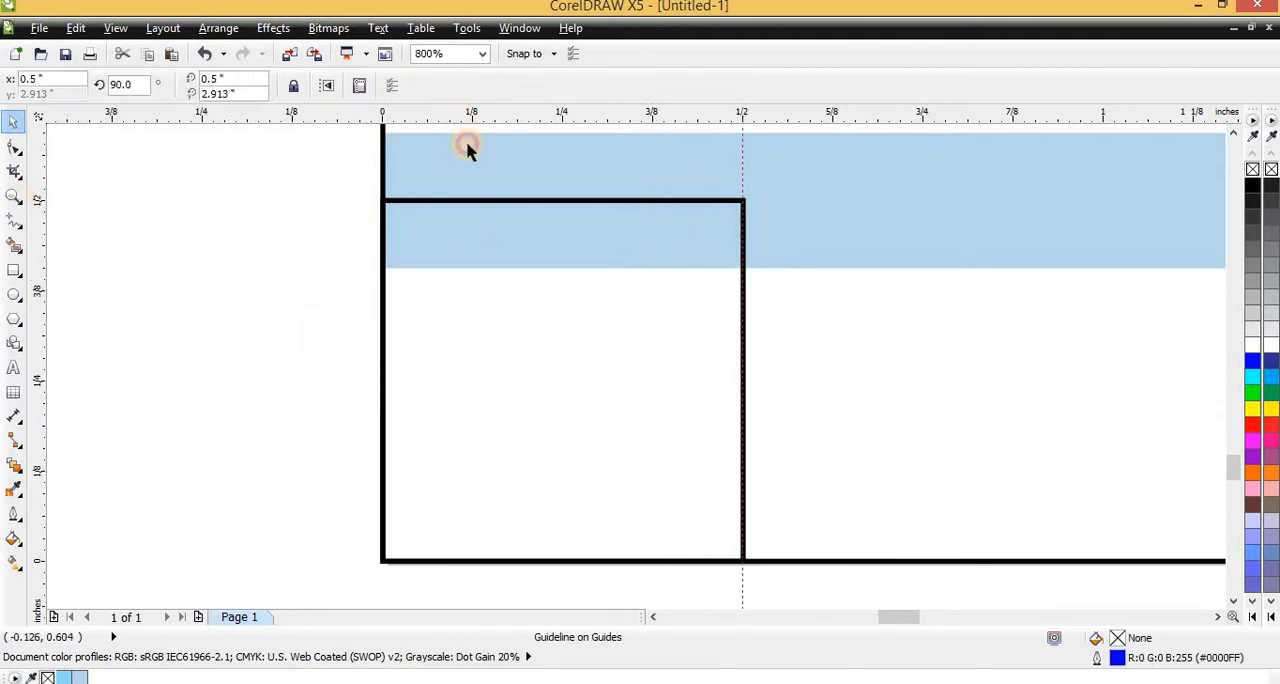
{"action": "left_click", "coordinate": [489, 203]}
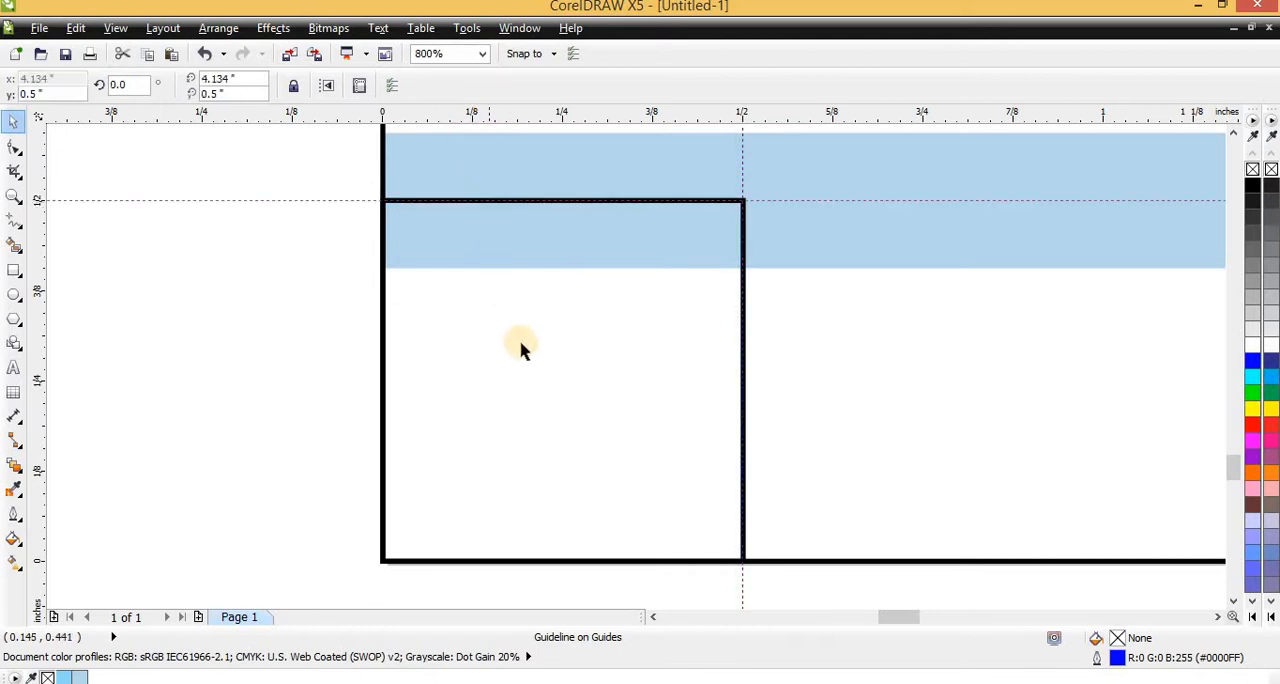
Align the half-inch square to the frame's upper-right corner and place guidelines along its left and lower edges
{"action": "scroll", "coordinate": [460, 460], "scroll_direction": "down", "scroll_amount": 5}
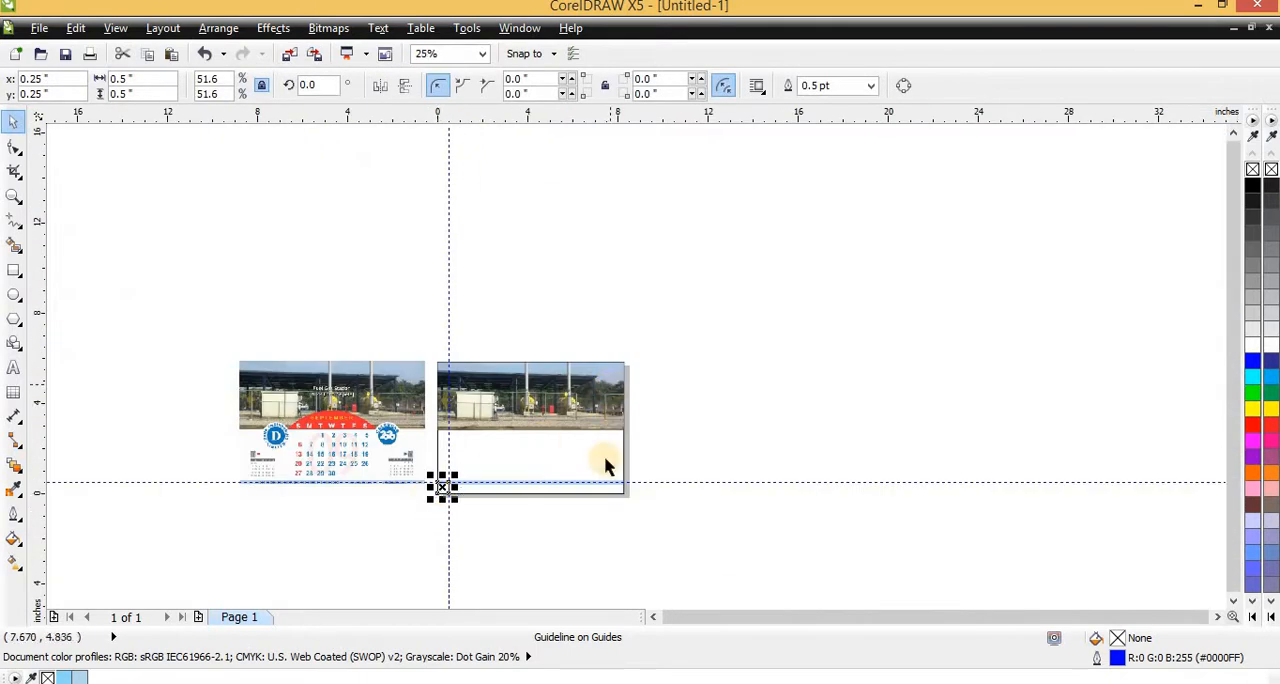
{"action": "left_click", "coordinate": [561, 456], "text": "shift"}
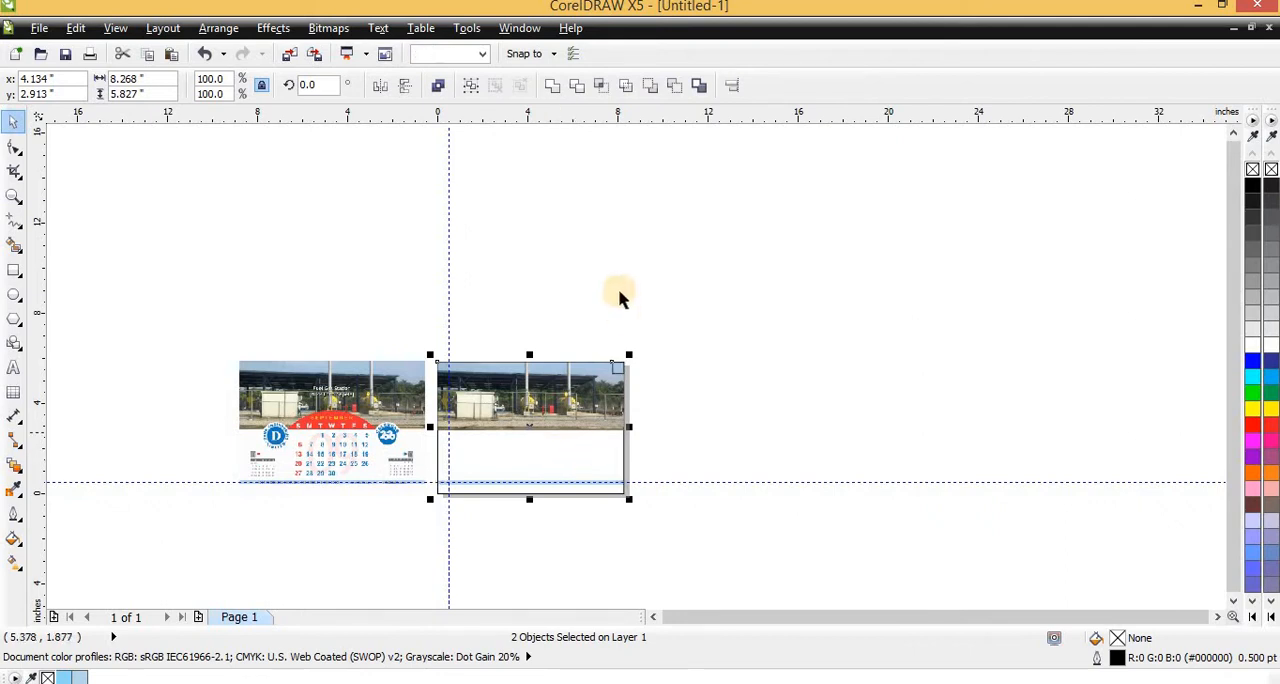
{"action": "scroll", "coordinate": [623, 295], "scroll_direction": "up", "scroll_amount": 4}
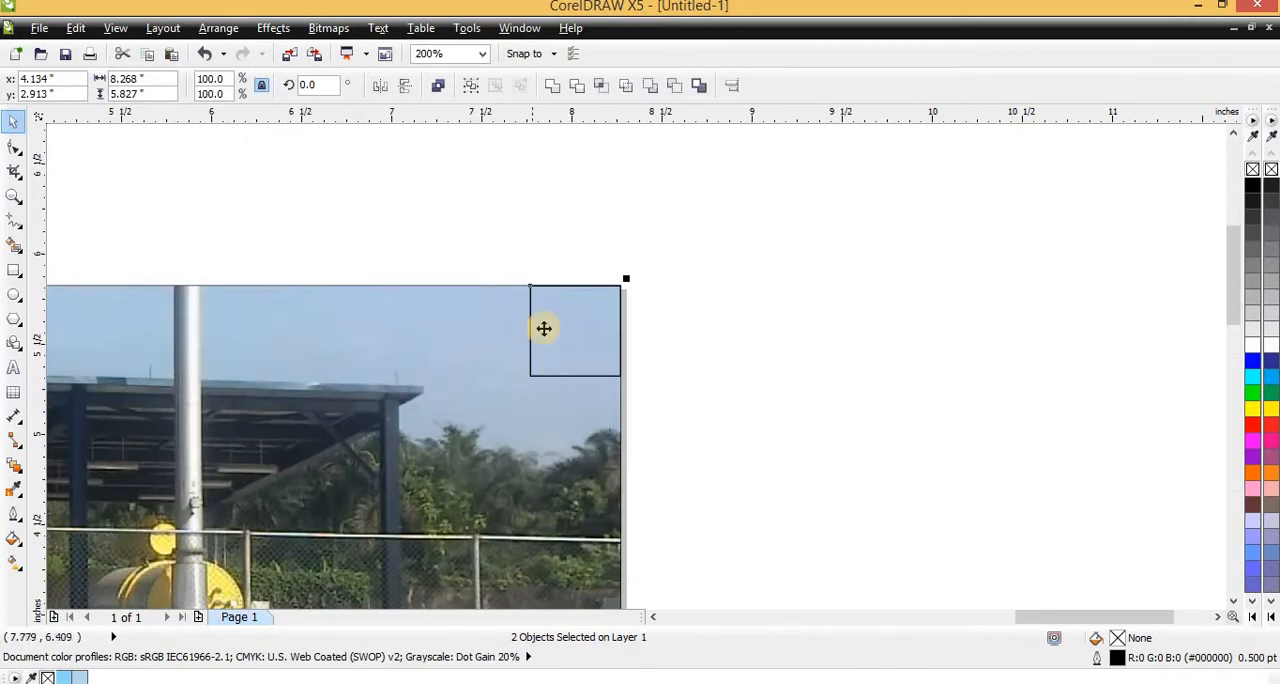
{"action": "scroll", "coordinate": [543, 326], "scroll_direction": "up", "scroll_amount": 3}
{"action": "scroll", "coordinate": [529, 251], "scroll_direction": "down", "scroll_amount": 2}
{"action": "scroll", "coordinate": [526, 400], "scroll_direction": "up", "scroll_amount": 2}
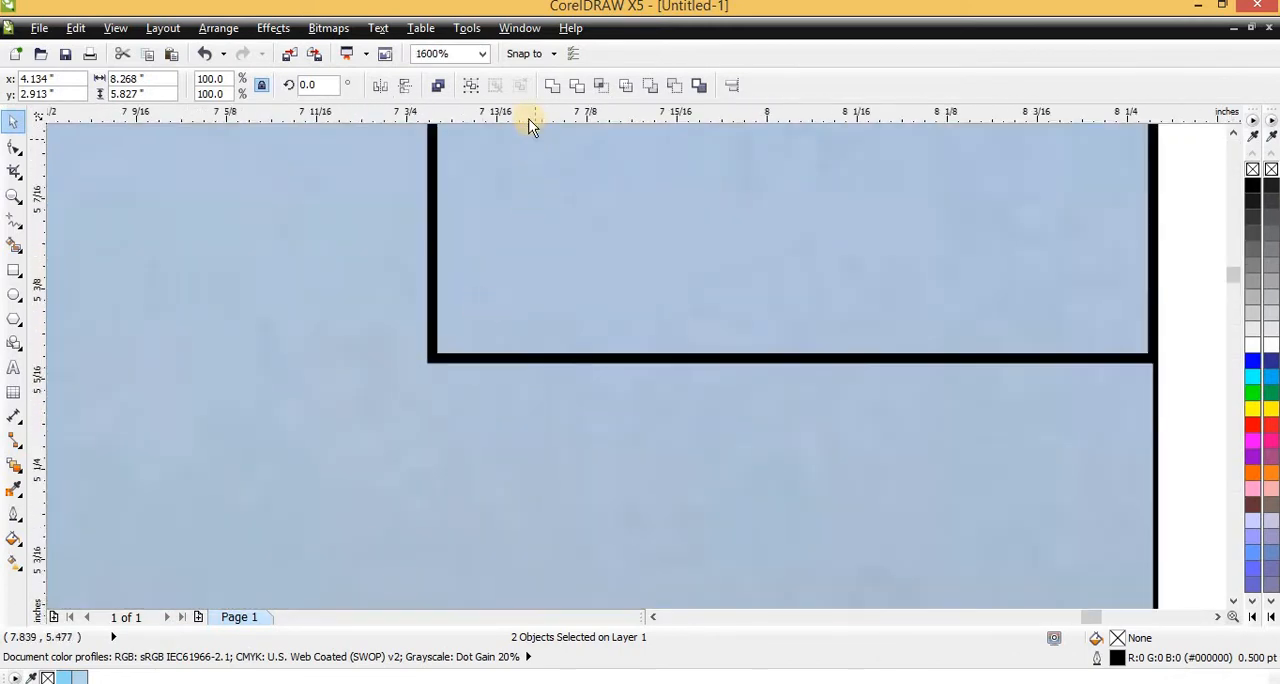
{"action": "left_click_drag", "start_coordinate": [567, 355], "coordinate": [508, 340]}
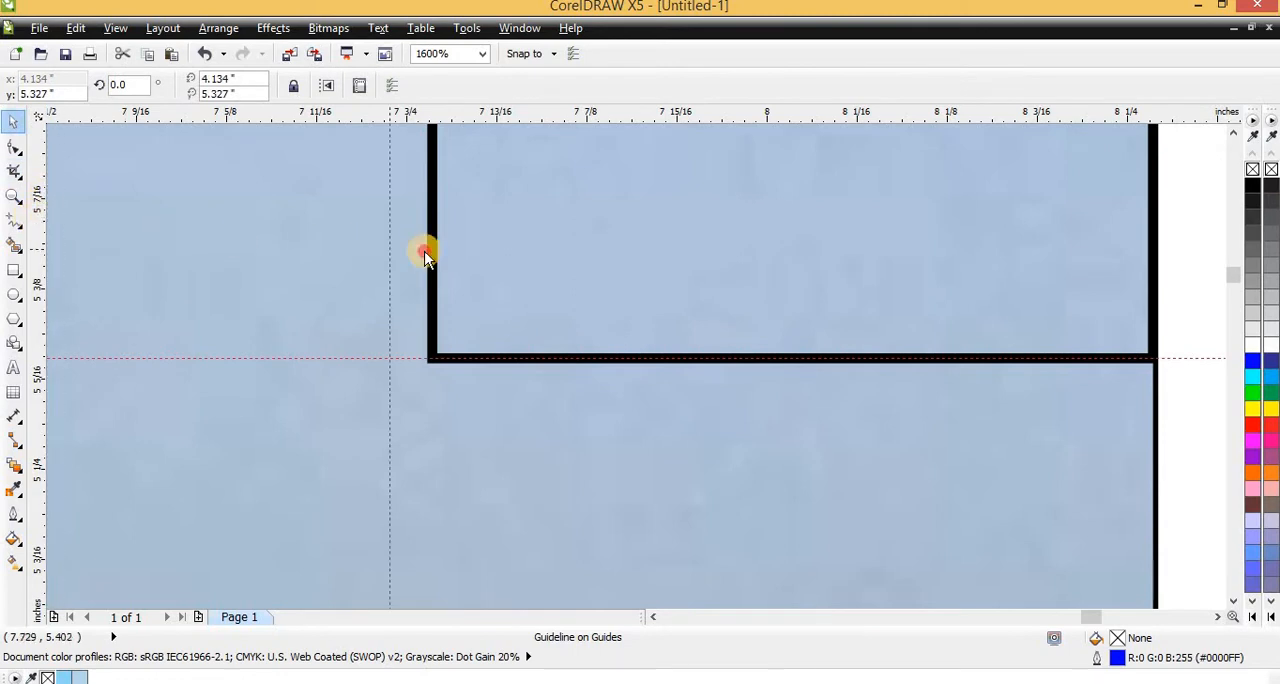
{"action": "left_click_drag", "start_coordinate": [442, 251], "coordinate": [433, 251]}
Delete the half-inch helper square, keeping the four margin guidelines
{"action": "left_click", "coordinate": [616, 251]}
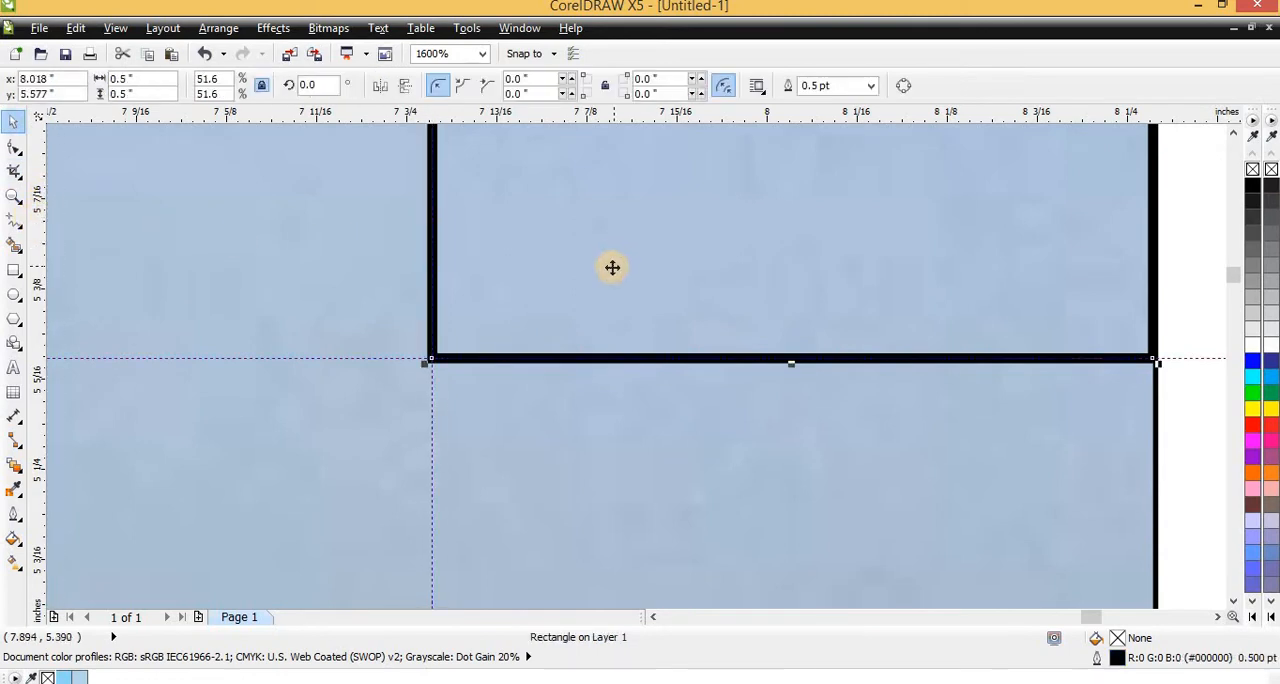
{"action": "key", "text": "Delete"}
{"action": "scroll", "coordinate": [612, 272], "scroll_direction": "down", "scroll_amount": 6}
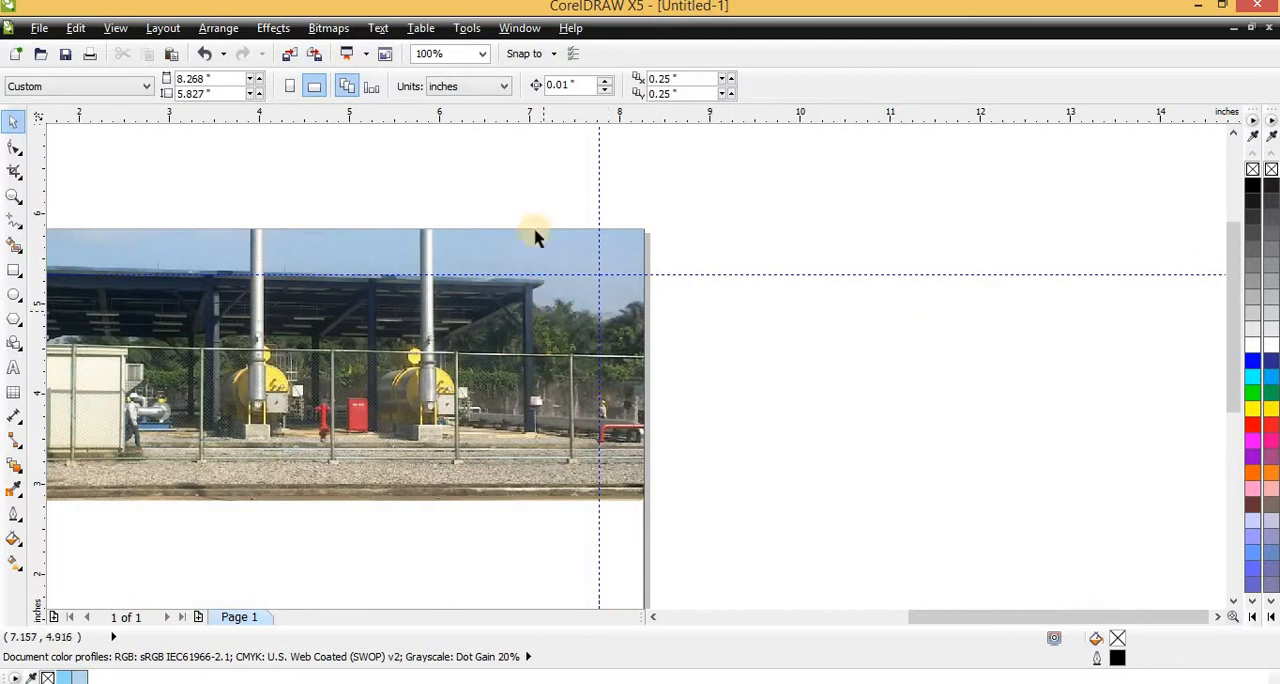
Examine the half-inch margin guidelines around the page and compare the layout with the sample calendar's footer and side elements
{"action": "scroll", "coordinate": [368, 322], "scroll_direction": "up", "scroll_amount": 2}
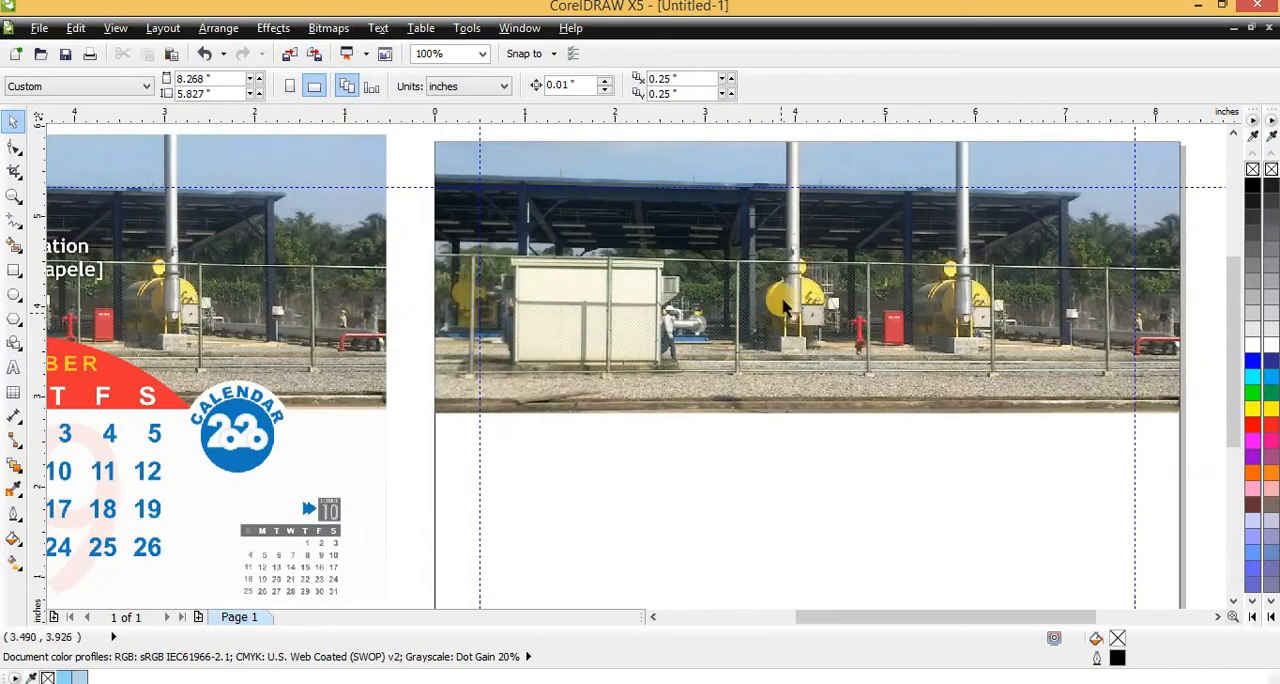
{"action": "scroll", "coordinate": [758, 252], "scroll_direction": "down", "scroll_amount": 2}
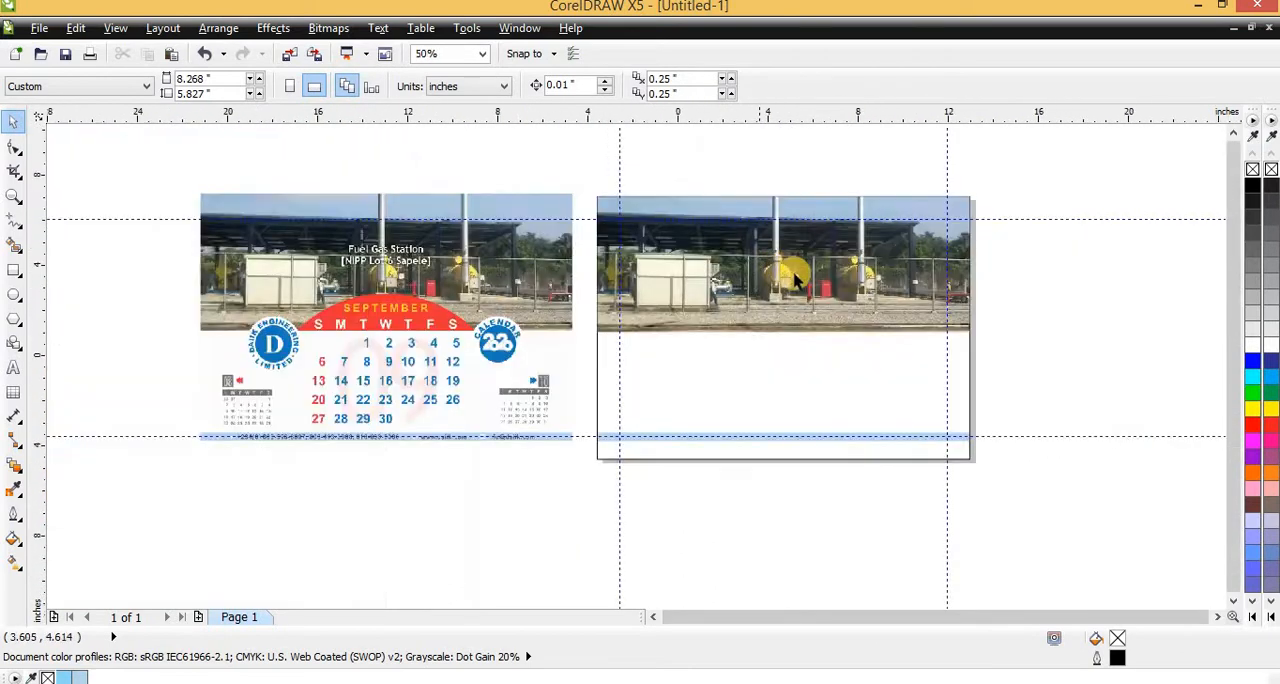
{"action": "scroll", "coordinate": [831, 297], "scroll_direction": "up", "scroll_amount": 2}
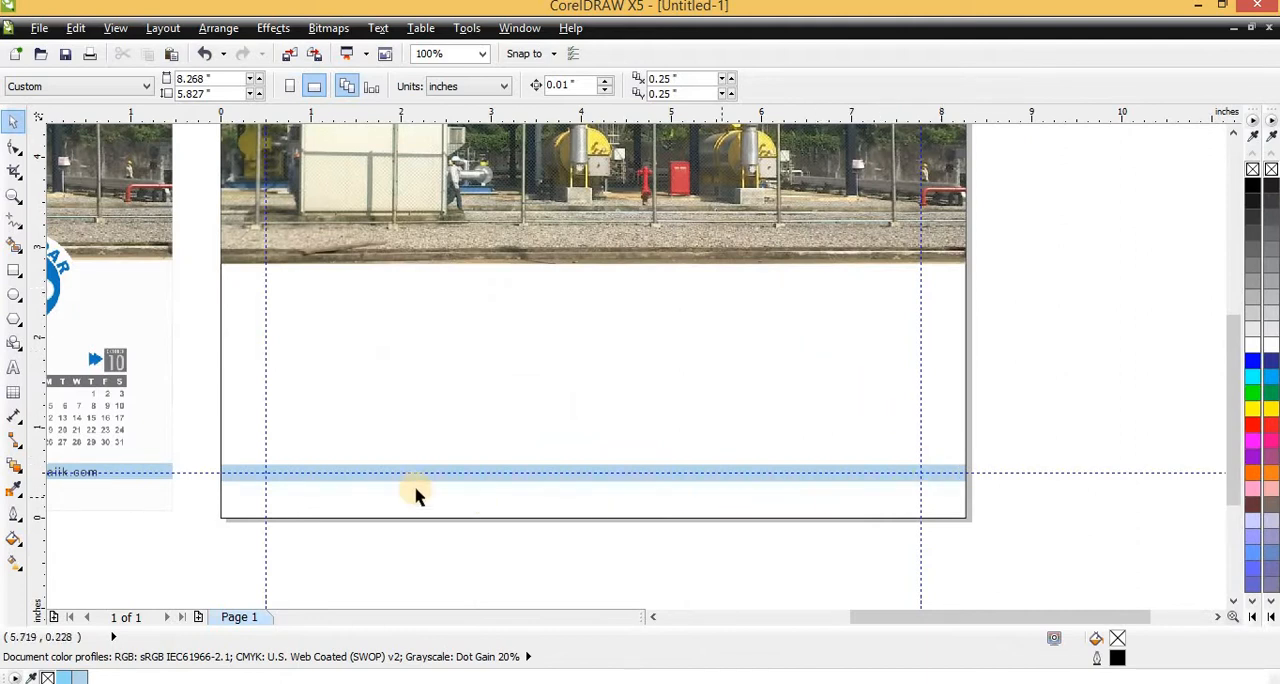
{"action": "scroll", "coordinate": [506, 480], "scroll_direction": "down", "scroll_amount": 1}
{"action": "scroll", "coordinate": [466, 469], "scroll_direction": "up", "scroll_amount": 1}
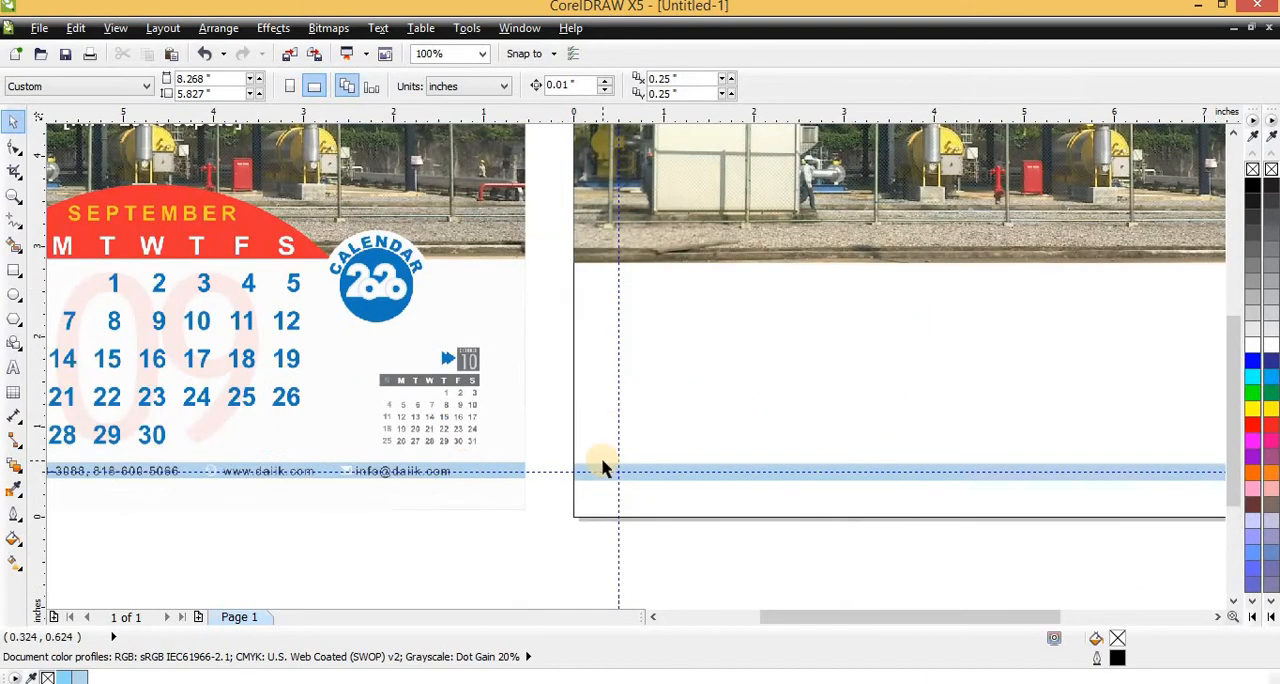
{"action": "scroll", "coordinate": [599, 468], "scroll_direction": "down", "scroll_amount": 1}
{"action": "scroll", "coordinate": [321, 470], "scroll_direction": "up", "scroll_amount": 1}
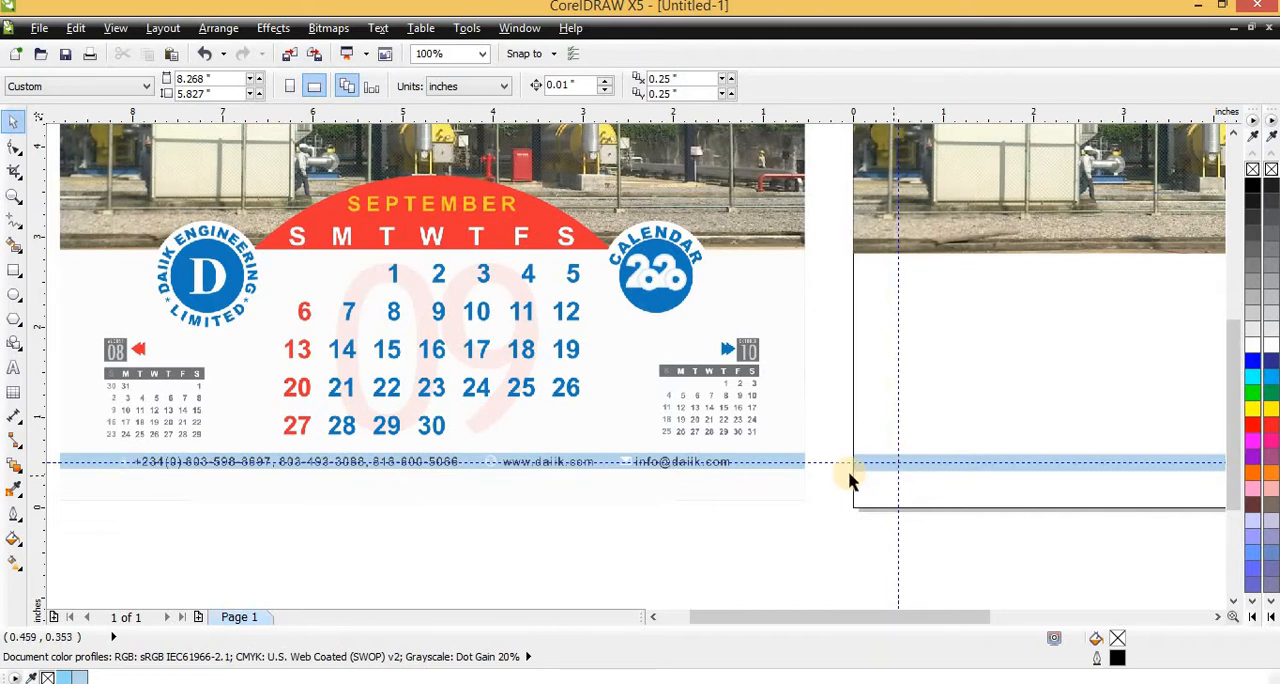
{"action": "scroll", "coordinate": [623, 495], "scroll_direction": "down", "scroll_amount": 1}
{"action": "scroll", "coordinate": [706, 416], "scroll_direction": "up", "scroll_amount": 1}
{"action": "scroll", "coordinate": [808, 437], "scroll_direction": "down", "scroll_amount": 1}
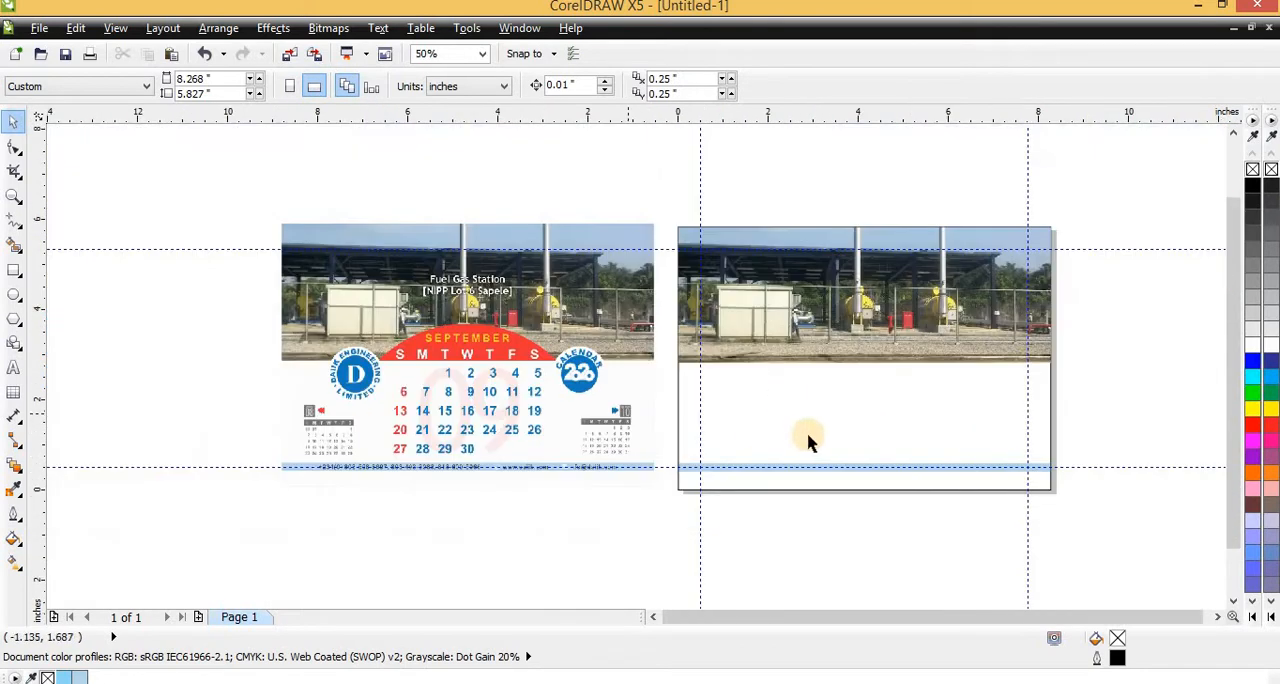
{"action": "scroll", "coordinate": [777, 440], "scroll_direction": "up", "scroll_amount": 1}
{"action": "scroll", "coordinate": [777, 440], "scroll_direction": "down", "scroll_amount": 1}
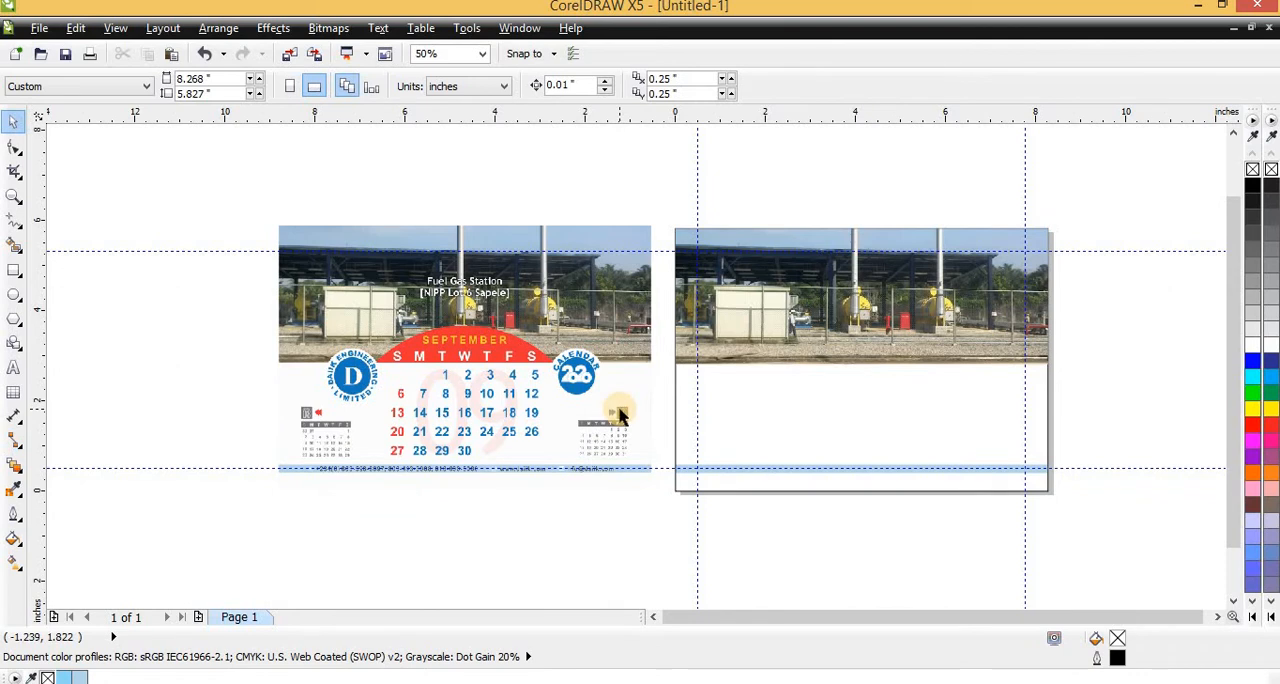
Remove the black outline from the page-sized PowerClip frame
{"action": "left_click", "coordinate": [827, 393]}
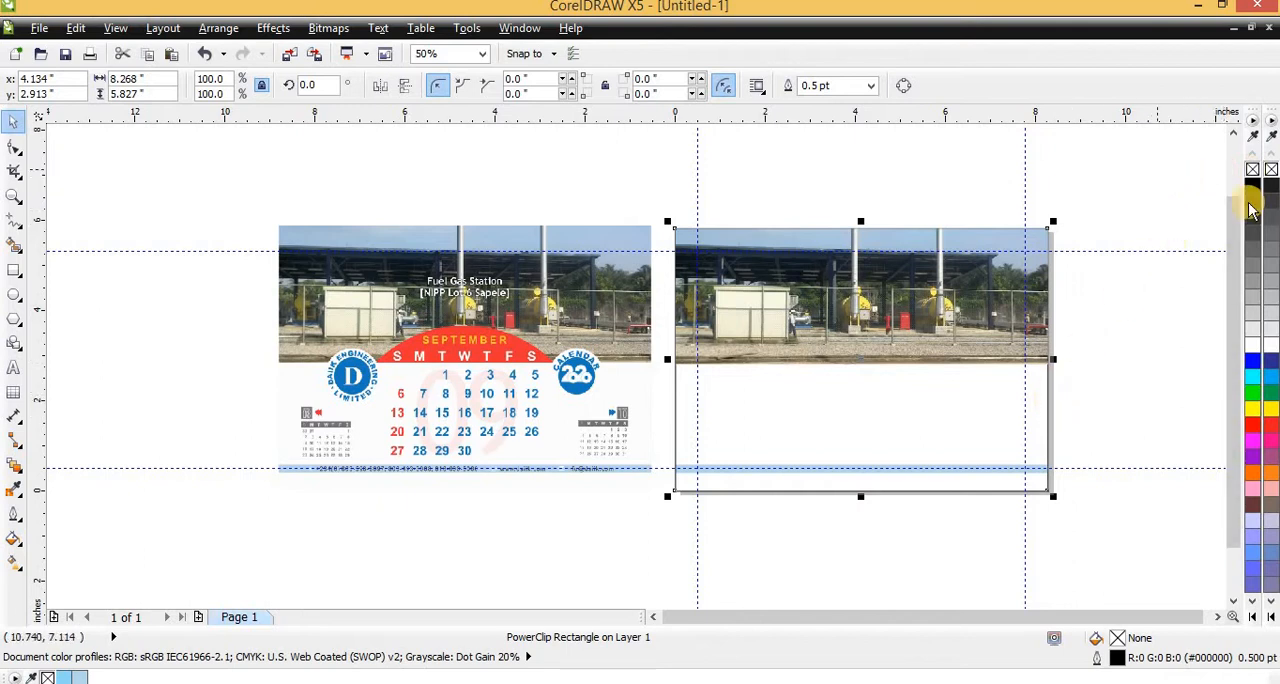
{"action": "left_click", "coordinate": [1168, 249]}
{"action": "left_click", "coordinate": [1041, 407]}
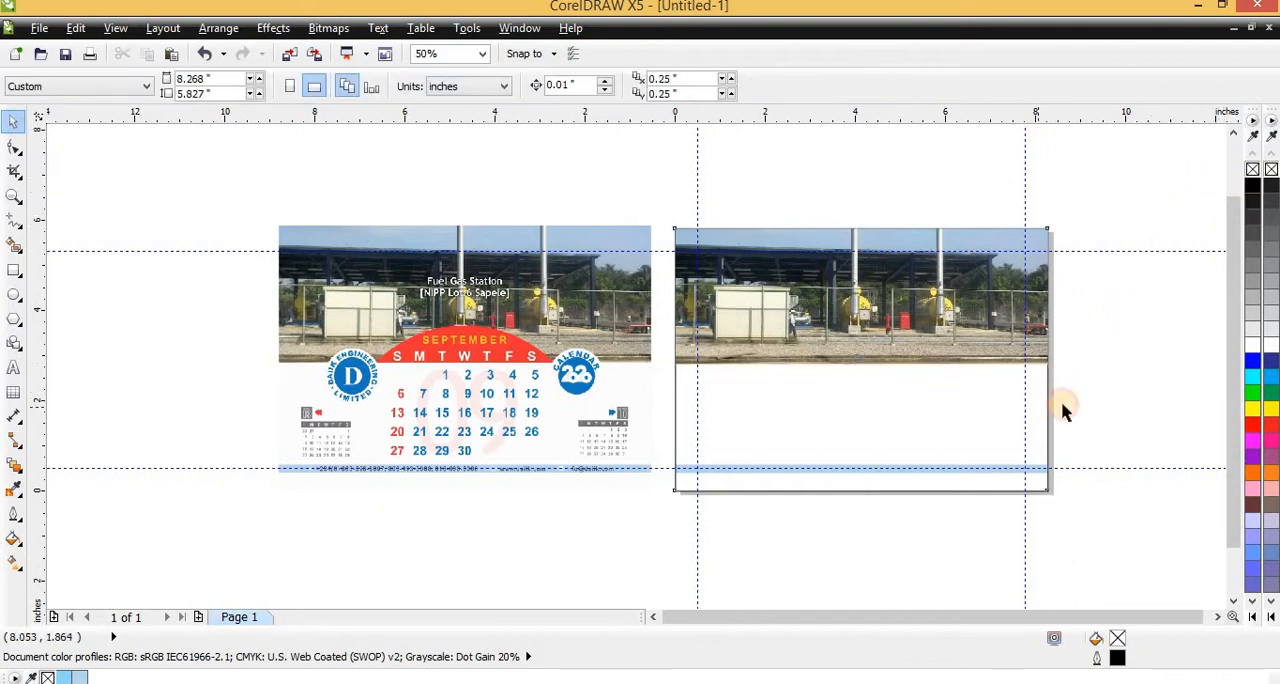
{"action": "right_click", "coordinate": [1250, 172]}
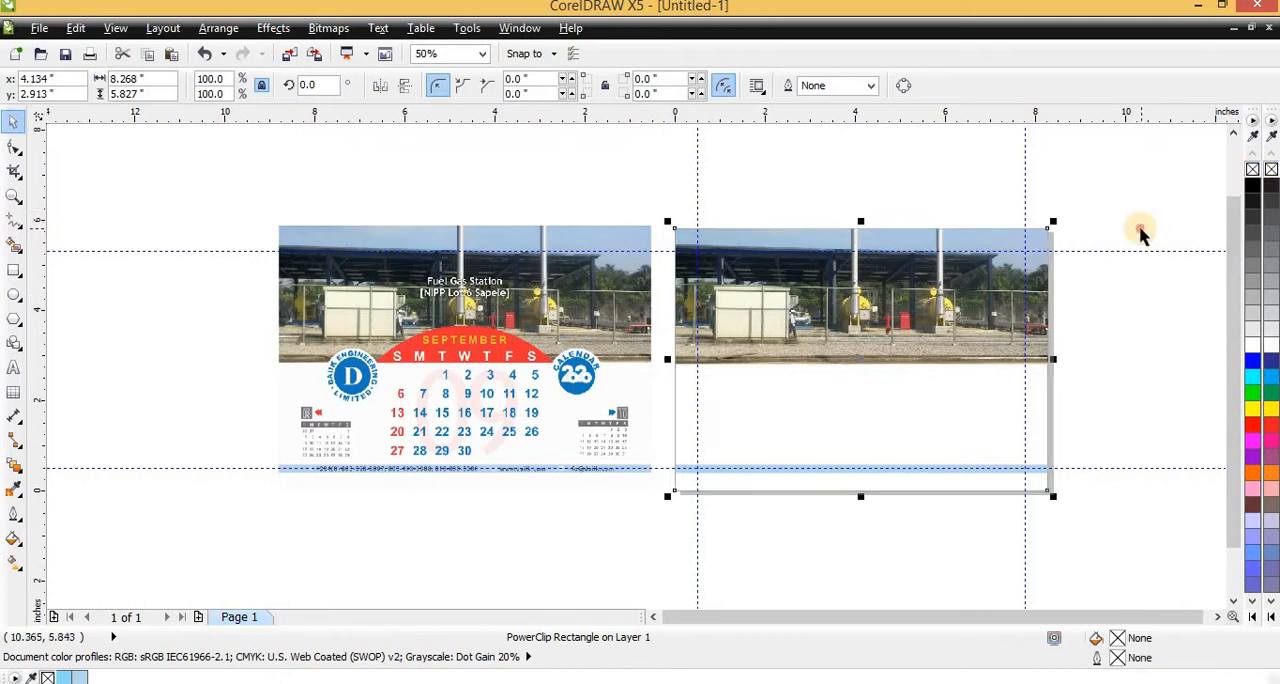
{"action": "left_click", "coordinate": [1141, 226]}
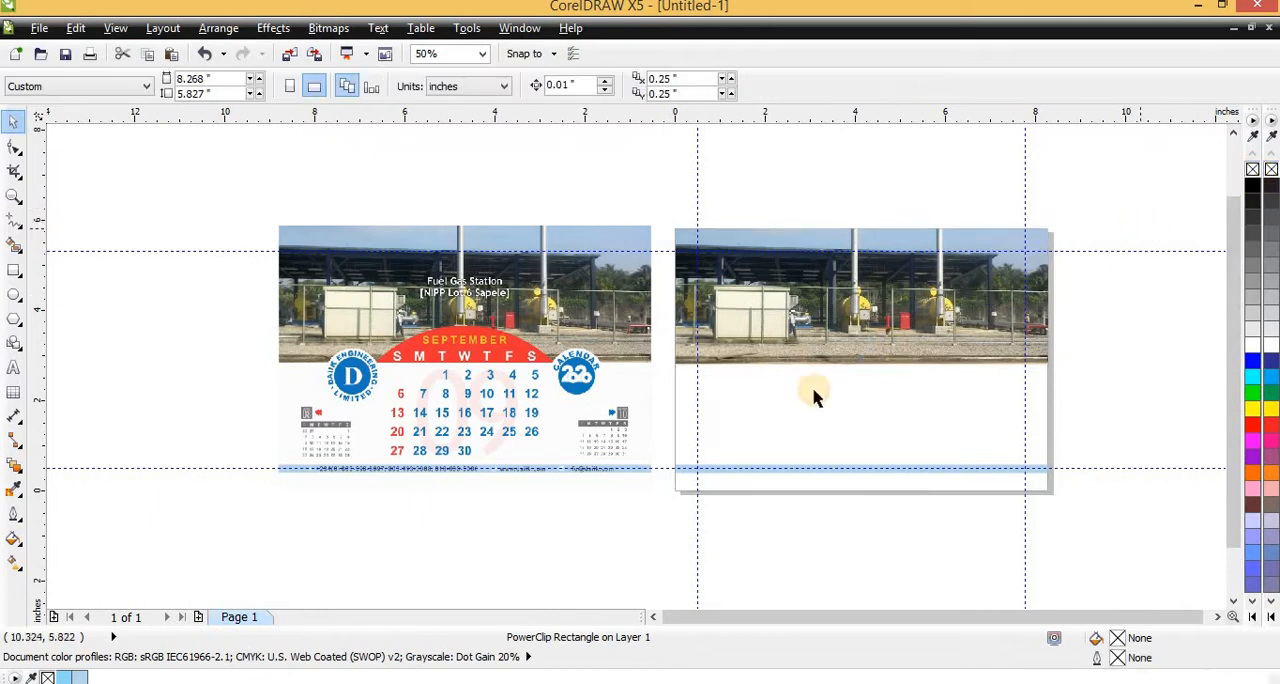
Draw an ellipse about 3.25 by 2.08 inches straddling the lower edge of the photo on the new page
{"action": "left_click", "coordinate": [822, 329]}
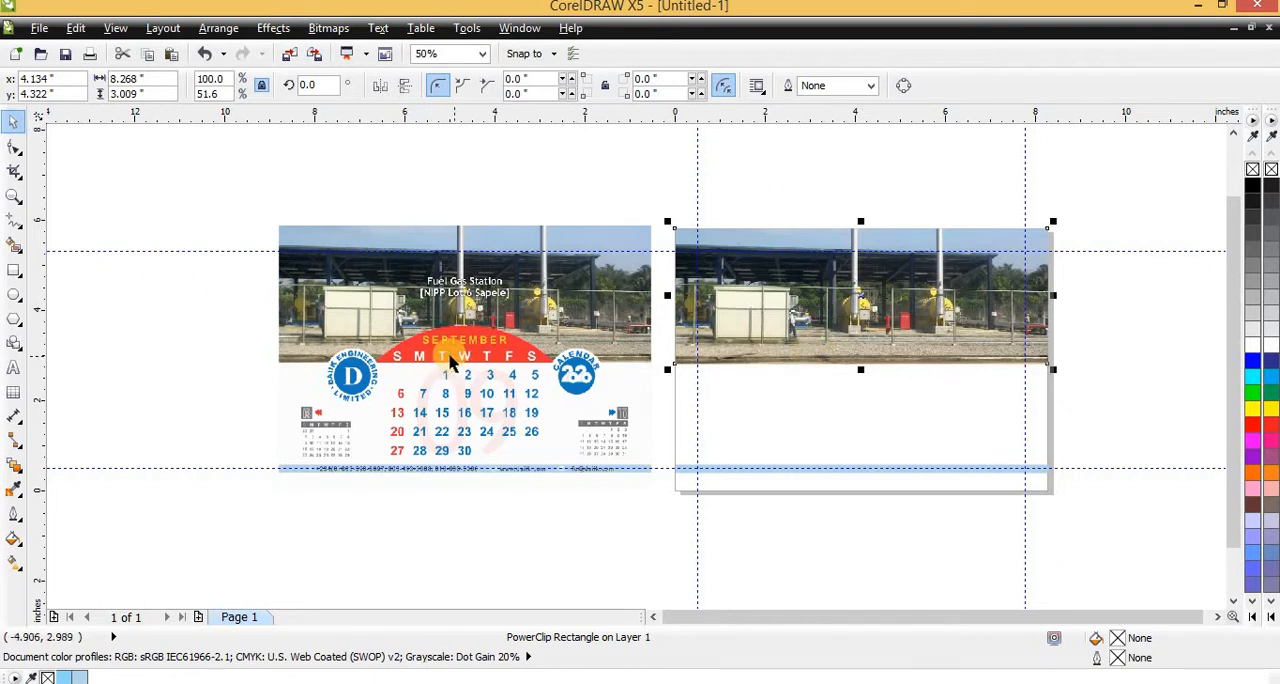
{"action": "scroll", "coordinate": [427, 353], "scroll_direction": "up", "scroll_amount": 1}
{"action": "scroll", "coordinate": [263, 356], "scroll_direction": "down", "scroll_amount": 1}
{"action": "scroll", "coordinate": [263, 356], "scroll_direction": "up", "scroll_amount": 1}
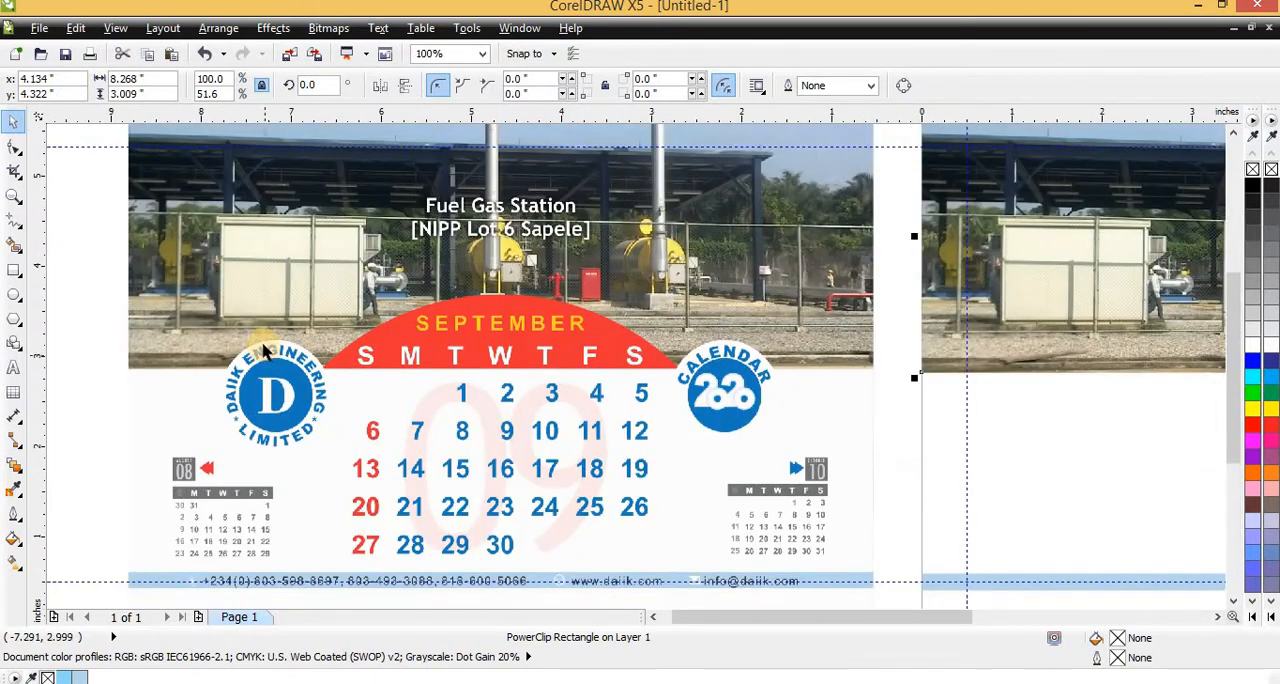
{"action": "scroll", "coordinate": [280, 380], "scroll_direction": "up", "scroll_amount": 1}
{"action": "scroll", "coordinate": [280, 380], "scroll_direction": "down", "scroll_amount": 1}
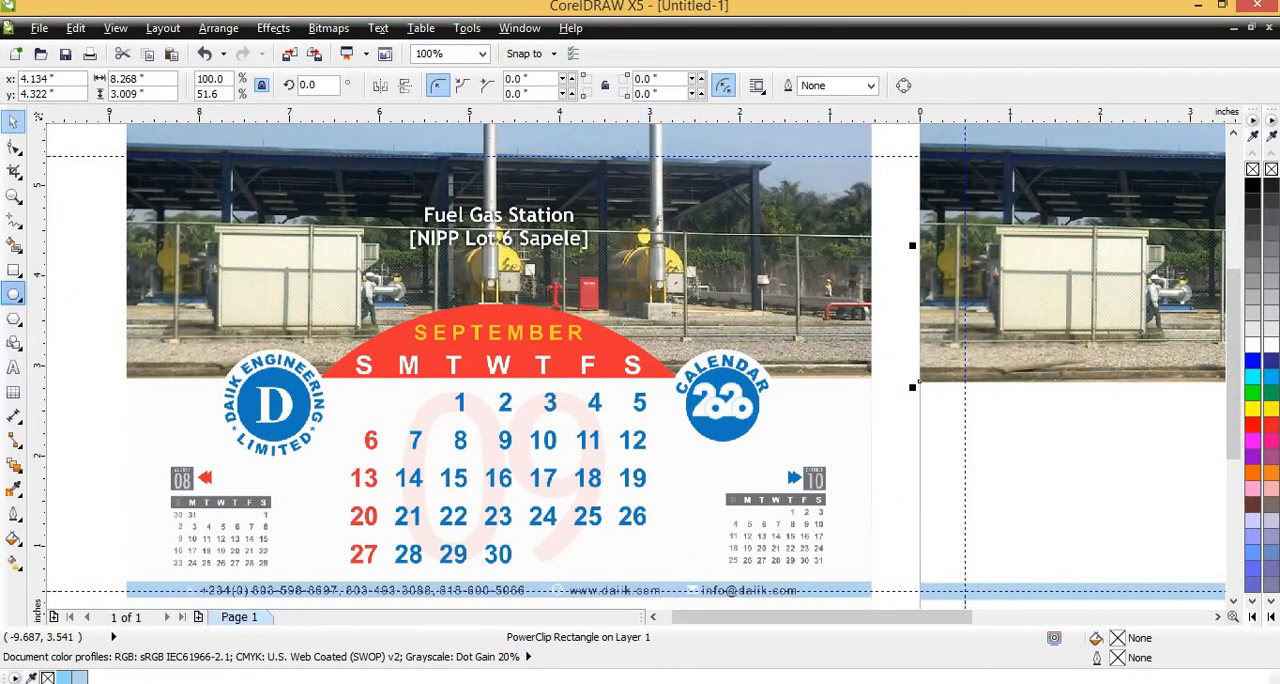
{"action": "left_click", "coordinate": [13, 295]}
{"action": "scroll", "coordinate": [83, 315], "scroll_direction": "down", "scroll_amount": 2}
{"action": "scroll", "coordinate": [508, 353], "scroll_direction": "up", "scroll_amount": 2}
{"action": "scroll", "coordinate": [54, 326], "scroll_direction": "down", "scroll_amount": 2}
{"action": "scroll", "coordinate": [619, 349], "scroll_direction": "up", "scroll_amount": 2}
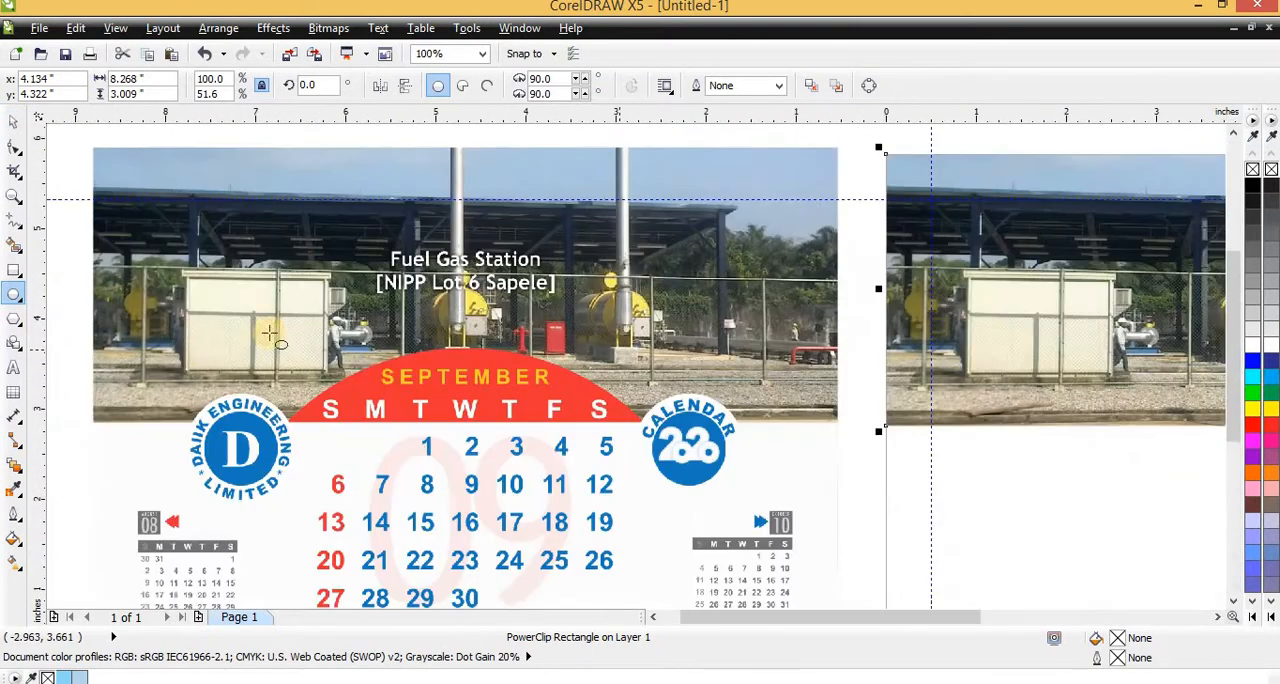
{"action": "scroll", "coordinate": [771, 408], "scroll_direction": "down", "scroll_amount": 1}
{"action": "scroll", "coordinate": [609, 334], "scroll_direction": "up", "scroll_amount": 1}
{"action": "scroll", "coordinate": [573, 328], "scroll_direction": "down", "scroll_amount": 1}
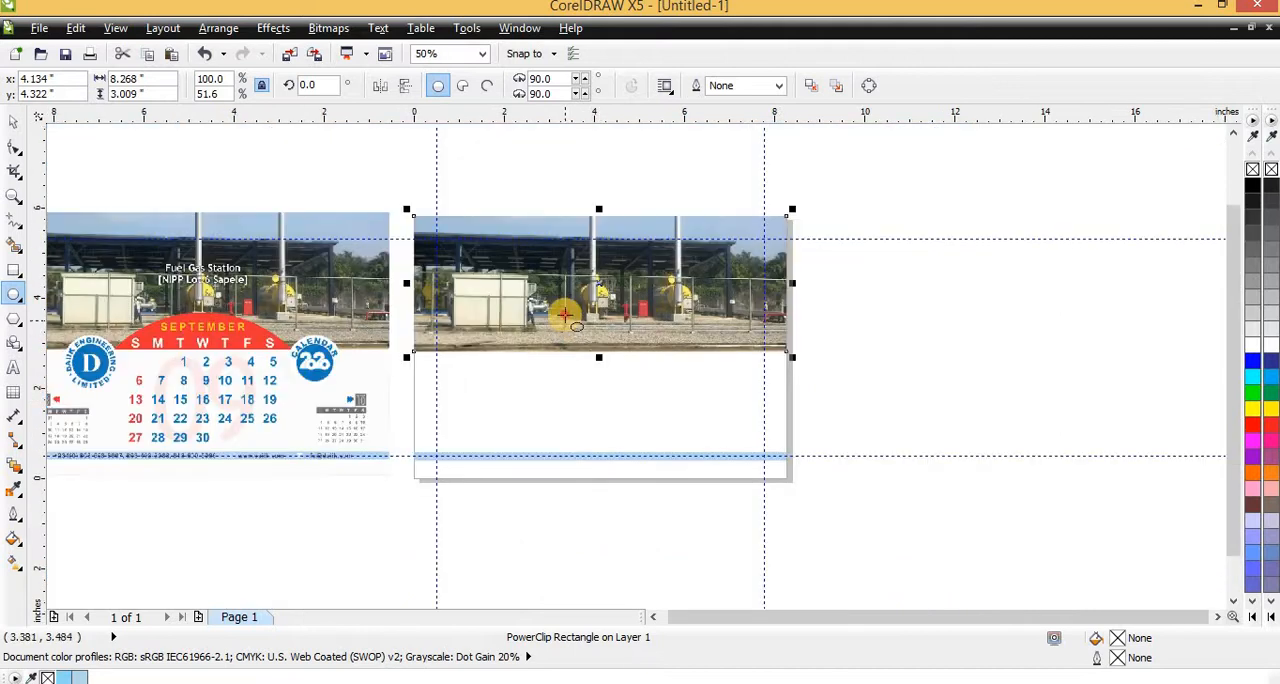
{"action": "left_click_drag", "start_coordinate": [564, 314], "coordinate": [710, 408]}
{"action": "scroll", "coordinate": [634, 355], "scroll_direction": "up", "scroll_amount": 1}
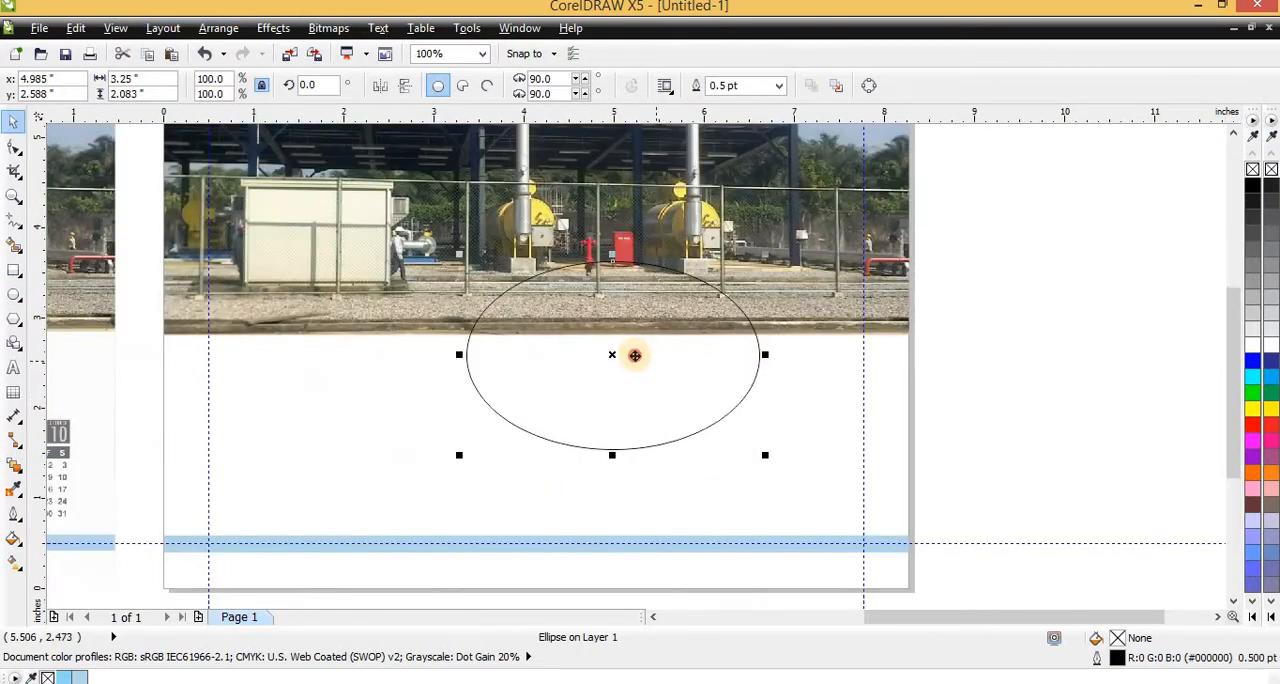
Move the ellipse toward the page middle and centre it horizontally on the photo
{"action": "left_click_drag", "start_coordinate": [635, 356], "coordinate": [592, 357]}
{"action": "left_click", "coordinate": [700, 286], "text": "shift"}
{"action": "key", "text": "c"}
{"action": "scroll", "coordinate": [638, 374], "scroll_direction": "down", "scroll_amount": 1}
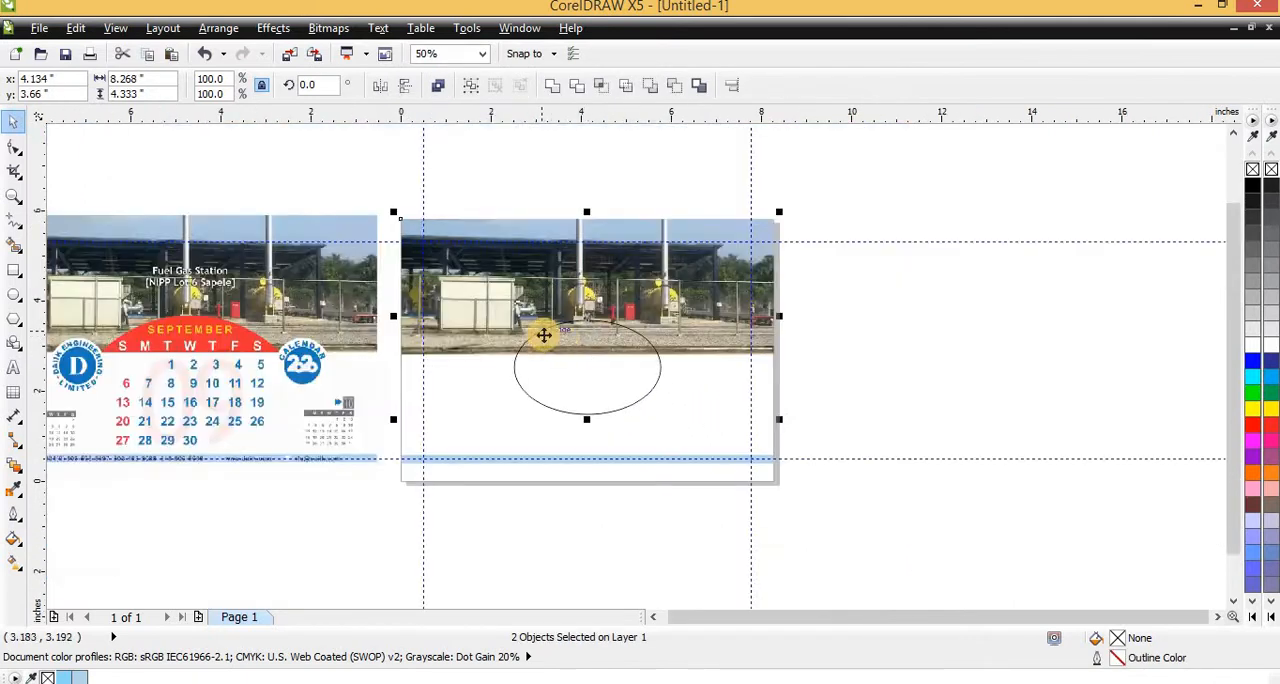
Widen the ellipse symmetrically about its centre to about 4.37 inches, keeping its height
{"action": "scroll", "coordinate": [543, 335], "scroll_direction": "up", "scroll_amount": 1}
{"action": "scroll", "coordinate": [591, 337], "scroll_direction": "down", "scroll_amount": 1}
{"action": "scroll", "coordinate": [559, 359], "scroll_direction": "up", "scroll_amount": 1}
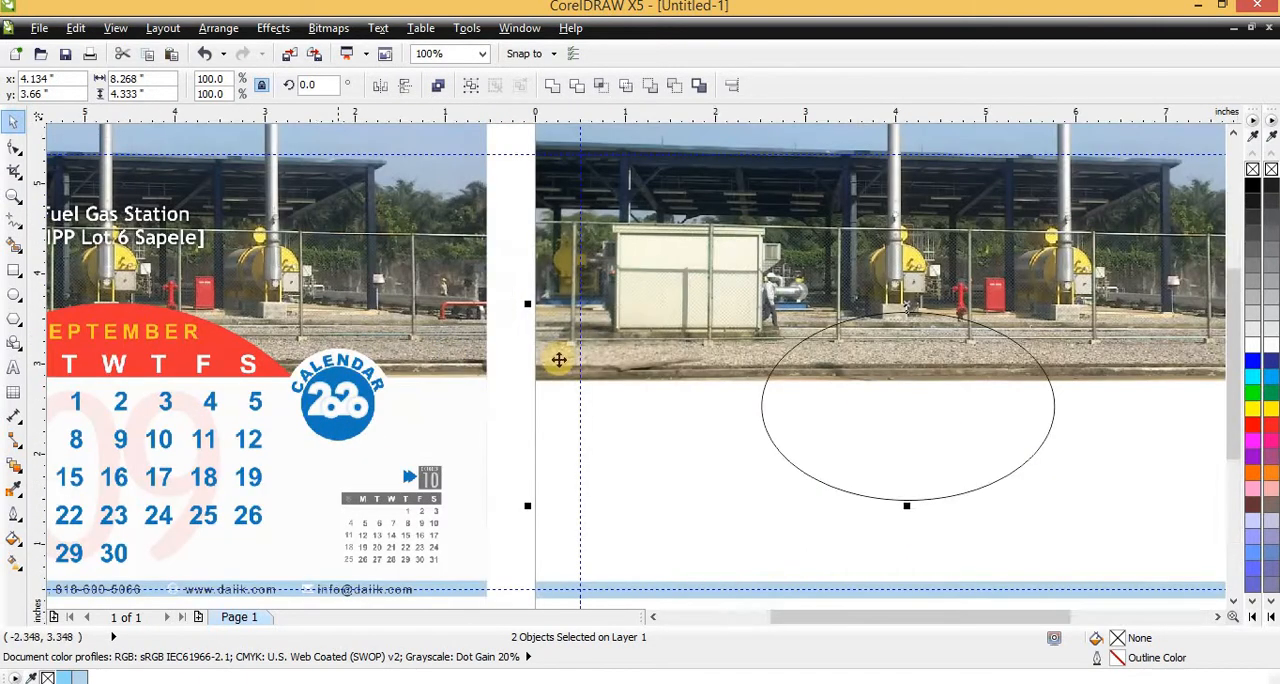
{"action": "scroll", "coordinate": [559, 359], "scroll_direction": "down", "scroll_amount": 1}
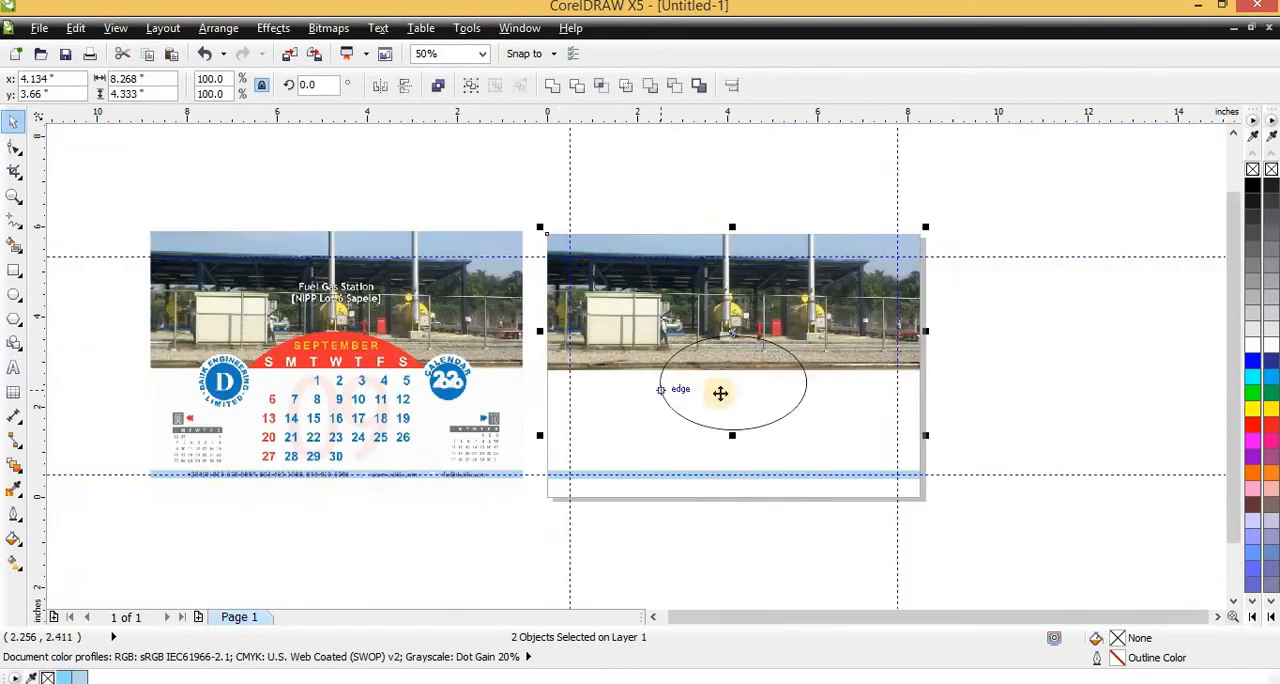
{"action": "left_click", "coordinate": [806, 381]}
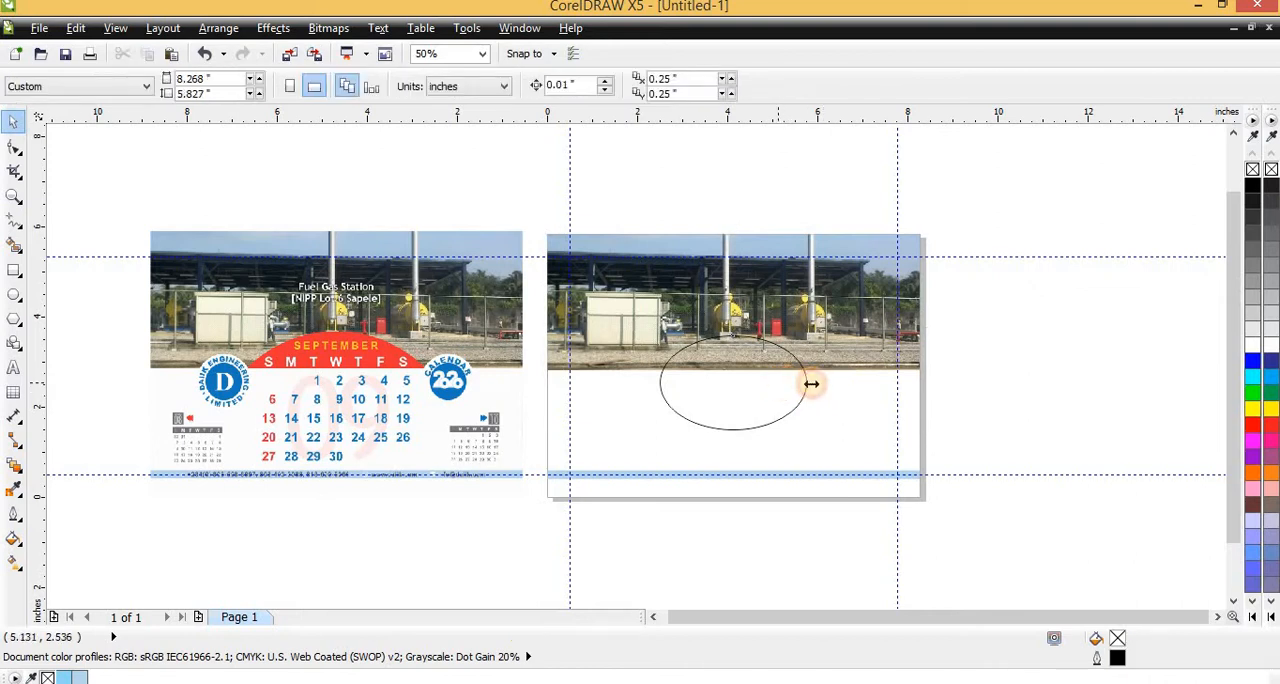
{"action": "left_click_drag", "start_coordinate": [812, 382], "coordinate": [838, 382]}
Fill the ellipse with red and remove its outline
{"action": "left_click", "coordinate": [1252, 425]}
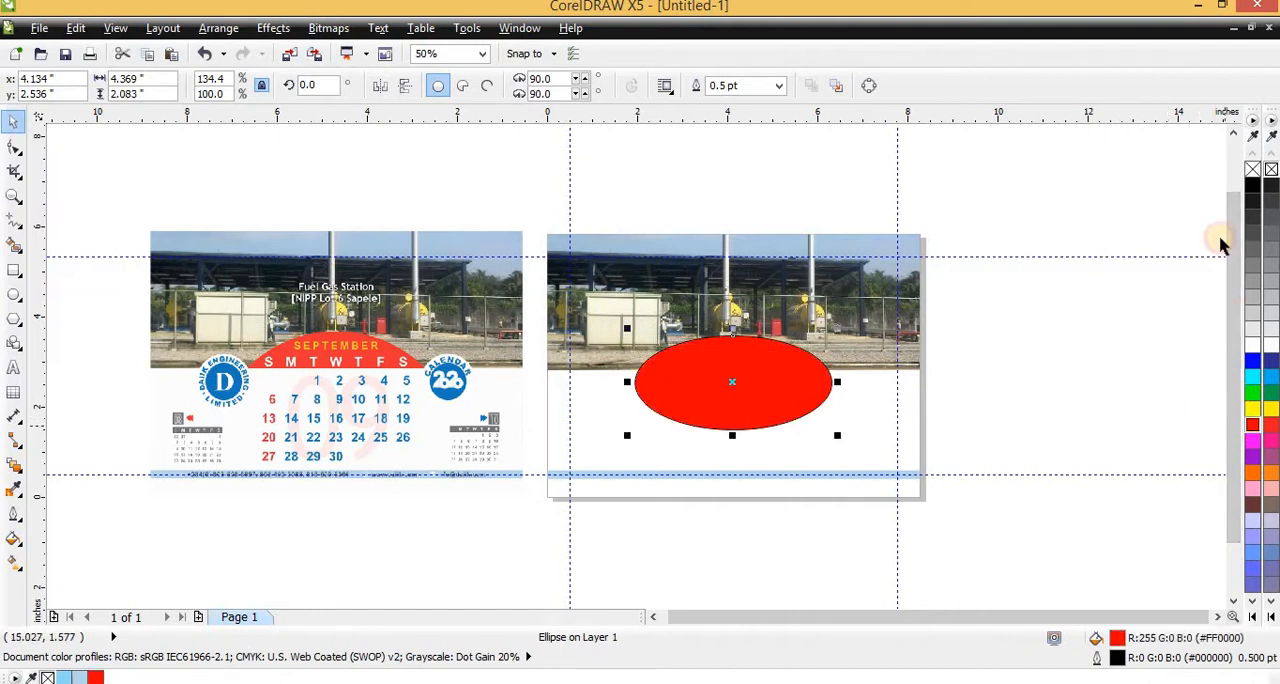
{"action": "right_click", "coordinate": [1252, 170]}
{"action": "scroll", "coordinate": [800, 346], "scroll_direction": "left", "scroll_amount": 1}
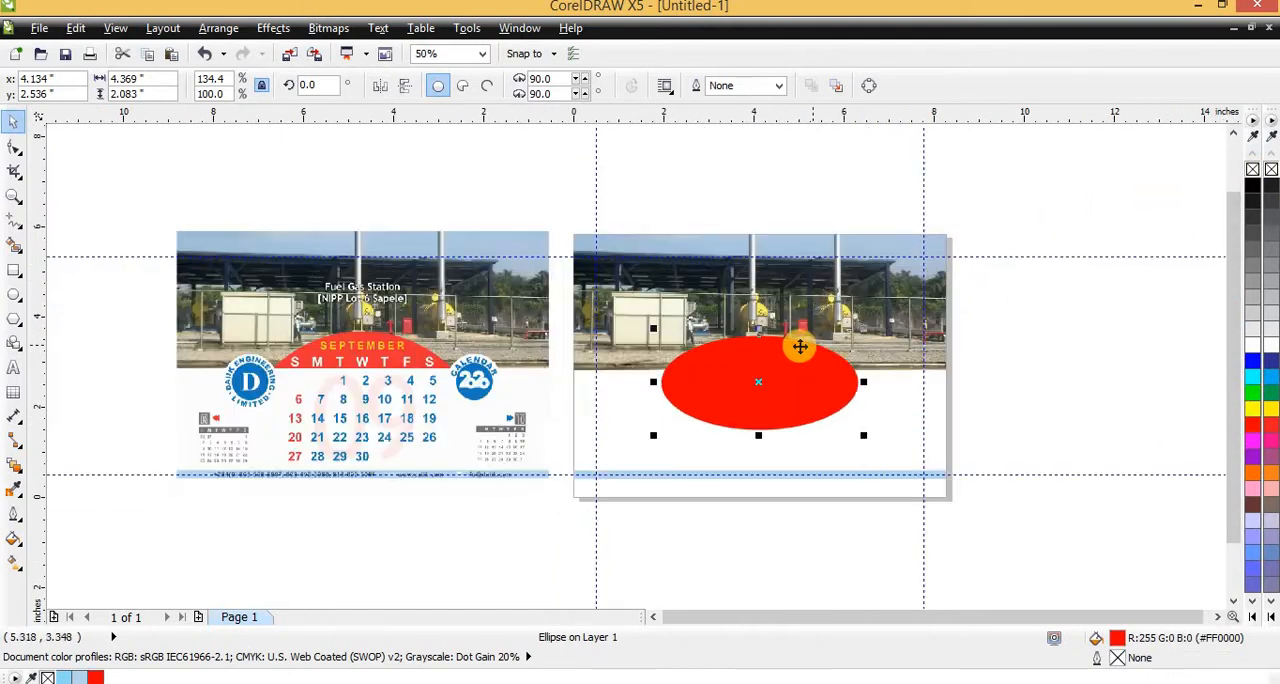
{"action": "key", "text": "Escape"}
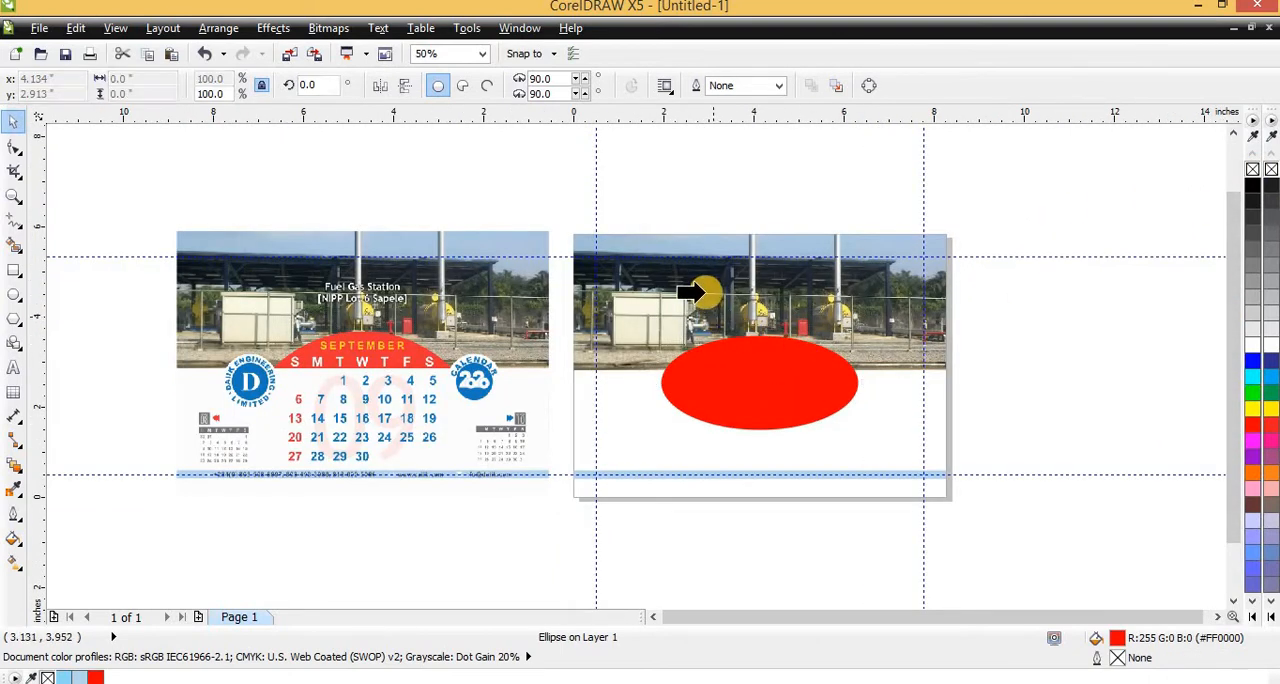
Intersect the red ellipse with the photo frame and delete the original ellipse
{"action": "left_click", "coordinate": [748, 364]}
{"action": "scroll", "coordinate": [748, 364], "scroll_direction": "up", "scroll_amount": 2}
{"action": "scroll", "coordinate": [637, 323], "scroll_direction": "down", "scroll_amount": 1}
{"action": "scroll", "coordinate": [708, 290], "scroll_direction": "up", "scroll_amount": 1}
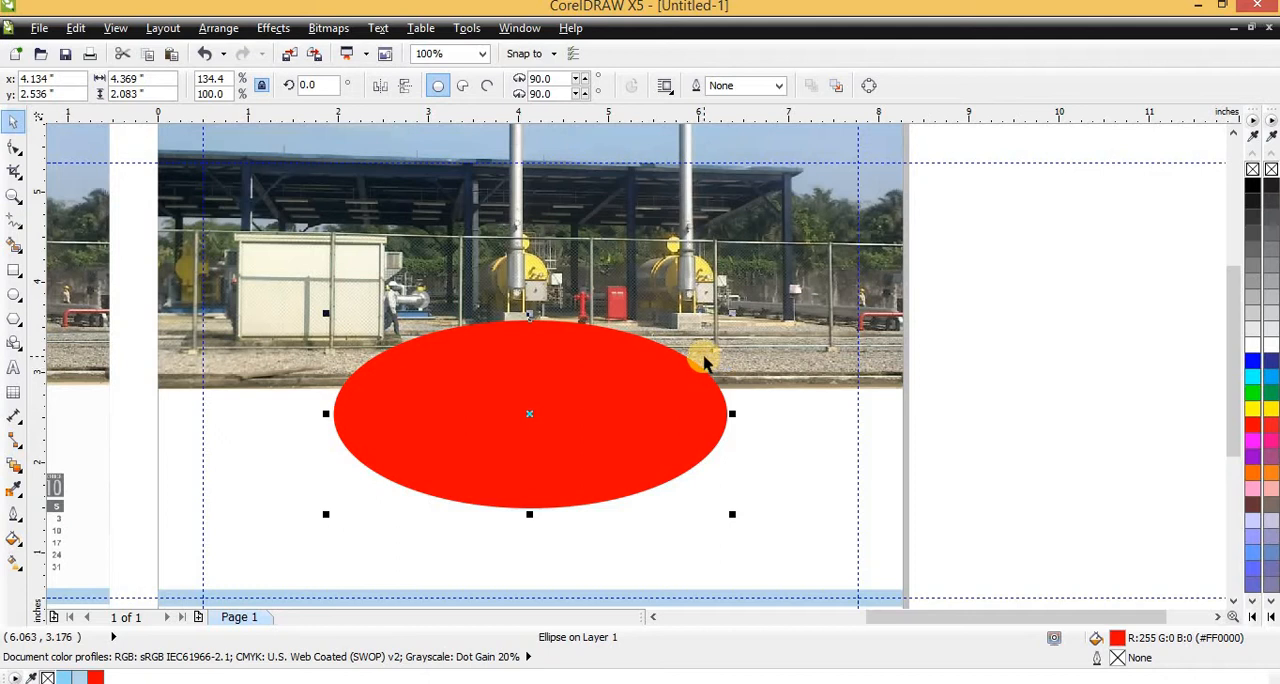
{"action": "left_click", "coordinate": [531, 131], "text": "shift"}
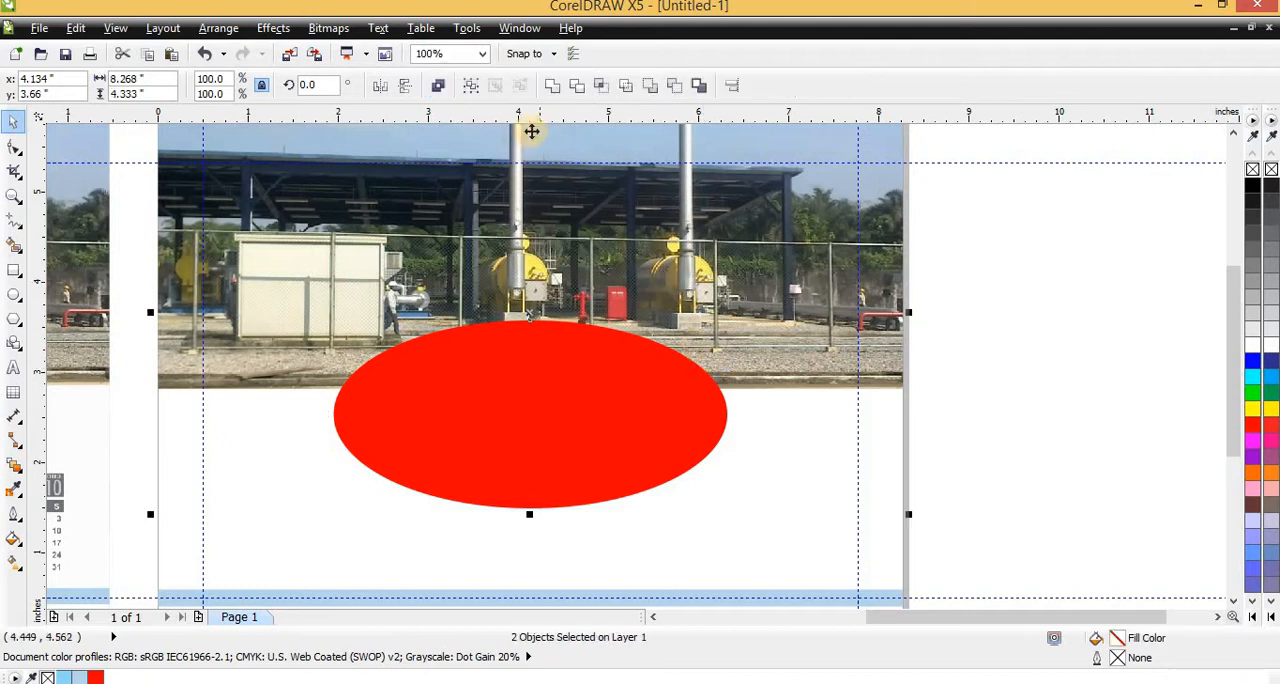
{"action": "left_click", "coordinate": [611, 88]}
{"action": "key", "text": "Escape"}
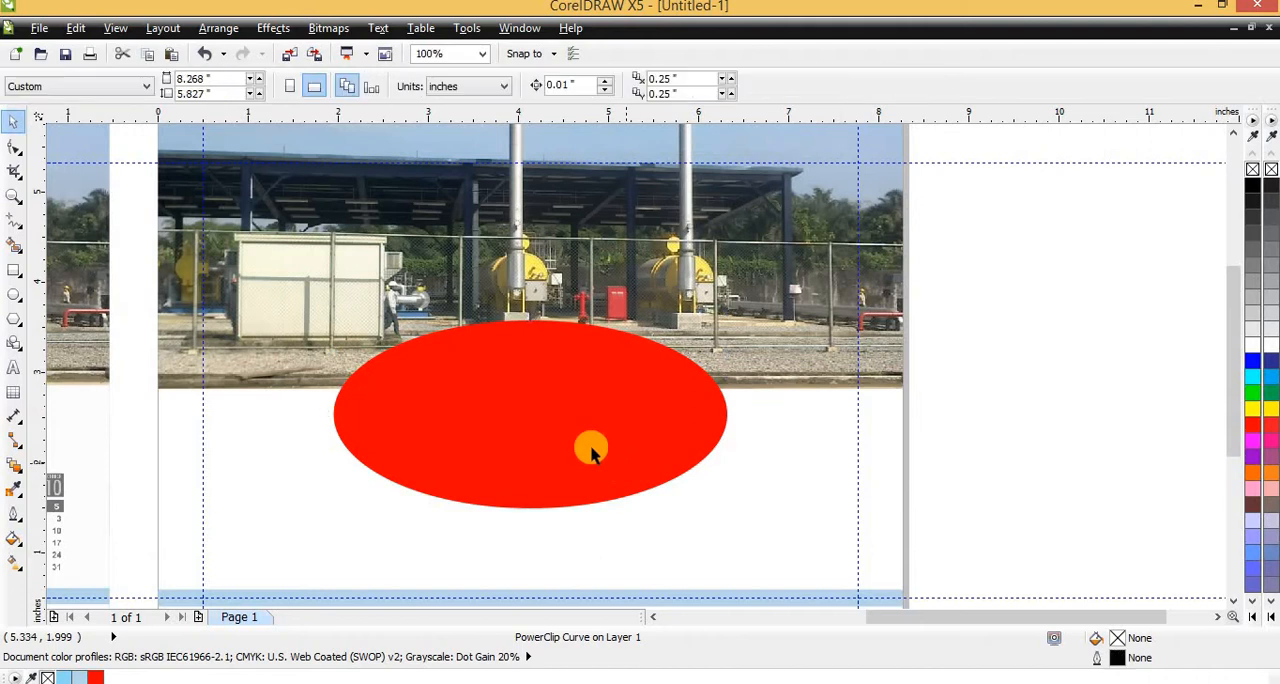
{"action": "left_click", "coordinate": [591, 450]}
{"action": "key", "text": "Delete"}
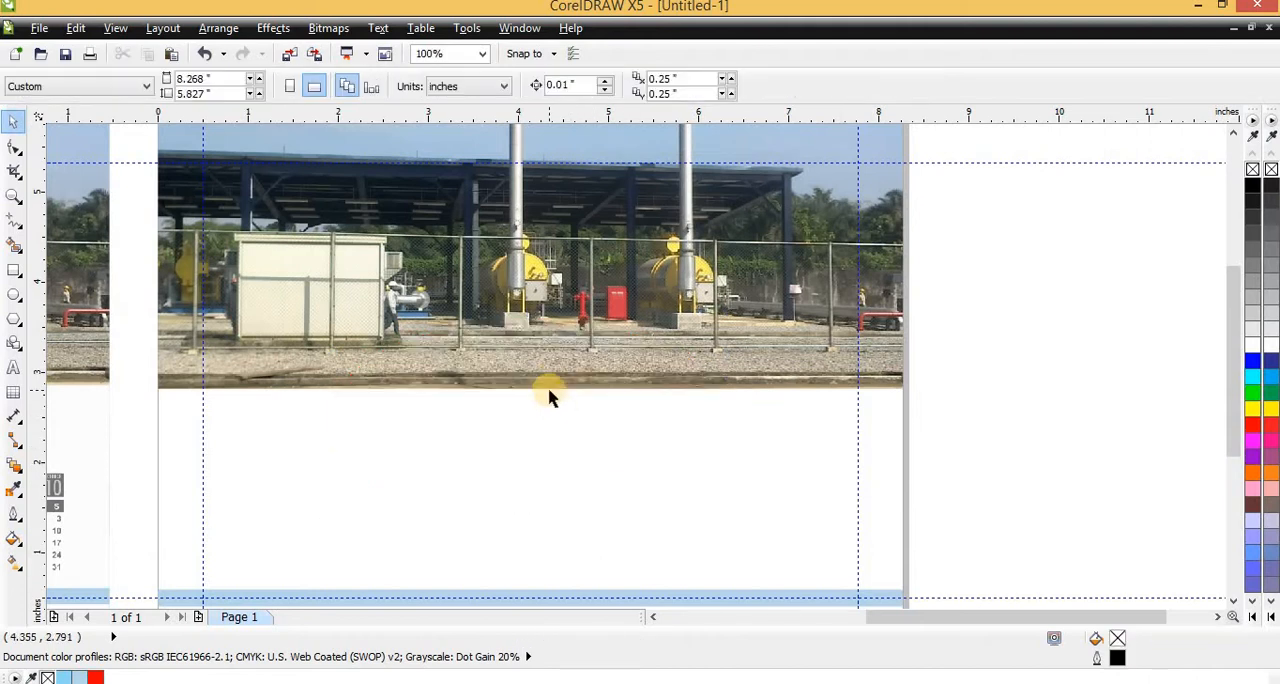
Fill the arch-shaped intersection with red and move it down onto the white area below the photo
{"action": "left_click", "coordinate": [548, 376]}
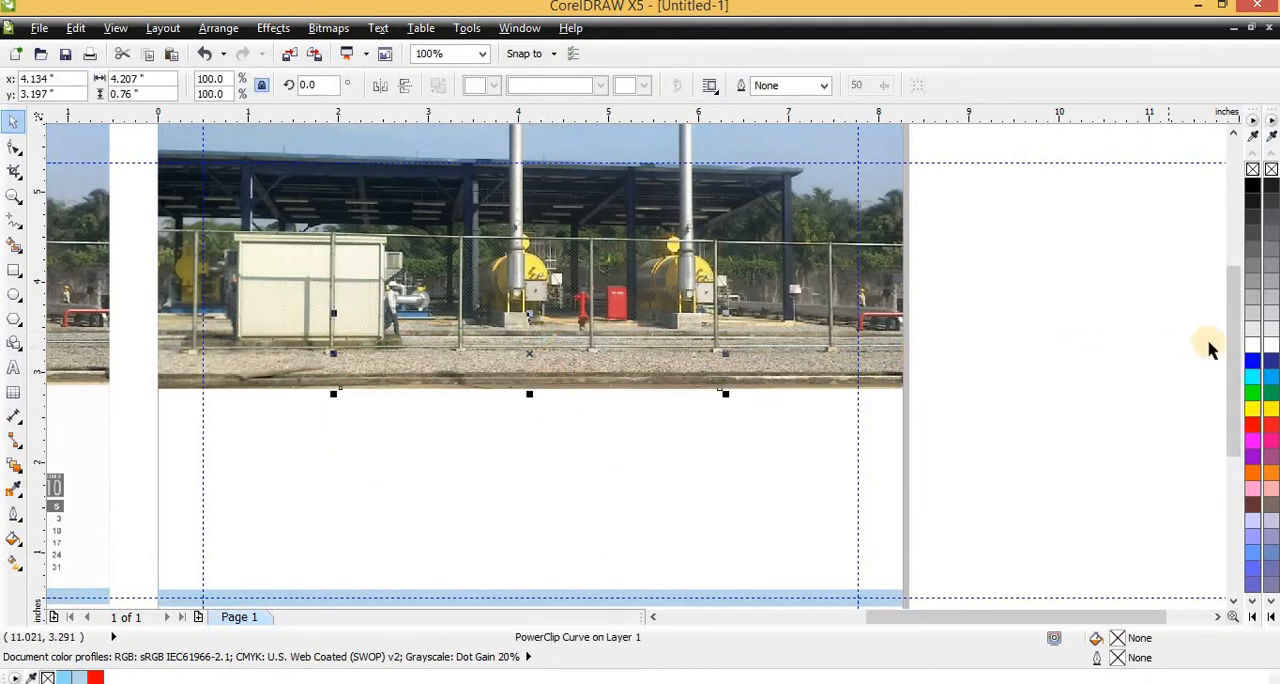
{"action": "left_click", "coordinate": [1253, 424]}
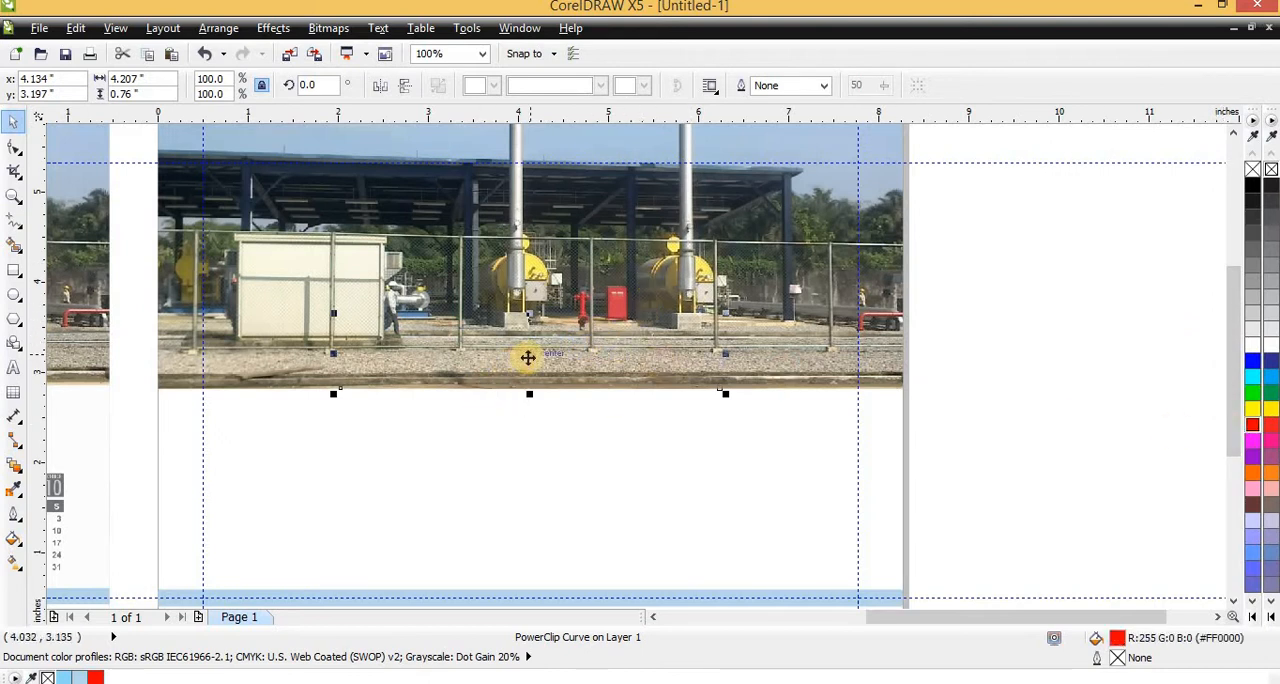
{"action": "left_click_drag", "start_coordinate": [526, 357], "coordinate": [511, 511]}
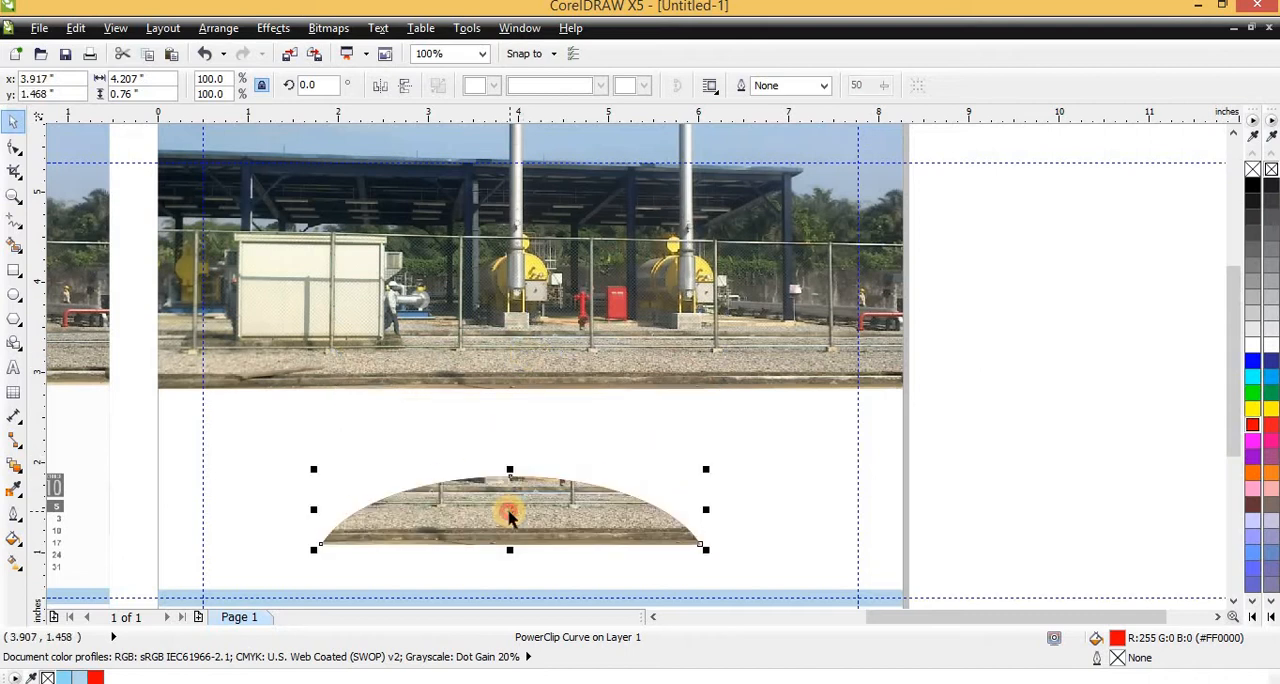
Delete the photo inside the arch's PowerClip and finish editing its contents
{"action": "left_click", "coordinate": [509, 513], "text": "ctrl"}
{"action": "left_click", "coordinate": [500, 500]}
{"action": "key", "text": "Delete"}
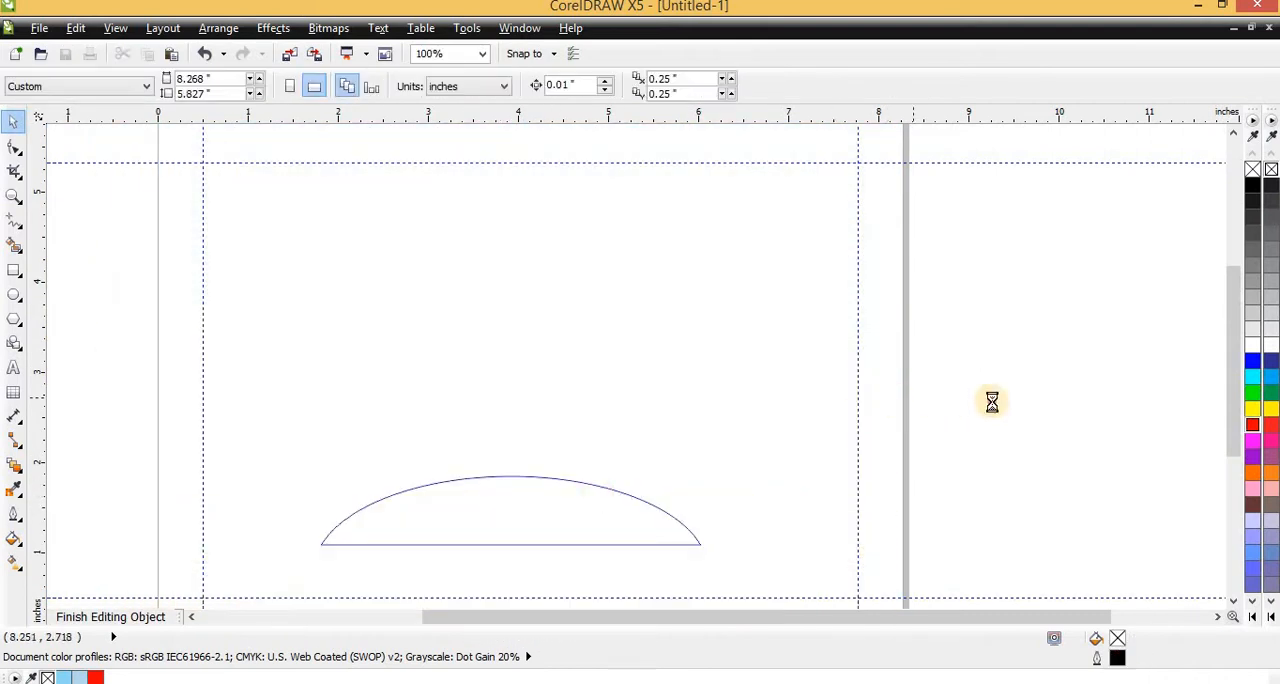
{"action": "left_click", "coordinate": [992, 402], "text": "ctrl"}
Move the red arch back up onto the photo and align its base with the photo's lower edge
{"action": "left_click_drag", "start_coordinate": [507, 368], "coordinate": [507, 355]}
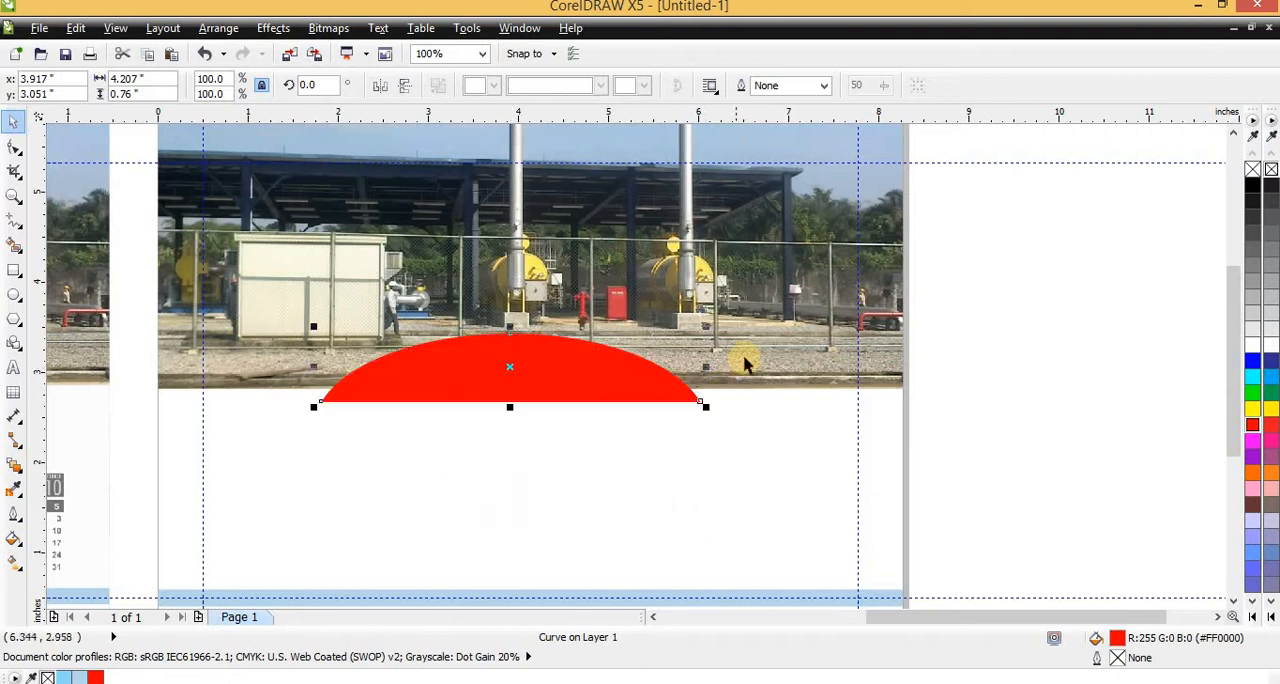
{"action": "left_click", "coordinate": [731, 366], "text": "shift"}
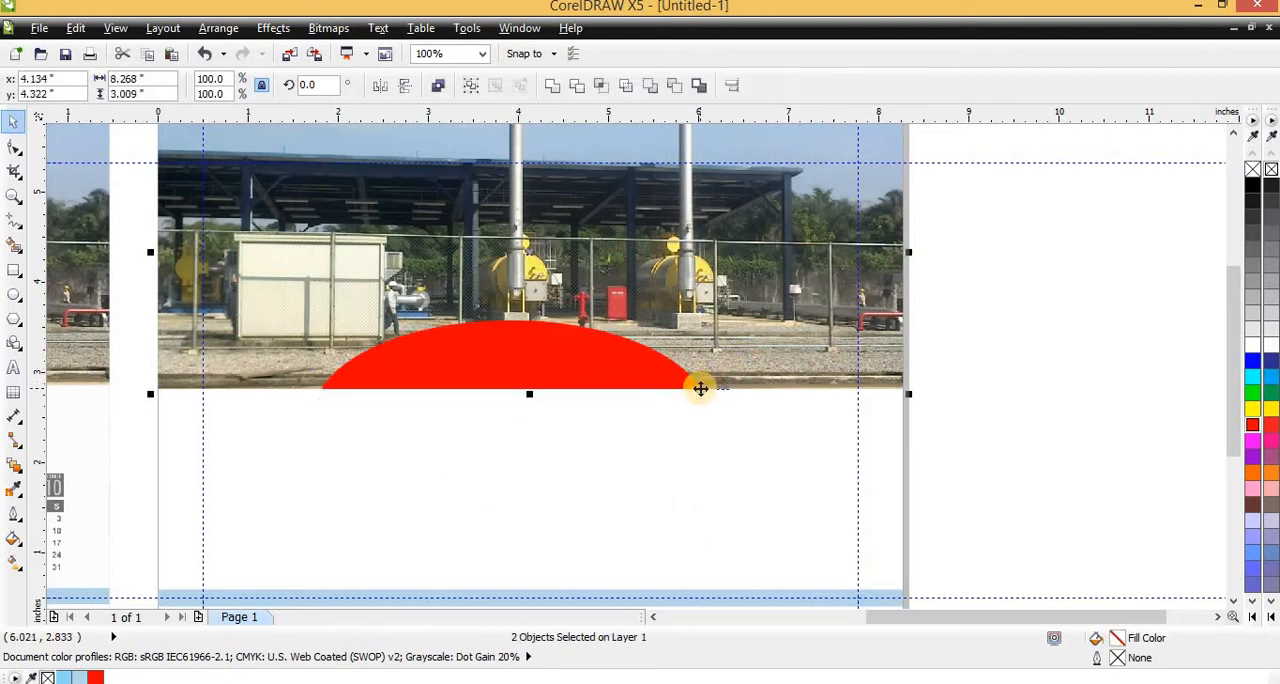
{"action": "scroll", "coordinate": [763, 397], "scroll_direction": "down", "scroll_amount": 3}
{"action": "left_click", "coordinate": [606, 423]}
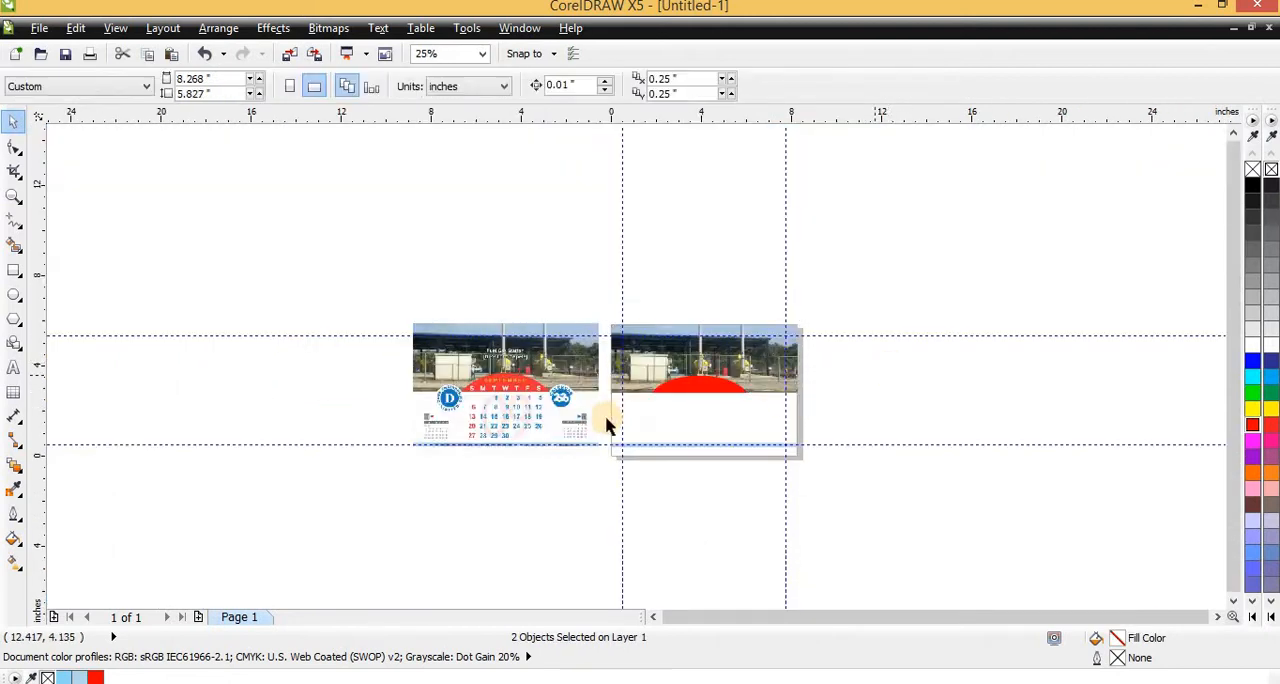
Add the artistic text DECEMBER in 24 pt Arial on the white area below the red arch
{"action": "scroll", "coordinate": [606, 423], "scroll_direction": "up", "scroll_amount": 3}
{"action": "scroll", "coordinate": [980, 255], "scroll_direction": "down", "scroll_amount": 3}
{"action": "scroll", "coordinate": [622, 218], "scroll_direction": "up", "scroll_amount": 3}
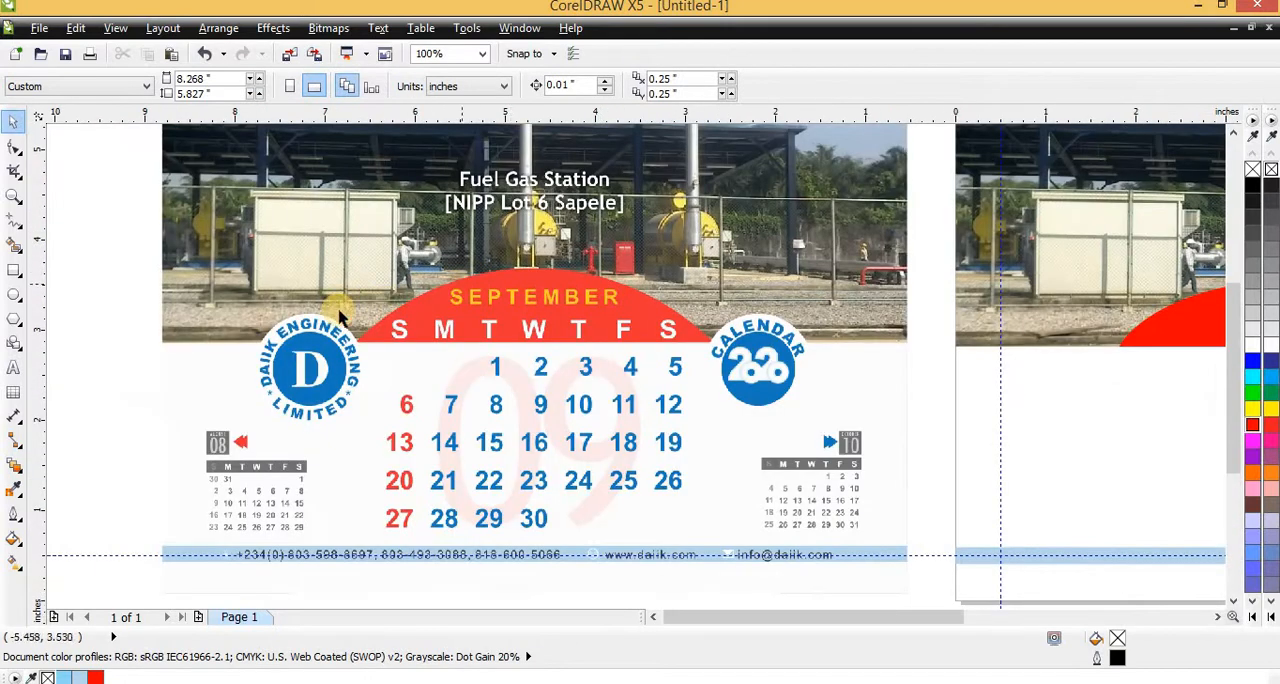
{"action": "scroll", "coordinate": [308, 313], "scroll_direction": "down", "scroll_amount": 2}
{"action": "left_click", "coordinate": [14, 366]}
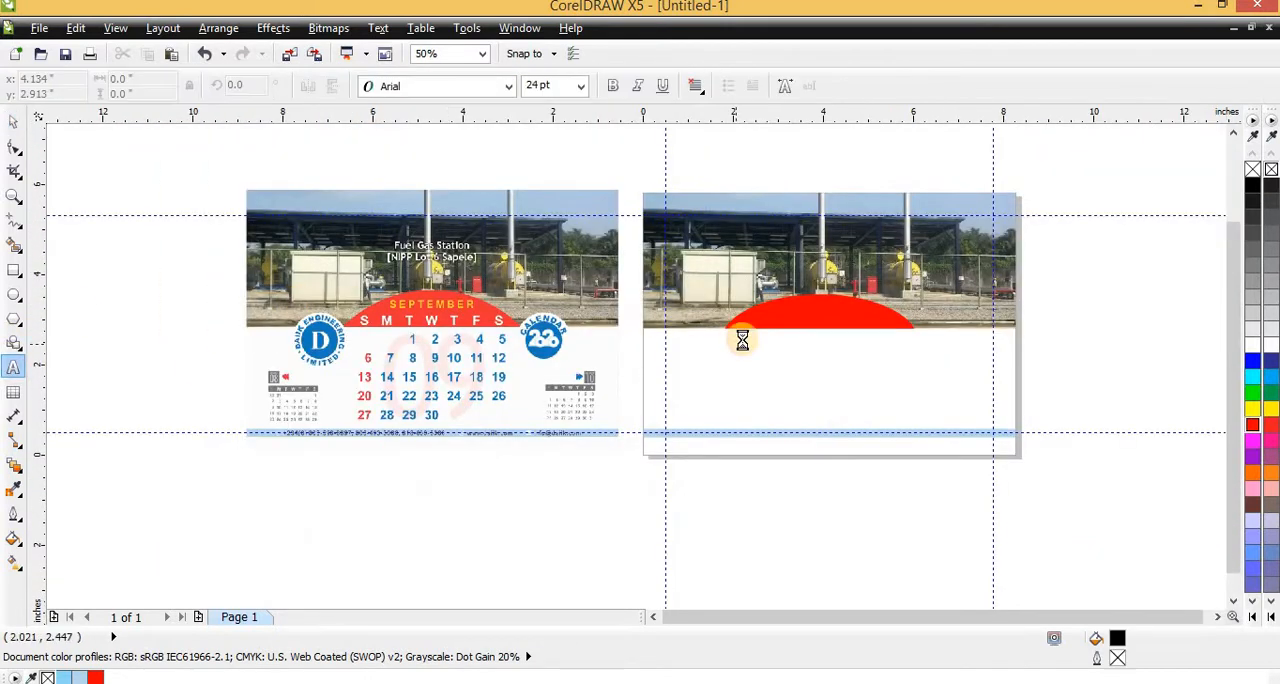
{"action": "scroll", "coordinate": [737, 338], "scroll_direction": "up", "scroll_amount": 2}
{"action": "scroll", "coordinate": [571, 292], "scroll_direction": "down", "scroll_amount": 1}
{"action": "left_click", "coordinate": [743, 340]}
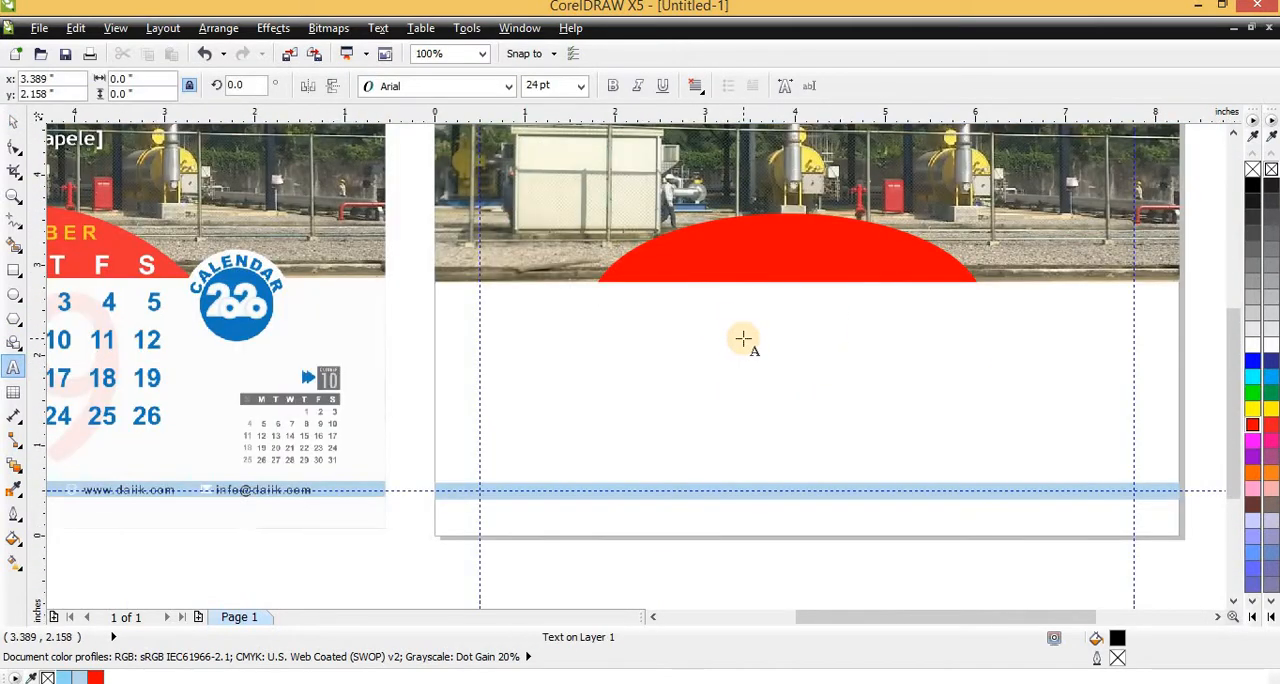
{"action": "type", "text": "DECE"}
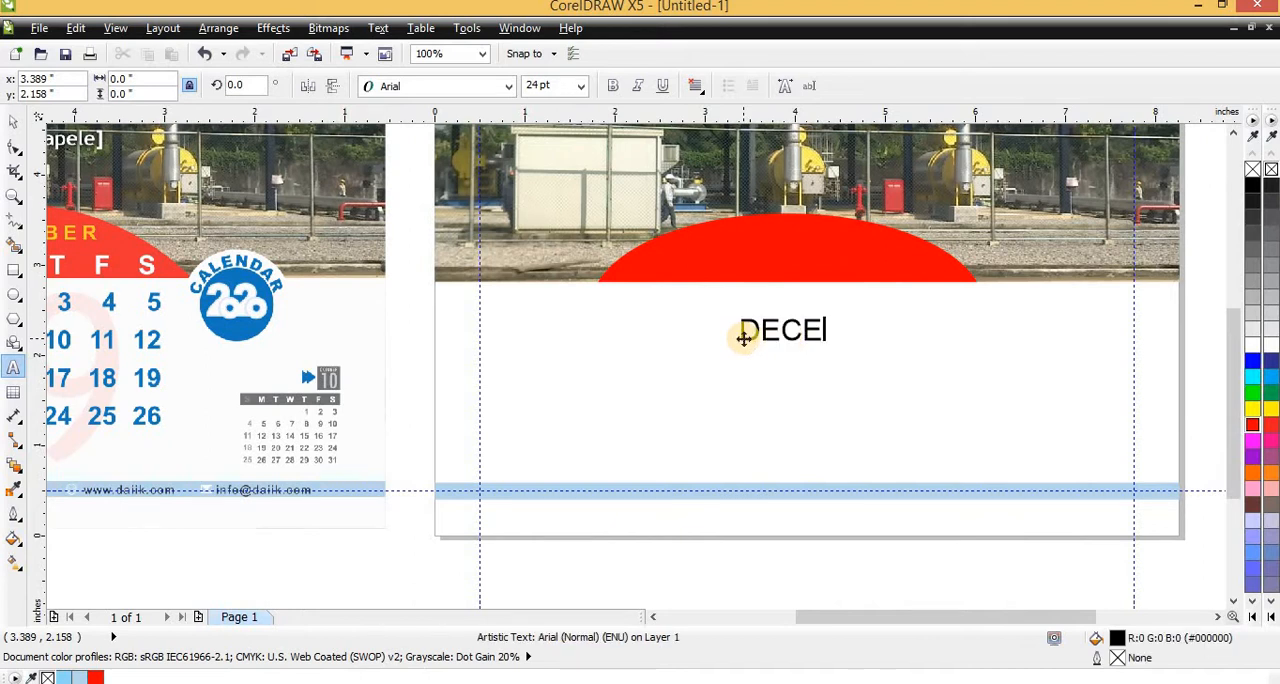
{"action": "type", "text": "MBER"}
{"action": "key", "text": "ctrl+space"}
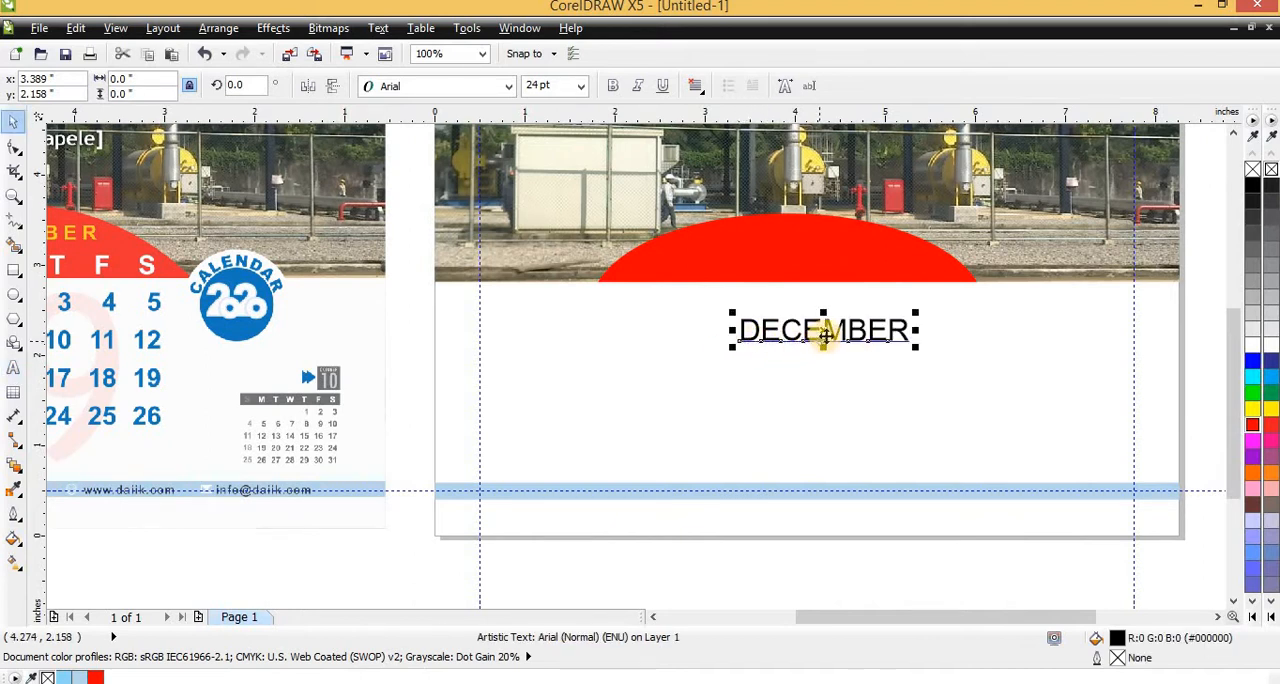
Move the DECEMBER text onto the red arch, colour it yellow and make it bold
{"action": "left_click_drag", "start_coordinate": [823, 334], "coordinate": [792, 237]}
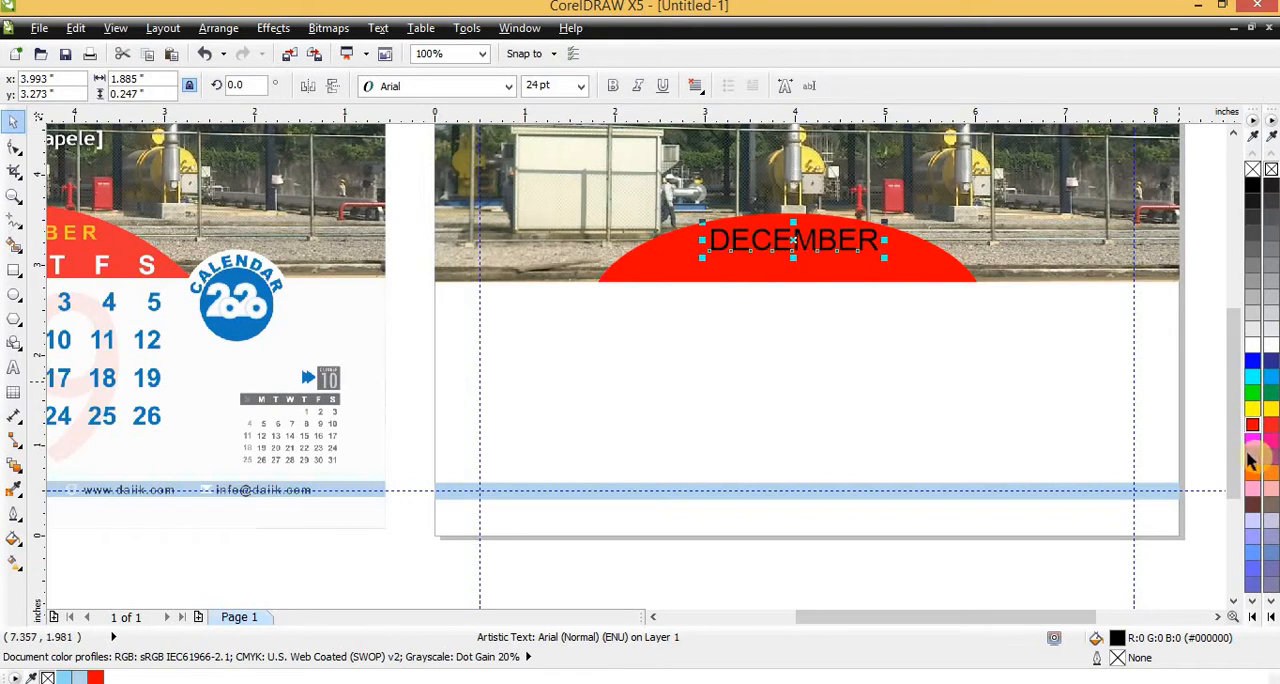
{"action": "left_click", "coordinate": [1253, 408]}
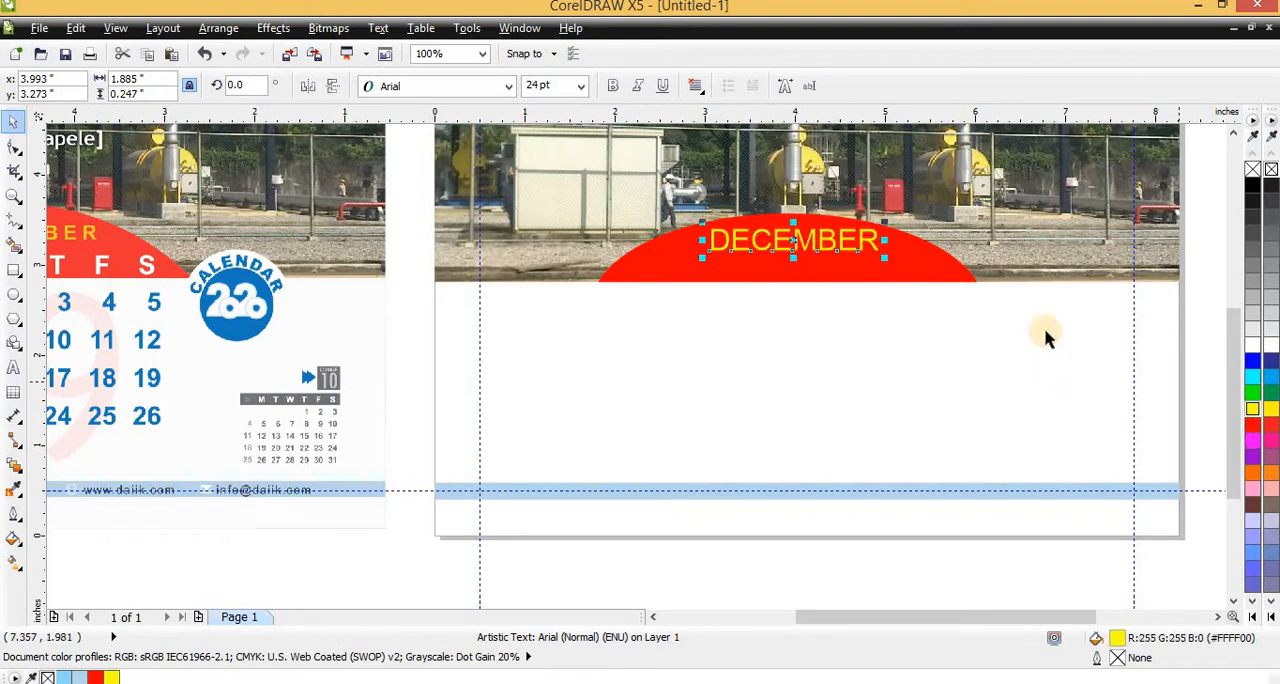
{"action": "left_click", "coordinate": [608, 88]}
Scale the DECEMBER text about its centre to about 21 pt and nudge it slightly upward in the arch
{"action": "scroll", "coordinate": [886, 271], "scroll_direction": "down", "scroll_amount": 2}
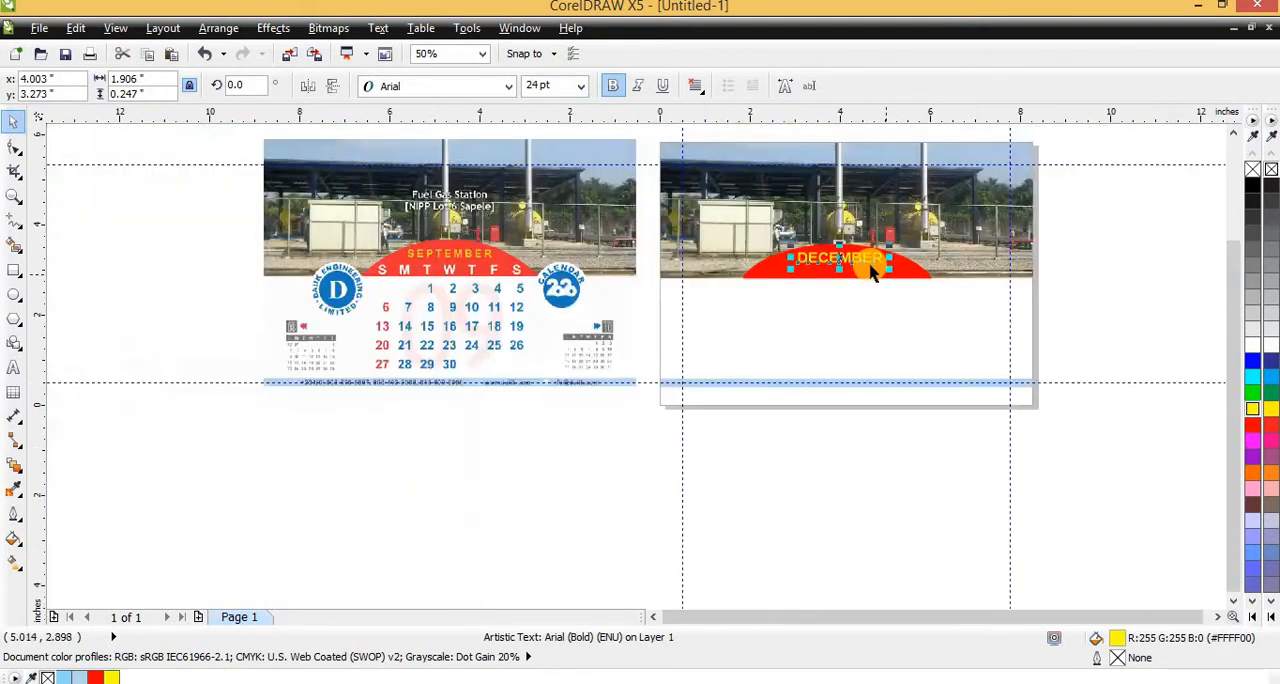
{"action": "scroll", "coordinate": [923, 271], "scroll_direction": "up", "scroll_amount": 2}
{"action": "left_click_drag", "start_coordinate": [894, 269], "coordinate": [868, 286]}
{"action": "scroll", "coordinate": [866, 290], "scroll_direction": "down", "scroll_amount": 2}
{"action": "scroll", "coordinate": [842, 256], "scroll_direction": "up", "scroll_amount": 2}
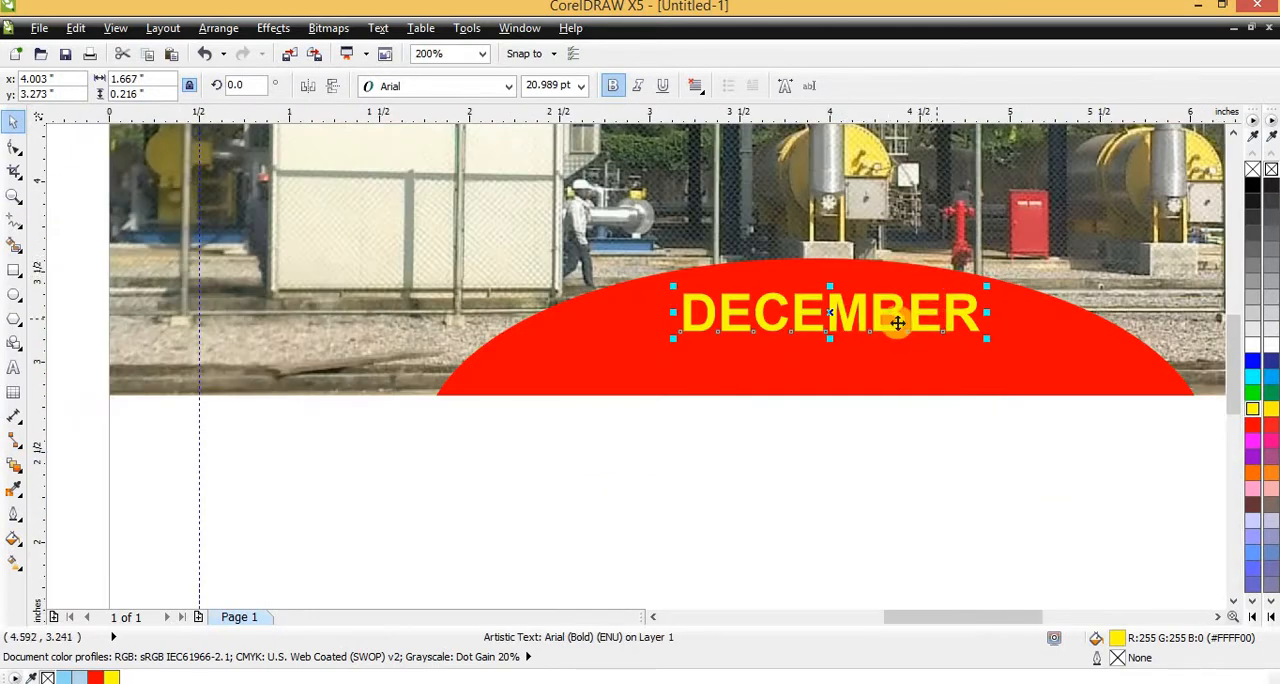
{"action": "key", "text": "Up"}
{"action": "key", "text": "Up"}
{"action": "key", "text": "Up"}
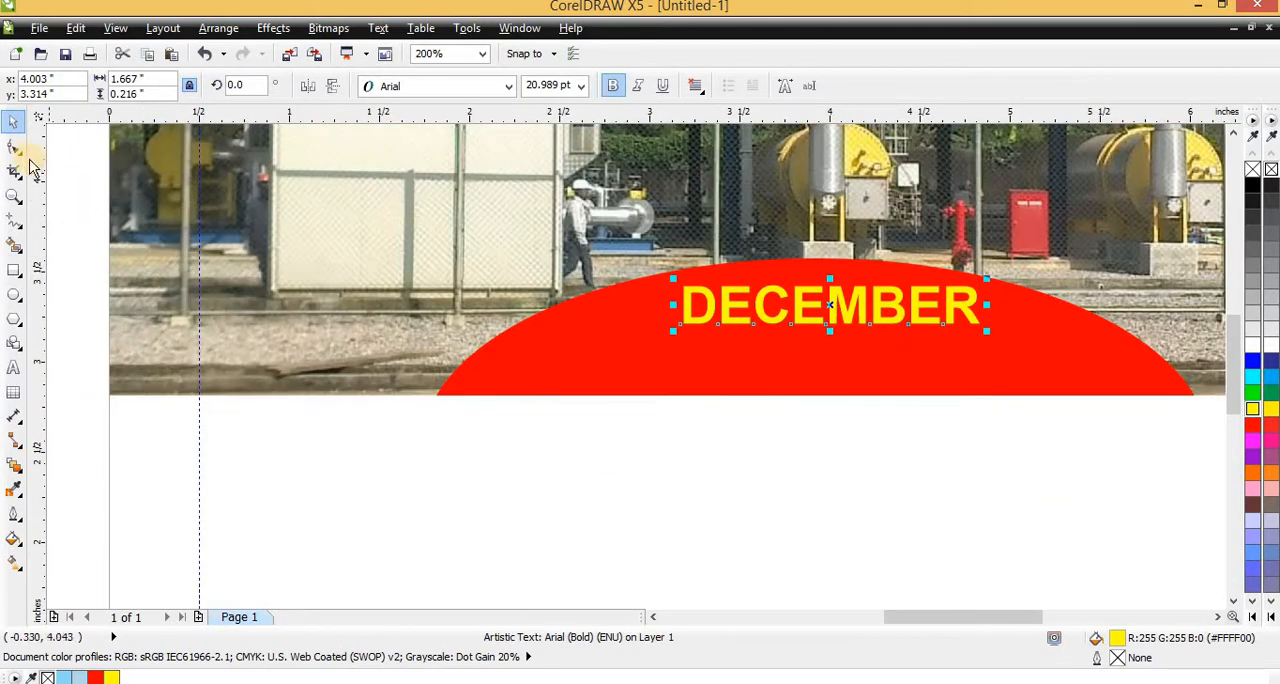
Widen the letter spacing of the DECEMBER text to a width of about 1.79 inches and set its text alignment to centre
{"action": "left_click", "coordinate": [14, 147]}
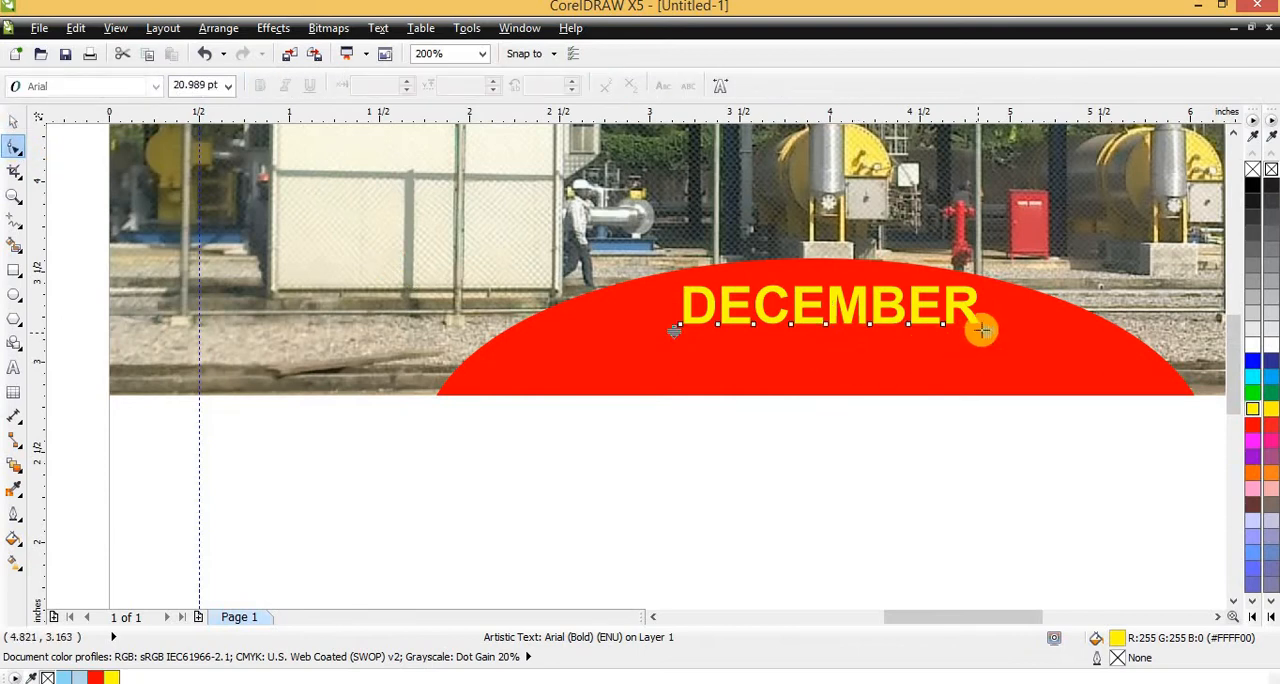
{"action": "mouse_move", "coordinate": [983, 331]}
{"action": "left_mouse_down"}
{"action": "mouse_move", "coordinate": [997, 329]}
{"action": "mouse_move", "coordinate": [980, 337]}
{"action": "left_mouse_up"}
{"action": "key", "text": "space"}
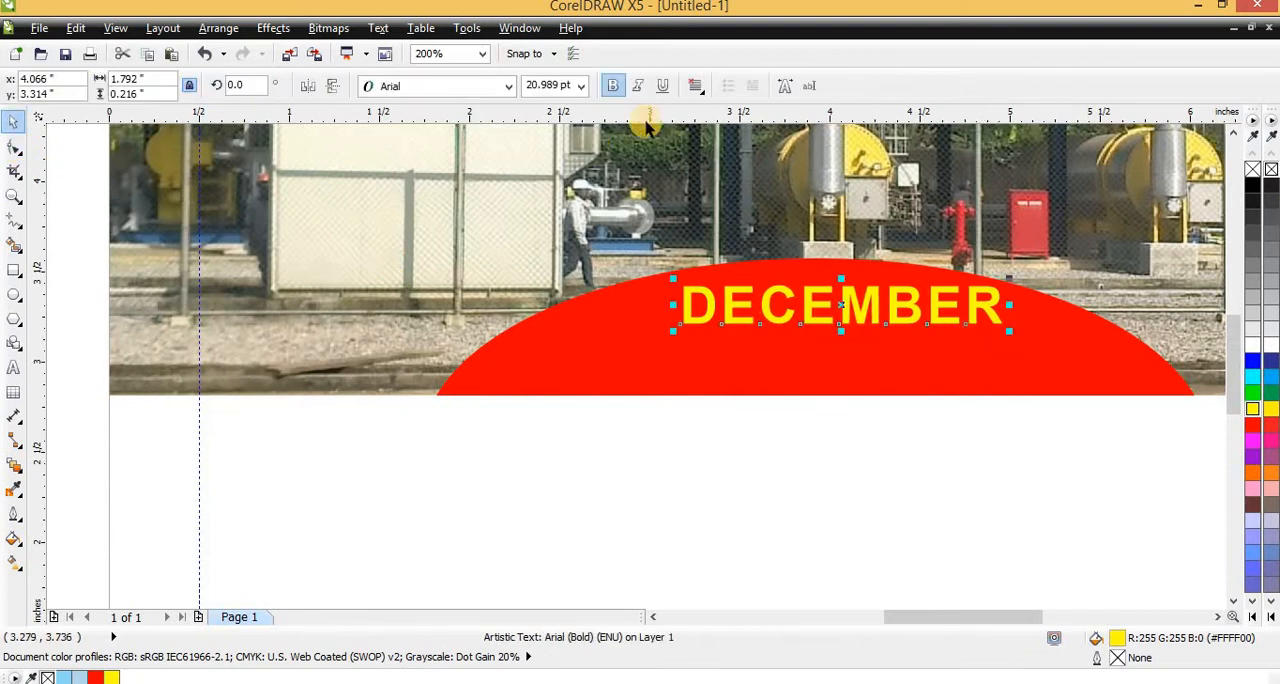
{"action": "left_click", "coordinate": [704, 88]}
{"action": "left_click", "coordinate": [738, 149]}
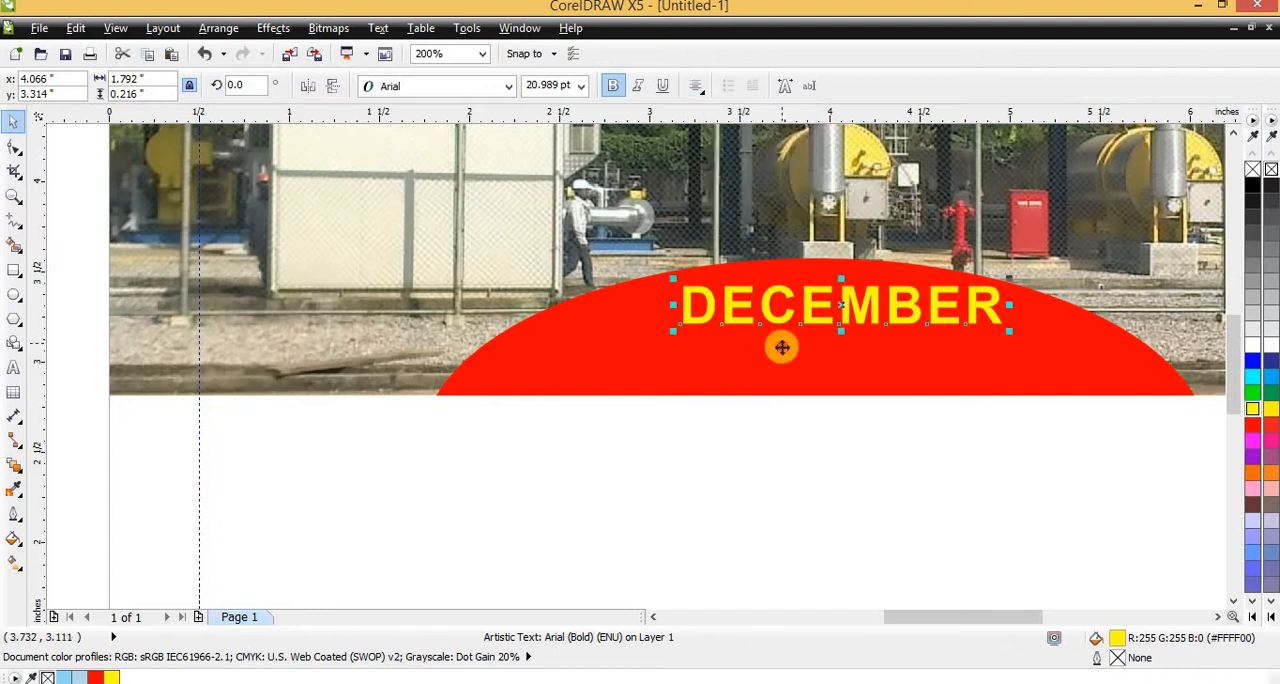
Align the DECEMBER text horizontally with the centre of the red arch
{"action": "left_click", "coordinate": [782, 350], "text": "shift"}
{"action": "key", "text": "c"}
{"action": "key", "text": "Escape"}
Scale the DECEMBER text down to about 18 pt, keeping it centred near the arch's upper edge
{"action": "left_click", "coordinate": [852, 315]}
{"action": "scroll", "coordinate": [813, 330], "scroll_direction": "down", "scroll_amount": 1}
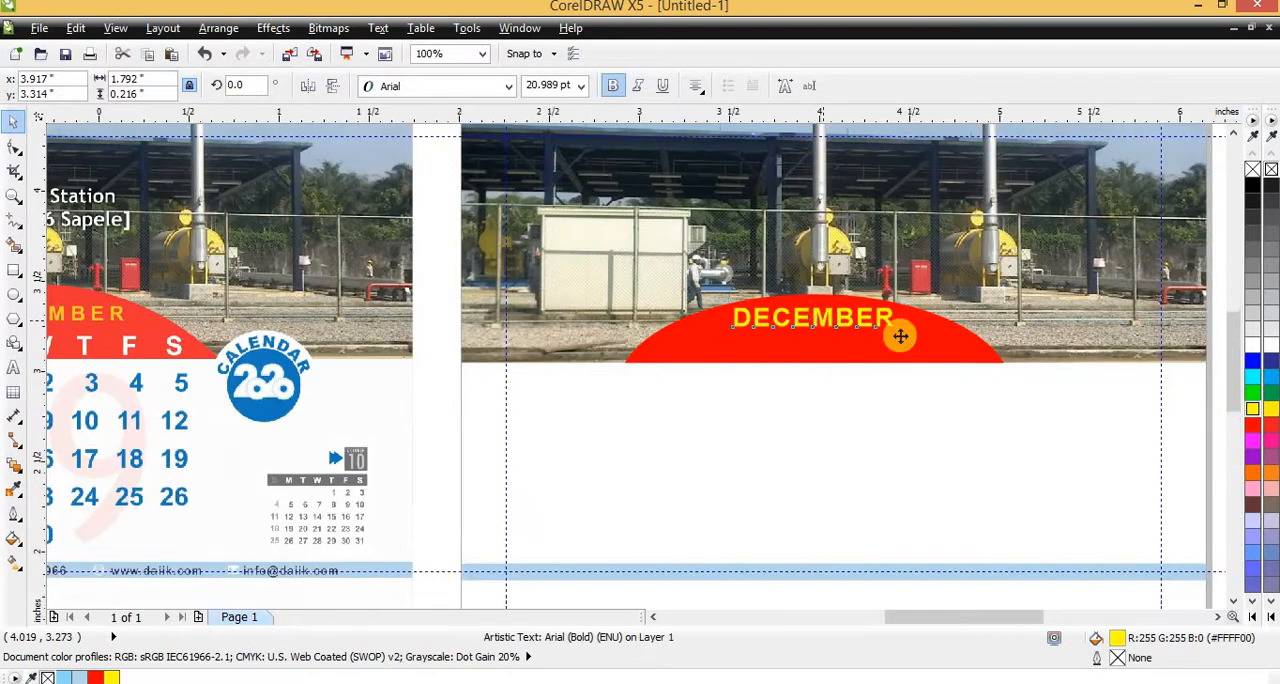
{"action": "scroll", "coordinate": [900, 336], "scroll_direction": "up", "scroll_amount": 2}
{"action": "left_click_drag", "start_coordinate": [1103, 358], "coordinate": [980, 337]}
{"action": "scroll", "coordinate": [775, 330], "scroll_direction": "down", "scroll_amount": 2}
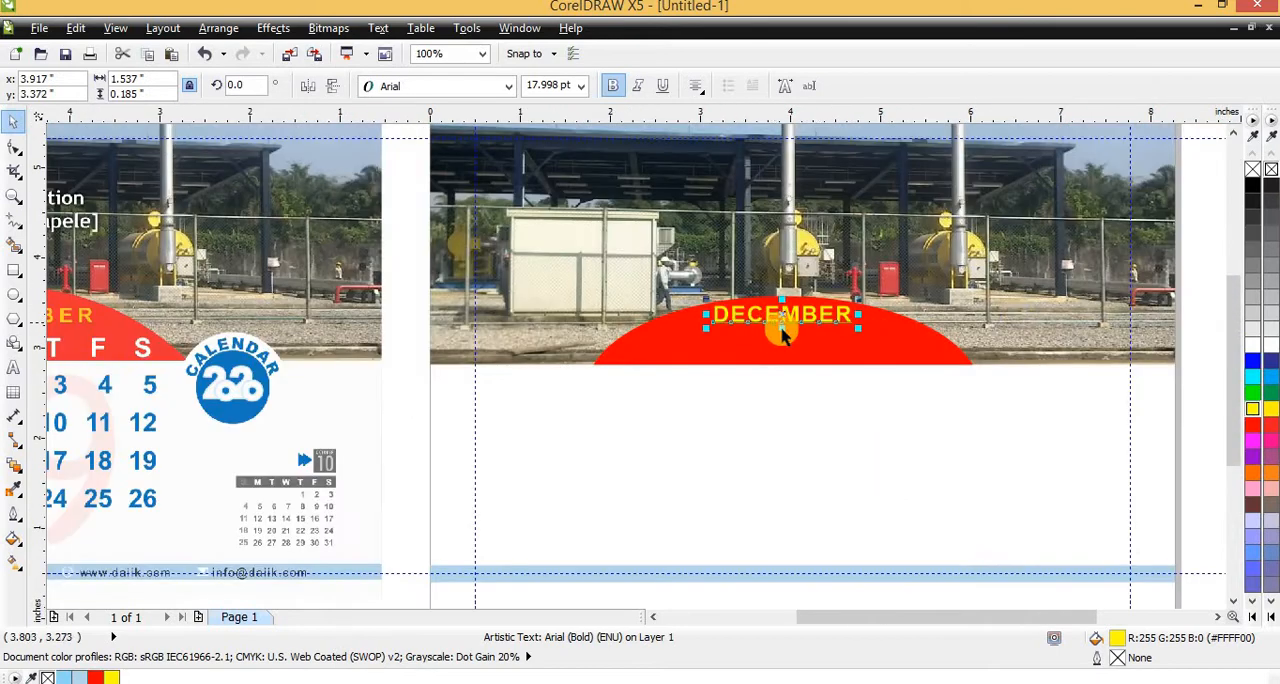
Compare the December page with the September sample and examine the caption on the sample's photo
{"action": "scroll", "coordinate": [806, 323], "scroll_direction": "down", "scroll_amount": 1}
{"action": "scroll", "coordinate": [809, 323], "scroll_direction": "up", "scroll_amount": 2}
{"action": "scroll", "coordinate": [843, 341], "scroll_direction": "down", "scroll_amount": 2}
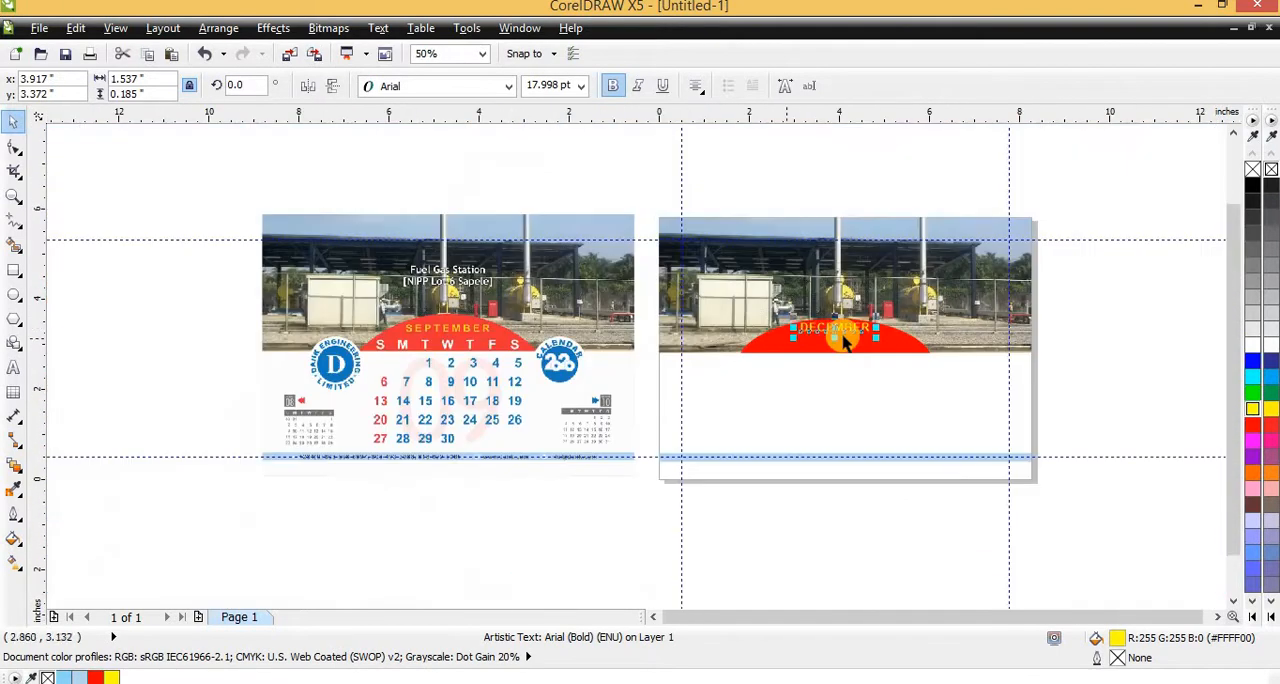
{"action": "scroll", "coordinate": [453, 326], "scroll_direction": "up", "scroll_amount": 2}
{"action": "scroll", "coordinate": [580, 345], "scroll_direction": "down", "scroll_amount": 1}
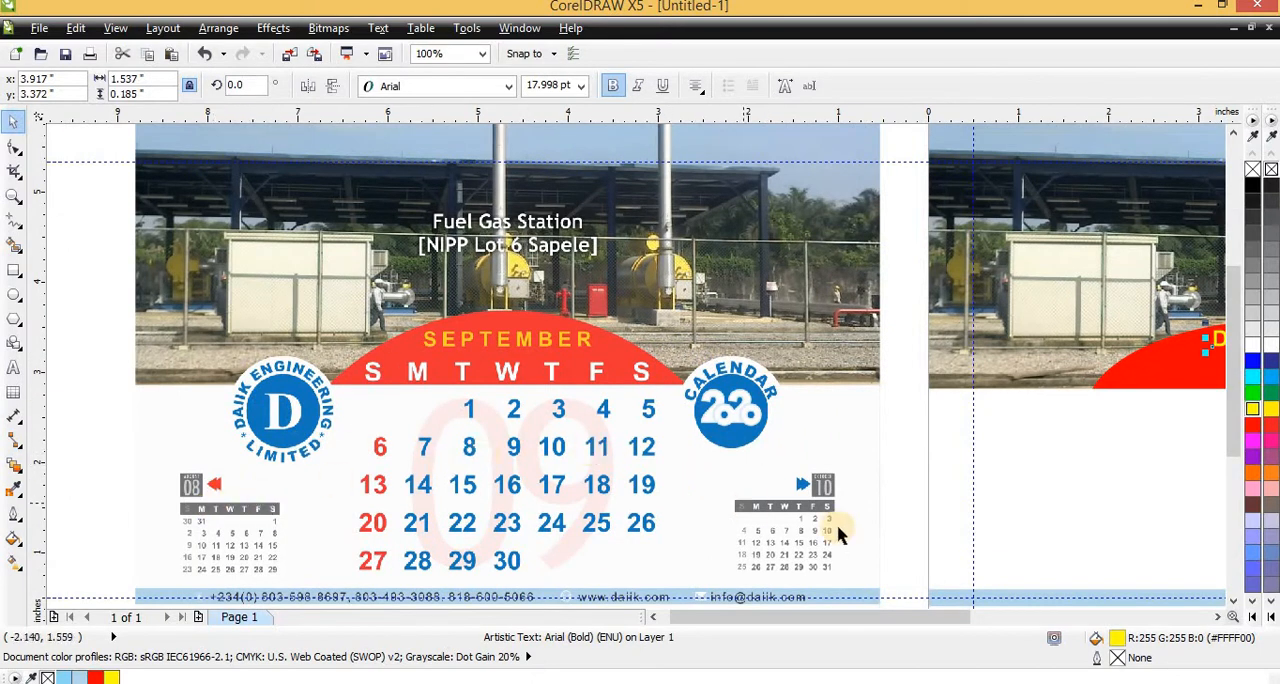
{"action": "scroll", "coordinate": [449, 237], "scroll_direction": "down", "scroll_amount": 1}
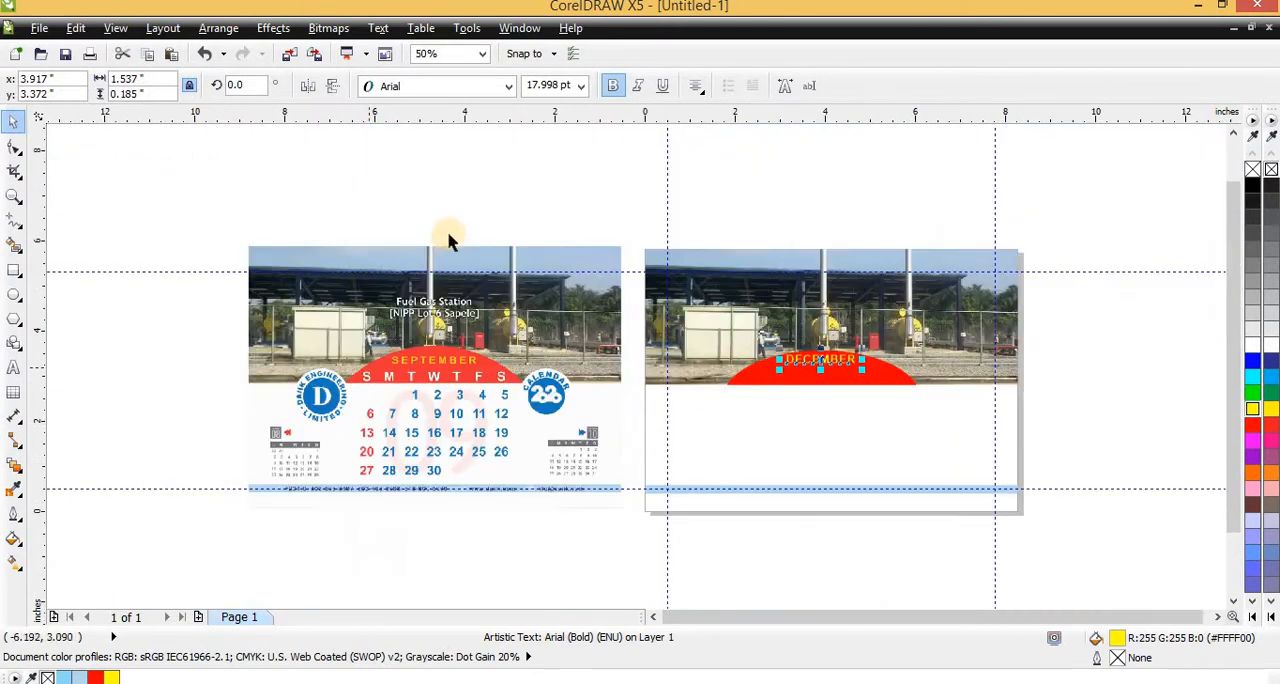
{"action": "scroll", "coordinate": [289, 363], "scroll_direction": "up", "scroll_amount": 2}
{"action": "scroll", "coordinate": [251, 406], "scroll_direction": "down", "scroll_amount": 1}
{"action": "scroll", "coordinate": [893, 447], "scroll_direction": "down", "scroll_amount": 1}
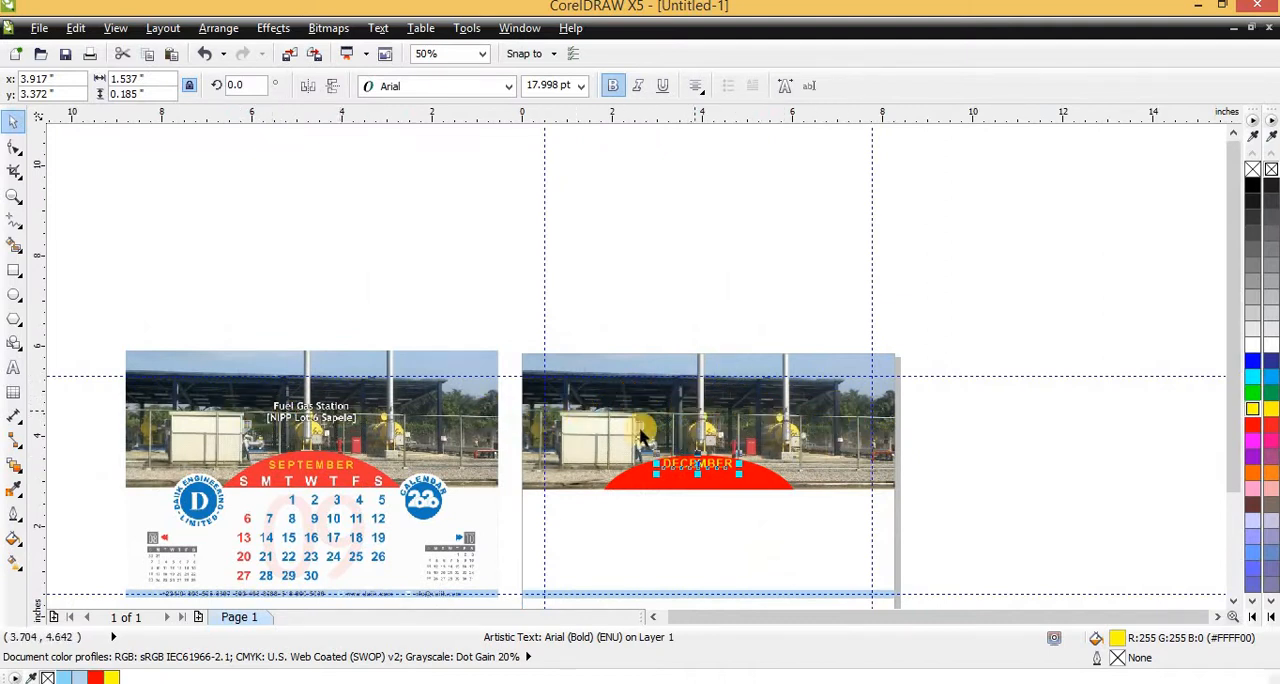
{"action": "scroll", "coordinate": [325, 412], "scroll_direction": "up", "scroll_amount": 2}
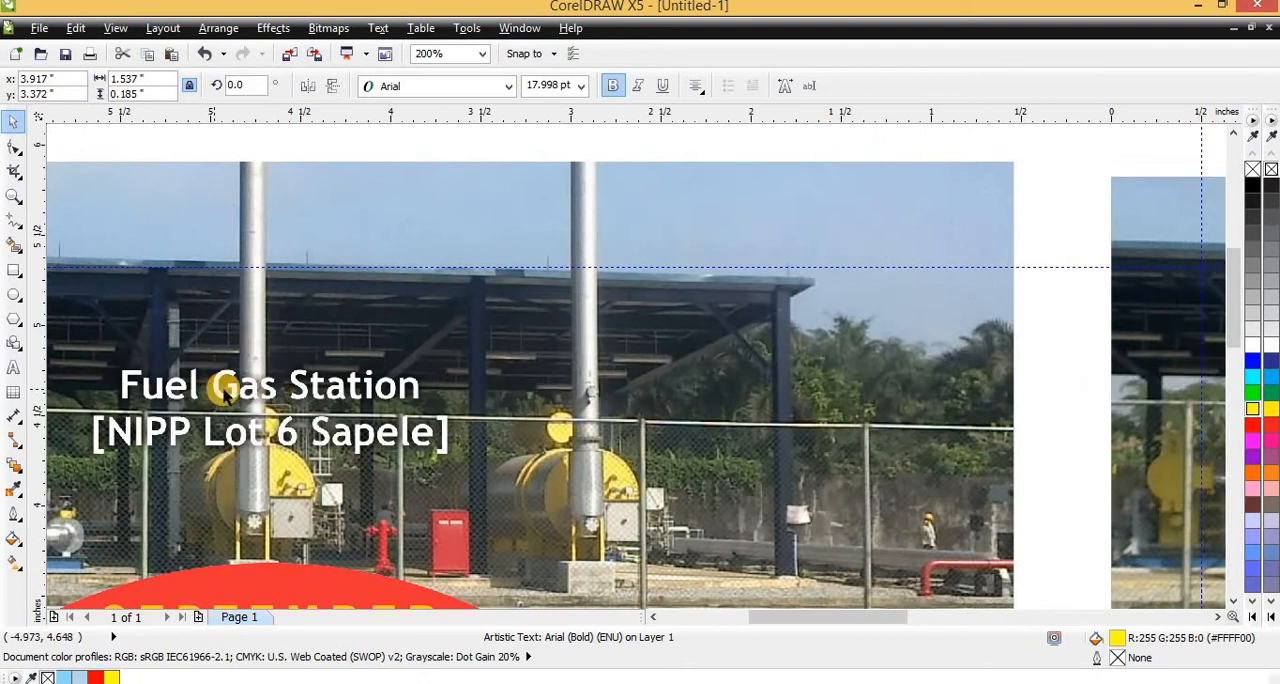
{"action": "scroll", "coordinate": [225, 395], "scroll_direction": "down", "scroll_amount": 2}
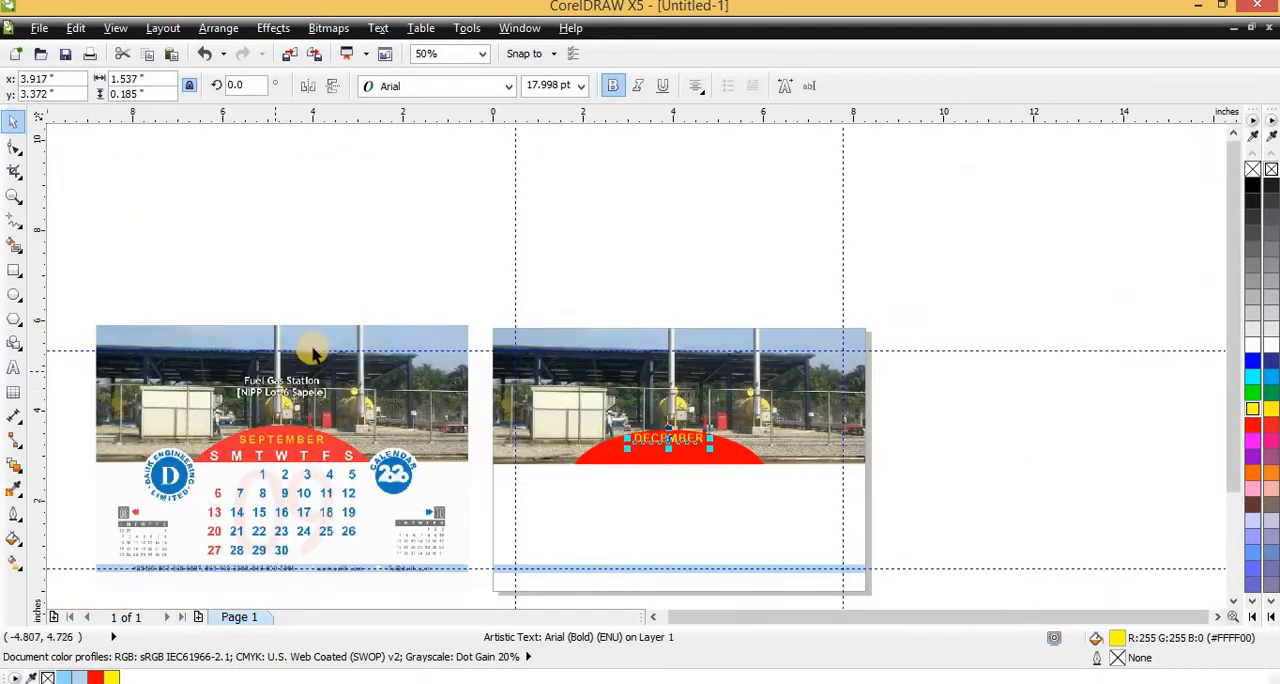
Add the artistic text "Fuel Gas Station" in 24 pt Arial on the photo above the red arch
{"action": "left_click", "coordinate": [18, 369]}
{"action": "scroll", "coordinate": [743, 371], "scroll_direction": "up", "scroll_amount": 2}
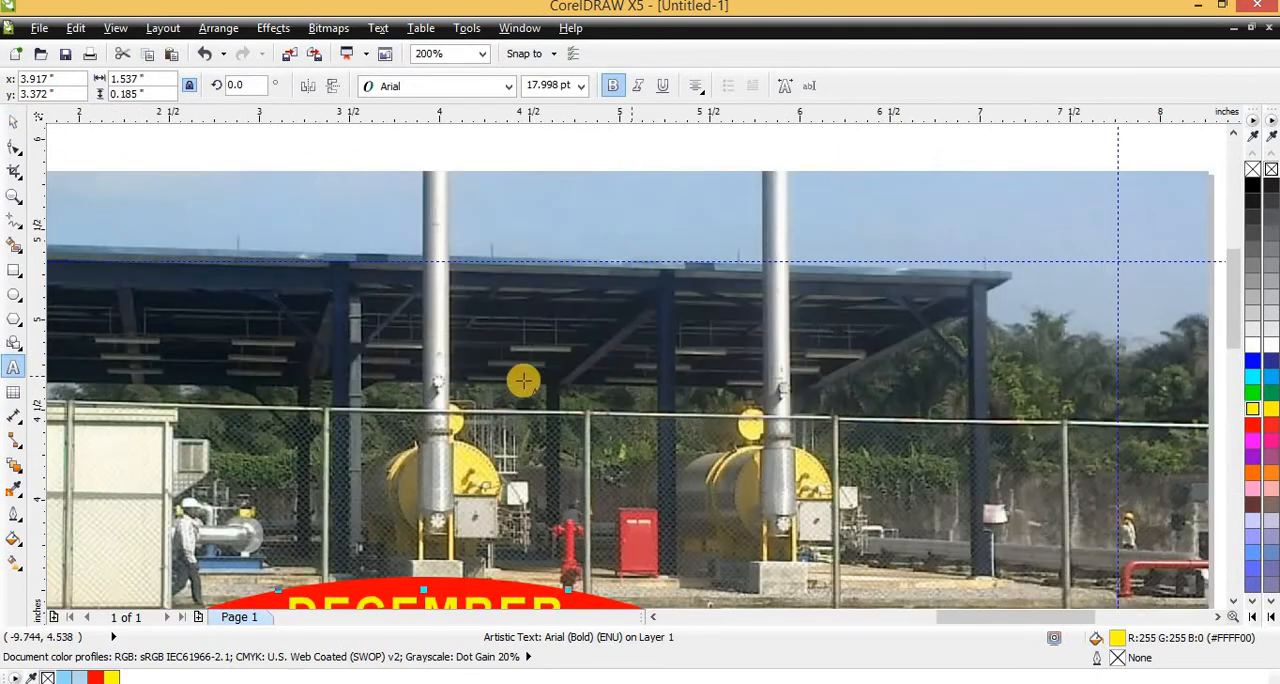
{"action": "left_click", "coordinate": [457, 390]}
{"action": "type", "text": "f"}
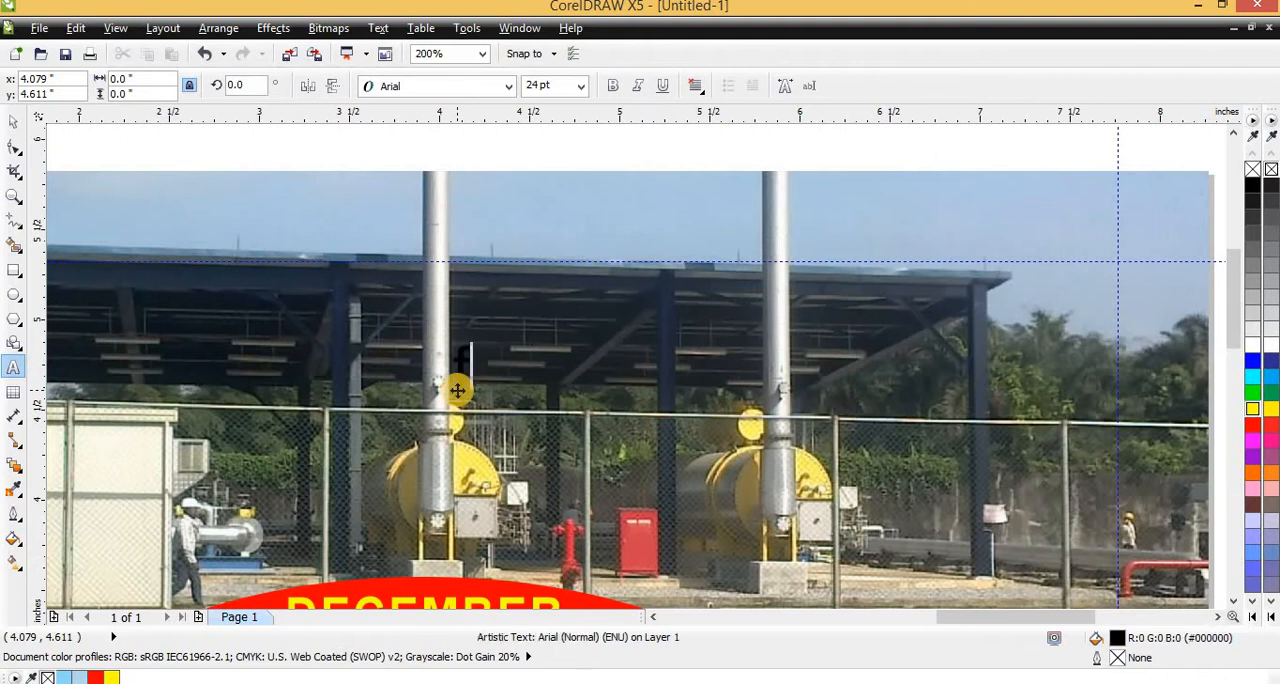
{"action": "type", "text": "UEL"}
{"action": "key", "text": "BackSpace"}
{"action": "key", "text": "BackSpace"}
{"action": "key", "text": "BackSpace"}
{"action": "type", "text": "Gue"}
{"action": "key", "text": "BackSpace"}
{"action": "key", "text": "BackSpace"}
{"action": "type", "text": "uel Gas Station"}
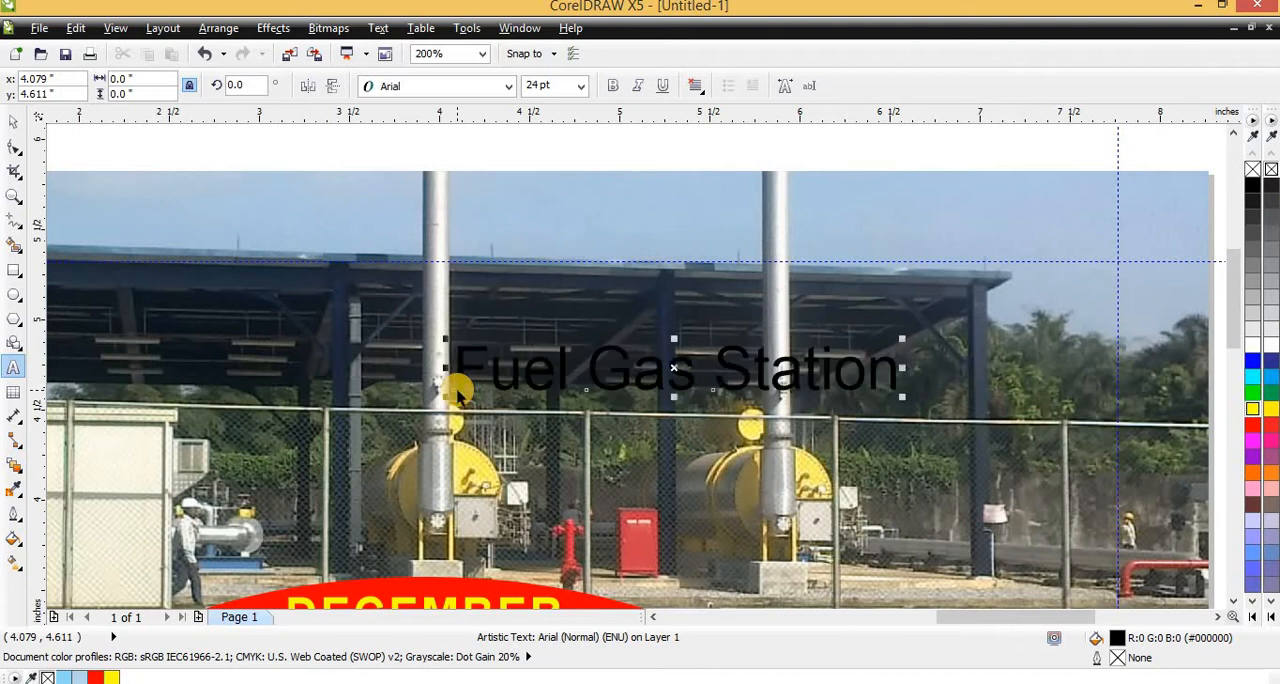
{"action": "key", "text": "ctrl+space"}
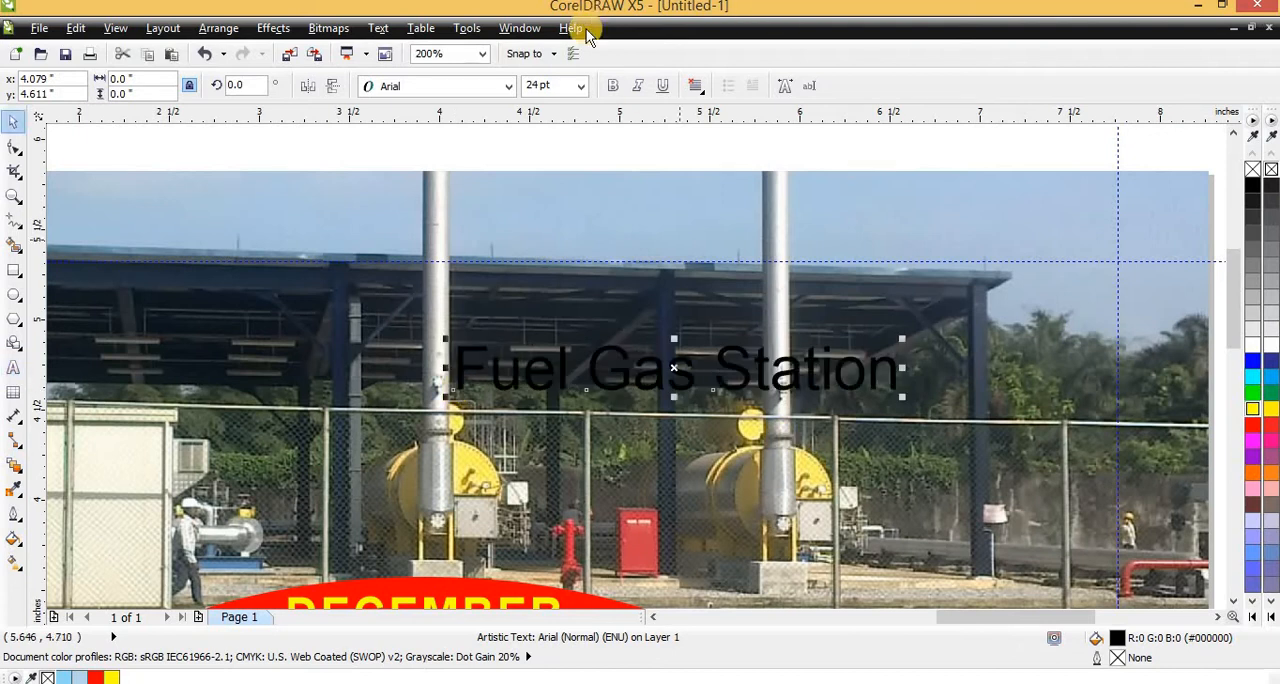
Make the Fuel Gas Station caption bold and white, and centre it horizontally on the photo
{"action": "left_click", "coordinate": [613, 86]}
{"action": "left_click", "coordinate": [1252, 345]}
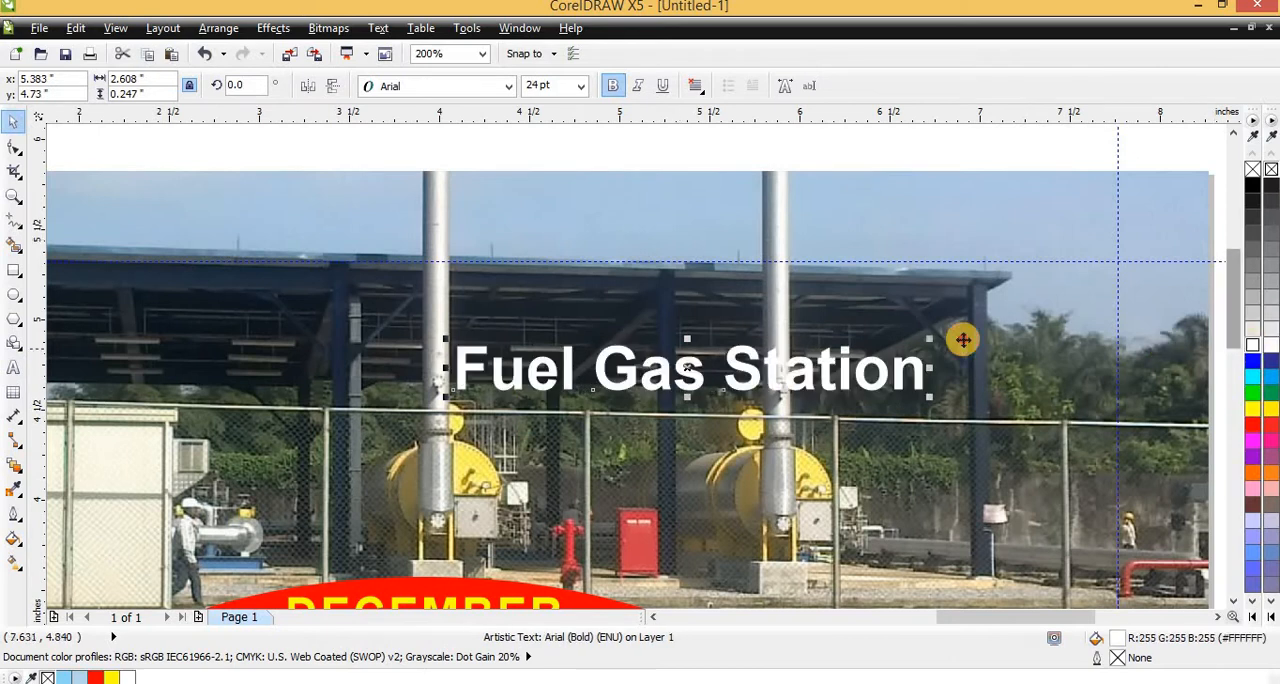
{"action": "left_click", "coordinate": [888, 356], "text": "shift"}
{"action": "key", "text": "c"}
{"action": "scroll", "coordinate": [876, 360], "scroll_direction": "down", "scroll_amount": 3}
{"action": "key", "text": "Escape"}
Scale the Fuel Gas Station caption about its centre down to about 16.8 pt
{"action": "scroll", "coordinate": [783, 363], "scroll_direction": "up", "scroll_amount": 2}
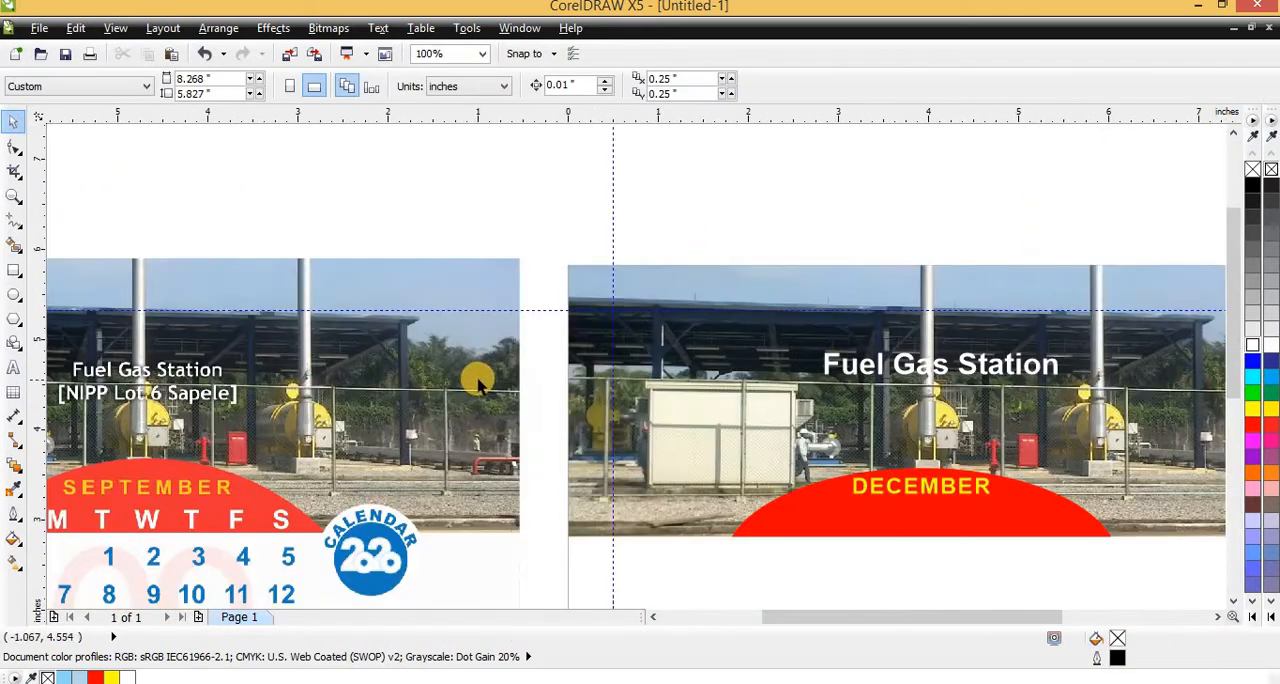
{"action": "left_click", "coordinate": [1043, 365]}
{"action": "left_click_drag", "start_coordinate": [1051, 346], "coordinate": [1025, 348]}
Add a second line reading "[NIPP Lot 6 Sapele]" to the Fuel Gas Station caption
{"action": "scroll", "coordinate": [1003, 369], "scroll_direction": "up", "scroll_amount": 2}
{"action": "left_click", "coordinate": [1004, 360]}
{"action": "left_click", "coordinate": [998, 360]}
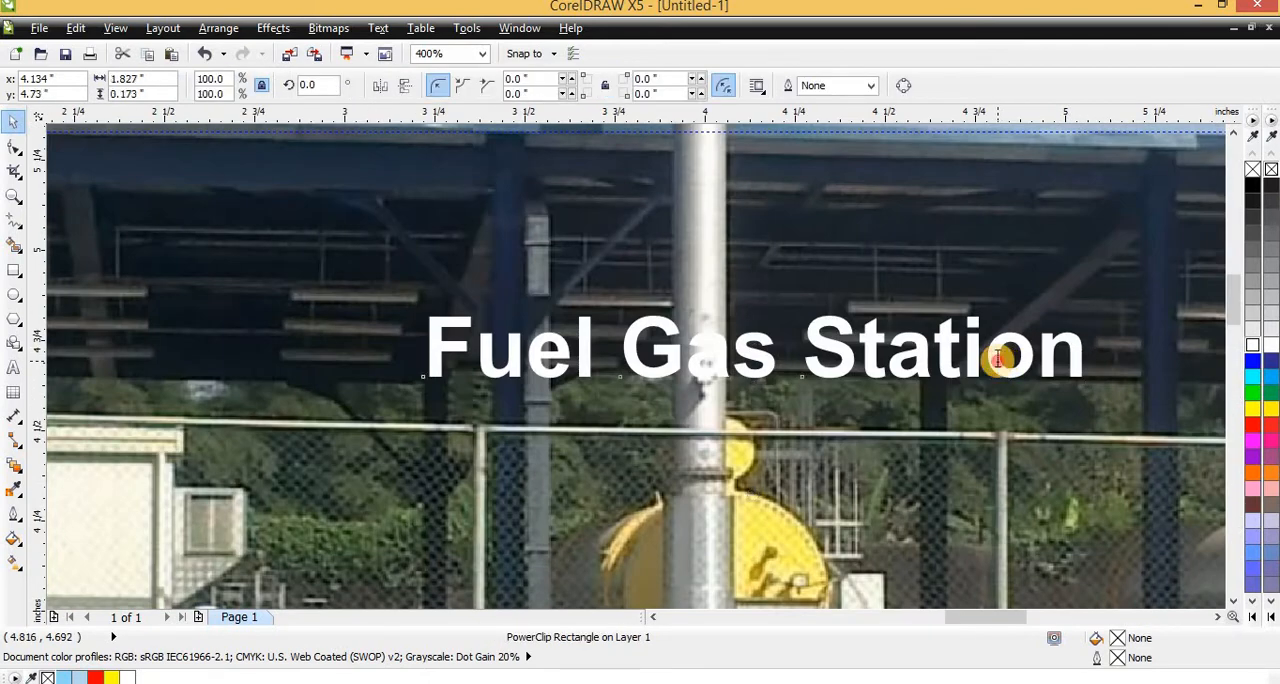
{"action": "double_click", "coordinate": [998, 360]}
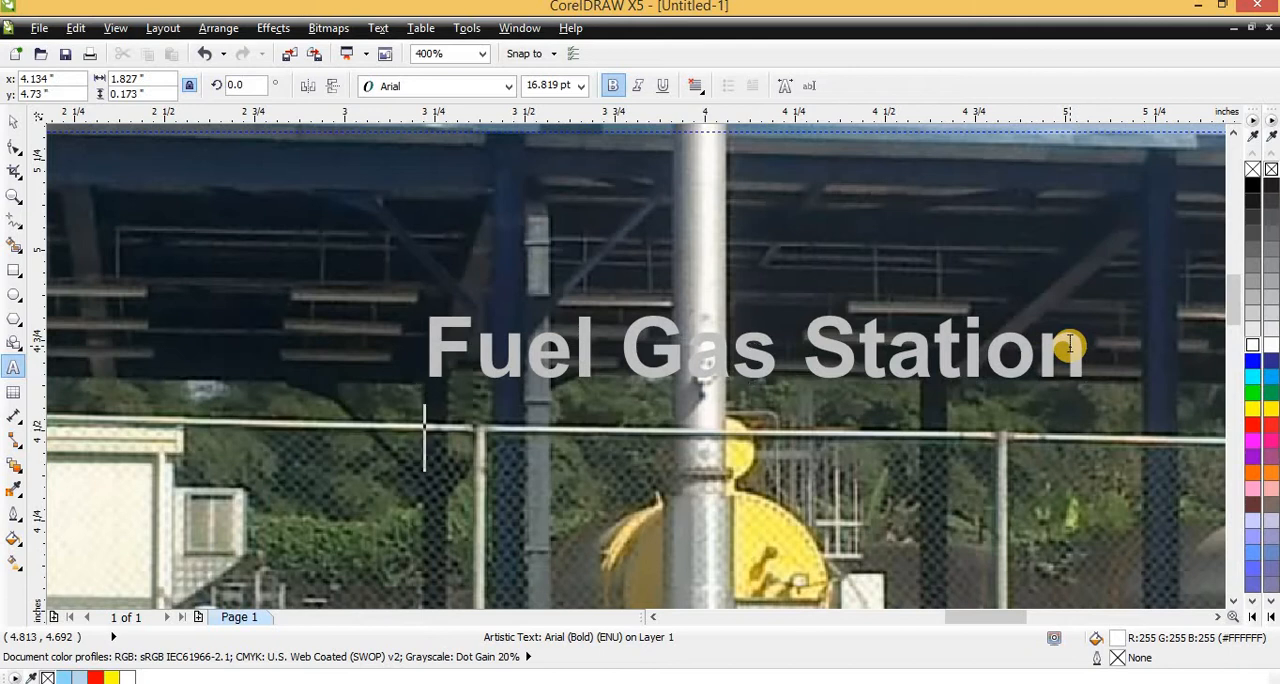
{"action": "type", "text": "9"}
{"action": "key", "text": "BackSpace"}
{"action": "type", "text": "[NIPP Lot"}
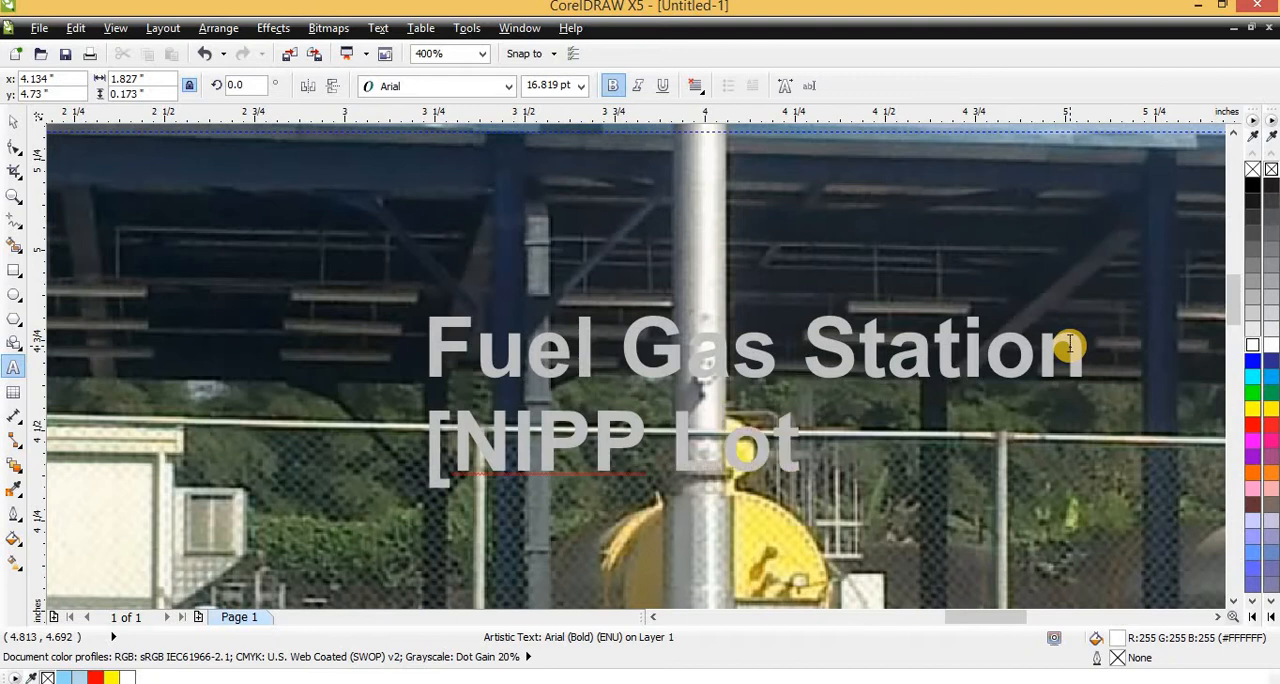
{"action": "type", "text": " 6 Sapele"}
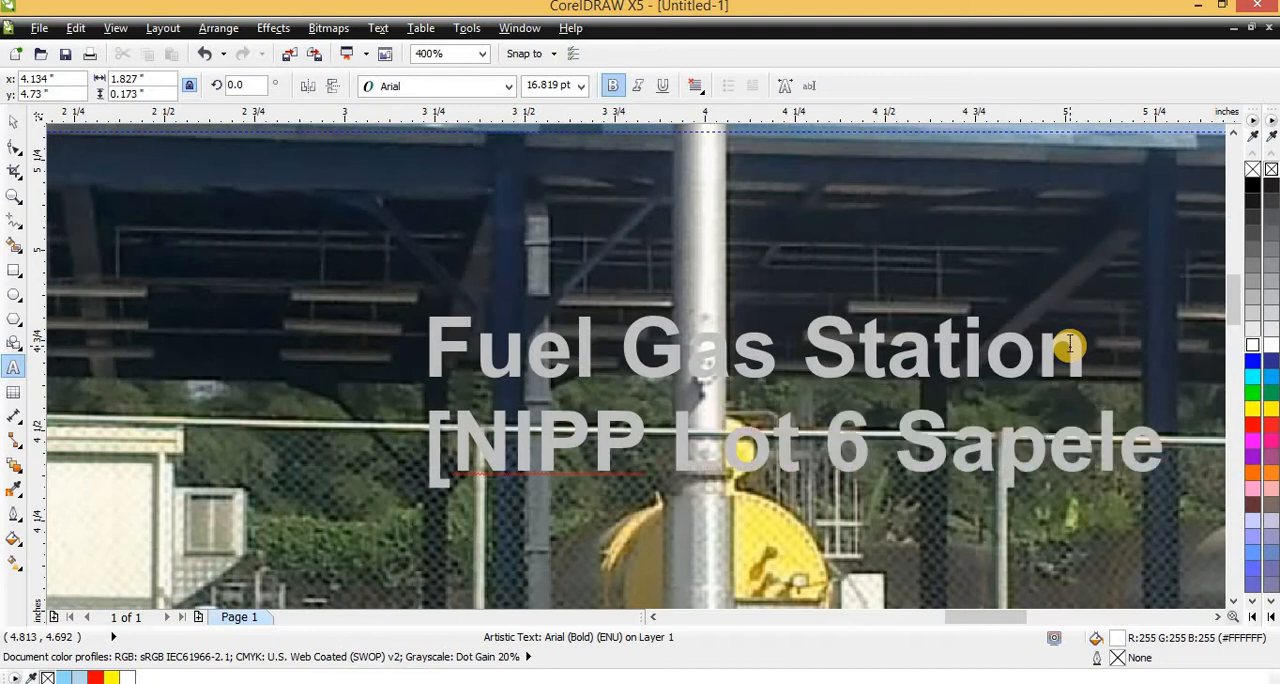
{"action": "type", "text": "]"}
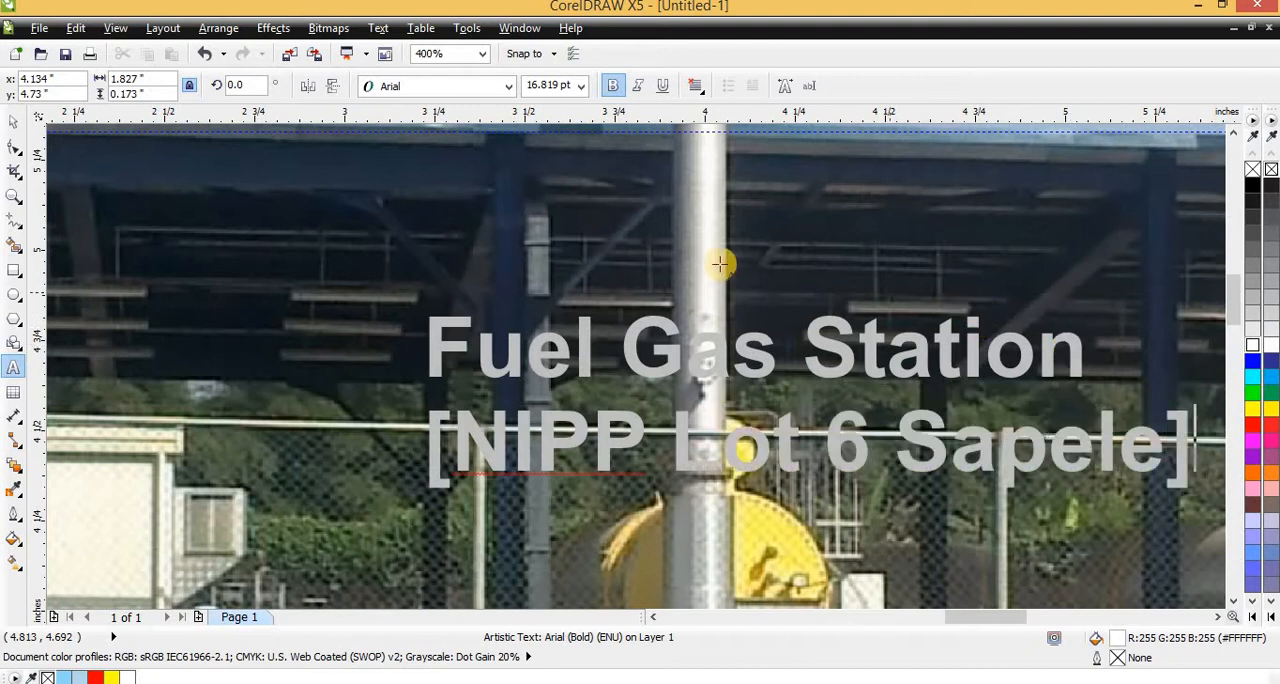
Set the two-line caption's text alignment to centre and align the caption with the photo's horizontal centre
{"action": "left_click", "coordinate": [699, 89]}
{"action": "left_click", "coordinate": [708, 151]}
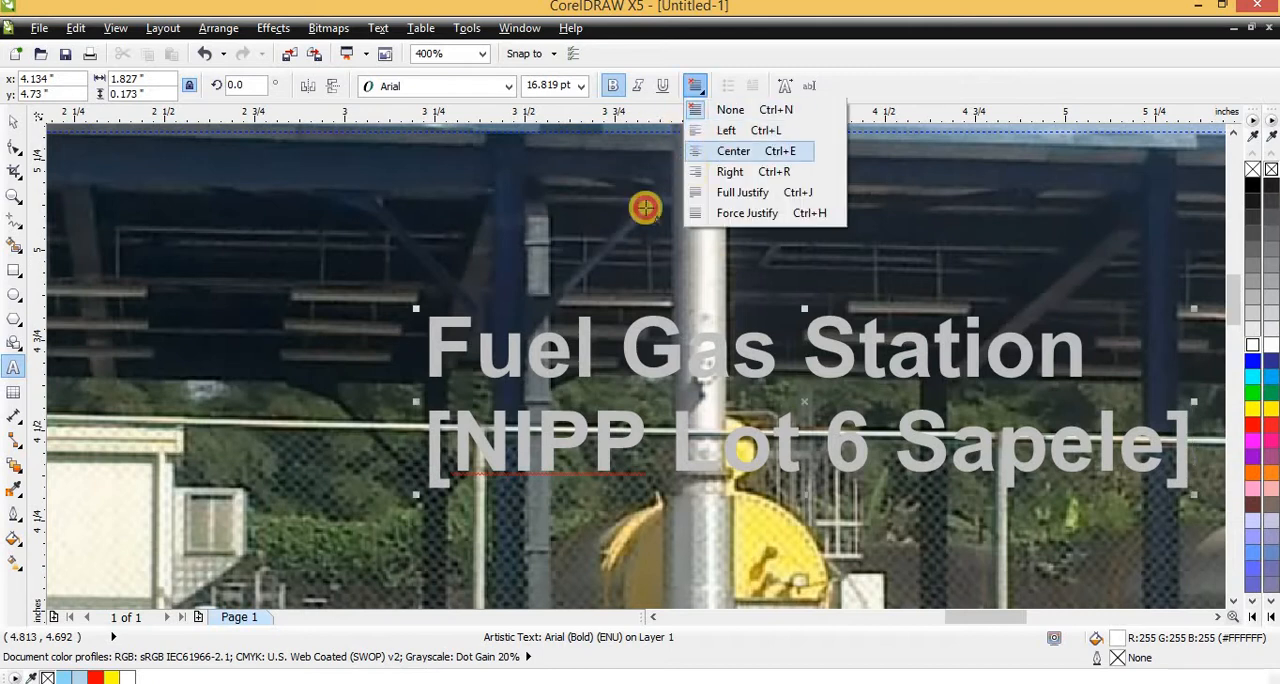
{"action": "scroll", "coordinate": [597, 270], "scroll_direction": "down", "scroll_amount": 2}
{"action": "key", "text": "ctrl+space"}
{"action": "left_click", "coordinate": [862, 281], "text": "shift"}
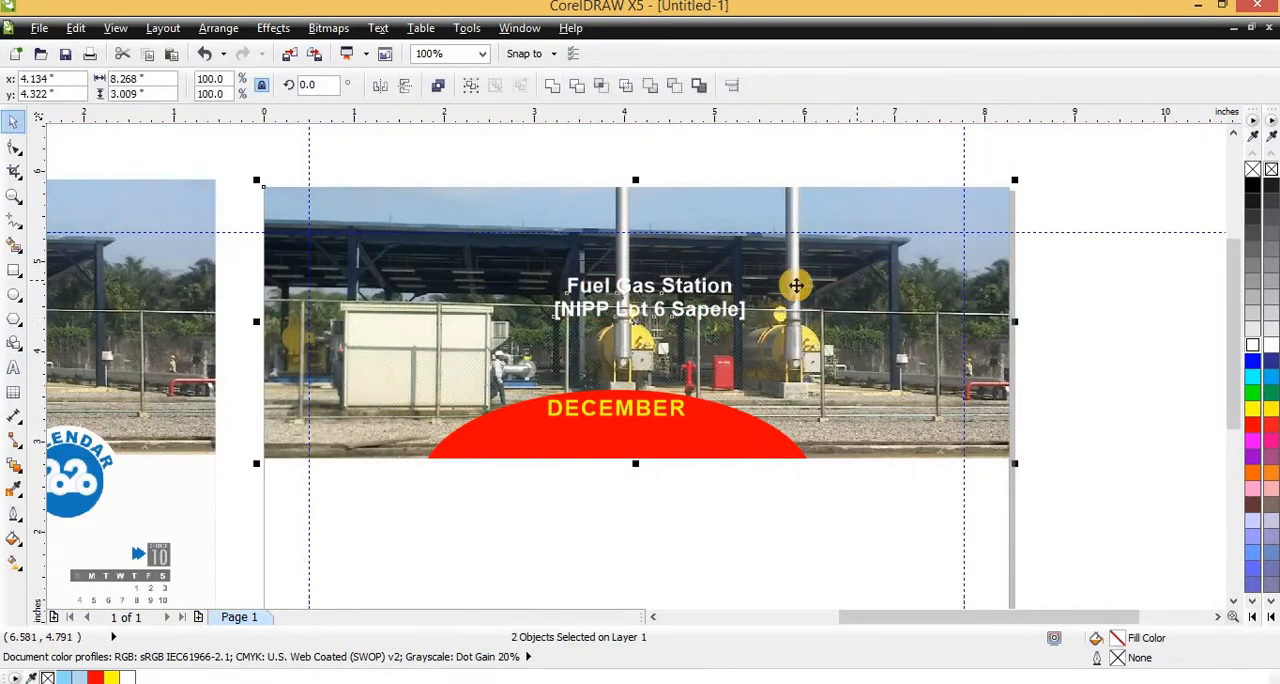
{"action": "key", "text": "c"}
Compare the December page with the September sample, examining the captions, weekday row, date grid and badges
{"action": "scroll", "coordinate": [603, 330], "scroll_direction": "down", "scroll_amount": 1}
{"action": "scroll", "coordinate": [511, 316], "scroll_direction": "up", "scroll_amount": 1}
{"action": "scroll", "coordinate": [729, 354], "scroll_direction": "down", "scroll_amount": 1}
{"action": "scroll", "coordinate": [677, 363], "scroll_direction": "up", "scroll_amount": 1}
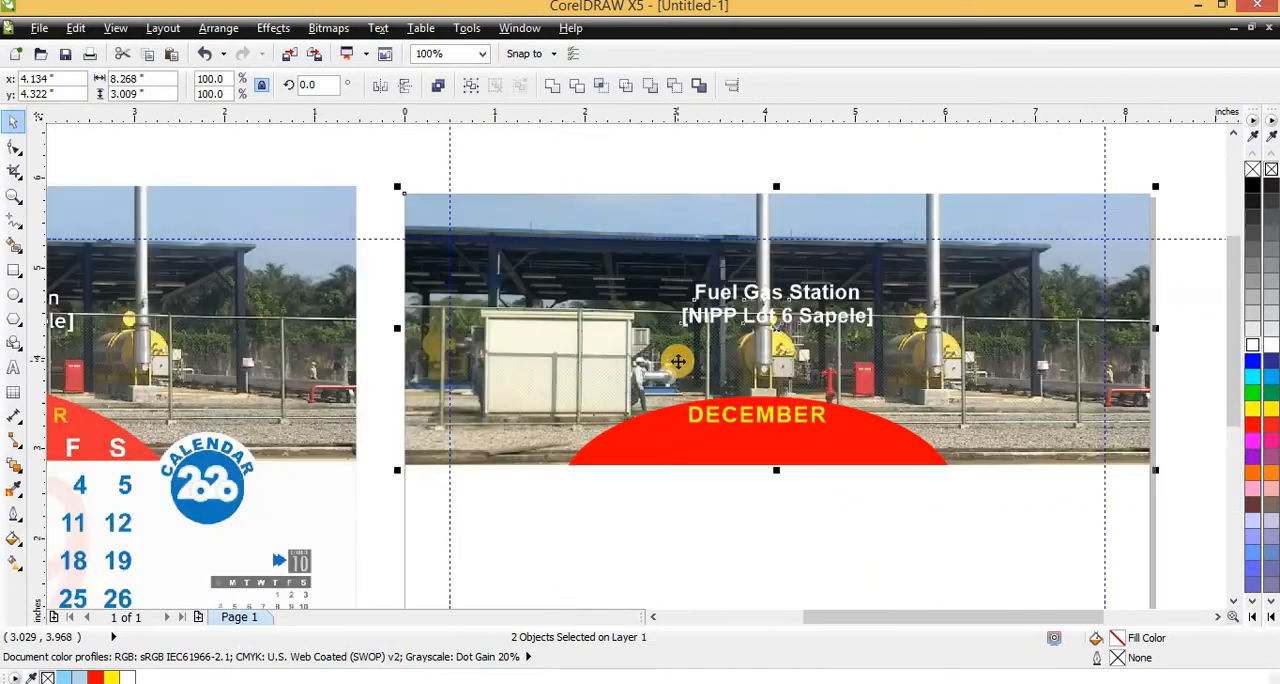
{"action": "scroll", "coordinate": [230, 350], "scroll_direction": "down", "scroll_amount": 1}
{"action": "scroll", "coordinate": [285, 346], "scroll_direction": "up", "scroll_amount": 1}
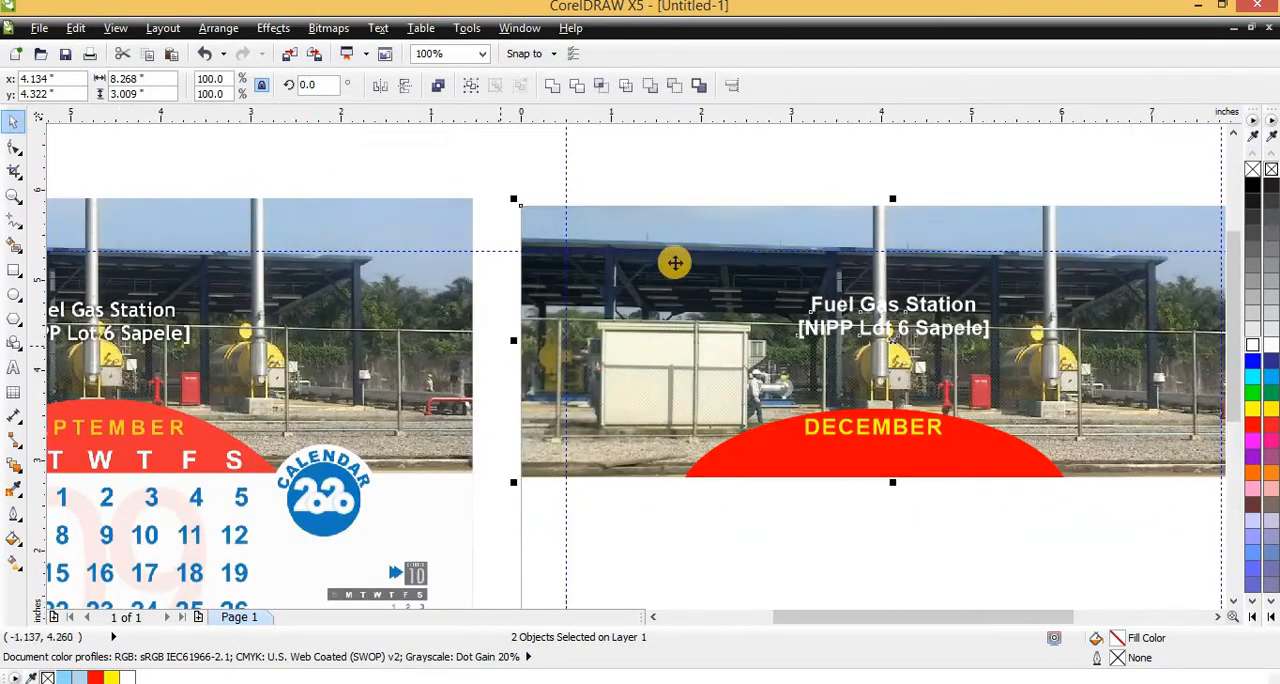
{"action": "scroll", "coordinate": [700, 240], "scroll_direction": "down", "scroll_amount": 2}
{"action": "left_click", "coordinate": [728, 214]}
{"action": "scroll", "coordinate": [700, 280], "scroll_direction": "up", "scroll_amount": 2}
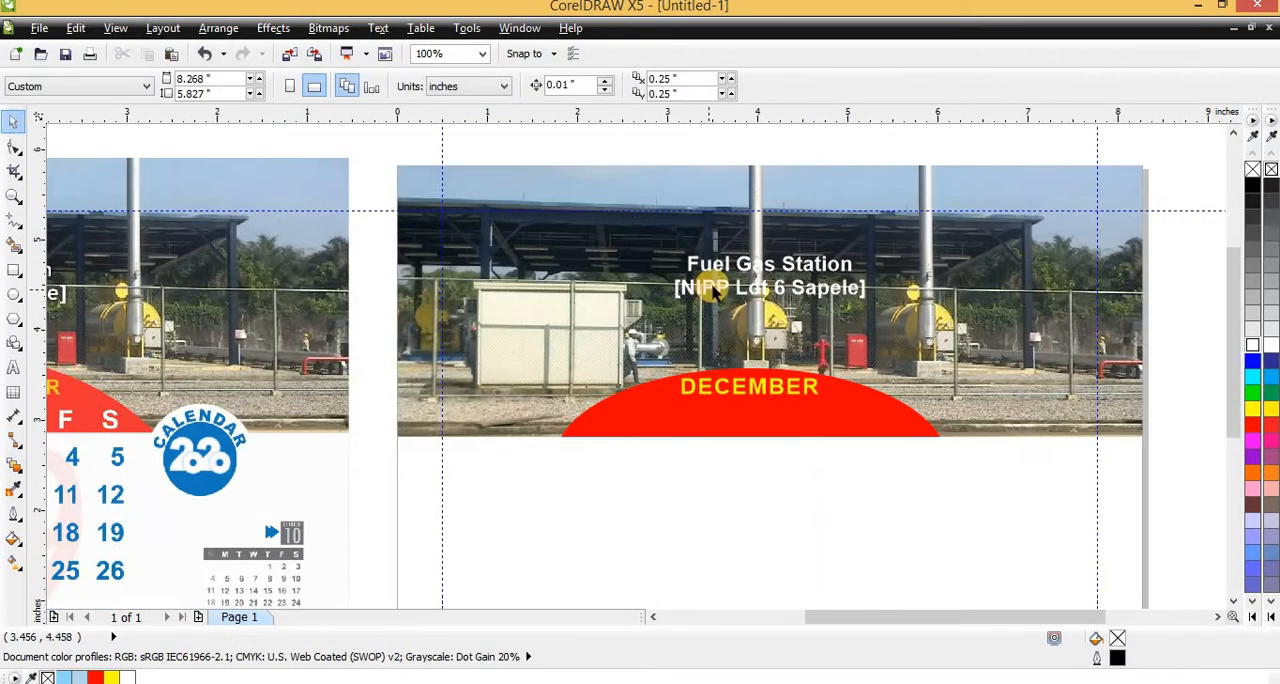
{"action": "scroll", "coordinate": [565, 348], "scroll_direction": "down", "scroll_amount": 1}
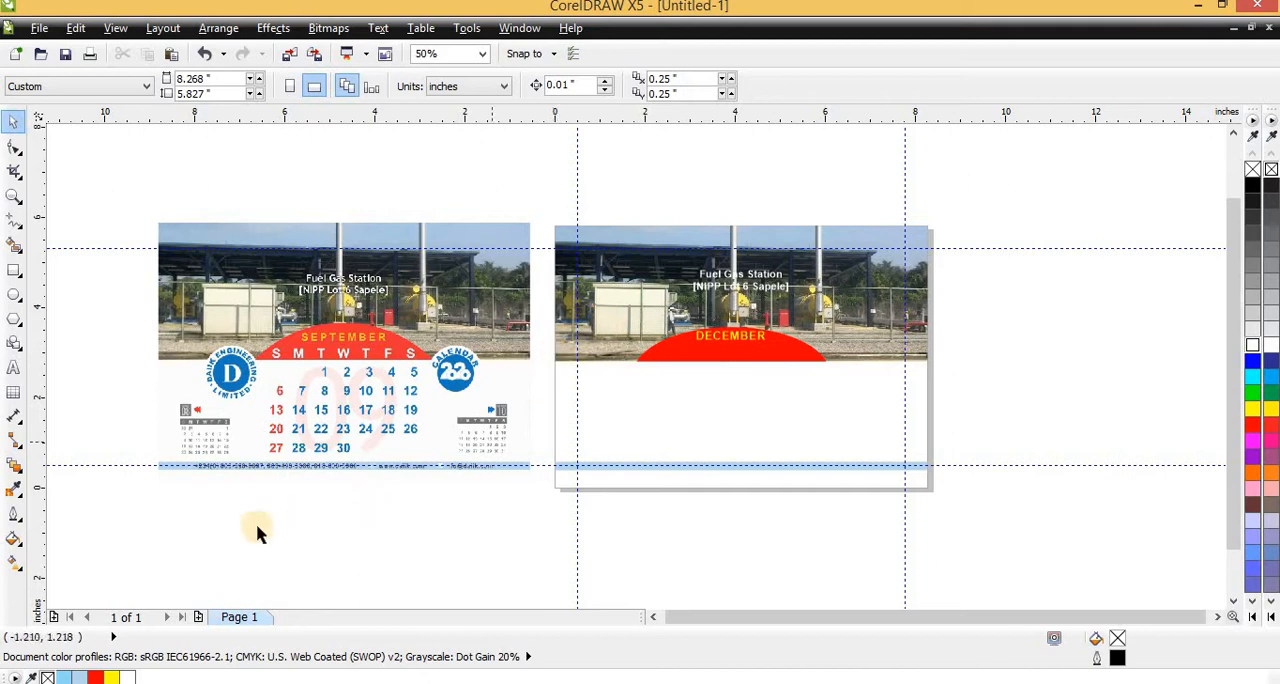
{"action": "scroll", "coordinate": [277, 482], "scroll_direction": "up", "scroll_amount": 1}
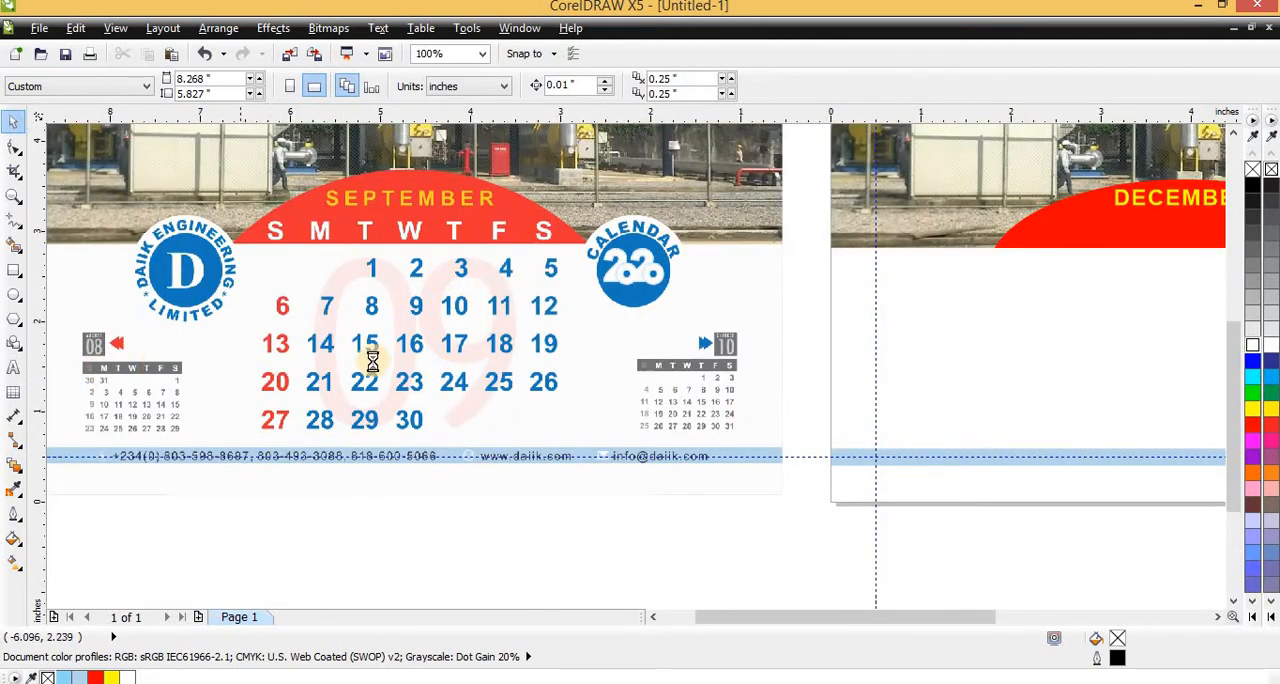
{"action": "scroll", "coordinate": [429, 266], "scroll_direction": "down", "scroll_amount": 2}
{"action": "scroll", "coordinate": [450, 224], "scroll_direction": "up", "scroll_amount": 1}
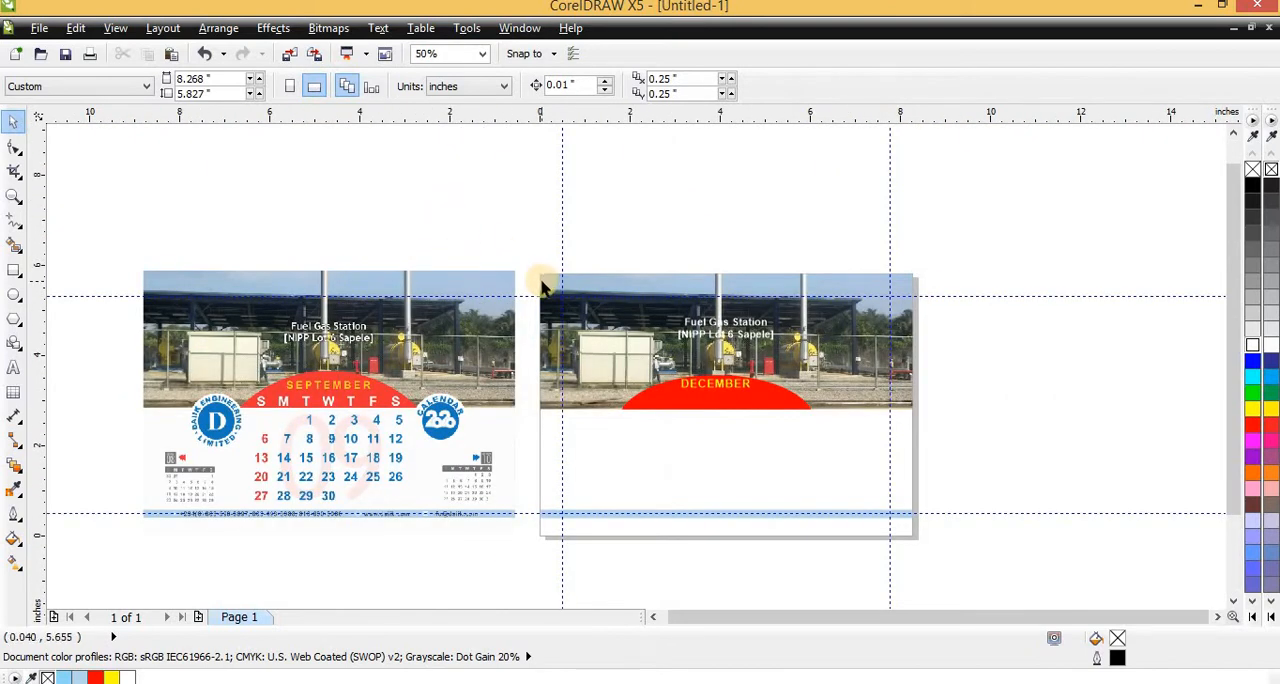
Save the drawing as "Lesson 3" in the EXPORT folder, replacing the existing file of that name
{"action": "key", "text": "ctrl+s"}
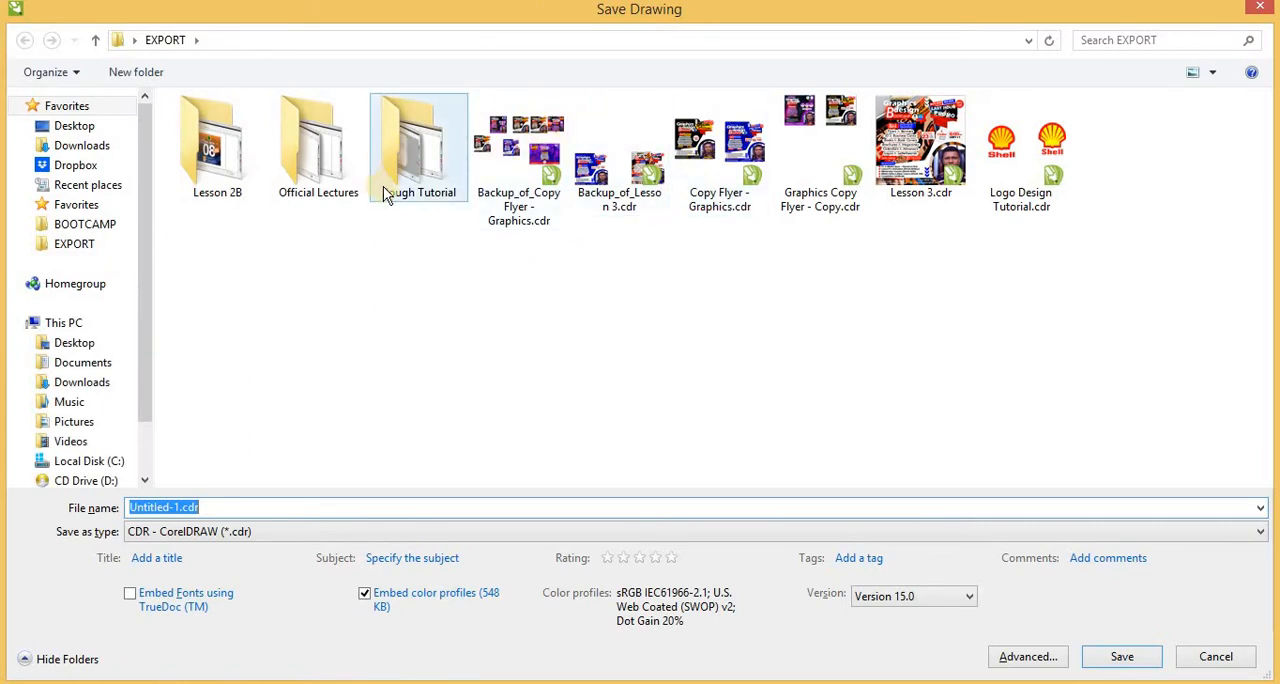
{"action": "type", "text": "L"}
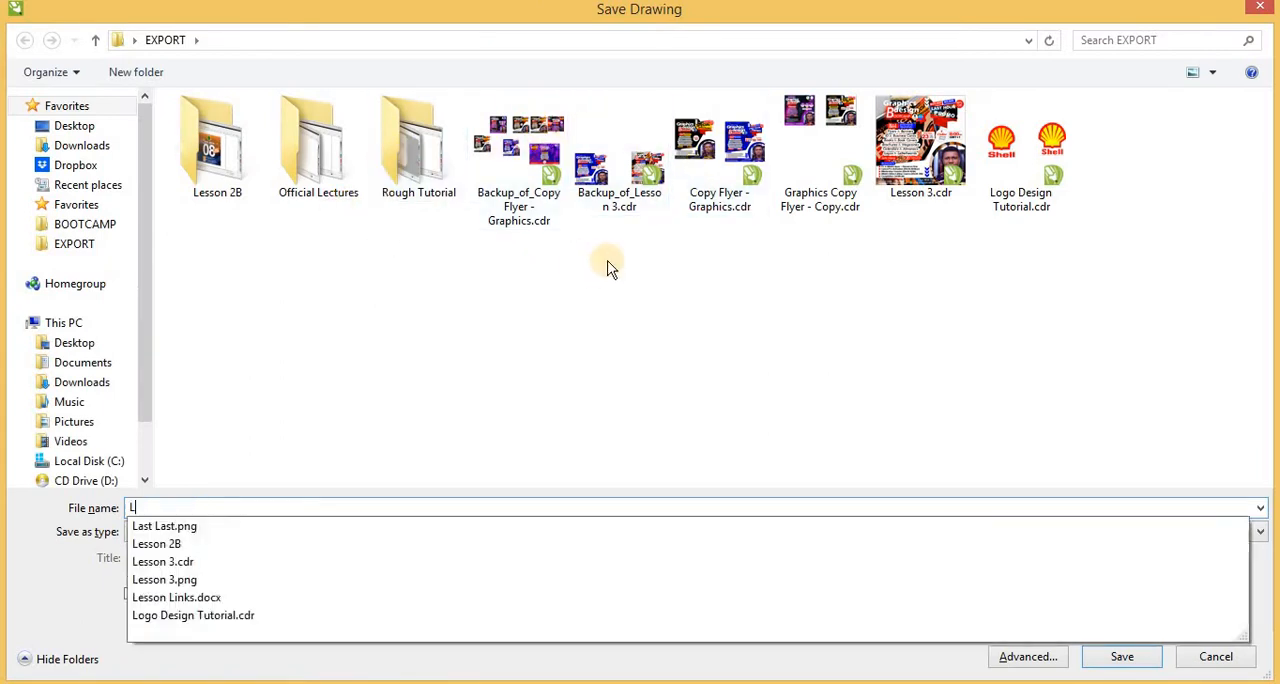
{"action": "type", "text": "ESSO"}
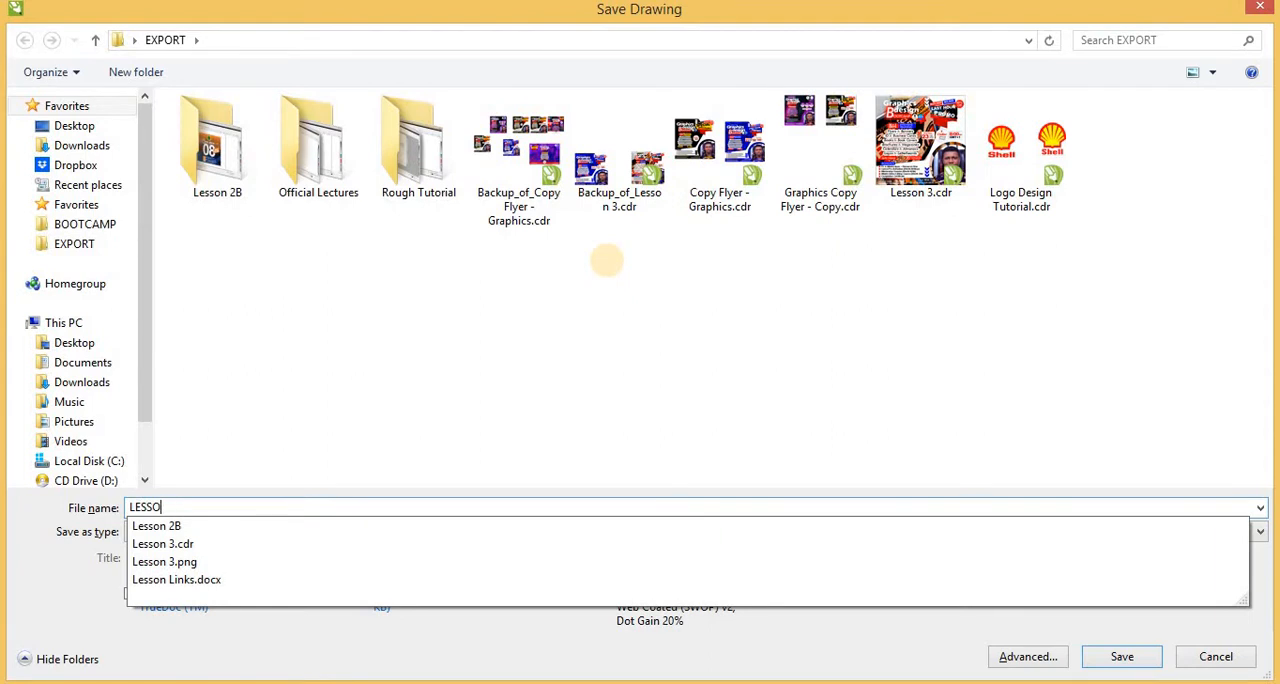
{"action": "key", "text": "BackSpace"}
{"action": "key", "text": "BackSpace"}
{"action": "key", "text": "BackSpace"}
{"action": "key", "text": "BackSpace"}
{"action": "type", "text": "esson 3"}
{"action": "key", "text": "Return"}
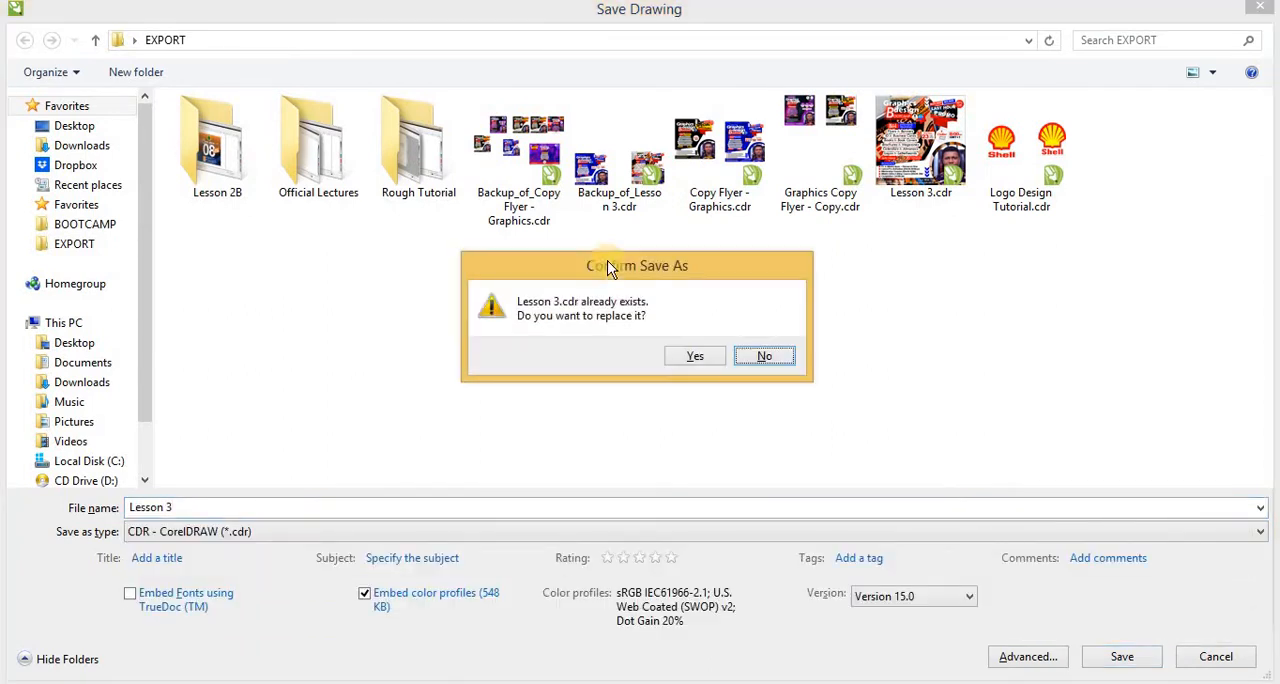
{"action": "left_click", "coordinate": [681, 364]}
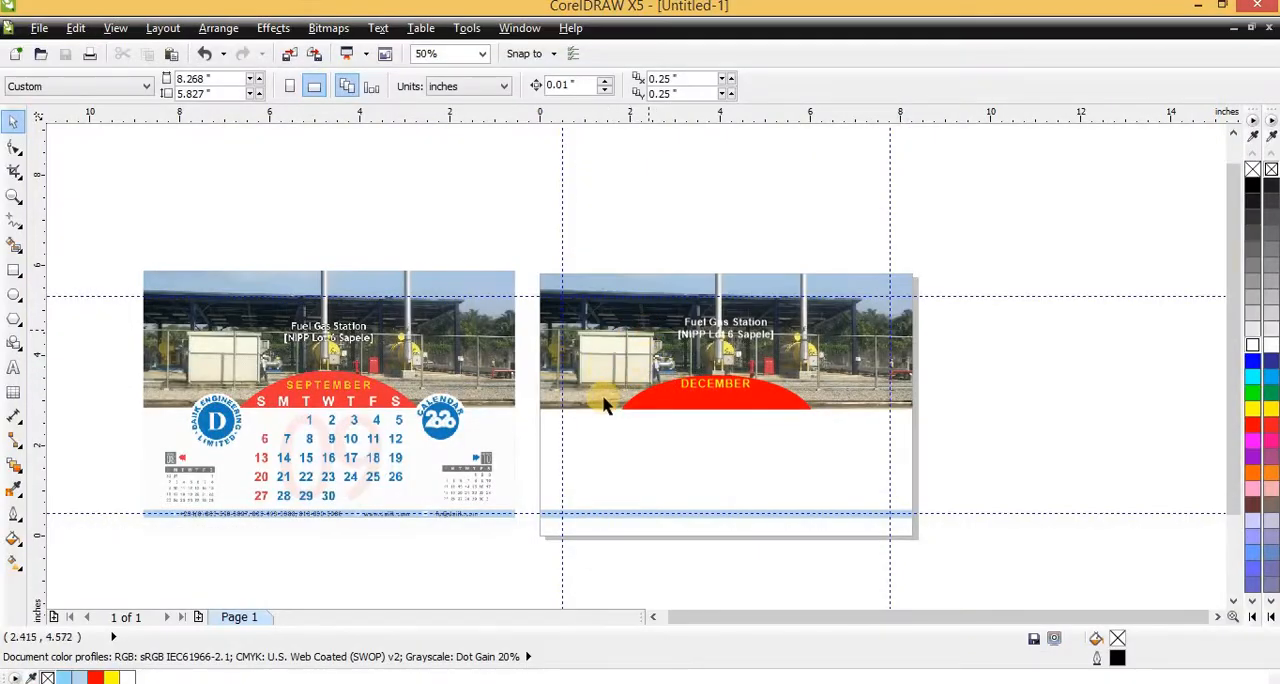
Widen the letter spacing of the DECEMBER title on the red arch to match the sample's month heading
{"action": "scroll", "coordinate": [604, 403], "scroll_direction": "up", "scroll_amount": 2}
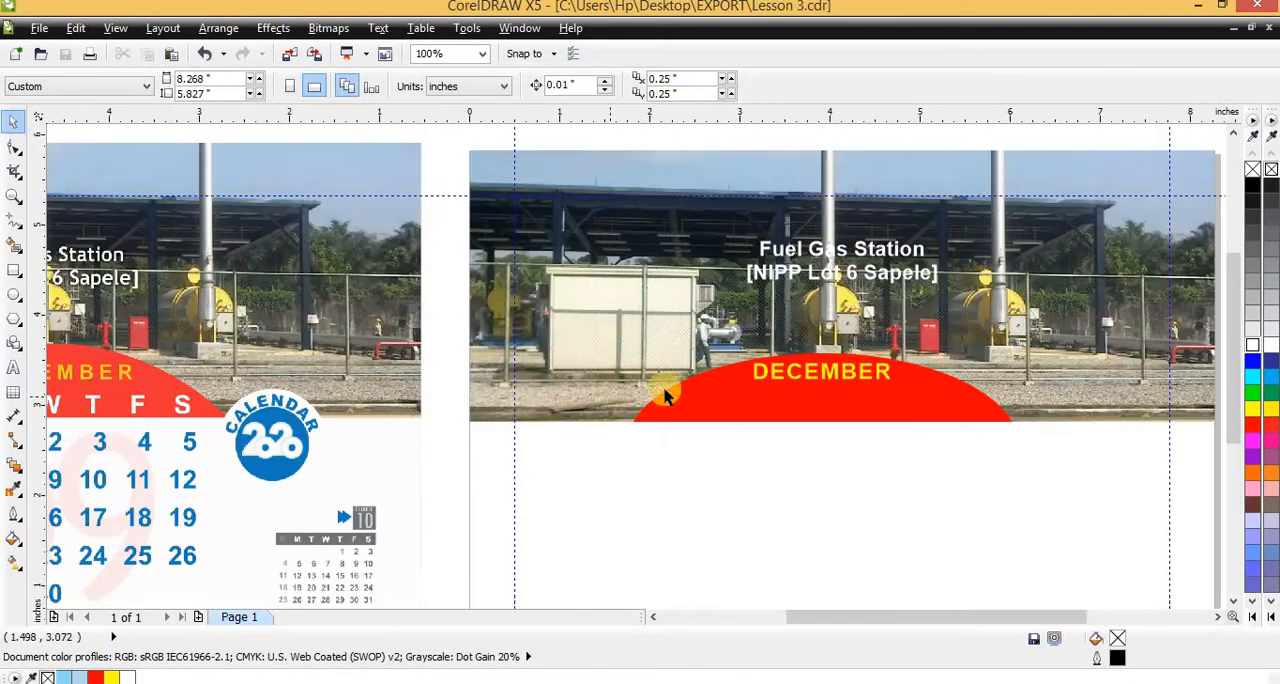
{"action": "scroll", "coordinate": [805, 386], "scroll_direction": "up", "scroll_amount": 1}
{"action": "scroll", "coordinate": [751, 382], "scroll_direction": "down", "scroll_amount": 1}
{"action": "left_click", "coordinate": [796, 378]}
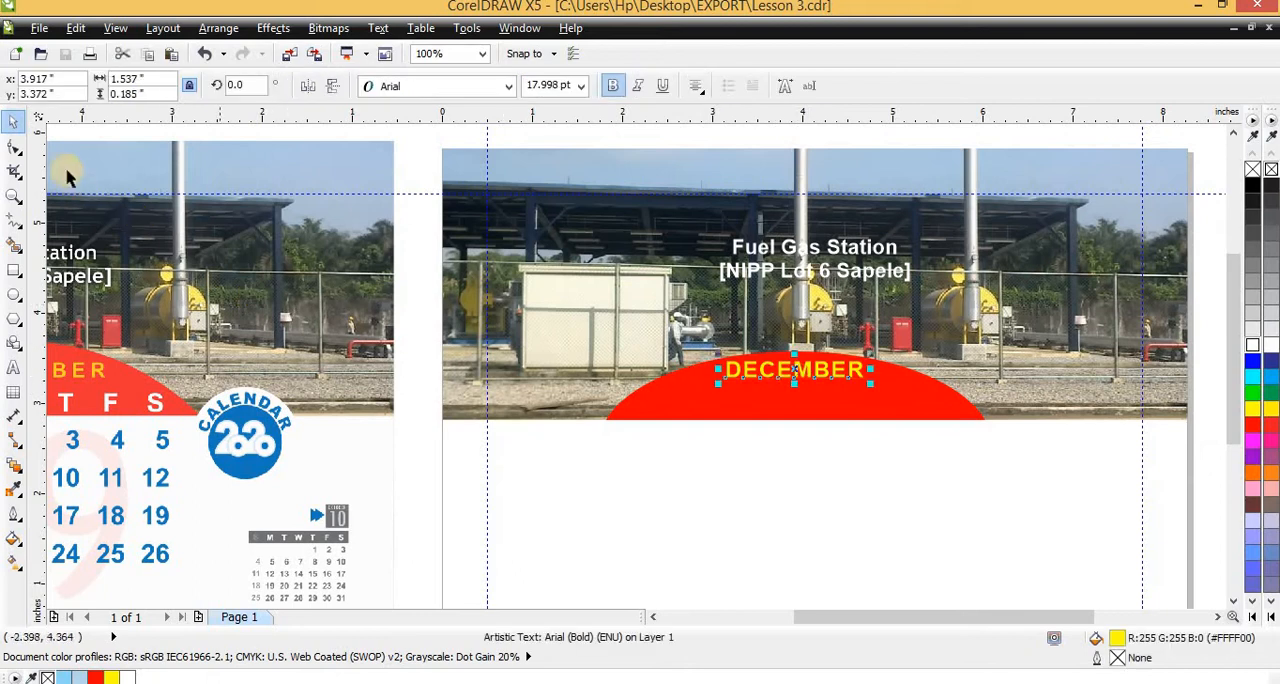
{"action": "left_click", "coordinate": [14, 147]}
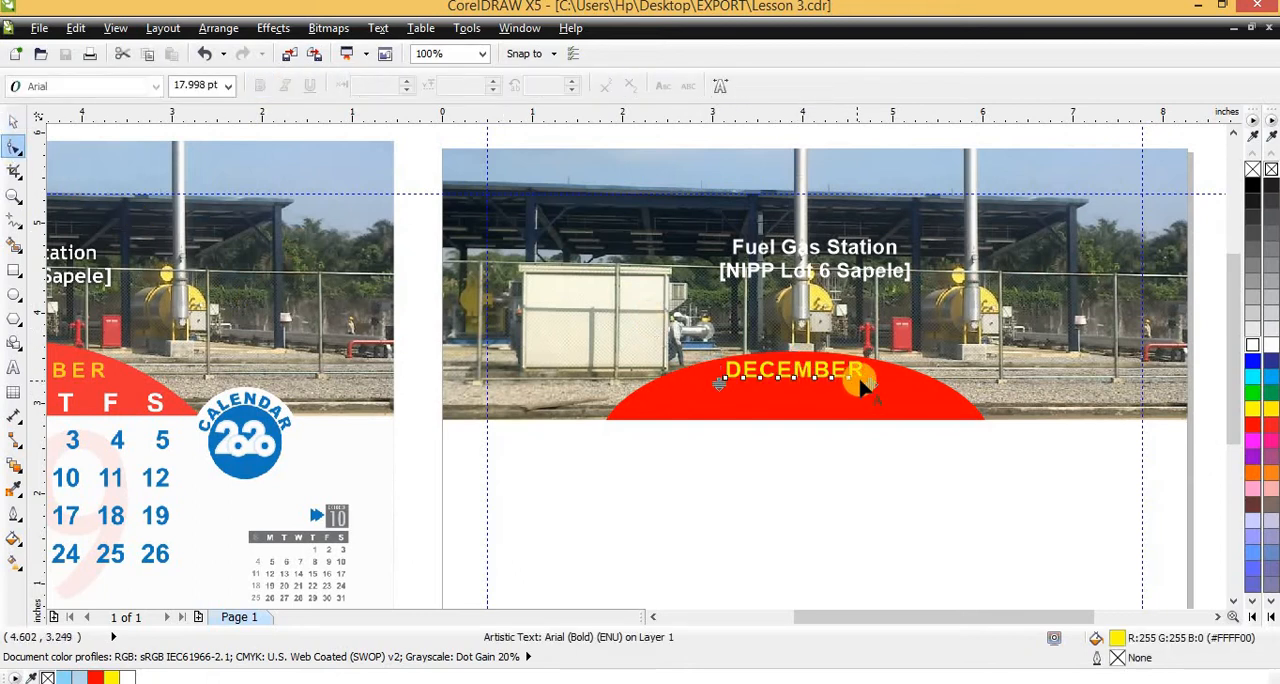
{"action": "left_click_drag", "start_coordinate": [867, 380], "coordinate": [880, 384]}
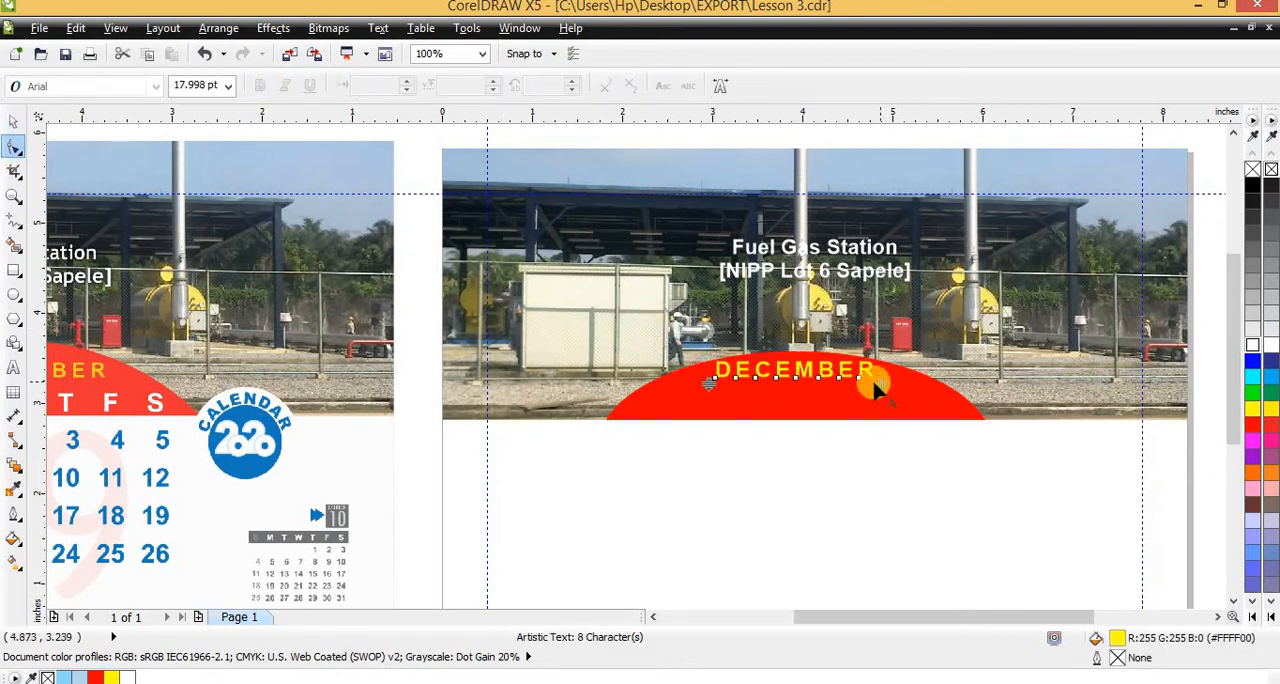
{"action": "key", "text": "space"}
{"action": "left_click", "coordinate": [740, 493]}
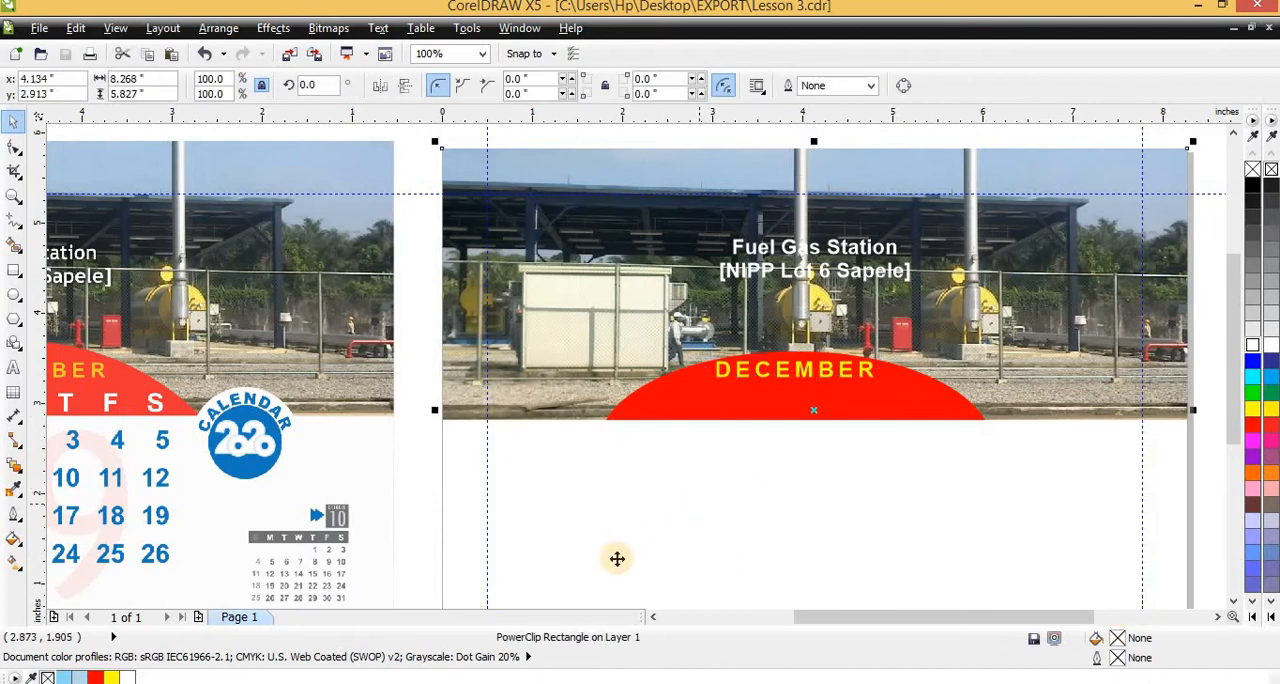
{"action": "scroll", "coordinate": [614, 557], "scroll_direction": "down", "scroll_amount": 2}
{"action": "scroll", "coordinate": [593, 597], "scroll_direction": "up", "scroll_amount": 2}
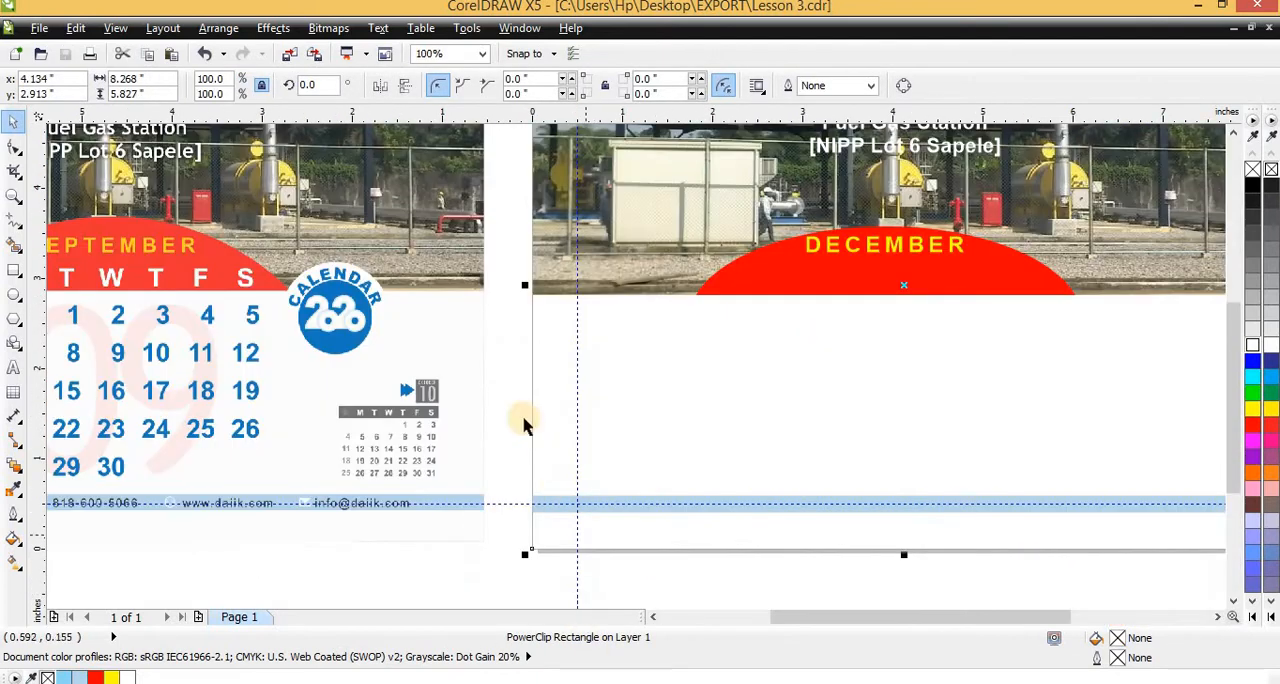
{"action": "scroll", "coordinate": [200, 325], "scroll_direction": "down", "scroll_amount": 1}
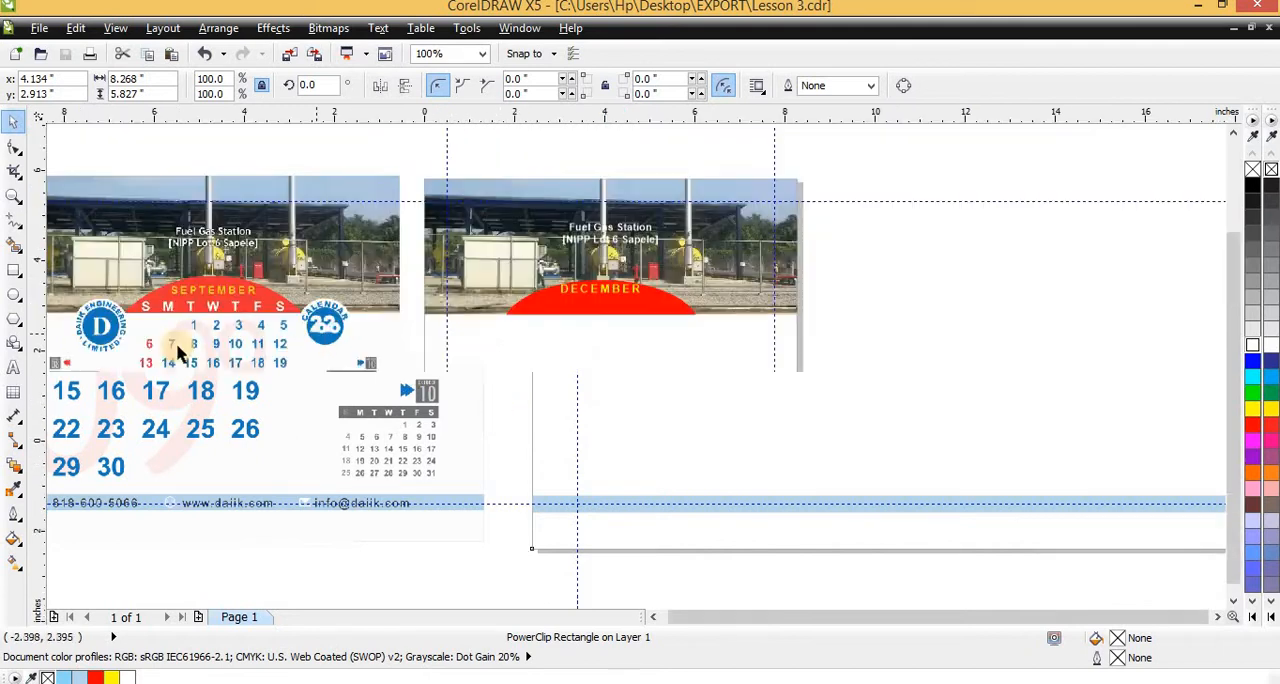
{"action": "scroll", "coordinate": [215, 318], "scroll_direction": "up", "scroll_amount": 1}
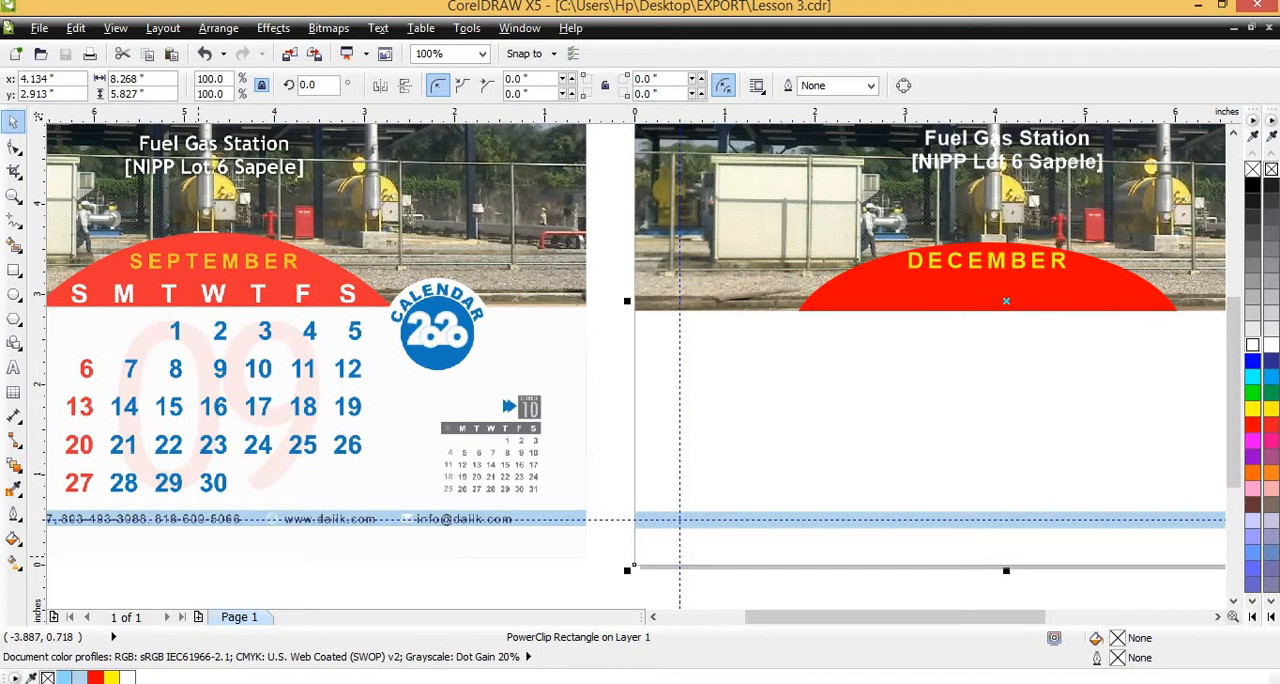
{"action": "key", "text": "F3"}
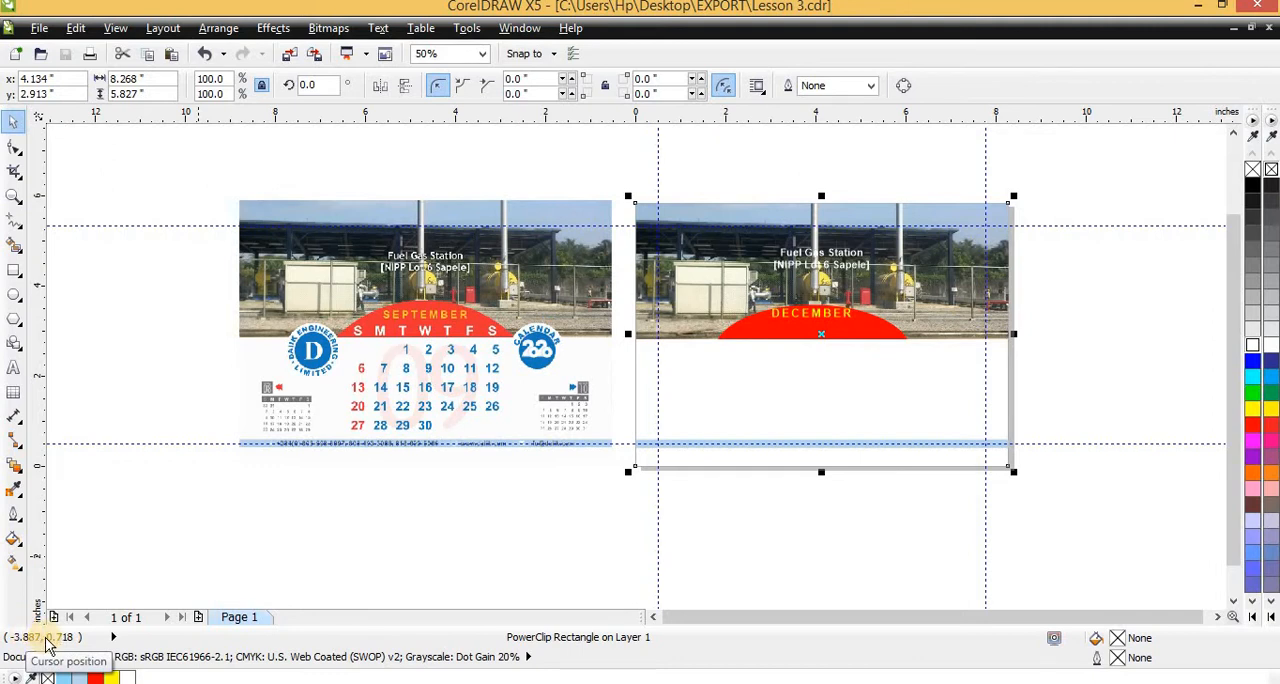
{"action": "left_click", "coordinate": [467, 30]}
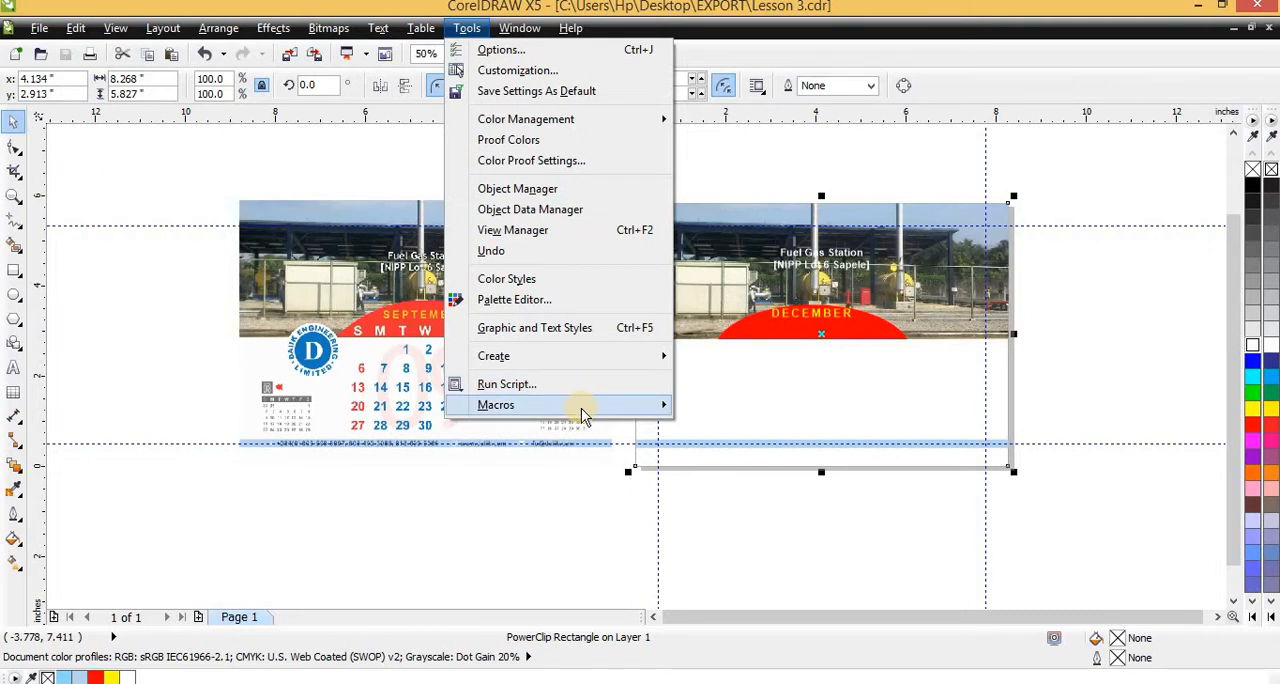
{"action": "mouse_move", "coordinate": [583, 415]}
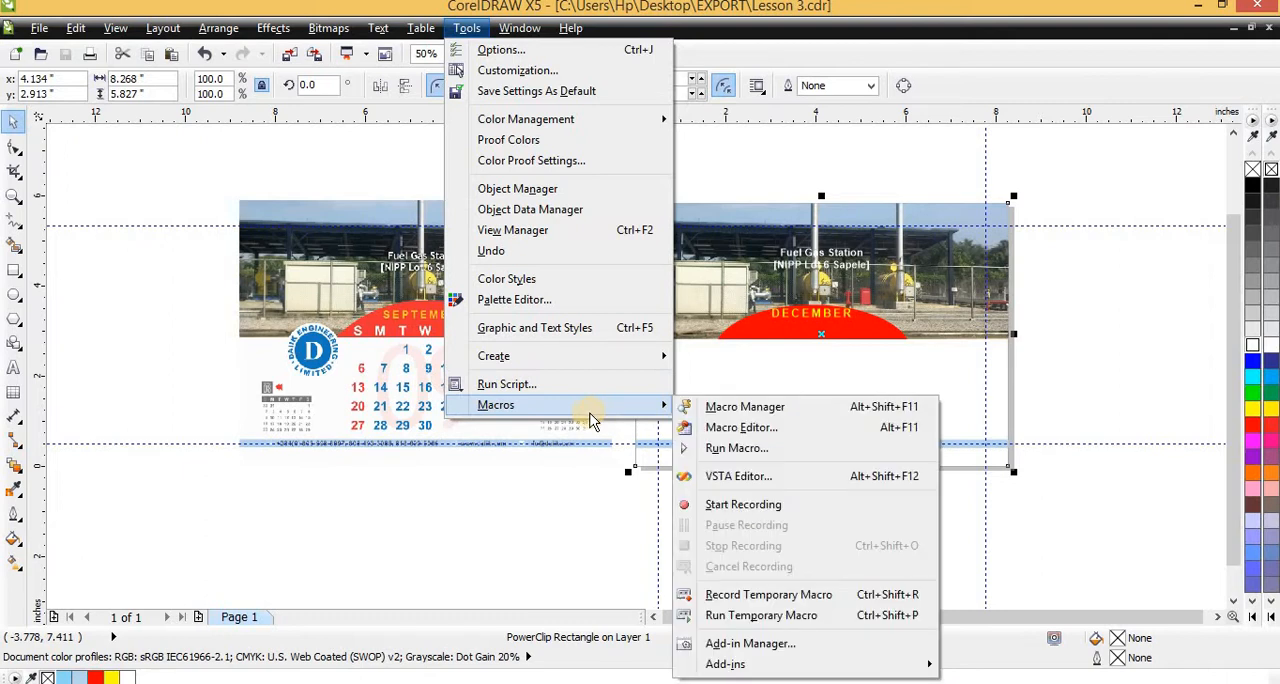
{"action": "left_click", "coordinate": [737, 452]}
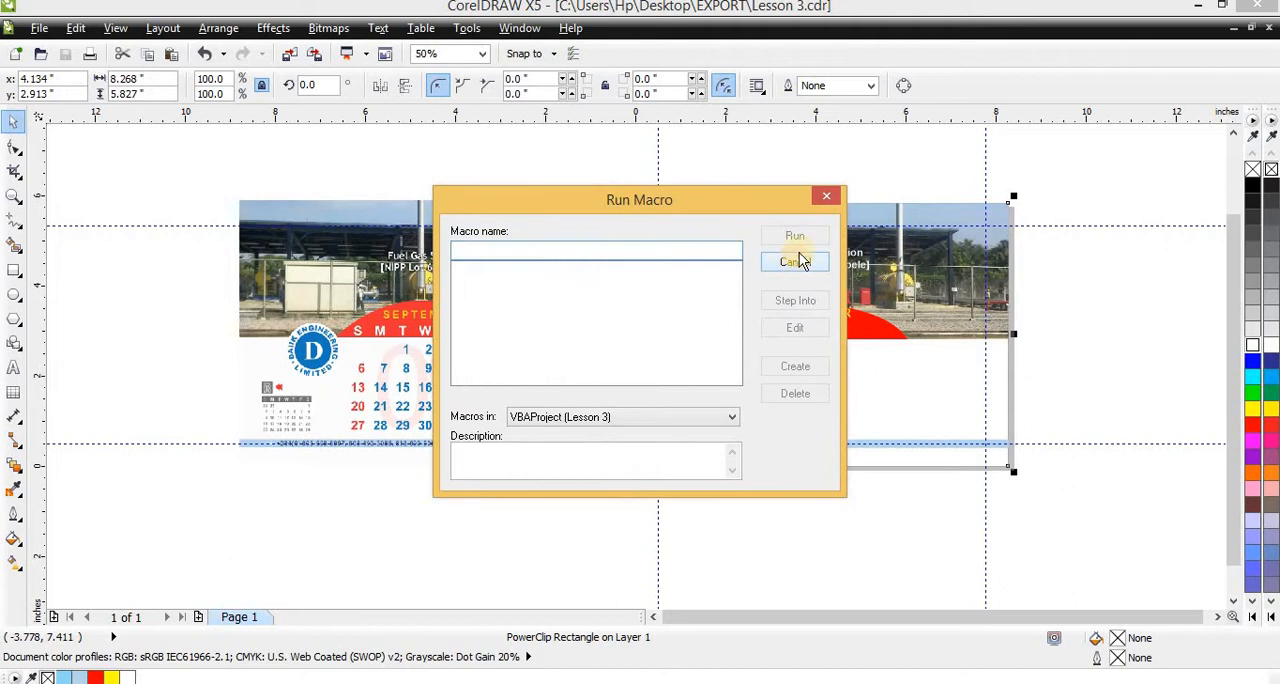
{"action": "left_click", "coordinate": [795, 262]}
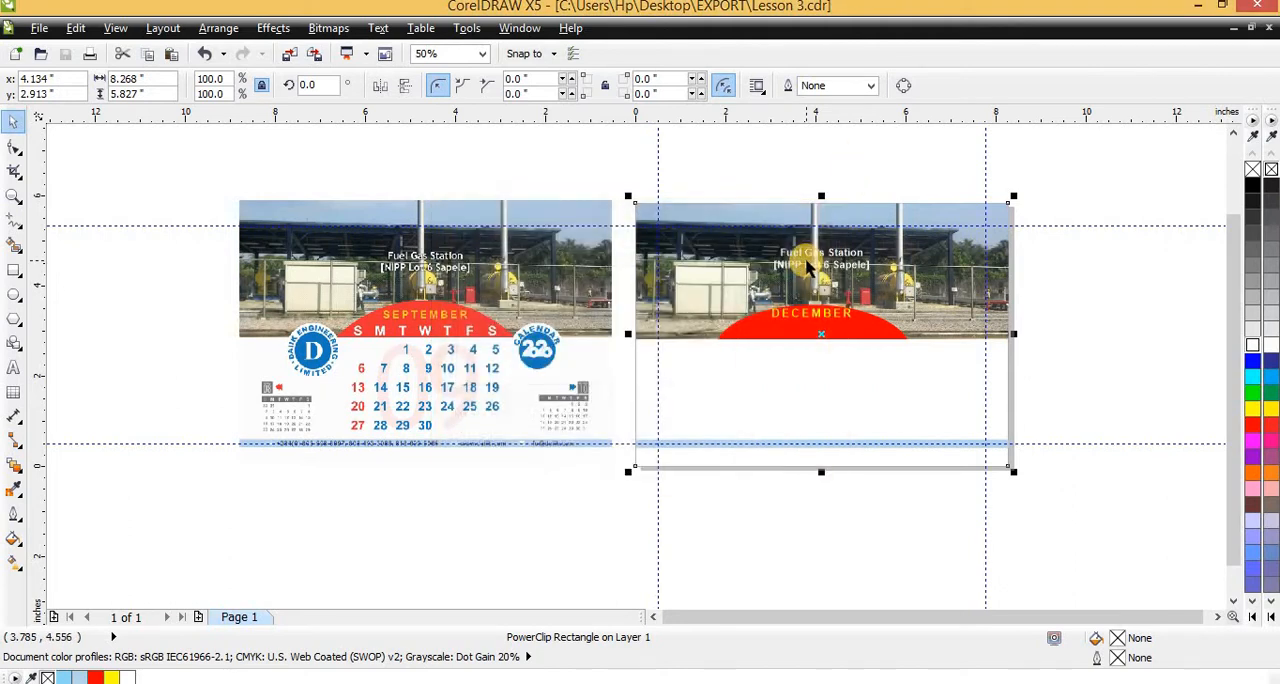
Try to run the Wizard.CreateCalendar macro from the CalendarWizard project with the page rectangle selected
{"action": "left_click", "coordinate": [474, 34]}
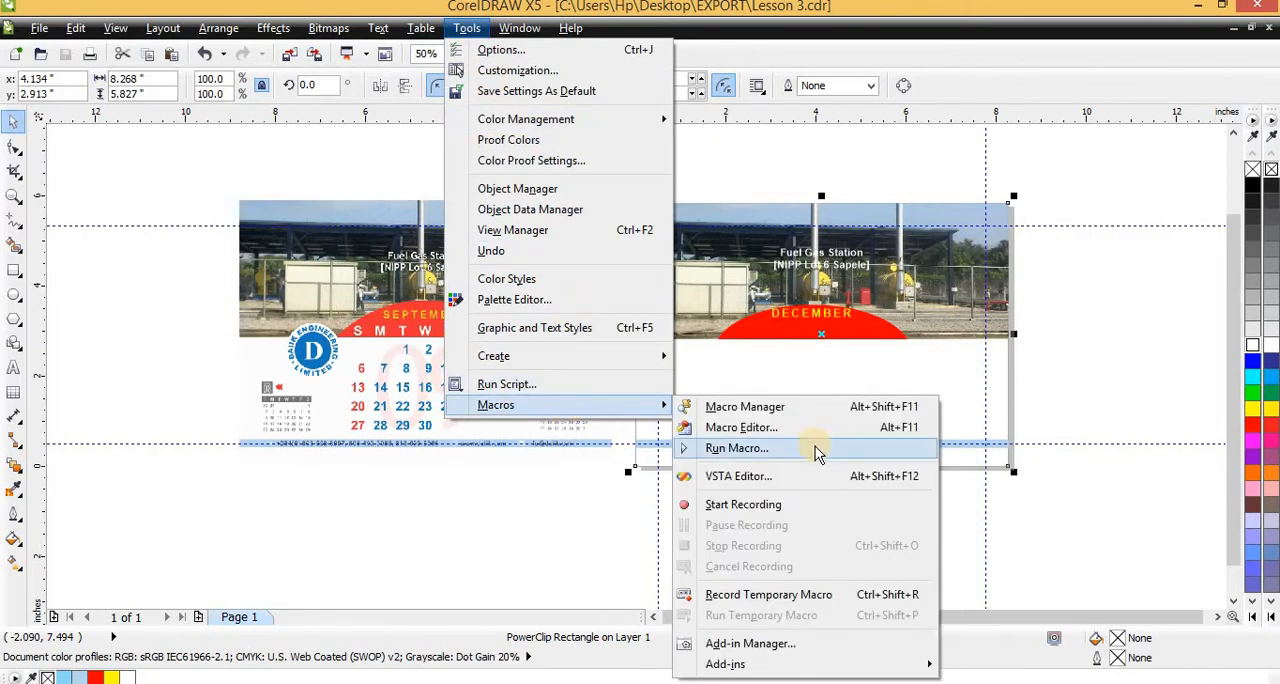
{"action": "left_click", "coordinate": [818, 453]}
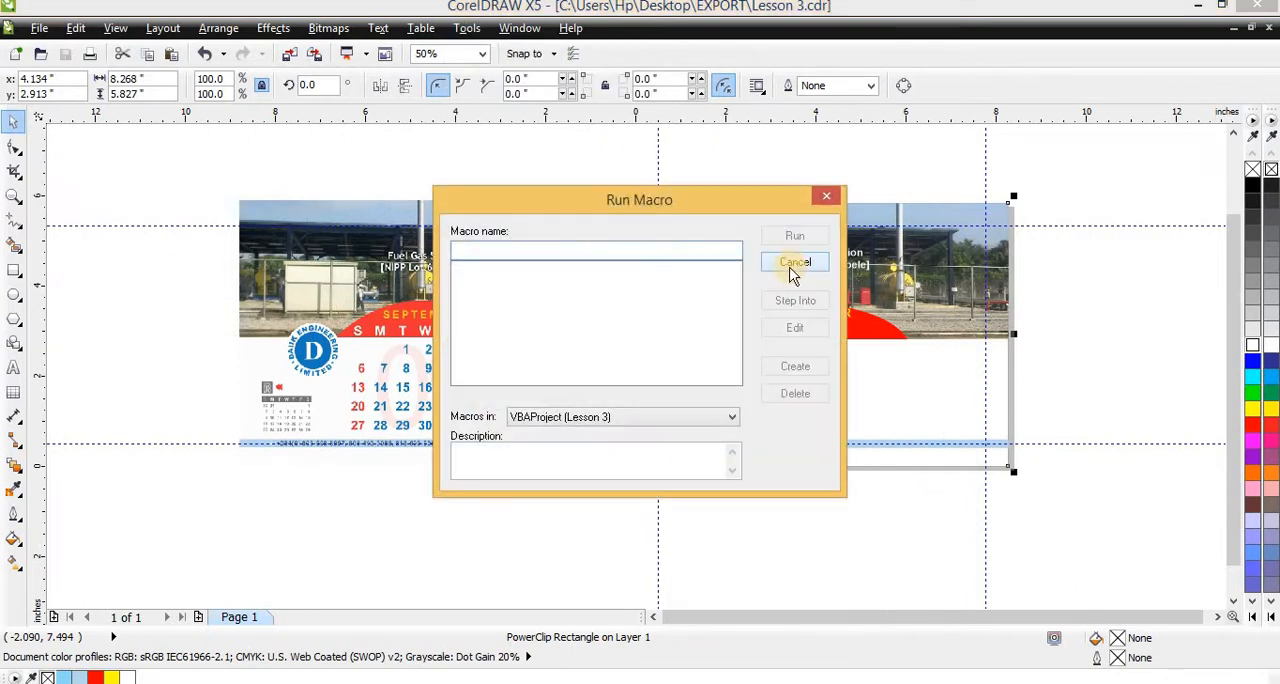
{"action": "left_click", "coordinate": [634, 417]}
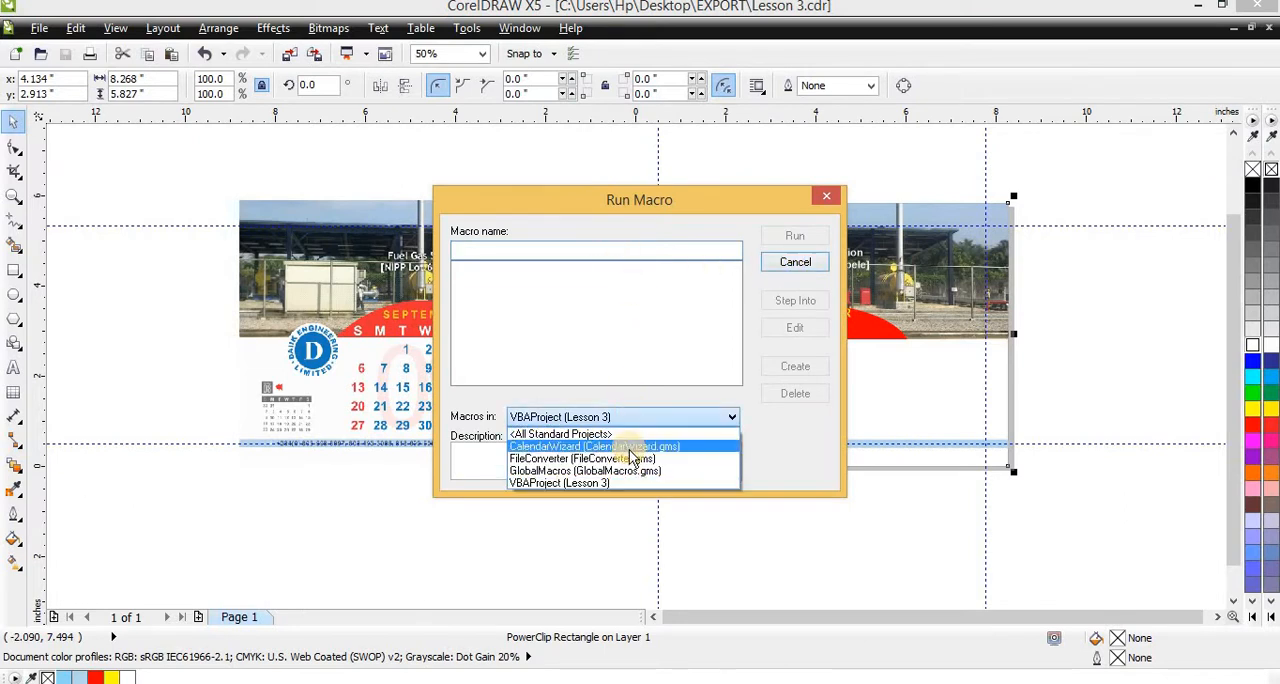
{"action": "left_click", "coordinate": [630, 448]}
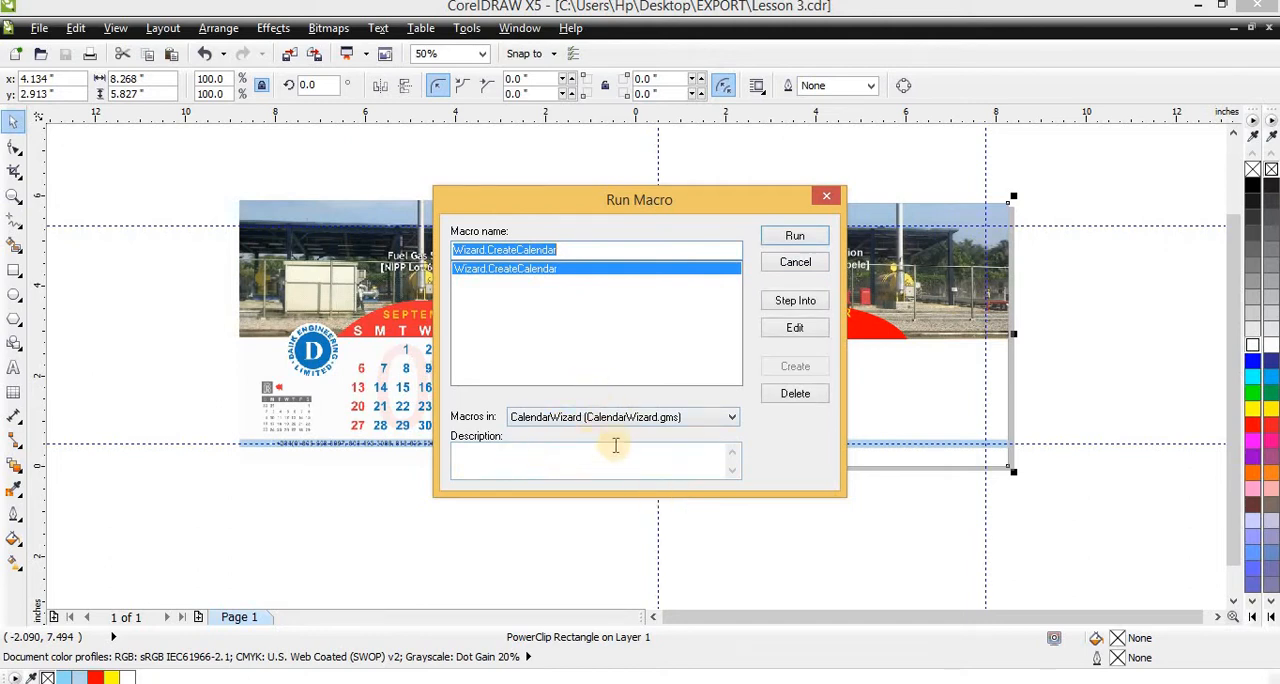
{"action": "left_click", "coordinate": [806, 238]}
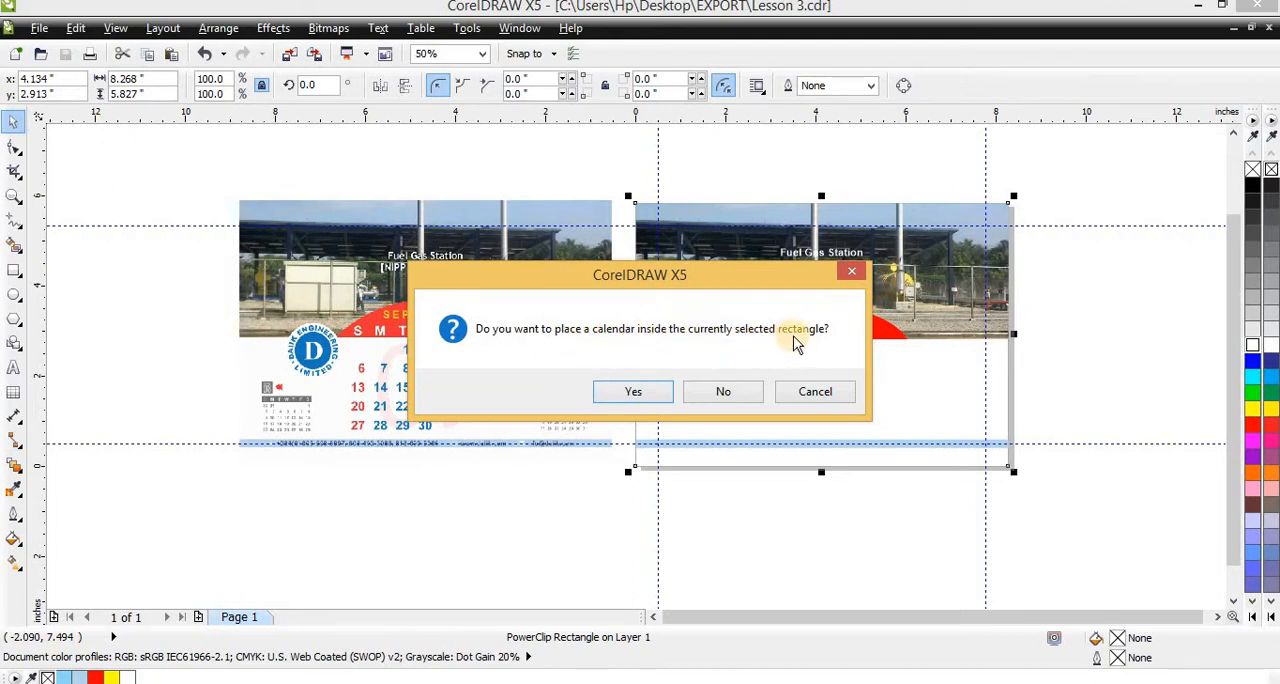
{"action": "left_click", "coordinate": [812, 392]}
Group all objects of the December page and move the group off the page, to the left of the September sample
{"action": "scroll", "coordinate": [714, 357], "scroll_direction": "down", "scroll_amount": 5}
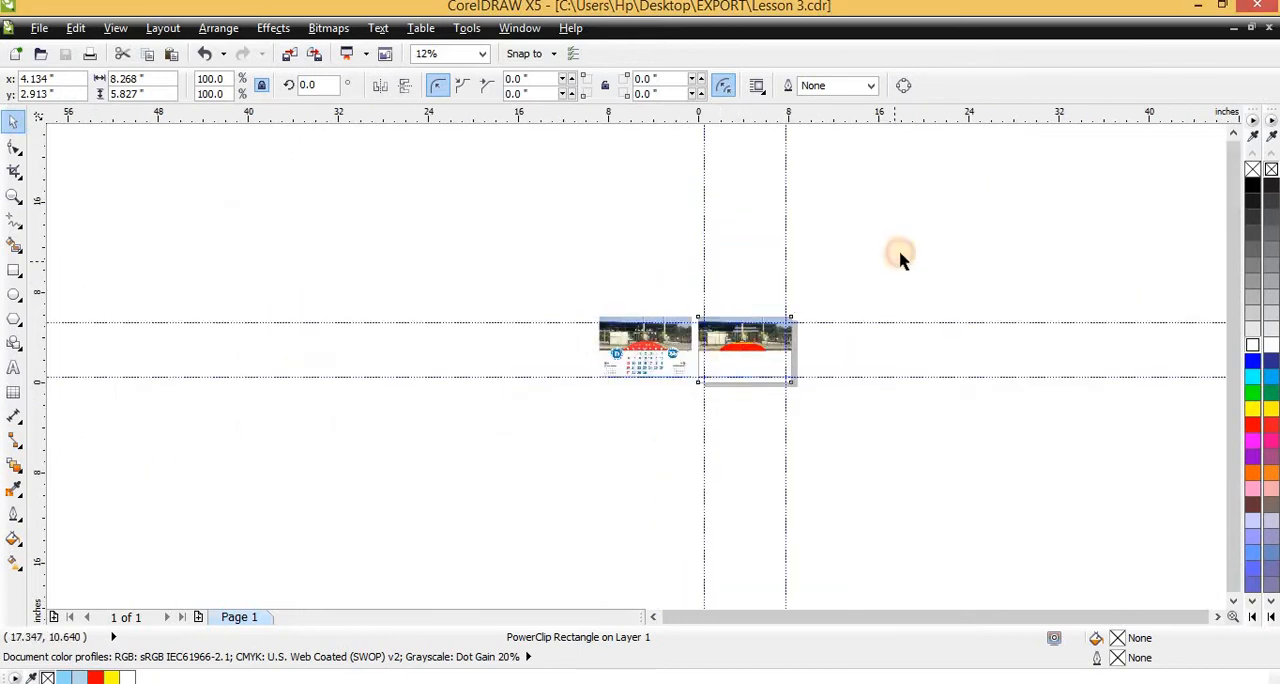
{"action": "left_click_drag", "start_coordinate": [900, 257], "coordinate": [671, 451]}
{"action": "key", "text": "ctrl+g"}
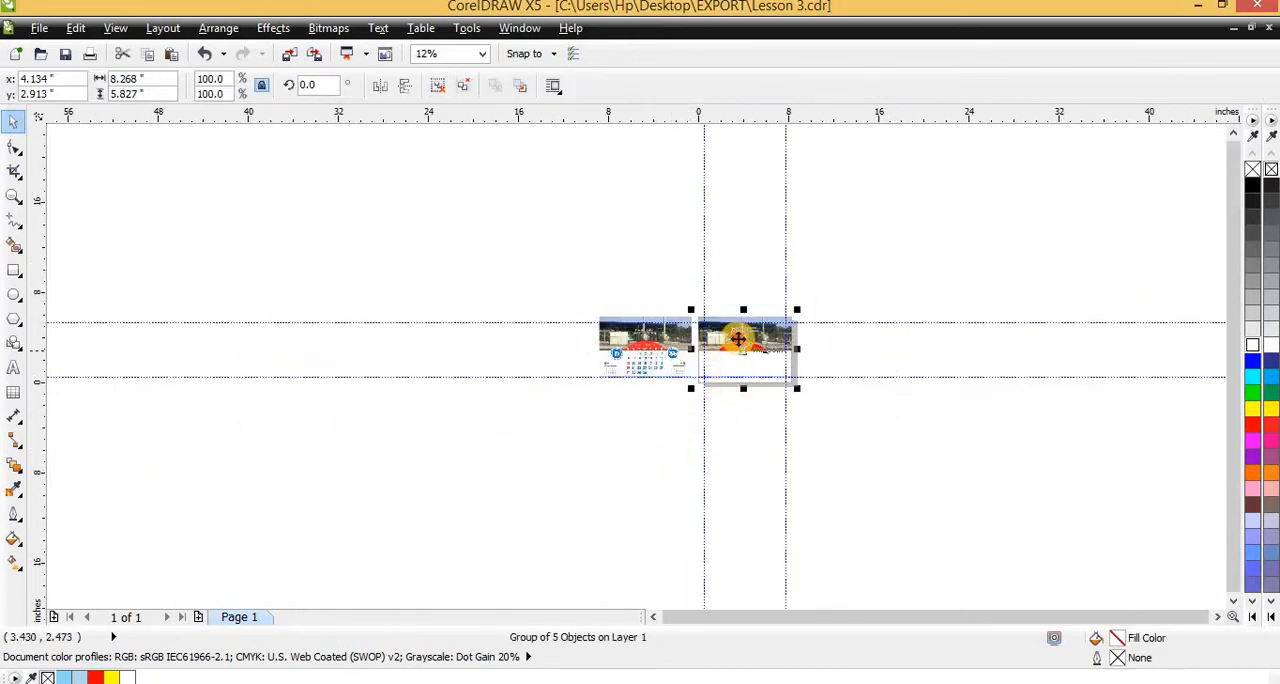
{"action": "left_click_drag", "start_coordinate": [749, 337], "coordinate": [510, 380]}
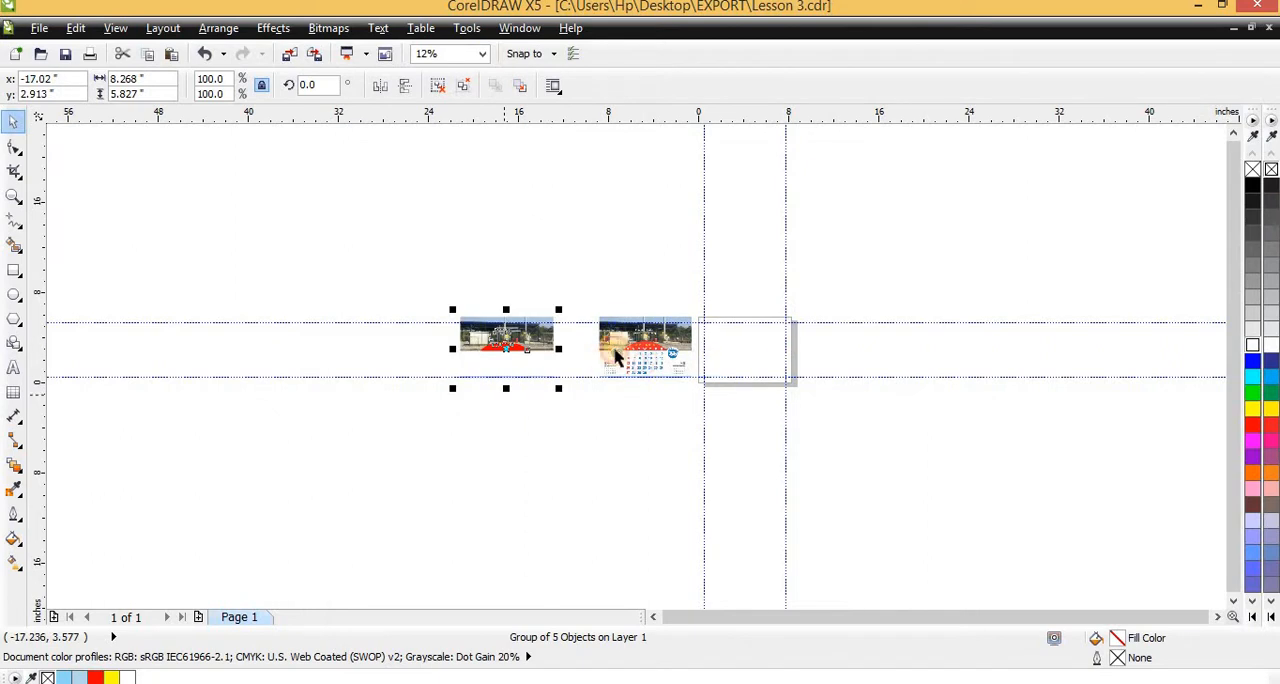
Move the September sample about 3 inches left, away from the empty page
{"action": "left_click", "coordinate": [672, 276]}
{"action": "scroll", "coordinate": [630, 371], "scroll_direction": "up", "scroll_amount": 3}
{"action": "left_click_drag", "start_coordinate": [662, 330], "coordinate": [593, 334]}
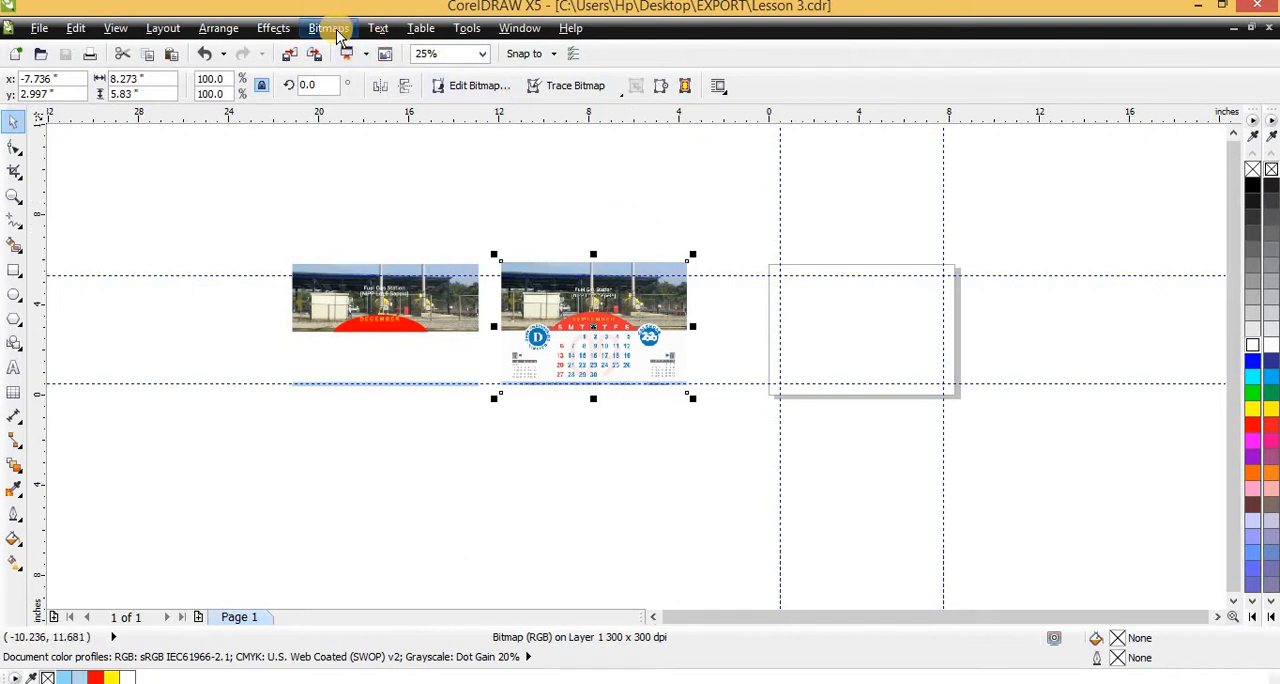
Run the Wizard.CreateCalendar macro from the CalendarWizard project
{"action": "left_click", "coordinate": [466, 28]}
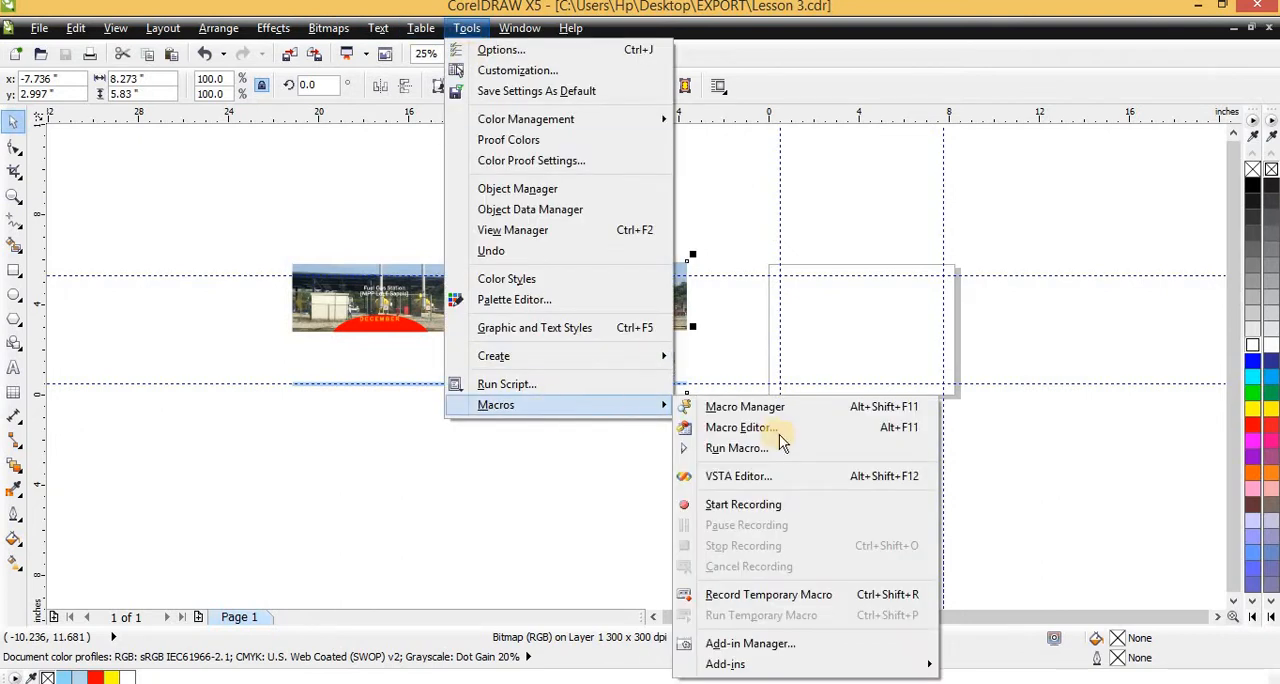
{"action": "left_click", "coordinate": [797, 268]}
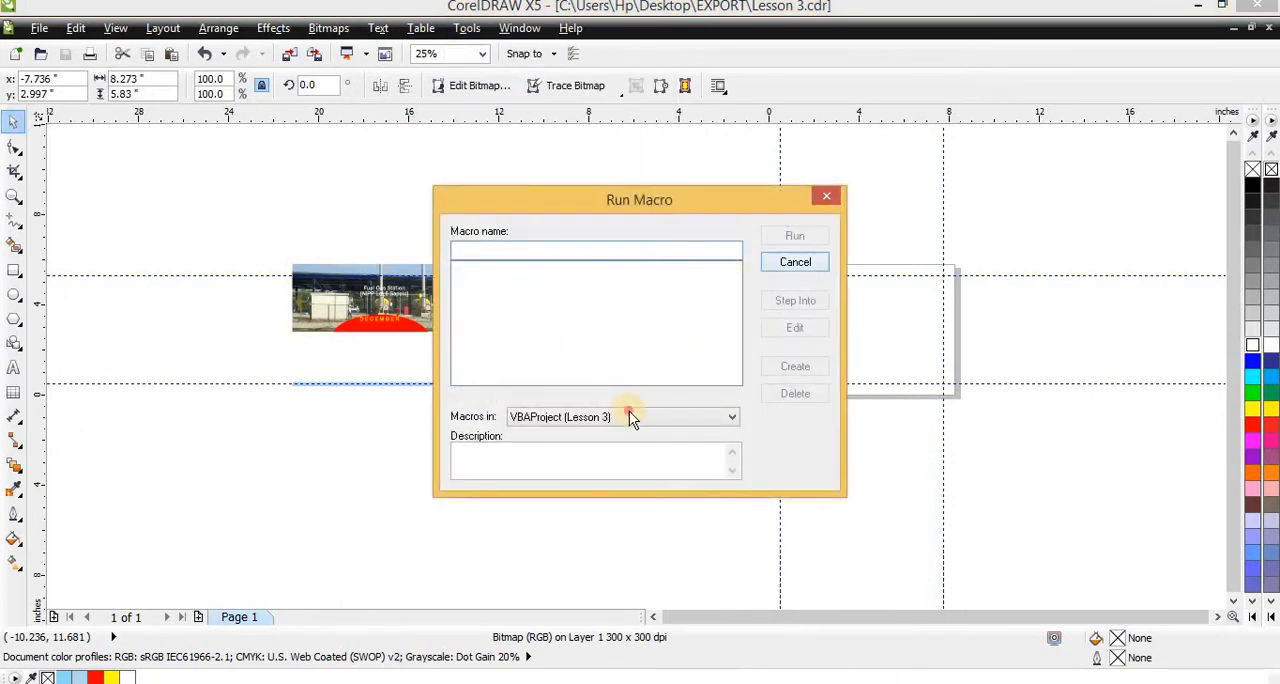
{"action": "left_click", "coordinate": [627, 413]}
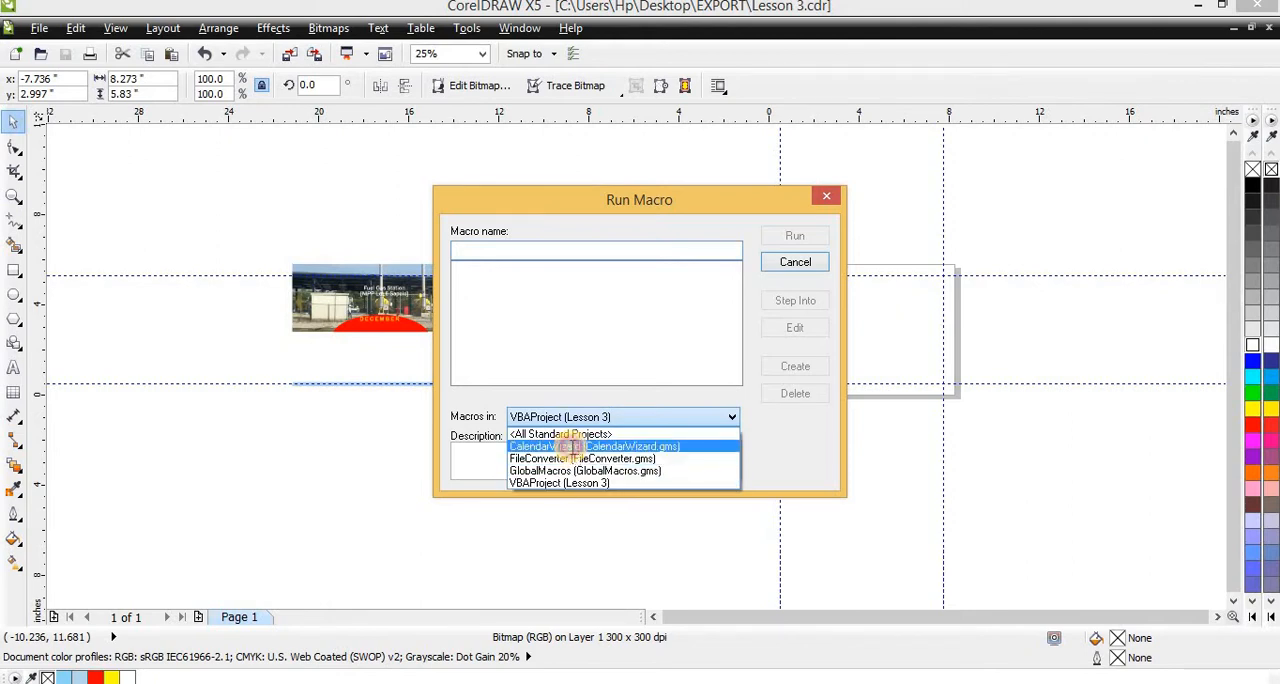
{"action": "left_click", "coordinate": [571, 446]}
{"action": "left_click", "coordinate": [795, 238]}
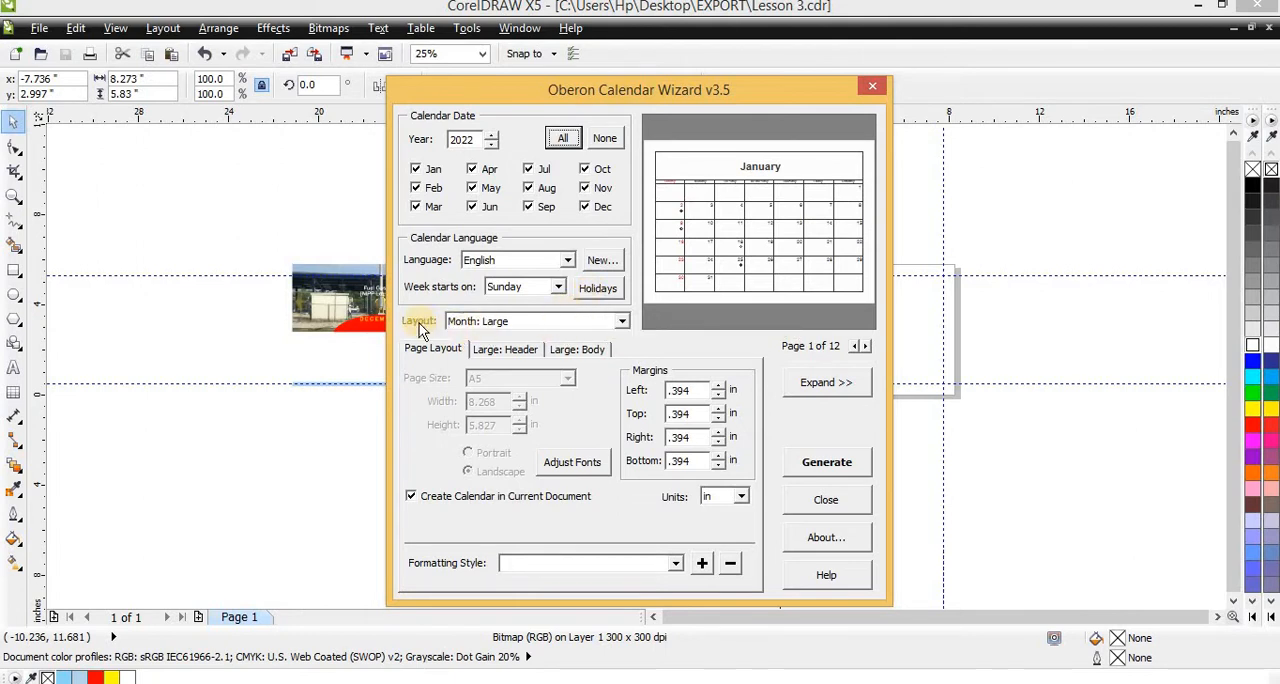
Set the calendar layout to Month: Large + 2 Small and compare its preview with the September sample
{"action": "left_click", "coordinate": [497, 320]}
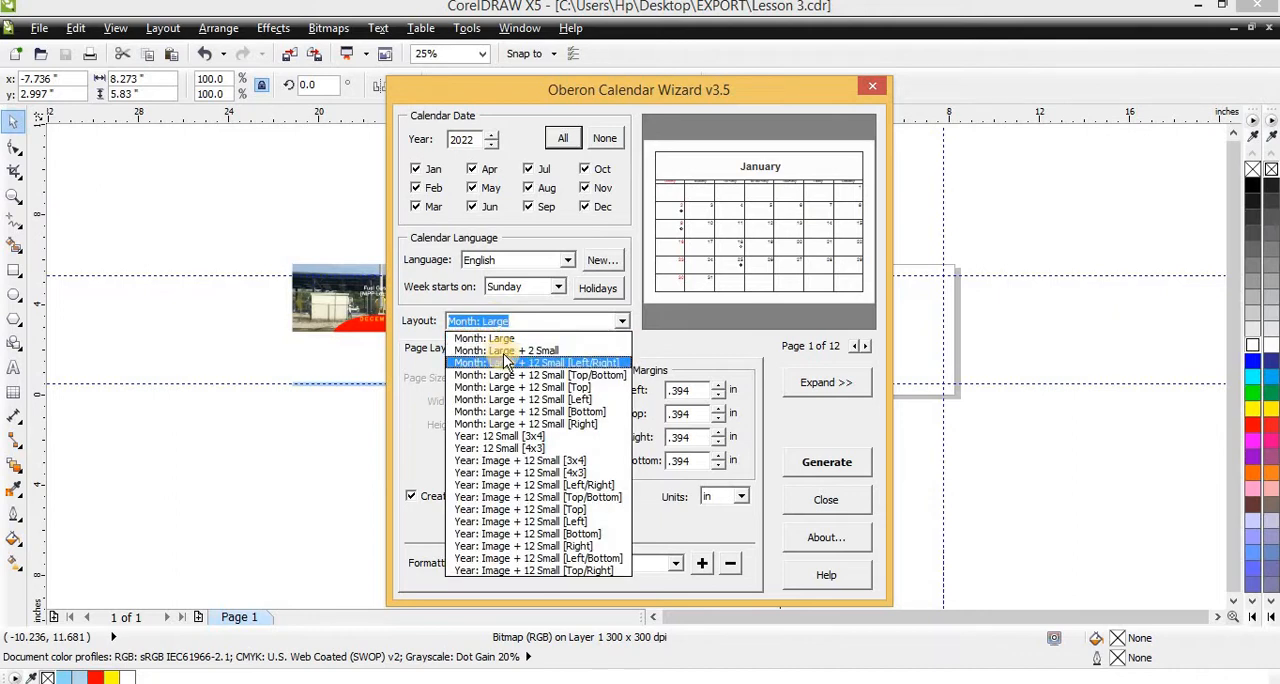
{"action": "left_click", "coordinate": [508, 350]}
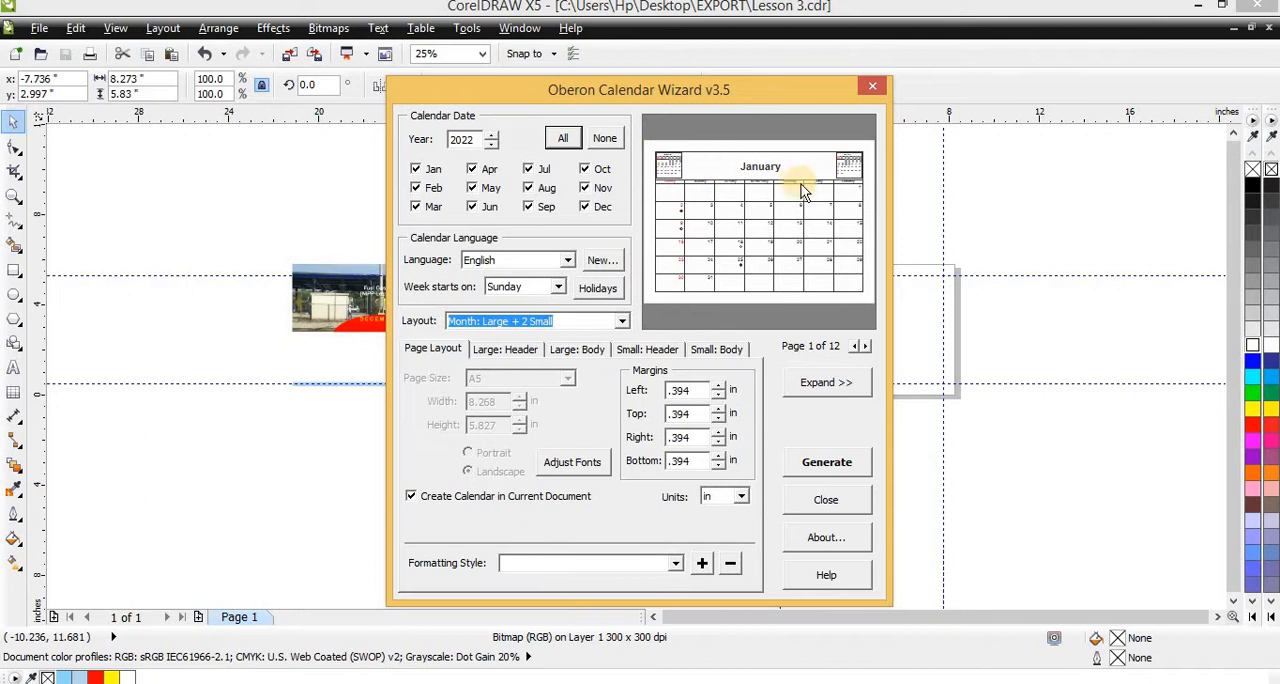
{"action": "left_click_drag", "start_coordinate": [545, 92], "coordinate": [871, 184]}
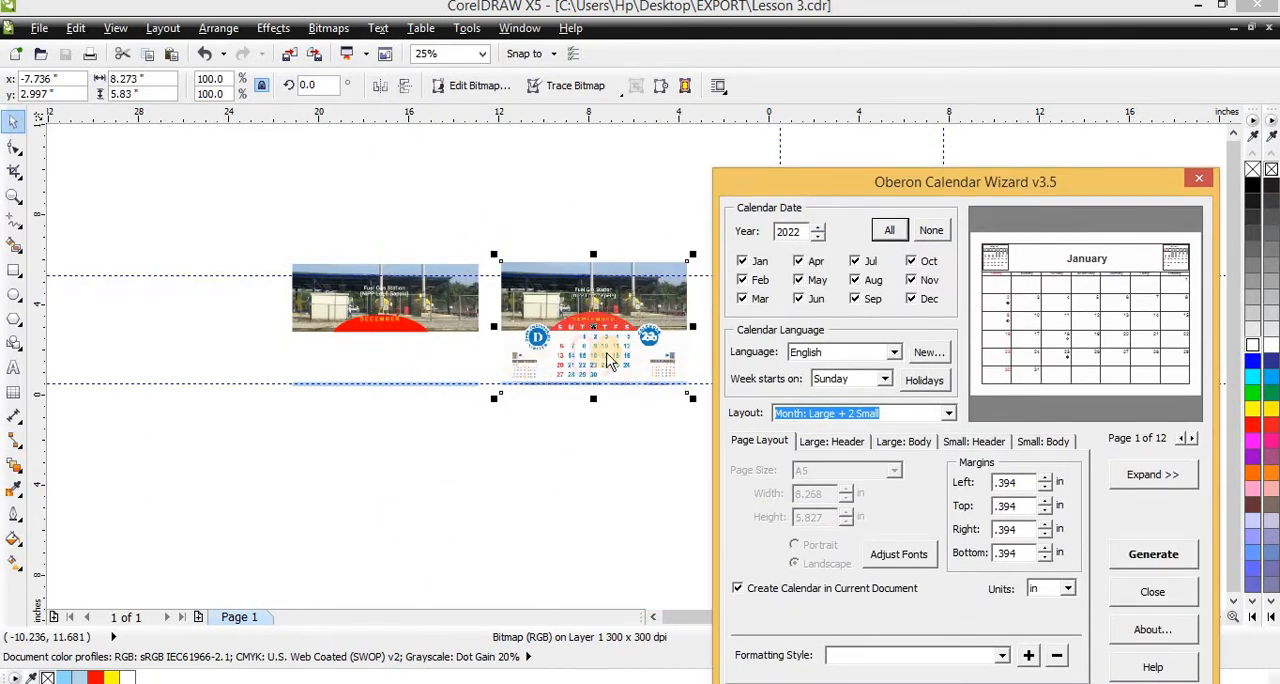
{"action": "left_click_drag", "start_coordinate": [852, 186], "coordinate": [521, 120]}
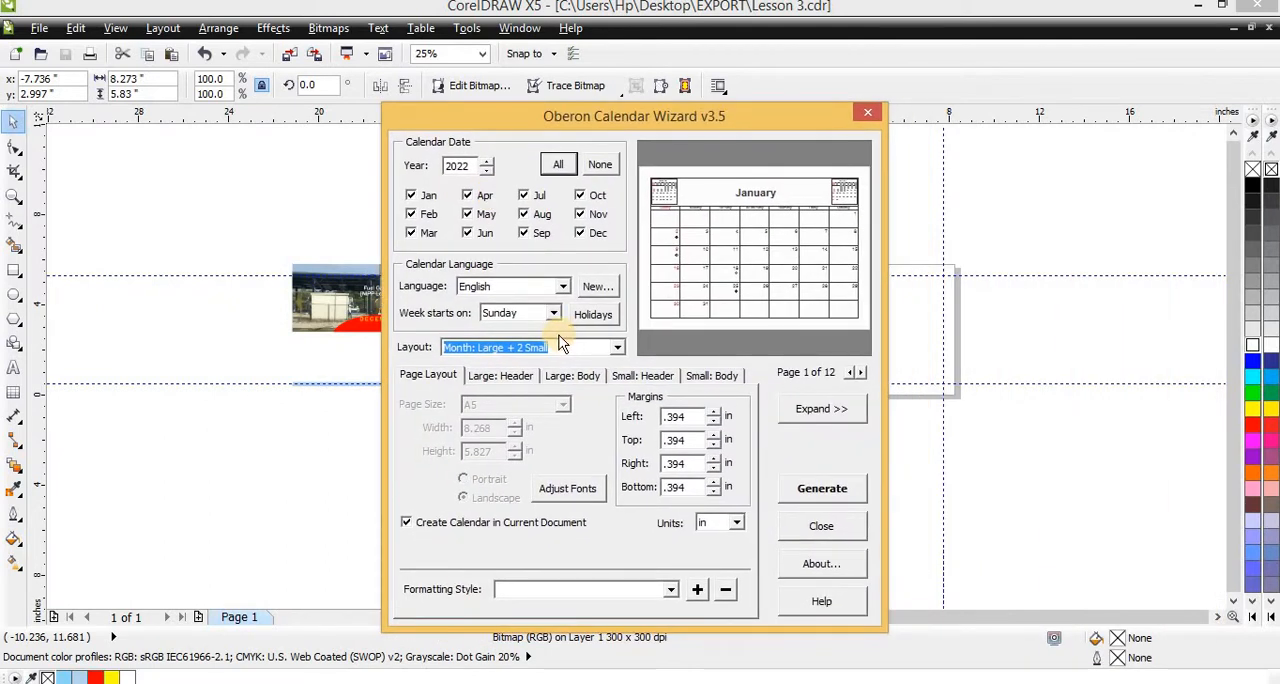
Preview the alternative layouts, choose Month: Large + 12 Small [Left/Right] and open the large calendar's header settings
{"action": "left_click", "coordinate": [478, 455]}
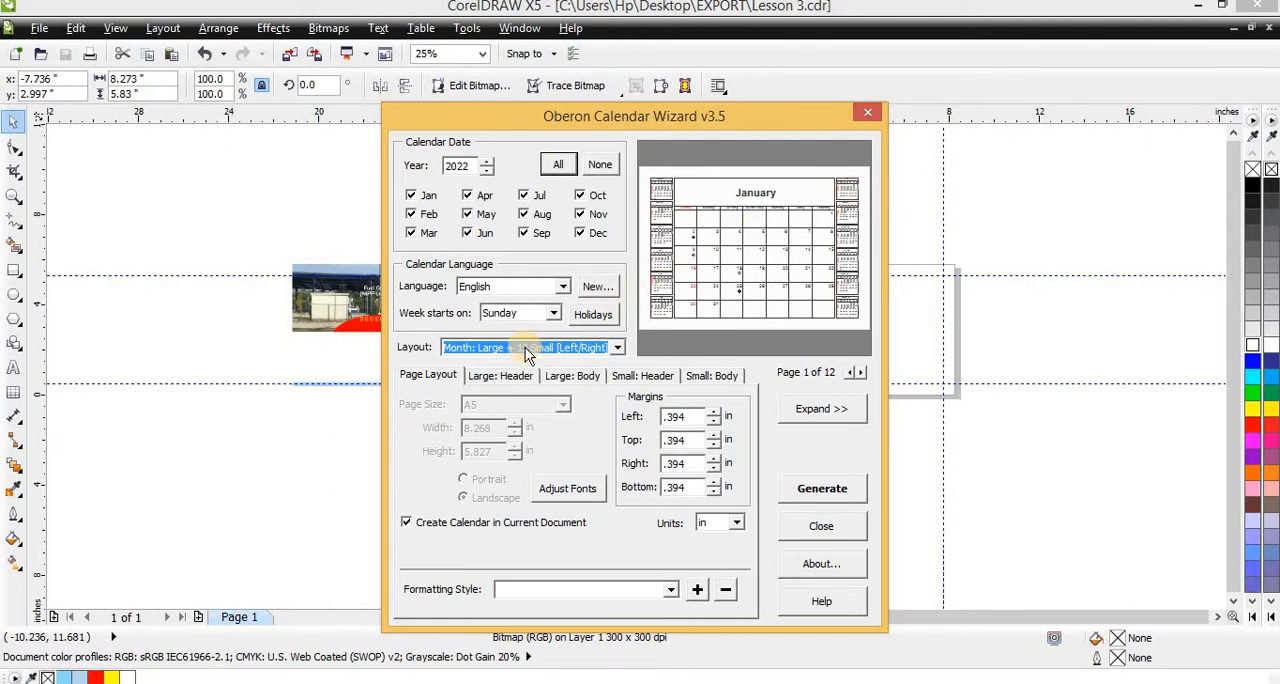
{"action": "key", "text": "Down"}
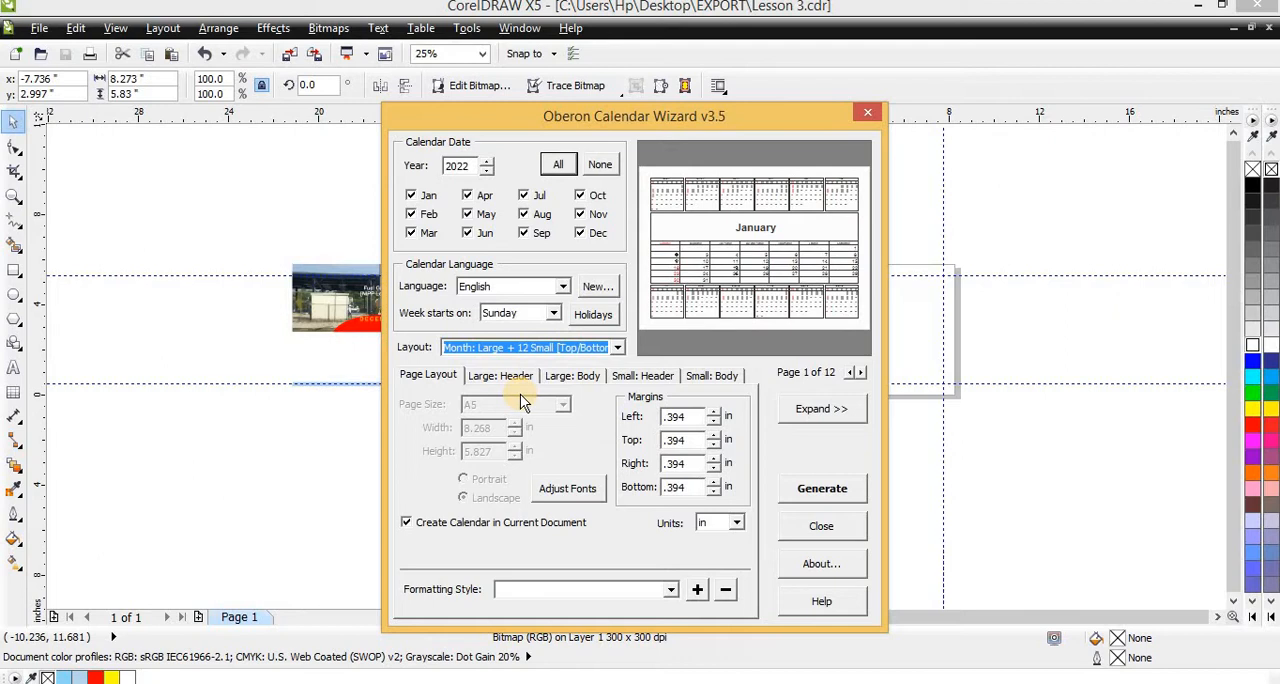
{"action": "key", "text": "Down"}
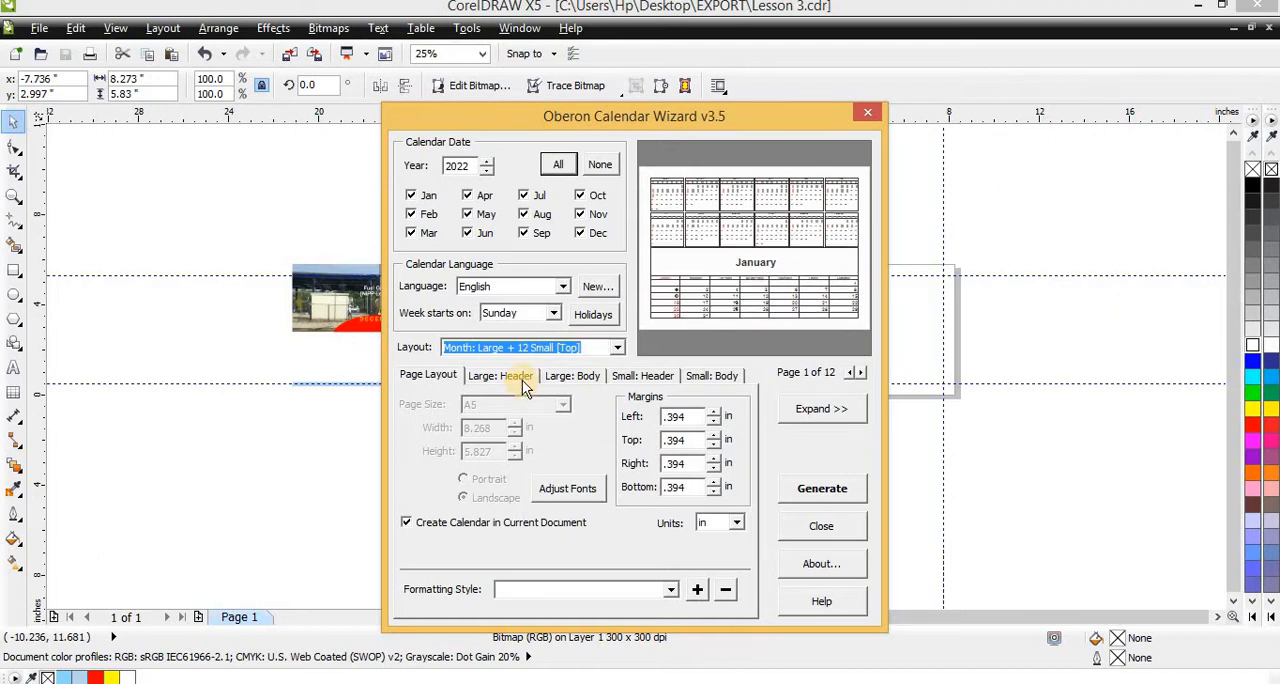
{"action": "key", "text": "Down"}
{"action": "key", "text": "Down"}
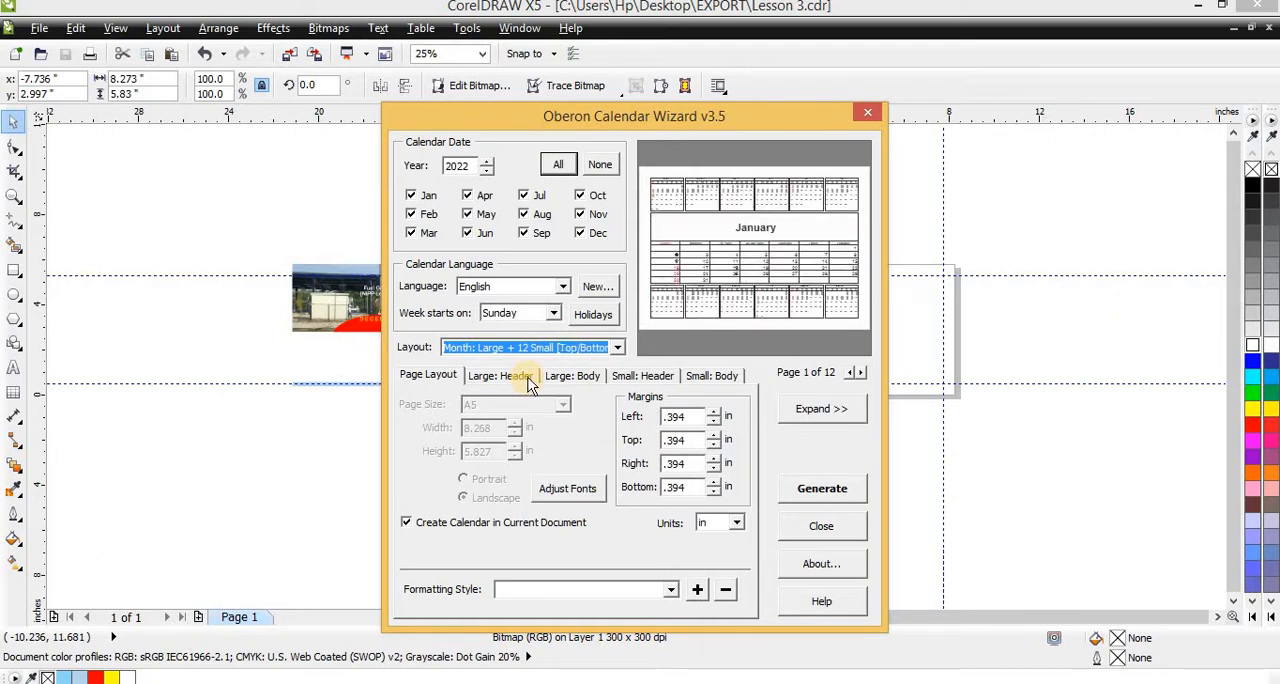
{"action": "left_click", "coordinate": [522, 378]}
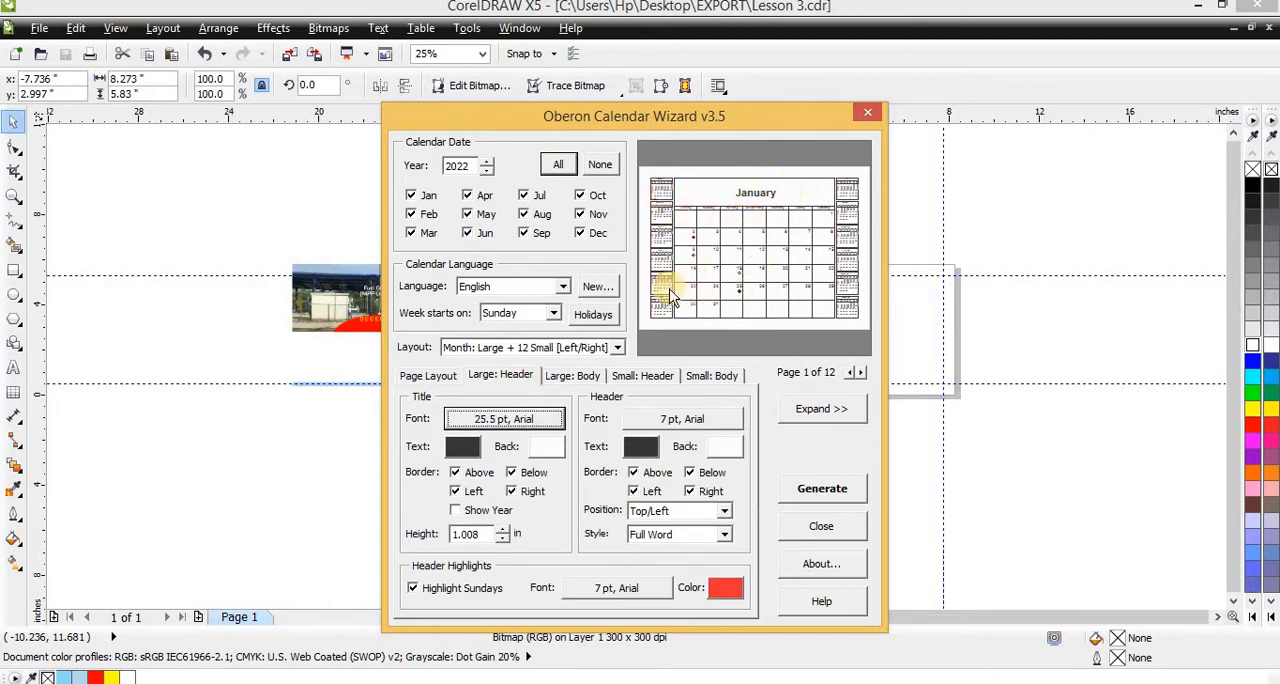
Compare the previews of the other Large + 12 Small and year layouts, returning to Month: Large + 12 Small [Left/Right]
{"action": "key", "text": "Tab"}
{"action": "key", "text": "Tab"}
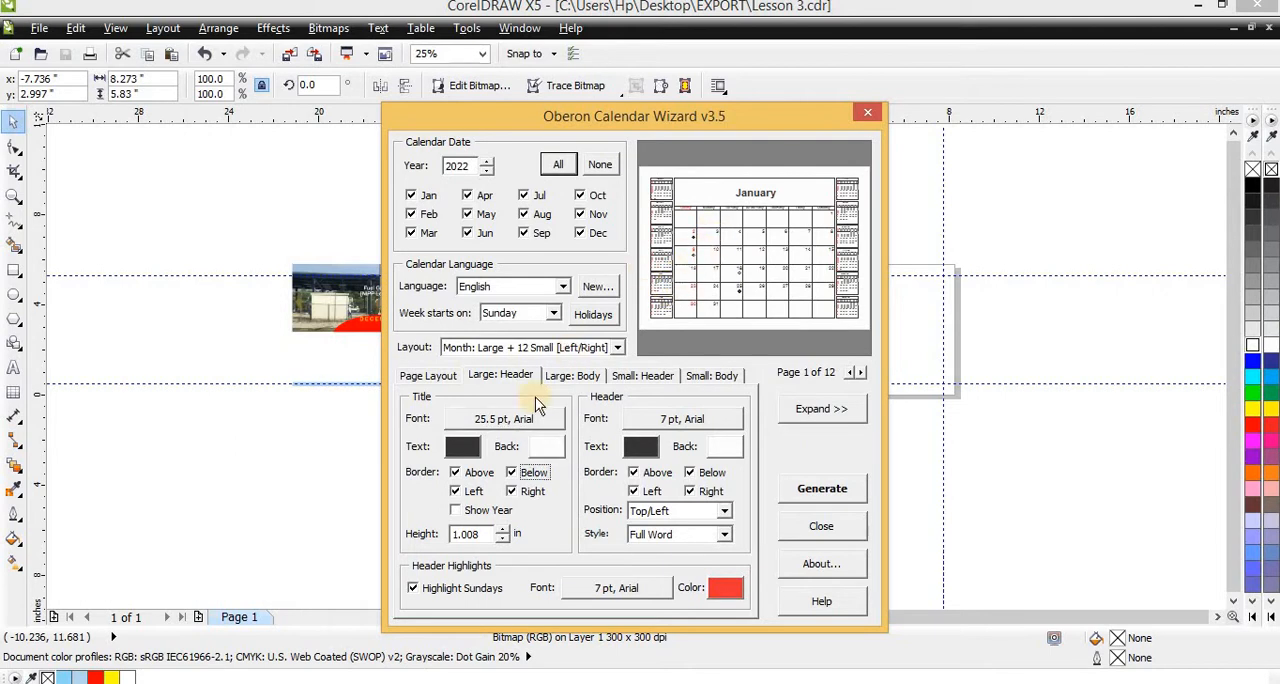
{"action": "left_click", "coordinate": [533, 348]}
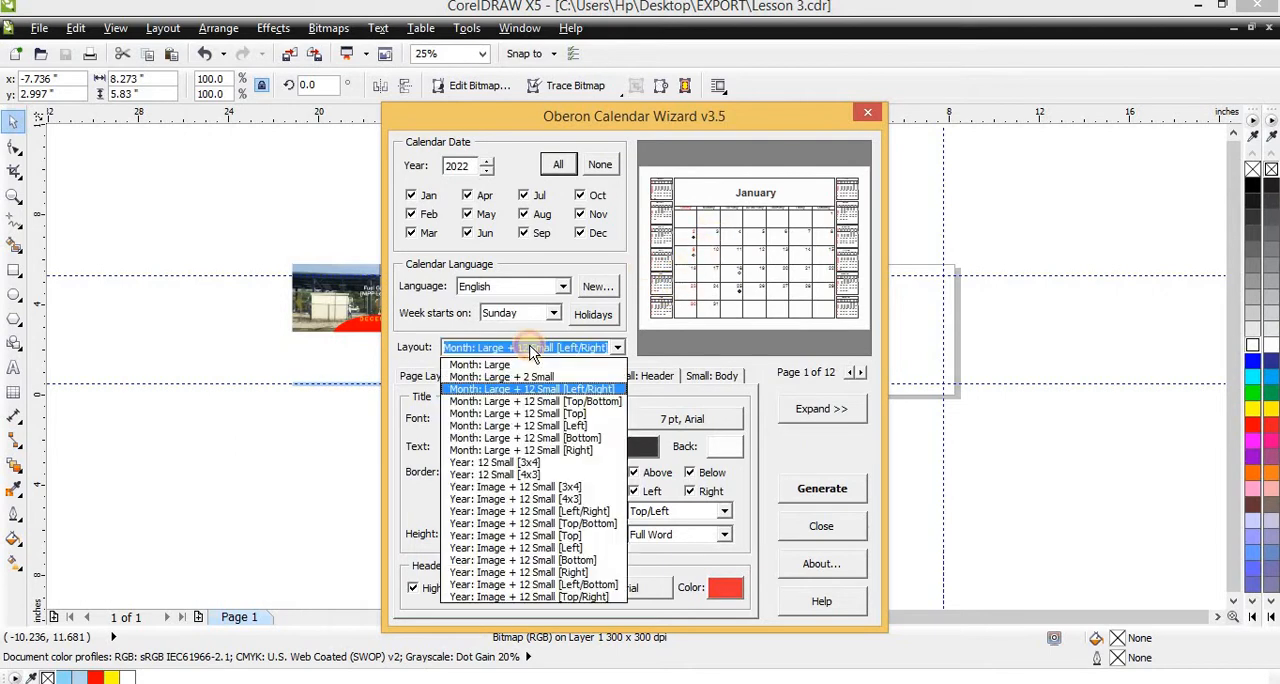
{"action": "left_click", "coordinate": [540, 401]}
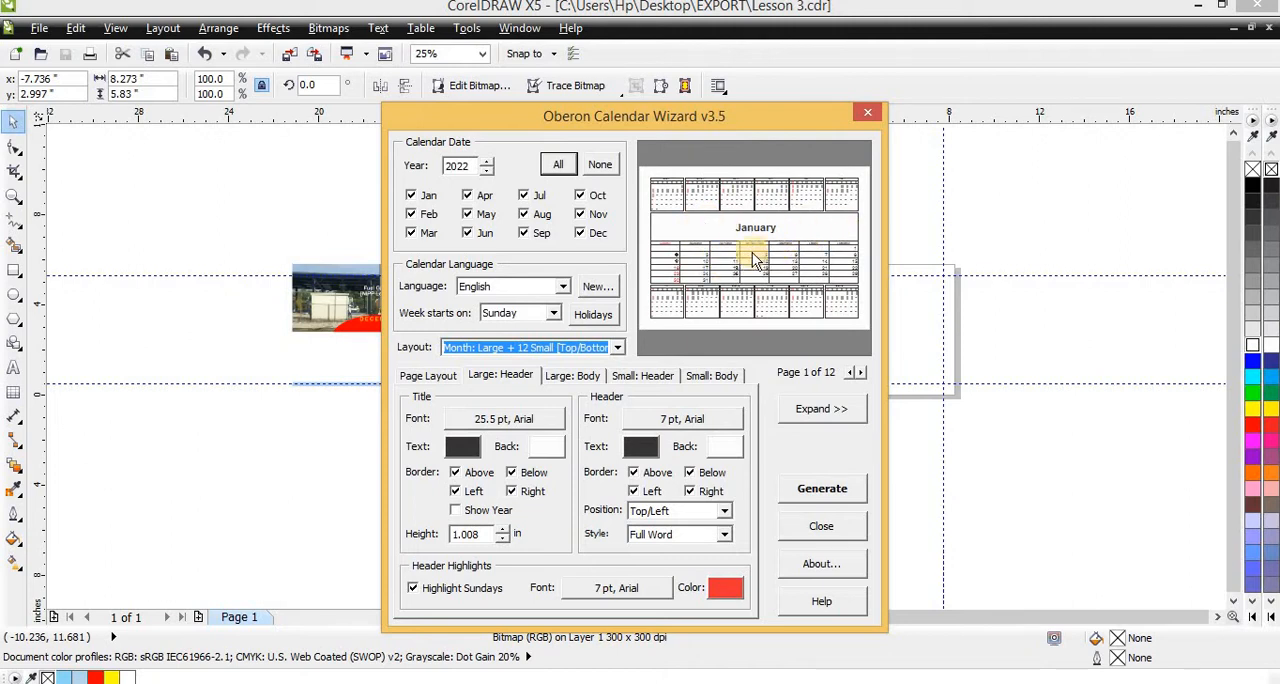
{"action": "key", "text": "Down"}
{"action": "key", "text": "Down"}
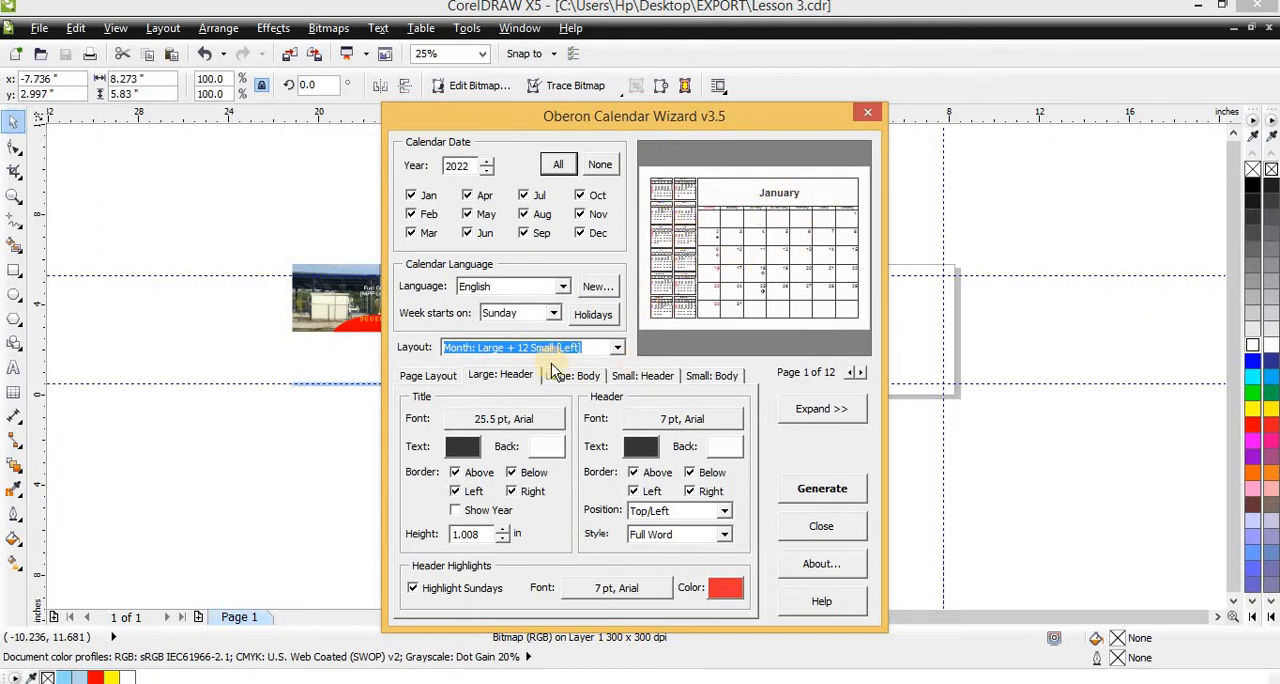
{"action": "key", "text": "Down"}
{"action": "key", "text": "Down"}
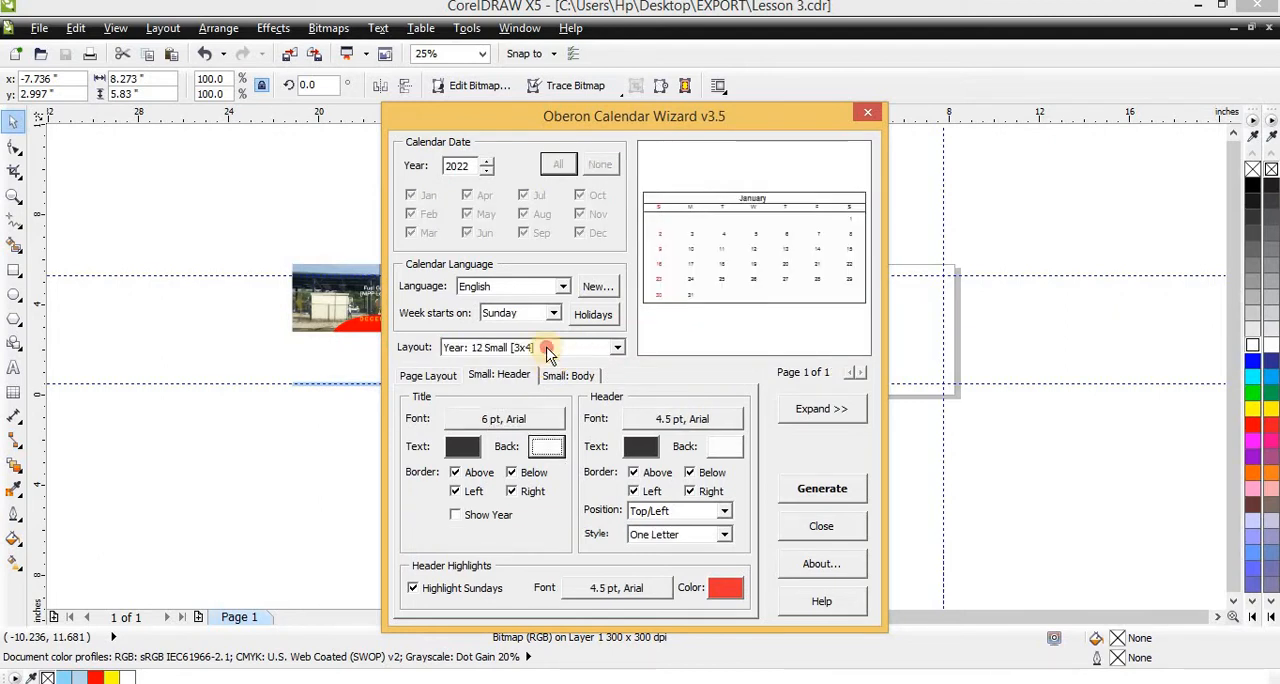
{"action": "left_click", "coordinate": [551, 347]}
{"action": "left_click", "coordinate": [541, 402]}
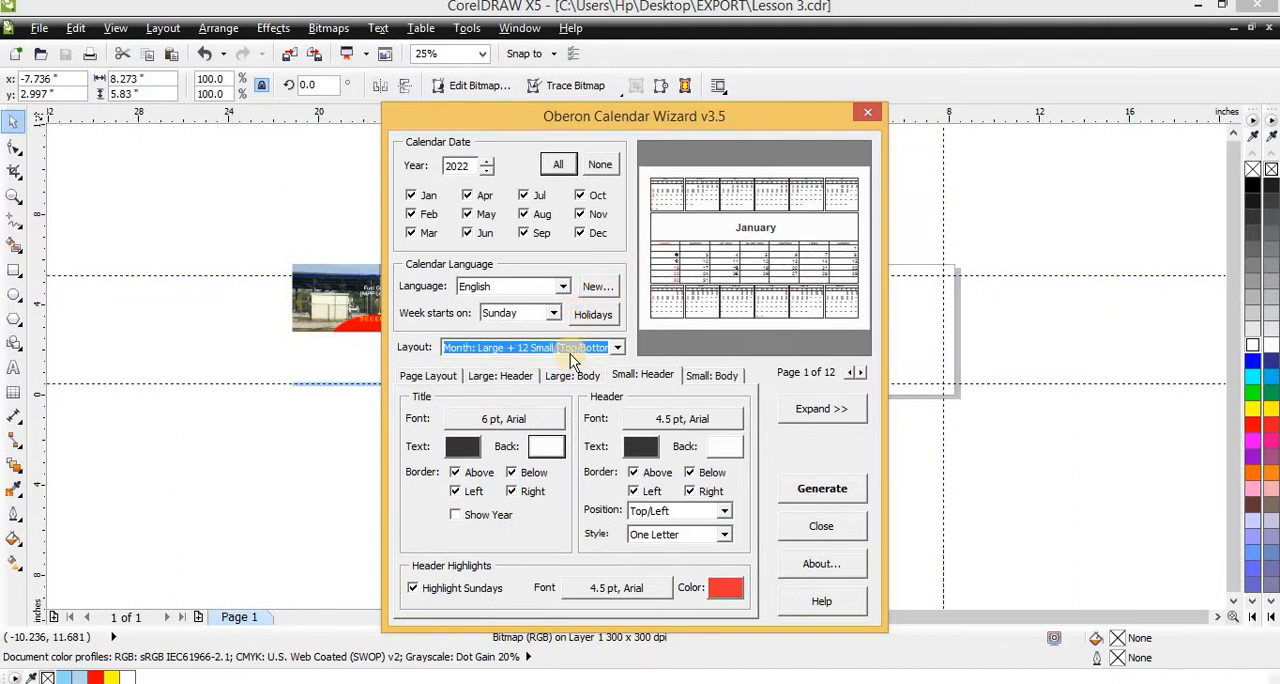
{"action": "key", "text": "Down"}
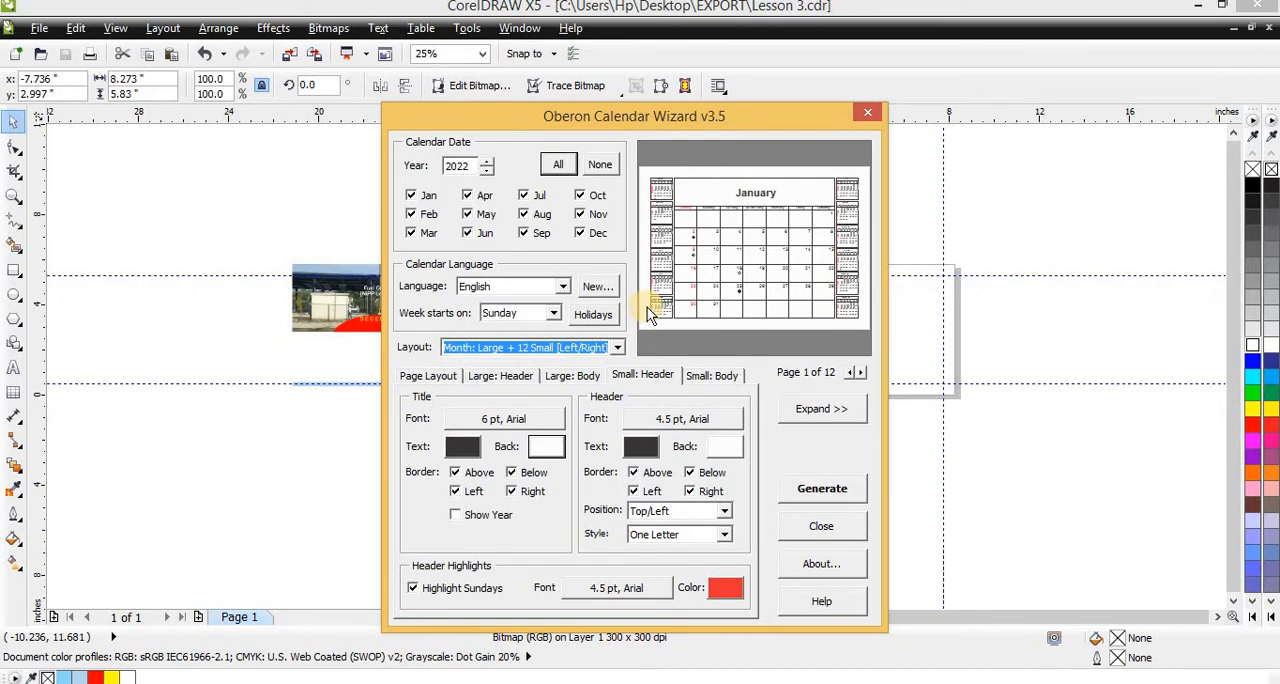
Review the page layout, large header, large body and small header settings against the calendar preview
{"action": "left_click", "coordinate": [430, 378]}
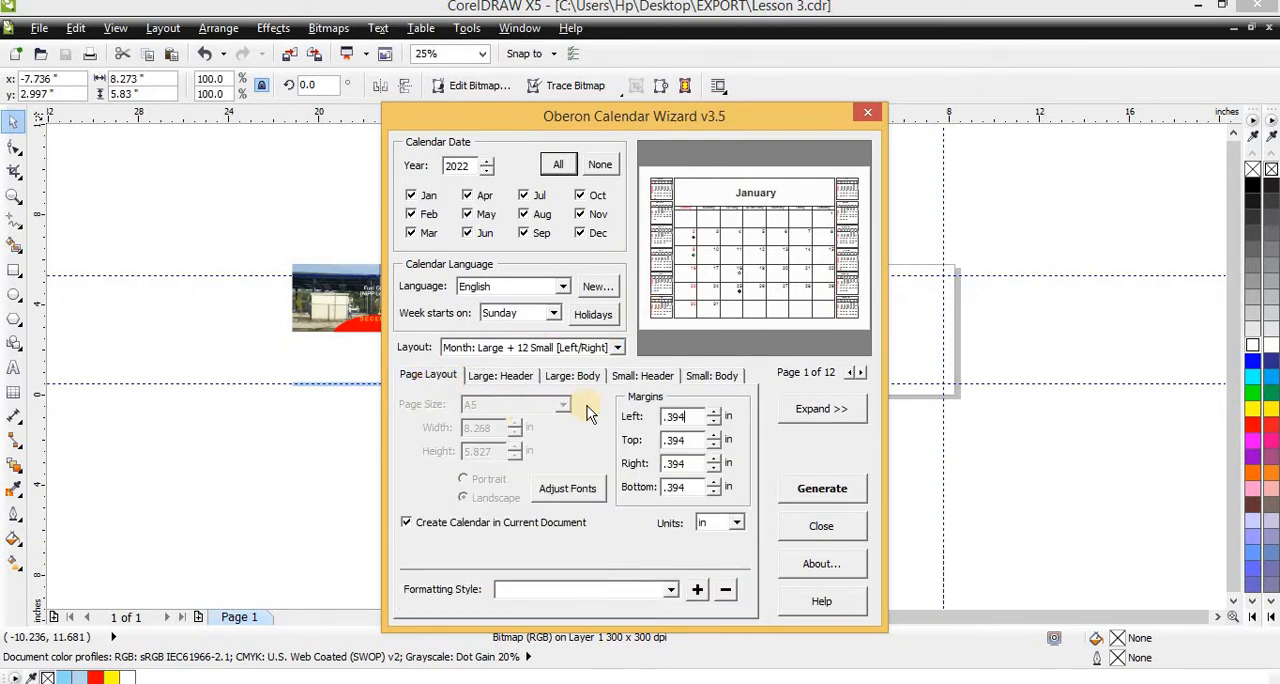
{"action": "left_click", "coordinate": [490, 383]}
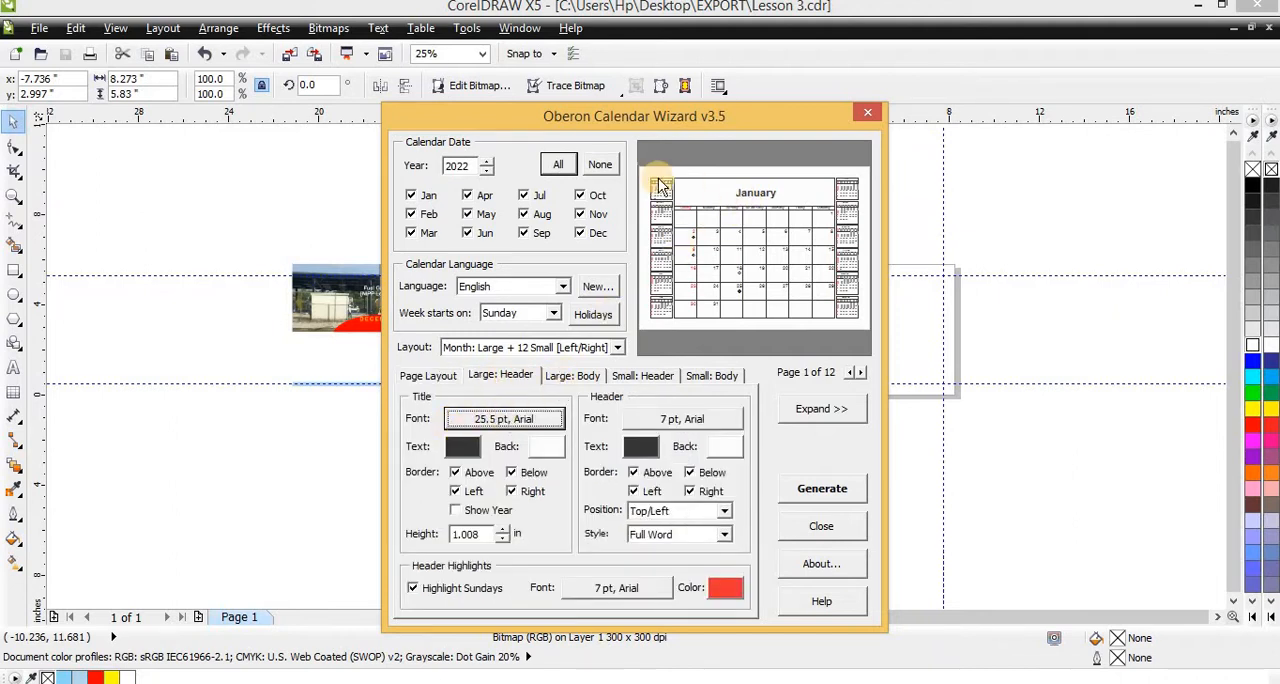
{"action": "left_click", "coordinate": [560, 385]}
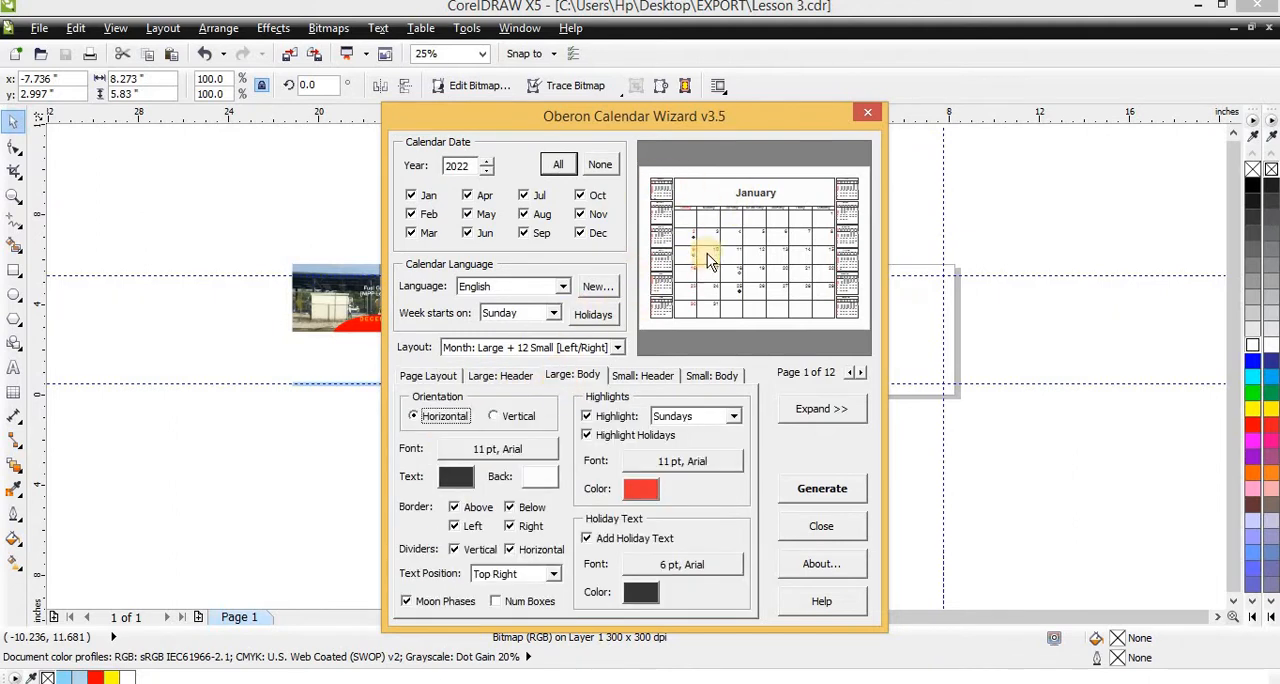
{"action": "left_click", "coordinate": [630, 377]}
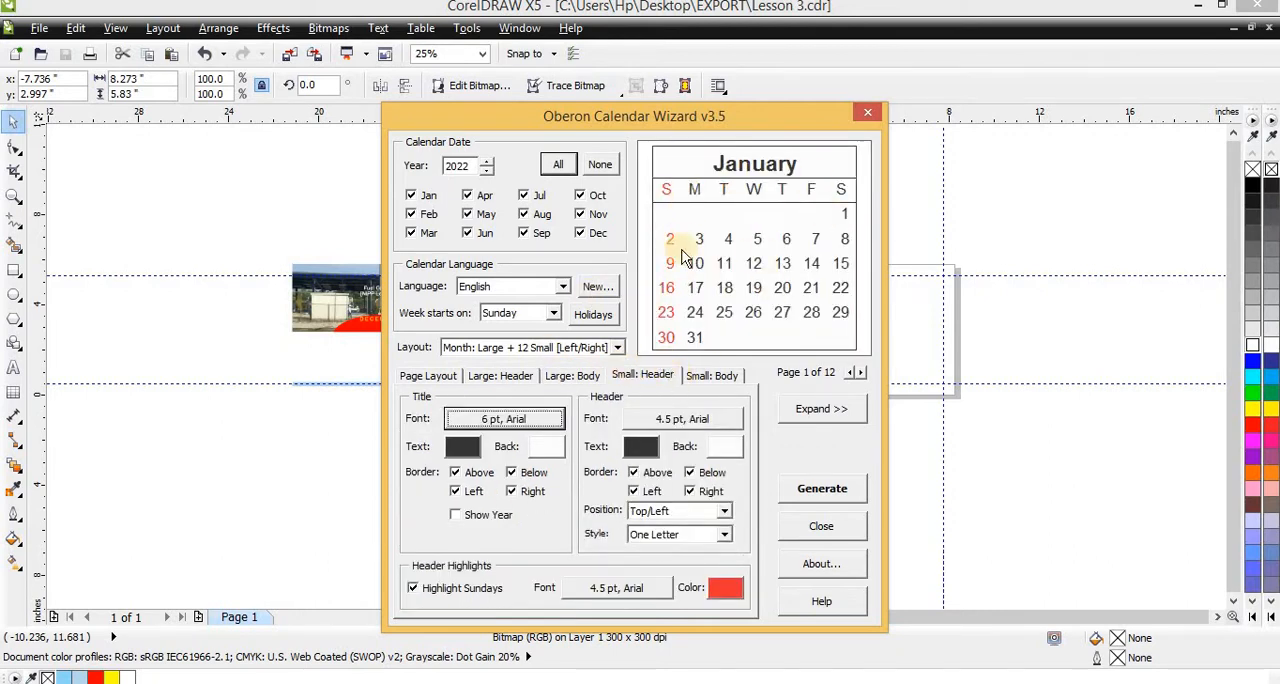
{"action": "left_click", "coordinate": [590, 378]}
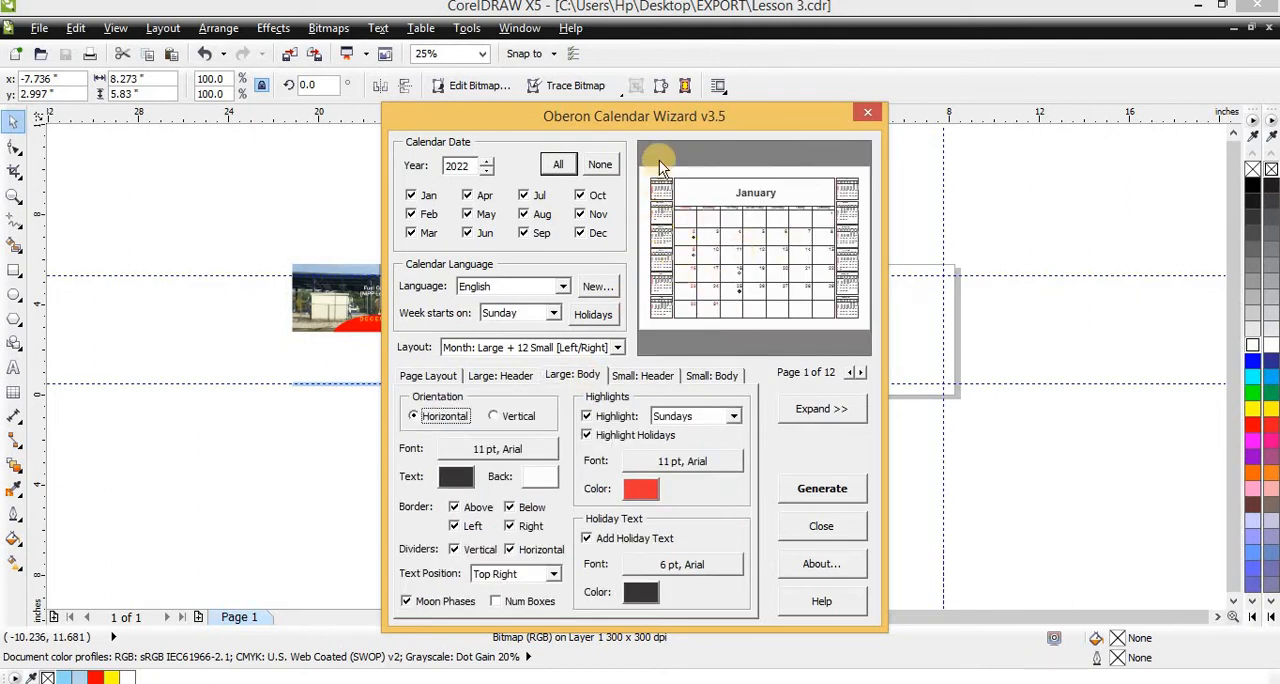
Set the small calendars' weekday header font to Arial Bold, 5 pt, leaving the month title font as is
{"action": "left_click", "coordinate": [655, 378]}
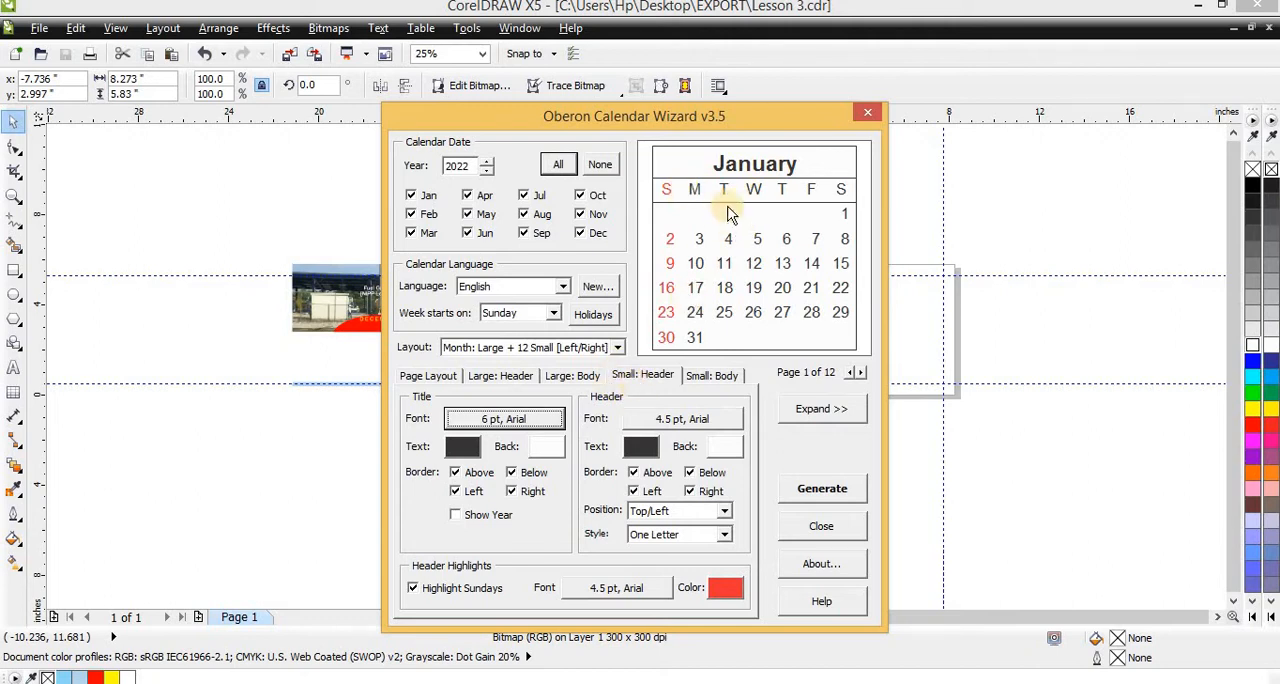
{"action": "left_click", "coordinate": [520, 421]}
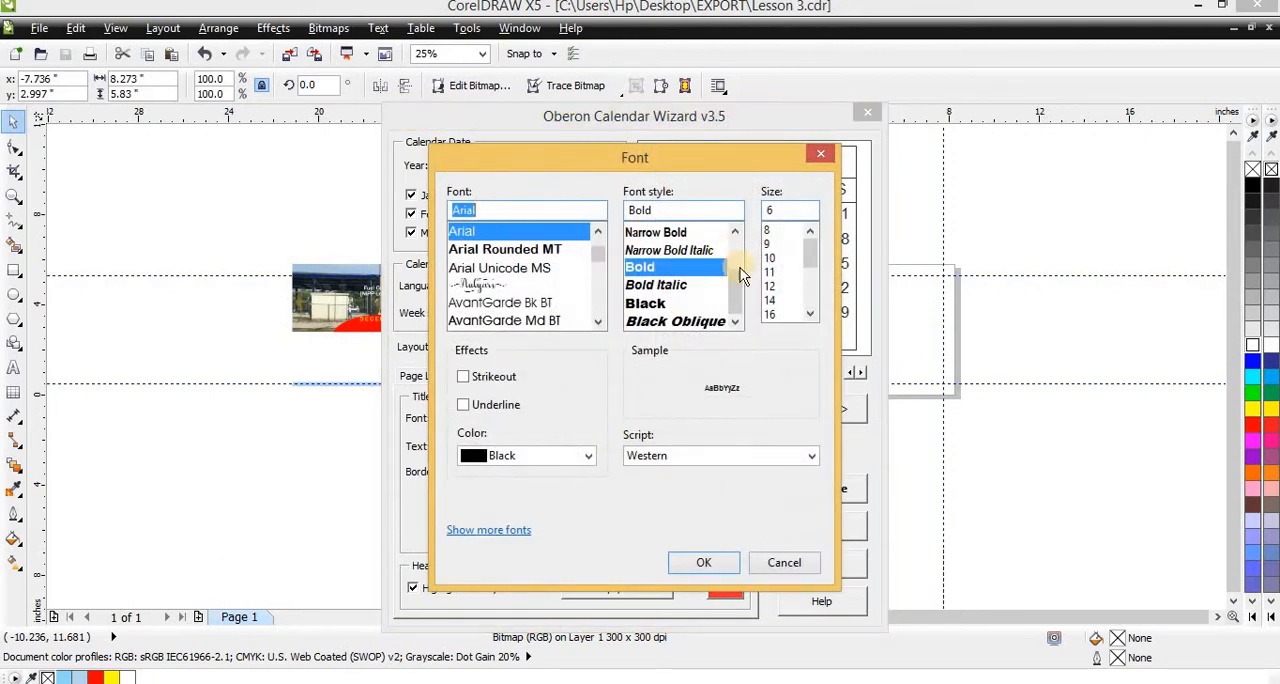
{"action": "left_click", "coordinate": [778, 563]}
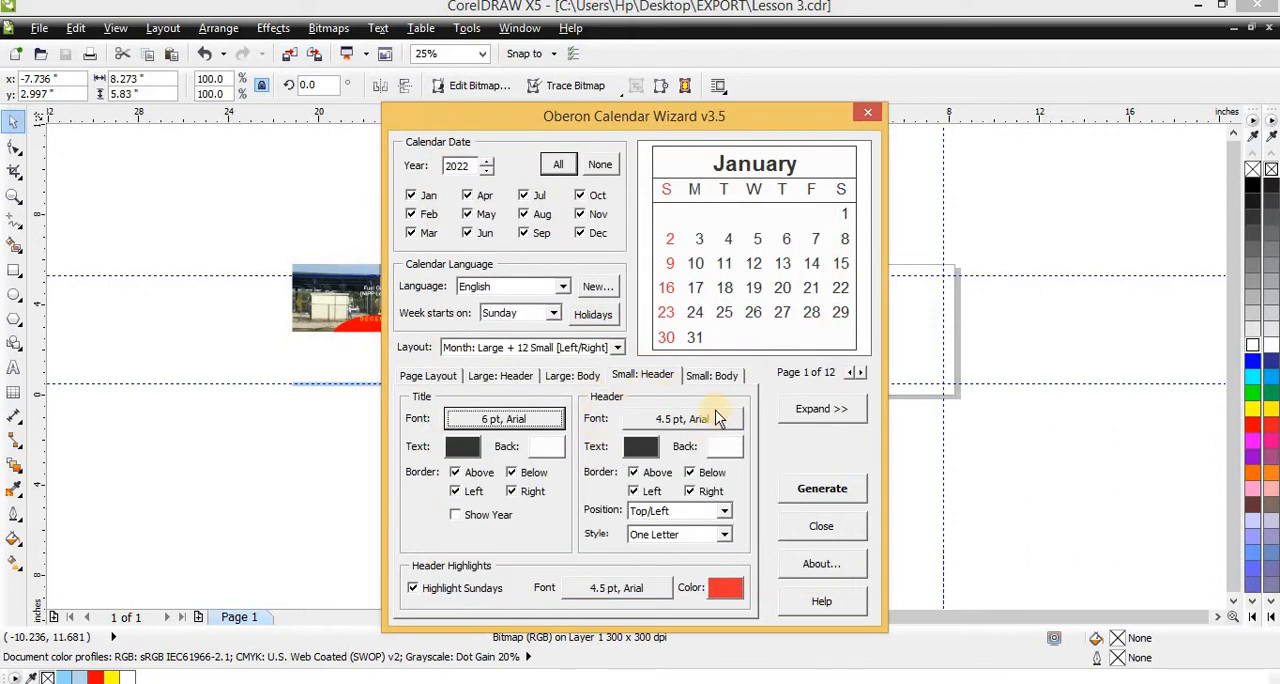
{"action": "left_click", "coordinate": [681, 421]}
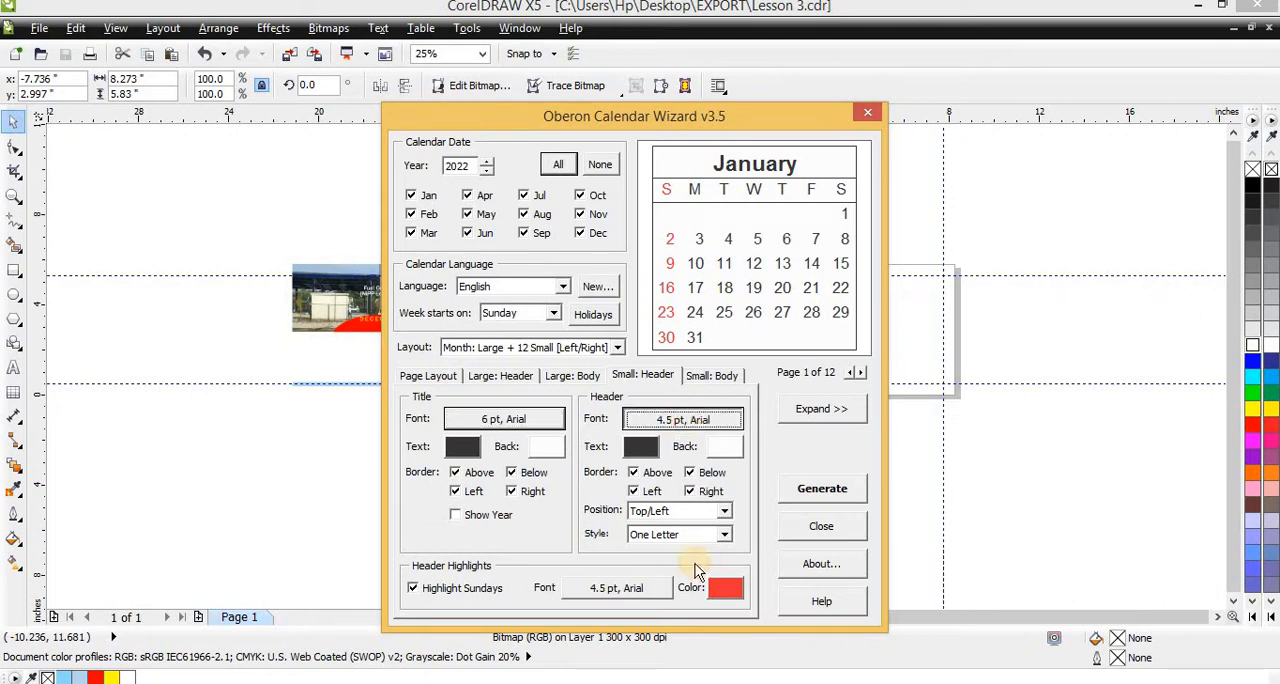
{"action": "left_click", "coordinate": [660, 285]}
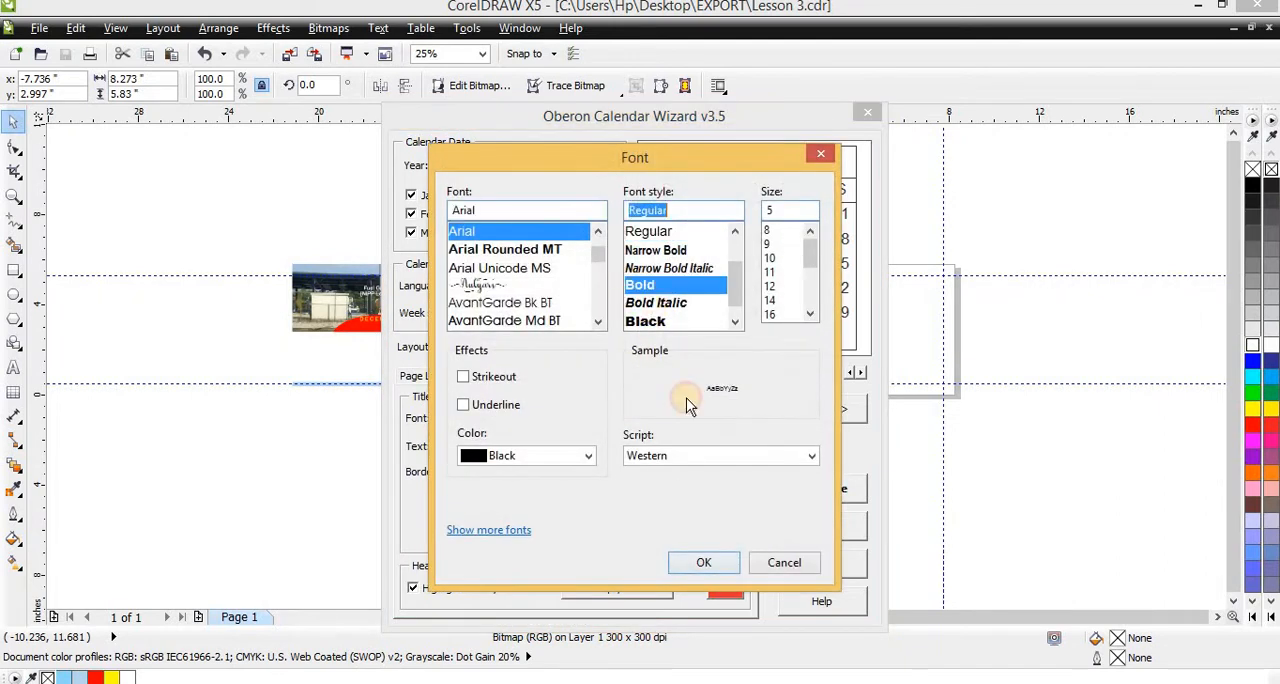
{"action": "left_click", "coordinate": [700, 563]}
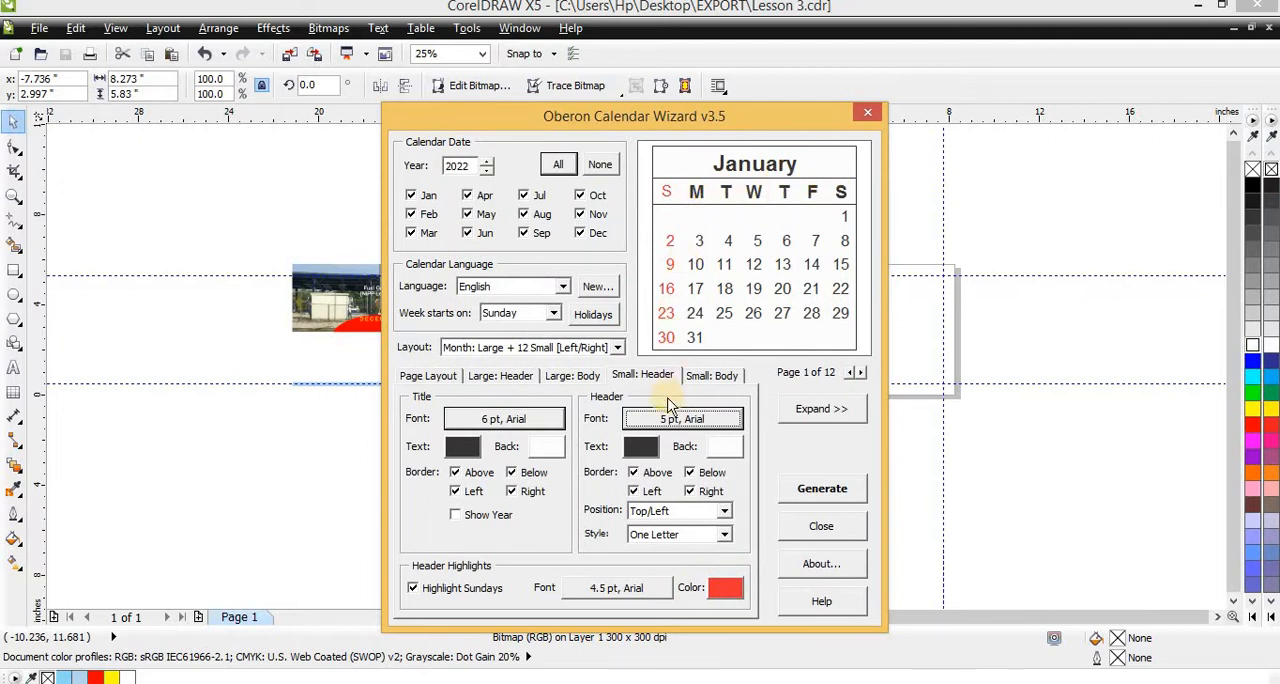
Remove the above, below, left and right borders from the small calendars' month title
{"action": "left_click", "coordinate": [457, 473]}
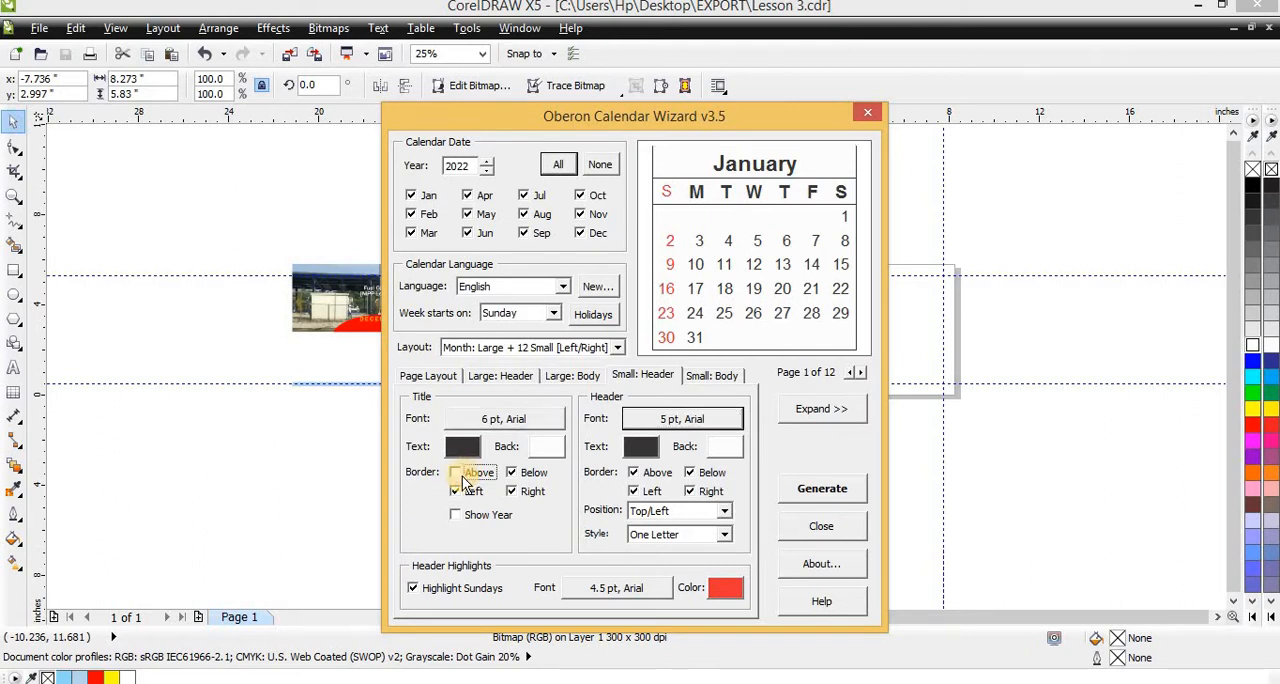
{"action": "left_click", "coordinate": [457, 473]}
{"action": "left_click", "coordinate": [457, 473]}
{"action": "left_click", "coordinate": [459, 491]}
{"action": "left_click", "coordinate": [521, 476]}
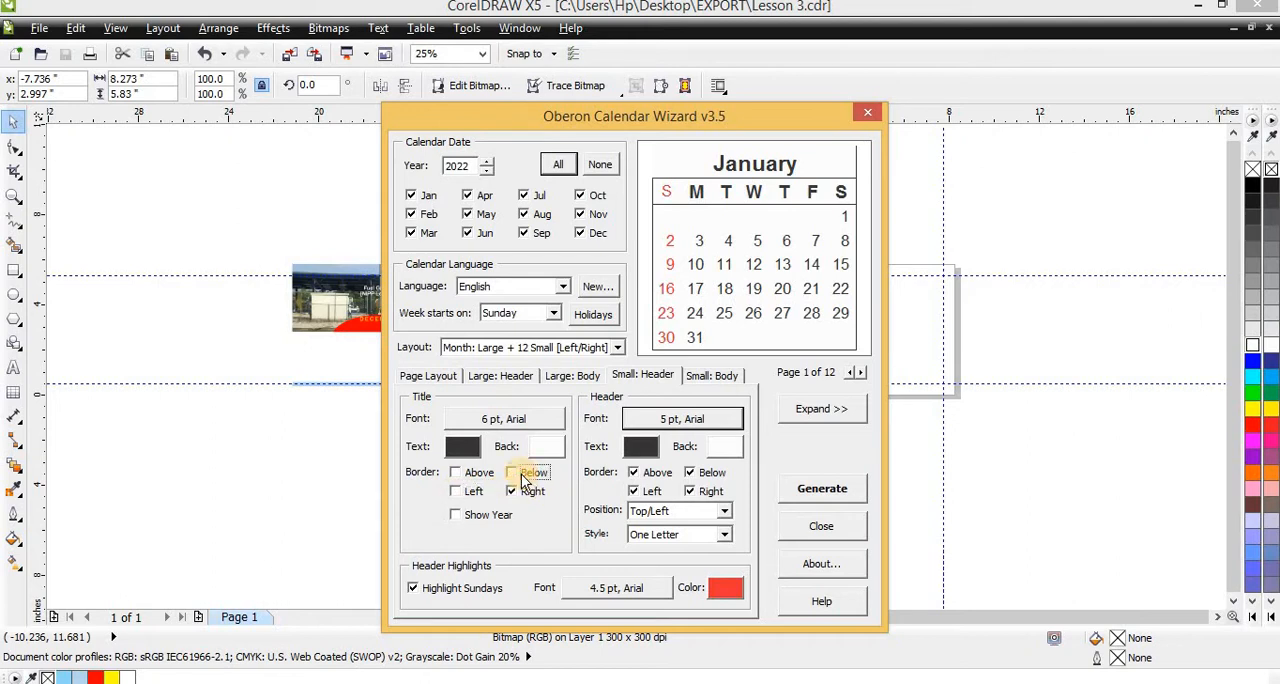
{"action": "left_click", "coordinate": [514, 493]}
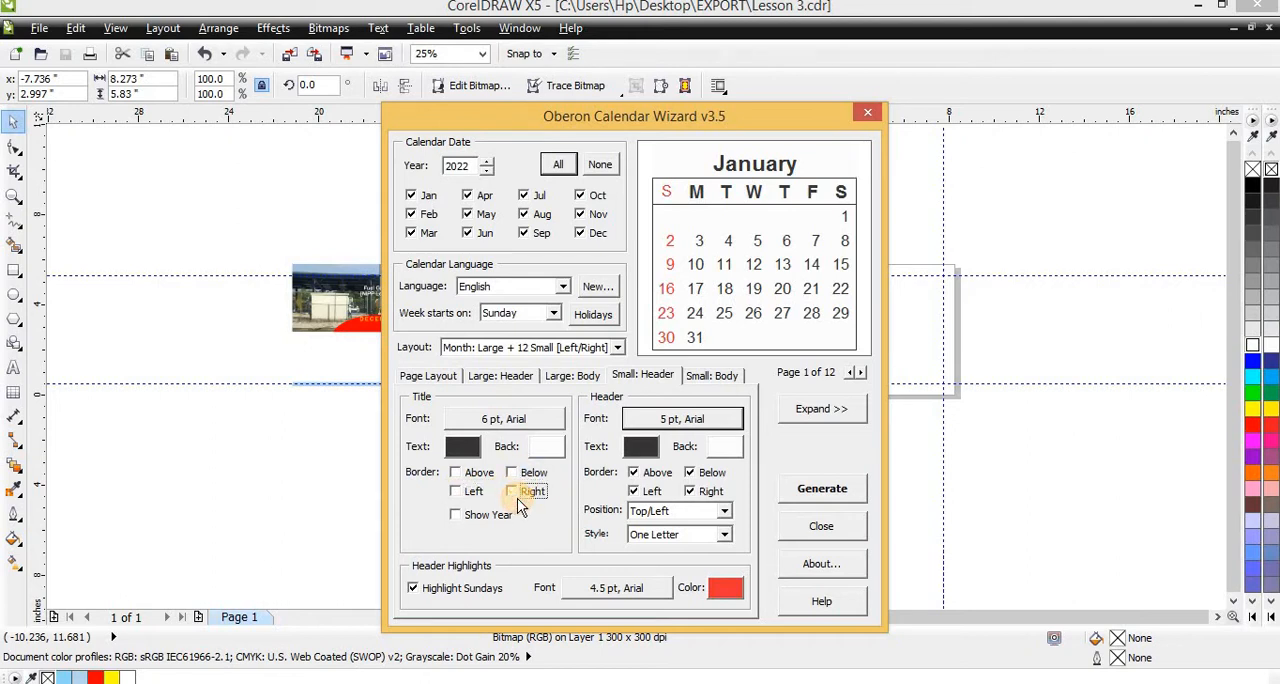
Remove all four borders from the small calendars' weekday header
{"action": "left_click", "coordinate": [635, 474]}
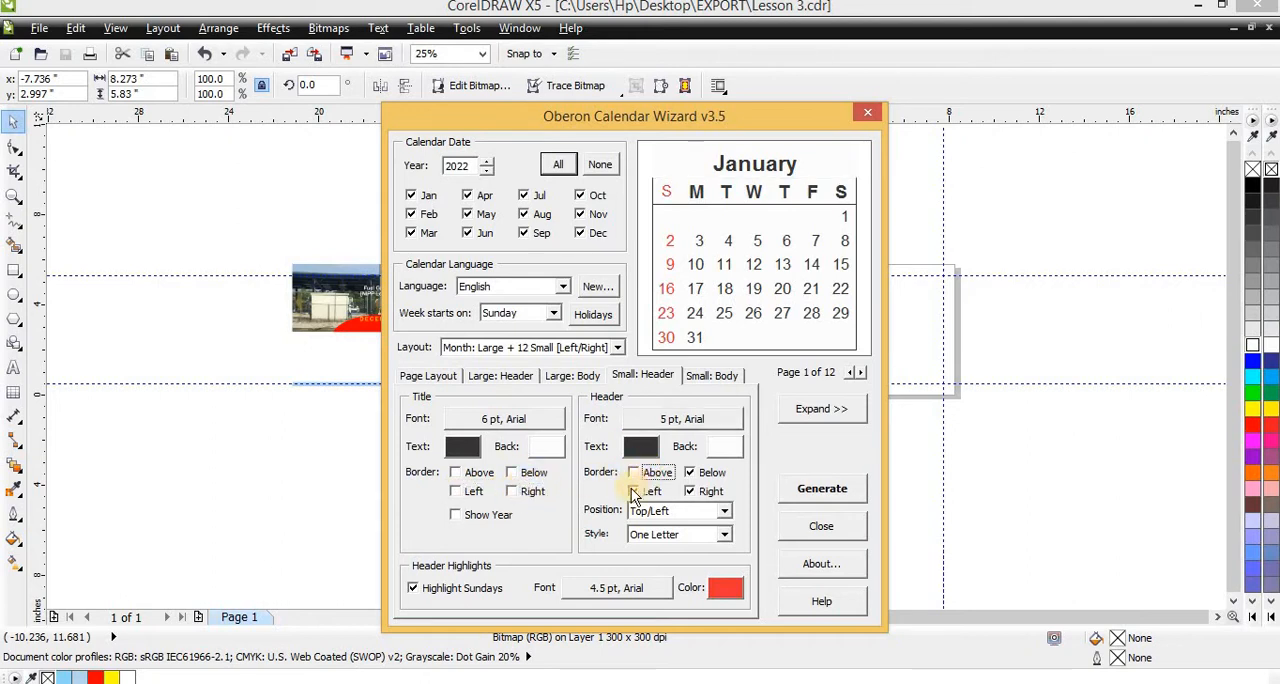
{"action": "left_click", "coordinate": [634, 491]}
{"action": "left_click", "coordinate": [704, 493]}
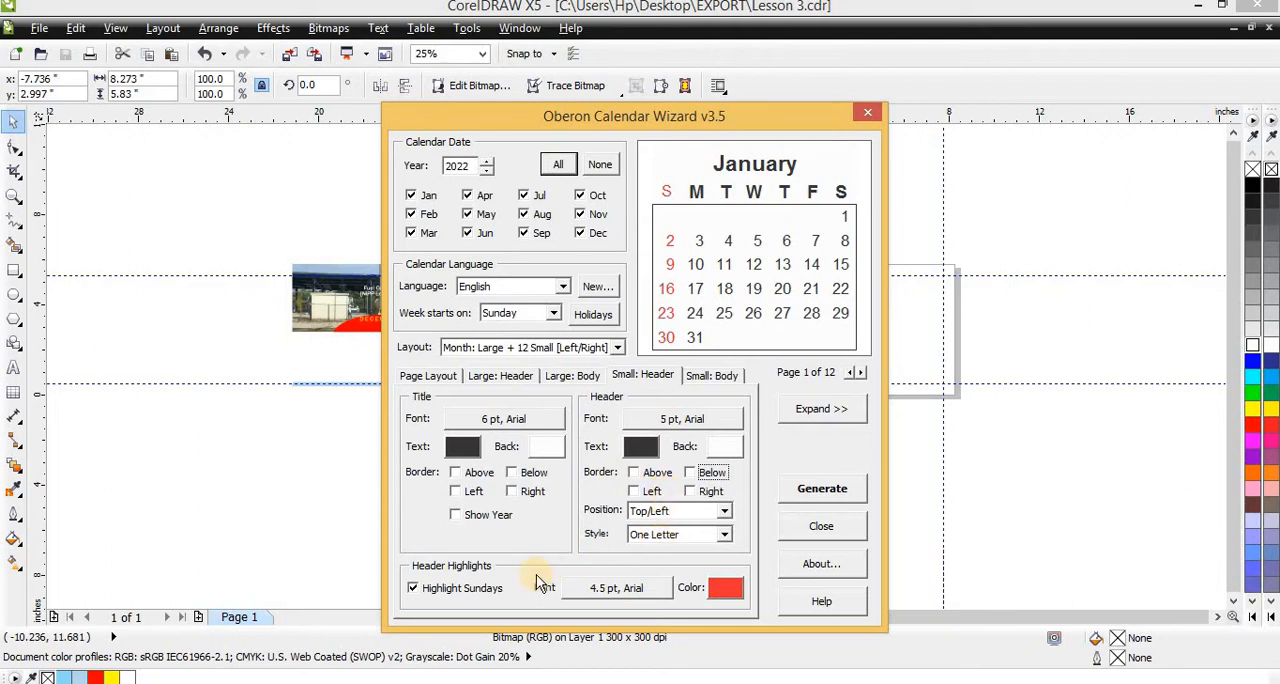
Try the small calendars' weekday header without Sunday highlighting and switch the highlighting back on
{"action": "left_click", "coordinate": [426, 590]}
{"action": "left_click", "coordinate": [426, 591]}
{"action": "left_click", "coordinate": [426, 592]}
{"action": "left_click", "coordinate": [426, 592]}
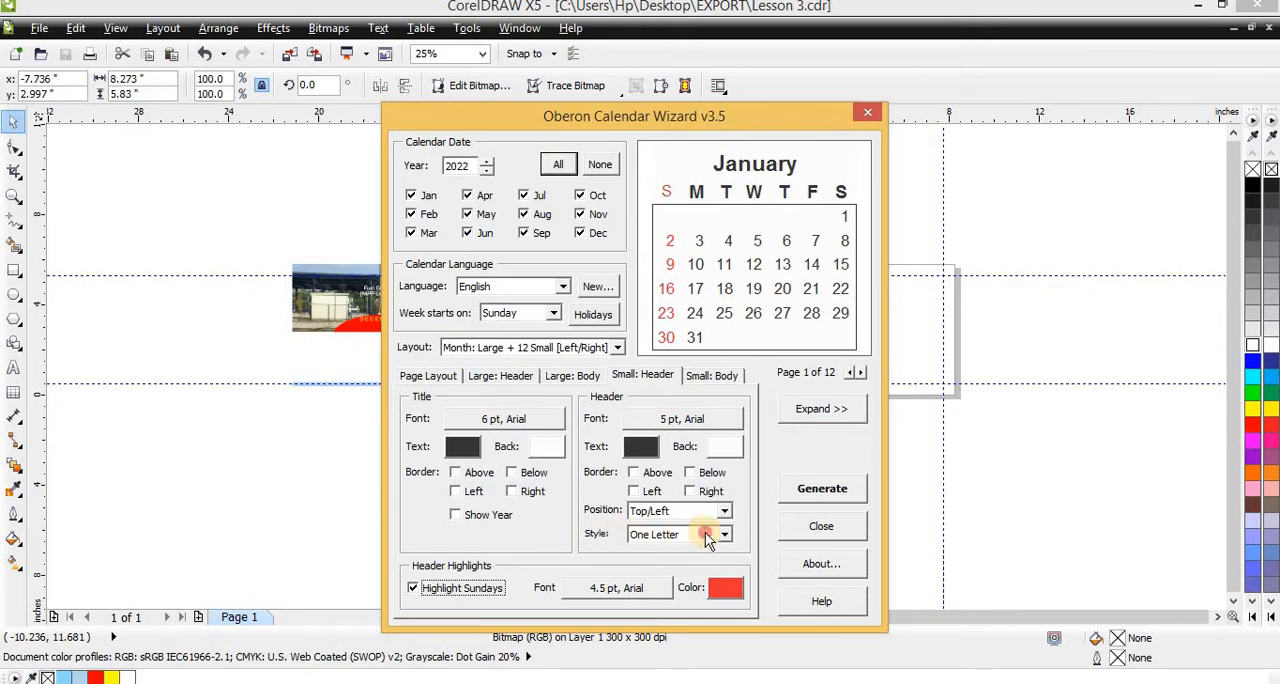
Try the Short Form style and Bottom/Right position for the small weekday header, restoring One Letter and Top/Left
{"action": "left_click", "coordinate": [706, 536]}
{"action": "left_click", "coordinate": [677, 562]}
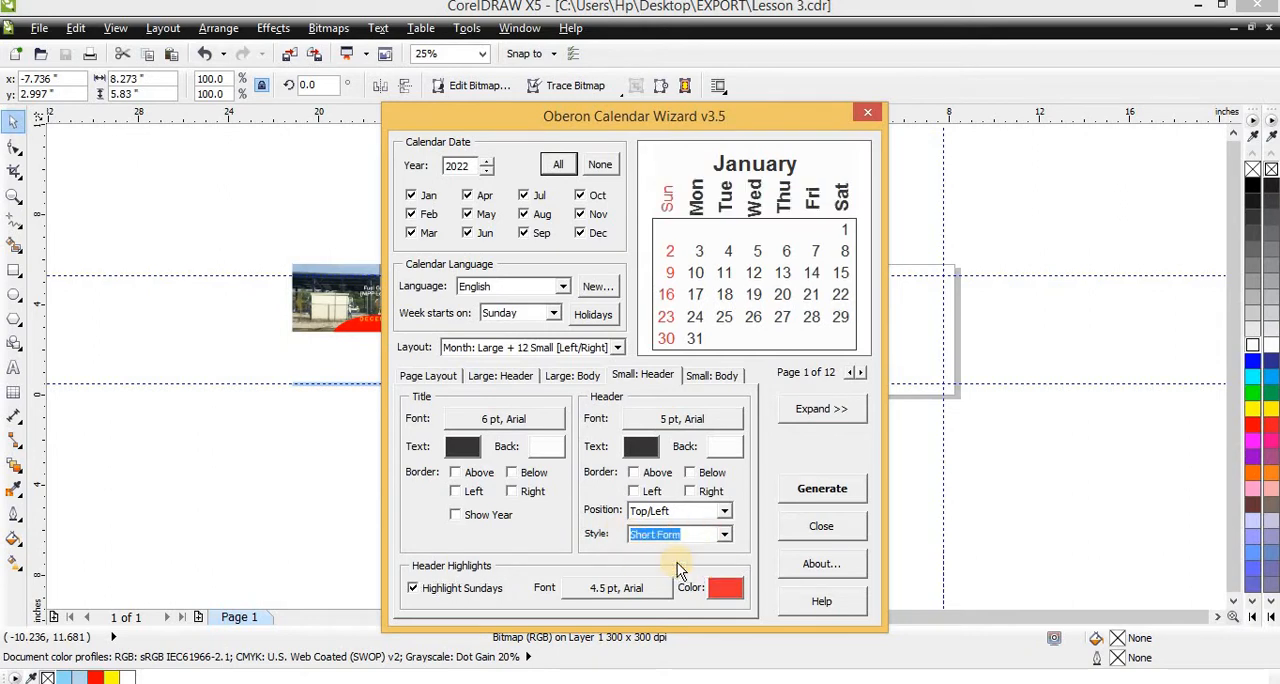
{"action": "left_click", "coordinate": [690, 540]}
{"action": "left_click", "coordinate": [672, 550]}
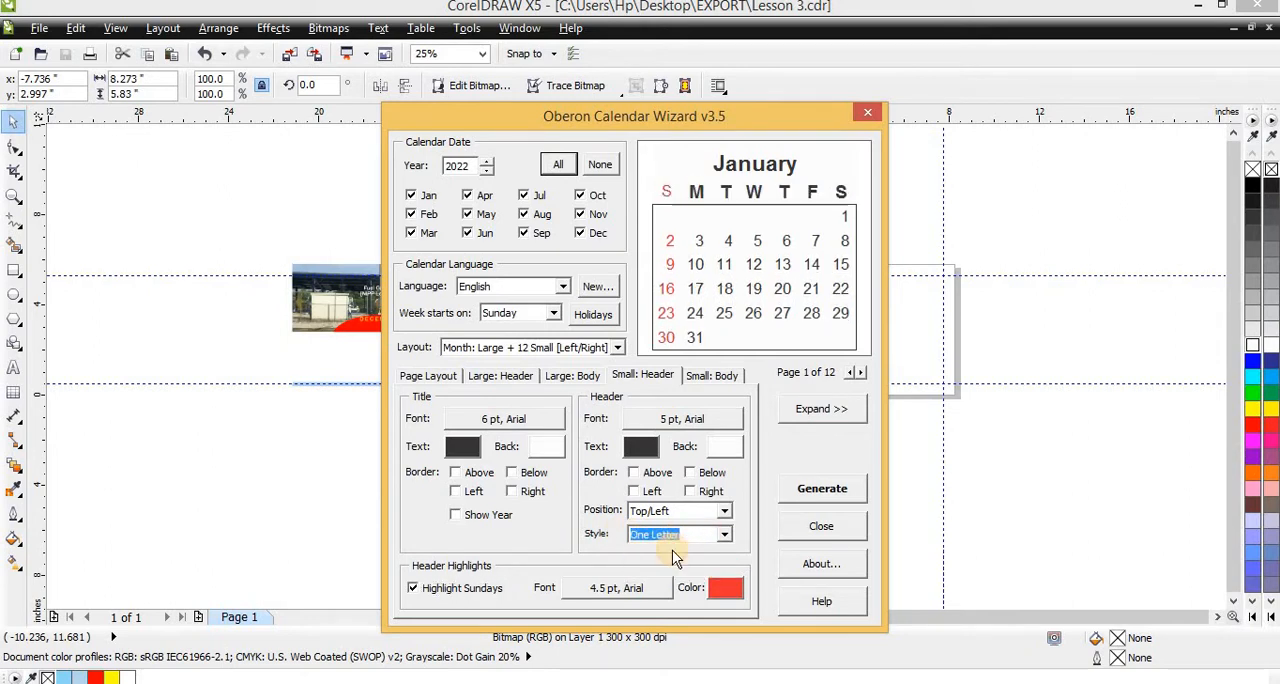
{"action": "left_click", "coordinate": [650, 511]}
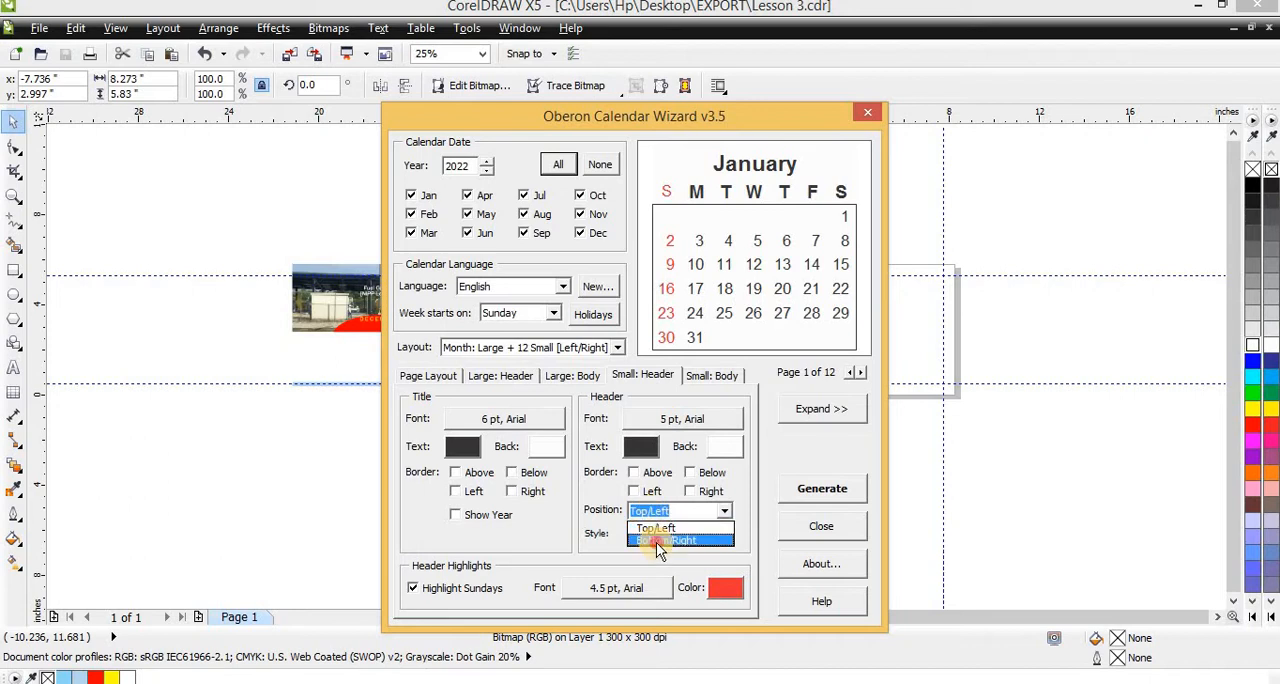
{"action": "left_click", "coordinate": [656, 541]}
{"action": "left_click", "coordinate": [664, 518]}
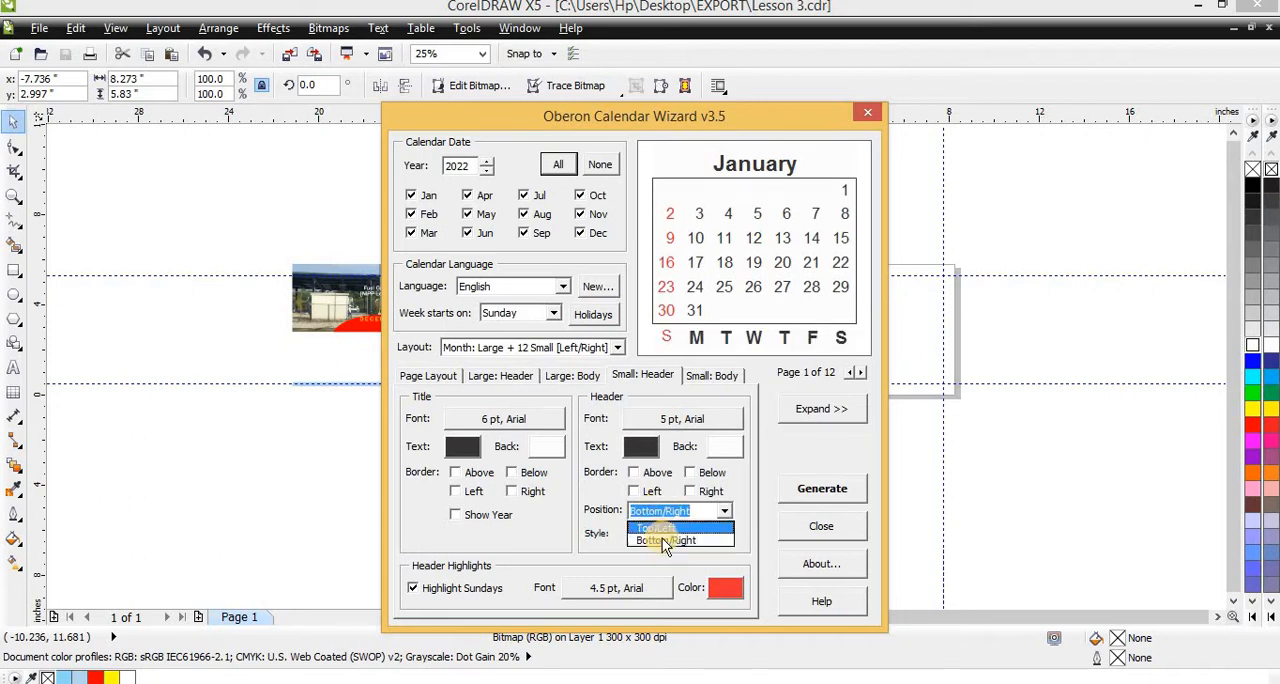
{"action": "left_click", "coordinate": [651, 527]}
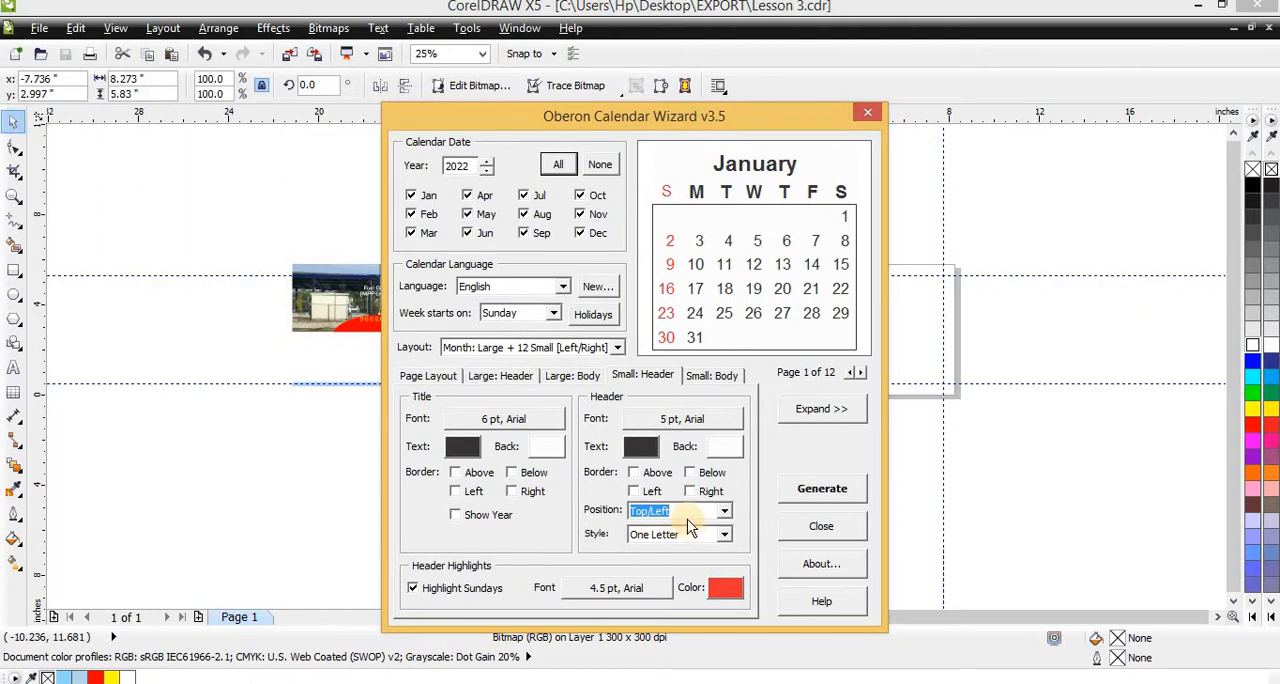
Remove the above, below, left and right borders from the small calendars' body
{"action": "left_click", "coordinate": [652, 374]}
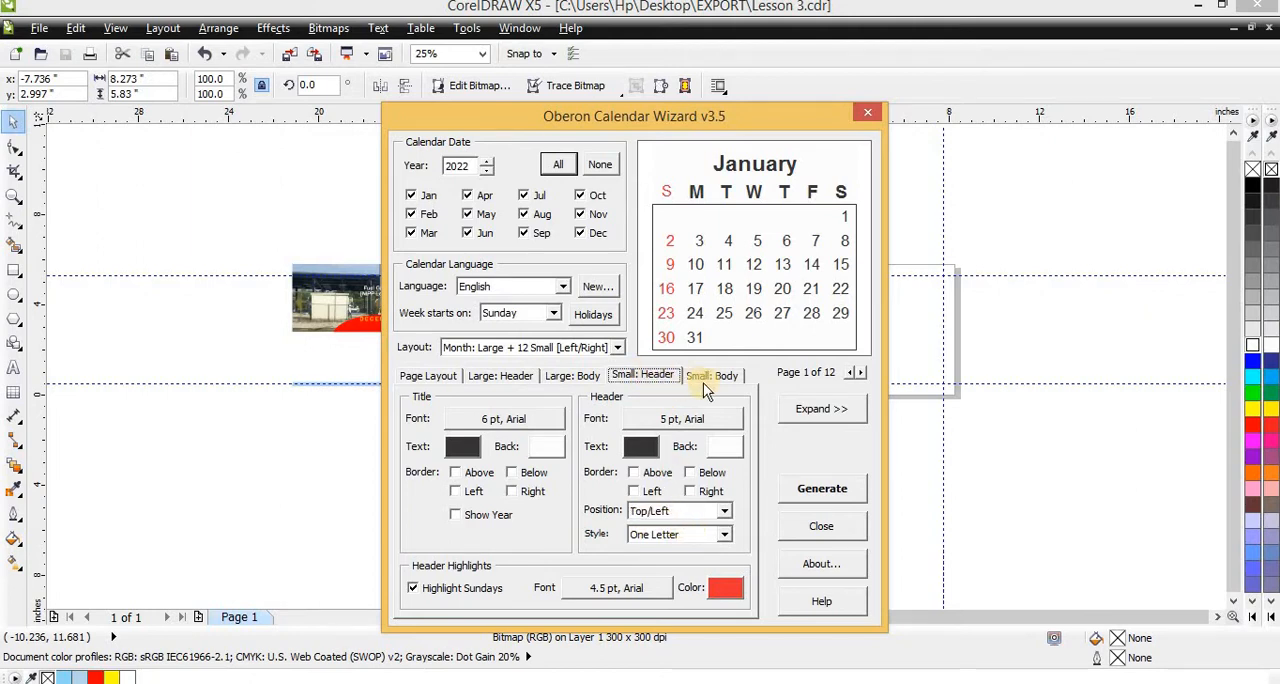
{"action": "left_click", "coordinate": [712, 376]}
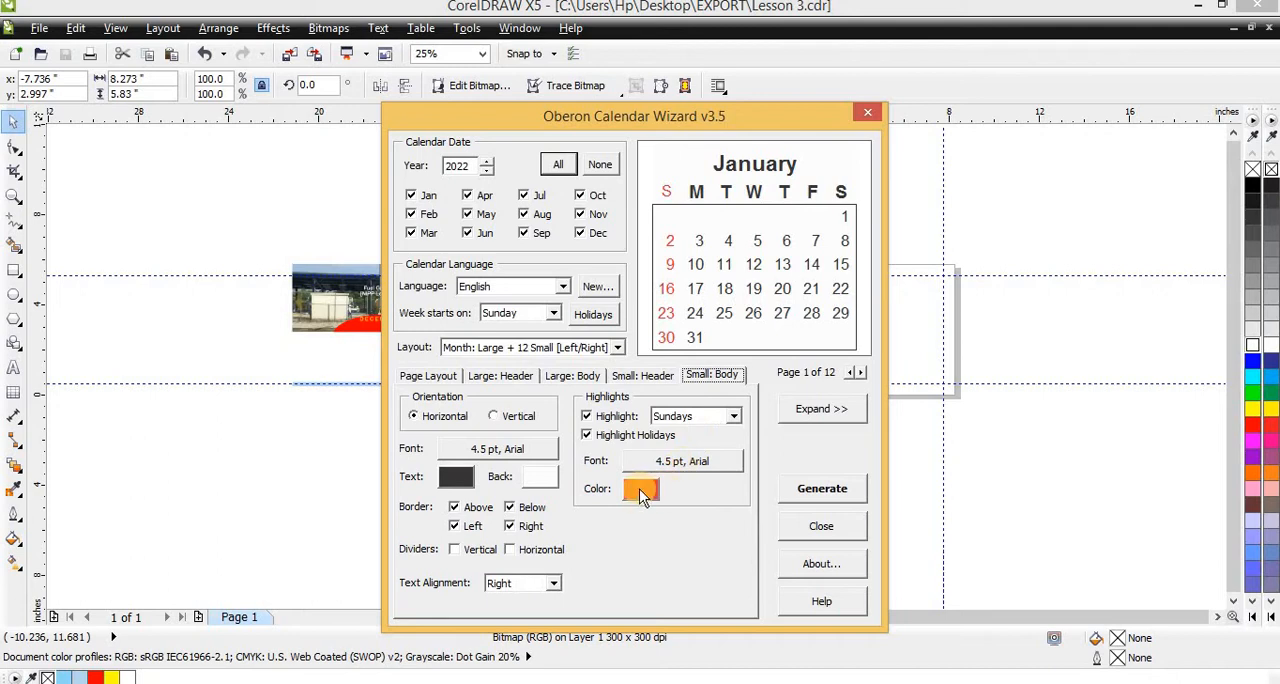
{"action": "left_click", "coordinate": [459, 522]}
{"action": "left_click", "coordinate": [457, 530]}
{"action": "left_click", "coordinate": [454, 507]}
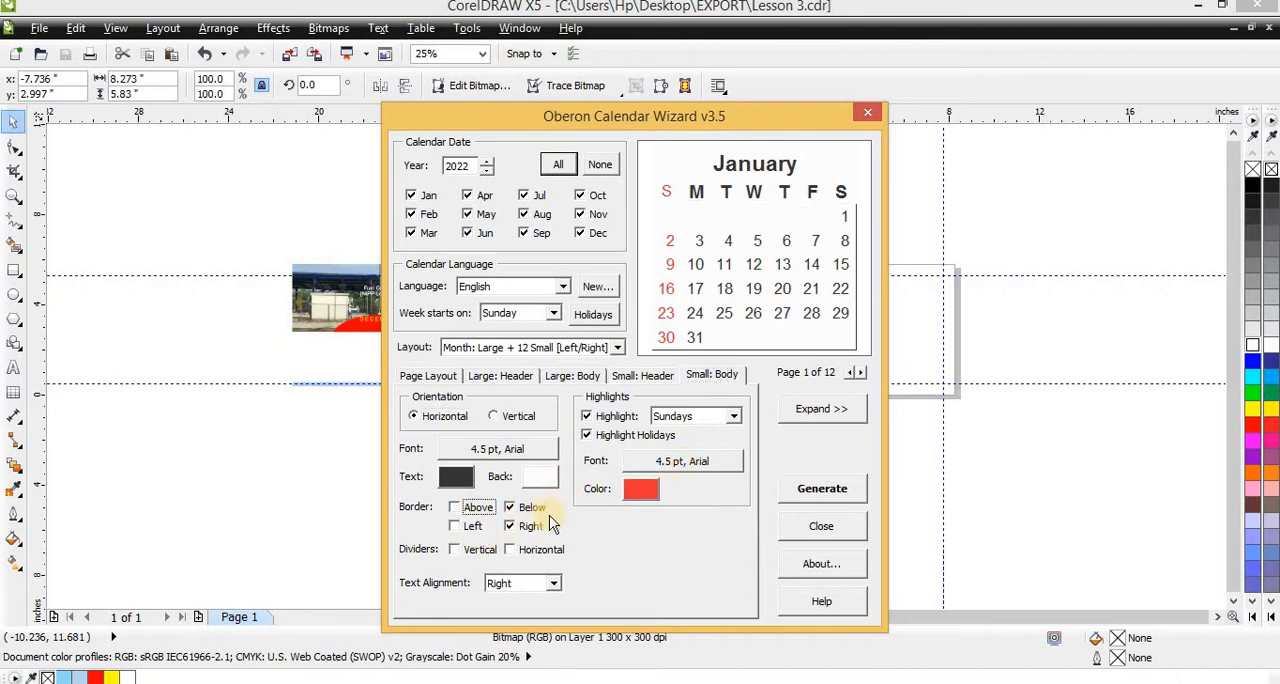
{"action": "left_click", "coordinate": [512, 508]}
{"action": "left_click", "coordinate": [515, 528]}
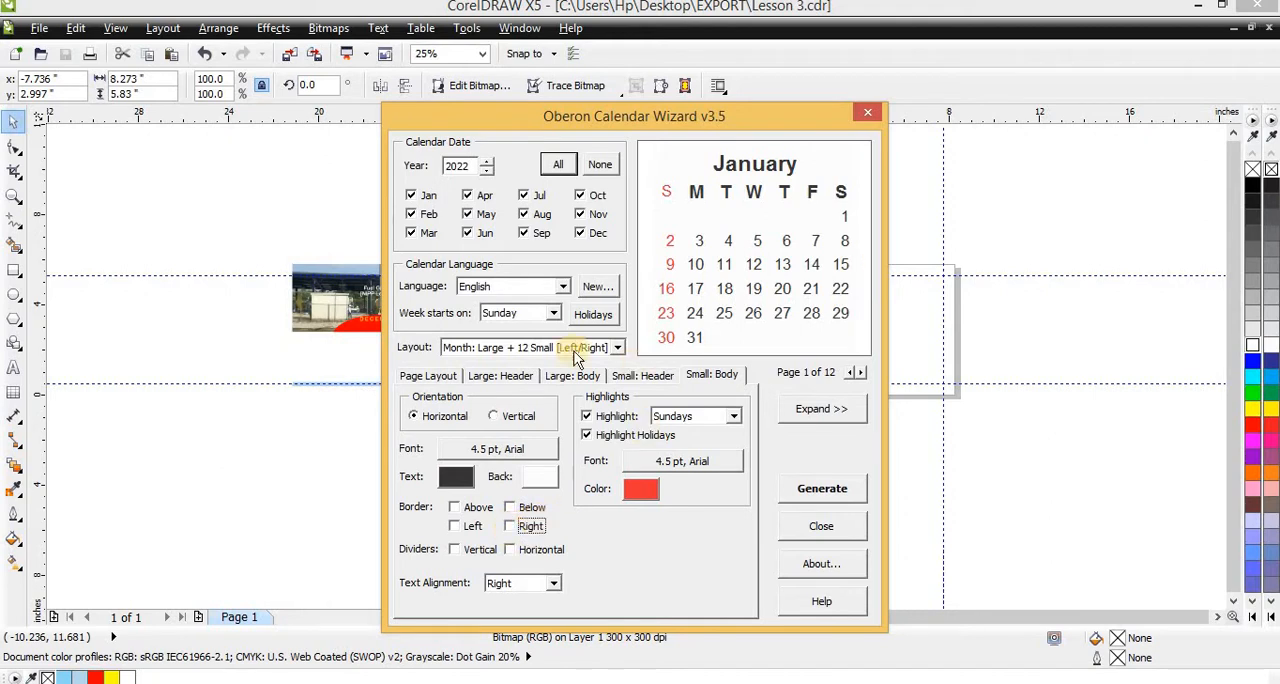
{"action": "left_click", "coordinate": [426, 378]}
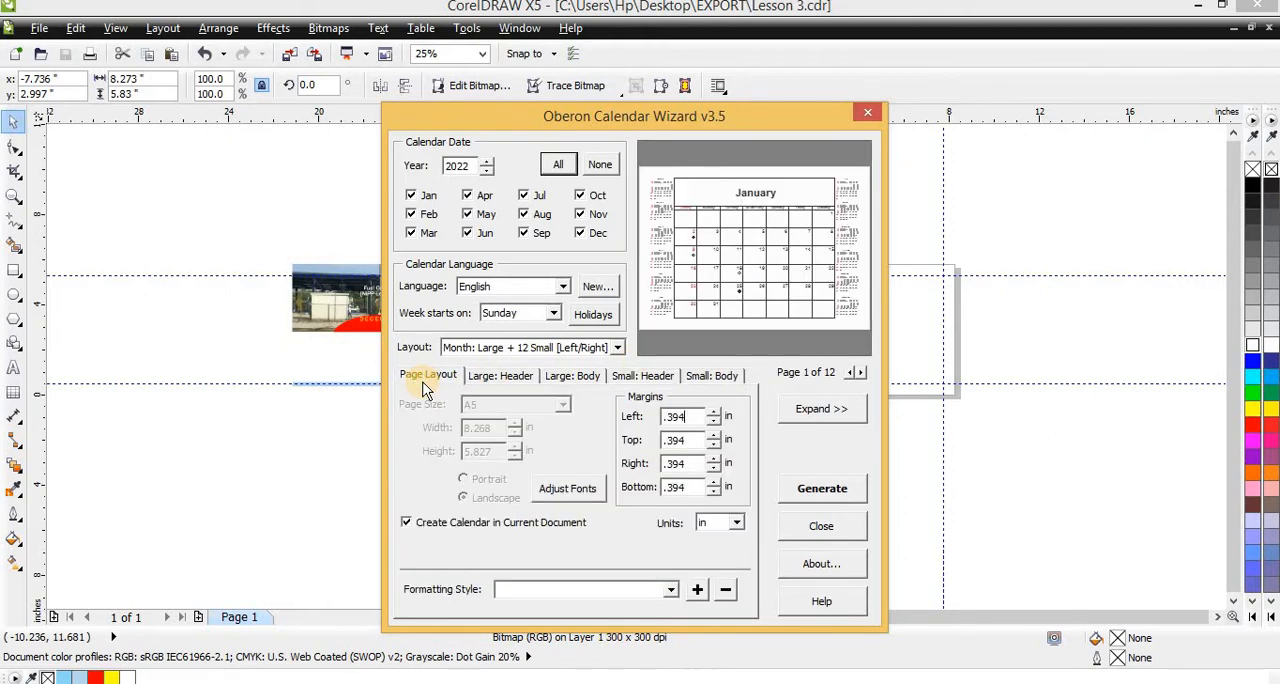
{"action": "left_click", "coordinate": [500, 376]}
{"action": "left_click", "coordinate": [570, 377]}
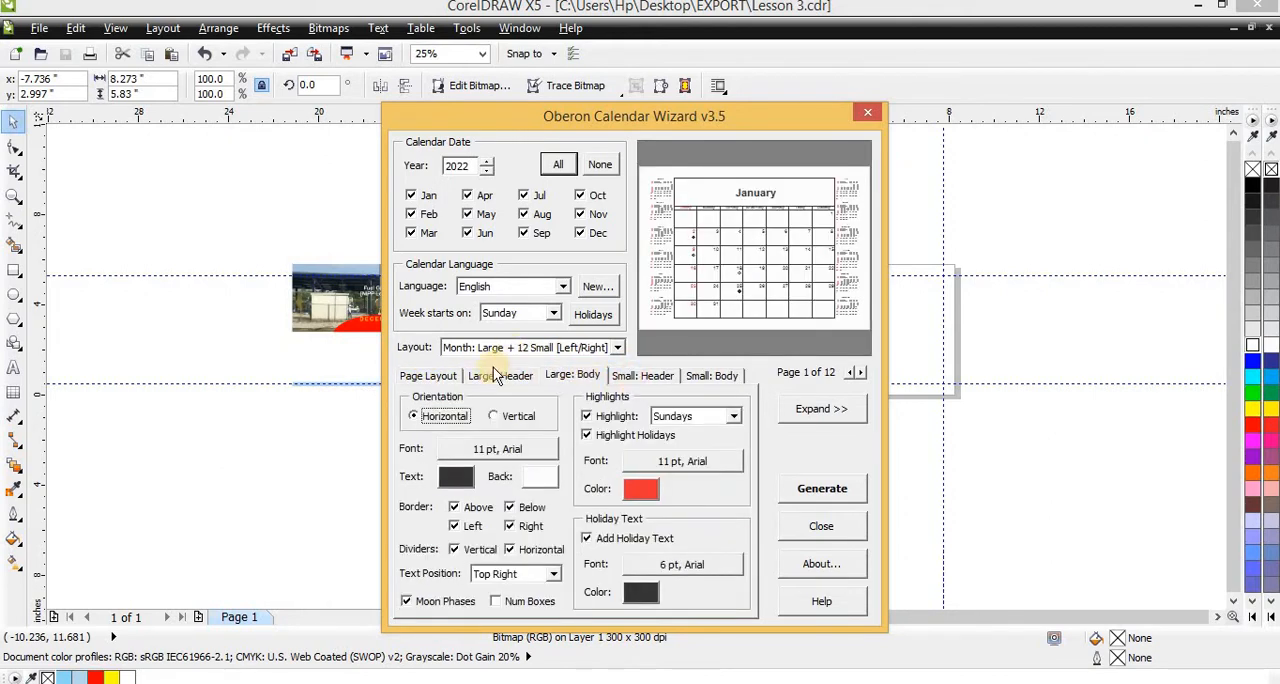
{"action": "left_click", "coordinate": [416, 380]}
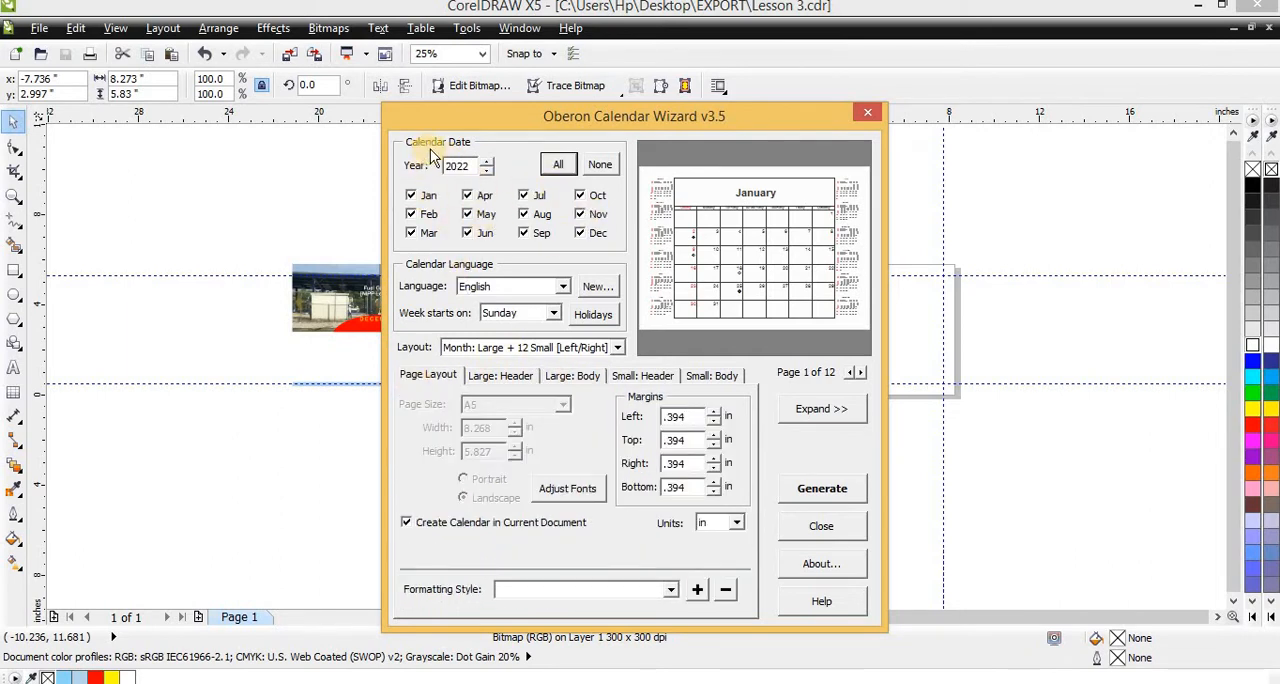
Set the calendar year to 2023
{"action": "left_click", "coordinate": [488, 163]}
{"action": "left_click", "coordinate": [488, 163]}
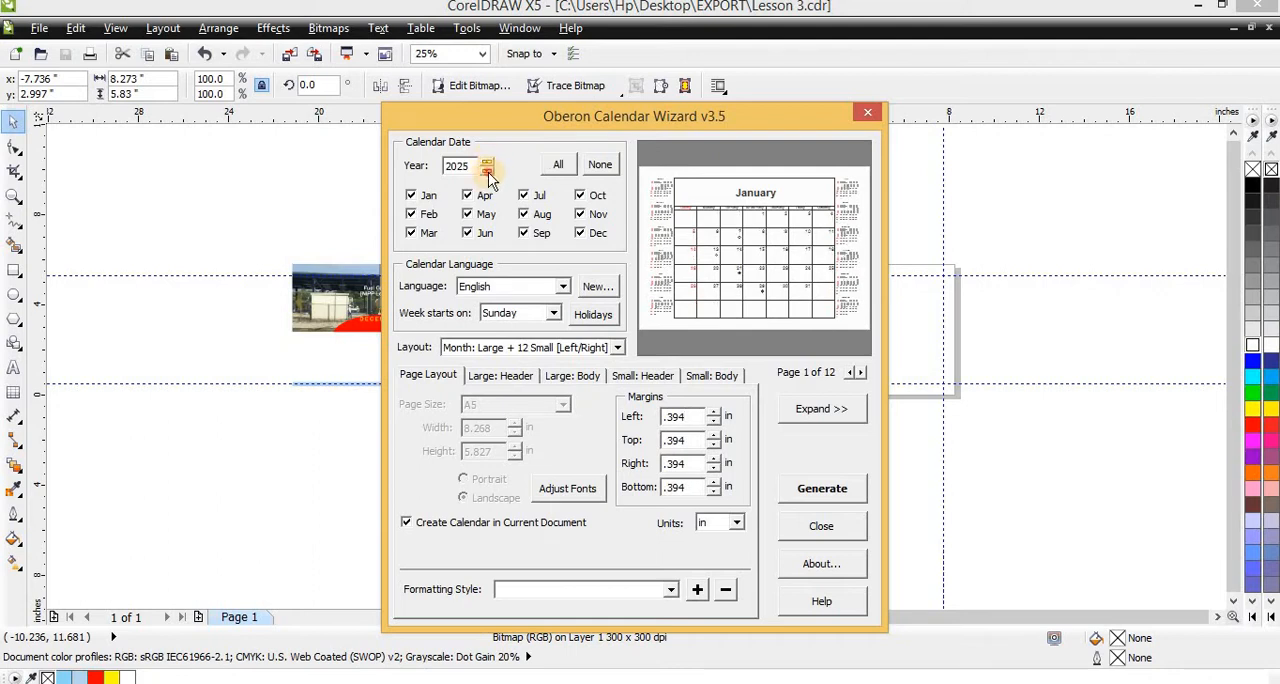
{"action": "left_click", "coordinate": [487, 170]}
{"action": "left_click", "coordinate": [487, 170]}
{"action": "left_click", "coordinate": [487, 170]}
{"action": "left_click", "coordinate": [487, 170]}
{"action": "left_click", "coordinate": [487, 170]}
{"action": "left_click", "coordinate": [487, 170]}
{"action": "left_click", "coordinate": [486, 163]}
{"action": "left_click", "coordinate": [486, 163]}
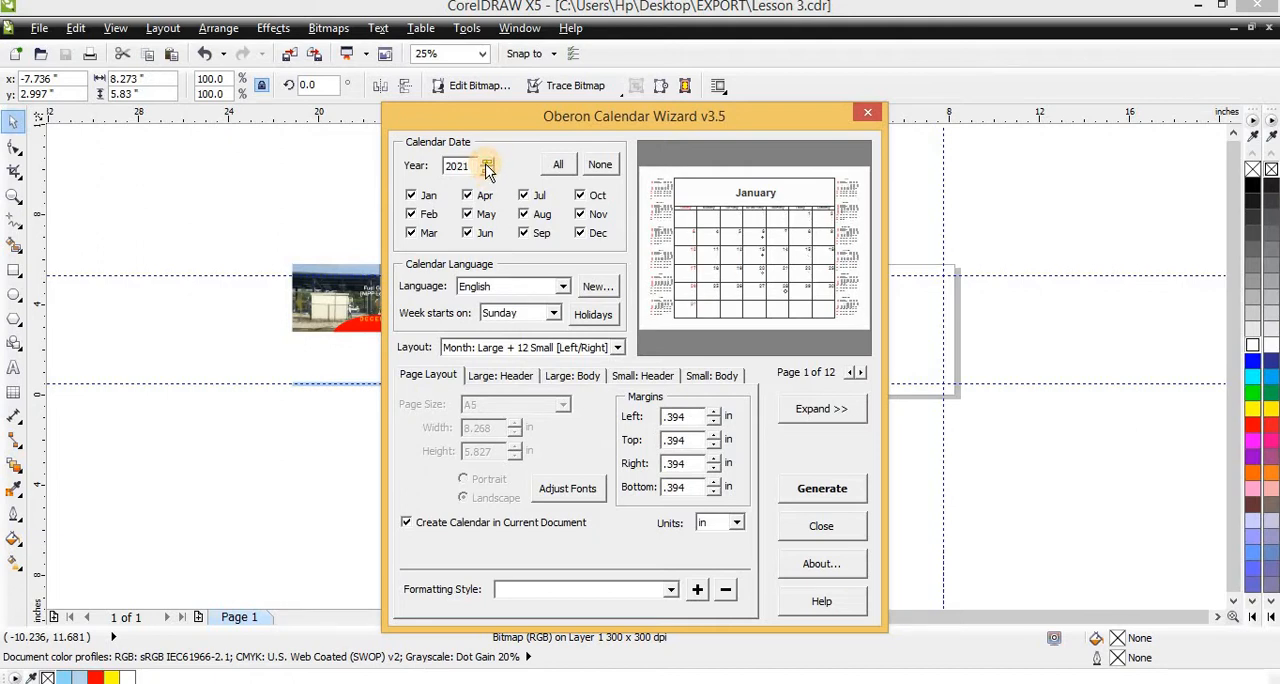
{"action": "left_click", "coordinate": [486, 163]}
{"action": "left_click", "coordinate": [486, 163]}
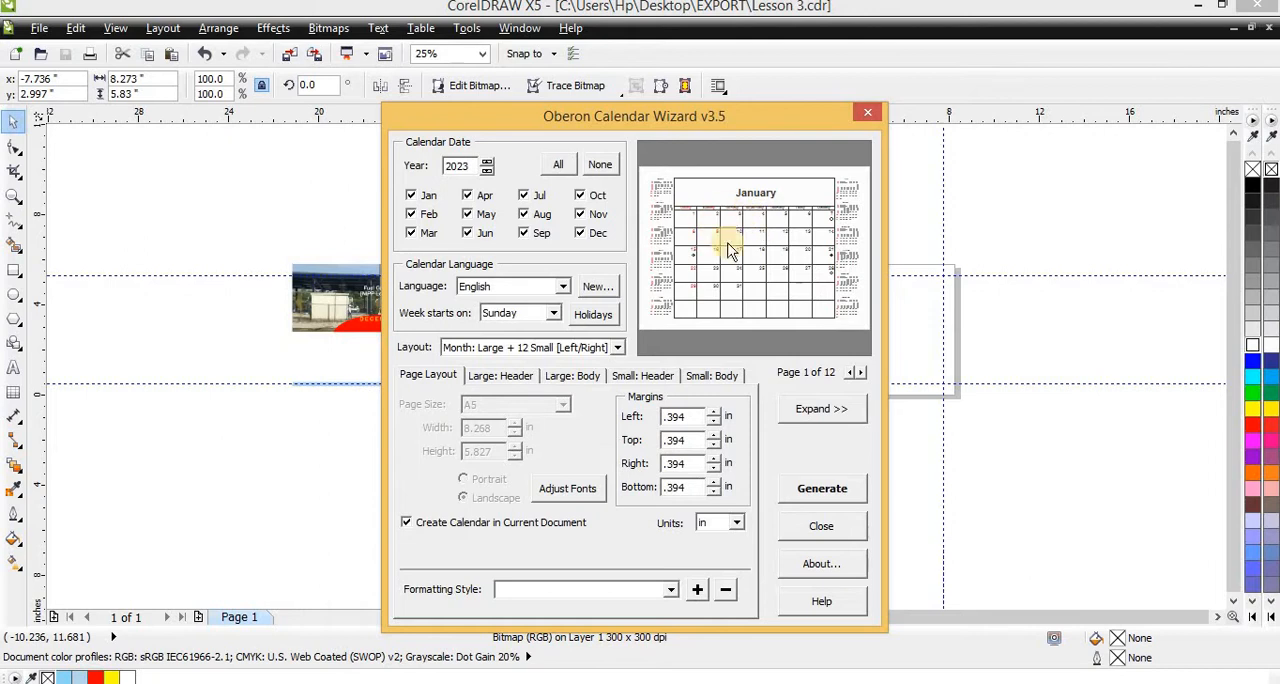
Try the Month layouts Large + 2 Small and Large + 12 Small [Top/Bottom], restoring Large + 12 Small [Left/Right]
{"action": "left_click", "coordinate": [571, 349]}
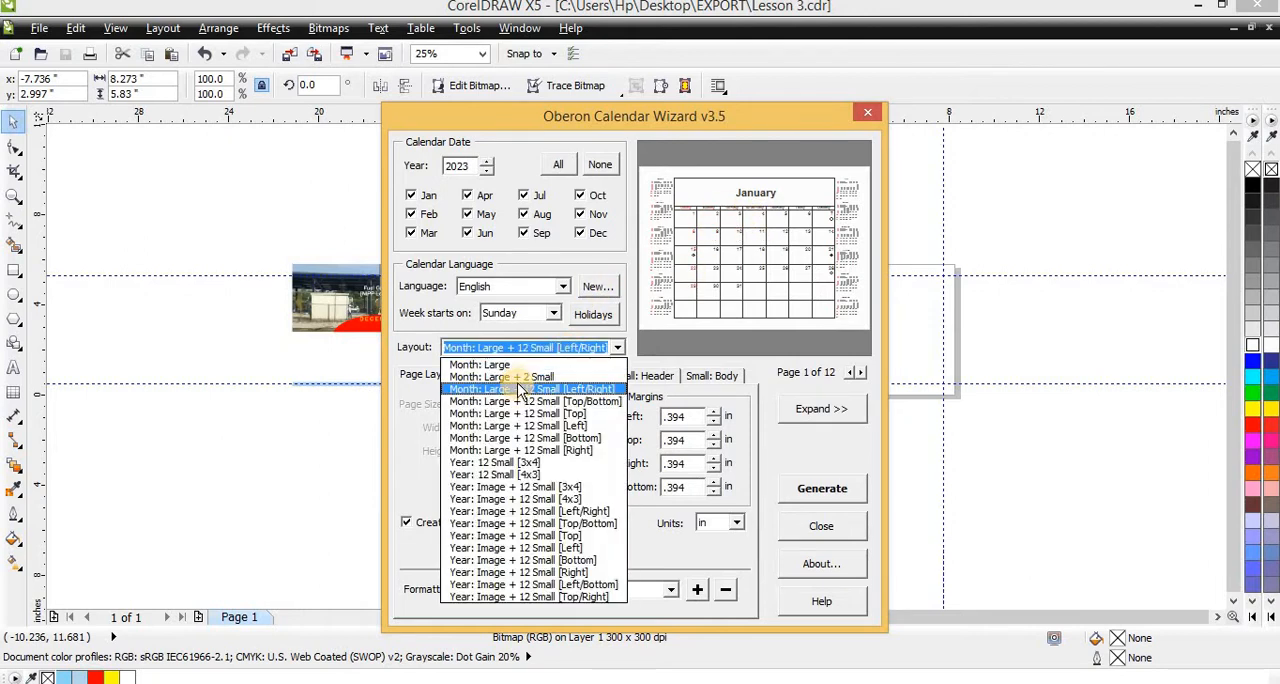
{"action": "left_click", "coordinate": [519, 377]}
{"action": "left_click", "coordinate": [502, 349]}
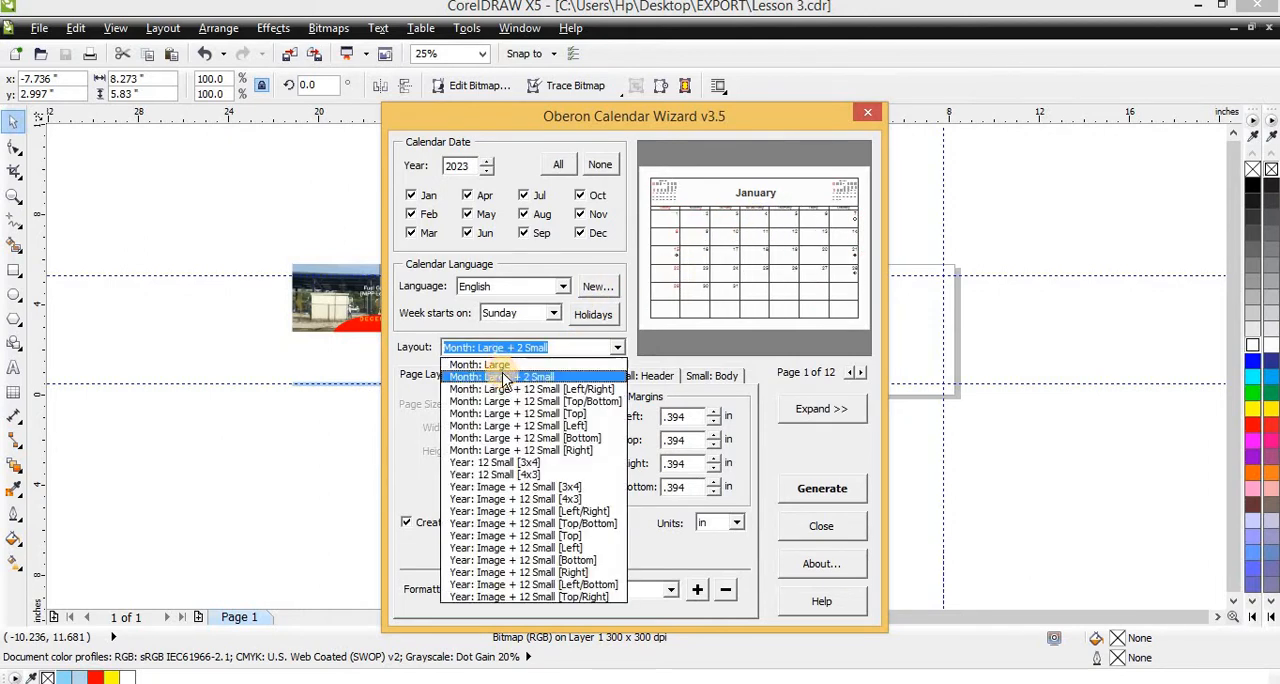
{"action": "left_click", "coordinate": [521, 389]}
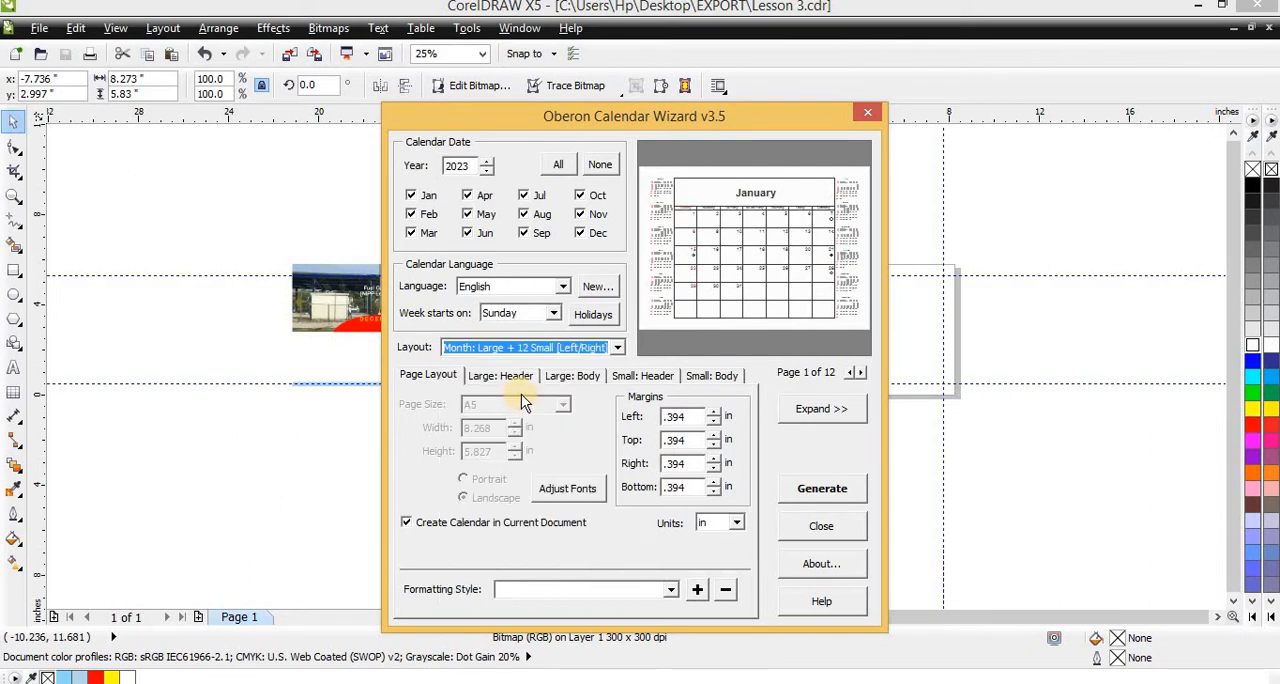
{"action": "left_click", "coordinate": [524, 347]}
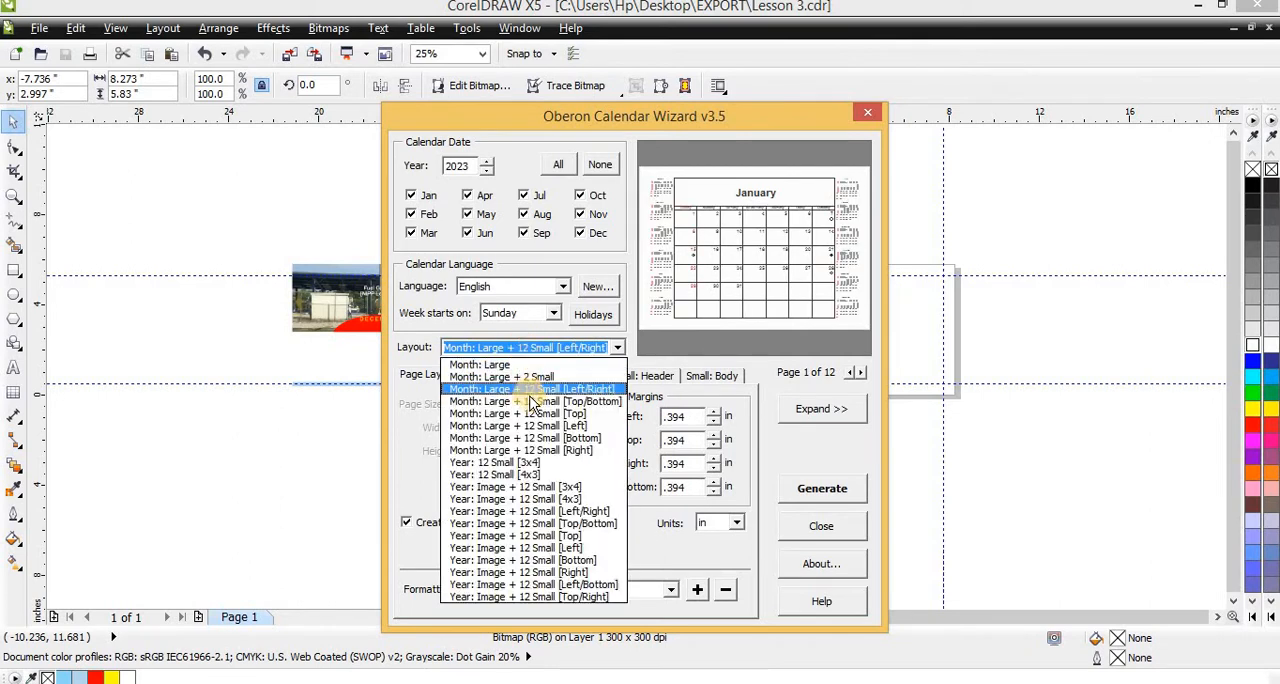
{"action": "left_click", "coordinate": [530, 401]}
{"action": "left_click", "coordinate": [525, 347]}
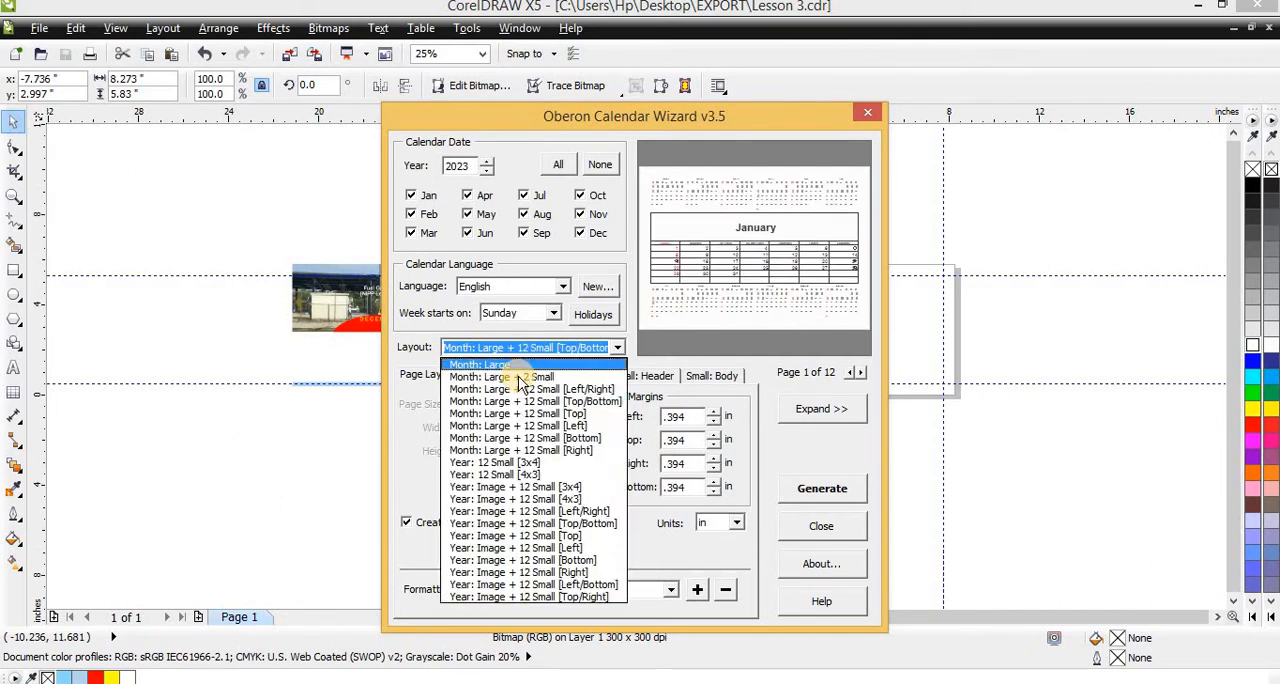
{"action": "left_click", "coordinate": [520, 393]}
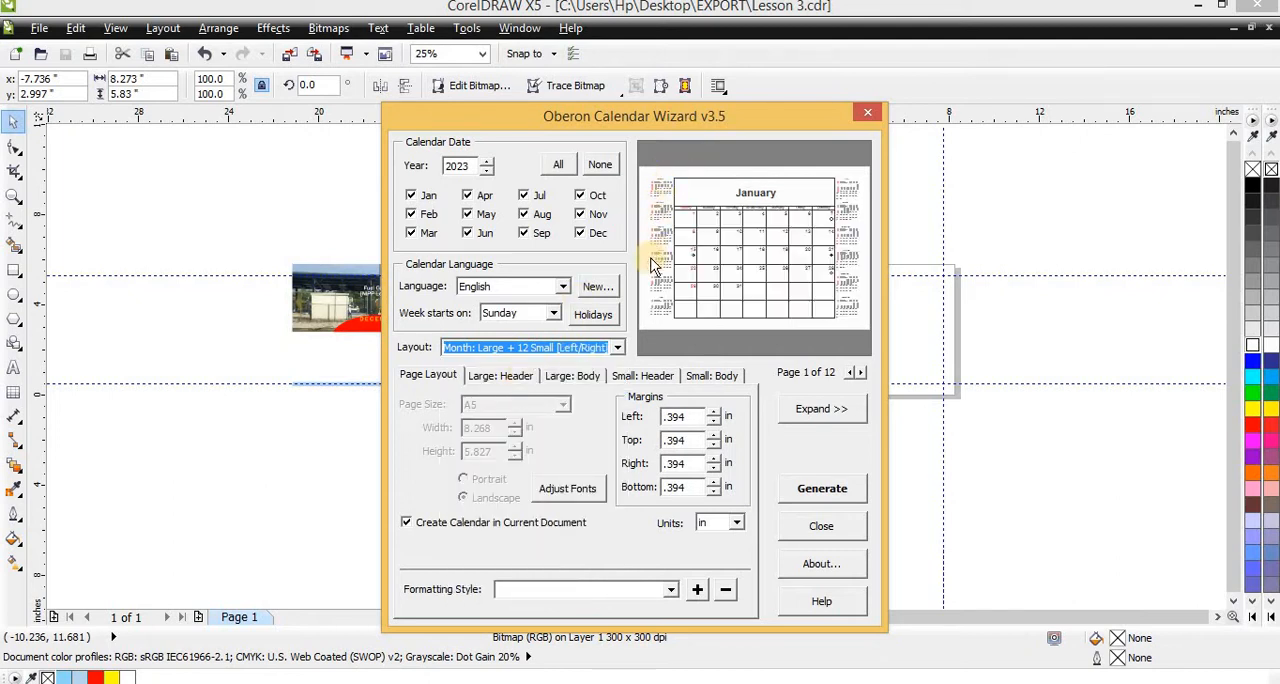
Set the font of the highlighted Sundays and holidays in the small calendars' body to 5 pt Arial Bold
{"action": "left_click", "coordinate": [505, 374]}
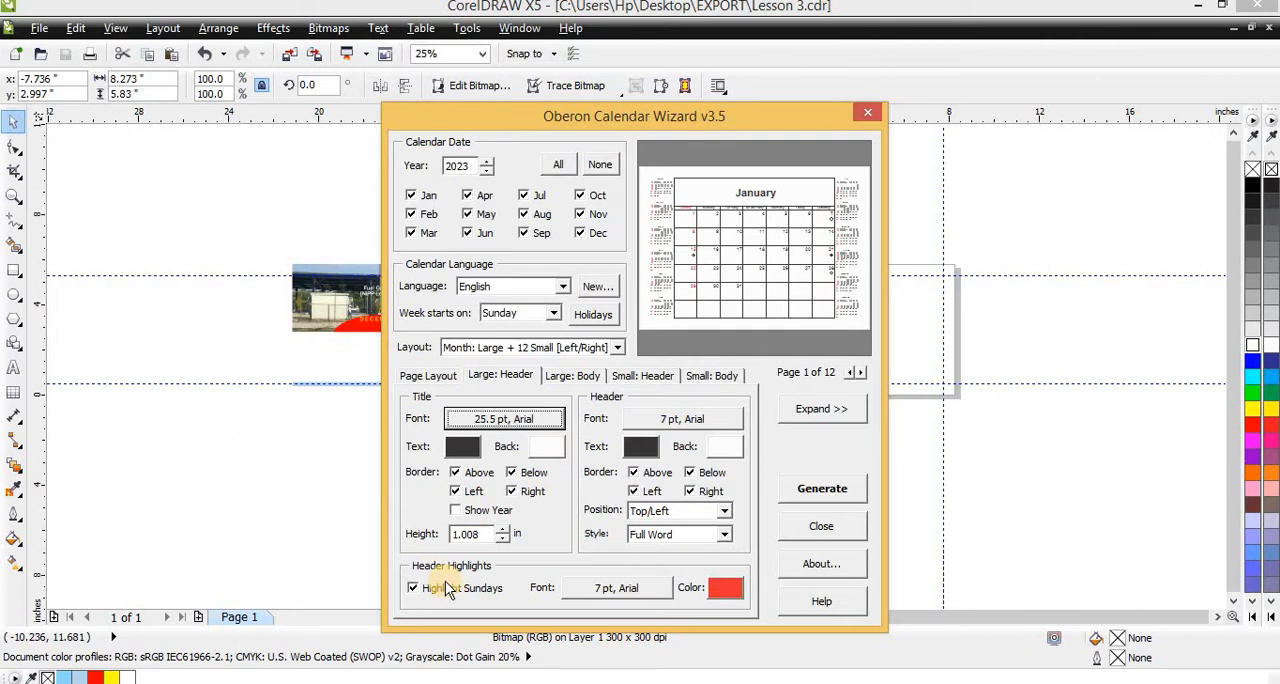
{"action": "left_click", "coordinate": [710, 376]}
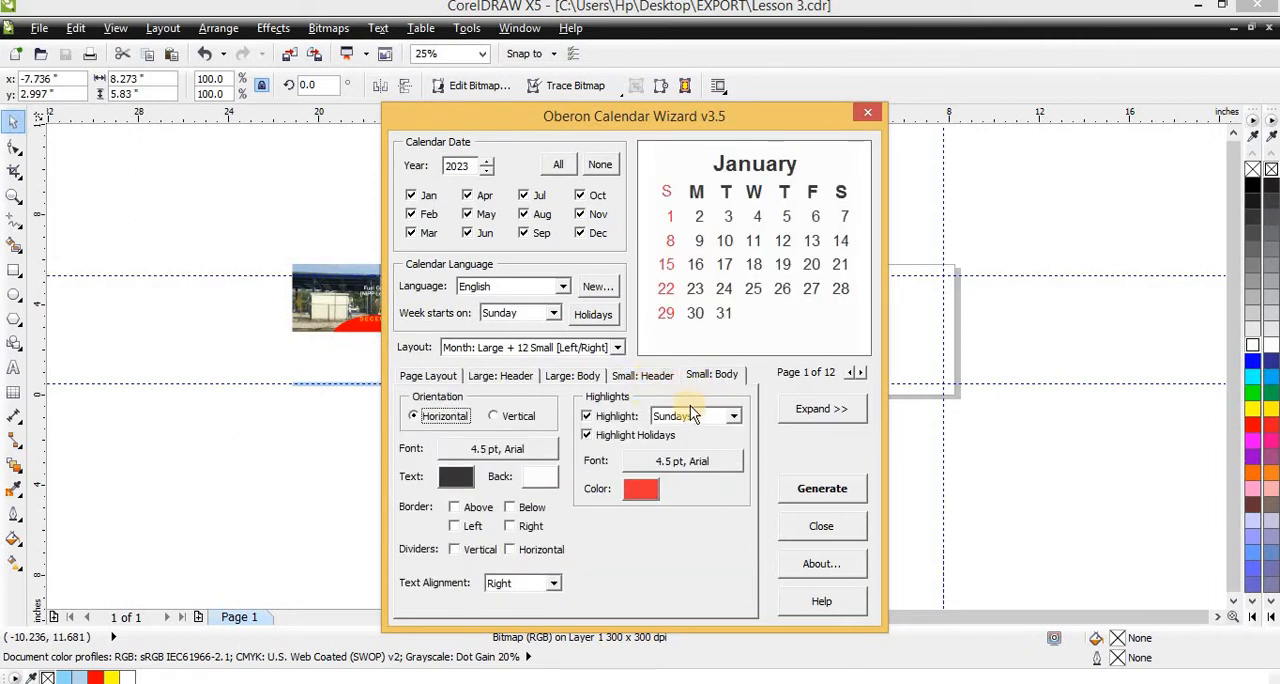
{"action": "left_click", "coordinate": [661, 455]}
{"action": "left_click", "coordinate": [648, 288]}
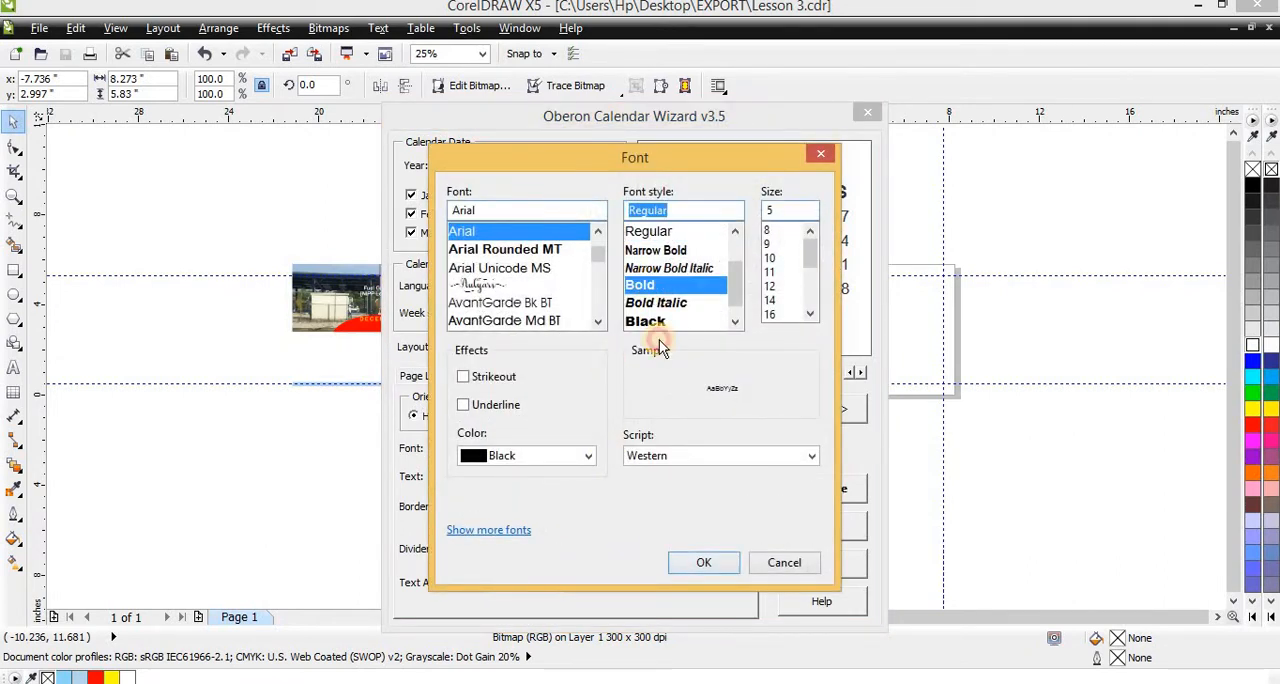
{"action": "left_click", "coordinate": [704, 562]}
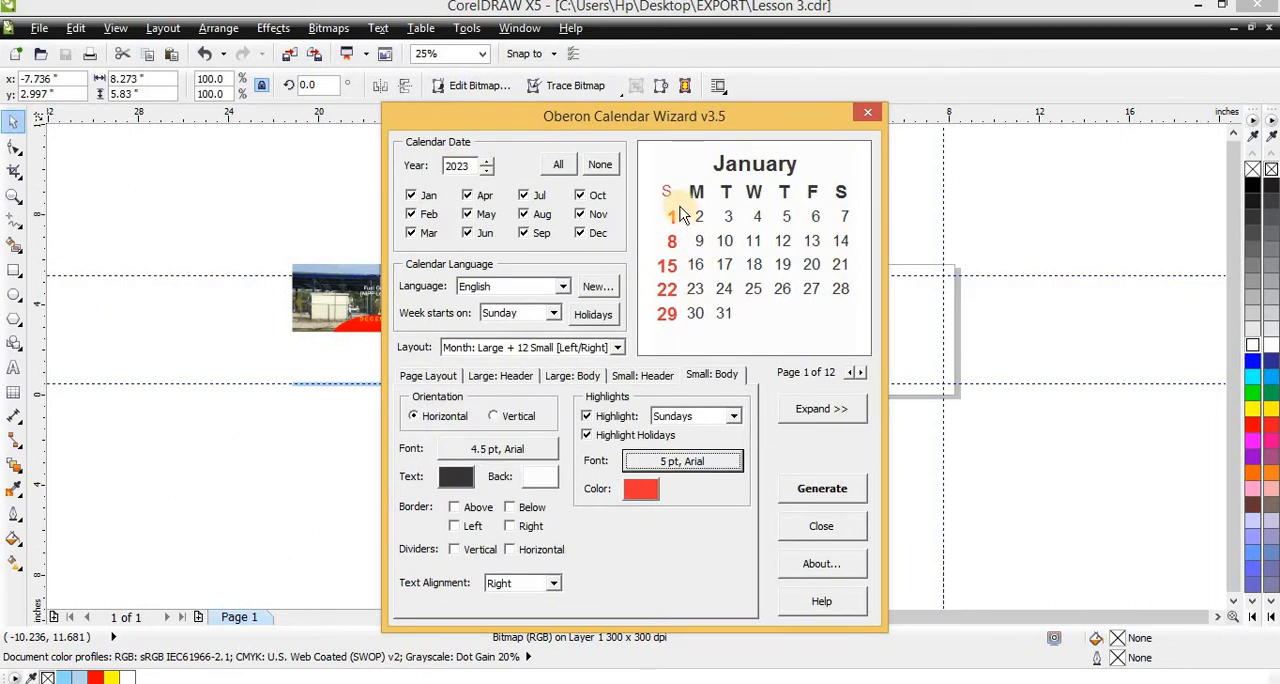
Apply Arial Bold to the small calendars' weekday header at 5 pt and to their month title at 6 pt
{"action": "left_click", "coordinate": [646, 376]}
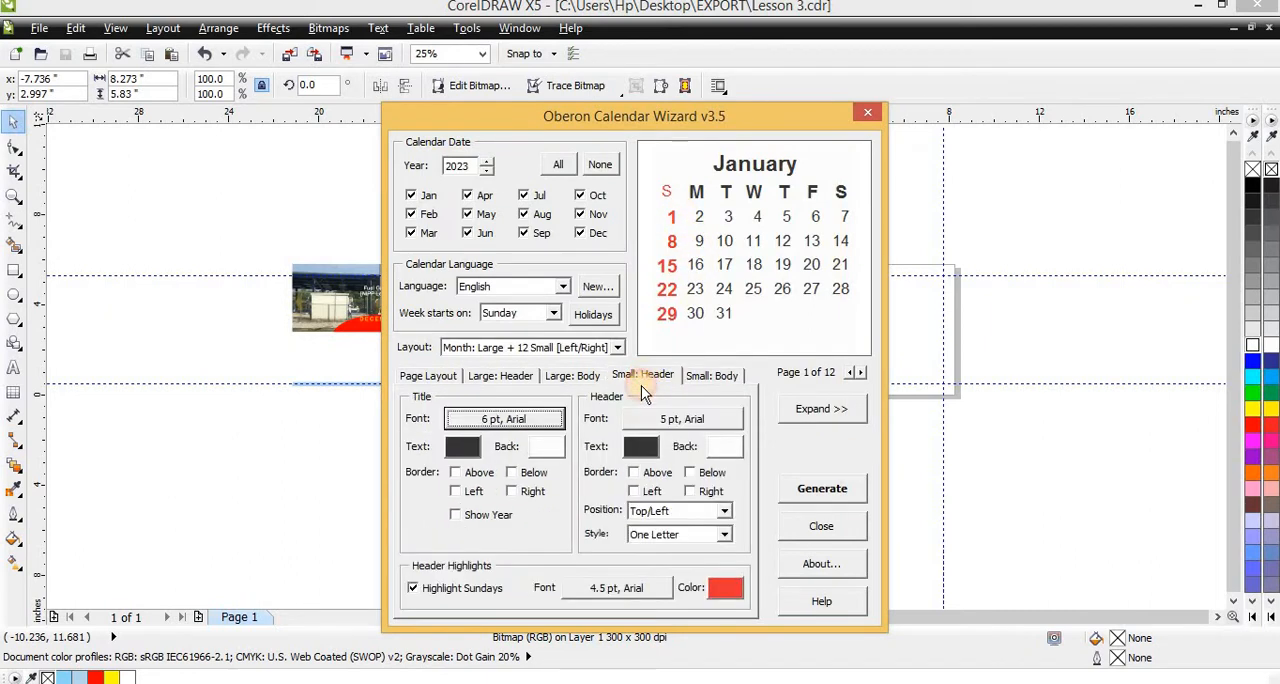
{"action": "left_click", "coordinate": [675, 423]}
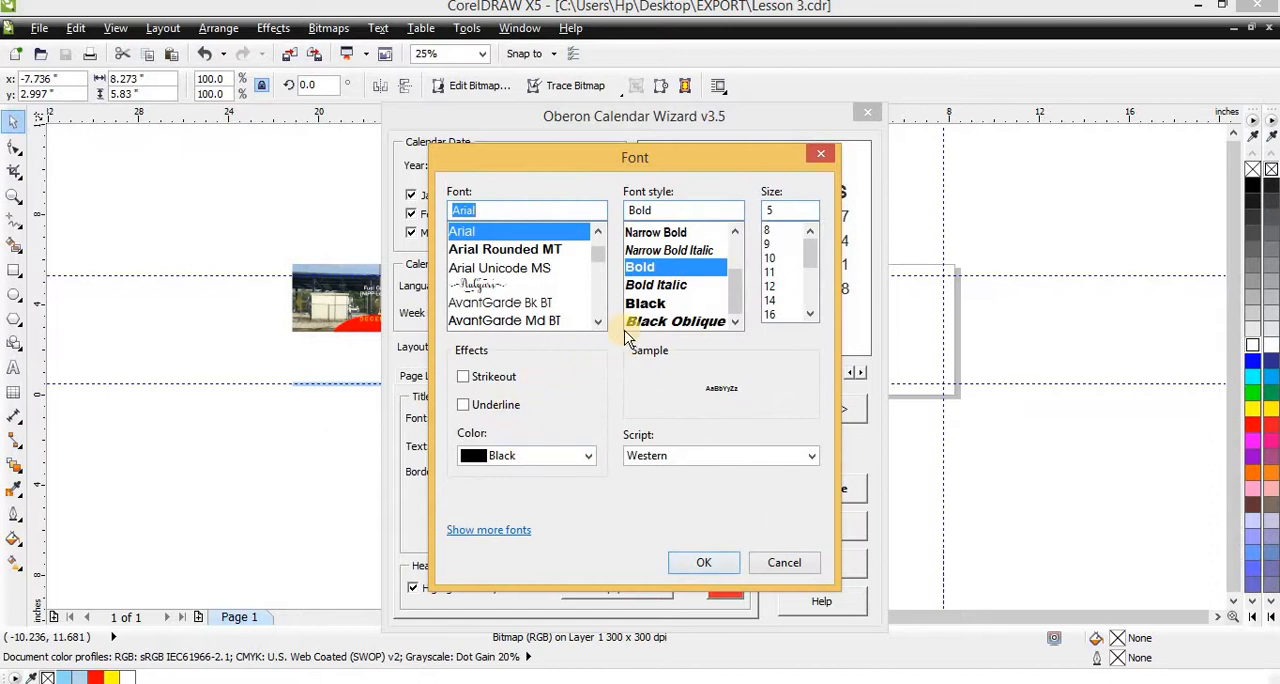
{"action": "left_click", "coordinate": [641, 266]}
{"action": "left_click", "coordinate": [703, 566]}
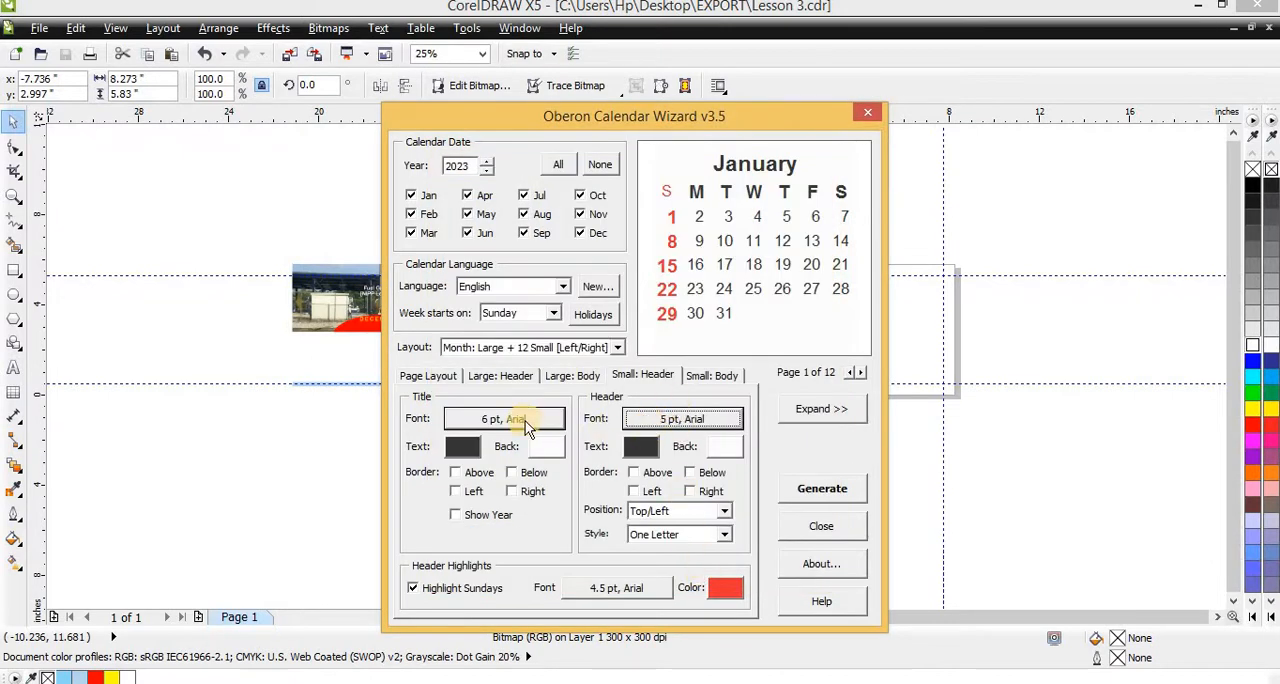
{"action": "left_click", "coordinate": [527, 424]}
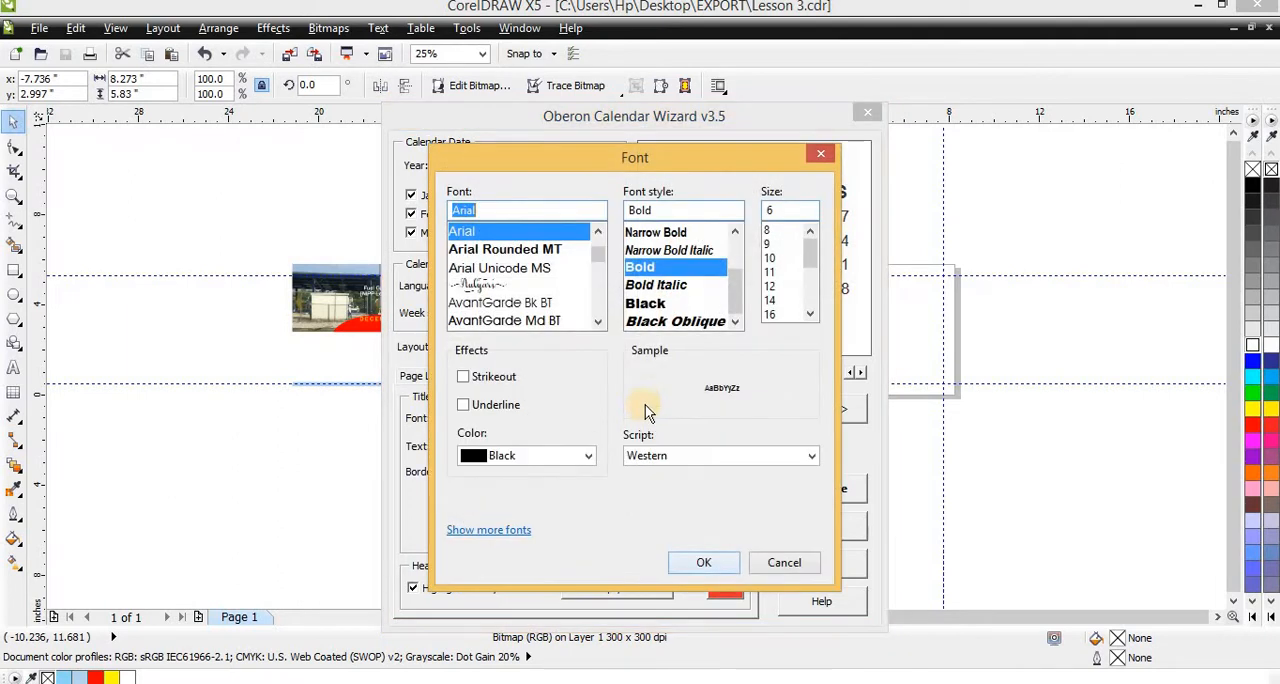
{"action": "left_click", "coordinate": [641, 268]}
{"action": "left_click", "coordinate": [703, 562]}
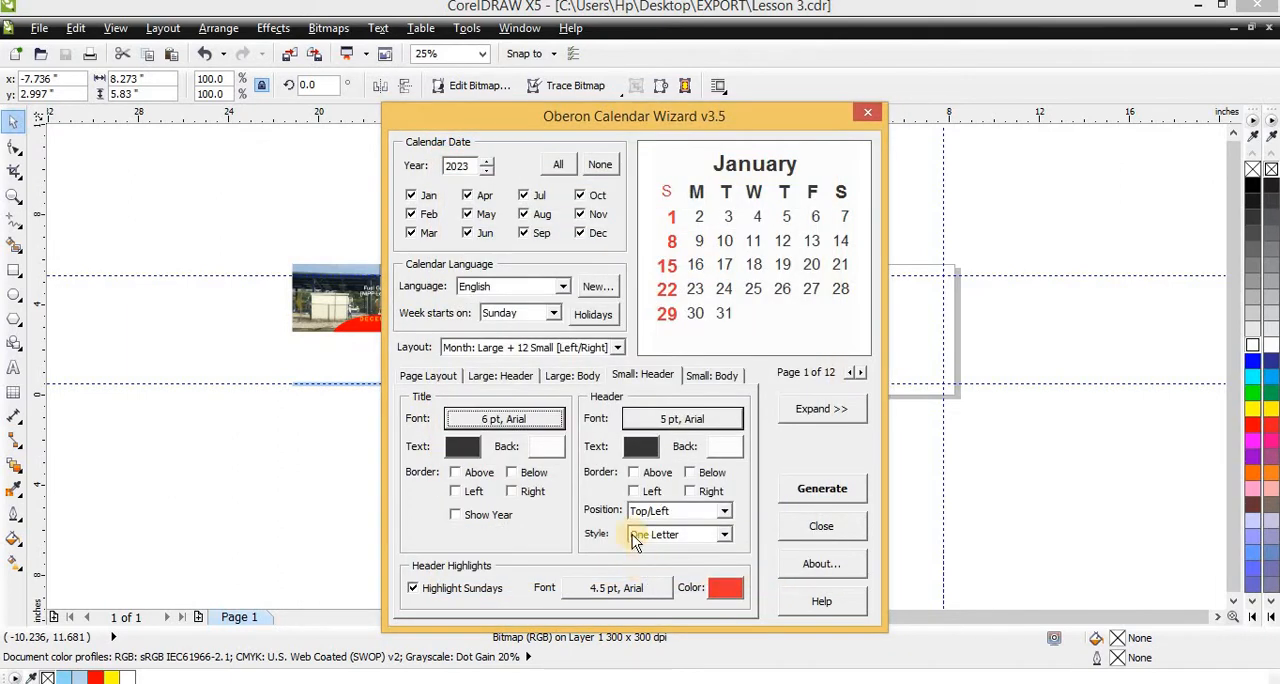
{"action": "left_click", "coordinate": [711, 377]}
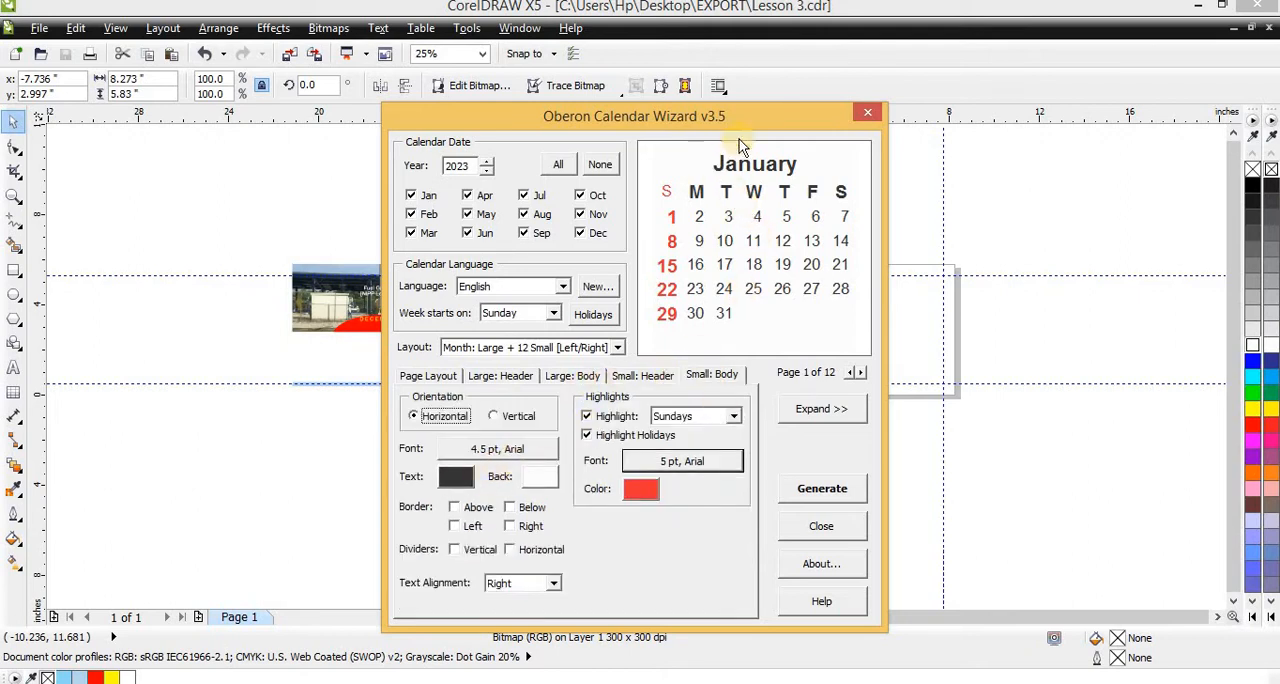
{"action": "left_click", "coordinate": [641, 377]}
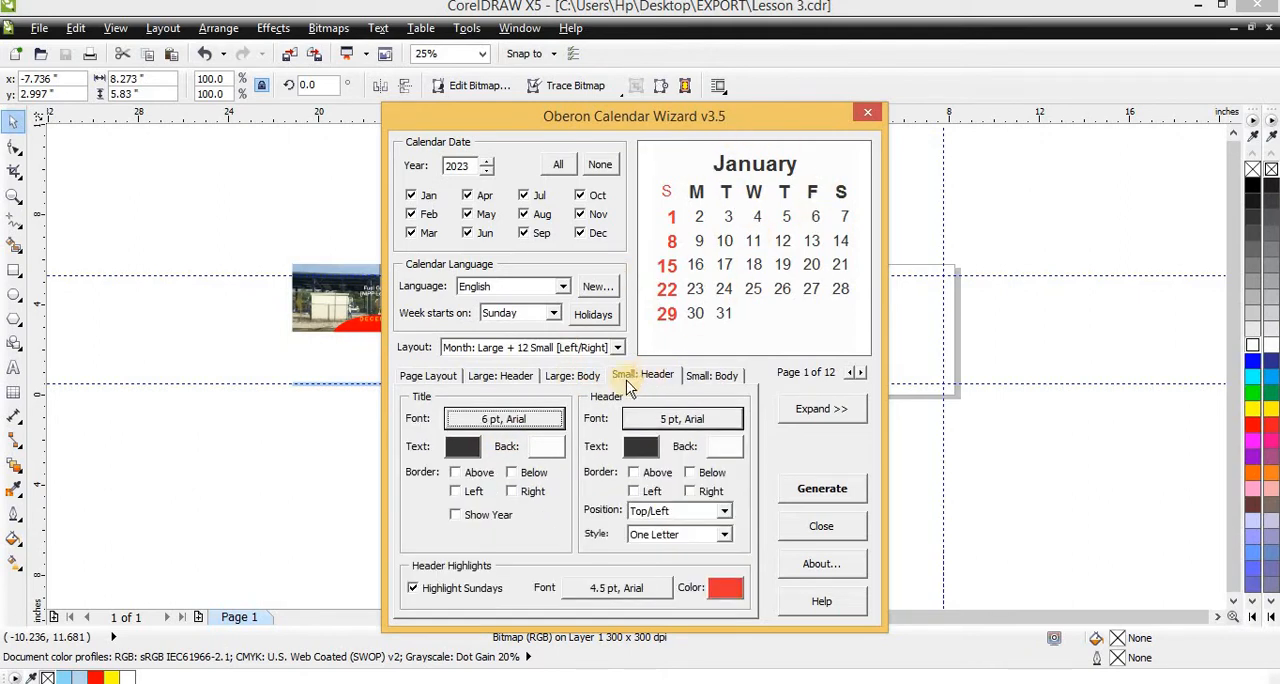
{"action": "left_click", "coordinate": [595, 377]}
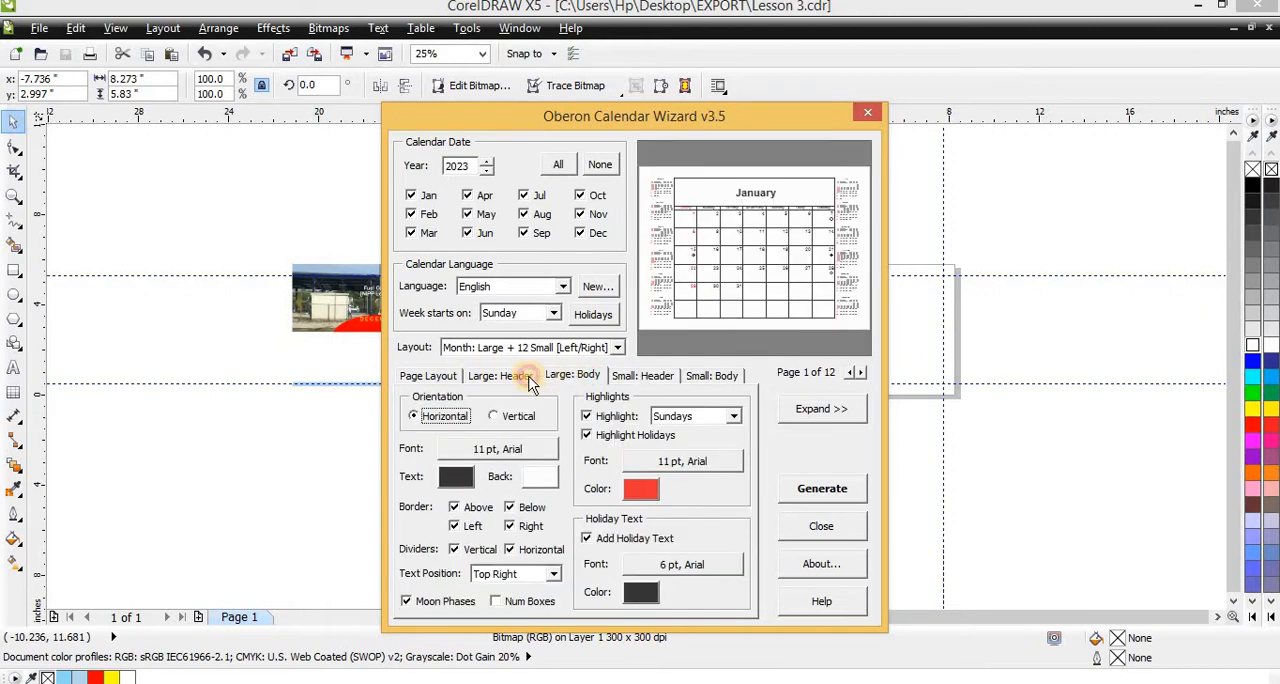
{"action": "left_click", "coordinate": [500, 377]}
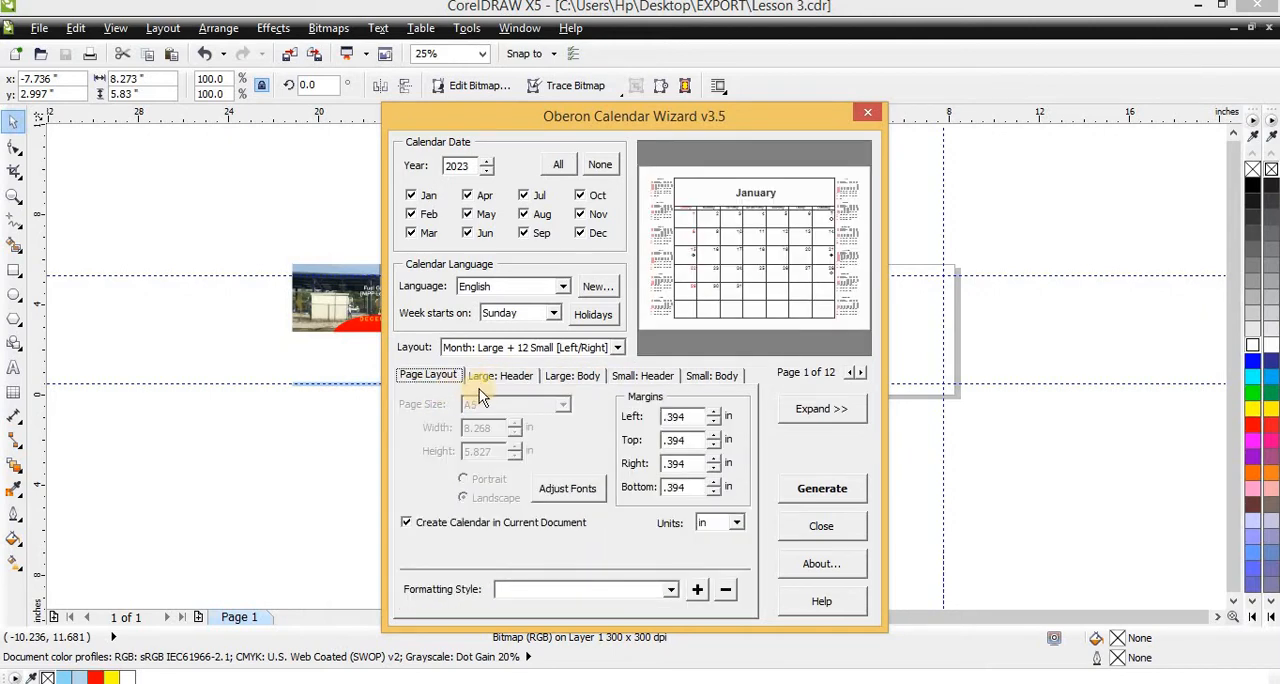
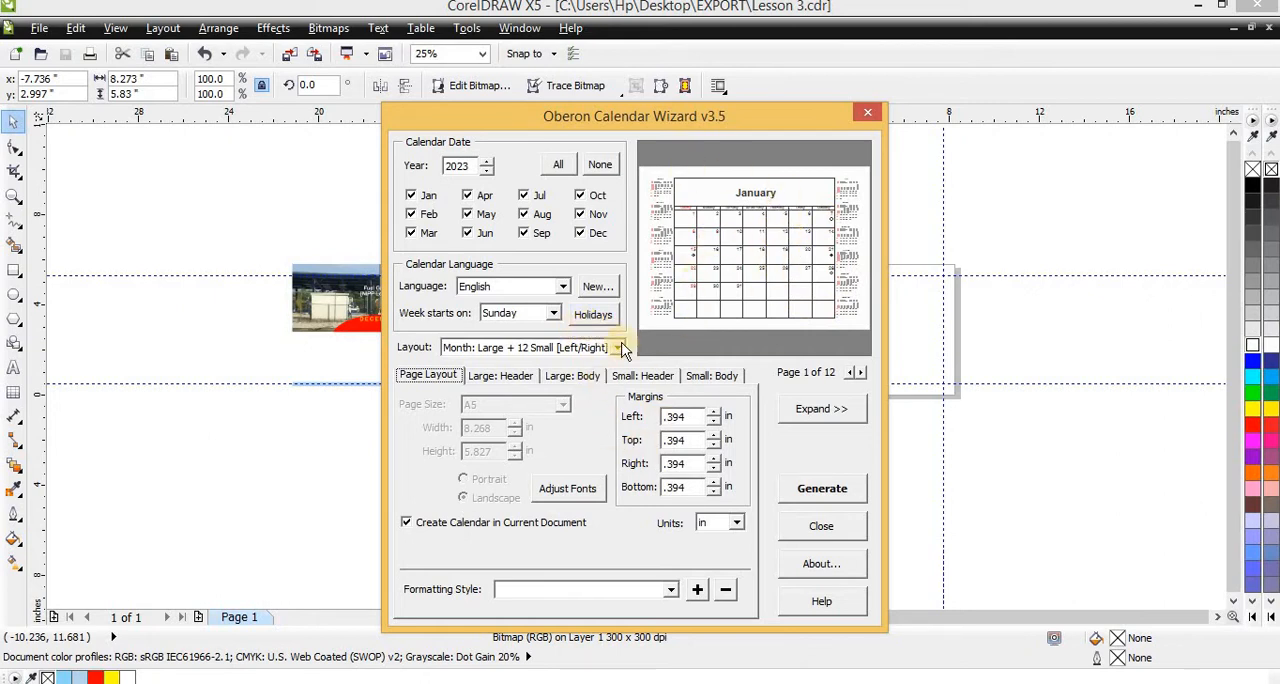
Try the Year layouts 12 Small [3x4], 12 Small [4x3] and Image + 12 Small [3x4], settling on Year: Image + 12 Small [Left/Right]
{"action": "left_click", "coordinate": [619, 350]}
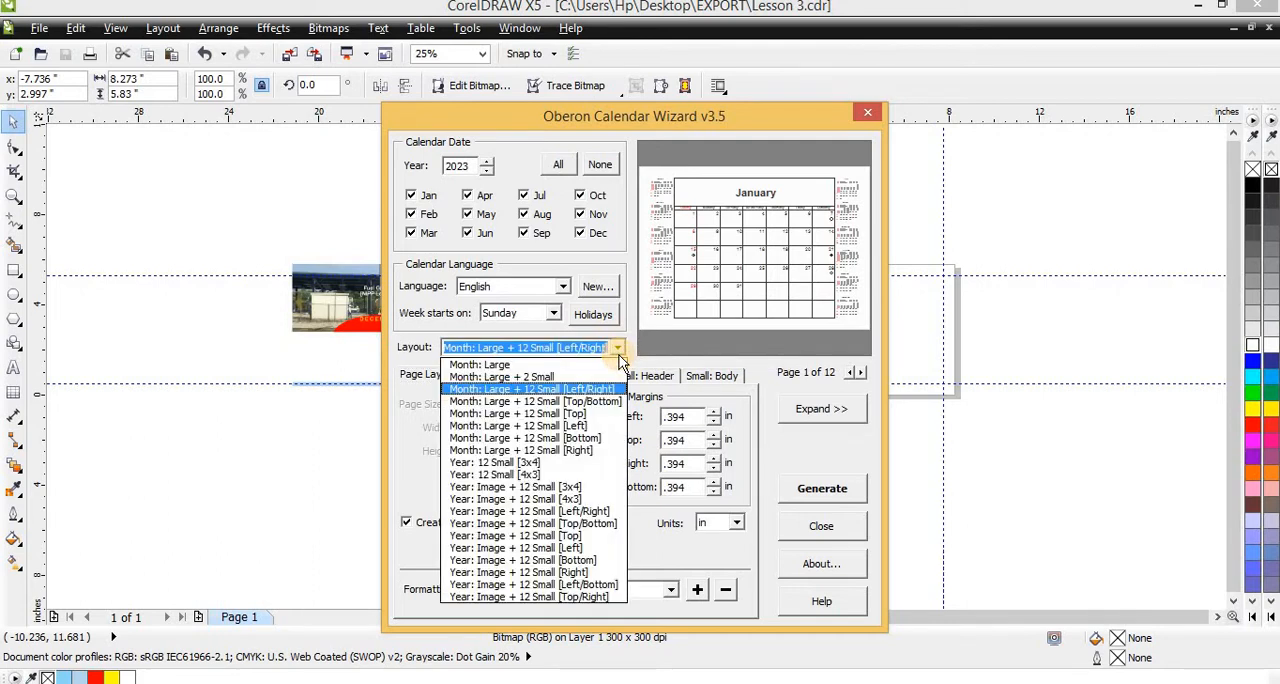
{"action": "left_click", "coordinate": [527, 465]}
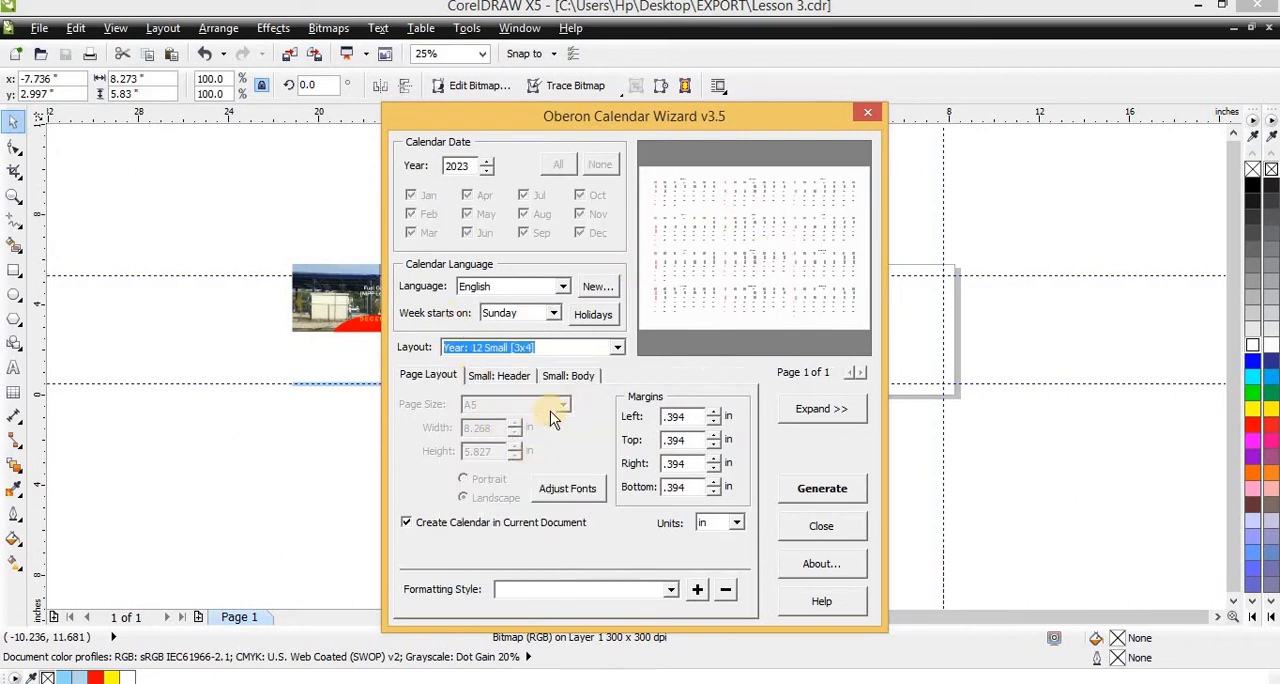
{"action": "left_click", "coordinate": [616, 354]}
{"action": "left_click", "coordinate": [538, 487]}
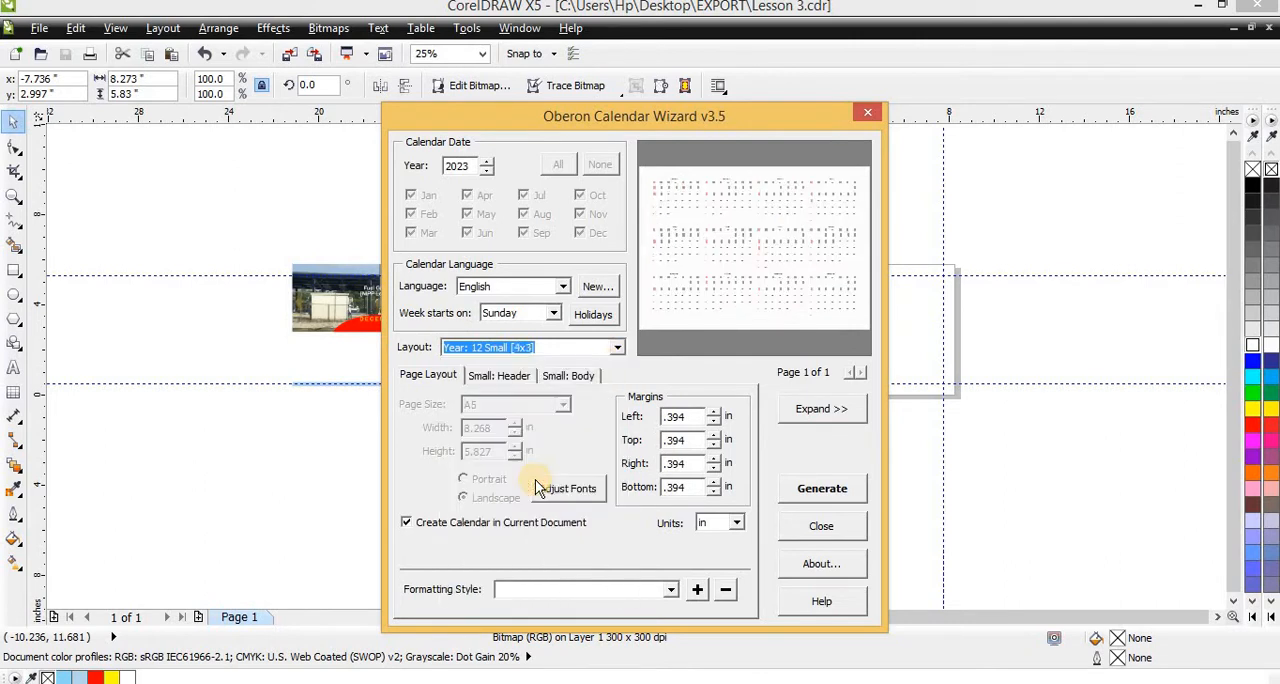
{"action": "left_click", "coordinate": [615, 348]}
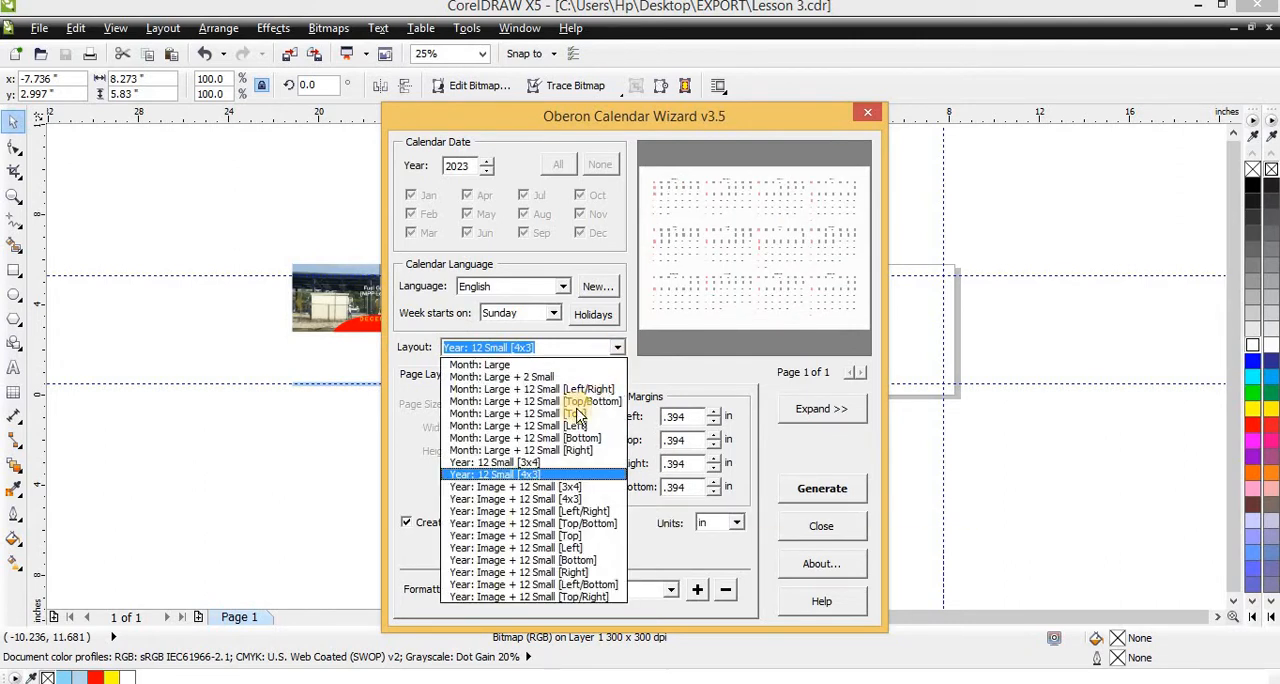
{"action": "left_click", "coordinate": [550, 487]}
{"action": "left_click", "coordinate": [617, 349]}
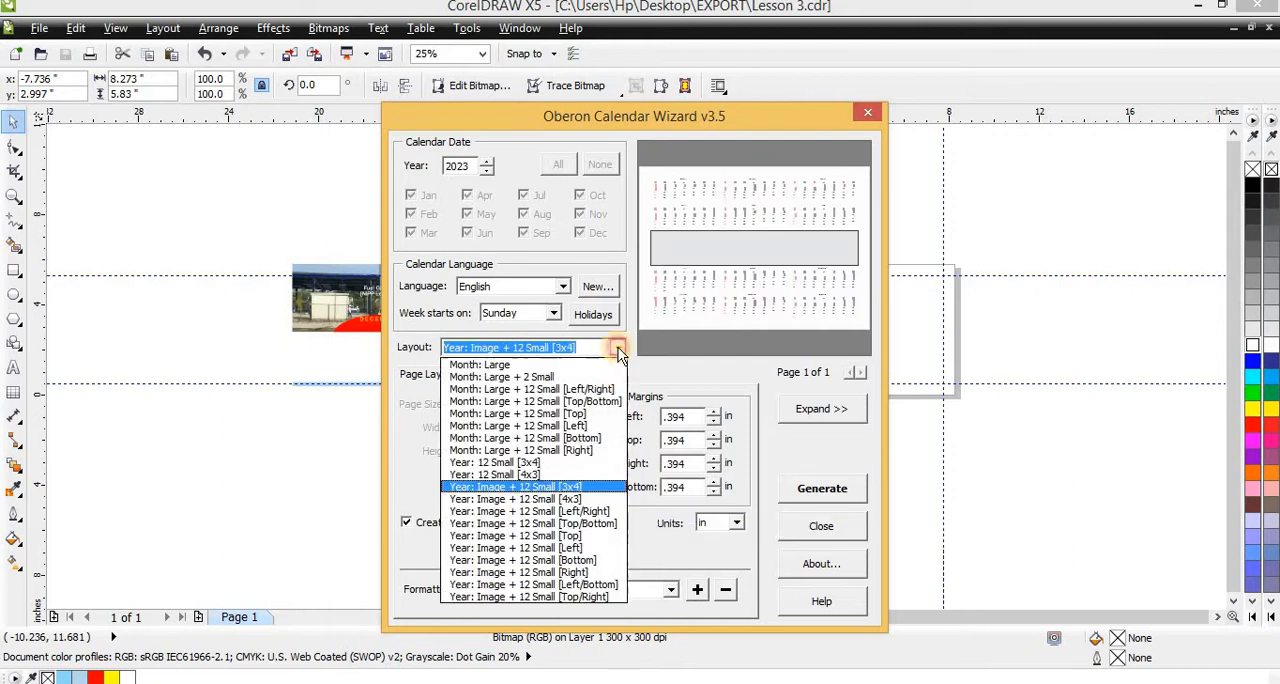
{"action": "left_click", "coordinate": [564, 510]}
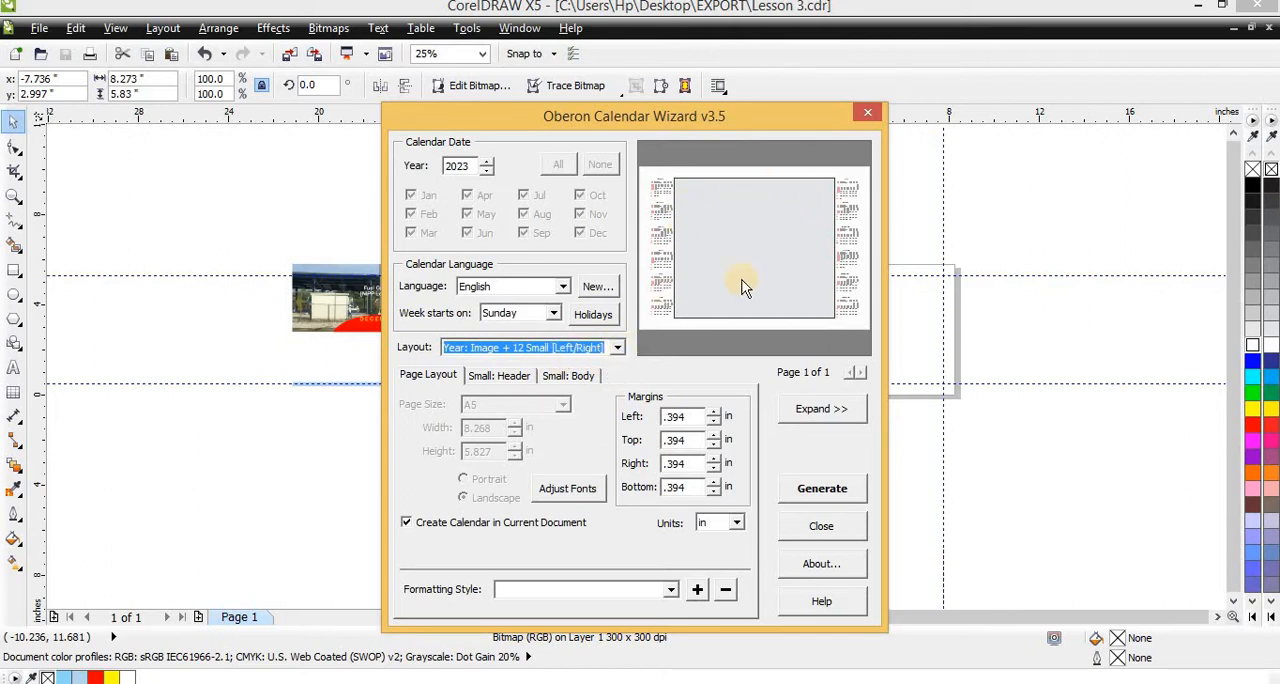
{"action": "left_click", "coordinate": [617, 349]}
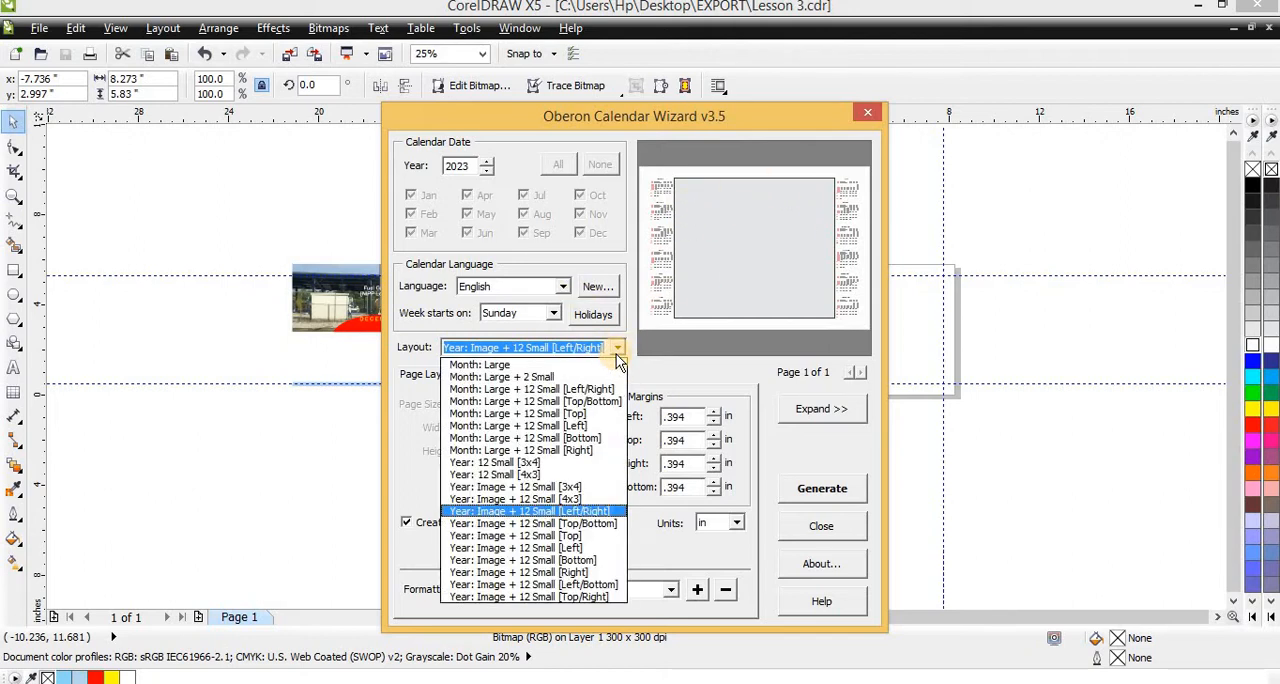
{"action": "left_click", "coordinate": [616, 354]}
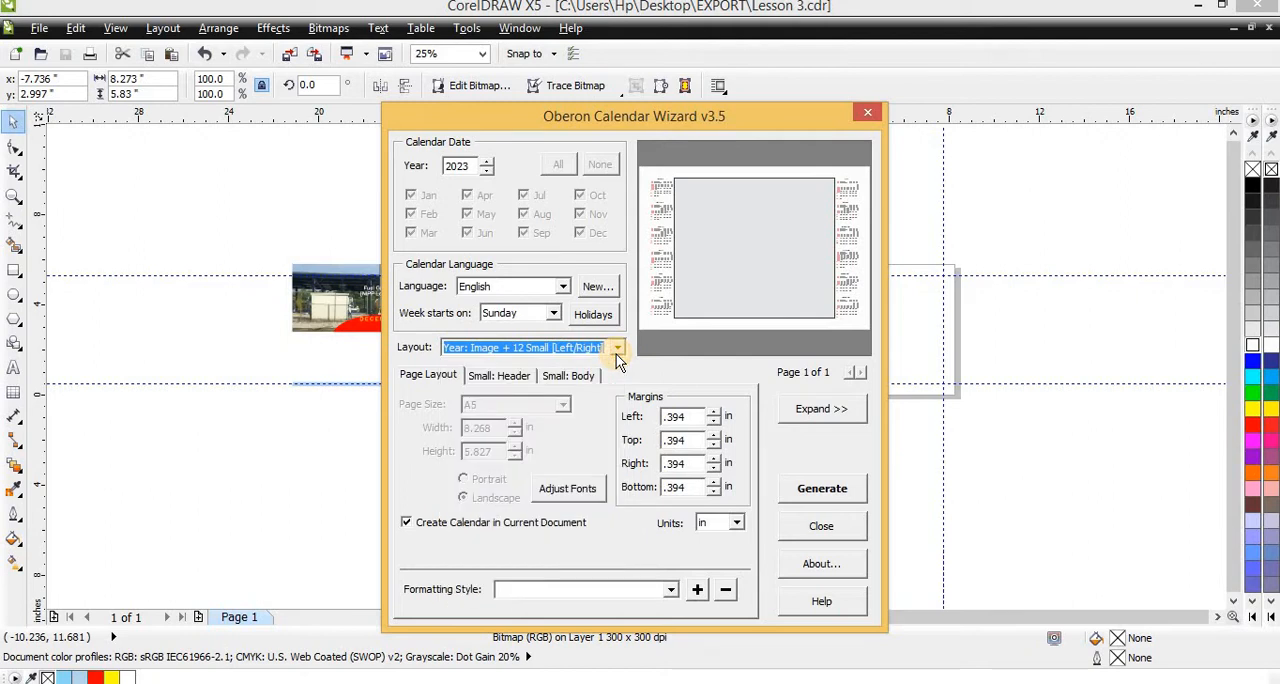
Generate the 2023 calendar in the current document and close the Calendar Wizard
{"action": "left_click", "coordinate": [823, 495]}
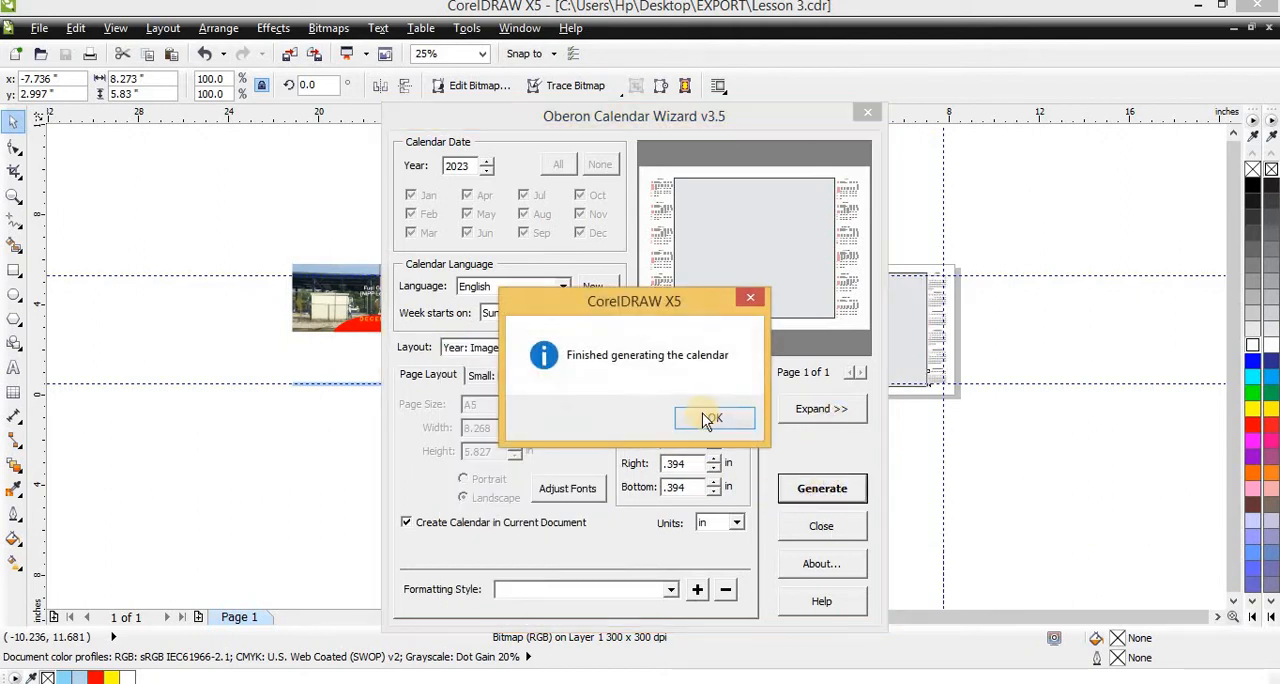
{"action": "left_click", "coordinate": [712, 420]}
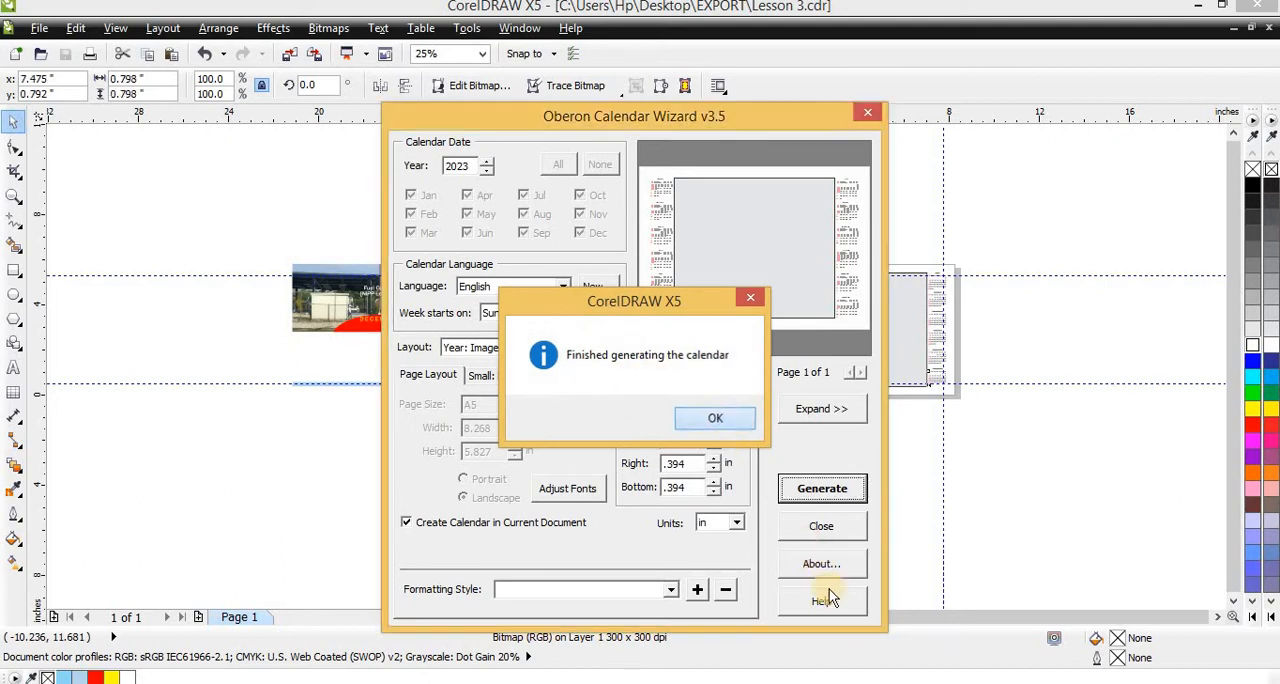
{"action": "left_click", "coordinate": [820, 527]}
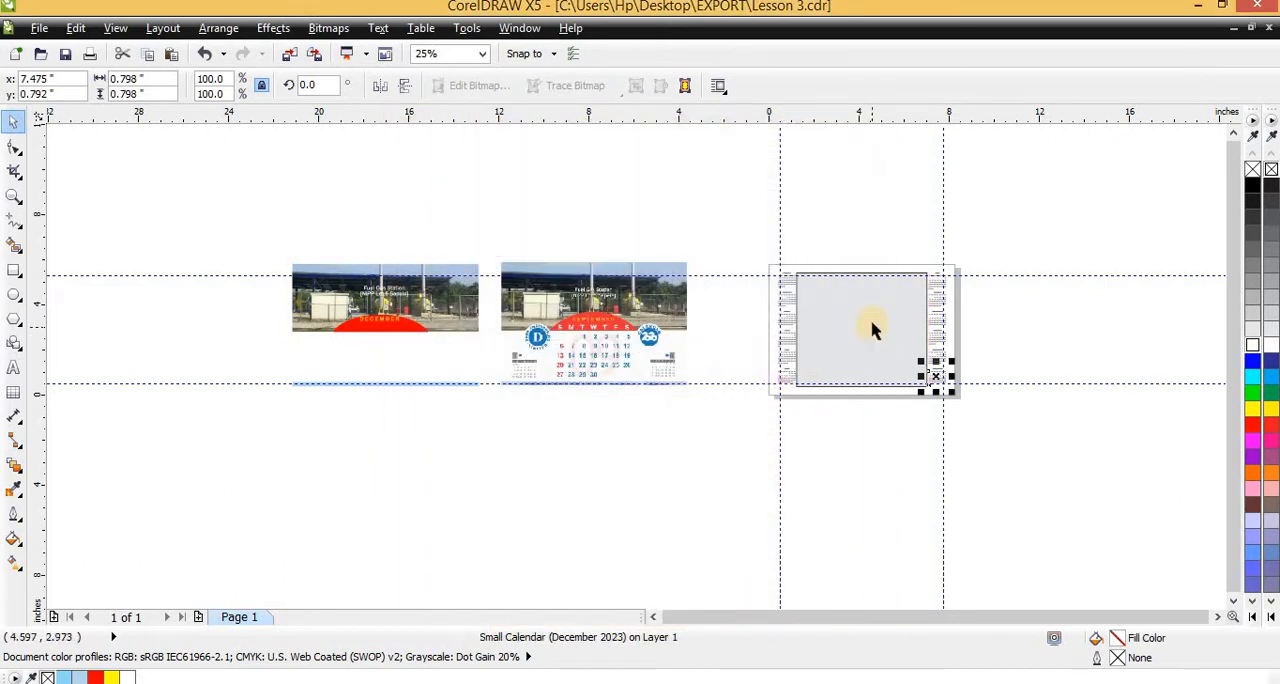
Delete the large grey image placeholder rectangle between the two columns of small calendars
{"action": "scroll", "coordinate": [872, 330], "scroll_direction": "up", "scroll_amount": 2}
{"action": "scroll", "coordinate": [685, 318], "scroll_direction": "down", "scroll_amount": 1}
{"action": "left_click", "coordinate": [718, 277]}
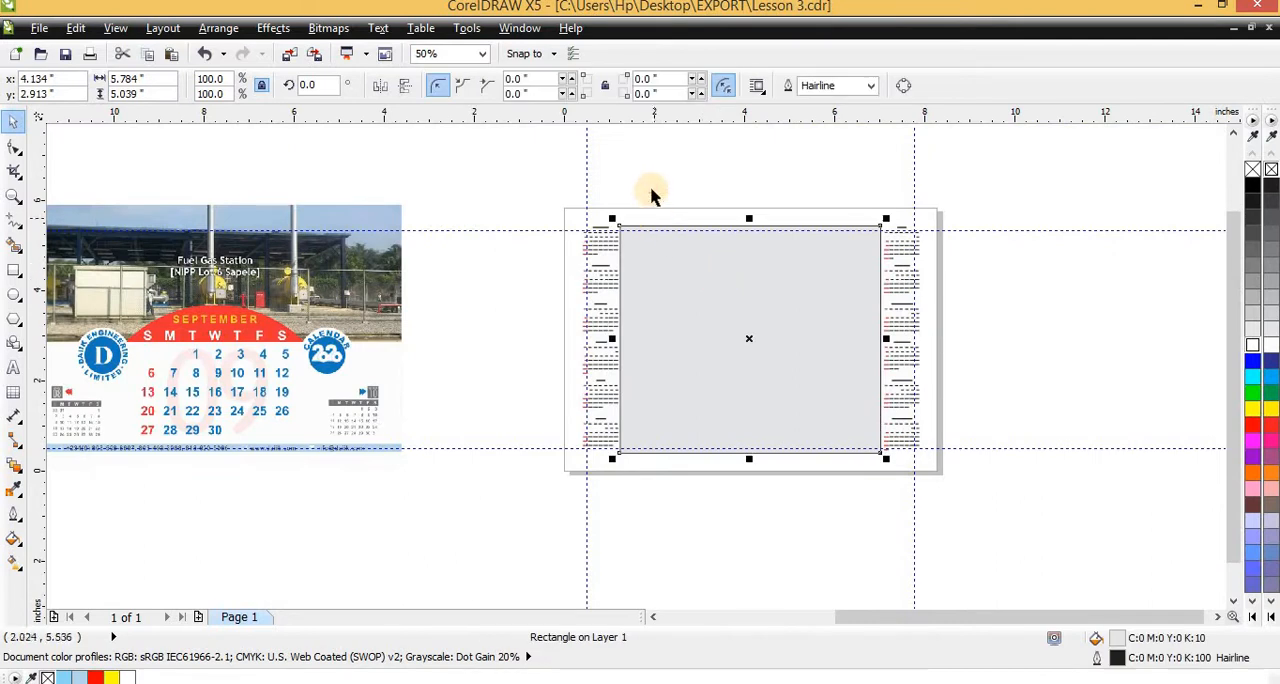
{"action": "left_click", "coordinate": [650, 190]}
{"action": "scroll", "coordinate": [671, 293], "scroll_direction": "up", "scroll_amount": 2}
{"action": "left_click", "coordinate": [668, 291]}
{"action": "scroll", "coordinate": [665, 291], "scroll_direction": "down", "scroll_amount": 2}
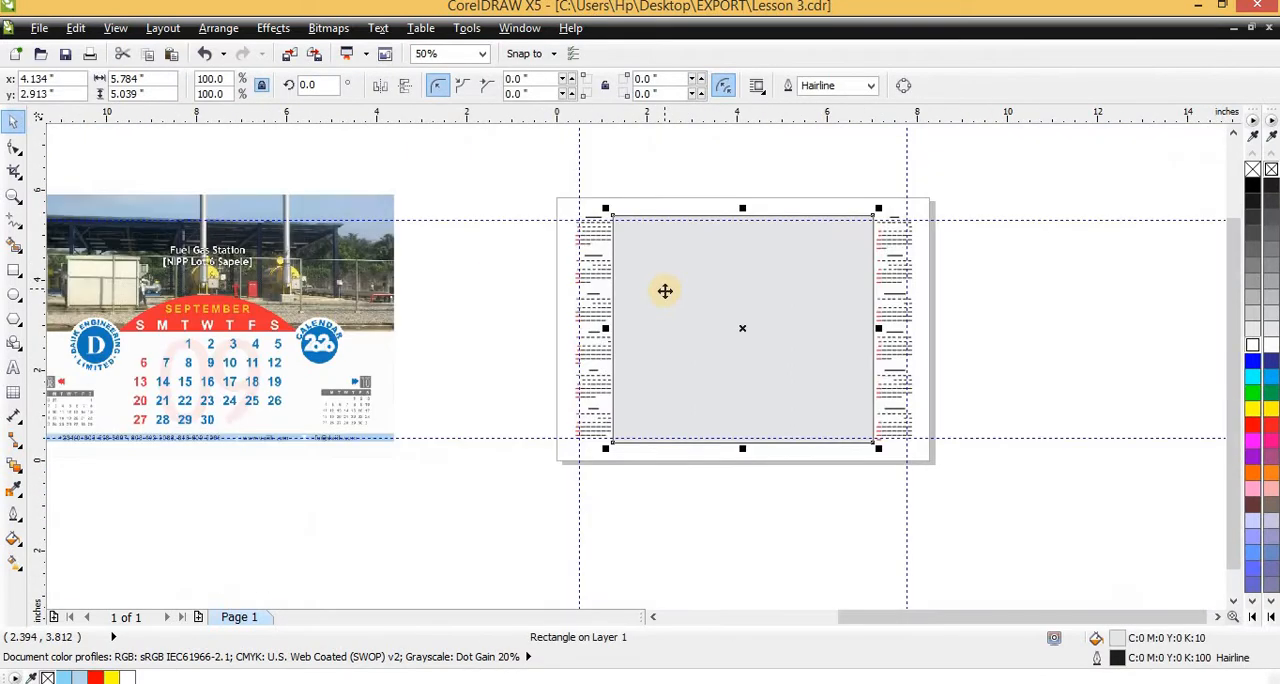
{"action": "key", "text": "Delete"}
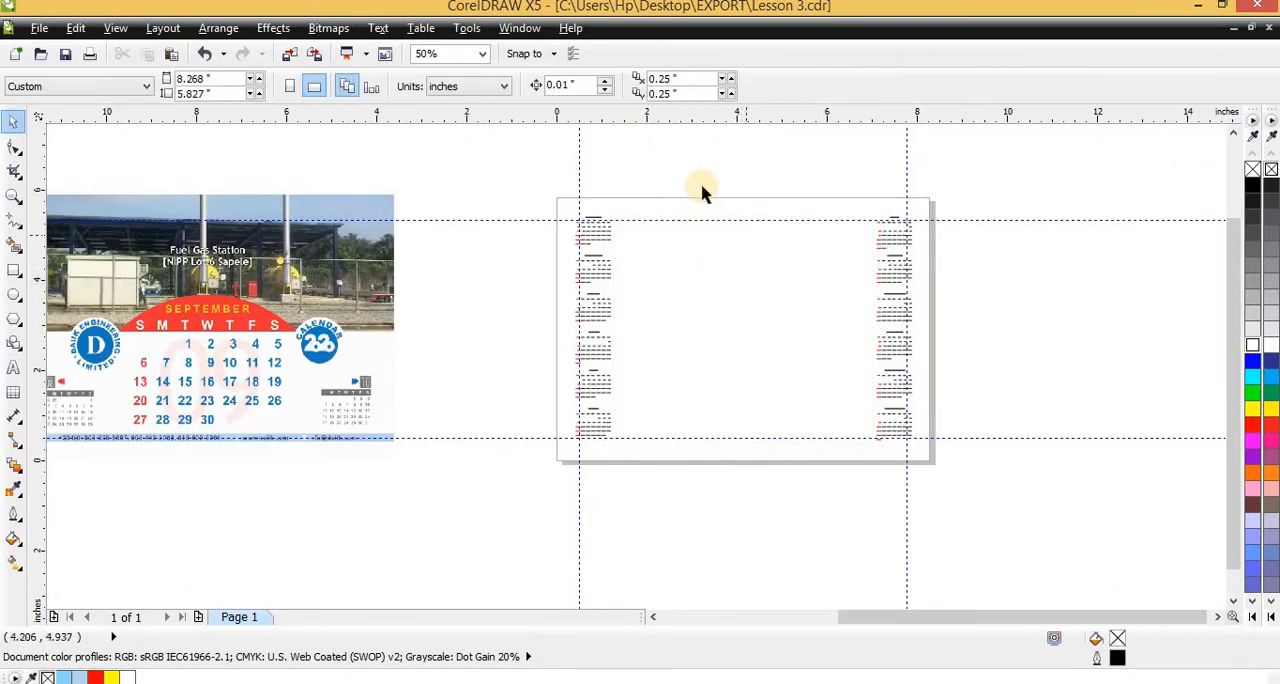
{"action": "key", "text": "ctrl+z"}
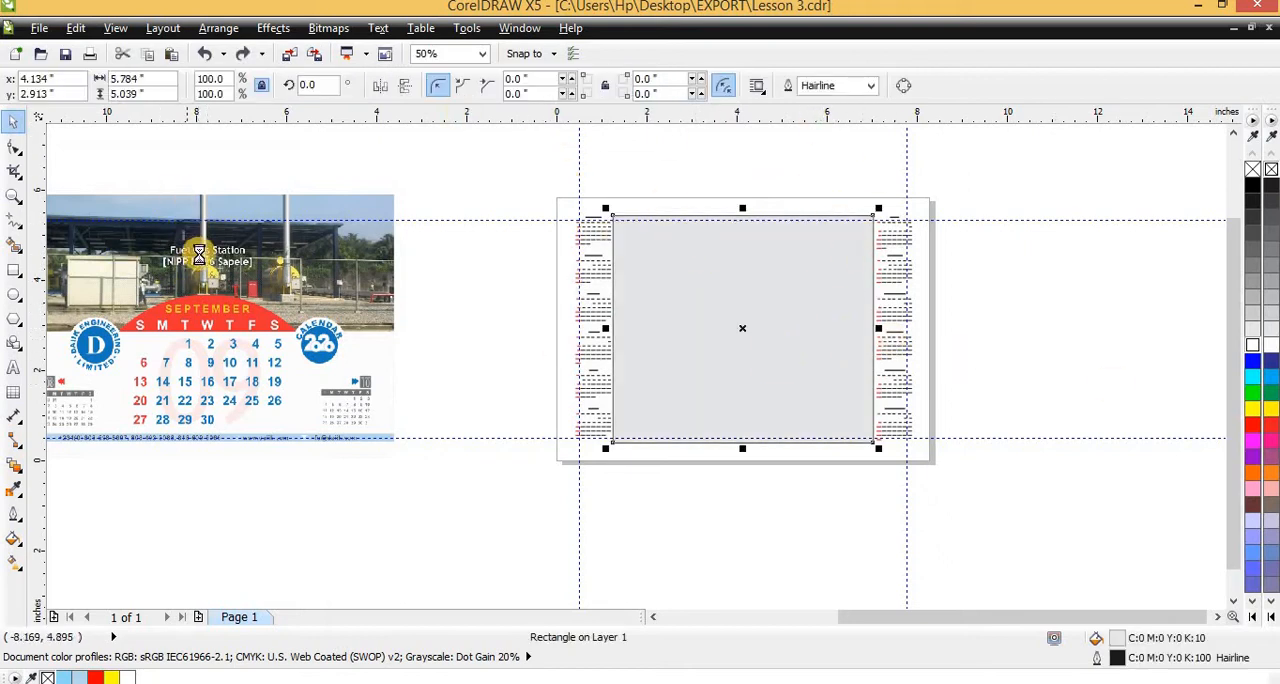
{"action": "scroll", "coordinate": [188, 250], "scroll_direction": "down", "scroll_amount": 1}
{"action": "scroll", "coordinate": [380, 265], "scroll_direction": "up", "scroll_amount": 1}
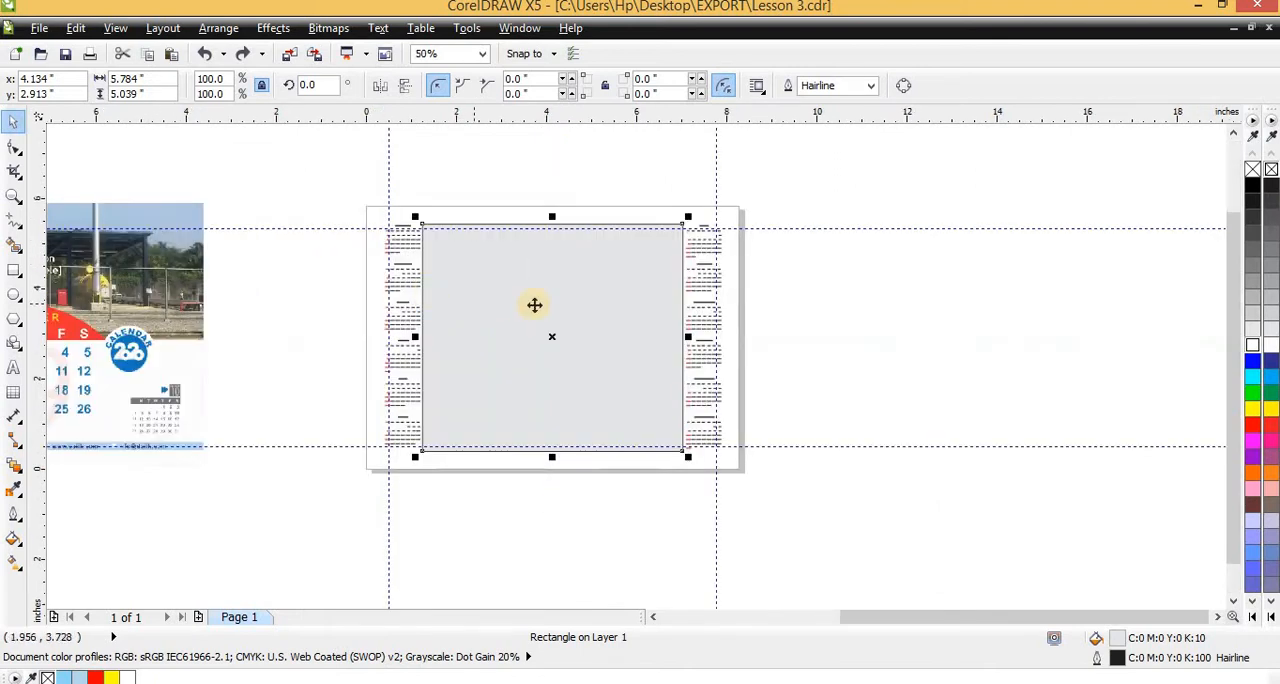
{"action": "key", "text": "Delete"}
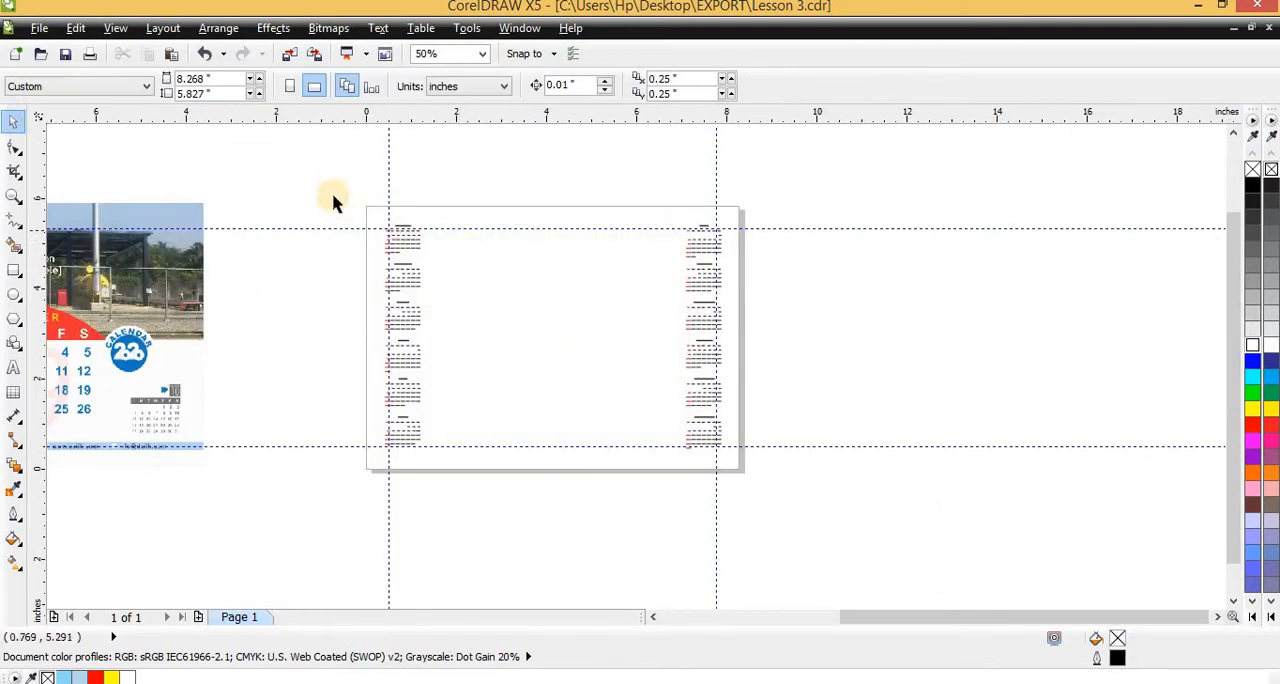
{"action": "left_click_drag", "start_coordinate": [334, 200], "coordinate": [730, 485]}
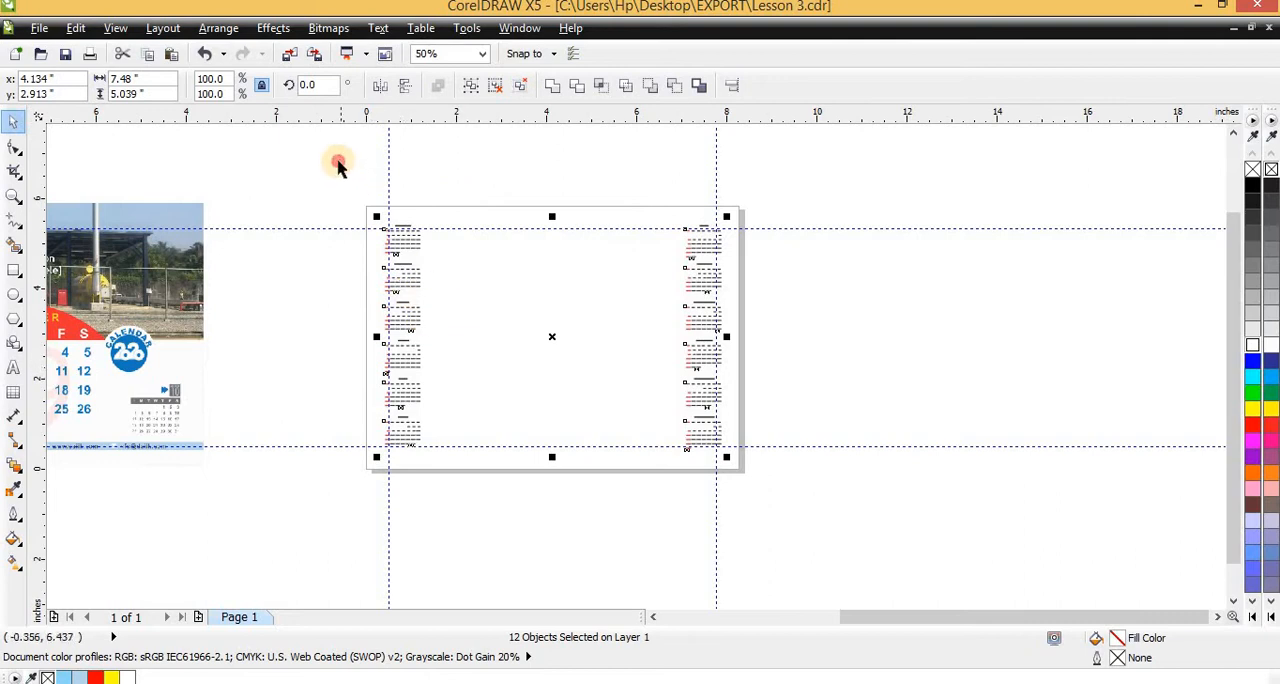
{"action": "left_click", "coordinate": [382, 238]}
{"action": "scroll", "coordinate": [437, 265], "scroll_direction": "up", "scroll_amount": 2}
{"action": "scroll", "coordinate": [437, 265], "scroll_direction": "down", "scroll_amount": 2}
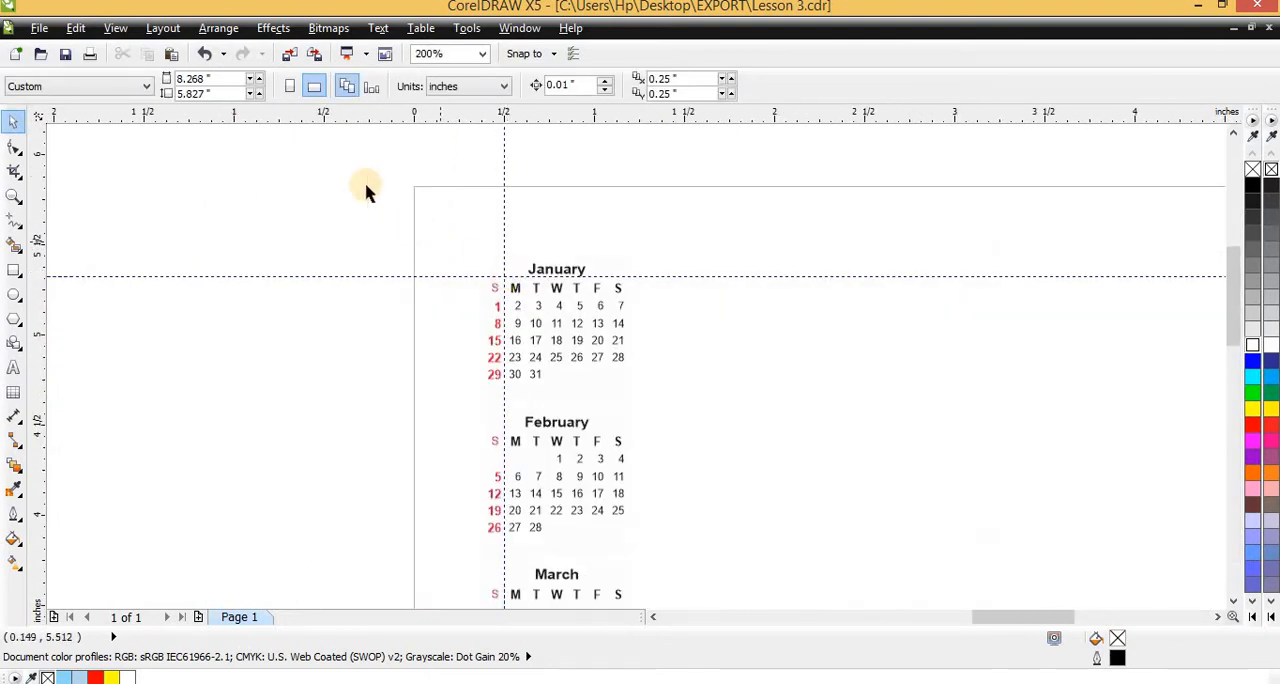
{"action": "left_click_drag", "start_coordinate": [357, 178], "coordinate": [698, 412]}
{"action": "left_click_drag", "start_coordinate": [571, 343], "coordinate": [230, 323]}
{"action": "scroll", "coordinate": [481, 228], "scroll_direction": "down", "scroll_amount": 2}
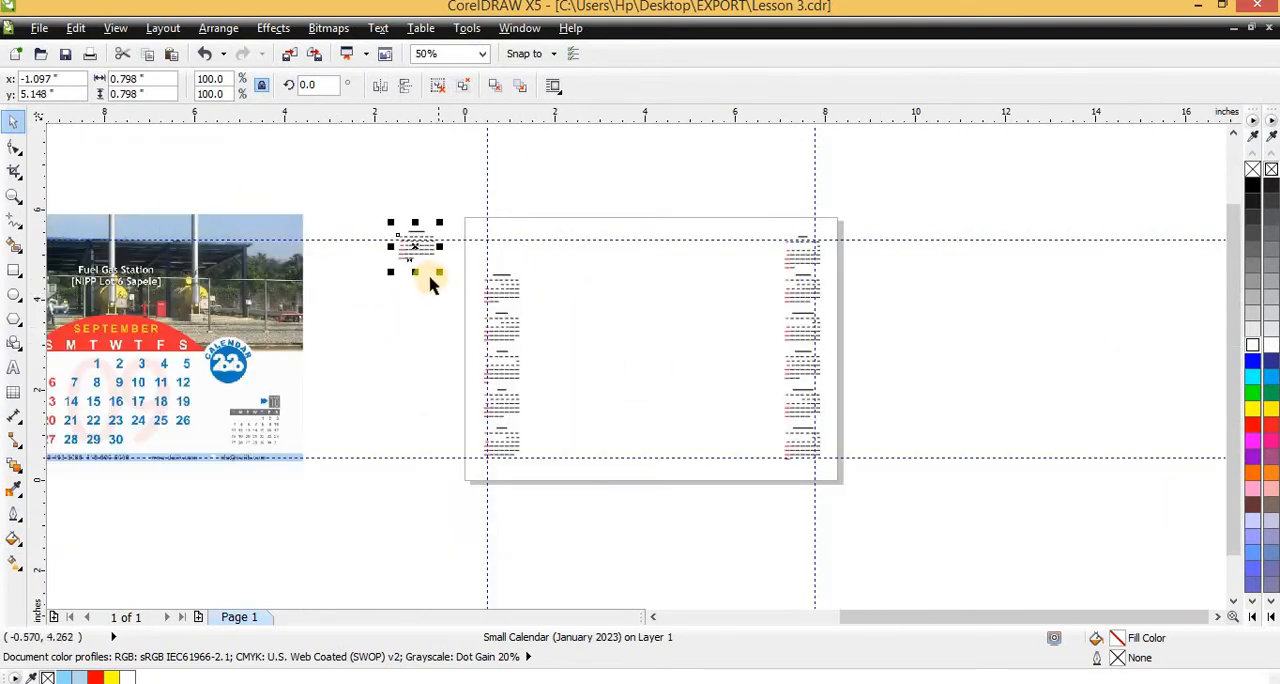
{"action": "key", "text": "ctrl+z"}
{"action": "left_click_drag", "start_coordinate": [372, 157], "coordinate": [588, 483]}
{"action": "left_click_drag", "start_coordinate": [488, 364], "coordinate": [426, 373]}
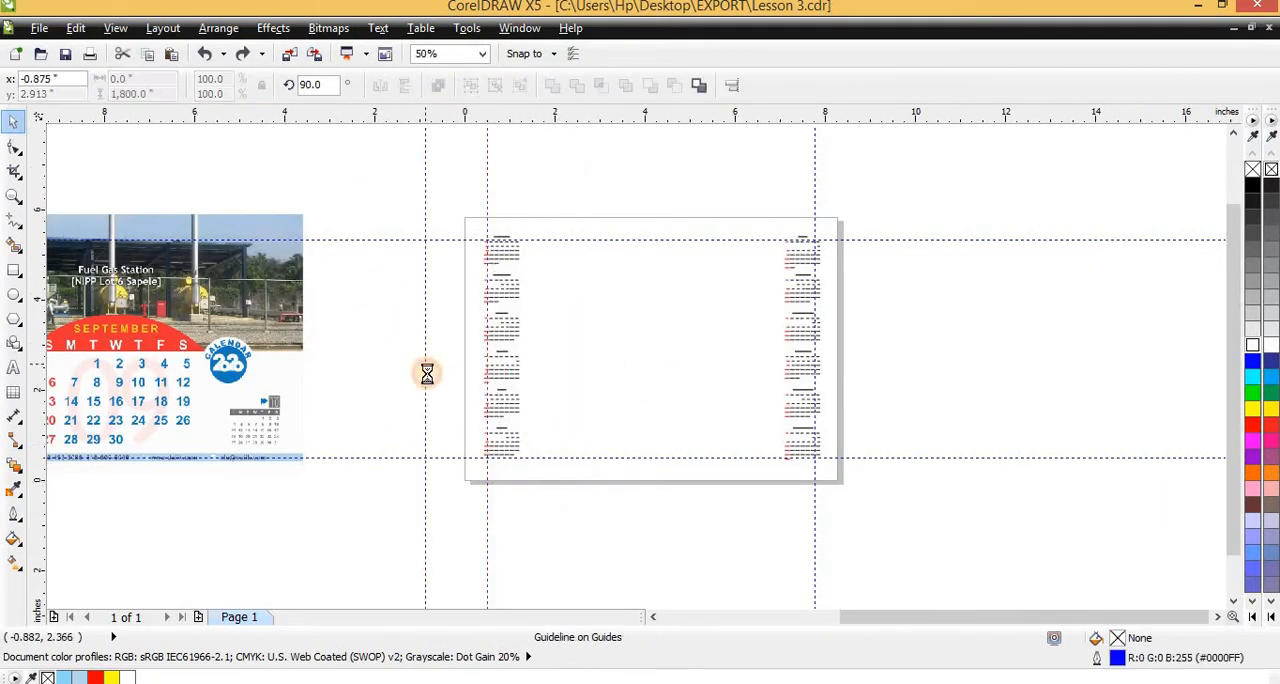
{"action": "key", "text": "ctrl+z"}
Move the January to June column off the page to its left and the July to December column off to its right
{"action": "left_click_drag", "start_coordinate": [403, 160], "coordinate": [574, 486]}
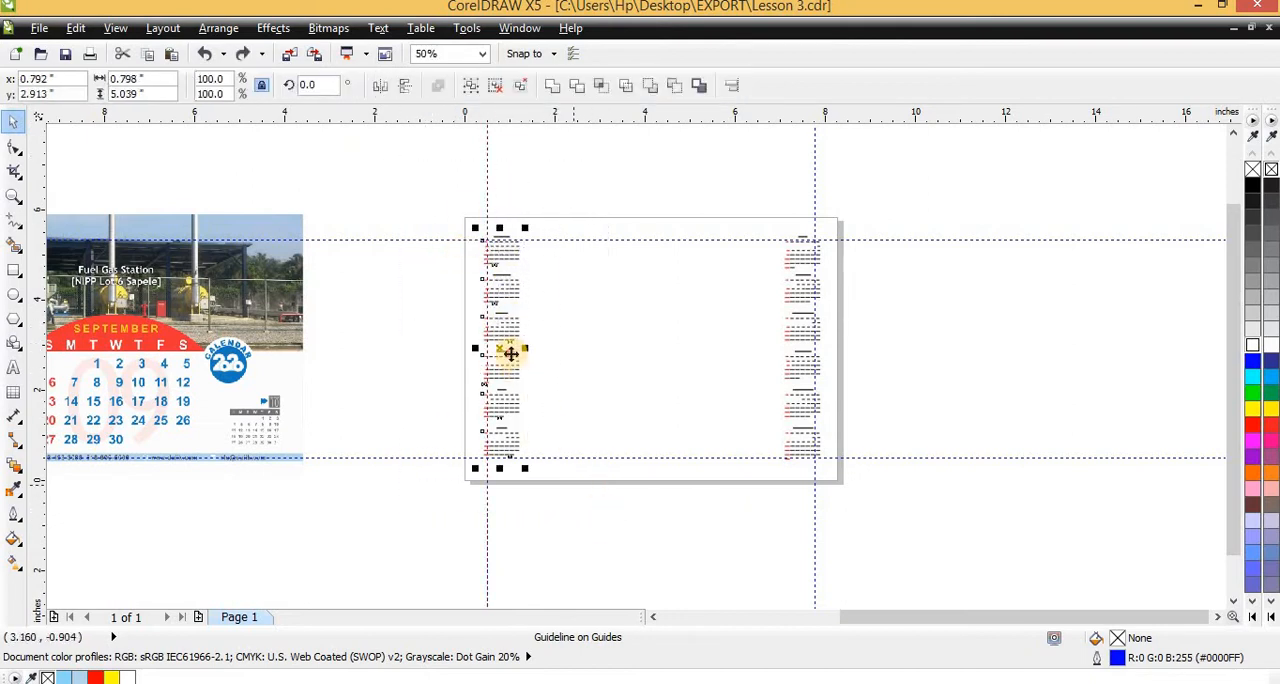
{"action": "left_click_drag", "start_coordinate": [510, 353], "coordinate": [382, 358]}
{"action": "left_click_drag", "start_coordinate": [742, 168], "coordinate": [908, 555]}
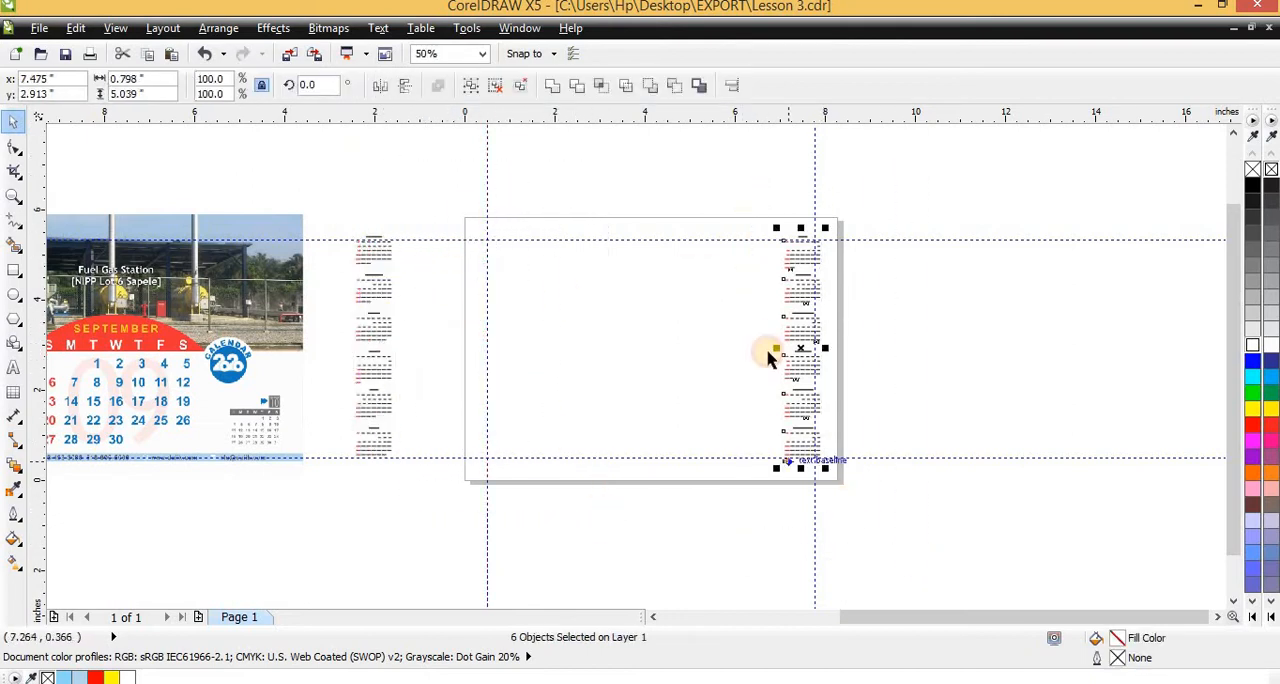
{"action": "left_click_drag", "start_coordinate": [788, 328], "coordinate": [899, 332]}
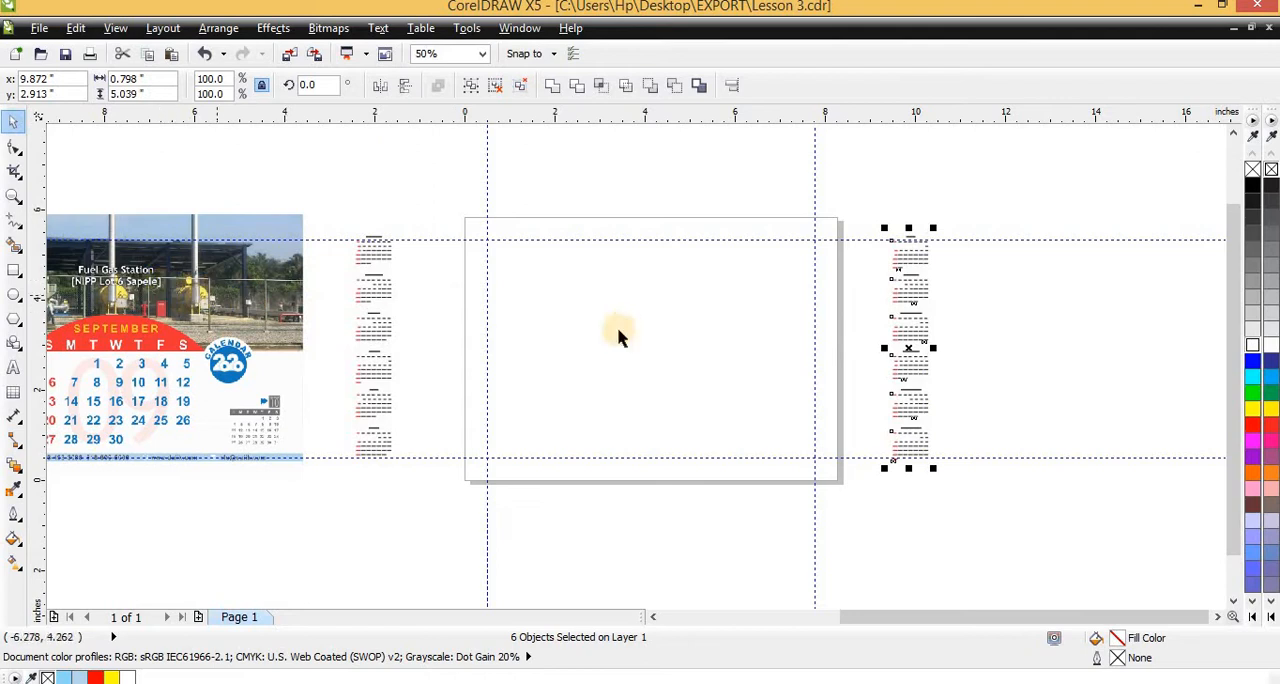
Center the grouped December design on the page
{"action": "scroll", "coordinate": [618, 337], "scroll_direction": "down", "scroll_amount": 4}
{"action": "scroll", "coordinate": [398, 326], "scroll_direction": "up", "scroll_amount": 4}
{"action": "left_click", "coordinate": [388, 330]}
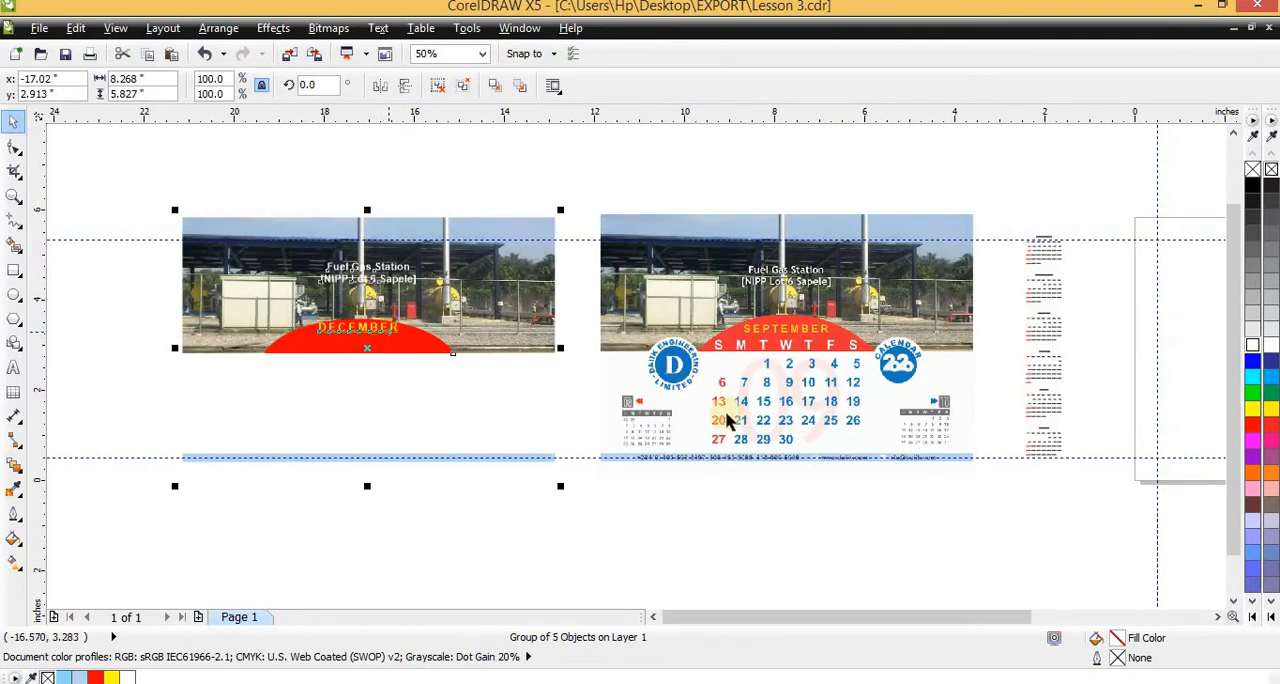
{"action": "left_click", "coordinate": [817, 367]}
{"action": "left_click", "coordinate": [411, 392]}
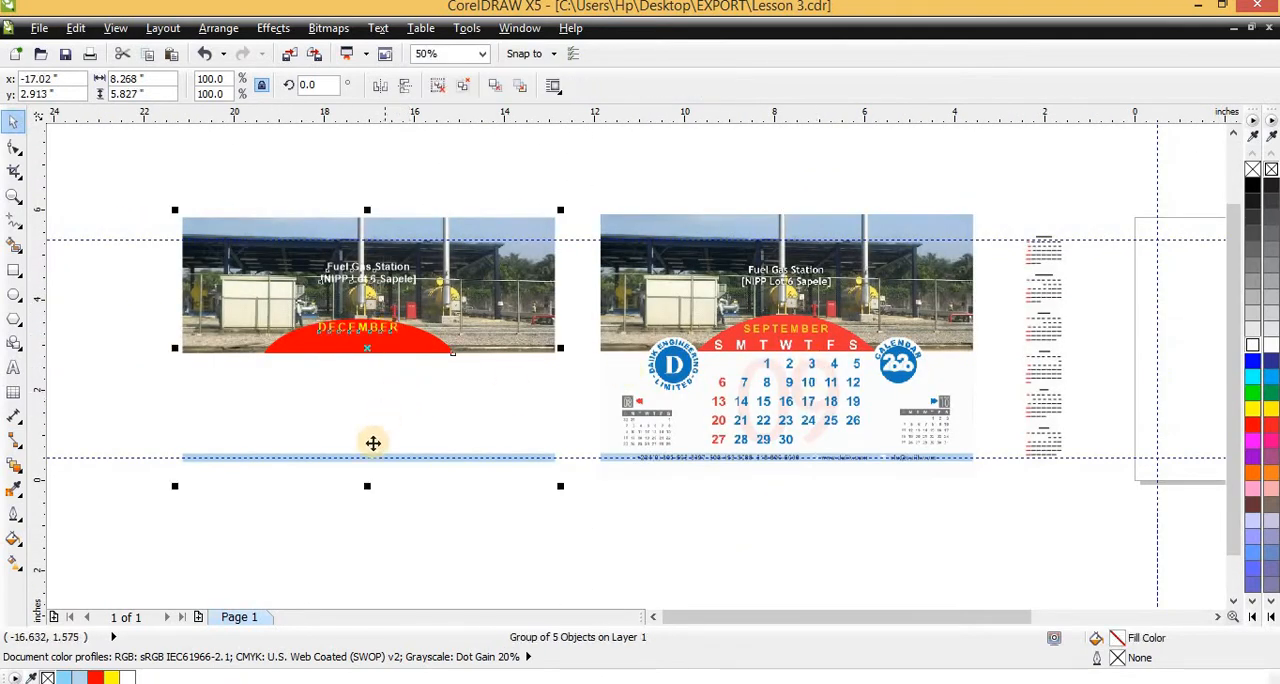
{"action": "key", "text": "p"}
Examine the small month calendars parked on both sides of the page at close range
{"action": "scroll", "coordinate": [877, 400], "scroll_direction": "down", "scroll_amount": 2}
{"action": "scroll", "coordinate": [727, 402], "scroll_direction": "up", "scroll_amount": 4}
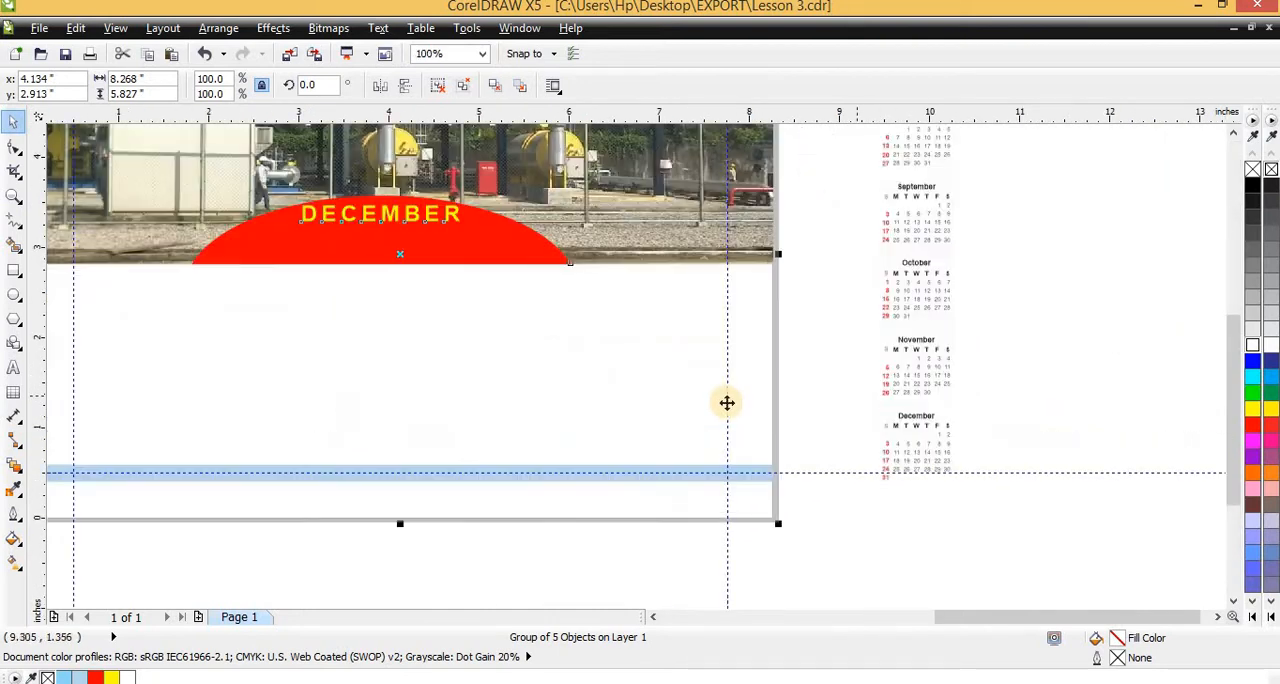
{"action": "scroll", "coordinate": [831, 314], "scroll_direction": "down", "scroll_amount": 1}
{"action": "scroll", "coordinate": [800, 234], "scroll_direction": "up", "scroll_amount": 3}
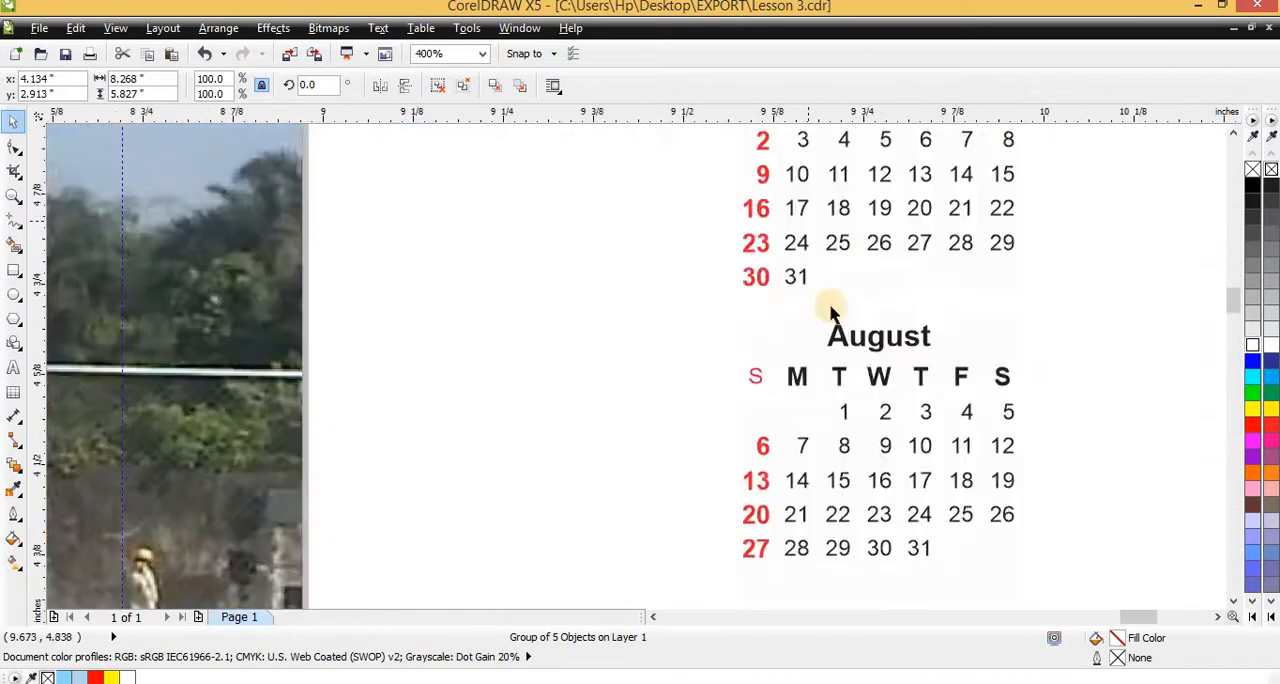
{"action": "scroll", "coordinate": [846, 249], "scroll_direction": "down", "scroll_amount": 2}
{"action": "scroll", "coordinate": [837, 357], "scroll_direction": "up", "scroll_amount": 2}
{"action": "scroll", "coordinate": [734, 354], "scroll_direction": "down", "scroll_amount": 2}
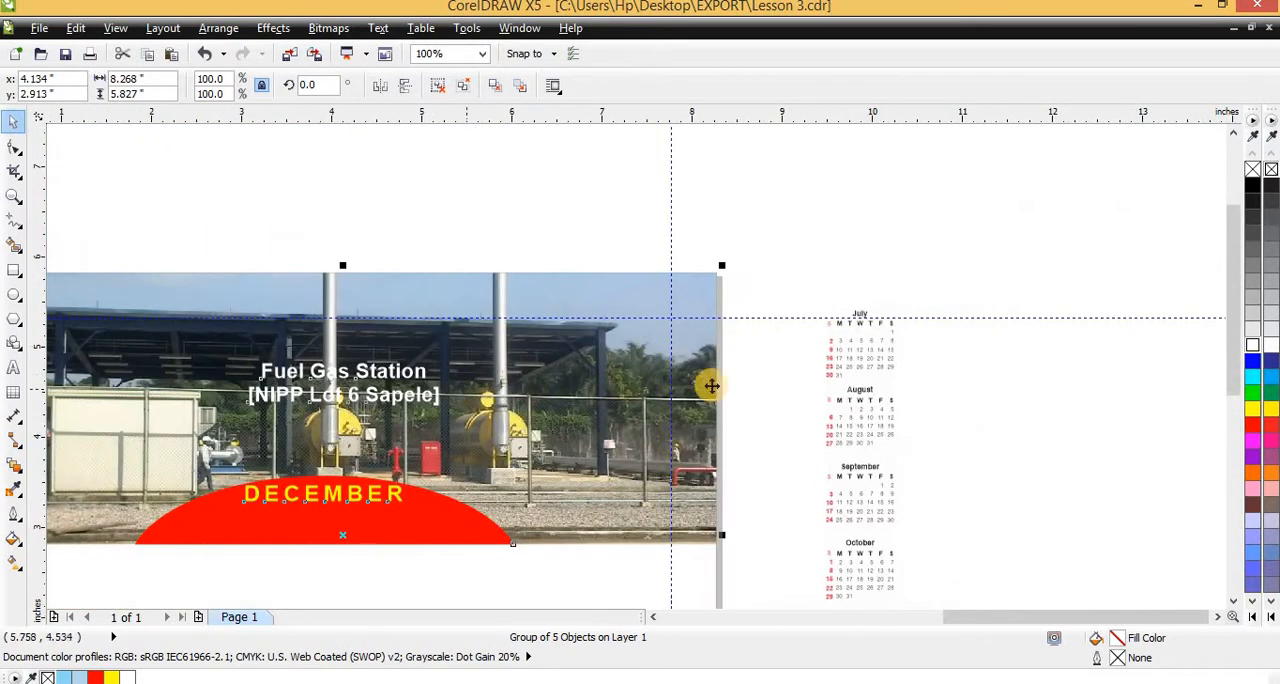
{"action": "scroll", "coordinate": [710, 386], "scroll_direction": "down", "scroll_amount": 1}
{"action": "scroll", "coordinate": [168, 256], "scroll_direction": "up", "scroll_amount": 2}
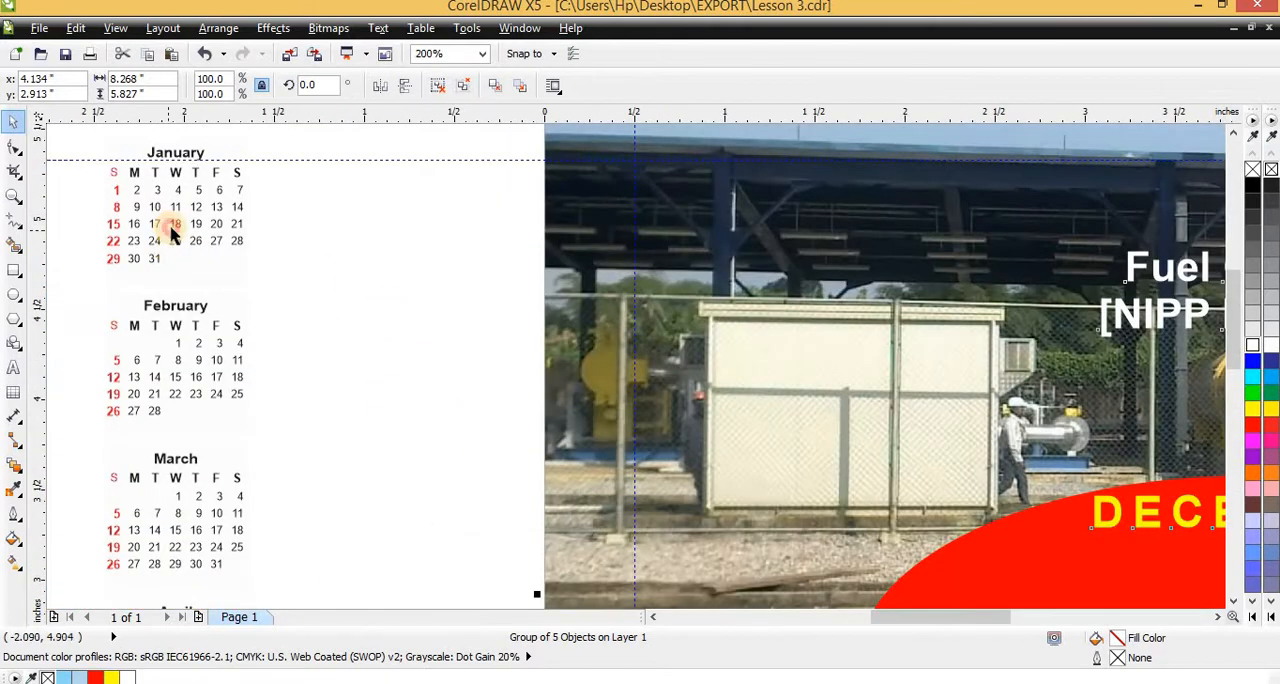
Try ungrouping the January small calendar to select its individual date texts
{"action": "left_click", "coordinate": [172, 232]}
{"action": "scroll", "coordinate": [224, 235], "scroll_direction": "down", "scroll_amount": 2}
{"action": "left_click", "coordinate": [437, 85]}
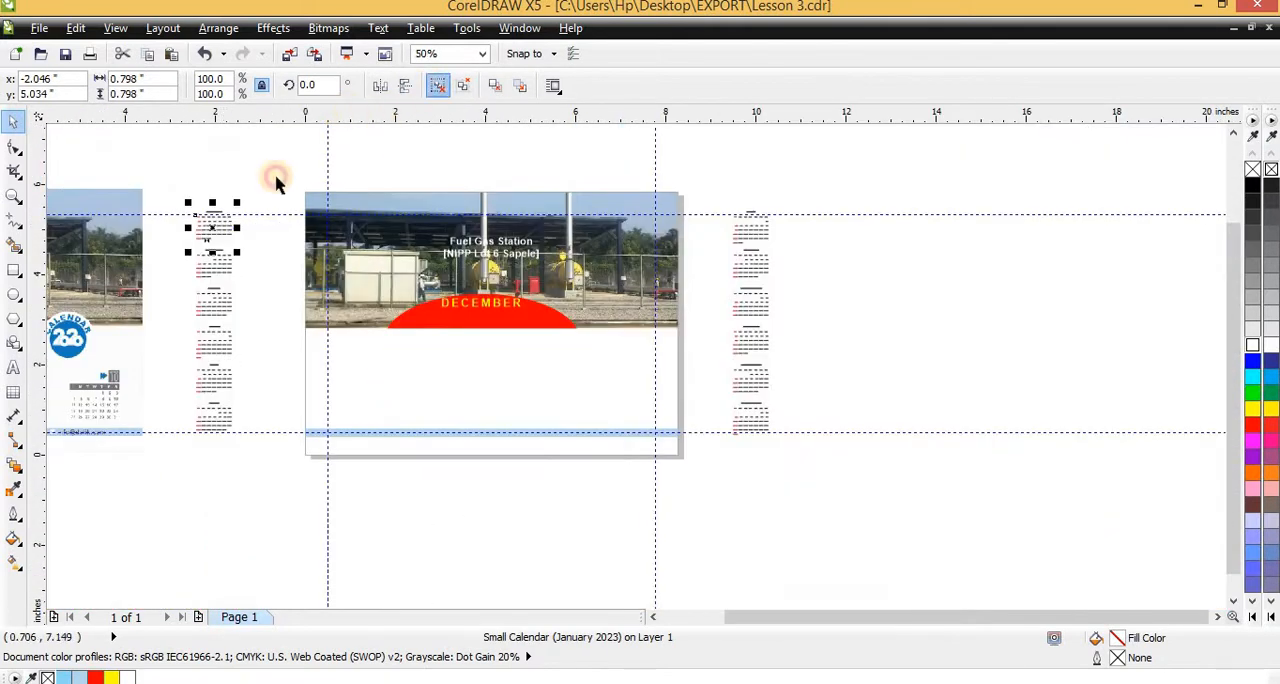
{"action": "scroll", "coordinate": [226, 174], "scroll_direction": "up", "scroll_amount": 2}
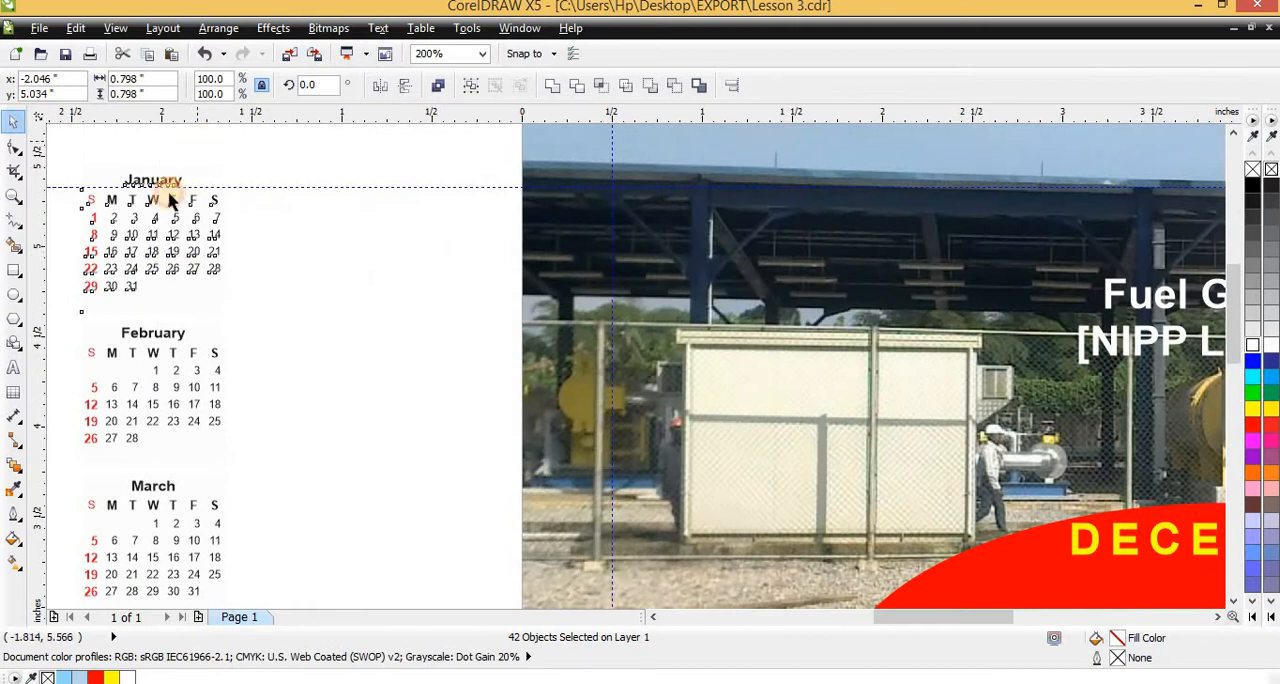
{"action": "left_click", "coordinate": [171, 203]}
{"action": "scroll", "coordinate": [165, 207], "scroll_direction": "down", "scroll_amount": 1}
{"action": "left_click", "coordinate": [162, 206]}
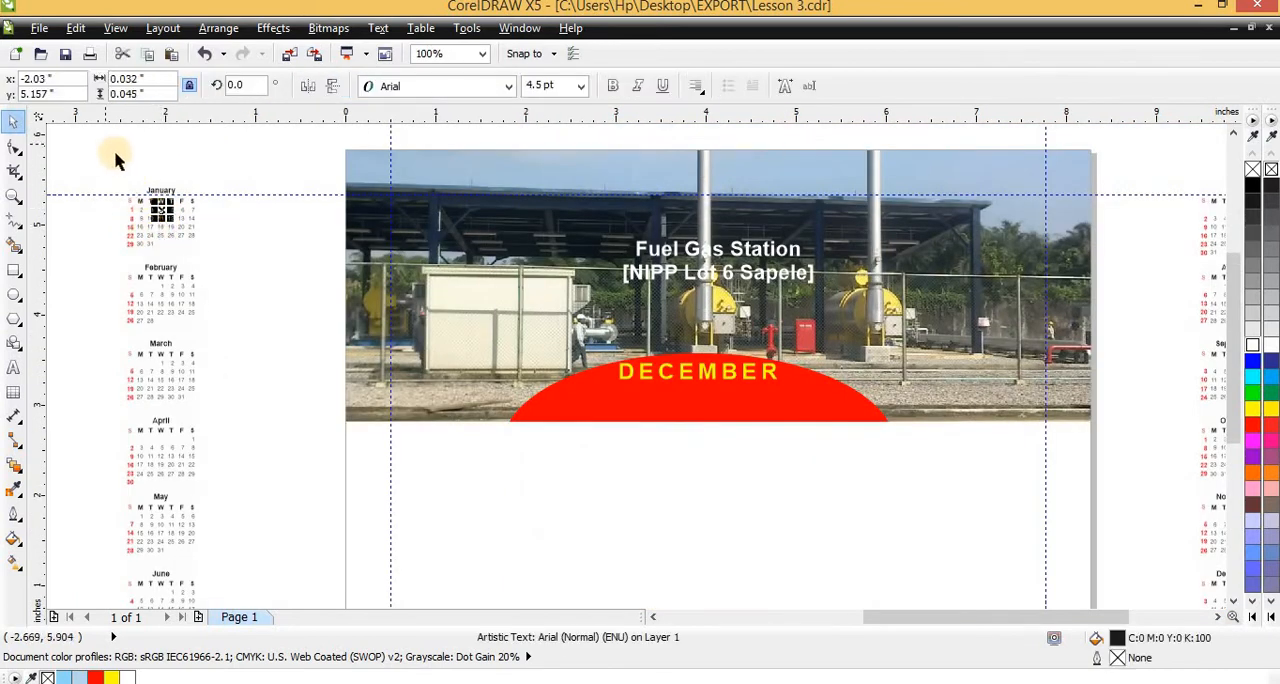
Move the January small calendar into the white area below the red arc and enlarge it to about 2.07 inches square
{"action": "left_click_drag", "start_coordinate": [165, 224], "coordinate": [721, 498]}
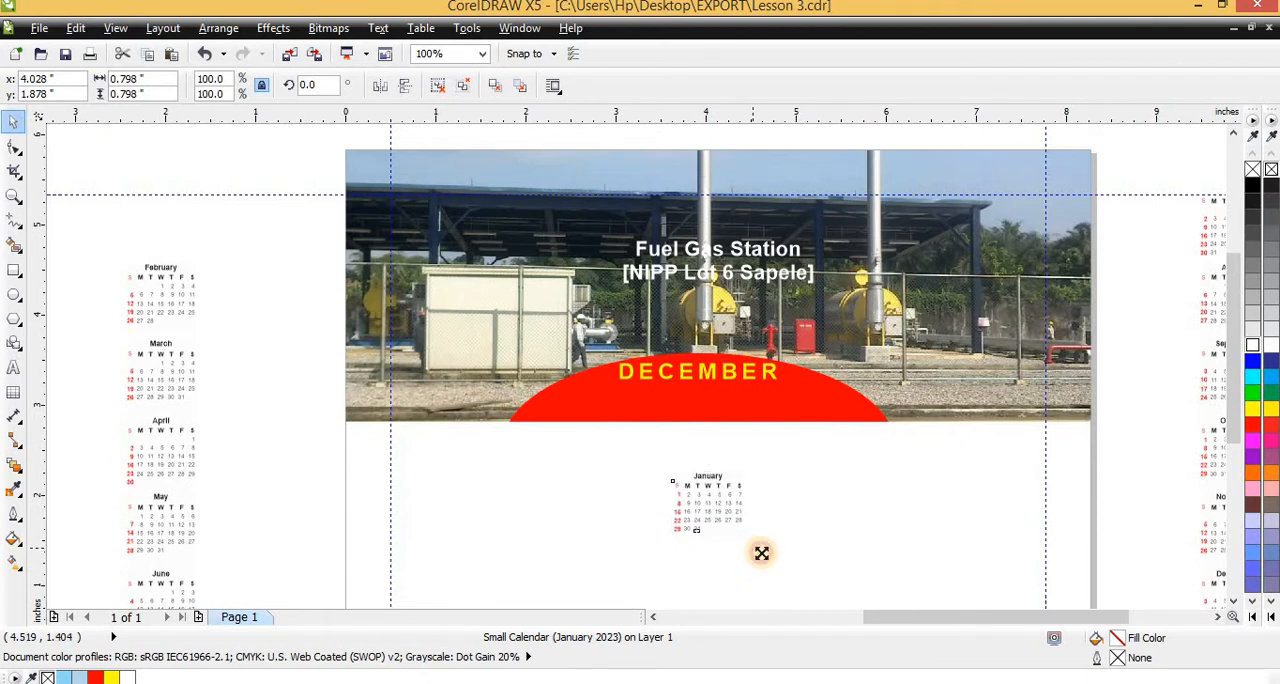
{"action": "left_click_drag", "start_coordinate": [761, 553], "coordinate": [807, 540]}
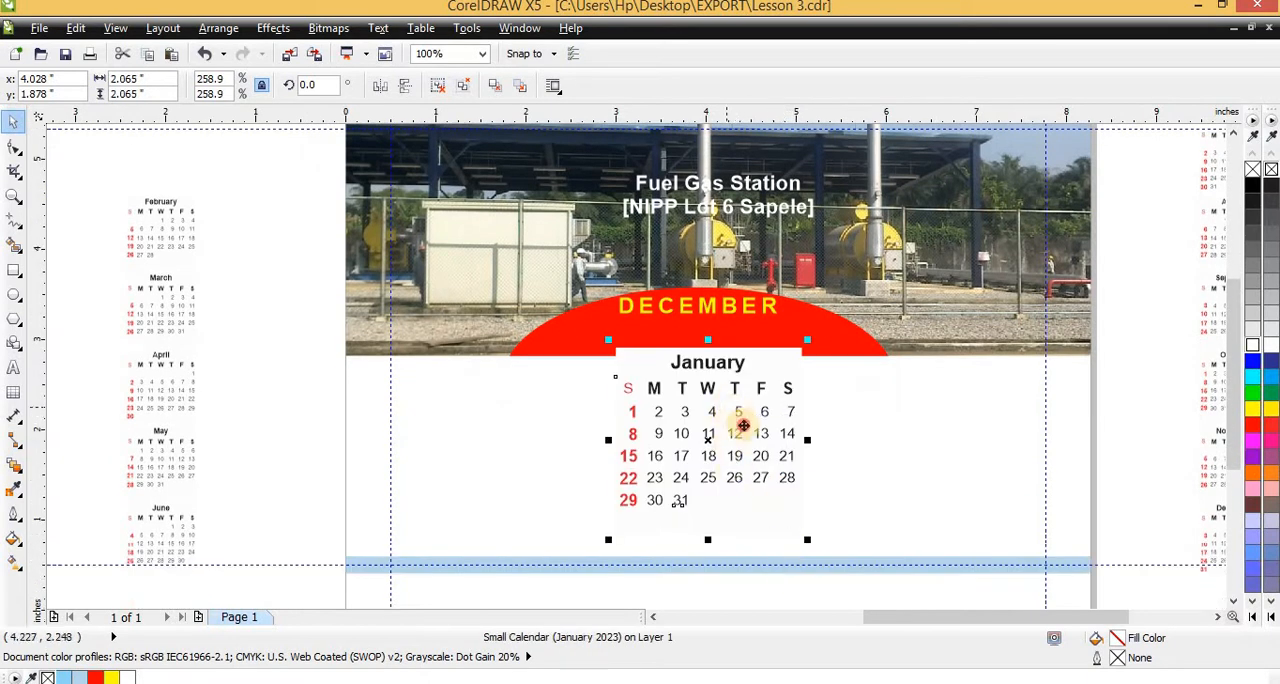
Move the January calendar lower in the white area and reduce it to 1.83 inches square
{"action": "left_click_drag", "start_coordinate": [743, 426], "coordinate": [743, 455]}
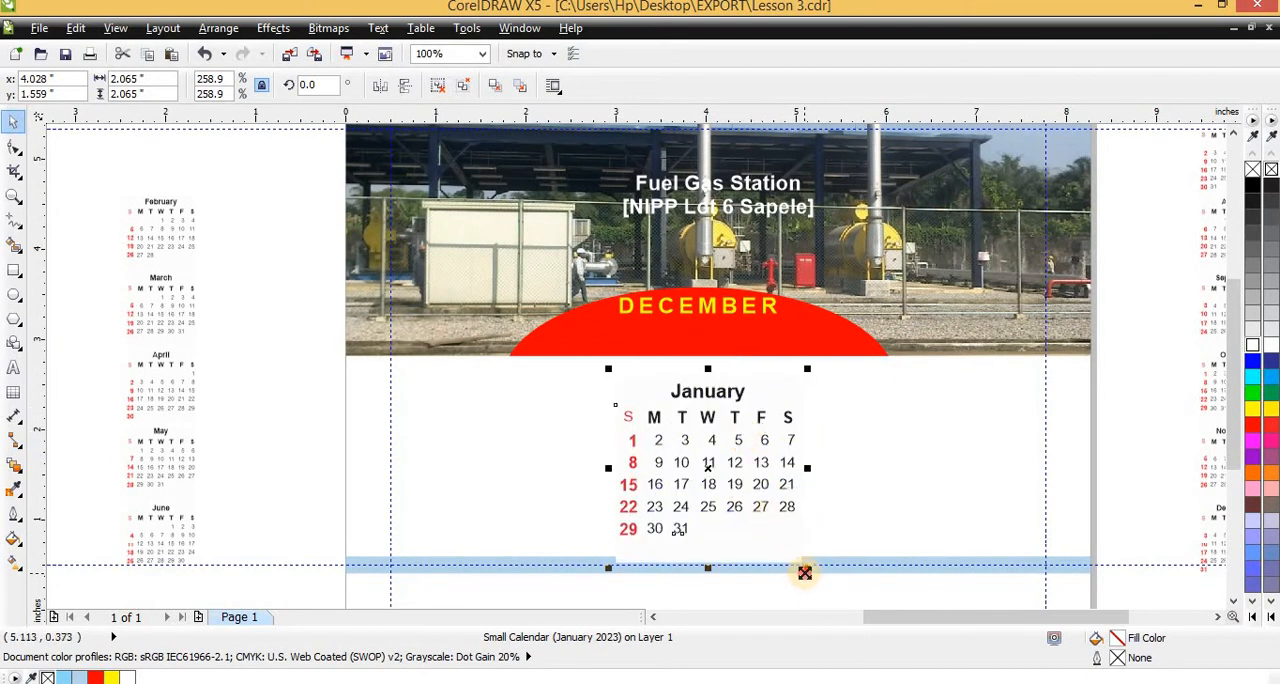
{"action": "left_click_drag", "start_coordinate": [804, 572], "coordinate": [713, 417]}
Ungroup the page design and replace the DECEMBER heading on the red arc with JANUARY
{"action": "scroll", "coordinate": [706, 423], "scroll_direction": "up", "scroll_amount": 1}
{"action": "scroll", "coordinate": [706, 466], "scroll_direction": "down", "scroll_amount": 2}
{"action": "scroll", "coordinate": [703, 350], "scroll_direction": "up", "scroll_amount": 2}
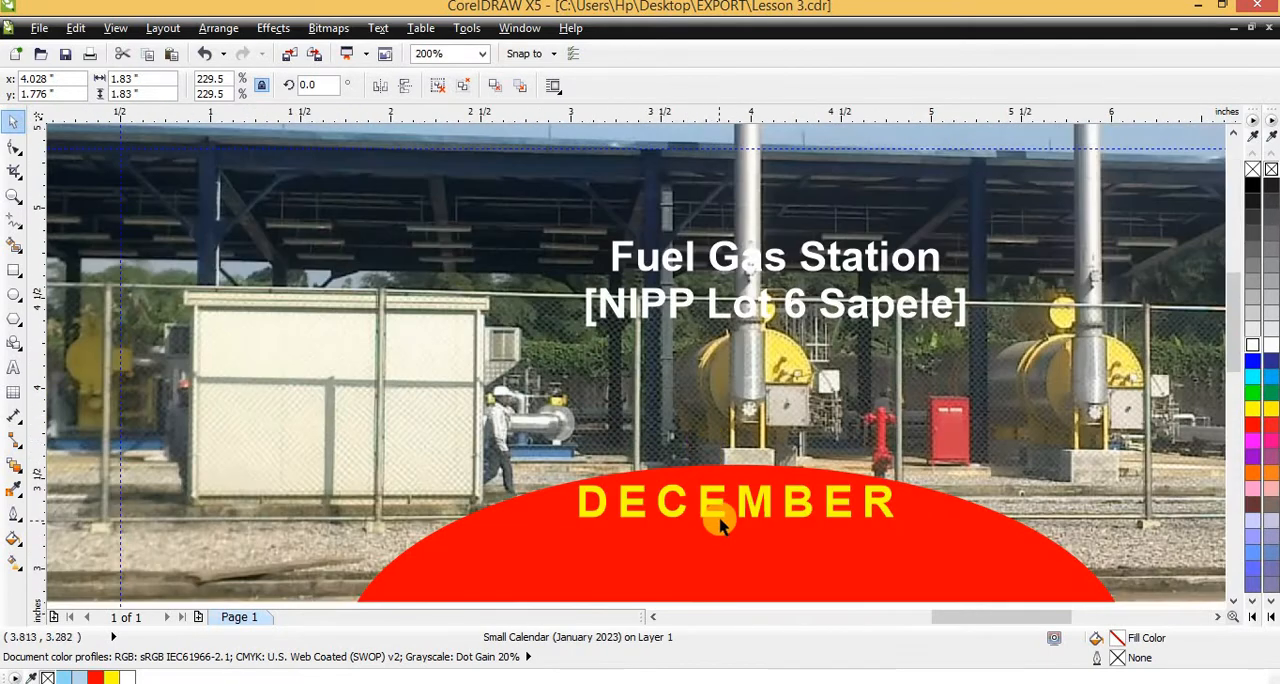
{"action": "left_click", "coordinate": [700, 495]}
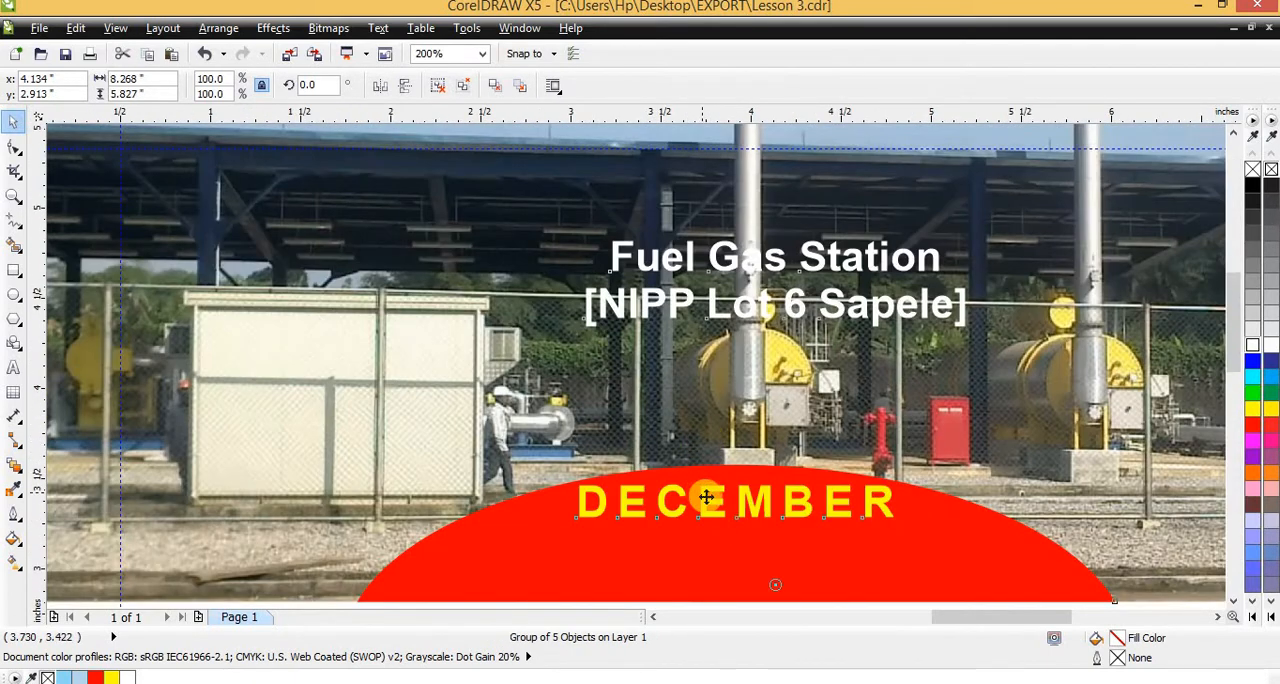
{"action": "left_click", "coordinate": [439, 90]}
{"action": "key", "text": "Escape"}
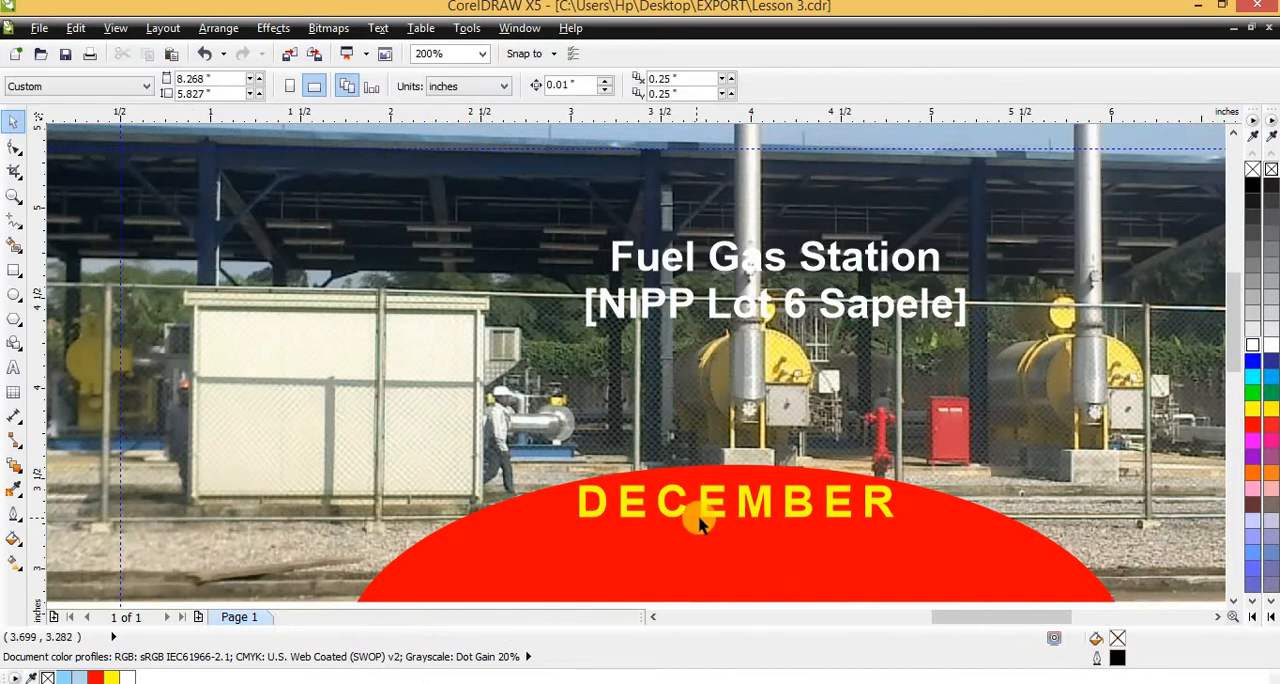
{"action": "left_click", "coordinate": [708, 511]}
{"action": "double_click", "coordinate": [710, 505]}
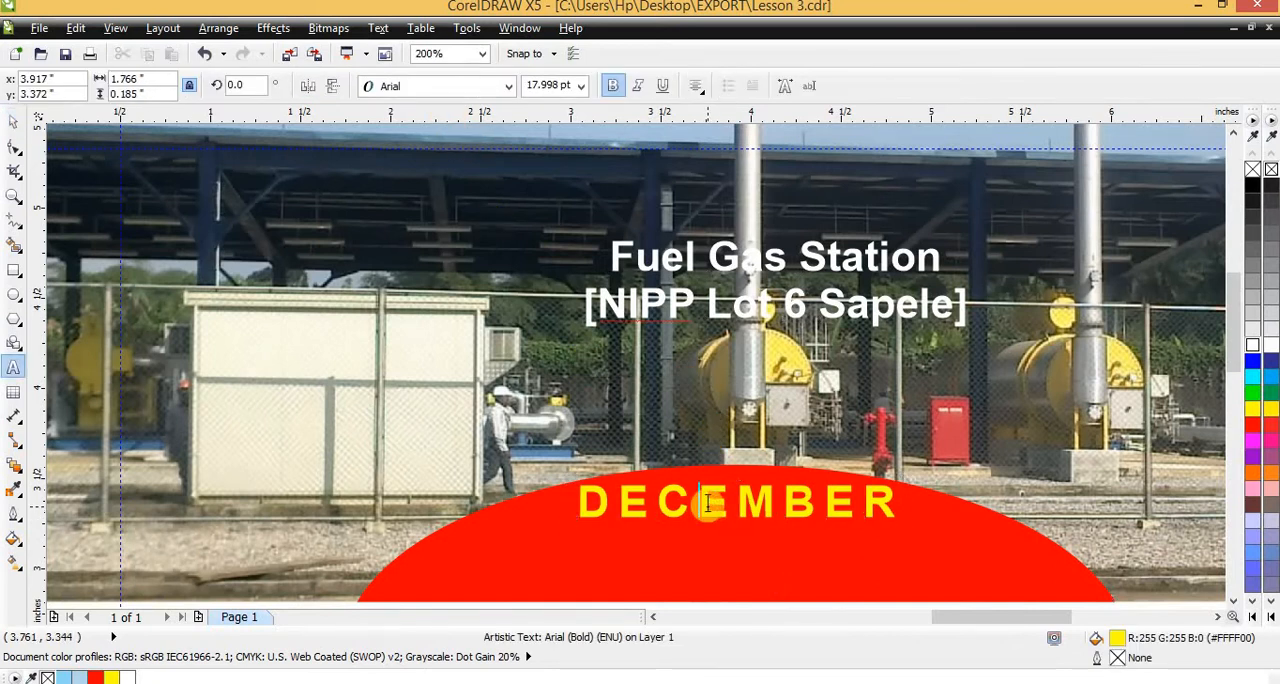
{"action": "key", "text": "ctrl+a"}
{"action": "type", "text": "JANUARY"}
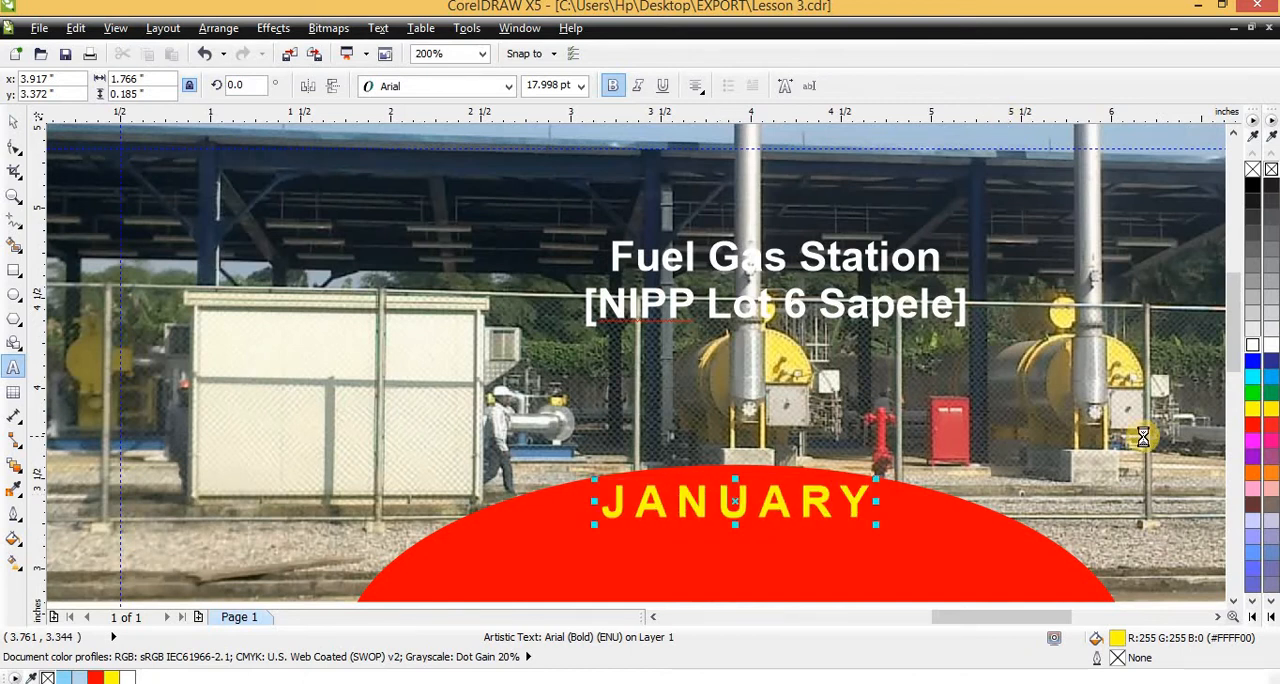
Compare the date grid and weekday row of the sample September calendar with the January page
{"action": "scroll", "coordinate": [1143, 434], "scroll_direction": "down", "scroll_amount": 2}
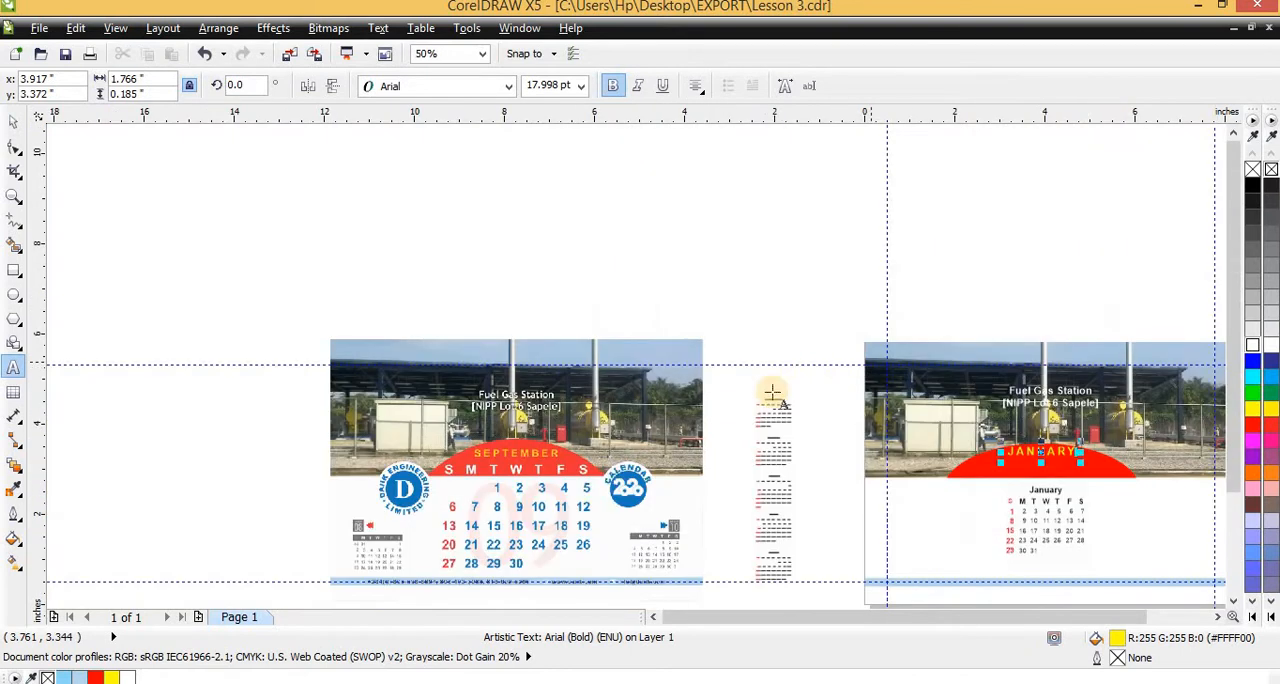
{"action": "scroll", "coordinate": [604, 476], "scroll_direction": "up", "scroll_amount": 2}
{"action": "scroll", "coordinate": [563, 393], "scroll_direction": "down", "scroll_amount": 1}
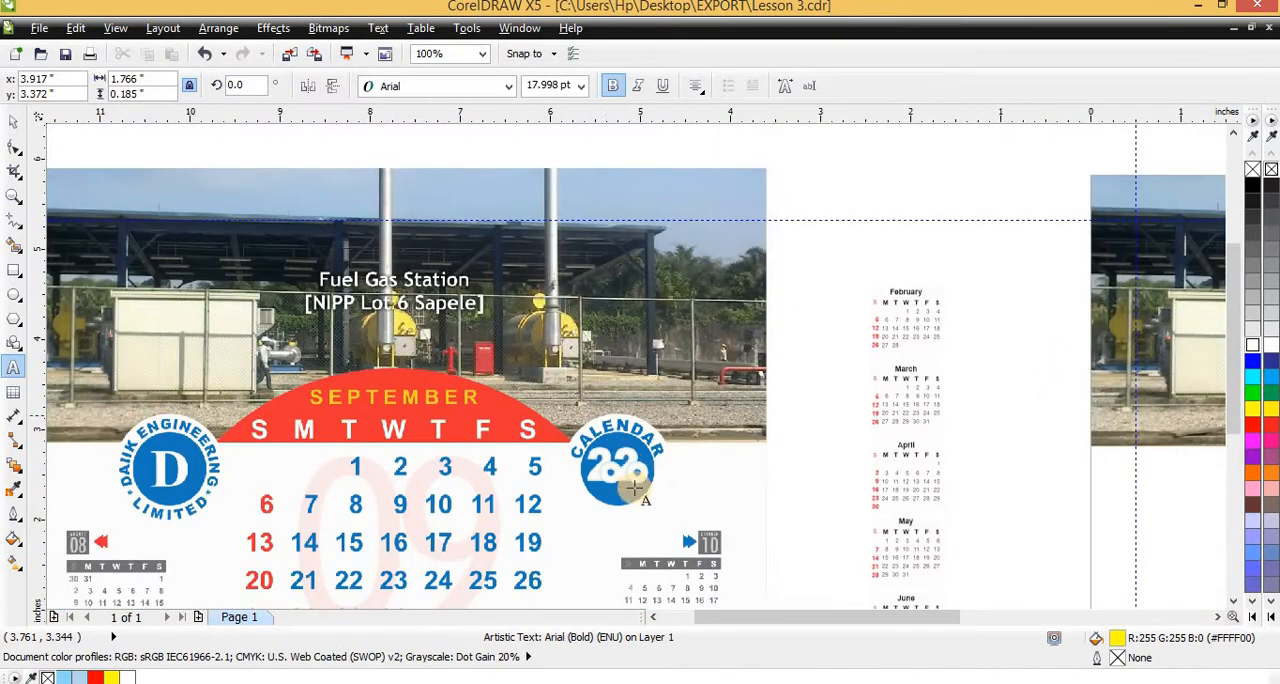
{"action": "key", "text": "ctrl+space"}
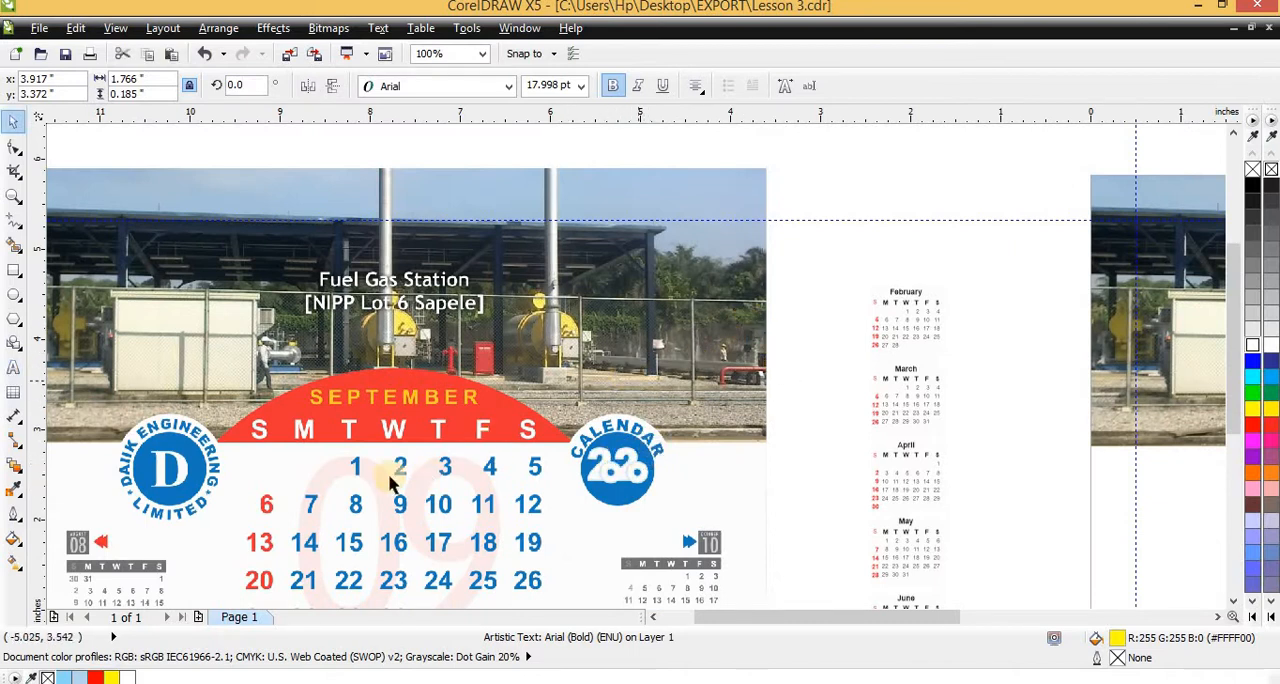
{"action": "scroll", "coordinate": [700, 443], "scroll_direction": "down", "scroll_amount": 1}
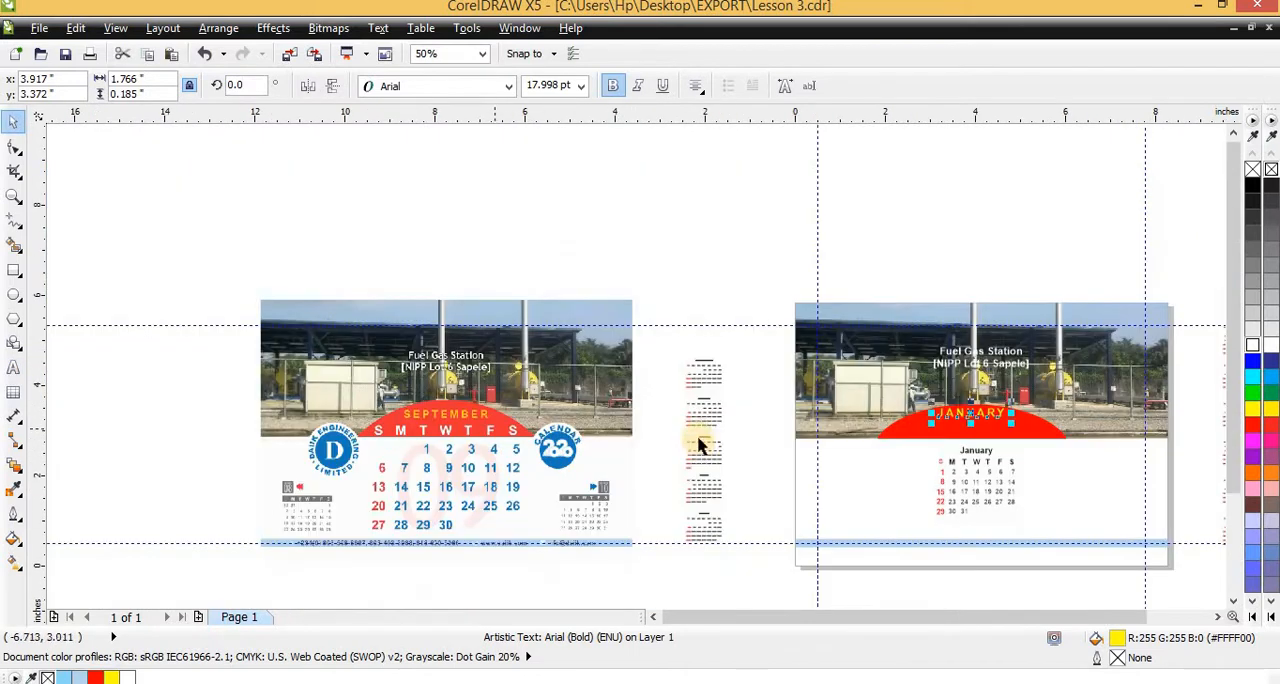
{"action": "scroll", "coordinate": [925, 405], "scroll_direction": "up", "scroll_amount": 2}
{"action": "scroll", "coordinate": [1045, 402], "scroll_direction": "up", "scroll_amount": 2}
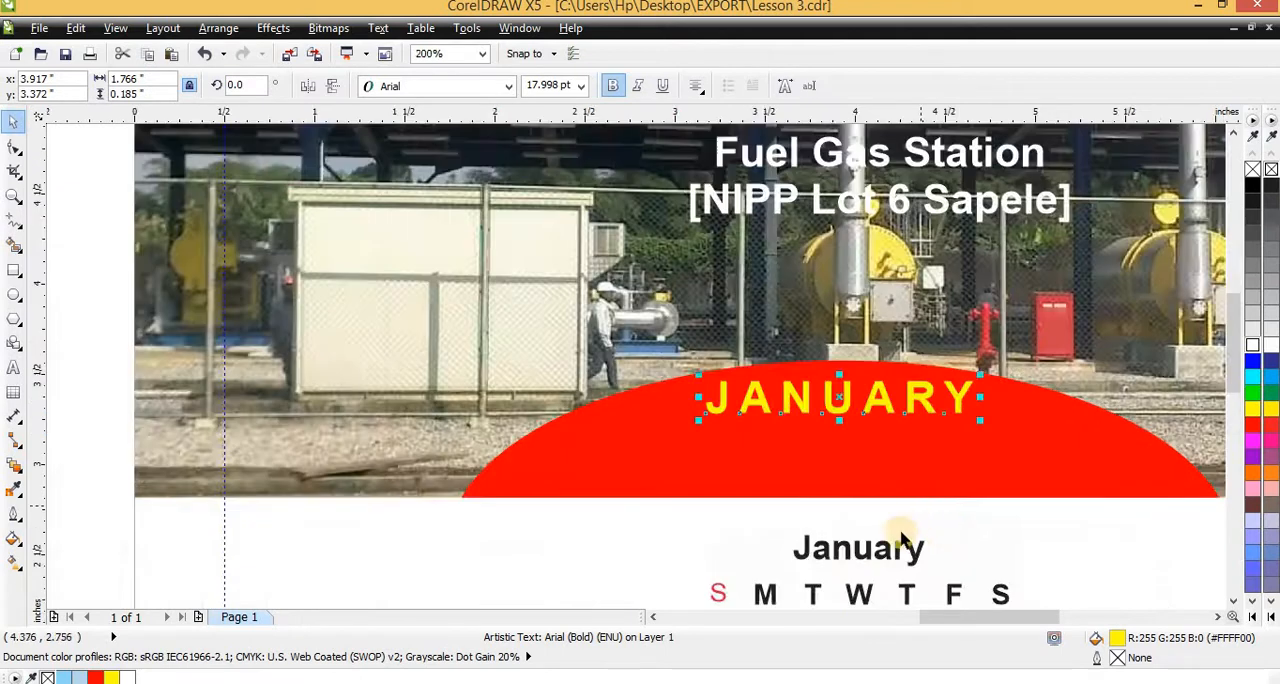
{"action": "scroll", "coordinate": [906, 538], "scroll_direction": "down", "scroll_amount": 2}
{"action": "scroll", "coordinate": [895, 545], "scroll_direction": "up", "scroll_amount": 2}
Move the January calendar up onto the red arc and delete the white rectangle behind its month title
{"action": "left_click", "coordinate": [888, 515]}
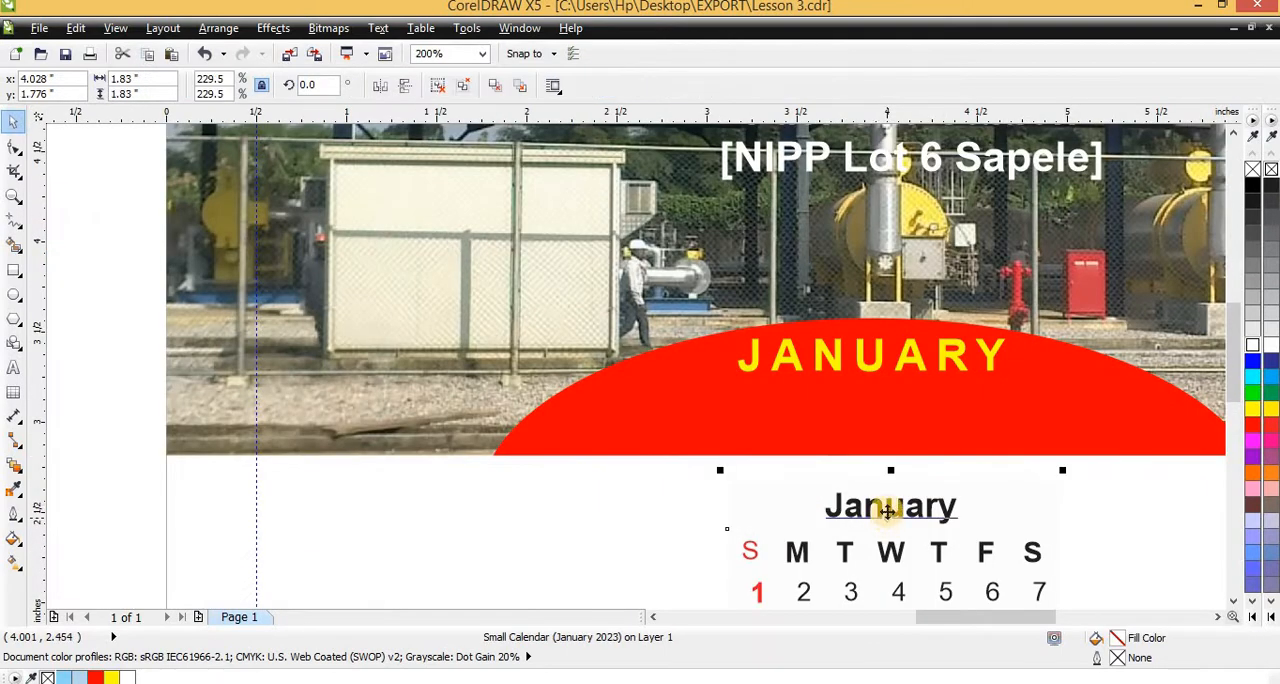
{"action": "left_click_drag", "start_coordinate": [888, 512], "coordinate": [888, 388]}
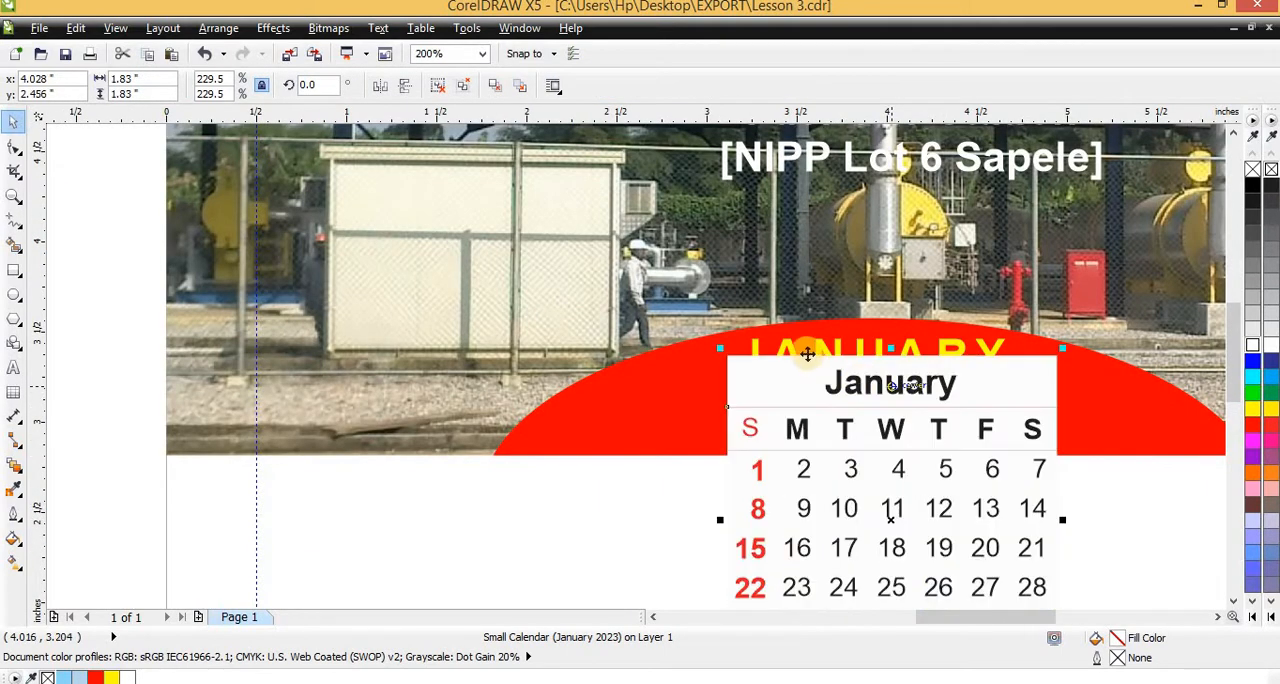
{"action": "scroll", "coordinate": [863, 383], "scroll_direction": "up", "scroll_amount": 1}
{"action": "scroll", "coordinate": [743, 299], "scroll_direction": "down", "scroll_amount": 1}
{"action": "left_click", "coordinate": [947, 347], "text": "ctrl"}
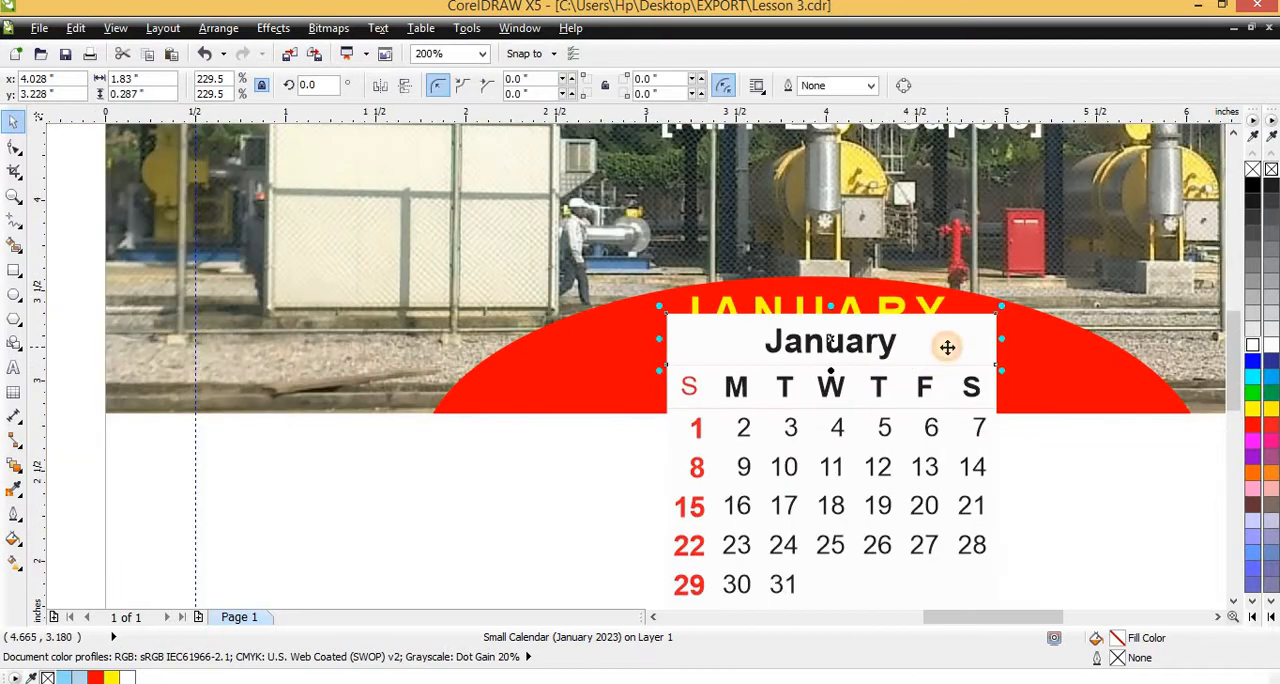
{"action": "key", "text": "Delete"}
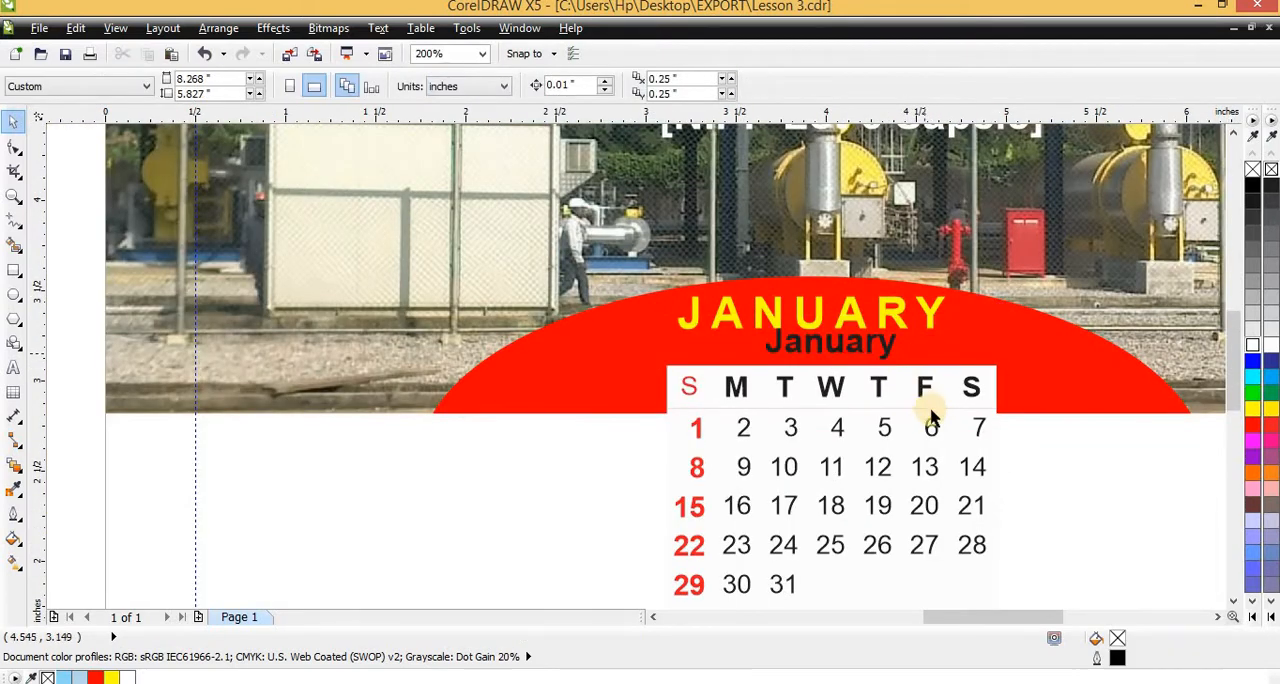
Try deleting the white rectangle behind the January calendar's weekday row
{"action": "left_click", "coordinate": [986, 377], "text": "ctrl"}
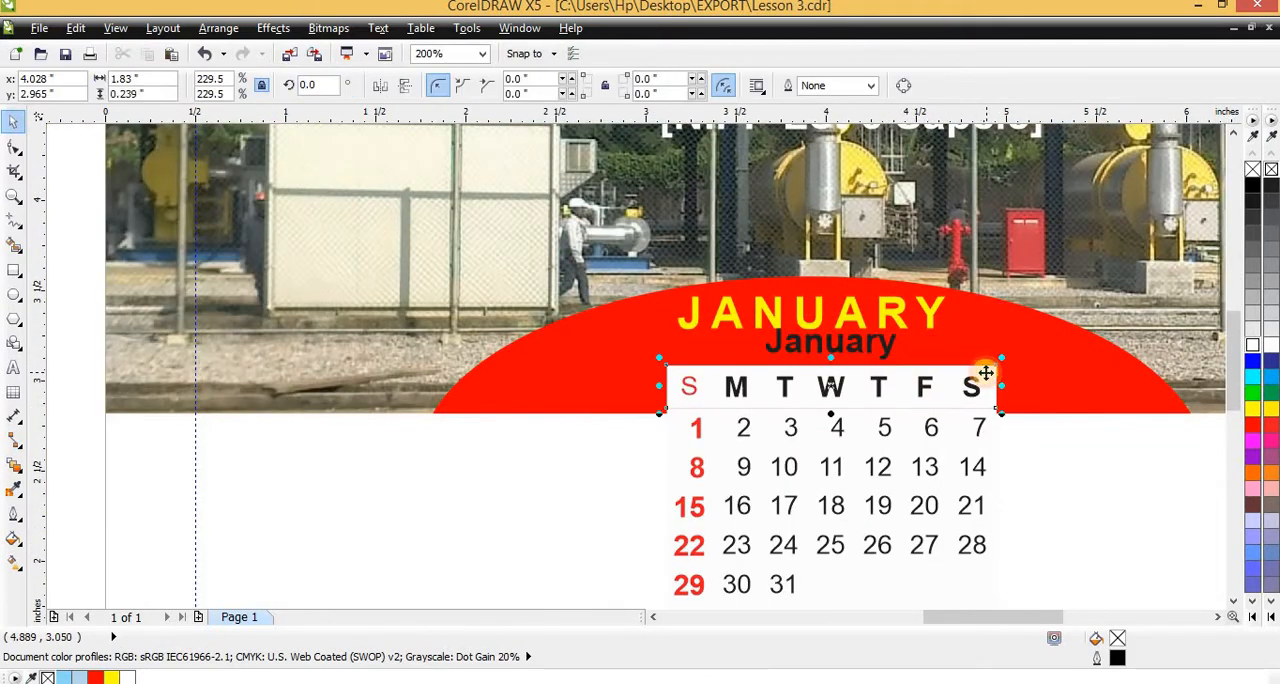
{"action": "key", "text": "Delete"}
{"action": "left_click", "coordinate": [978, 426], "text": "ctrl"}
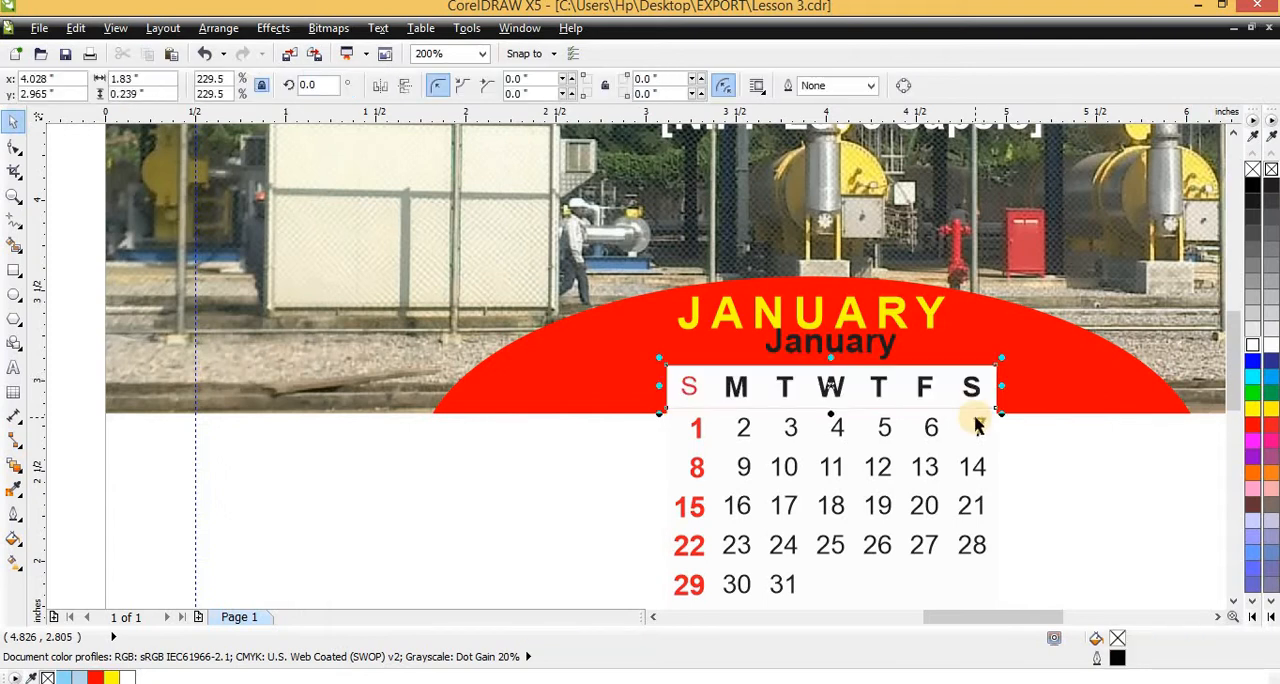
{"action": "scroll", "coordinate": [963, 440], "scroll_direction": "down", "scroll_amount": 3}
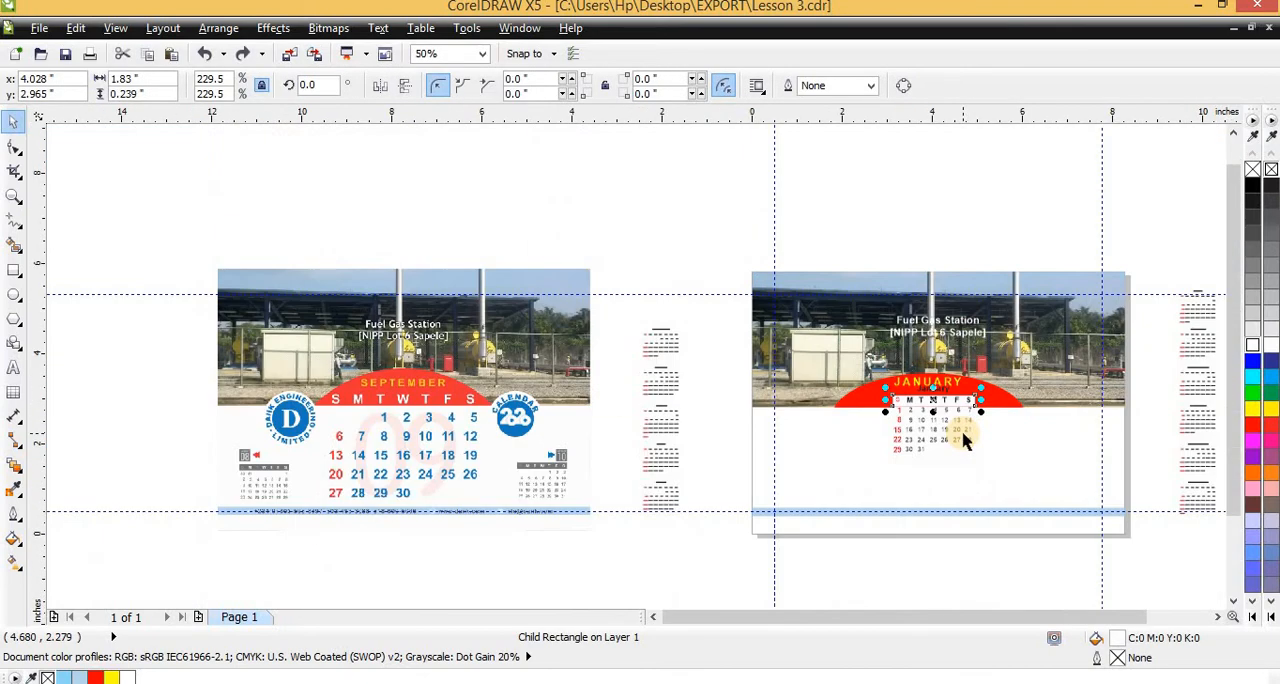
{"action": "scroll", "coordinate": [958, 418], "scroll_direction": "up", "scroll_amount": 3}
{"action": "scroll", "coordinate": [829, 414], "scroll_direction": "down", "scroll_amount": 3}
{"action": "key", "text": "Escape"}
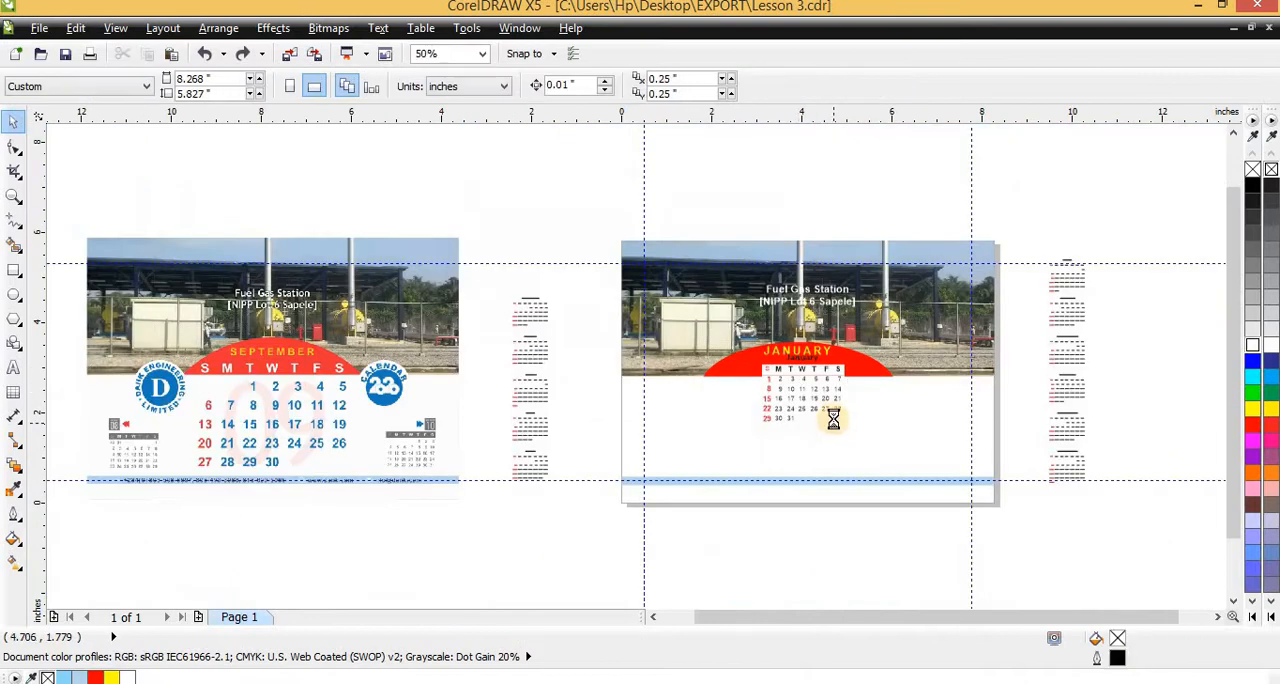
{"action": "scroll", "coordinate": [829, 423], "scroll_direction": "up", "scroll_amount": 3}
{"action": "left_click", "coordinate": [866, 197], "text": "ctrl"}
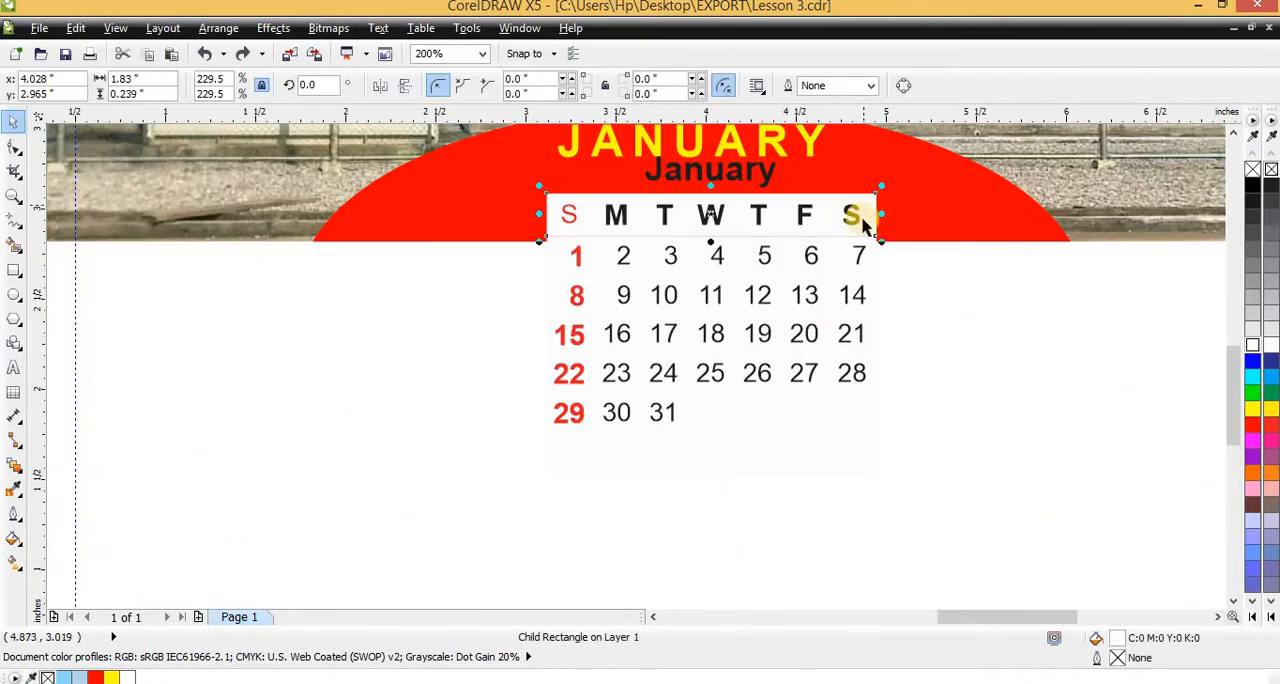
{"action": "key", "text": "Escape"}
Enlarge the January calendar to about 3.05 by 2.91 inches, filling the space between the arc and the blue strip
{"action": "left_click", "coordinate": [754, 370]}
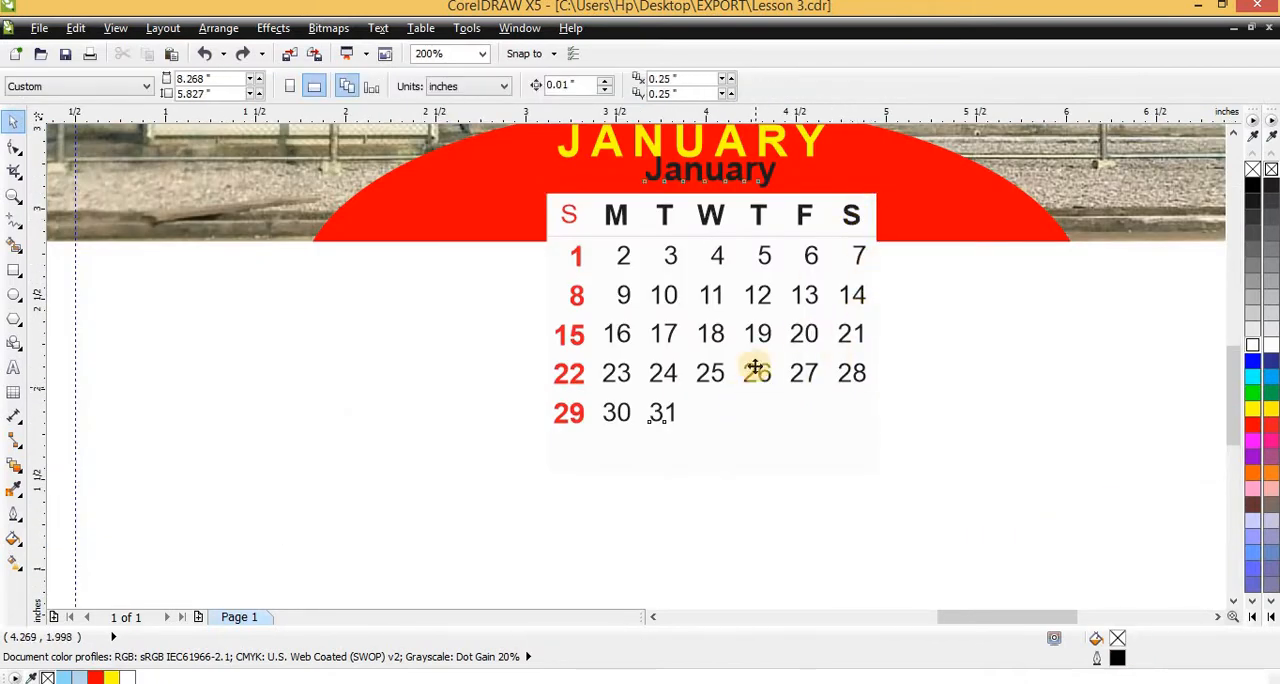
{"action": "scroll", "coordinate": [718, 330], "scroll_direction": "down", "scroll_amount": 2}
{"action": "scroll", "coordinate": [806, 480], "scroll_direction": "up", "scroll_amount": 2}
{"action": "scroll", "coordinate": [823, 477], "scroll_direction": "down", "scroll_amount": 2}
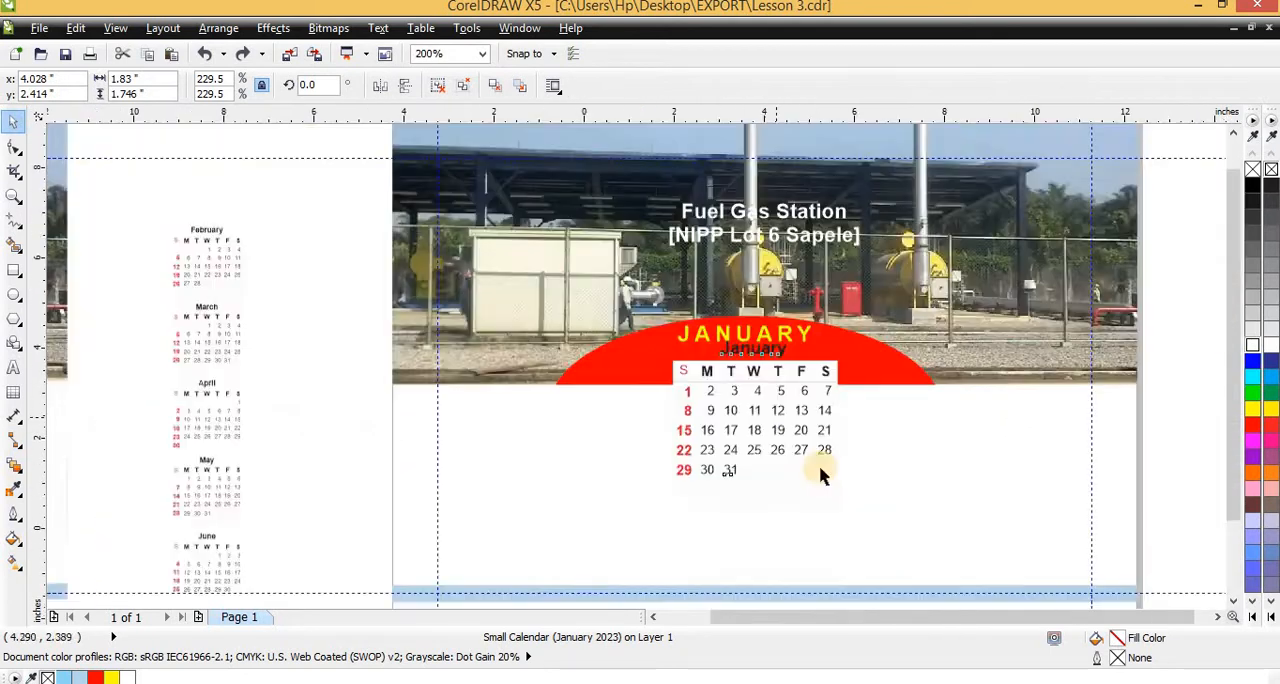
{"action": "left_click_drag", "start_coordinate": [817, 464], "coordinate": [719, 338]}
Delete the yellow JANUARY heading behind the calendar's own month title
{"action": "scroll", "coordinate": [736, 380], "scroll_direction": "up", "scroll_amount": 1}
{"action": "scroll", "coordinate": [713, 316], "scroll_direction": "up", "scroll_amount": 2}
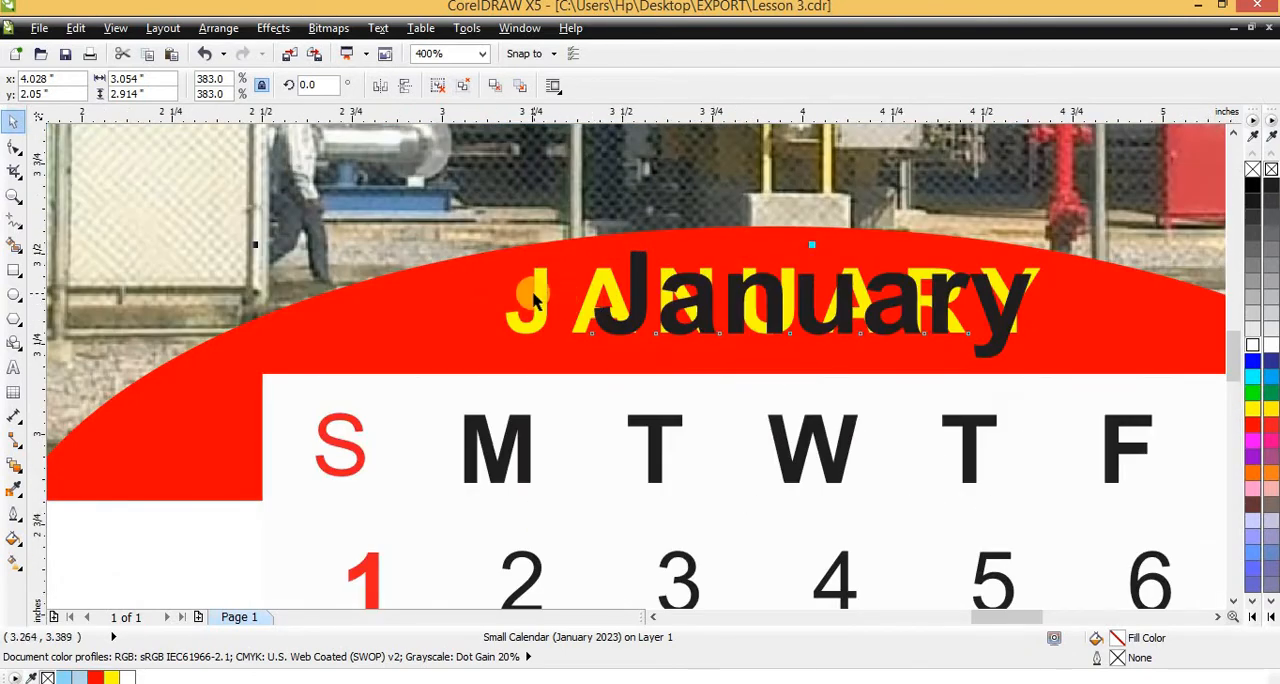
{"action": "left_click", "coordinate": [537, 305]}
{"action": "key", "text": "Delete"}
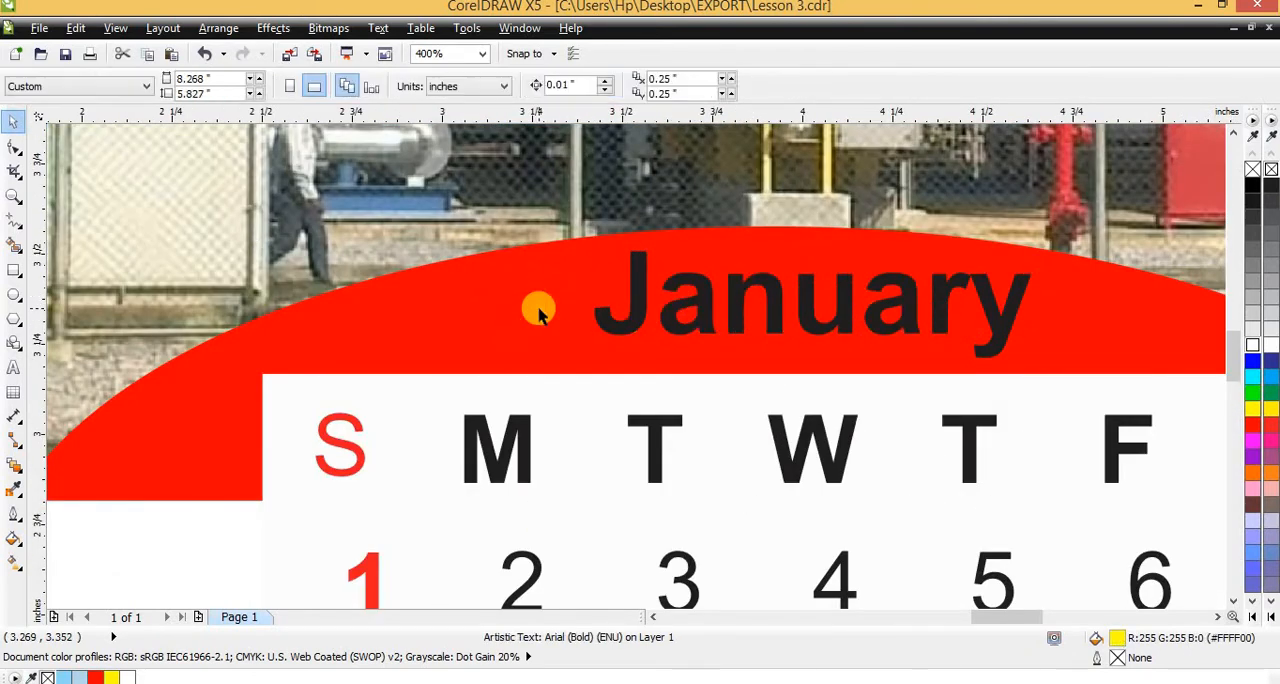
Delete the white rectangle behind the weekday row so the letters sit directly on the red arc
{"action": "scroll", "coordinate": [583, 314], "scroll_direction": "down", "scroll_amount": 2}
{"action": "scroll", "coordinate": [583, 314], "scroll_direction": "down", "scroll_amount": 1}
{"action": "scroll", "coordinate": [585, 318], "scroll_direction": "up", "scroll_amount": 1}
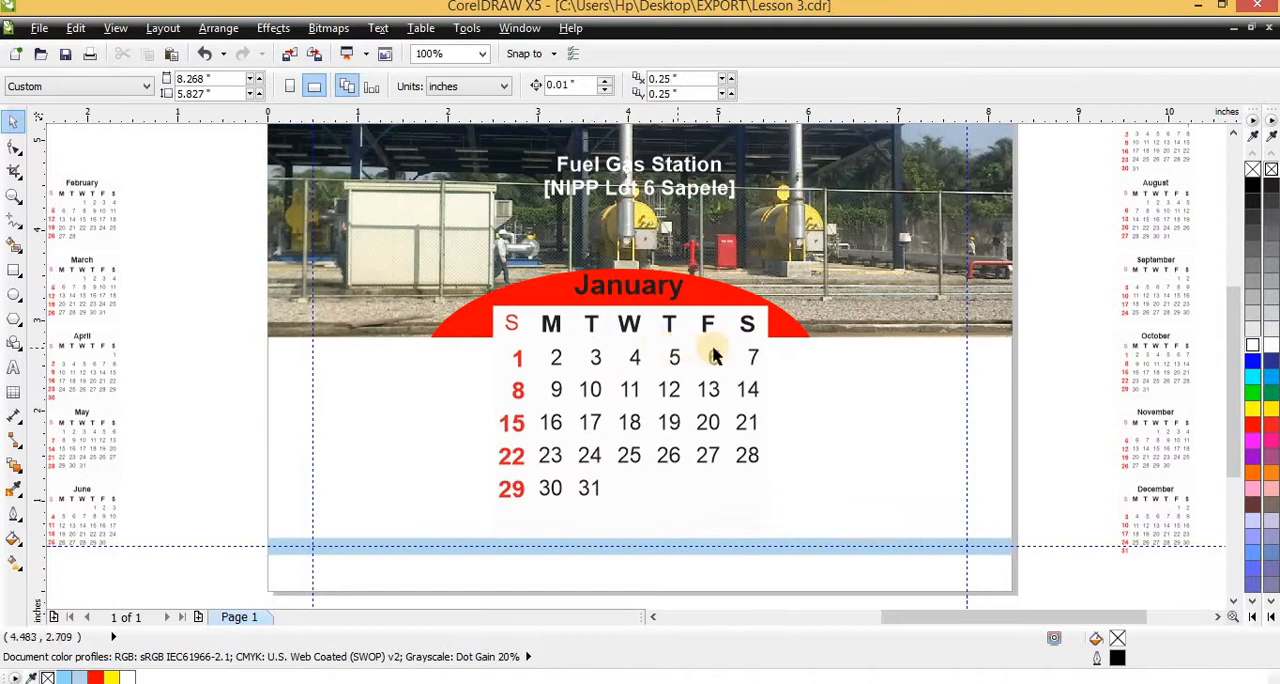
{"action": "scroll", "coordinate": [752, 353], "scroll_direction": "up", "scroll_amount": 2}
{"action": "left_click", "coordinate": [809, 198], "text": "ctrl"}
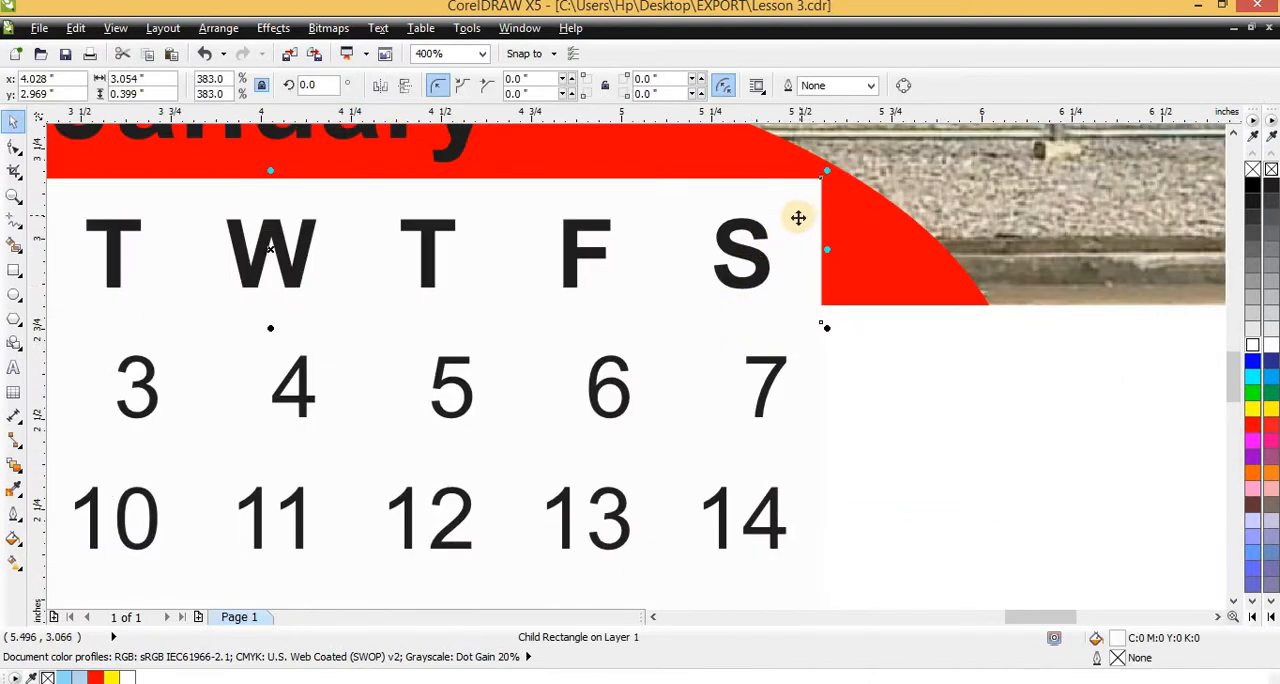
{"action": "key", "text": "Delete"}
{"action": "scroll", "coordinate": [722, 312], "scroll_direction": "down", "scroll_amount": 1}
{"action": "scroll", "coordinate": [718, 310], "scroll_direction": "down", "scroll_amount": 1}
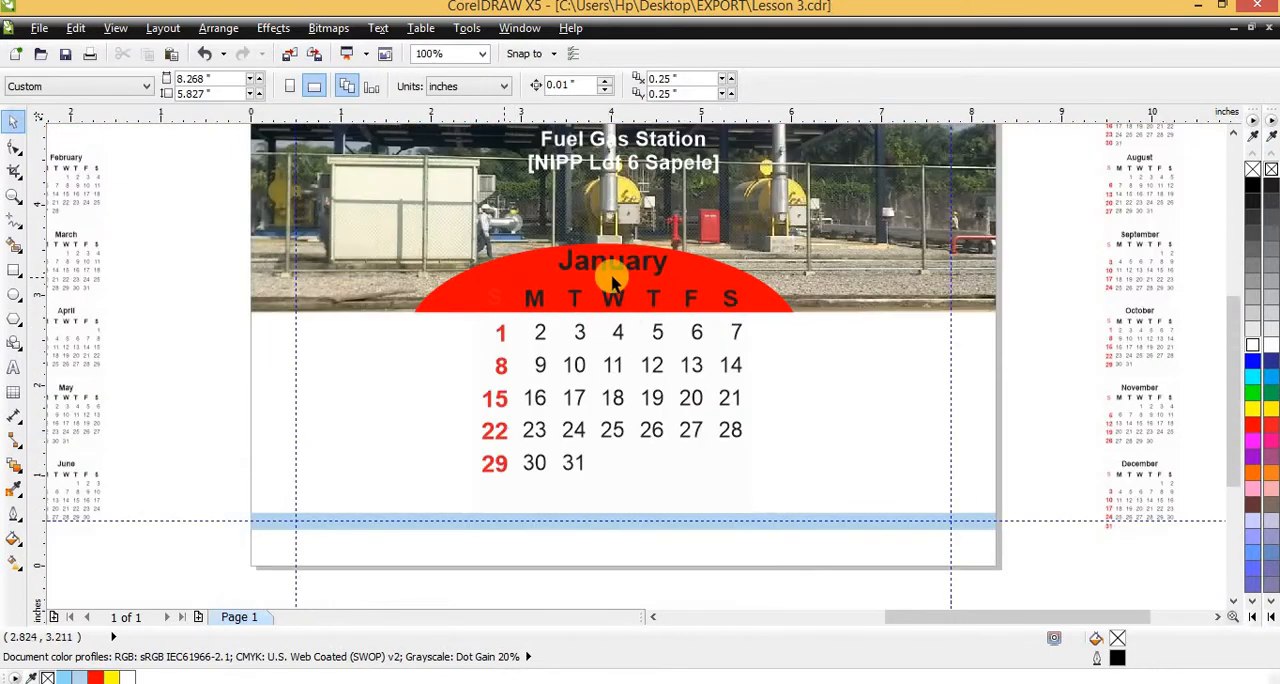
Align the January calendar horizontally to the center of the red arc
{"action": "left_click", "coordinate": [686, 300]}
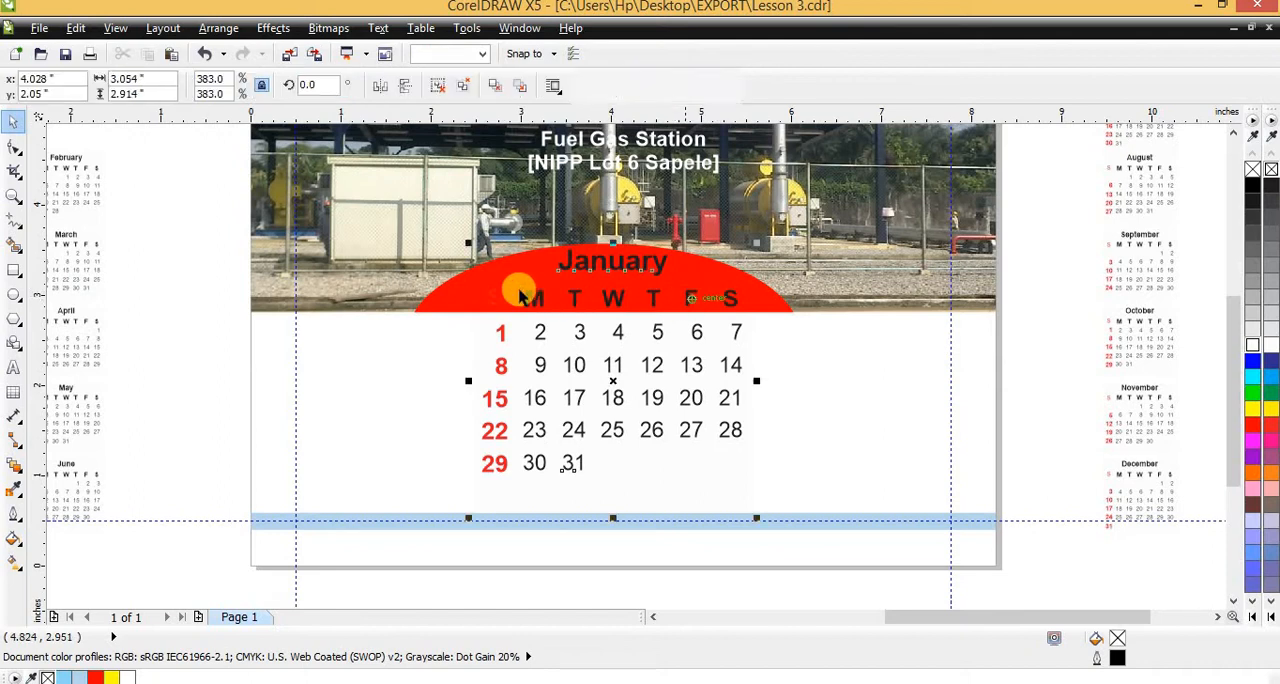
{"action": "left_click", "coordinate": [463, 290], "text": "shift"}
{"action": "key", "text": "c"}
{"action": "key", "text": "Escape"}
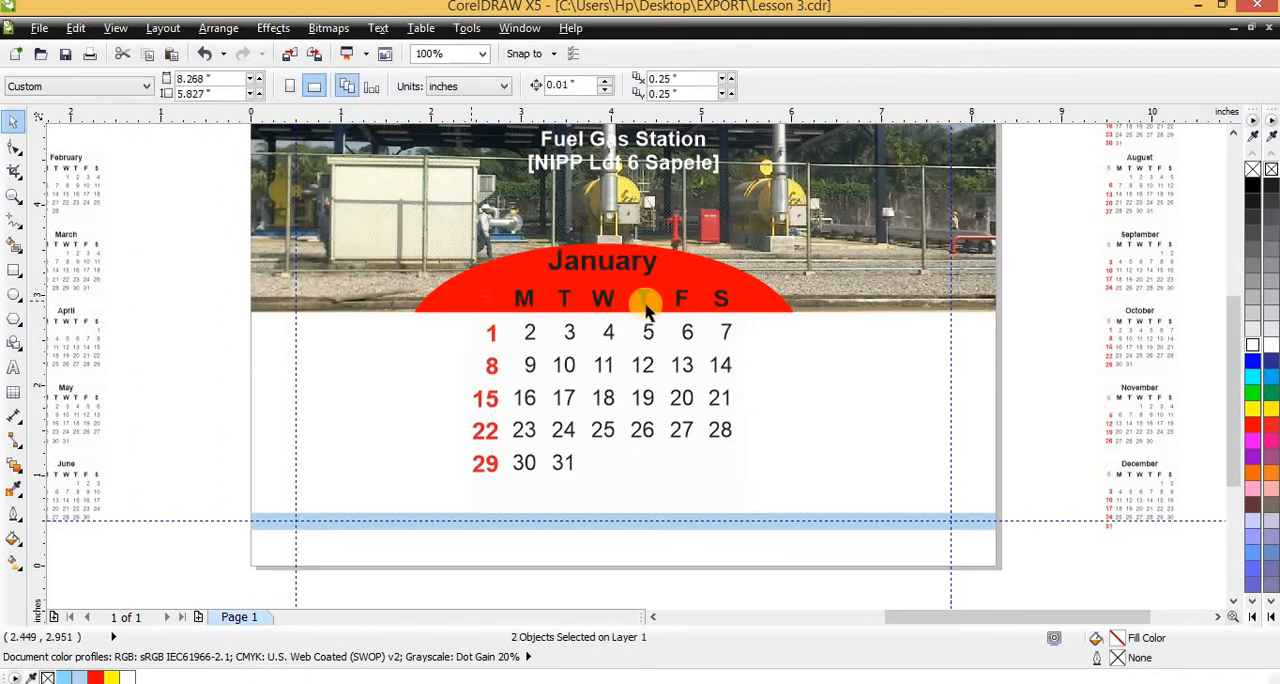
Nudge the January calendar slightly down on the page, to a vertical position of 2.028 inches
{"action": "scroll", "coordinate": [606, 252], "scroll_direction": "up", "scroll_amount": 1}
{"action": "left_click", "coordinate": [566, 282]}
{"action": "scroll", "coordinate": [566, 282], "scroll_direction": "up", "scroll_amount": 2}
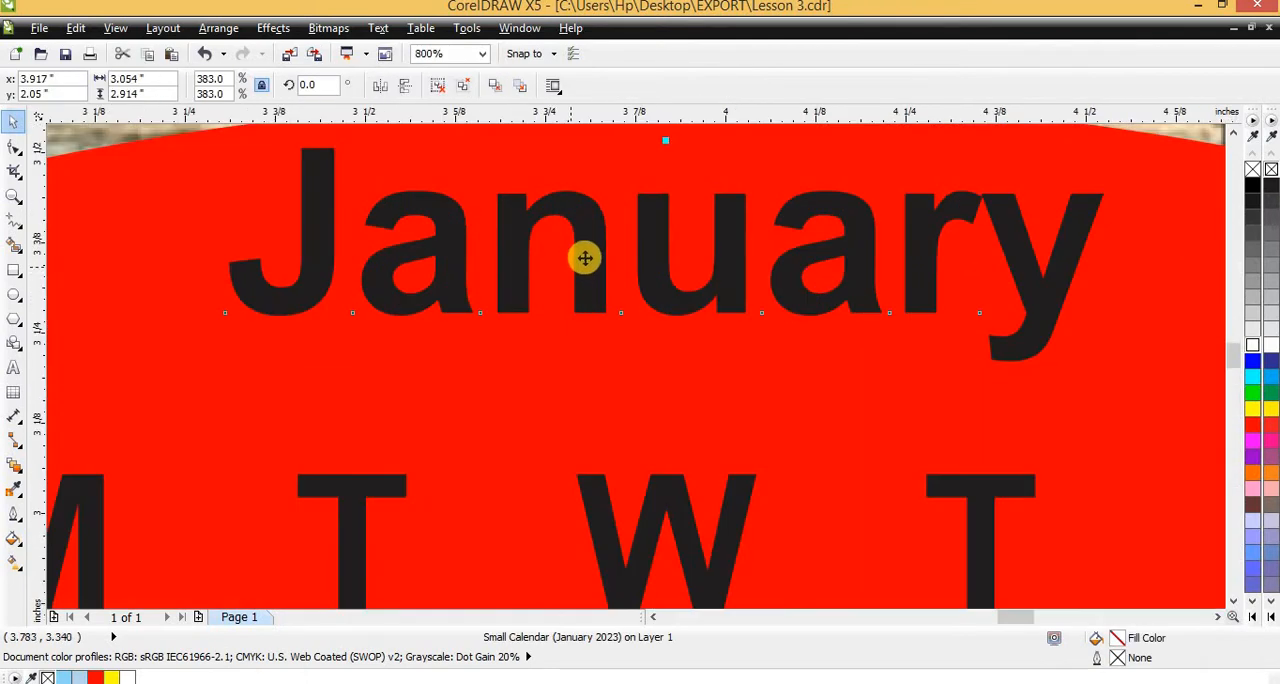
{"action": "scroll", "coordinate": [590, 300], "scroll_direction": "down", "scroll_amount": 2}
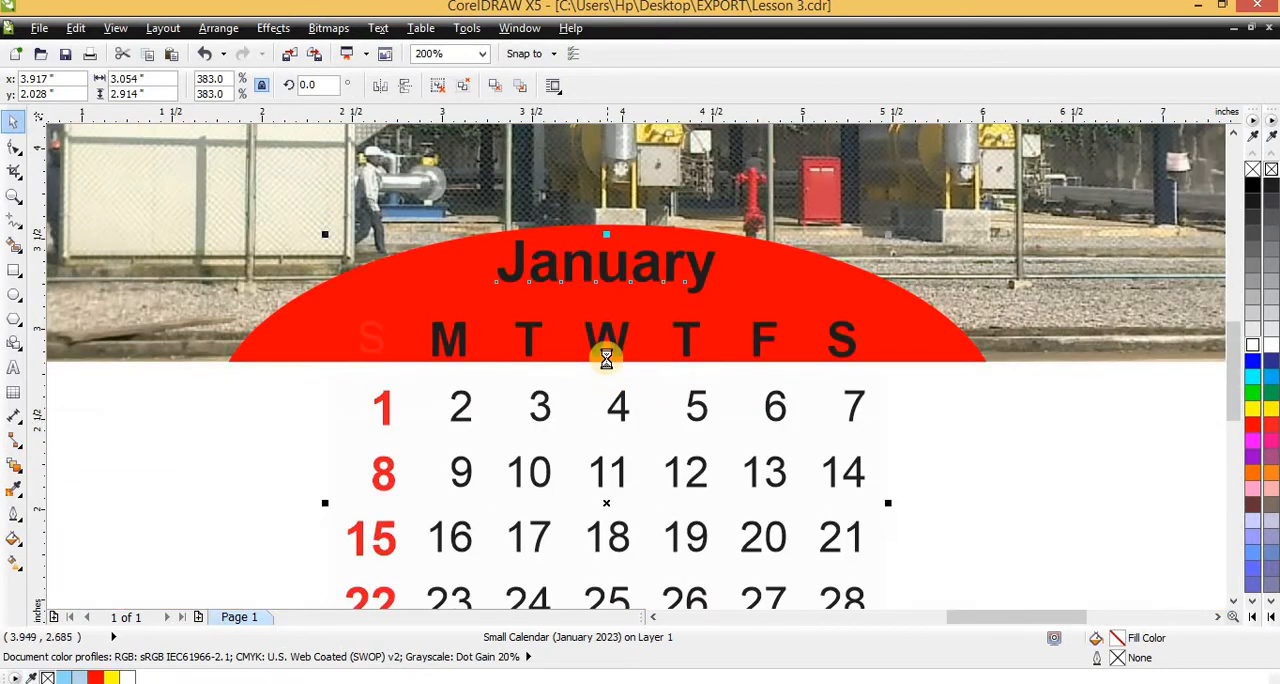
Try deleting the off-white rectangle behind the January date grid
{"action": "scroll", "coordinate": [600, 400], "scroll_direction": "down", "scroll_amount": 2}
{"action": "scroll", "coordinate": [580, 472], "scroll_direction": "up", "scroll_amount": 2}
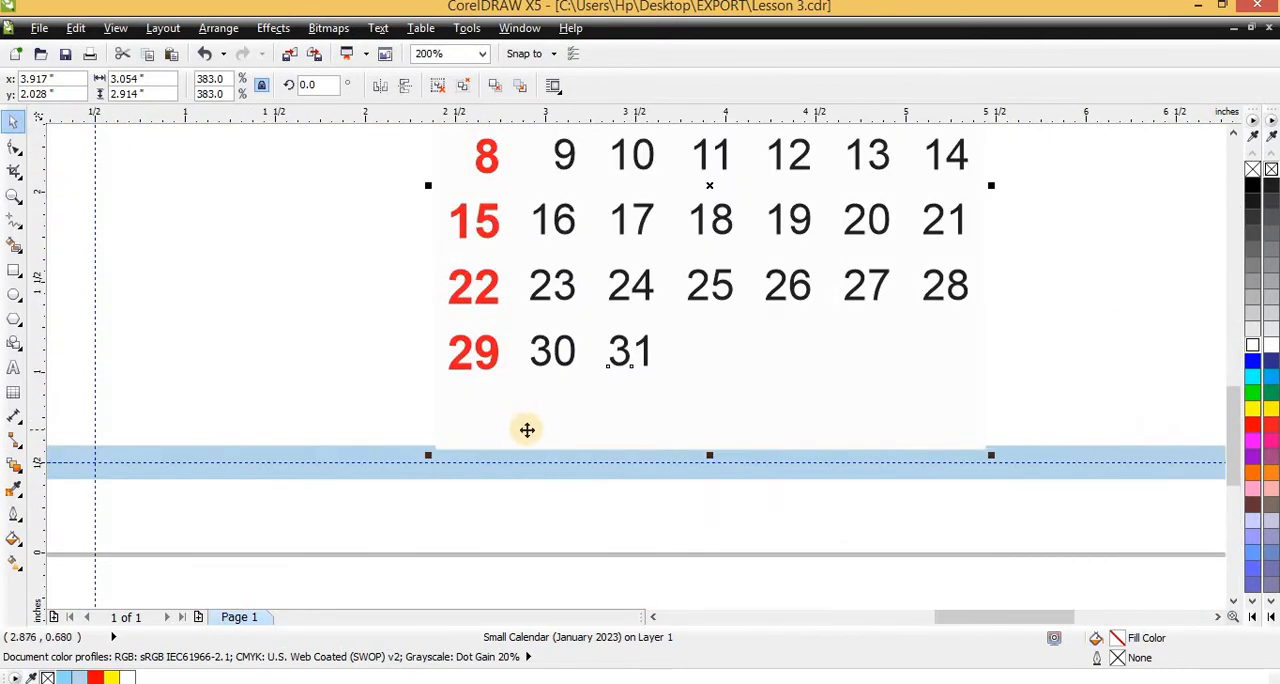
{"action": "left_click", "coordinate": [527, 430], "text": "ctrl"}
{"action": "key", "text": "Delete"}
{"action": "scroll", "coordinate": [527, 408], "scroll_direction": "down", "scroll_amount": 2}
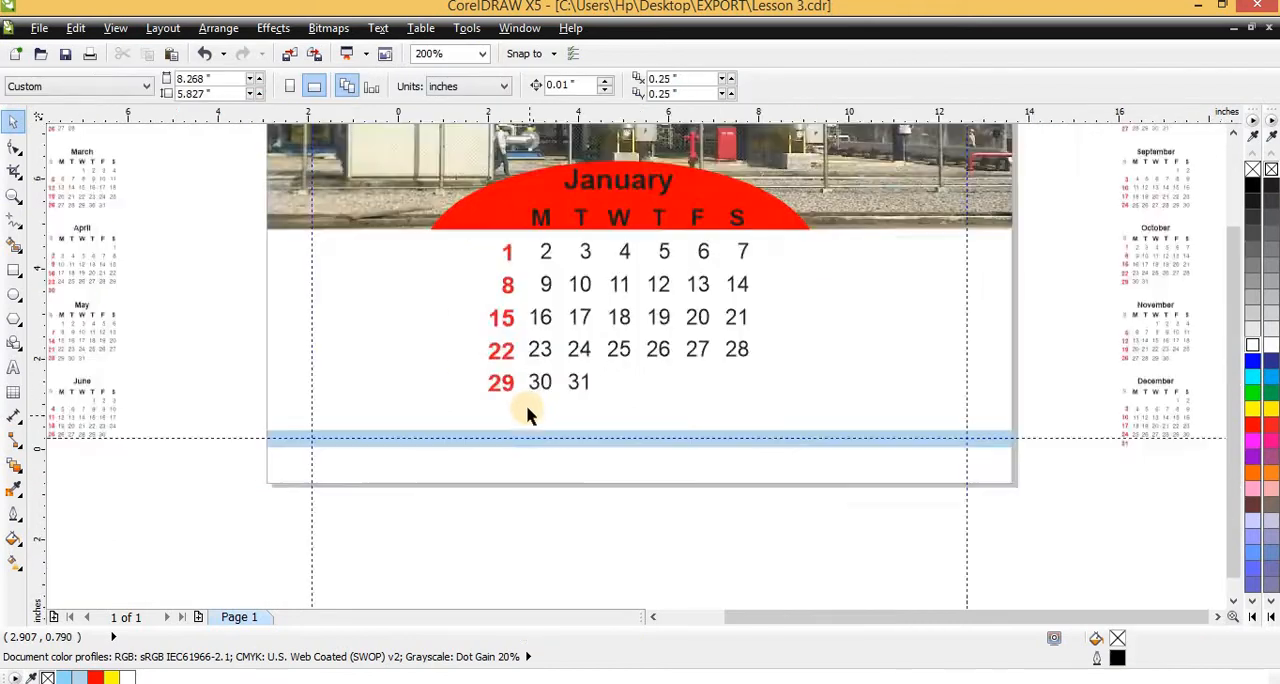
Fill the background rectangle behind the January date grid with magenta
{"action": "scroll", "coordinate": [529, 412], "scroll_direction": "down", "scroll_amount": 1}
{"action": "scroll", "coordinate": [623, 360], "scroll_direction": "up", "scroll_amount": 2}
{"action": "scroll", "coordinate": [623, 362], "scroll_direction": "down", "scroll_amount": 1}
{"action": "left_click", "coordinate": [623, 363], "text": "ctrl"}
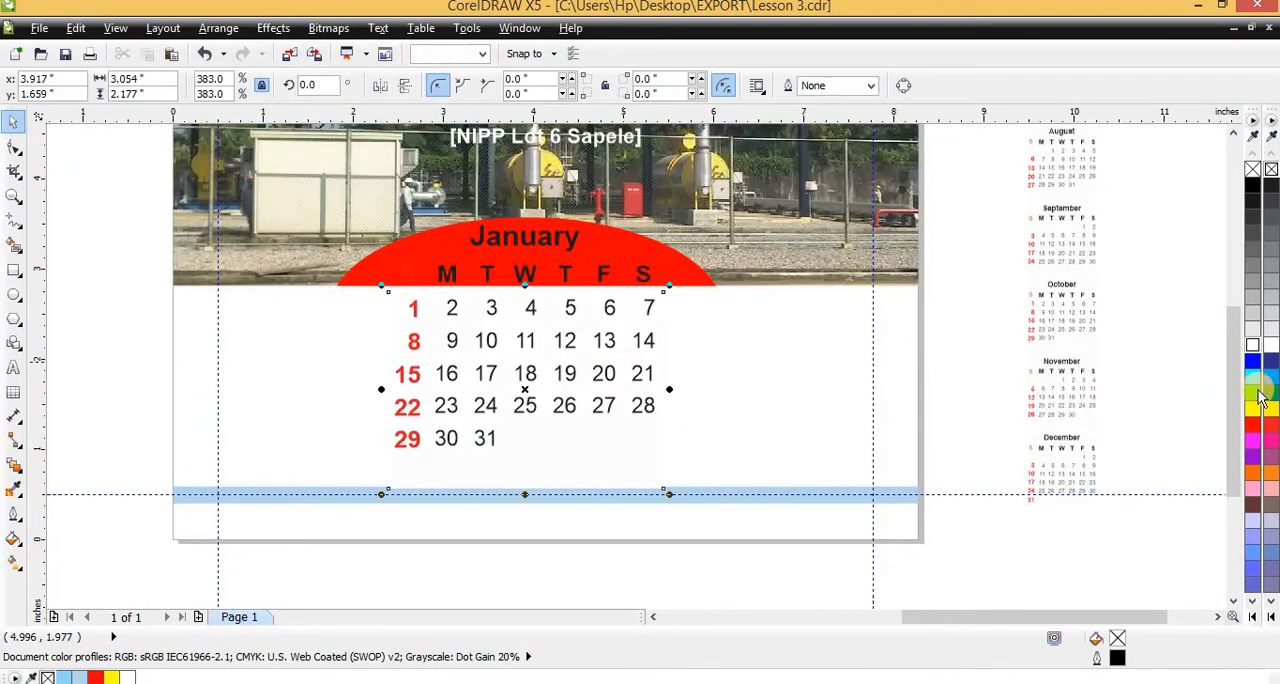
{"action": "left_click_drag", "start_coordinate": [1252, 440], "coordinate": [410, 340]}
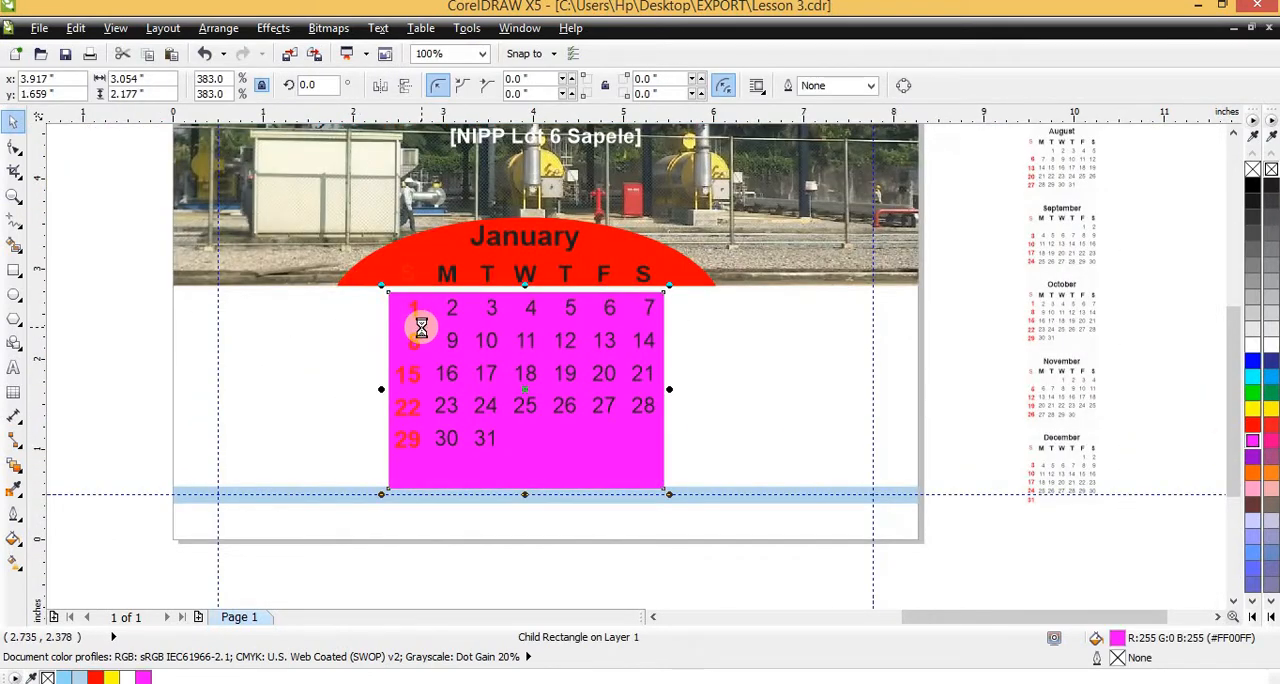
Delete the magenta background rectangle behind the January date grid
{"action": "key", "text": "Delete"}
{"action": "scroll", "coordinate": [545, 289], "scroll_direction": "up", "scroll_amount": 1}
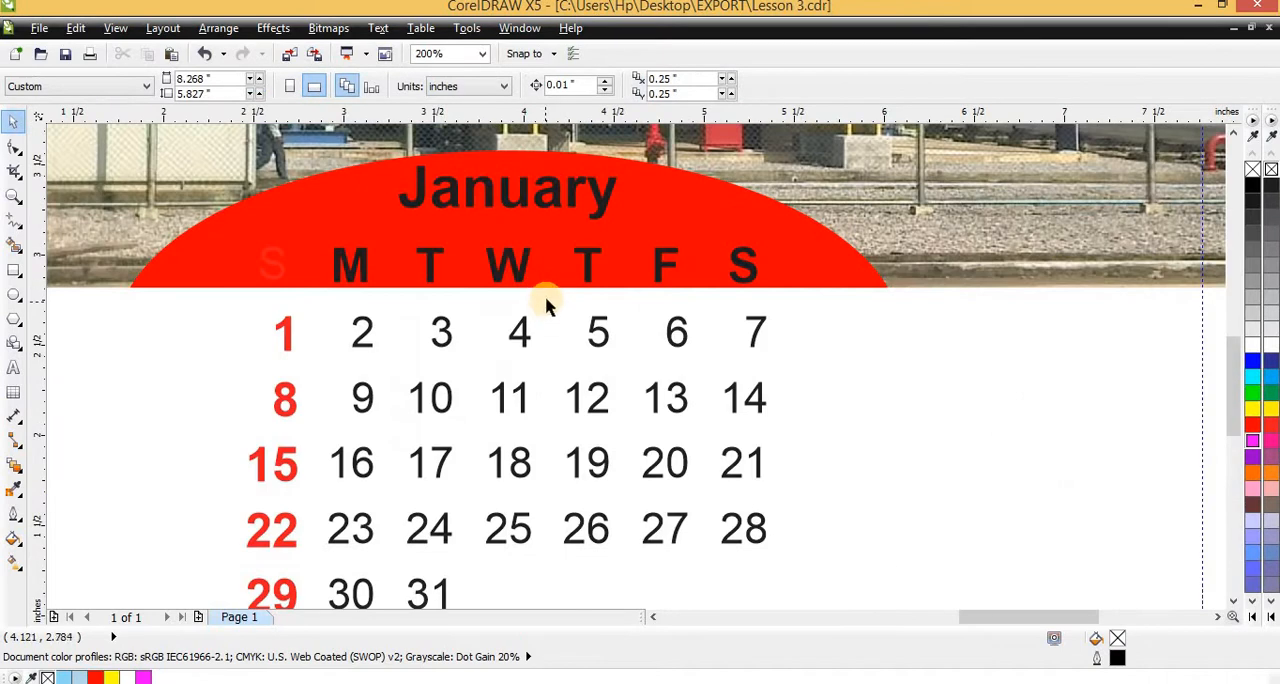
{"action": "scroll", "coordinate": [600, 330], "scroll_direction": "down", "scroll_amount": 2}
{"action": "scroll", "coordinate": [556, 298], "scroll_direction": "up", "scroll_amount": 2}
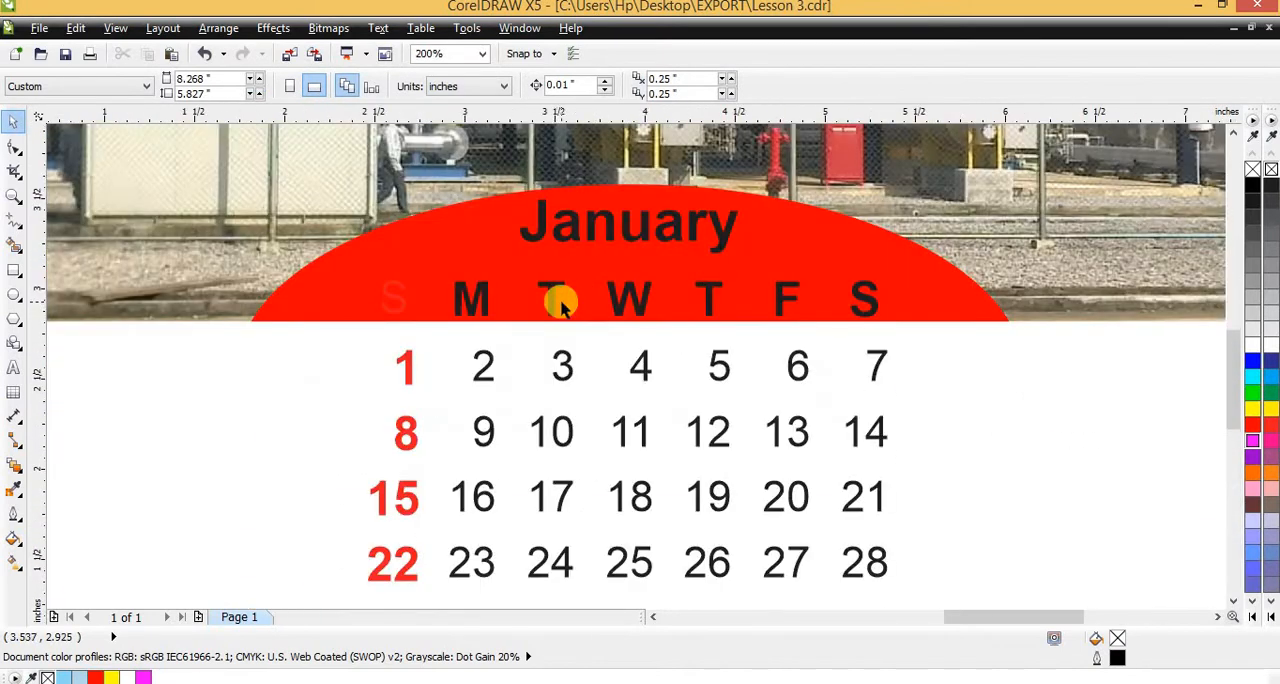
Ungroup the January calendar, then make the Sunday initial S on the red arc bold and fill it with yellow
{"action": "left_click", "coordinate": [366, 289]}
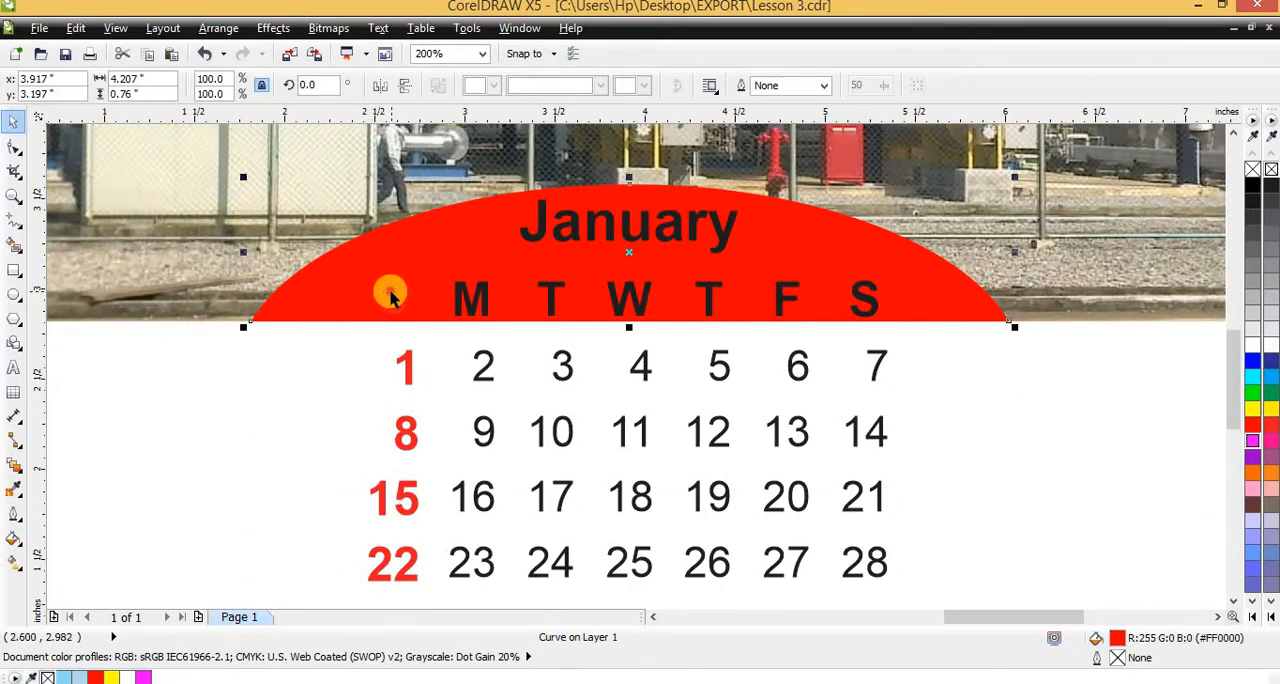
{"action": "left_click", "coordinate": [390, 295]}
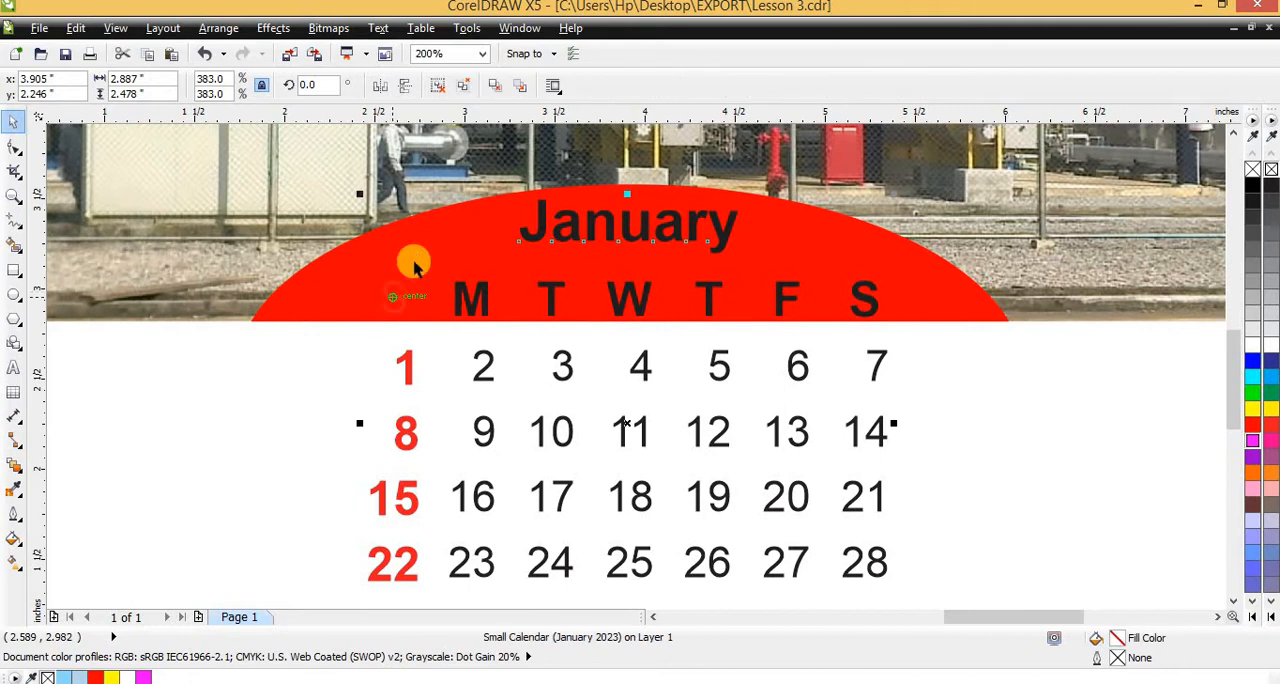
{"action": "left_click", "coordinate": [434, 90]}
{"action": "left_click", "coordinate": [391, 288]}
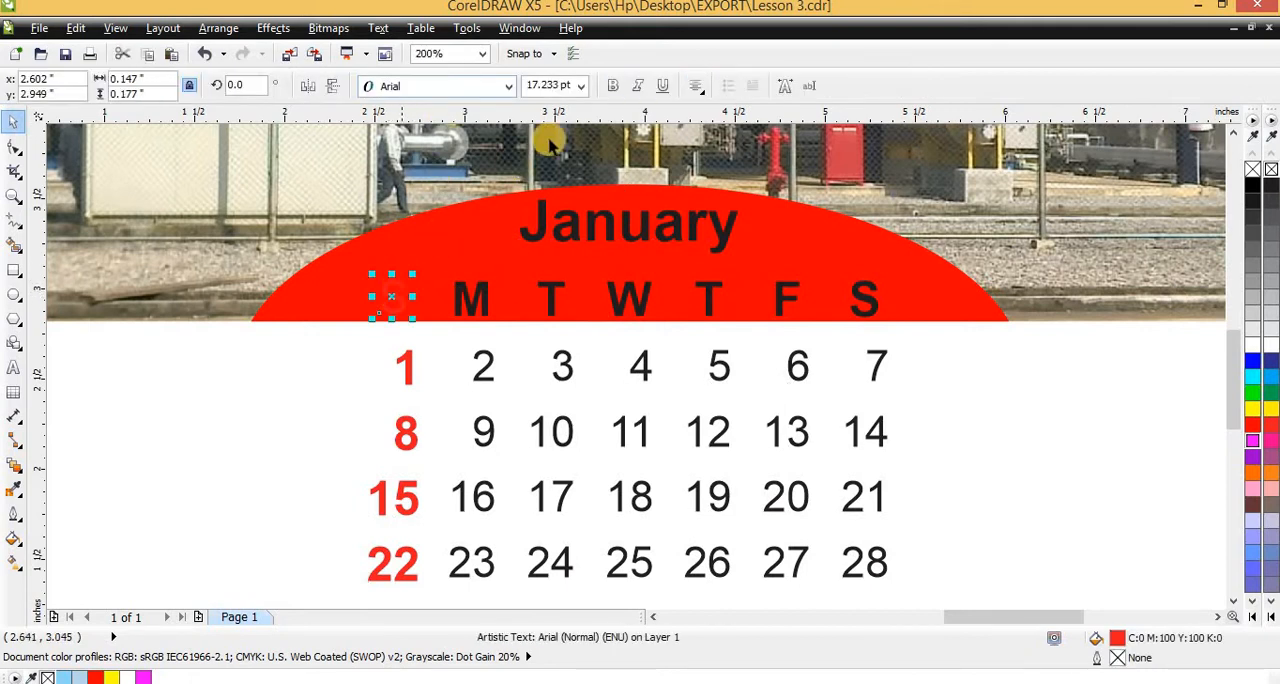
{"action": "left_click", "coordinate": [613, 85]}
{"action": "left_click", "coordinate": [637, 85]}
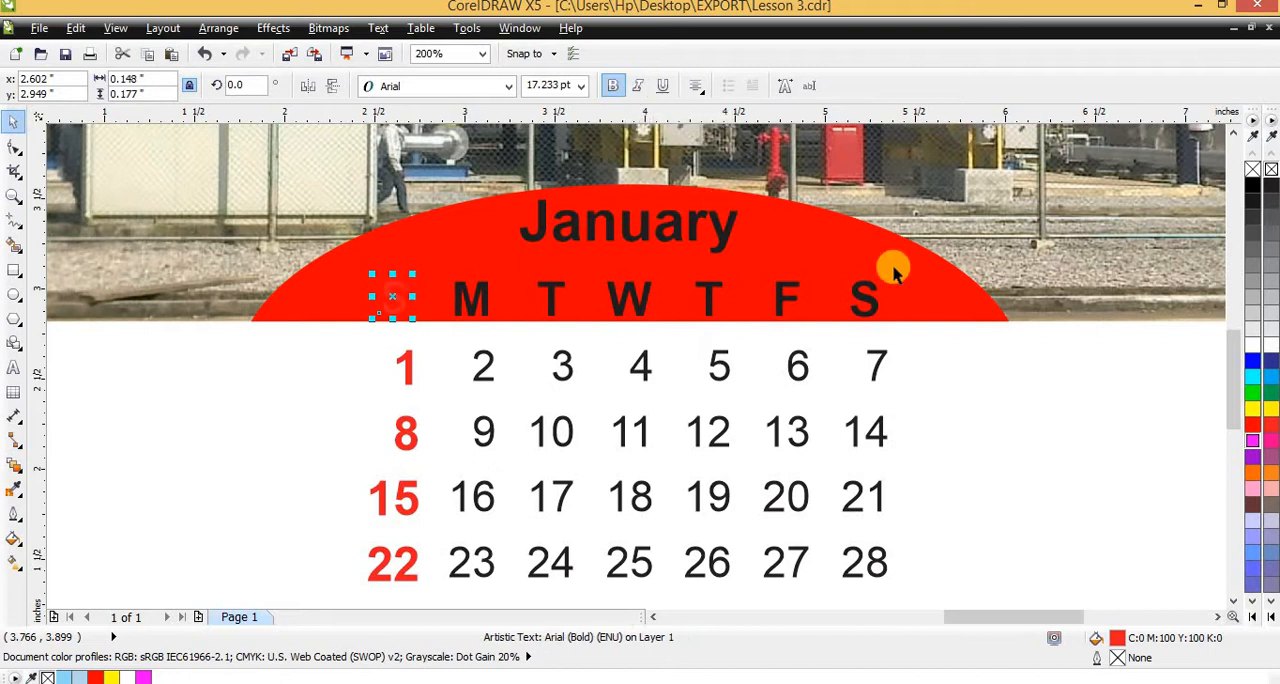
{"action": "left_click", "coordinate": [1273, 408]}
Fill the remaining weekday initials M, T, W, T, F and S on the red arc with white
{"action": "left_click", "coordinate": [470, 297]}
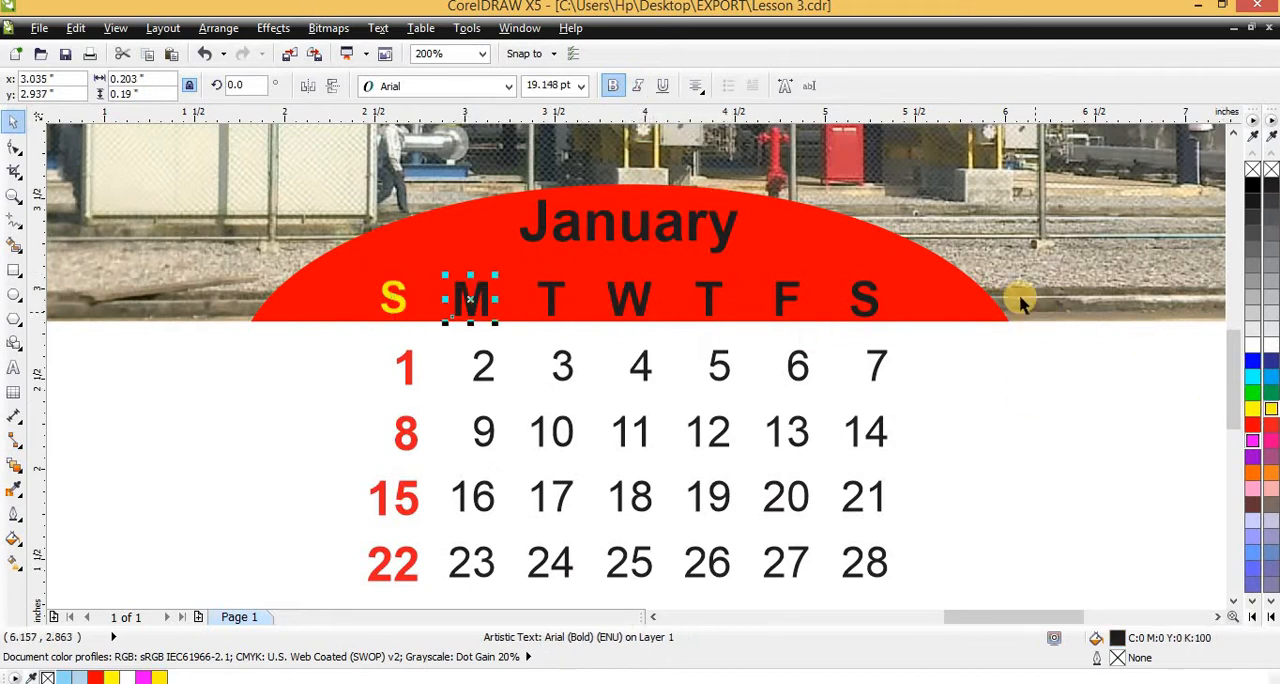
{"action": "left_click", "coordinate": [562, 295], "text": "shift"}
{"action": "left_click", "coordinate": [617, 297], "text": "shift"}
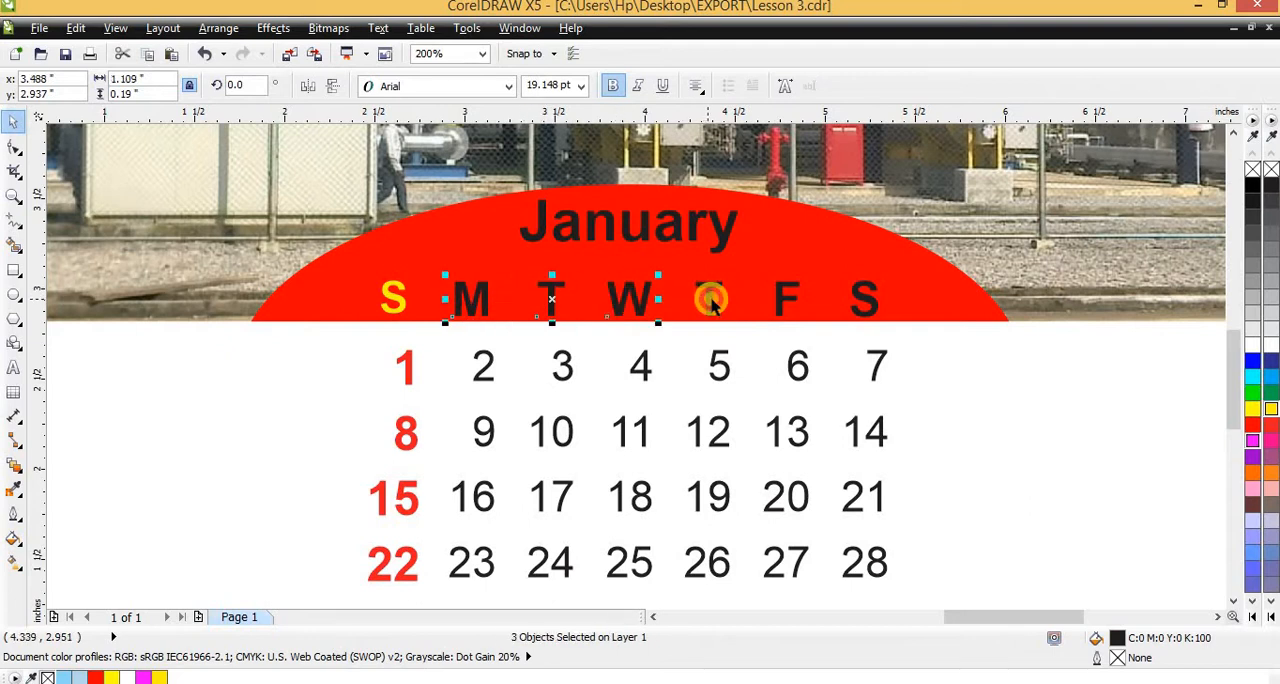
{"action": "left_click", "coordinate": [711, 298], "text": "shift"}
{"action": "left_click", "coordinate": [781, 299], "text": "shift"}
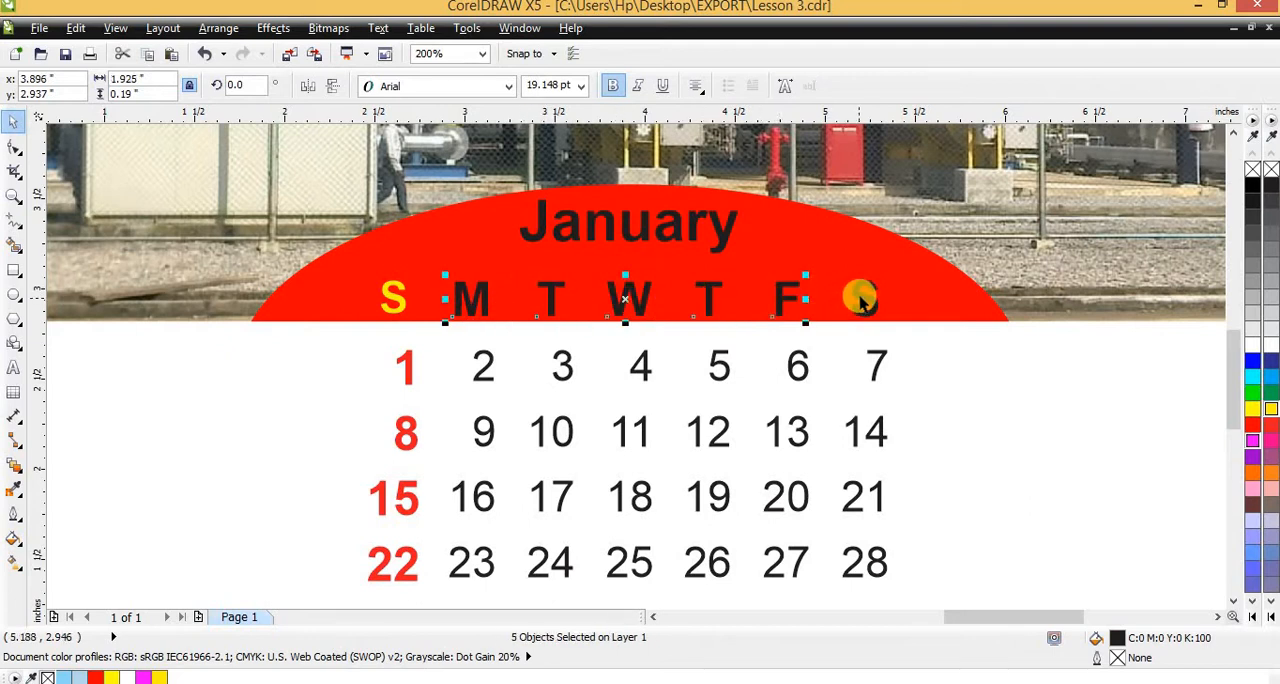
{"action": "left_click", "coordinate": [860, 298], "text": "shift"}
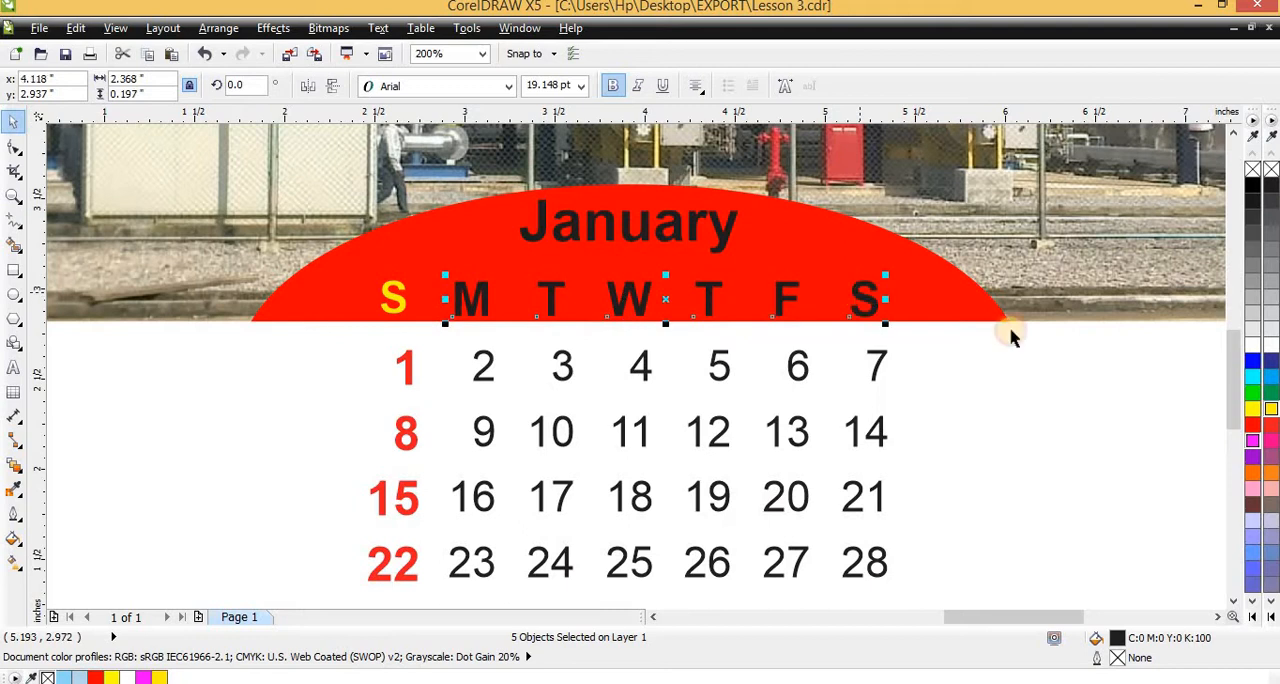
{"action": "left_click", "coordinate": [1250, 346]}
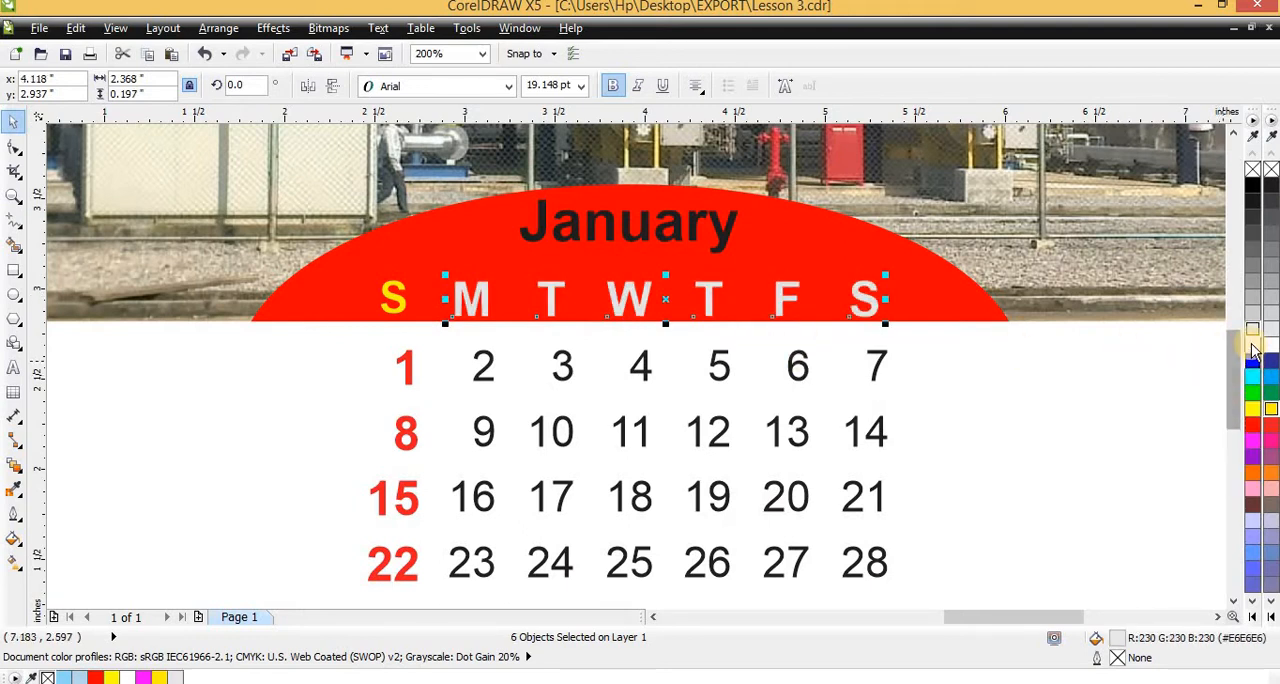
{"action": "scroll", "coordinate": [817, 400], "scroll_direction": "down", "scroll_amount": 2}
{"action": "scroll", "coordinate": [890, 360], "scroll_direction": "up", "scroll_amount": 1}
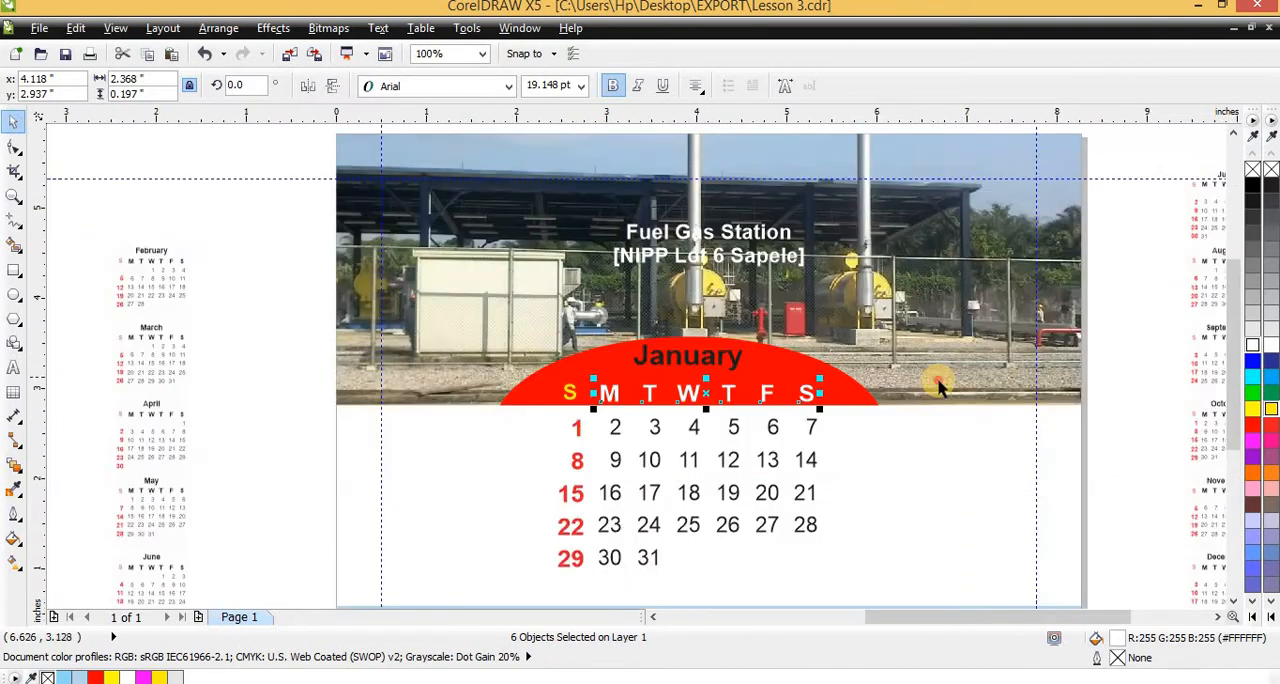
Try to lock the page-sized PowerClip rectangle behind the January calendar
{"action": "left_click", "coordinate": [912, 418]}
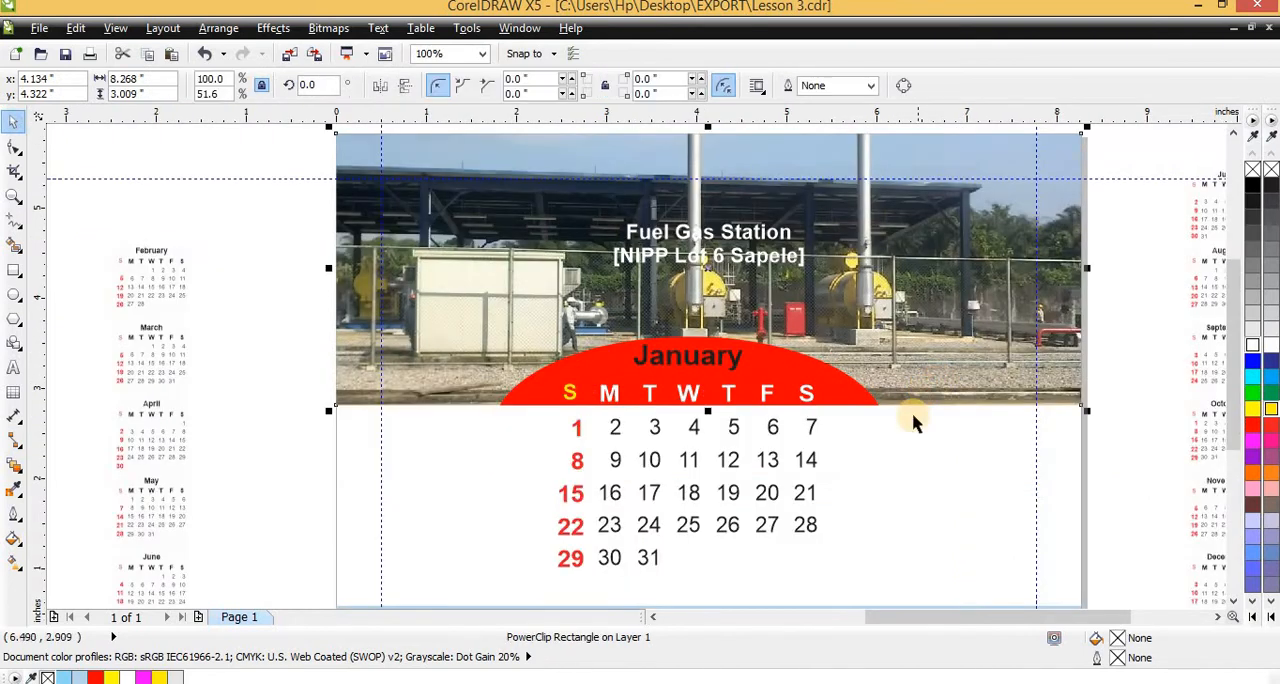
{"action": "left_click", "coordinate": [1098, 492]}
{"action": "left_click", "coordinate": [651, 452]}
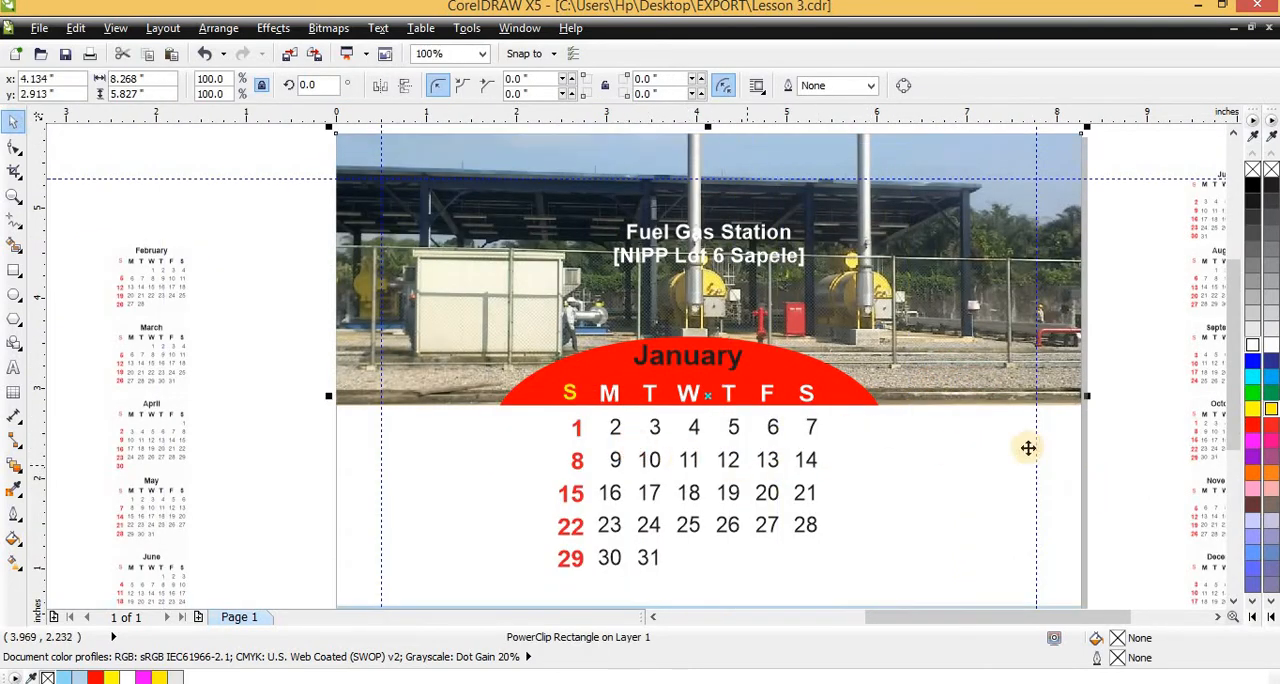
{"action": "right_click", "coordinate": [982, 443]}
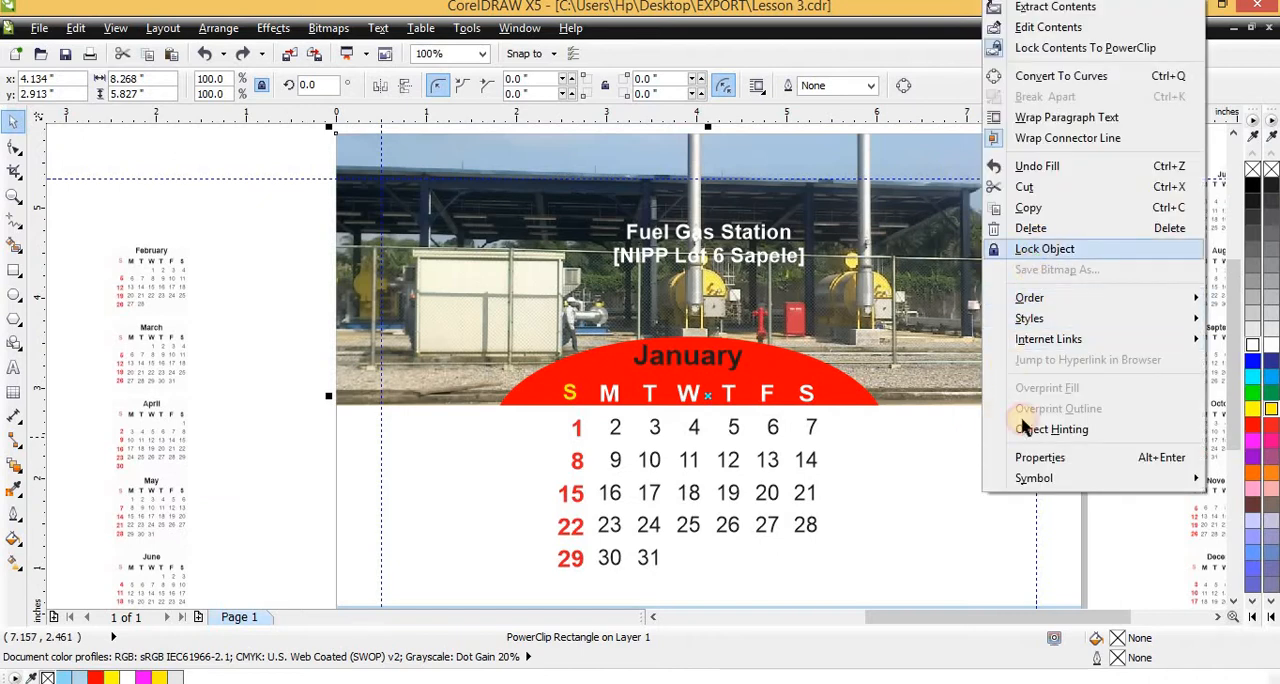
{"action": "left_click", "coordinate": [1044, 248]}
{"action": "left_click_drag", "start_coordinate": [955, 435], "coordinate": [600, 400]}
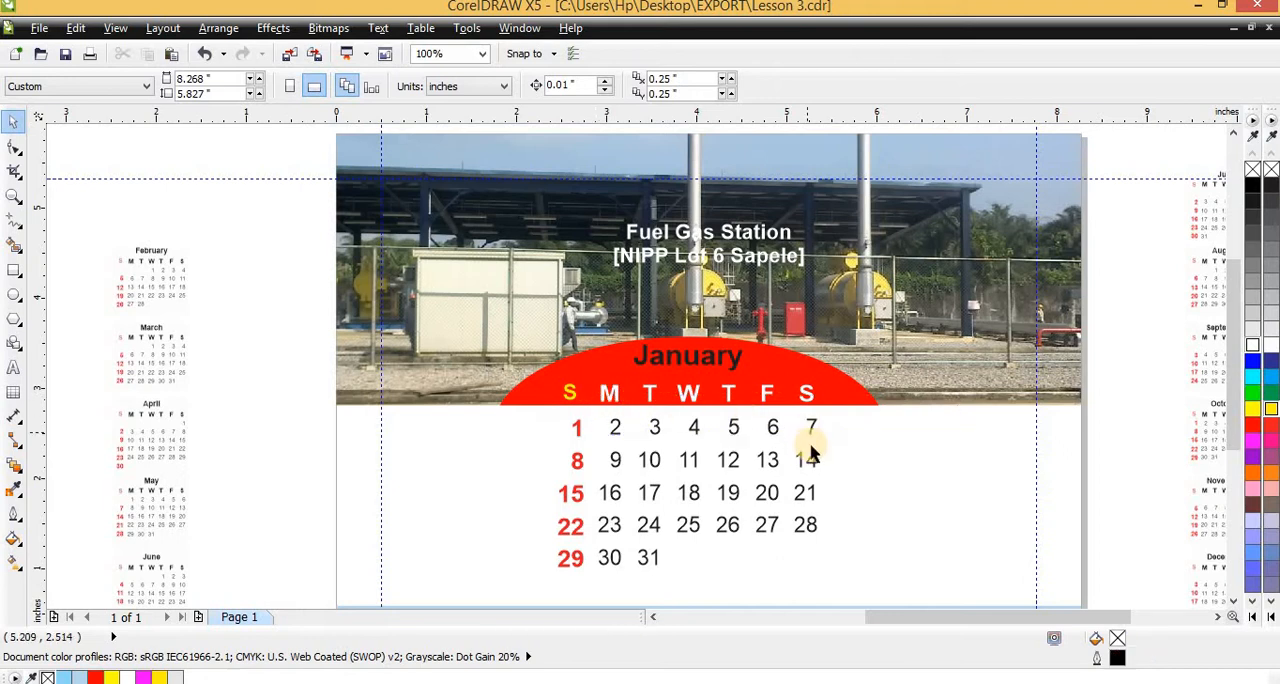
{"action": "left_click", "coordinate": [845, 479]}
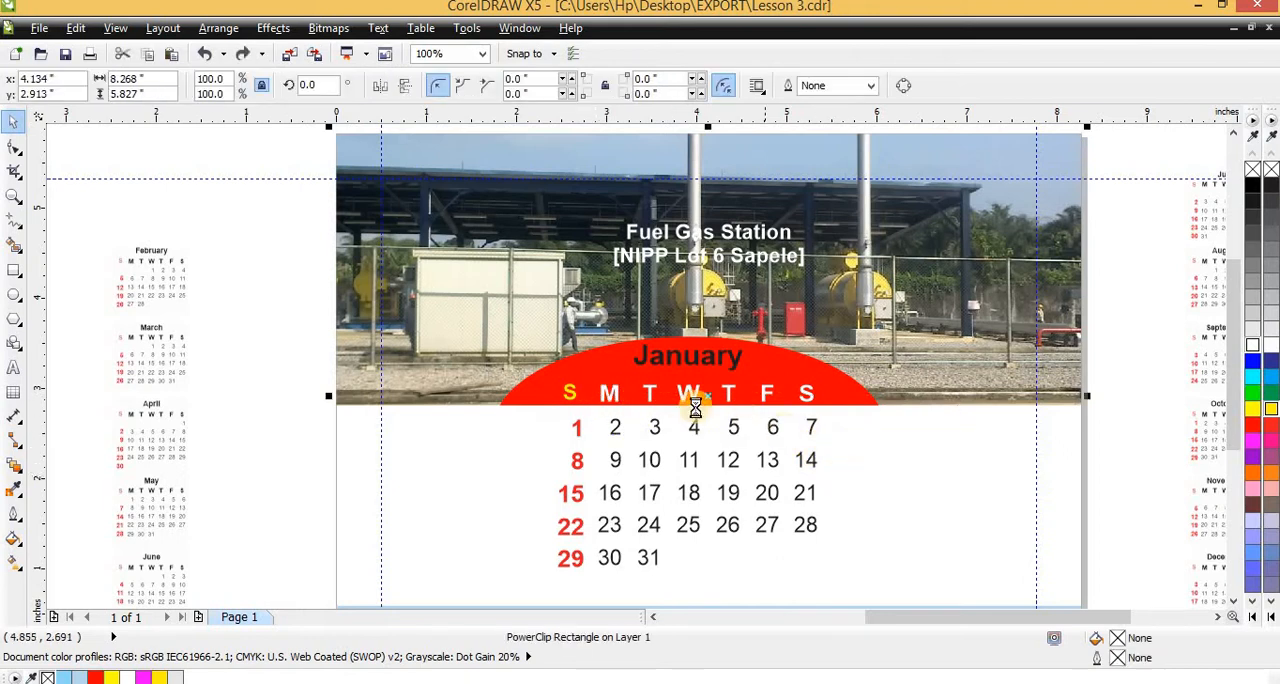
Fill the January title on the red arc with yellow
{"action": "scroll", "coordinate": [720, 410], "scroll_direction": "down", "scroll_amount": 3}
{"action": "scroll", "coordinate": [300, 375], "scroll_direction": "up", "scroll_amount": 3}
{"action": "scroll", "coordinate": [371, 413], "scroll_direction": "down", "scroll_amount": 2}
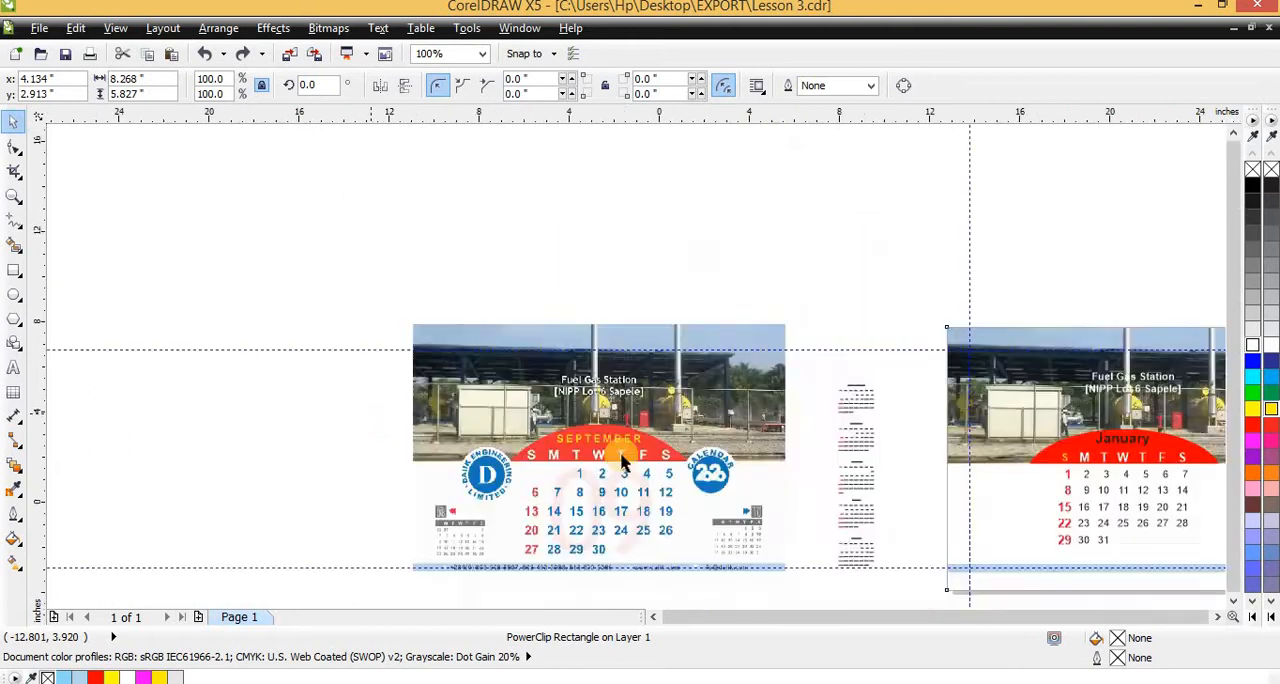
{"action": "scroll", "coordinate": [757, 440], "scroll_direction": "up", "scroll_amount": 2}
{"action": "scroll", "coordinate": [750, 349], "scroll_direction": "up", "scroll_amount": 1}
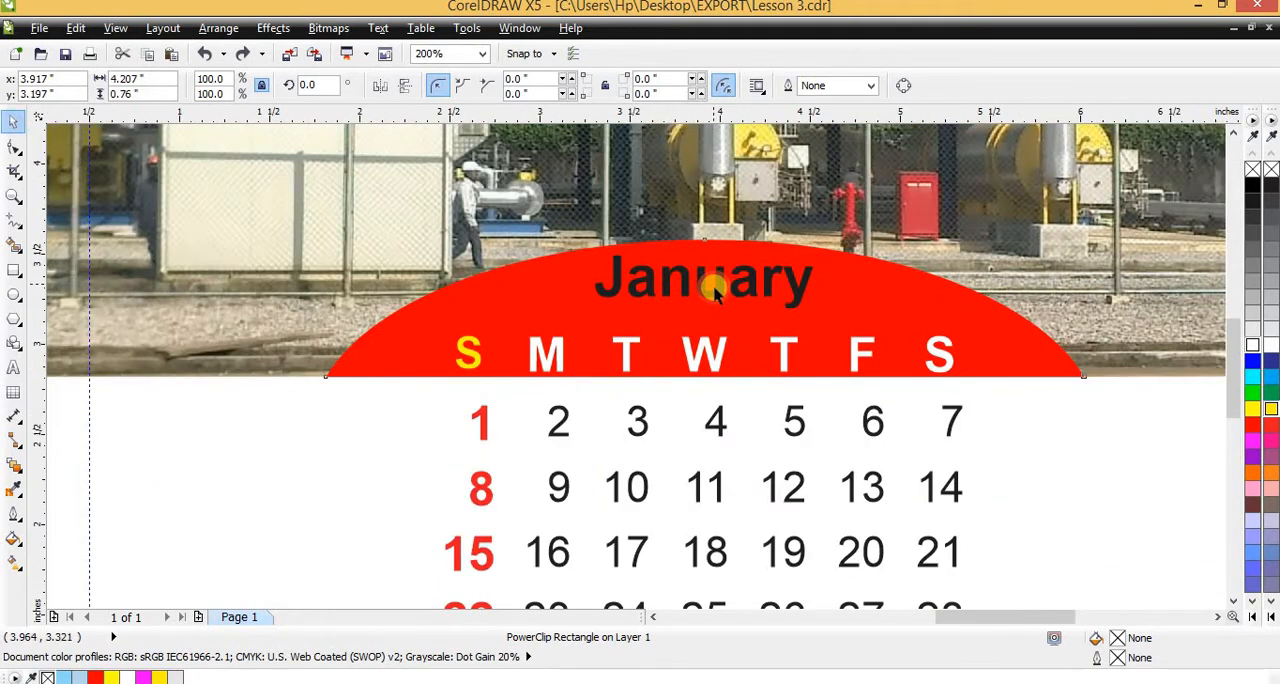
{"action": "left_click", "coordinate": [714, 290]}
{"action": "left_click_drag", "start_coordinate": [1262, 368], "coordinate": [716, 300]}
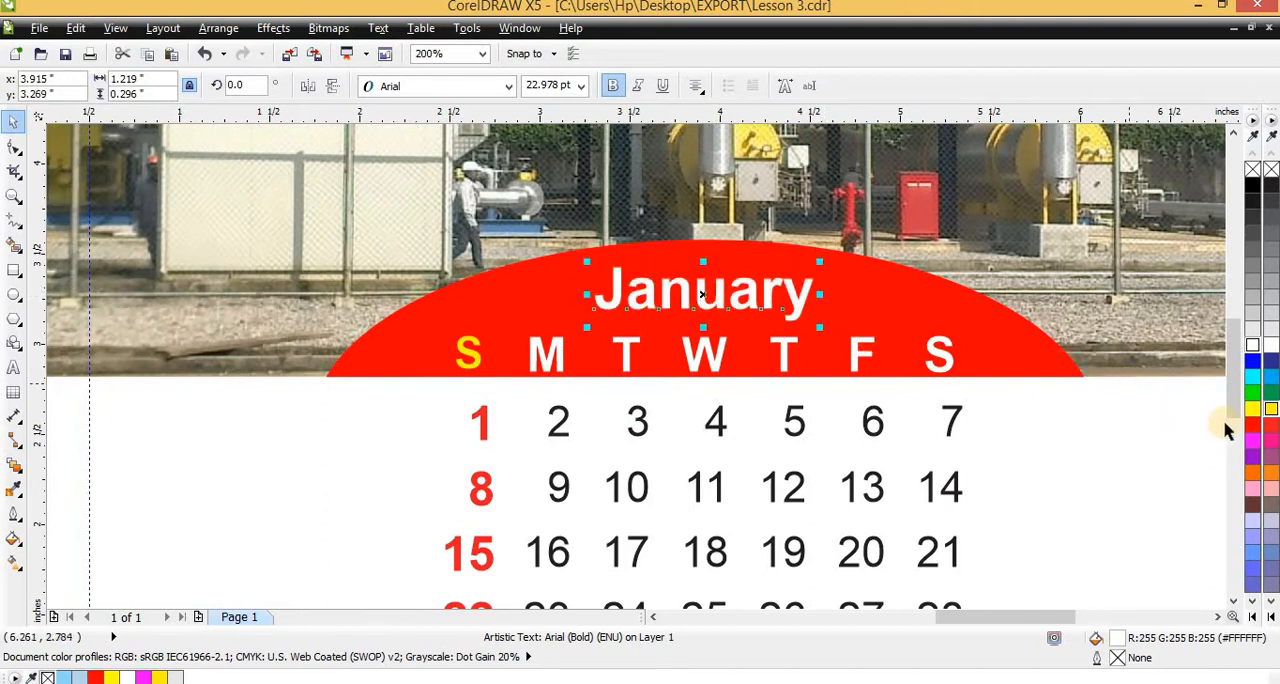
{"action": "left_click", "coordinate": [1253, 410]}
{"action": "key", "text": "Escape"}
{"action": "scroll", "coordinate": [654, 343], "scroll_direction": "down", "scroll_amount": 1}
{"action": "scroll", "coordinate": [663, 303], "scroll_direction": "up", "scroll_amount": 3}
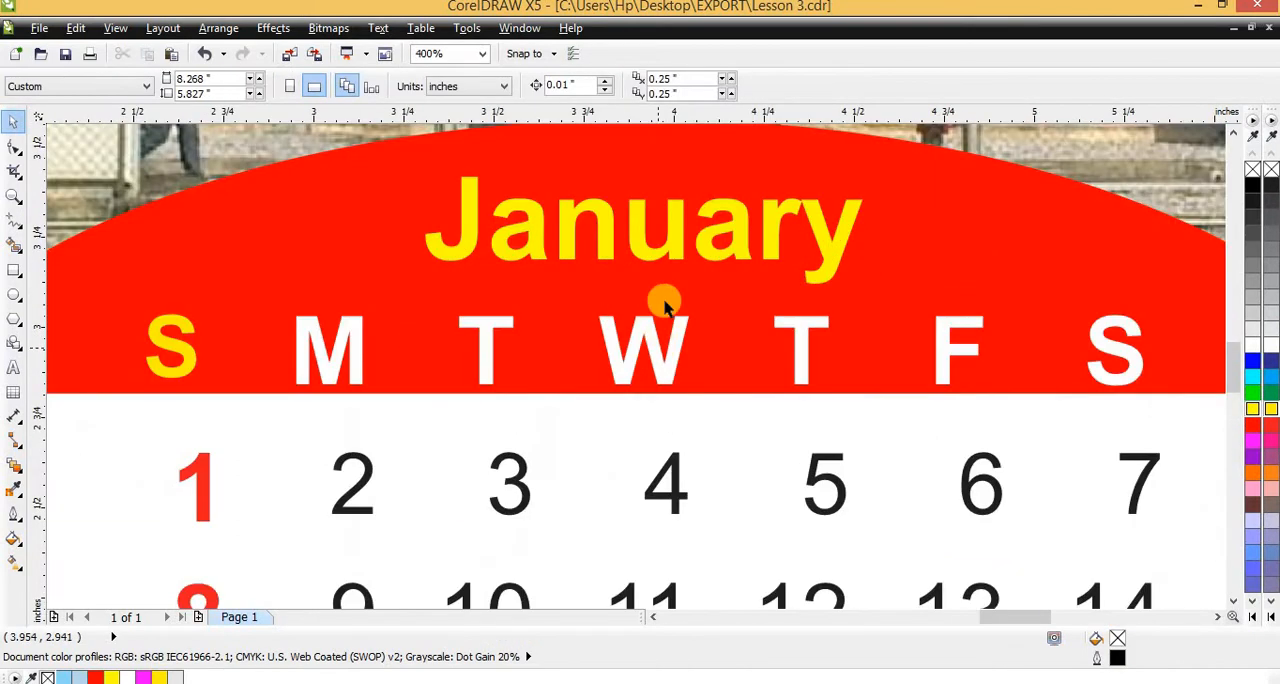
Move the January title slightly up within the red arc, to a vertical position of about 3.312 inches
{"action": "left_click", "coordinate": [665, 235]}
{"action": "left_click_drag", "start_coordinate": [643, 237], "coordinate": [641, 208]}
{"action": "scroll", "coordinate": [603, 280], "scroll_direction": "down", "scroll_amount": 2}
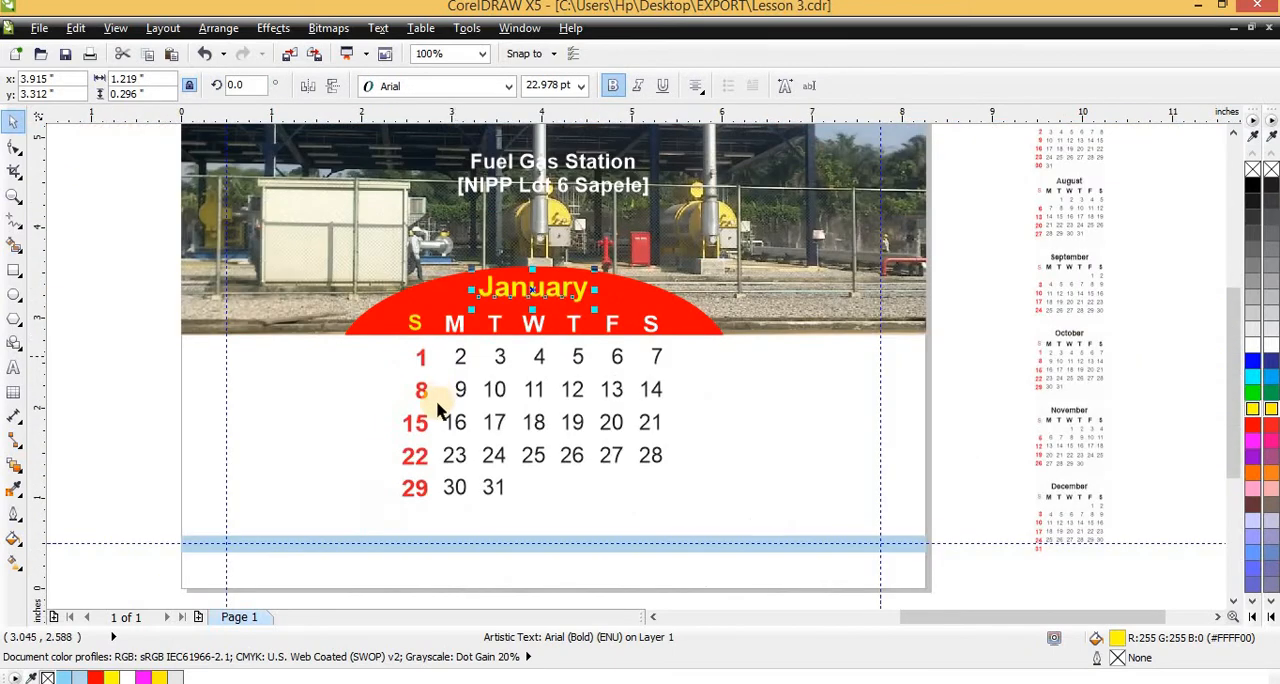
{"action": "scroll", "coordinate": [455, 350], "scroll_direction": "down", "scroll_amount": 1}
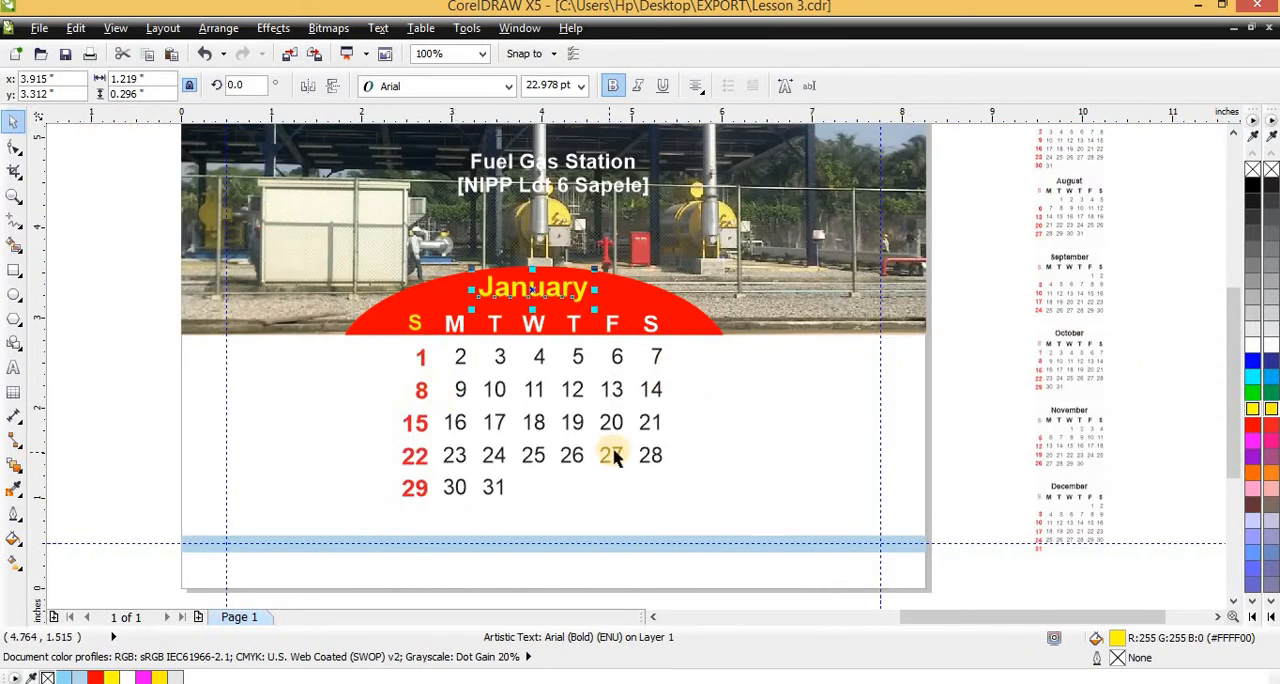
Compare the sample calendar's year badge, small neighbouring-month calendars and footer strip with the January page layout
{"action": "scroll", "coordinate": [512, 432], "scroll_direction": "down", "scroll_amount": 1}
{"action": "scroll", "coordinate": [729, 277], "scroll_direction": "up", "scroll_amount": 1}
{"action": "scroll", "coordinate": [811, 282], "scroll_direction": "down", "scroll_amount": 2}
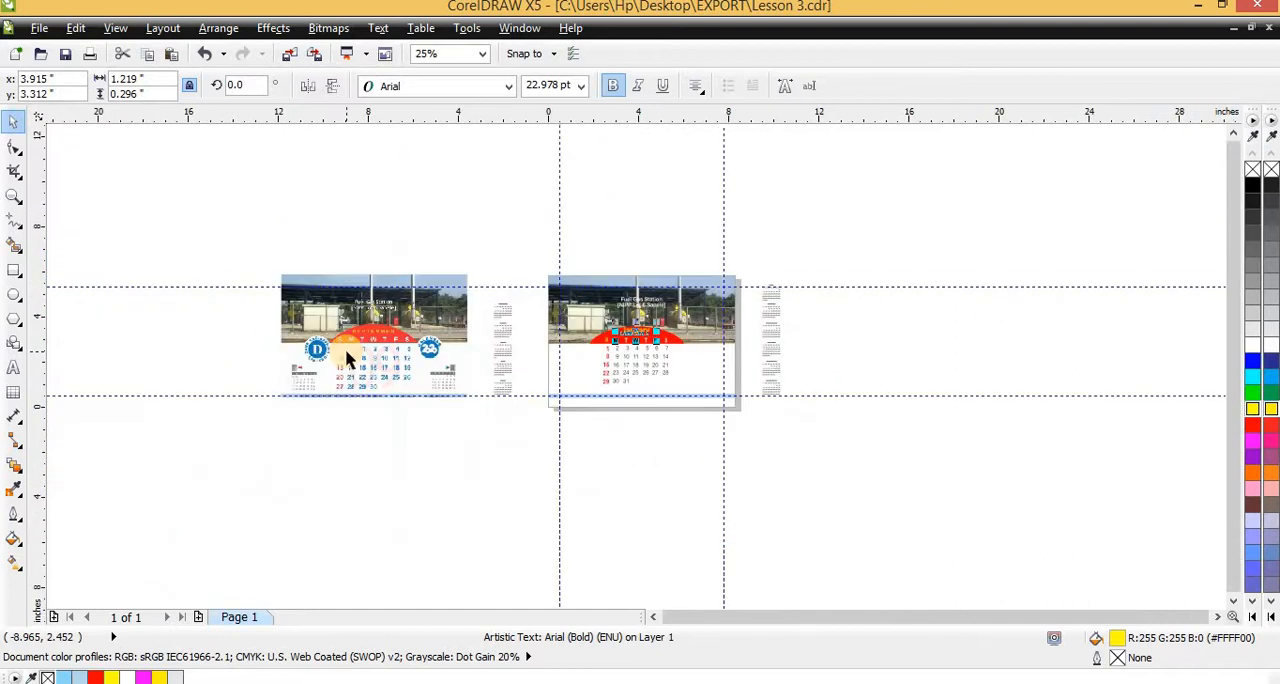
{"action": "scroll", "coordinate": [346, 363], "scroll_direction": "up", "scroll_amount": 2}
{"action": "scroll", "coordinate": [930, 210], "scroll_direction": "up", "scroll_amount": 1}
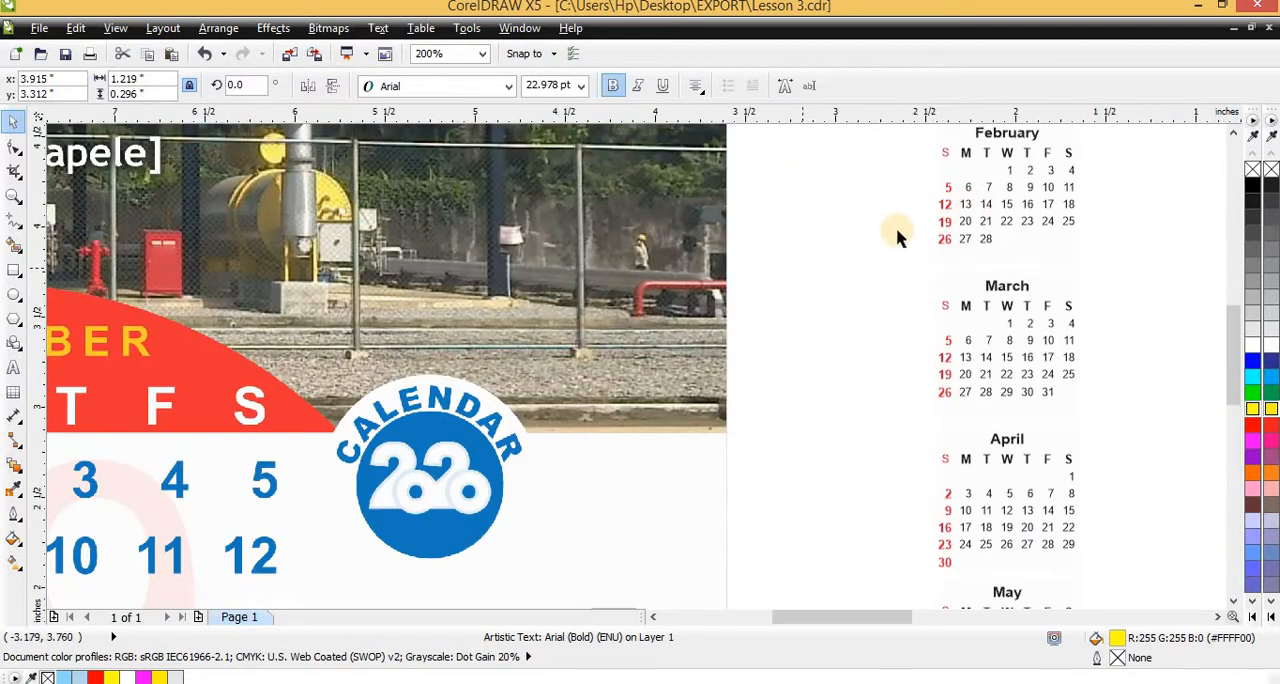
{"action": "scroll", "coordinate": [897, 234], "scroll_direction": "down", "scroll_amount": 2}
{"action": "scroll", "coordinate": [934, 257], "scroll_direction": "up", "scroll_amount": 2}
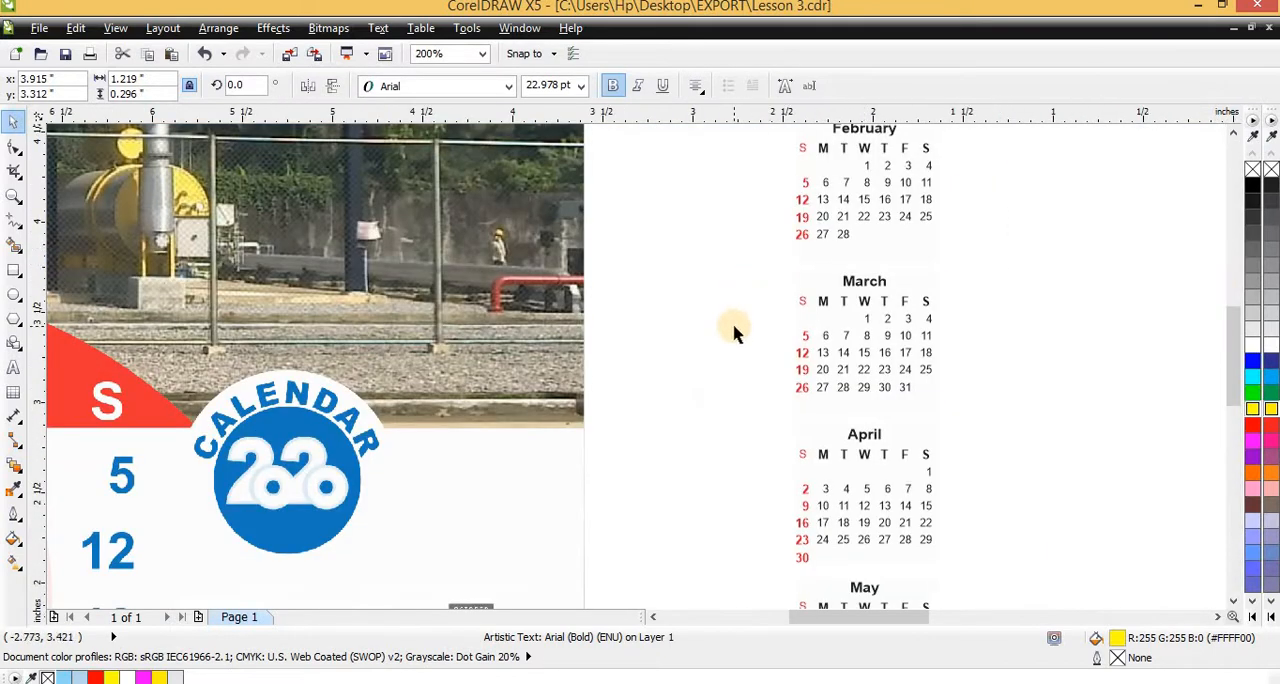
{"action": "scroll", "coordinate": [791, 315], "scroll_direction": "down", "scroll_amount": 2}
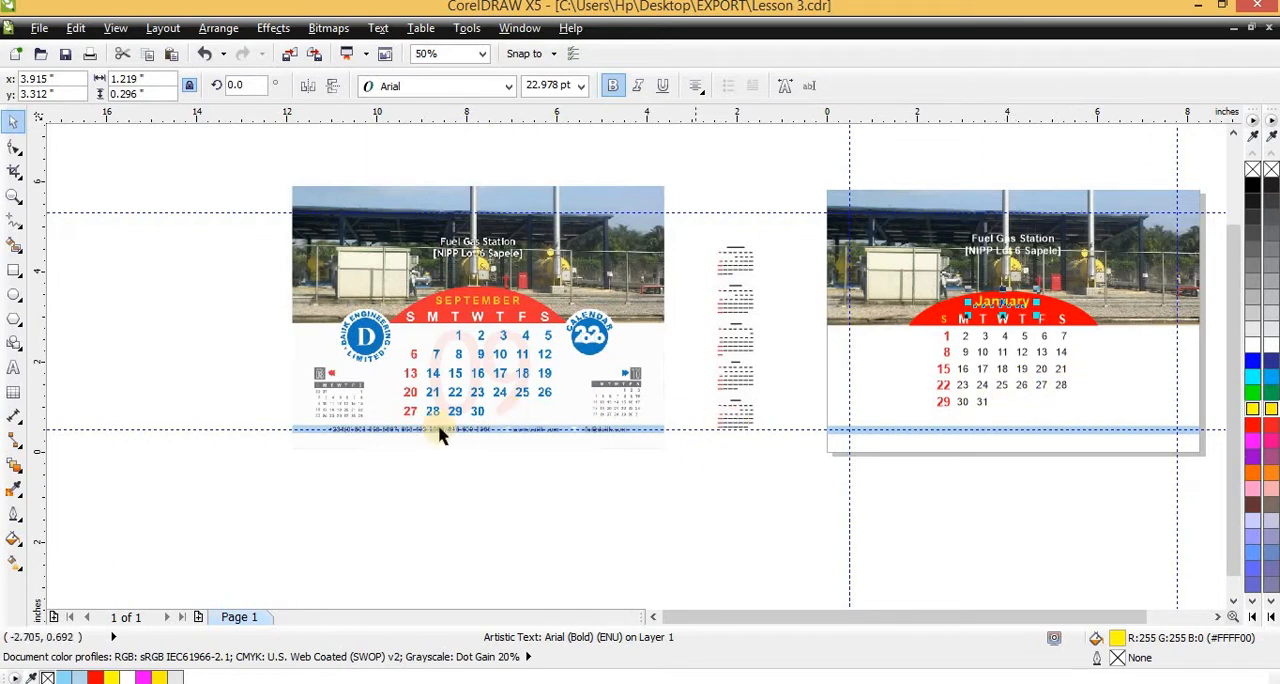
{"action": "scroll", "coordinate": [970, 352], "scroll_direction": "up", "scroll_amount": 1}
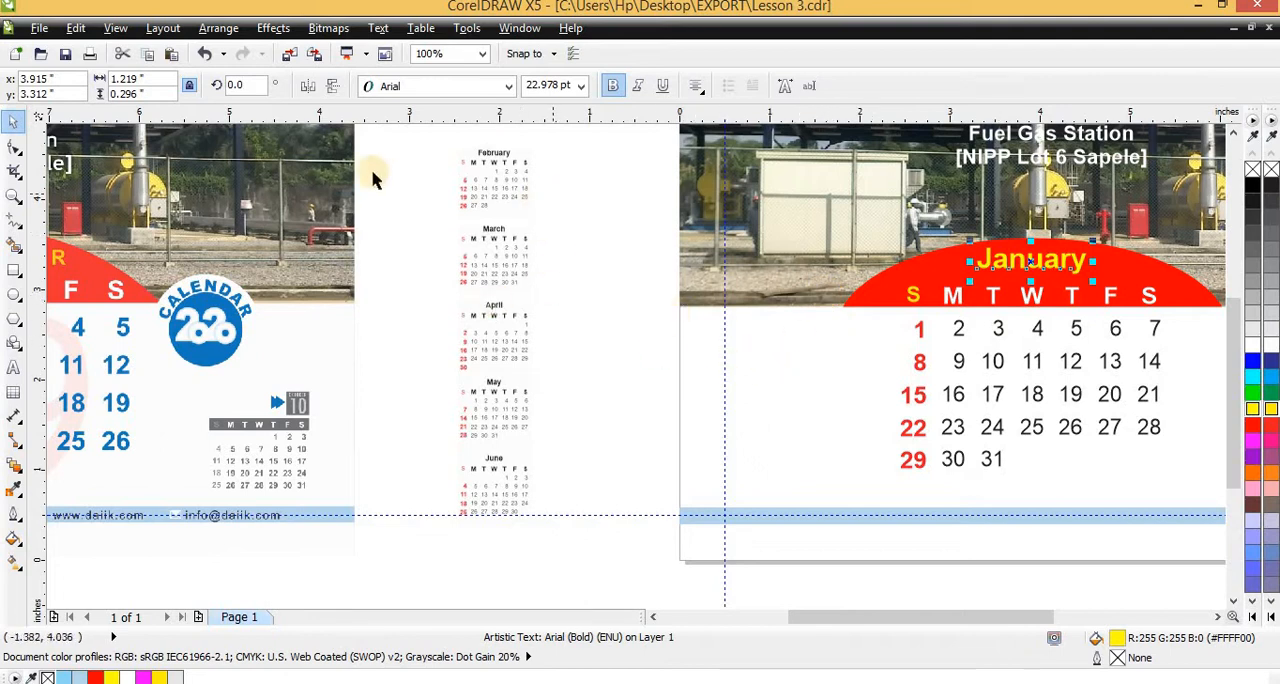
Move the February 2023 mini calendar onto the January page beside the date grid, at about X 1.244, Y 1.395 inches
{"action": "scroll", "coordinate": [478, 216], "scroll_direction": "up", "scroll_amount": 1}
{"action": "left_click_drag", "start_coordinate": [355, 160], "coordinate": [578, 350]}
{"action": "scroll", "coordinate": [531, 349], "scroll_direction": "down", "scroll_amount": 1}
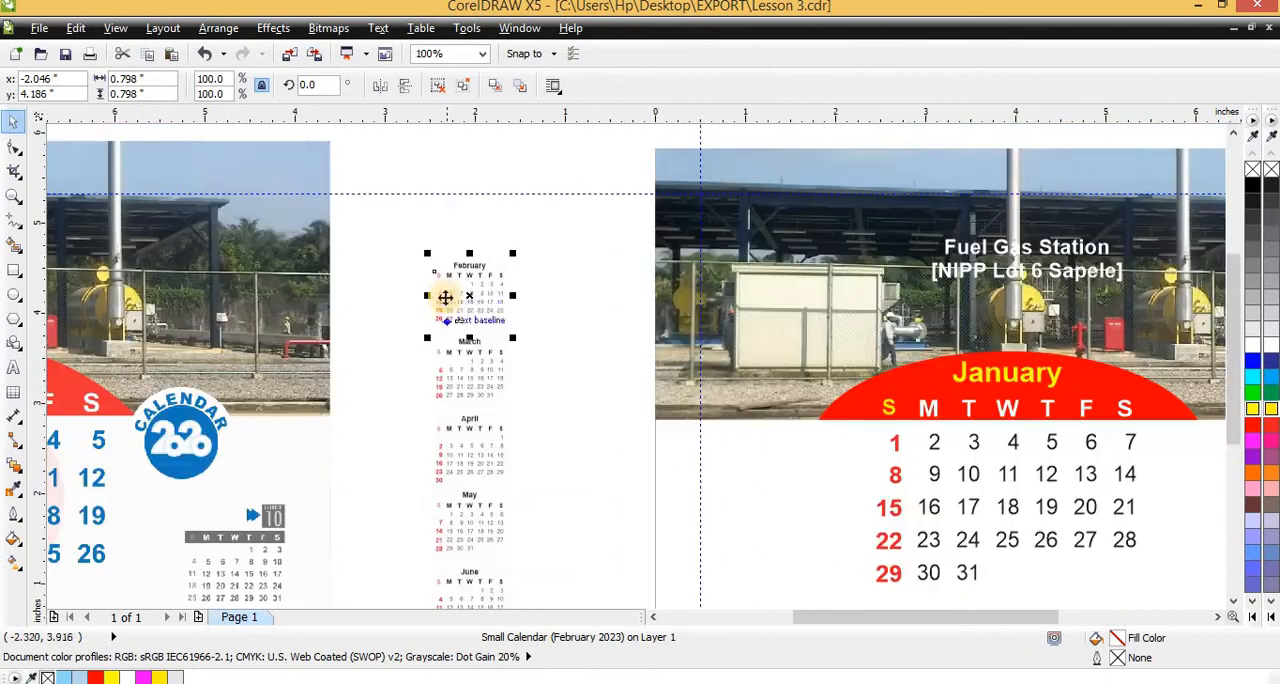
{"action": "left_click_drag", "start_coordinate": [443, 295], "coordinate": [758, 518]}
{"action": "scroll", "coordinate": [746, 466], "scroll_direction": "down", "scroll_amount": 1}
{"action": "scroll", "coordinate": [745, 459], "scroll_direction": "up", "scroll_amount": 1}
{"action": "scroll", "coordinate": [760, 528], "scroll_direction": "up", "scroll_amount": 2}
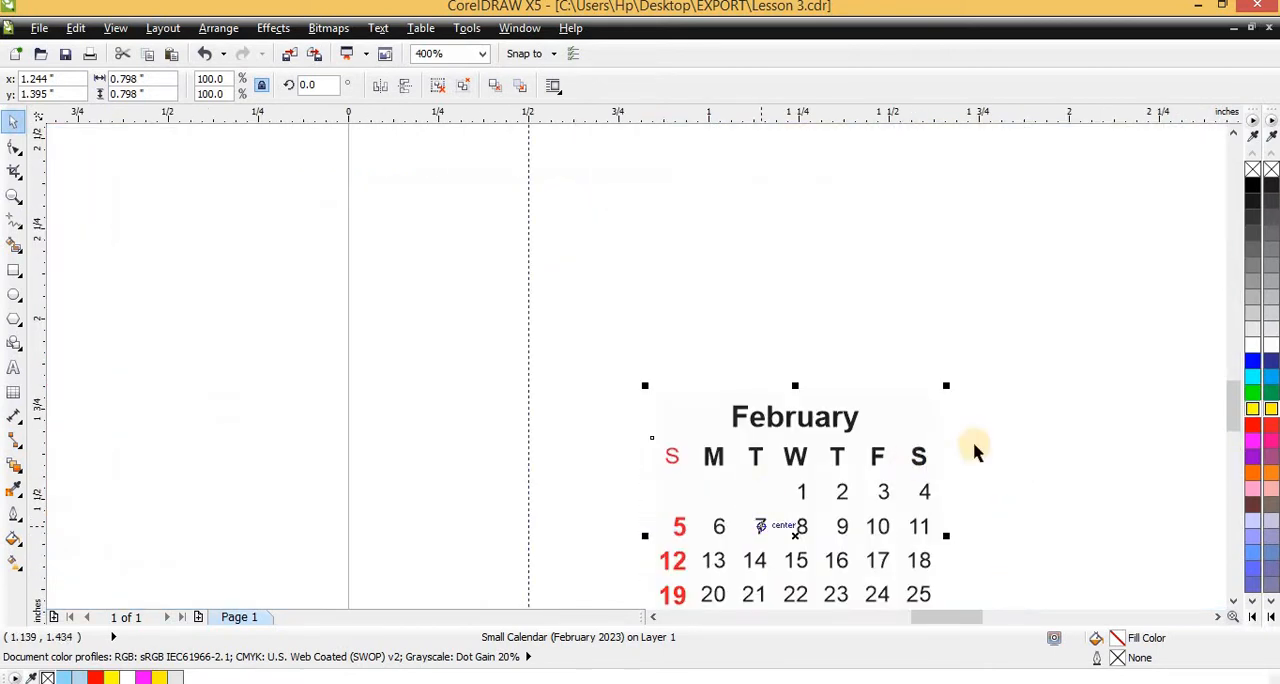
Copy the February mini calendar to the other side of the date grid, at X 7.344, Y 1.395 inches, and delete the first one
{"action": "scroll", "coordinate": [850, 398], "scroll_direction": "down", "scroll_amount": 2}
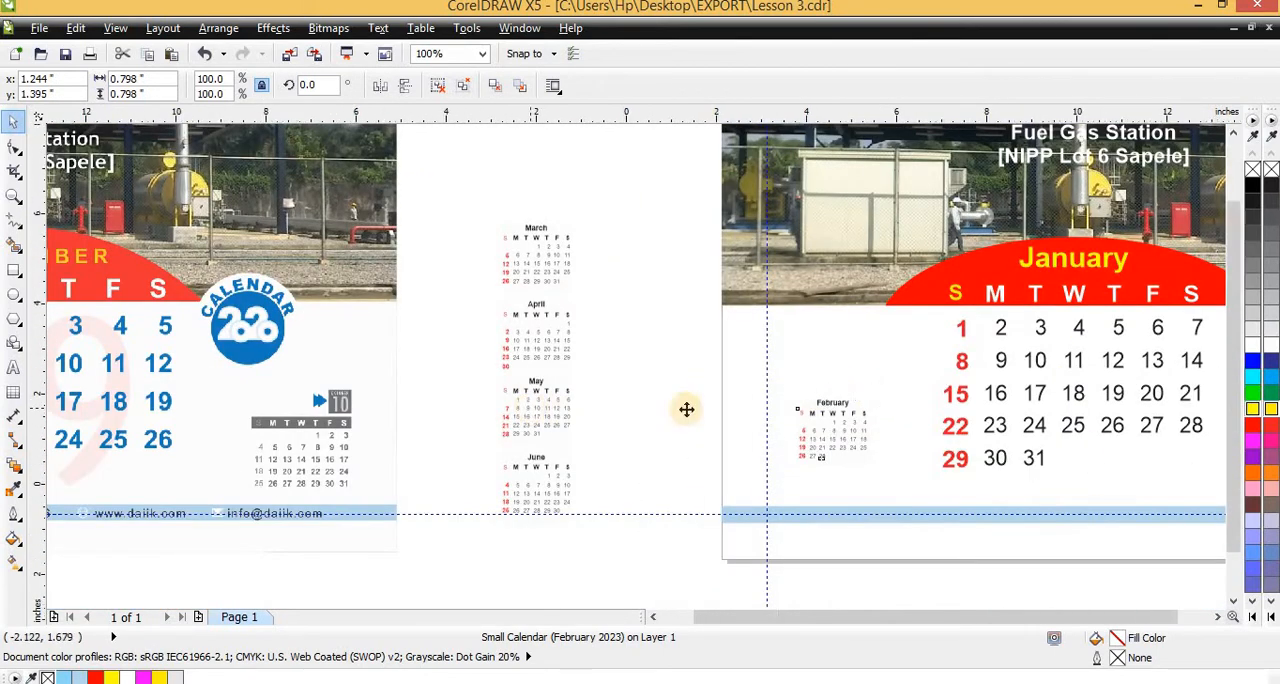
{"action": "scroll", "coordinate": [686, 409], "scroll_direction": "down", "scroll_amount": 1}
{"action": "scroll", "coordinate": [674, 417], "scroll_direction": "up", "scroll_amount": 1}
{"action": "scroll", "coordinate": [667, 410], "scroll_direction": "up", "scroll_amount": 3}
{"action": "scroll", "coordinate": [563, 420], "scroll_direction": "down", "scroll_amount": 2}
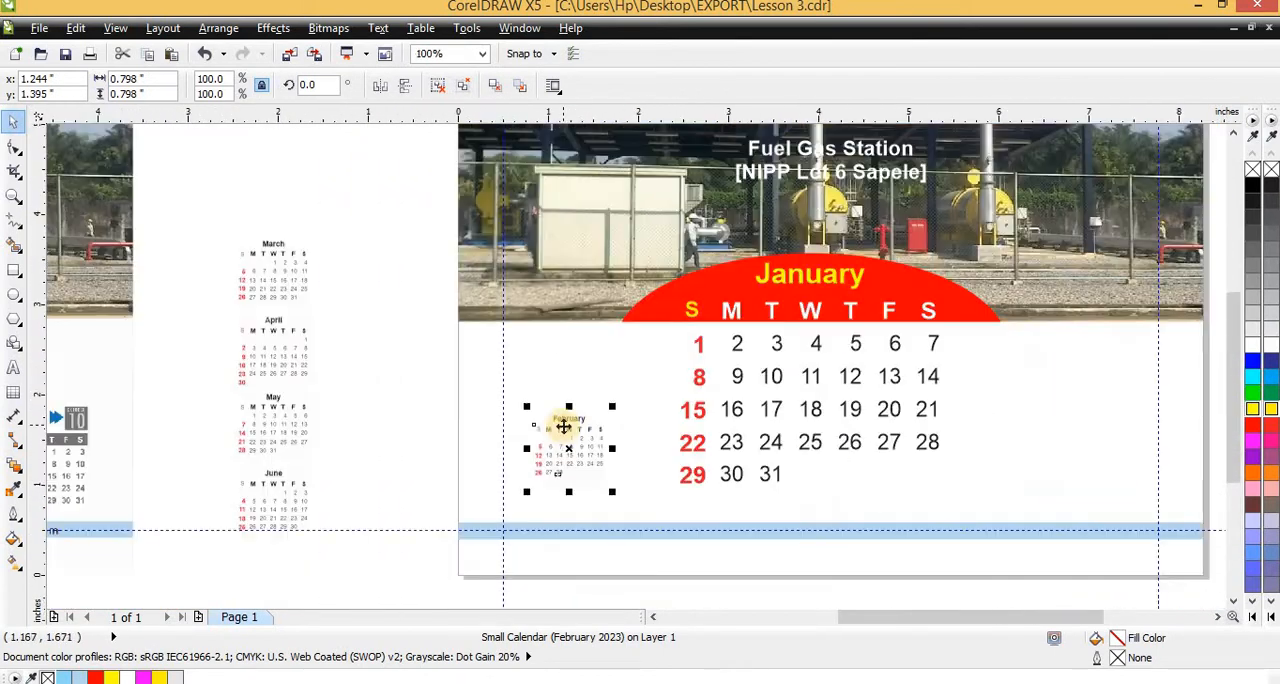
{"action": "left_click_drag", "start_coordinate": [563, 420], "coordinate": [1110, 418]}
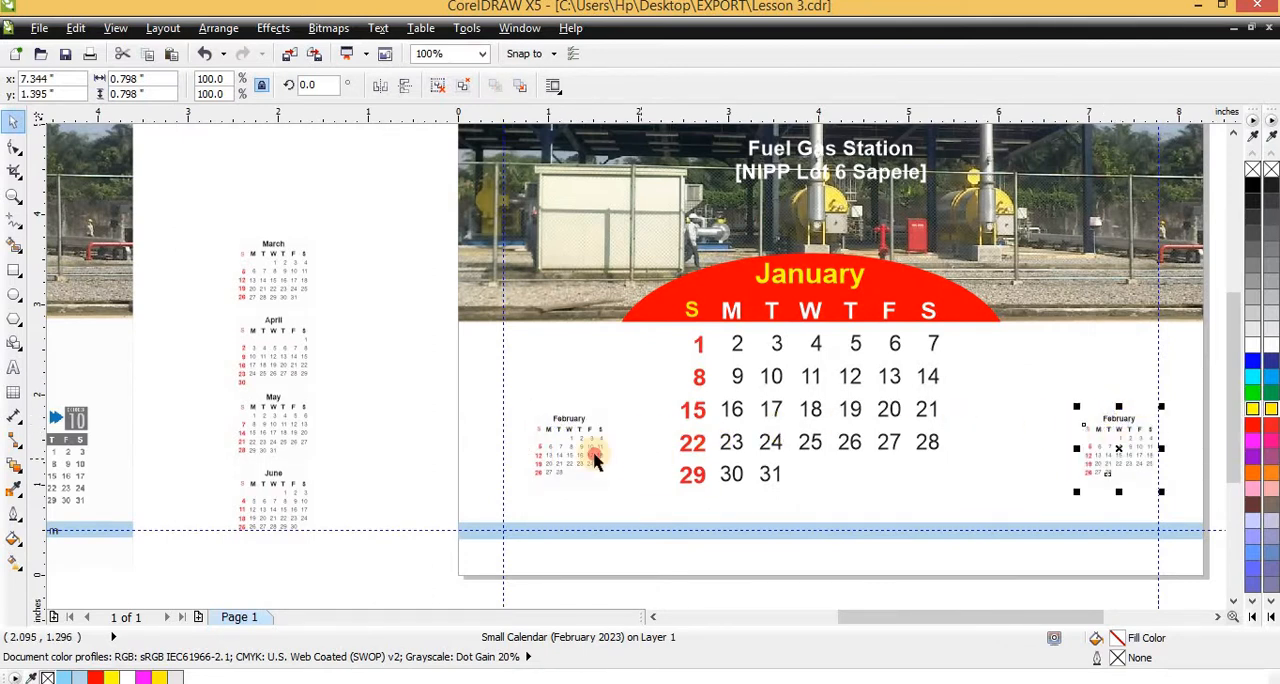
{"action": "key", "text": "Delete"}
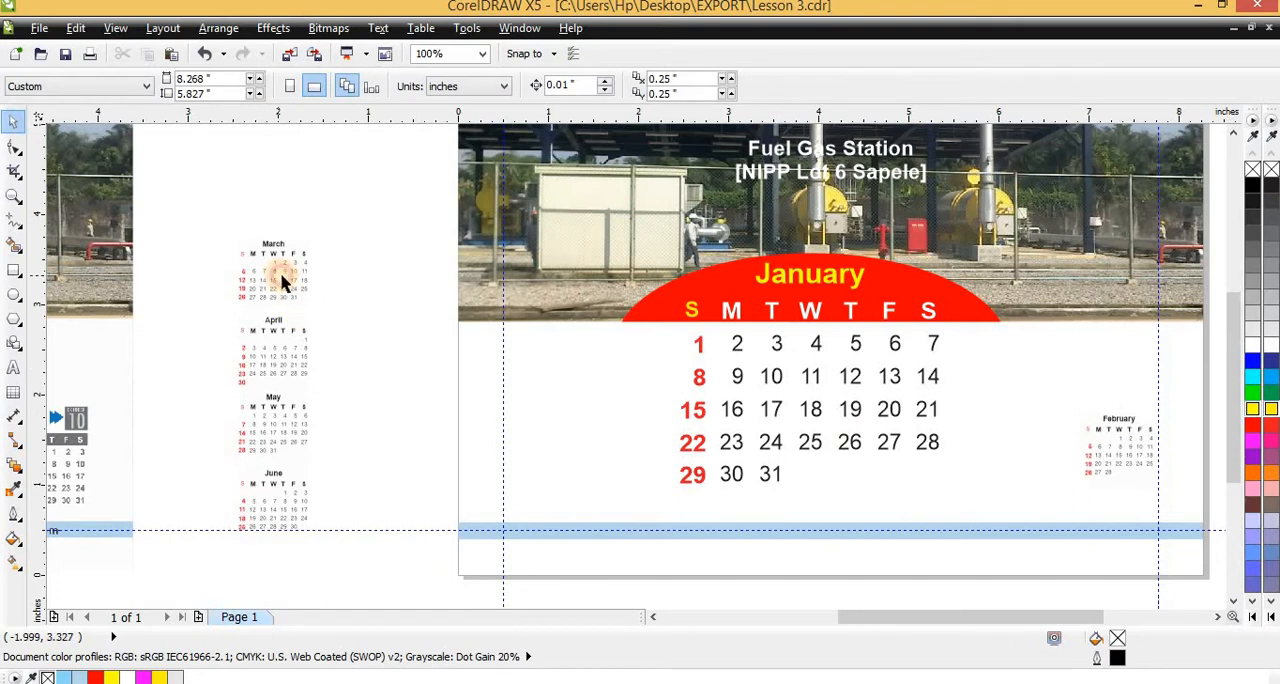
Copy the July mini calendar onto the January page, beside the date grid at the left margin guide
{"action": "left_click", "coordinate": [283, 284]}
{"action": "scroll", "coordinate": [529, 277], "scroll_direction": "down", "scroll_amount": 2}
{"action": "scroll", "coordinate": [780, 251], "scroll_direction": "up", "scroll_amount": 2}
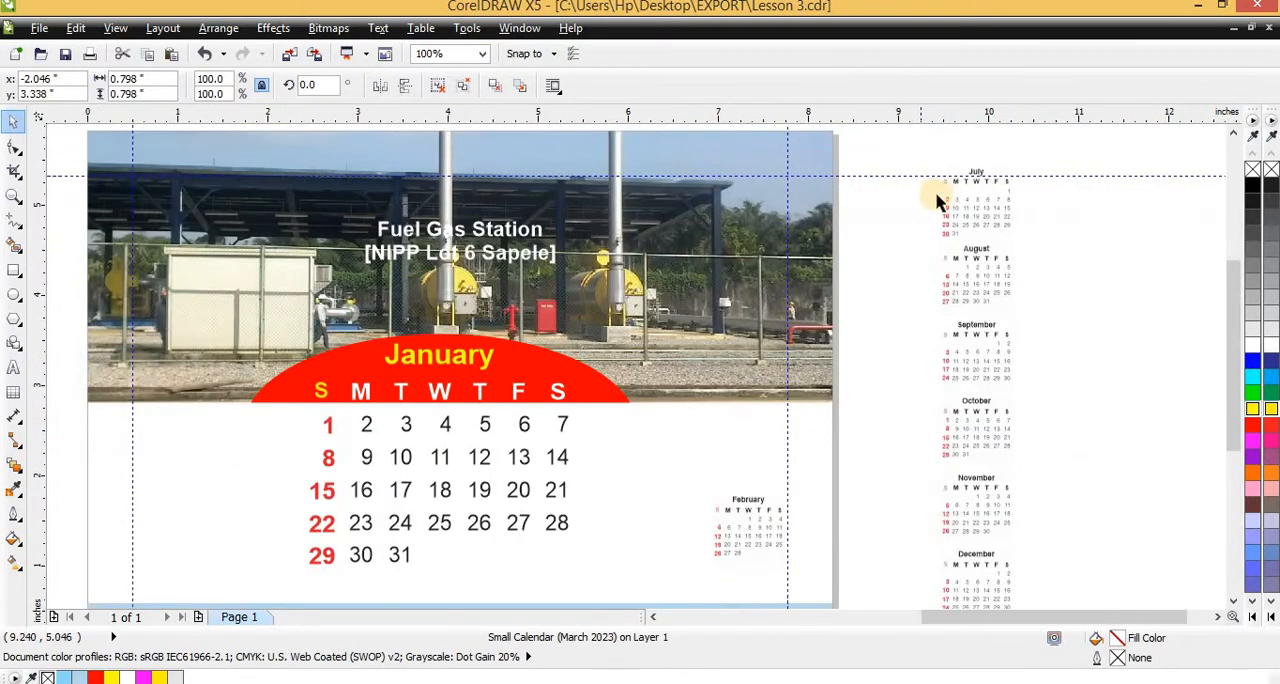
{"action": "left_click", "coordinate": [980, 206]}
{"action": "left_click_drag", "start_coordinate": [980, 206], "coordinate": [187, 520]}
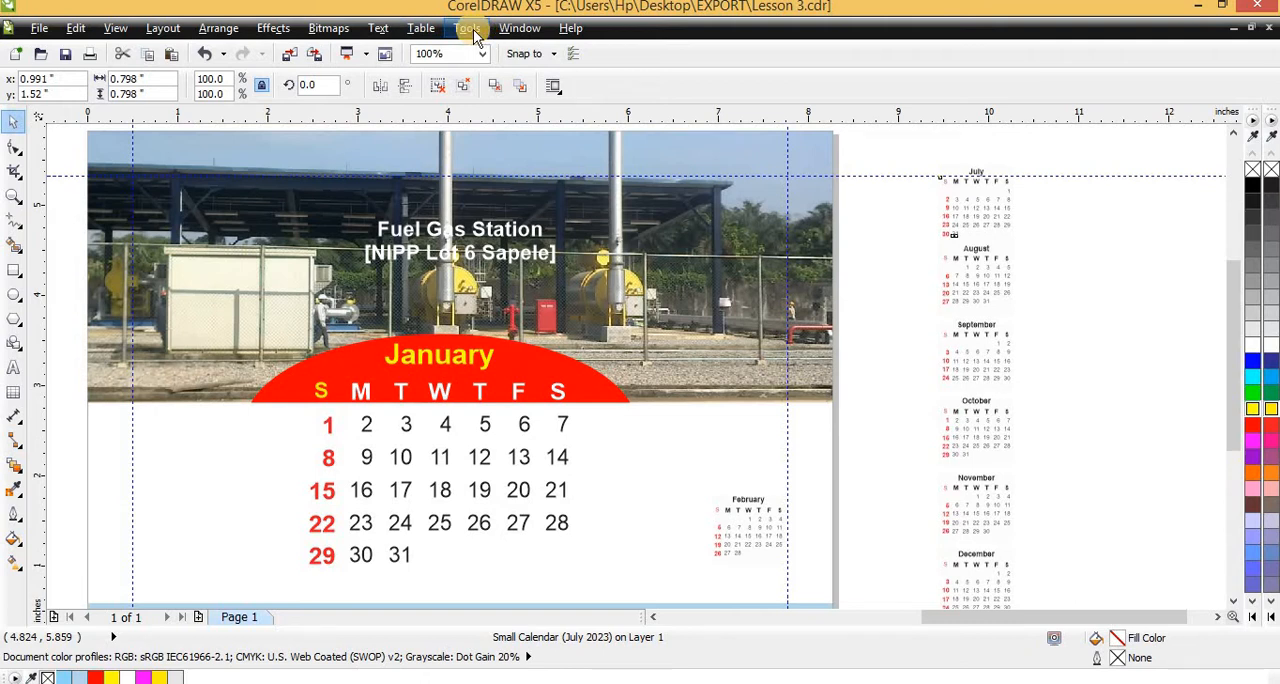
{"action": "left_click", "coordinate": [983, 211]}
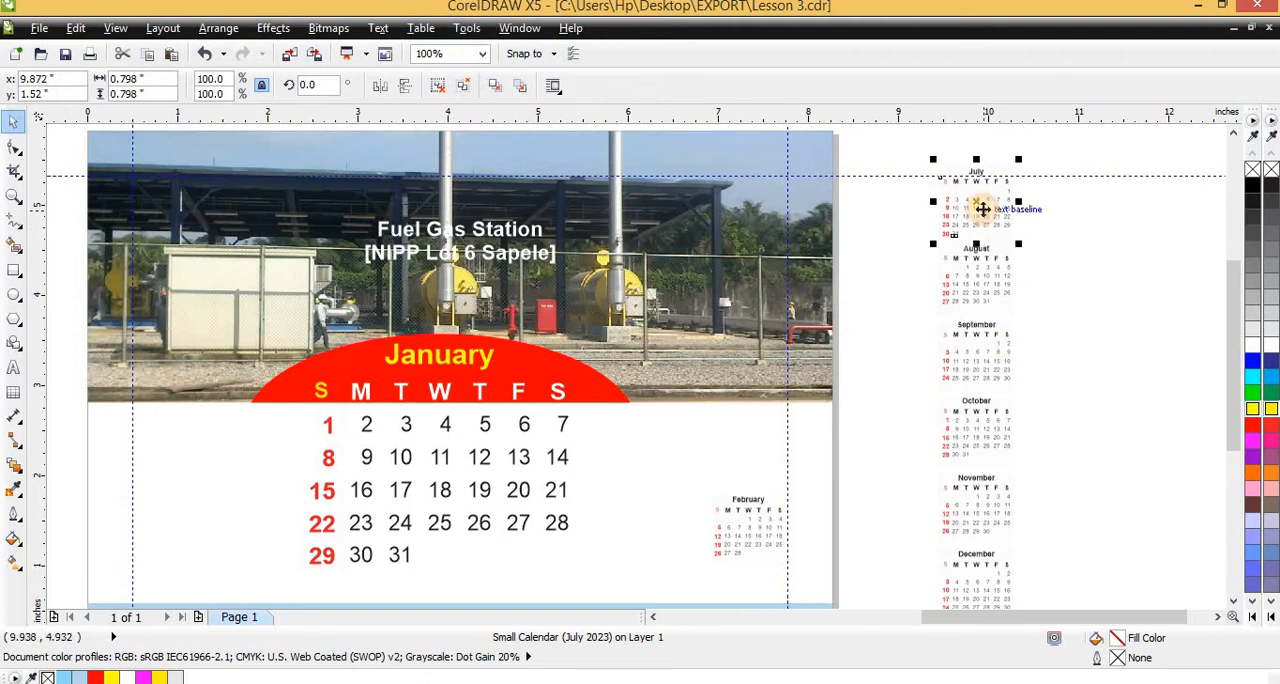
{"action": "left_click_drag", "start_coordinate": [983, 208], "coordinate": [169, 517]}
Align the July copy's top edge with the February mini calendar, and delete the July copy from the page
{"action": "left_click", "coordinate": [747, 537], "text": "shift"}
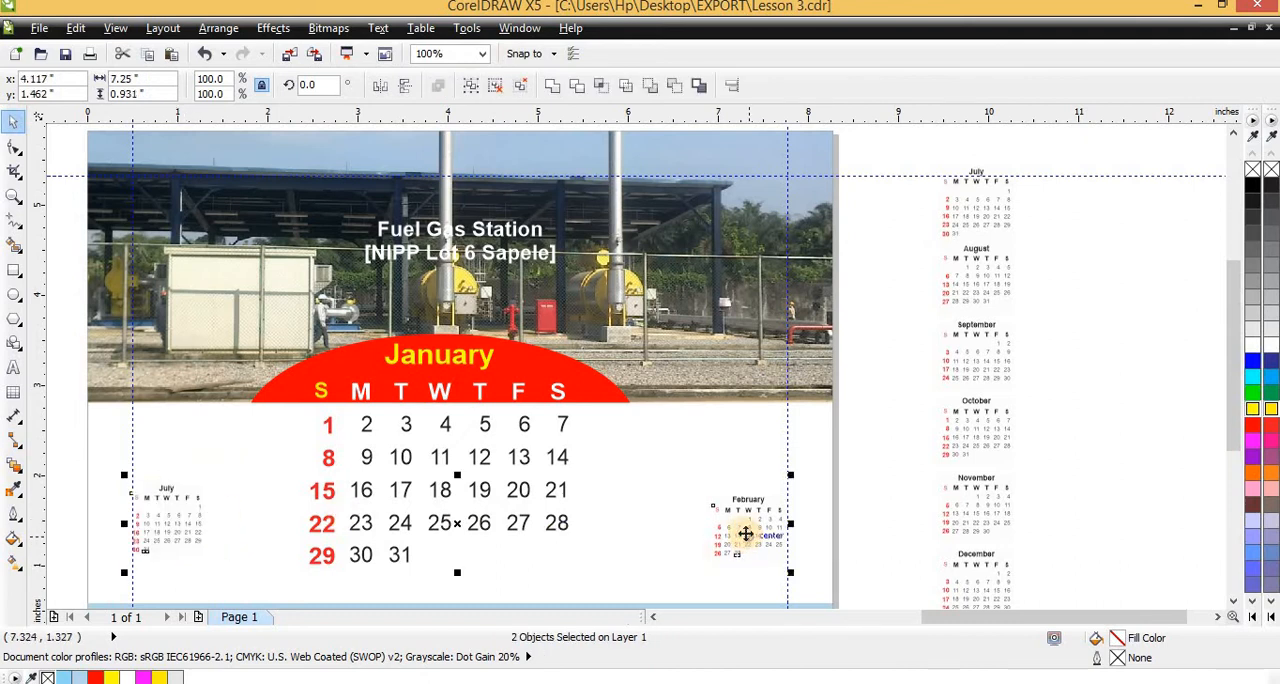
{"action": "key", "text": "t"}
{"action": "key", "text": "Escape"}
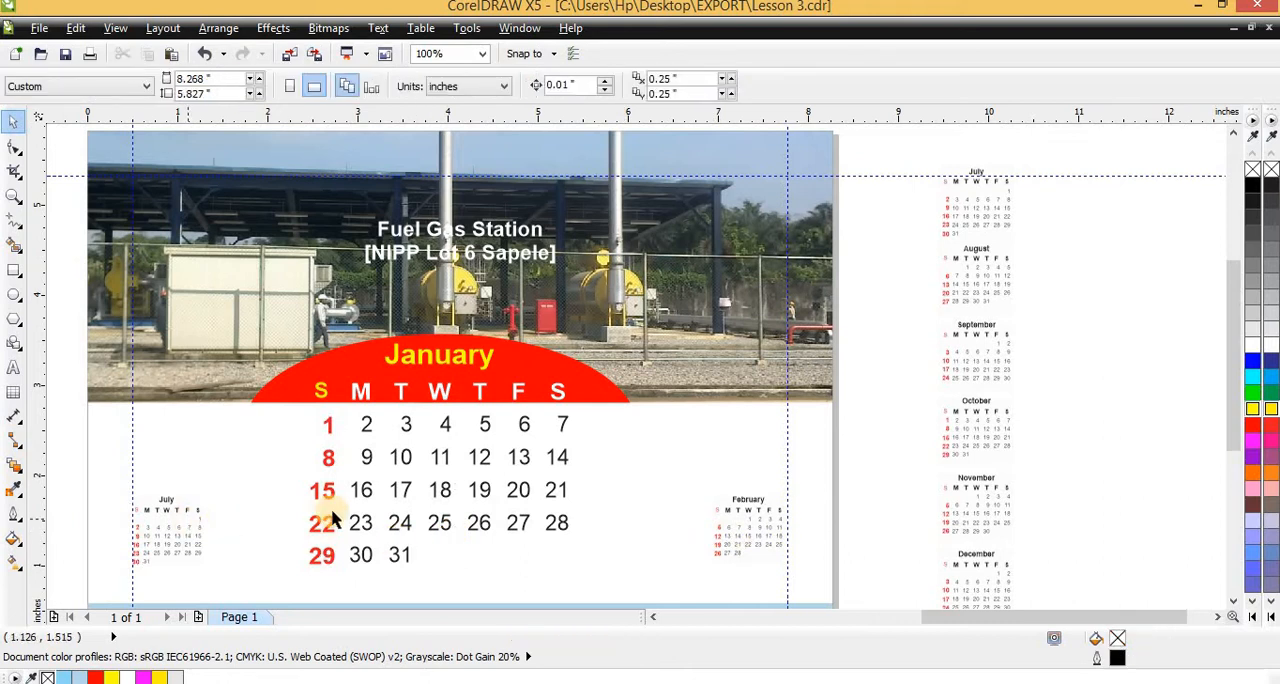
{"action": "left_click", "coordinate": [192, 522]}
{"action": "key", "text": "Delete"}
Move the February mini calendar to X 0.927, Y 1.395 inches and copy the March one opposite it at X 7.365, Y 1.442 inches
{"action": "left_click", "coordinate": [736, 504]}
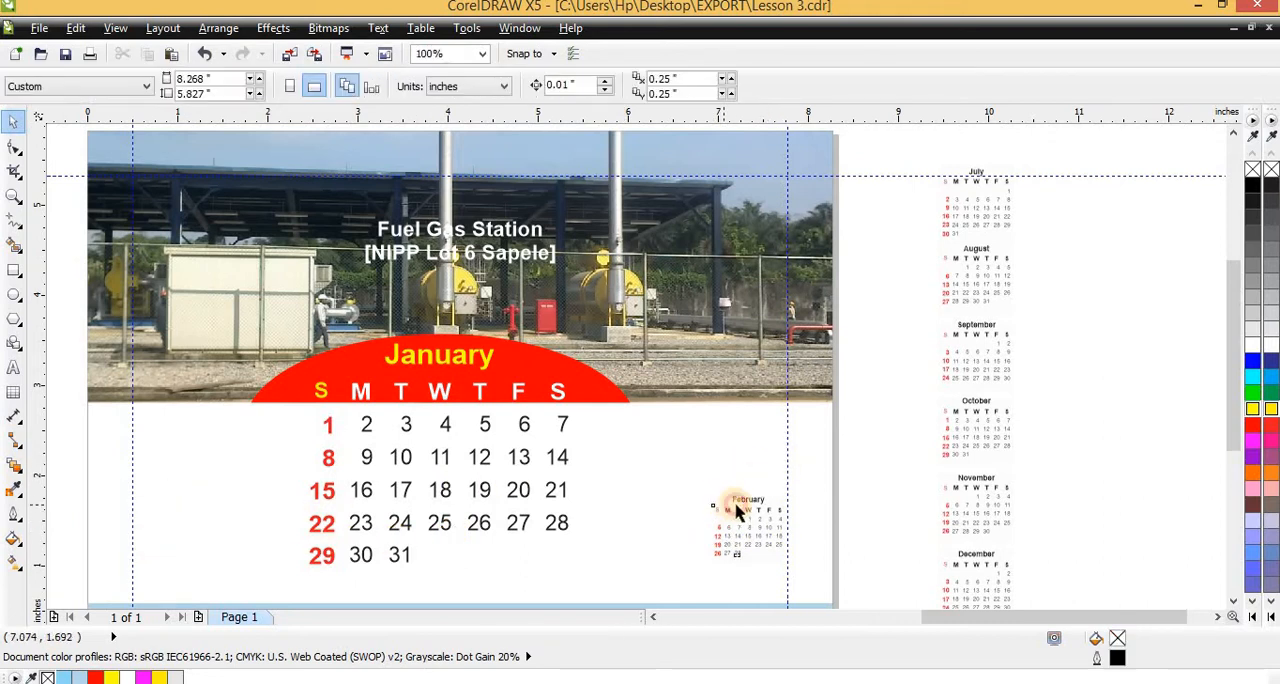
{"action": "left_click_drag", "start_coordinate": [736, 510], "coordinate": [158, 510]}
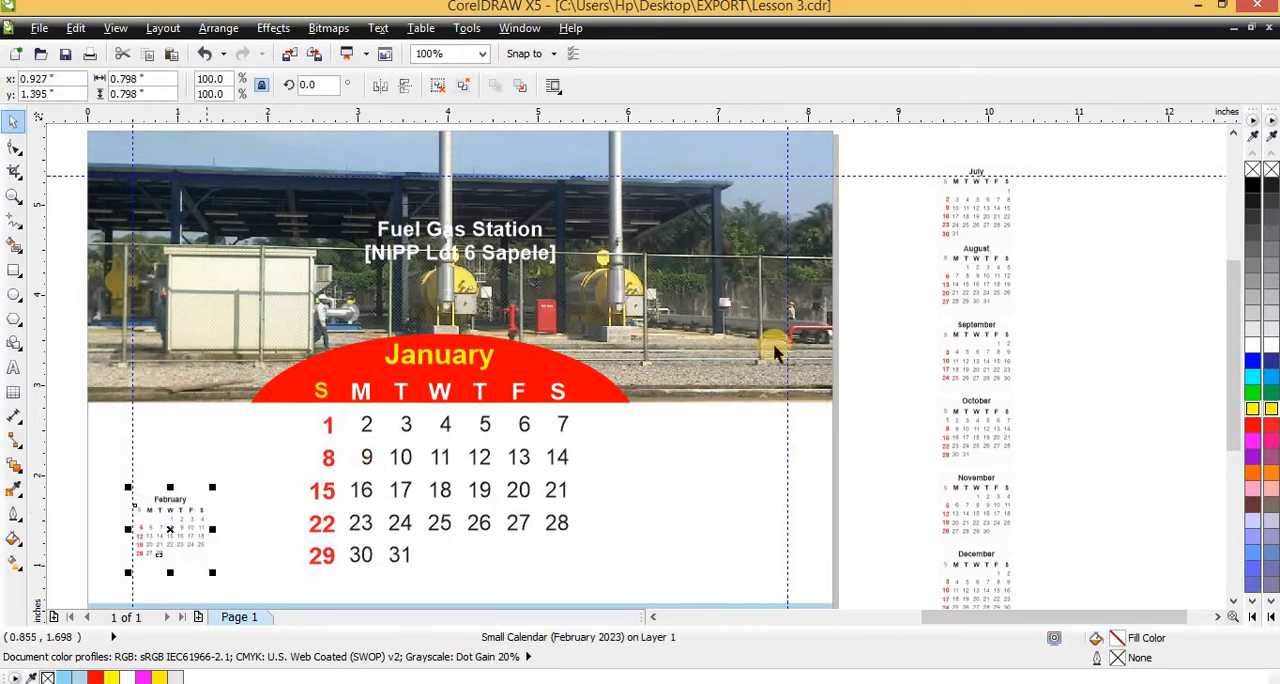
{"action": "scroll", "coordinate": [840, 280], "scroll_direction": "down", "scroll_amount": 1}
{"action": "scroll", "coordinate": [380, 329], "scroll_direction": "up", "scroll_amount": 2}
{"action": "left_click", "coordinate": [357, 295]}
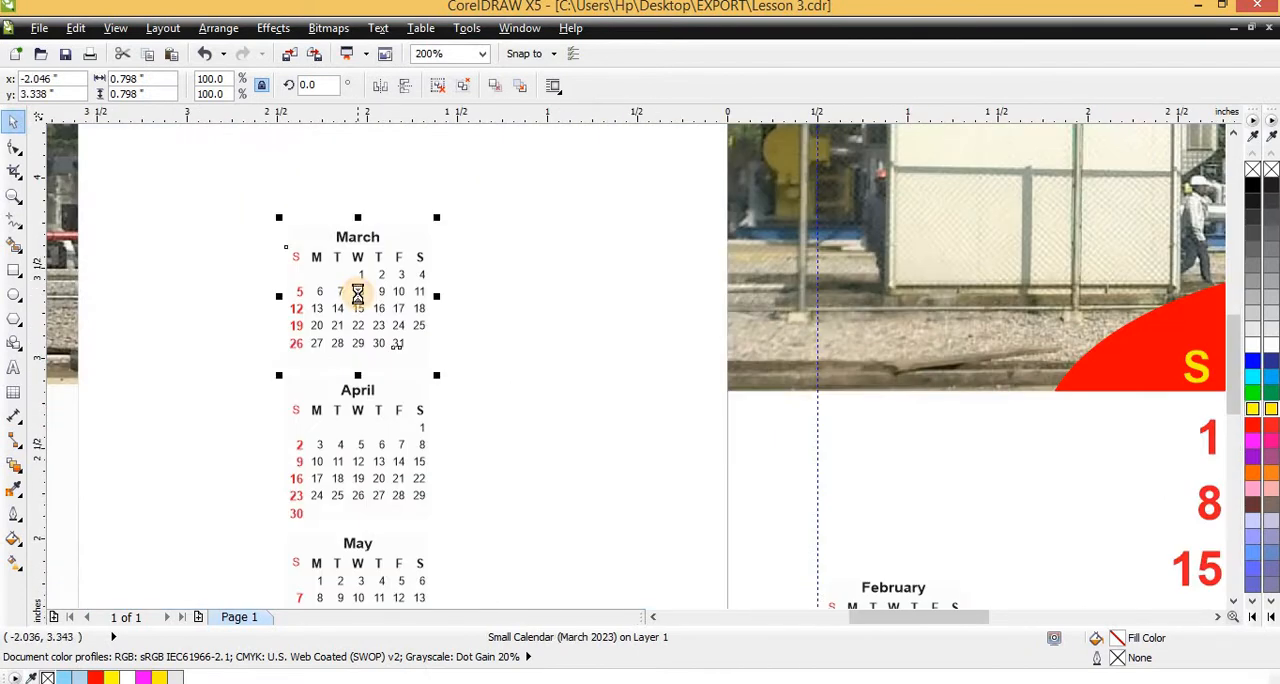
{"action": "scroll", "coordinate": [357, 295], "scroll_direction": "down", "scroll_amount": 1}
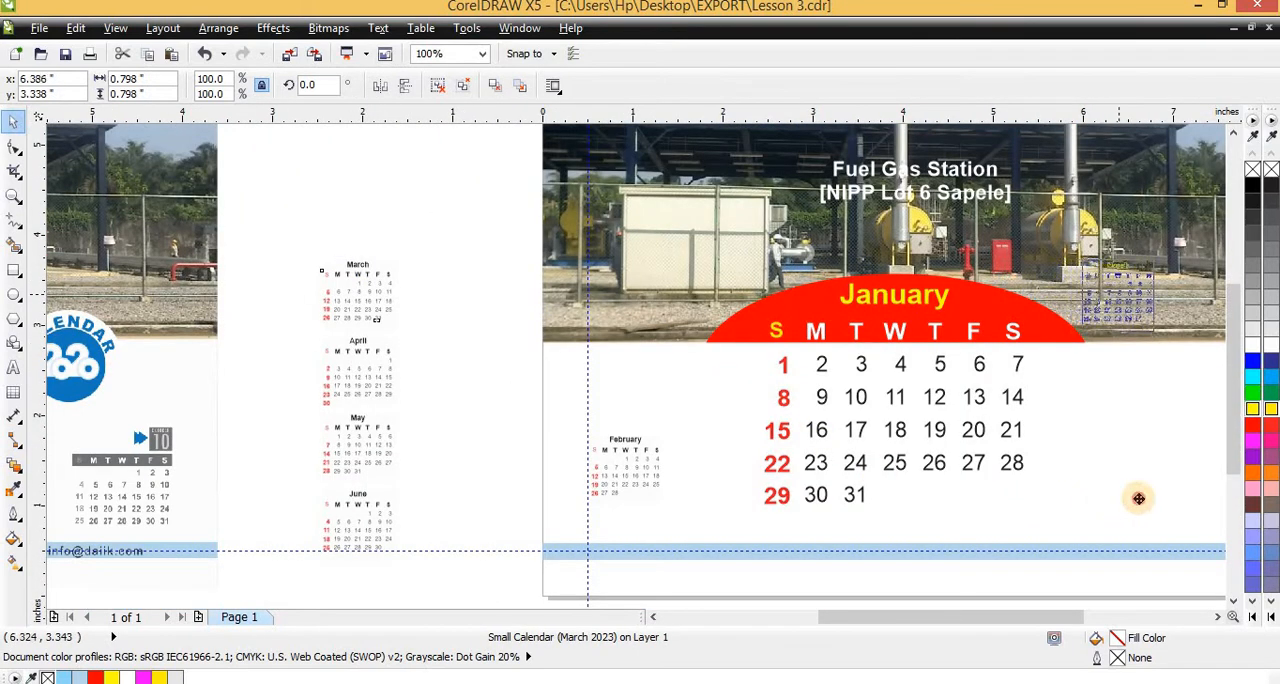
{"action": "key", "text": "Right"}
{"action": "scroll", "coordinate": [581, 442], "scroll_direction": "down", "scroll_amount": 1}
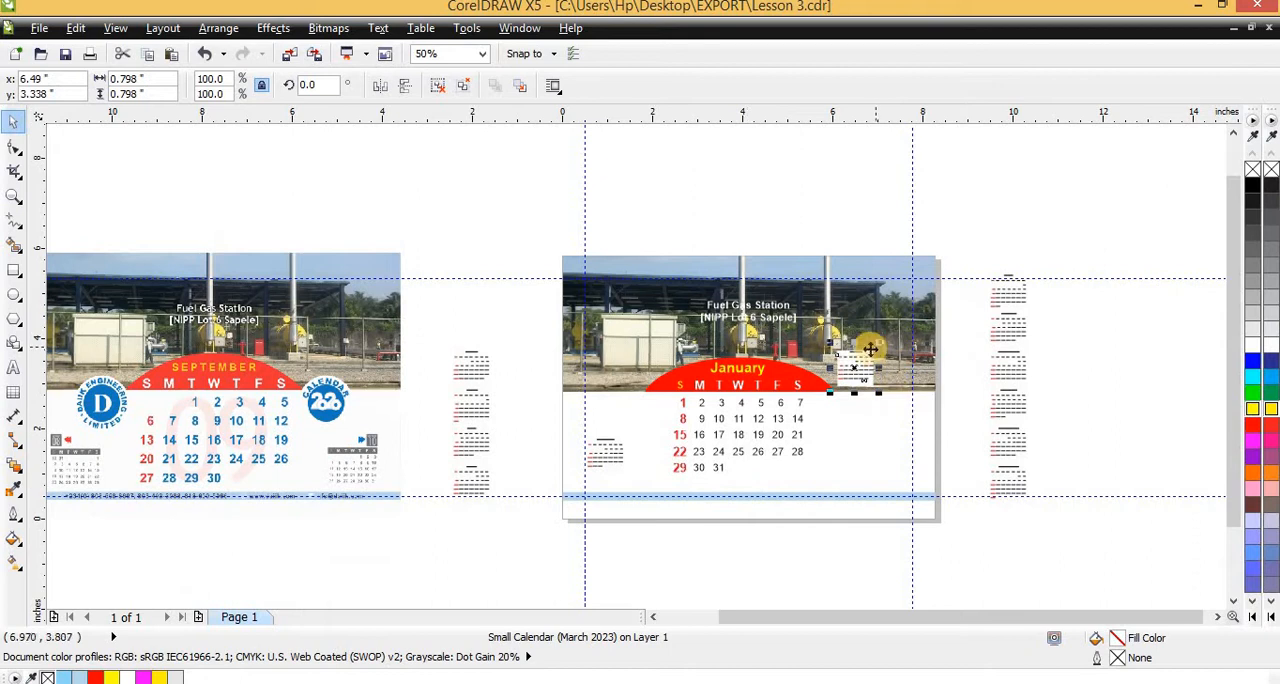
{"action": "left_click_drag", "start_coordinate": [870, 348], "coordinate": [903, 453]}
{"action": "scroll", "coordinate": [893, 452], "scroll_direction": "up", "scroll_amount": 3}
{"action": "scroll", "coordinate": [729, 358], "scroll_direction": "down", "scroll_amount": 3}
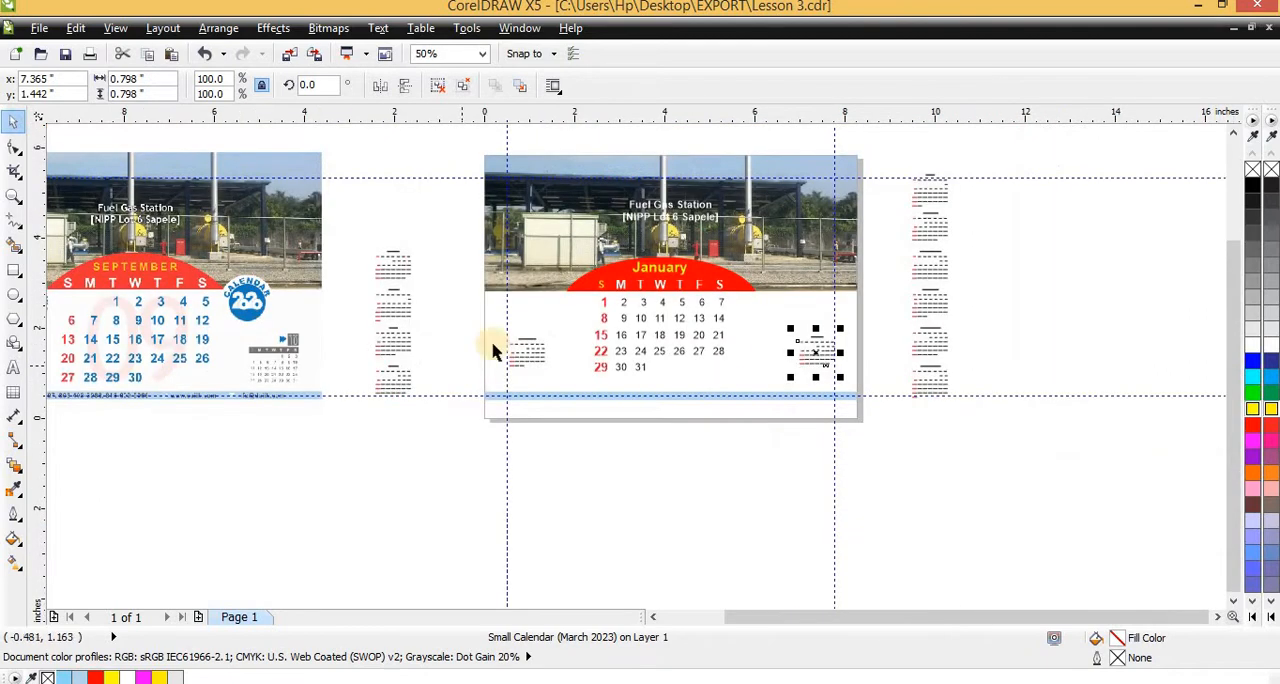
Enlarge the February mini calendar proportionally to about 1.14 inches square, keeping it against the left margin guide
{"action": "scroll", "coordinate": [493, 349], "scroll_direction": "up", "scroll_amount": 1}
{"action": "left_click", "coordinate": [571, 331]}
{"action": "scroll", "coordinate": [571, 331], "scroll_direction": "up", "scroll_amount": 2}
{"action": "scroll", "coordinate": [600, 315], "scroll_direction": "down", "scroll_amount": 2}
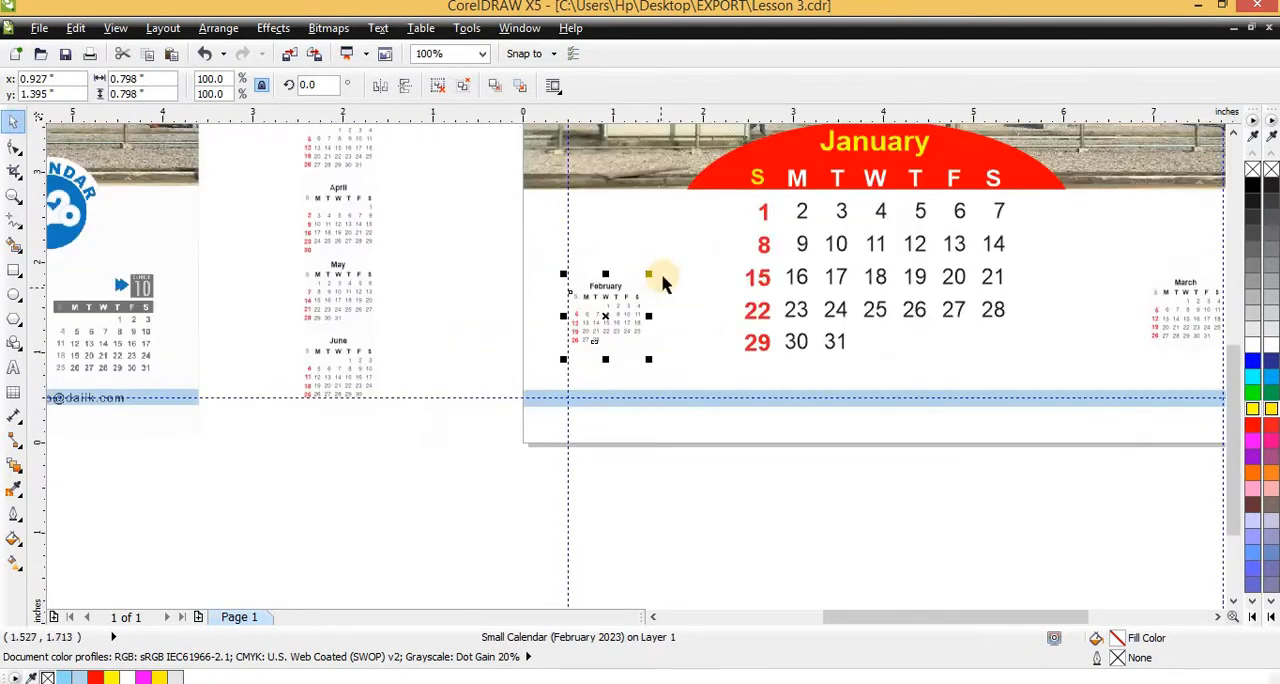
{"action": "mouse_move", "coordinate": [652, 274]}
{"action": "left_mouse_down"}
{"action": "mouse_move", "coordinate": [703, 217]}
{"action": "mouse_move", "coordinate": [646, 237]}
{"action": "mouse_move", "coordinate": [663, 272]}
{"action": "left_mouse_up"}
{"action": "scroll", "coordinate": [663, 272], "scroll_direction": "up", "scroll_amount": 1}
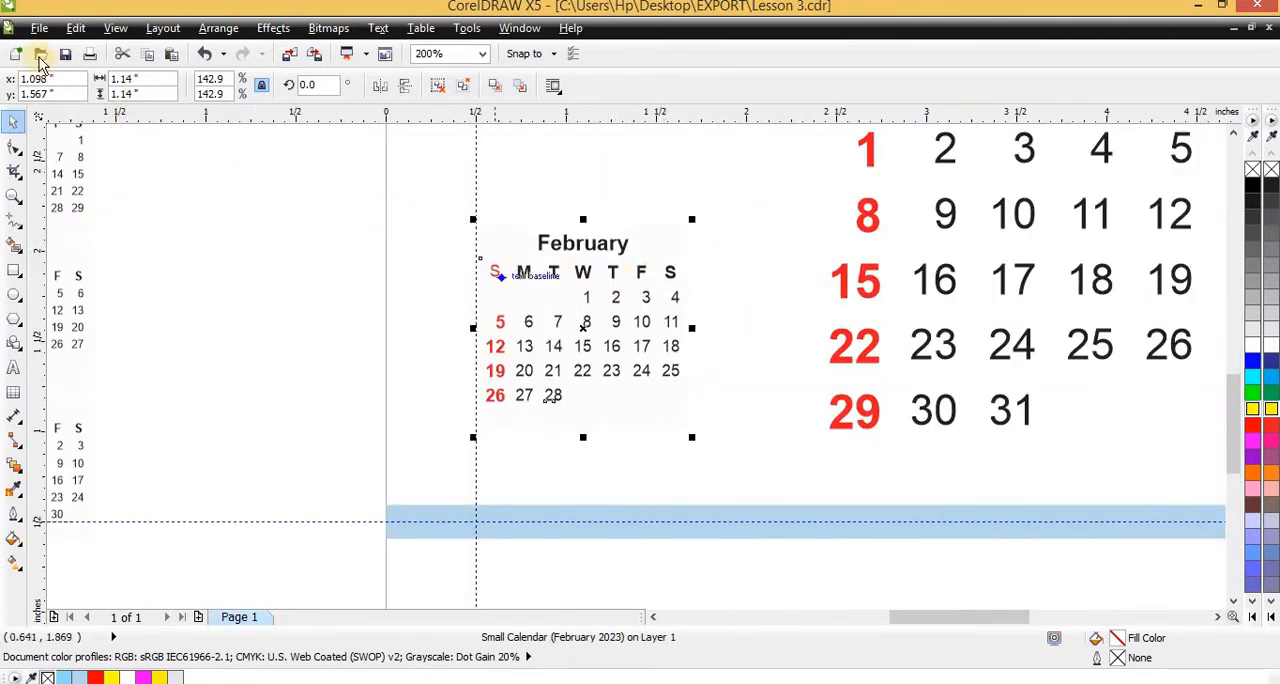
Change the drawing units from inches to millimeters
{"action": "left_click", "coordinate": [193, 171]}
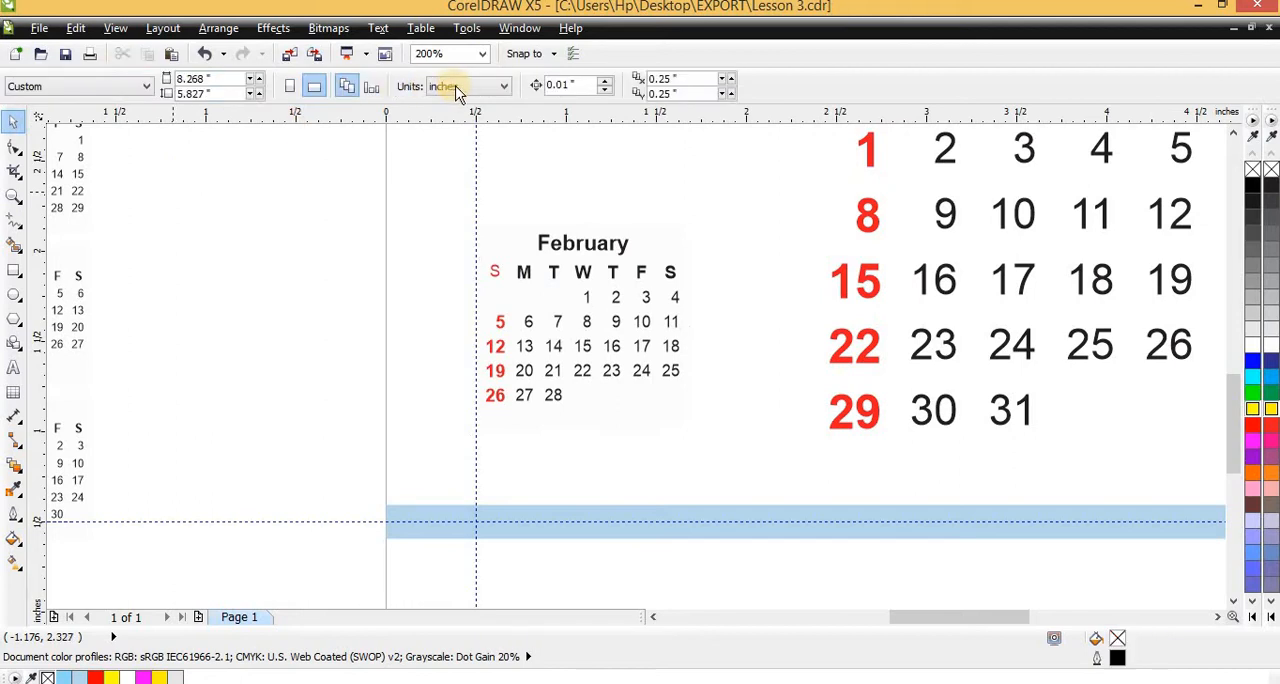
{"action": "left_click", "coordinate": [470, 86]}
{"action": "left_click", "coordinate": [444, 104]}
{"action": "left_click", "coordinate": [466, 88]}
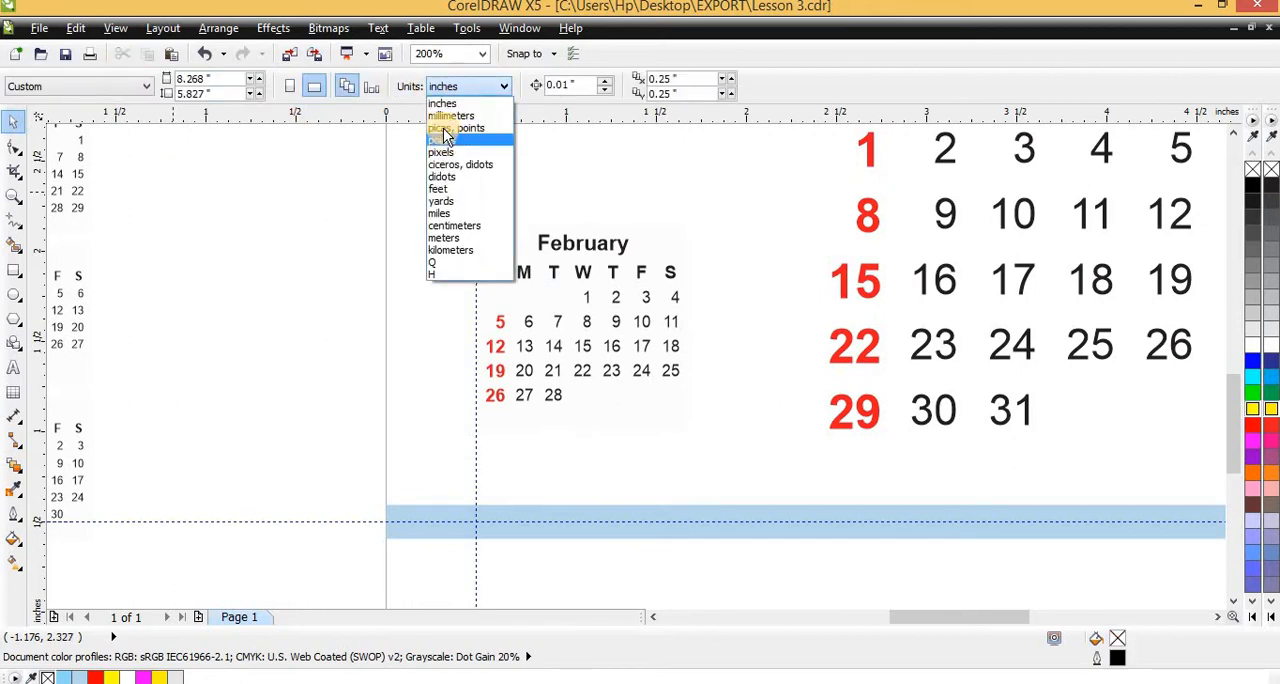
{"action": "left_click", "coordinate": [450, 116]}
Resize the March mini calendar to February's size, 28.949 mm wide, with the proportions locked
{"action": "left_click", "coordinate": [578, 252]}
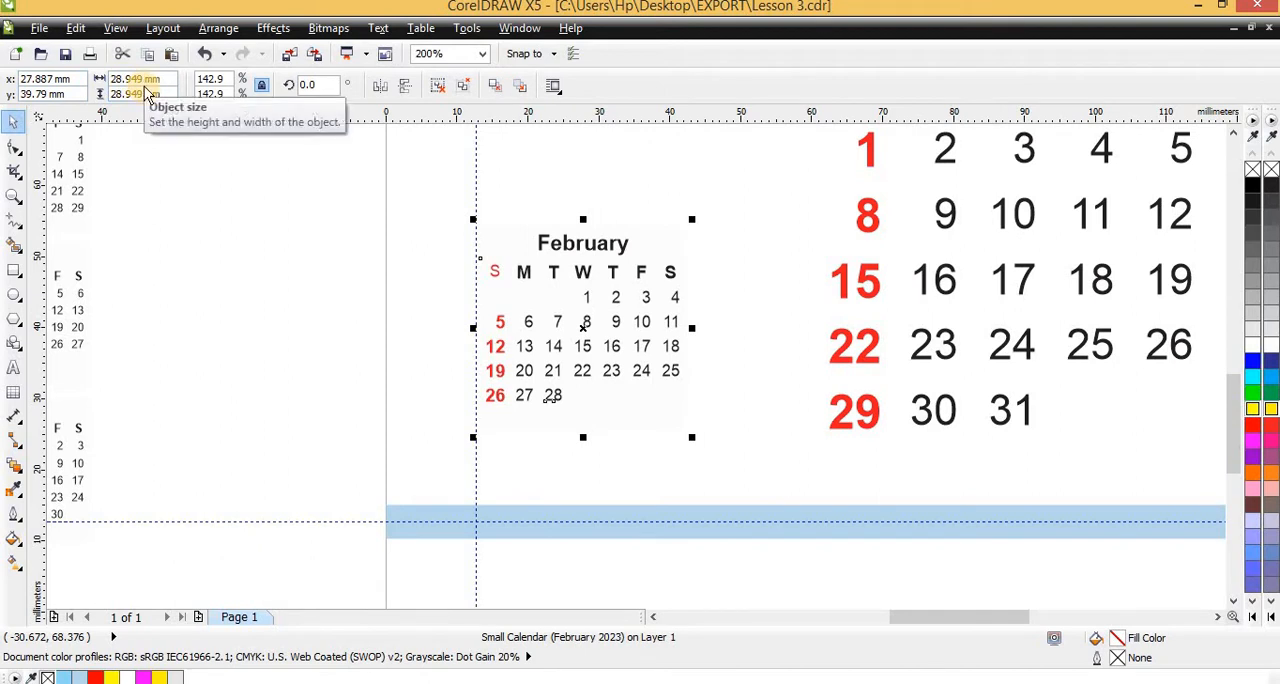
{"action": "scroll", "coordinate": [140, 210], "scroll_direction": "down", "scroll_amount": 1}
{"action": "left_click", "coordinate": [922, 275]}
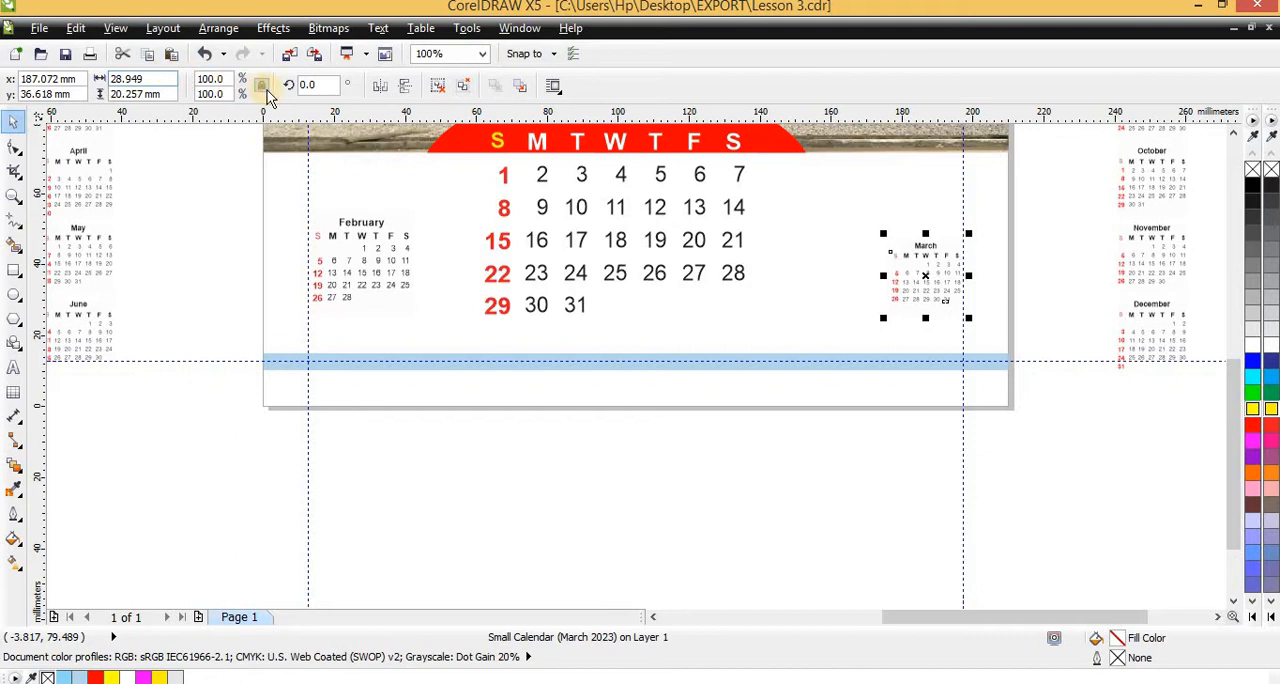
{"action": "left_click", "coordinate": [261, 87]}
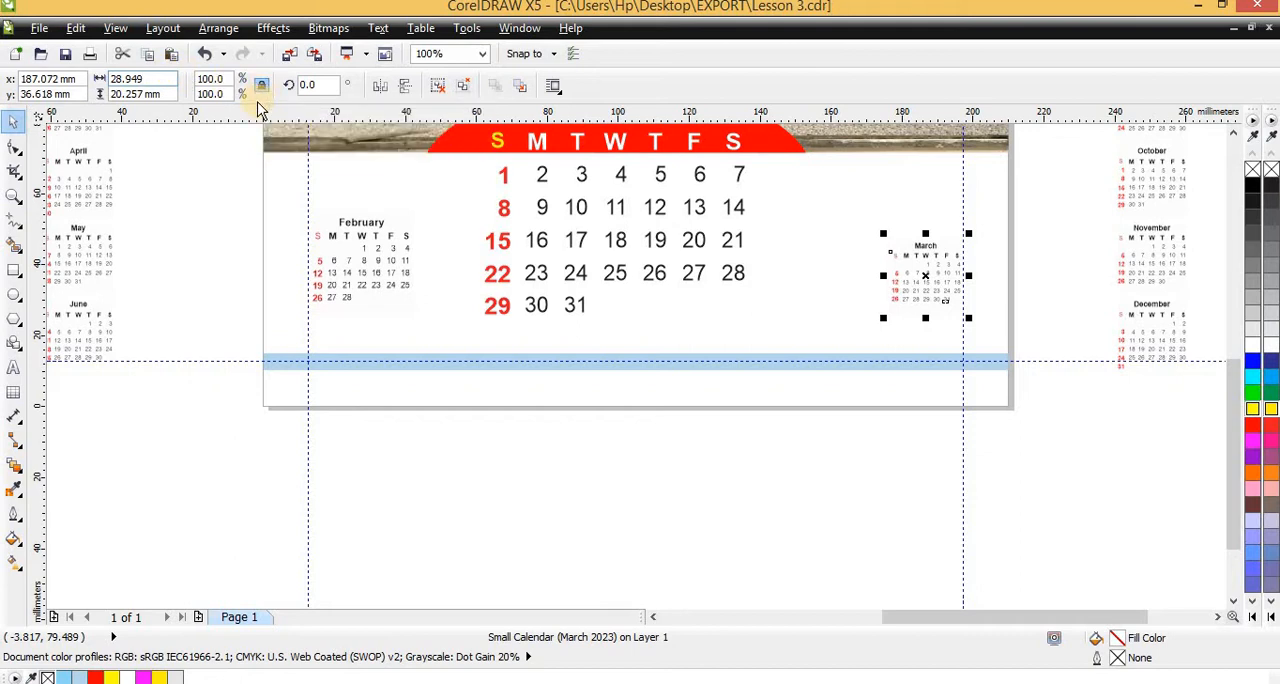
{"action": "type", "text": "28.949"}
{"action": "key", "text": "Return"}
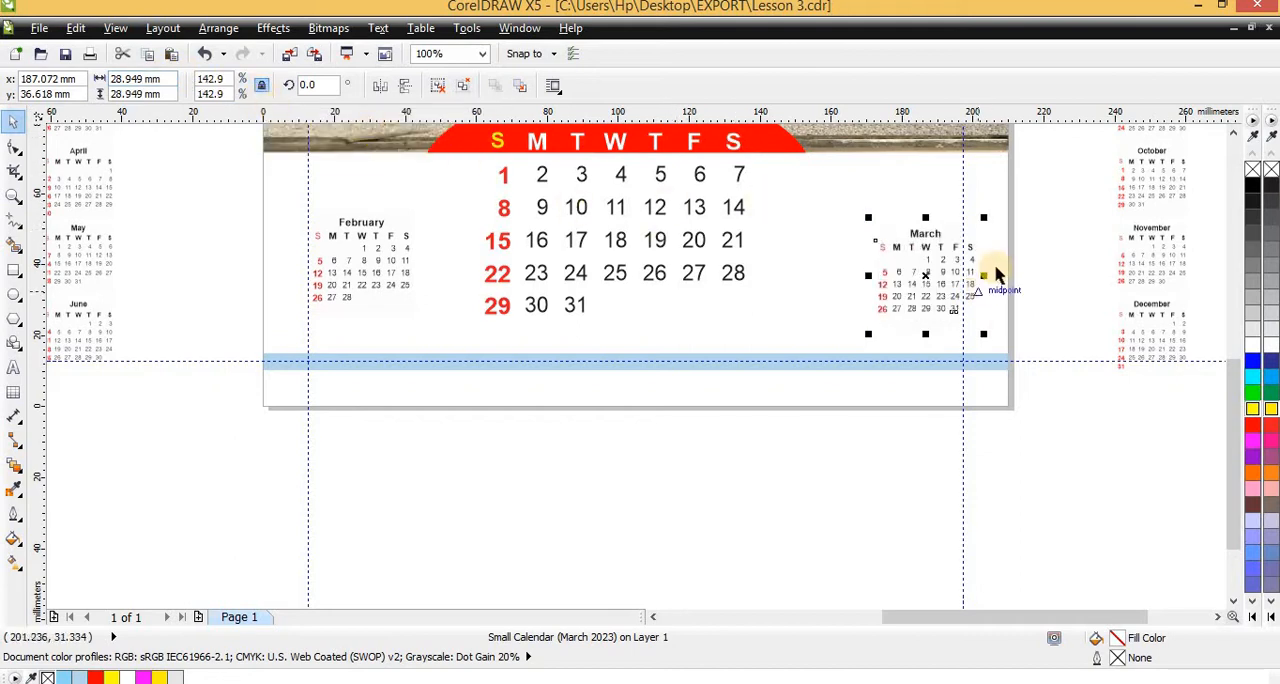
Move the March mini calendar beside February and align the two level with each other
{"action": "left_click_drag", "start_coordinate": [832, 275], "coordinate": [432, 188]}
{"action": "scroll", "coordinate": [457, 249], "scroll_direction": "up", "scroll_amount": 2}
{"action": "scroll", "coordinate": [430, 230], "scroll_direction": "down", "scroll_amount": 1}
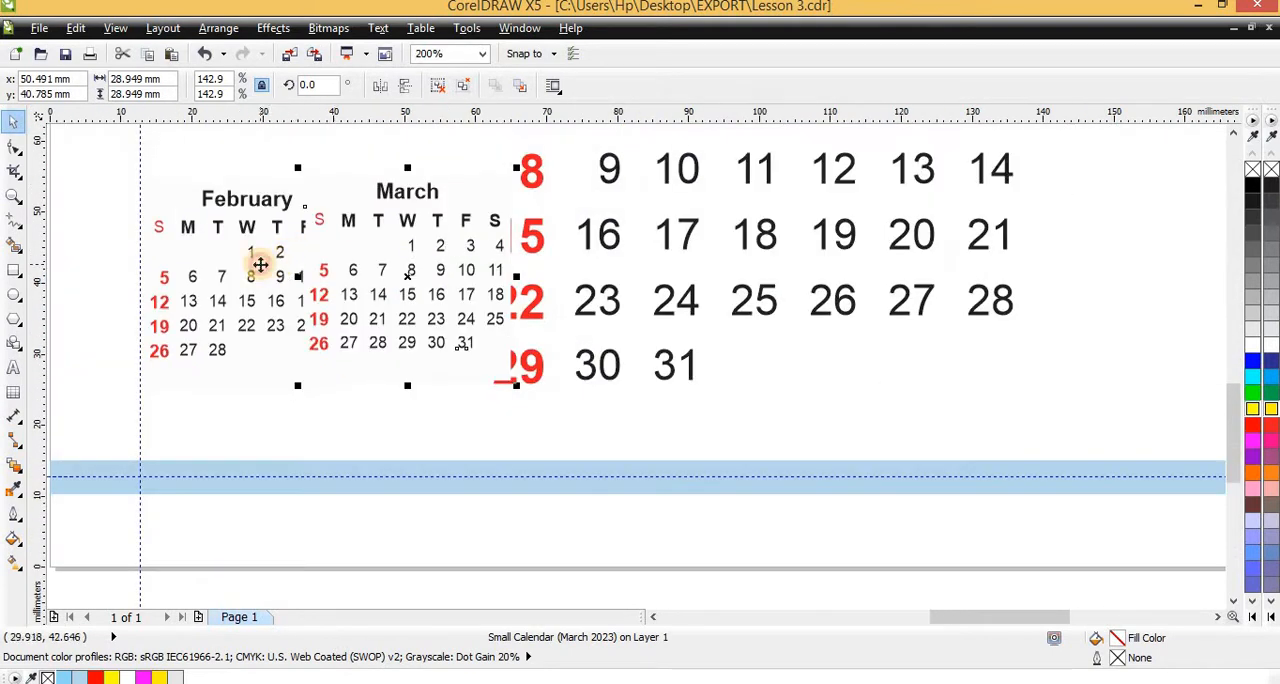
{"action": "left_click", "coordinate": [260, 264], "text": "shift"}
{"action": "scroll", "coordinate": [330, 226], "scroll_direction": "up", "scroll_amount": 1}
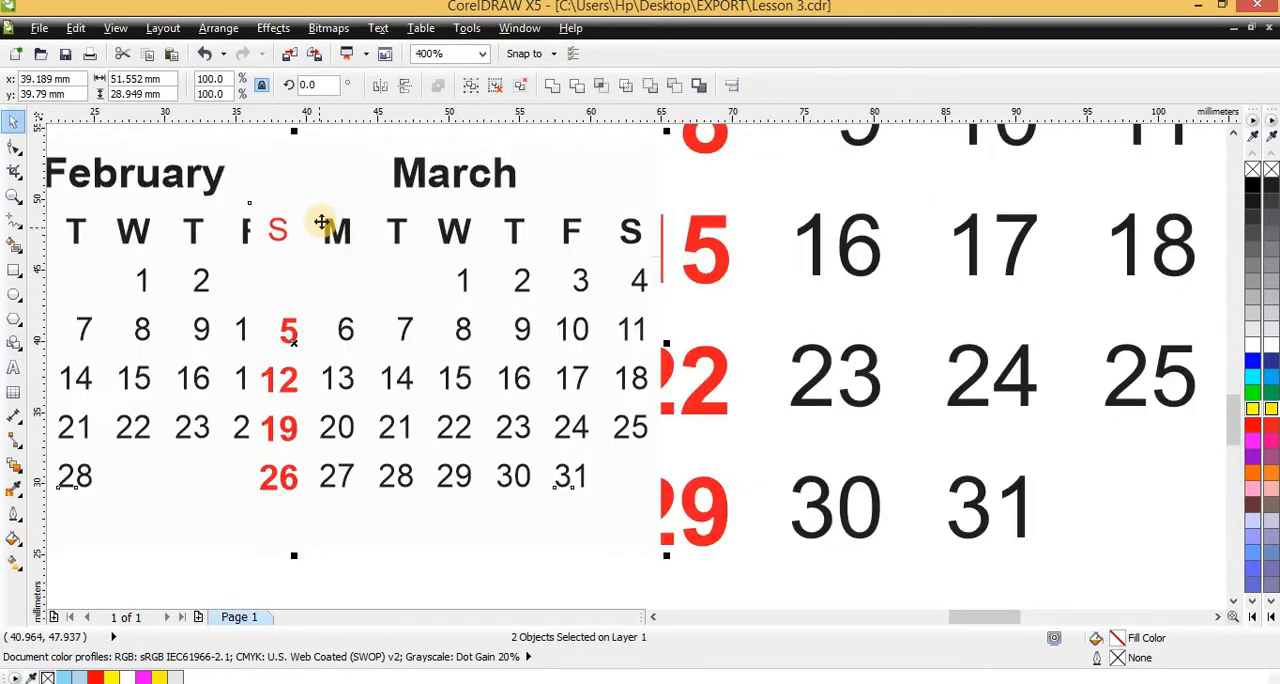
{"action": "scroll", "coordinate": [321, 224], "scroll_direction": "down", "scroll_amount": 3}
Move the March mini calendar back to the far margin guide, at X 182.376, Y 39.79 mm
{"action": "key", "text": "Escape"}
{"action": "left_click_drag", "start_coordinate": [331, 232], "coordinate": [566, 232]}
{"action": "scroll", "coordinate": [568, 230], "scroll_direction": "up", "scroll_amount": 2}
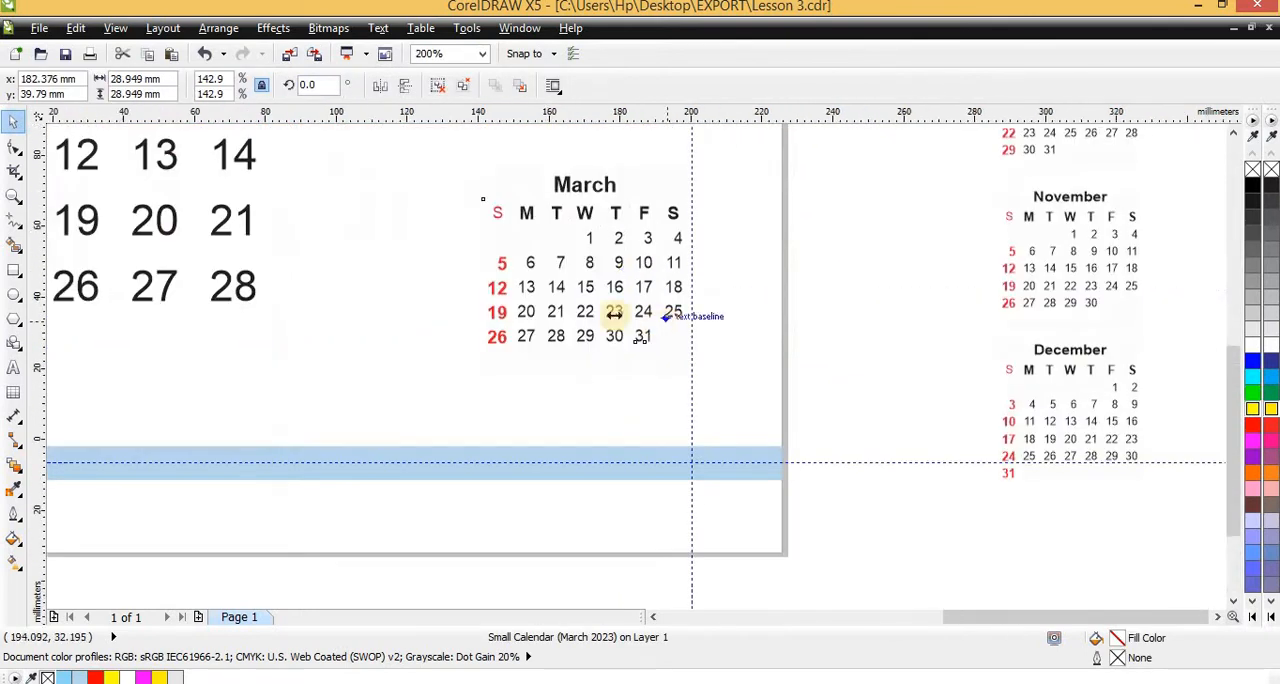
{"action": "scroll", "coordinate": [614, 315], "scroll_direction": "down", "scroll_amount": 2}
{"action": "scroll", "coordinate": [502, 300], "scroll_direction": "up", "scroll_amount": 2}
{"action": "scroll", "coordinate": [563, 331], "scroll_direction": "down", "scroll_amount": 2}
Shift the clipped footer strip sideways to X 111.615 mm, and select the red arc together with the January date grid
{"action": "left_click", "coordinate": [458, 335]}
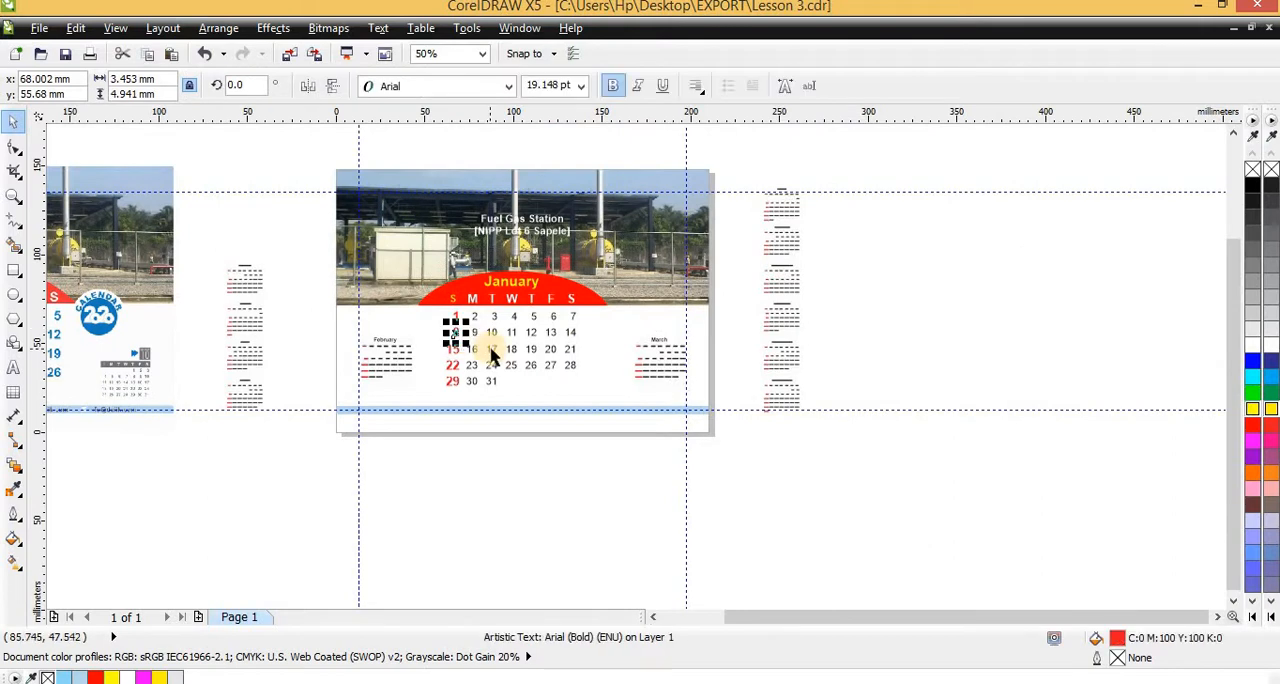
{"action": "scroll", "coordinate": [600, 490], "scroll_direction": "up", "scroll_amount": 1}
{"action": "left_click_drag", "start_coordinate": [724, 573], "coordinate": [343, 251]}
{"action": "left_click", "coordinate": [373, 260]}
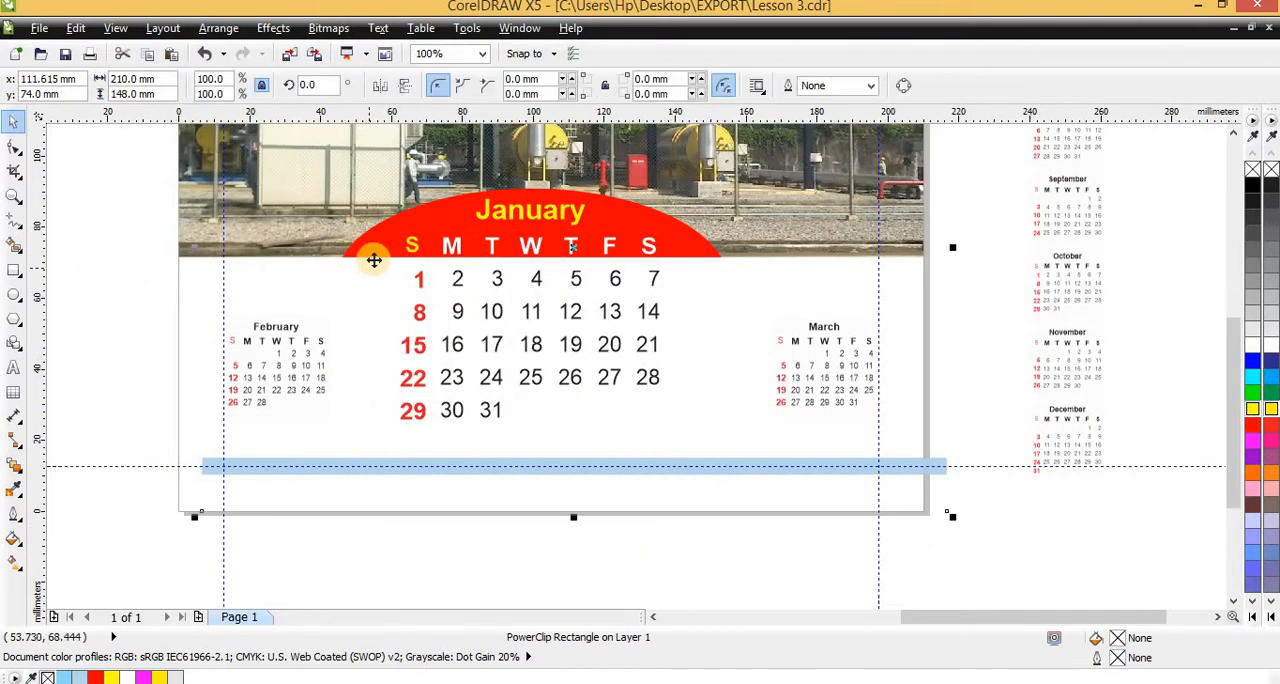
{"action": "left_click", "coordinate": [409, 240]}
{"action": "left_click", "coordinate": [412, 222], "text": "shift"}
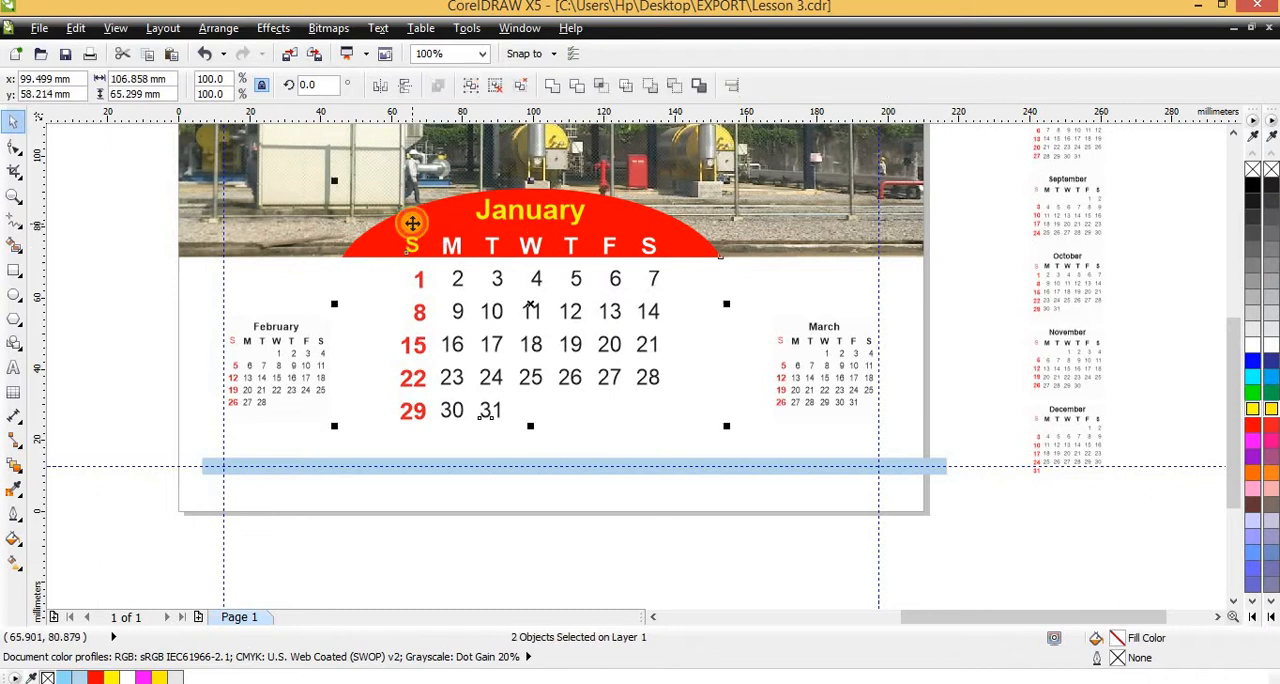
Align the bottom edges of the March and February mini calendars with the January date grid
{"action": "left_click", "coordinate": [791, 349]}
{"action": "left_click", "coordinate": [833, 383]}
{"action": "scroll", "coordinate": [833, 383], "scroll_direction": "up", "scroll_amount": 2}
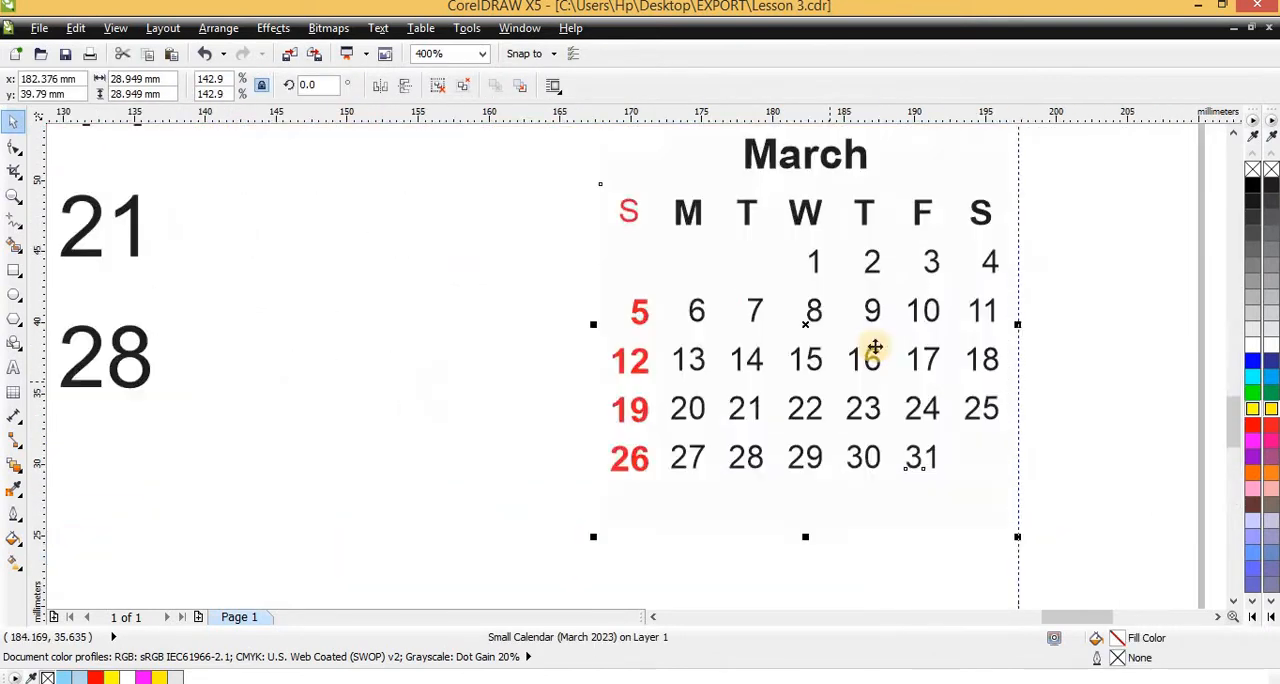
{"action": "scroll", "coordinate": [815, 352], "scroll_direction": "down", "scroll_amount": 2}
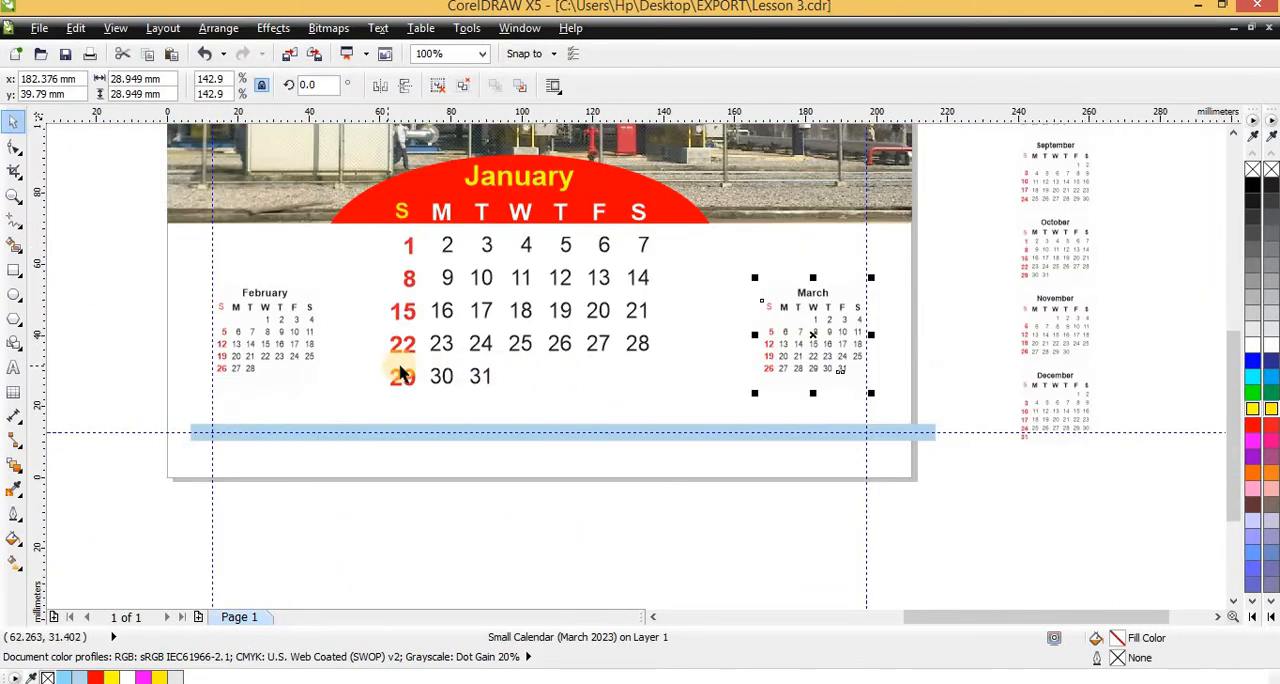
{"action": "left_click", "coordinate": [264, 348], "text": "shift"}
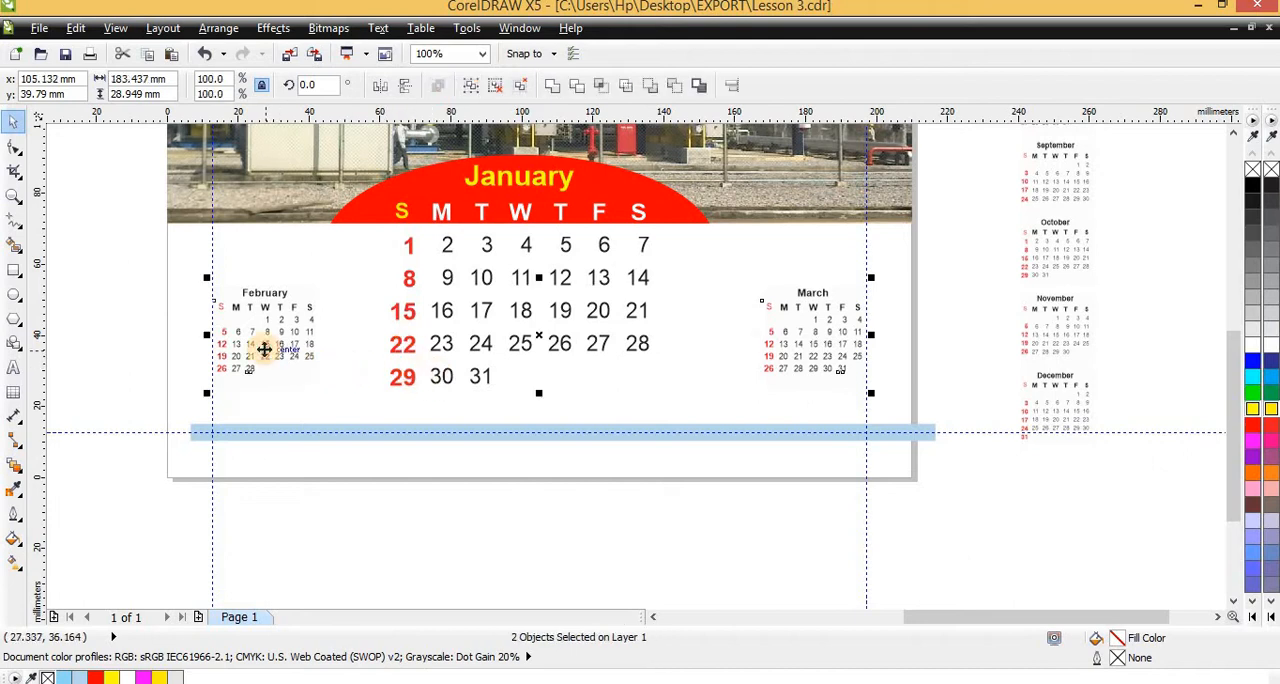
{"action": "left_click", "coordinate": [480, 344], "text": "shift"}
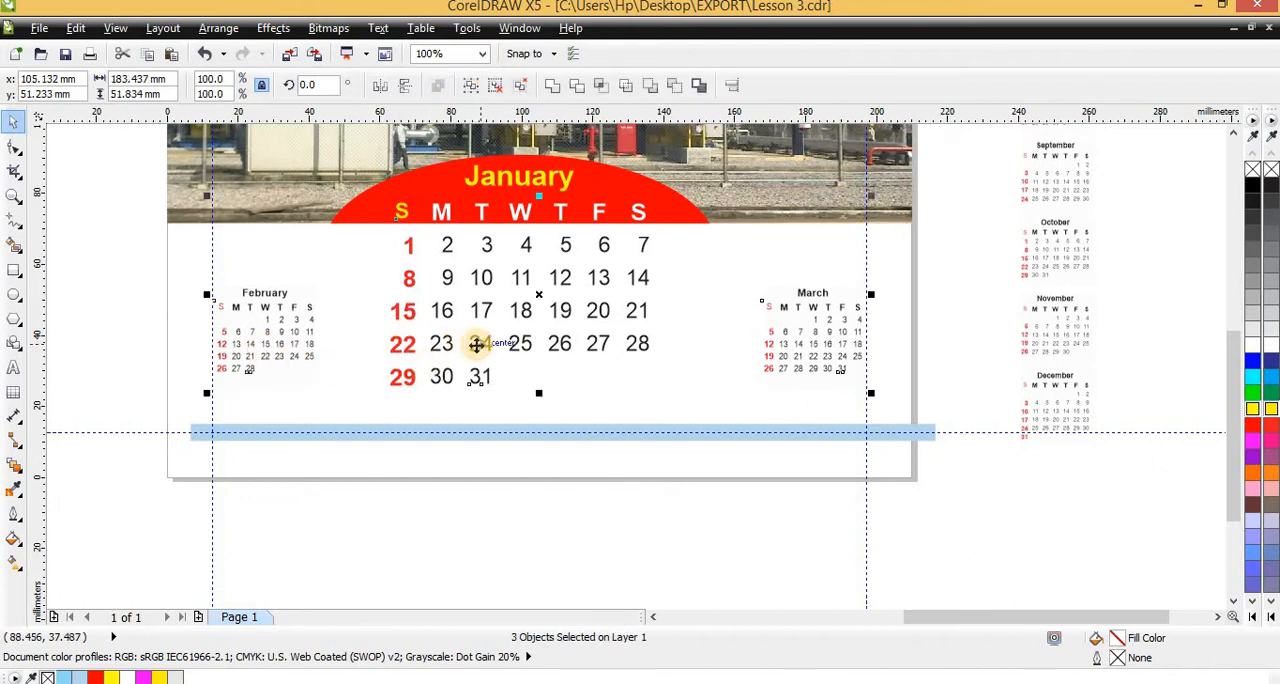
{"action": "key", "text": "b"}
{"action": "key", "text": "Escape"}
Compare the page with the sample calendar and examine the bottom alignment of the March mini calendar against the January date grid
{"action": "scroll", "coordinate": [490, 375], "scroll_direction": "down", "scroll_amount": 4}
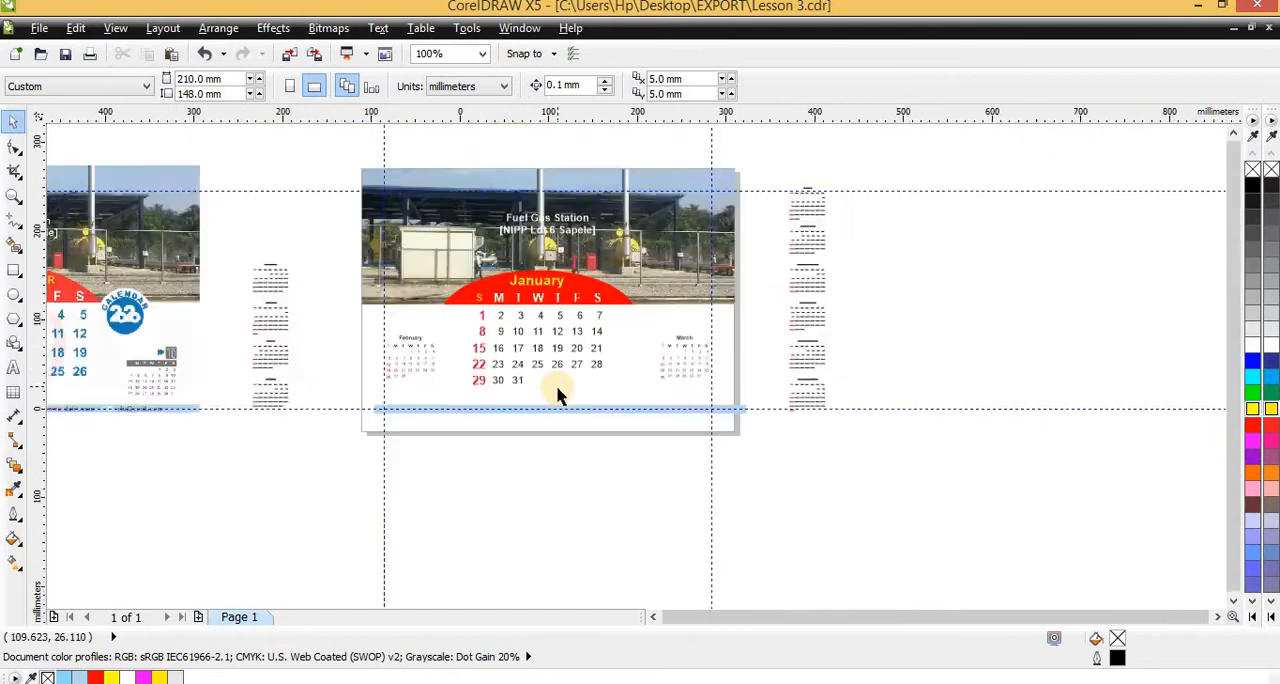
{"action": "scroll", "coordinate": [195, 432], "scroll_direction": "up", "scroll_amount": 4}
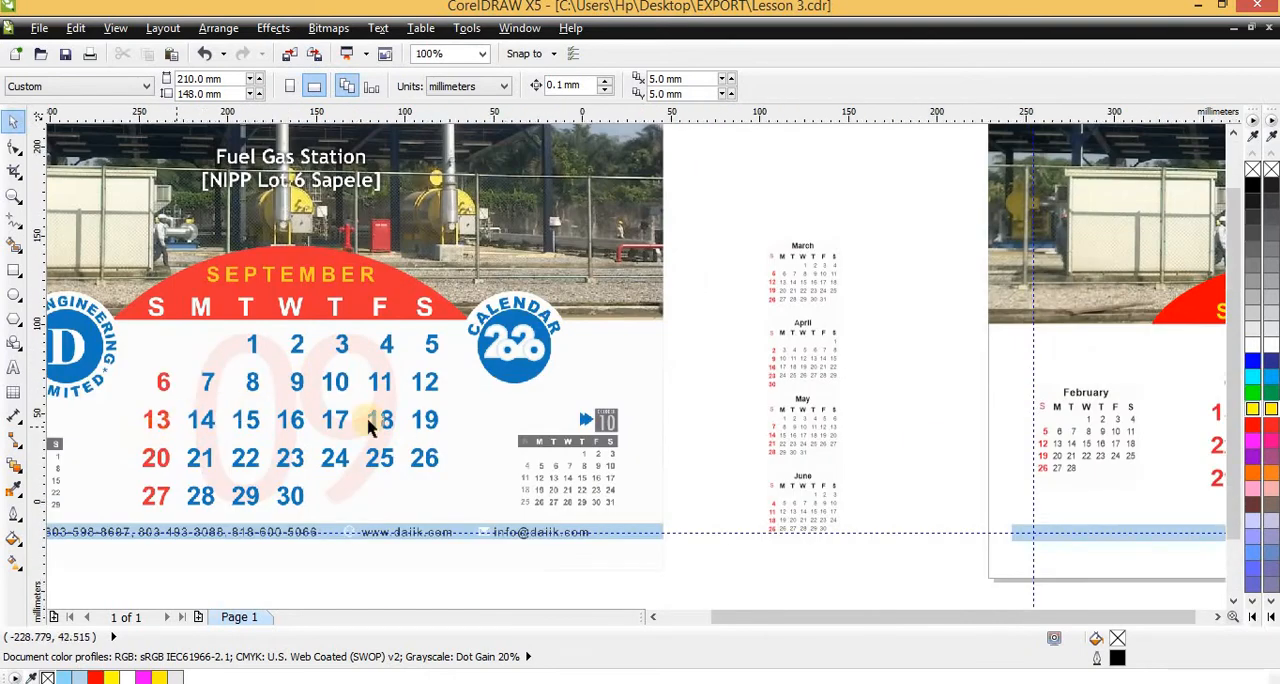
{"action": "scroll", "coordinate": [371, 423], "scroll_direction": "down", "scroll_amount": 3}
{"action": "scroll", "coordinate": [963, 434], "scroll_direction": "up", "scroll_amount": 3}
{"action": "left_click", "coordinate": [851, 443]}
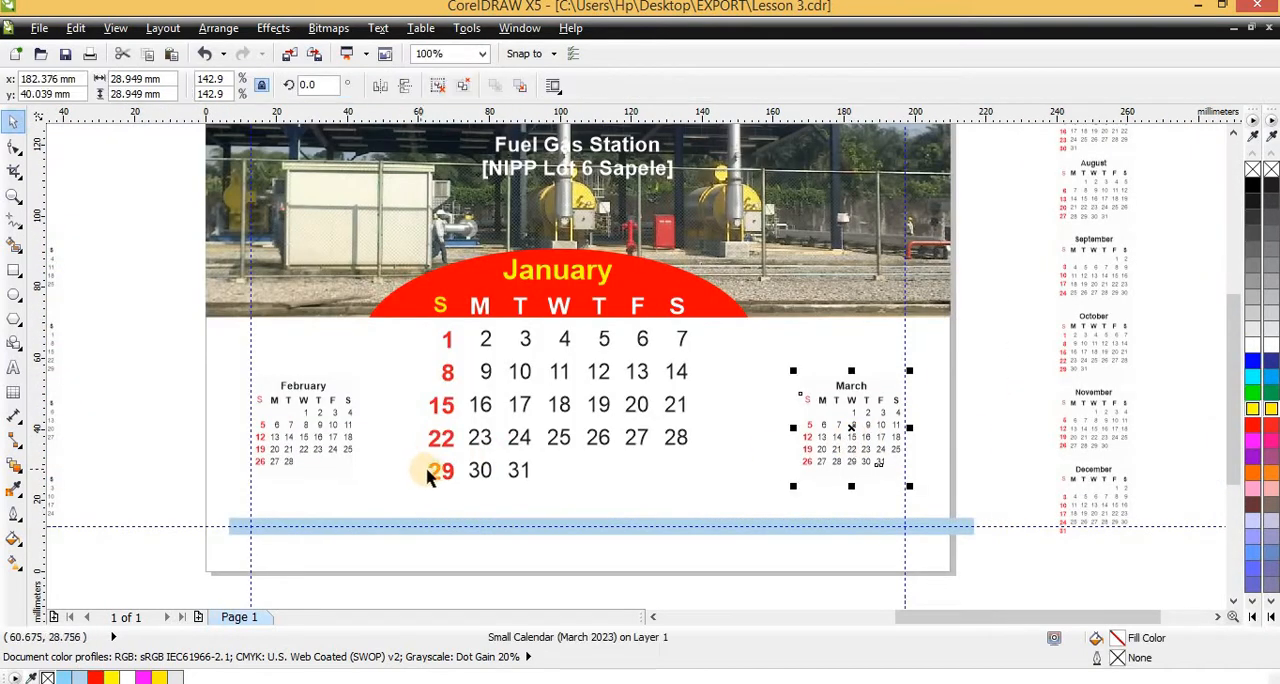
{"action": "left_click", "coordinate": [432, 479], "text": "shift"}
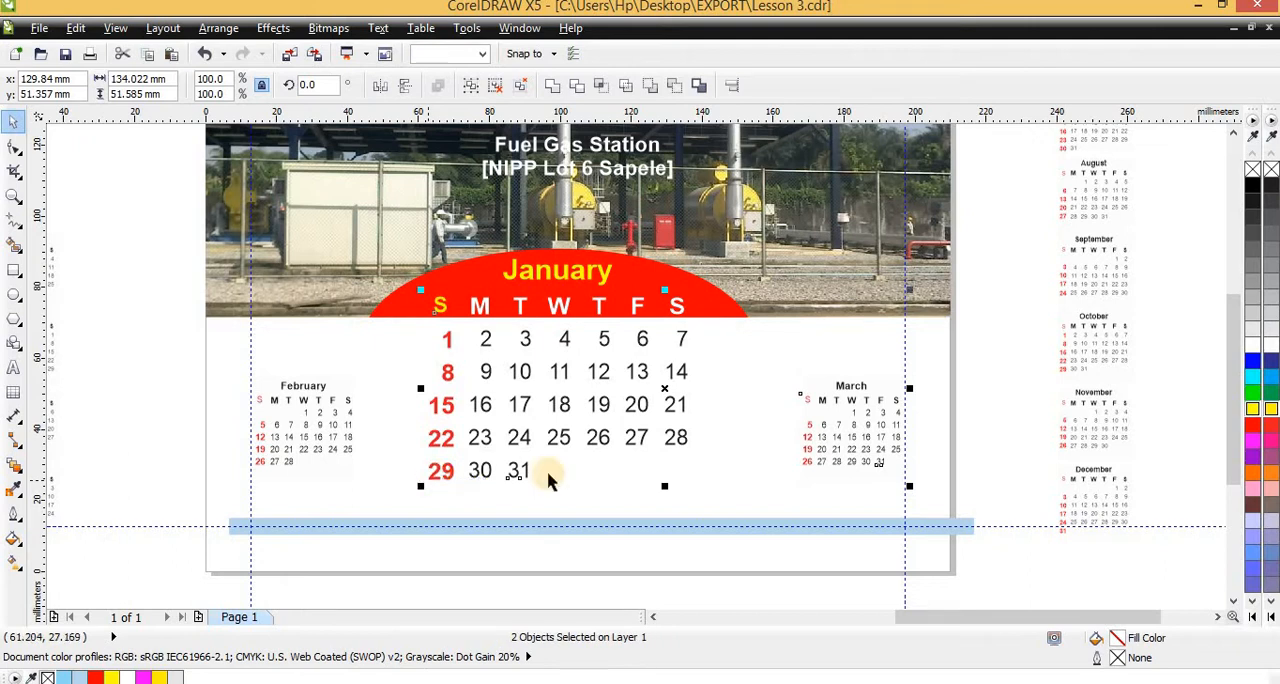
{"action": "left_click", "coordinate": [843, 500]}
{"action": "scroll", "coordinate": [846, 492], "scroll_direction": "up", "scroll_amount": 2}
{"action": "scroll", "coordinate": [834, 420], "scroll_direction": "down", "scroll_amount": 2}
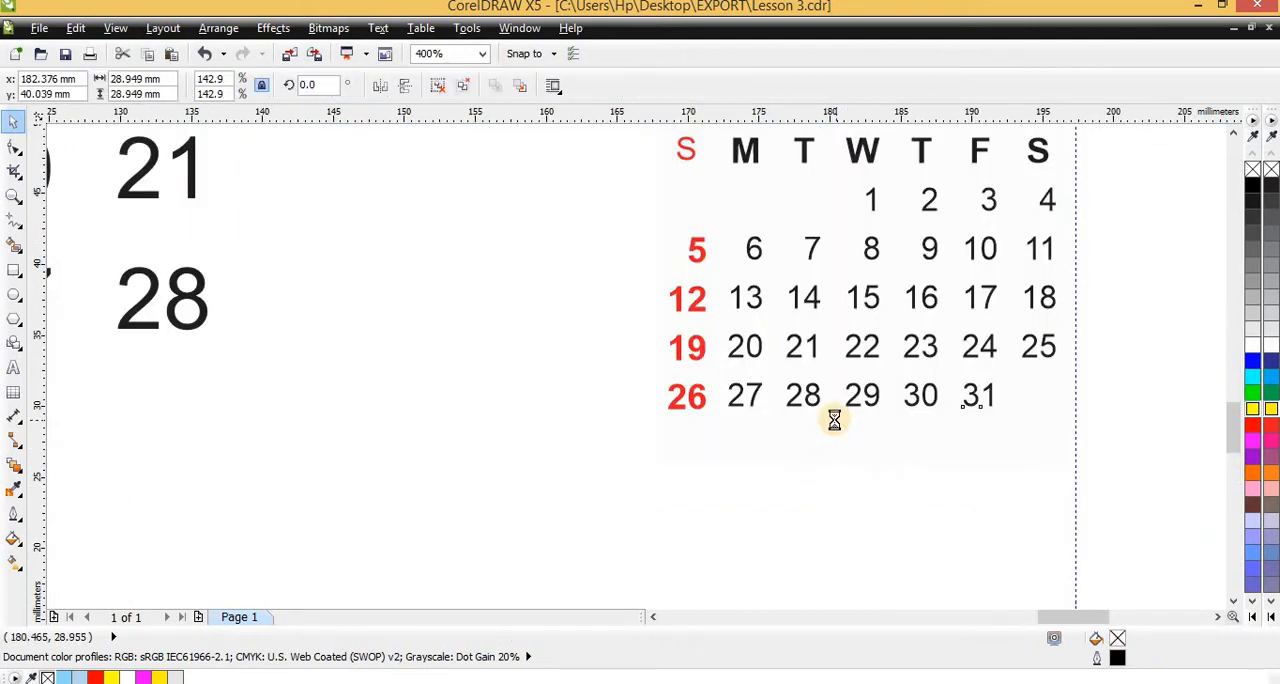
Ungroup the March mini calendar on the January page into its individual objects
{"action": "key", "text": "Escape"}
{"action": "left_click", "coordinate": [846, 366]}
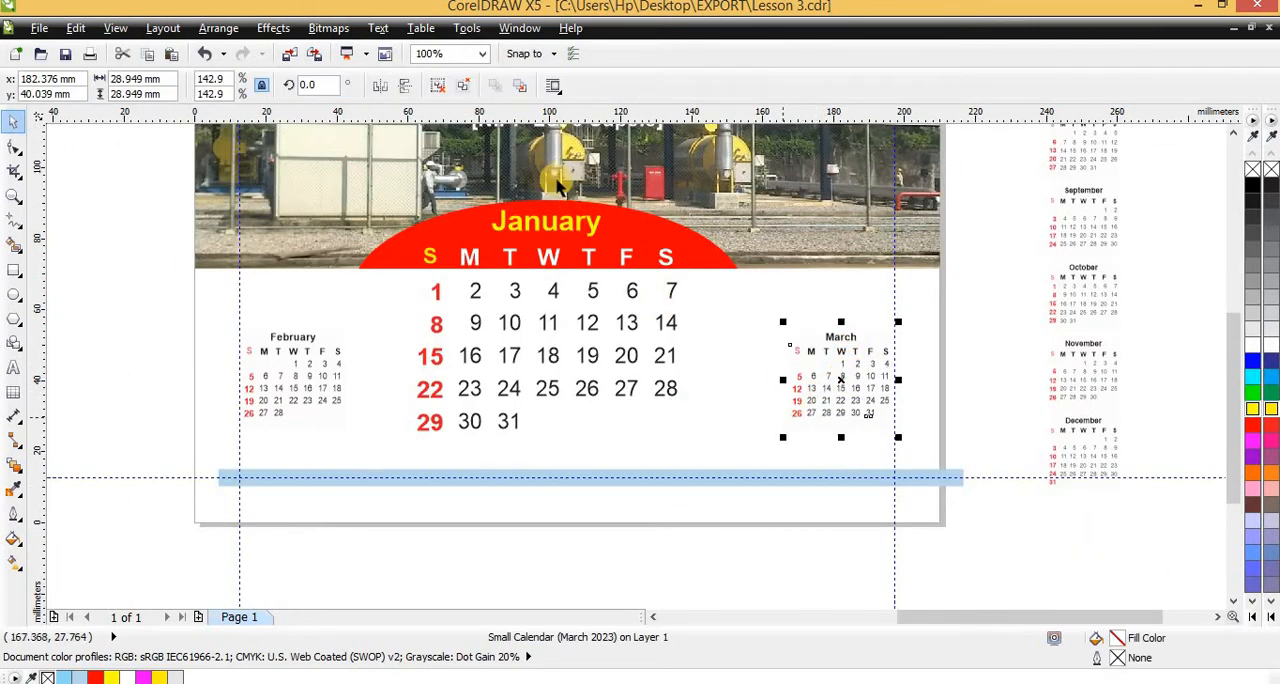
{"action": "left_click", "coordinate": [460, 89]}
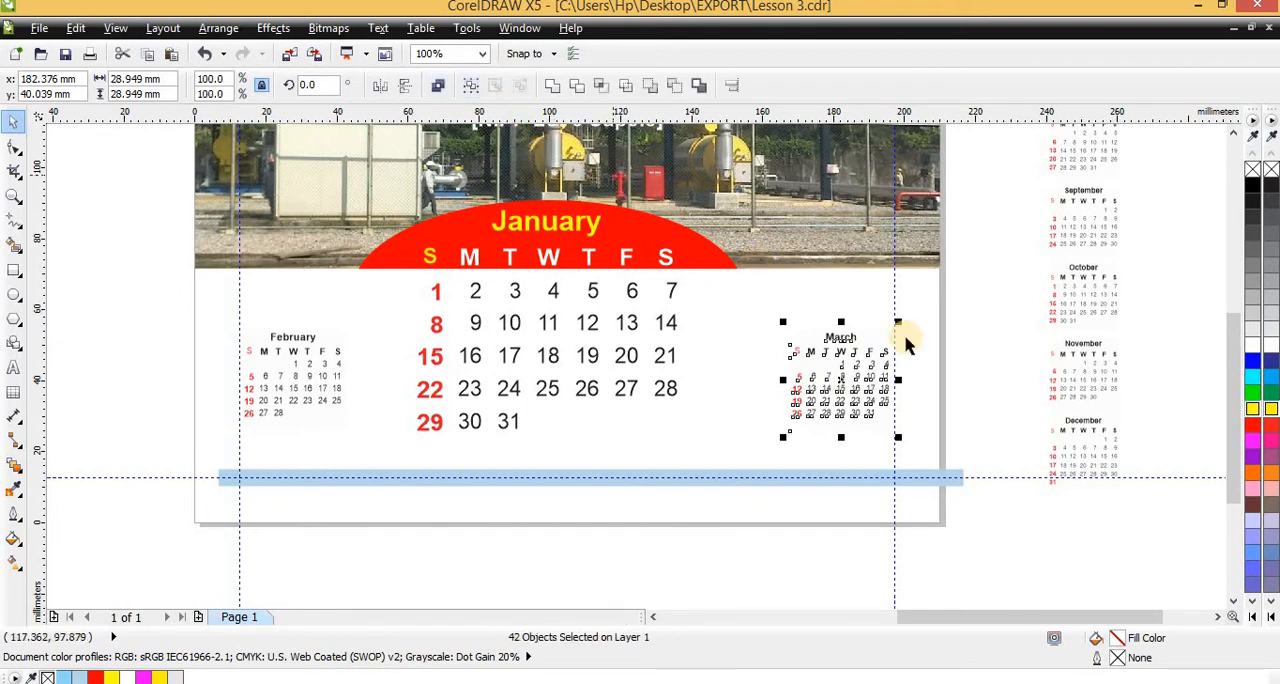
Delete the background rectangles behind the ungrouped March mini calendar, keeping its title, weekday letters and dates
{"action": "left_click", "coordinate": [896, 425]}
{"action": "left_click", "coordinate": [885, 428]}
{"action": "scroll", "coordinate": [886, 422], "scroll_direction": "up", "scroll_amount": 2}
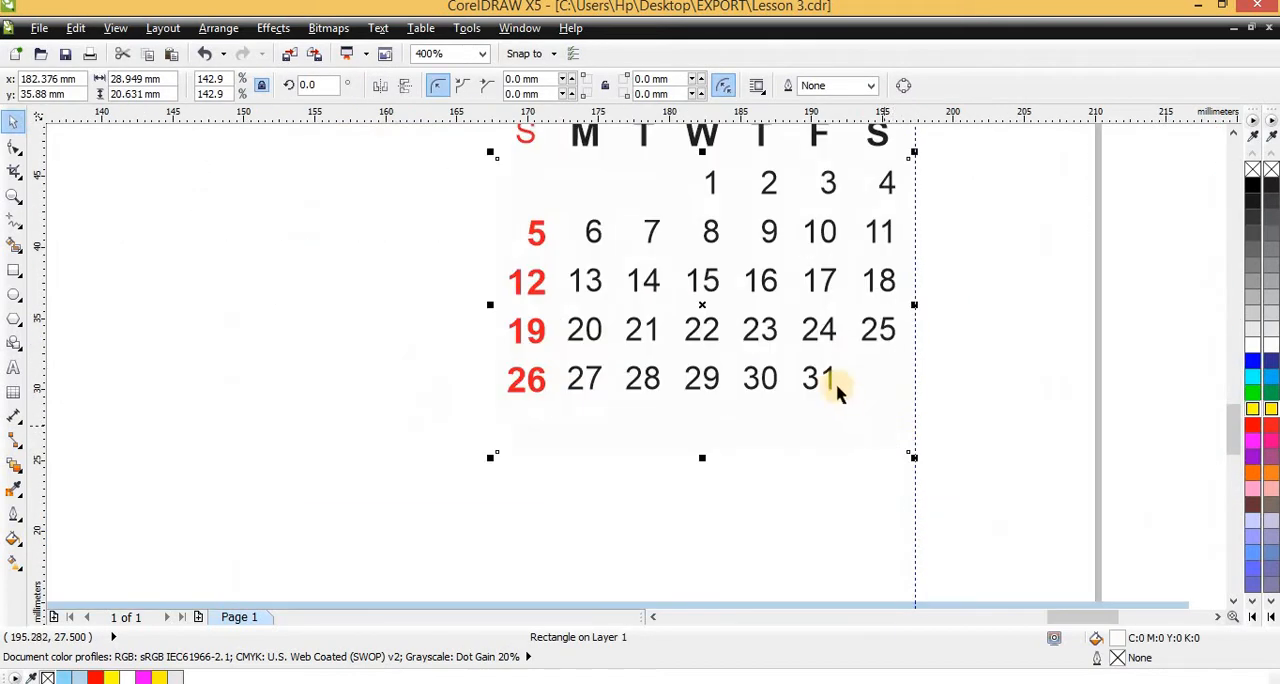
{"action": "key", "text": "Escape"}
{"action": "scroll", "coordinate": [820, 383], "scroll_direction": "down", "scroll_amount": 1}
{"action": "key", "text": "Delete"}
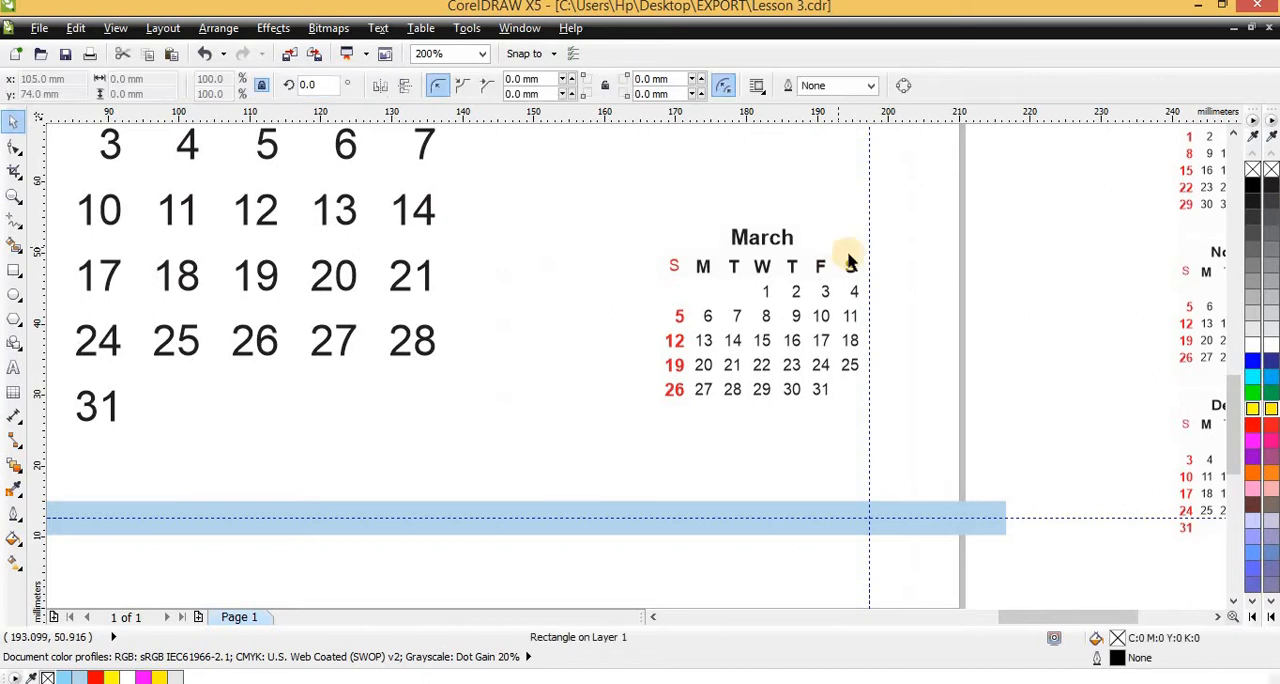
{"action": "left_click", "coordinate": [849, 258]}
{"action": "key", "text": "Delete"}
Lock the clipped footer strip so that it cannot be moved or selected along with the calendar objects
{"action": "left_click", "coordinate": [954, 154]}
{"action": "left_click", "coordinate": [668, 390]}
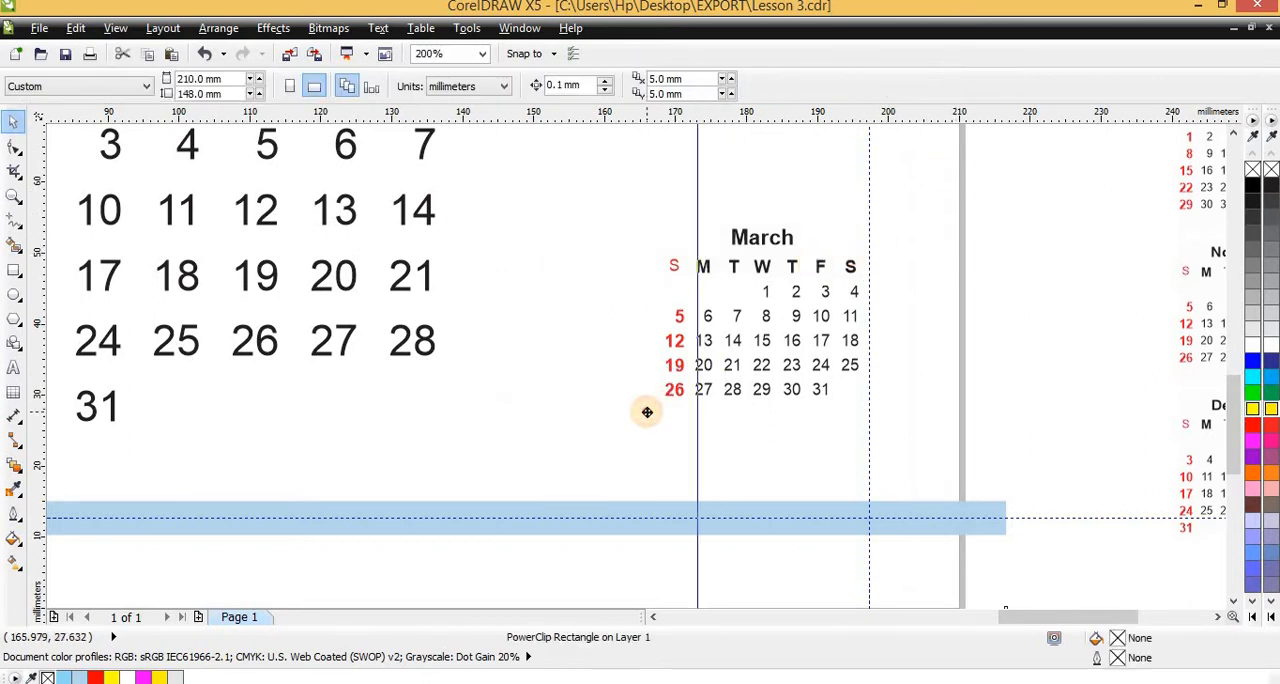
{"action": "right_click", "coordinate": [930, 414]}
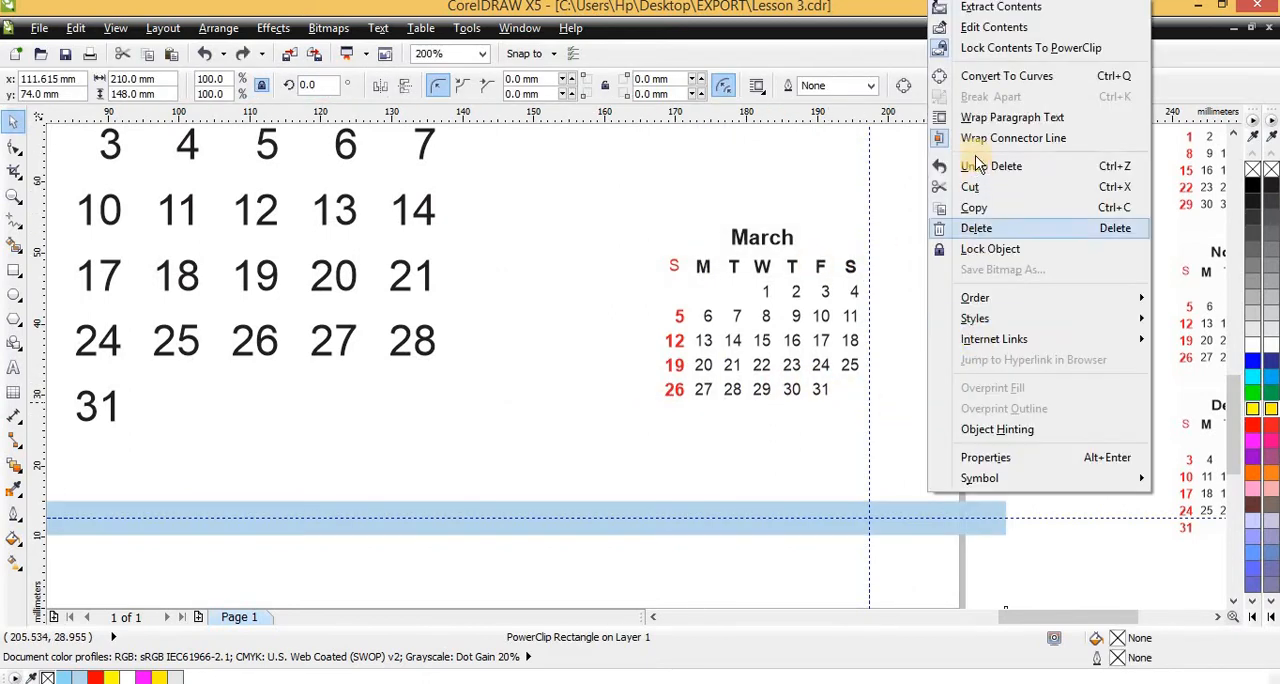
{"action": "left_click", "coordinate": [950, 229]}
{"action": "left_click_drag", "start_coordinate": [982, 170], "coordinate": [480, 481]}
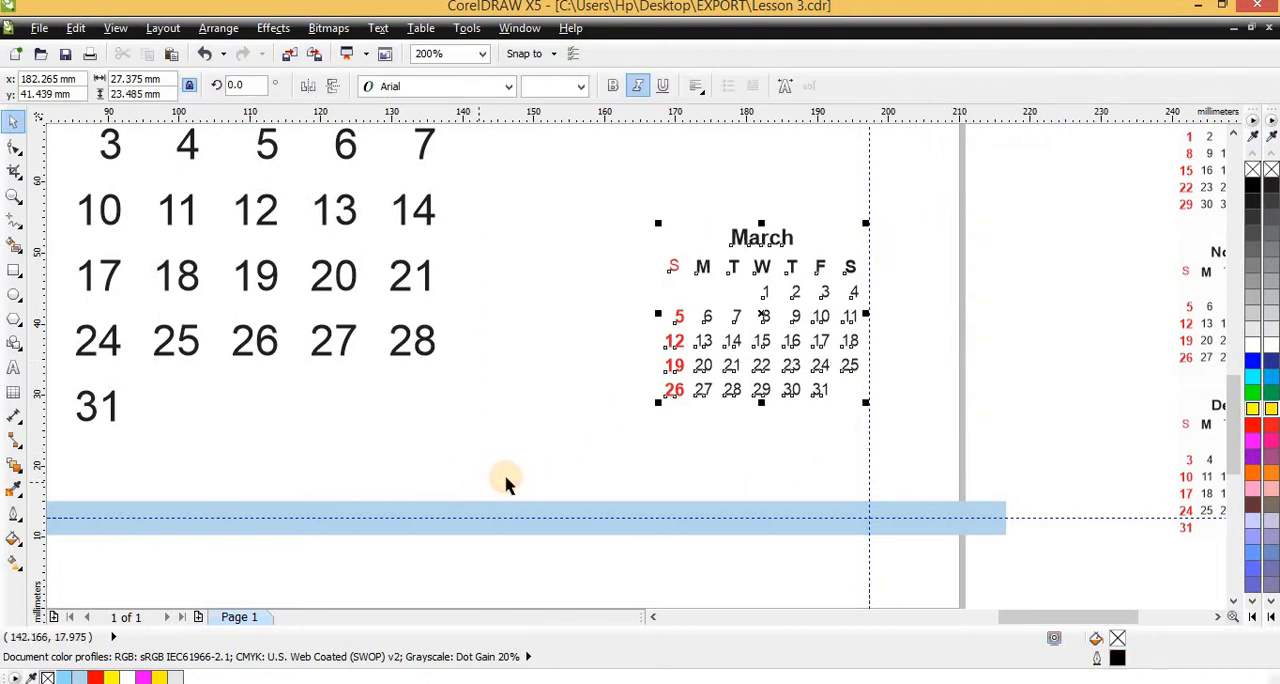
{"action": "left_click", "coordinate": [515, 476]}
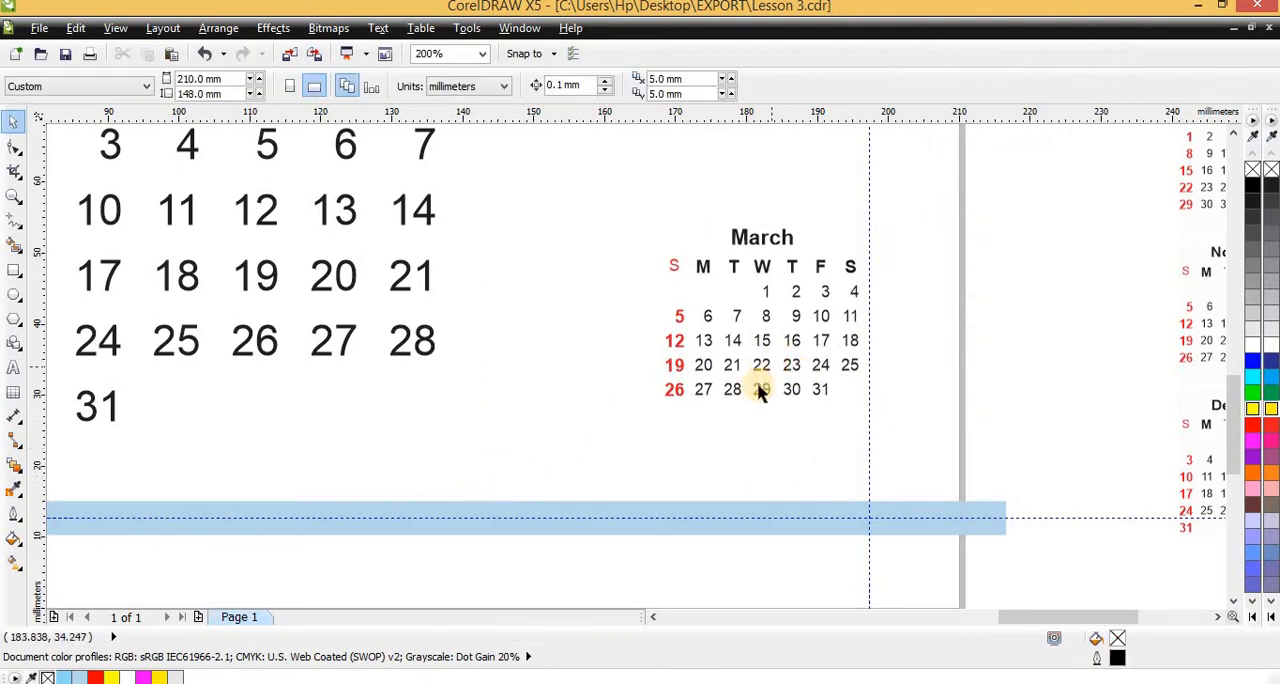
{"action": "left_click", "coordinate": [767, 345]}
{"action": "scroll", "coordinate": [774, 371], "scroll_direction": "down", "scroll_amount": 2}
{"action": "left_click_drag", "start_coordinate": [873, 284], "coordinate": [784, 345]}
{"action": "key", "text": "ctrl+z"}
{"action": "left_click", "coordinate": [825, 325]}
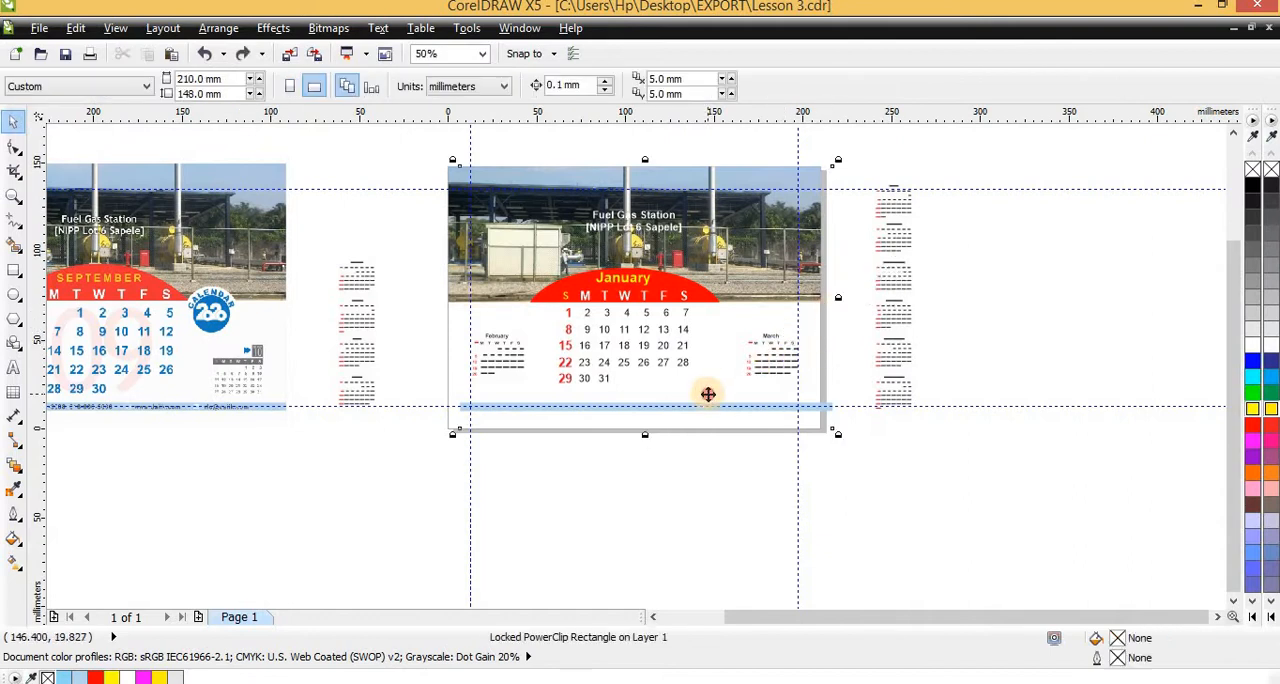
{"action": "left_click", "coordinate": [833, 343]}
{"action": "left_click", "coordinate": [715, 406]}
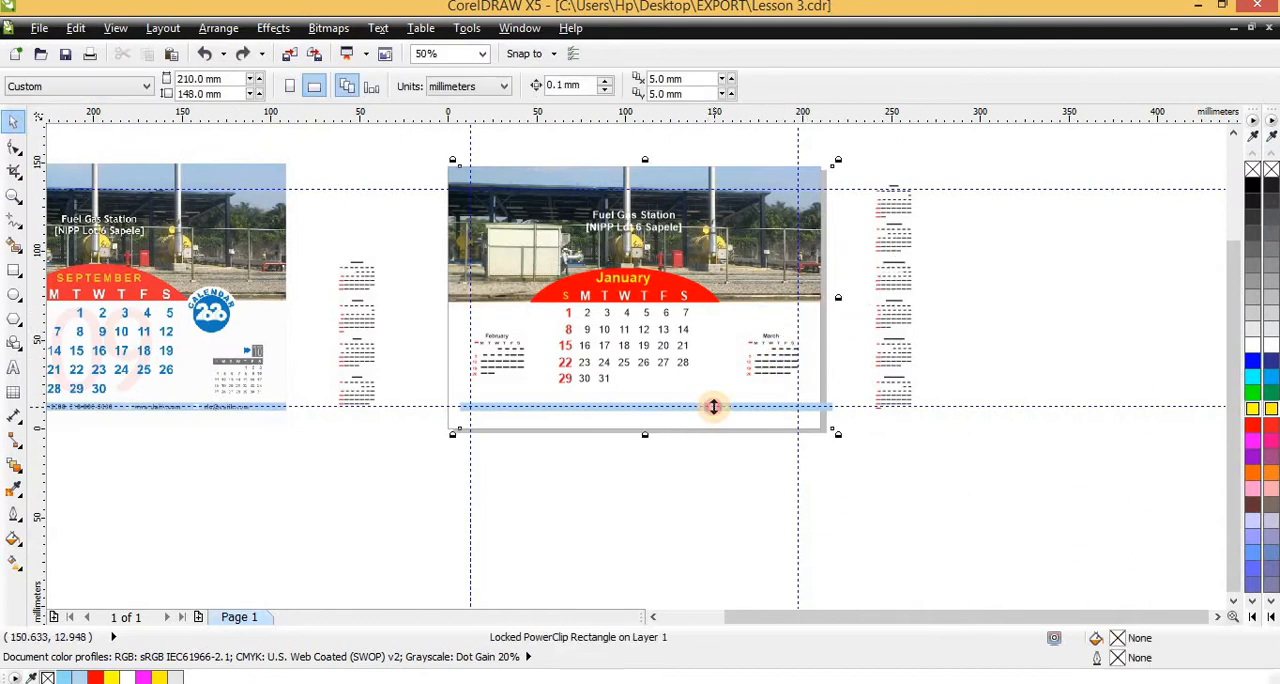
{"action": "left_click", "coordinate": [837, 321]}
Group all objects of the March mini calendar and align its bottom edge with the January date grid
{"action": "left_click_drag", "start_coordinate": [848, 322], "coordinate": [672, 381]}
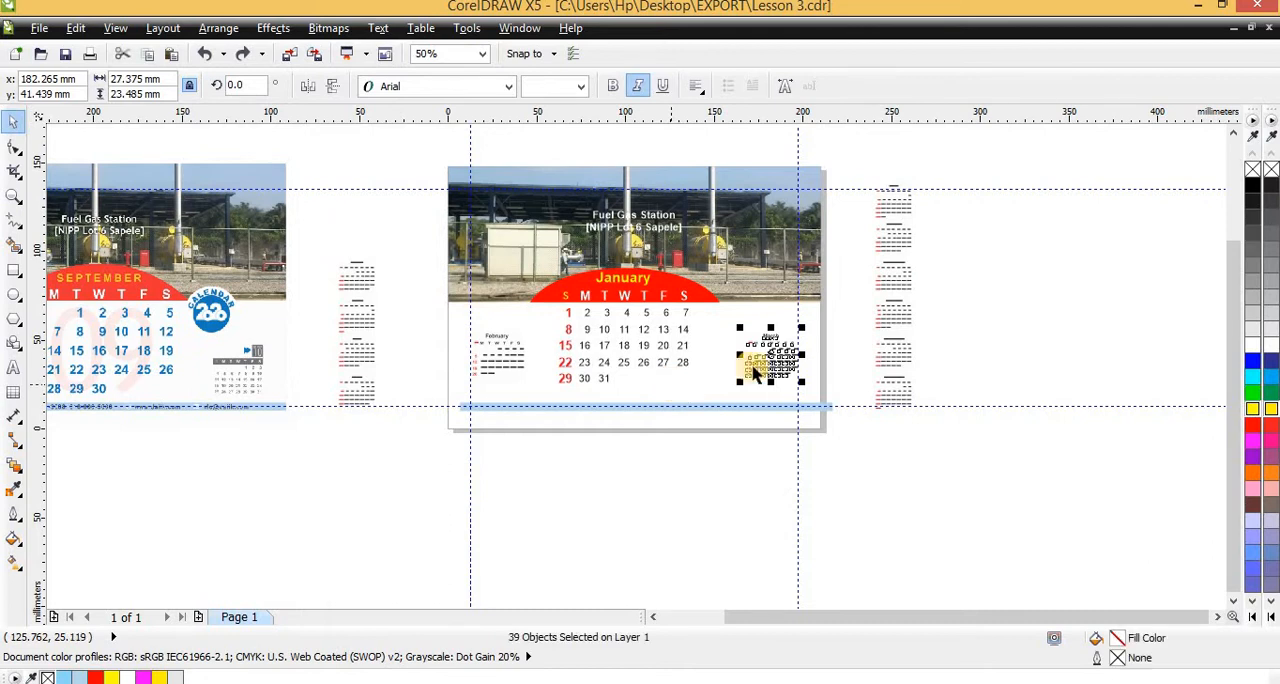
{"action": "key", "text": "ctrl+g"}
{"action": "scroll", "coordinate": [773, 355], "scroll_direction": "up", "scroll_amount": 2}
{"action": "left_click_drag", "start_coordinate": [773, 357], "coordinate": [773, 378]}
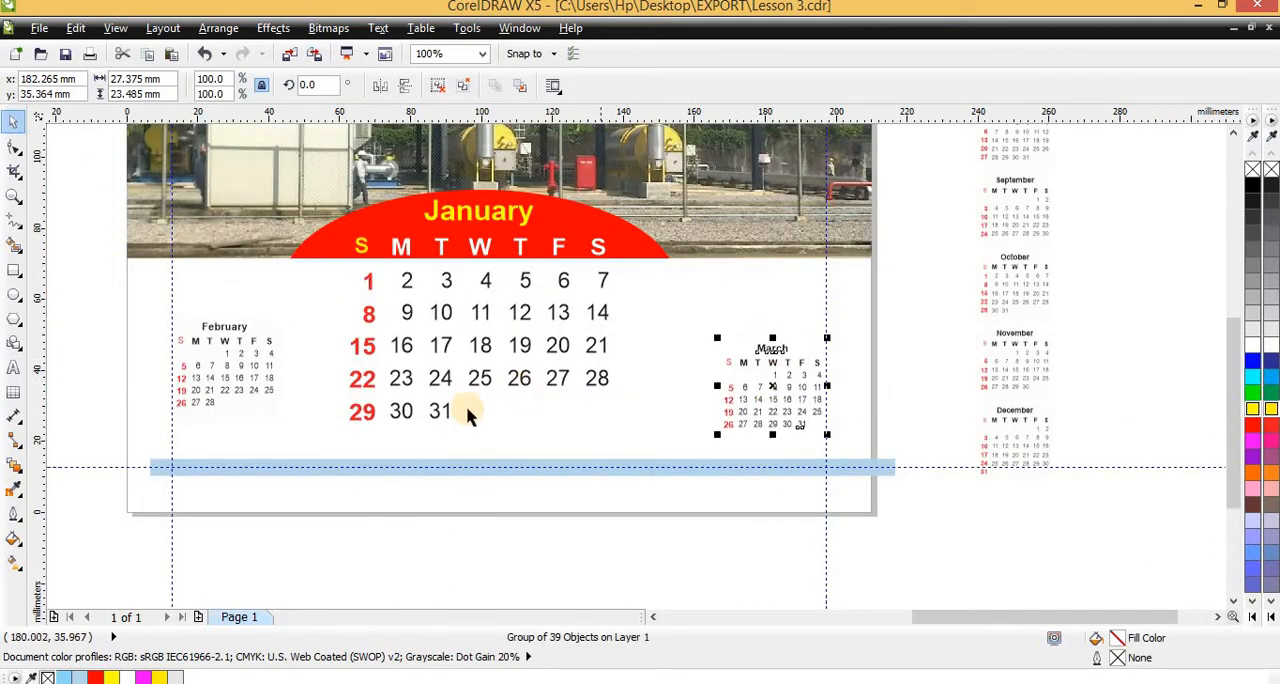
{"action": "left_click", "coordinate": [439, 413], "text": "shift"}
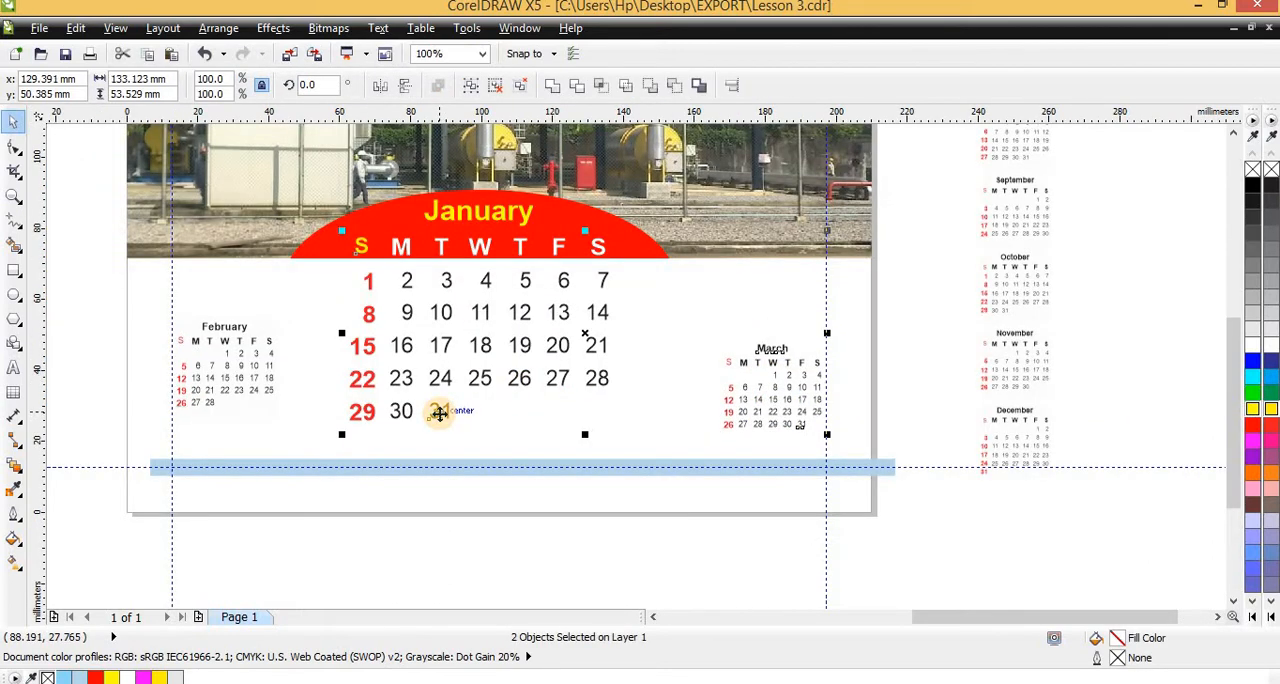
{"action": "scroll", "coordinate": [731, 434], "scroll_direction": "up", "scroll_amount": 4}
{"action": "key", "text": "Escape"}
Draw a circle about 1.4 mm wide in the empty Tuesday cell of March's first week
{"action": "scroll", "coordinate": [718, 270], "scroll_direction": "up", "scroll_amount": 4}
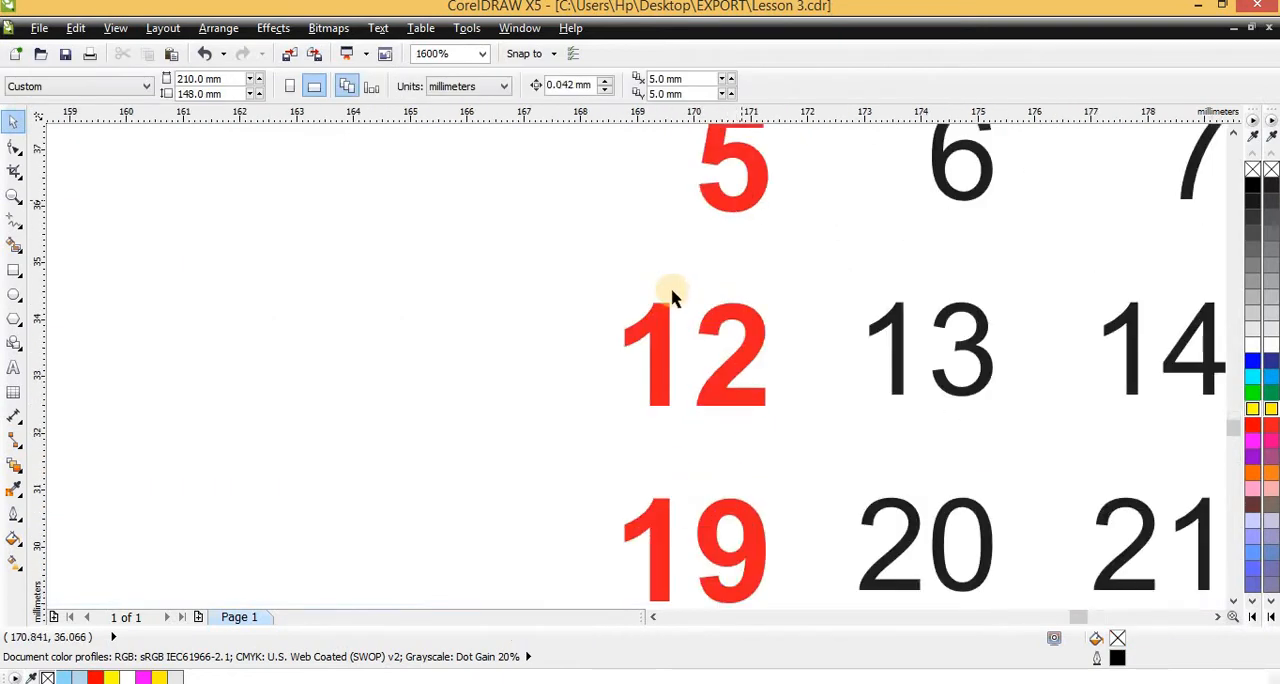
{"action": "scroll", "coordinate": [671, 289], "scroll_direction": "down", "scroll_amount": 4}
{"action": "scroll", "coordinate": [734, 203], "scroll_direction": "up", "scroll_amount": 4}
{"action": "scroll", "coordinate": [686, 223], "scroll_direction": "down", "scroll_amount": 4}
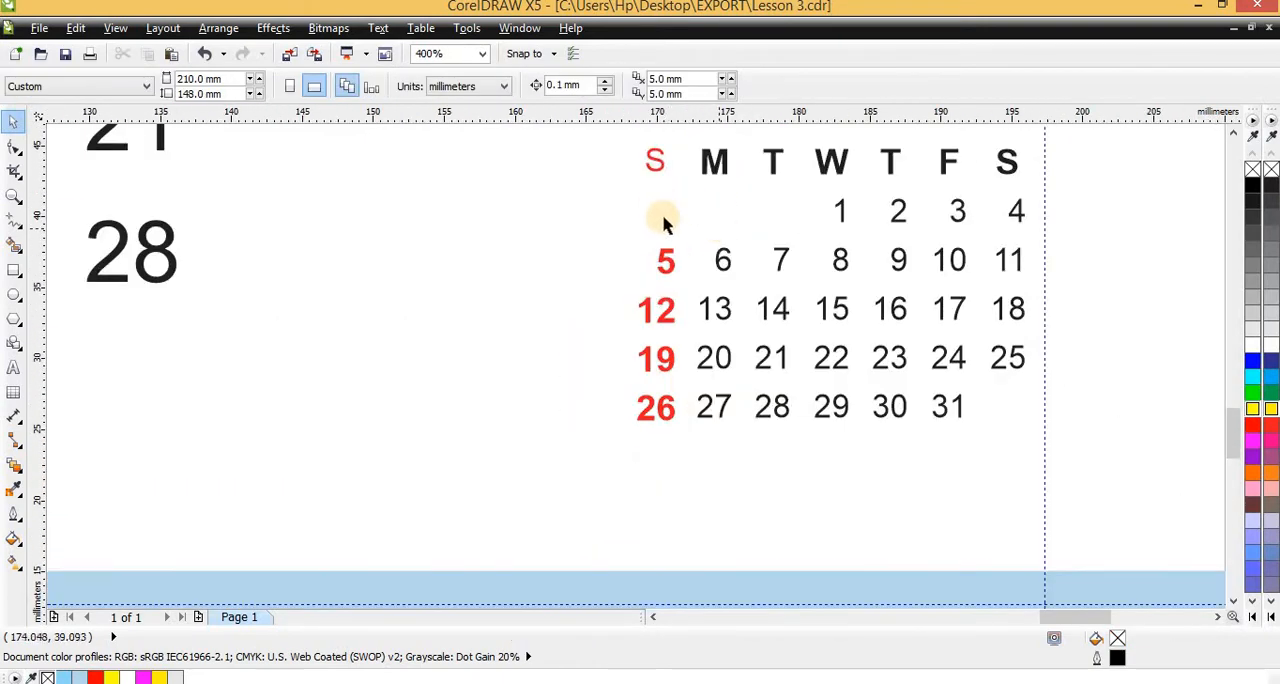
{"action": "left_click", "coordinate": [13, 293]}
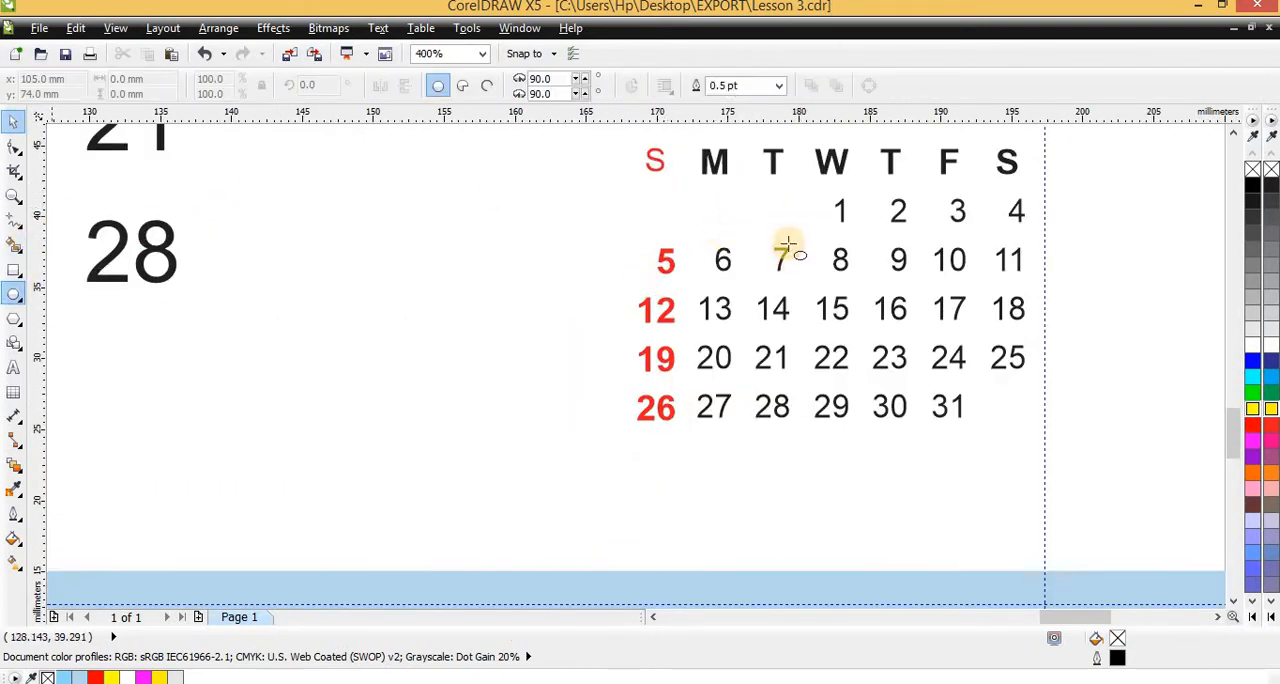
{"action": "left_click_drag", "start_coordinate": [777, 209], "coordinate": [787, 217]}
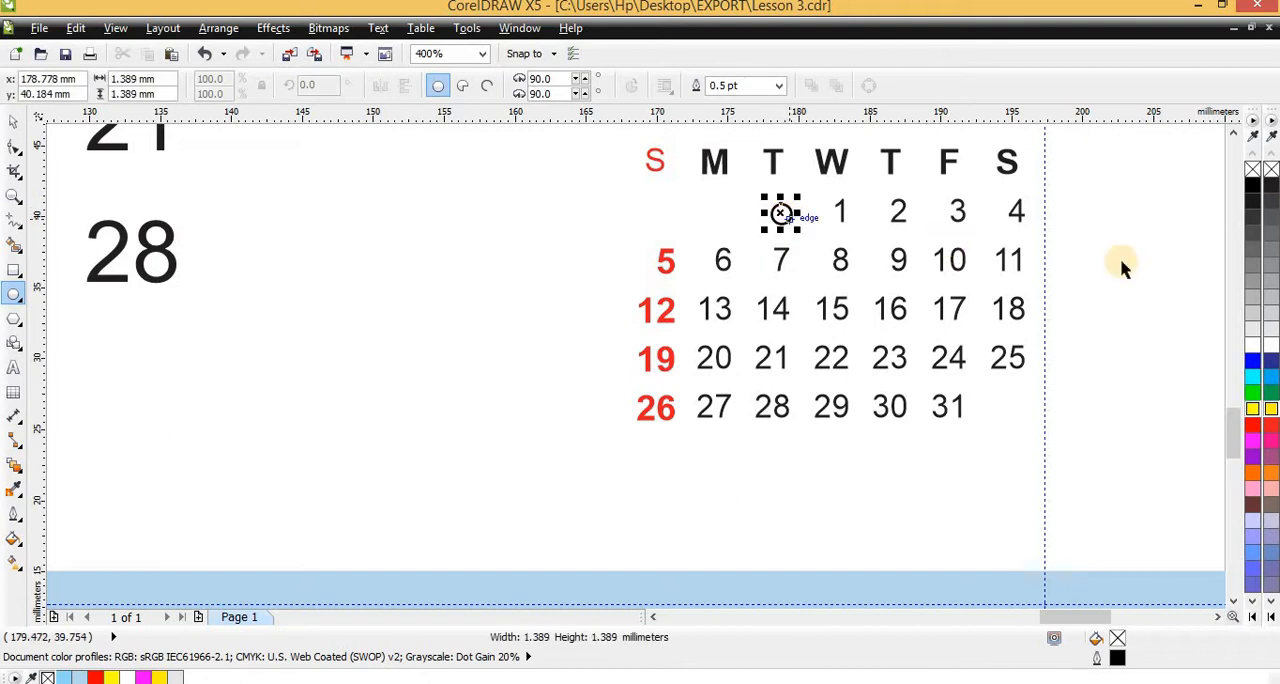
Give the circle a solid black fill without outline and shrink it to about 1.06 mm wide
{"action": "scroll", "coordinate": [940, 207], "scroll_direction": "up", "scroll_amount": 4}
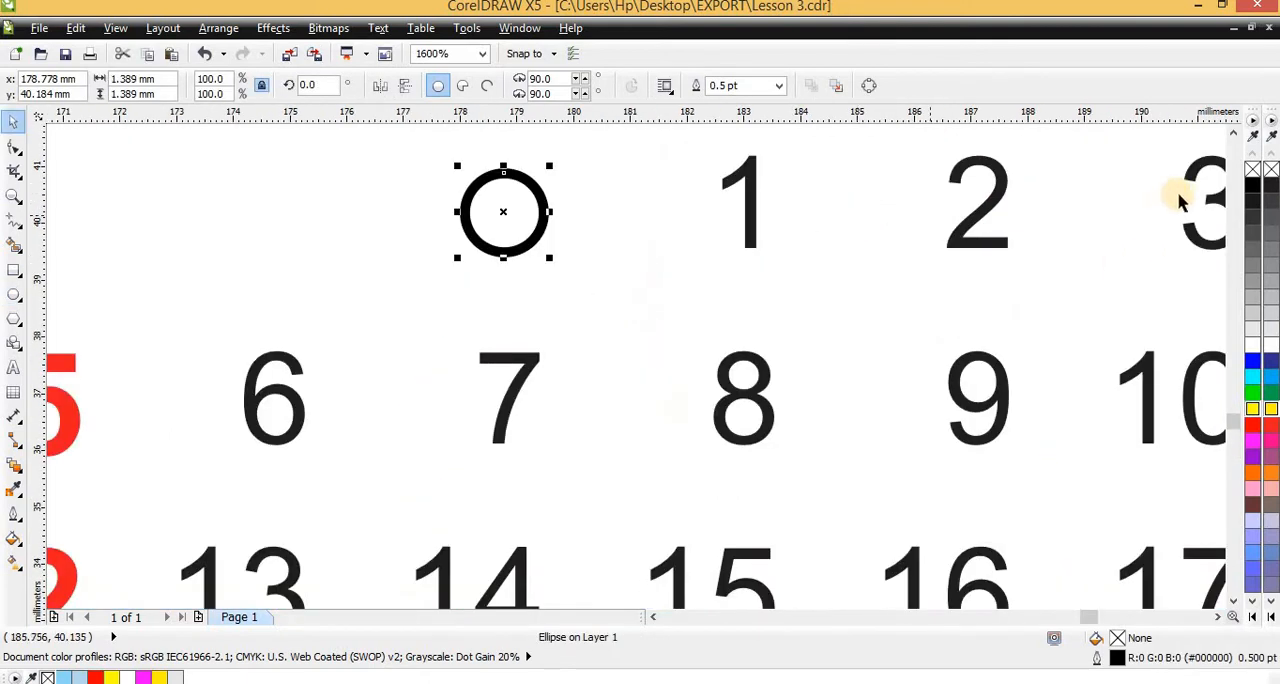
{"action": "left_click", "coordinate": [1252, 186]}
{"action": "right_click", "coordinate": [1252, 169]}
{"action": "mouse_move", "coordinate": [552, 260]}
{"action": "left_mouse_down"}
{"action": "mouse_move", "coordinate": [531, 251]}
{"action": "mouse_move", "coordinate": [543, 251]}
{"action": "left_mouse_up"}
{"action": "scroll", "coordinate": [783, 316], "scroll_direction": "down", "scroll_amount": 2}
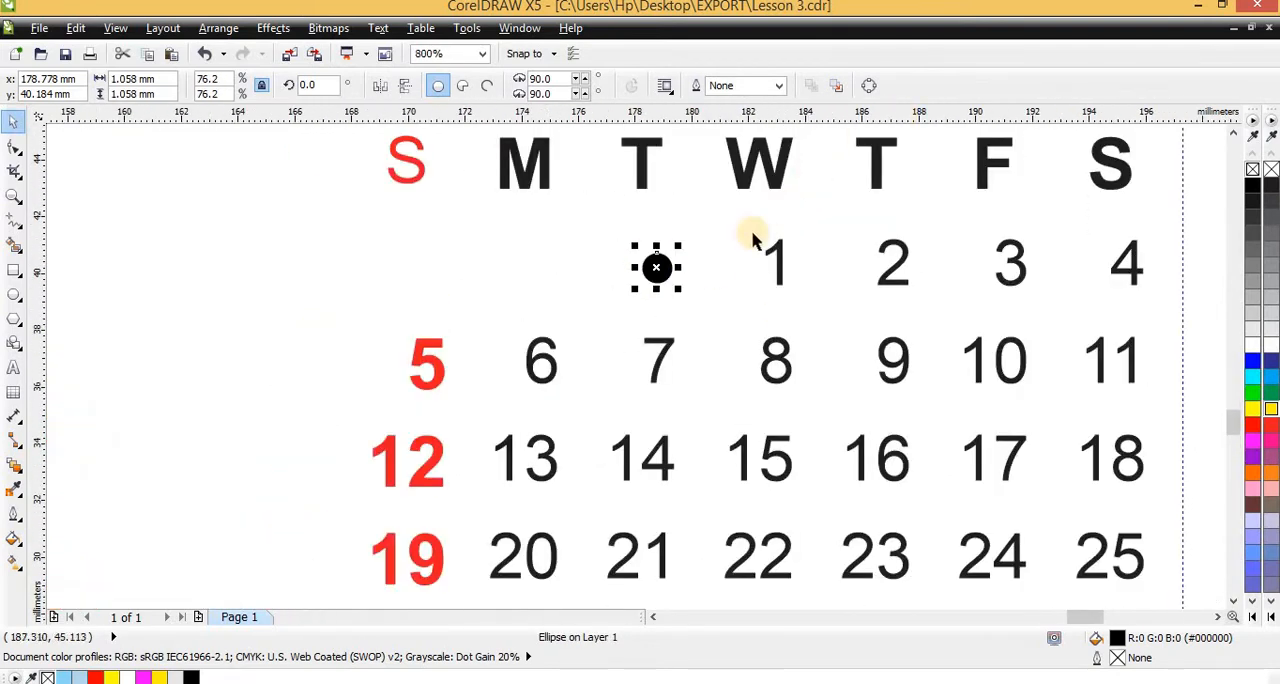
Copy the black dot into March's empty Monday and Sunday cells, shifting the Sunday dot to about X 170.4 mm
{"action": "left_click_drag", "start_coordinate": [657, 268], "coordinate": [539, 272]}
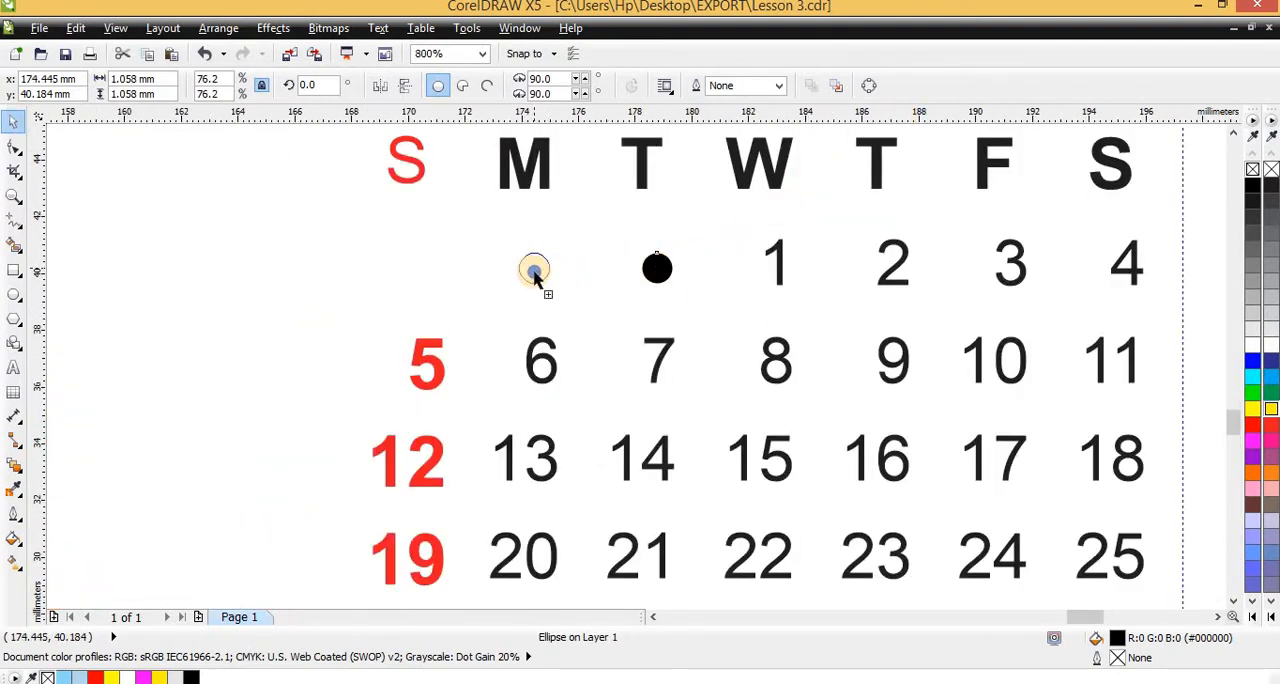
{"action": "key", "text": "ctrl+r"}
{"action": "scroll", "coordinate": [511, 308], "scroll_direction": "down", "scroll_amount": 2}
{"action": "scroll", "coordinate": [485, 287], "scroll_direction": "up", "scroll_amount": 3}
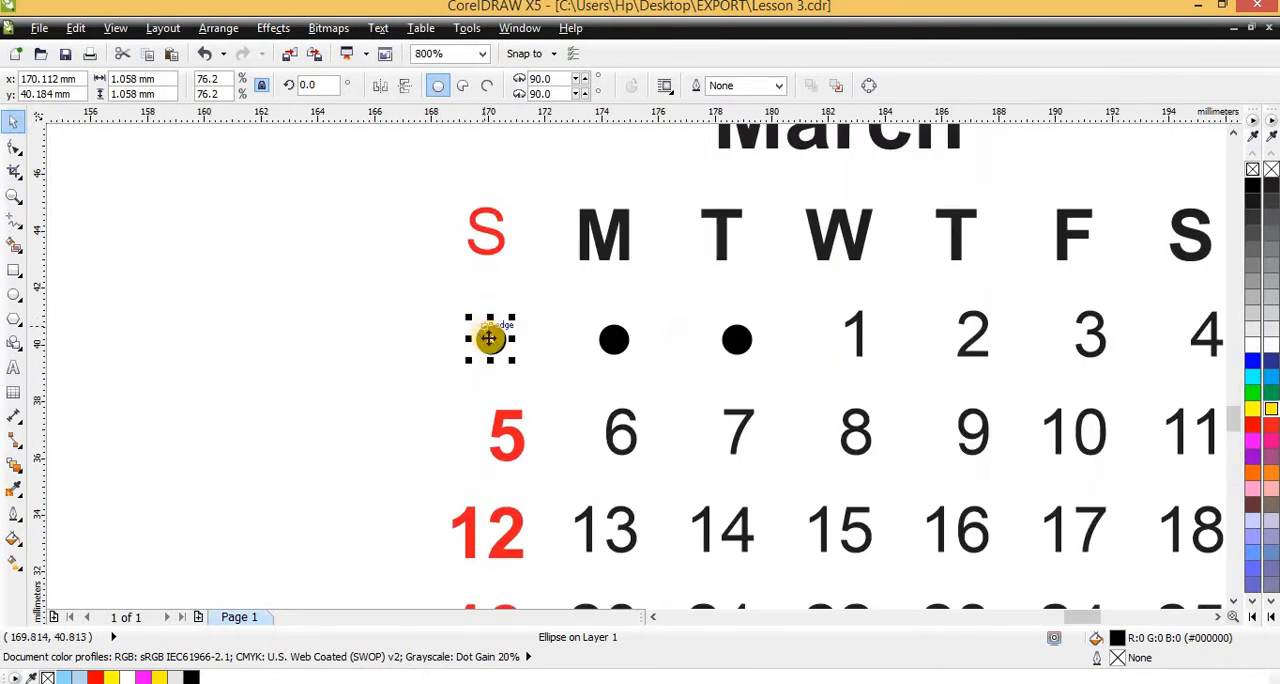
{"action": "left_click_drag", "start_coordinate": [495, 346], "coordinate": [511, 346]}
{"action": "scroll", "coordinate": [511, 346], "scroll_direction": "down", "scroll_amount": 2}
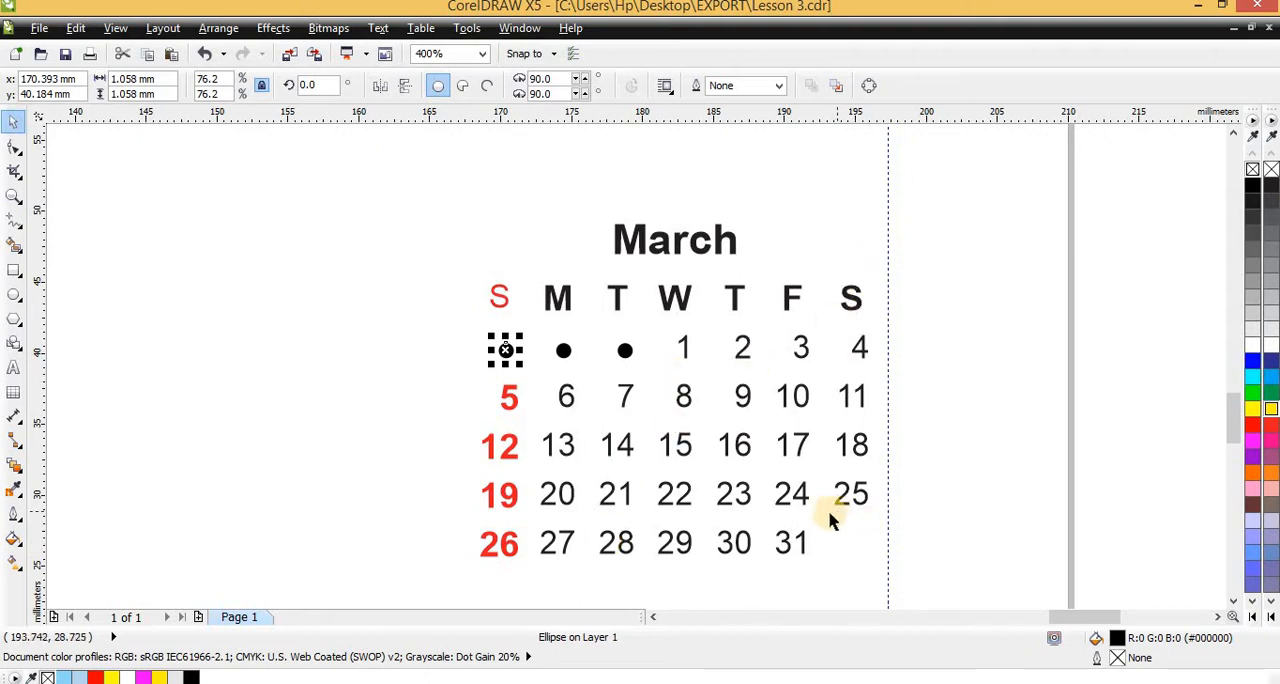
Copy the black dot from the Tuesday cell into the empty Saturday cell after March 31
{"action": "scroll", "coordinate": [795, 506], "scroll_direction": "down", "scroll_amount": 1}
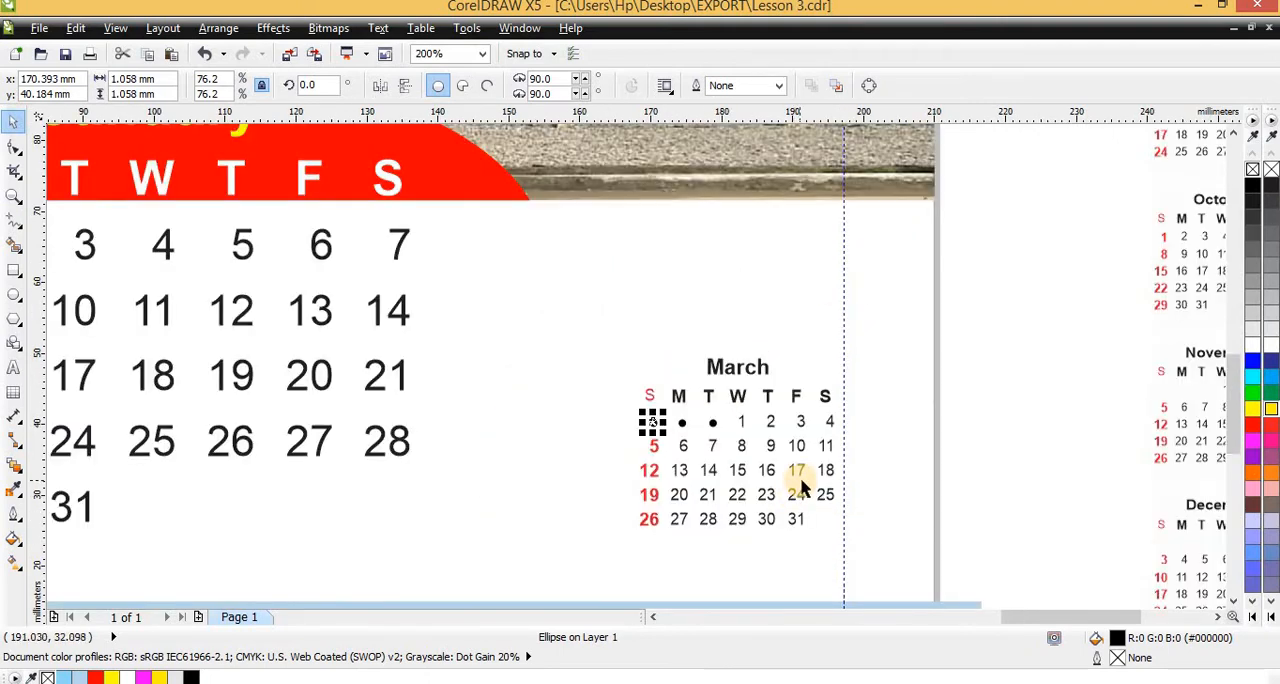
{"action": "left_click", "coordinate": [866, 486]}
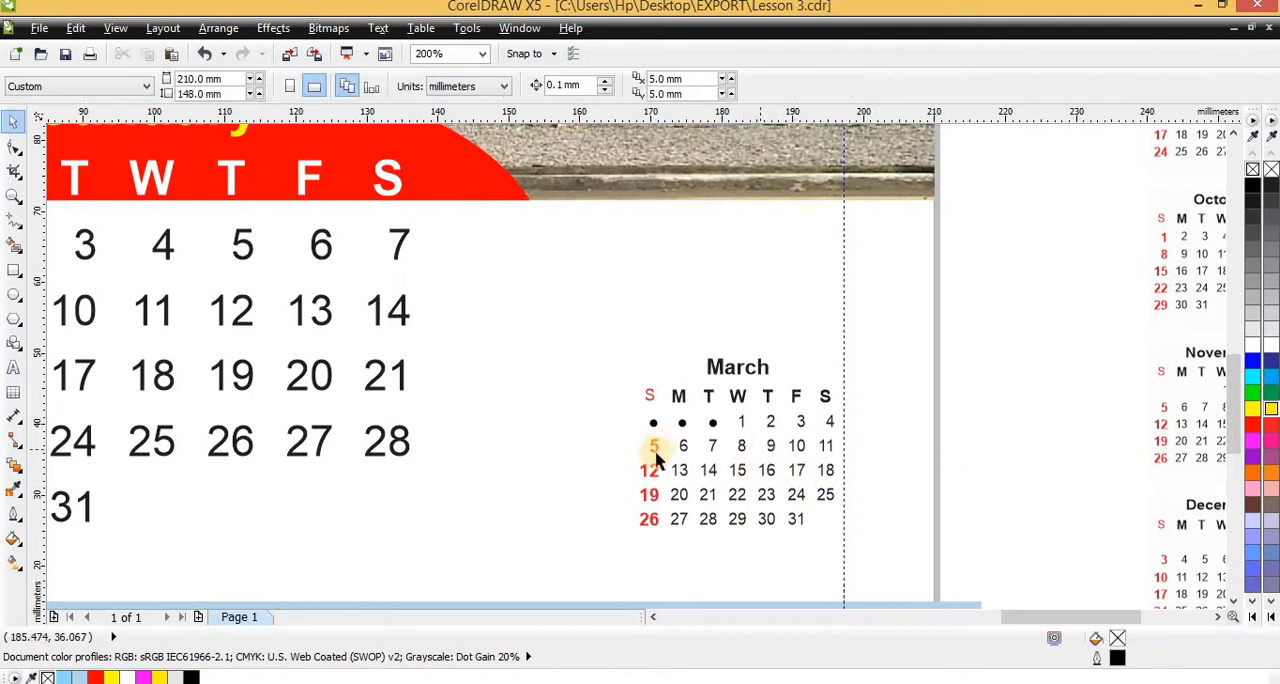
{"action": "scroll", "coordinate": [697, 420], "scroll_direction": "up", "scroll_amount": 1}
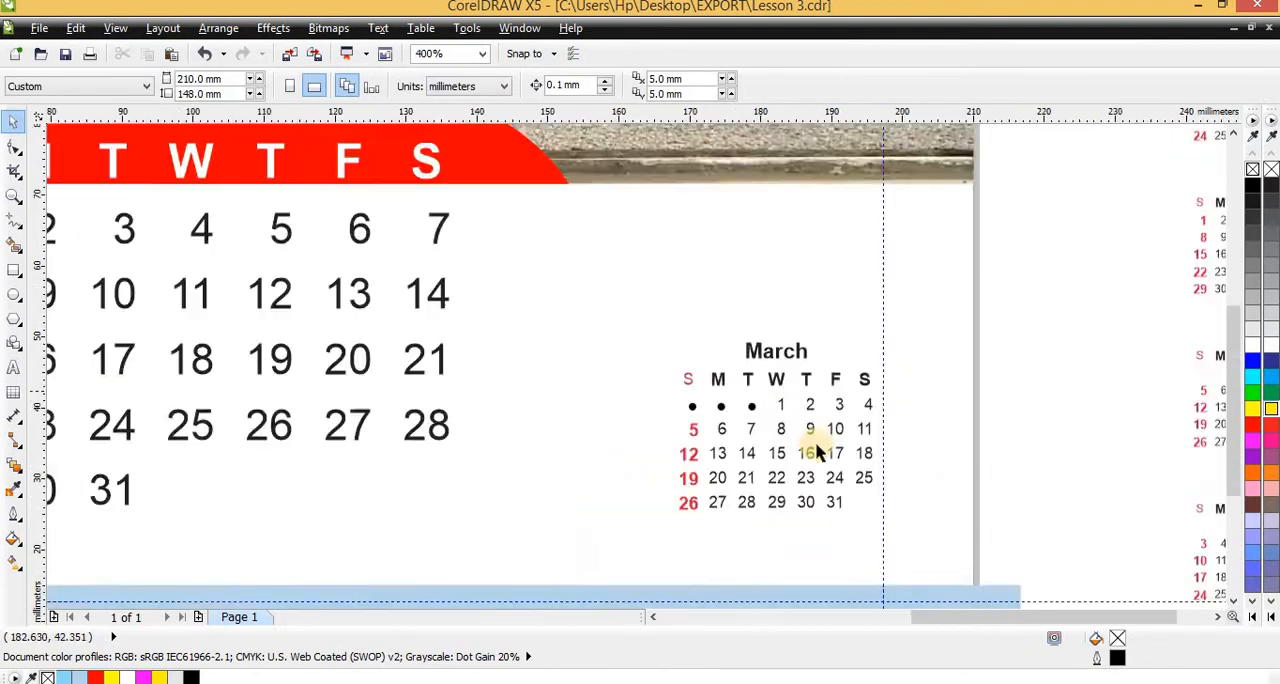
{"action": "scroll", "coordinate": [818, 452], "scroll_direction": "down", "scroll_amount": 1}
{"action": "scroll", "coordinate": [669, 322], "scroll_direction": "up", "scroll_amount": 1}
{"action": "scroll", "coordinate": [703, 333], "scroll_direction": "up", "scroll_amount": 1}
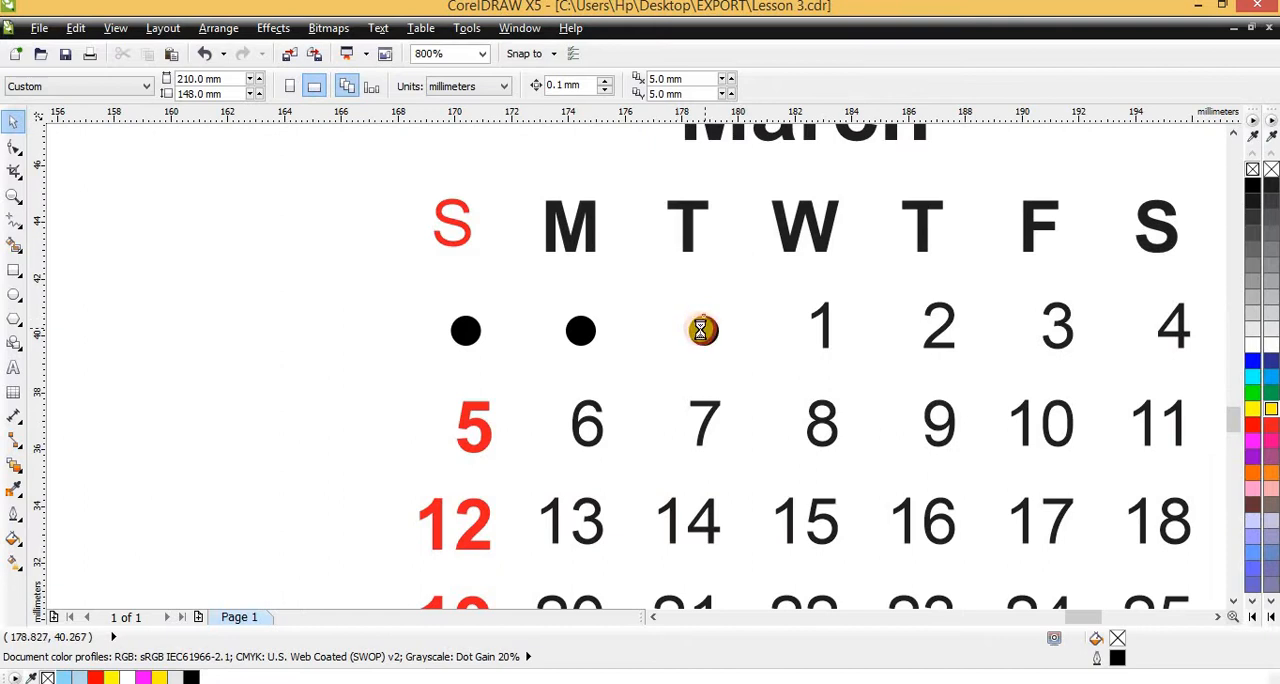
{"action": "scroll", "coordinate": [701, 330], "scroll_direction": "down", "scroll_amount": 1}
{"action": "left_click_drag", "start_coordinate": [701, 330], "coordinate": [917, 528]}
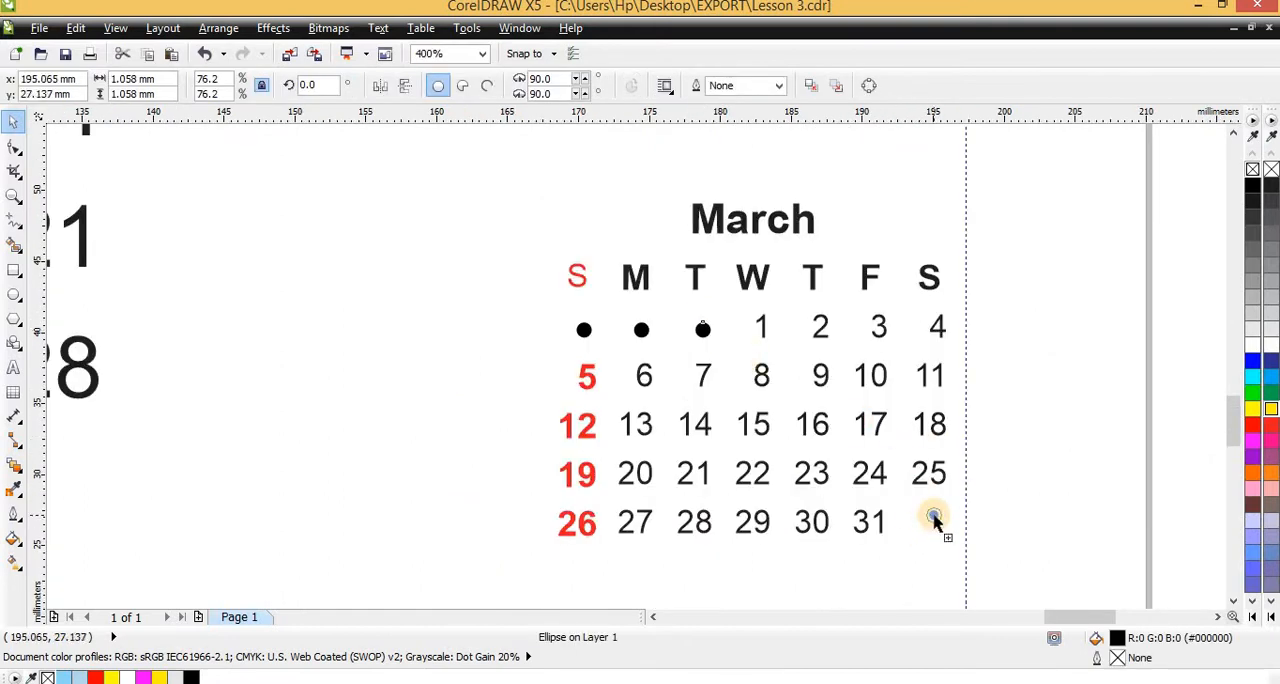
{"action": "scroll", "coordinate": [927, 522], "scroll_direction": "down", "scroll_amount": 2}
{"action": "left_click", "coordinate": [905, 558]}
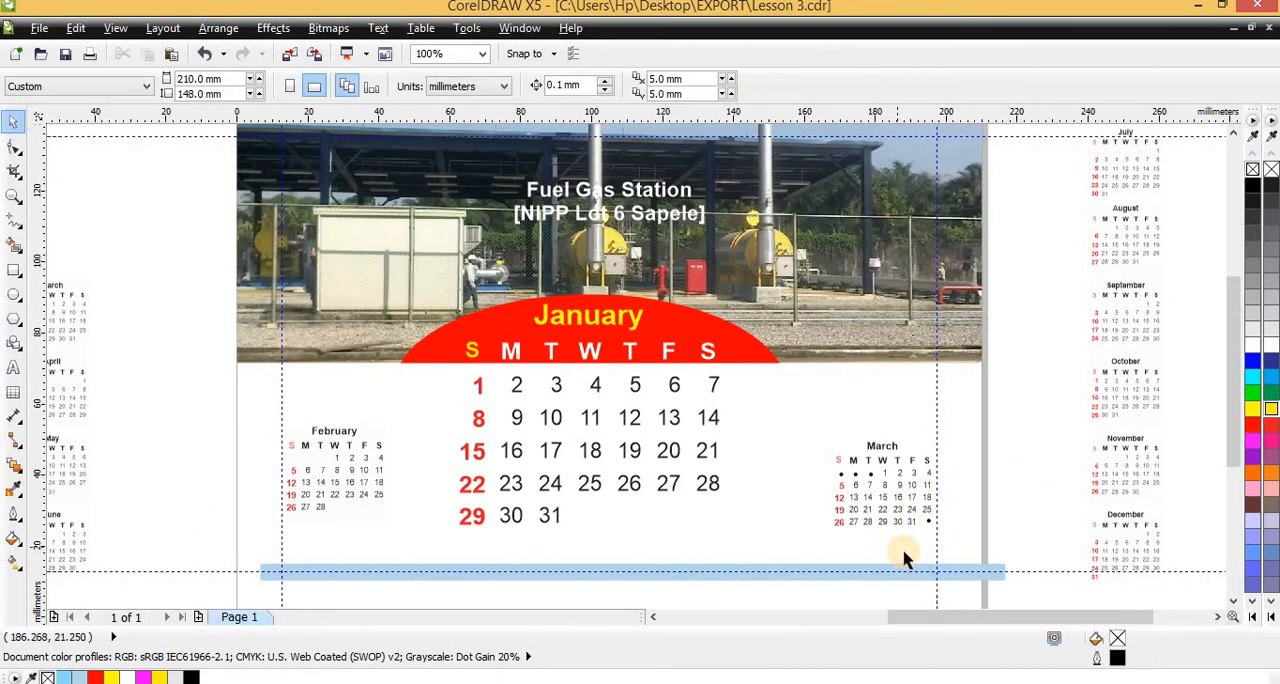
Delete the black dots from the empty first-week cells and the last Saturday cell of the March mini calendar
{"action": "scroll", "coordinate": [848, 474], "scroll_direction": "up", "scroll_amount": 2}
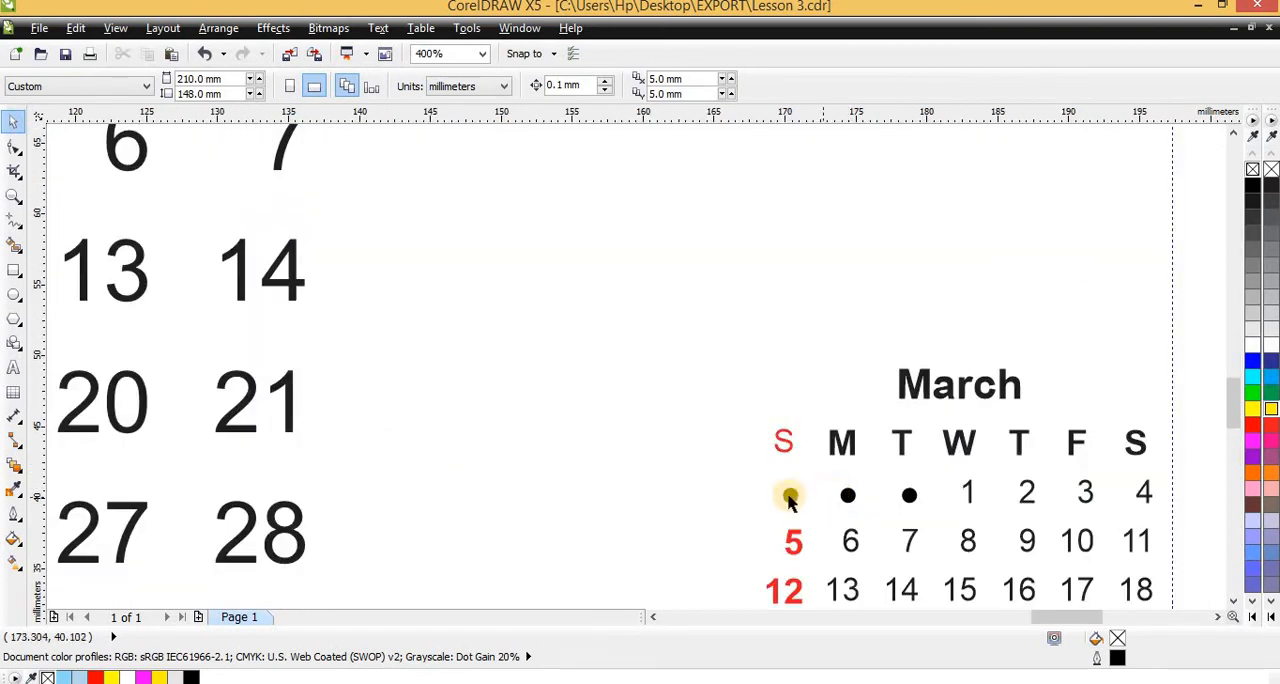
{"action": "left_click", "coordinate": [848, 496], "text": "shift"}
{"action": "left_click", "coordinate": [910, 495], "text": "shift"}
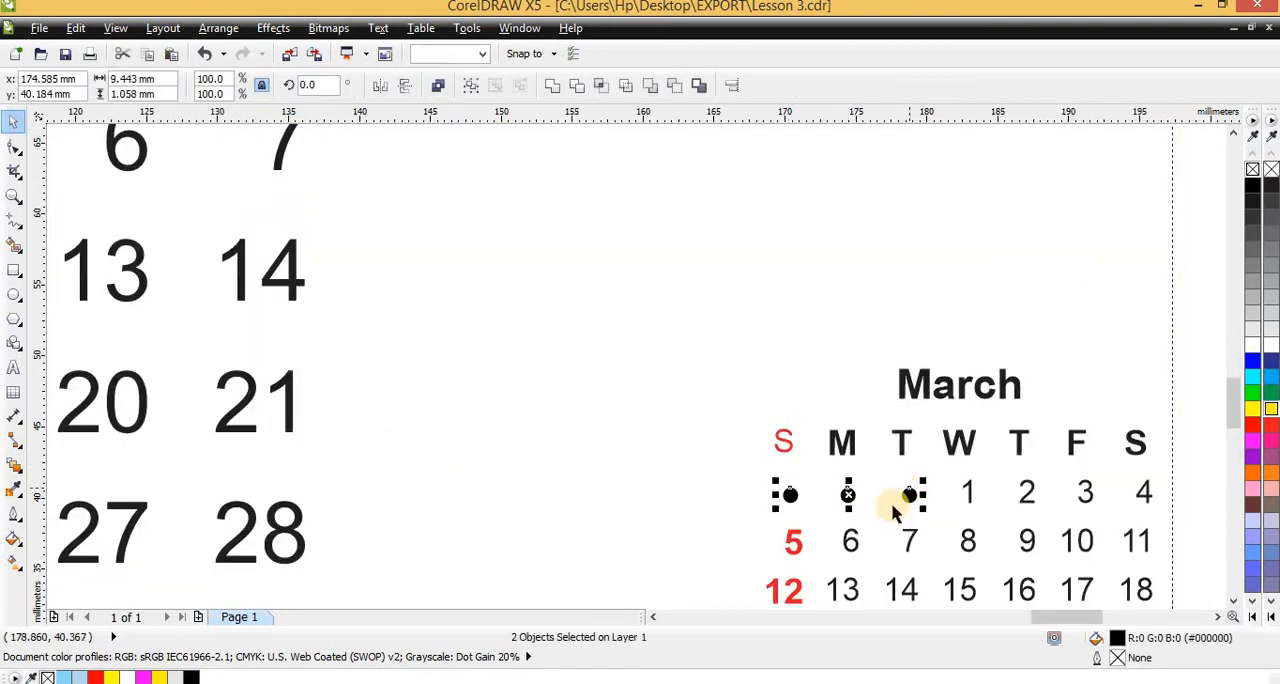
{"action": "key", "text": "Delete"}
{"action": "scroll", "coordinate": [695, 432], "scroll_direction": "down", "scroll_amount": 2}
{"action": "scroll", "coordinate": [880, 523], "scroll_direction": "up", "scroll_amount": 1}
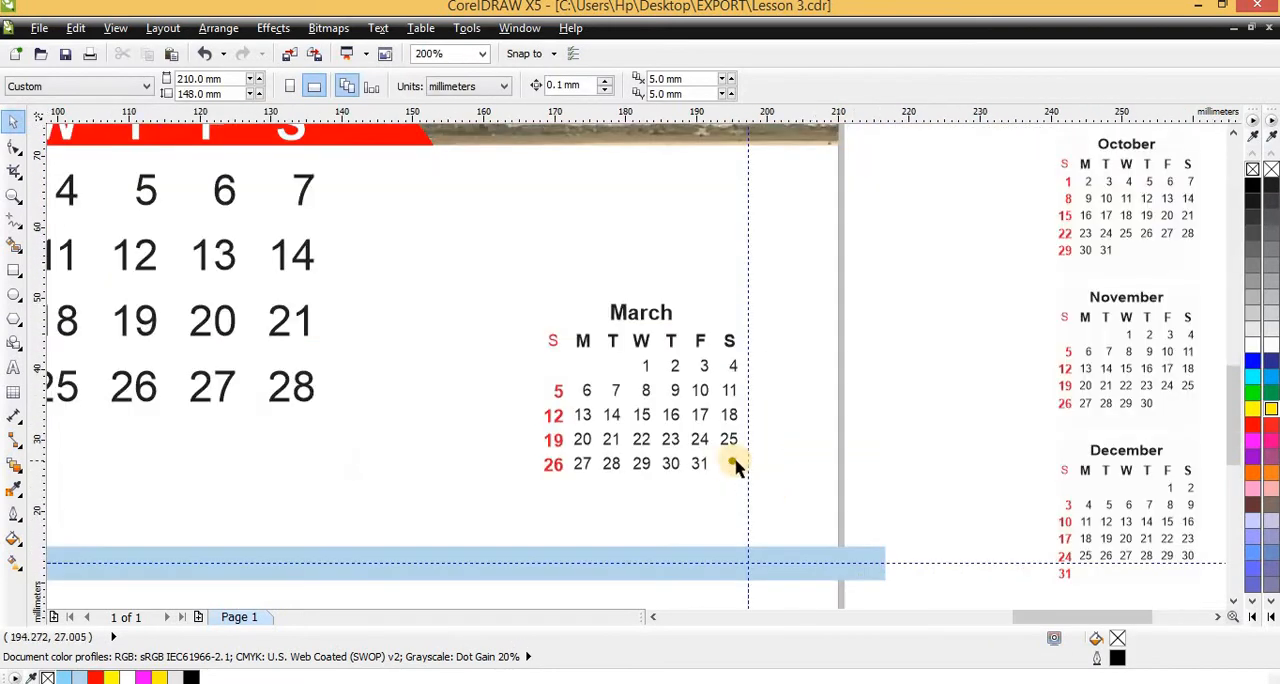
{"action": "left_click", "coordinate": [733, 464]}
{"action": "key", "text": "Delete"}
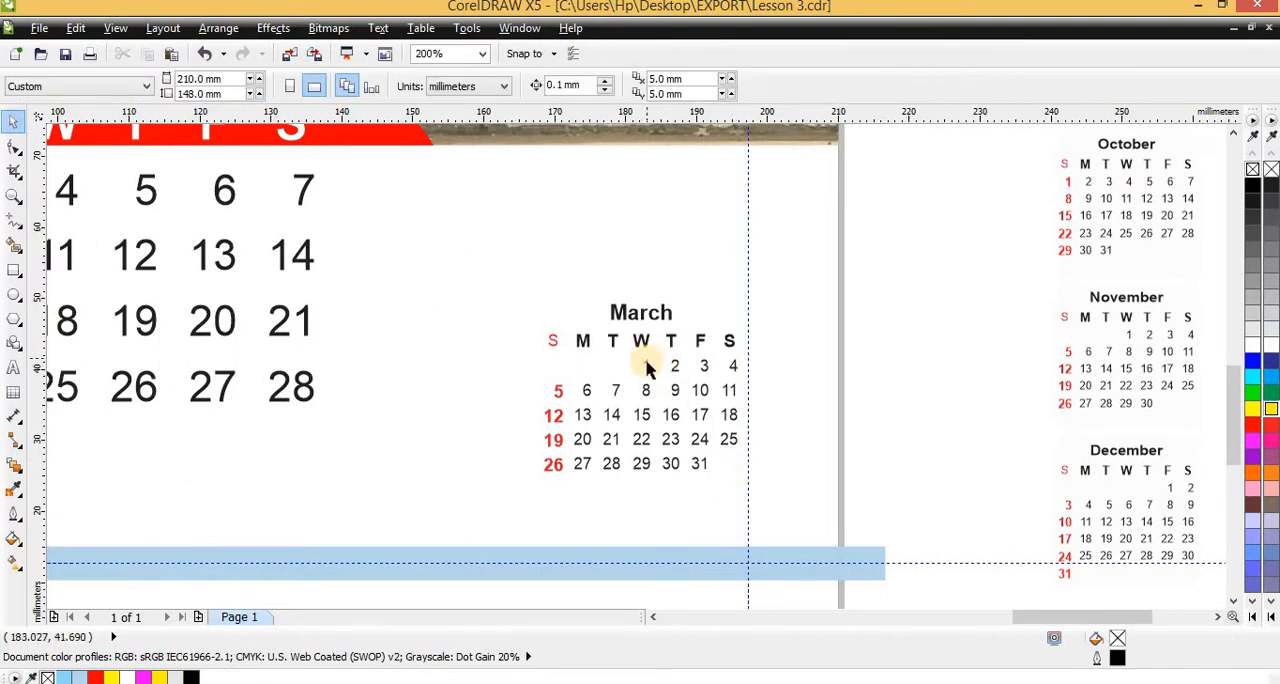
Align the bottom edge of the February mini calendar with that of the March mini calendar
{"action": "scroll", "coordinate": [671, 397], "scroll_direction": "down", "scroll_amount": 1}
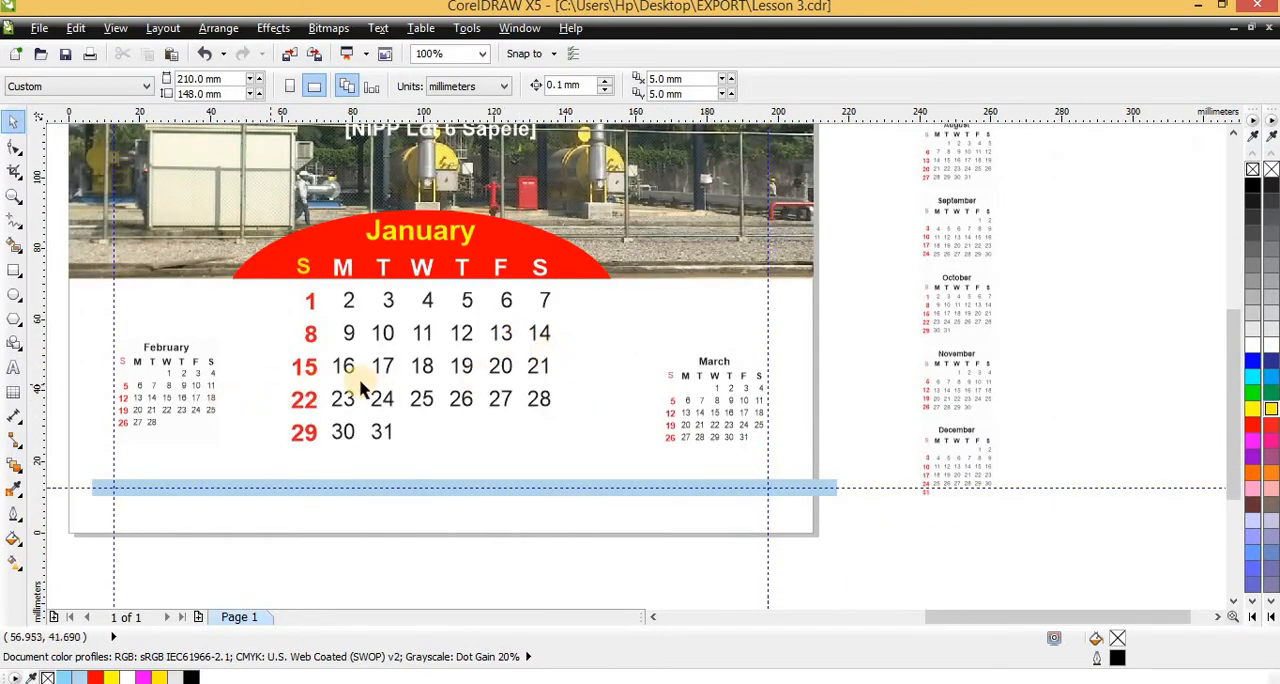
{"action": "scroll", "coordinate": [200, 443], "scroll_direction": "up", "scroll_amount": 1}
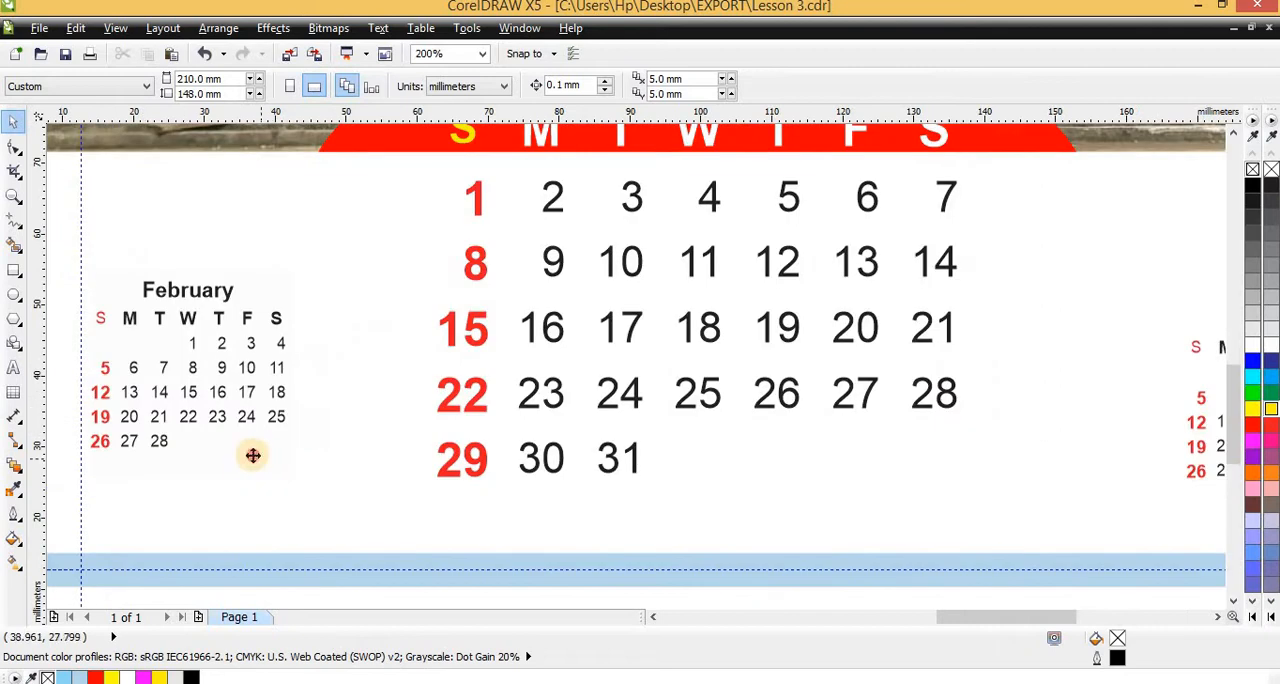
{"action": "left_click", "coordinate": [250, 453], "text": "ctrl"}
{"action": "key", "text": "Escape"}
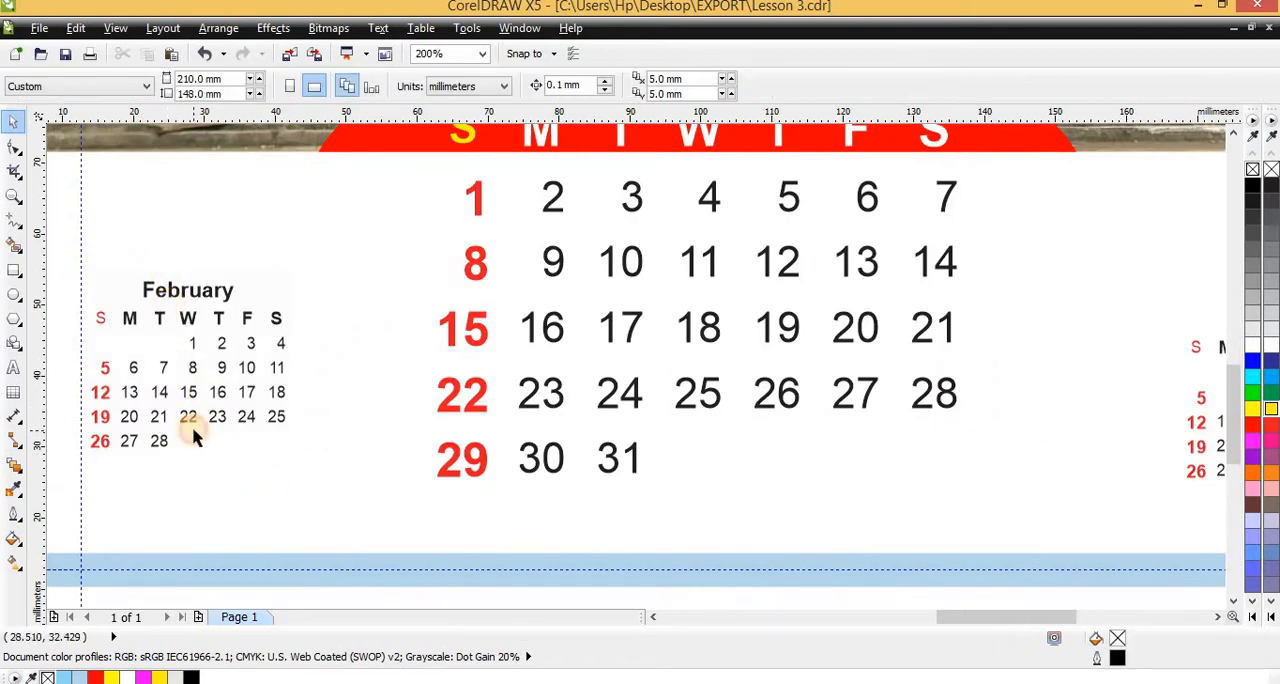
{"action": "left_click", "coordinate": [160, 425]}
{"action": "scroll", "coordinate": [160, 425], "scroll_direction": "down", "scroll_amount": 1}
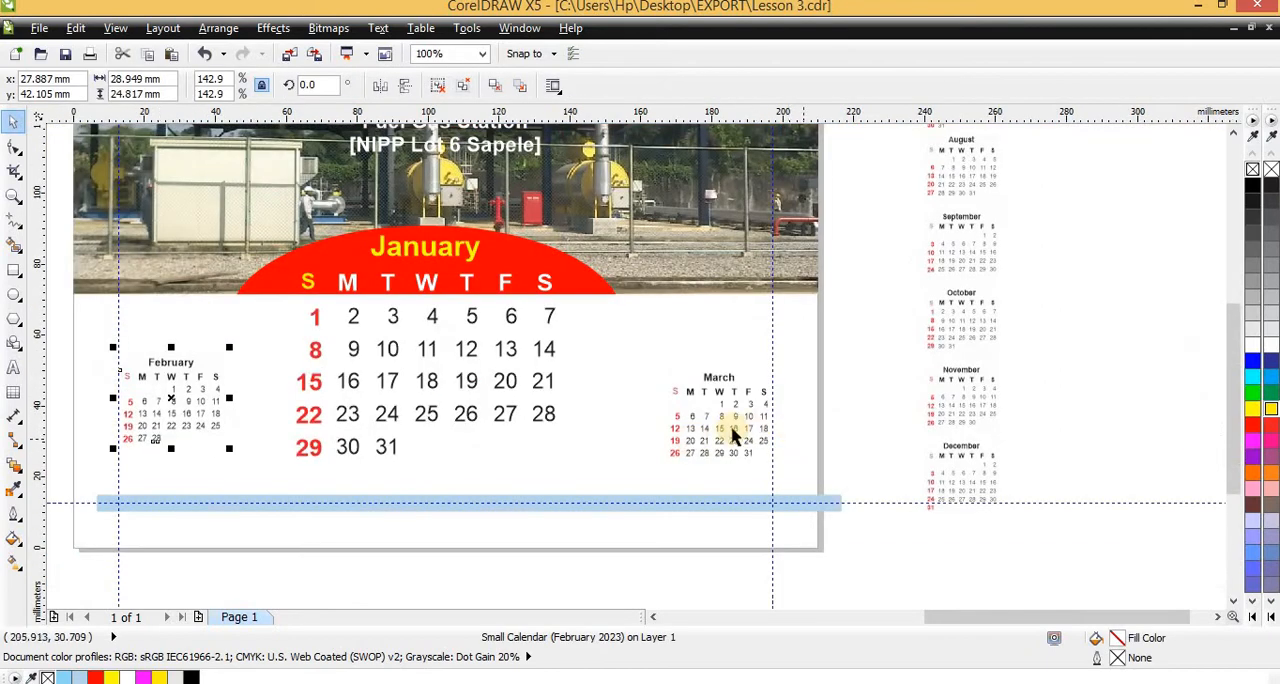
{"action": "left_click", "coordinate": [687, 455], "text": "shift"}
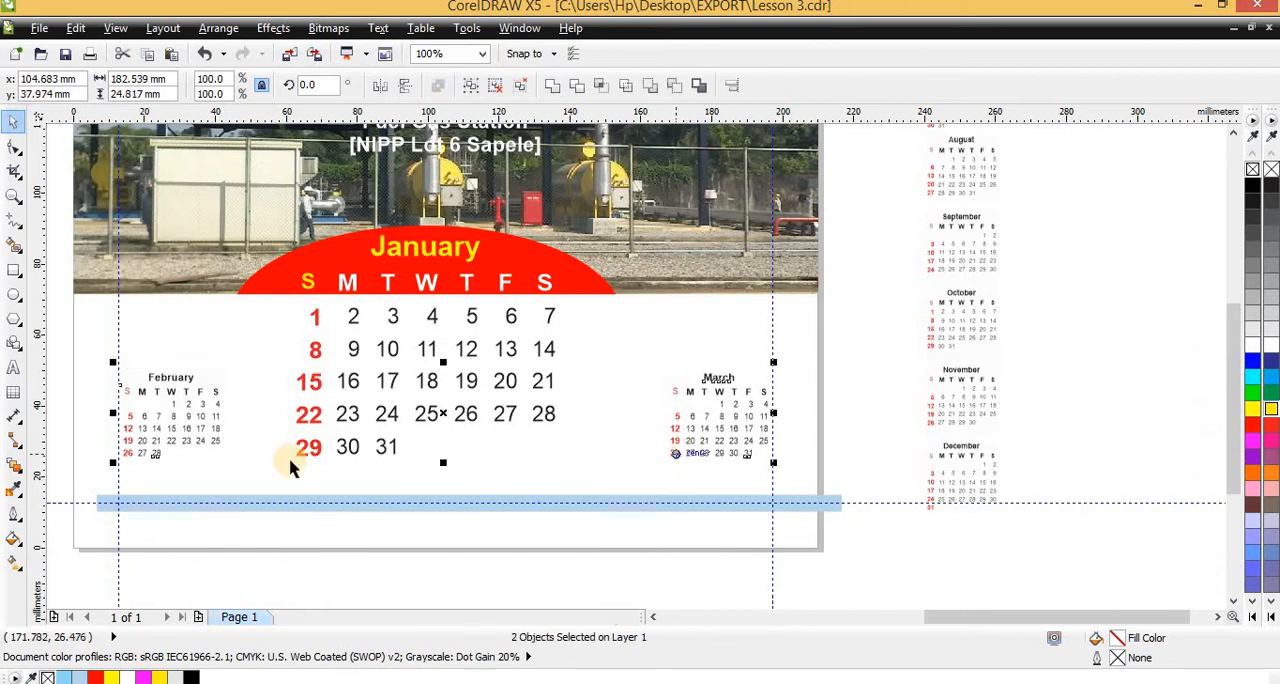
Check the bottom alignment of the February and March mini calendars with a temporary horizontal guideline and delete that guideline
{"action": "left_click", "coordinate": [265, 120]}
{"action": "left_click", "coordinate": [200, 461]}
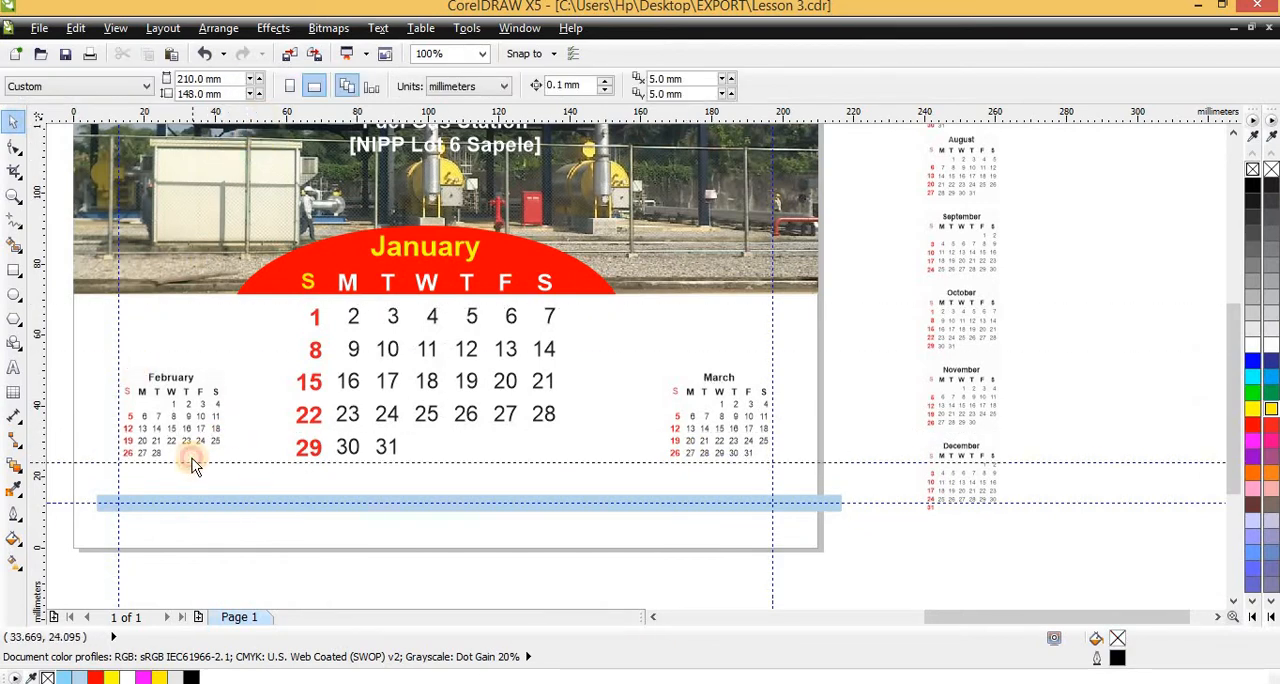
{"action": "left_click_drag", "start_coordinate": [193, 464], "coordinate": [192, 458]}
{"action": "left_click", "coordinate": [191, 456]}
{"action": "key", "text": "Delete"}
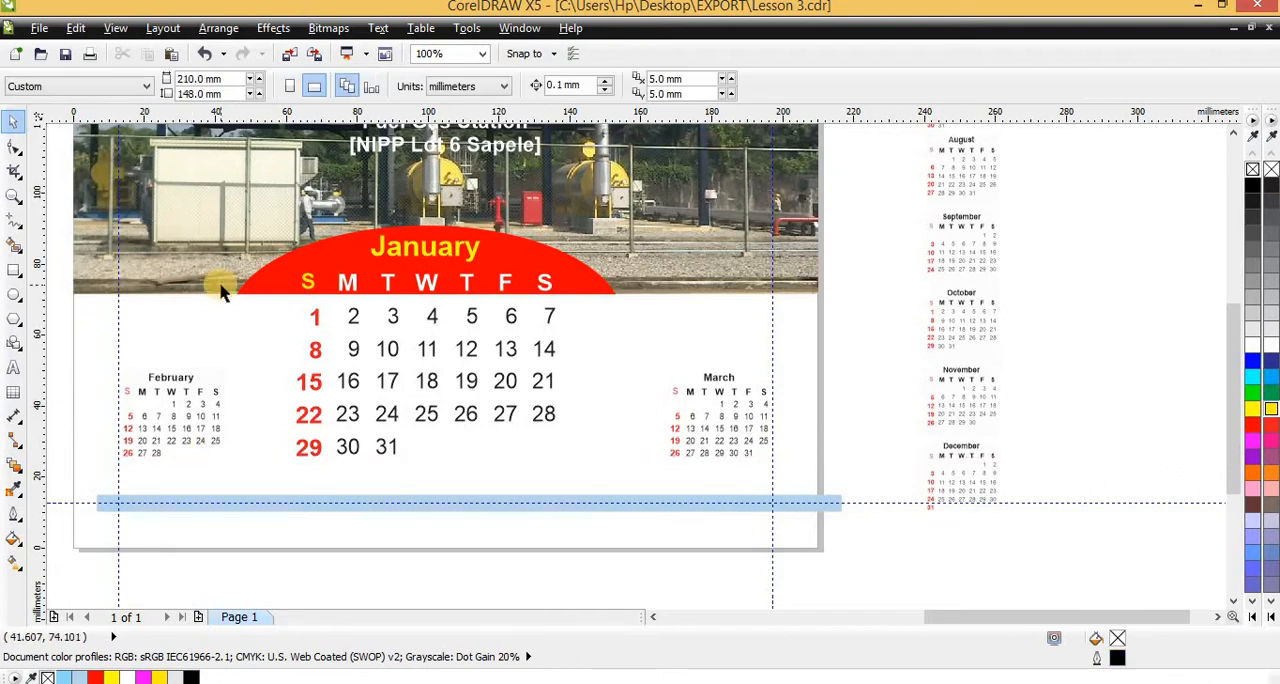
Compare the January page with the September sample, examining the date grid and the large faded number behind it
{"action": "scroll", "coordinate": [624, 410], "scroll_direction": "down", "scroll_amount": 1}
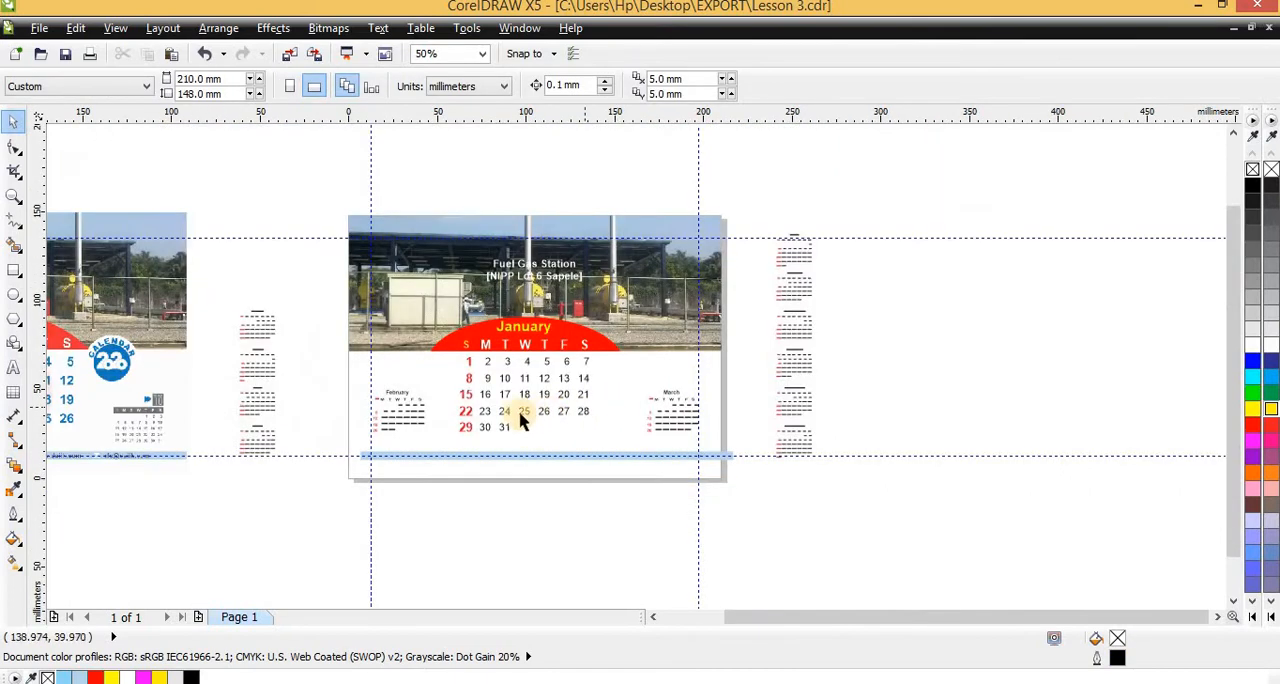
{"action": "scroll", "coordinate": [470, 386], "scroll_direction": "up", "scroll_amount": 1}
{"action": "scroll", "coordinate": [470, 392], "scroll_direction": "up", "scroll_amount": 1}
{"action": "scroll", "coordinate": [588, 410], "scroll_direction": "down", "scroll_amount": 2}
{"action": "scroll", "coordinate": [603, 363], "scroll_direction": "up", "scroll_amount": 2}
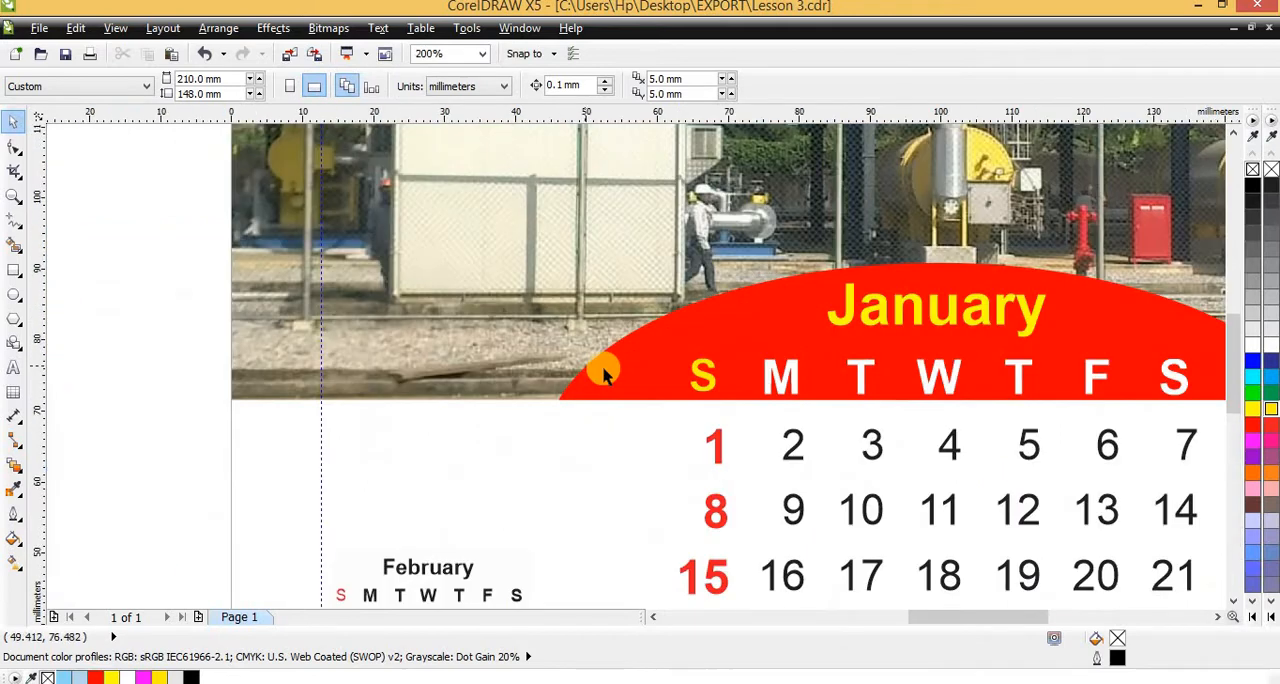
{"action": "scroll", "coordinate": [580, 393], "scroll_direction": "down", "scroll_amount": 1}
{"action": "scroll", "coordinate": [194, 405], "scroll_direction": "down", "scroll_amount": 1}
{"action": "scroll", "coordinate": [415, 425], "scroll_direction": "up", "scroll_amount": 2}
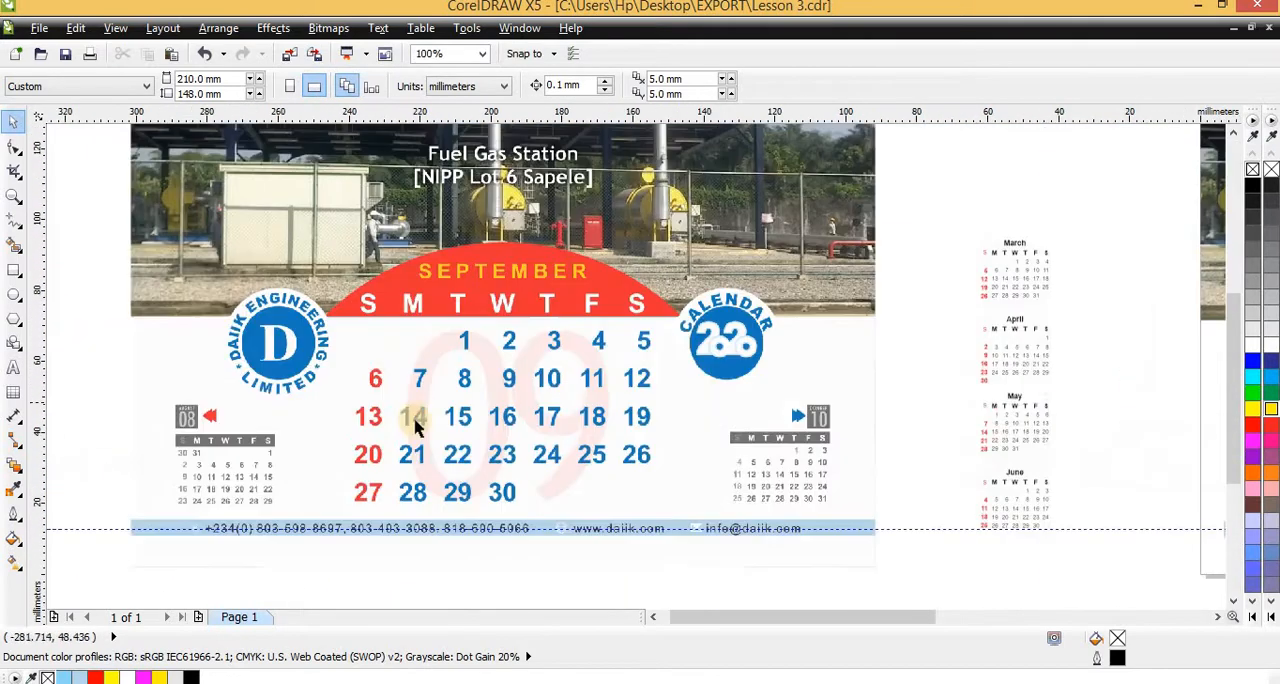
{"action": "scroll", "coordinate": [476, 386], "scroll_direction": "down", "scroll_amount": 1}
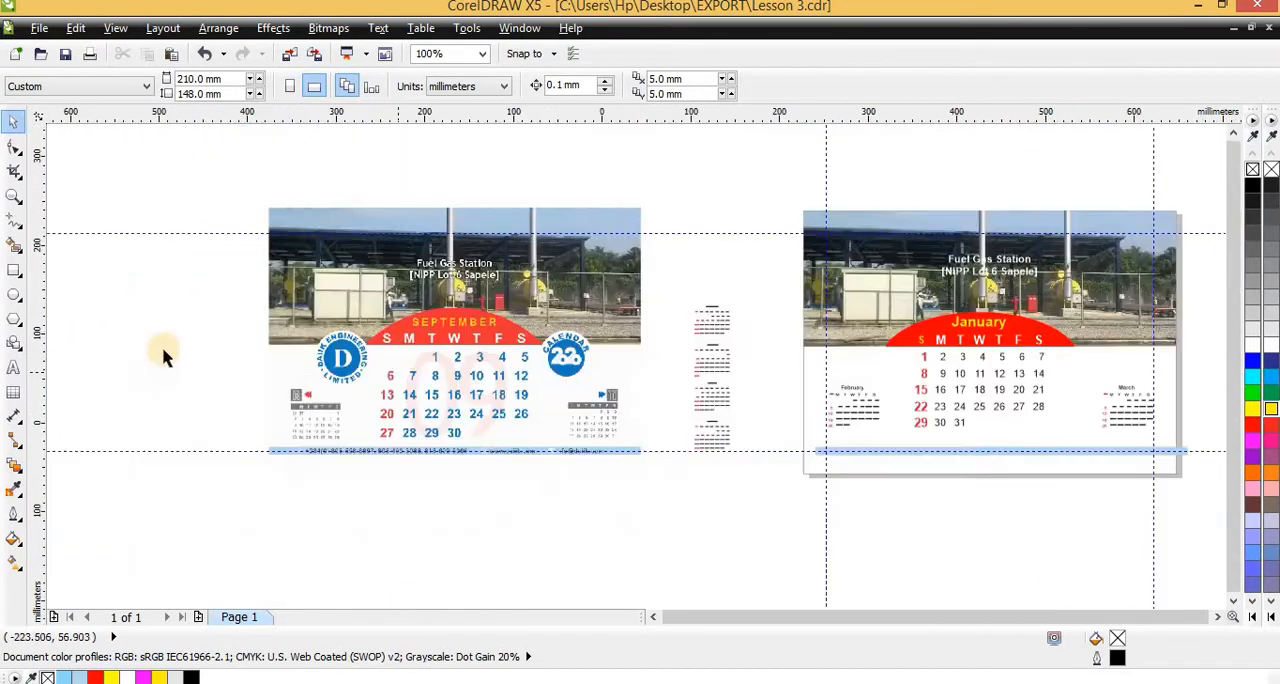
{"action": "scroll", "coordinate": [163, 352], "scroll_direction": "down", "scroll_amount": 1}
Add the artistic text "22" in 24 pt Arial just below the January date grid
{"action": "left_click", "coordinate": [13, 367]}
{"action": "scroll", "coordinate": [240, 420], "scroll_direction": "down", "scroll_amount": 1}
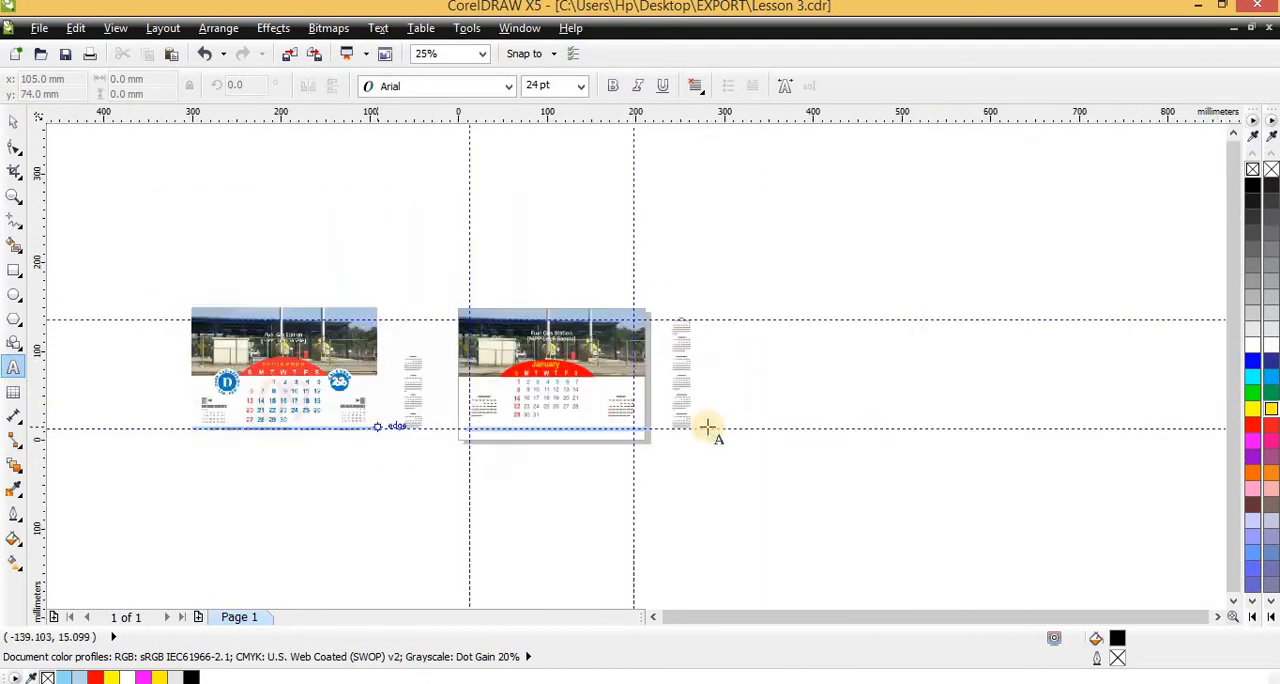
{"action": "scroll", "coordinate": [700, 430], "scroll_direction": "up", "scroll_amount": 3}
{"action": "scroll", "coordinate": [237, 418], "scroll_direction": "up", "scroll_amount": 1}
{"action": "left_click", "coordinate": [237, 418]}
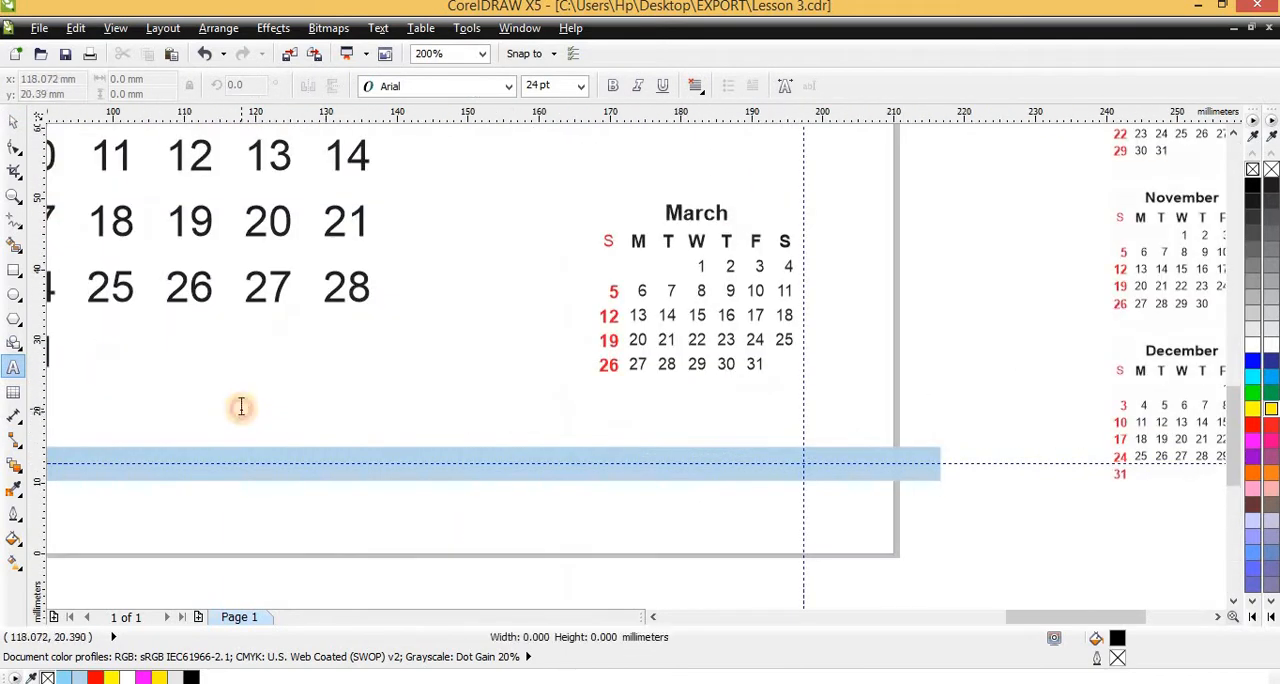
{"action": "type", "text": "22"}
{"action": "key", "text": "ctrl+space"}
Enlarge the "22" to about 66 by 45 mm and move it over the January date grid
{"action": "scroll", "coordinate": [354, 417], "scroll_direction": "down", "scroll_amount": 1}
{"action": "scroll", "coordinate": [348, 423], "scroll_direction": "down", "scroll_amount": 1}
{"action": "scroll", "coordinate": [325, 405], "scroll_direction": "up", "scroll_amount": 1}
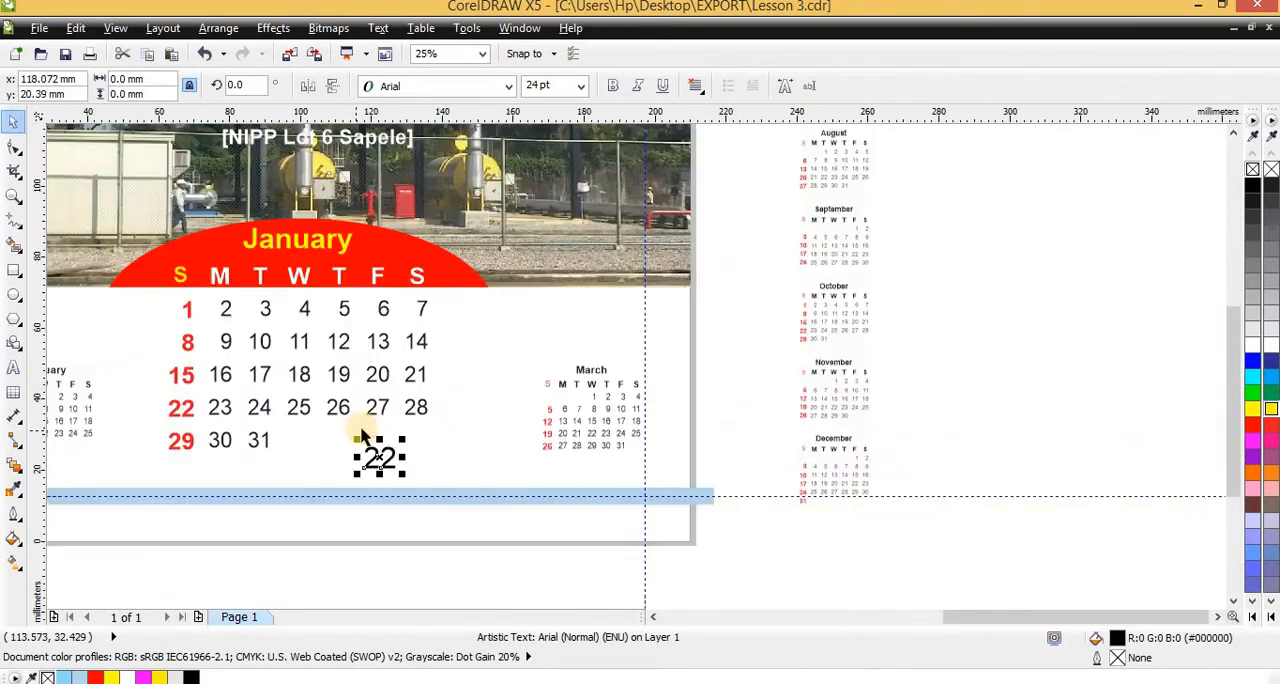
{"action": "left_click_drag", "start_coordinate": [402, 441], "coordinate": [497, 373]}
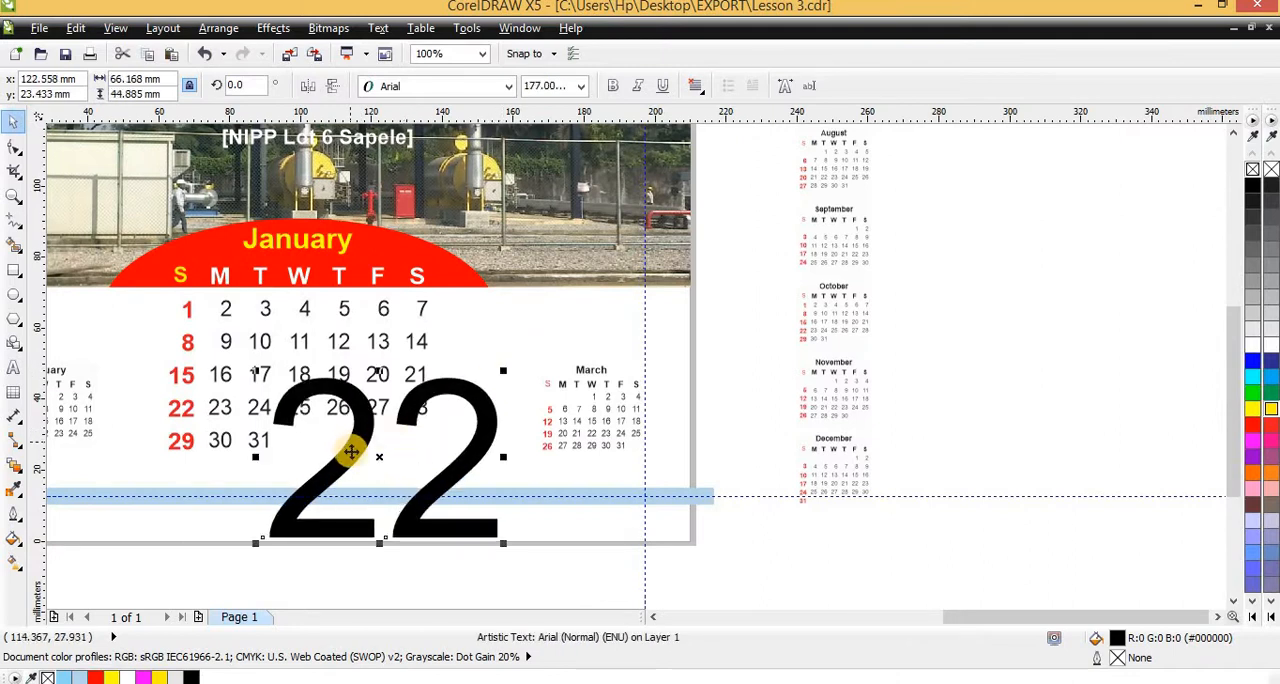
{"action": "left_click_drag", "start_coordinate": [345, 450], "coordinate": [271, 357]}
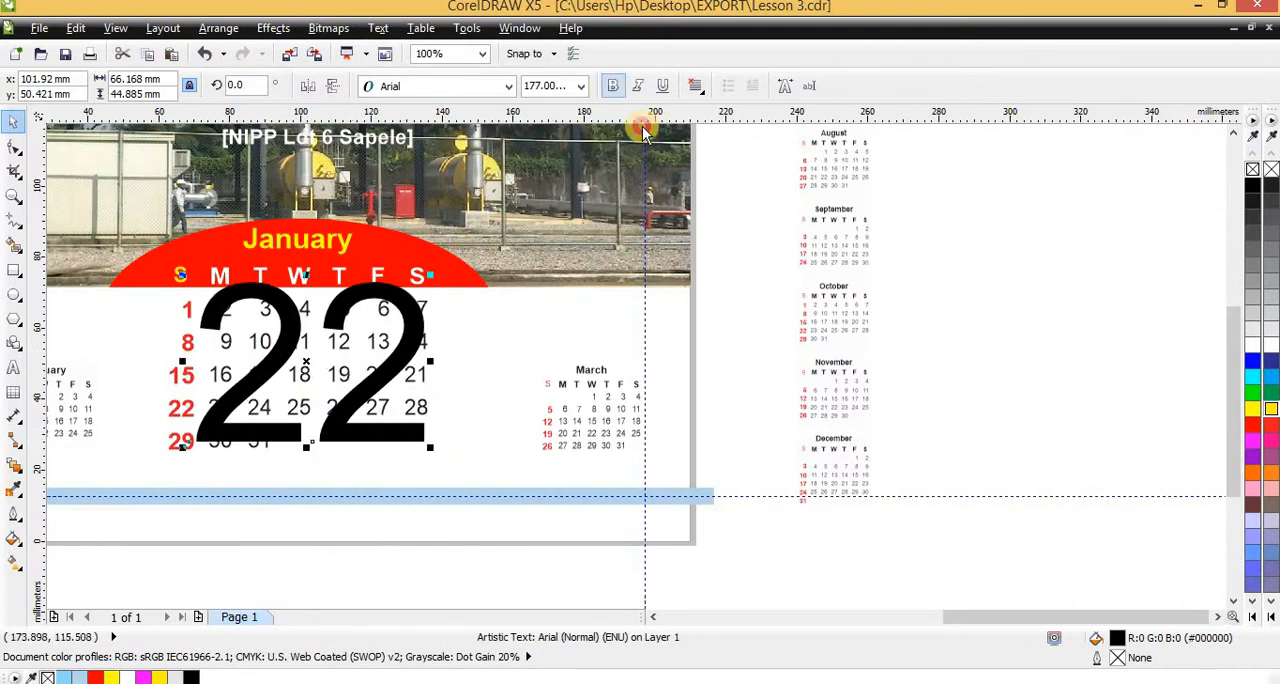
Make the large "22" bold and red, and centre it horizontally on the January calendar text
{"action": "key", "text": "ctrl+b"}
{"action": "left_click", "coordinate": [1252, 425]}
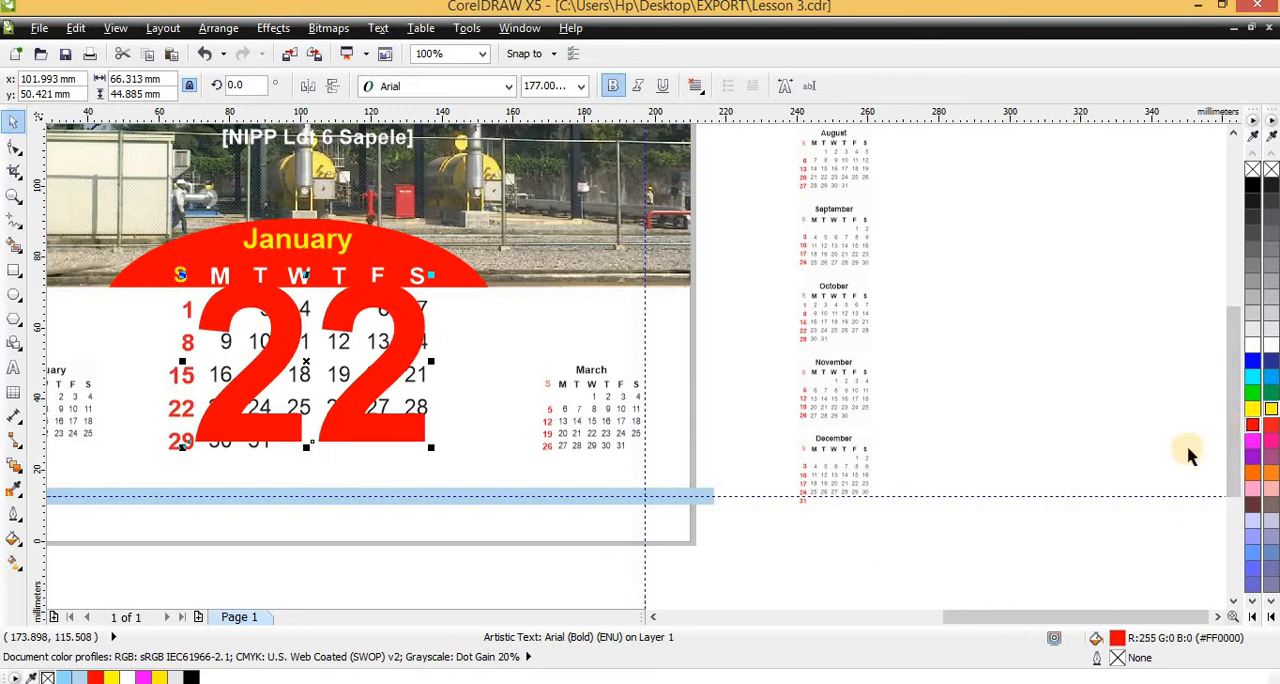
{"action": "scroll", "coordinate": [711, 463], "scroll_direction": "down", "scroll_amount": 1}
{"action": "scroll", "coordinate": [790, 474], "scroll_direction": "down", "scroll_amount": 1}
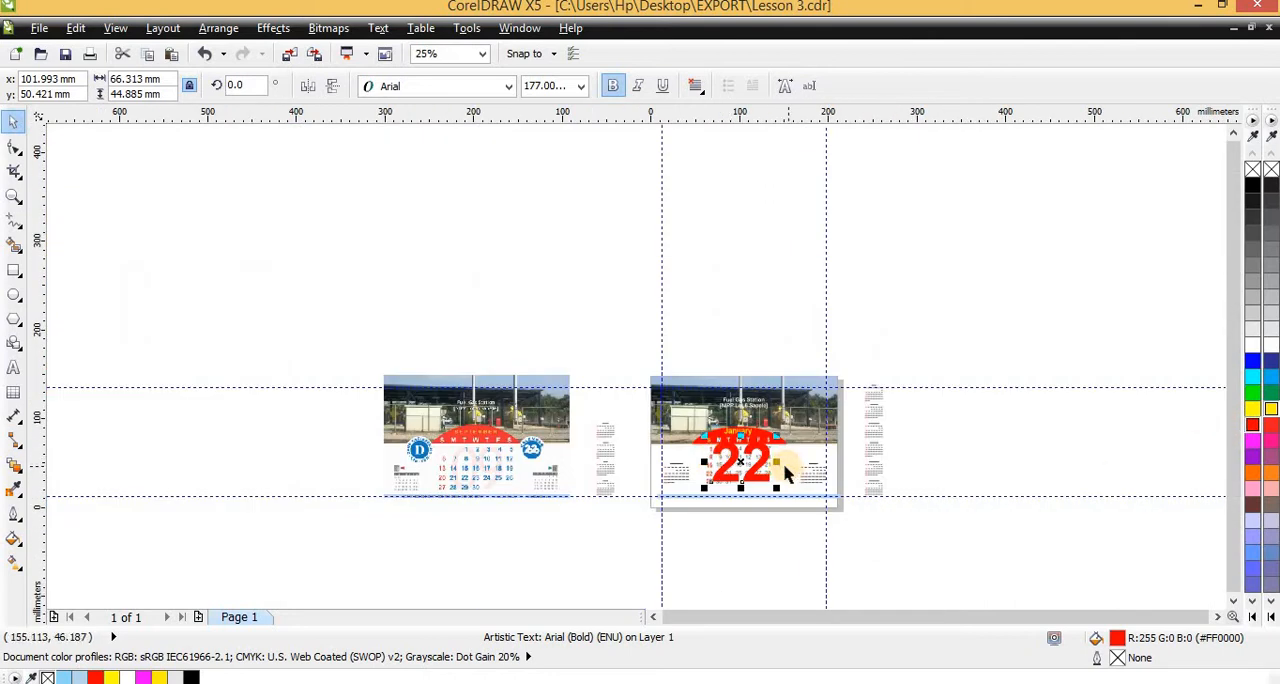
{"action": "scroll", "coordinate": [785, 473], "scroll_direction": "up", "scroll_amount": 2}
{"action": "left_click", "coordinate": [716, 363], "text": "shift"}
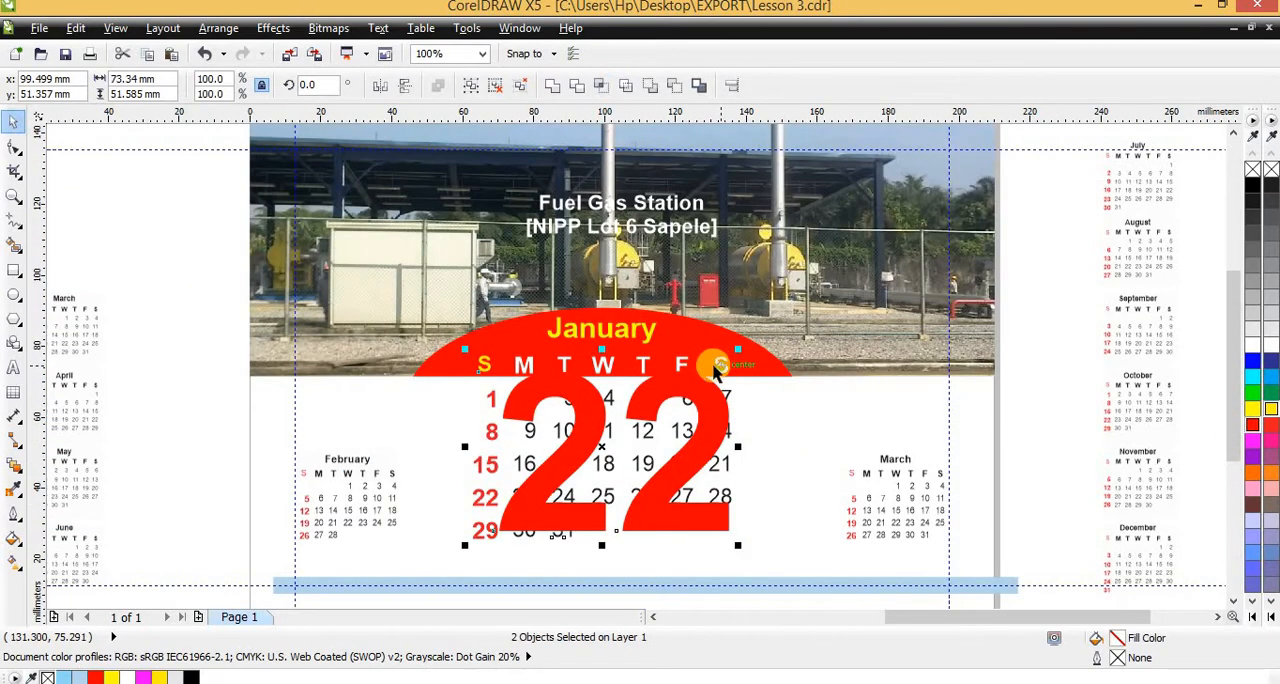
{"action": "key", "text": "c"}
{"action": "key", "text": "Escape"}
{"action": "left_click", "coordinate": [703, 436]}
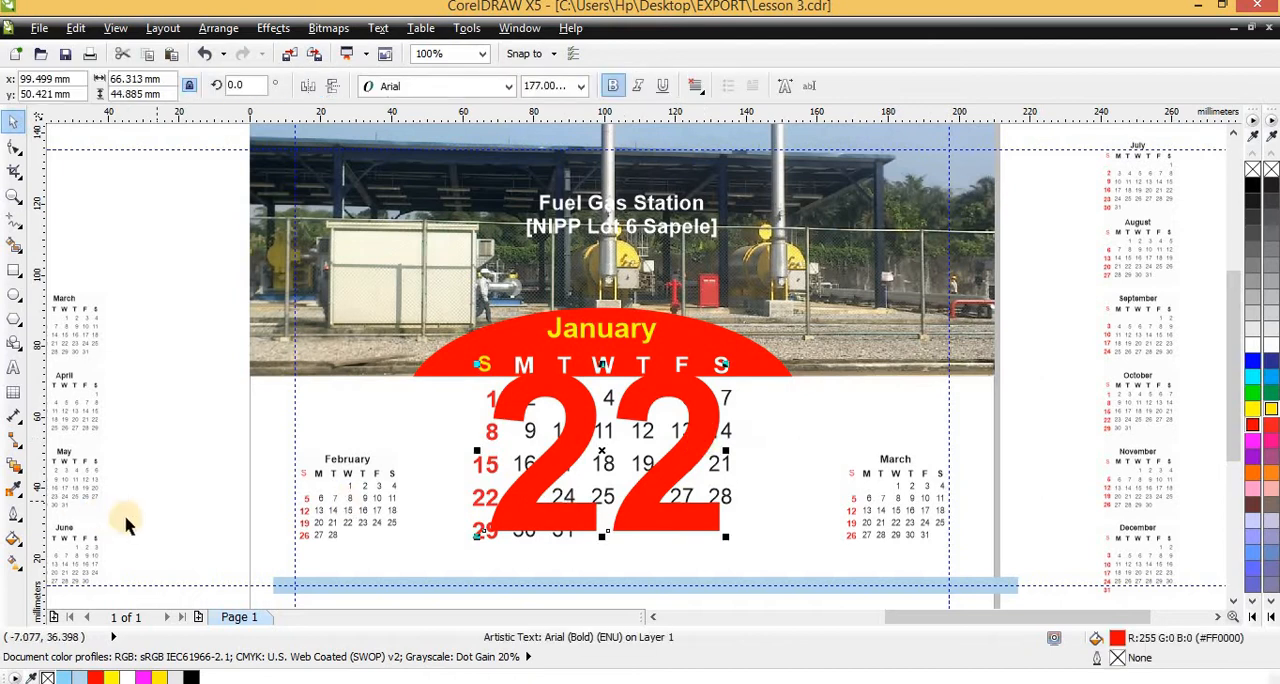
Apply a Uniform transparency of 95 to the large red "22"
{"action": "left_click", "coordinate": [17, 467]}
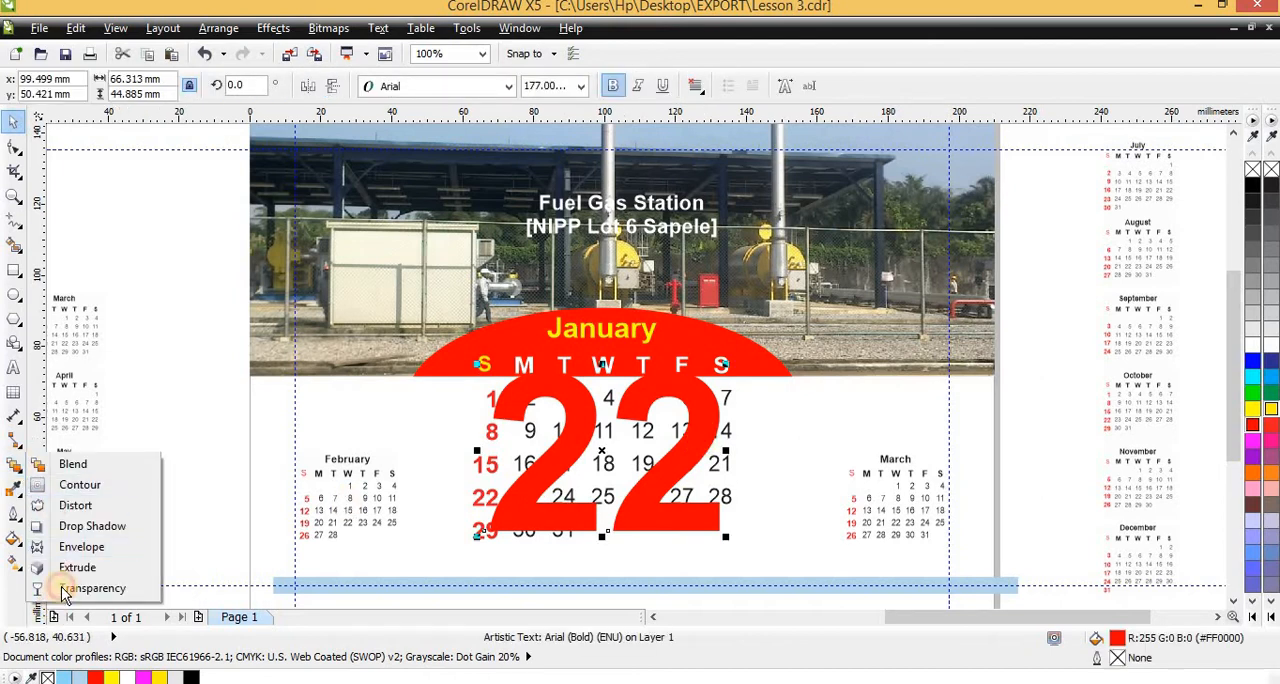
{"action": "left_click", "coordinate": [85, 594]}
{"action": "left_click", "coordinate": [70, 88]}
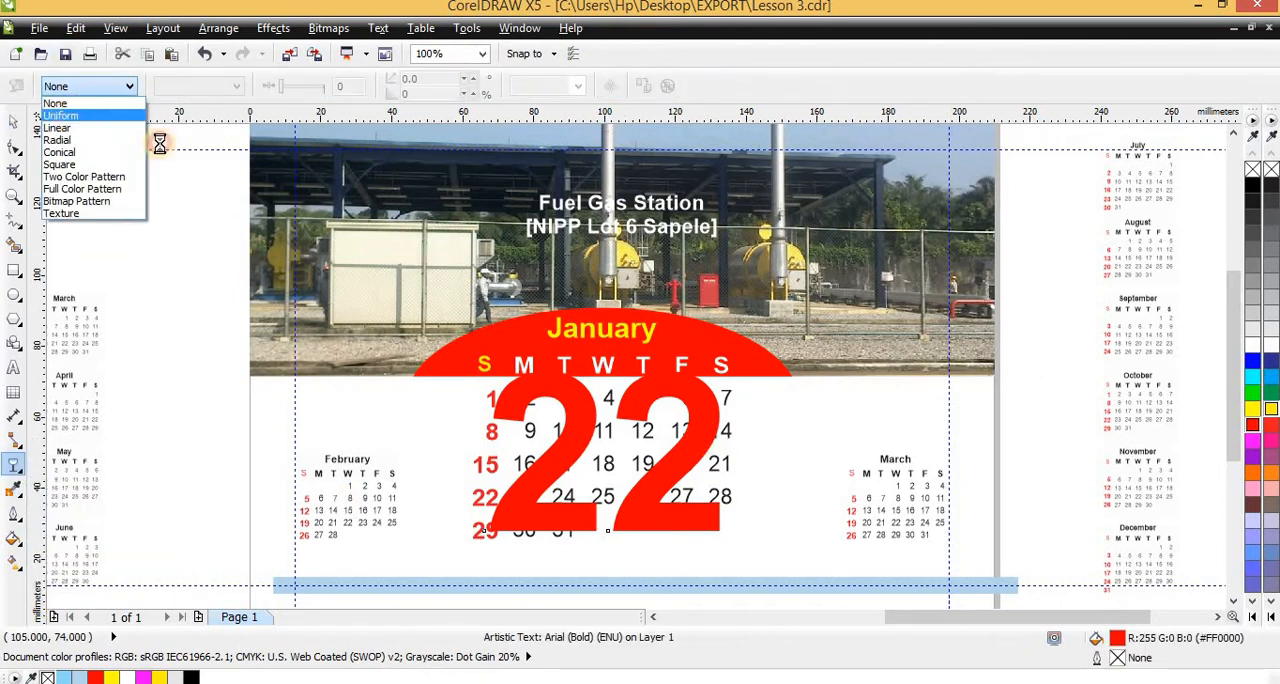
{"action": "left_click", "coordinate": [62, 115]}
{"action": "left_click_drag", "start_coordinate": [305, 92], "coordinate": [322, 88]}
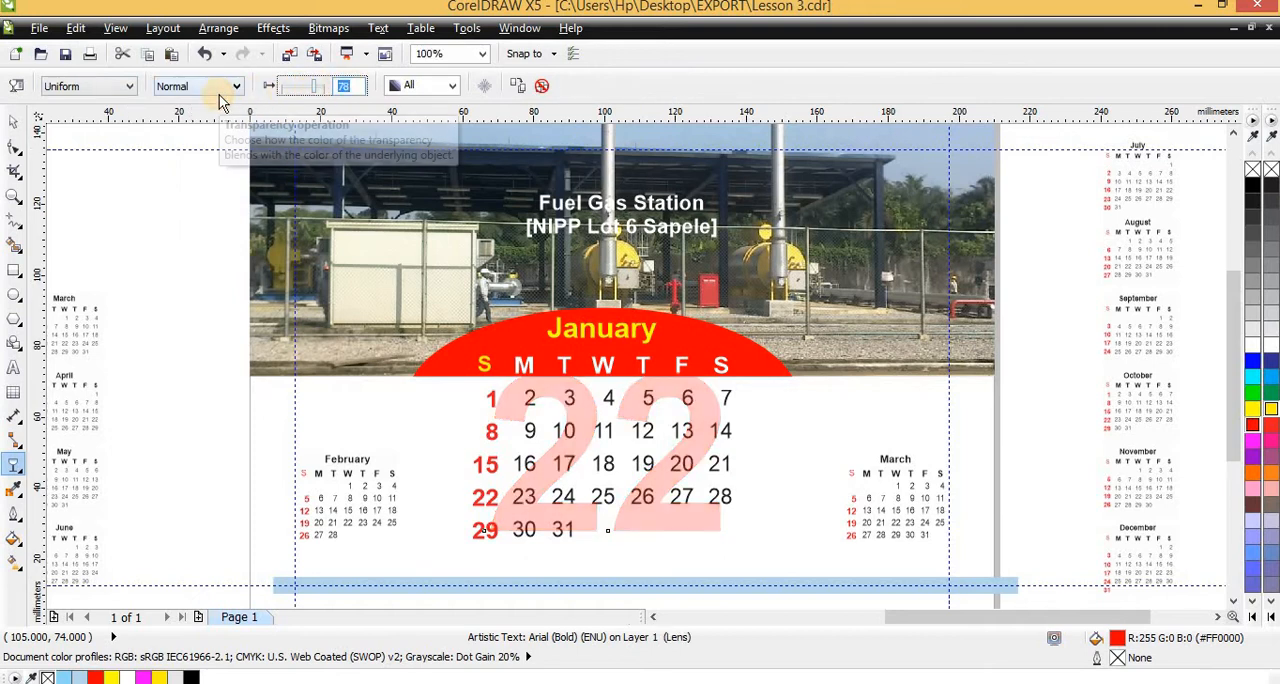
{"action": "key", "text": "Return"}
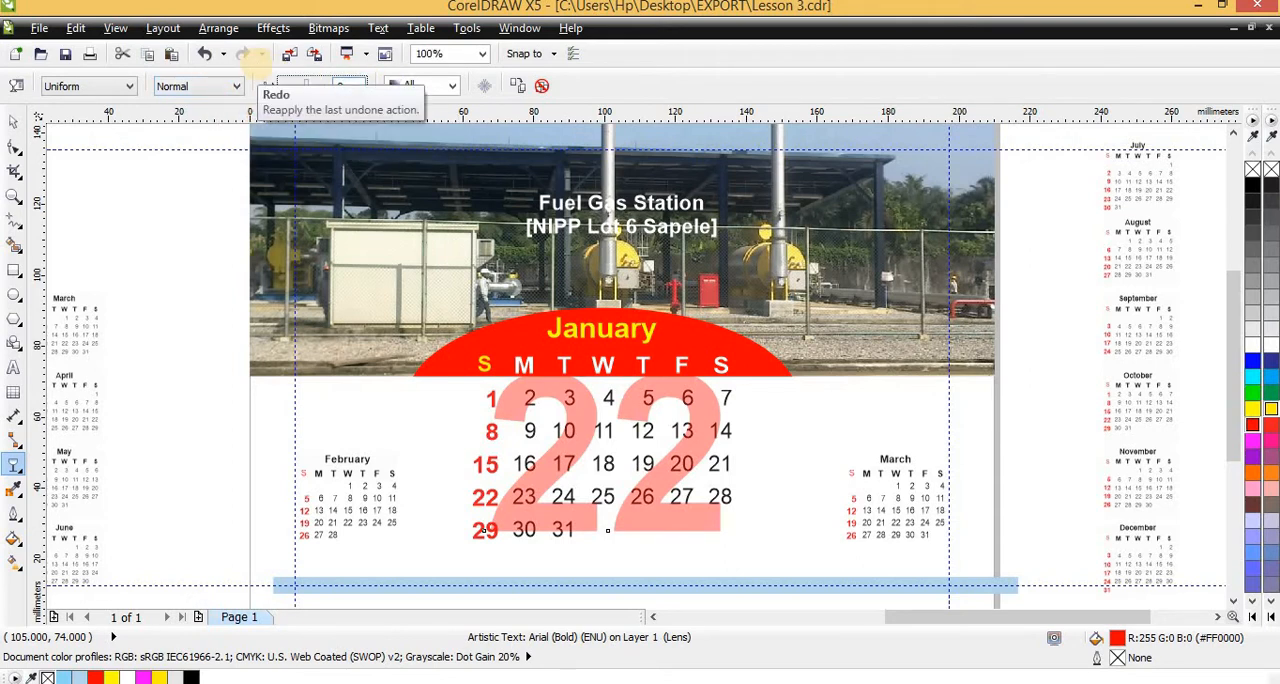
{"action": "left_click", "coordinate": [248, 55]}
{"action": "left_click", "coordinate": [634, 477]}
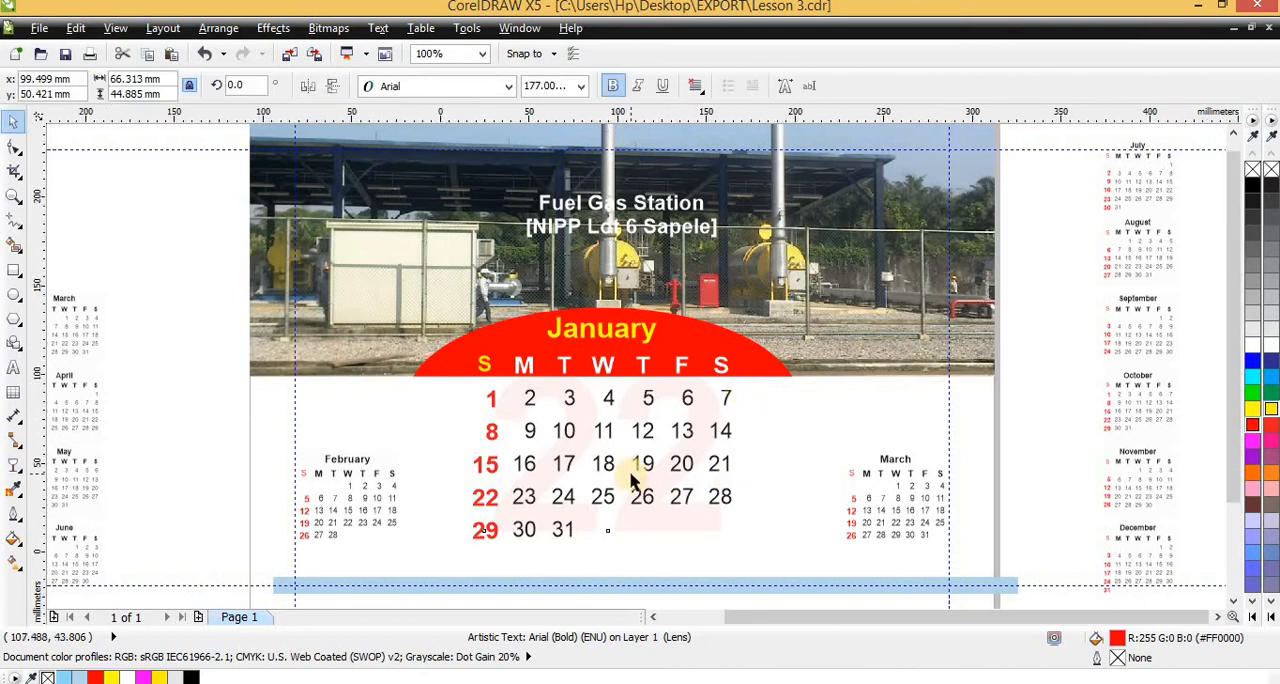
Set the transparency of the large "22" behind the dates to 90
{"action": "scroll", "coordinate": [632, 475], "scroll_direction": "up", "scroll_amount": 1}
{"action": "scroll", "coordinate": [660, 468], "scroll_direction": "down", "scroll_amount": 2}
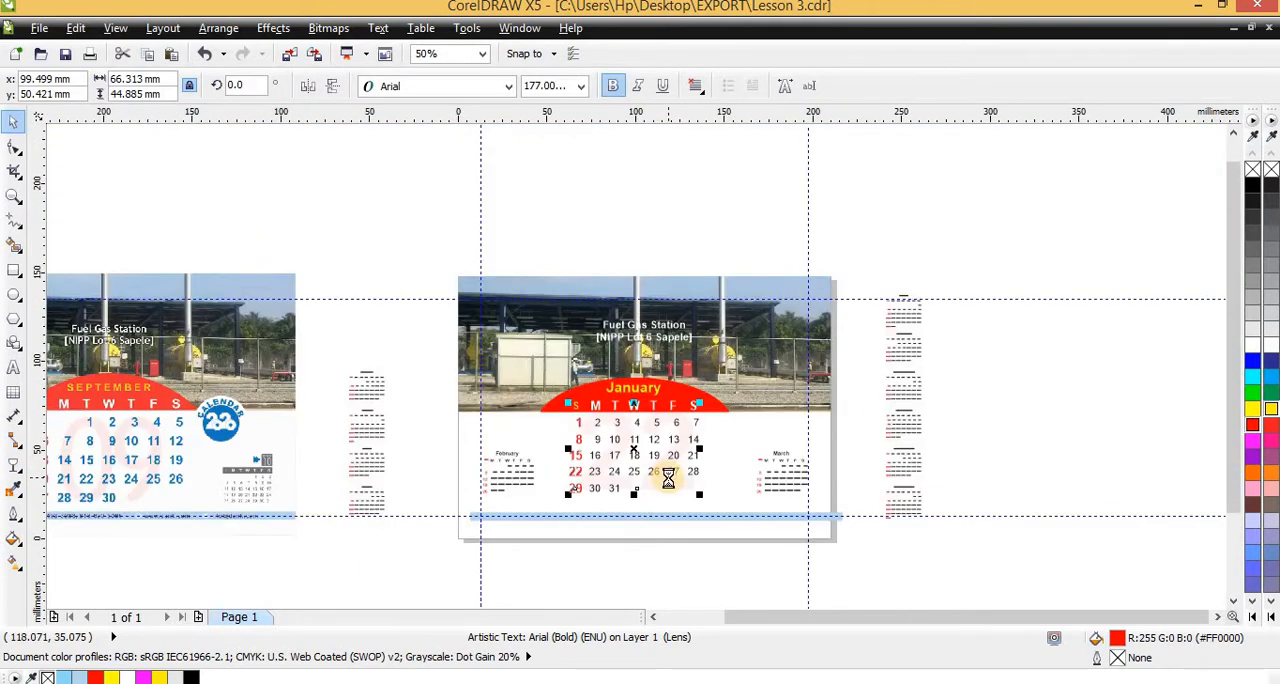
{"action": "scroll", "coordinate": [668, 478], "scroll_direction": "up", "scroll_amount": 2}
{"action": "scroll", "coordinate": [668, 478], "scroll_direction": "down", "scroll_amount": 1}
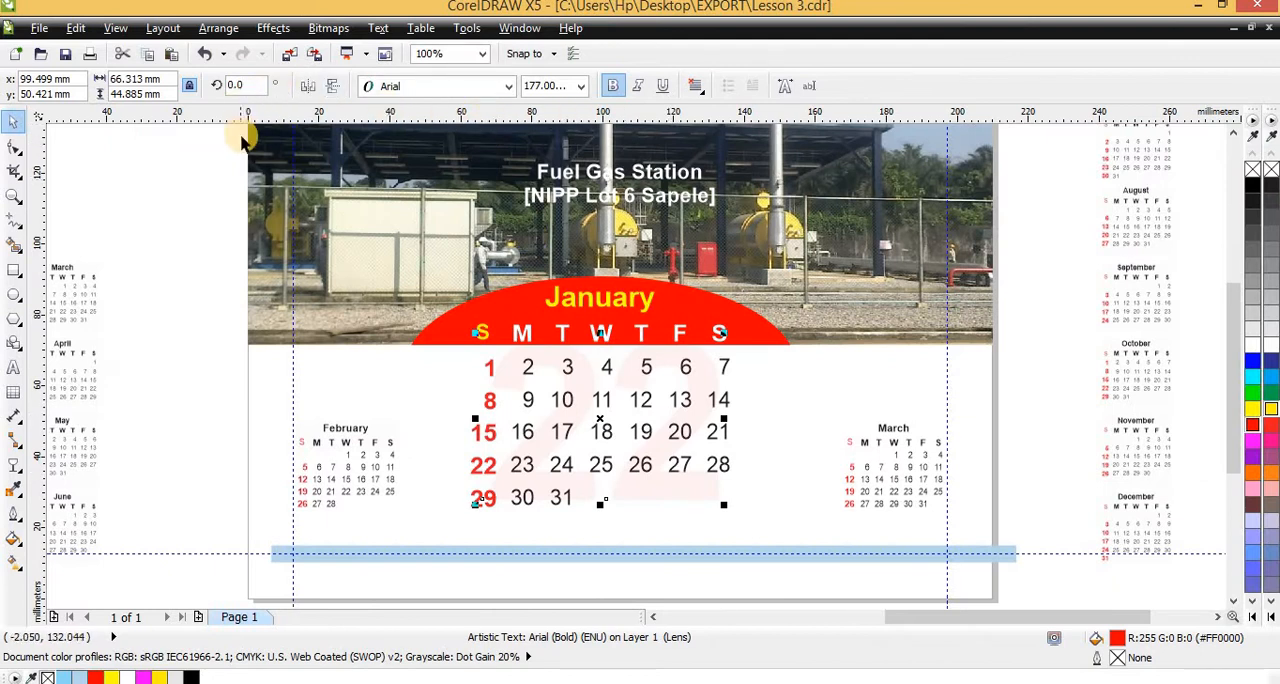
{"action": "key", "text": "space"}
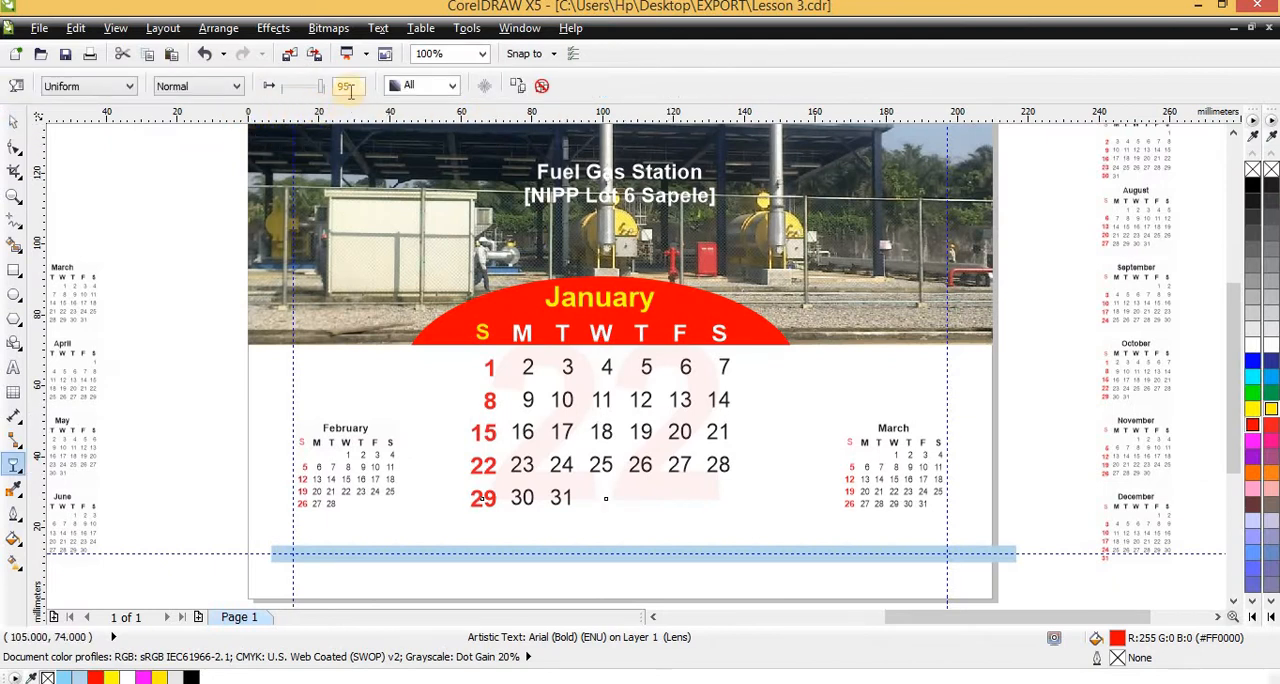
{"action": "left_click", "coordinate": [350, 90]}
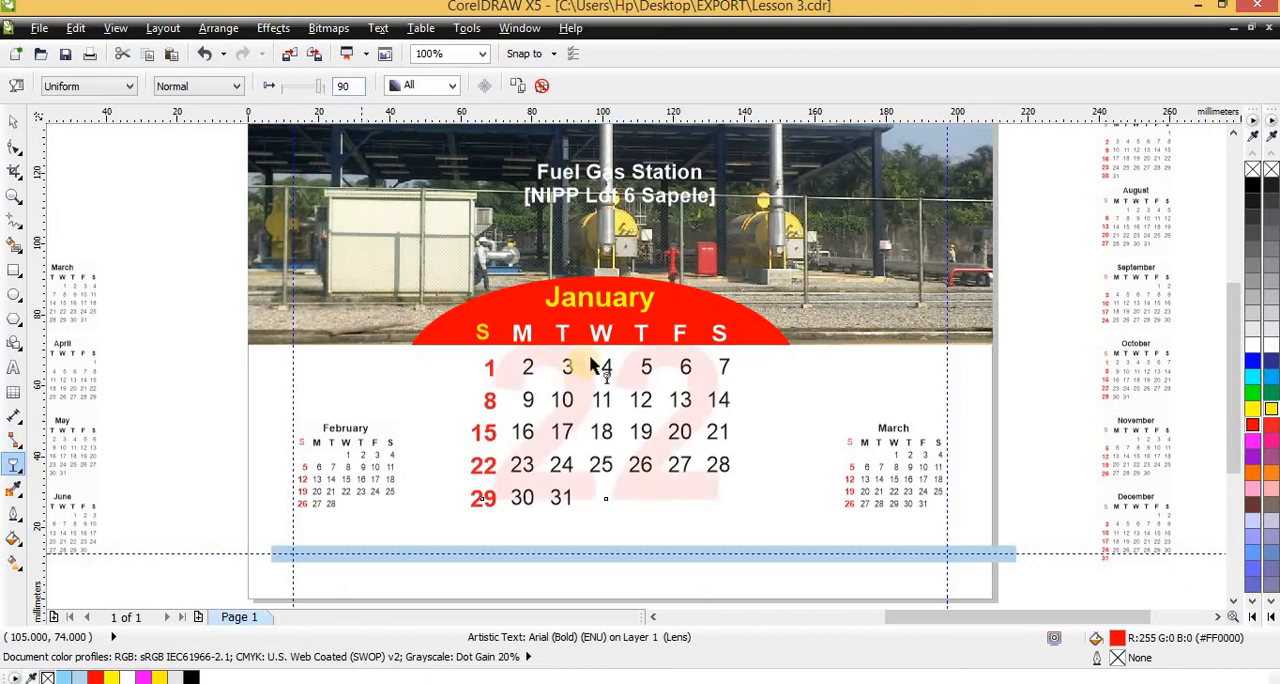
{"action": "key", "text": "space"}
{"action": "scroll", "coordinate": [626, 465], "scroll_direction": "up", "scroll_amount": 1}
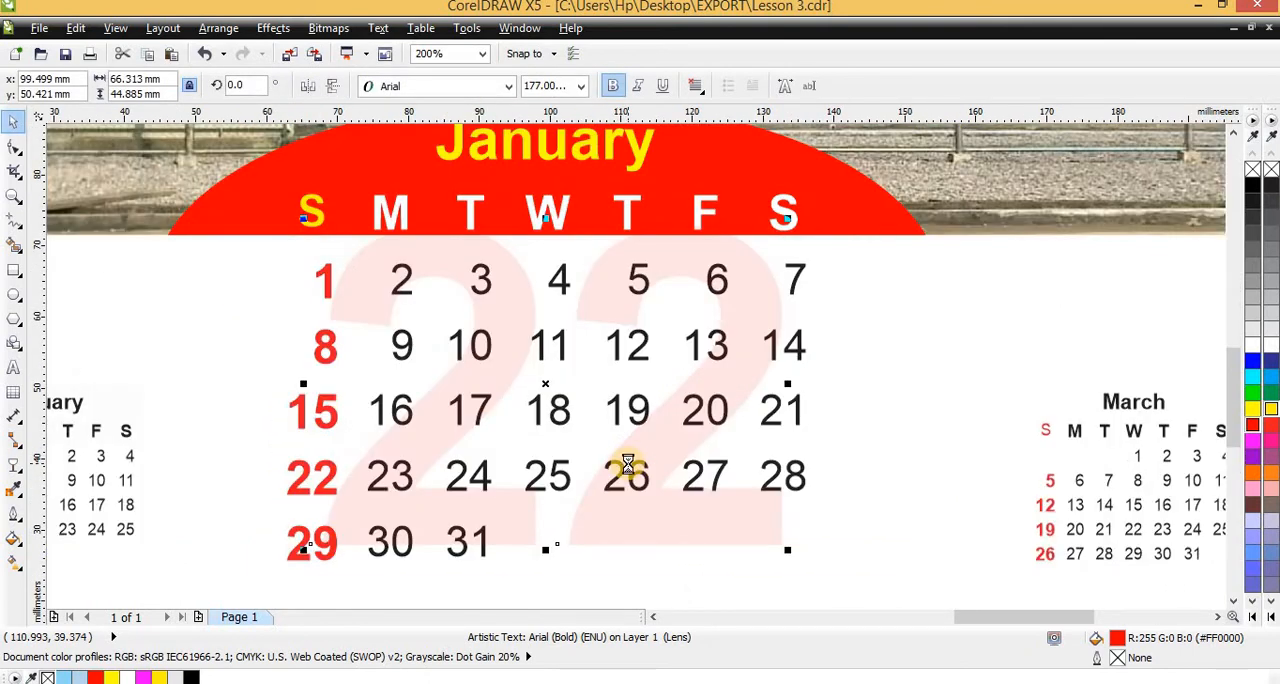
{"action": "scroll", "coordinate": [691, 438], "scroll_direction": "down", "scroll_amount": 1}
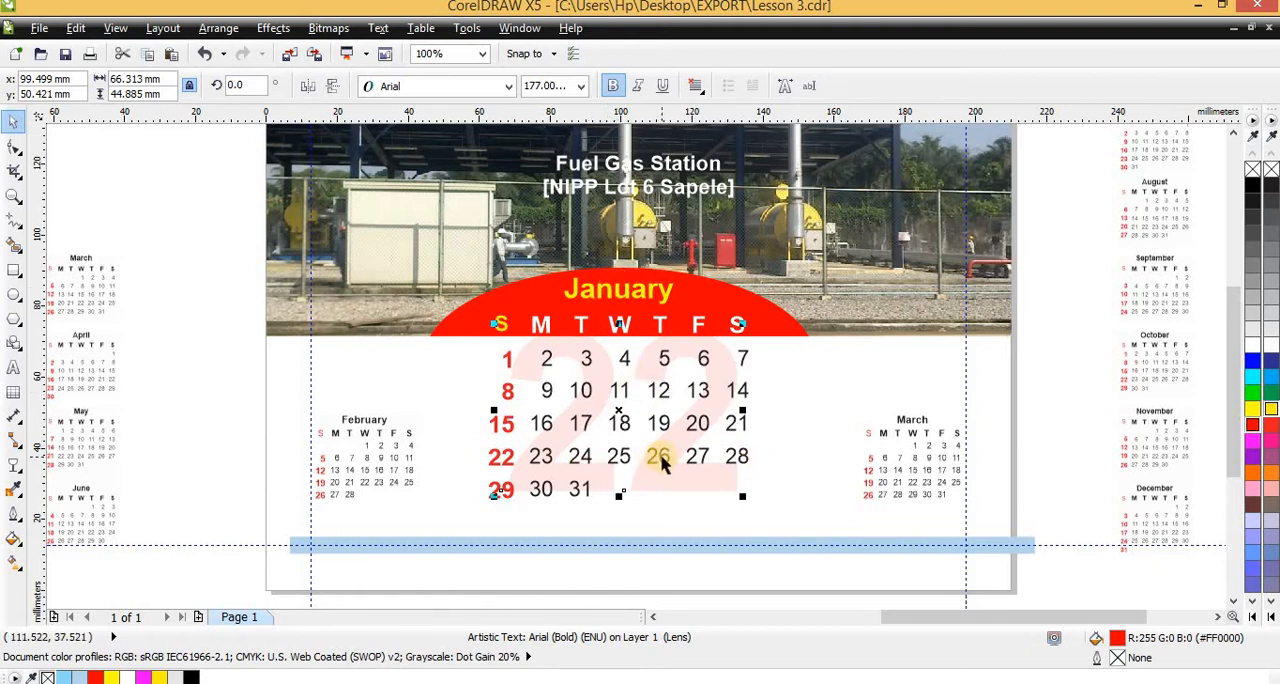
Examine the heading of the sample's October mini calendar and compare it with the February and March mini calendars
{"action": "scroll", "coordinate": [391, 449], "scroll_direction": "up", "scroll_amount": 1}
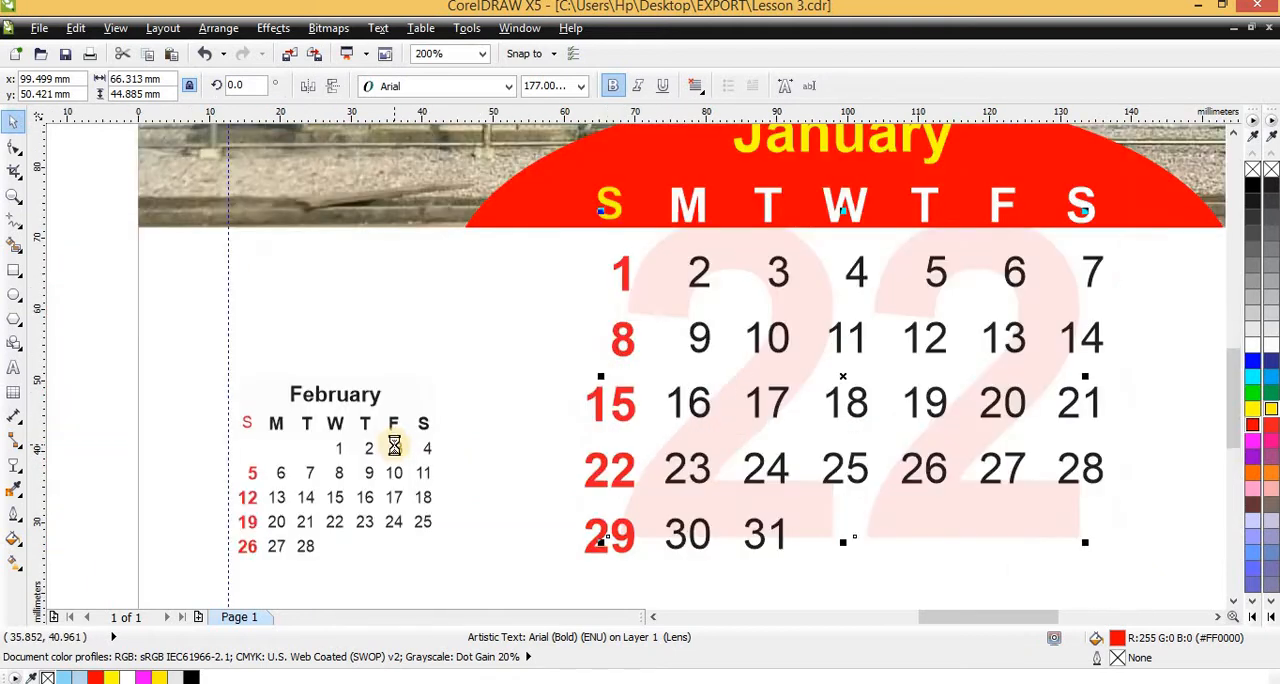
{"action": "scroll", "coordinate": [391, 449], "scroll_direction": "down", "scroll_amount": 2}
{"action": "scroll", "coordinate": [206, 414], "scroll_direction": "up", "scroll_amount": 2}
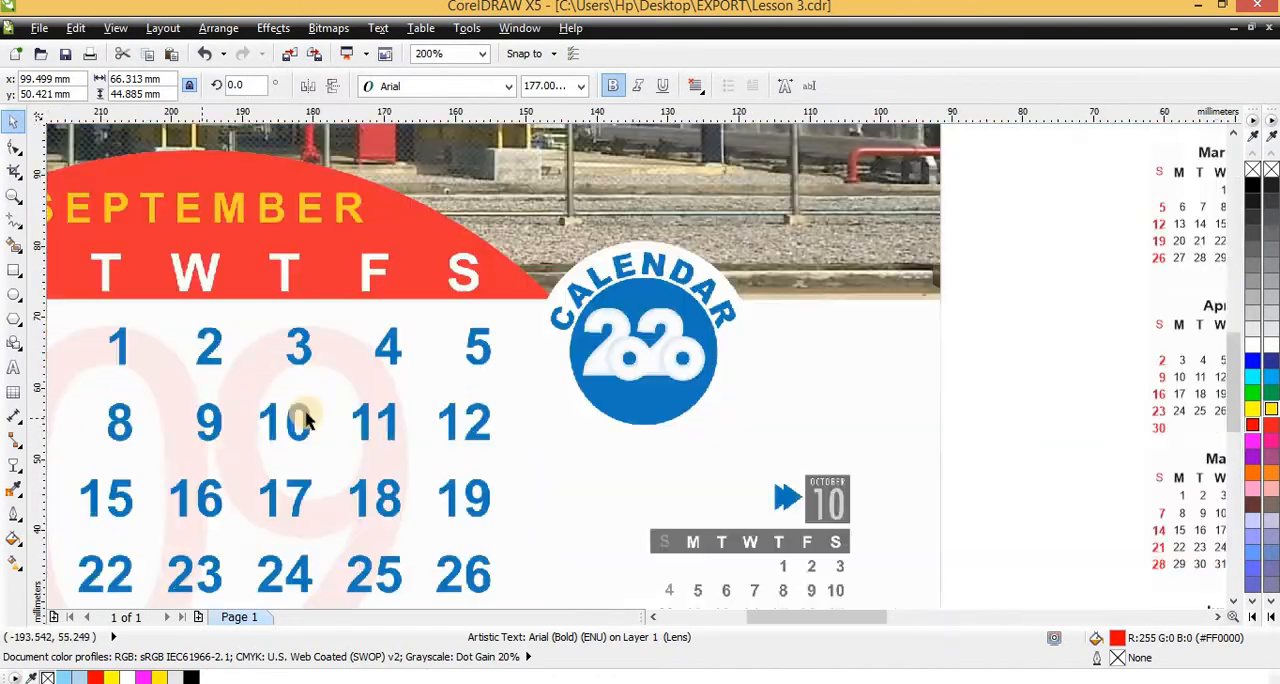
{"action": "scroll", "coordinate": [566, 400], "scroll_direction": "down", "scroll_amount": 2}
{"action": "scroll", "coordinate": [377, 403], "scroll_direction": "up", "scroll_amount": 2}
{"action": "scroll", "coordinate": [497, 397], "scroll_direction": "down", "scroll_amount": 2}
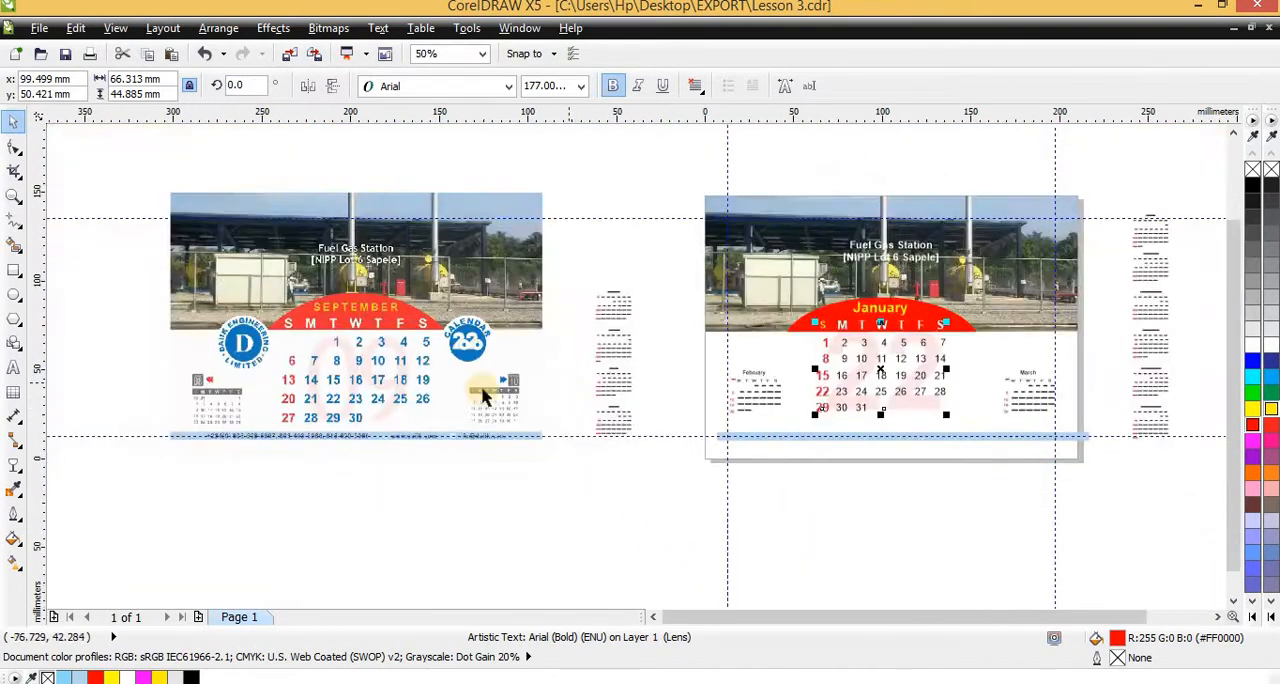
{"action": "scroll", "coordinate": [286, 366], "scroll_direction": "up", "scroll_amount": 2}
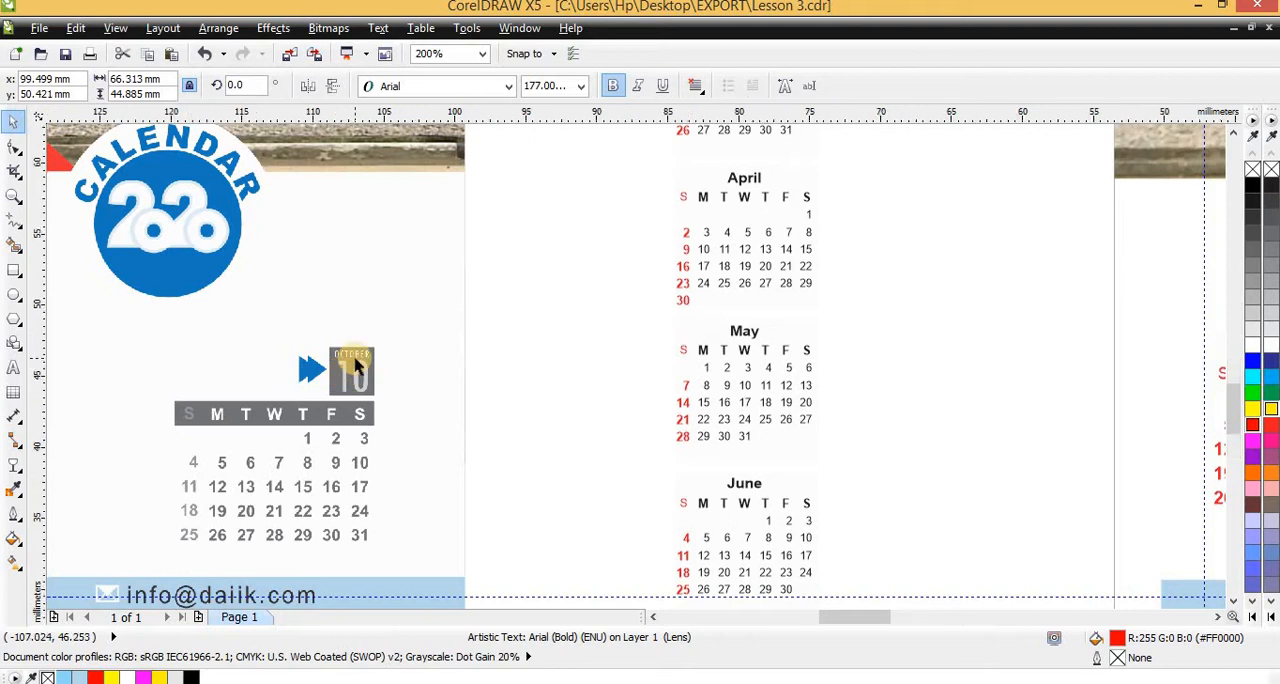
{"action": "scroll", "coordinate": [342, 378], "scroll_direction": "up", "scroll_amount": 2}
{"action": "scroll", "coordinate": [286, 405], "scroll_direction": "down", "scroll_amount": 2}
{"action": "scroll", "coordinate": [793, 397], "scroll_direction": "down", "scroll_amount": 1}
{"action": "scroll", "coordinate": [793, 397], "scroll_direction": "down", "scroll_amount": 1}
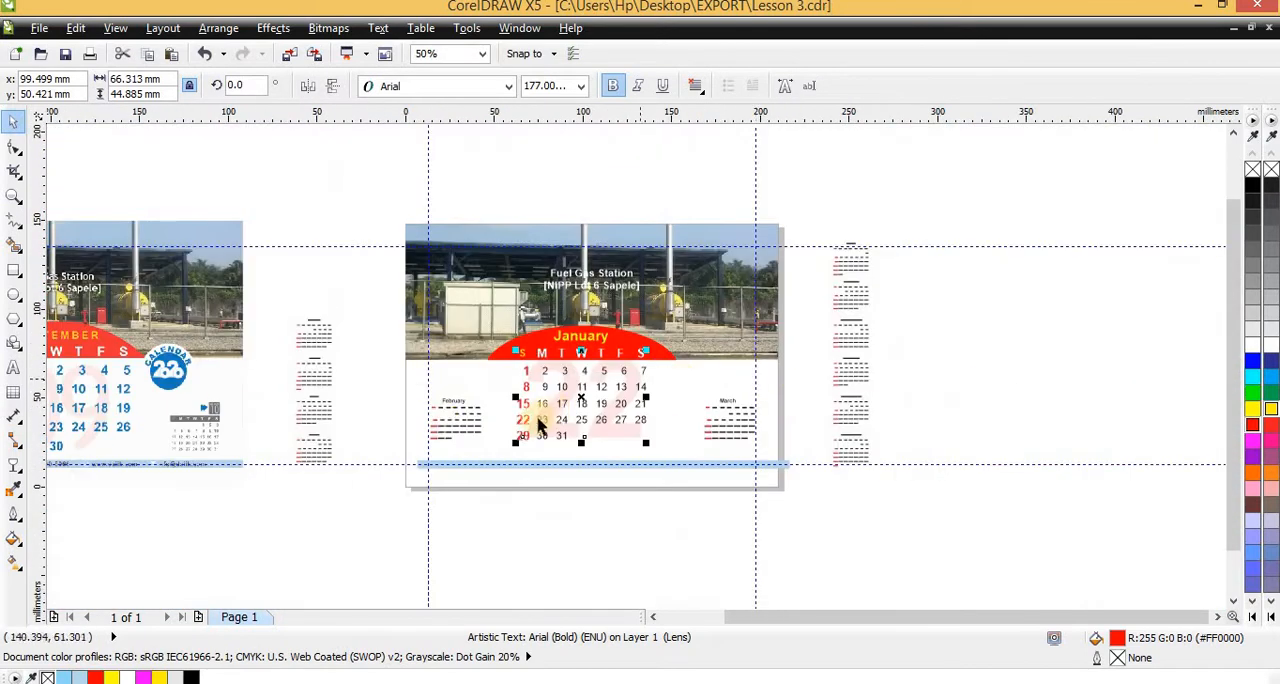
{"action": "scroll", "coordinate": [215, 407], "scroll_direction": "up", "scroll_amount": 3}
{"action": "scroll", "coordinate": [166, 434], "scroll_direction": "down", "scroll_amount": 1}
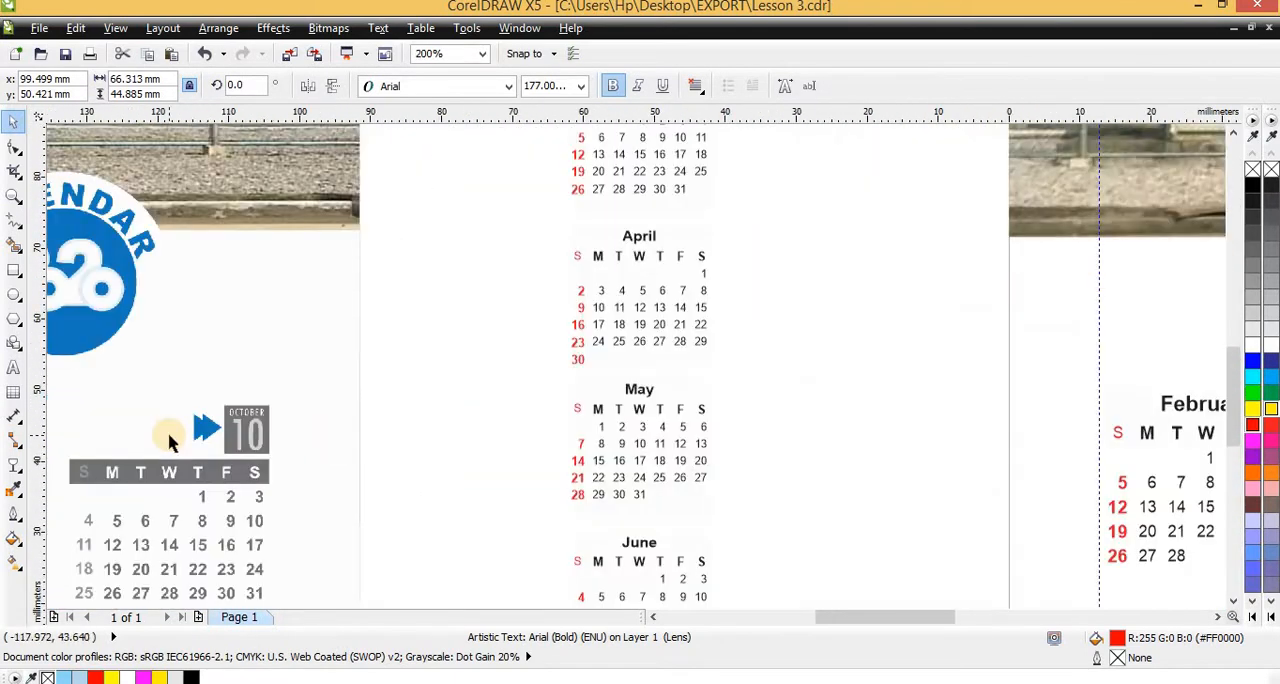
{"action": "scroll", "coordinate": [434, 475], "scroll_direction": "up", "scroll_amount": 1}
{"action": "scroll", "coordinate": [434, 475], "scroll_direction": "down", "scroll_amount": 2}
{"action": "scroll", "coordinate": [812, 432], "scroll_direction": "down", "scroll_amount": 1}
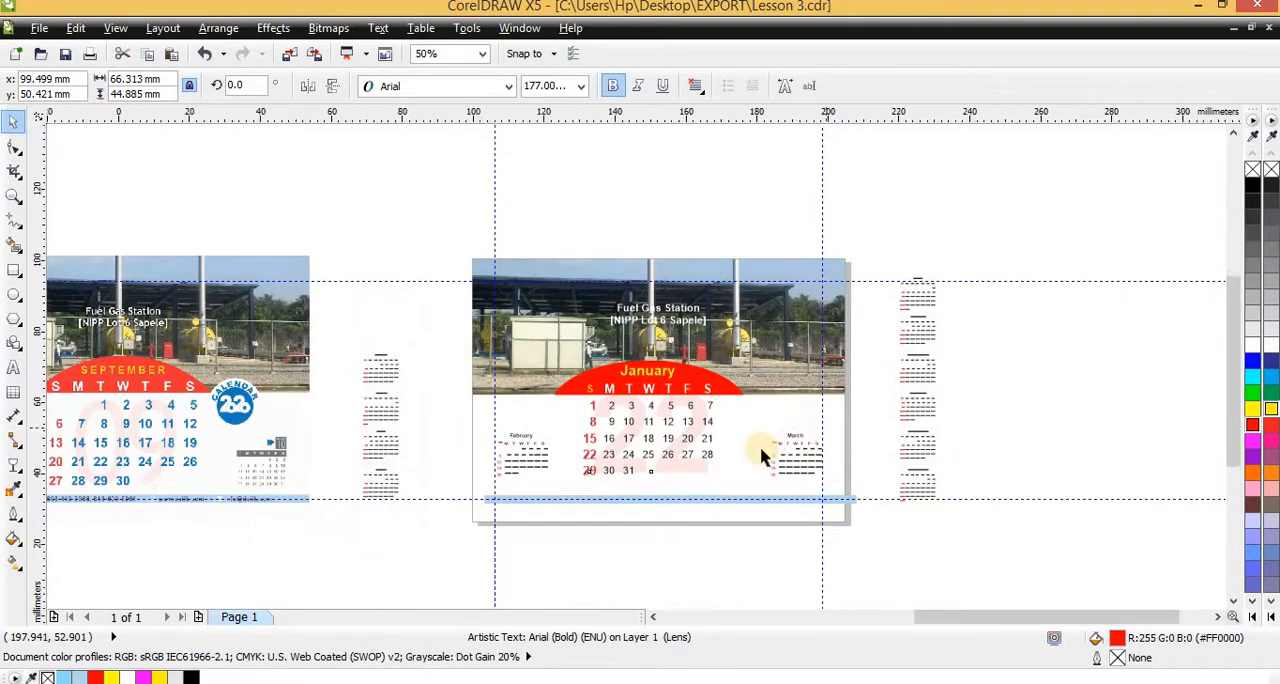
Delete the "March" title above the weekday letters of the March mini calendar
{"action": "scroll", "coordinate": [766, 449], "scroll_direction": "up", "scroll_amount": 3}
{"action": "scroll", "coordinate": [674, 463], "scroll_direction": "down", "scroll_amount": 1}
{"action": "left_click", "coordinate": [679, 468], "text": "ctrl"}
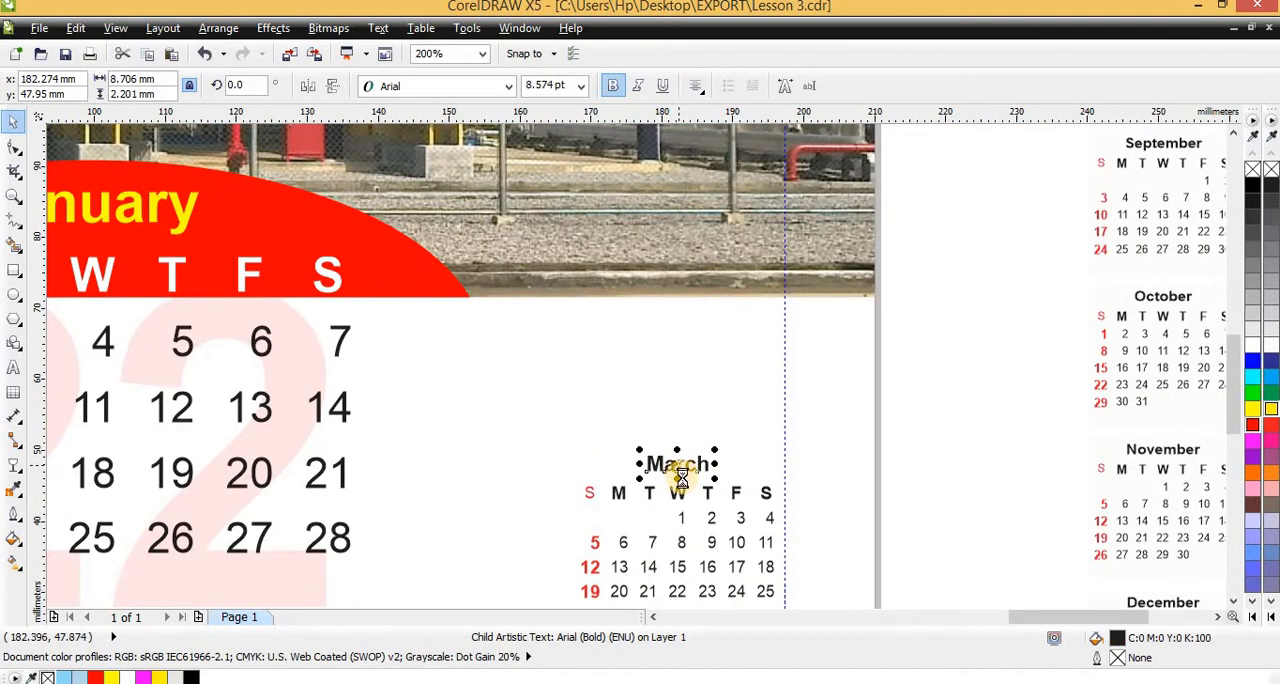
{"action": "key", "text": "Delete"}
Draw a square about 8.3 mm wide above the last weekday letters of the March mini calendar
{"action": "left_click", "coordinate": [8, 271]}
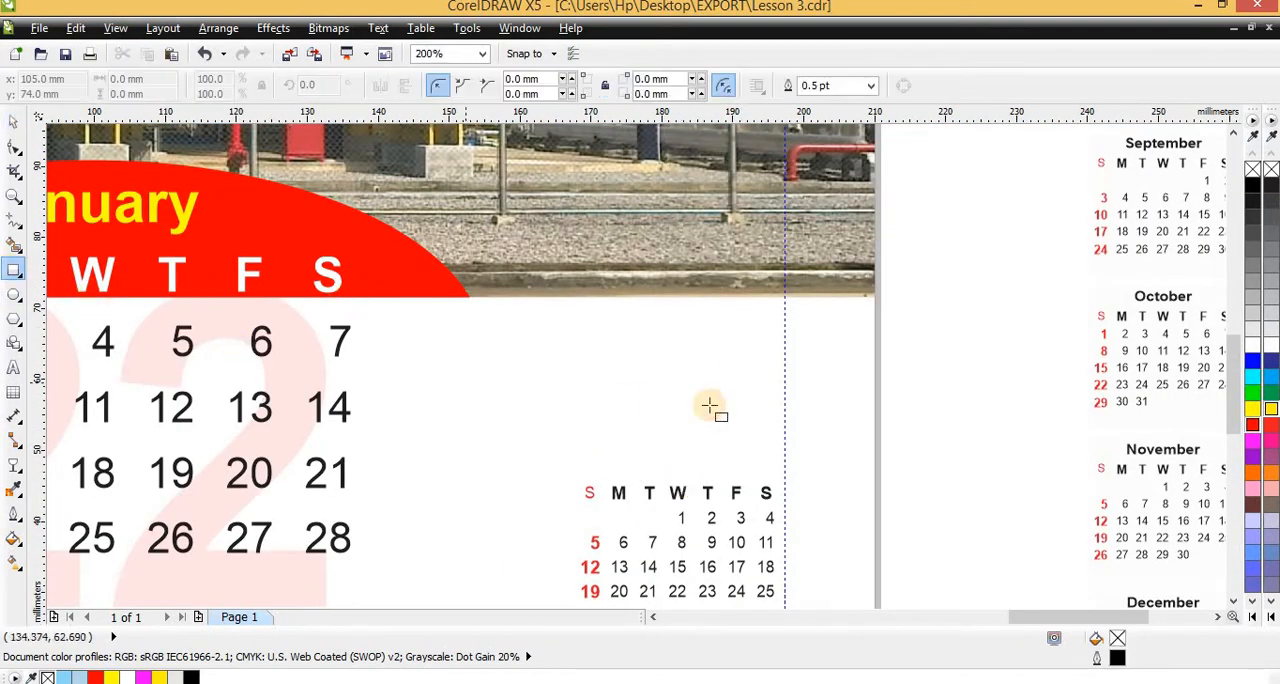
{"action": "left_click_drag", "start_coordinate": [723, 412], "coordinate": [709, 477]}
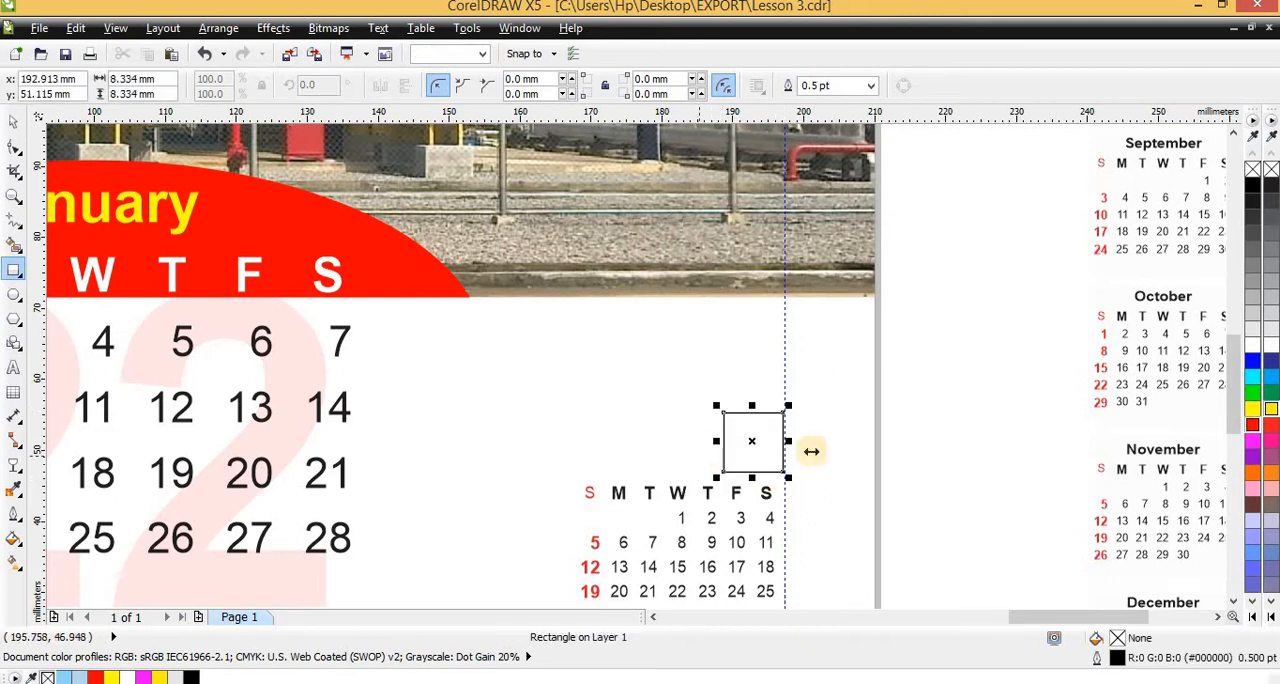
{"action": "scroll", "coordinate": [809, 449], "scroll_direction": "down", "scroll_amount": 2}
{"action": "scroll", "coordinate": [774, 449], "scroll_direction": "up", "scroll_amount": 2}
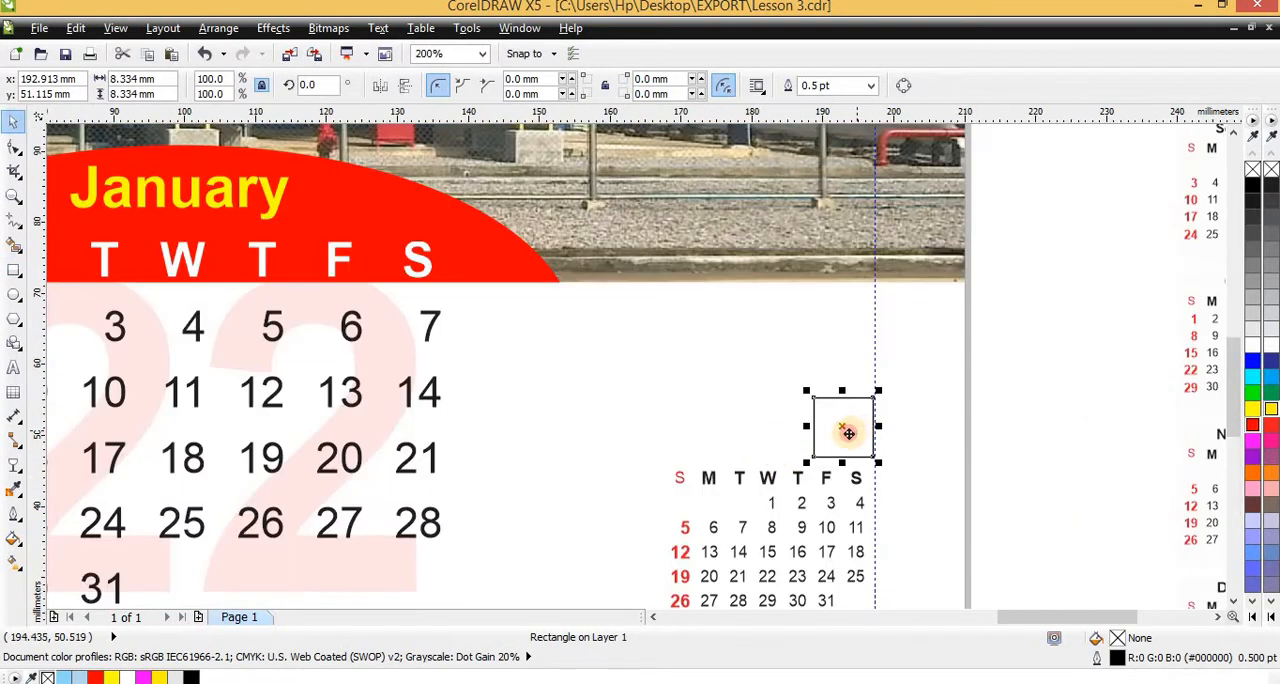
{"action": "left_click_drag", "start_coordinate": [848, 432], "coordinate": [846, 433]}
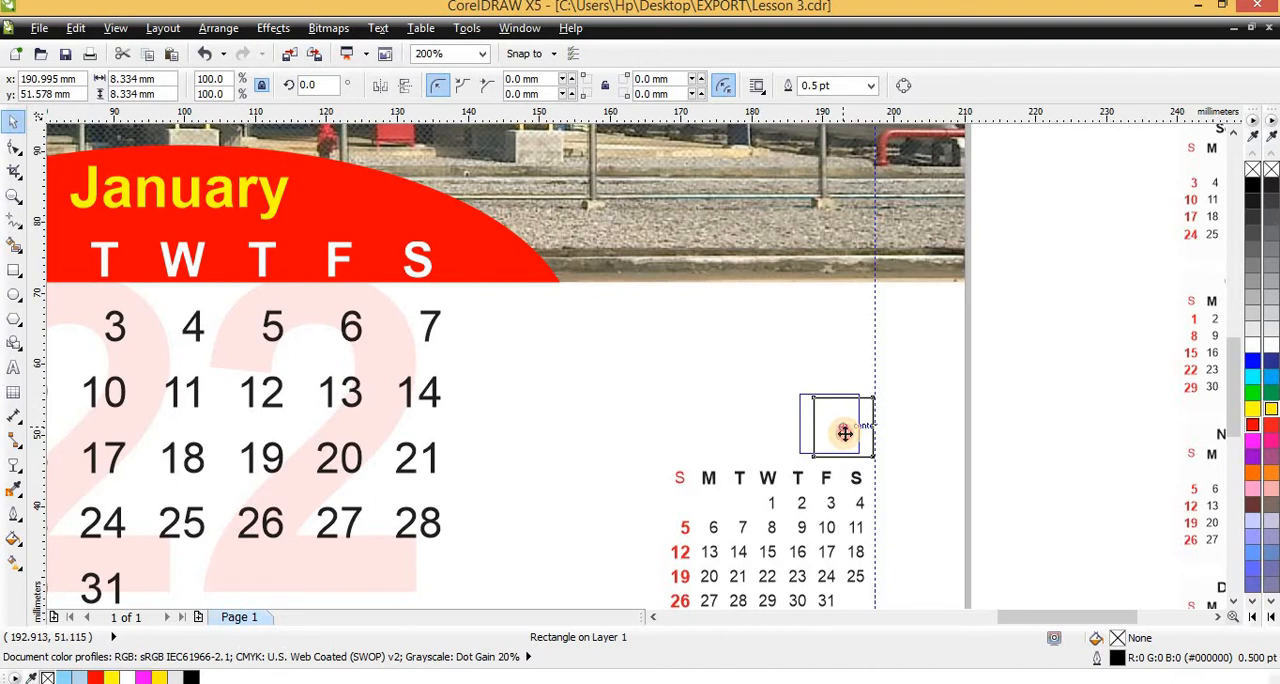
{"action": "key", "text": "Escape"}
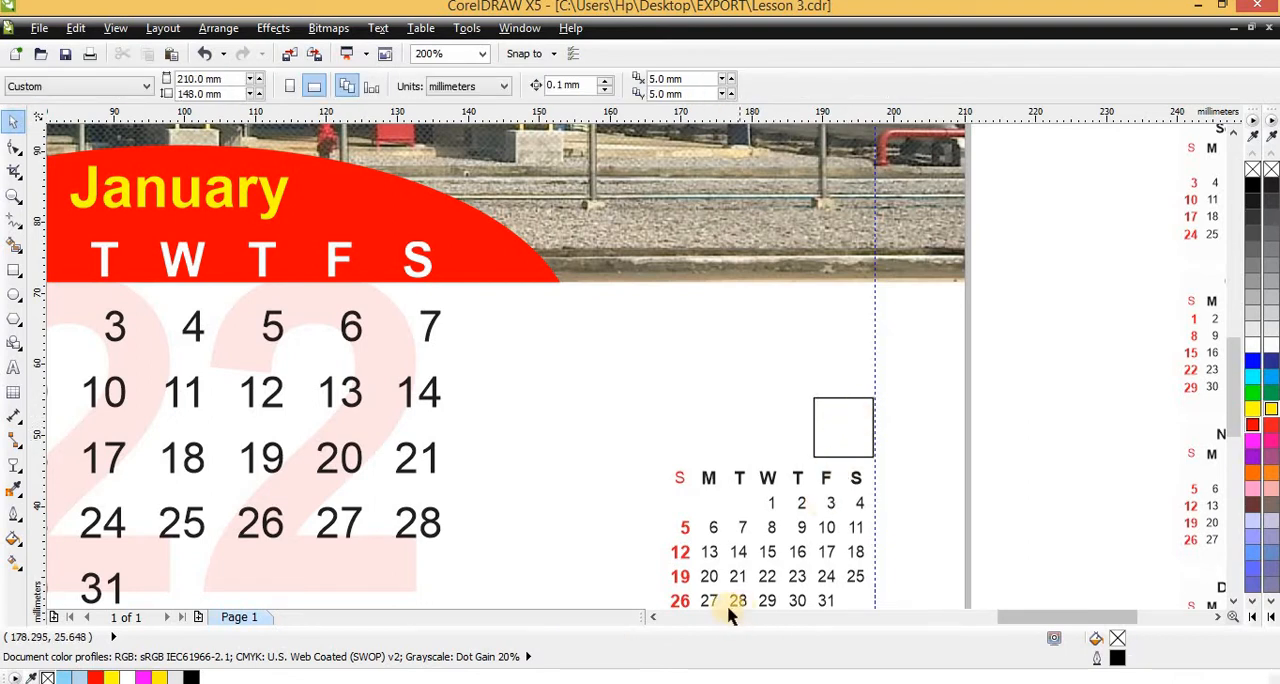
Fill the small square above the March mini calendar with cyan (C100 M0 Y0 K0) and remove its outline
{"action": "left_click", "coordinate": [838, 401]}
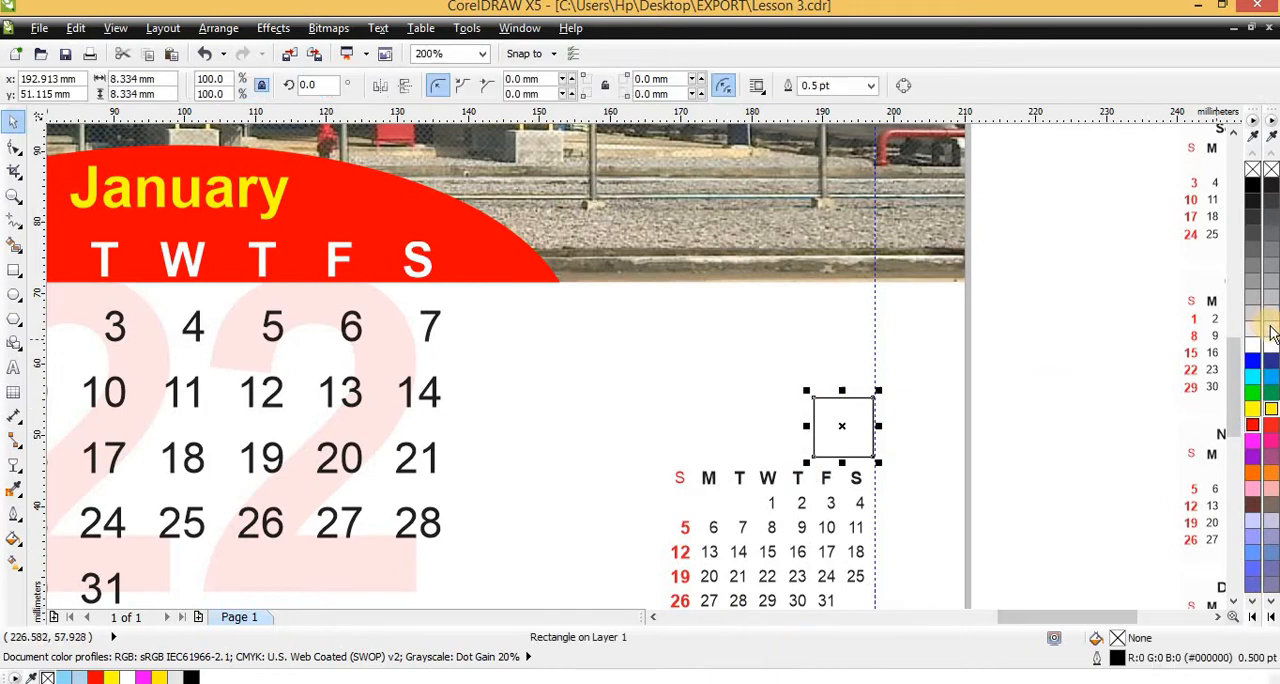
{"action": "left_click", "coordinate": [1247, 190]}
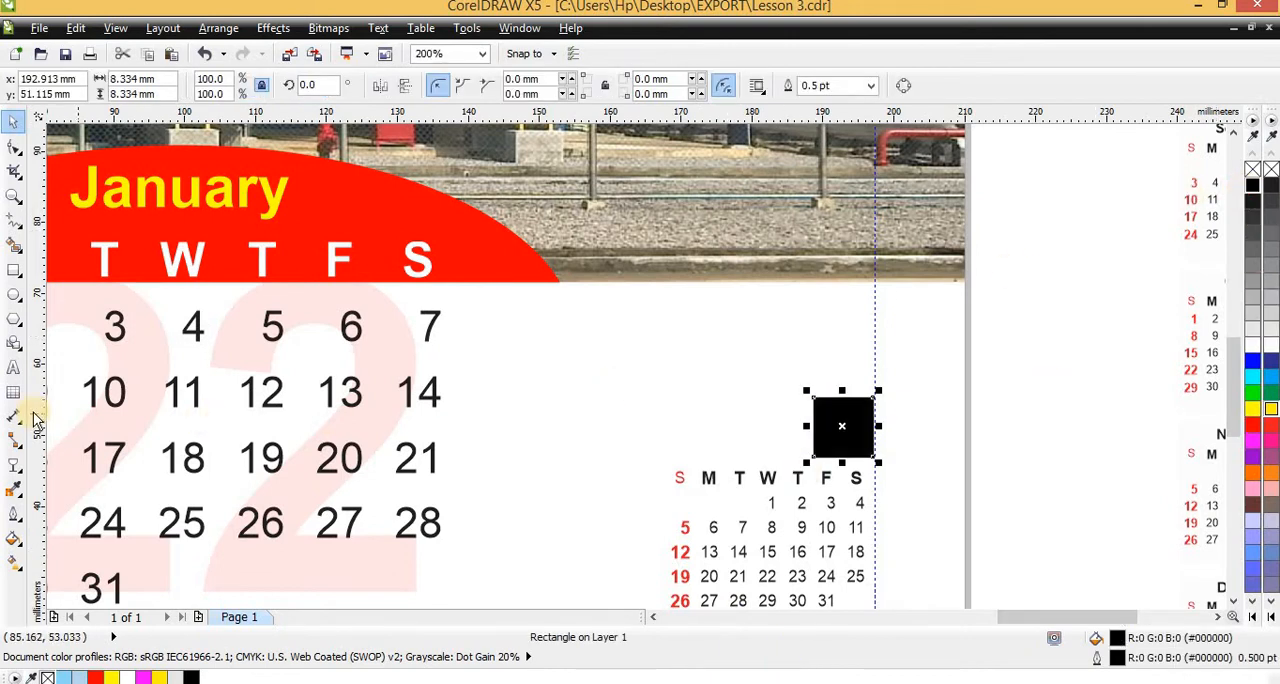
{"action": "left_click", "coordinate": [1271, 377]}
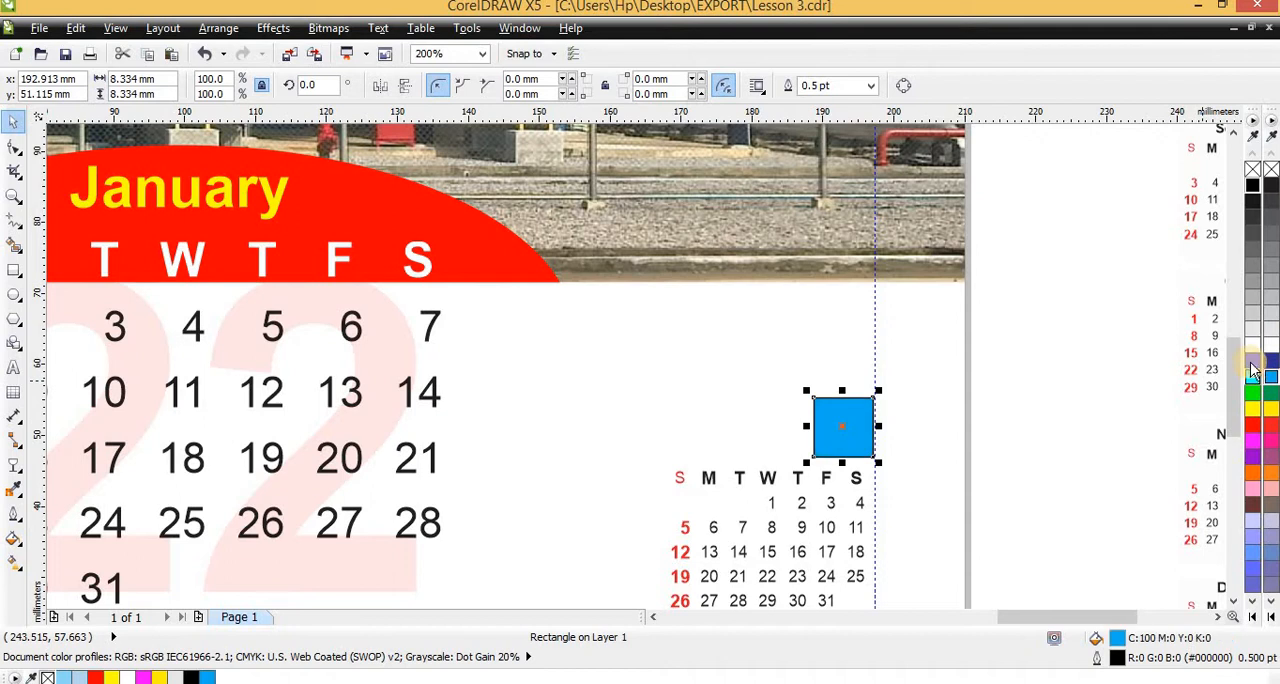
{"action": "right_click", "coordinate": [1252, 169]}
{"action": "scroll", "coordinate": [846, 425], "scroll_direction": "down", "scroll_amount": 1}
{"action": "scroll", "coordinate": [848, 480], "scroll_direction": "up", "scroll_amount": 1}
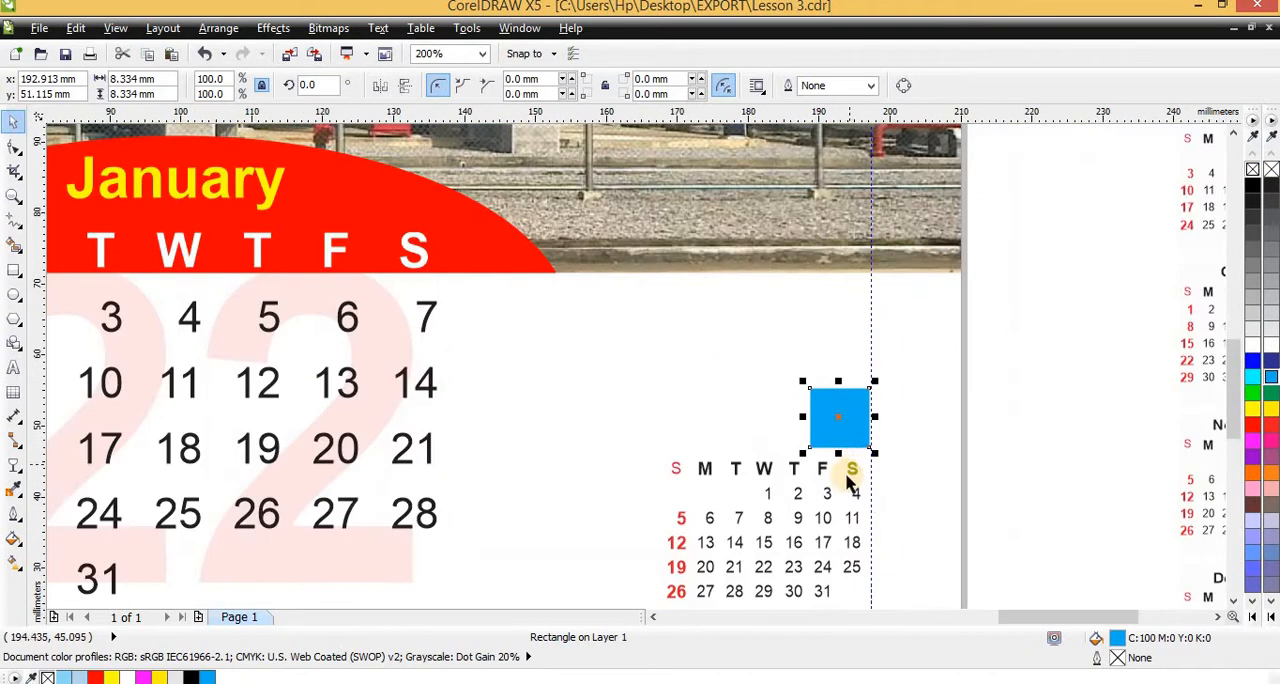
Align the blue square with the right edge of the March mini calendar
{"action": "left_click", "coordinate": [853, 470], "text": "shift"}
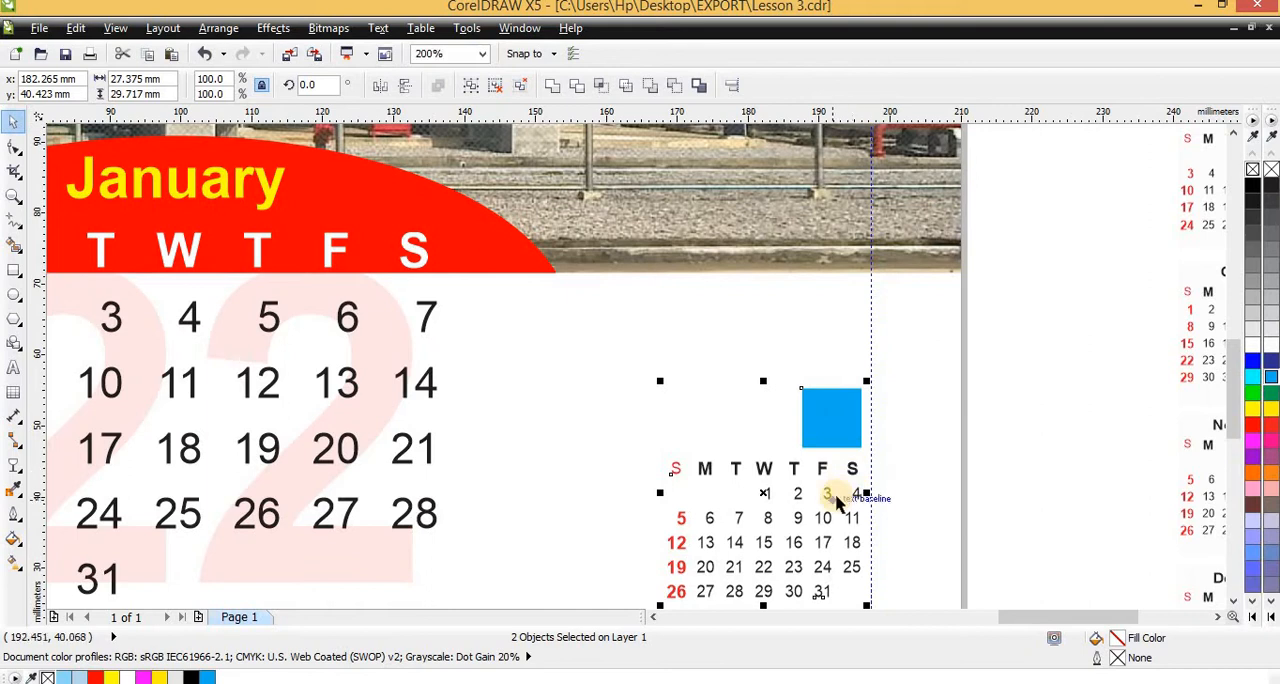
{"action": "key", "text": "Escape"}
{"action": "left_click", "coordinate": [826, 412]}
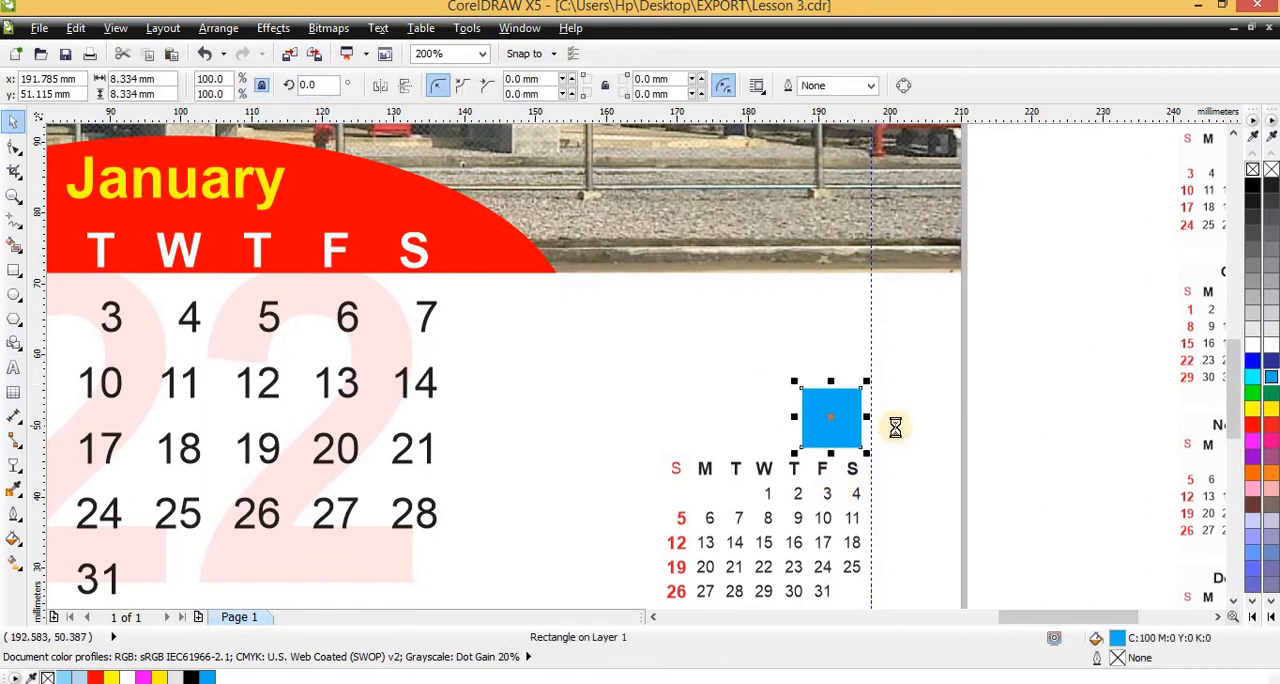
{"action": "scroll", "coordinate": [895, 428], "scroll_direction": "down", "scroll_amount": 1}
{"action": "scroll", "coordinate": [878, 440], "scroll_direction": "up", "scroll_amount": 1}
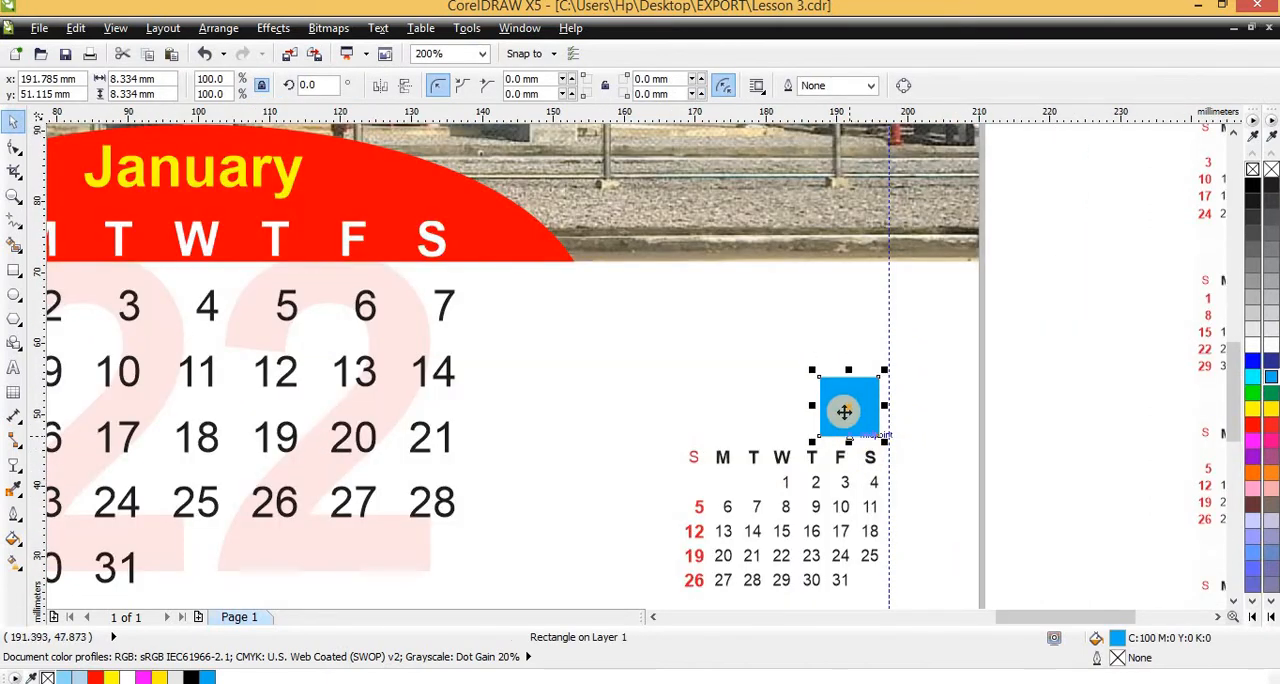
Examine the sample's October heading box with its arrows and the round "CALENDAR 2020" badge
{"action": "scroll", "coordinate": [843, 411], "scroll_direction": "up", "scroll_amount": 1}
{"action": "scroll", "coordinate": [689, 431], "scroll_direction": "down", "scroll_amount": 1}
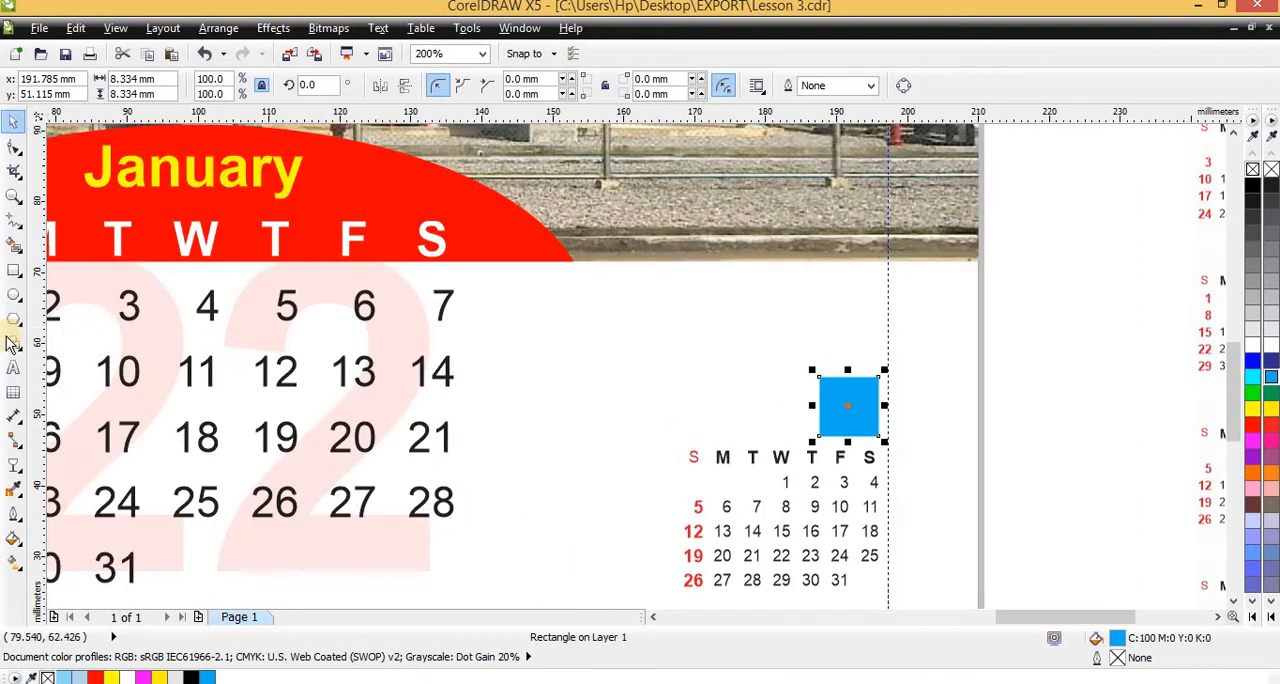
{"action": "scroll", "coordinate": [243, 371], "scroll_direction": "down", "scroll_amount": 3}
{"action": "scroll", "coordinate": [491, 400], "scroll_direction": "up", "scroll_amount": 2}
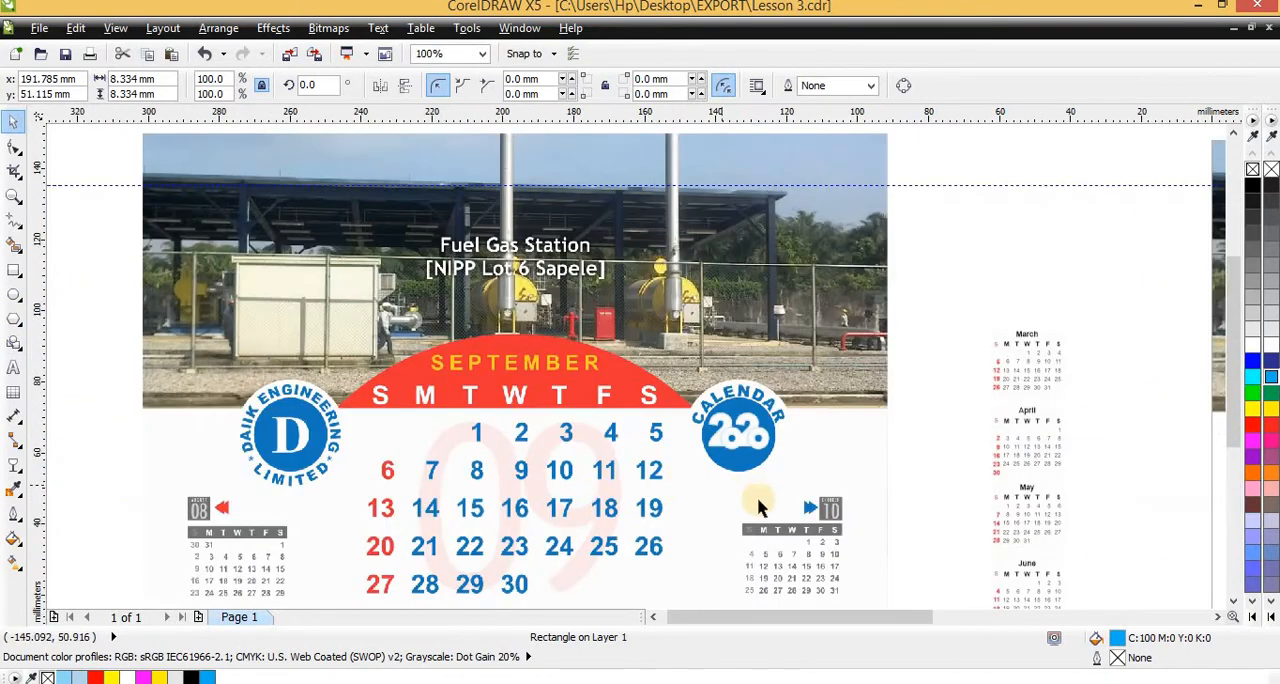
{"action": "scroll", "coordinate": [792, 503], "scroll_direction": "up", "scroll_amount": 2}
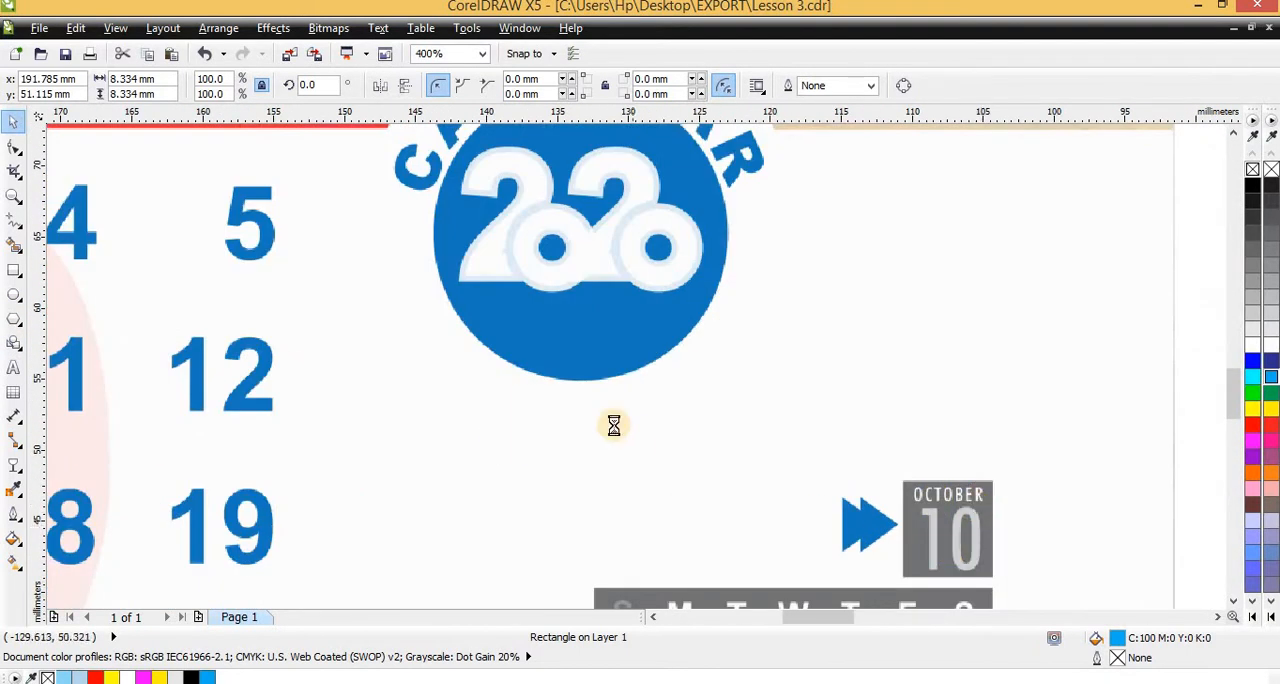
{"action": "scroll", "coordinate": [614, 426], "scroll_direction": "down", "scroll_amount": 1}
{"action": "scroll", "coordinate": [598, 258], "scroll_direction": "up", "scroll_amount": 2}
{"action": "scroll", "coordinate": [540, 345], "scroll_direction": "down", "scroll_amount": 1}
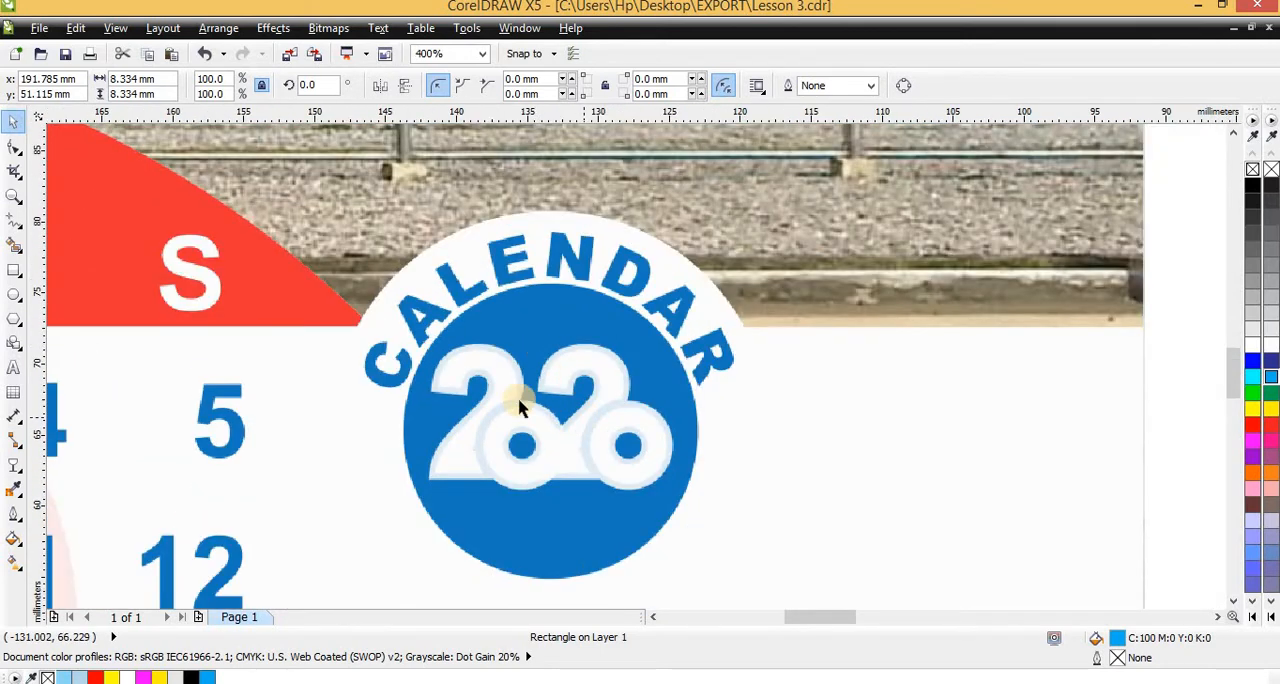
{"action": "scroll", "coordinate": [427, 340], "scroll_direction": "down", "scroll_amount": 2}
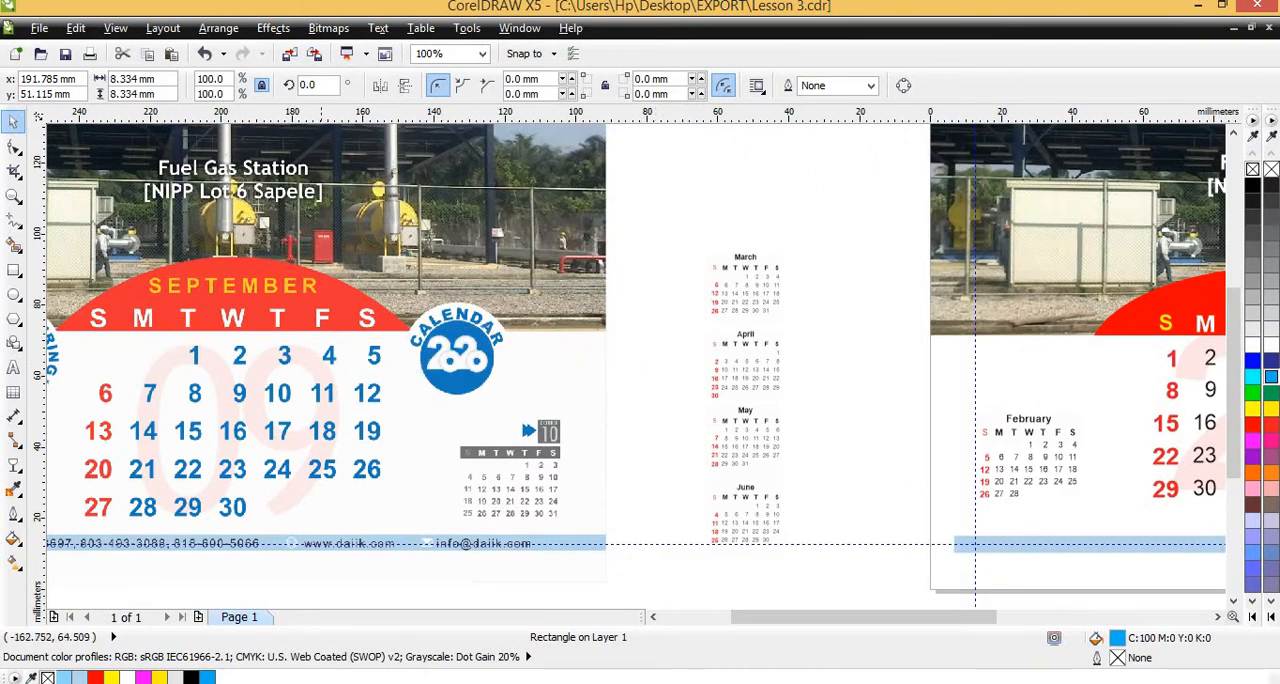
Draw a circle about 18 mm wide in the empty area beside the sample, filled with cyan (C100 M0 Y0 K0) and without outline
{"action": "left_click", "coordinate": [14, 294]}
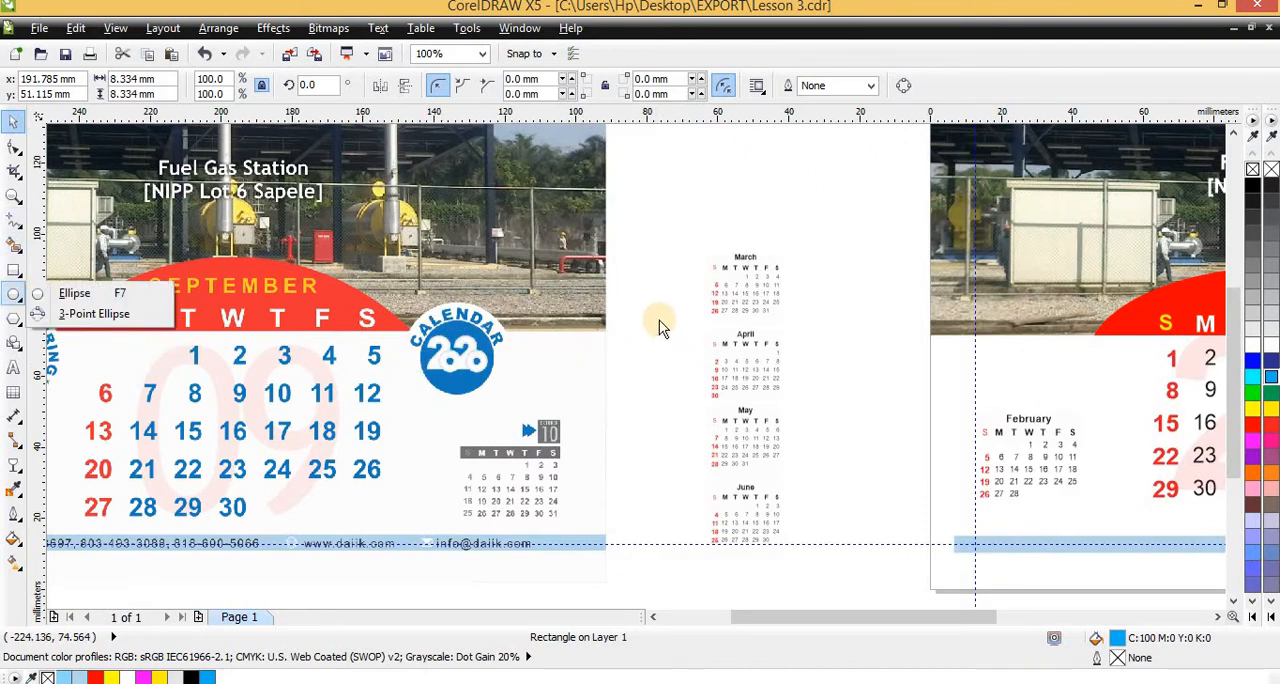
{"action": "left_click", "coordinate": [37, 294]}
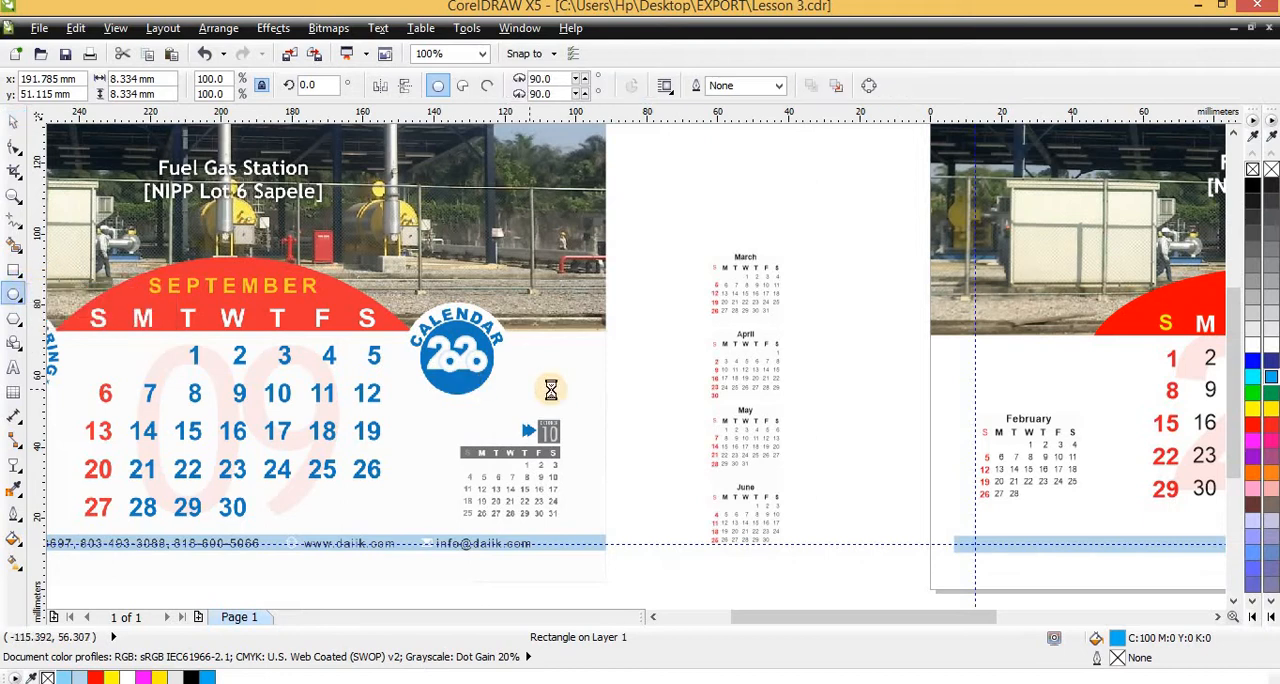
{"action": "scroll", "coordinate": [551, 386], "scroll_direction": "up", "scroll_amount": 1}
{"action": "mouse_move", "coordinate": [729, 255]}
{"action": "left_mouse_down"}
{"action": "mouse_move", "coordinate": [836, 399]}
{"action": "mouse_move", "coordinate": [822, 367]}
{"action": "left_mouse_up"}
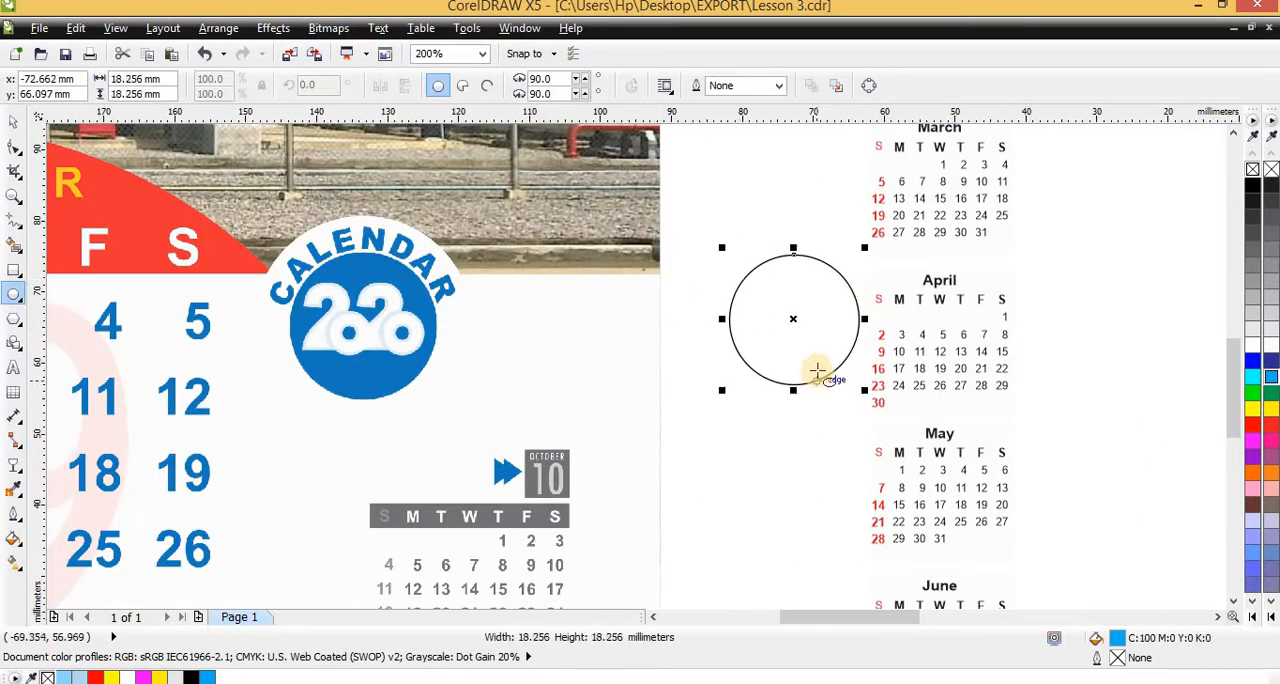
{"action": "key", "text": "space"}
{"action": "left_click_drag", "start_coordinate": [796, 309], "coordinate": [760, 315]}
{"action": "left_click", "coordinate": [1272, 377]}
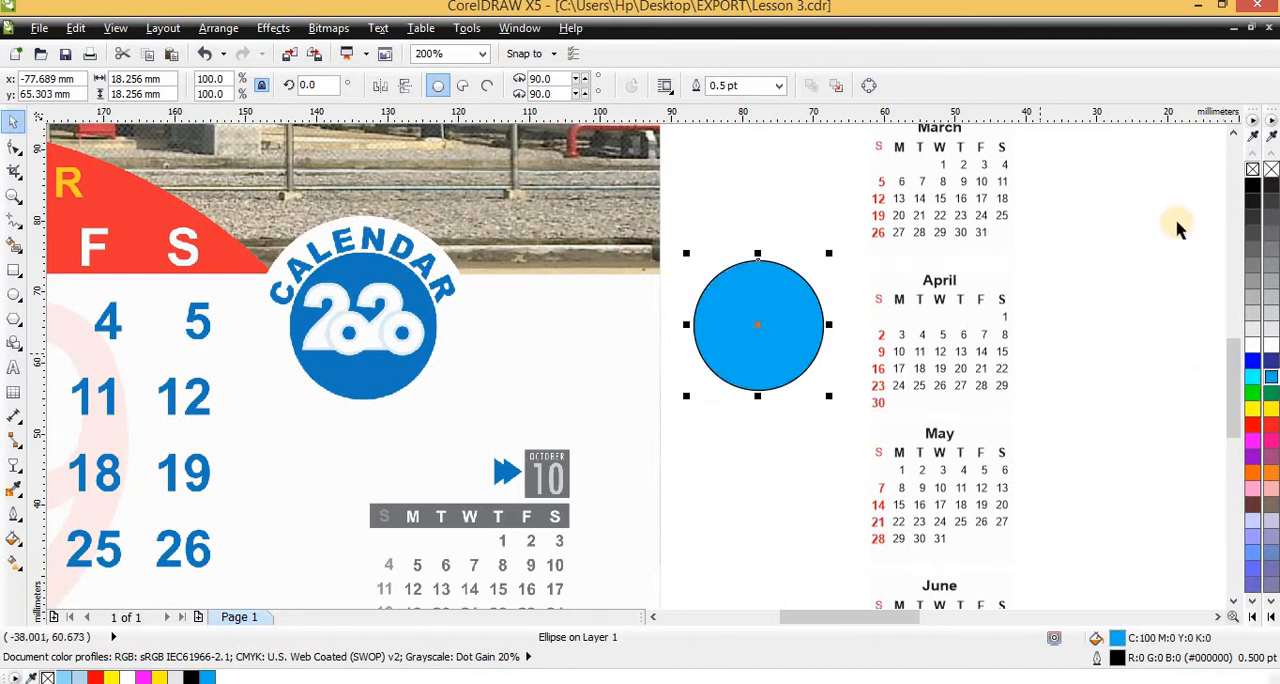
{"action": "right_click", "coordinate": [1252, 172]}
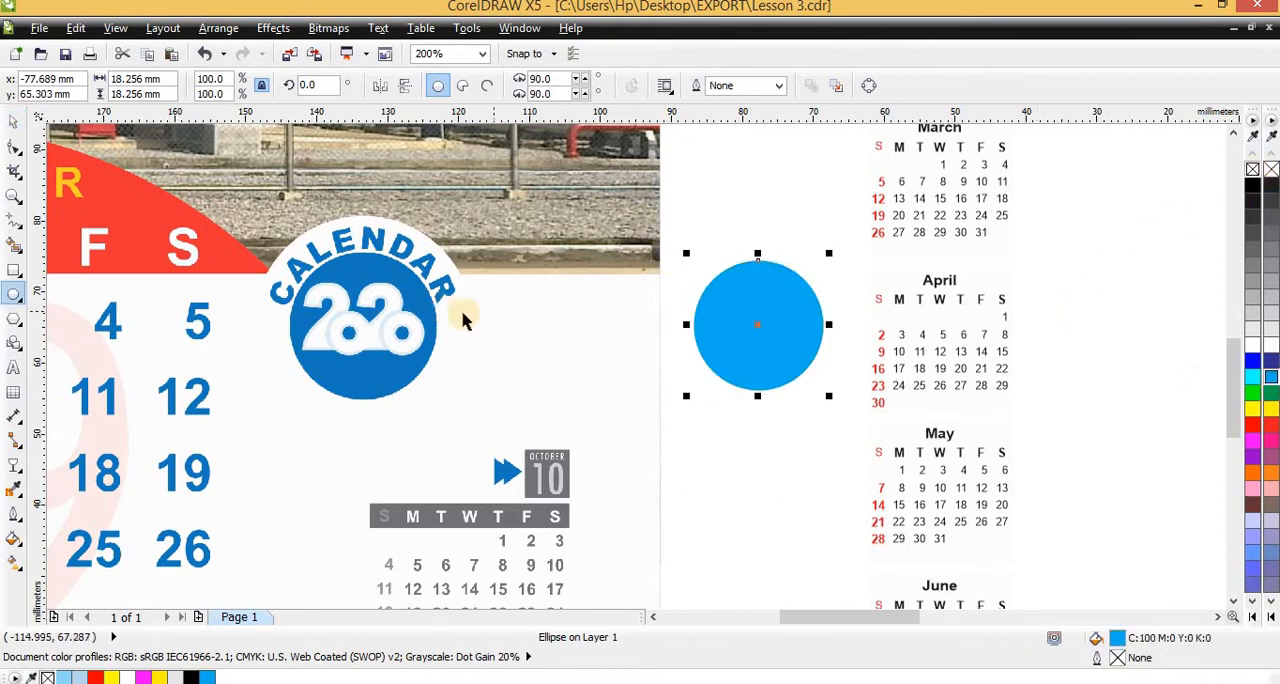
Create a concentric copy of the blue circle enlarged to about 27.5 mm, fill it light grey (#E6E6E6) and send it behind the original
{"action": "left_click", "coordinate": [778, 289]}
{"action": "left_click_drag", "start_coordinate": [768, 297], "coordinate": [772, 297]}
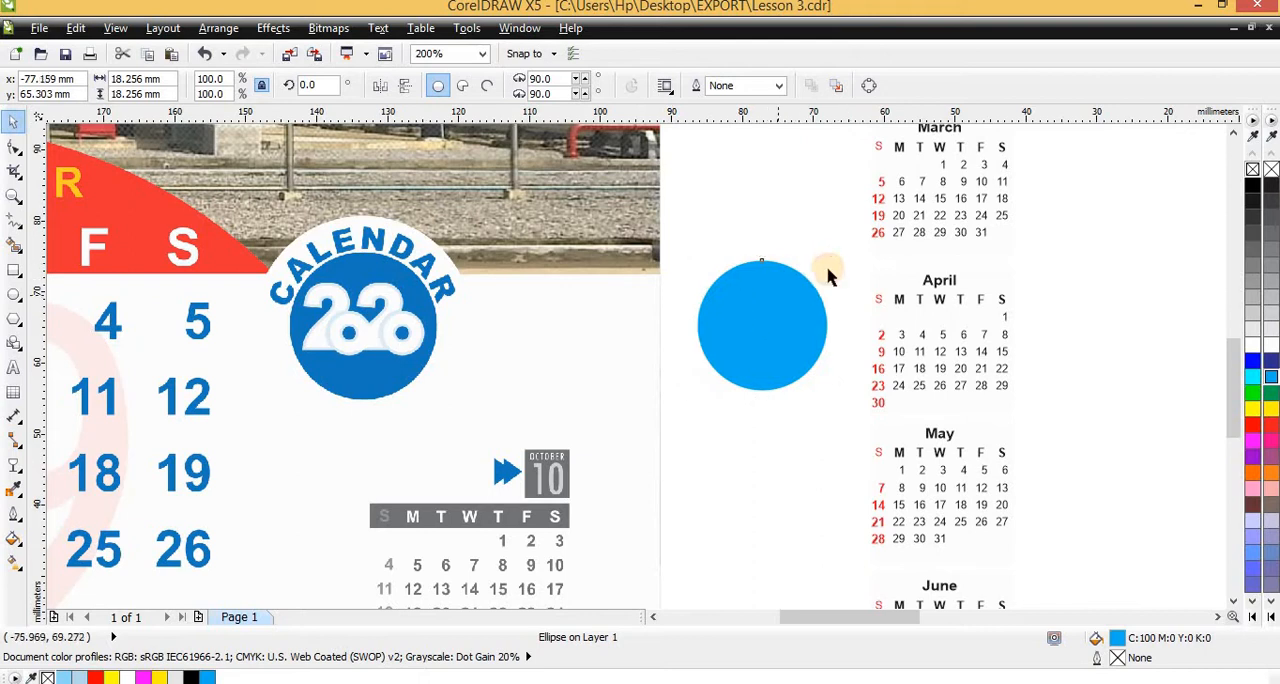
{"action": "left_click_drag", "start_coordinate": [832, 258], "coordinate": [865, 220]}
{"action": "left_click", "coordinate": [1252, 330]}
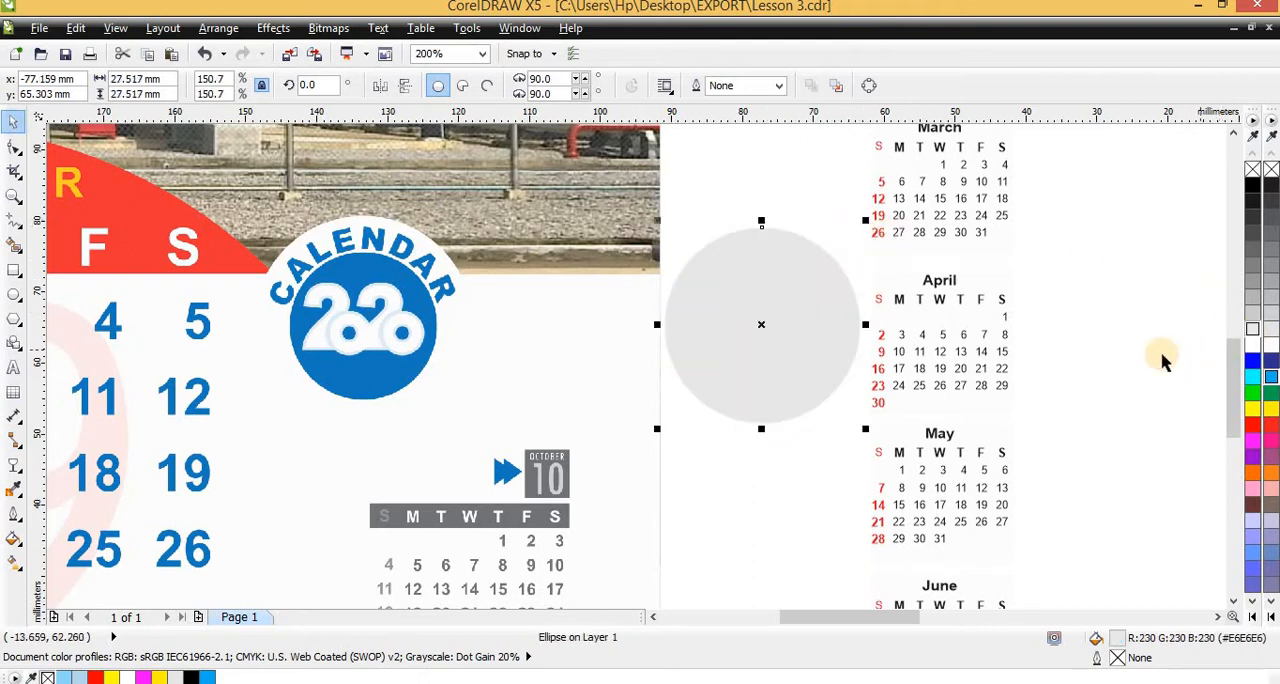
{"action": "key", "text": "shift+Page_Down"}
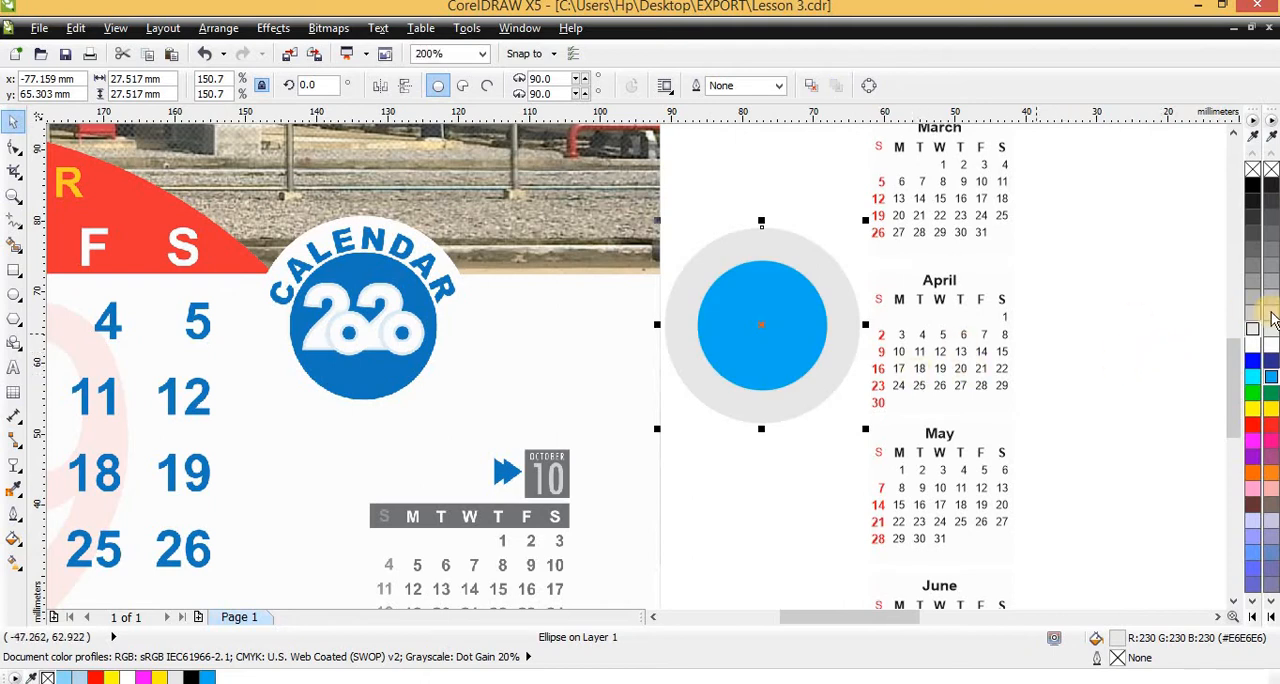
Fill the larger circle behind the blue one with white (#FFFFFF)
{"action": "left_click", "coordinate": [1257, 345]}
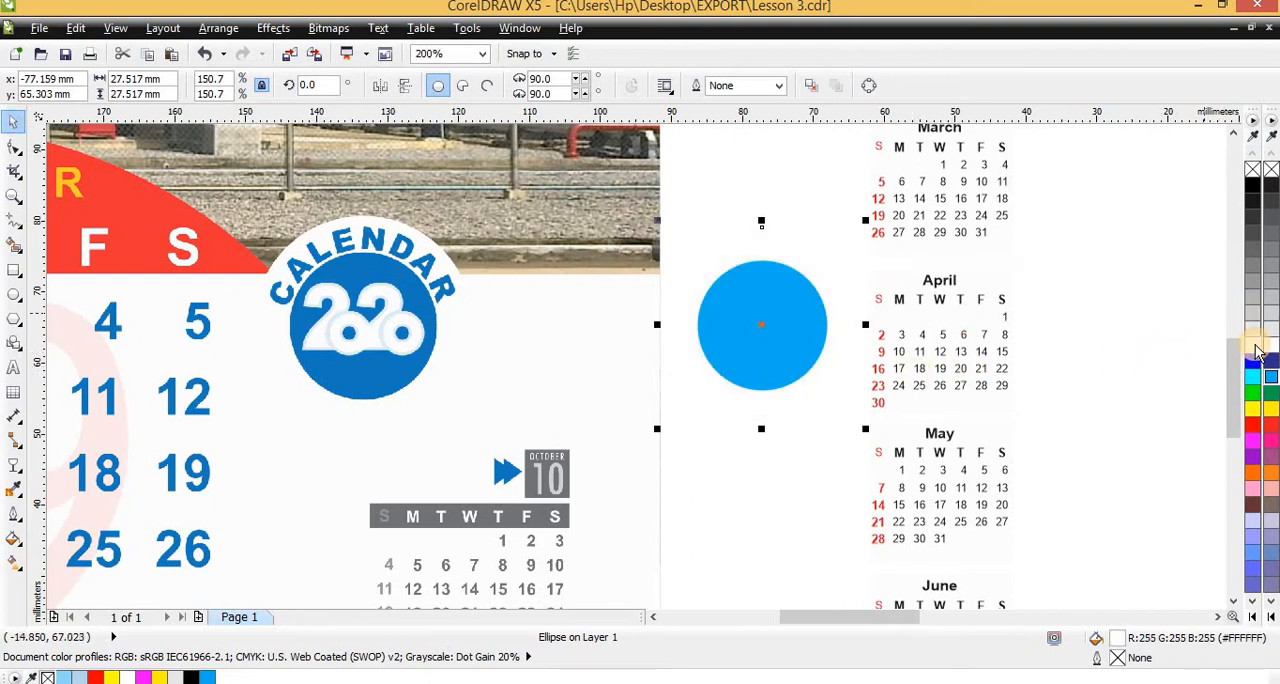
{"action": "left_click", "coordinate": [1252, 331]}
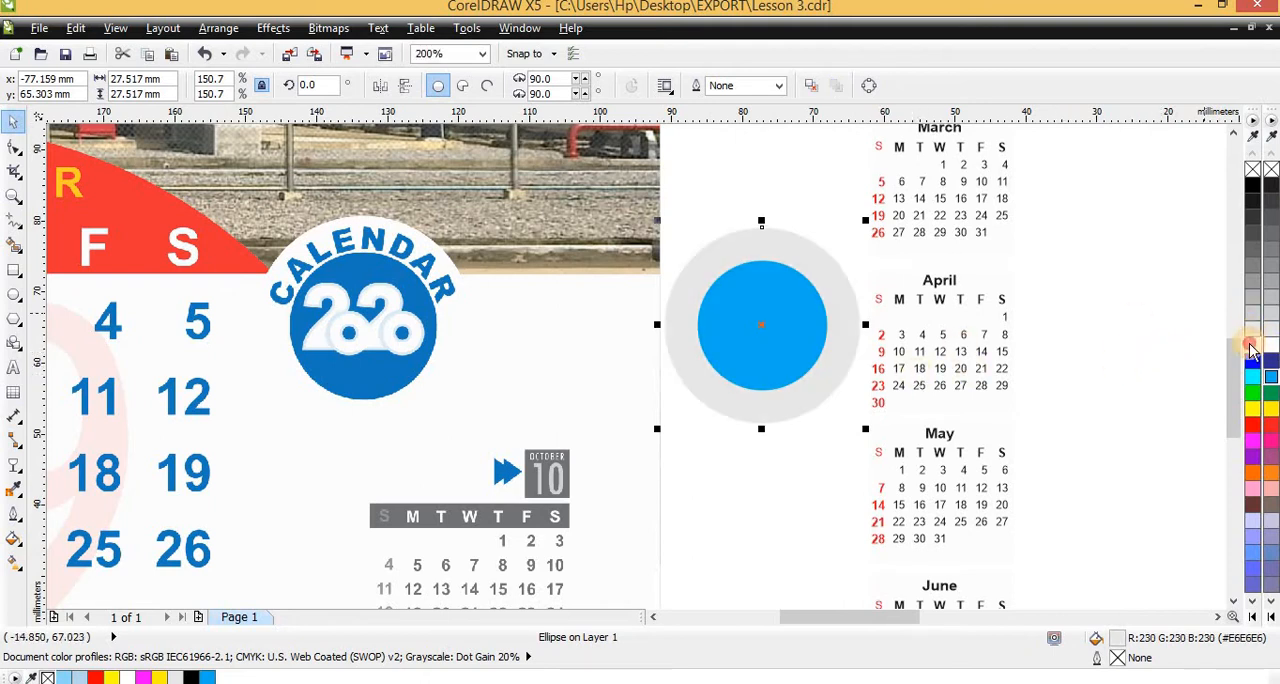
{"action": "left_click", "coordinate": [1256, 345]}
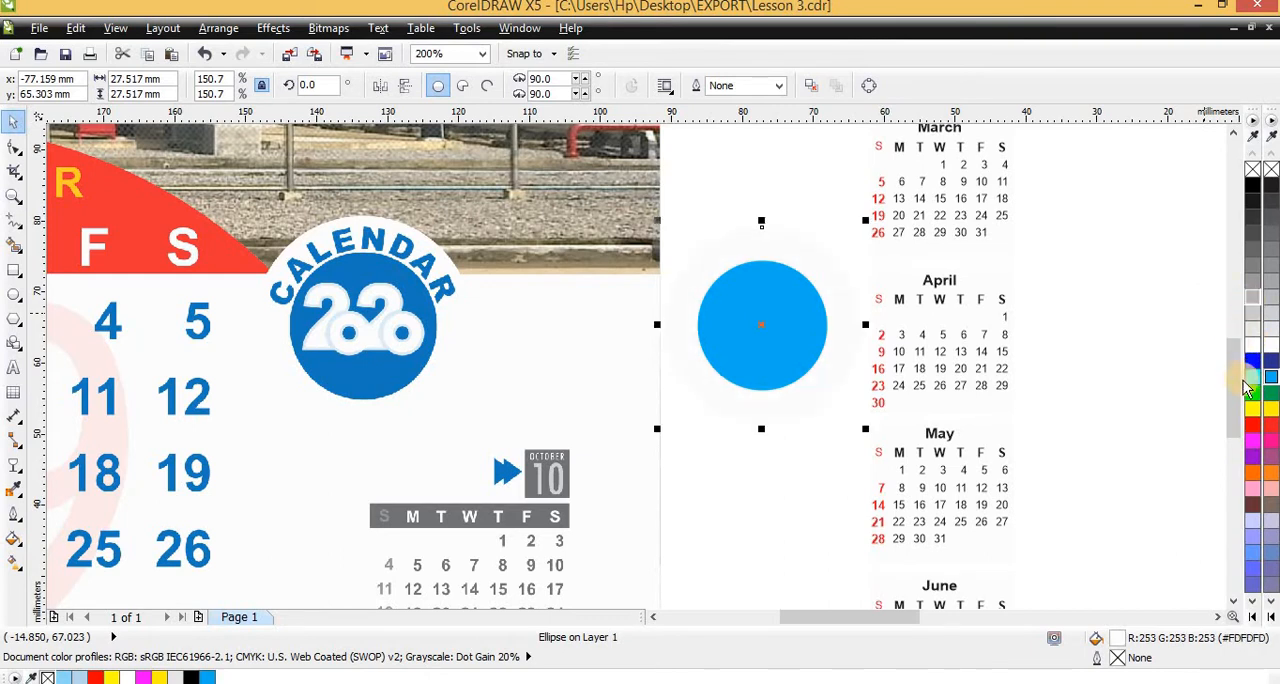
{"action": "left_click", "coordinate": [1252, 346]}
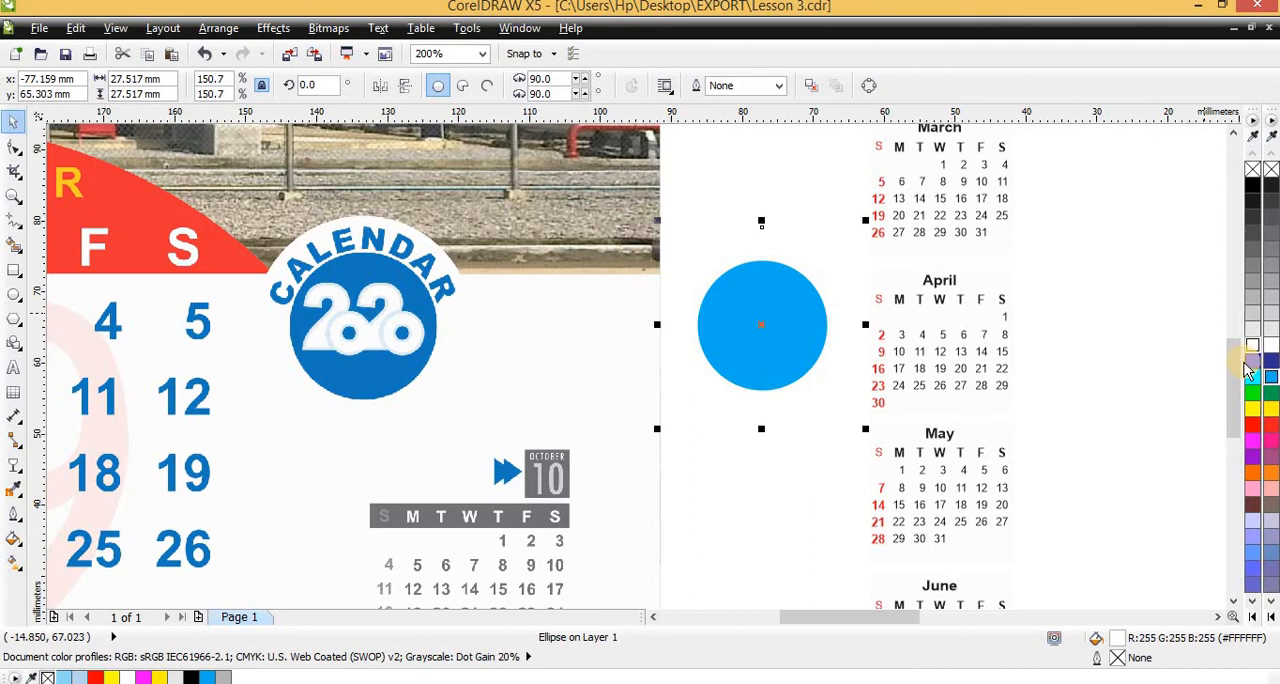
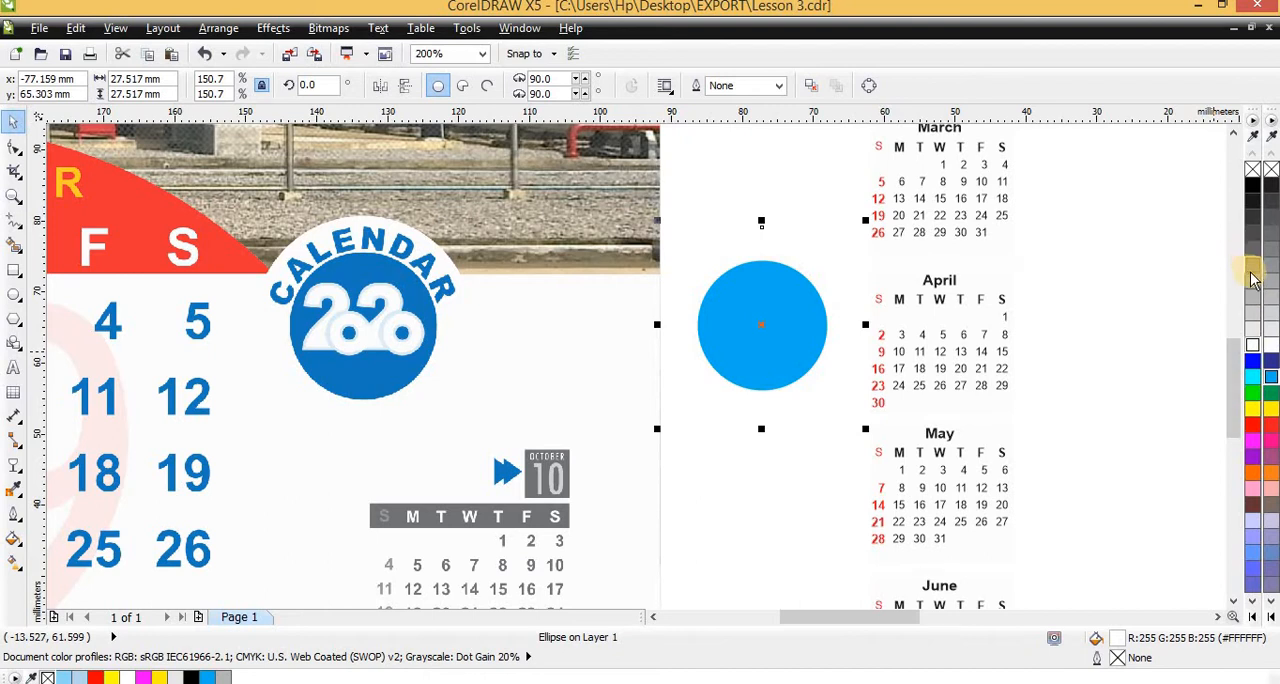
Try tinting the larger circle behind the blue one with red, and return its fill to white (#FFFFFF)
{"action": "left_click", "coordinate": [1251, 432]}
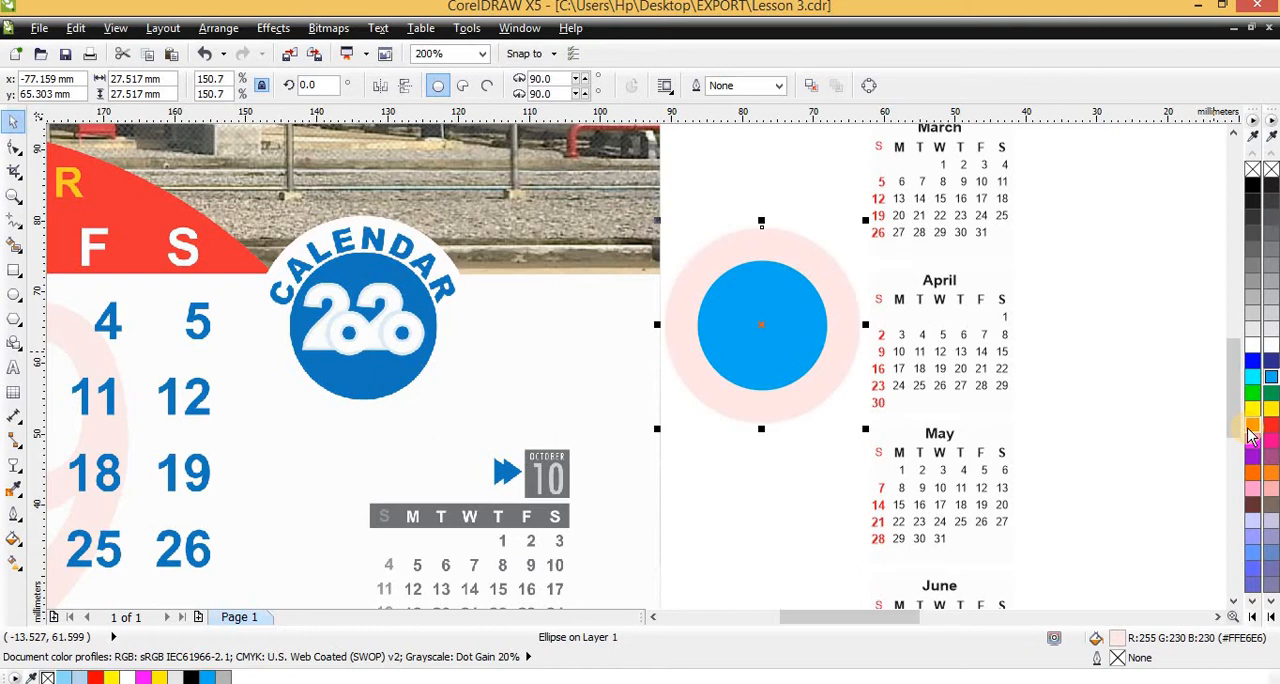
{"action": "left_click", "coordinate": [1251, 432], "text": "ctrl"}
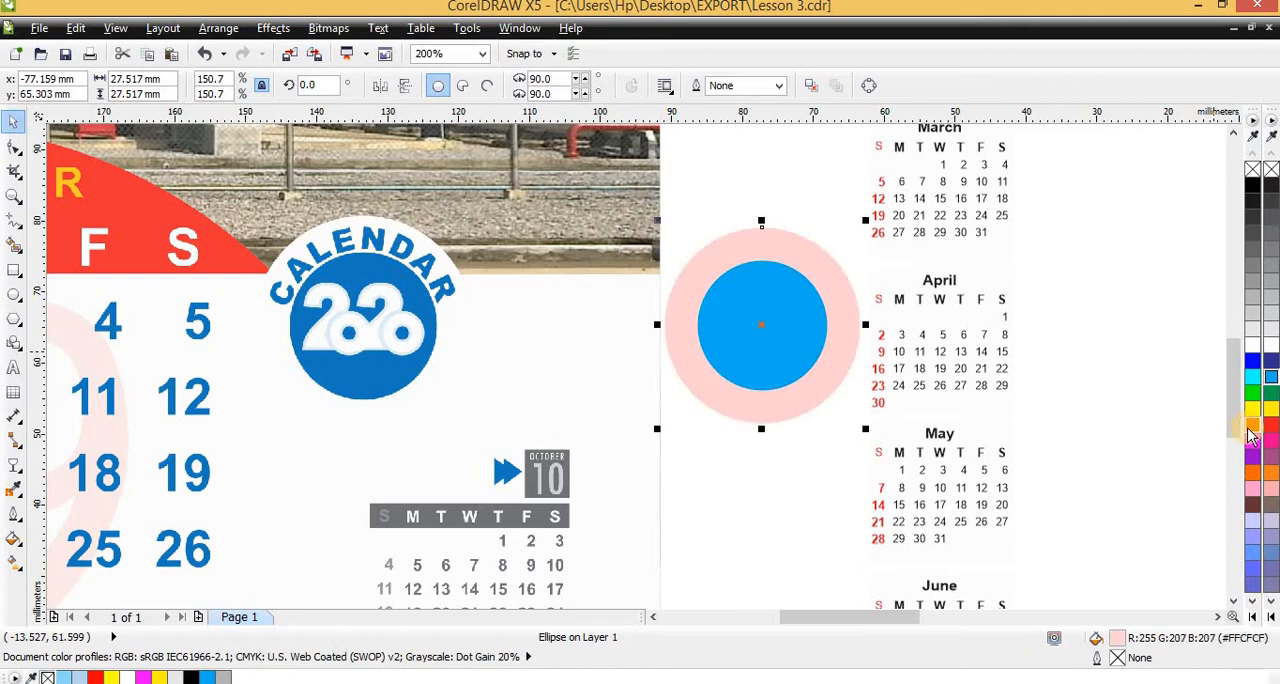
{"action": "left_click", "coordinate": [1251, 432], "text": "ctrl"}
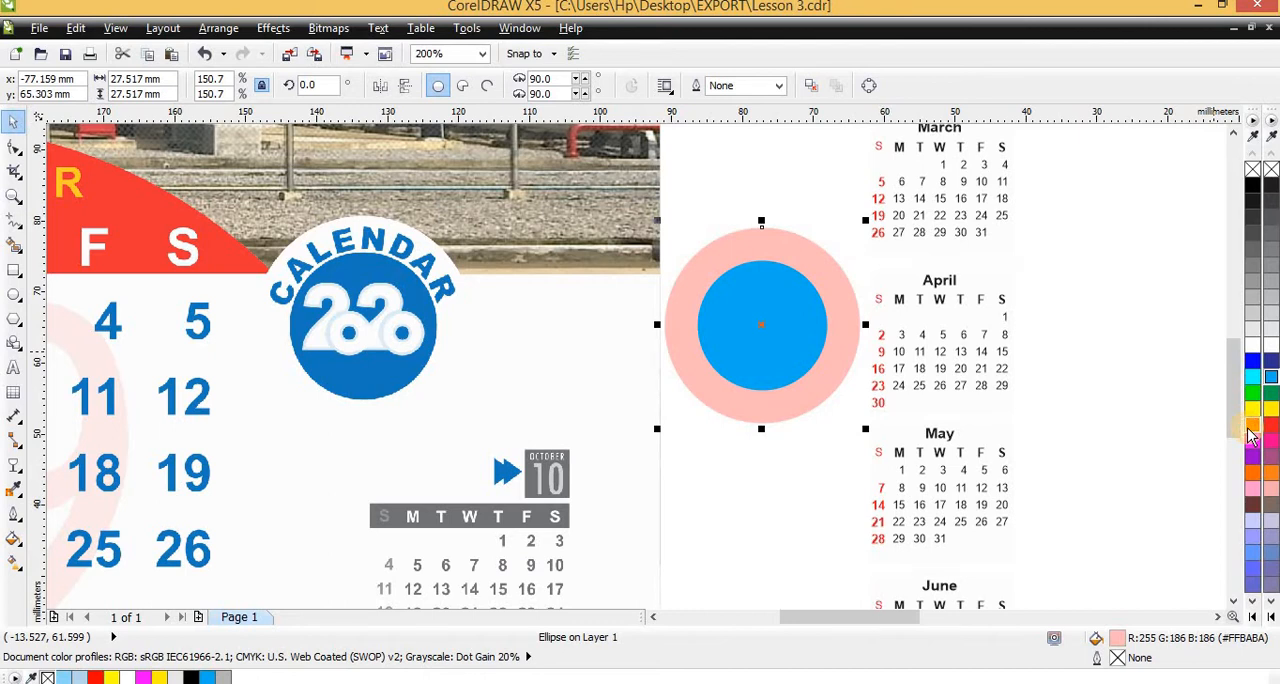
{"action": "left_click", "coordinate": [1251, 432], "text": "ctrl"}
{"action": "left_click", "coordinate": [1250, 427], "text": "ctrl"}
{"action": "left_click", "coordinate": [1250, 426], "text": "ctrl"}
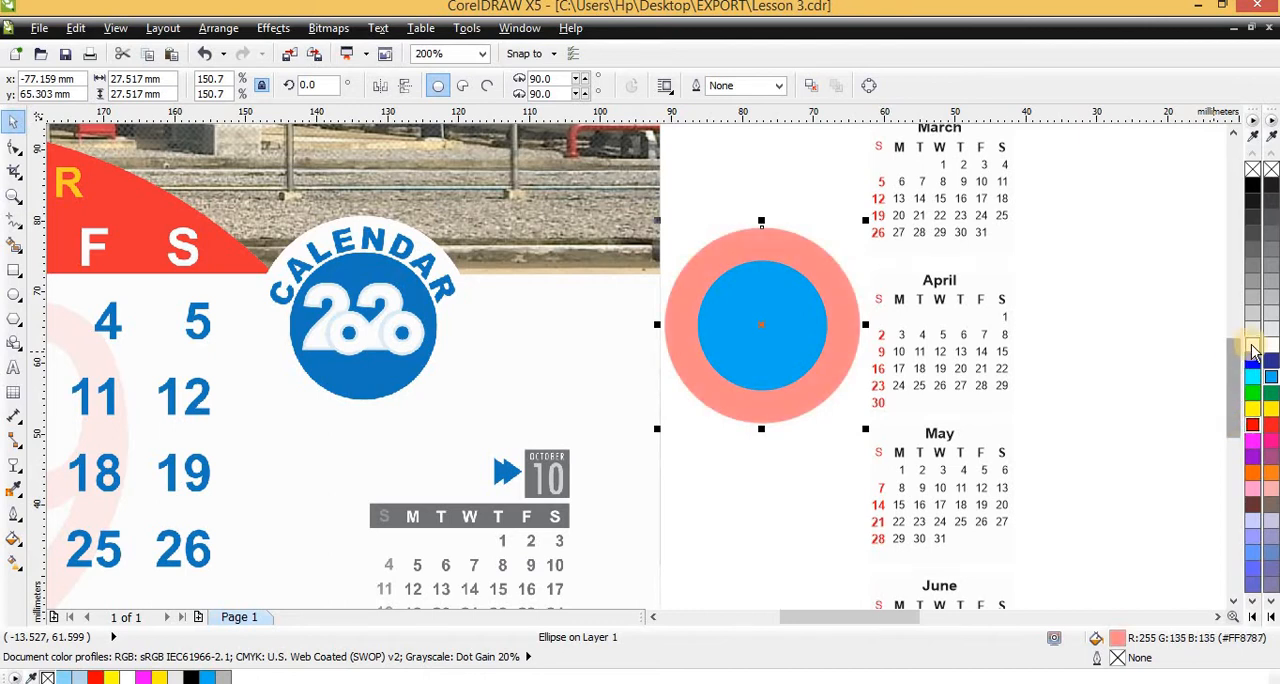
{"action": "left_click", "coordinate": [1252, 346]}
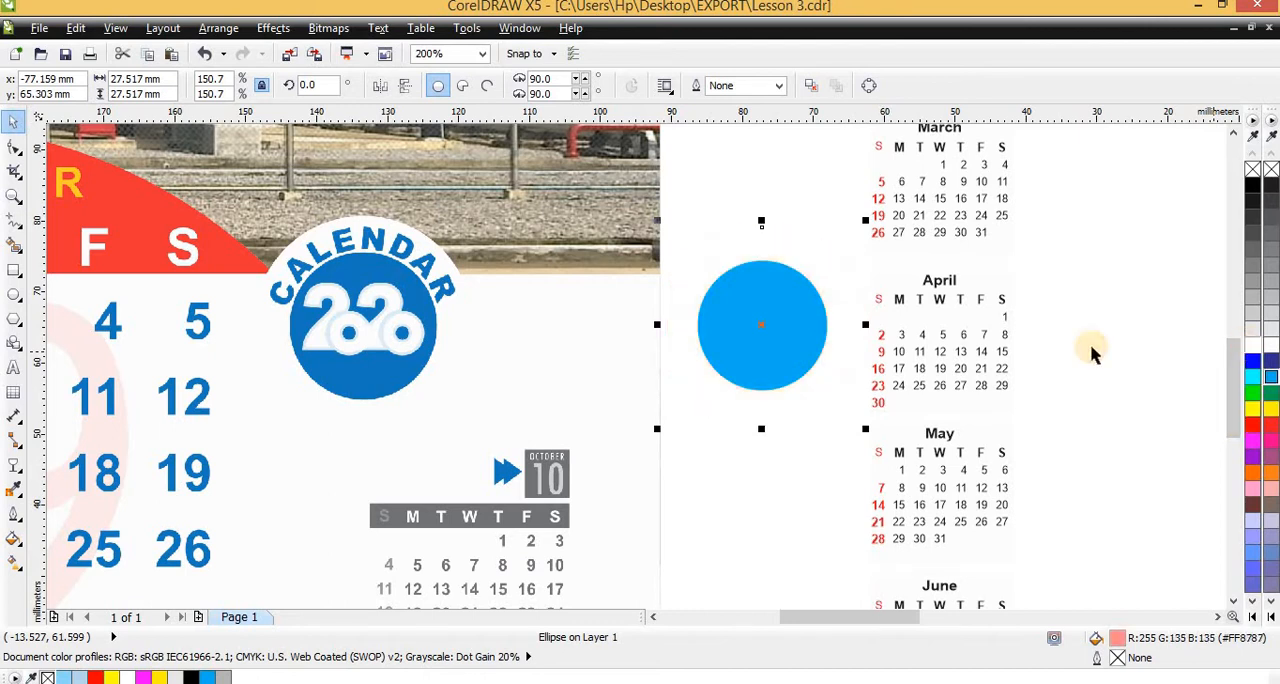
Fill the smaller circle with the dark blue (#1579BD) sampled from the sample's calendar badge
{"action": "left_click", "coordinate": [755, 328]}
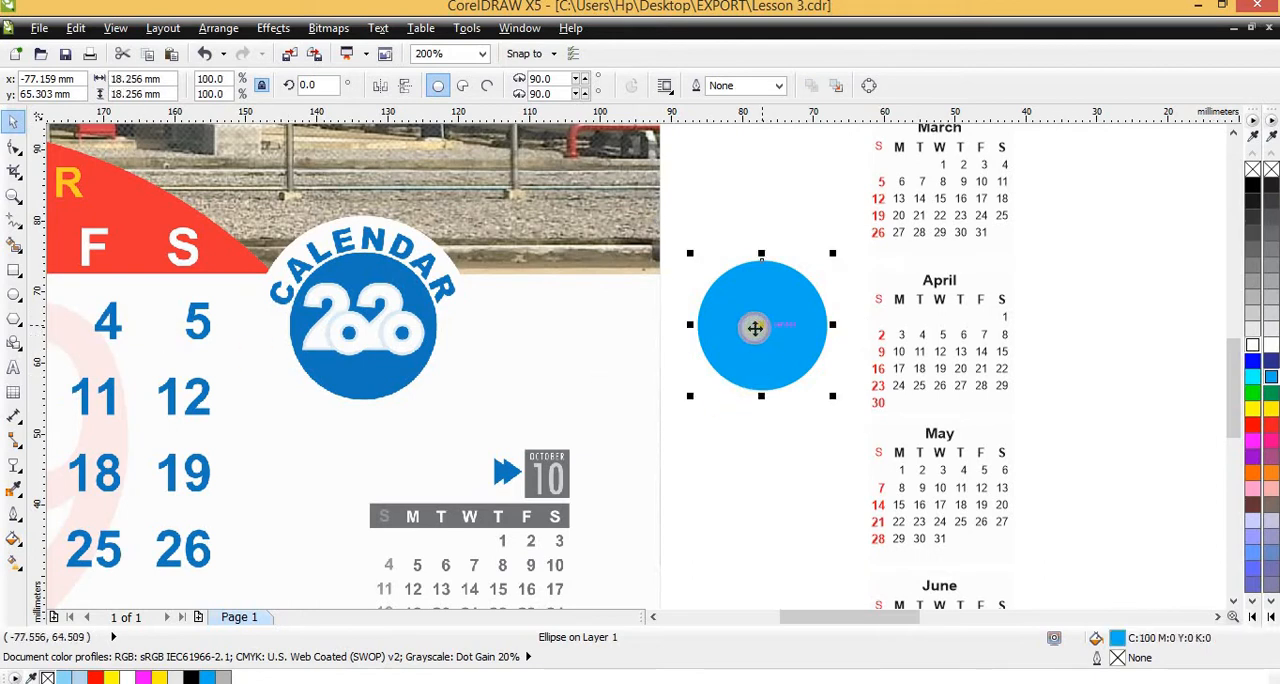
{"action": "left_click", "coordinate": [14, 489]}
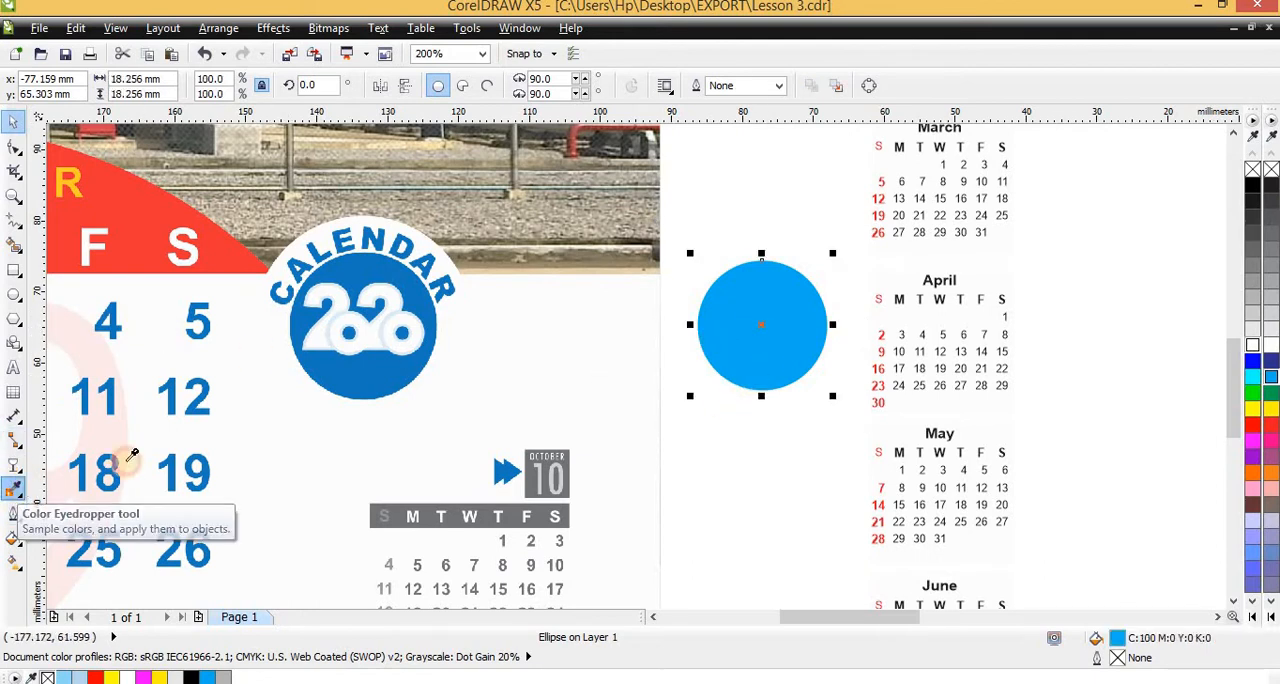
{"action": "left_click", "coordinate": [368, 263]}
{"action": "left_click", "coordinate": [762, 305]}
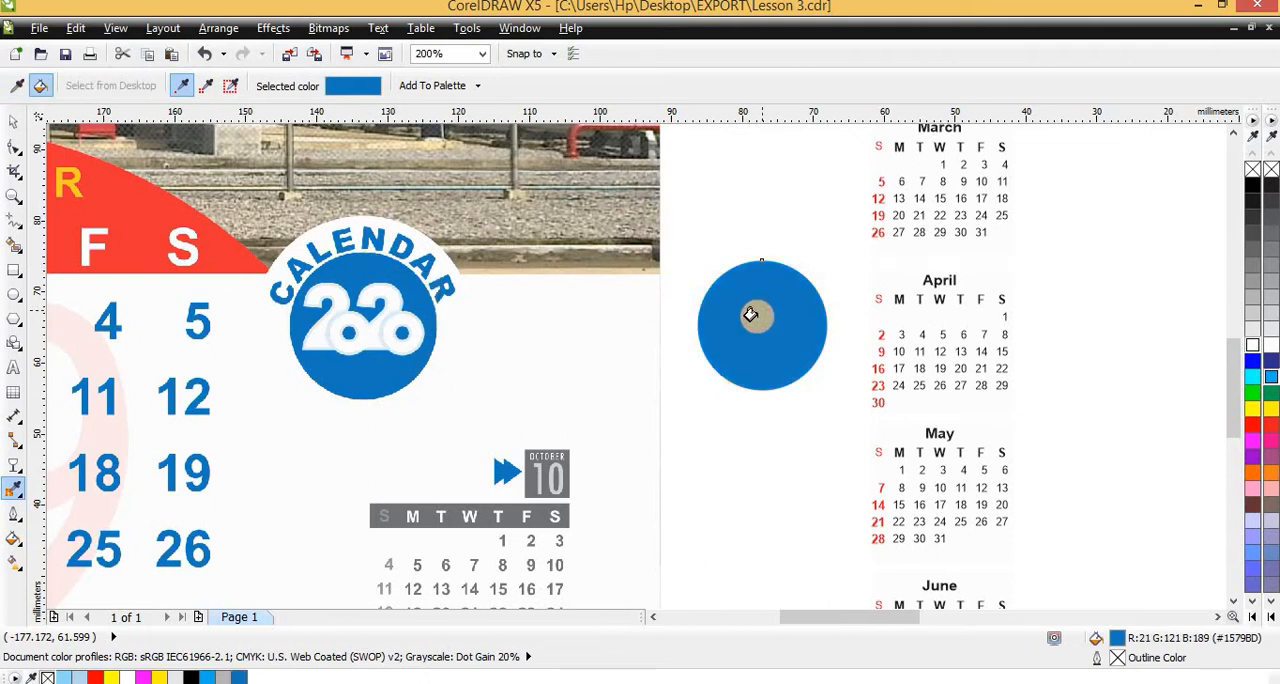
{"action": "key", "text": "space"}
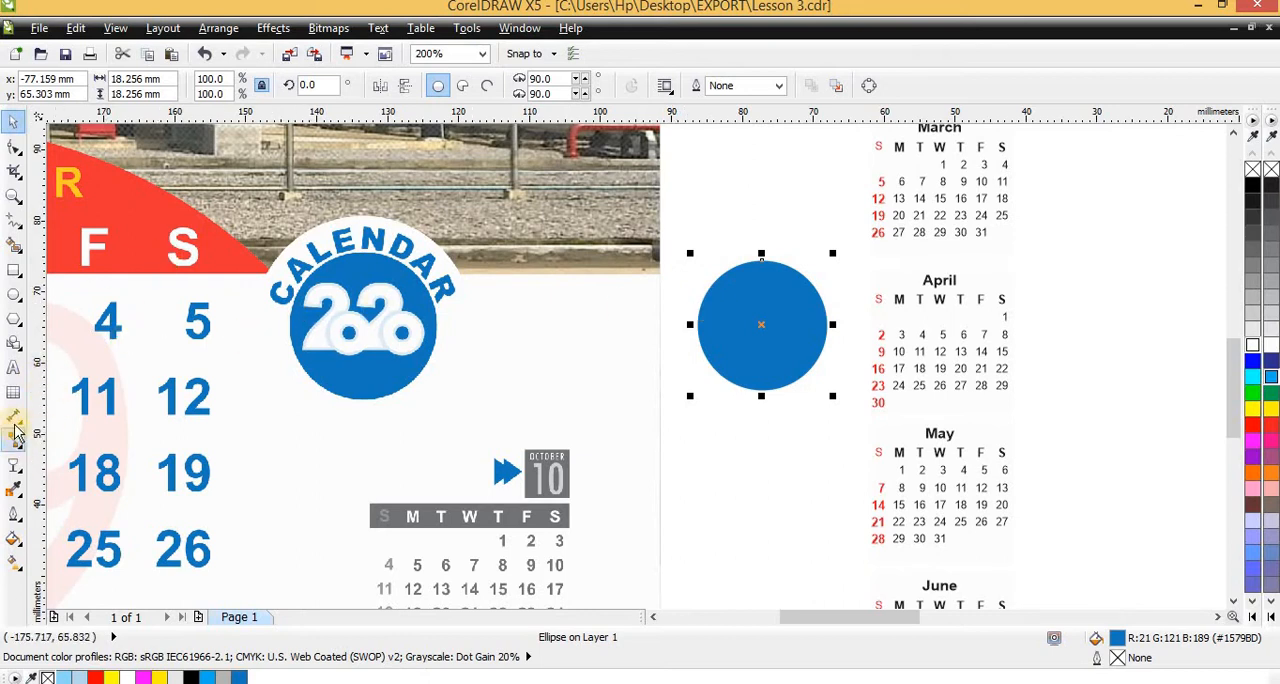
Add the artistic text "2020" in Arial 24 pt just below the blue circle
{"action": "left_click", "coordinate": [13, 367]}
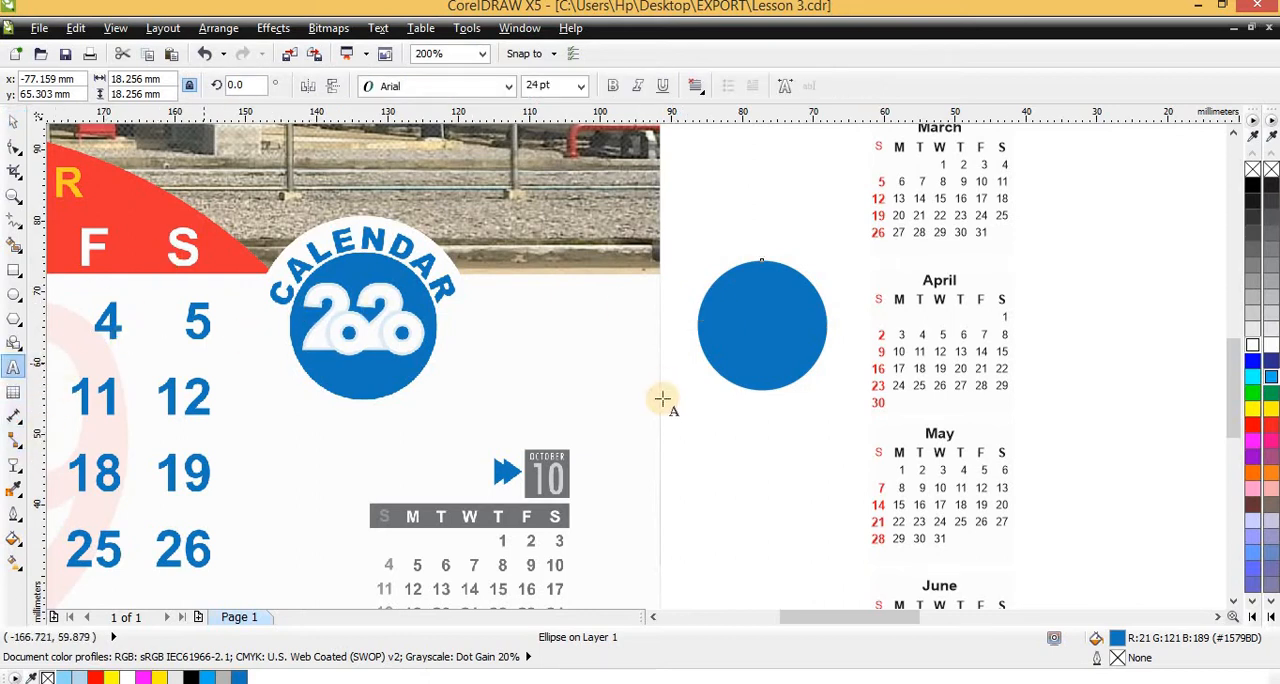
{"action": "left_click", "coordinate": [700, 460]}
{"action": "type", "text": "2"}
{"action": "key", "text": "Escape"}
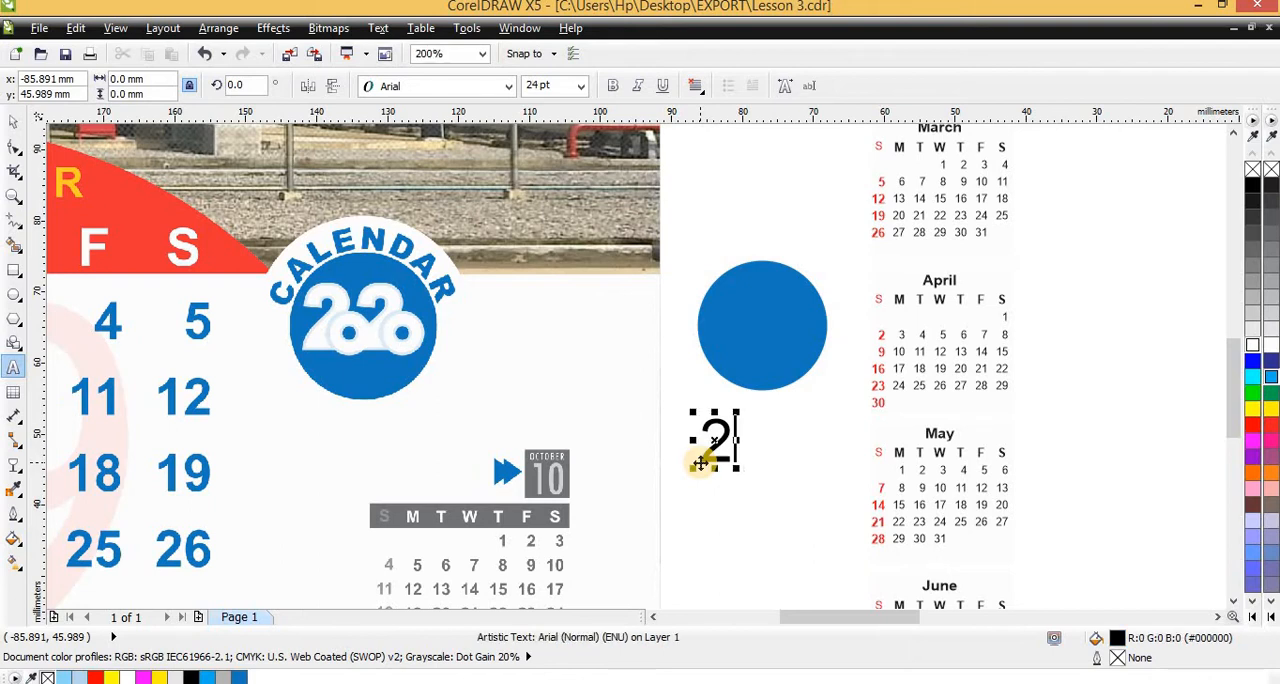
{"action": "type", "text": "02"}
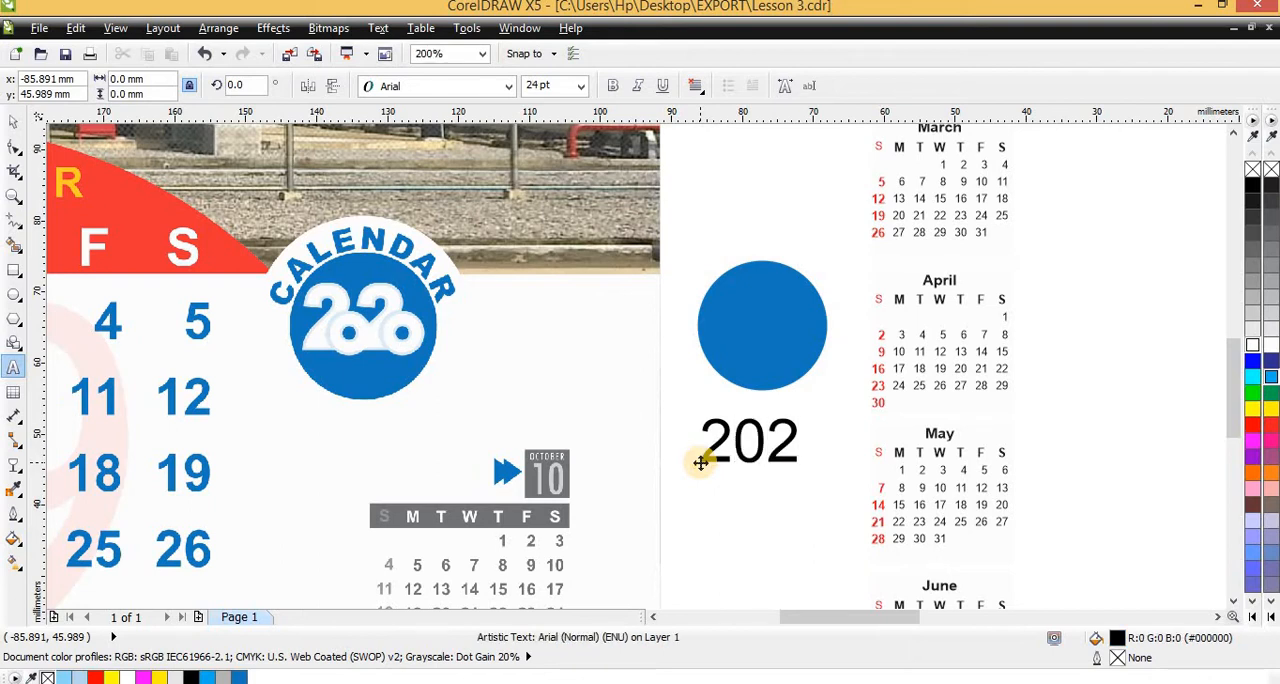
{"action": "type", "text": "0"}
{"action": "key", "text": "ctrl+space"}
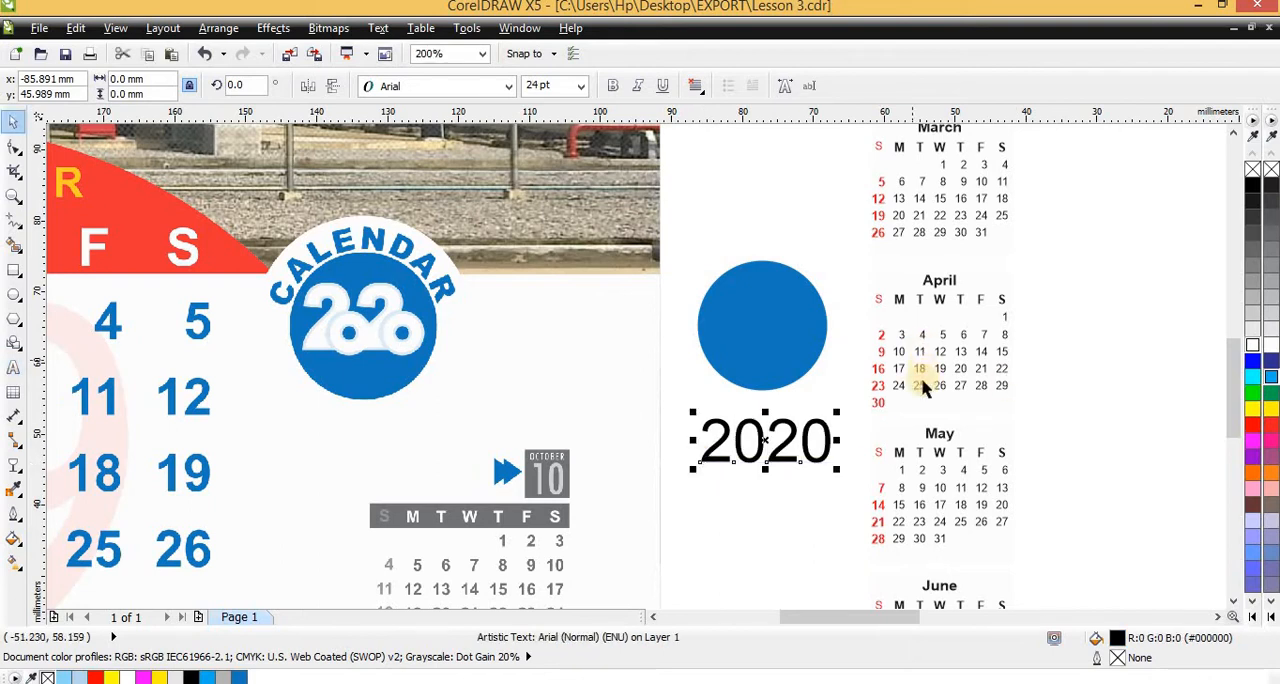
Change the year text to "2 22", replacing the last zero with a 2 and the first zero with a space
{"action": "scroll", "coordinate": [749, 451], "scroll_direction": "up", "scroll_amount": 2}
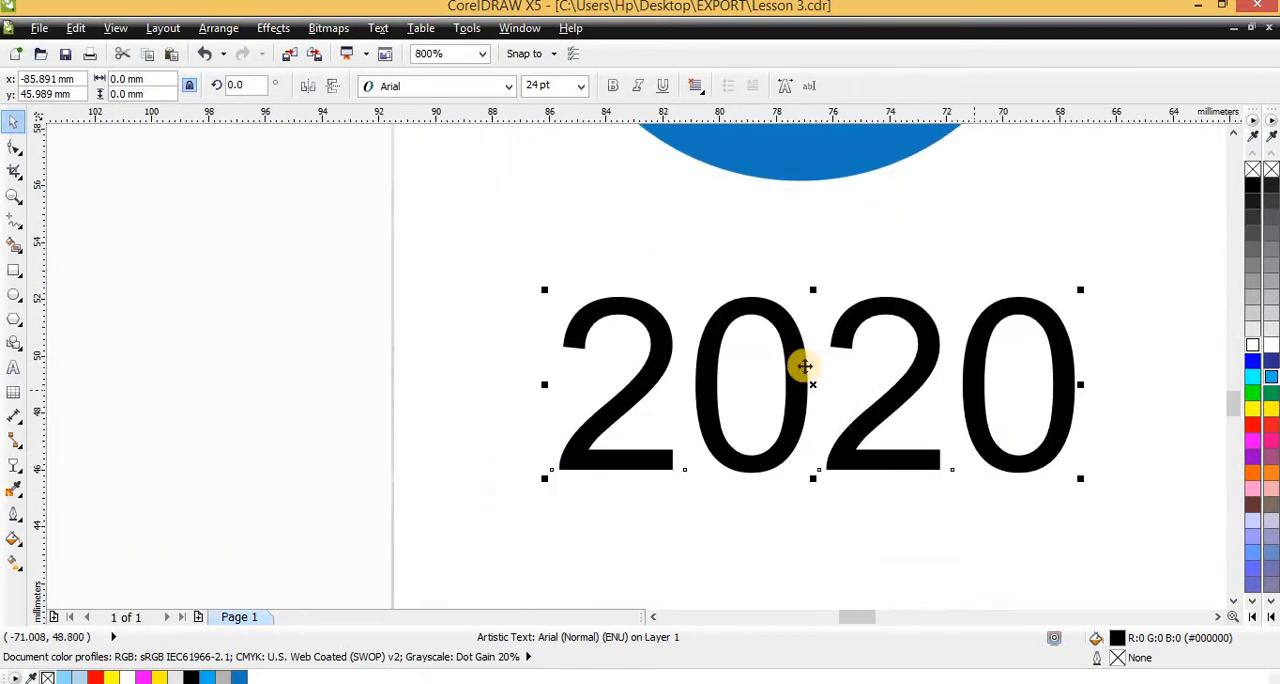
{"action": "scroll", "coordinate": [806, 363], "scroll_direction": "down", "scroll_amount": 2}
{"action": "scroll", "coordinate": [392, 284], "scroll_direction": "up", "scroll_amount": 1}
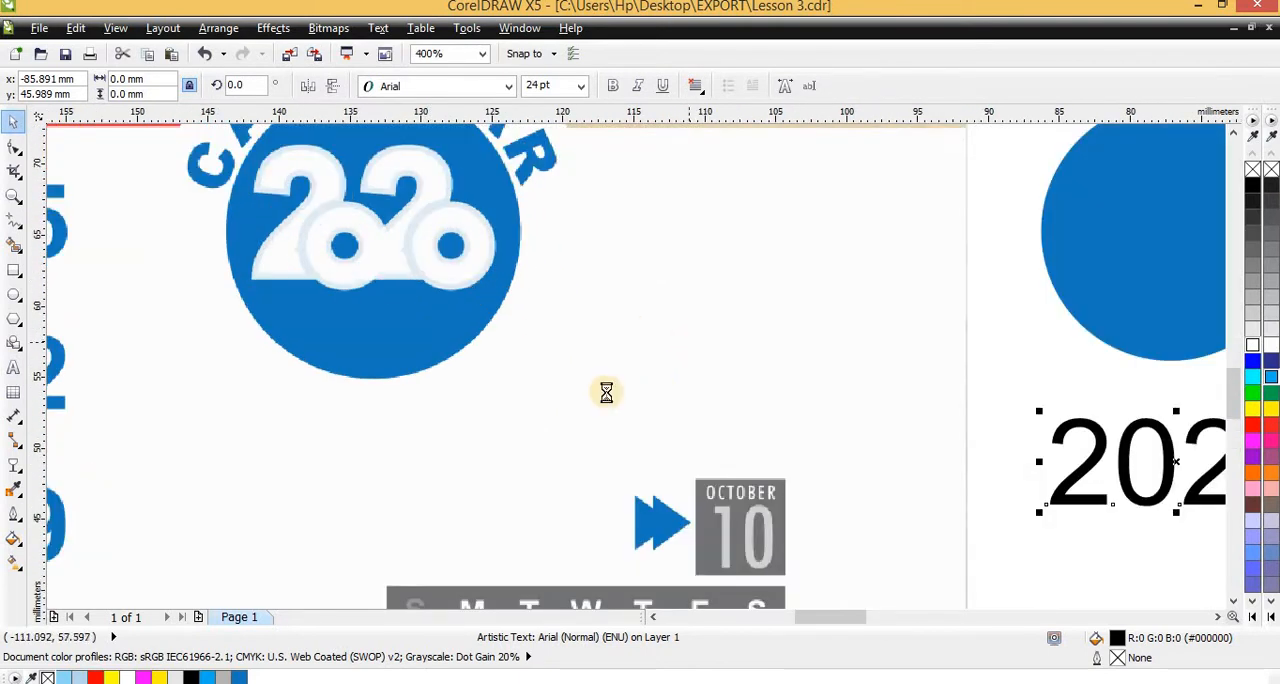
{"action": "scroll", "coordinate": [600, 386], "scroll_direction": "down", "scroll_amount": 1}
{"action": "scroll", "coordinate": [846, 420], "scroll_direction": "up", "scroll_amount": 1}
{"action": "scroll", "coordinate": [903, 449], "scroll_direction": "down", "scroll_amount": 1}
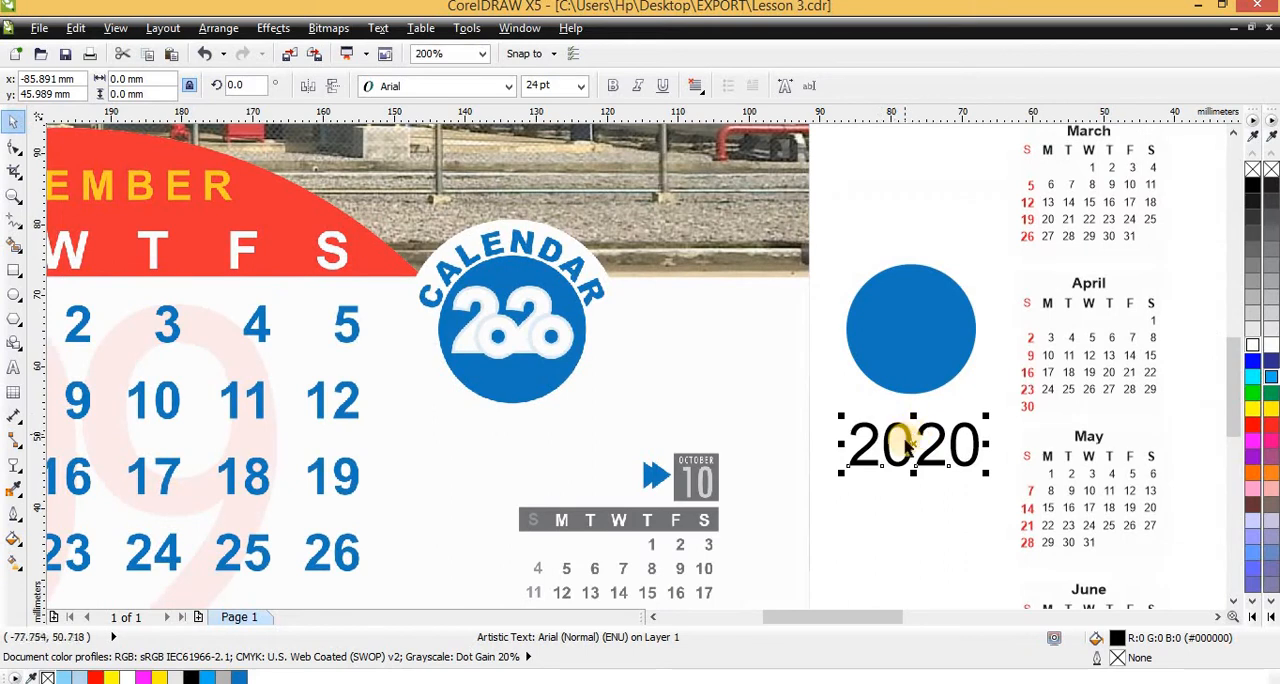
{"action": "left_click", "coordinate": [906, 441]}
{"action": "double_click", "coordinate": [909, 448]}
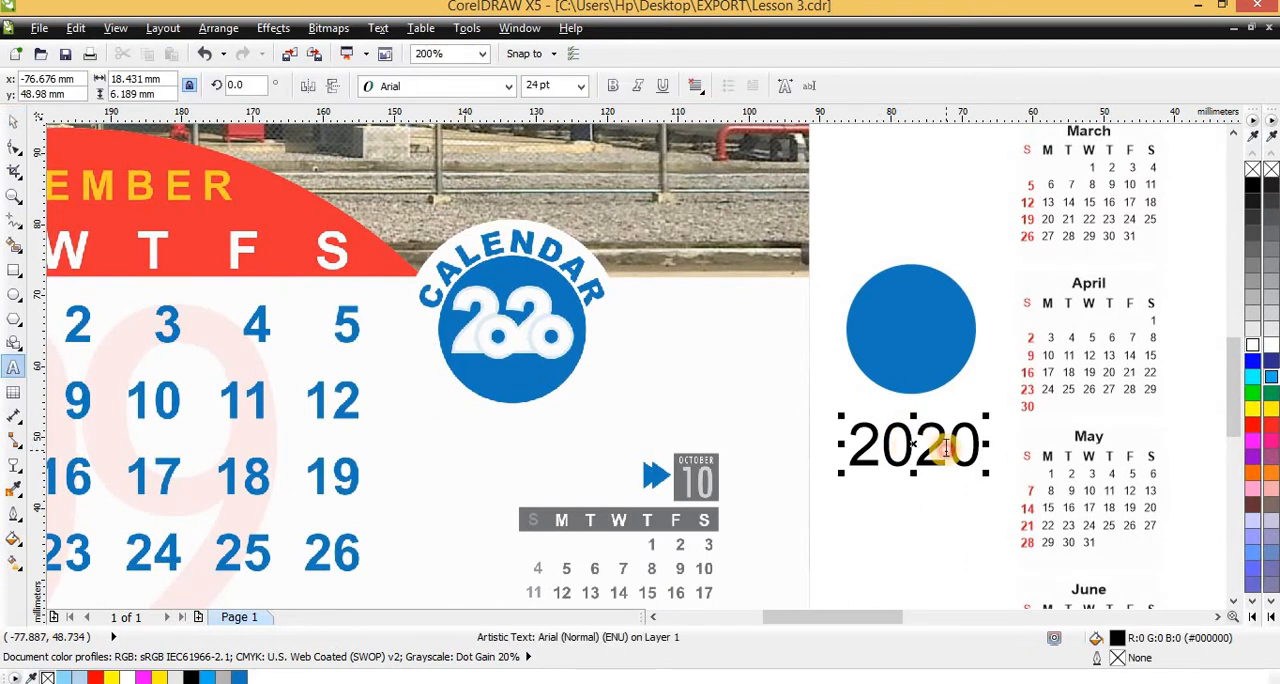
{"action": "left_click_drag", "start_coordinate": [946, 449], "coordinate": [984, 447]}
{"action": "type", "text": "2"}
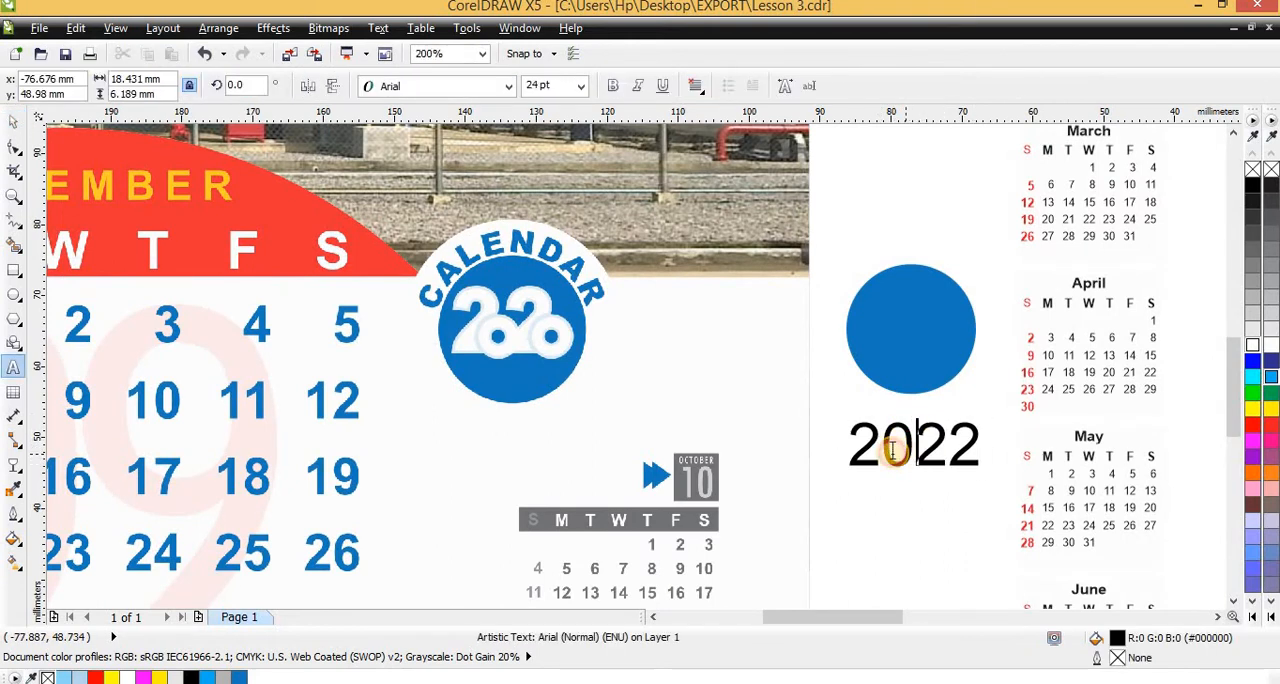
{"action": "left_click_drag", "start_coordinate": [893, 450], "coordinate": [889, 450]}
{"action": "key", "text": "BackSpace"}
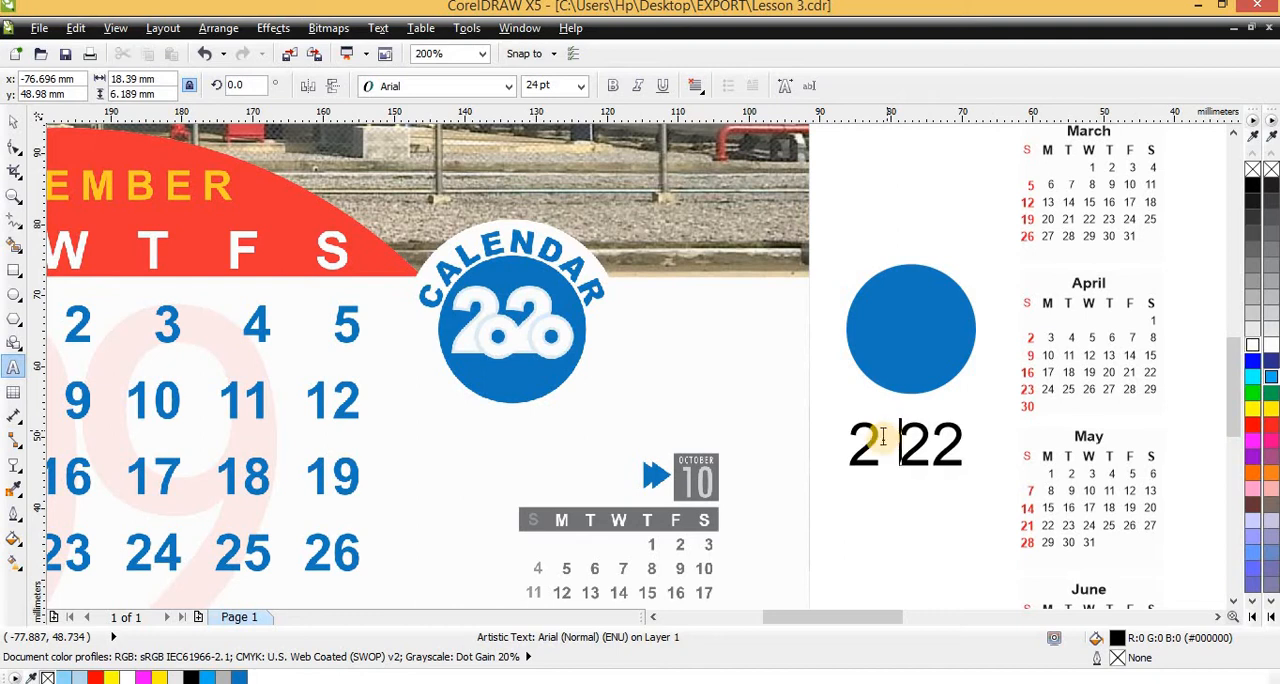
{"action": "key", "text": "ctrl+space"}
Copy the blue circle down onto the year text and shrink the copy to about 6.7 mm wide
{"action": "left_click_drag", "start_coordinate": [894, 334], "coordinate": [896, 467]}
{"action": "right_click", "coordinate": [896, 467]}
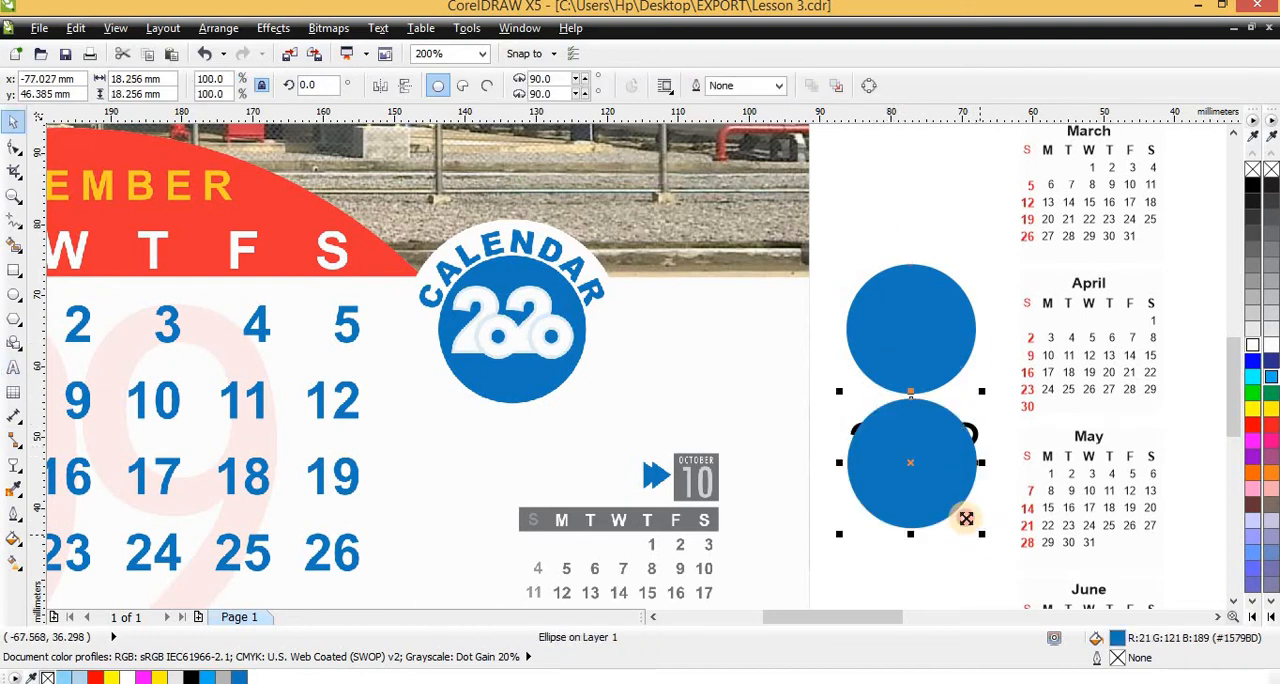
{"action": "left_click_drag", "start_coordinate": [980, 533], "coordinate": [854, 406]}
{"action": "scroll", "coordinate": [912, 464], "scroll_direction": "up", "scroll_amount": 2}
{"action": "scroll", "coordinate": [851, 409], "scroll_direction": "down", "scroll_amount": 2}
{"action": "scroll", "coordinate": [852, 419], "scroll_direction": "up", "scroll_amount": 2}
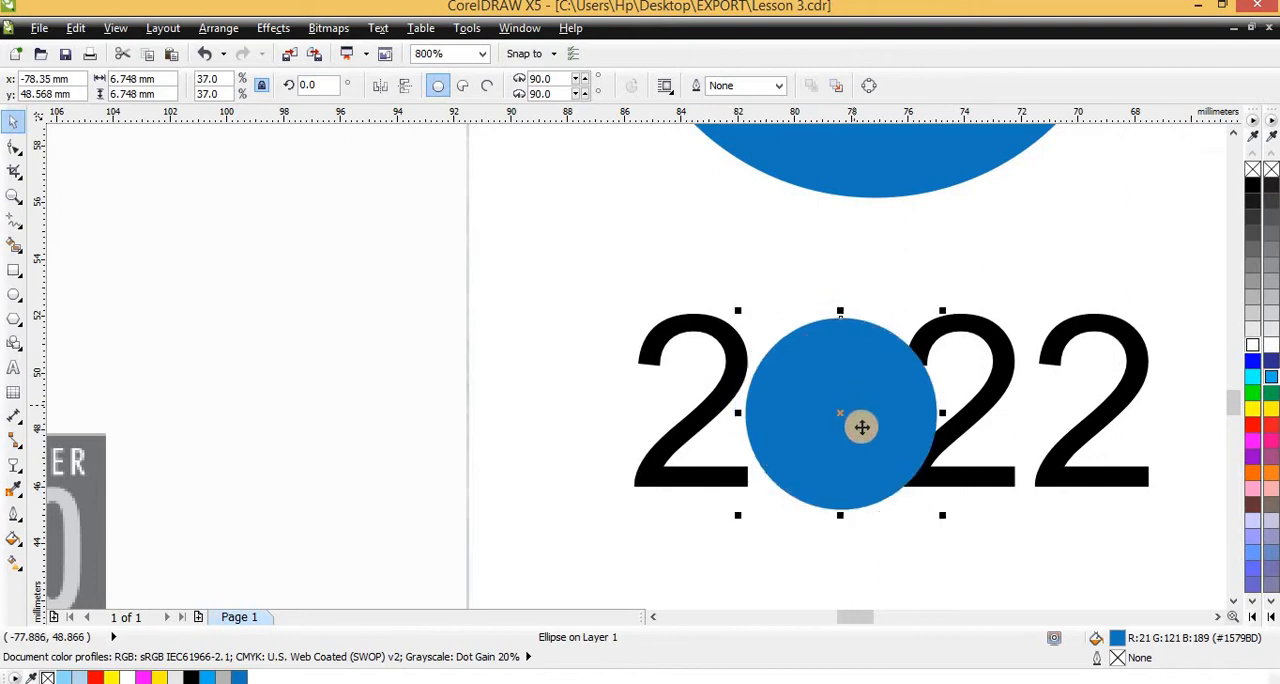
Resize the small blue circle to about 6.6 mm and place it as the zero in the gap between the digits
{"action": "left_click_drag", "start_coordinate": [942, 516], "coordinate": [912, 486]}
{"action": "scroll", "coordinate": [785, 409], "scroll_direction": "up", "scroll_amount": 1}
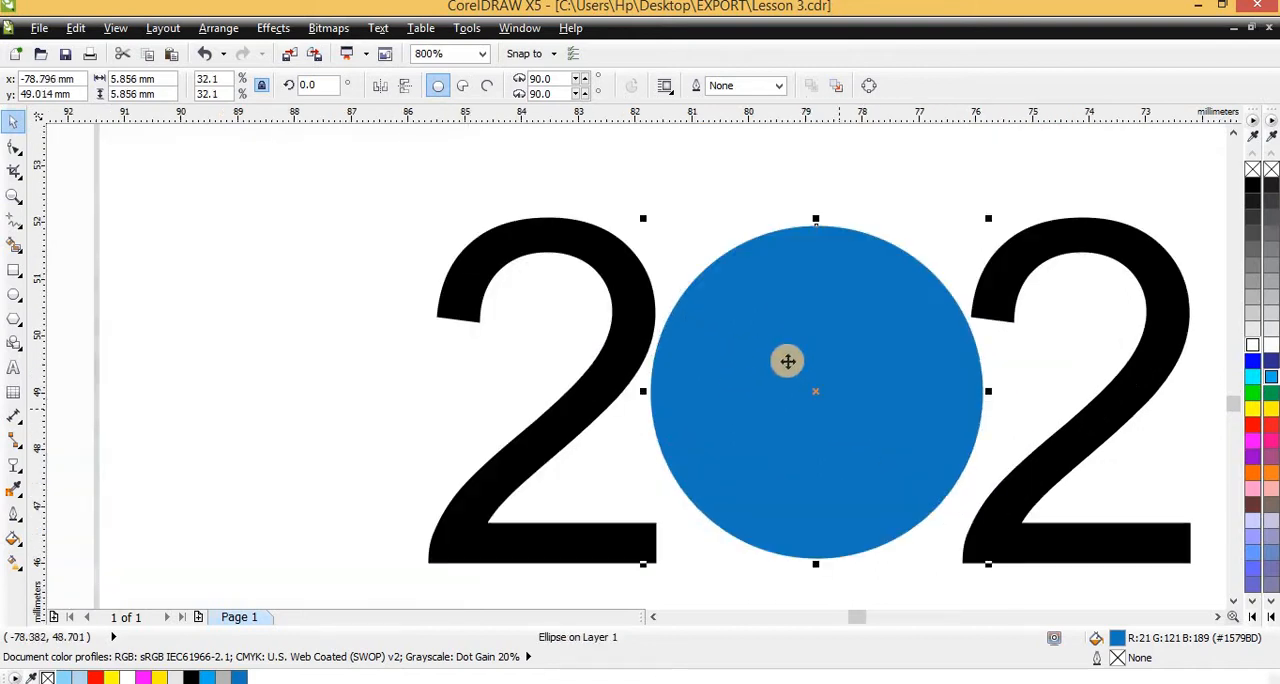
{"action": "left_click_drag", "start_coordinate": [786, 357], "coordinate": [765, 388]}
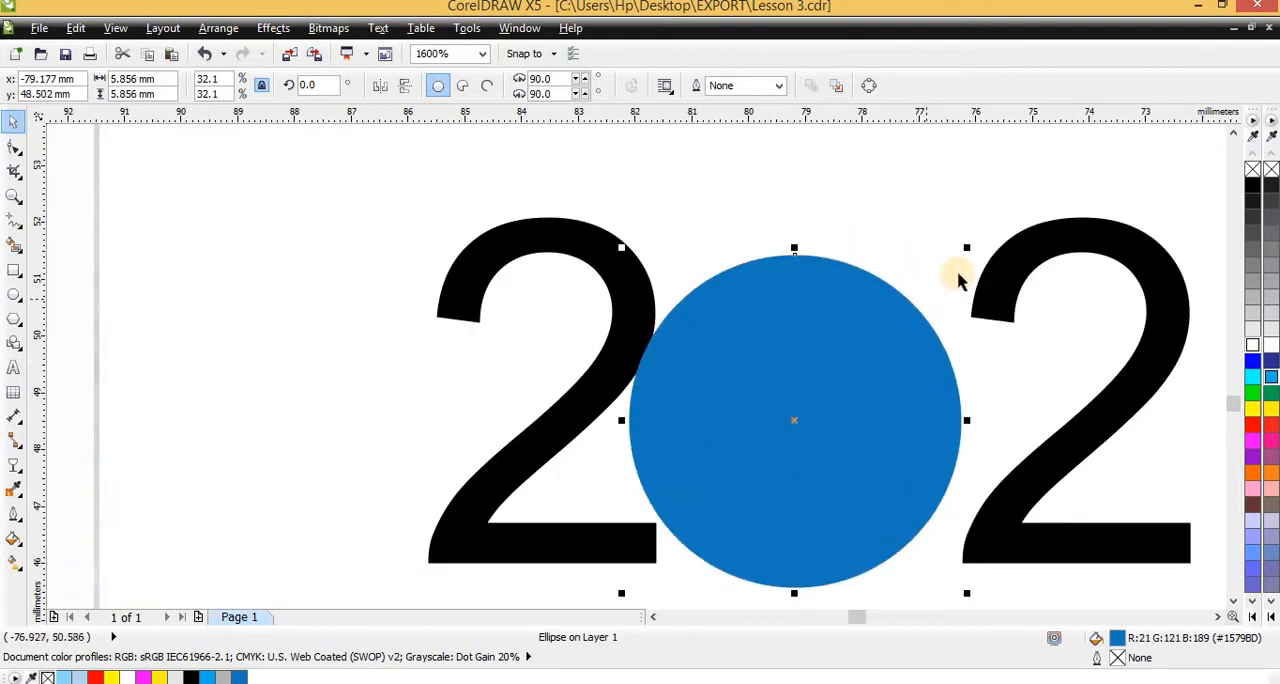
{"action": "left_click_drag", "start_coordinate": [965, 246], "coordinate": [989, 227]}
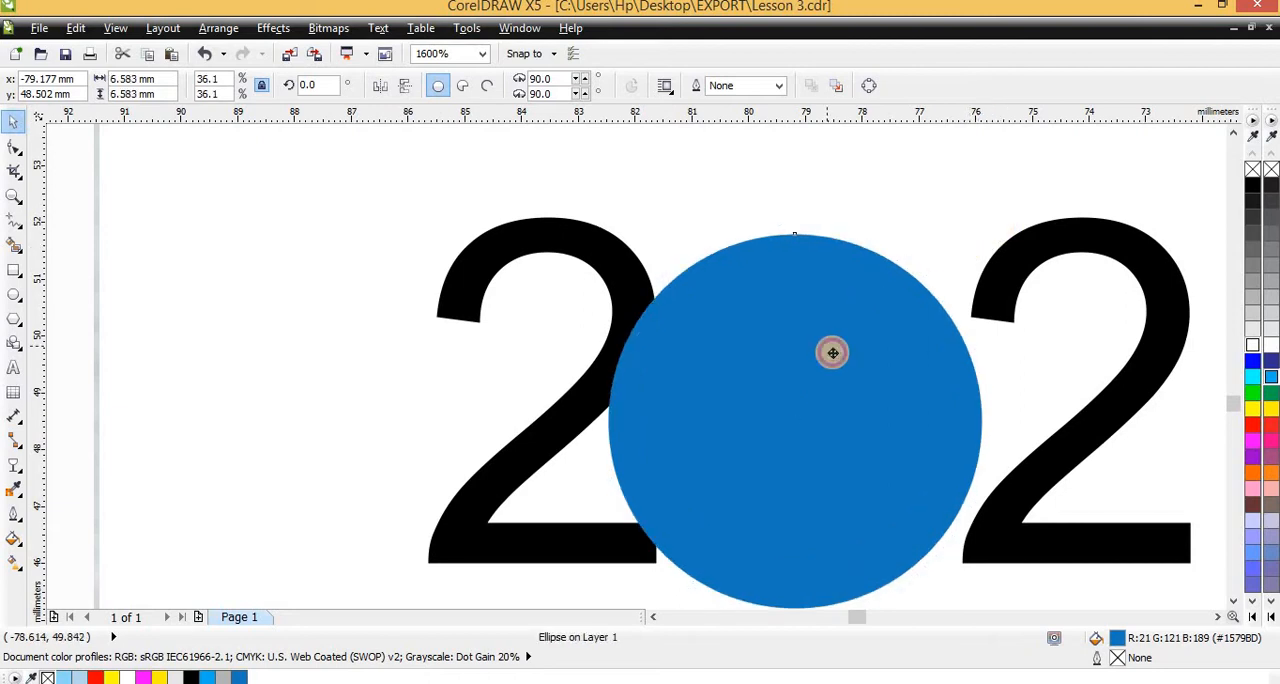
{"action": "mouse_move", "coordinate": [829, 345]}
{"action": "left_mouse_down"}
{"action": "mouse_move", "coordinate": [840, 343]}
{"action": "mouse_move", "coordinate": [831, 360]}
{"action": "left_mouse_up"}
{"action": "scroll", "coordinate": [692, 343], "scroll_direction": "down", "scroll_amount": 1}
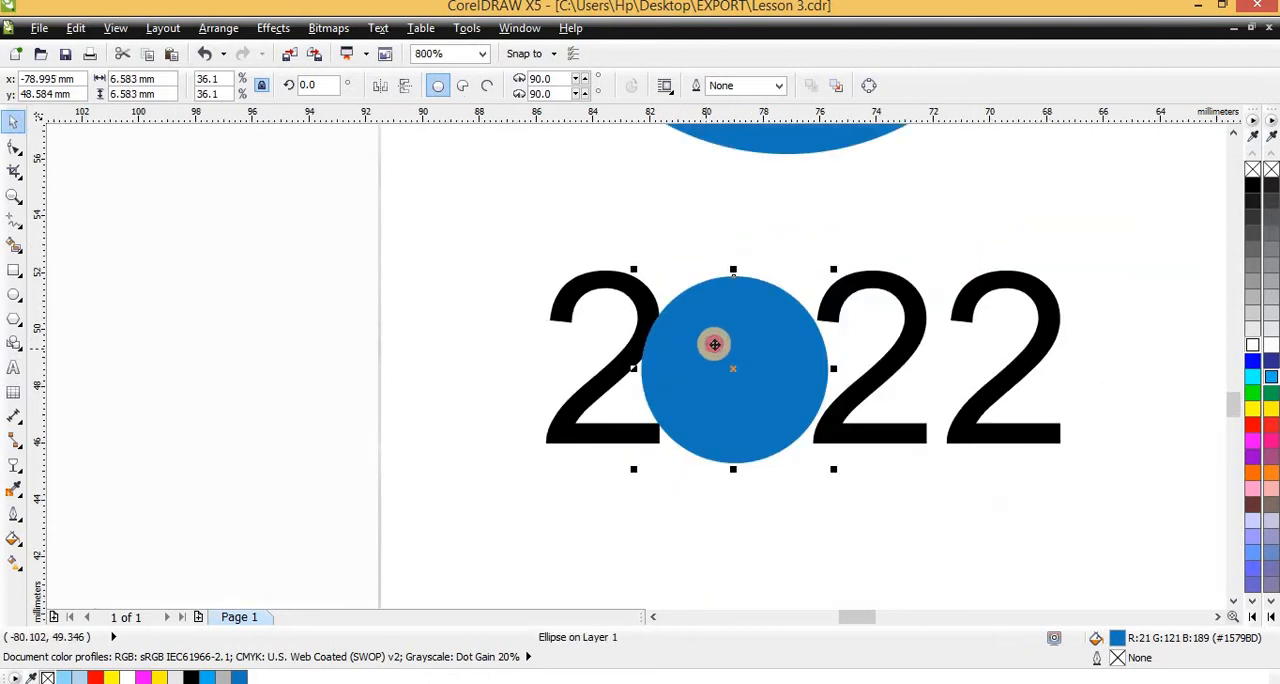
{"action": "mouse_move", "coordinate": [714, 344]}
{"action": "left_mouse_down"}
{"action": "mouse_move", "coordinate": [783, 358]}
{"action": "mouse_move", "coordinate": [726, 338]}
{"action": "left_mouse_up"}
Tighten the character spacing of the "2 22" text until it is about 16.7 mm wide
{"action": "left_click", "coordinate": [905, 356]}
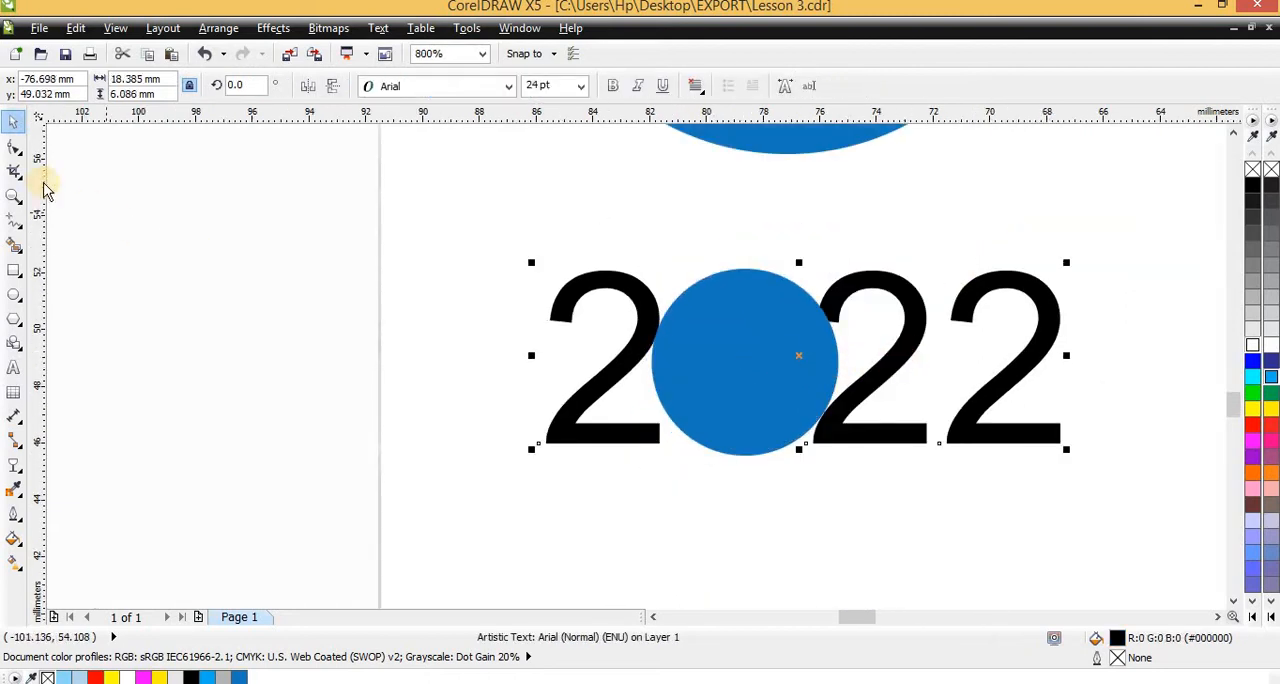
{"action": "left_click", "coordinate": [22, 146]}
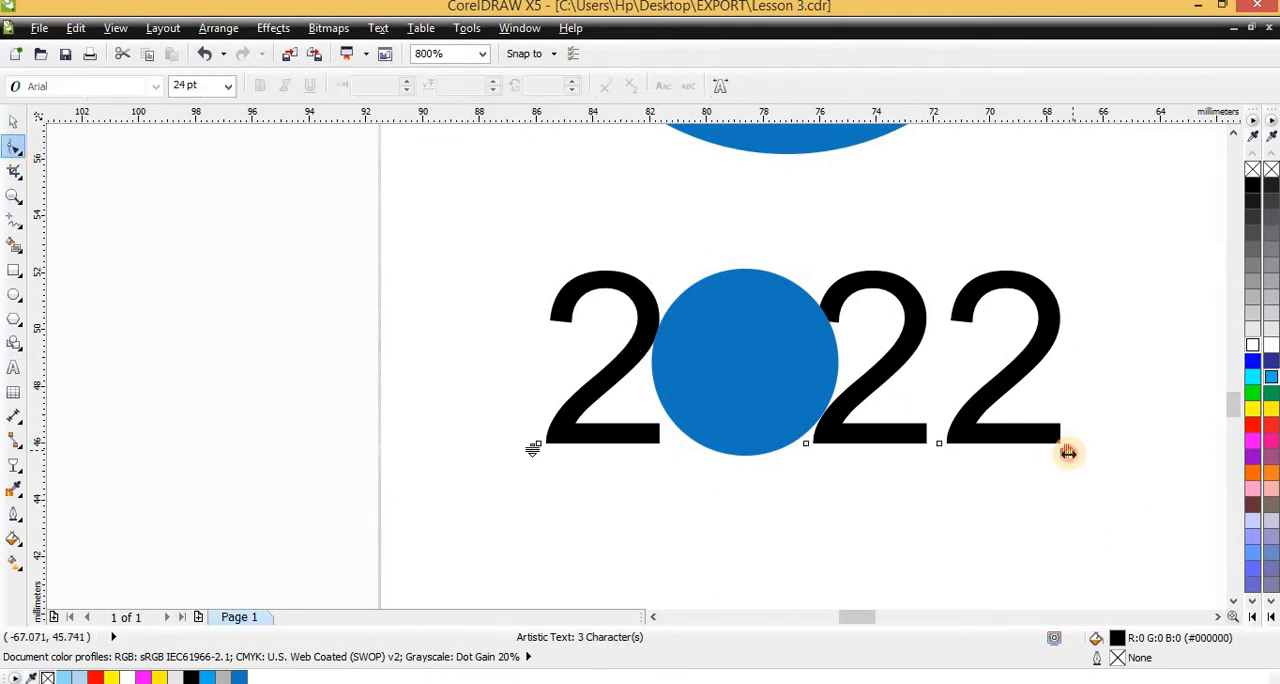
{"action": "left_click_drag", "start_coordinate": [1067, 450], "coordinate": [946, 493]}
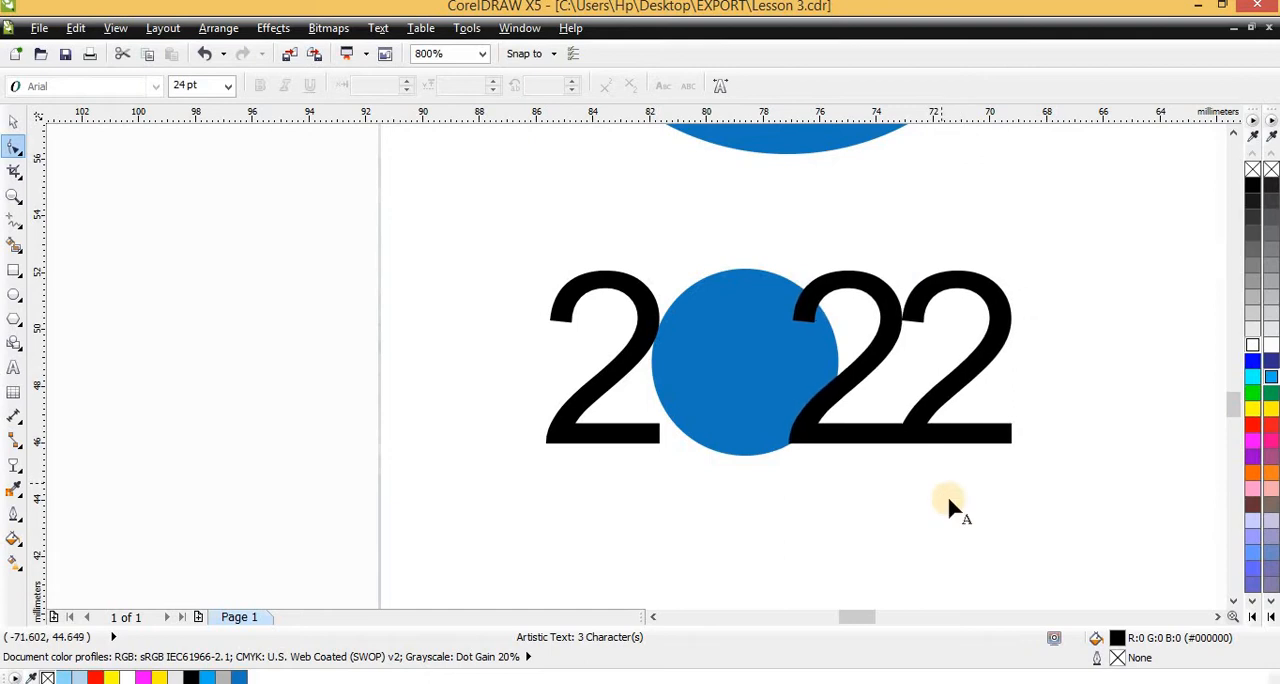
{"action": "key", "text": "space"}
Make the year digits bold and break the text apart into separate pieces
{"action": "scroll", "coordinate": [740, 500], "scroll_direction": "down", "scroll_amount": 1}
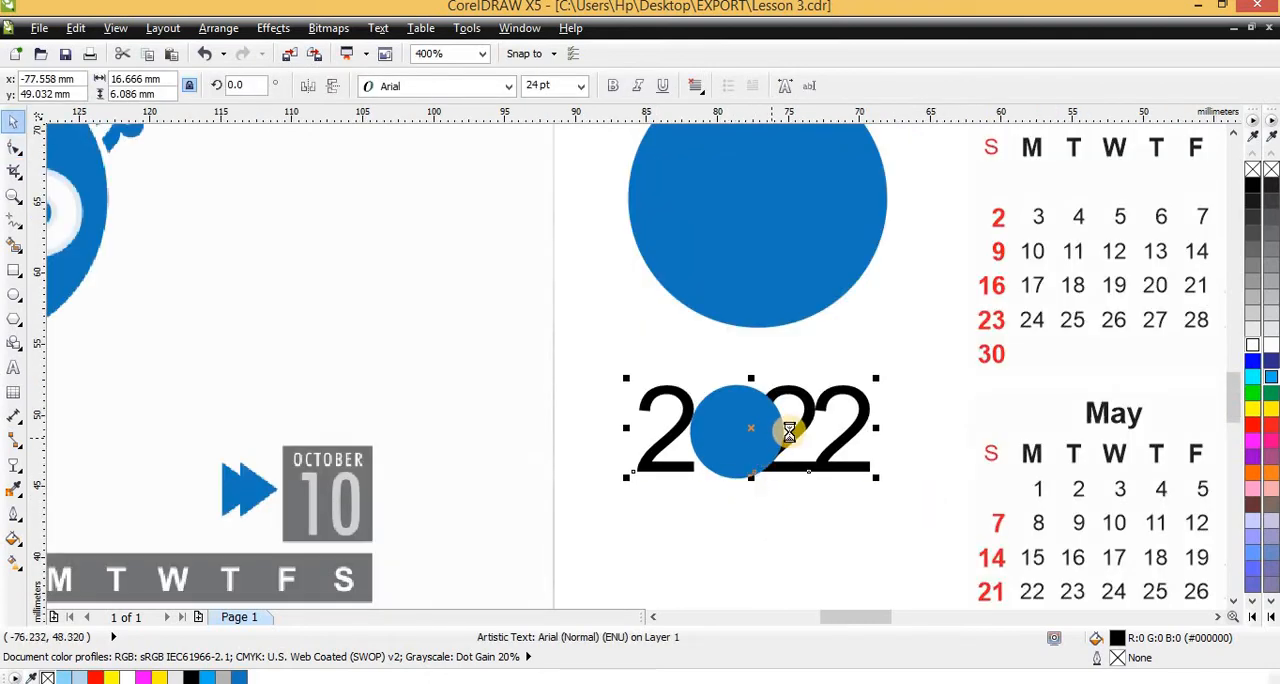
{"action": "scroll", "coordinate": [786, 425], "scroll_direction": "up", "scroll_amount": 1}
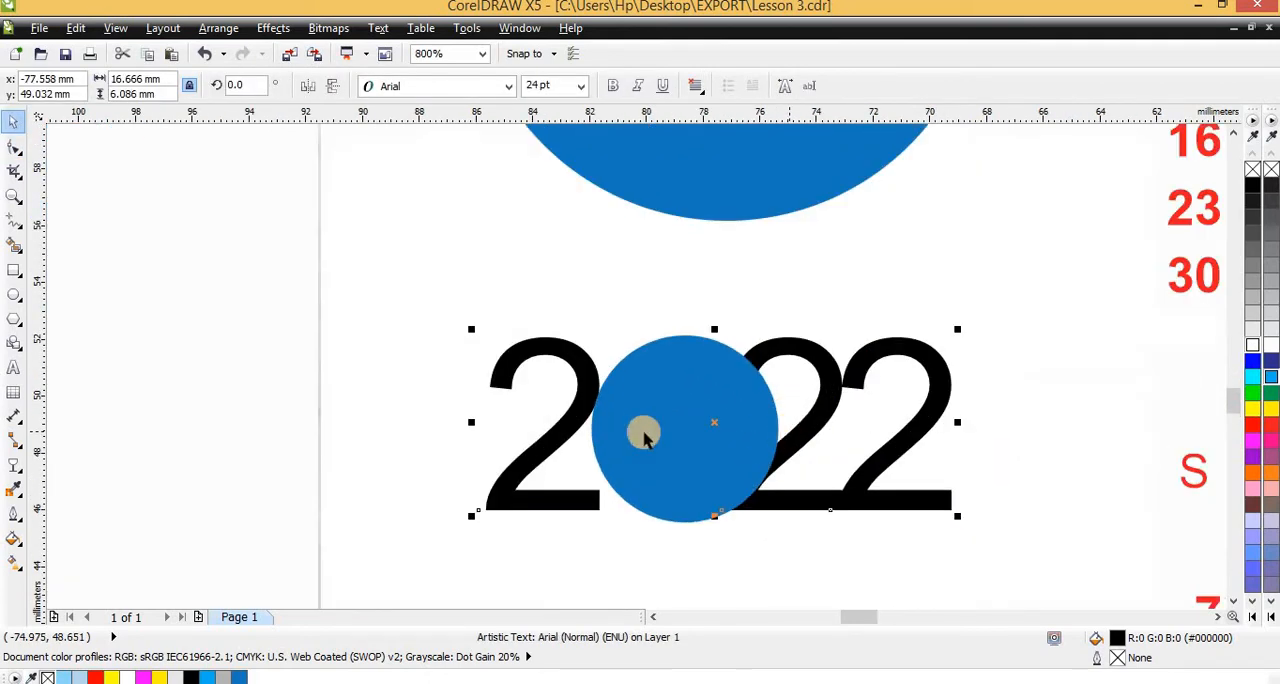
{"action": "left_click", "coordinate": [612, 86]}
{"action": "key", "text": "ctrl+k"}
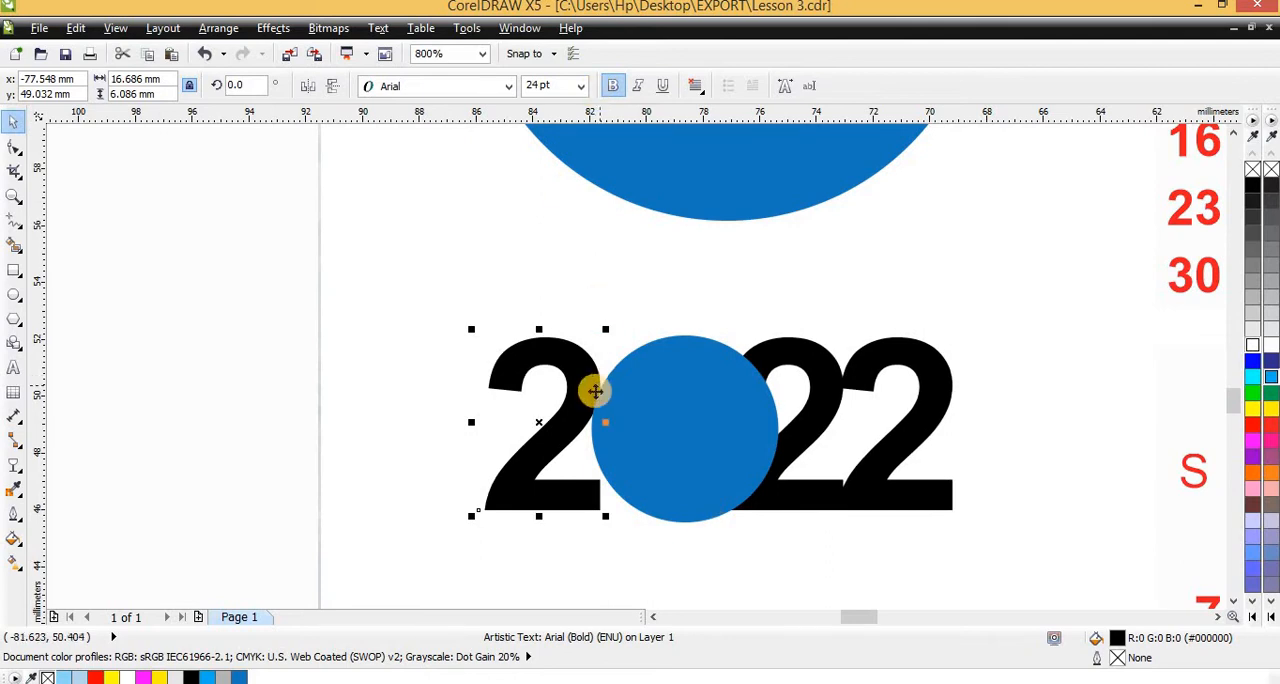
Move the first 2 slightly closer to the small blue circle so that it overlaps its edge
{"action": "scroll", "coordinate": [599, 387], "scroll_direction": "up", "scroll_amount": 2}
{"action": "left_click", "coordinate": [540, 320]}
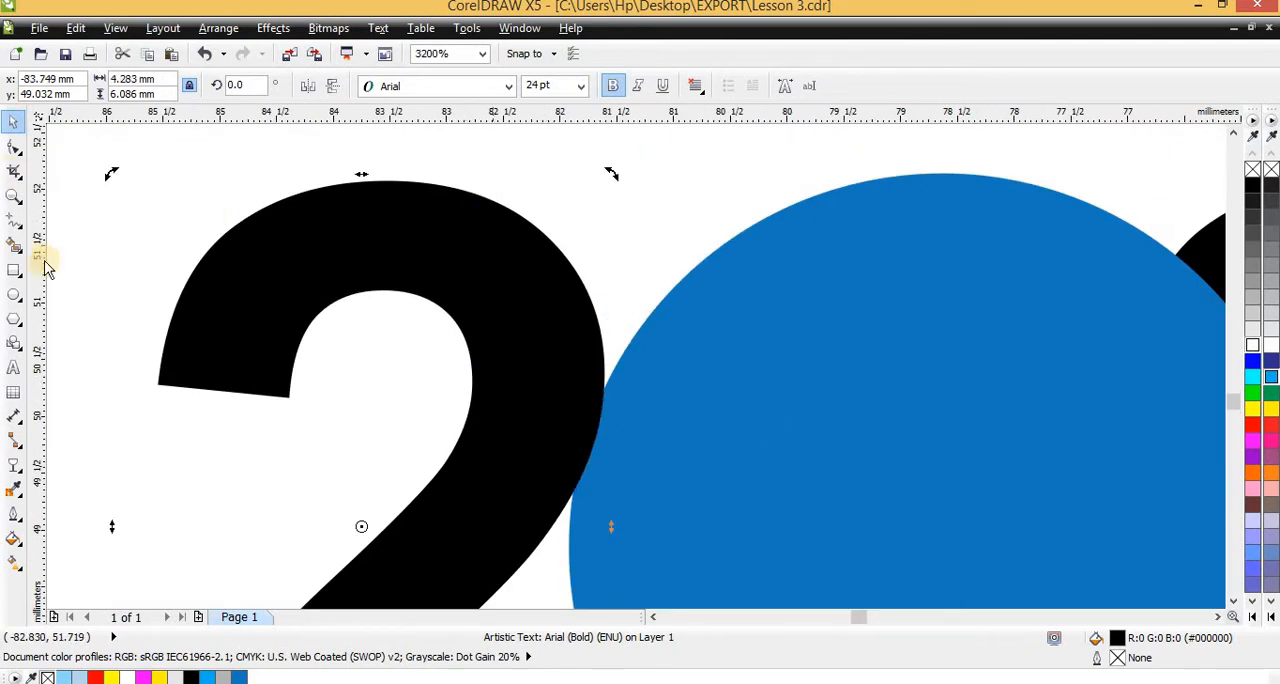
{"action": "left_click", "coordinate": [430, 310]}
{"action": "left_click", "coordinate": [489, 323]}
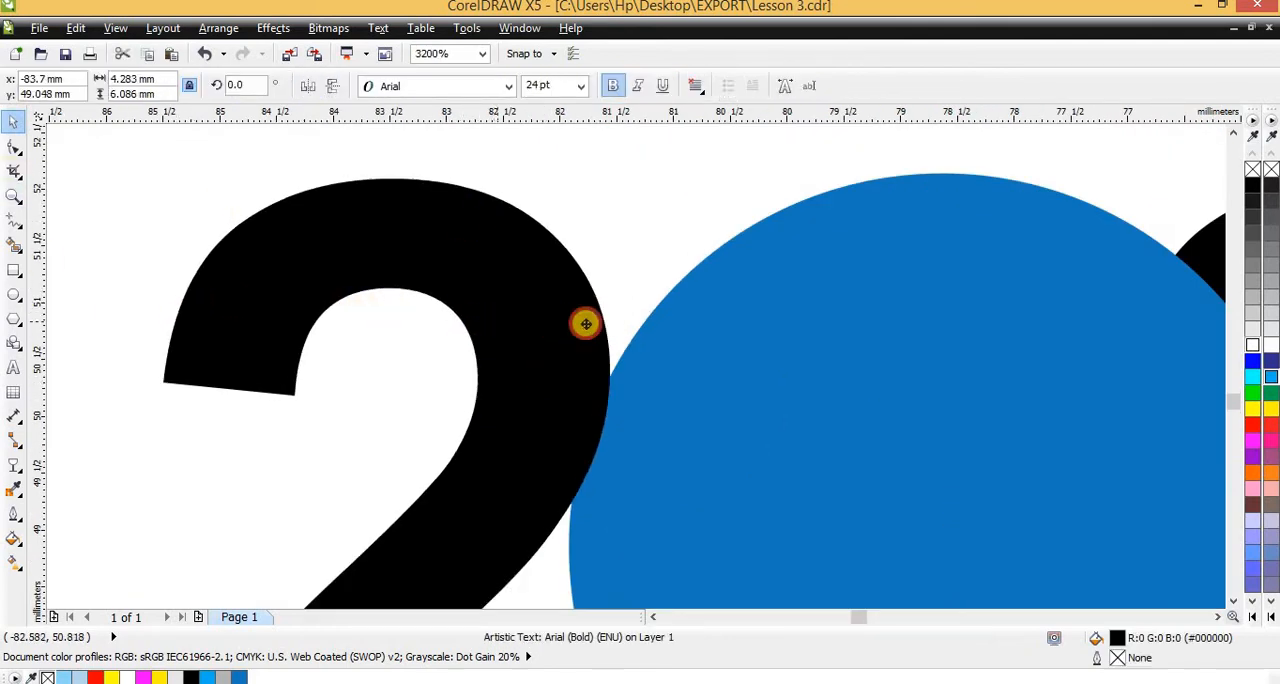
Move the last 2 slightly closer to the middle 2 so that the two digits overlap
{"action": "scroll", "coordinate": [380, 294], "scroll_direction": "down", "scroll_amount": 2}
{"action": "left_click", "coordinate": [783, 343]}
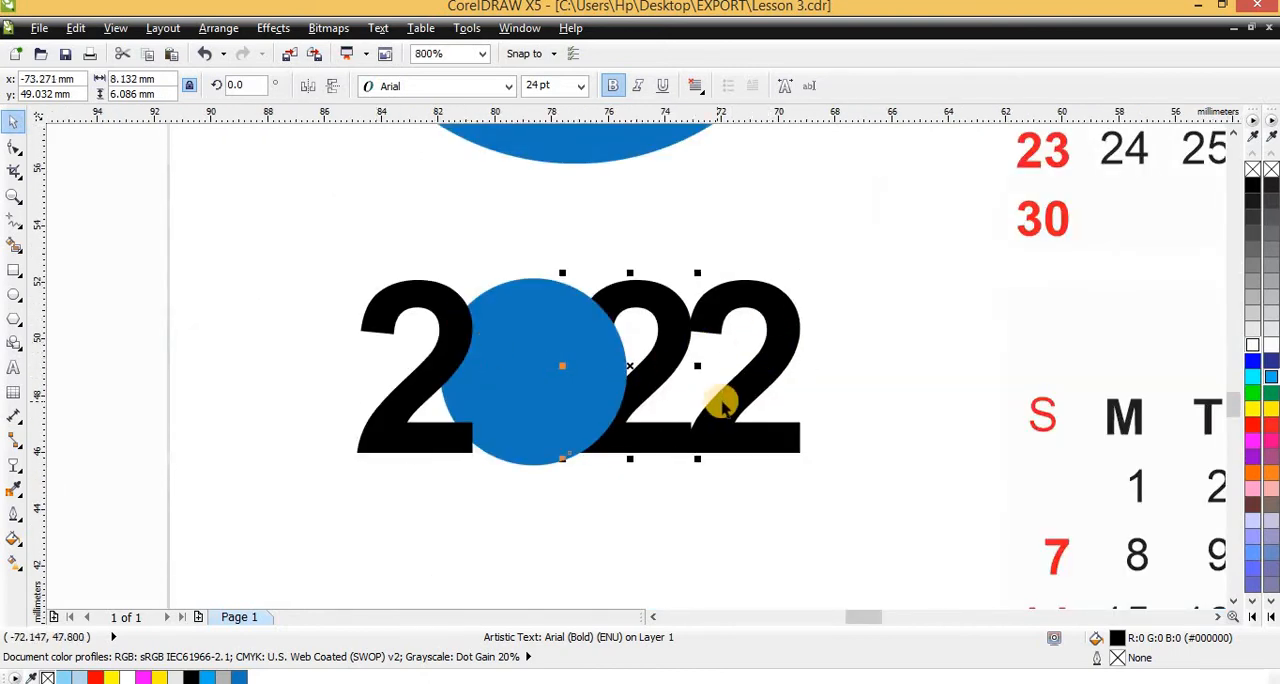
{"action": "scroll", "coordinate": [720, 401], "scroll_direction": "up", "scroll_amount": 1}
{"action": "left_click", "coordinate": [797, 398]}
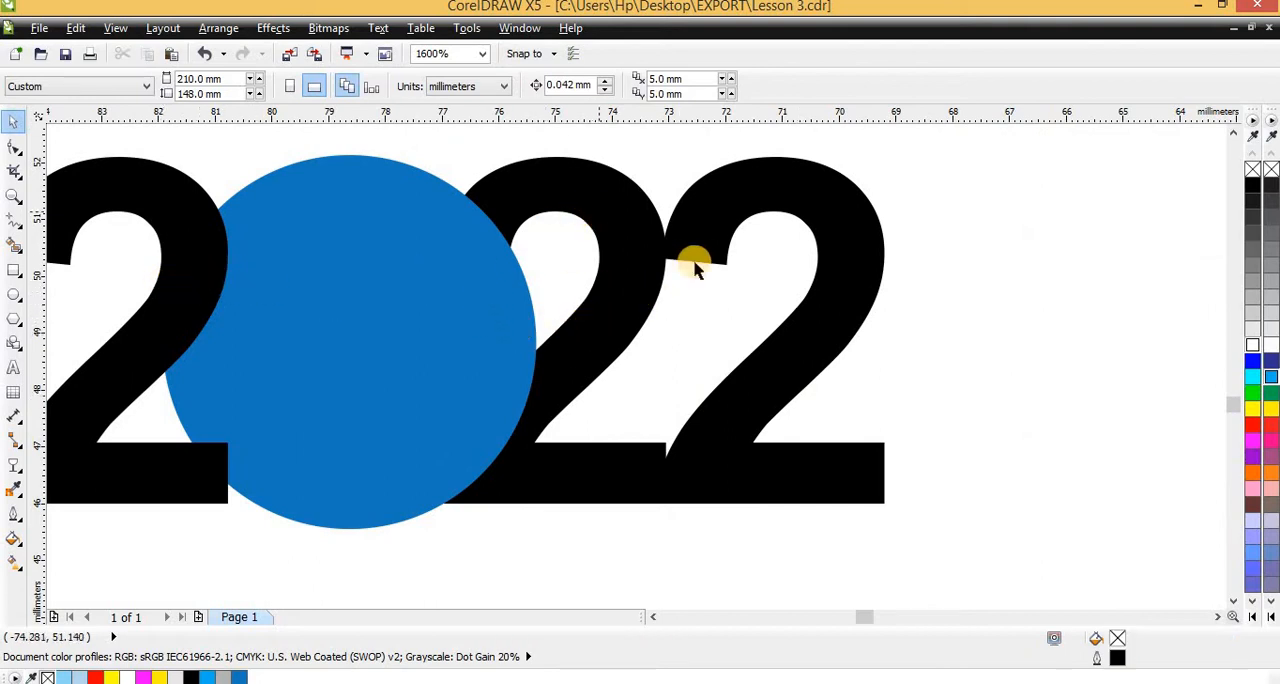
{"action": "left_click_drag", "start_coordinate": [842, 292], "coordinate": [805, 267]}
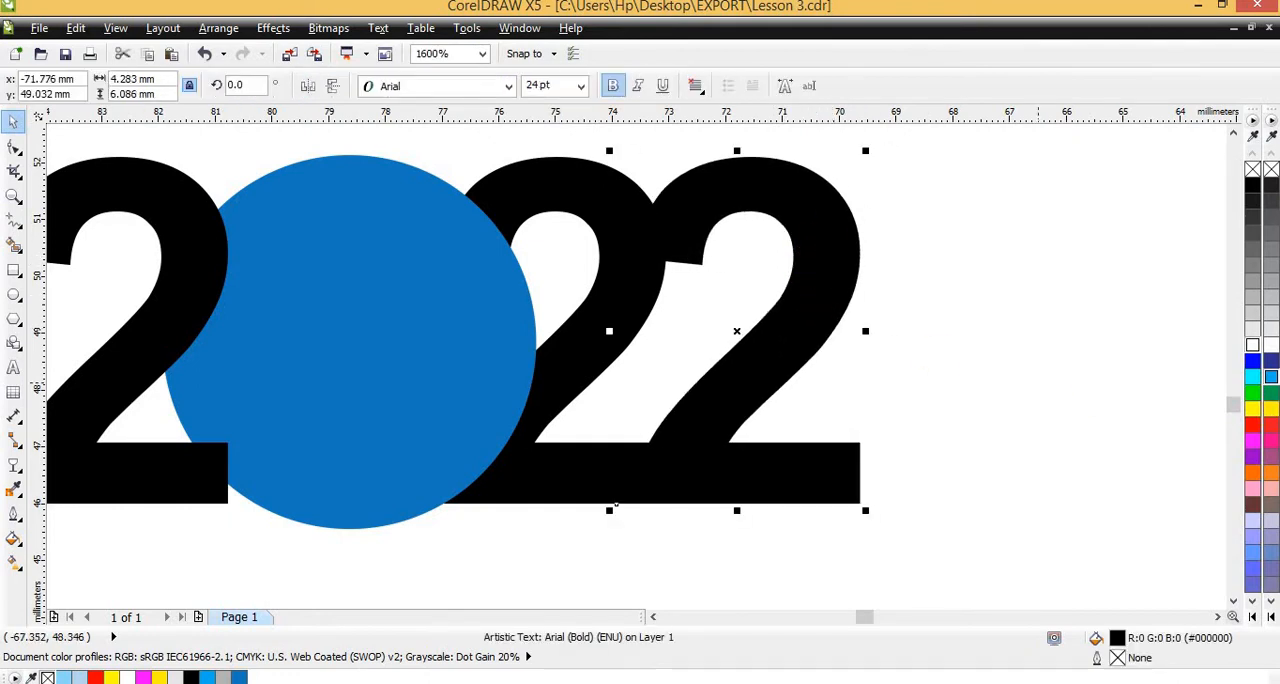
Fill the last two digits with grey #999999 and the first 2 with darker grey #808080
{"action": "left_click", "coordinate": [1253, 345]}
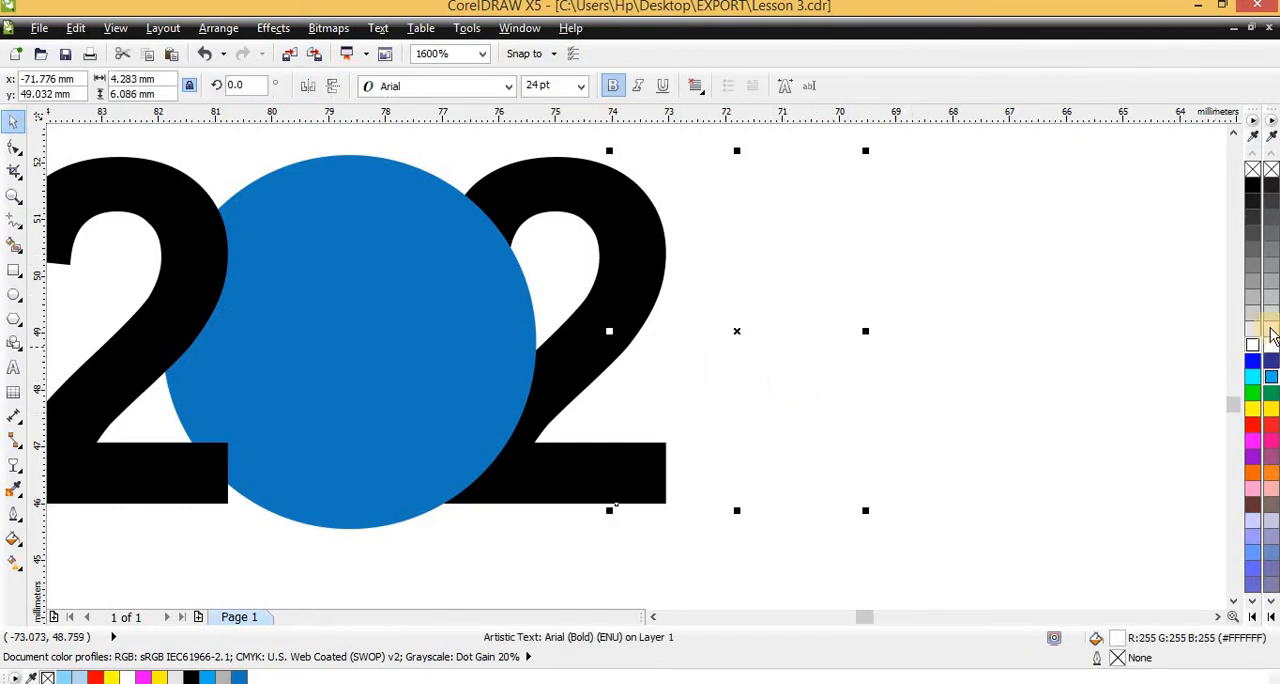
{"action": "left_click", "coordinate": [1258, 289]}
{"action": "scroll", "coordinate": [844, 338], "scroll_direction": "down", "scroll_amount": 1}
{"action": "left_click", "coordinate": [680, 315]}
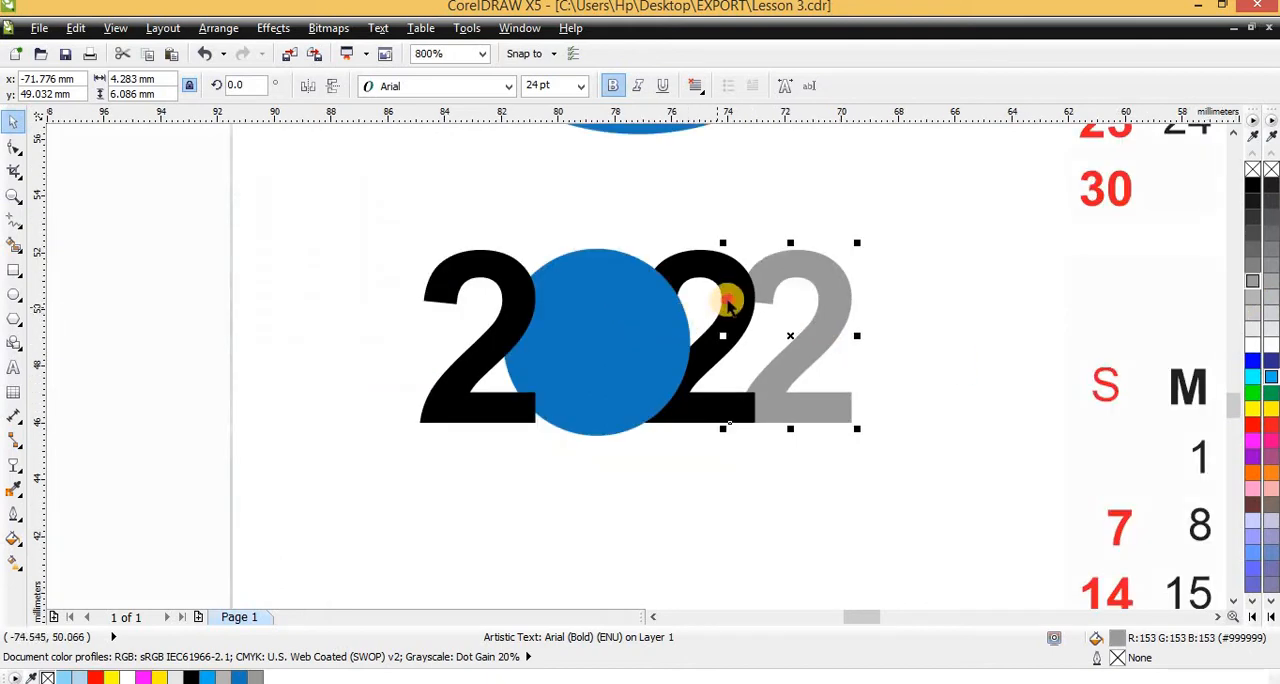
{"action": "left_click", "coordinate": [1253, 280]}
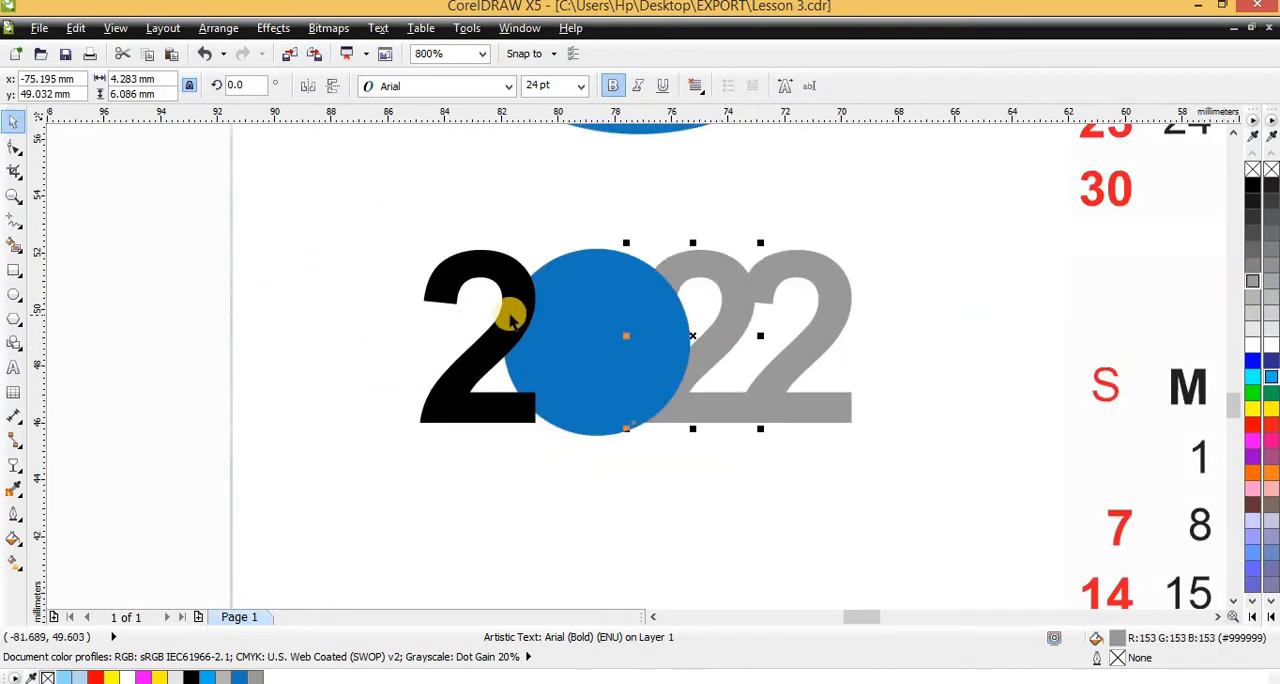
{"action": "scroll", "coordinate": [704, 312], "scroll_direction": "up", "scroll_amount": 1}
{"action": "left_click", "coordinate": [520, 311]}
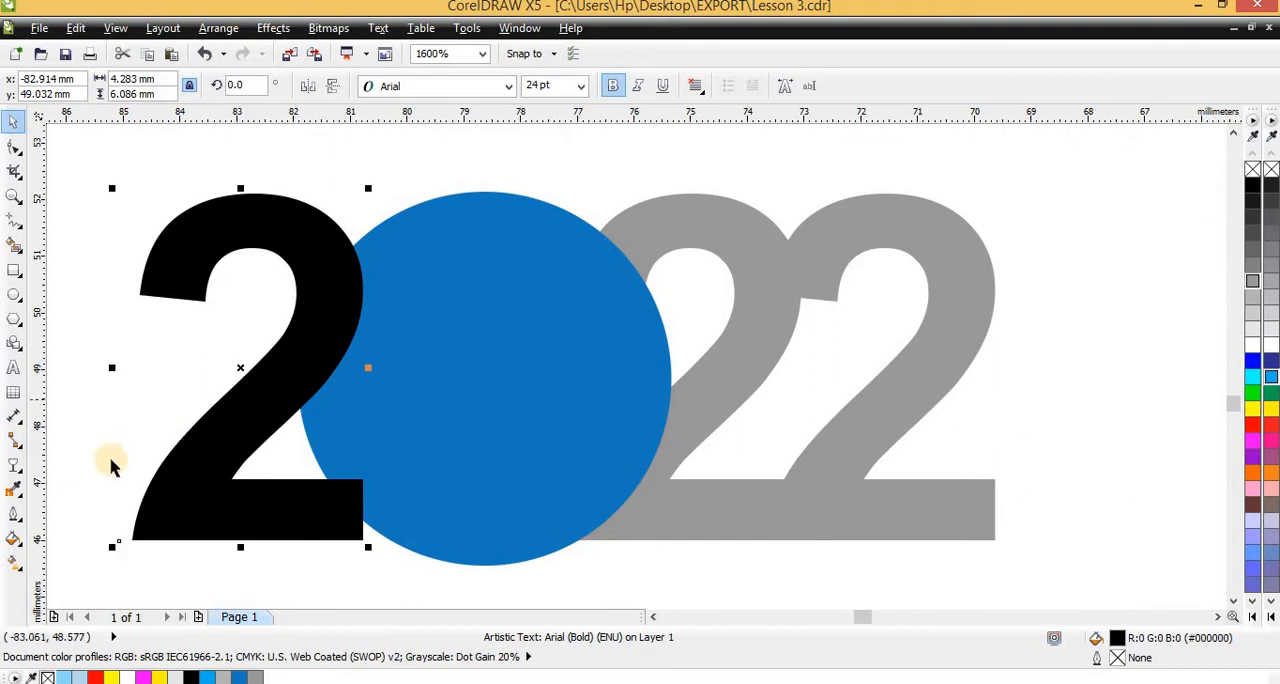
{"action": "left_click", "coordinate": [1253, 272]}
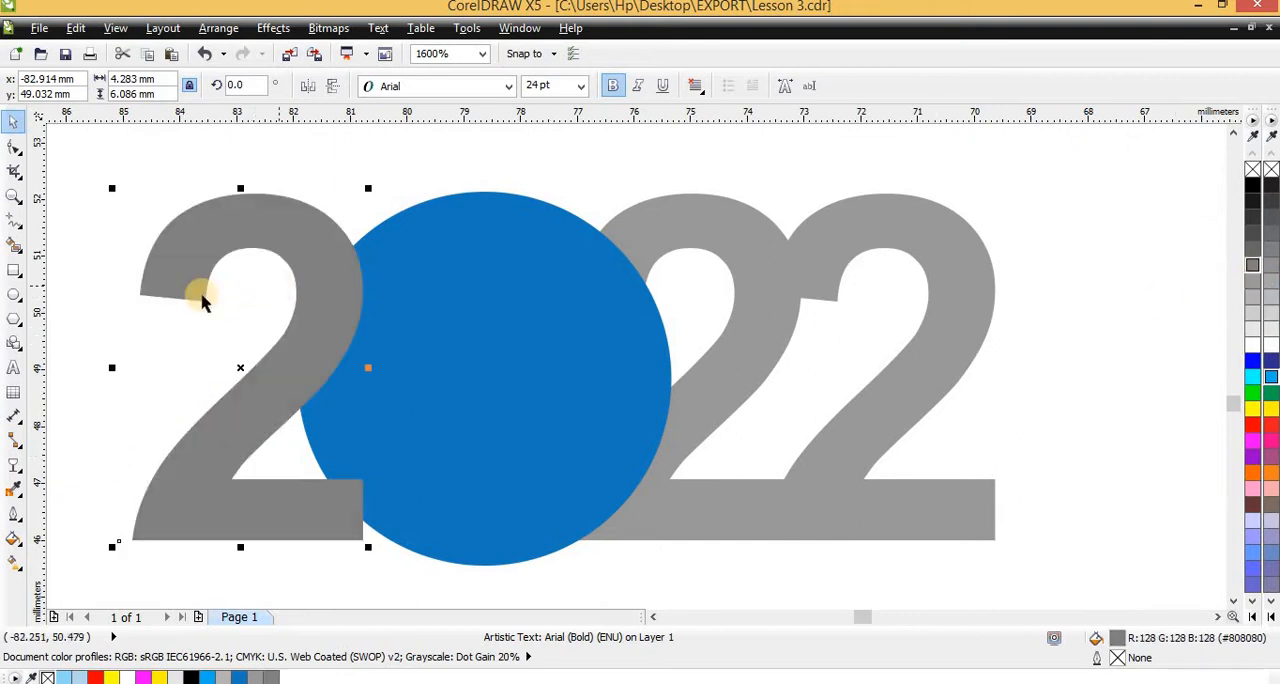
Add a drop shadow to the first 2 with feathering 10 and opacity 100
{"action": "left_click", "coordinate": [28, 477]}
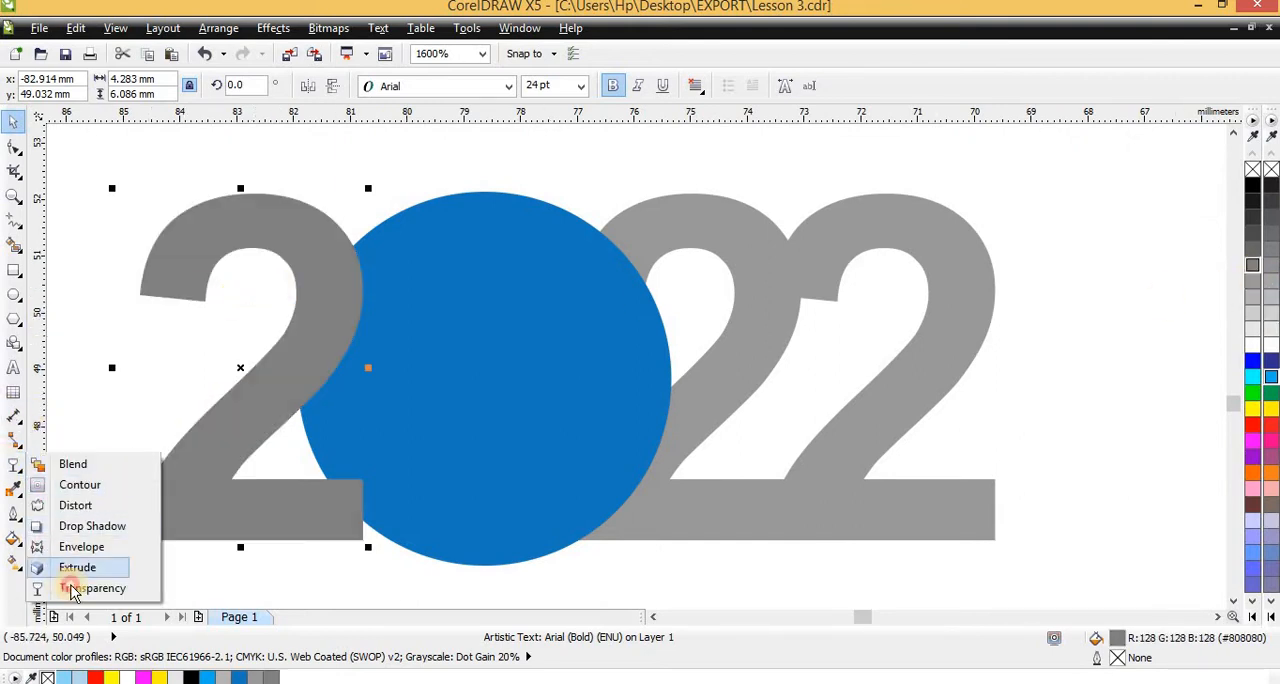
{"action": "left_click", "coordinate": [85, 523]}
{"action": "left_click_drag", "start_coordinate": [303, 241], "coordinate": [246, 545]}
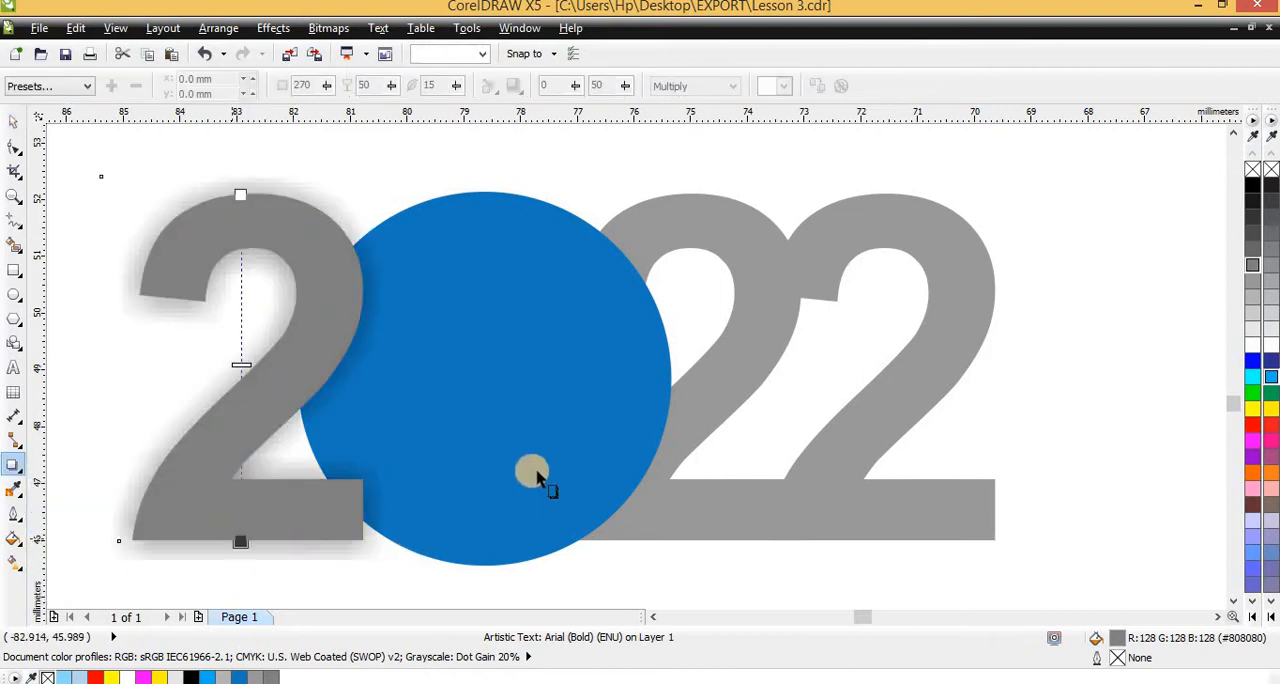
{"action": "key", "text": "space"}
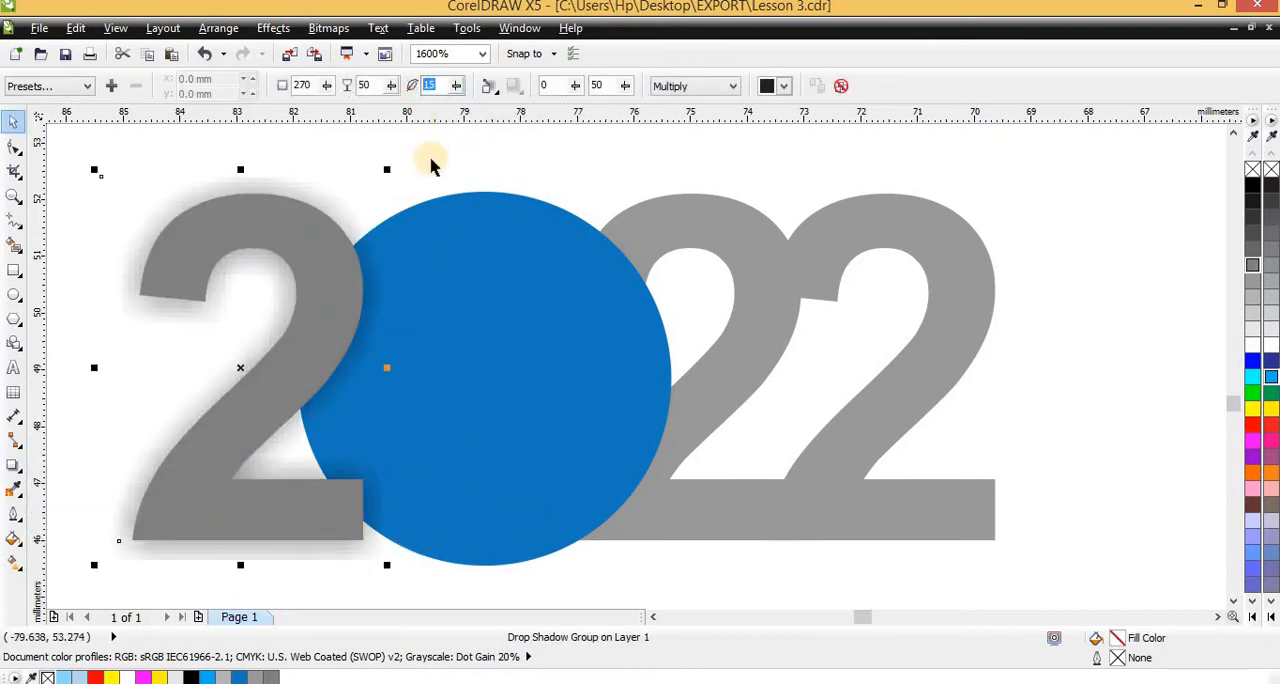
{"action": "key", "text": "Return"}
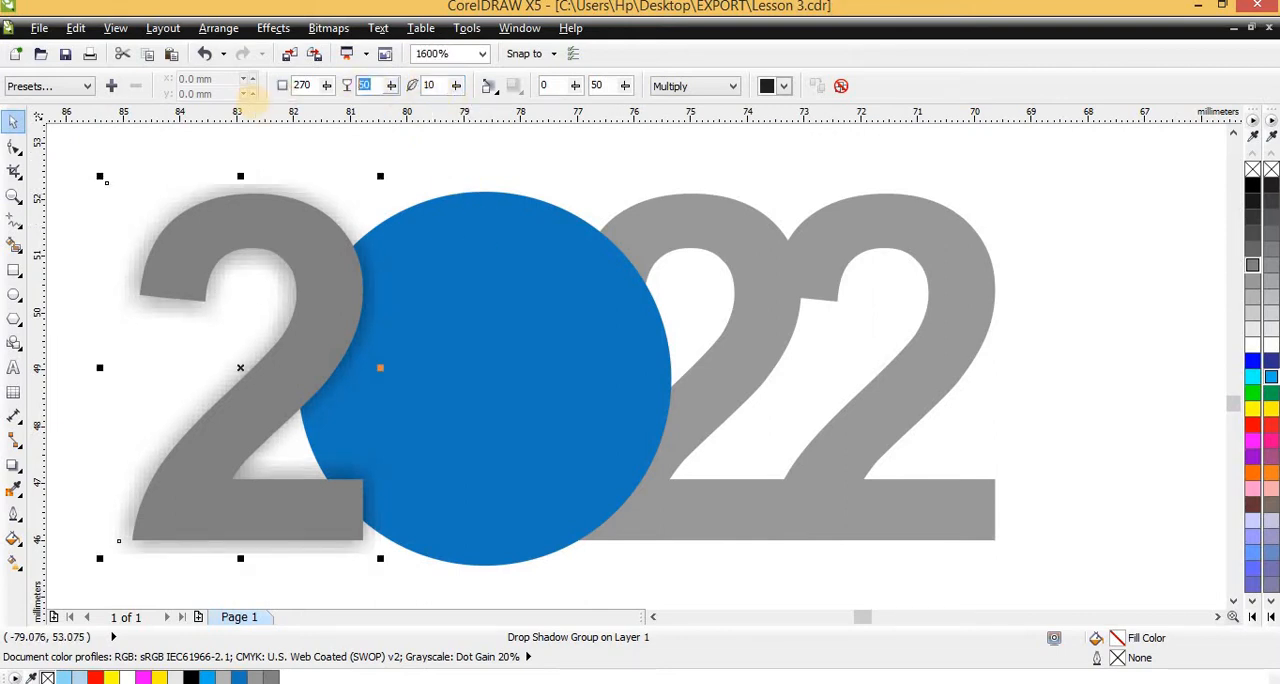
{"action": "key", "text": "Return"}
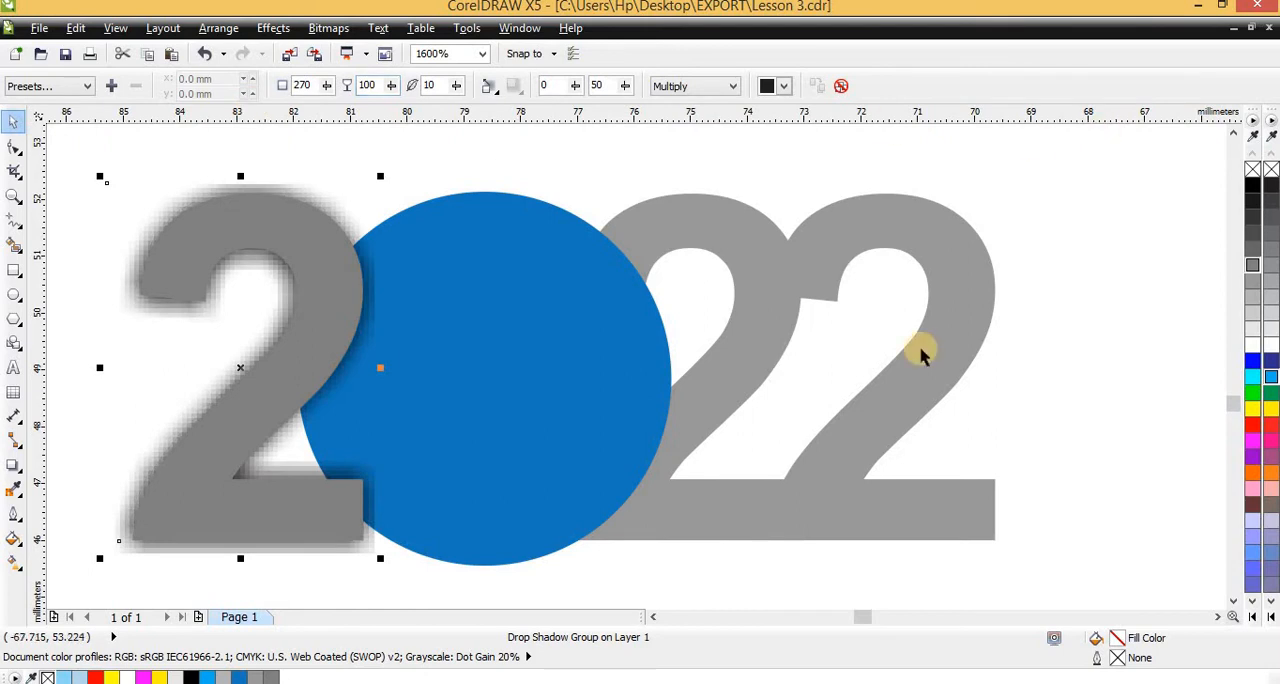
Set the opacity of the first digit's drop shadow to 70
{"action": "key", "text": "space"}
{"action": "scroll", "coordinate": [518, 363], "scroll_direction": "down", "scroll_amount": 3}
{"action": "key", "text": "space"}
{"action": "scroll", "coordinate": [471, 351], "scroll_direction": "up", "scroll_amount": 2}
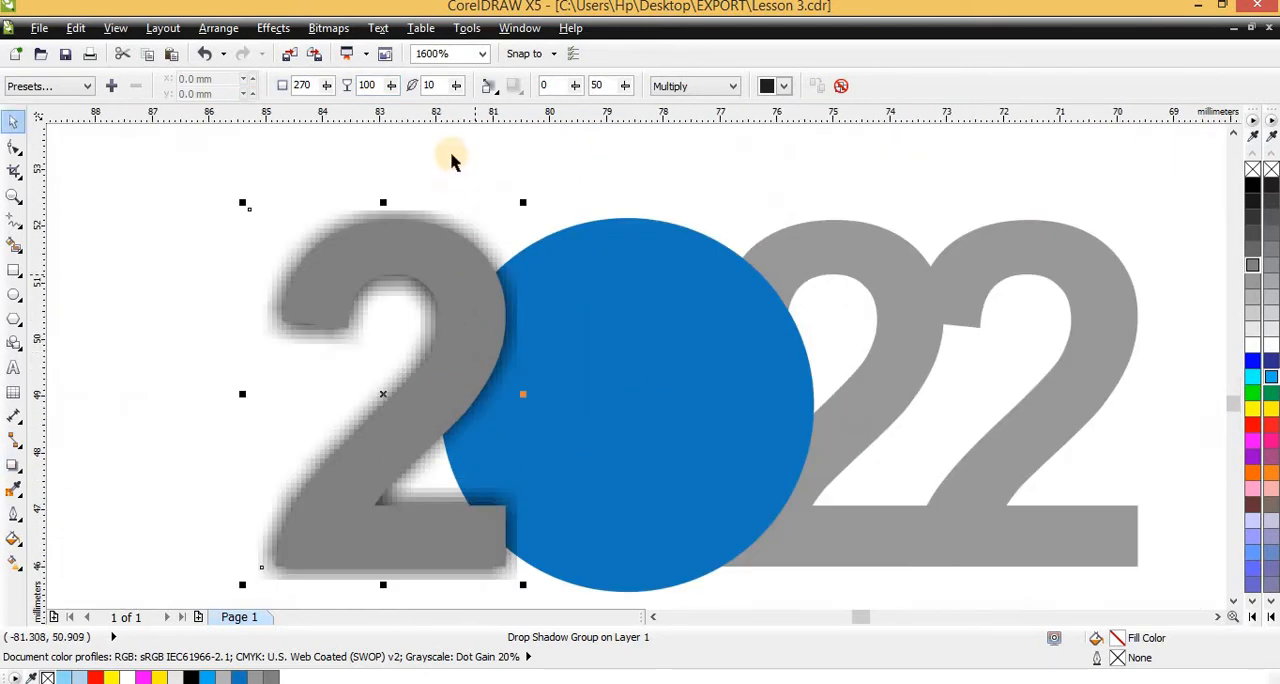
{"action": "type", "text": "7"}
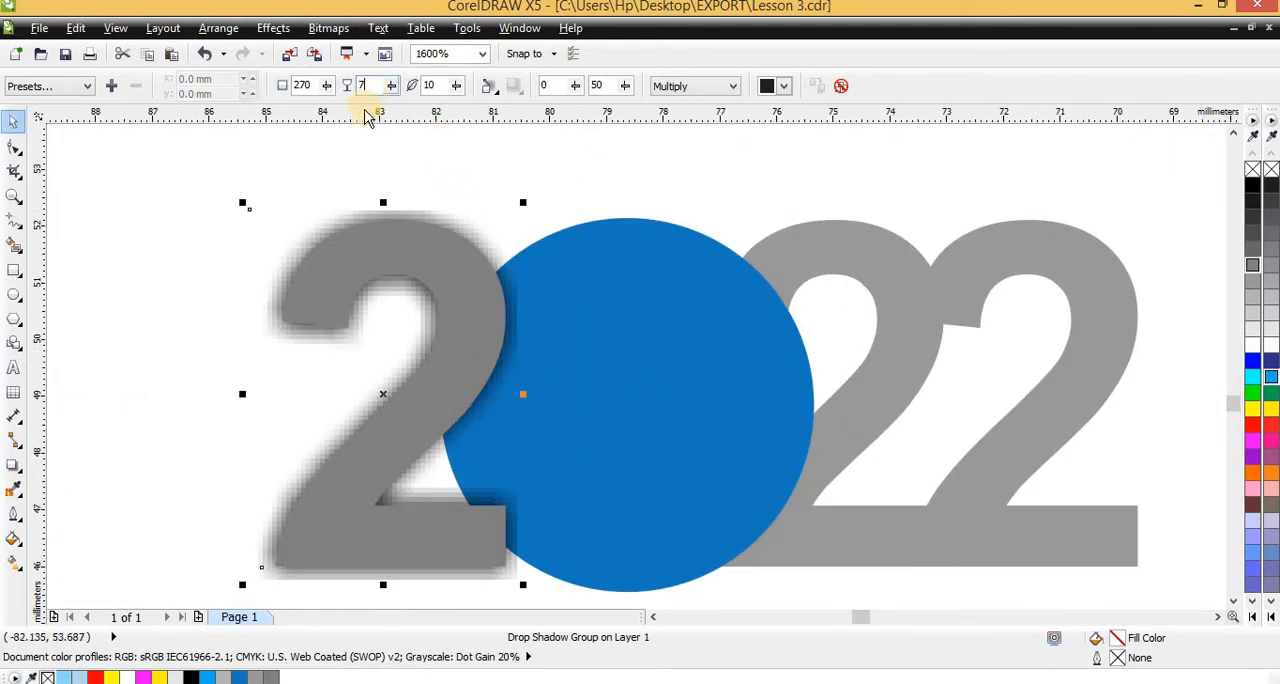
{"action": "type", "text": "0"}
{"action": "key", "text": "Return"}
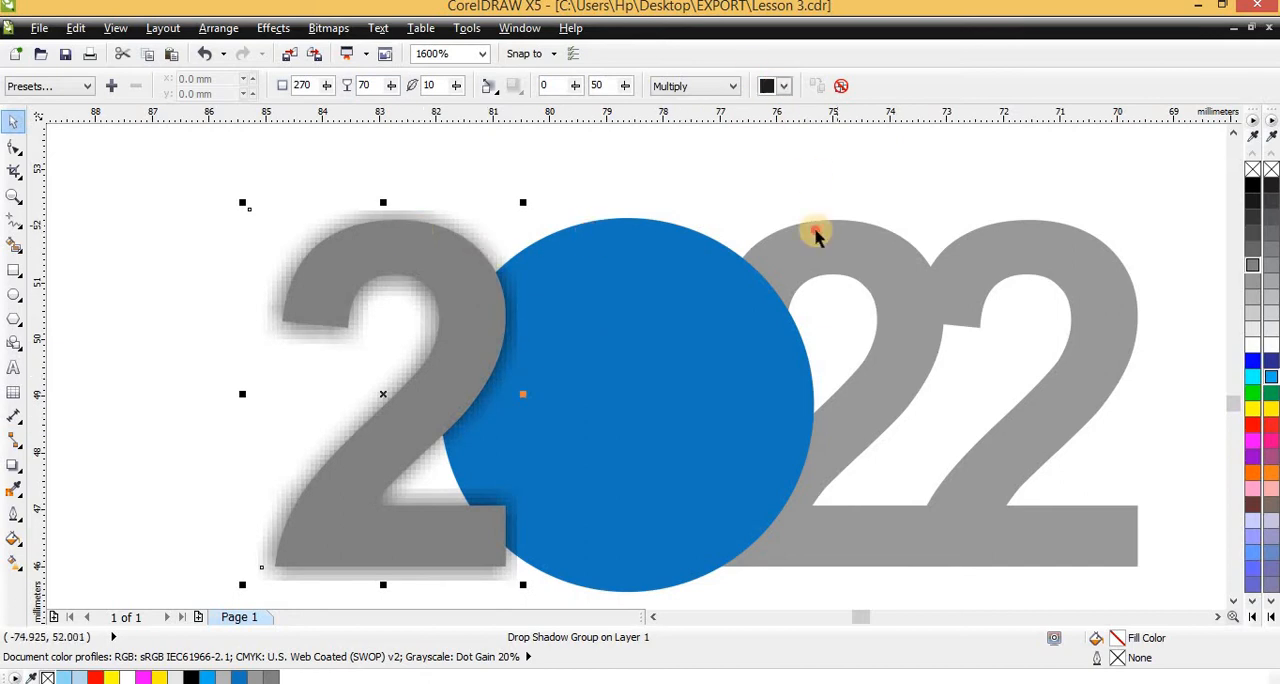
Copy the first digit's drop shadow to the small blue circle
{"action": "left_click", "coordinate": [680, 289]}
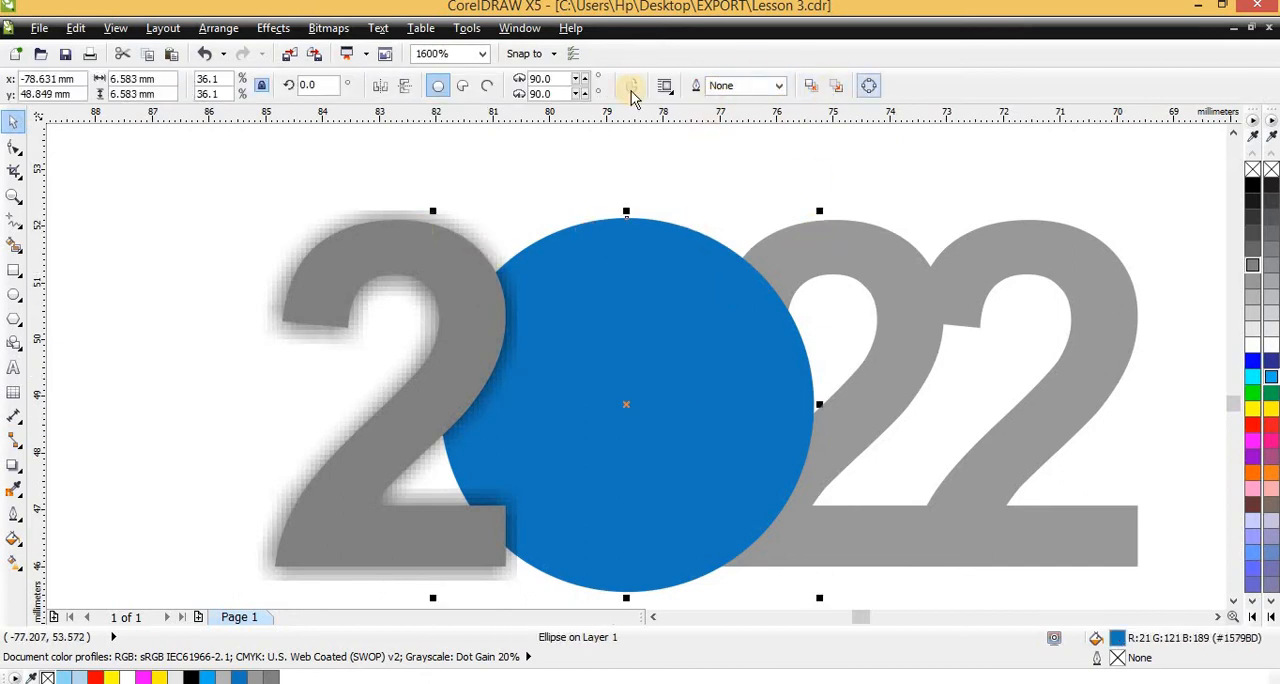
{"action": "left_click", "coordinate": [13, 464]}
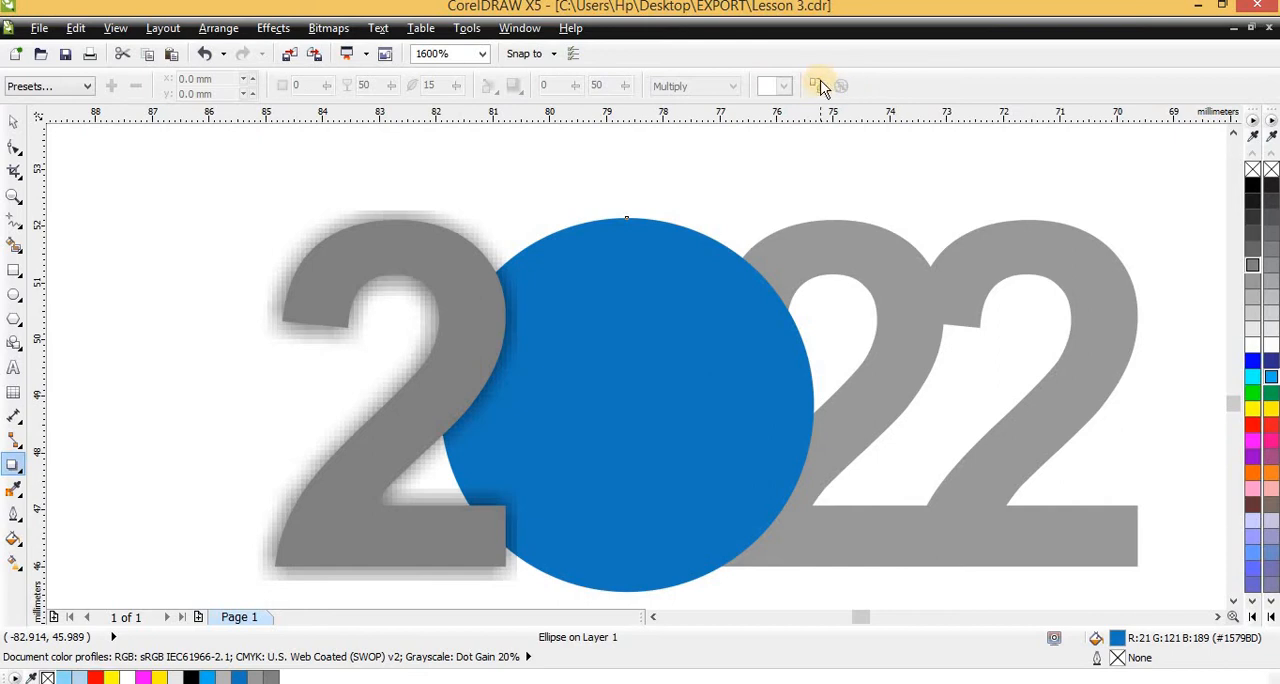
{"action": "left_click", "coordinate": [315, 228]}
{"action": "key", "text": "space"}
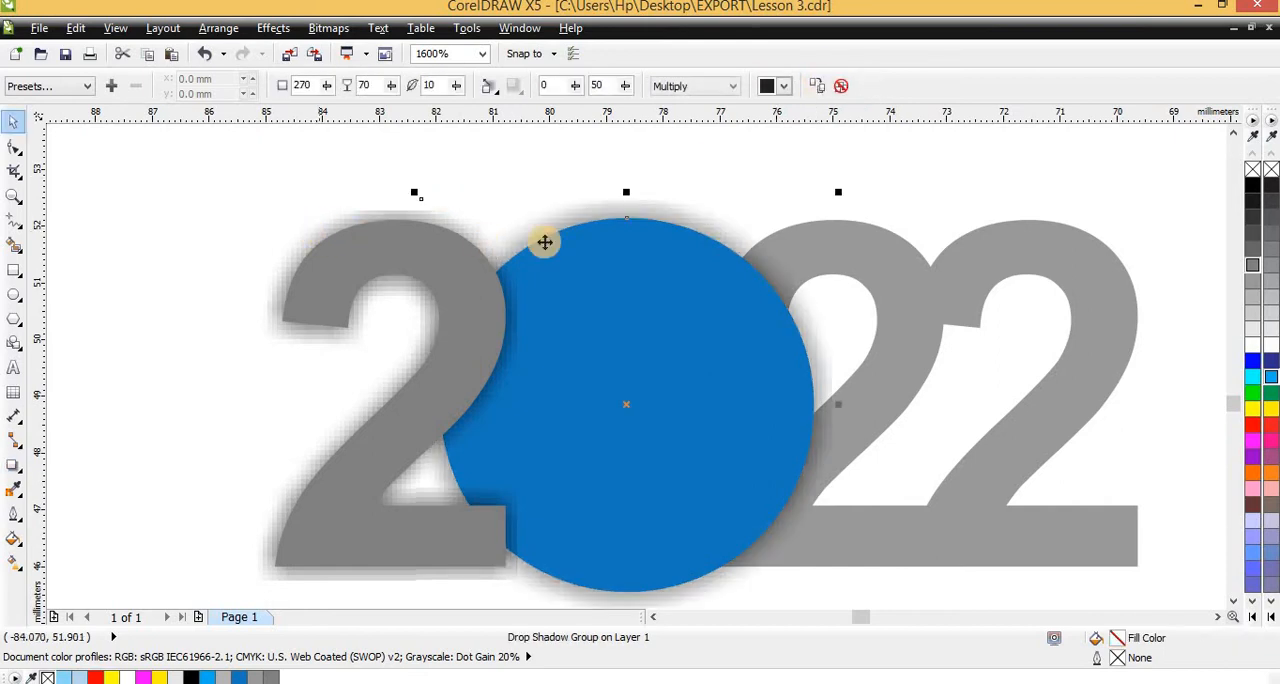
Copy the existing drop shadow properties to the 2 just behind the circle
{"action": "left_click", "coordinate": [854, 263]}
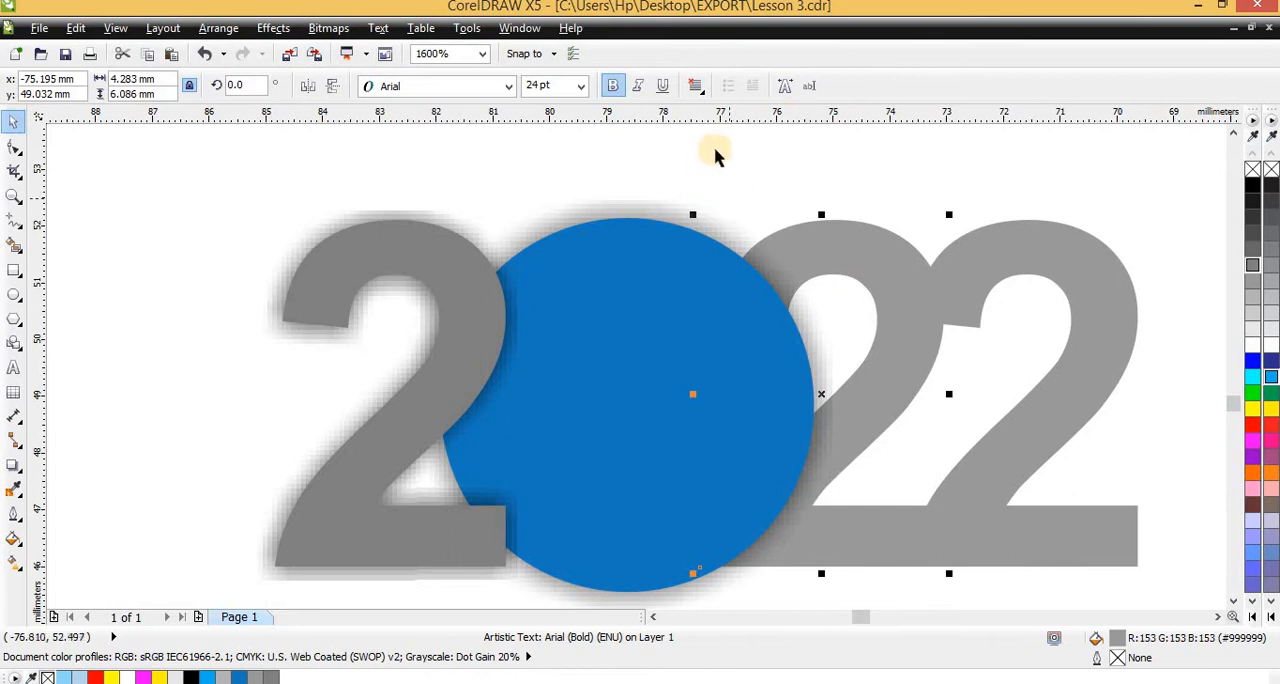
{"action": "left_click", "coordinate": [14, 466]}
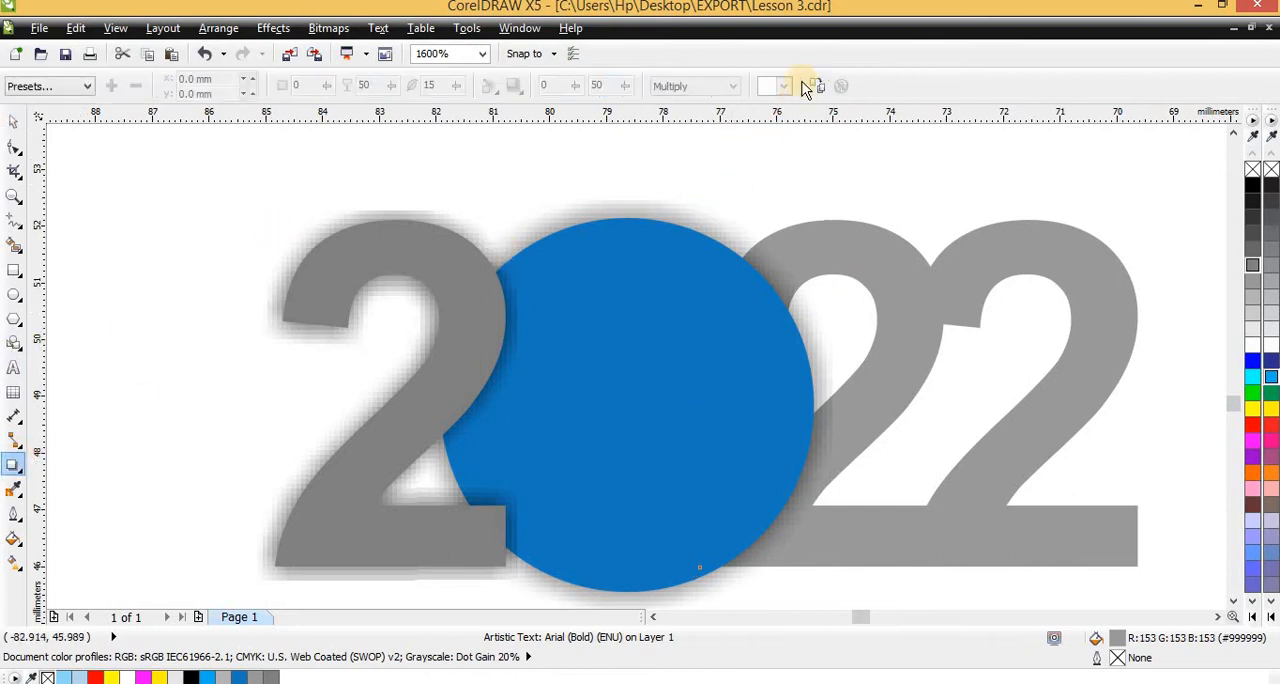
{"action": "left_click", "coordinate": [808, 86]}
{"action": "left_click", "coordinate": [822, 247]}
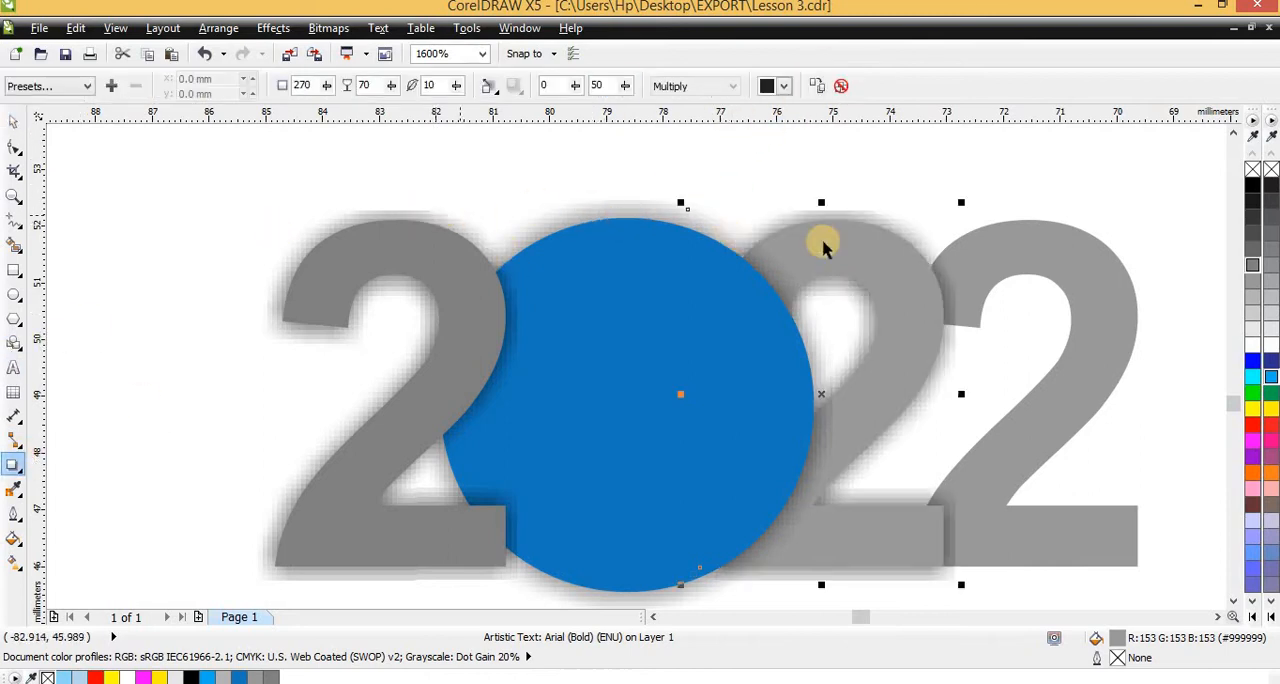
Copy the same drop shadow to the last 2 of the year and deselect it
{"action": "left_click", "coordinate": [1015, 243]}
{"action": "key", "text": "space"}
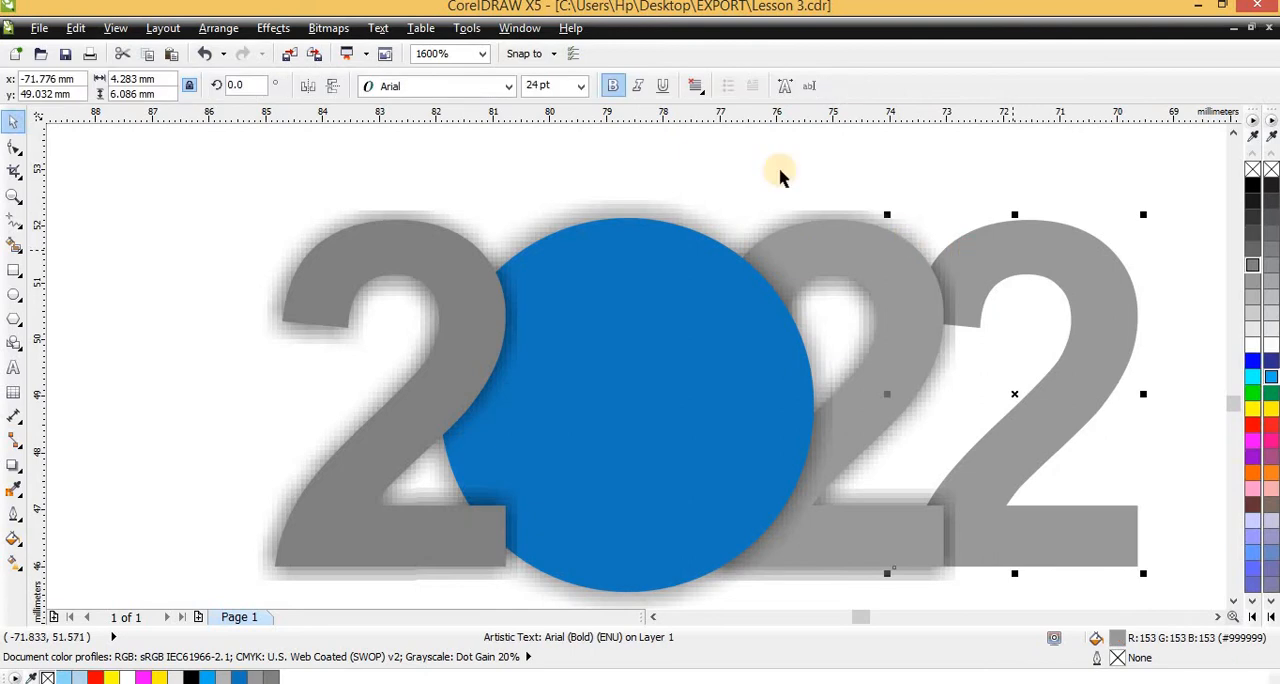
{"action": "left_click", "coordinate": [15, 466]}
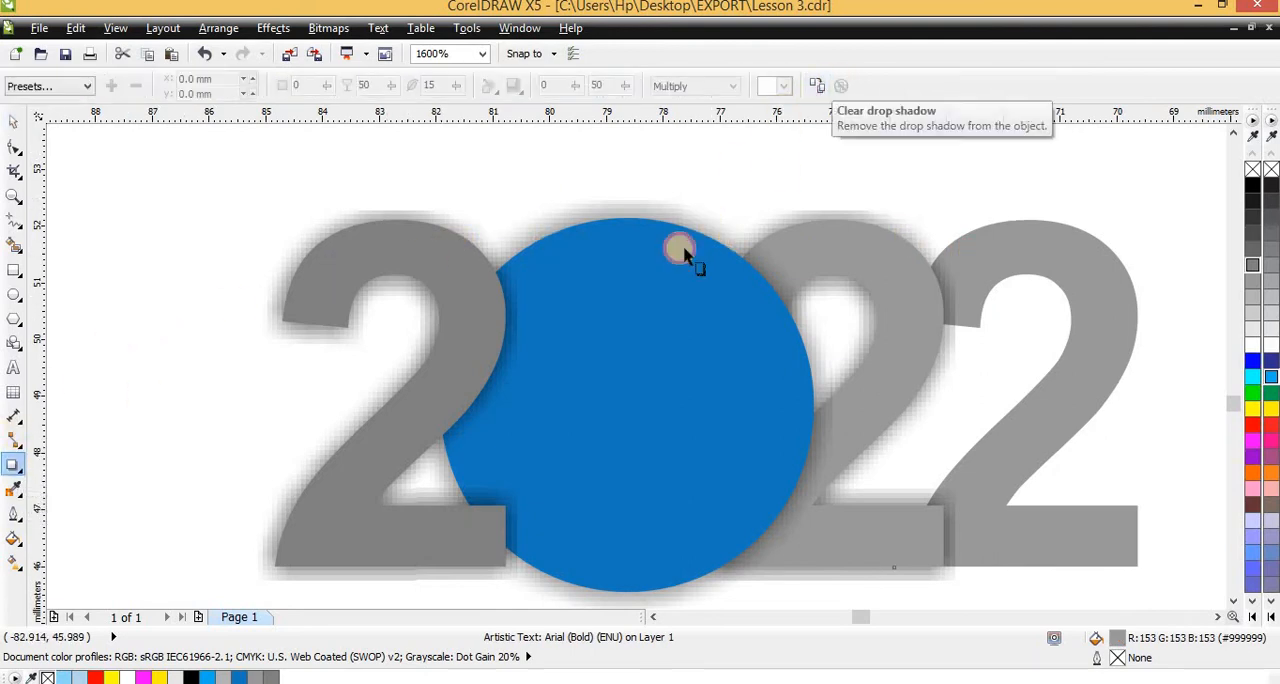
{"action": "left_click", "coordinate": [625, 212]}
{"action": "key", "text": "space"}
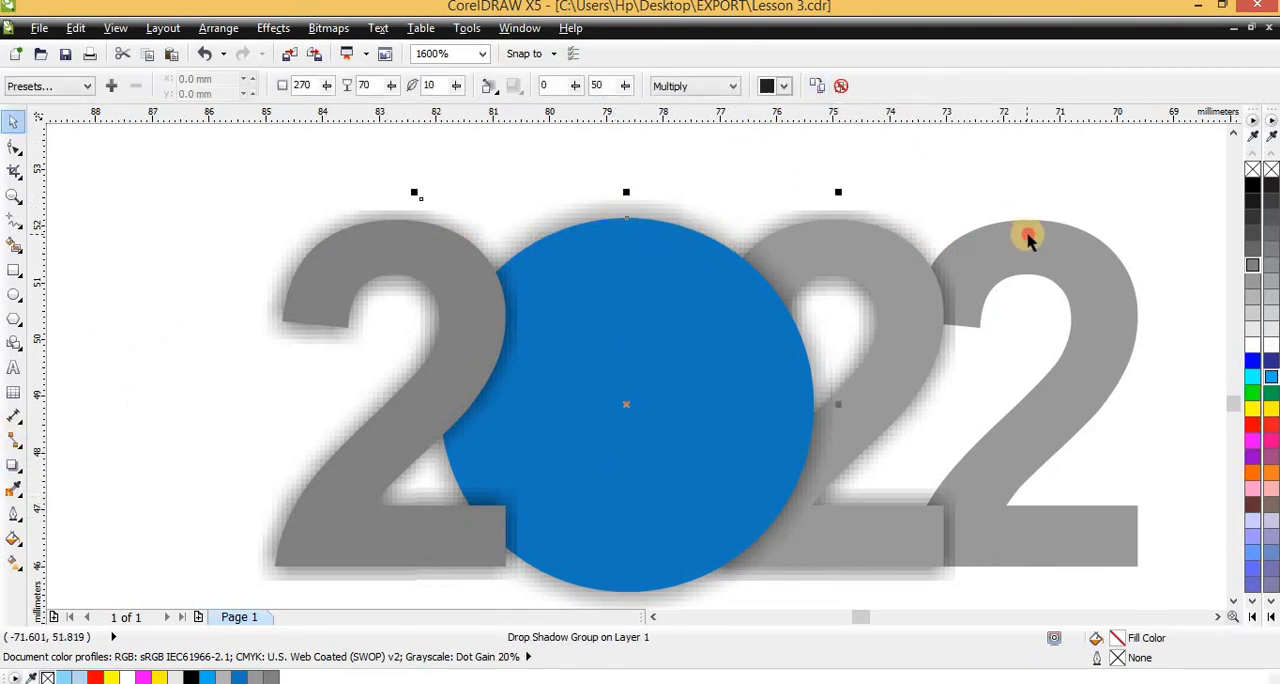
{"action": "left_click", "coordinate": [1030, 242]}
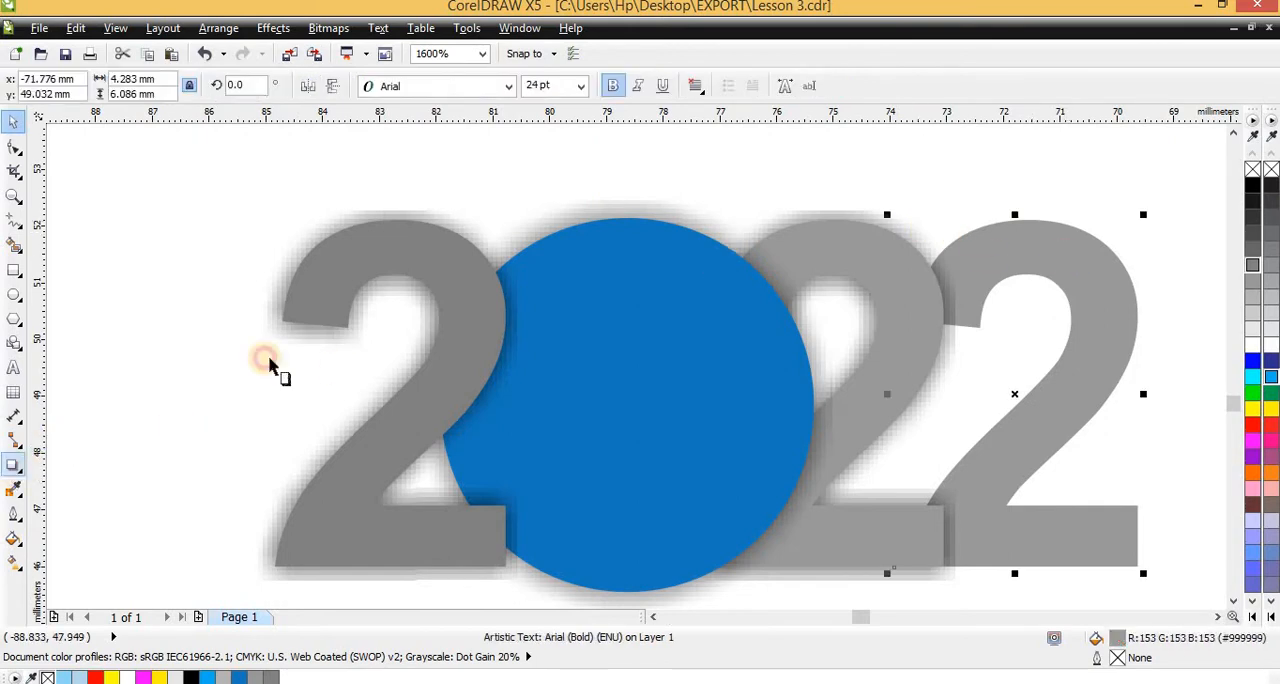
{"action": "left_click", "coordinate": [818, 86]}
{"action": "left_click", "coordinate": [670, 222]}
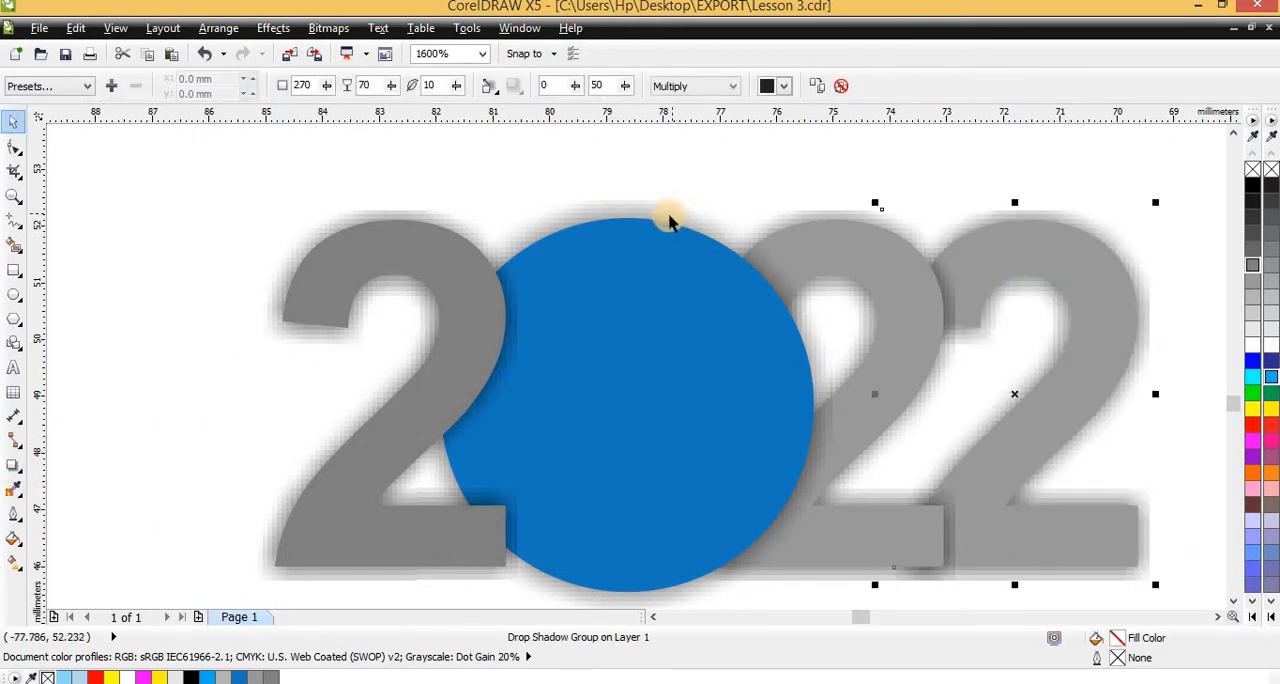
{"action": "scroll", "coordinate": [670, 222], "scroll_direction": "down", "scroll_amount": 3}
{"action": "left_click", "coordinate": [505, 165]}
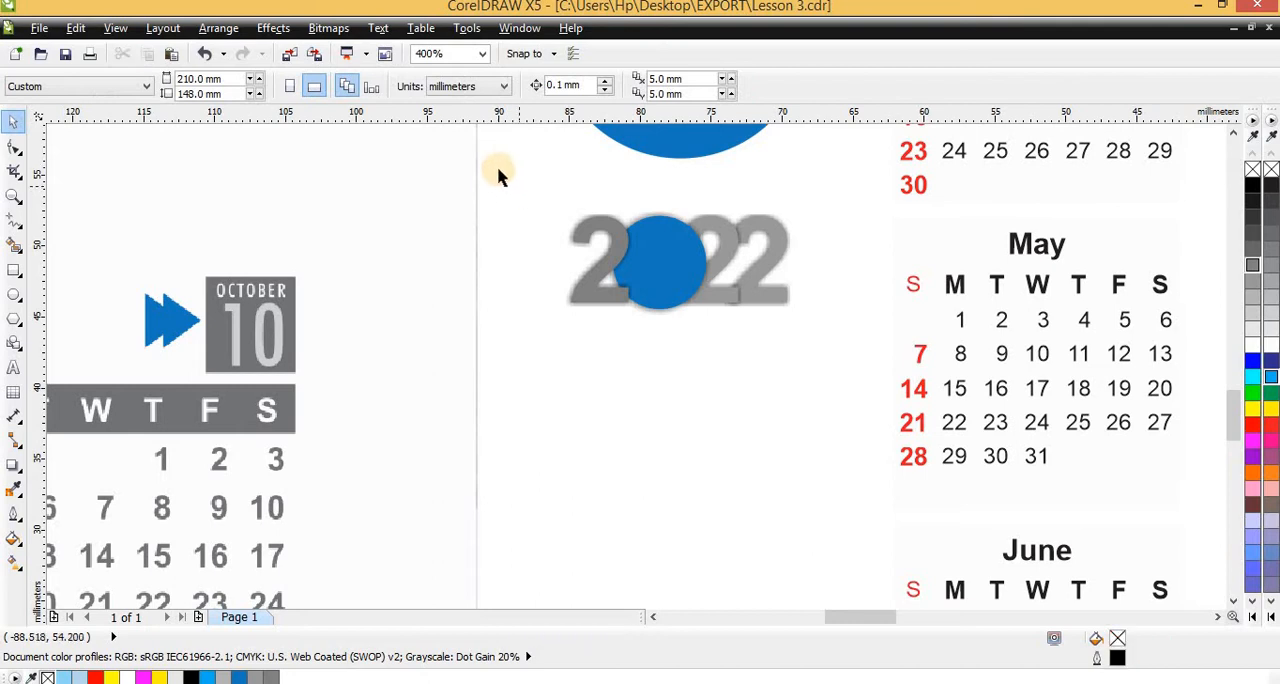
Fill the three 2 digits and the small circle with white, keeping their drop shadows
{"action": "scroll", "coordinate": [610, 250], "scroll_direction": "up", "scroll_amount": 2}
{"action": "left_click", "coordinate": [638, 238]}
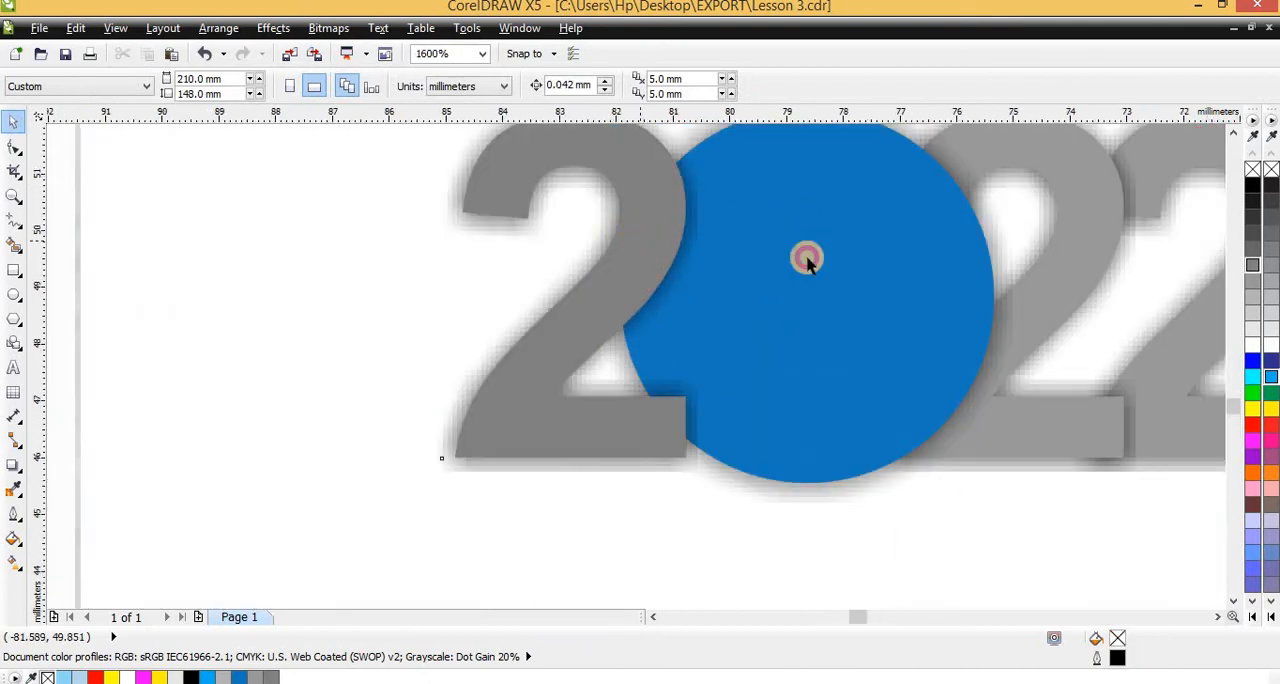
{"action": "left_click", "coordinate": [1252, 345]}
{"action": "left_click", "coordinate": [1078, 235]}
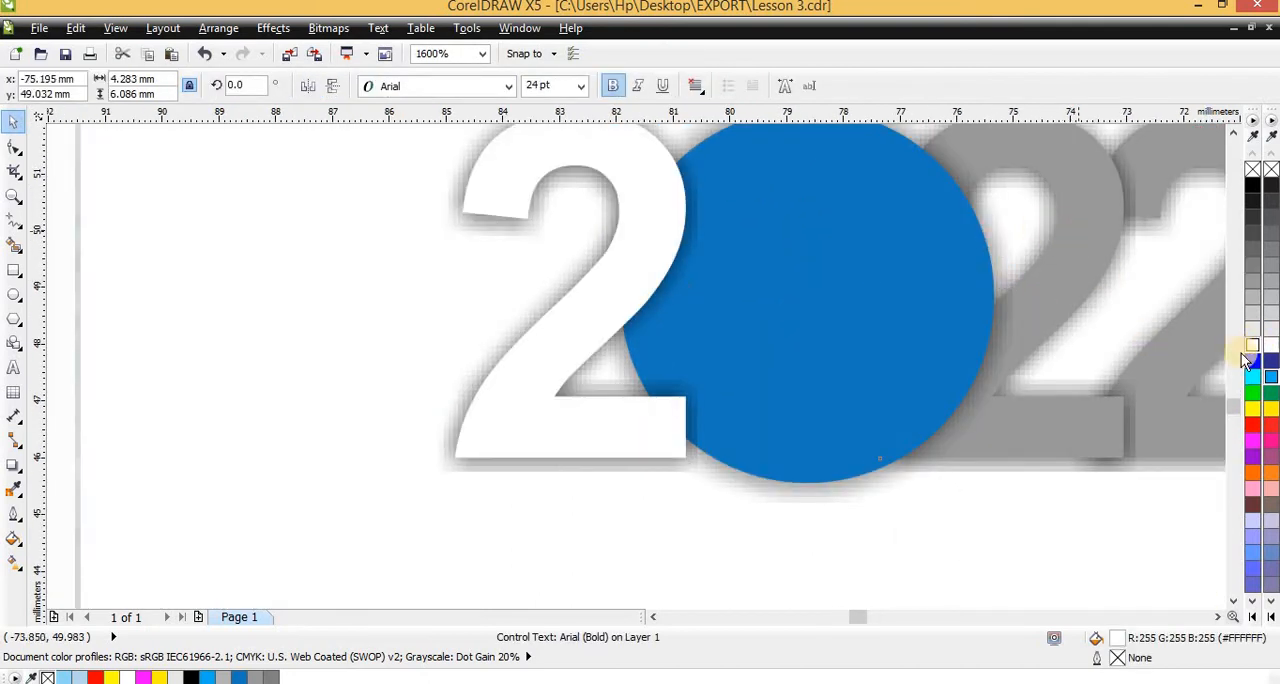
{"action": "left_click", "coordinate": [1257, 345]}
{"action": "scroll", "coordinate": [911, 328], "scroll_direction": "down", "scroll_amount": 2}
{"action": "scroll", "coordinate": [1032, 304], "scroll_direction": "up", "scroll_amount": 1}
{"action": "left_click", "coordinate": [1021, 295]}
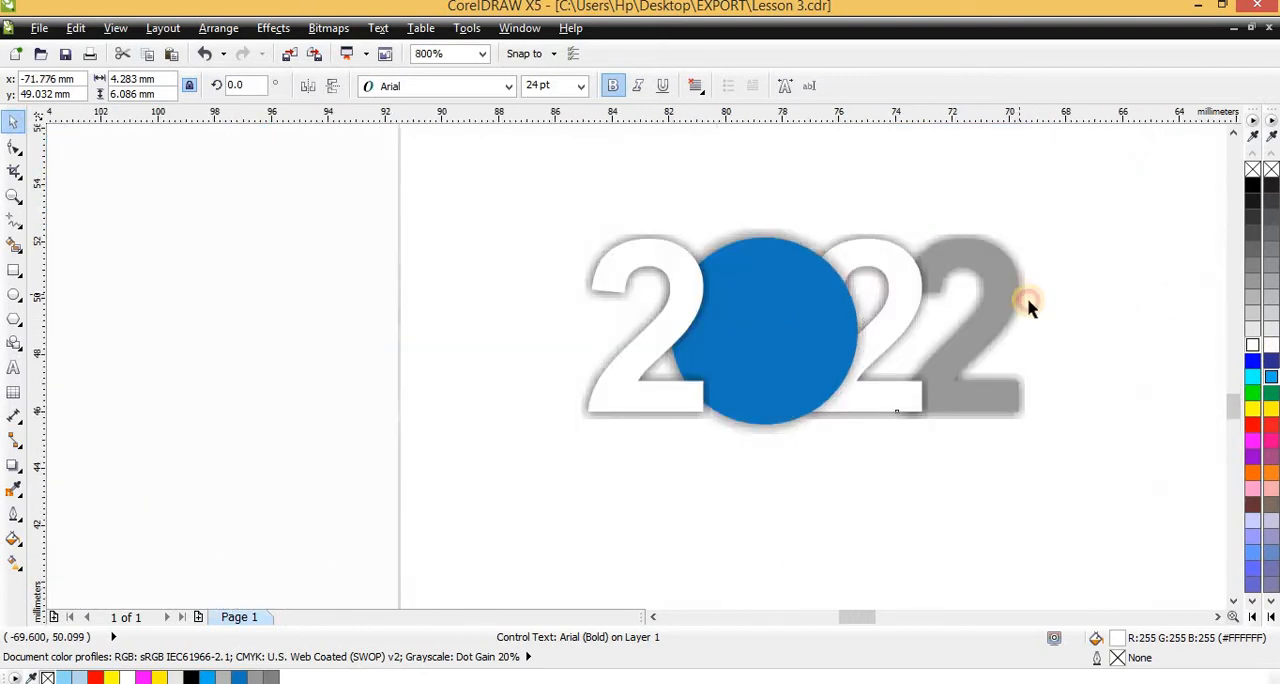
{"action": "left_click", "coordinate": [1259, 352]}
{"action": "left_click", "coordinate": [766, 298]}
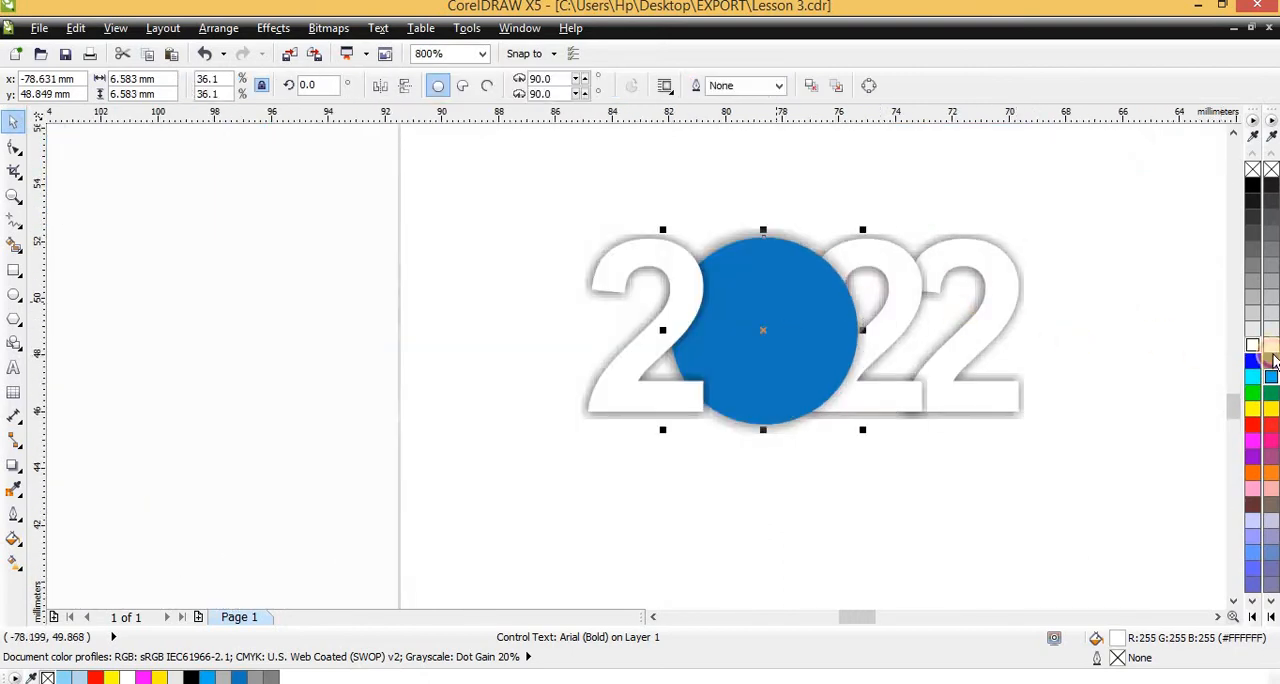
{"action": "left_click", "coordinate": [1254, 346]}
{"action": "scroll", "coordinate": [765, 356], "scroll_direction": "down", "scroll_amount": 1}
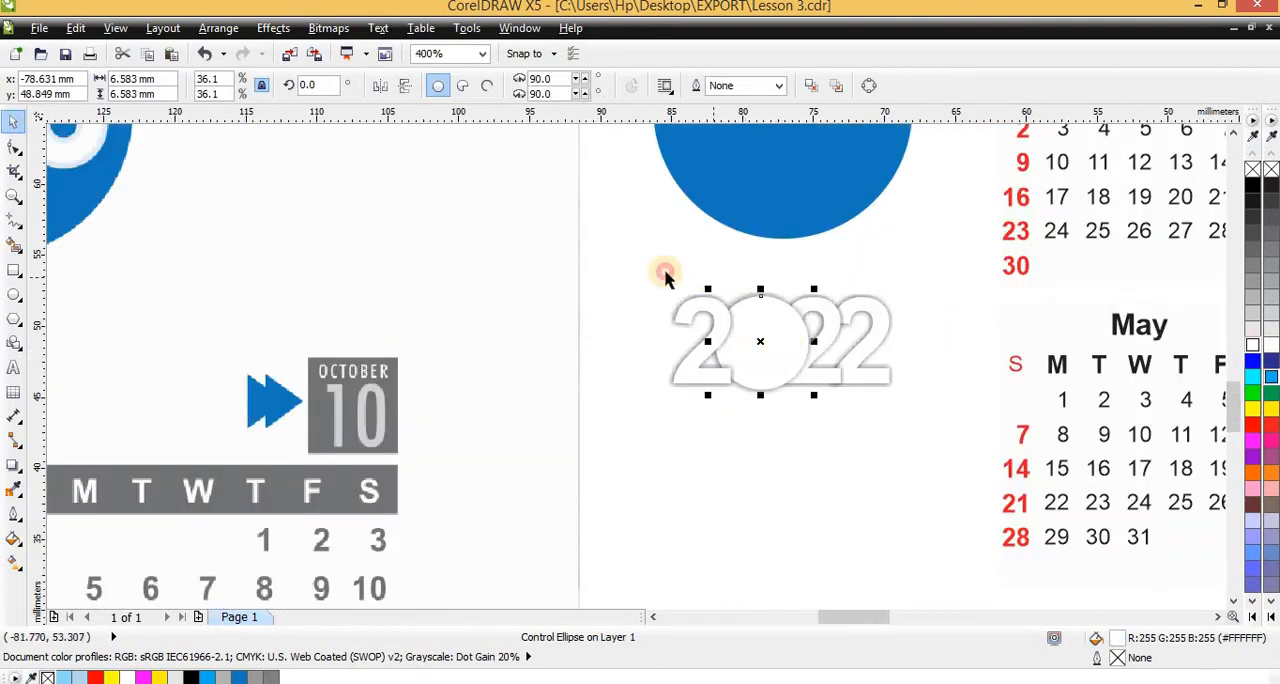
Select all the white 2022 characters with their drop shadows and group them
{"action": "left_click", "coordinate": [571, 253]}
{"action": "left_click_drag", "start_coordinate": [951, 514], "coordinate": [571, 251]}
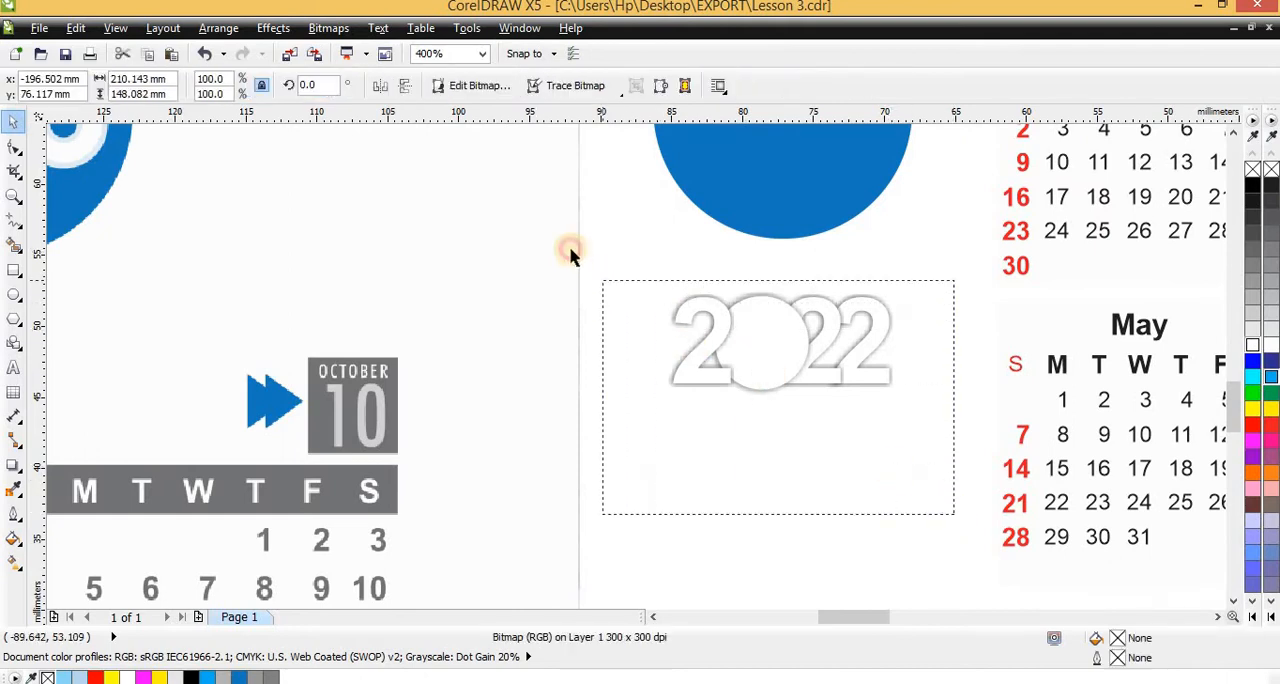
{"action": "scroll", "coordinate": [710, 300], "scroll_direction": "up", "scroll_amount": 2}
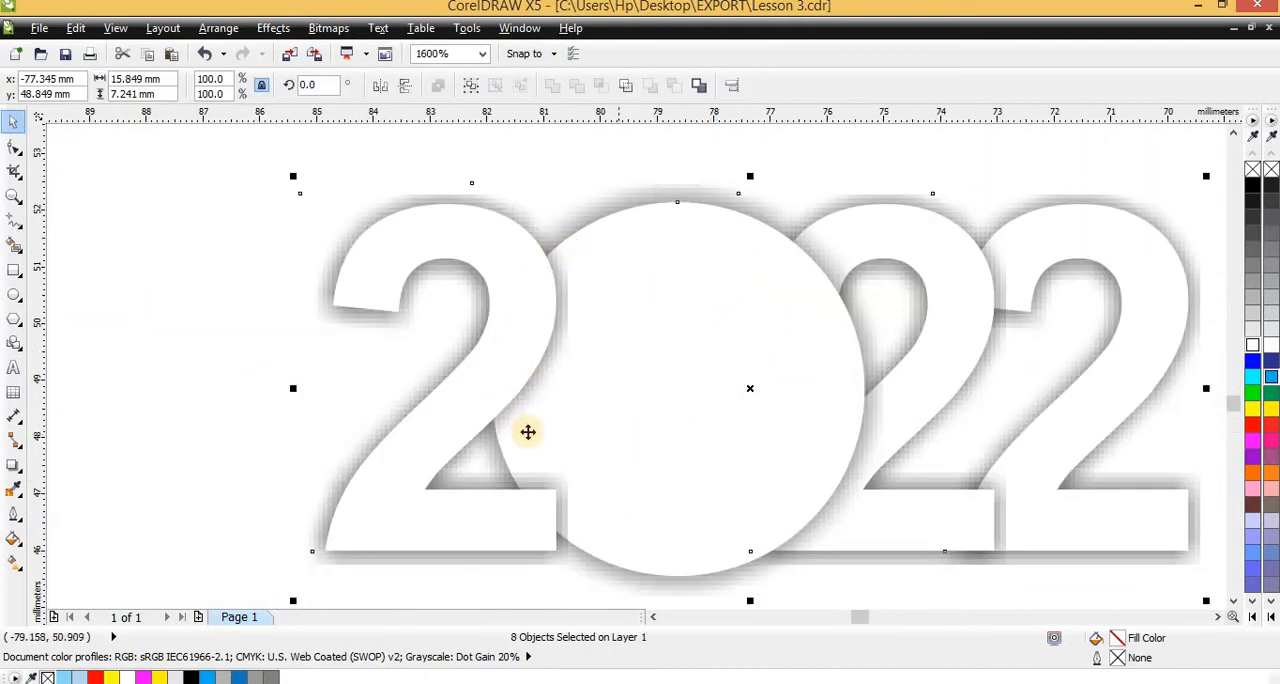
{"action": "scroll", "coordinate": [556, 408], "scroll_direction": "down", "scroll_amount": 3}
{"action": "key", "text": "ctrl+g"}
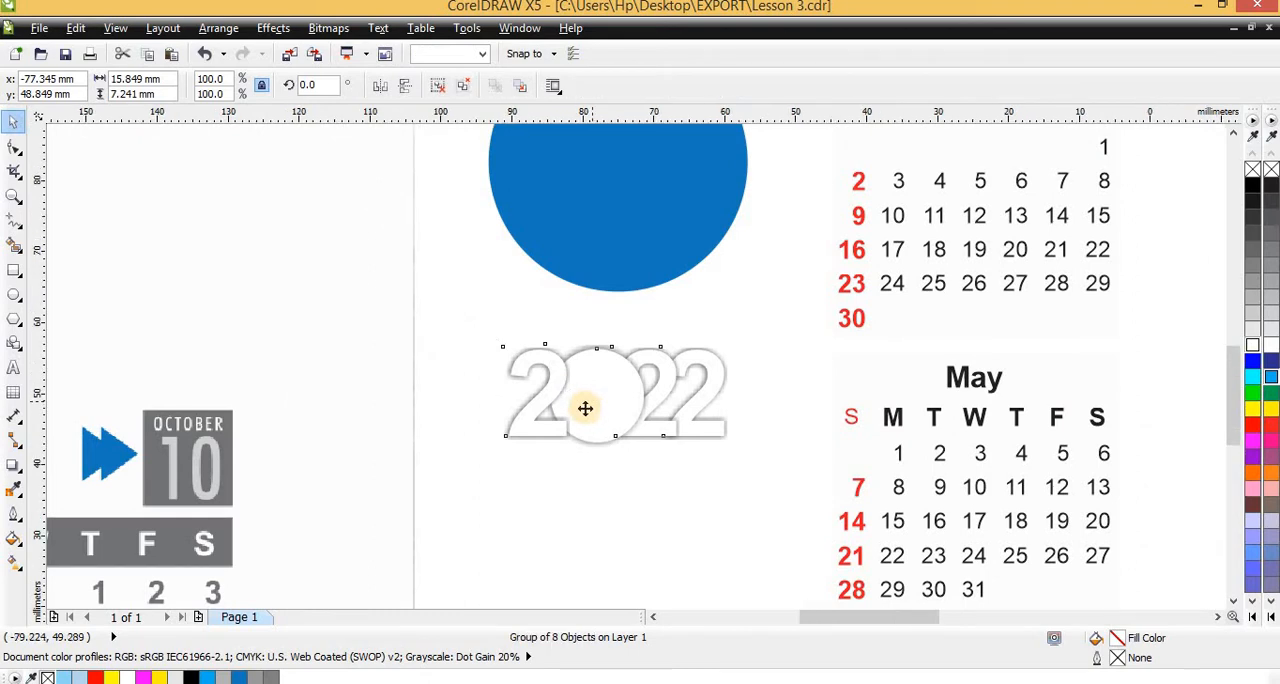
Compare the new 2022 lettering with the 2020 lettering in the sample's round CALENDAR badge
{"action": "scroll", "coordinate": [551, 408], "scroll_direction": "down", "scroll_amount": 2}
{"action": "scroll", "coordinate": [543, 403], "scroll_direction": "up", "scroll_amount": 3}
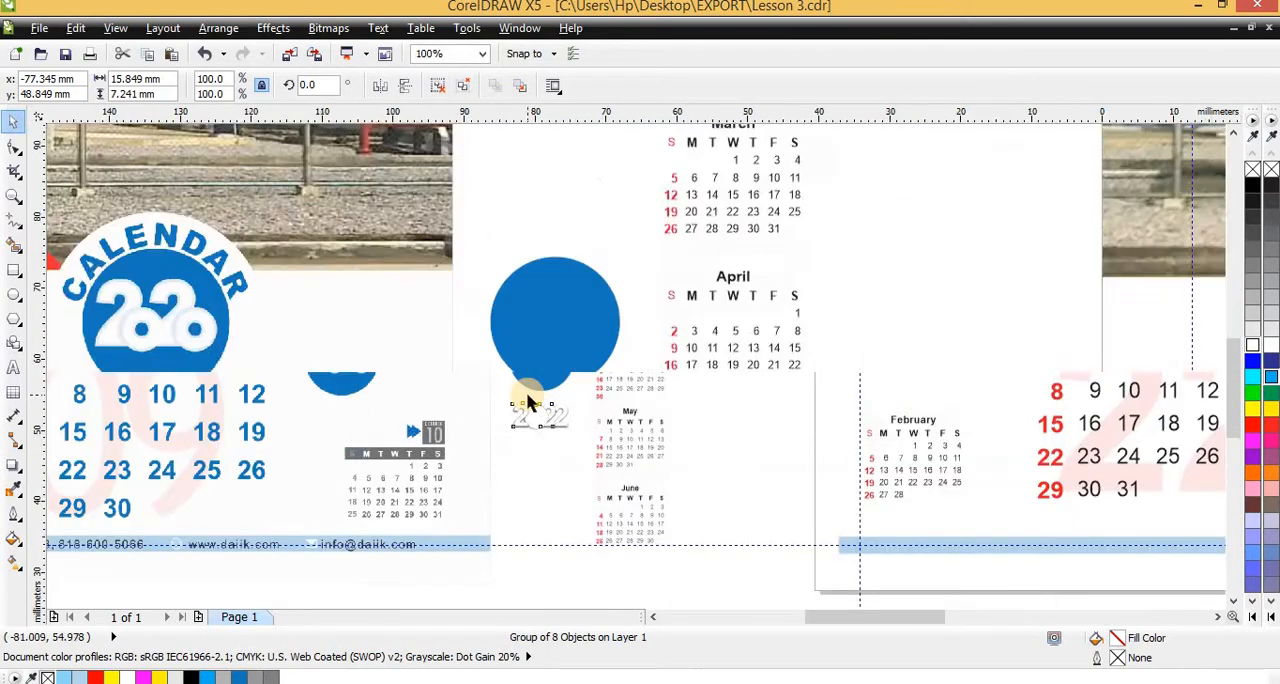
{"action": "scroll", "coordinate": [470, 386], "scroll_direction": "down", "scroll_amount": 2}
{"action": "scroll", "coordinate": [498, 338], "scroll_direction": "up", "scroll_amount": 2}
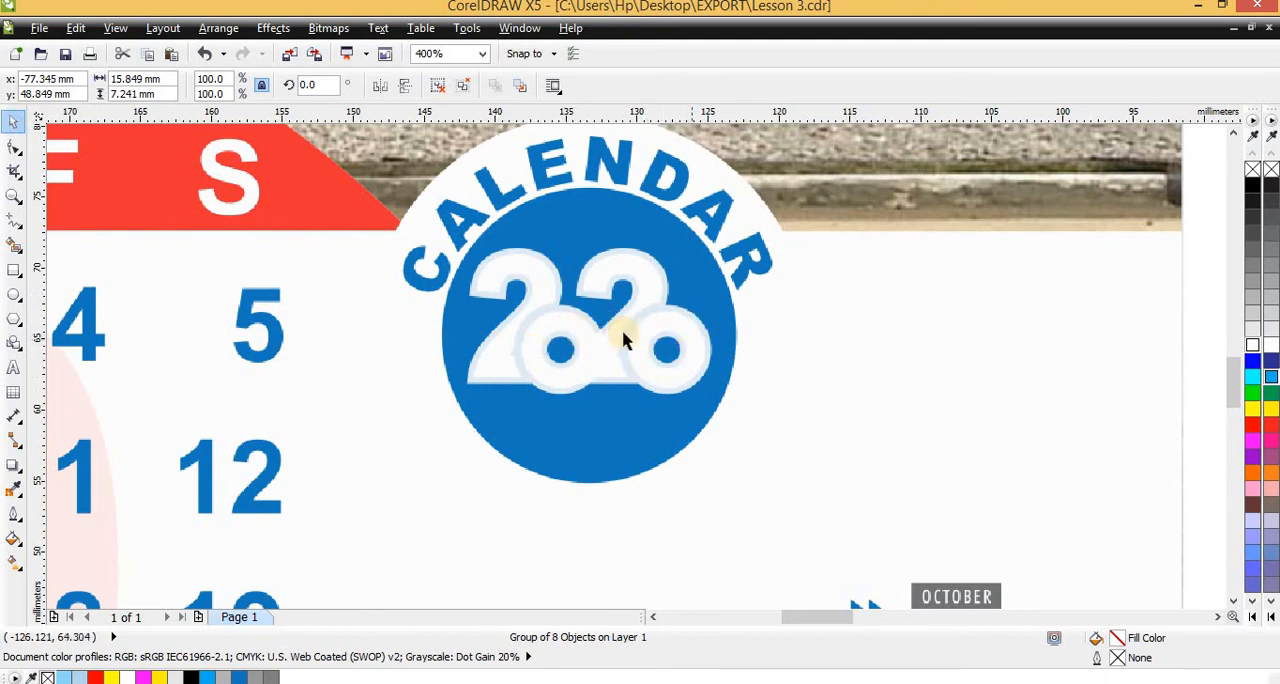
{"action": "scroll", "coordinate": [588, 337], "scroll_direction": "down", "scroll_amount": 1}
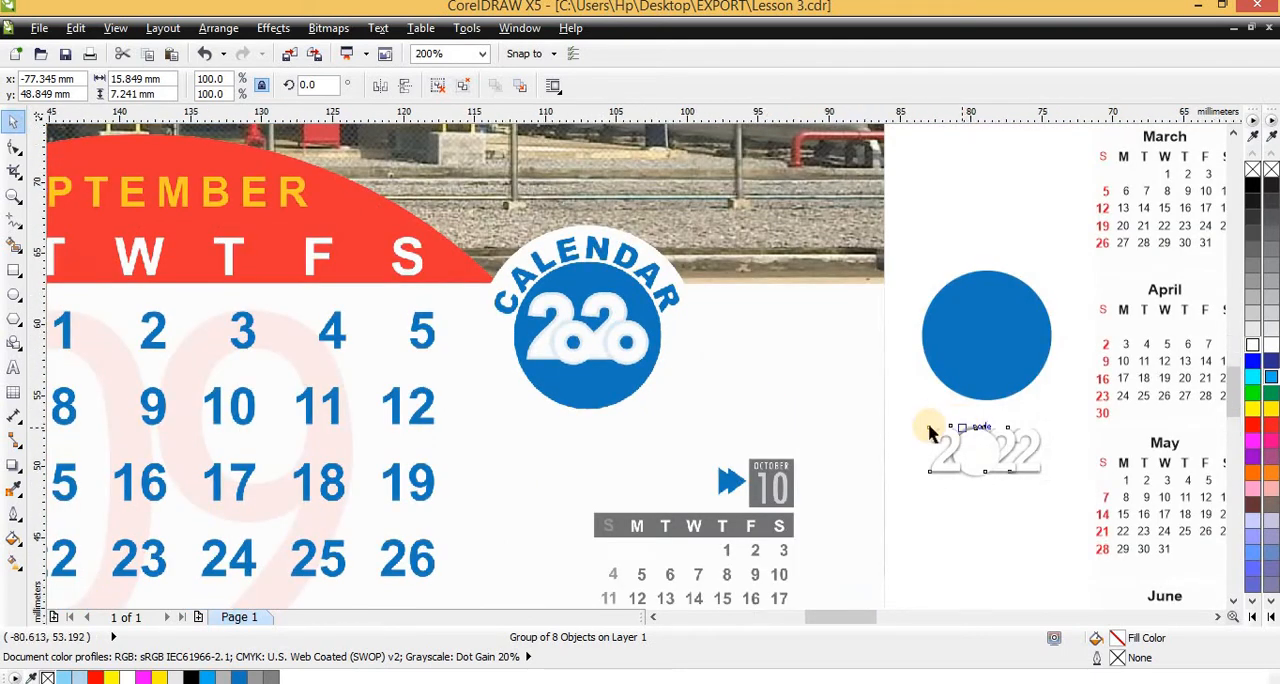
{"action": "scroll", "coordinate": [820, 420], "scroll_direction": "up", "scroll_amount": 2}
{"action": "scroll", "coordinate": [626, 391], "scroll_direction": "down", "scroll_amount": 1}
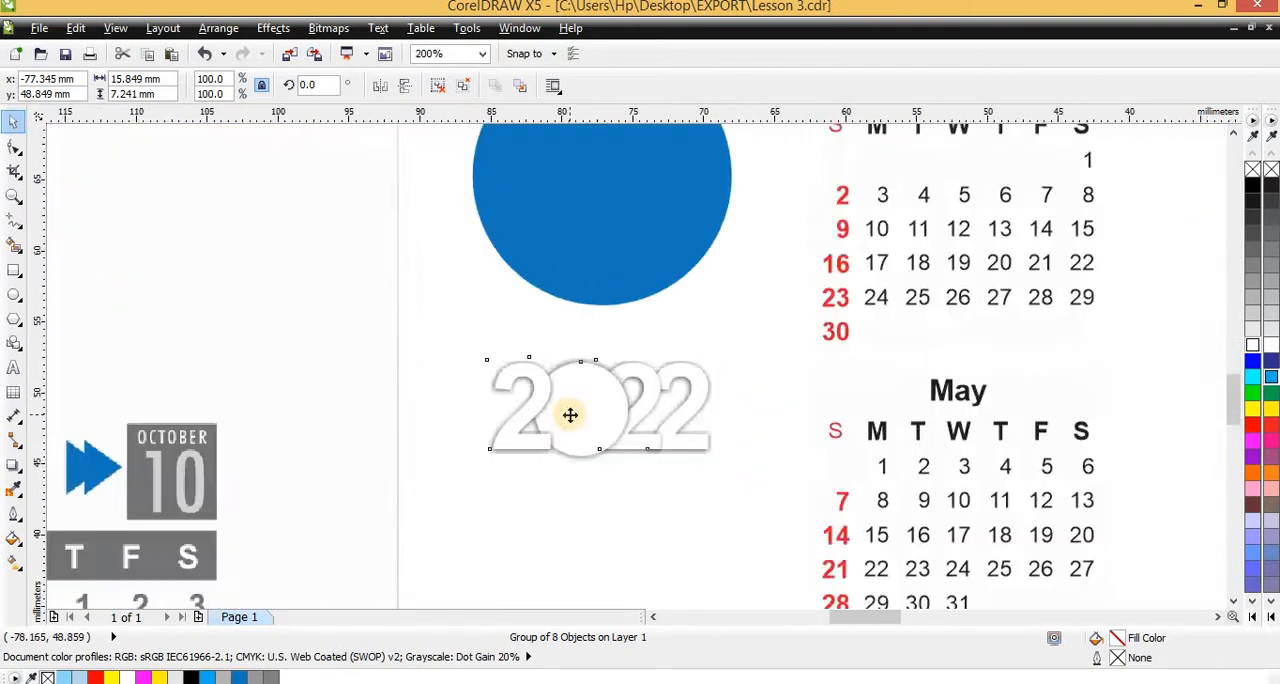
{"action": "scroll", "coordinate": [590, 407], "scroll_direction": "up", "scroll_amount": 1}
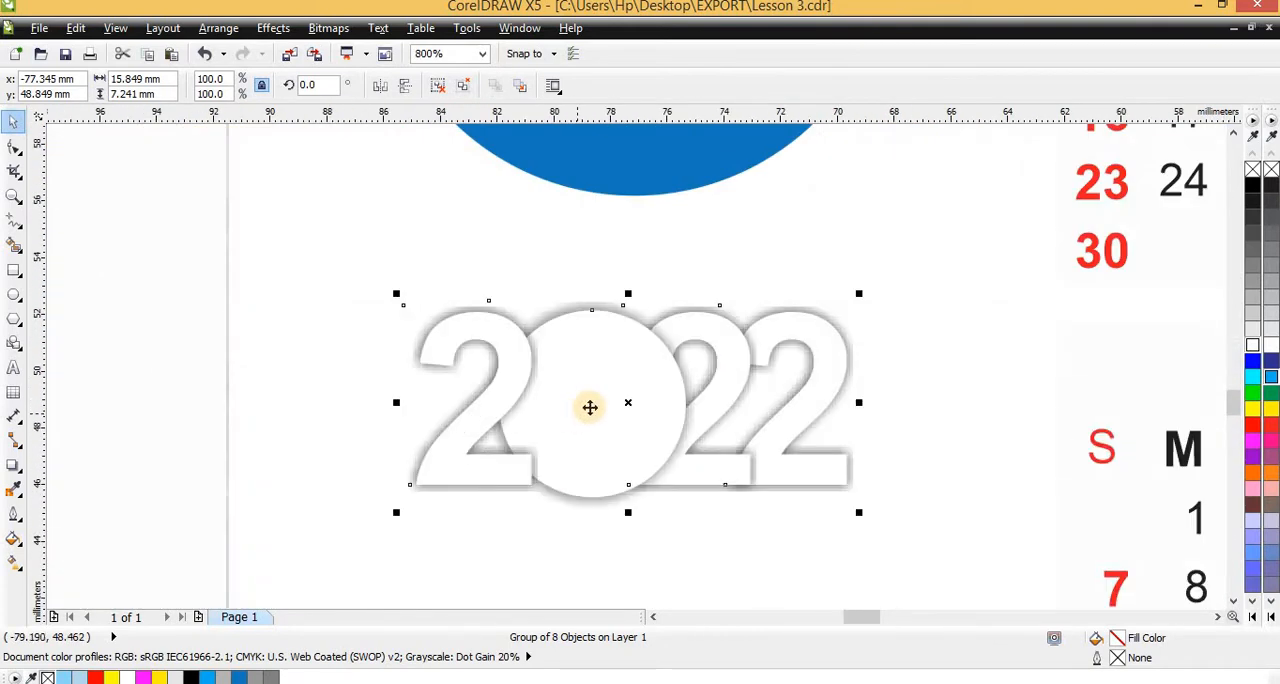
Ungroup all of the 2022 lettering and break the drop shadows apart from their characters
{"action": "left_click", "coordinate": [218, 28]}
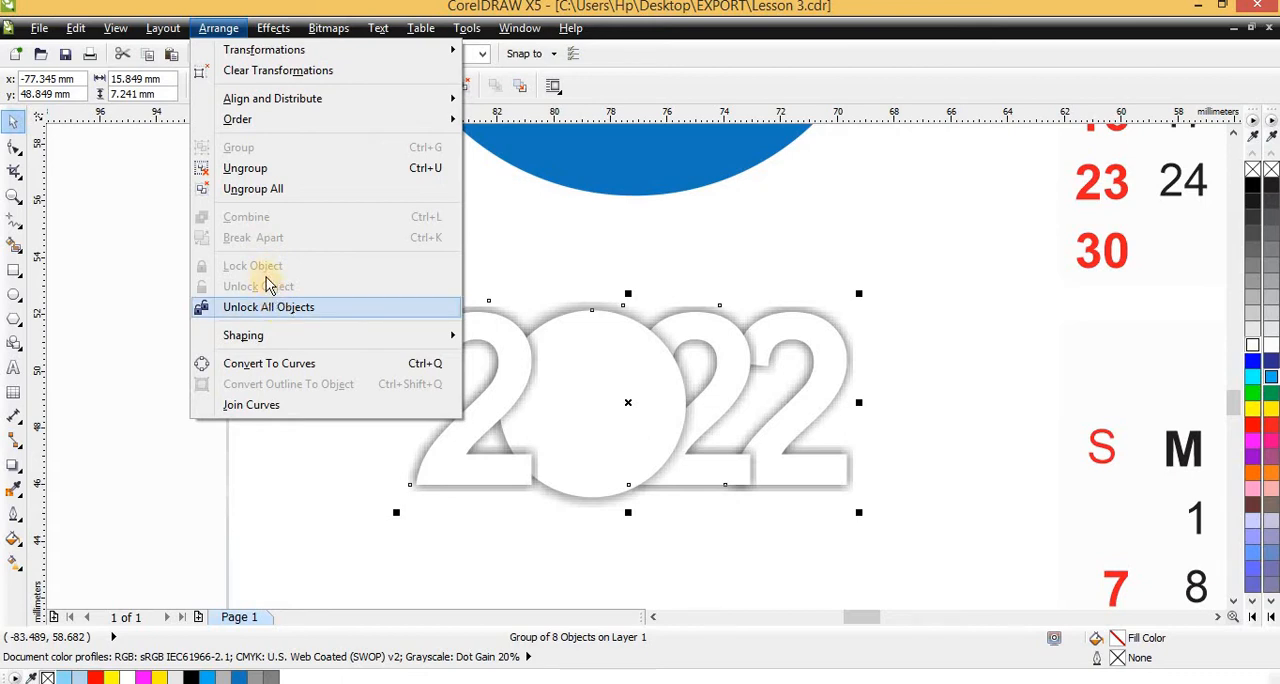
{"action": "left_click", "coordinate": [253, 188]}
{"action": "left_click", "coordinate": [218, 28]}
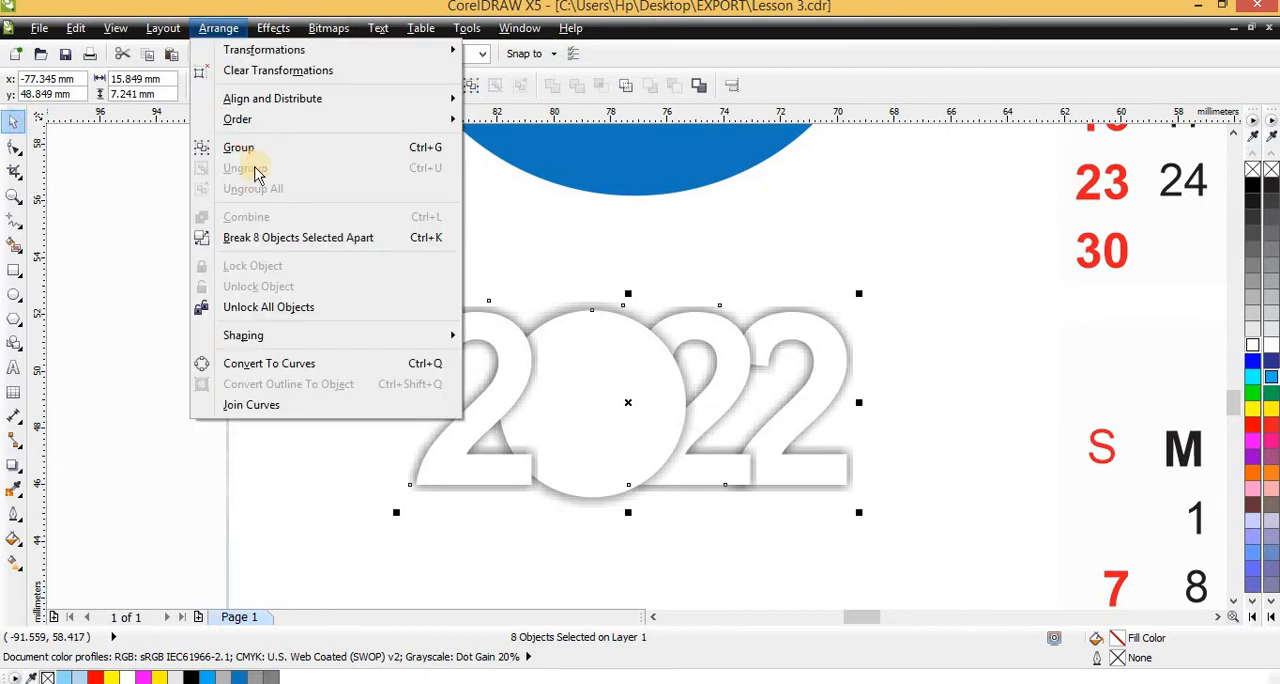
{"action": "left_click", "coordinate": [285, 240]}
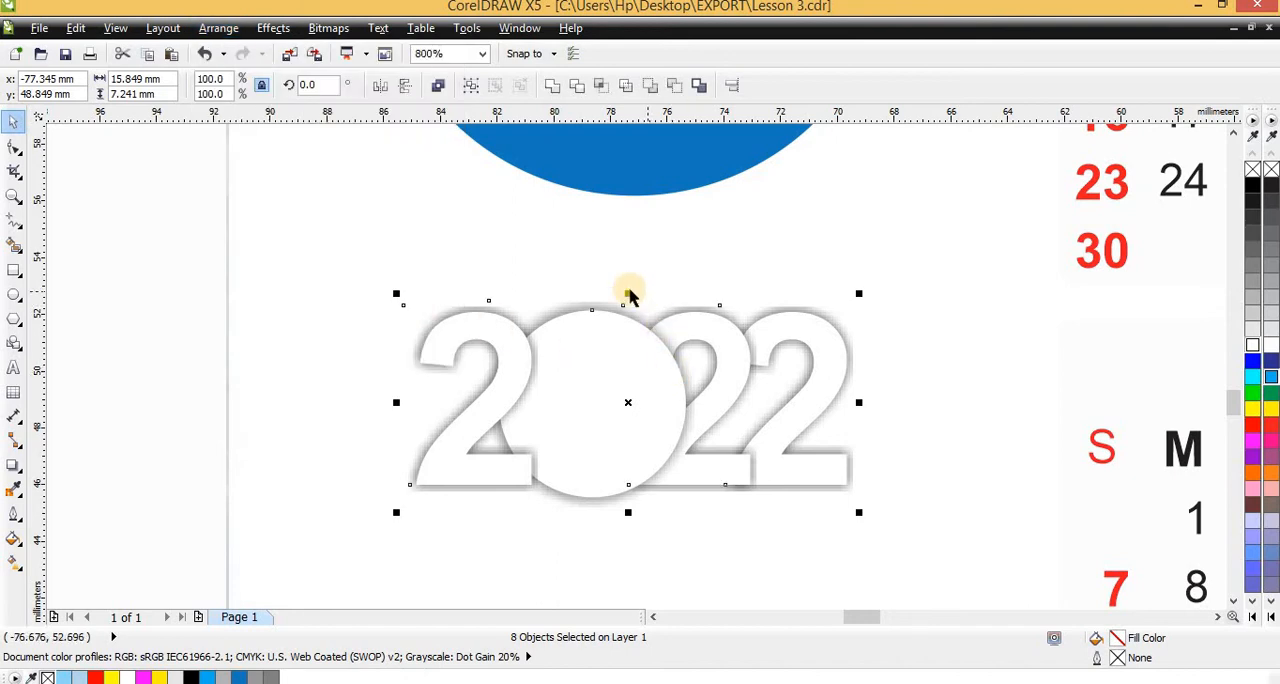
Select the three white 2 digits and the white circle without their shadows and group these four objects
{"action": "scroll", "coordinate": [915, 385], "scroll_direction": "down", "scroll_amount": 1}
{"action": "scroll", "coordinate": [730, 352], "scroll_direction": "up", "scroll_amount": 1}
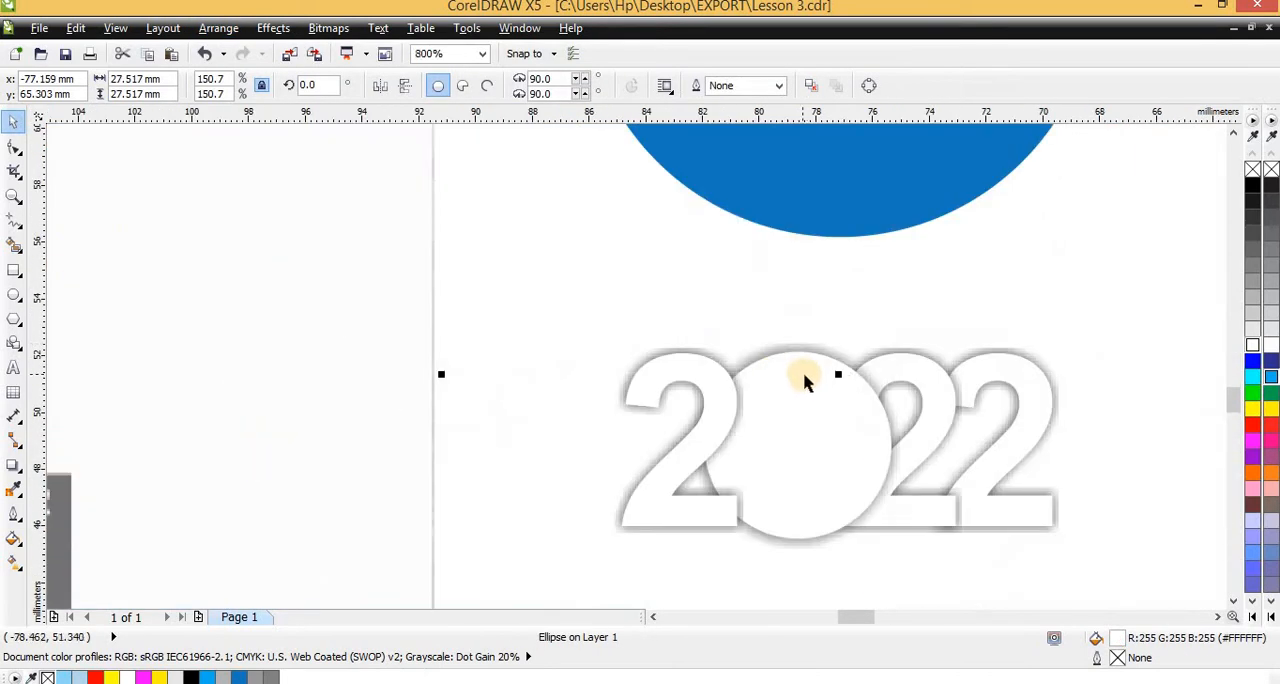
{"action": "left_click", "coordinate": [714, 393]}
{"action": "left_click", "coordinate": [826, 417], "text": "shift"}
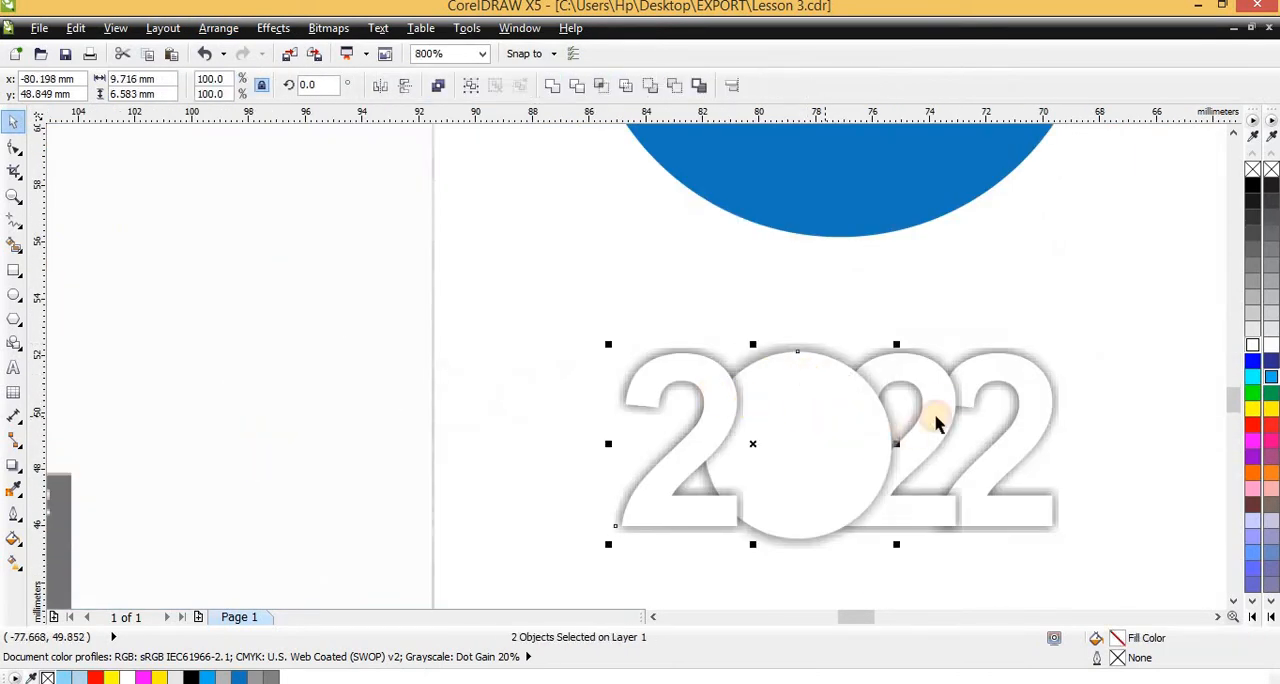
{"action": "left_click", "coordinate": [949, 393], "text": "shift"}
{"action": "left_click", "coordinate": [1012, 376], "text": "shift"}
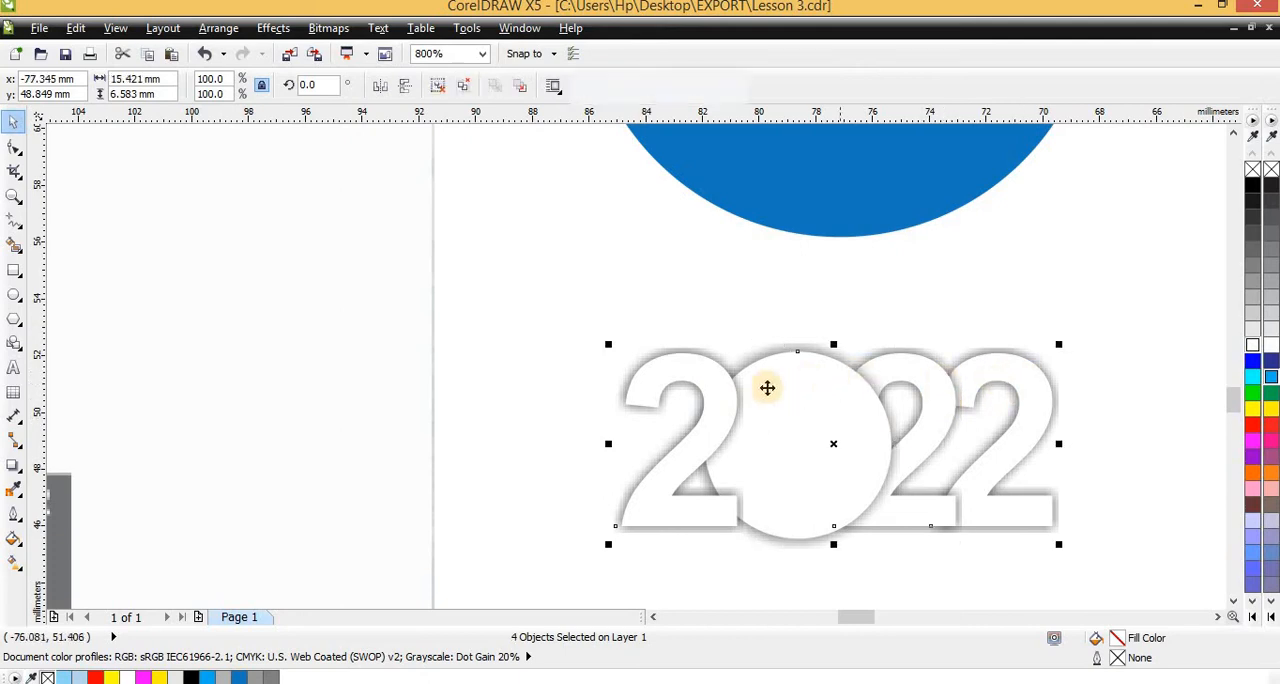
{"action": "key", "text": "ctrl+g"}
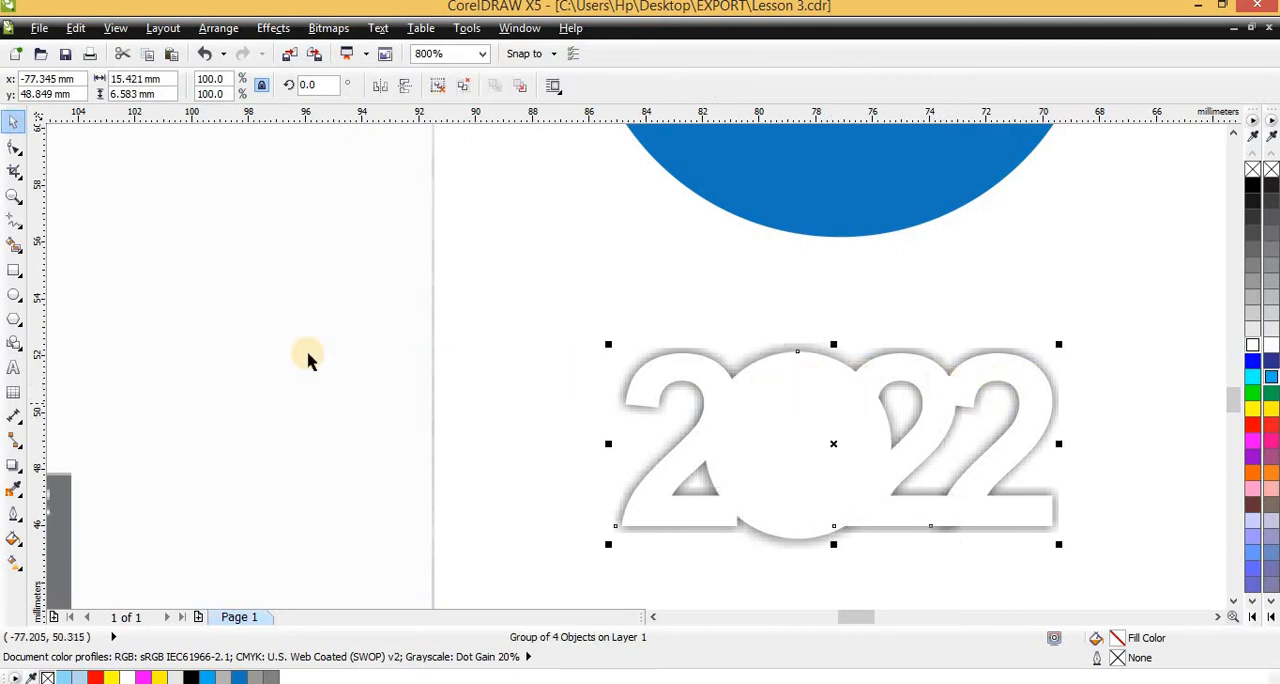
Add a one-step red outside contour with a 0.727 mm offset around the grouped 2022 characters
{"action": "left_click", "coordinate": [13, 467]}
{"action": "left_click", "coordinate": [63, 485]}
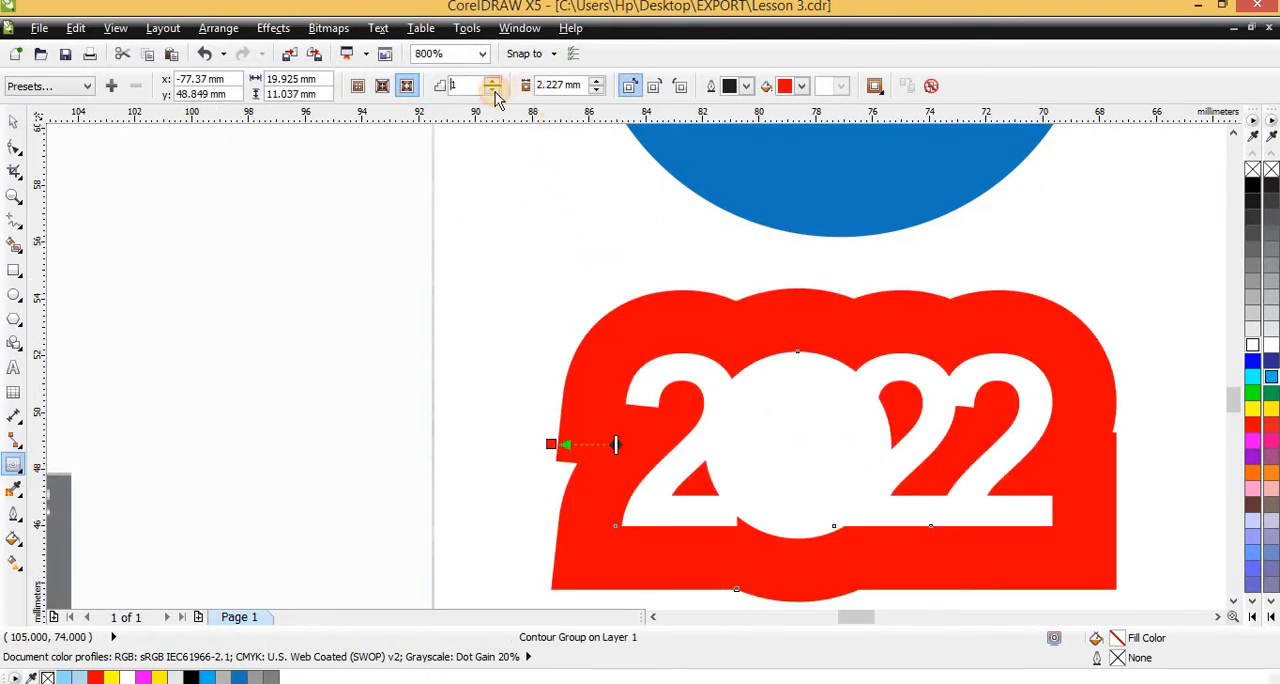
{"action": "left_click", "coordinate": [596, 89]}
{"action": "left_click", "coordinate": [596, 89]}
{"action": "left_click", "coordinate": [596, 89]}
{"action": "key", "text": "space"}
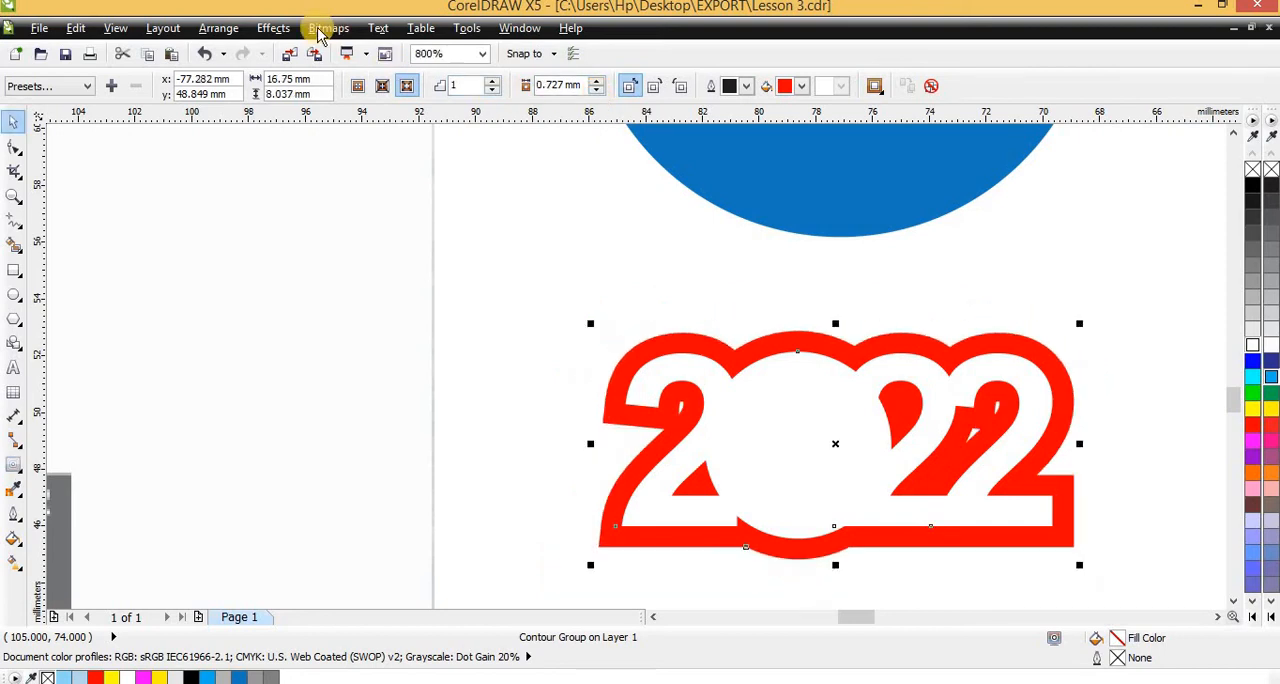
Break the contour apart from the 2022 lettering and send the red outline shape behind the characters and their shadows
{"action": "left_click", "coordinate": [218, 28]}
{"action": "left_click", "coordinate": [287, 238]}
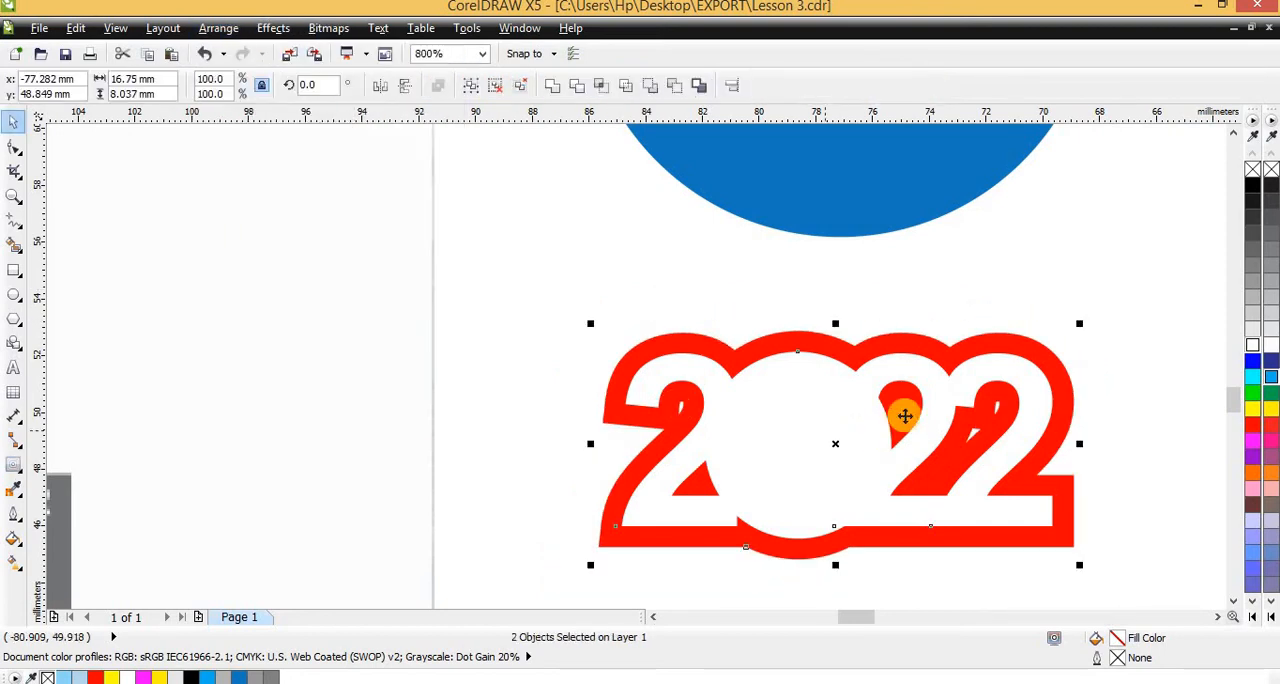
{"action": "left_click", "coordinate": [678, 346]}
{"action": "mouse_move", "coordinate": [678, 346]}
{"action": "left_mouse_down"}
{"action": "mouse_move", "coordinate": [677, 322]}
{"action": "mouse_move", "coordinate": [683, 346]}
{"action": "left_mouse_up"}
{"action": "left_click", "coordinate": [1062, 555]}
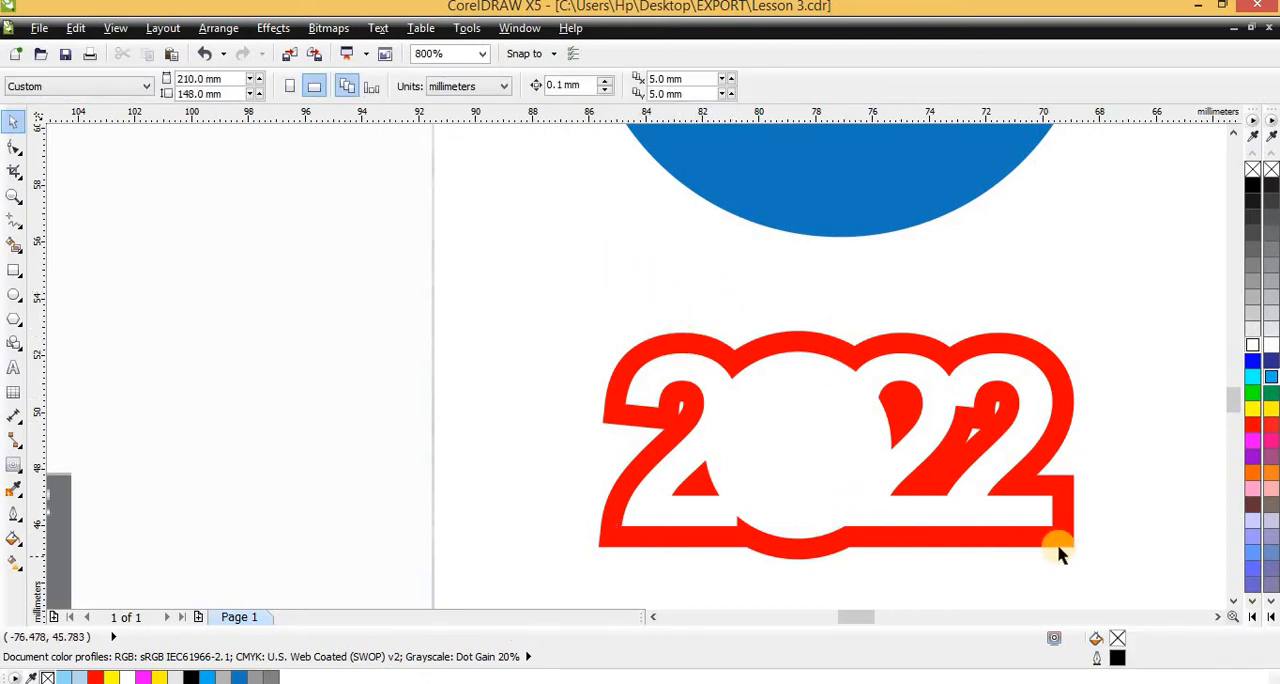
{"action": "left_click", "coordinate": [1056, 543]}
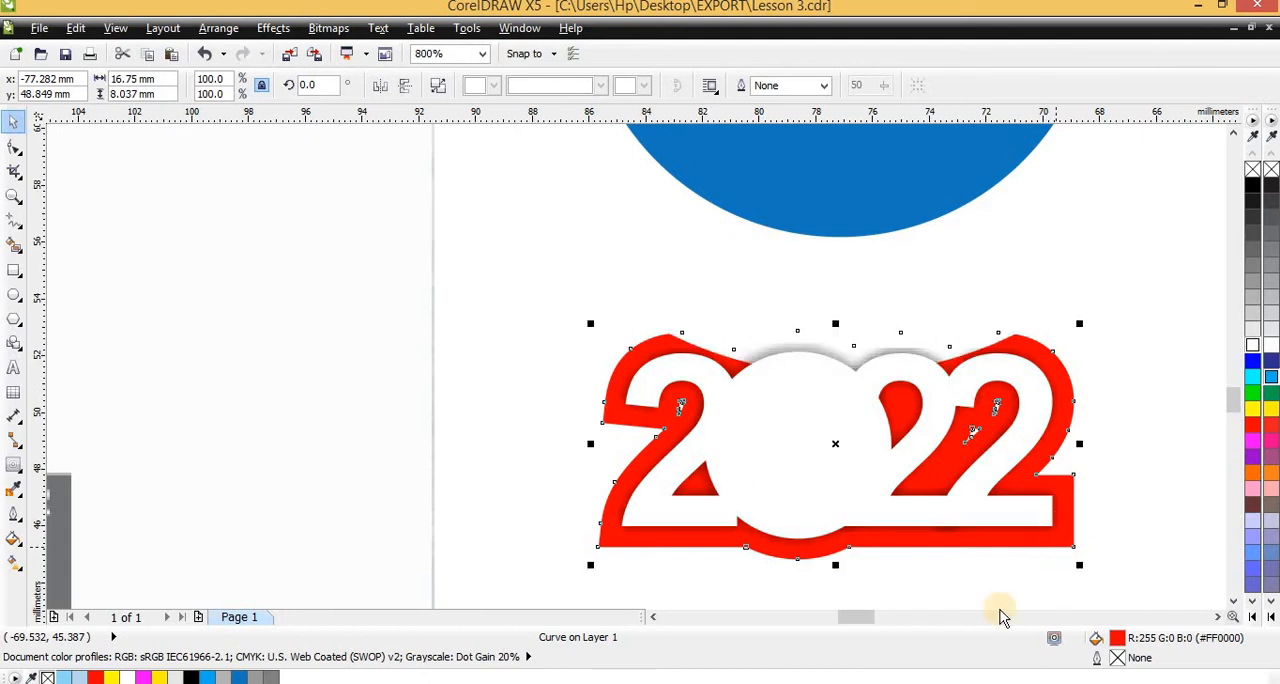
Select the whole 2022 lettering with its shadows and red outline, move it about 10 mm straight down, and deselect it
{"action": "scroll", "coordinate": [908, 614], "scroll_direction": "down", "scroll_amount": 2}
{"action": "scroll", "coordinate": [681, 321], "scroll_direction": "up", "scroll_amount": 2}
{"action": "scroll", "coordinate": [569, 317], "scroll_direction": "down", "scroll_amount": 1}
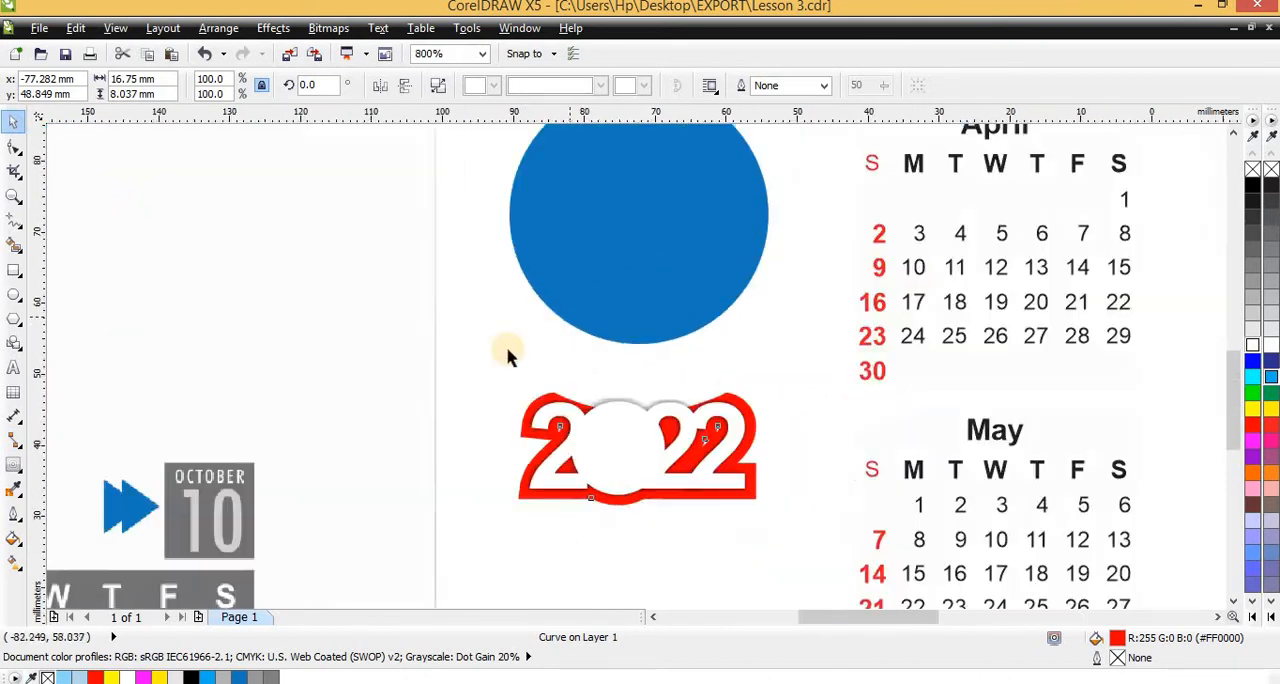
{"action": "left_click", "coordinate": [497, 350]}
{"action": "left_click_drag", "start_coordinate": [712, 504], "coordinate": [484, 335]}
{"action": "key", "text": "ctrl+z"}
{"action": "left_click", "coordinate": [661, 489]}
{"action": "left_click_drag", "start_coordinate": [567, 385], "coordinate": [562, 454]}
{"action": "key", "text": "Escape"}
{"action": "scroll", "coordinate": [562, 454], "scroll_direction": "up", "scroll_amount": 2}
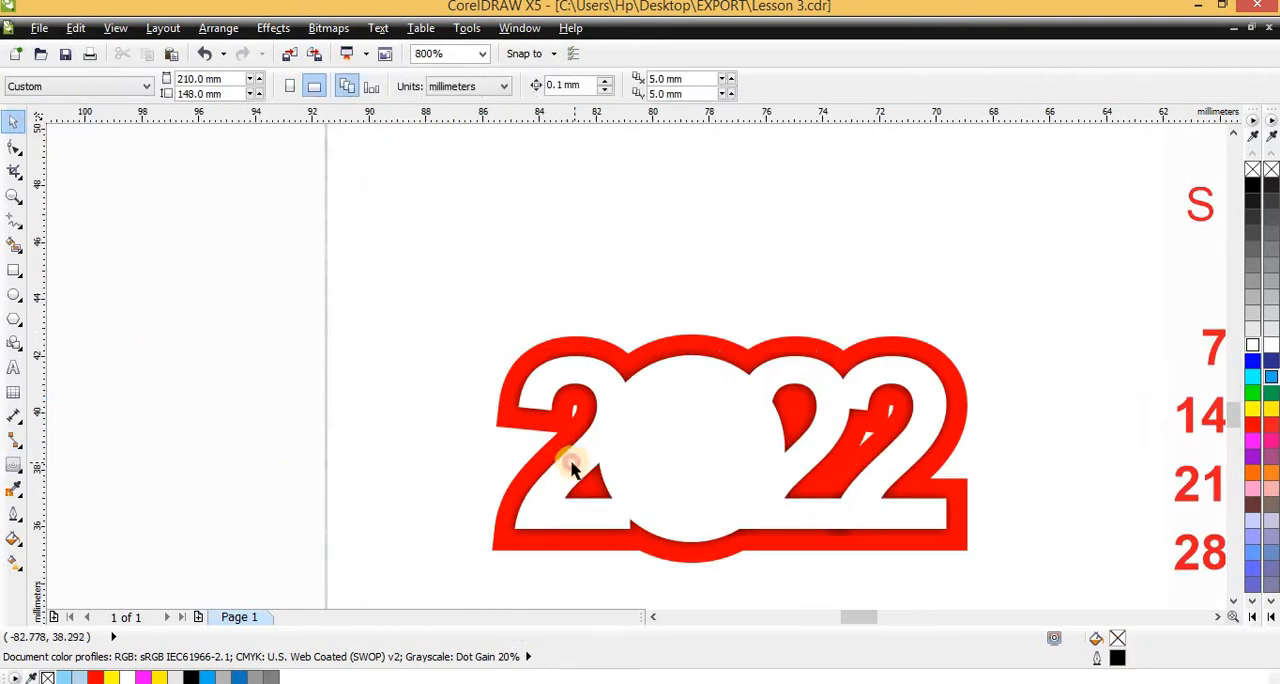
Ungroup the four white 2022 characters so that each can be selected individually
{"action": "left_click", "coordinate": [572, 468]}
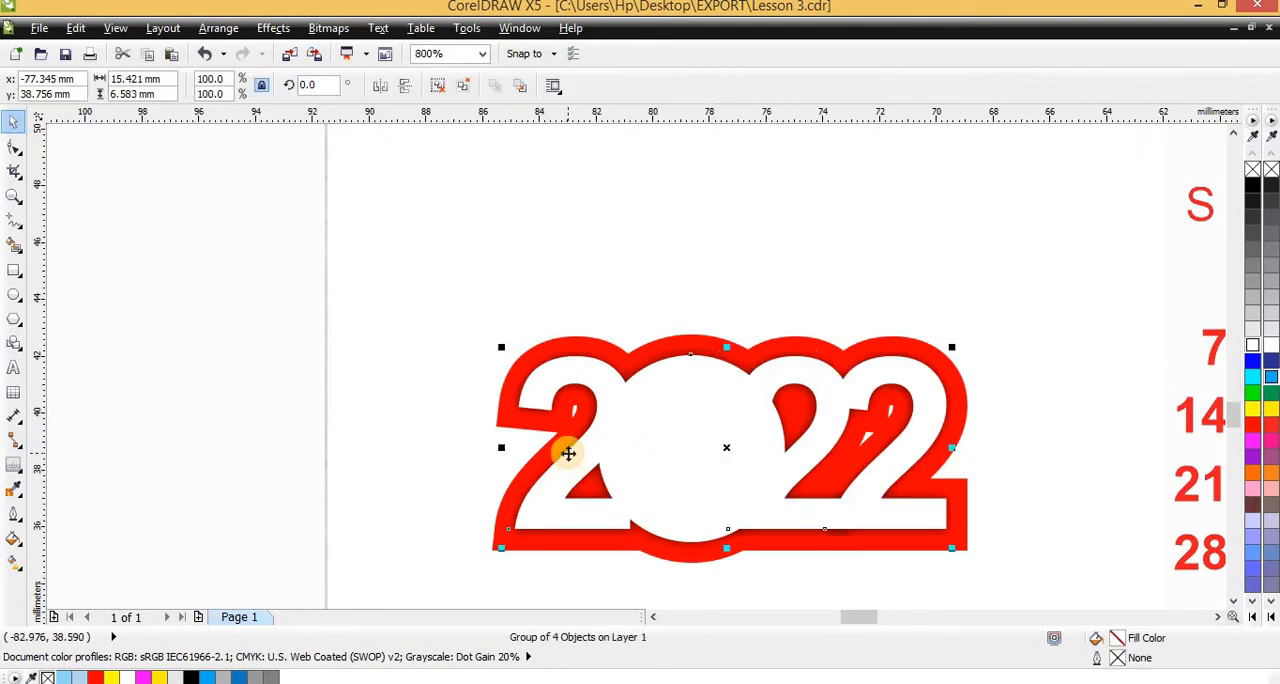
{"action": "left_click", "coordinate": [444, 89]}
{"action": "left_click", "coordinate": [680, 420]}
{"action": "left_click", "coordinate": [613, 393]}
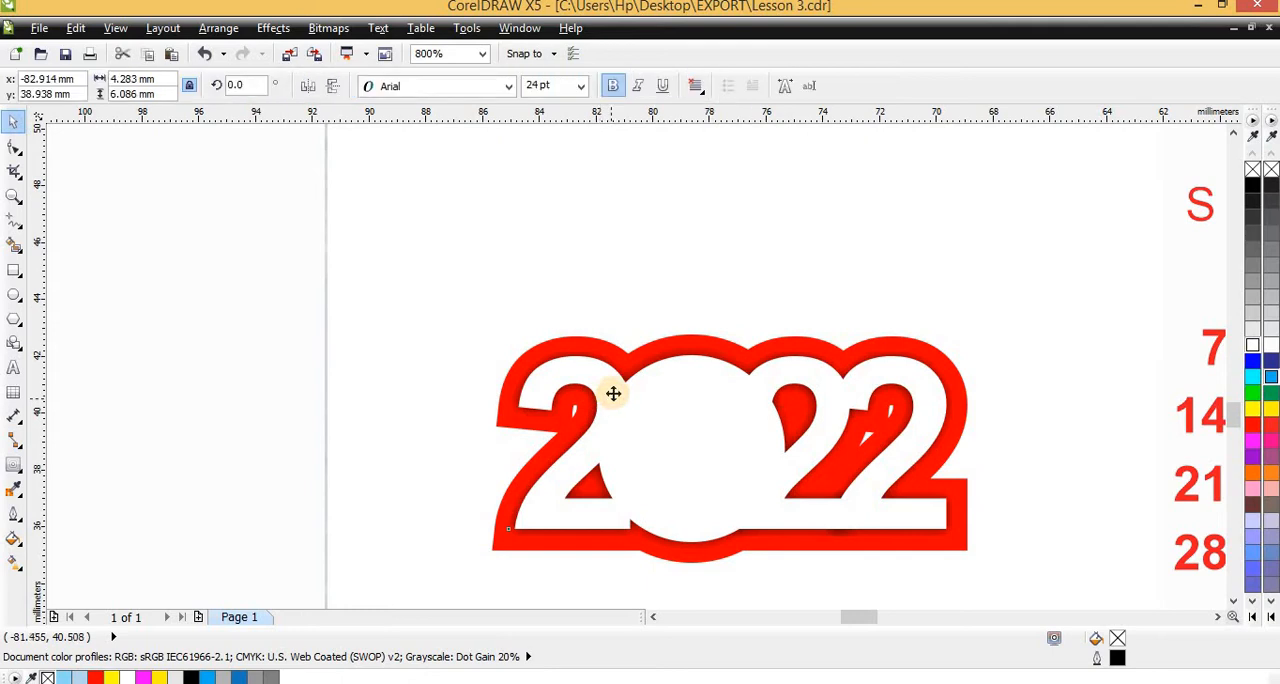
{"action": "left_click", "coordinate": [532, 374]}
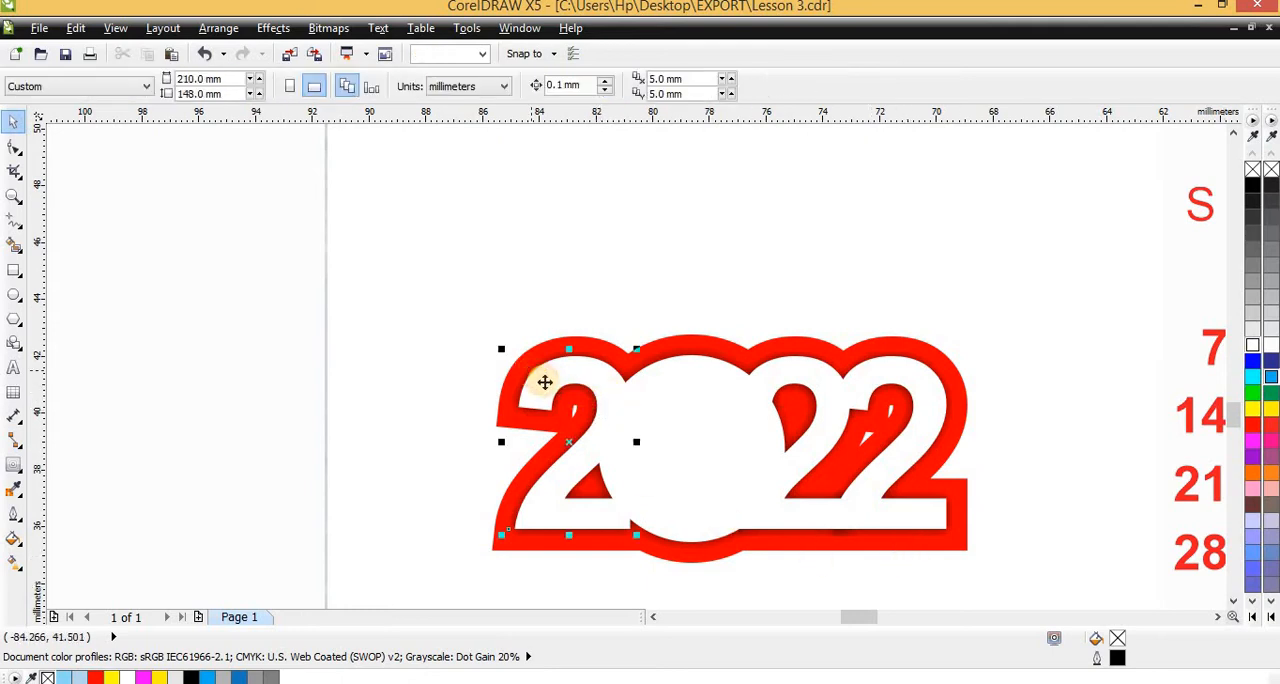
{"action": "left_click", "coordinate": [600, 433]}
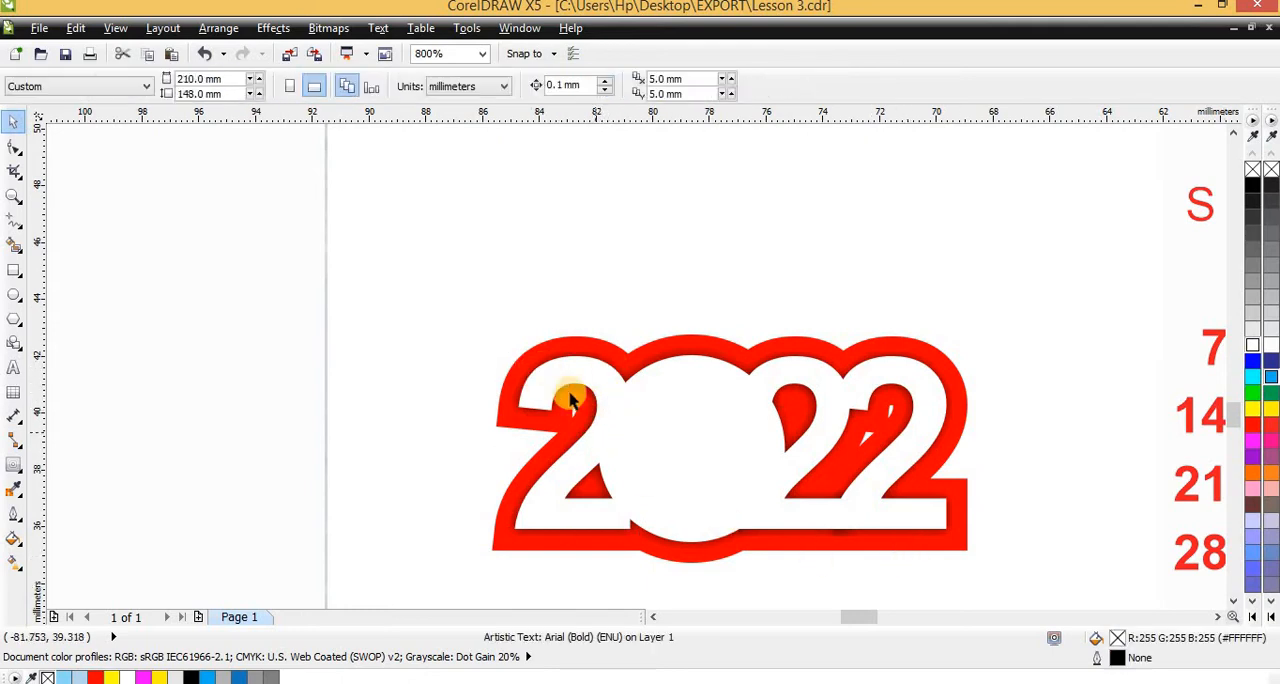
Bring the first 2 together with its shadow in front of the white circle
{"action": "scroll", "coordinate": [579, 336], "scroll_direction": "up", "scroll_amount": 1}
{"action": "left_click", "coordinate": [562, 381]}
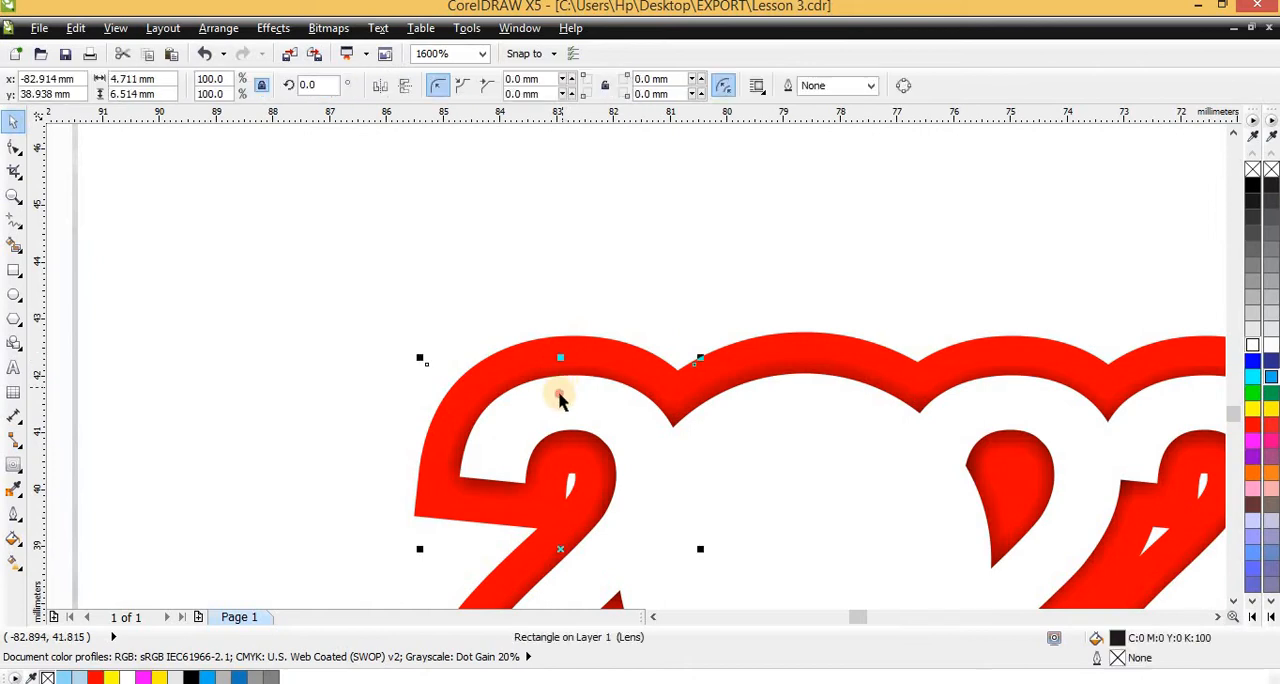
{"action": "left_click", "coordinate": [549, 381], "text": "shift"}
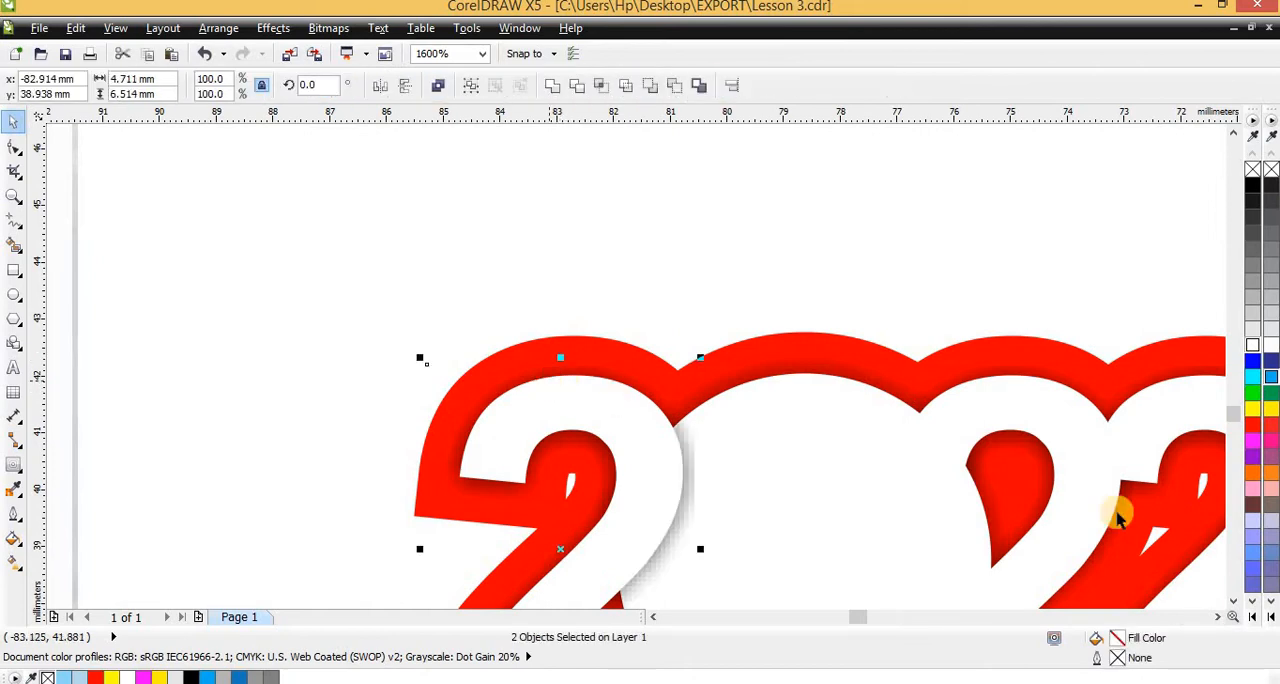
Bring the circle with its shadow in front of the neighbouring 2, keeping the first 2 and its shadow on top
{"action": "scroll", "coordinate": [940, 470], "scroll_direction": "down", "scroll_amount": 1}
{"action": "scroll", "coordinate": [703, 397], "scroll_direction": "up", "scroll_amount": 1}
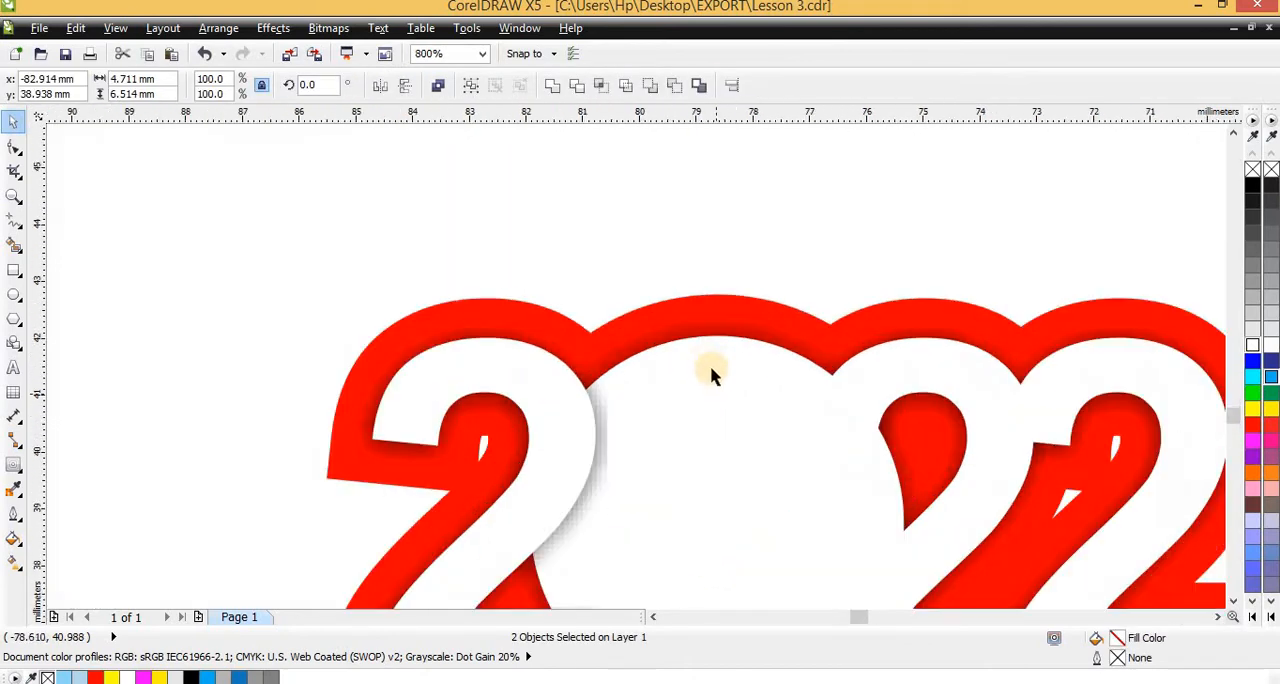
{"action": "left_click", "coordinate": [593, 372]}
{"action": "left_click", "coordinate": [537, 365], "text": "shift"}
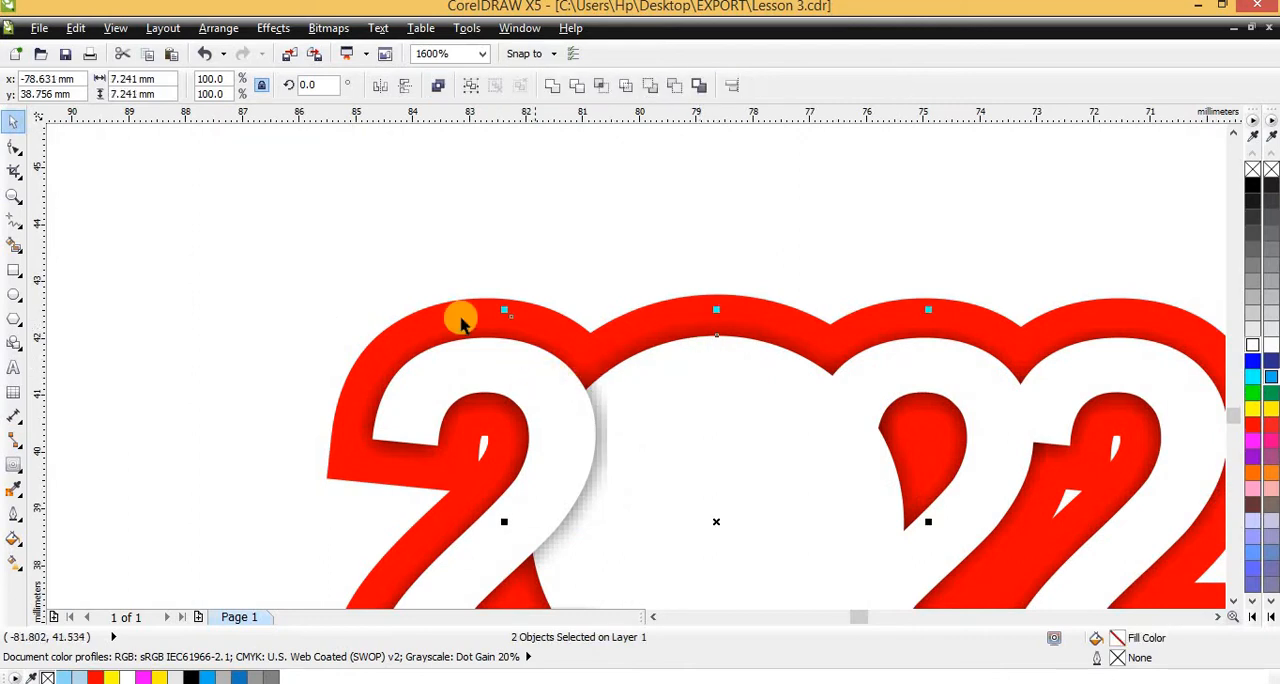
{"action": "left_click", "coordinate": [458, 334], "text": "shift"}
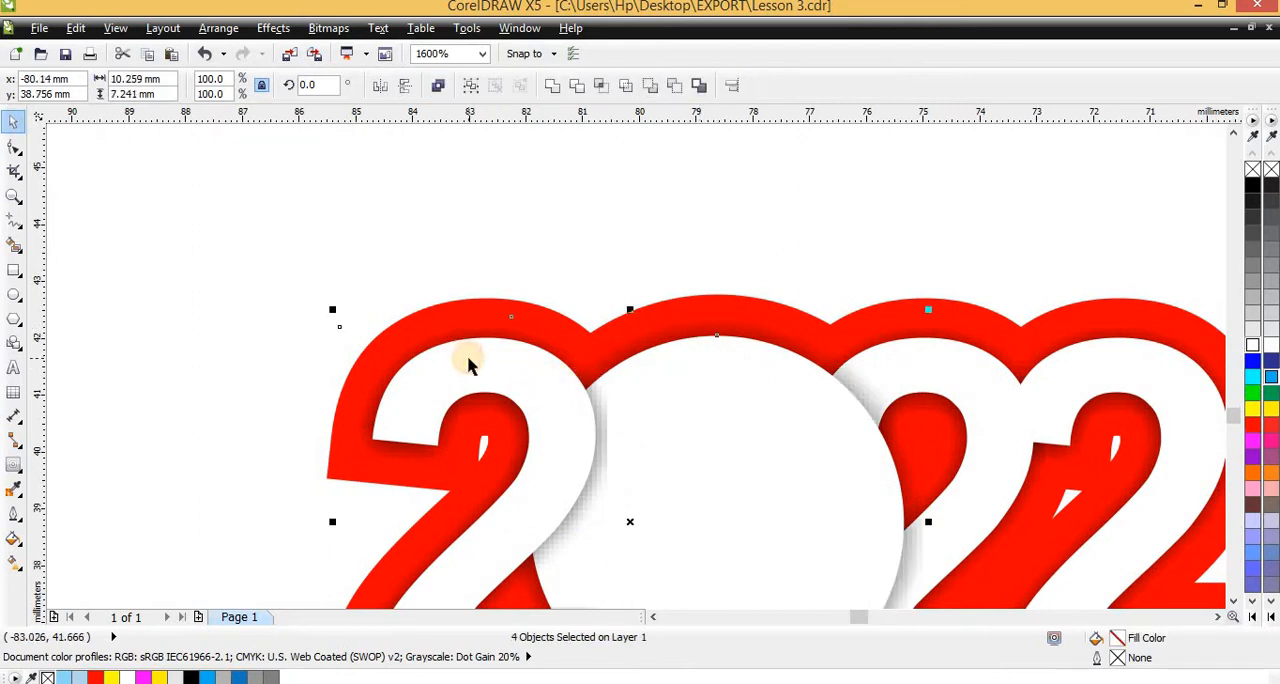
{"action": "key", "text": "Escape"}
Bring the third character, a 2, with its shadow in front of the last 2, keeping the white circle above it
{"action": "scroll", "coordinate": [394, 371], "scroll_direction": "down", "scroll_amount": 1}
{"action": "scroll", "coordinate": [704, 393], "scroll_direction": "up", "scroll_amount": 1}
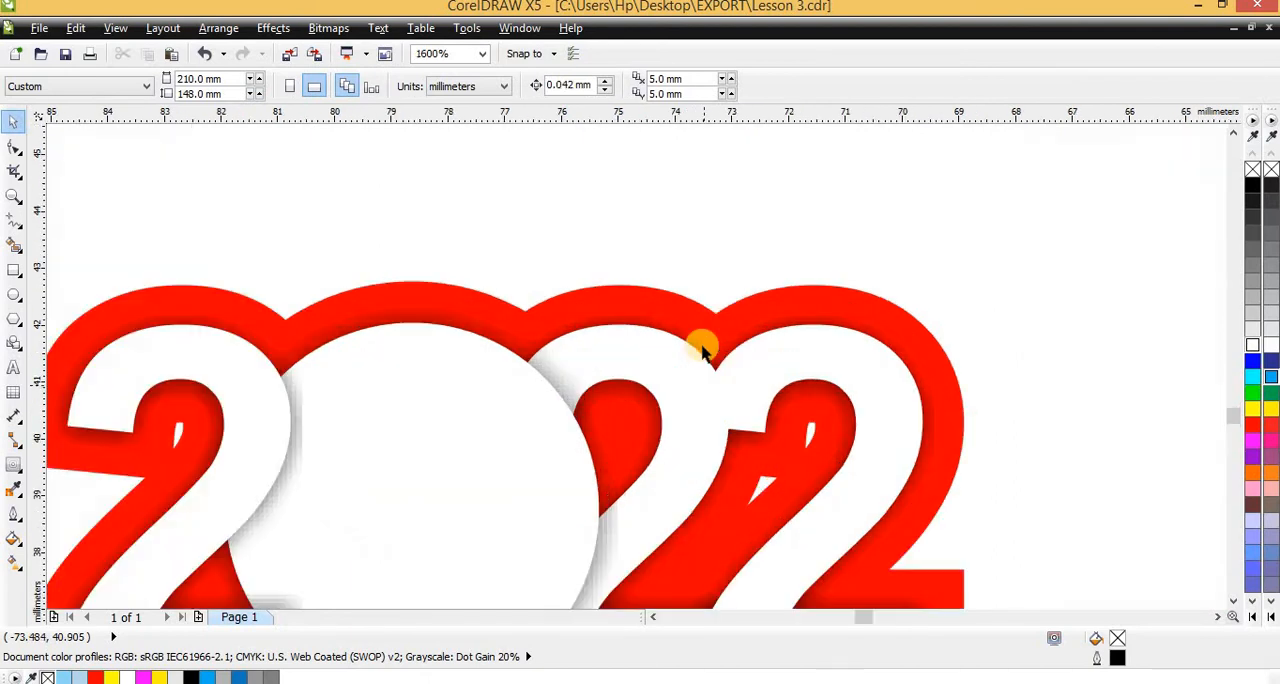
{"action": "left_click", "coordinate": [749, 366]}
{"action": "left_click", "coordinate": [456, 395], "text": "shift"}
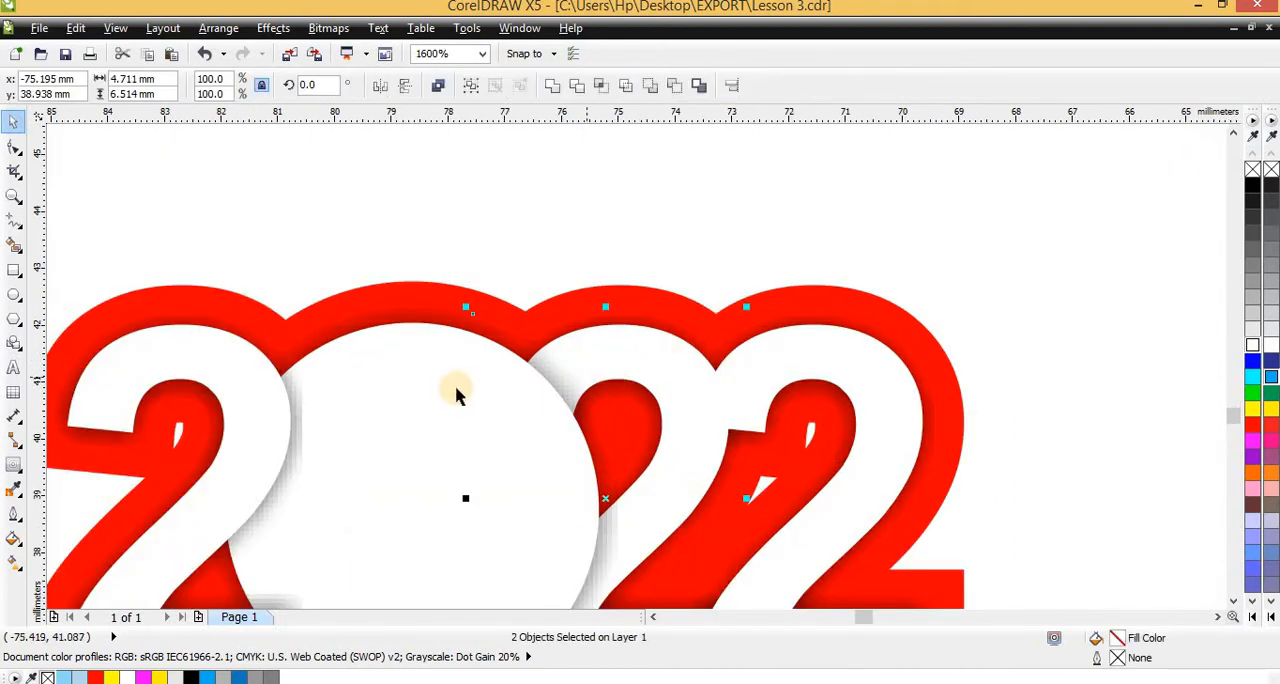
{"action": "left_click", "coordinate": [412, 322], "text": "shift"}
{"action": "left_click", "coordinate": [183, 328], "text": "shift"}
{"action": "left_click", "coordinate": [169, 320], "text": "shift"}
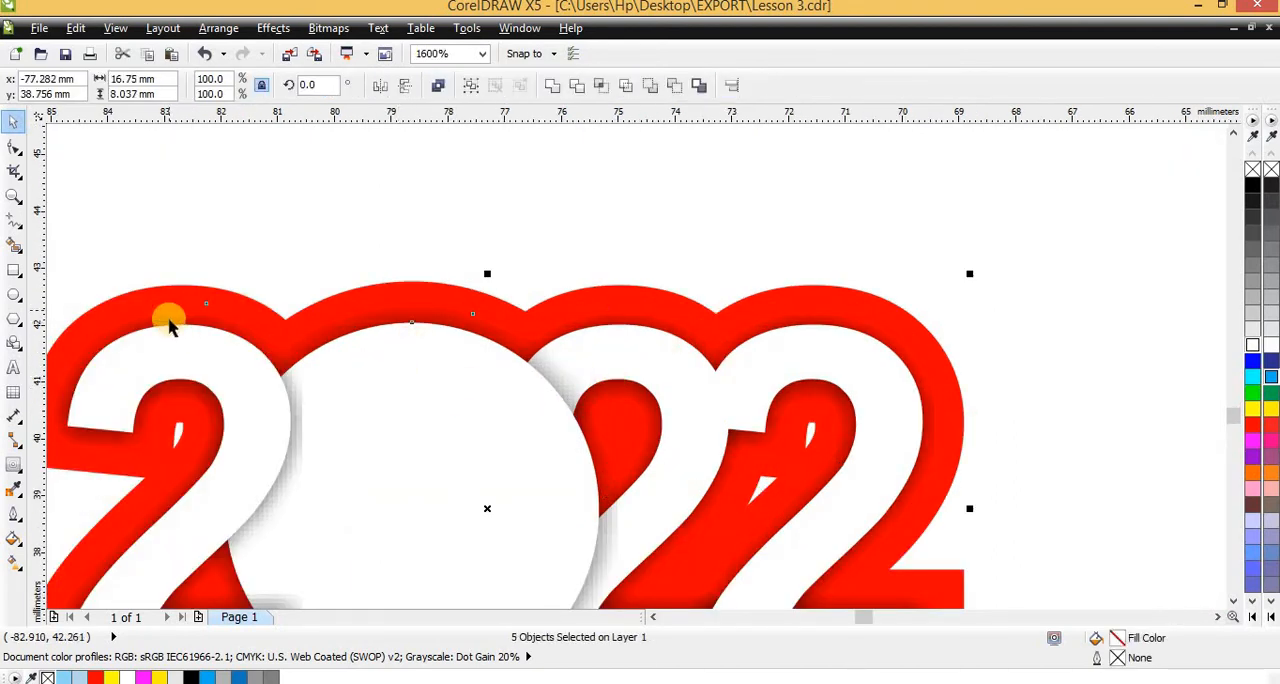
{"action": "left_click", "coordinate": [166, 349], "text": "shift"}
{"action": "left_click", "coordinate": [141, 300], "text": "shift"}
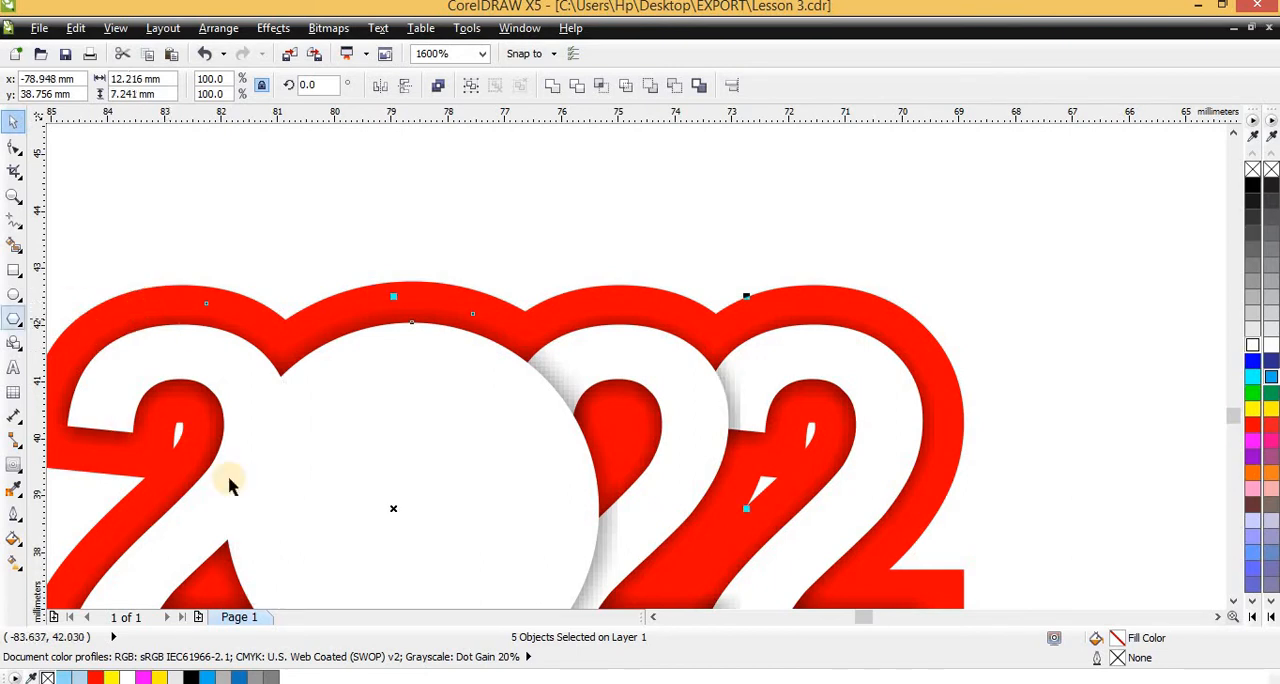
{"action": "key", "text": "Escape"}
{"action": "scroll", "coordinate": [371, 442], "scroll_direction": "down", "scroll_amount": 2}
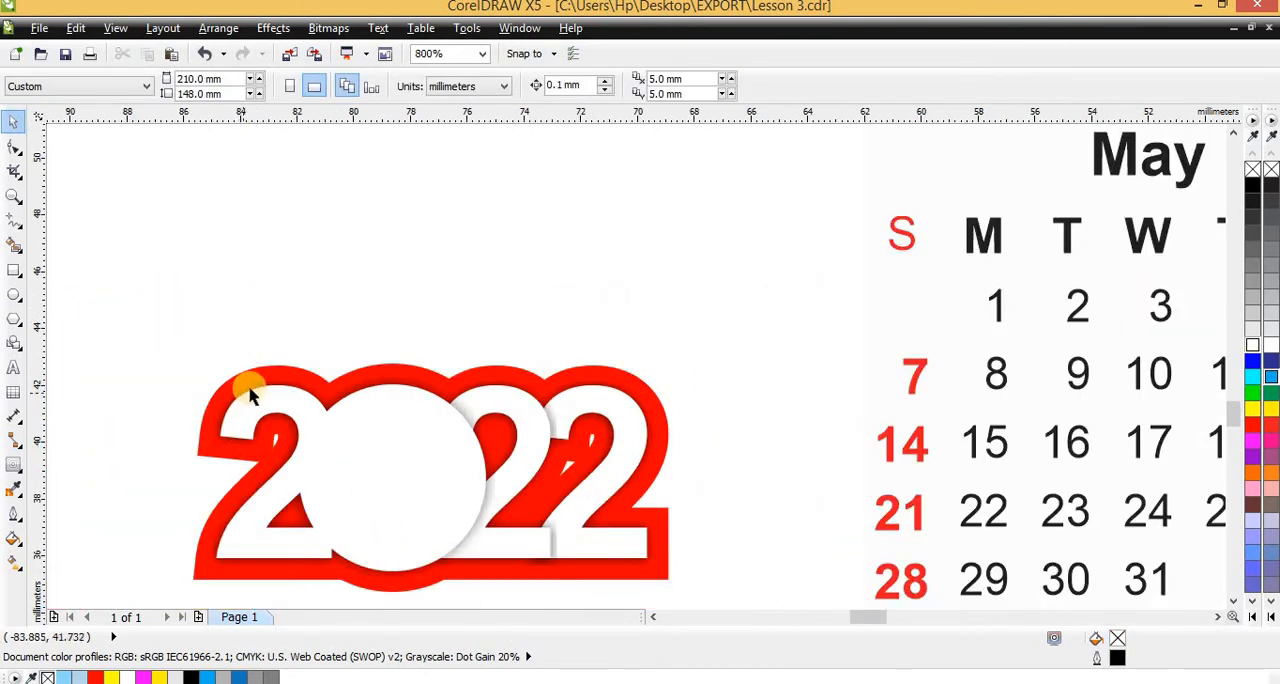
Bring the first 2 with its shadow back in front of the white circle and deselect it
{"action": "left_click", "coordinate": [268, 419]}
{"action": "left_click", "coordinate": [271, 406], "text": "shift"}
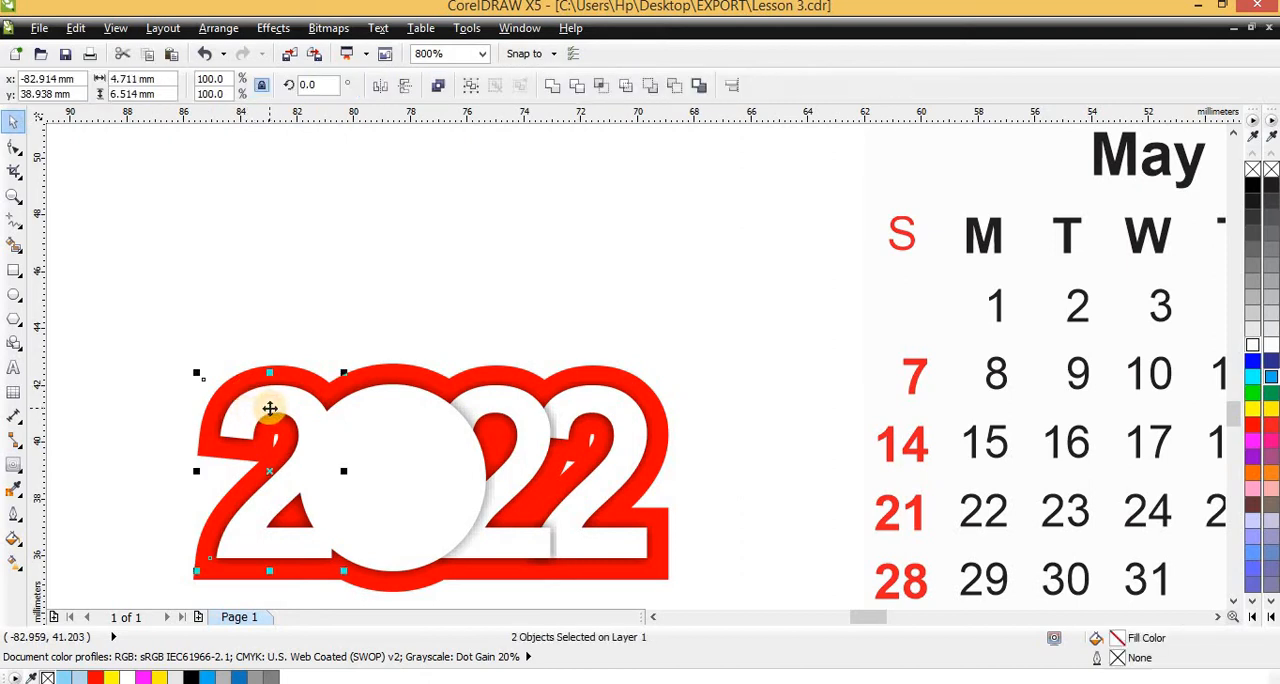
{"action": "key", "text": "Escape"}
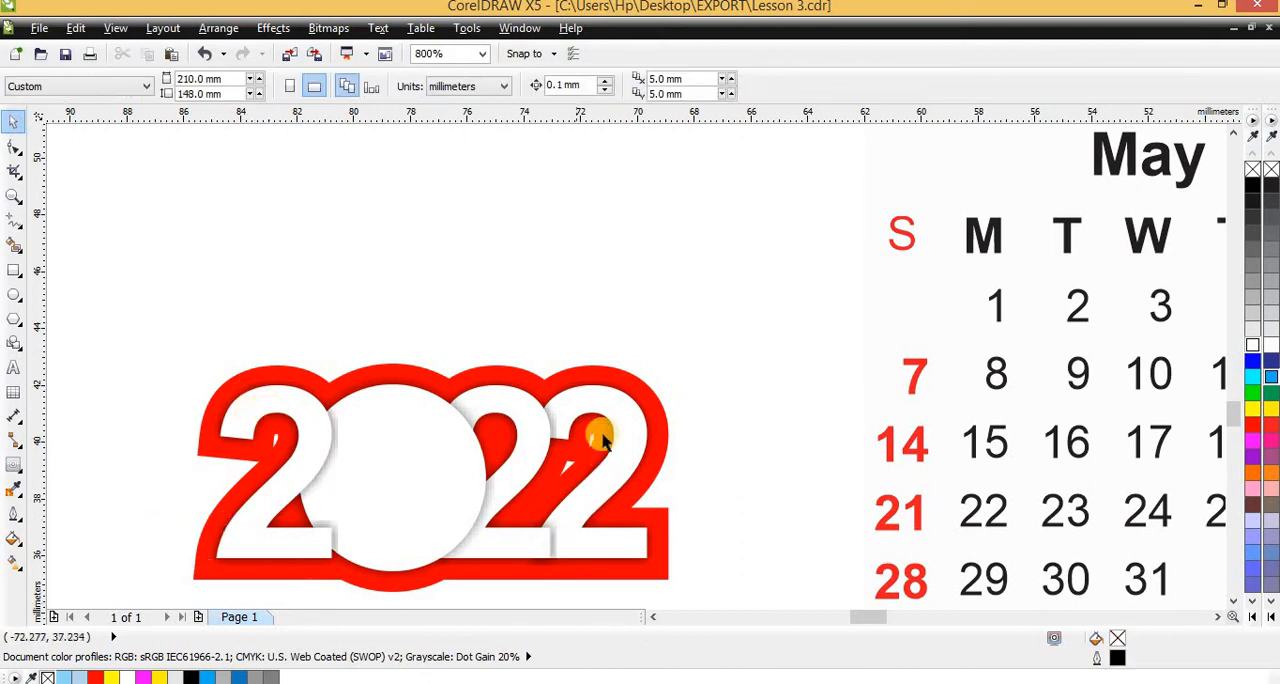
Recolour the red outline shape behind the 2022 lettering light grey, #CCCCCC
{"action": "scroll", "coordinate": [590, 435], "scroll_direction": "down", "scroll_amount": 2}
{"action": "scroll", "coordinate": [500, 457], "scroll_direction": "up", "scroll_amount": 2}
{"action": "scroll", "coordinate": [500, 457], "scroll_direction": "down", "scroll_amount": 2}
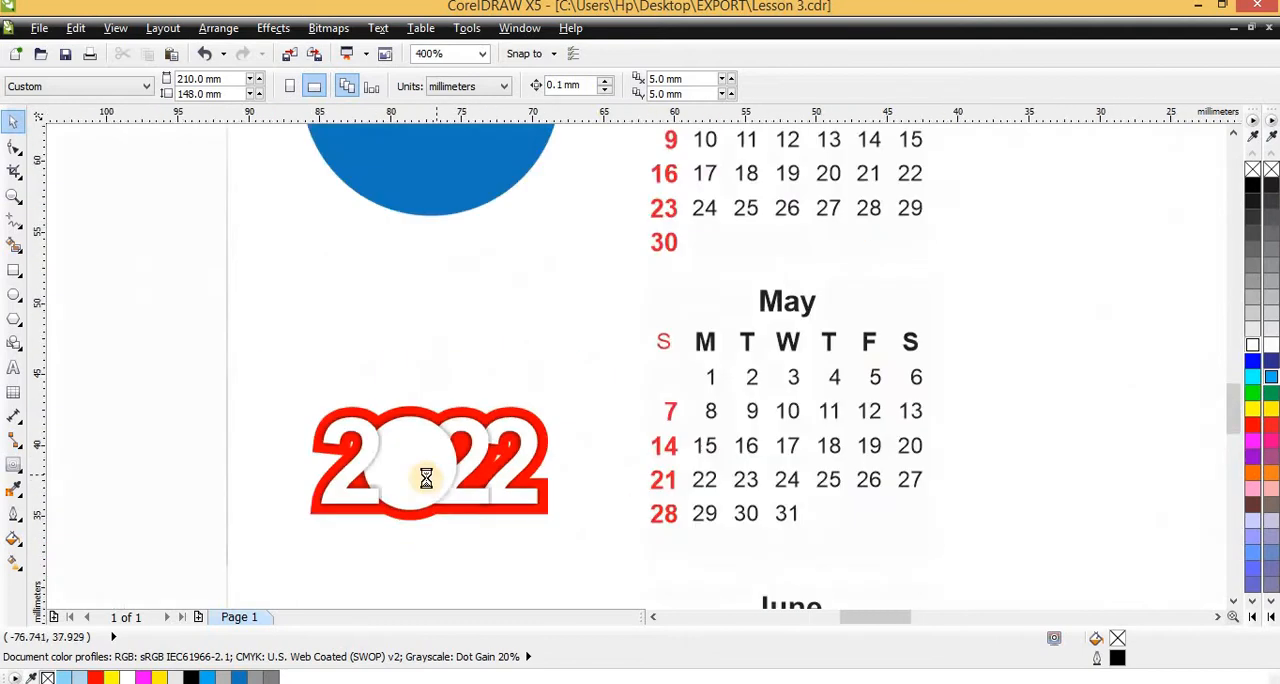
{"action": "scroll", "coordinate": [790, 358], "scroll_direction": "up", "scroll_amount": 2}
{"action": "scroll", "coordinate": [724, 372], "scroll_direction": "down", "scroll_amount": 3}
{"action": "scroll", "coordinate": [724, 372], "scroll_direction": "up", "scroll_amount": 2}
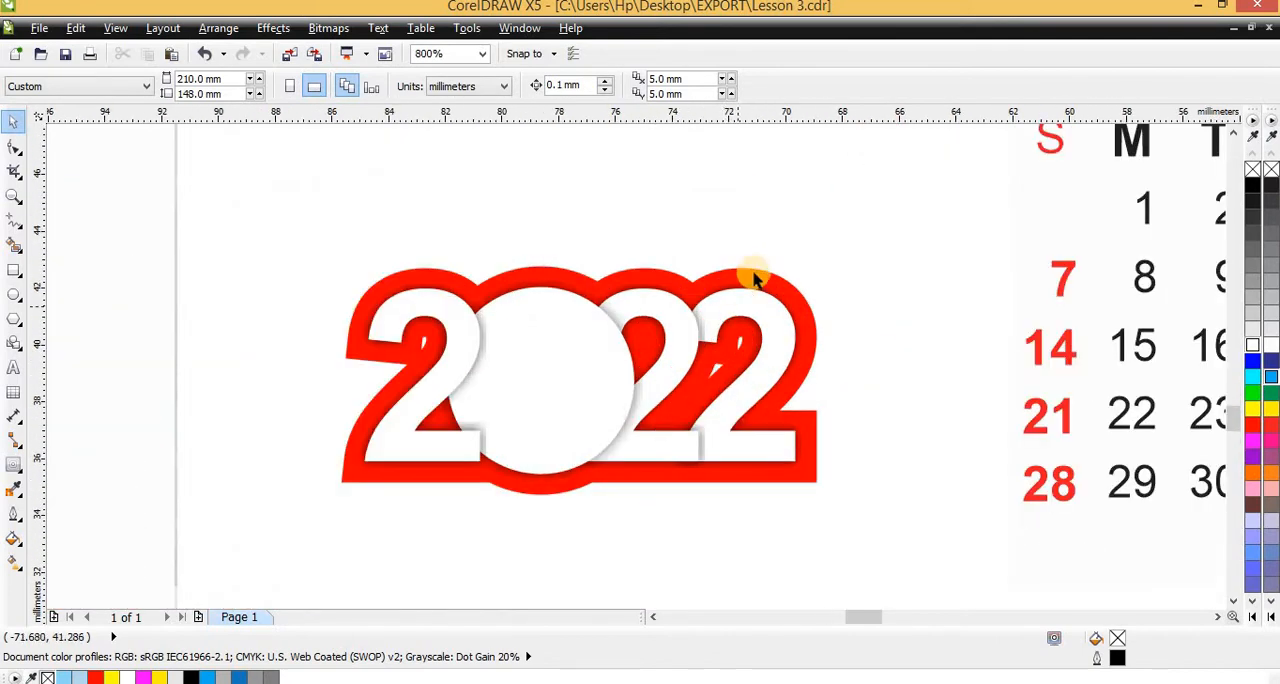
{"action": "left_click", "coordinate": [830, 288]}
{"action": "left_click", "coordinate": [1248, 320]}
{"action": "scroll", "coordinate": [751, 283], "scroll_direction": "down", "scroll_amount": 2}
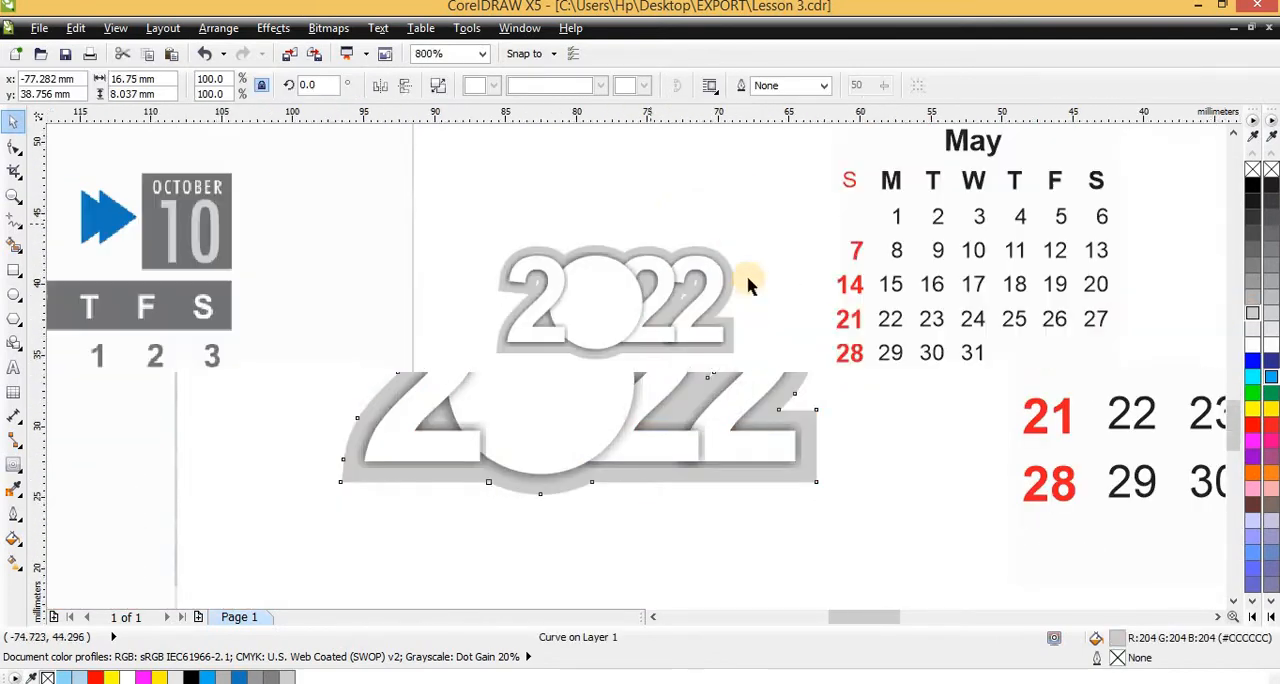
Select all nine objects of the 2022 lettering with its shadows and outline, and group them
{"action": "left_click", "coordinate": [466, 414]}
{"action": "left_click_drag", "start_coordinate": [466, 414], "coordinate": [412, 438]}
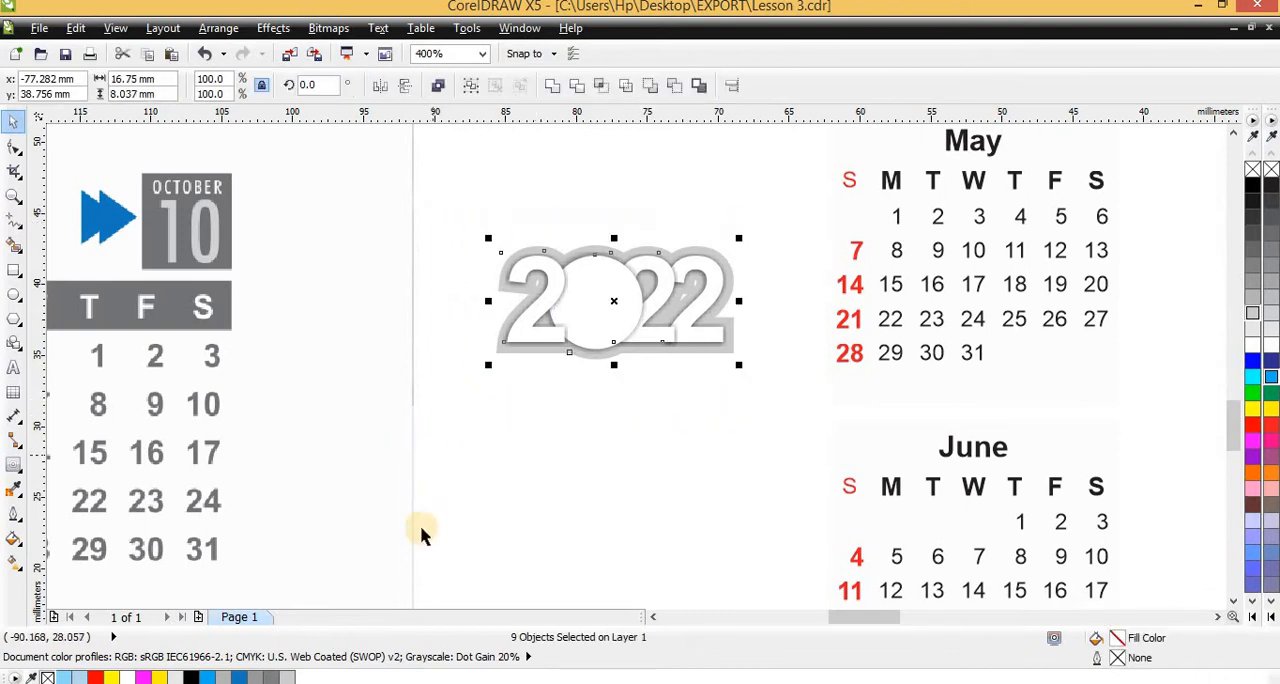
{"action": "key", "text": "ctrl+g"}
{"action": "scroll", "coordinate": [420, 527], "scroll_direction": "down", "scroll_amount": 2}
{"action": "scroll", "coordinate": [482, 468], "scroll_direction": "up", "scroll_amount": 2}
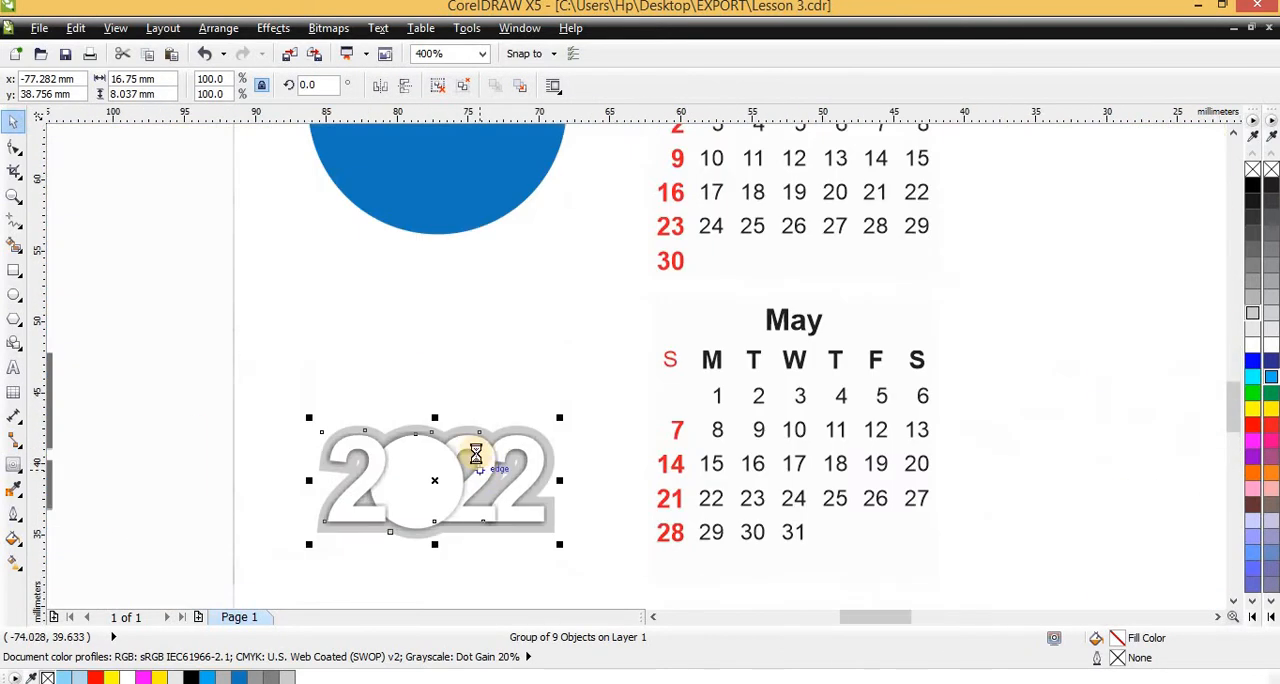
Move the 2022 group onto the blue circle, scale it to about 10.6 mm wide, and place it near the circle's centre
{"action": "scroll", "coordinate": [480, 462], "scroll_direction": "down", "scroll_amount": 2}
{"action": "scroll", "coordinate": [450, 465], "scroll_direction": "up", "scroll_amount": 1}
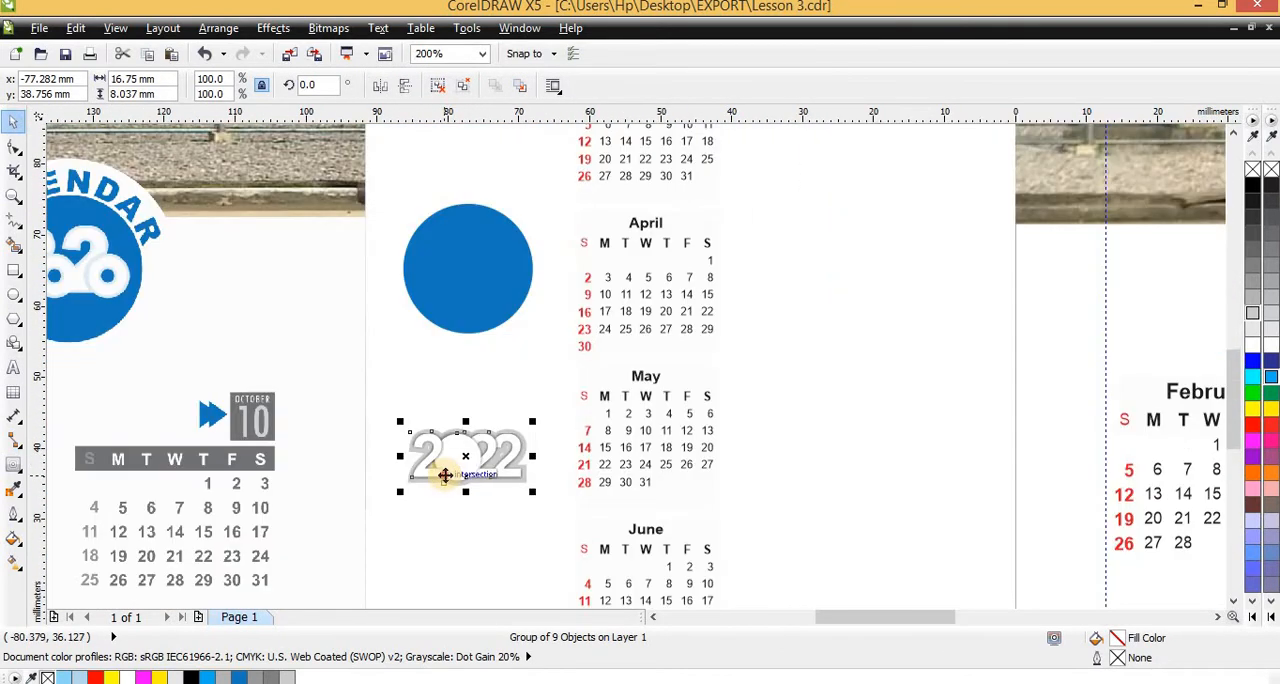
{"action": "left_click_drag", "start_coordinate": [470, 455], "coordinate": [456, 289]}
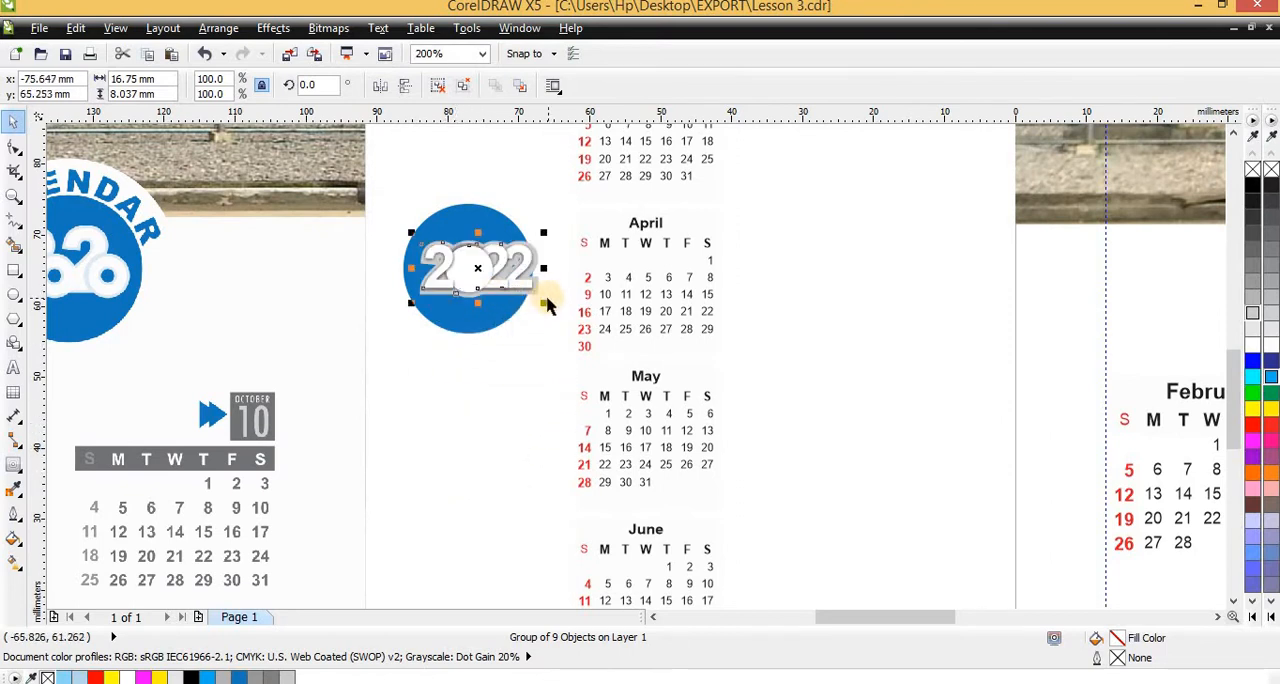
{"action": "left_click_drag", "start_coordinate": [537, 305], "coordinate": [495, 280]}
{"action": "scroll", "coordinate": [470, 290], "scroll_direction": "up", "scroll_amount": 2}
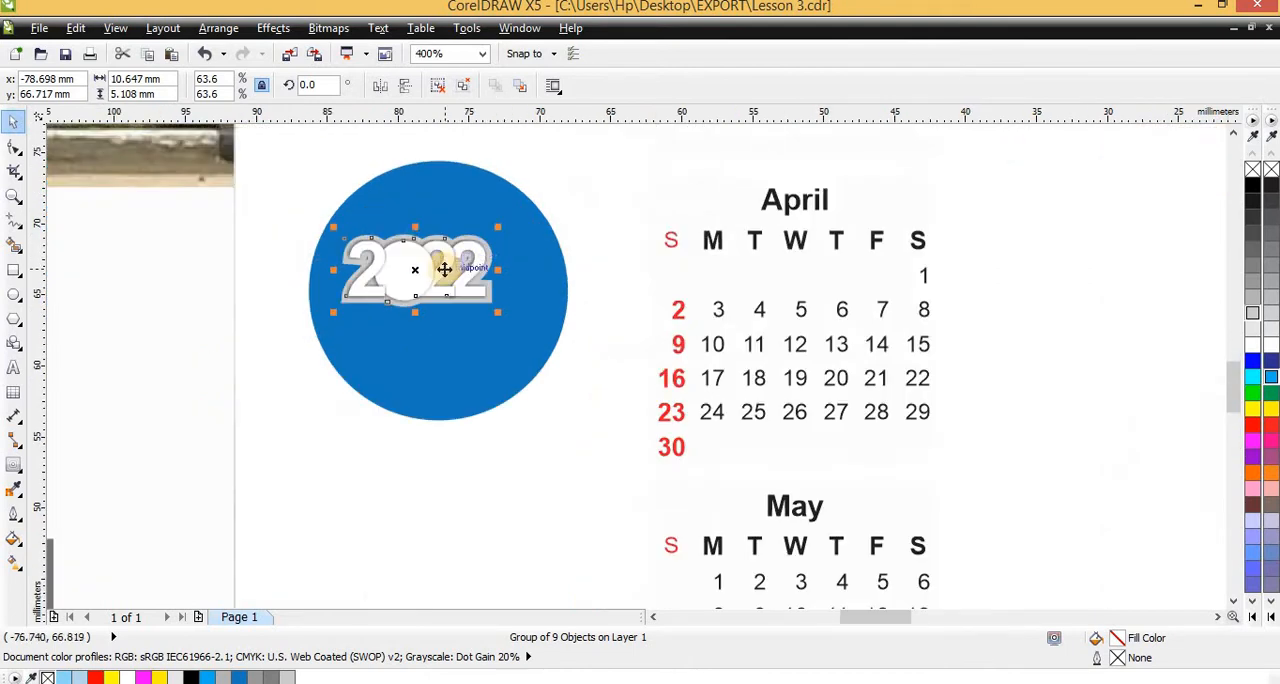
{"action": "key", "text": "p"}
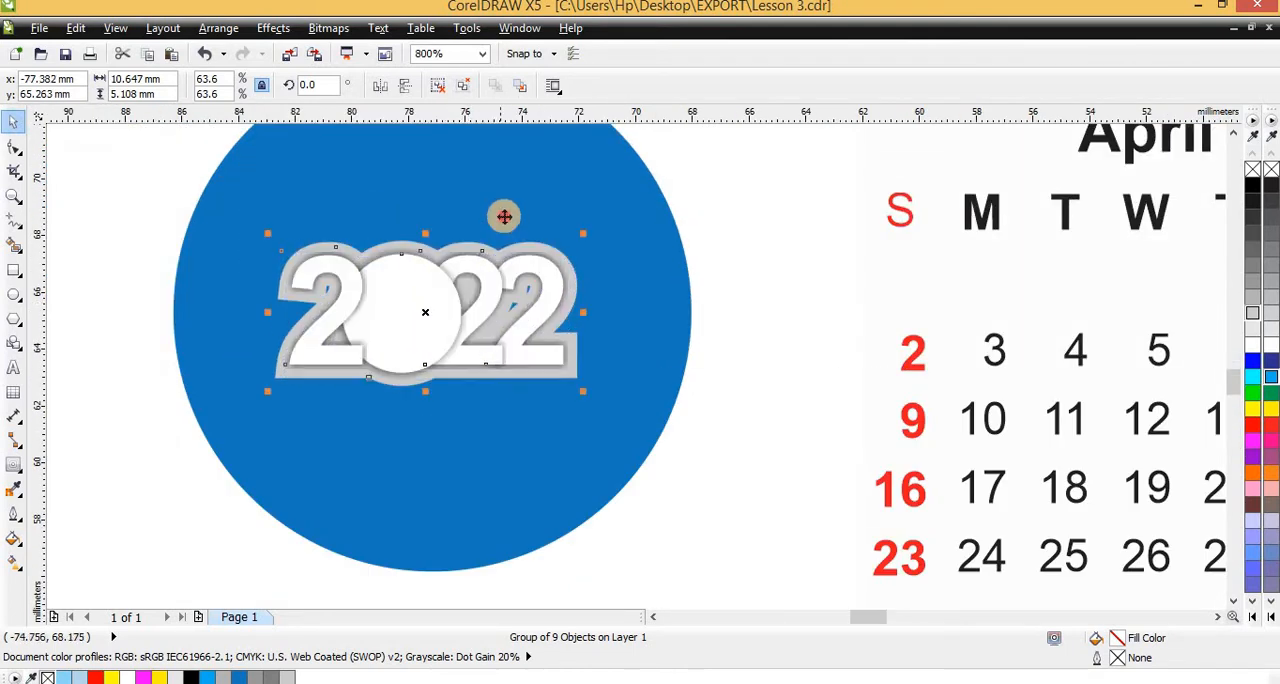
{"action": "left_click", "coordinate": [481, 239], "text": "shift"}
{"action": "scroll", "coordinate": [451, 397], "scroll_direction": "down", "scroll_amount": 3}
{"action": "left_click", "coordinate": [474, 340]}
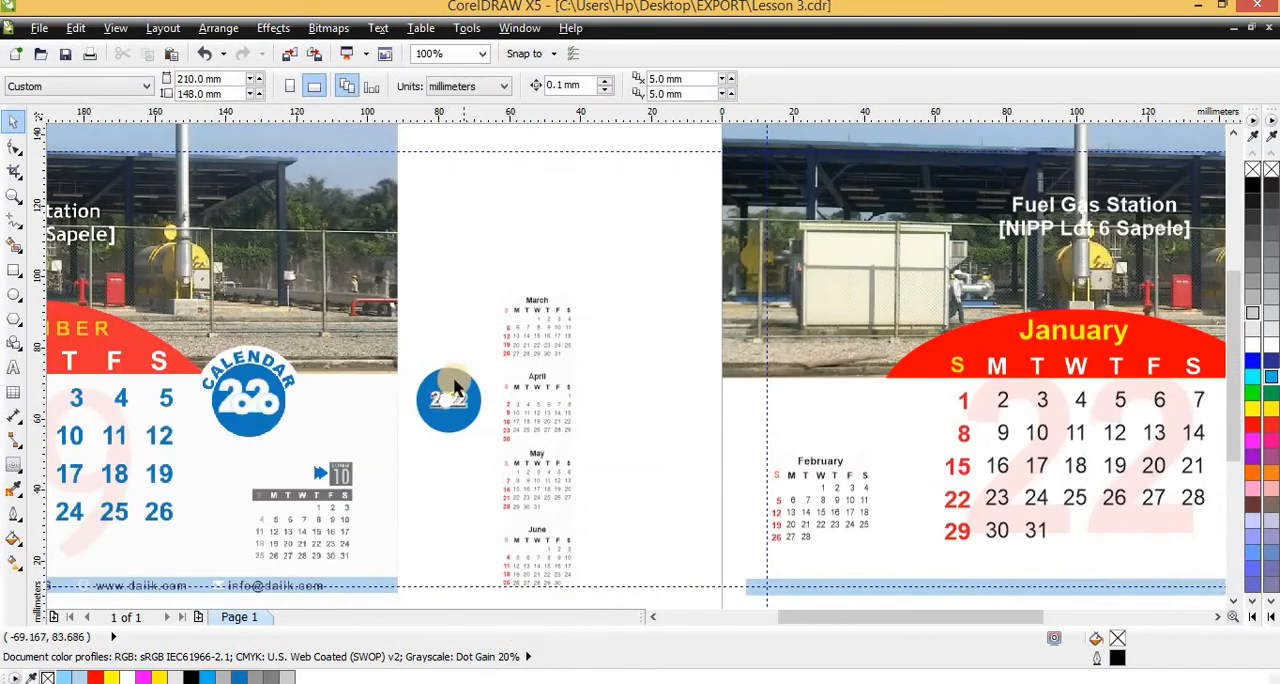
Group the white circle, blue circle and 2022 lettering, and move the badge onto the January page beside the red arc
{"action": "scroll", "coordinate": [474, 345], "scroll_direction": "up", "scroll_amount": 1}
{"action": "left_click", "coordinate": [474, 343]}
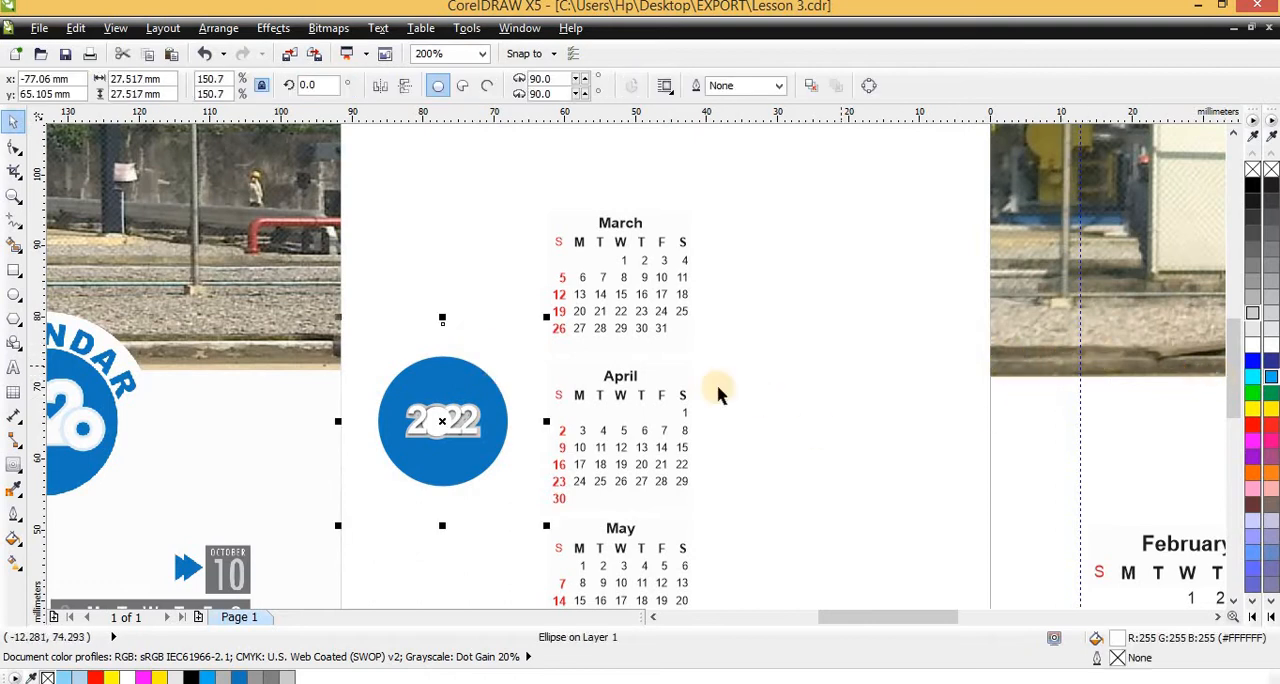
{"action": "scroll", "coordinate": [722, 390], "scroll_direction": "down", "scroll_amount": 1}
{"action": "scroll", "coordinate": [520, 365], "scroll_direction": "up", "scroll_amount": 1}
{"action": "scroll", "coordinate": [515, 360], "scroll_direction": "down", "scroll_amount": 1}
{"action": "left_click", "coordinate": [493, 322]}
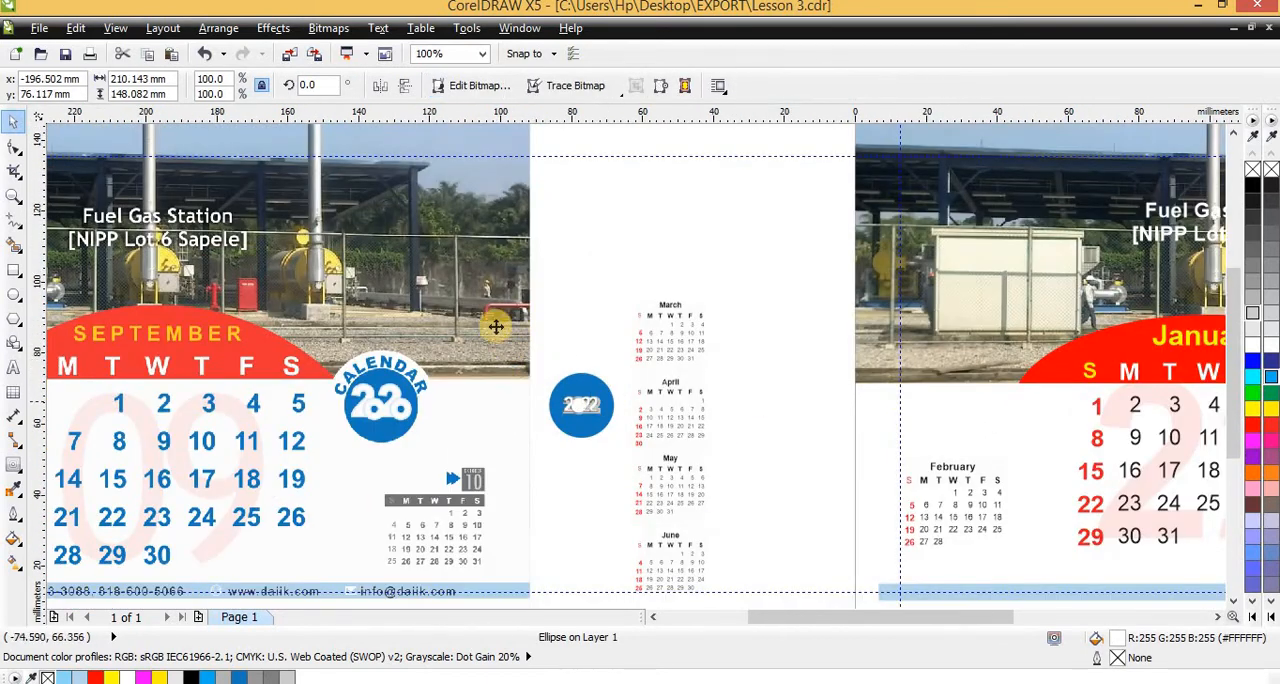
{"action": "left_click_drag", "start_coordinate": [624, 350], "coordinate": [929, 468]}
{"action": "key", "text": "ctrl+g"}
{"action": "scroll", "coordinate": [425, 509], "scroll_direction": "down", "scroll_amount": 1}
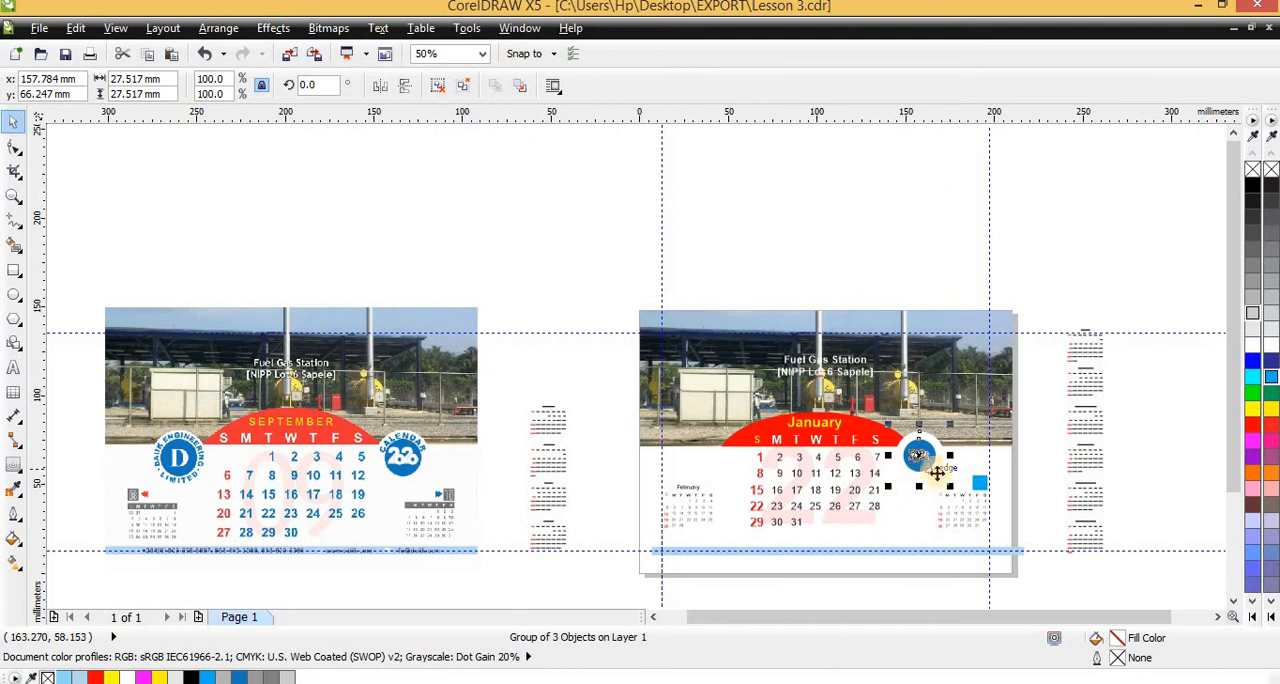
{"action": "scroll", "coordinate": [937, 474], "scroll_direction": "up", "scroll_amount": 4}
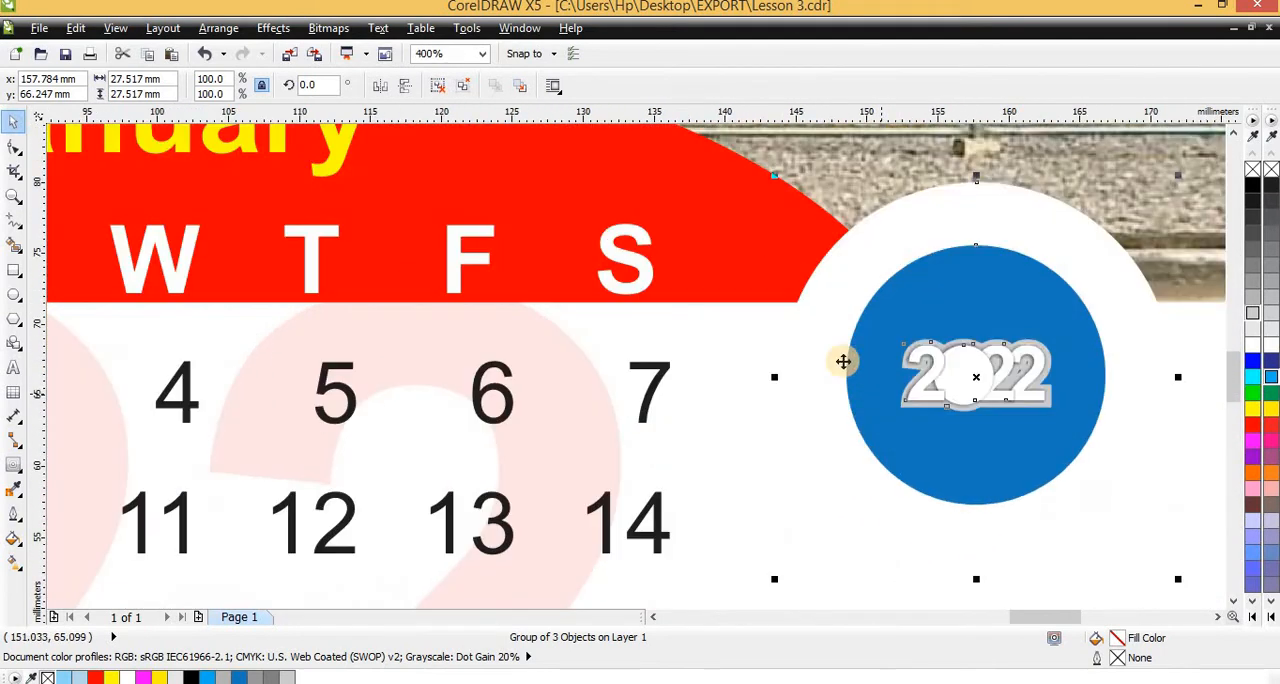
Enlarge the badge to about 29.4 mm in diameter and adjust its position at the red arc's end to about X 159.2, Y 68.5 mm
{"action": "left_click_drag", "start_coordinate": [831, 339], "coordinate": [852, 337]}
{"action": "scroll", "coordinate": [762, 332], "scroll_direction": "down", "scroll_amount": 1}
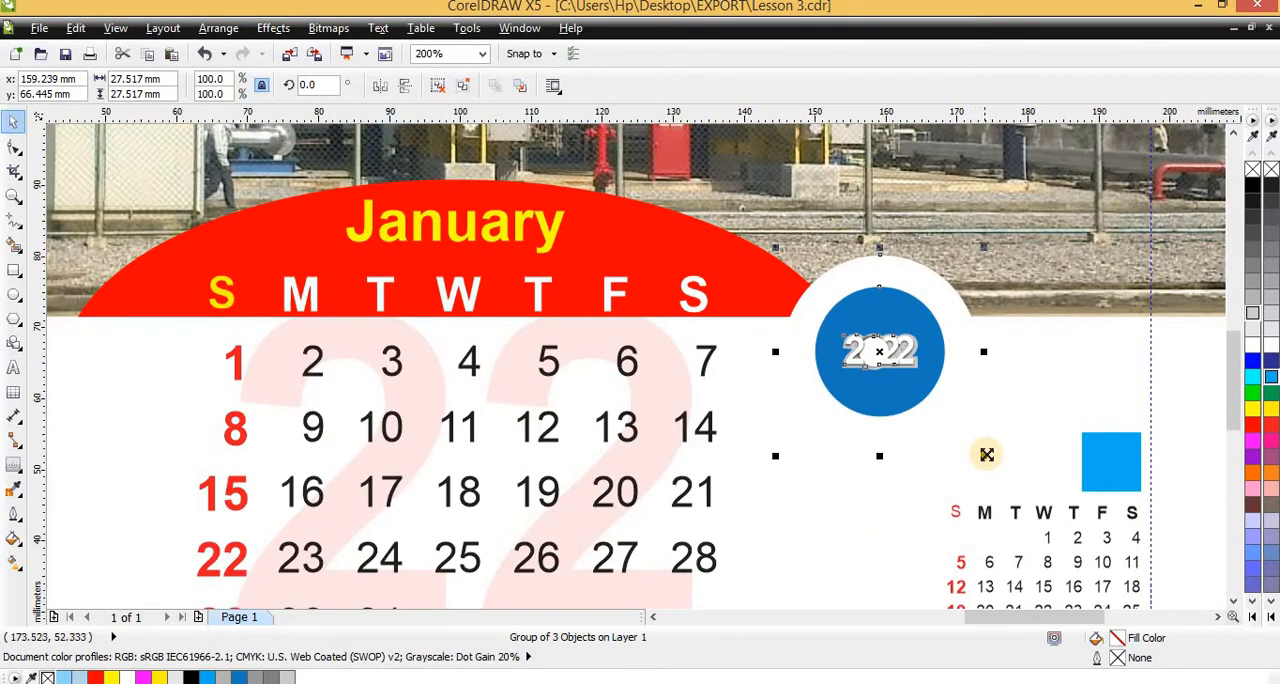
{"action": "left_click_drag", "start_coordinate": [987, 455], "coordinate": [995, 463]}
{"action": "left_click_drag", "start_coordinate": [917, 383], "coordinate": [917, 368]}
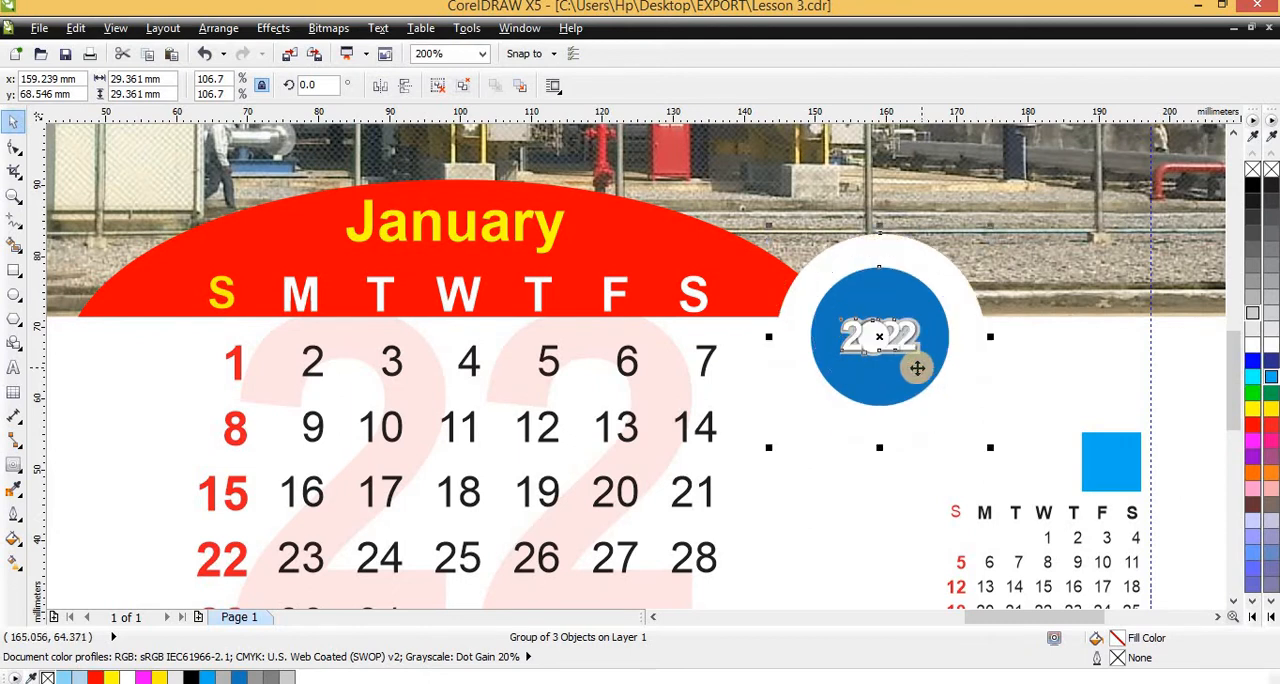
{"action": "scroll", "coordinate": [908, 361], "scroll_direction": "down", "scroll_amount": 2}
{"action": "key", "text": "Escape"}
Compare the badge on the January page with the badge on the sample calendar
{"action": "scroll", "coordinate": [898, 354], "scroll_direction": "up", "scroll_amount": 2}
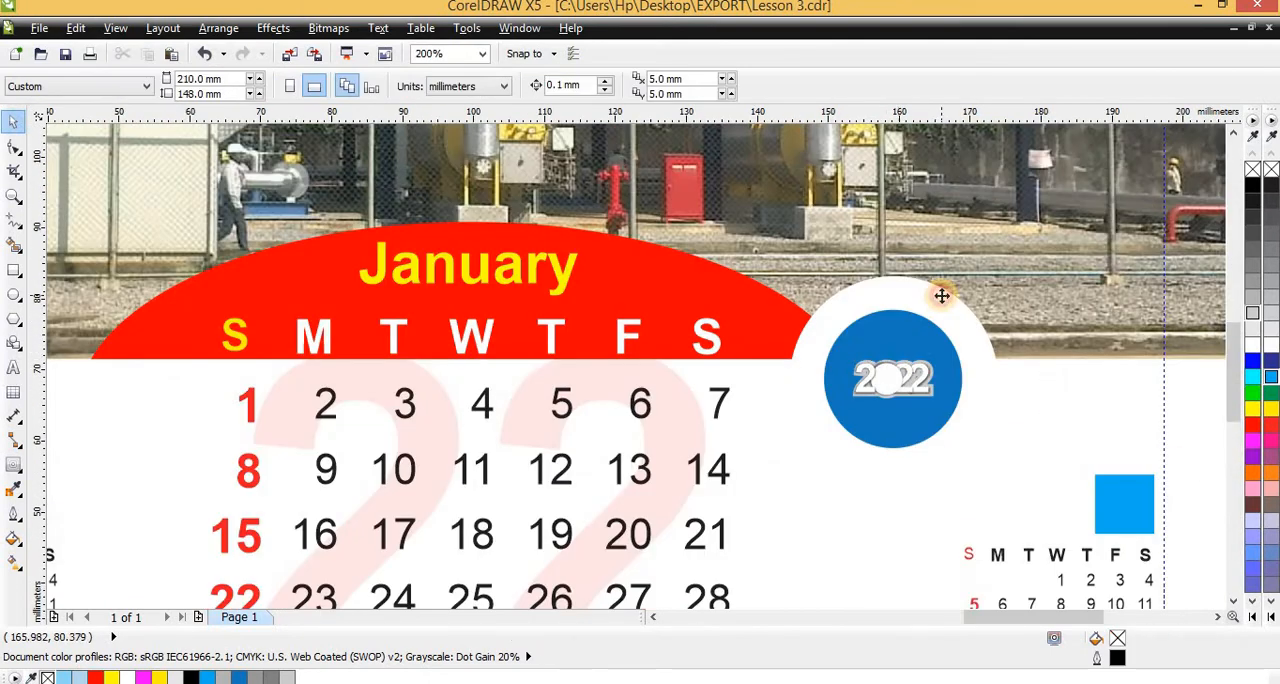
{"action": "left_click", "coordinate": [941, 295]}
{"action": "key", "text": "Escape"}
{"action": "scroll", "coordinate": [700, 375], "scroll_direction": "down", "scroll_amount": 3}
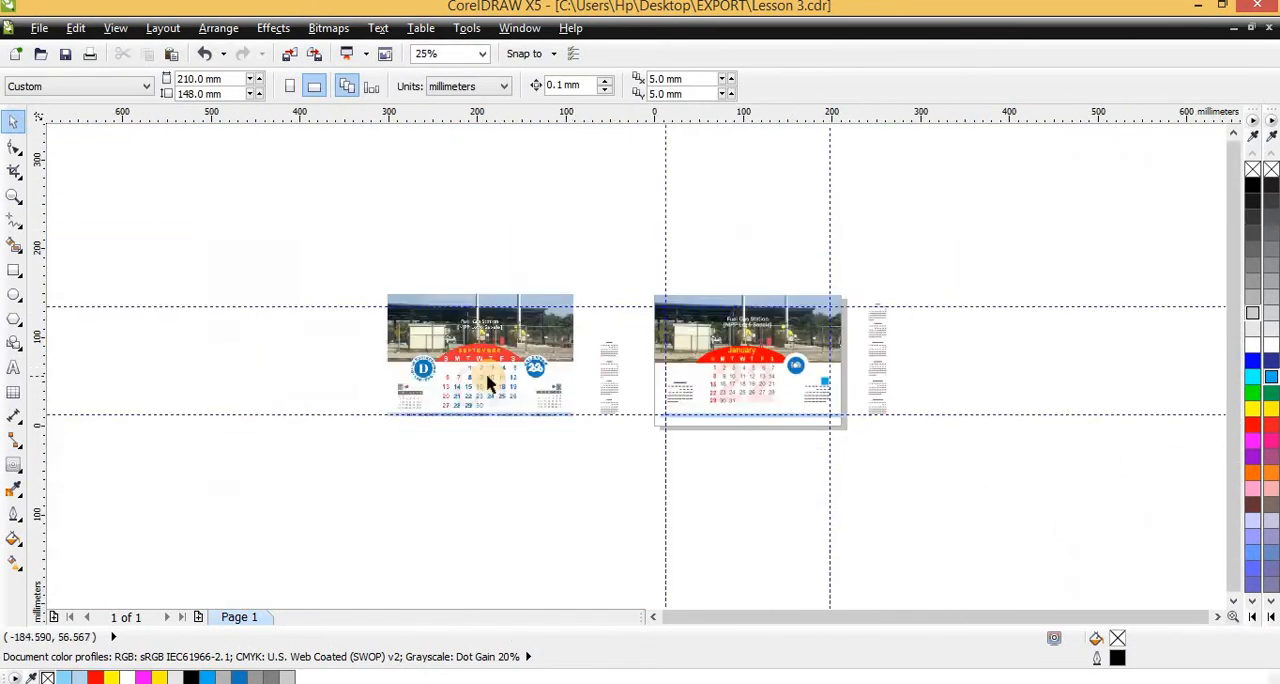
{"action": "scroll", "coordinate": [488, 383], "scroll_direction": "up", "scroll_amount": 3}
{"action": "scroll", "coordinate": [877, 343], "scroll_direction": "down", "scroll_amount": 3}
{"action": "scroll", "coordinate": [834, 300], "scroll_direction": "up", "scroll_amount": 3}
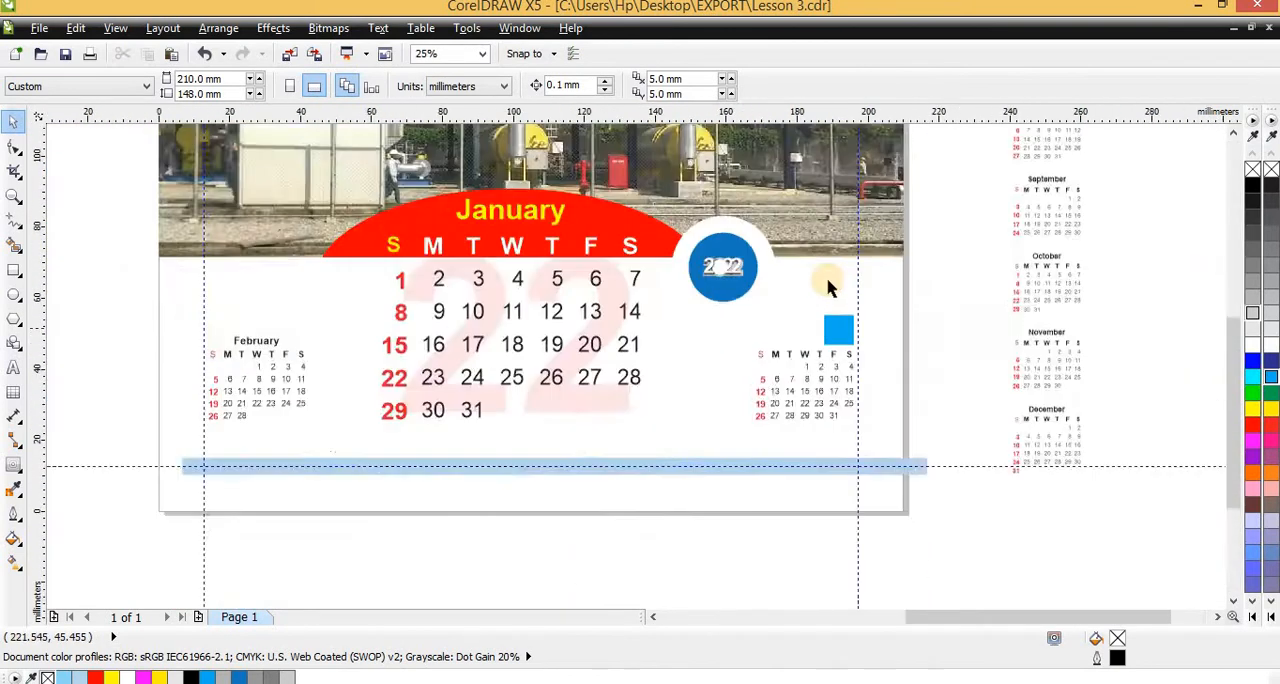
{"action": "scroll", "coordinate": [727, 368], "scroll_direction": "down", "scroll_amount": 1}
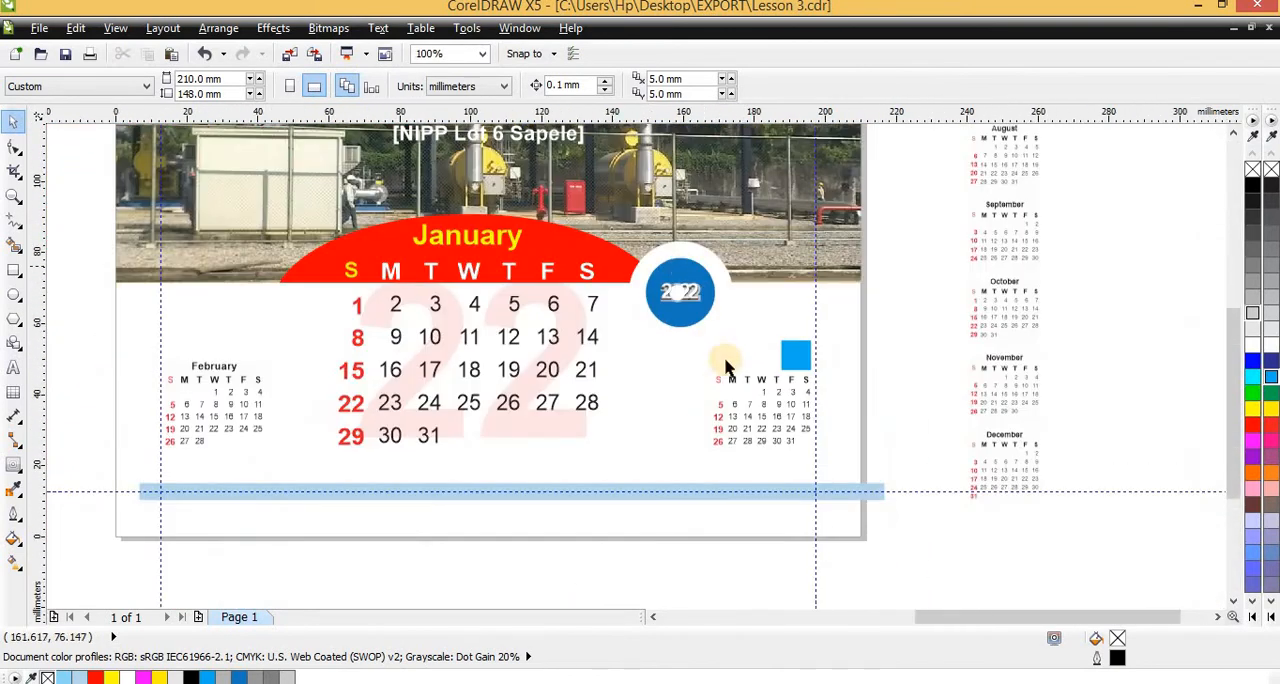
Add the artistic text "CALENDAR" in bold 24 pt Arial just below the badge, reaching out on both sides of it
{"action": "left_click", "coordinate": [13, 369]}
{"action": "scroll", "coordinate": [694, 329], "scroll_direction": "up", "scroll_amount": 1}
{"action": "left_click", "coordinate": [648, 376]}
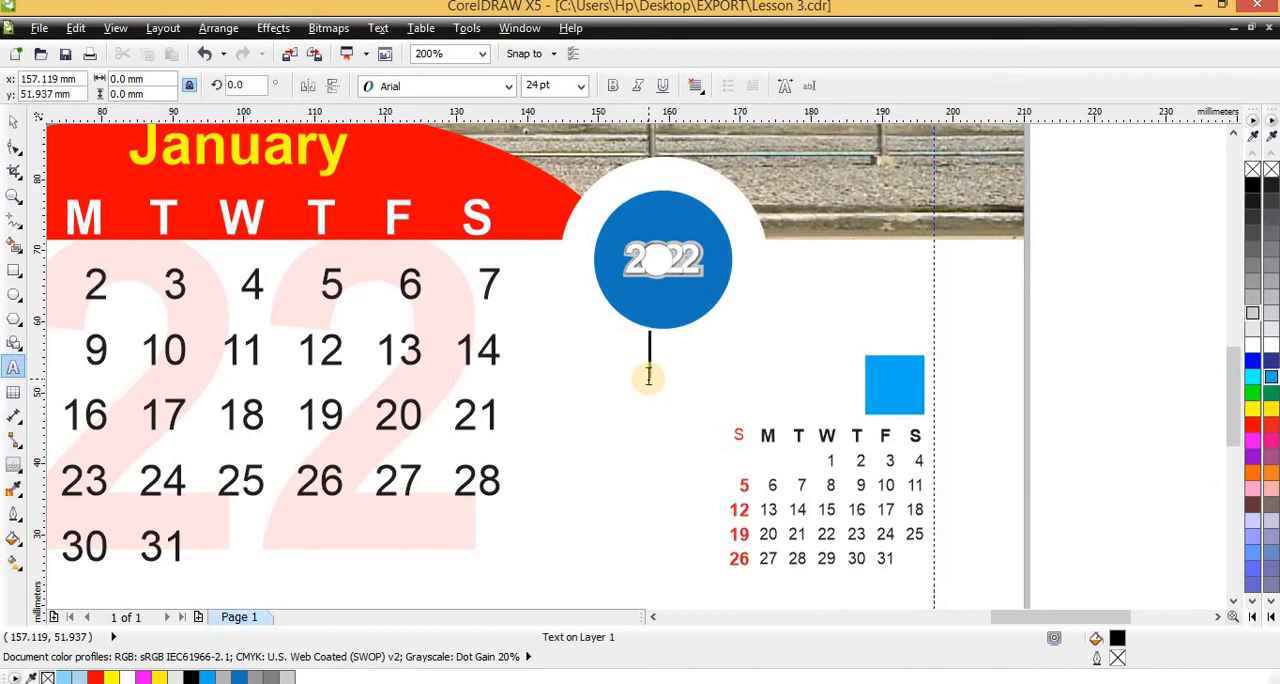
{"action": "type", "text": "cake"}
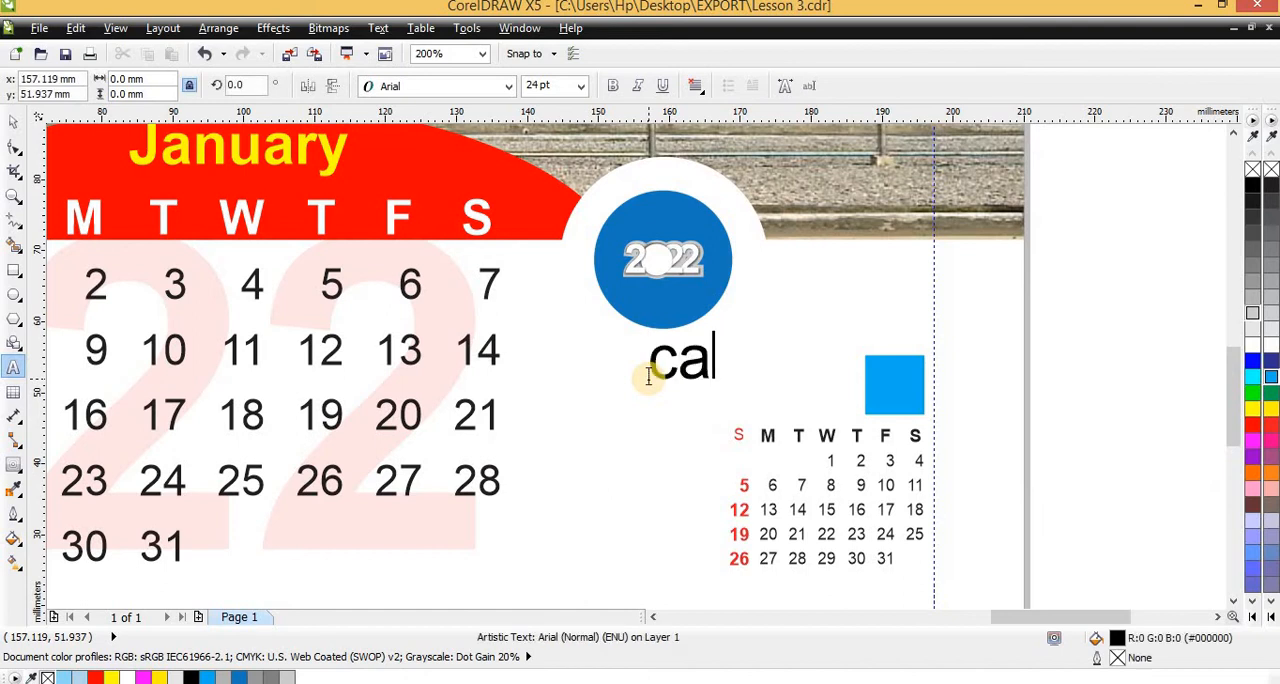
{"action": "type", "text": "CALE"}
{"action": "type", "text": "EN"}
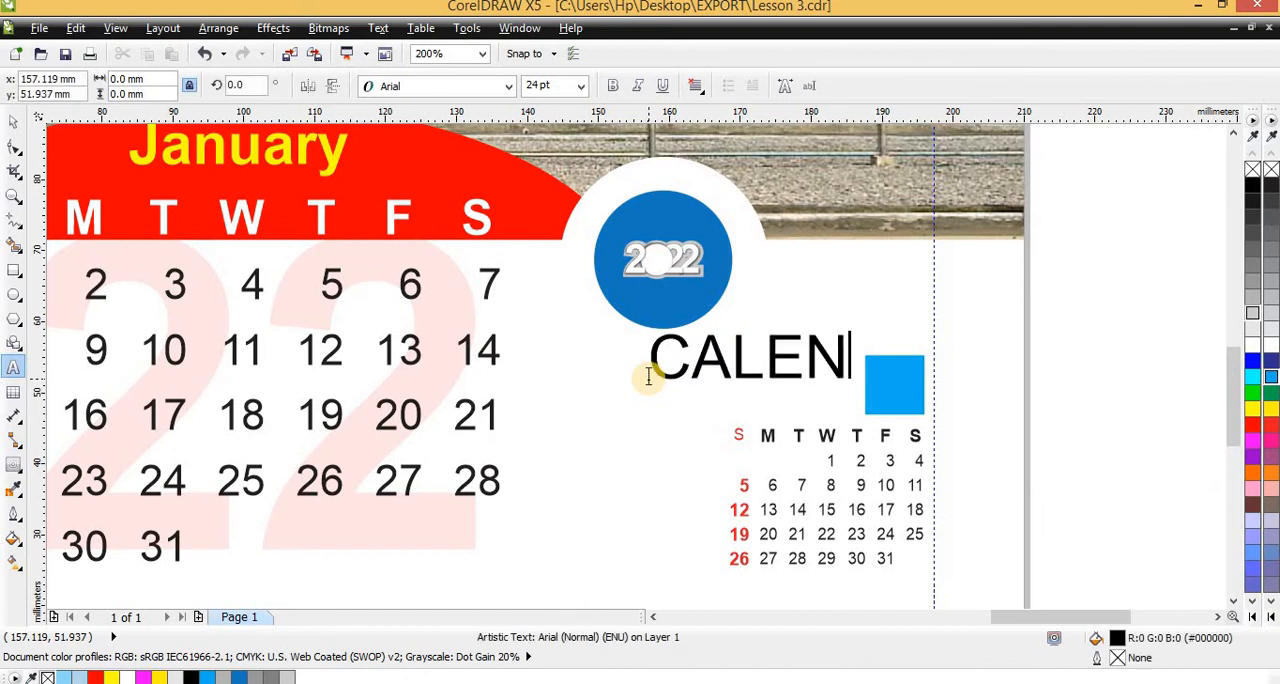
{"action": "type", "text": "DAR"}
{"action": "key", "text": "ctrl+space"}
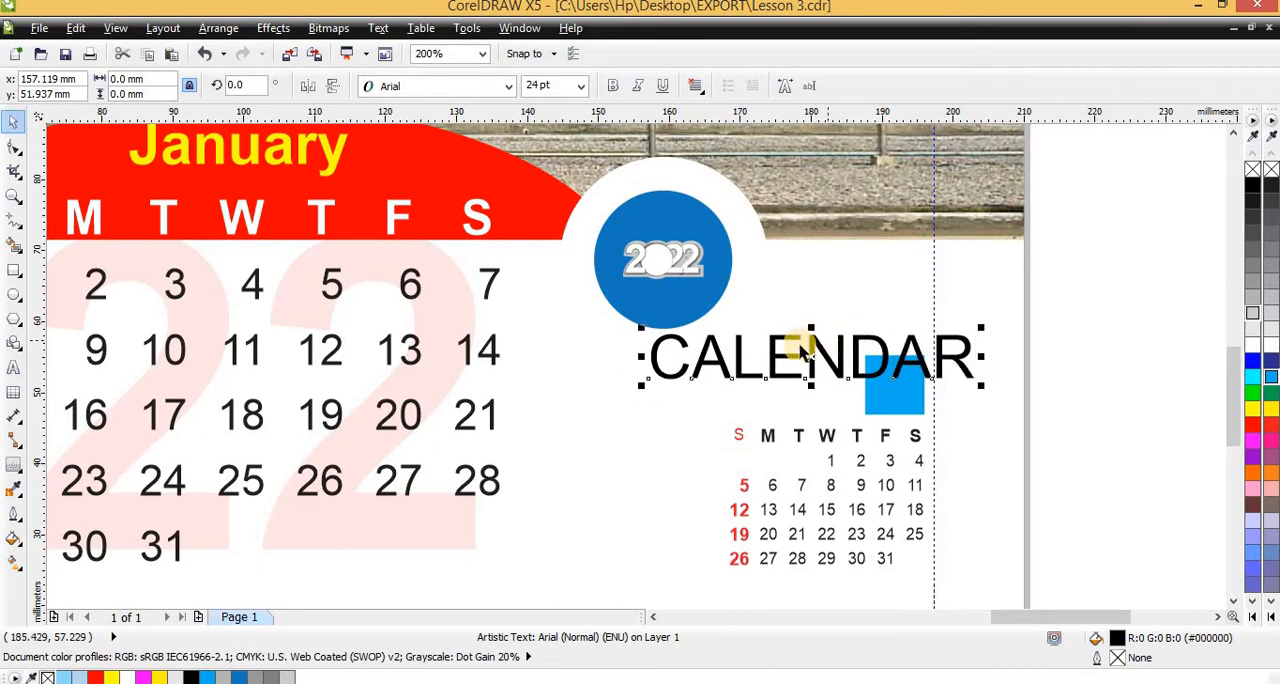
{"action": "left_click_drag", "start_coordinate": [801, 349], "coordinate": [687, 350]}
{"action": "left_click", "coordinate": [612, 85]}
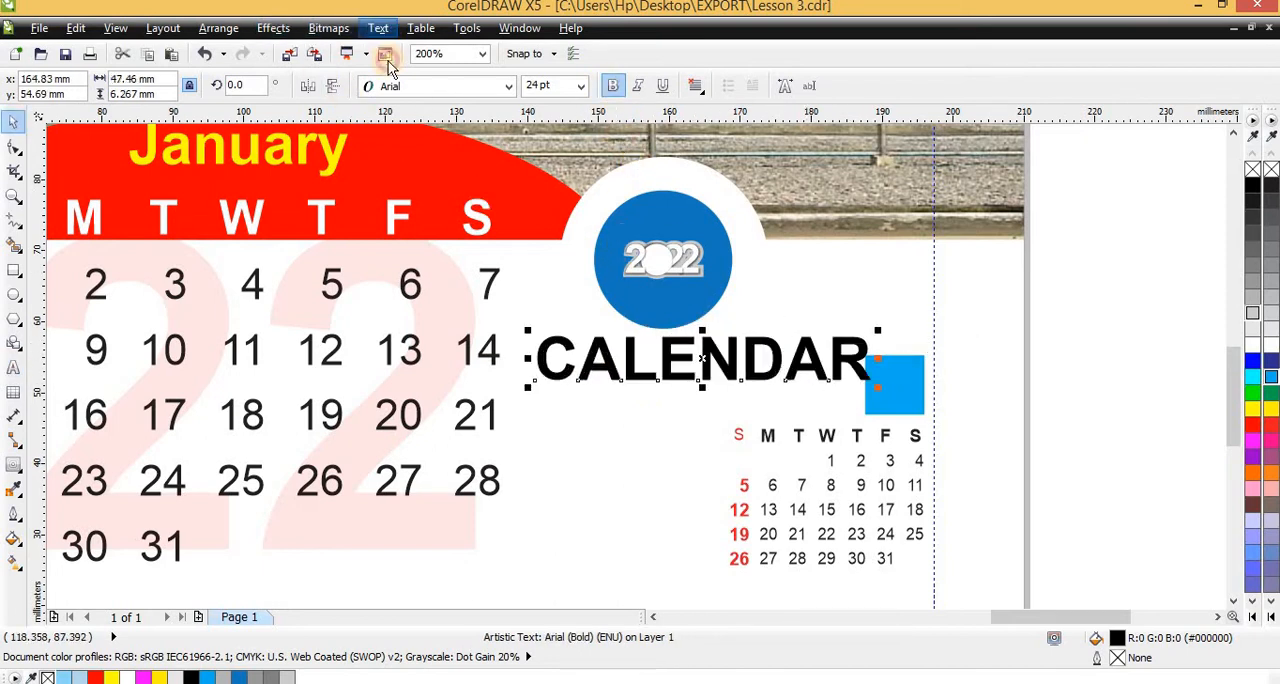
Ungroup the badge into its separate parts and select its blue circle
{"action": "left_click", "coordinate": [380, 28]}
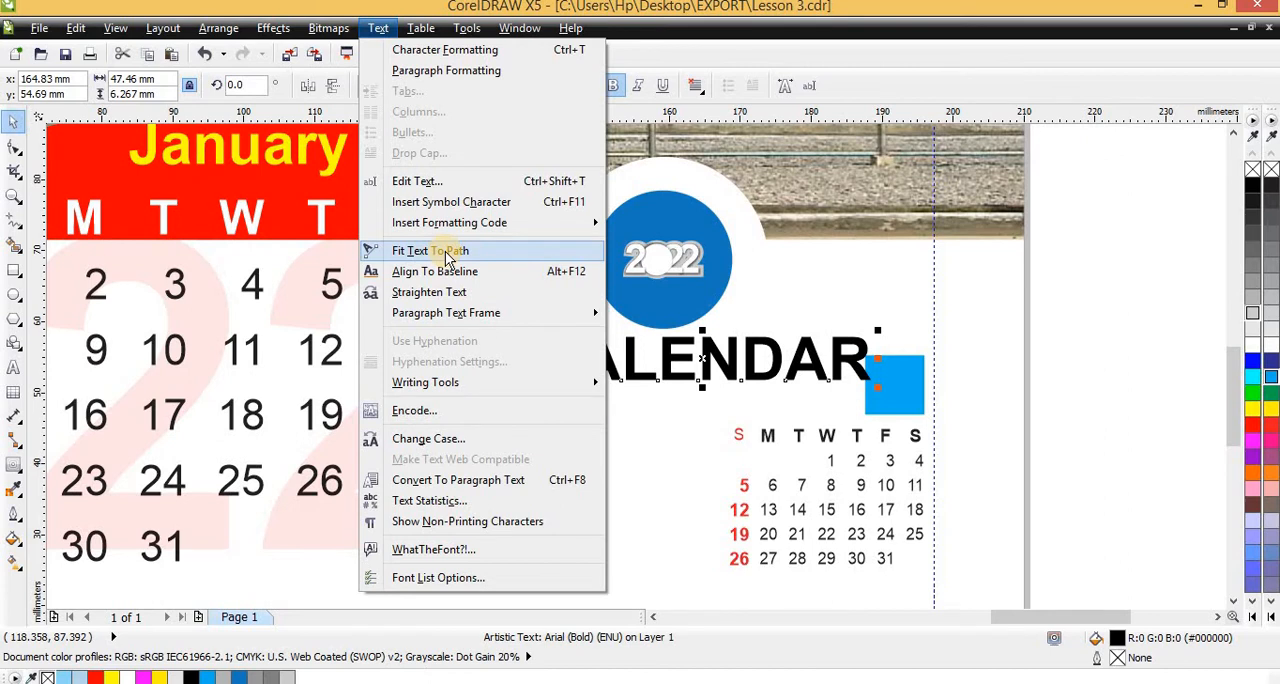
{"action": "left_click", "coordinate": [706, 240]}
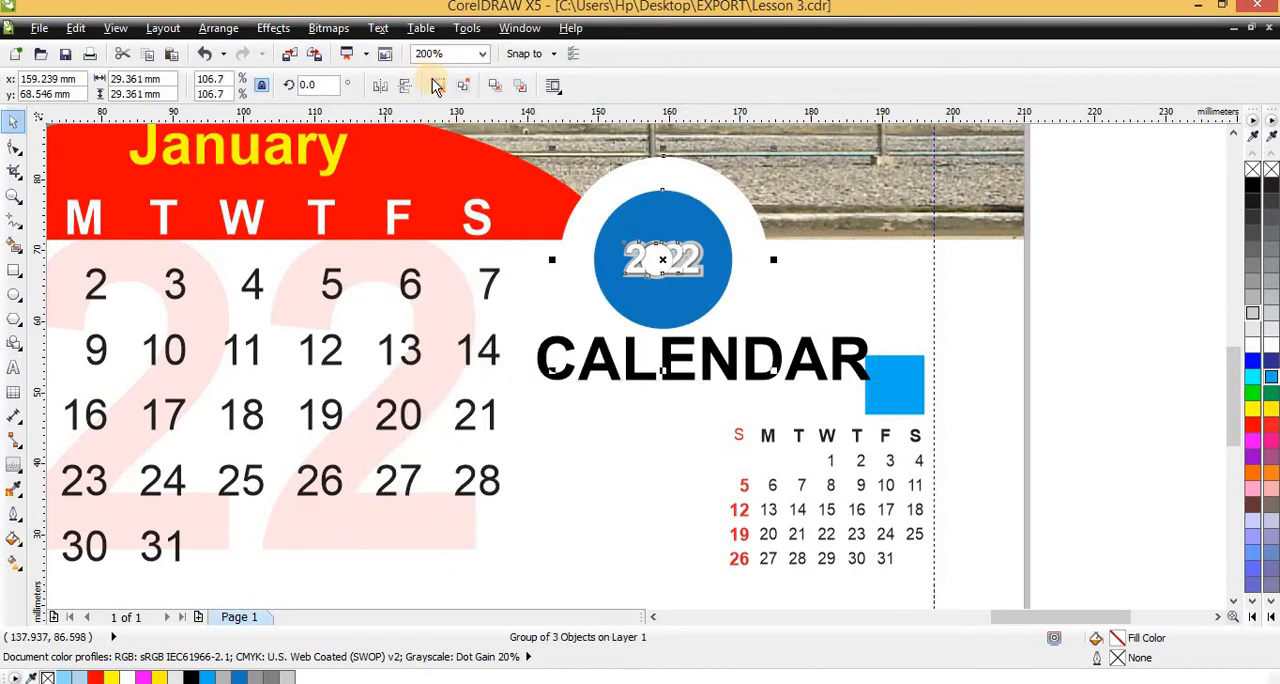
{"action": "left_click", "coordinate": [437, 87]}
{"action": "left_click", "coordinate": [663, 196]}
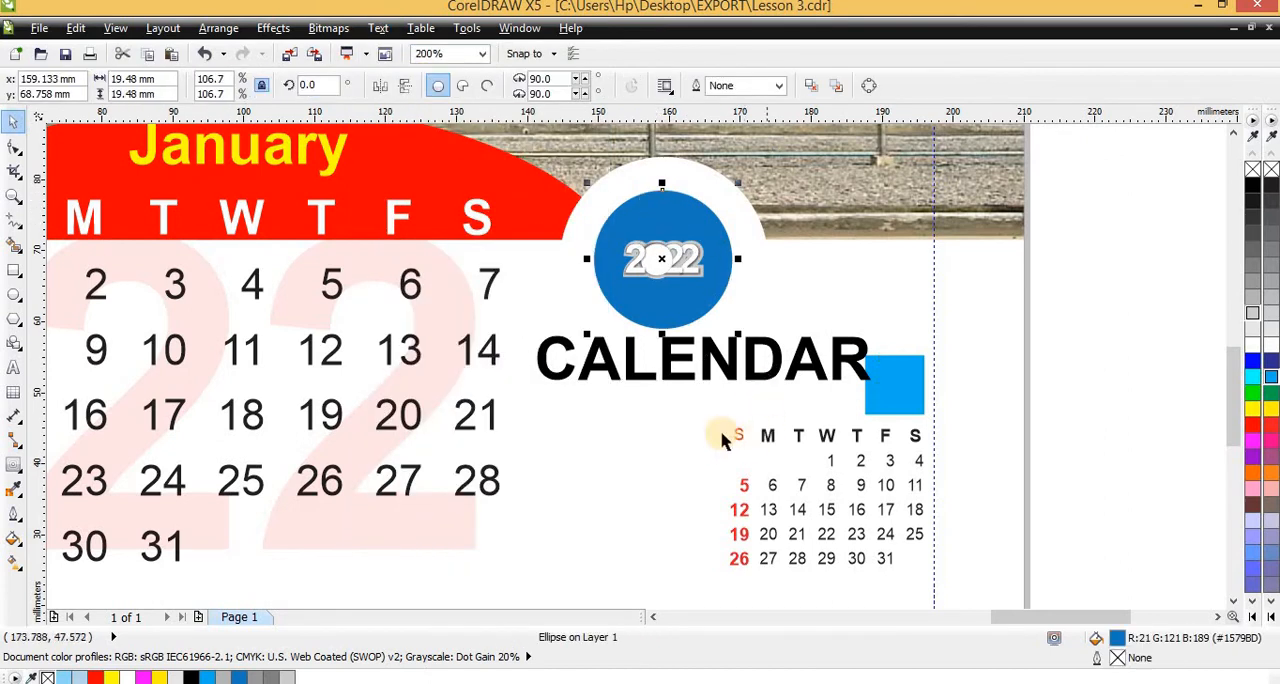
Fit the CALENDAR text to the path of the badge's blue circle
{"action": "left_click", "coordinate": [682, 372]}
{"action": "left_click", "coordinate": [662, 208], "text": "shift"}
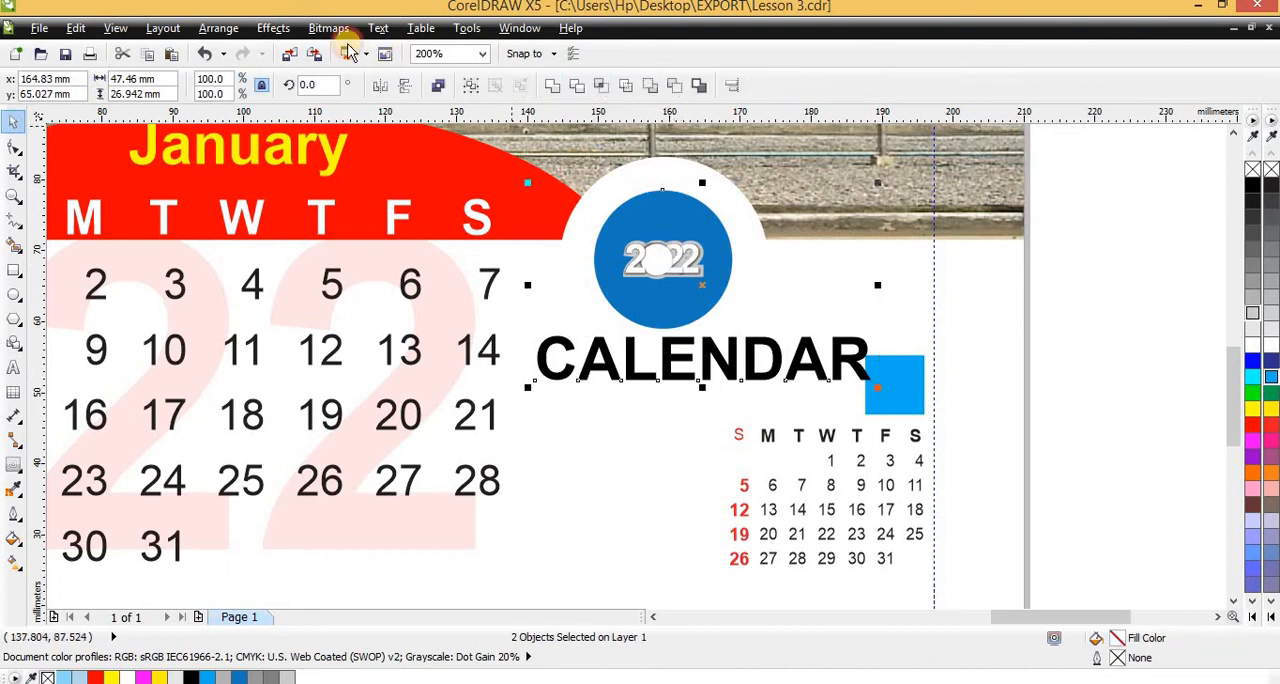
{"action": "left_click", "coordinate": [378, 28]}
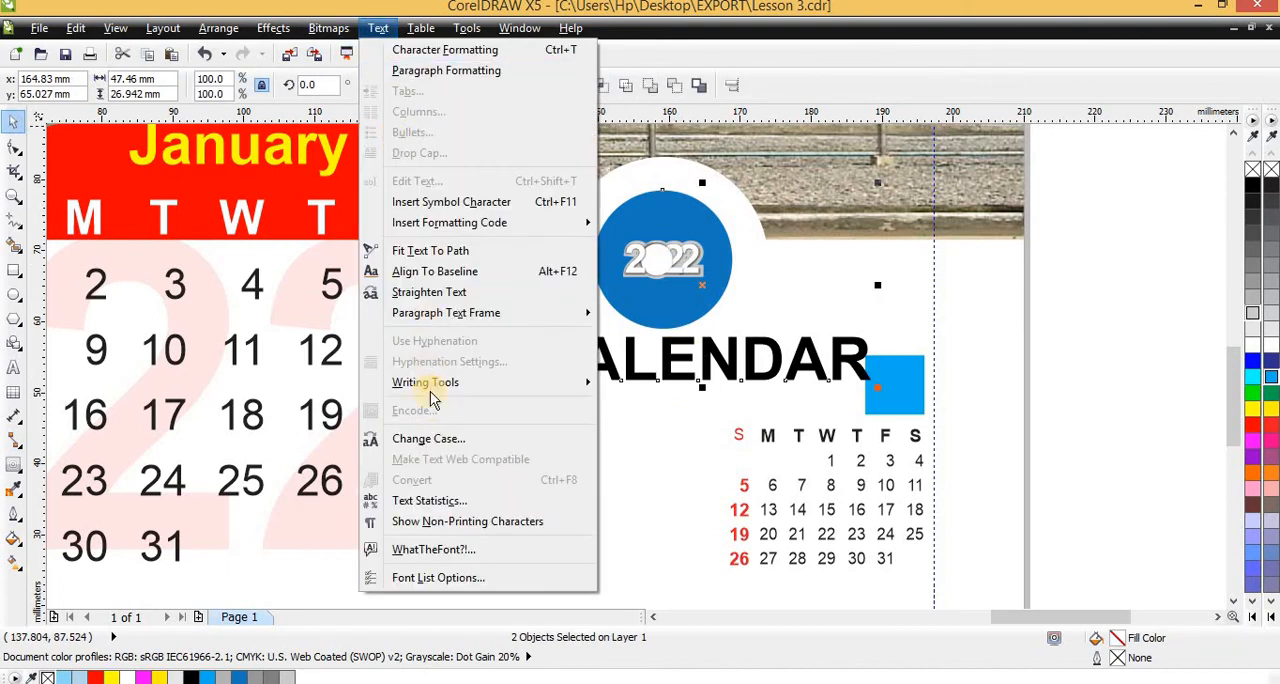
{"action": "left_click", "coordinate": [430, 250]}
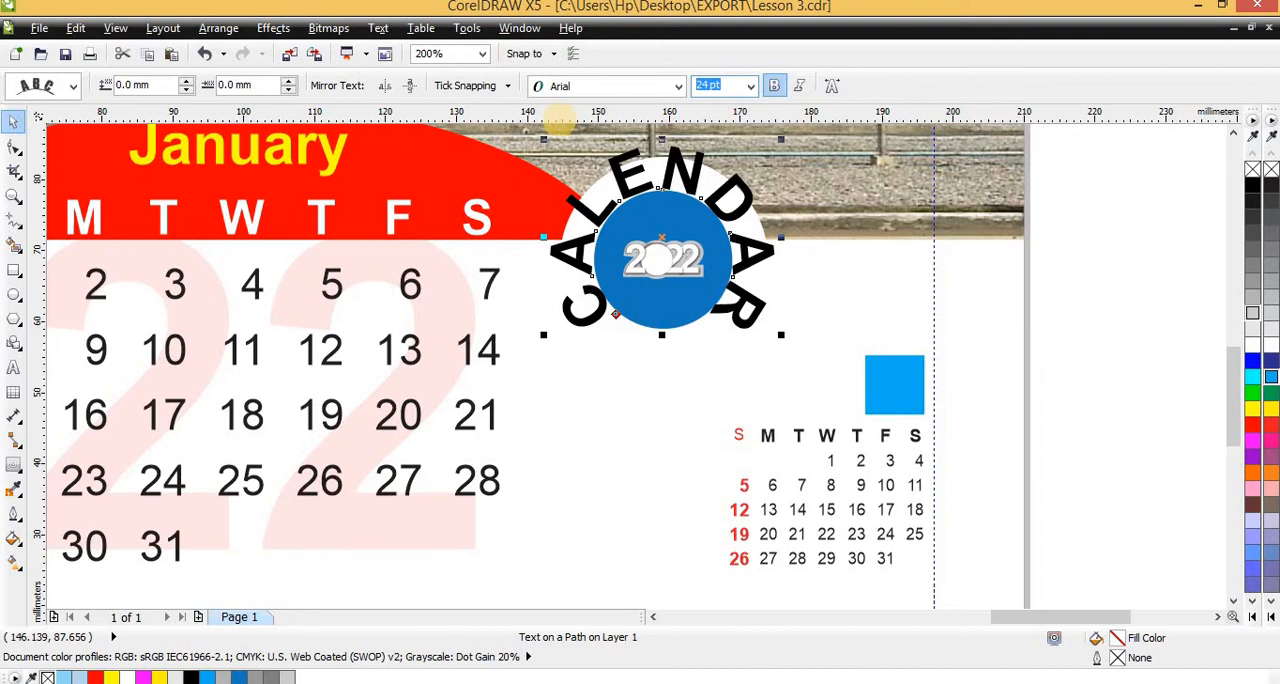
Set the font size of the curved CALENDAR text to 15 pt so it fits the badge's white ring
{"action": "key", "text": "Return"}
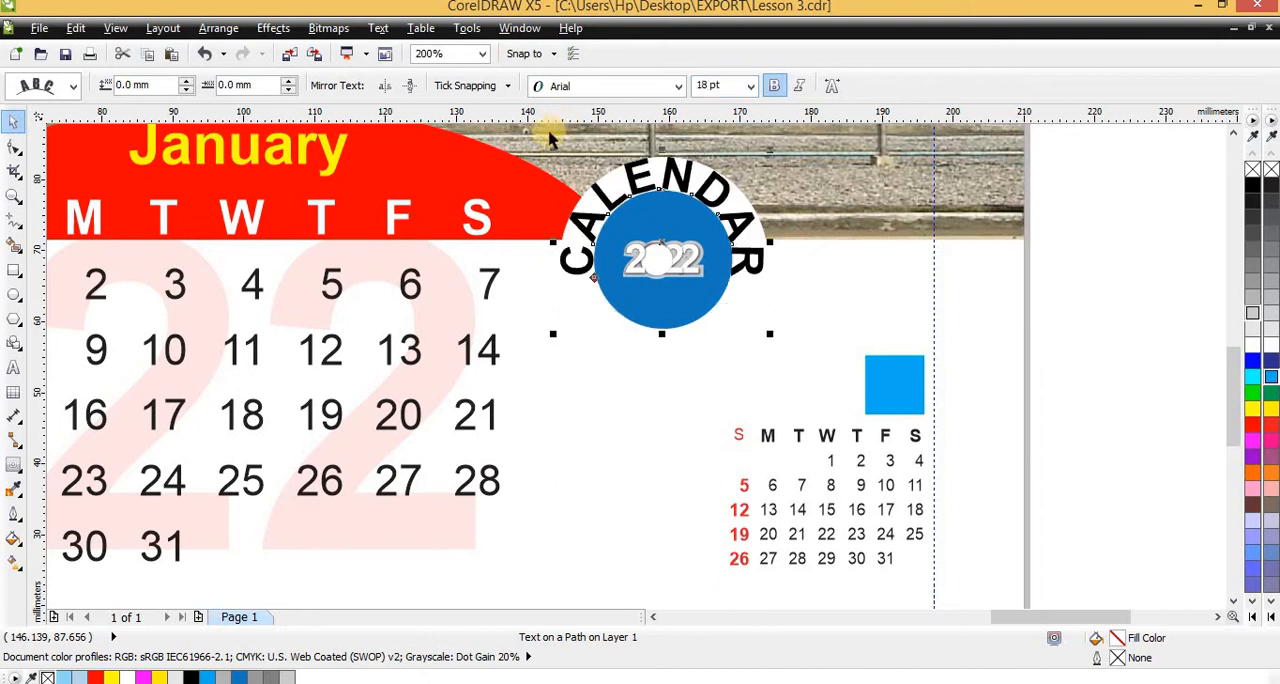
{"action": "left_click", "coordinate": [702, 85]}
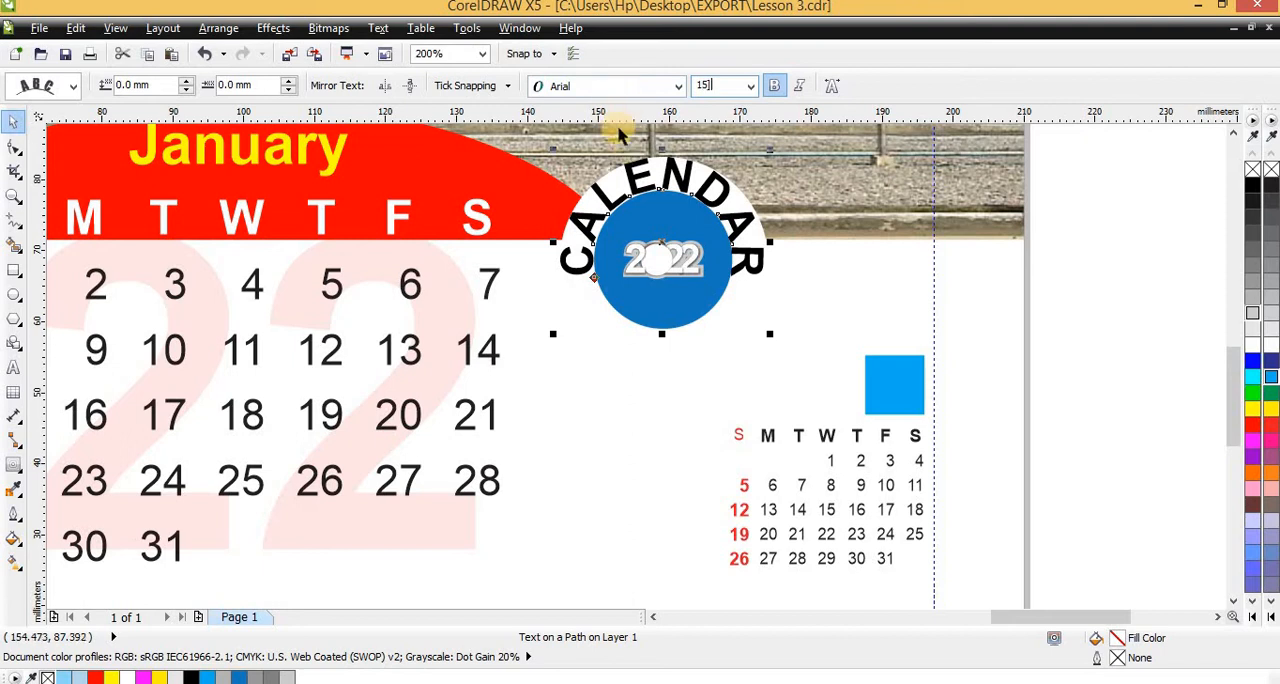
{"action": "type", "text": "15]"}
{"action": "key", "text": "Return"}
{"action": "left_click", "coordinate": [718, 395]}
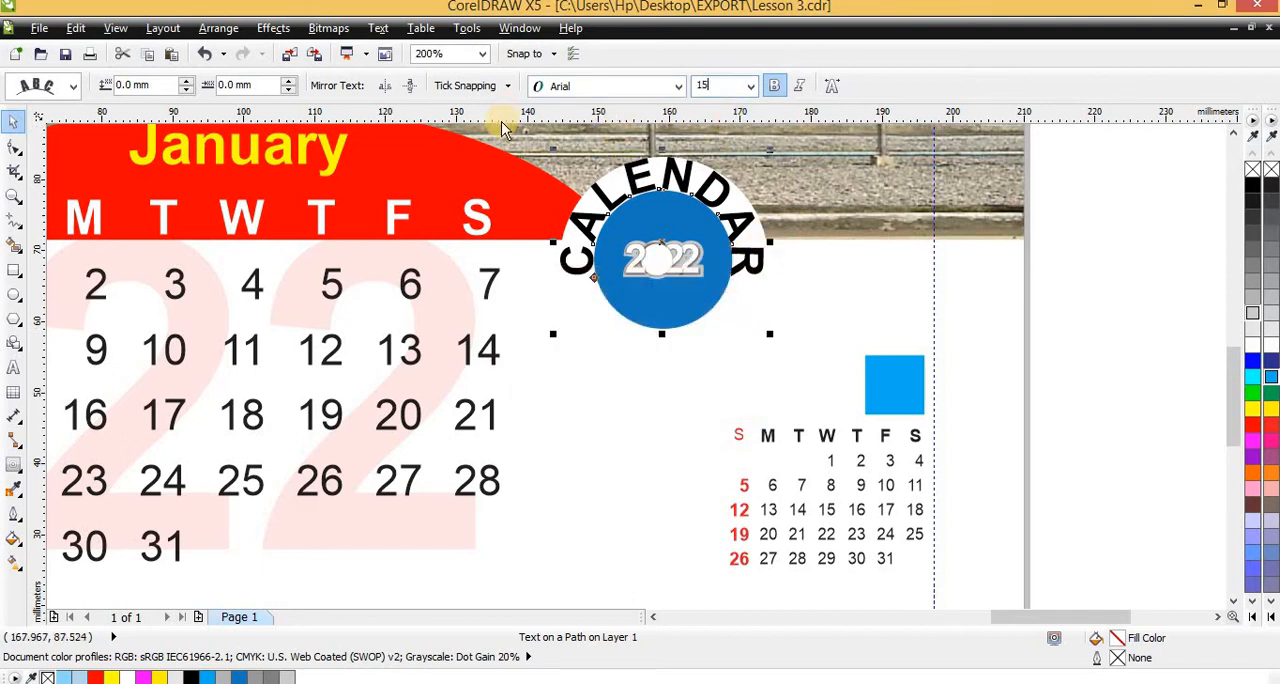
{"action": "key", "text": "Return"}
Offset the curved CALENDAR text 0.5 mm from the blue circle
{"action": "scroll", "coordinate": [816, 295], "scroll_direction": "down", "scroll_amount": 1}
{"action": "scroll", "coordinate": [693, 215], "scroll_direction": "up", "scroll_amount": 1}
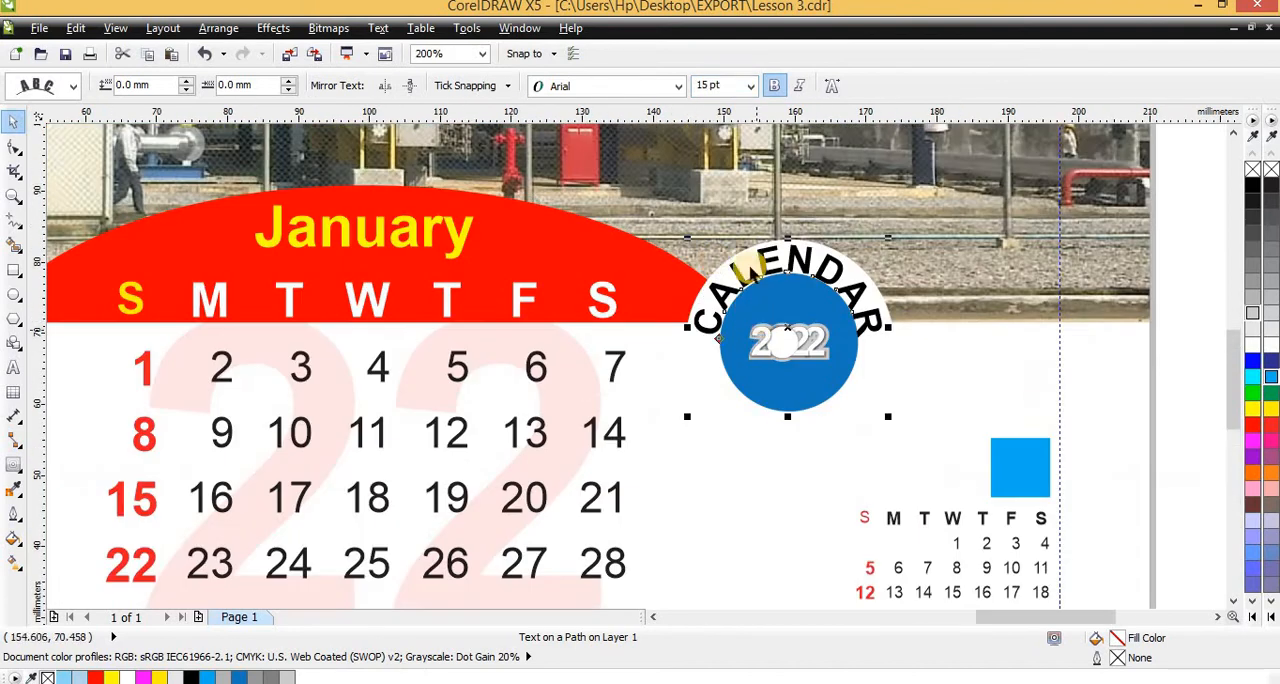
{"action": "scroll", "coordinate": [750, 268], "scroll_direction": "up", "scroll_amount": 1}
{"action": "scroll", "coordinate": [830, 405], "scroll_direction": "up", "scroll_amount": 1}
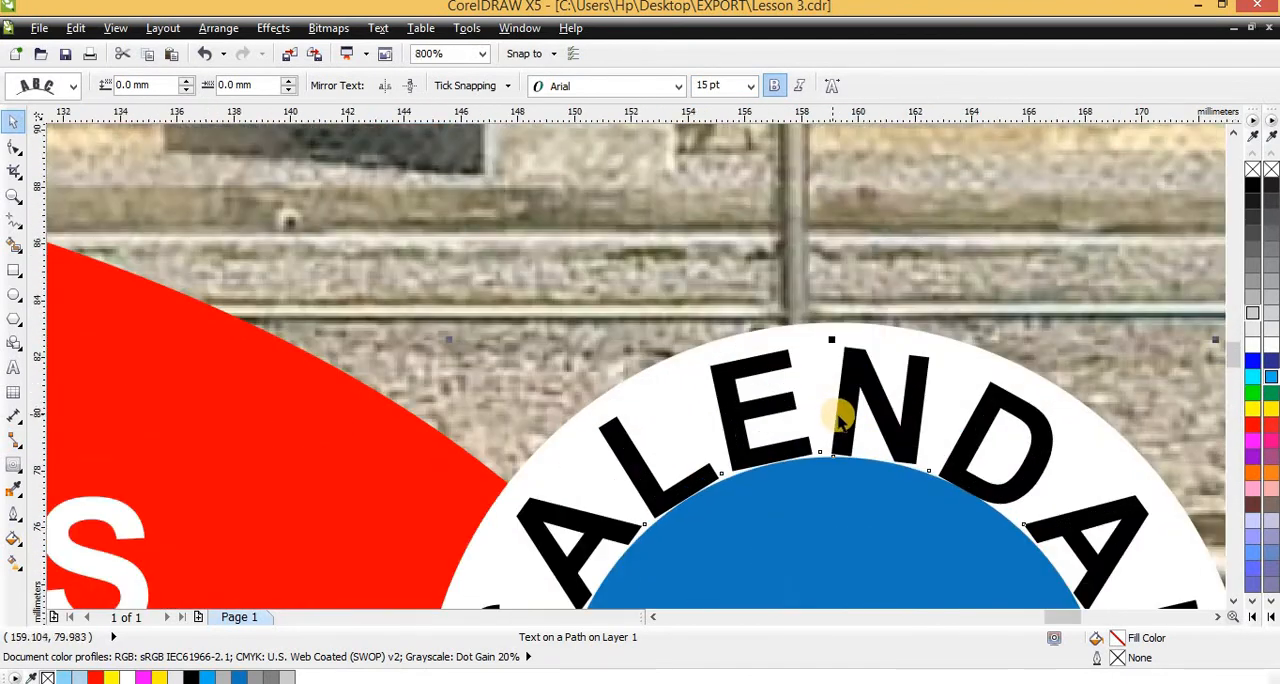
{"action": "key", "text": "Escape"}
{"action": "left_click", "coordinate": [828, 451]}
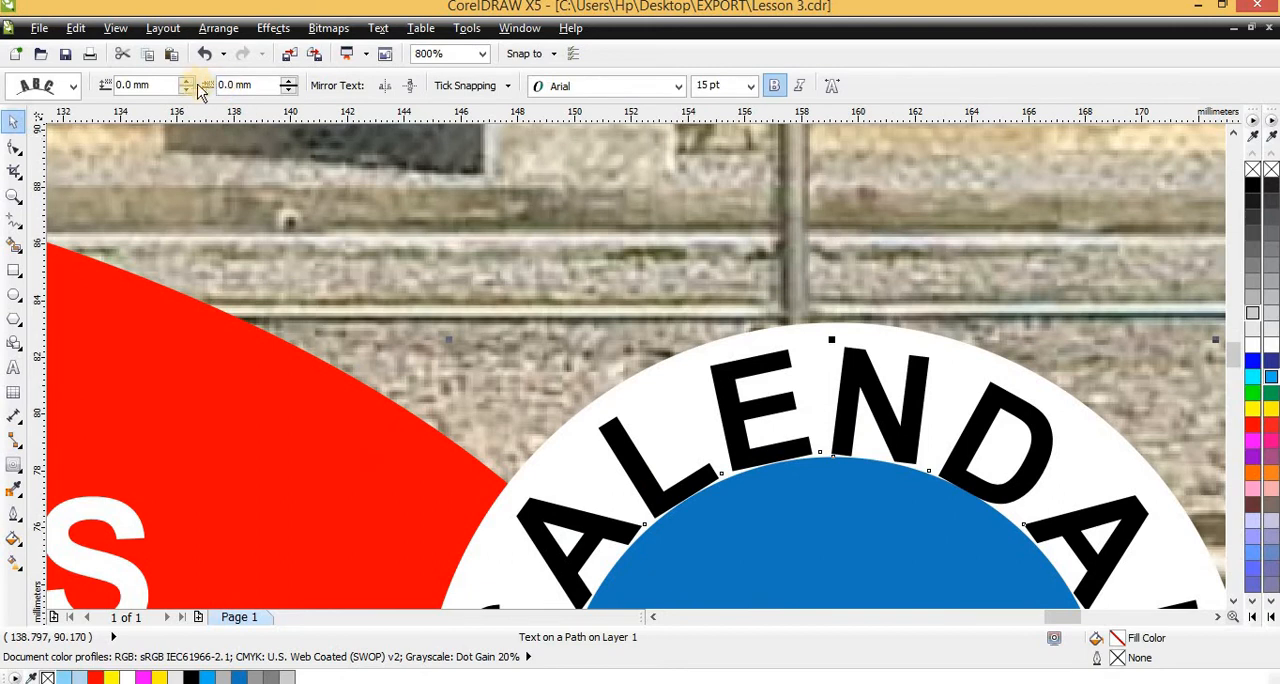
{"action": "left_click", "coordinate": [186, 81]}
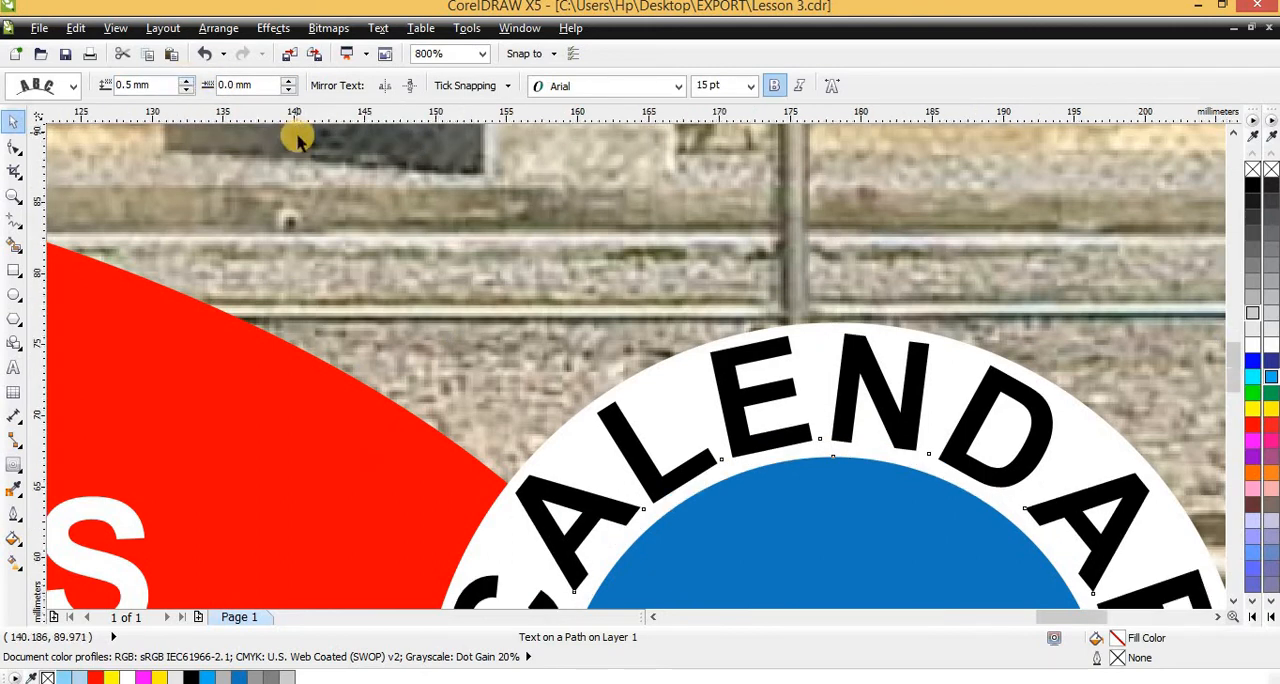
Compare the curved CALENDAR text on the January page with the badge on the sample calendar
{"action": "scroll", "coordinate": [299, 140], "scroll_direction": "down", "scroll_amount": 2}
{"action": "scroll", "coordinate": [327, 170], "scroll_direction": "up", "scroll_amount": 1}
{"action": "scroll", "coordinate": [460, 240], "scroll_direction": "down", "scroll_amount": 2}
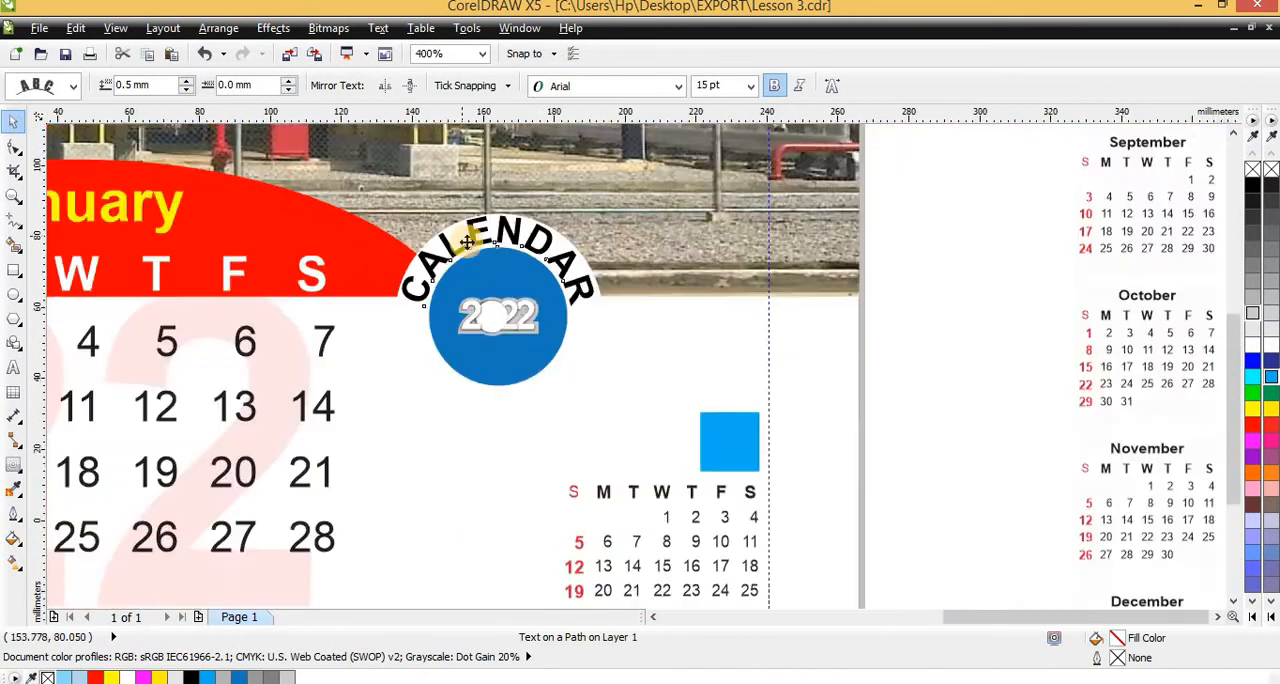
{"action": "scroll", "coordinate": [470, 265], "scroll_direction": "down", "scroll_amount": 2}
{"action": "scroll", "coordinate": [90, 238], "scroll_direction": "up", "scroll_amount": 1}
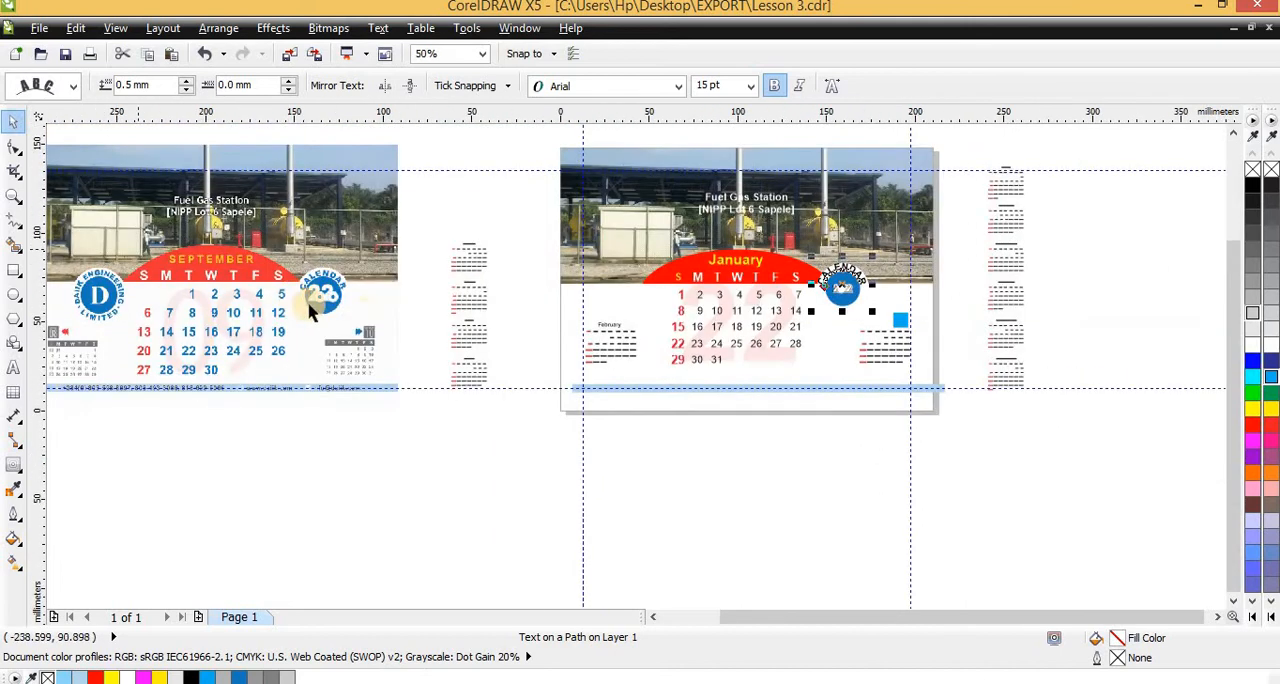
{"action": "scroll", "coordinate": [414, 286], "scroll_direction": "up", "scroll_amount": 1}
{"action": "scroll", "coordinate": [175, 330], "scroll_direction": "down", "scroll_amount": 1}
{"action": "scroll", "coordinate": [180, 300], "scroll_direction": "up", "scroll_amount": 2}
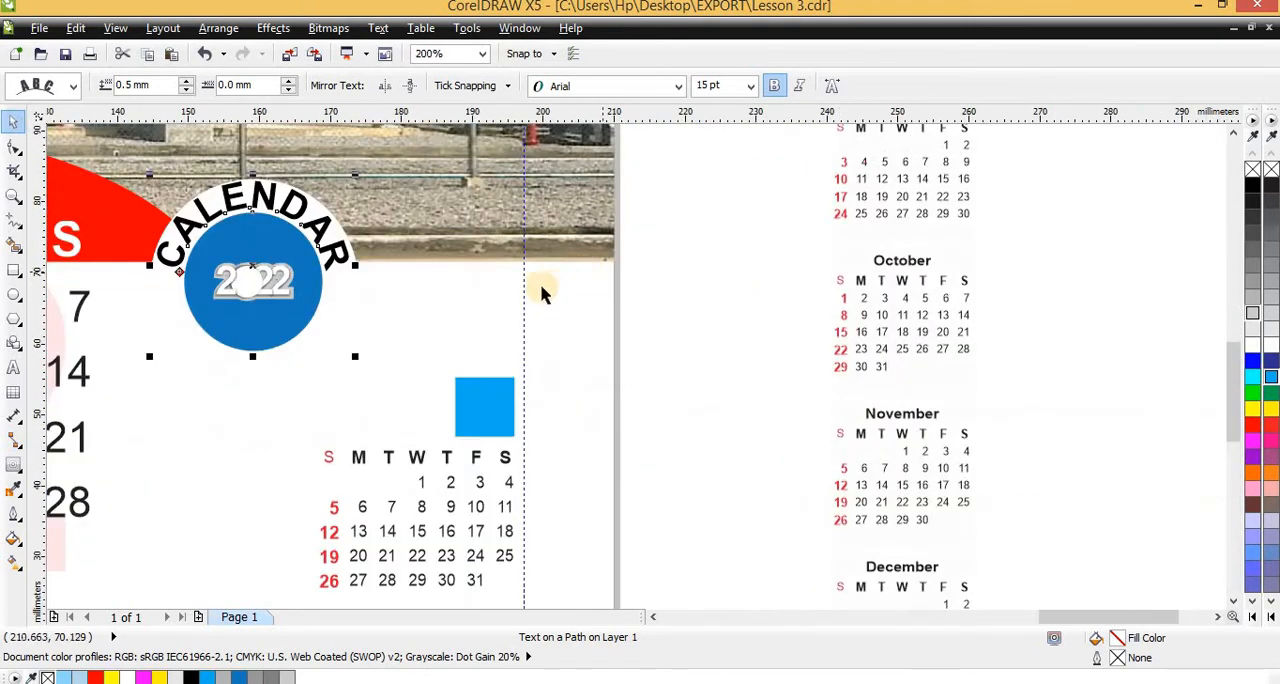
{"action": "left_click", "coordinate": [268, 201]}
{"action": "left_click", "coordinate": [218, 28]}
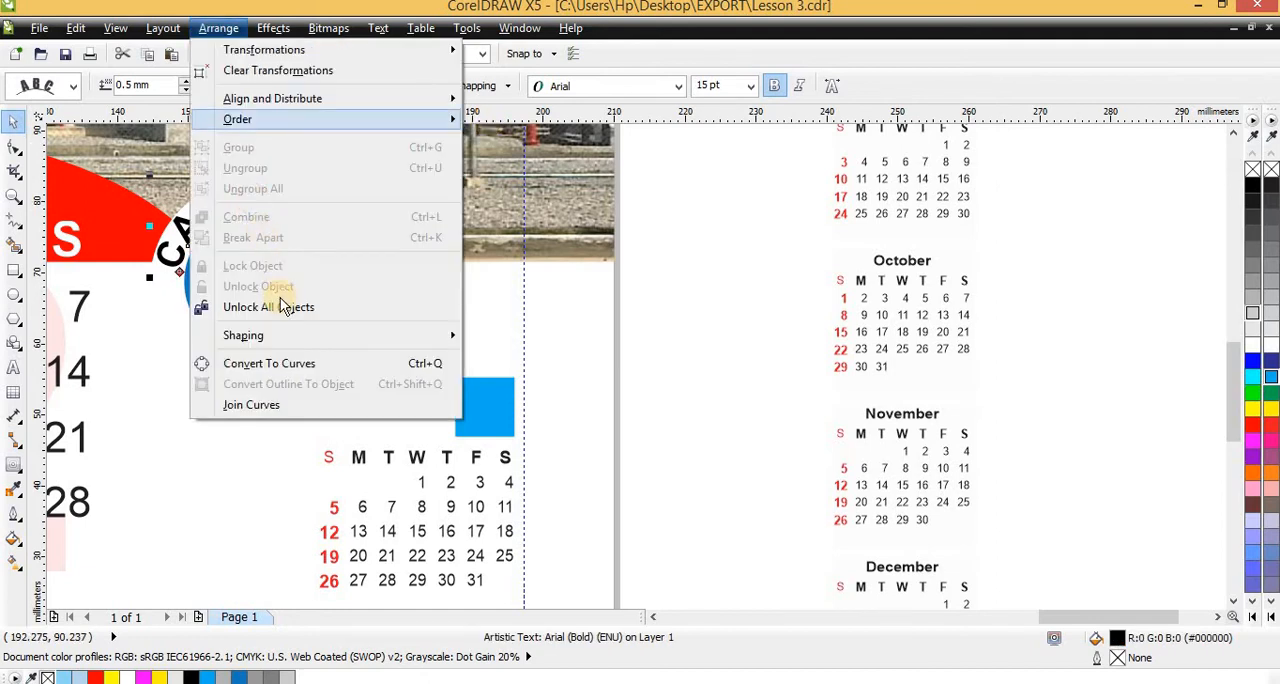
{"action": "key", "text": "Escape"}
{"action": "key", "text": "Escape"}
{"action": "key", "text": "Escape"}
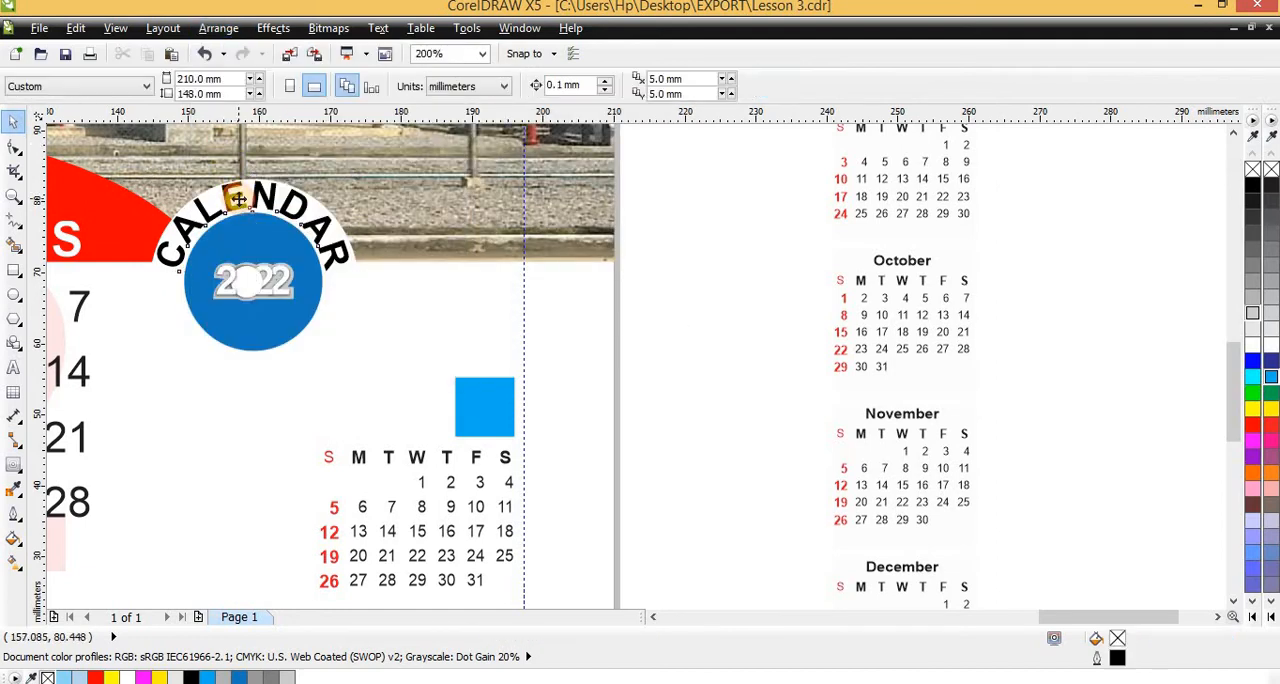
Break the curved CALENDAR text apart from the circle and fill it with the circle's blue
{"action": "left_click", "coordinate": [239, 199]}
{"action": "left_click", "coordinate": [222, 30]}
{"action": "left_click", "coordinate": [263, 237]}
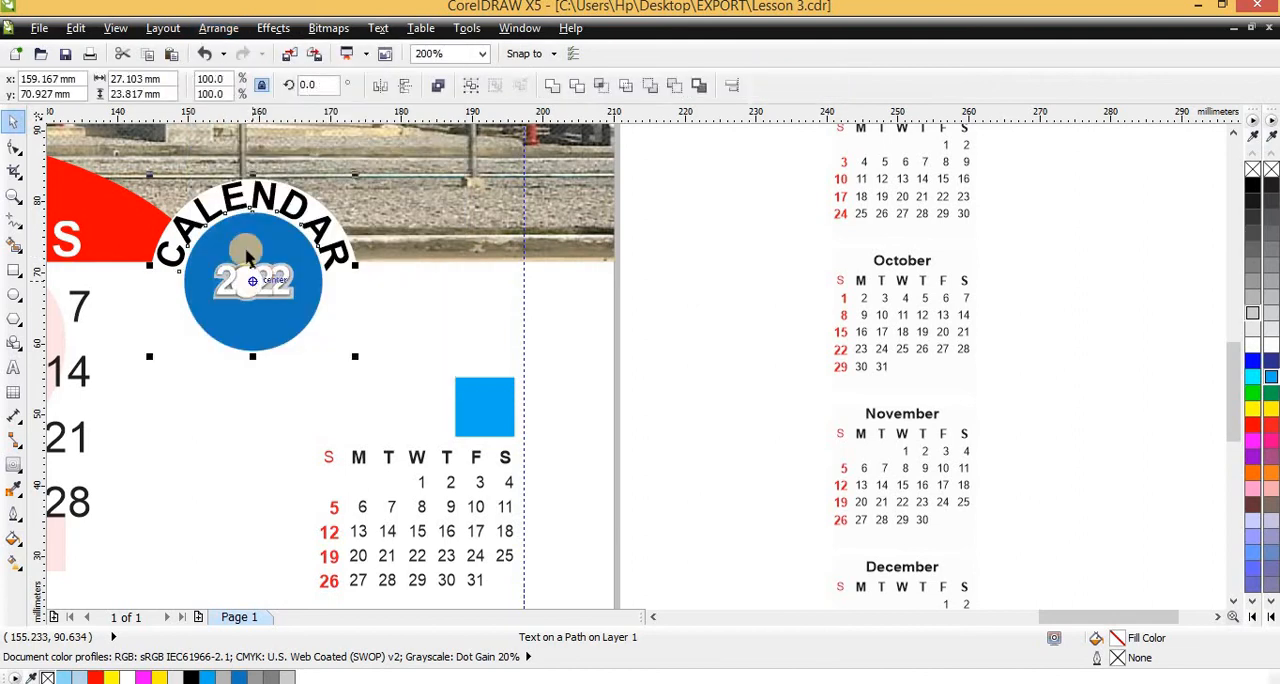
{"action": "scroll", "coordinate": [266, 193], "scroll_direction": "up", "scroll_amount": 2}
{"action": "left_click", "coordinate": [285, 172]}
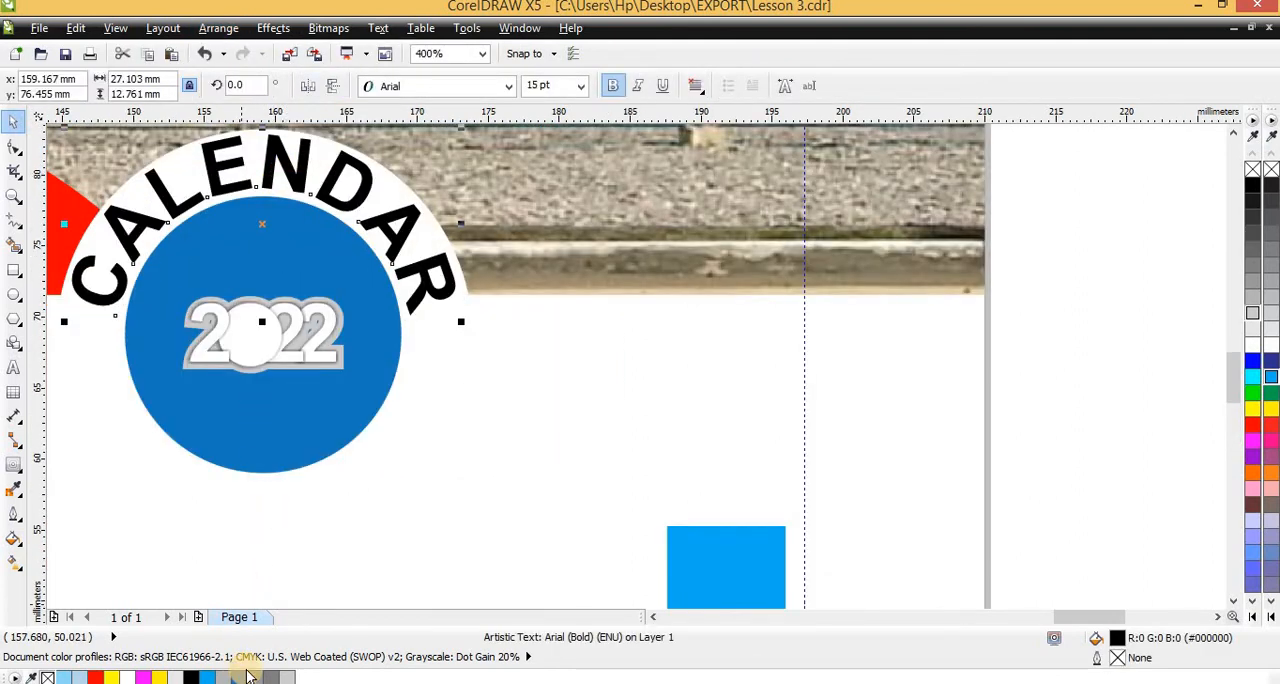
{"action": "left_click", "coordinate": [240, 678]}
{"action": "left_click", "coordinate": [466, 303]}
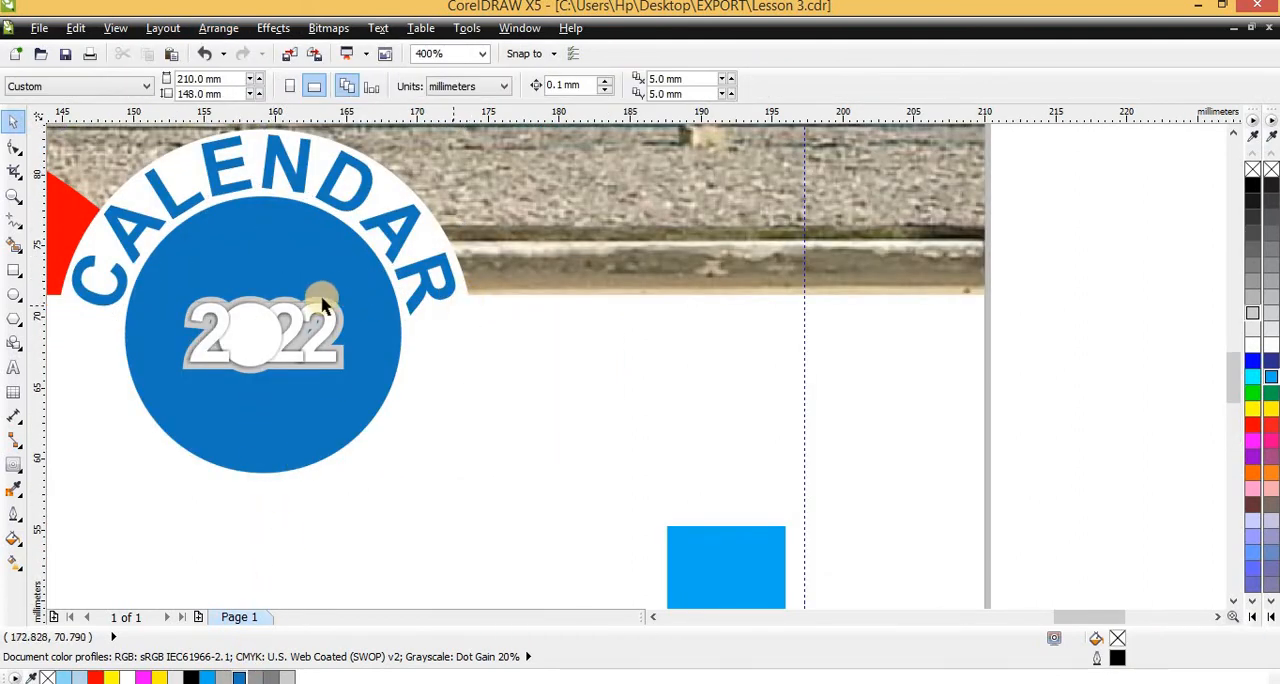
Delete the light grey outline shape behind the badge's 2022 digits
{"action": "scroll", "coordinate": [310, 307], "scroll_direction": "up", "scroll_amount": 1}
{"action": "left_click", "coordinate": [298, 310], "text": "ctrl"}
{"action": "scroll", "coordinate": [240, 287], "scroll_direction": "up", "scroll_amount": 2}
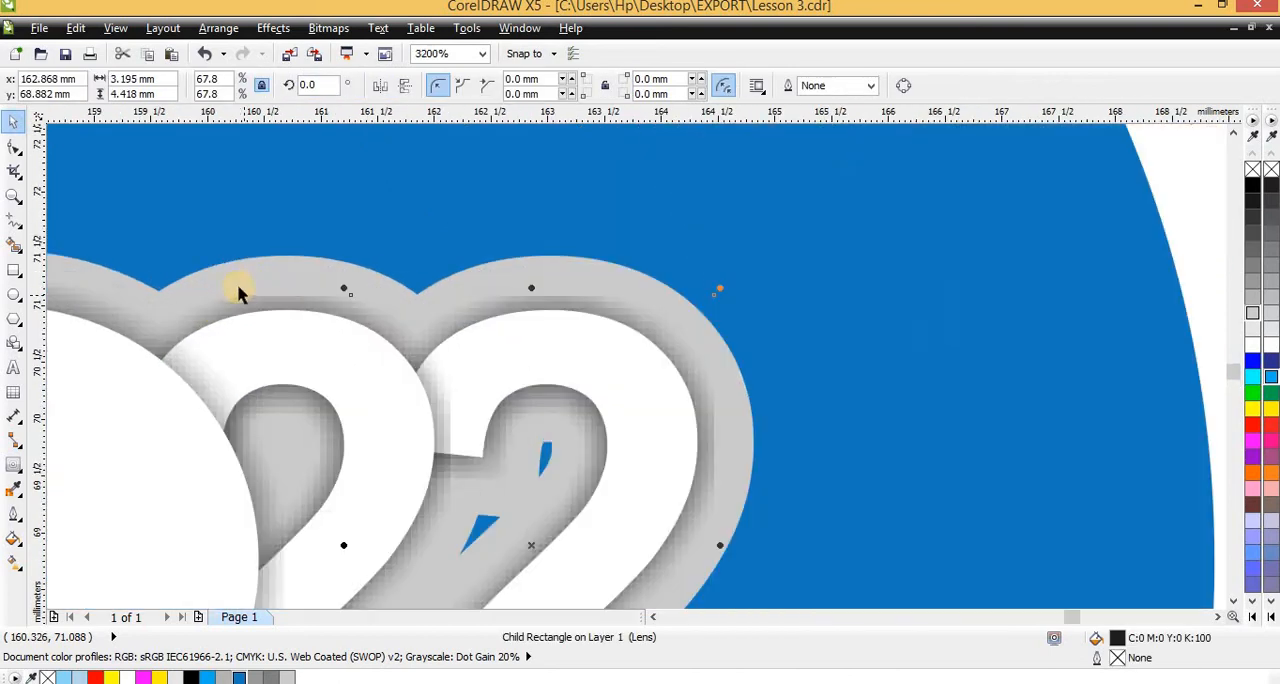
{"action": "scroll", "coordinate": [255, 288], "scroll_direction": "down", "scroll_amount": 2}
{"action": "key", "text": "Escape"}
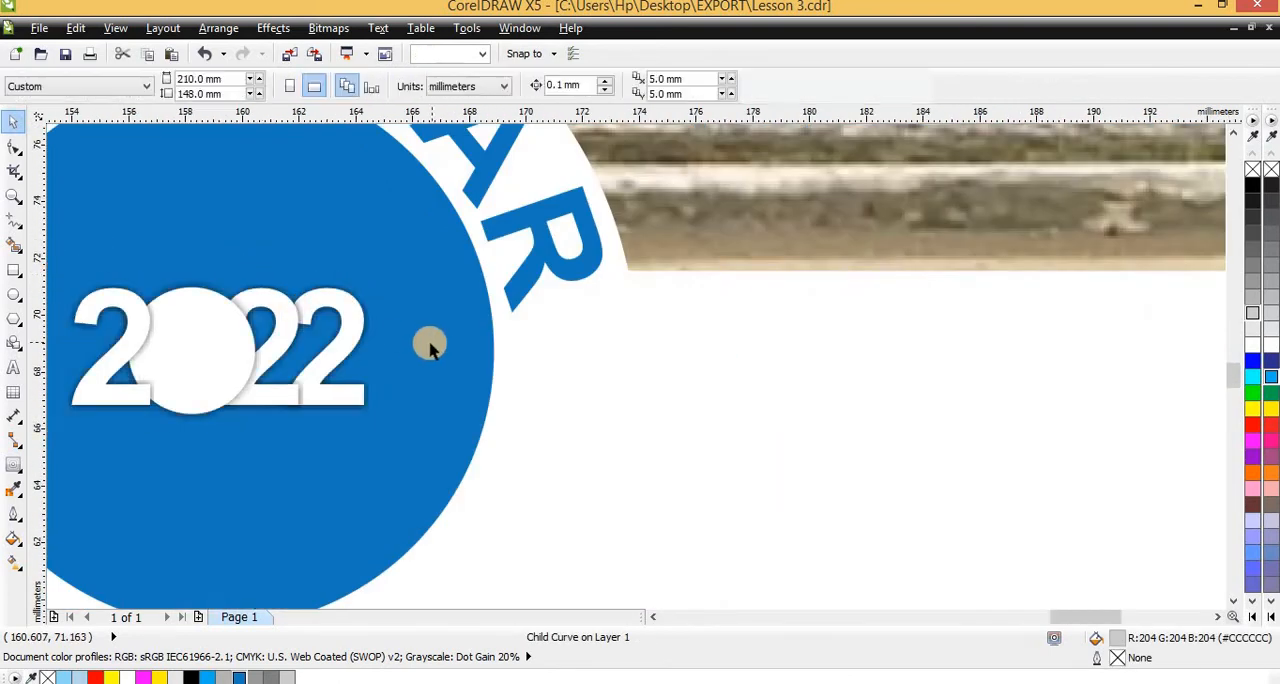
Enlarge the 2022 group to about 15.1 mm wide and centre it on the blue circle
{"action": "scroll", "coordinate": [429, 343], "scroll_direction": "down", "scroll_amount": 1}
{"action": "left_click", "coordinate": [368, 339]}
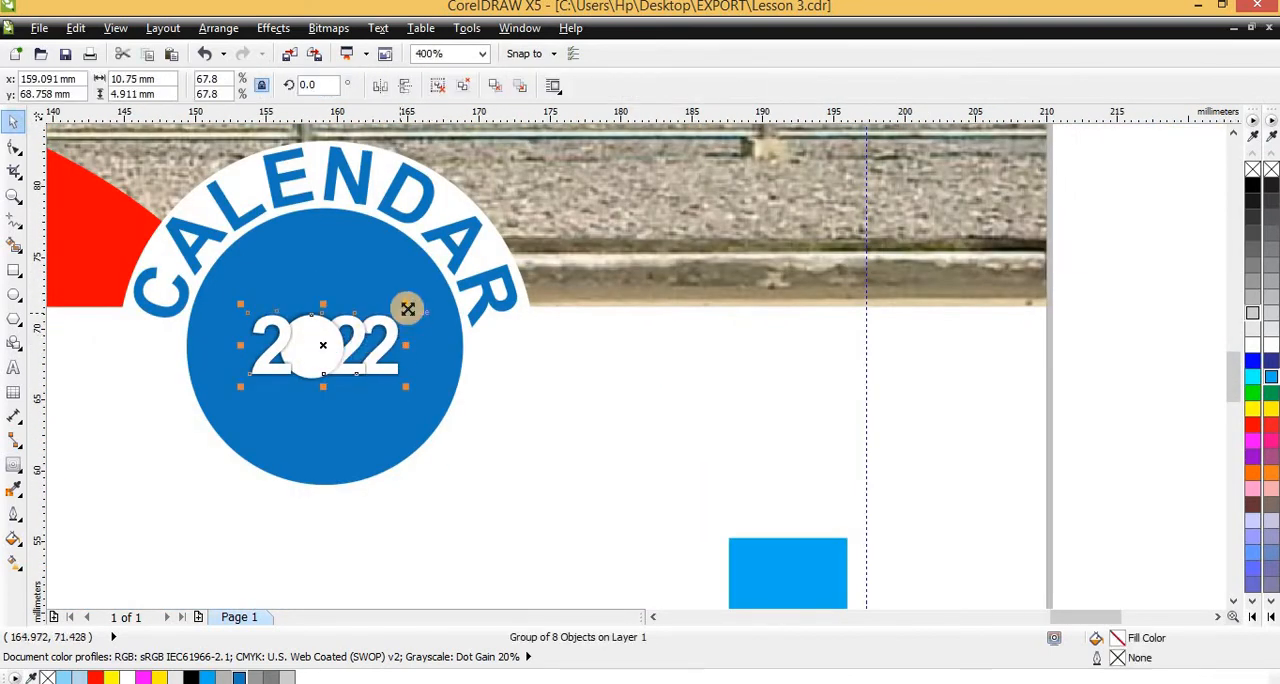
{"action": "left_click_drag", "start_coordinate": [407, 309], "coordinate": [436, 291]}
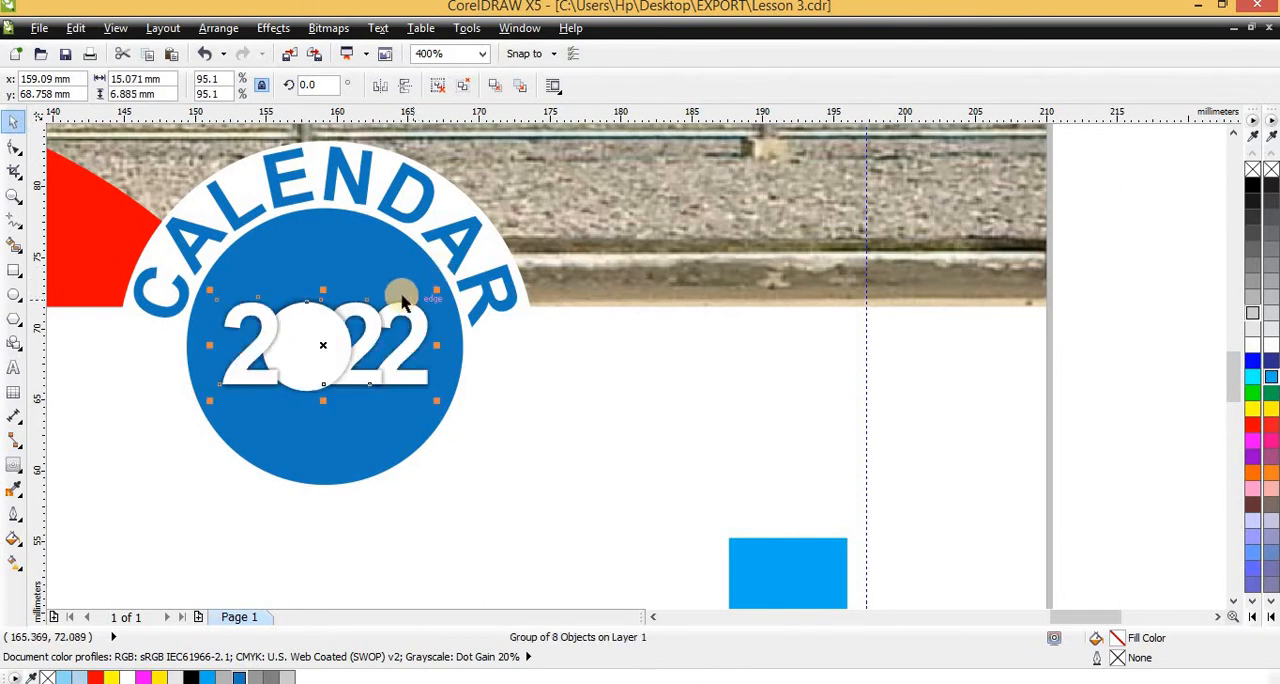
{"action": "left_click", "coordinate": [332, 280], "text": "shift"}
{"action": "scroll", "coordinate": [337, 300], "scroll_direction": "down", "scroll_amount": 2}
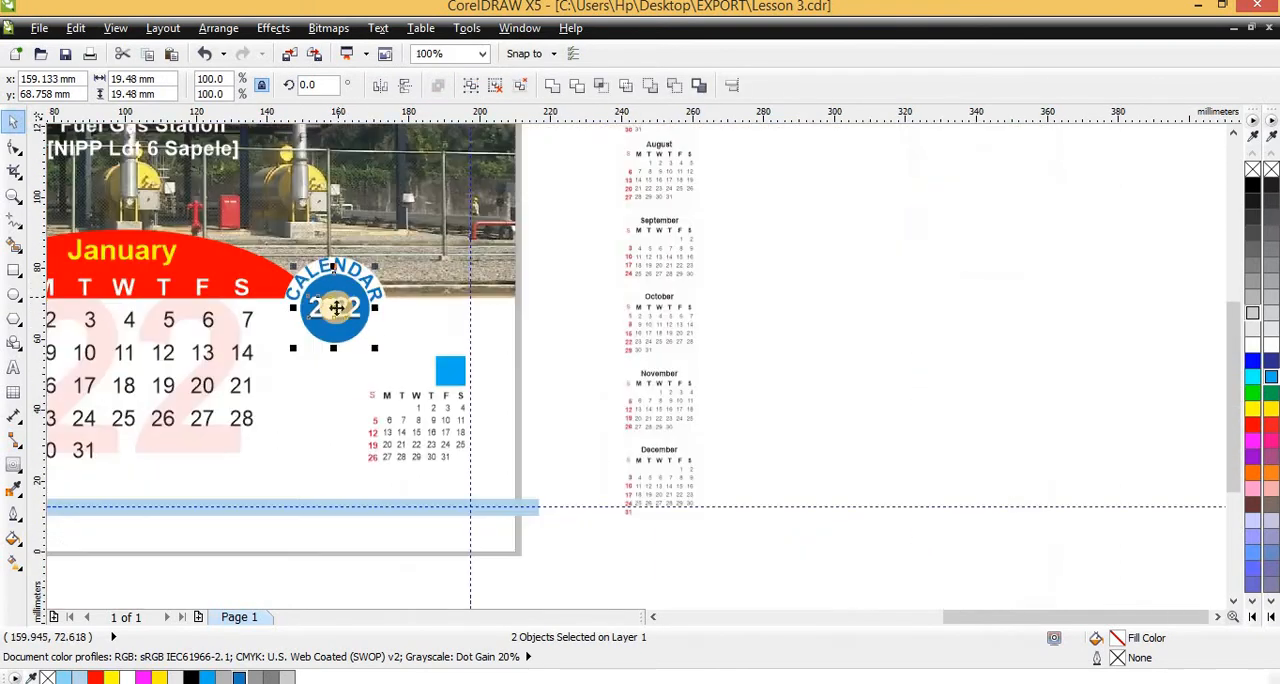
{"action": "scroll", "coordinate": [337, 307], "scroll_direction": "up", "scroll_amount": 2}
{"action": "key", "text": "Escape"}
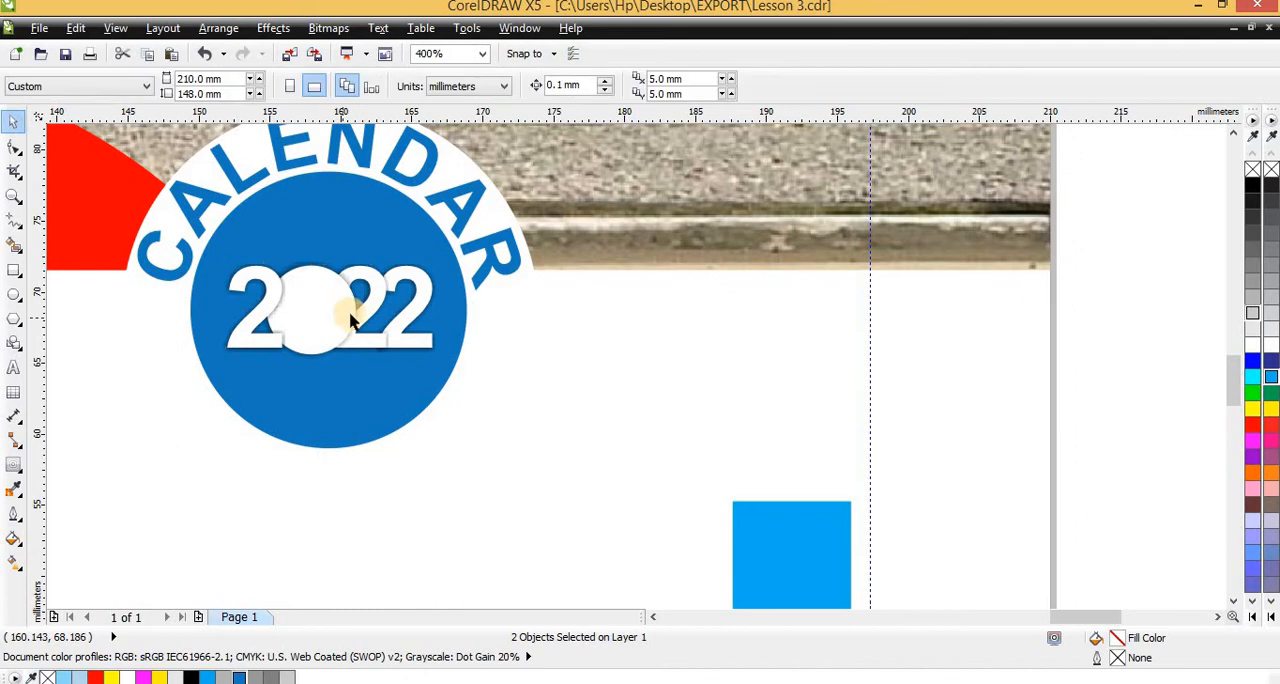
Change the last digit of the badge's year to 3 and delete that digit's drop shadow
{"action": "scroll", "coordinate": [343, 314], "scroll_direction": "up", "scroll_amount": 1}
{"action": "left_click", "coordinate": [510, 274], "text": "ctrl"}
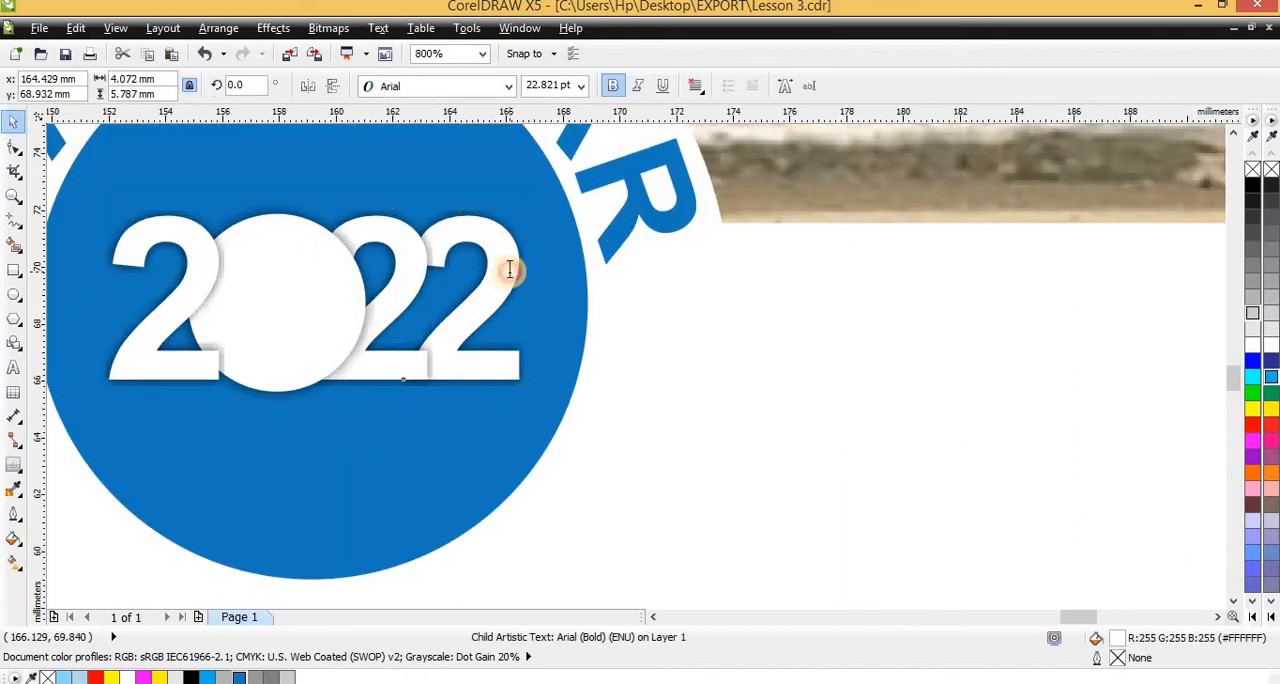
{"action": "double_click", "coordinate": [510, 270]}
{"action": "type", "text": "3"}
{"action": "key", "text": "ctrl+space"}
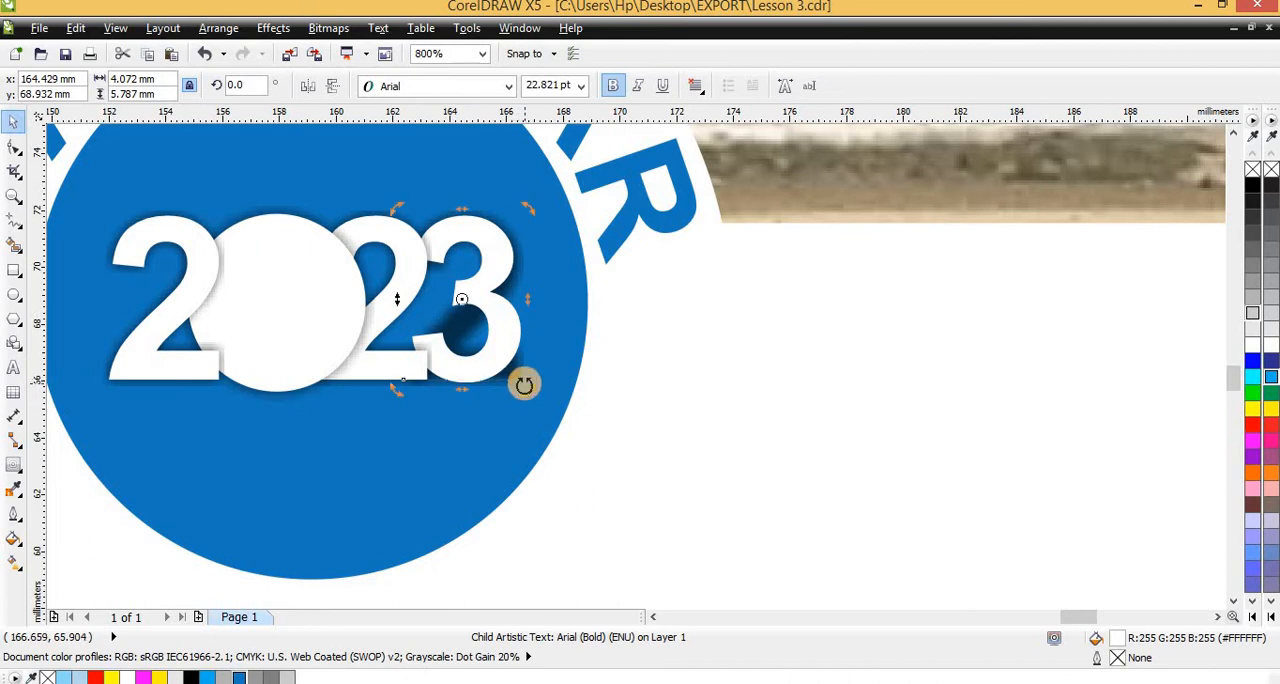
{"action": "left_click", "coordinate": [523, 367]}
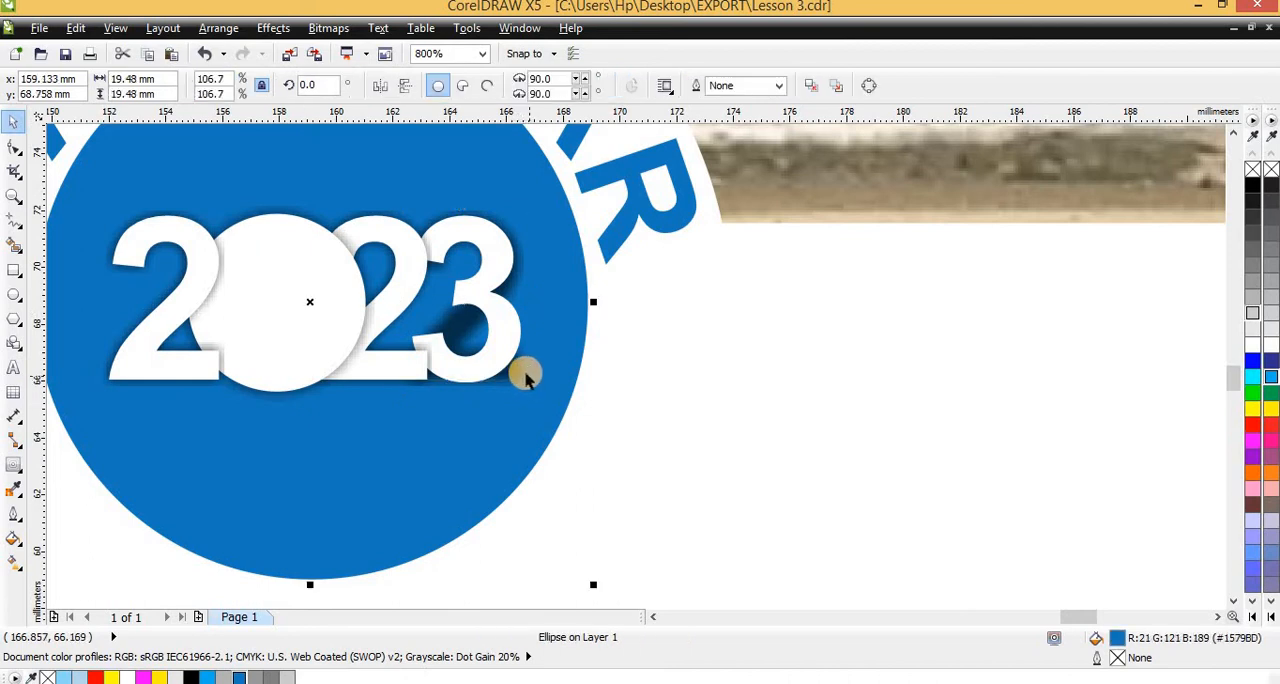
{"action": "left_click", "coordinate": [522, 374], "text": "ctrl"}
{"action": "key", "text": "Escape"}
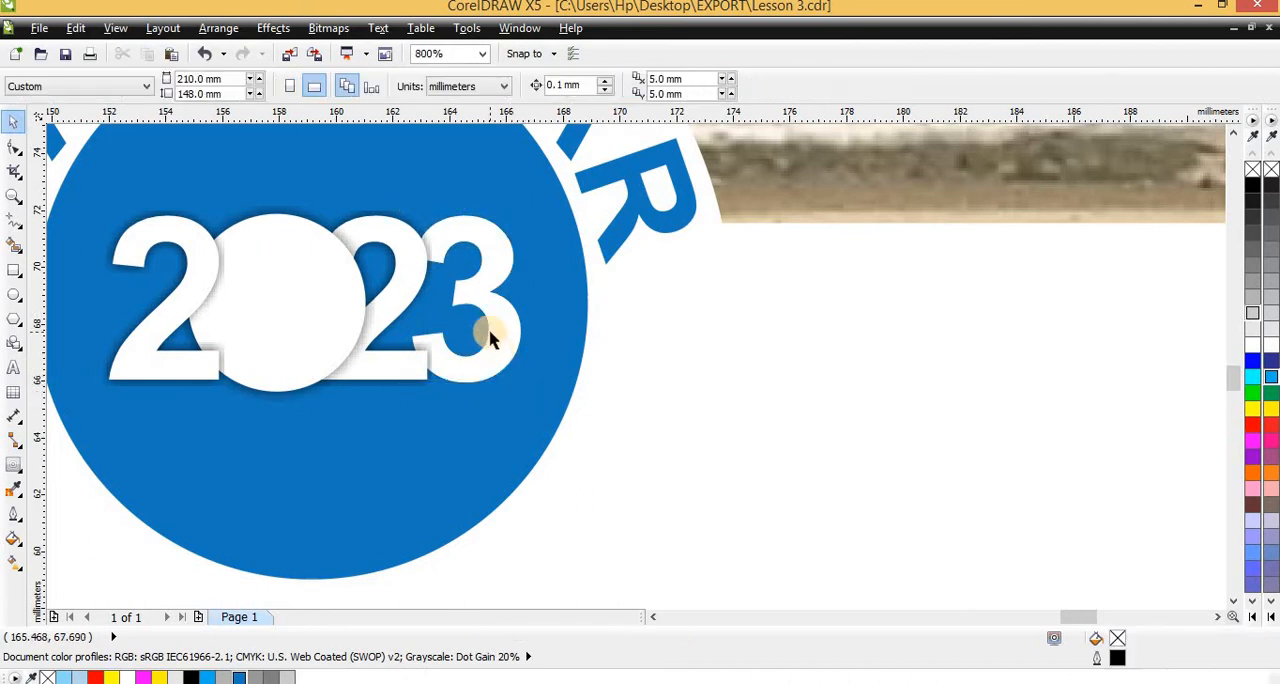
Apply a new drop shadow running straight down the digit 3, with opacity 50 and feathering 15
{"action": "left_click", "coordinate": [490, 332], "text": "ctrl"}
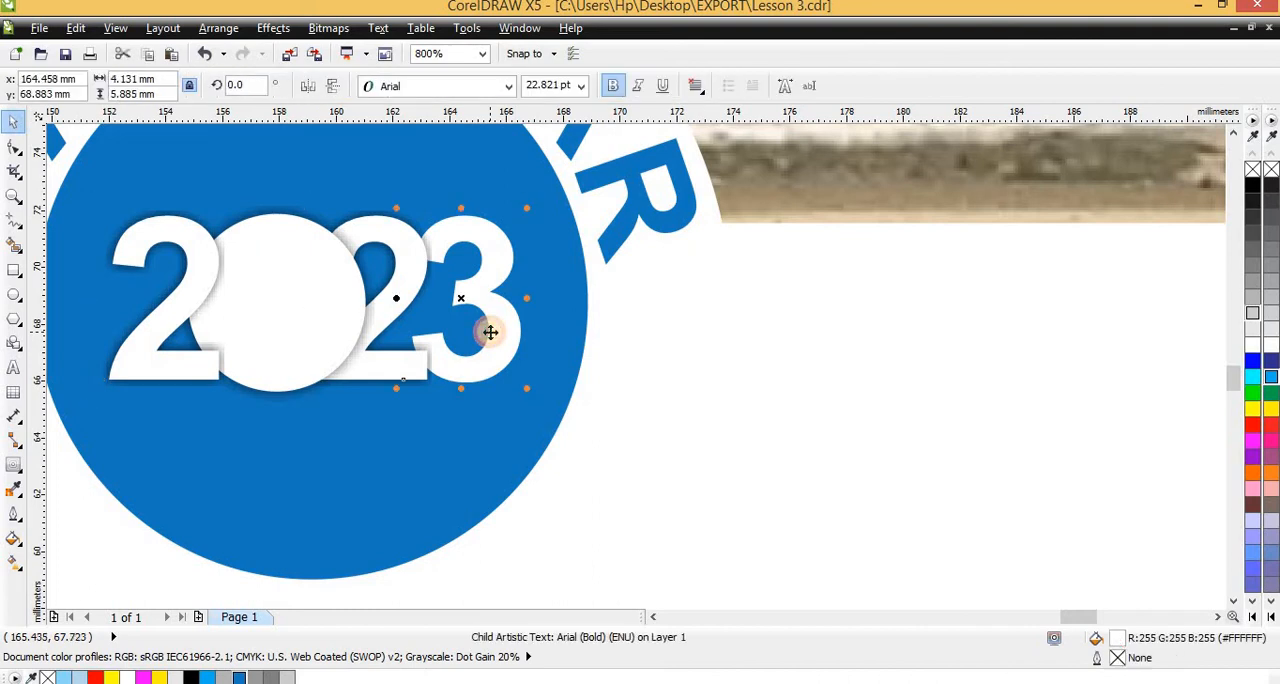
{"action": "left_click", "coordinate": [28, 470]}
{"action": "left_click", "coordinate": [92, 526]}
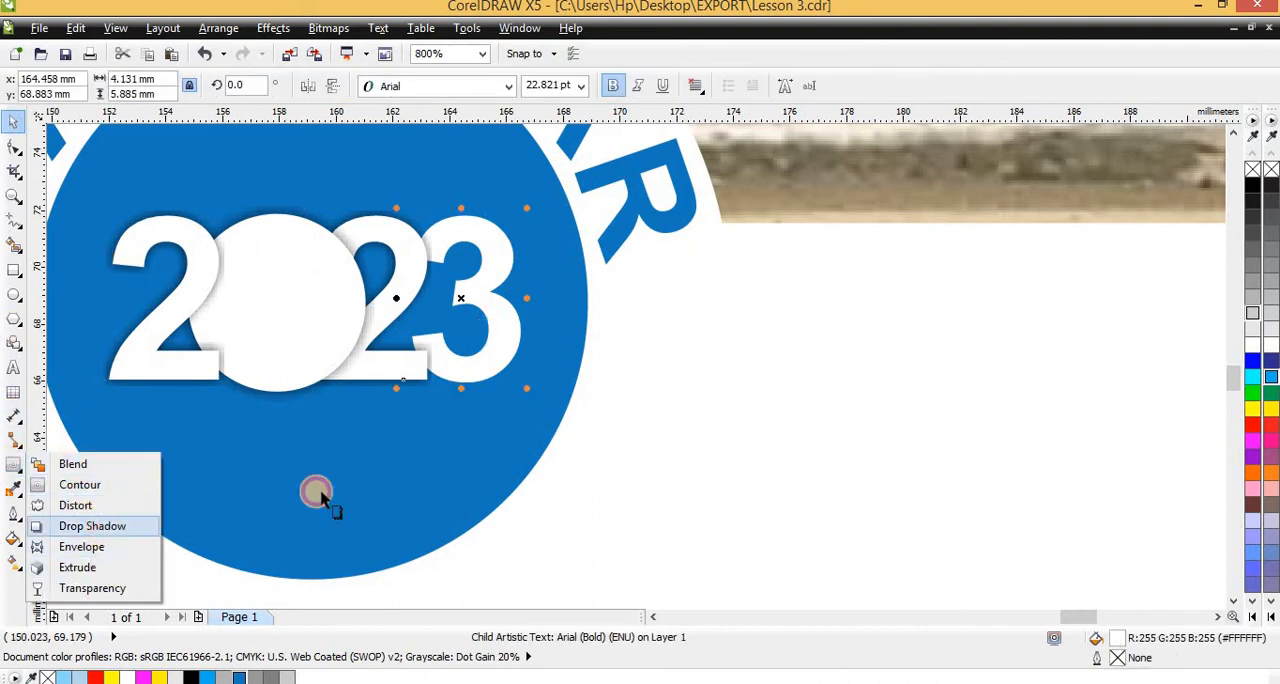
{"action": "left_click_drag", "start_coordinate": [479, 234], "coordinate": [478, 390]}
{"action": "scroll", "coordinate": [457, 360], "scroll_direction": "up", "scroll_amount": 2}
{"action": "scroll", "coordinate": [457, 360], "scroll_direction": "down", "scroll_amount": 2}
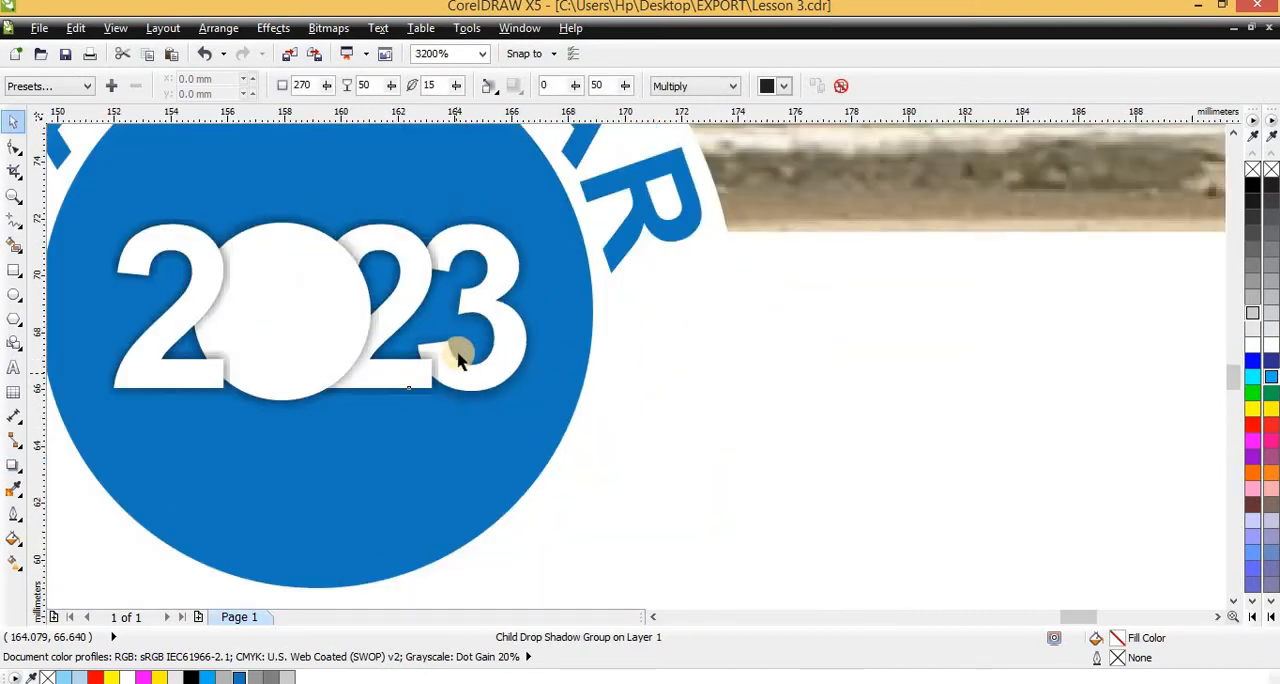
{"action": "scroll", "coordinate": [457, 345], "scroll_direction": "down", "scroll_amount": 2}
{"action": "scroll", "coordinate": [430, 337], "scroll_direction": "up", "scroll_amount": 2}
{"action": "scroll", "coordinate": [440, 322], "scroll_direction": "down", "scroll_amount": 2}
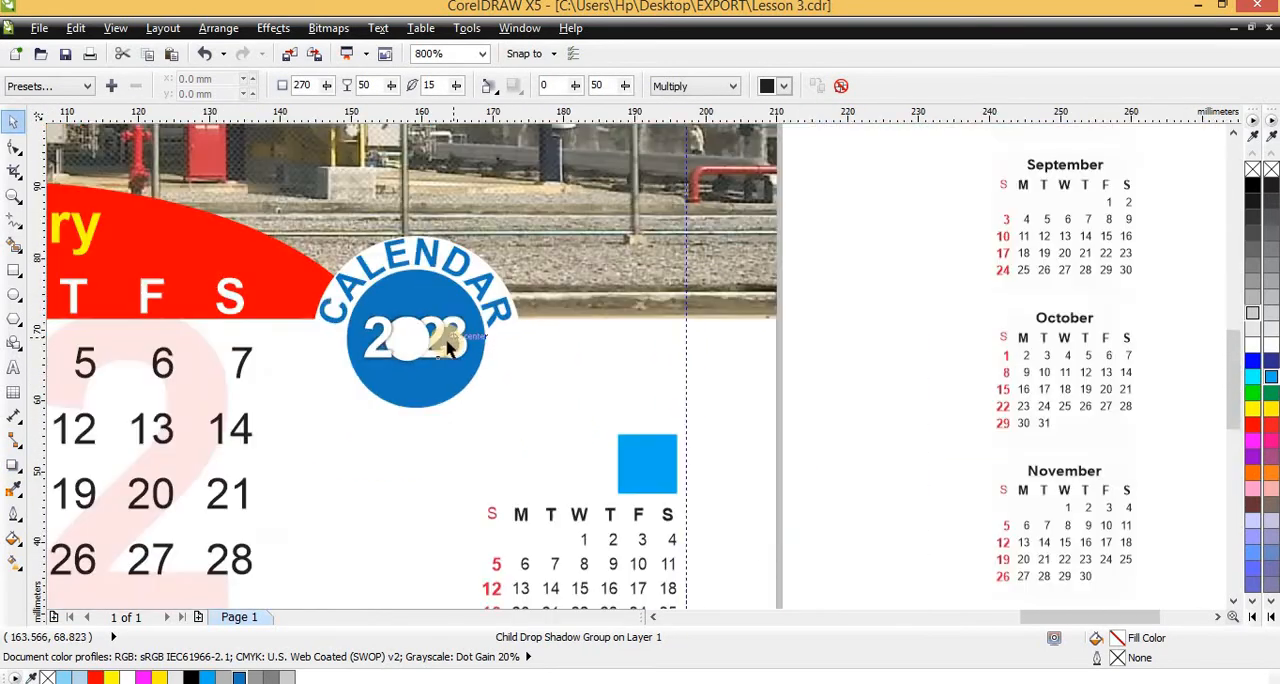
{"action": "scroll", "coordinate": [386, 330], "scroll_direction": "up", "scroll_amount": 2}
{"action": "scroll", "coordinate": [507, 321], "scroll_direction": "down", "scroll_amount": 1}
{"action": "left_click", "coordinate": [352, 328]}
{"action": "left_click_drag", "start_coordinate": [300, 290], "coordinate": [767, 417]}
{"action": "key", "text": "ctrl+z"}
Enlarge the 2023 group to about 17.6 mm wide and centre it on the blue circle
{"action": "left_click_drag", "start_coordinate": [855, 497], "coordinate": [353, 257]}
{"action": "scroll", "coordinate": [690, 298], "scroll_direction": "up", "scroll_amount": 1}
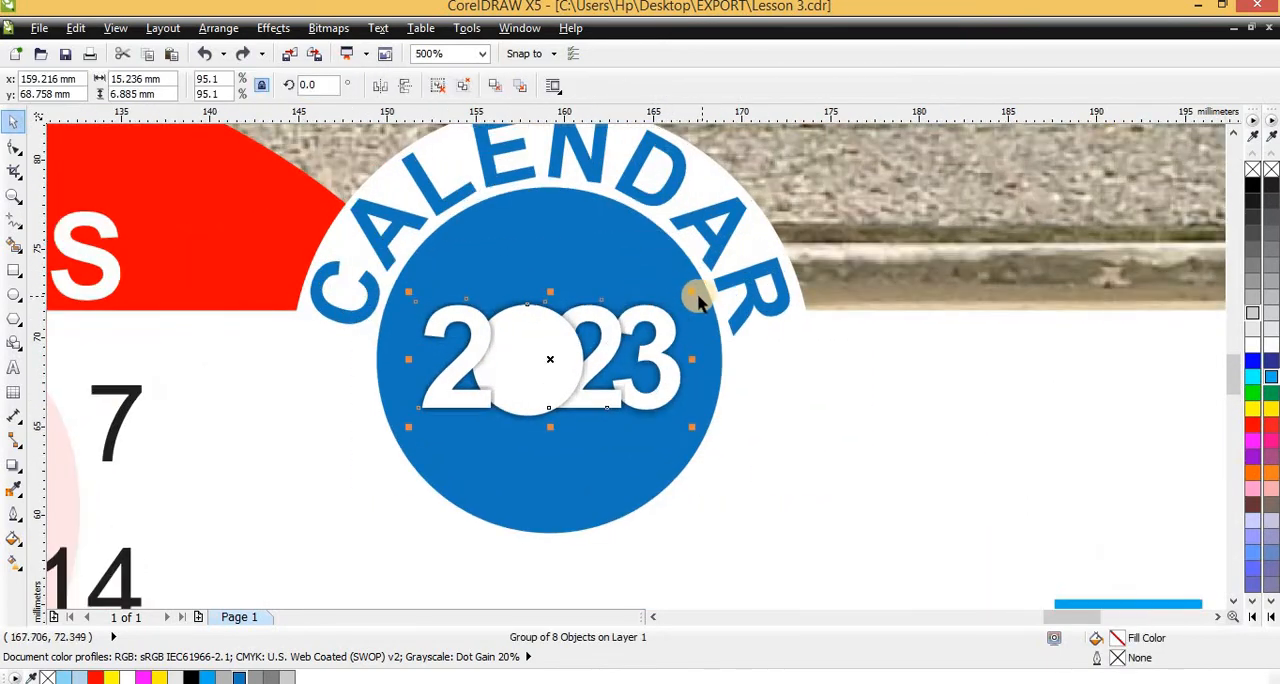
{"action": "left_click_drag", "start_coordinate": [694, 295], "coordinate": [712, 283]}
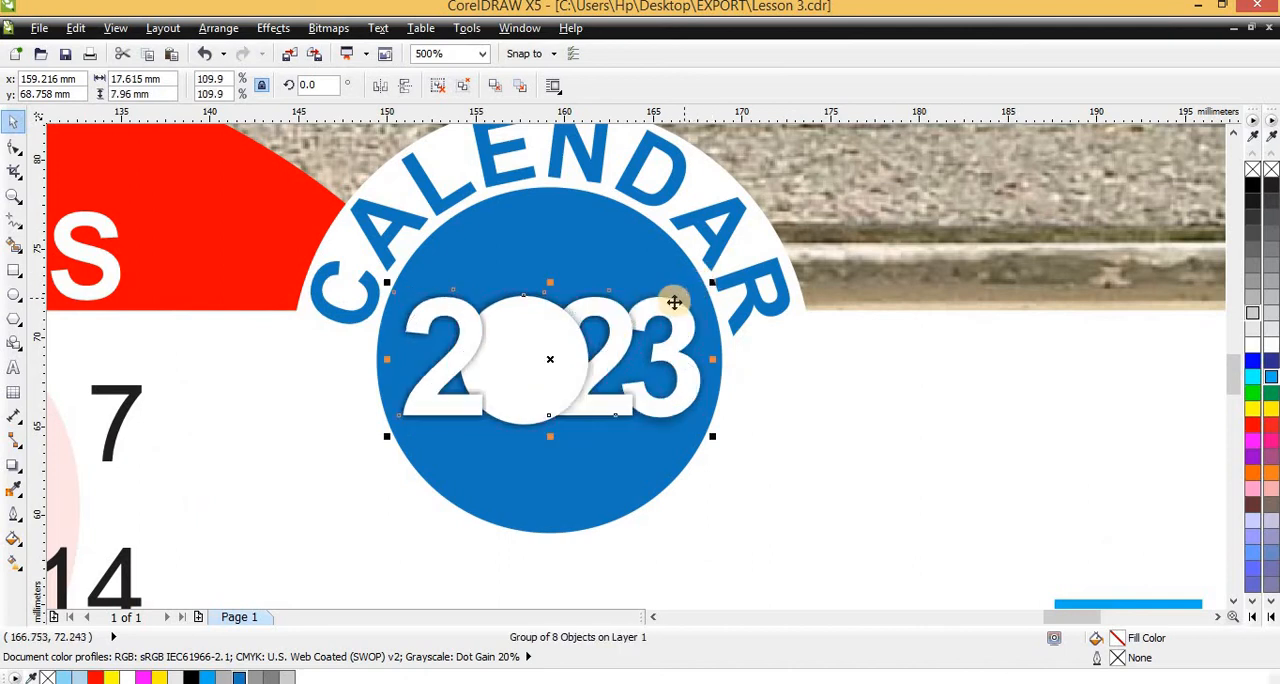
{"action": "left_click", "coordinate": [568, 255], "text": "shift"}
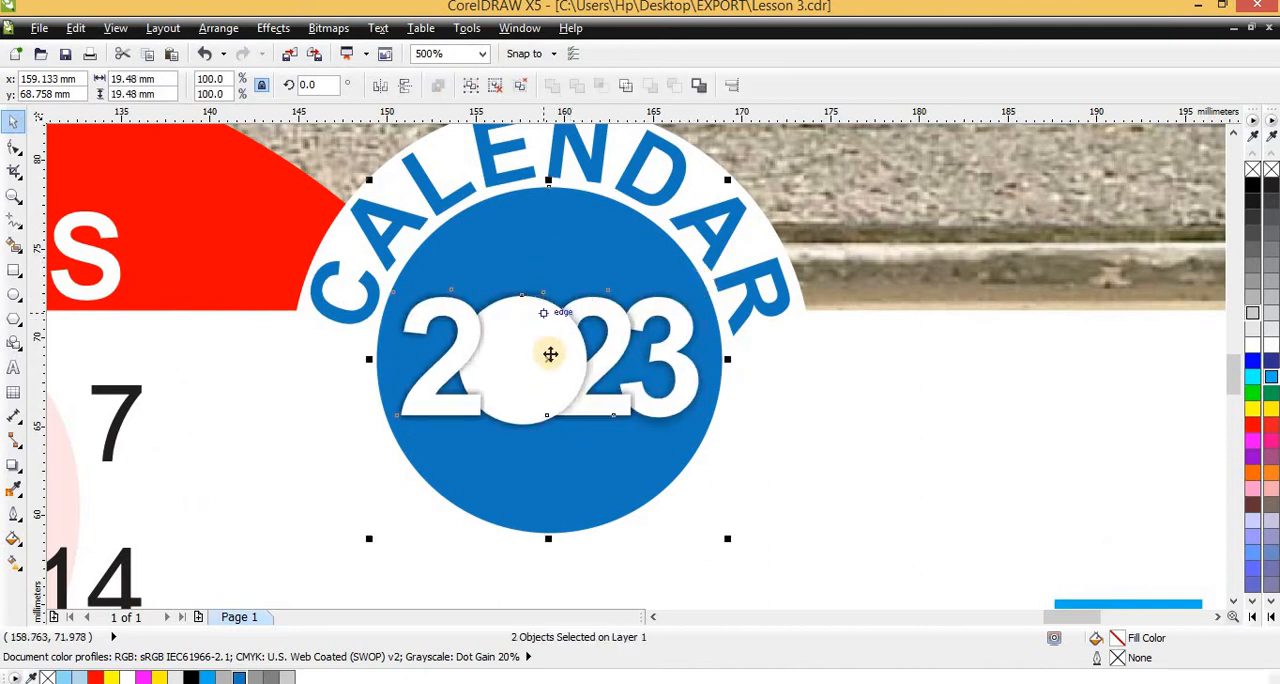
Compare the 2023 badge and page layout with the round badges on the September sample calendar
{"action": "scroll", "coordinate": [550, 352], "scroll_direction": "down", "scroll_amount": 5}
{"action": "left_click", "coordinate": [671, 415]}
{"action": "scroll", "coordinate": [662, 415], "scroll_direction": "down", "scroll_amount": 1}
{"action": "scroll", "coordinate": [371, 345], "scroll_direction": "up", "scroll_amount": 1}
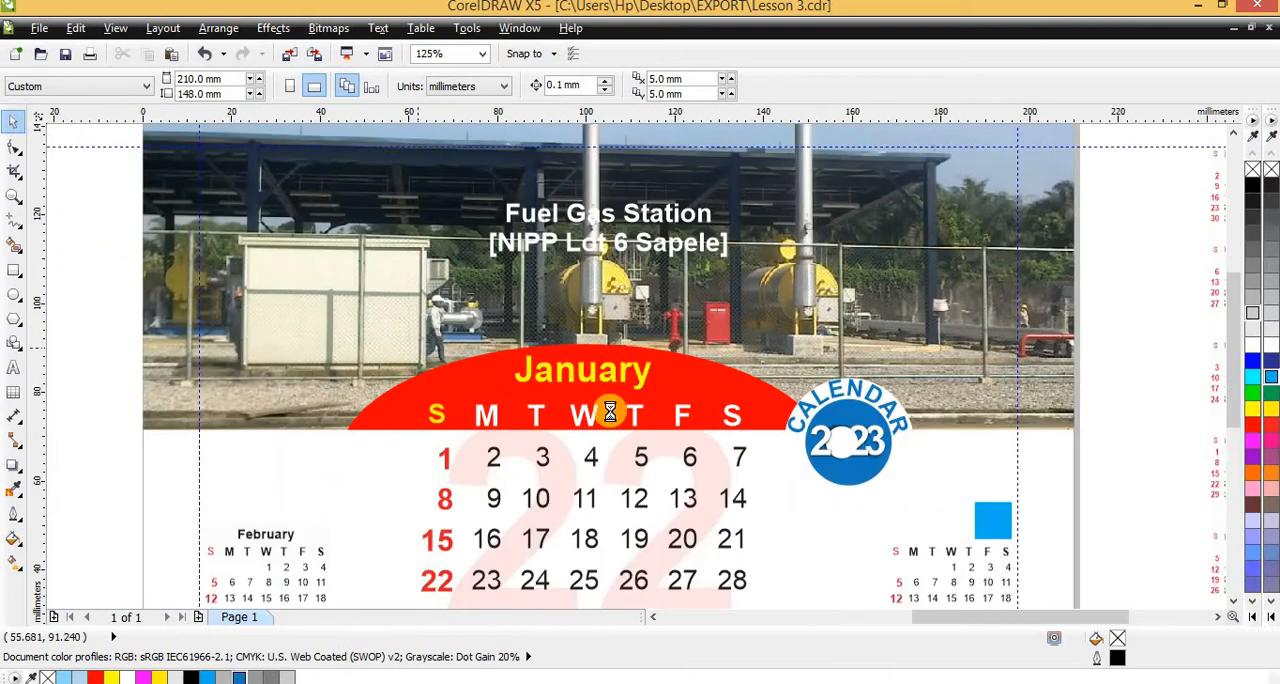
{"action": "scroll", "coordinate": [610, 411], "scroll_direction": "down", "scroll_amount": 2}
{"action": "scroll", "coordinate": [214, 440], "scroll_direction": "up", "scroll_amount": 3}
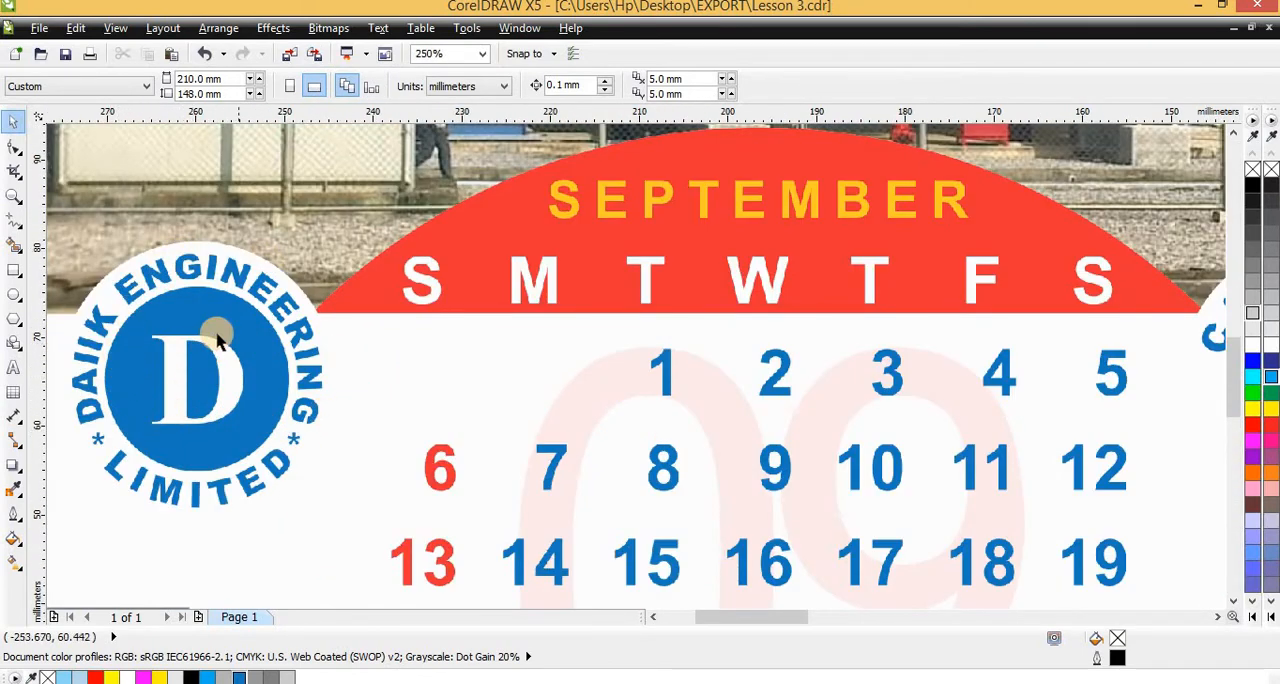
{"action": "scroll", "coordinate": [207, 369], "scroll_direction": "down", "scroll_amount": 1}
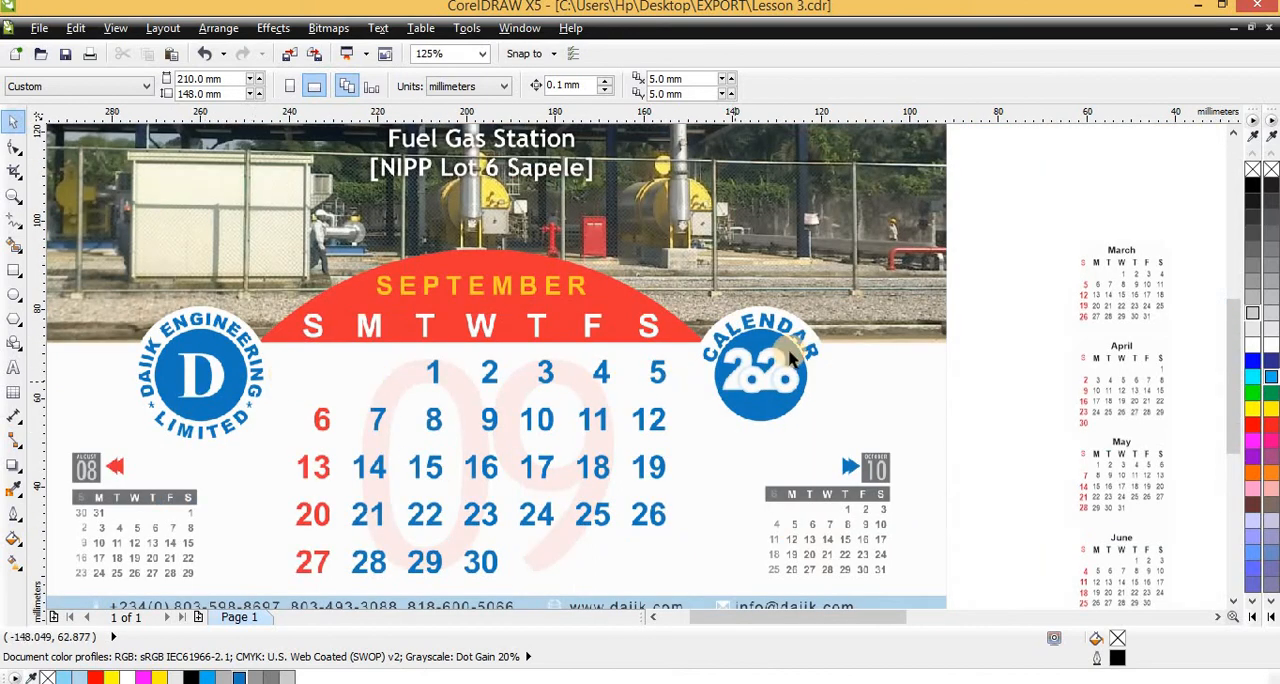
{"action": "left_click", "coordinate": [368, 352]}
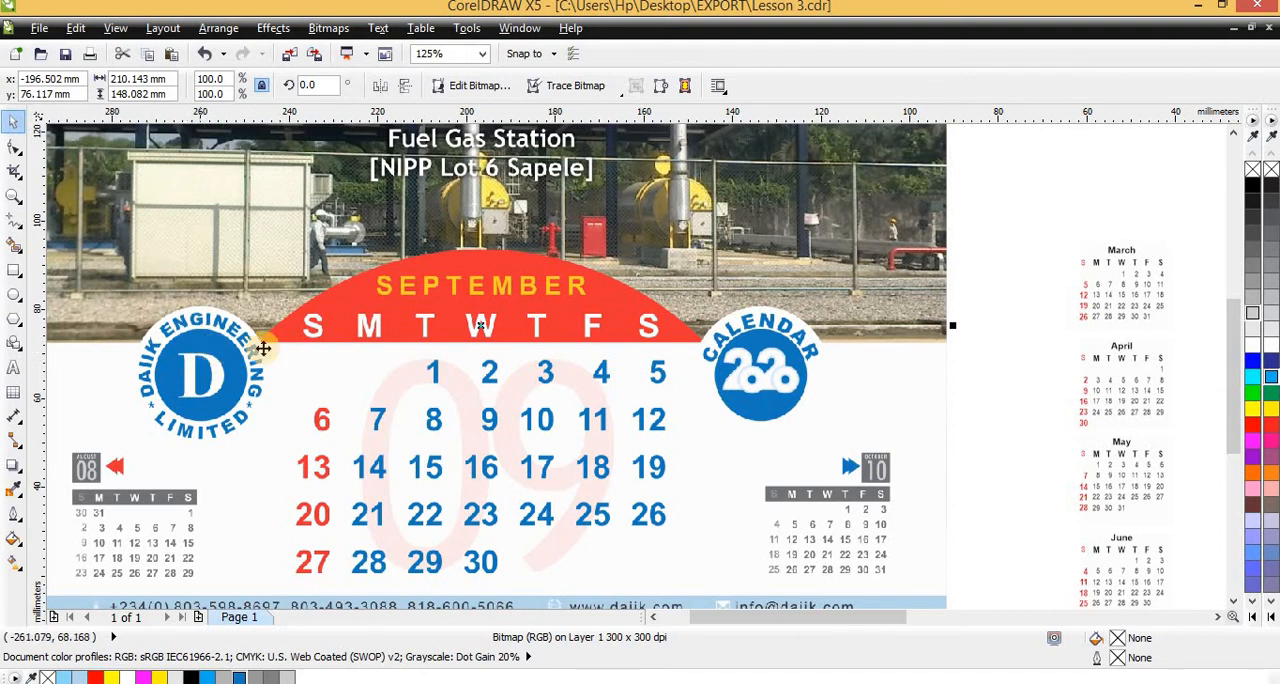
{"action": "scroll", "coordinate": [775, 372], "scroll_direction": "down", "scroll_amount": 4}
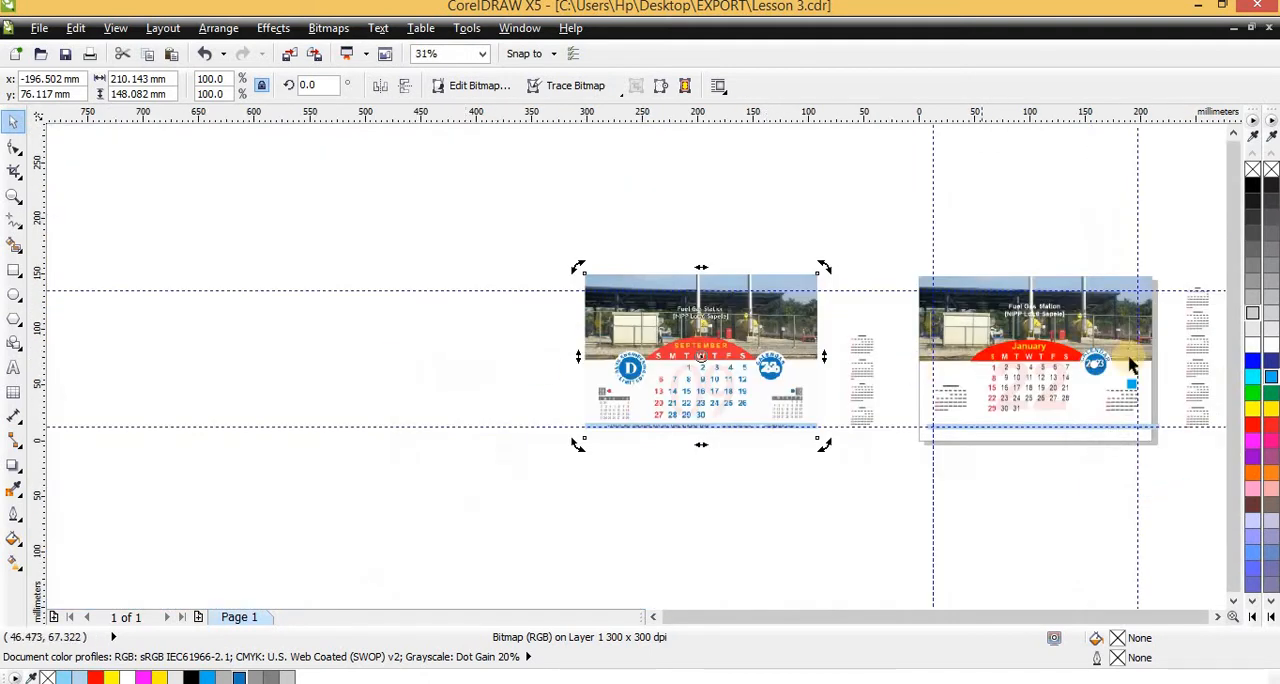
{"action": "scroll", "coordinate": [1128, 363], "scroll_direction": "up", "scroll_amount": 4}
{"action": "left_click", "coordinate": [958, 373]}
{"action": "left_click", "coordinate": [958, 373]}
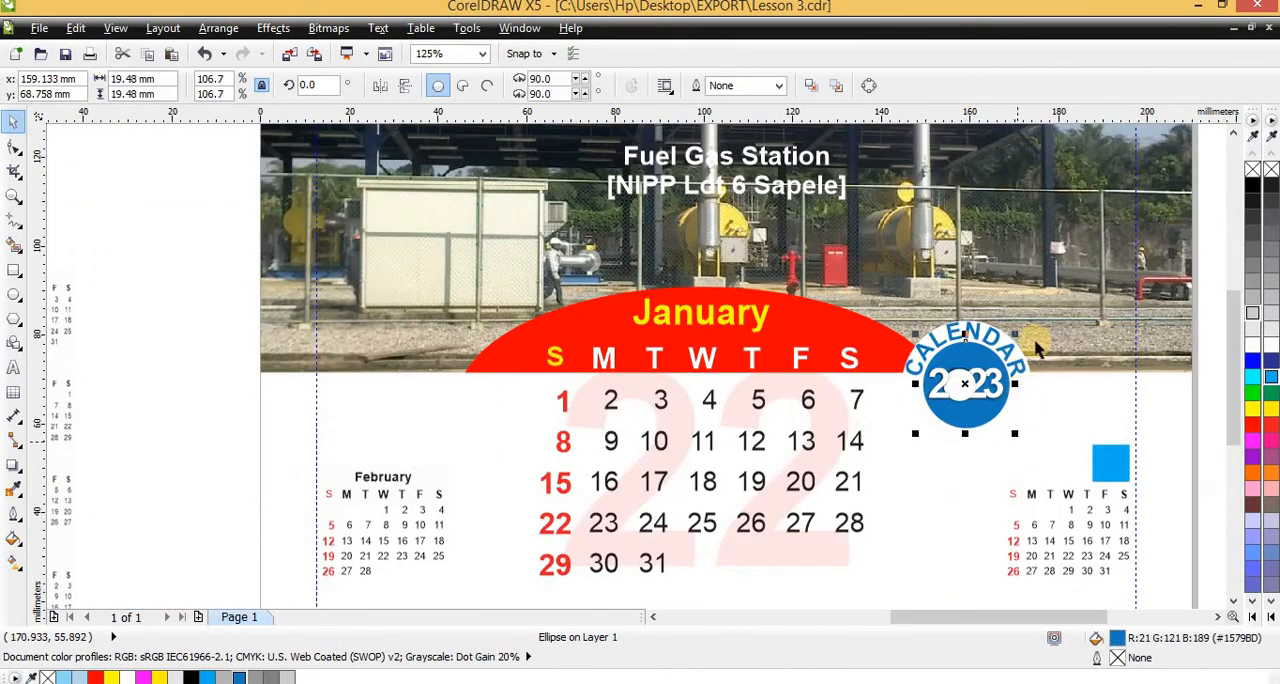
Group the four parts of the 2023 badge and place a copy level with it above the February mini calendar, at about X 31.2 mm
{"action": "left_click", "coordinate": [1066, 440]}
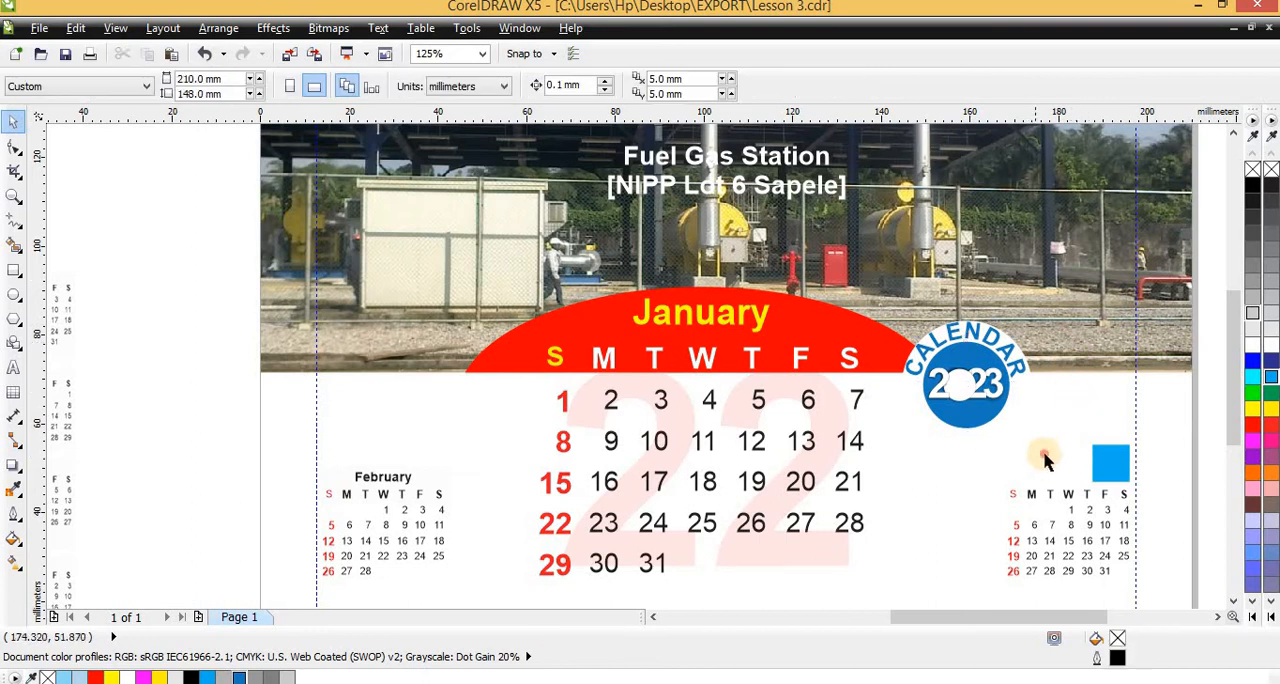
{"action": "left_click_drag", "start_coordinate": [1045, 453], "coordinate": [865, 290]}
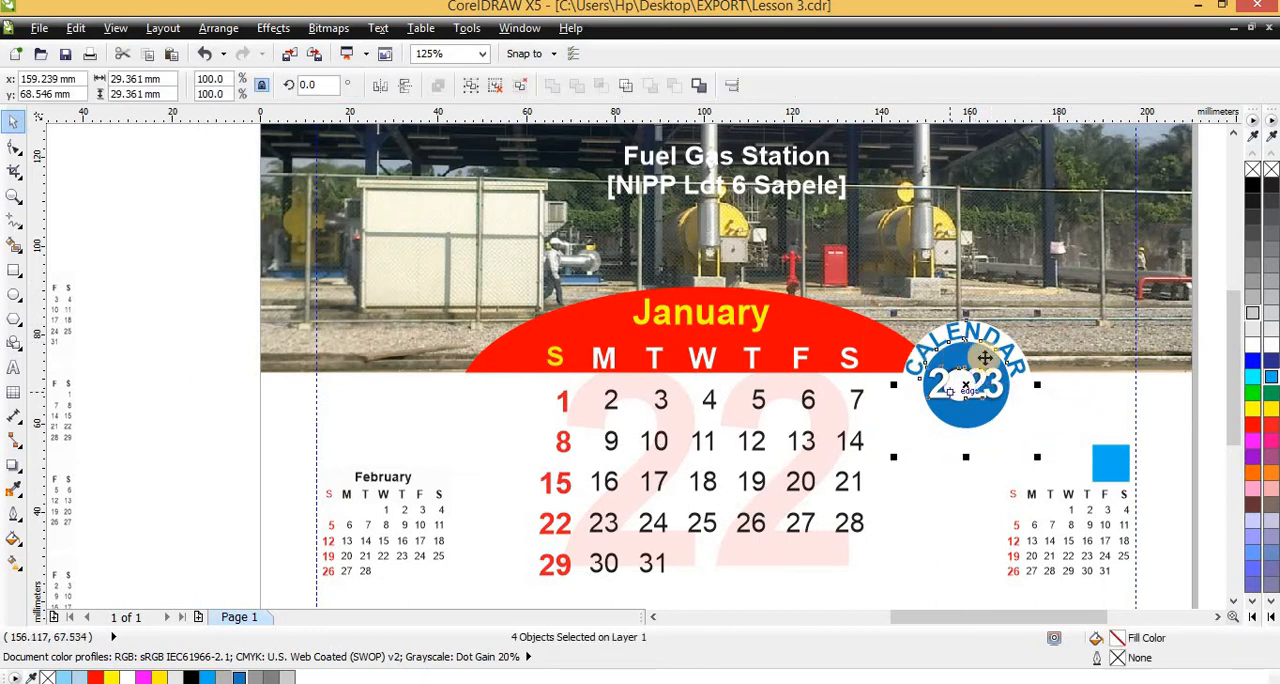
{"action": "key", "text": "ctrl+g"}
{"action": "left_click_drag", "start_coordinate": [1015, 350], "coordinate": [432, 387]}
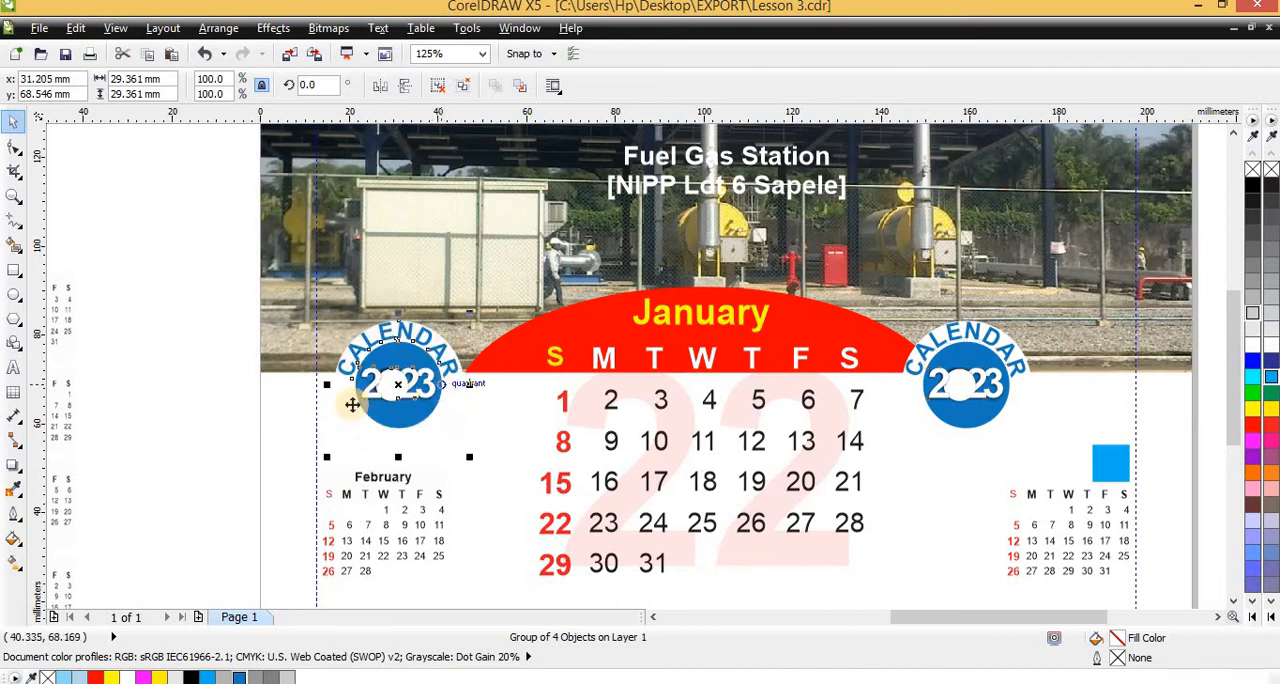
{"action": "left_click", "coordinate": [194, 378]}
Delete the small blue square above the right-hand mini calendar
{"action": "scroll", "coordinate": [443, 392], "scroll_direction": "down", "scroll_amount": 2}
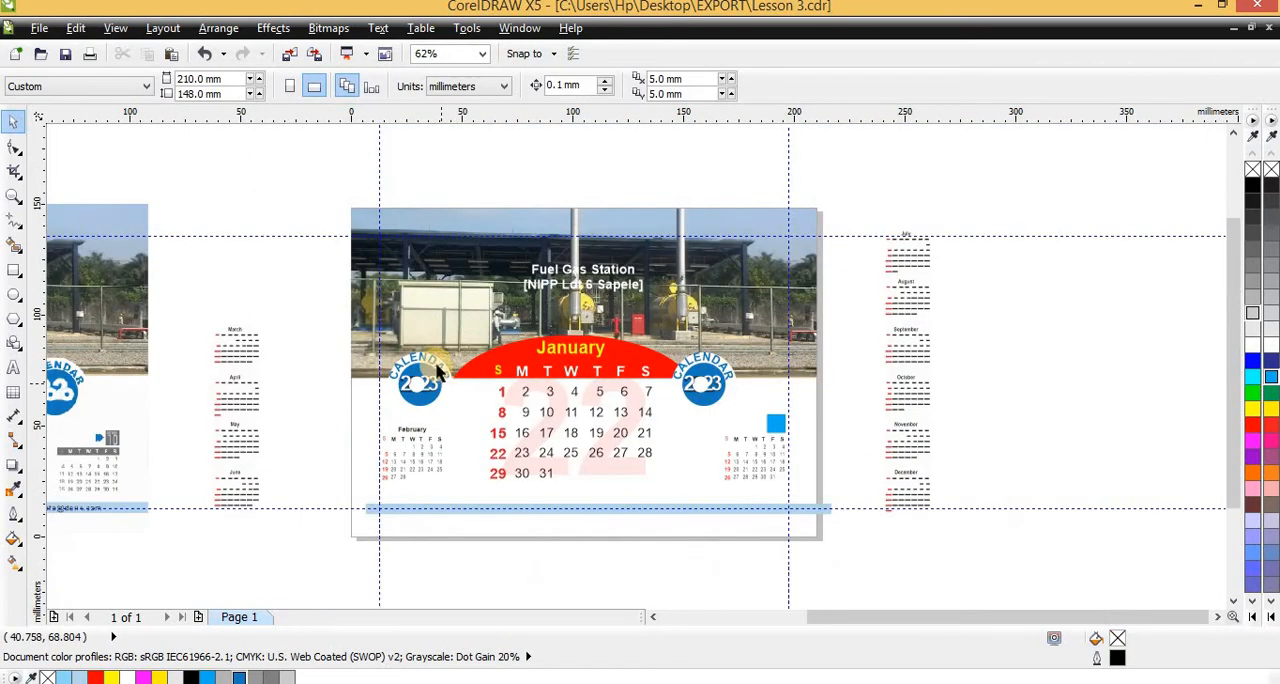
{"action": "scroll", "coordinate": [485, 368], "scroll_direction": "down", "scroll_amount": 2}
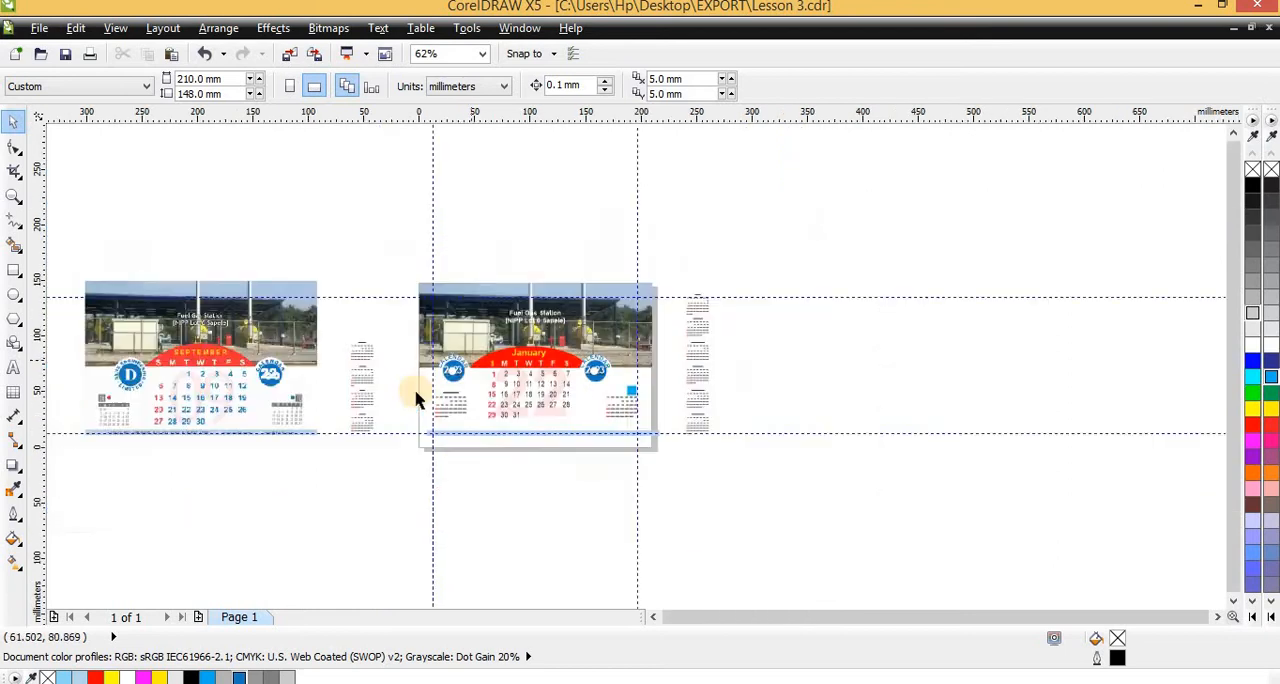
{"action": "scroll", "coordinate": [277, 405], "scroll_direction": "up", "scroll_amount": 2}
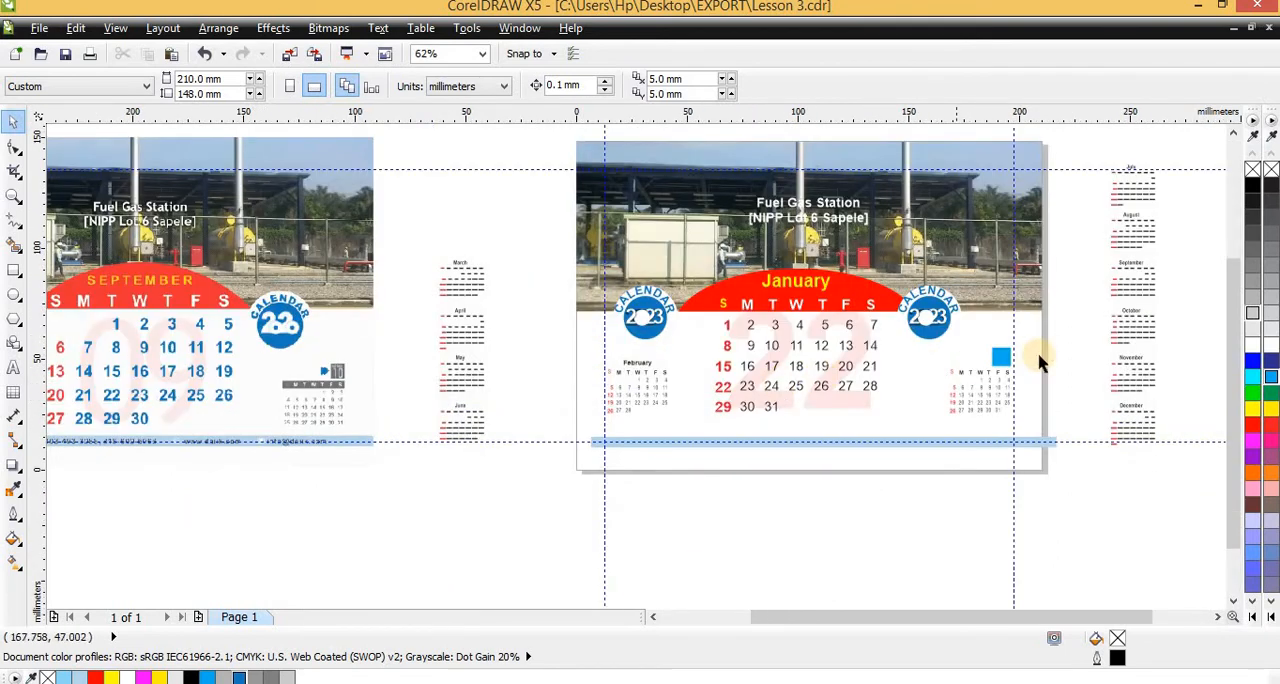
{"action": "scroll", "coordinate": [1003, 363], "scroll_direction": "up", "scroll_amount": 4}
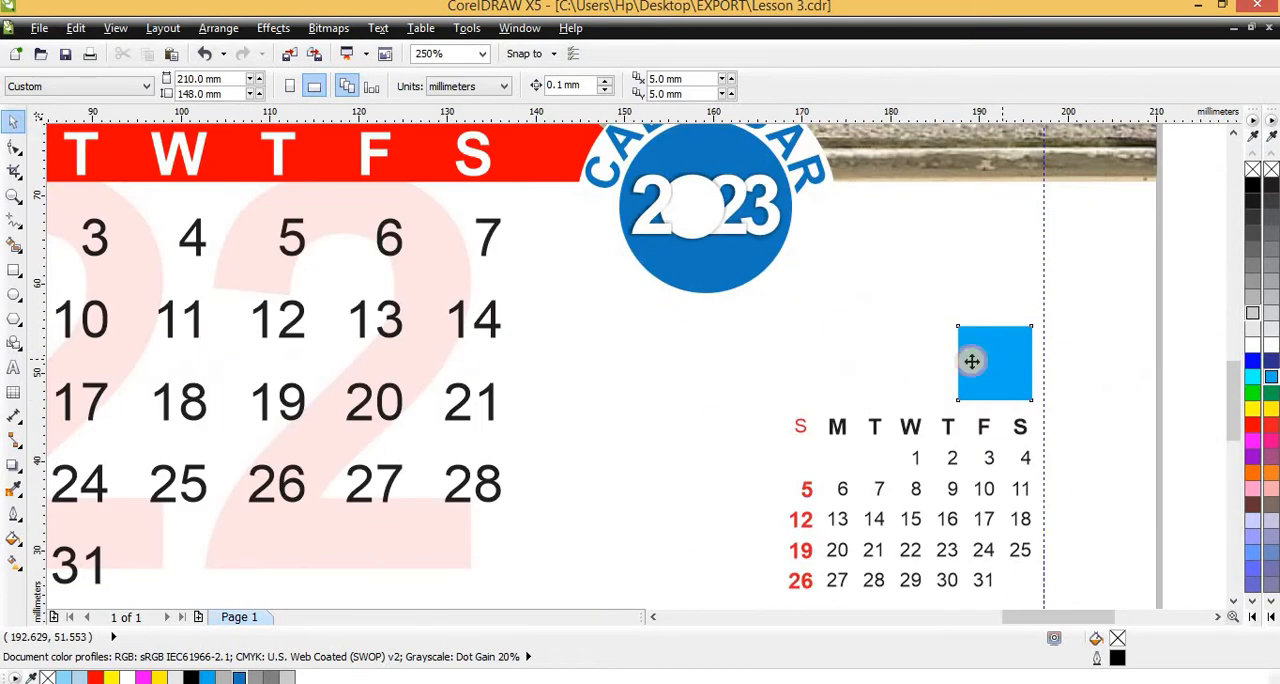
{"action": "left_click", "coordinate": [978, 360]}
{"action": "key", "text": "Delete"}
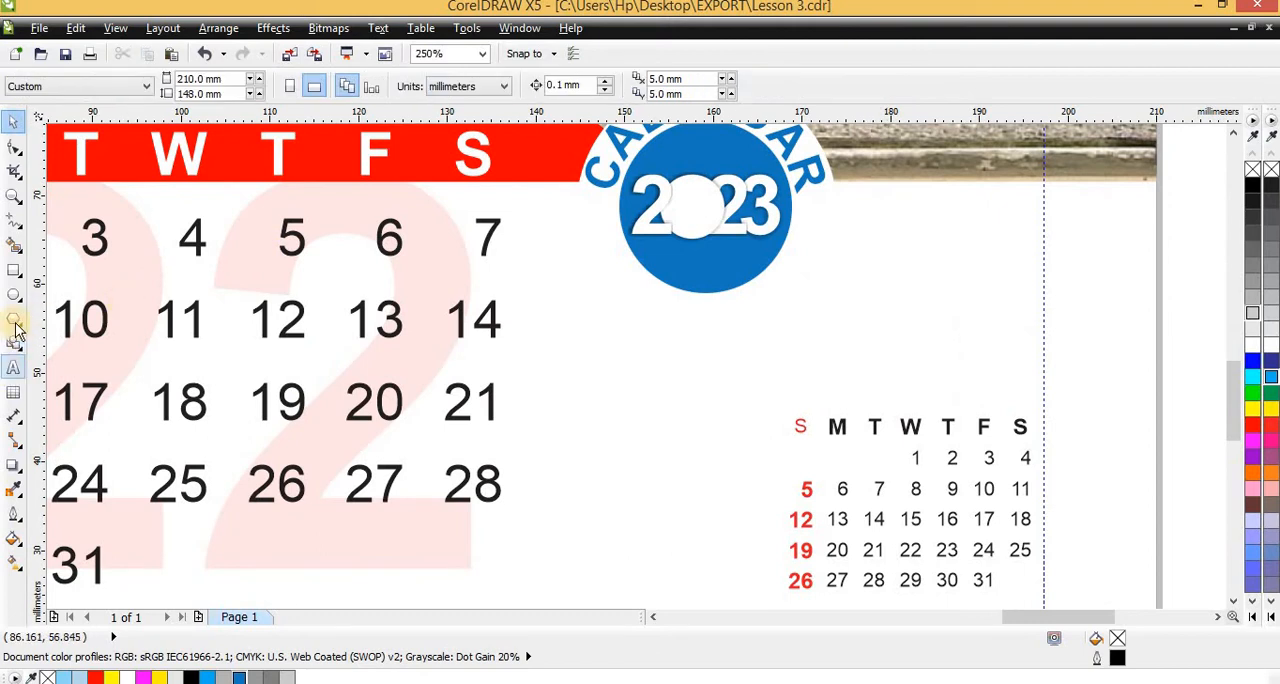
Draw a rectangle about 28.6 mm wide around the right-hand mini calendar's weekday row and reduce its height to about 3.8 mm
{"action": "left_click", "coordinate": [14, 270]}
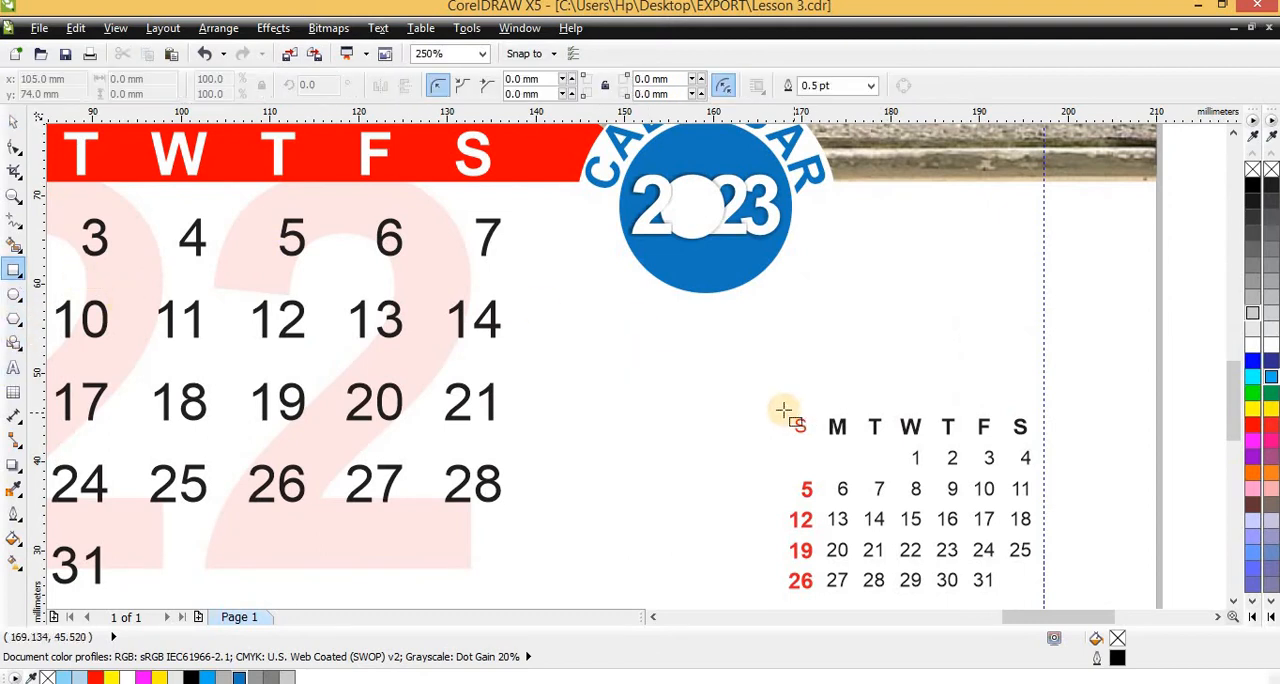
{"action": "left_click_drag", "start_coordinate": [784, 410], "coordinate": [1031, 438]}
{"action": "scroll", "coordinate": [829, 438], "scroll_direction": "up", "scroll_amount": 4}
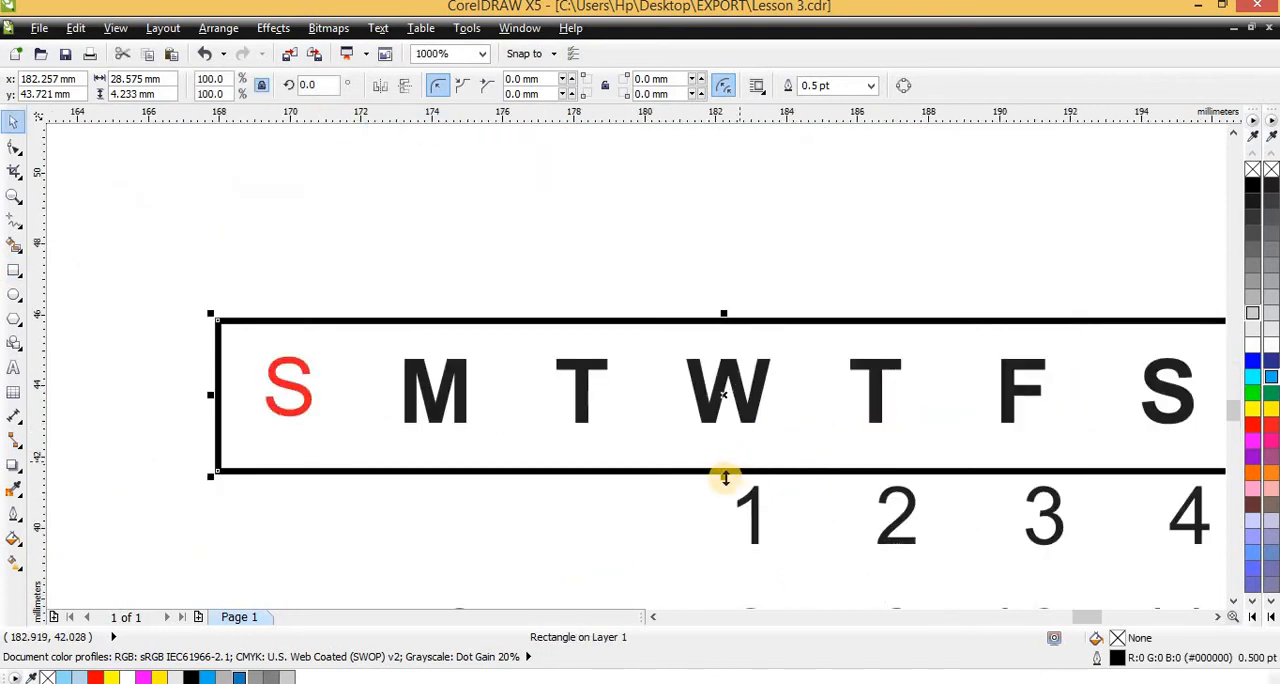
{"action": "left_click_drag", "start_coordinate": [724, 477], "coordinate": [728, 455]}
{"action": "scroll", "coordinate": [728, 457], "scroll_direction": "down", "scroll_amount": 2}
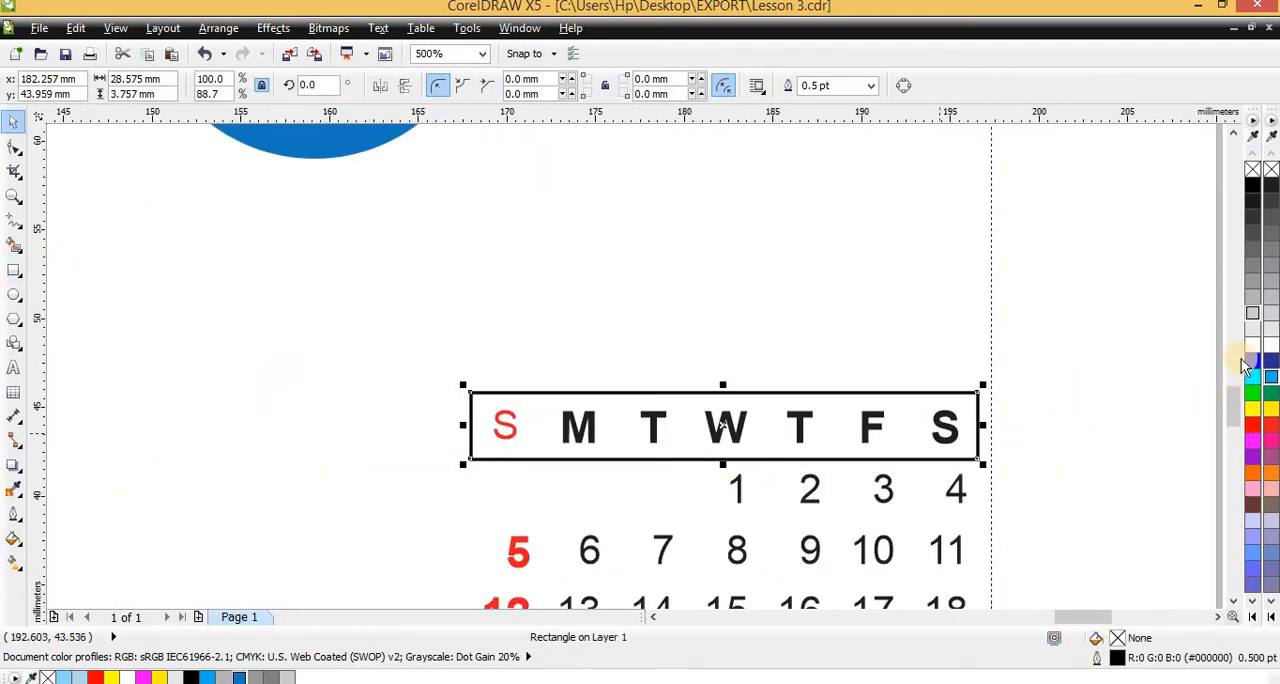
Fill the weekday rectangle with light grey #CCCCCC, send it to the back and remove its outline
{"action": "left_click", "coordinate": [1251, 317]}
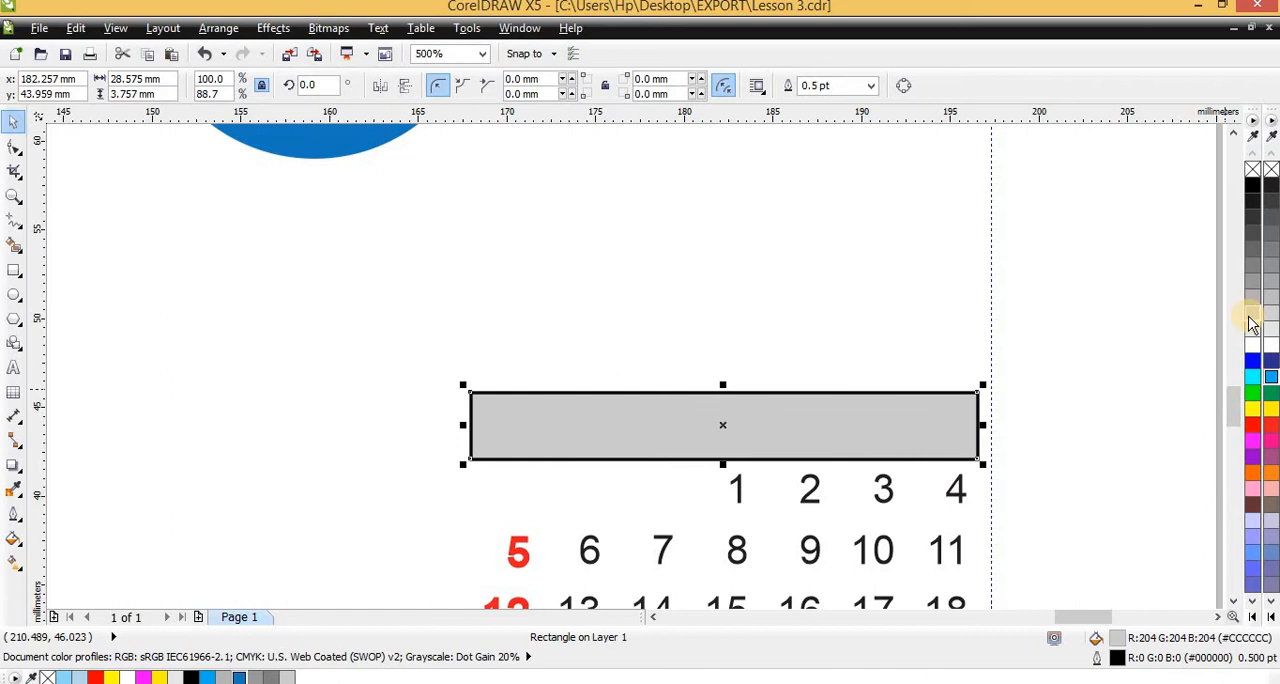
{"action": "key", "text": "shift+Page_Down"}
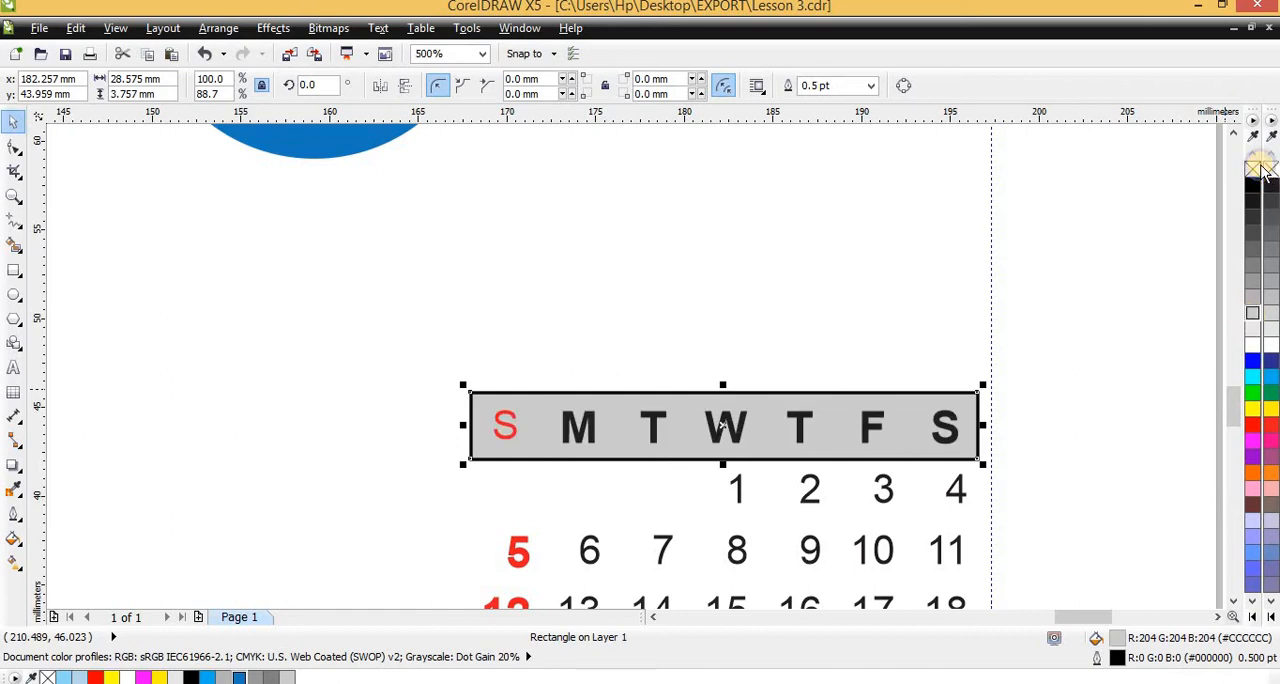
{"action": "right_click", "coordinate": [1260, 170]}
Copy the grey bar onto the February mini calendar's weekday row and send the copy to the back
{"action": "scroll", "coordinate": [1168, 193], "scroll_direction": "down", "scroll_amount": 2}
{"action": "left_click_drag", "start_coordinate": [1108, 235], "coordinate": [423, 289]}
{"action": "scroll", "coordinate": [395, 204], "scroll_direction": "up", "scroll_amount": 1}
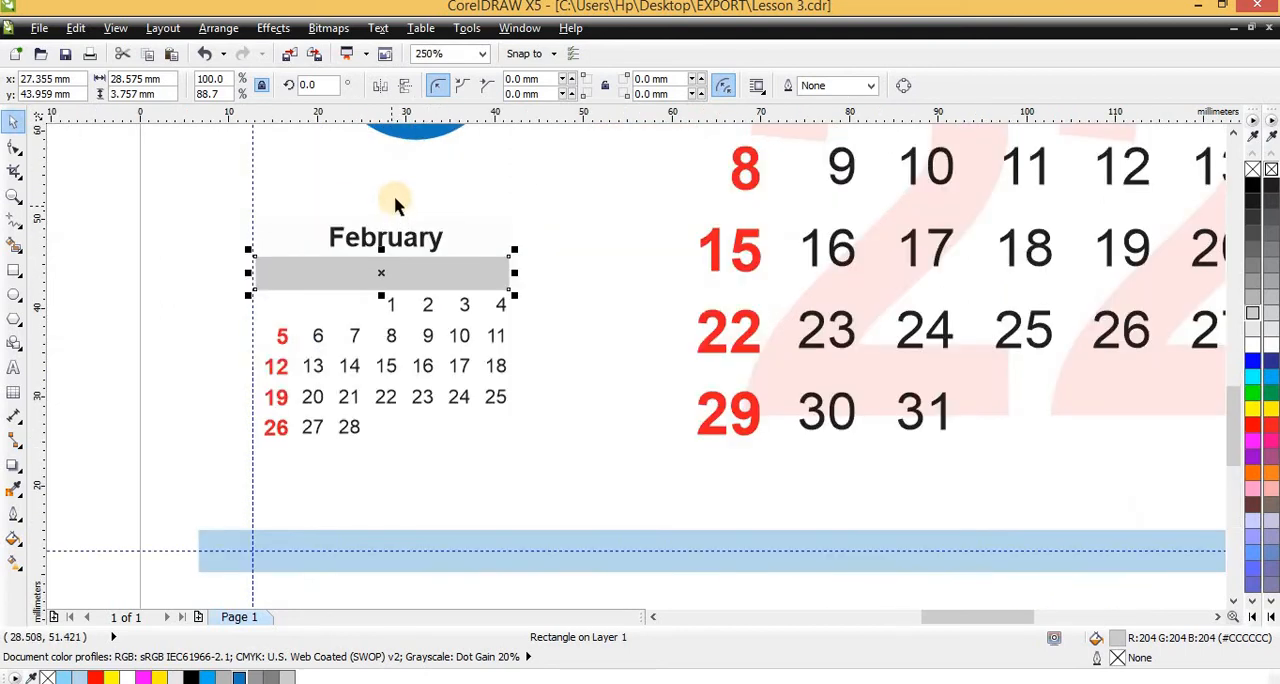
{"action": "key", "text": "shift+Page_Down"}
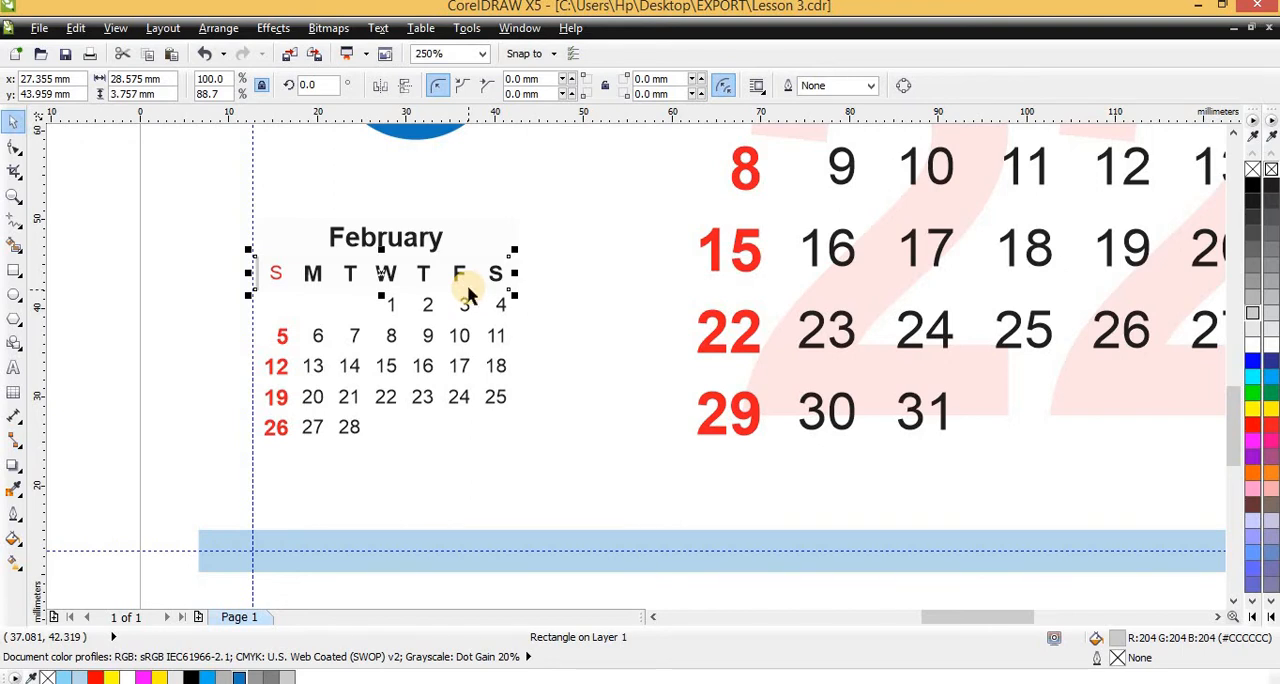
{"action": "key", "text": "shift+Page_Up"}
{"action": "key", "text": "shift+Page_Down"}
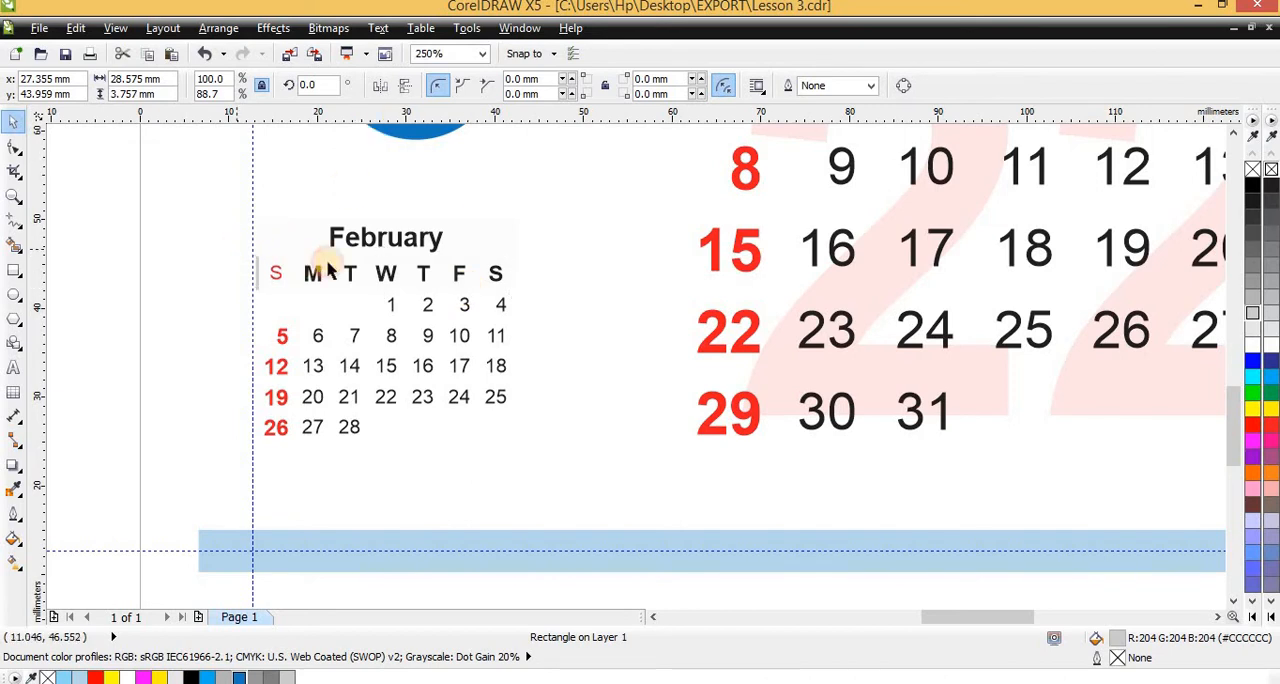
Delete the pale background rectangle covering the grey bar behind the February mini calendar's weekday row
{"action": "left_click", "coordinate": [166, 213]}
{"action": "left_click_drag", "start_coordinate": [123, 200], "coordinate": [660, 538]}
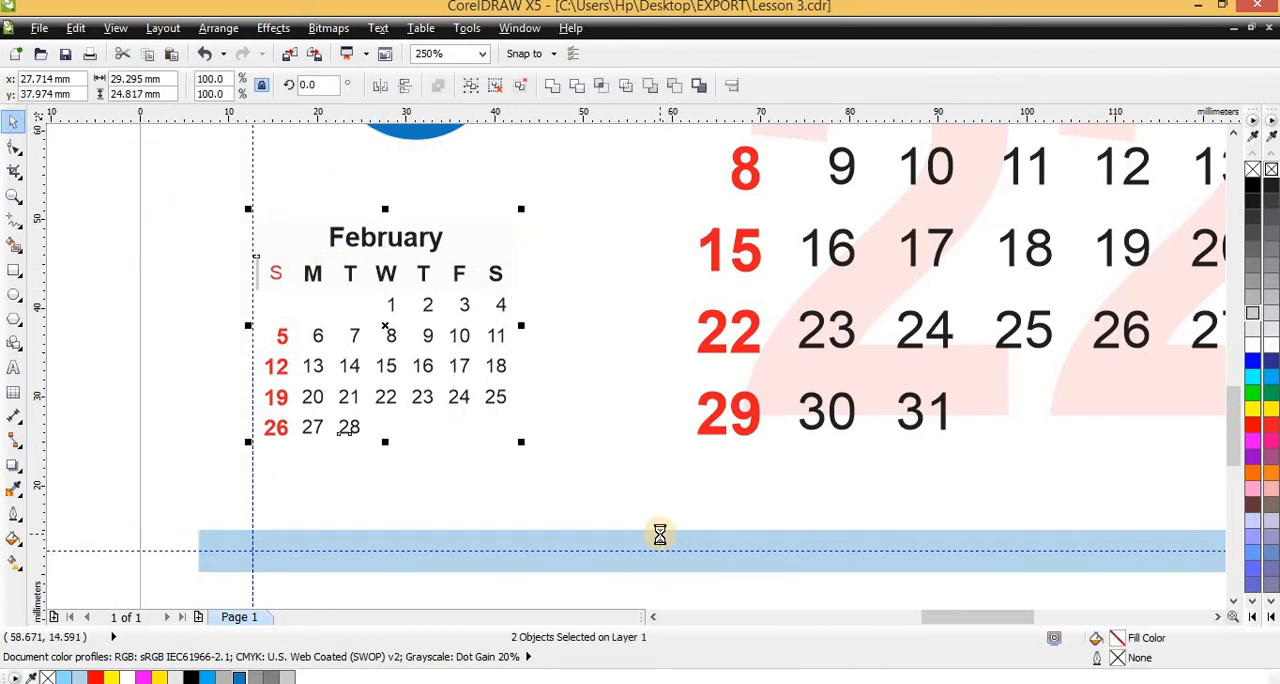
{"action": "scroll", "coordinate": [438, 412], "scroll_direction": "up", "scroll_amount": 1}
{"action": "left_click", "coordinate": [590, 465]}
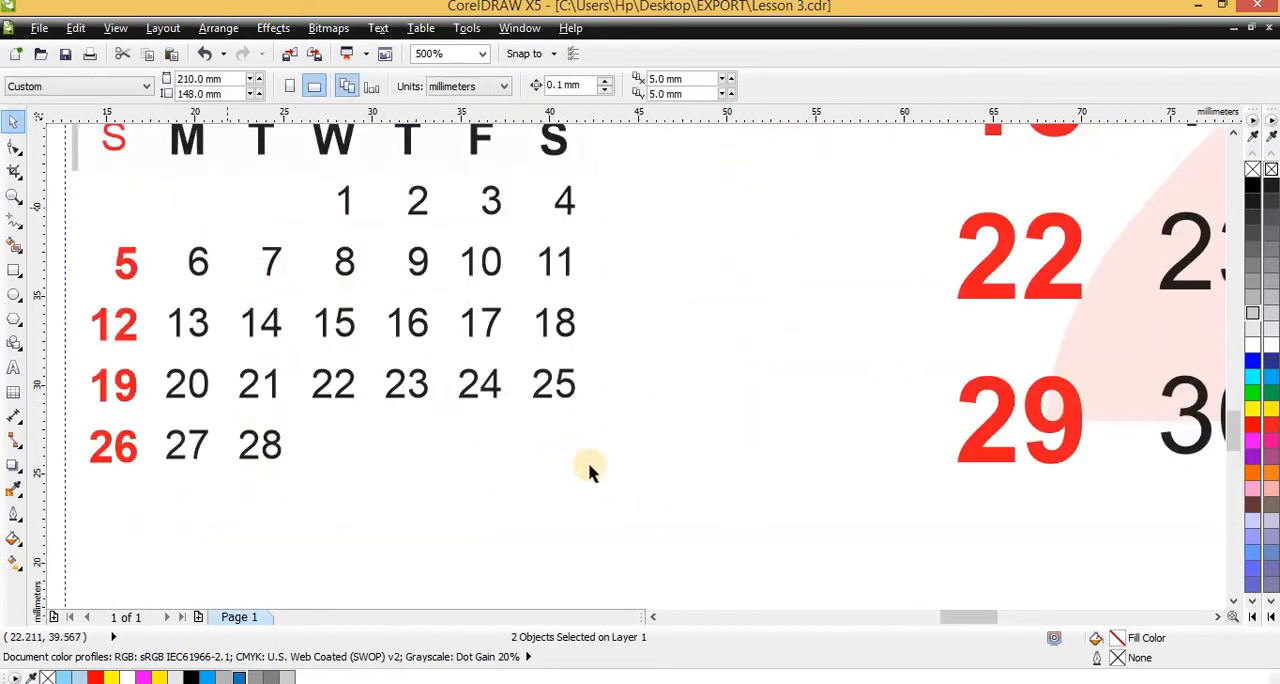
{"action": "scroll", "coordinate": [512, 450], "scroll_direction": "down", "scroll_amount": 2}
{"action": "scroll", "coordinate": [354, 304], "scroll_direction": "up", "scroll_amount": 2}
{"action": "left_click", "coordinate": [560, 500], "text": "ctrl"}
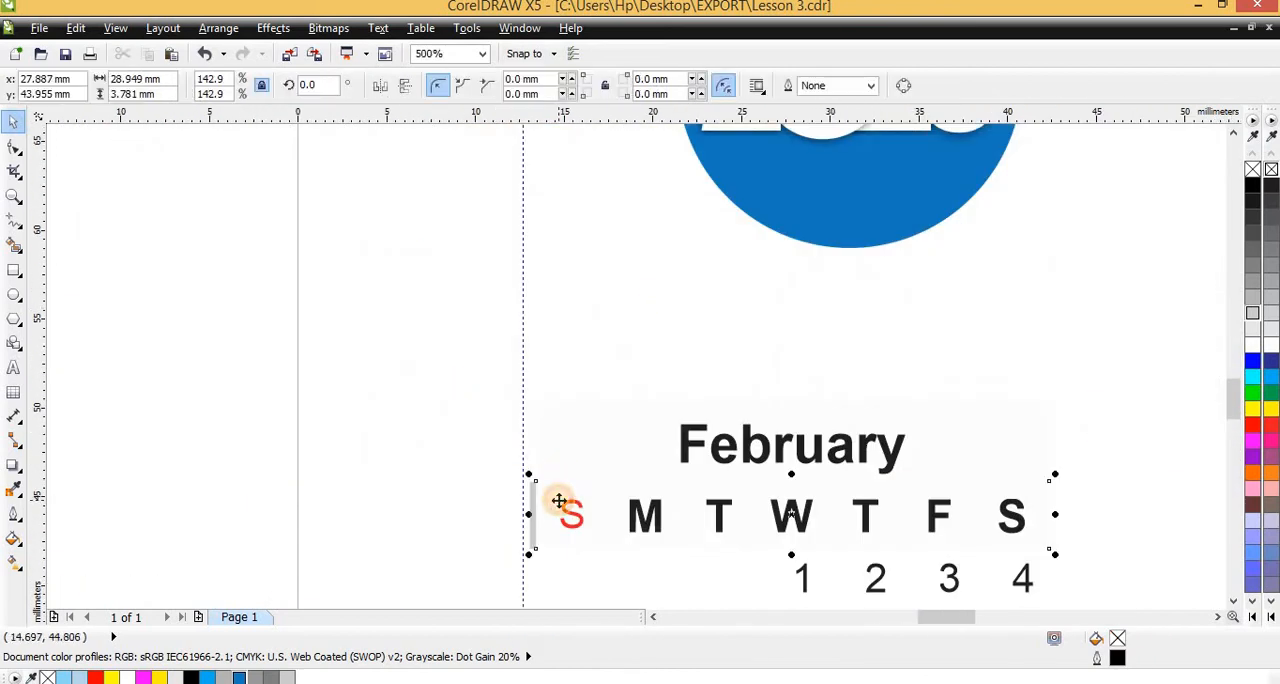
{"action": "key", "text": "Escape"}
{"action": "scroll", "coordinate": [540, 520], "scroll_direction": "down", "scroll_amount": 2}
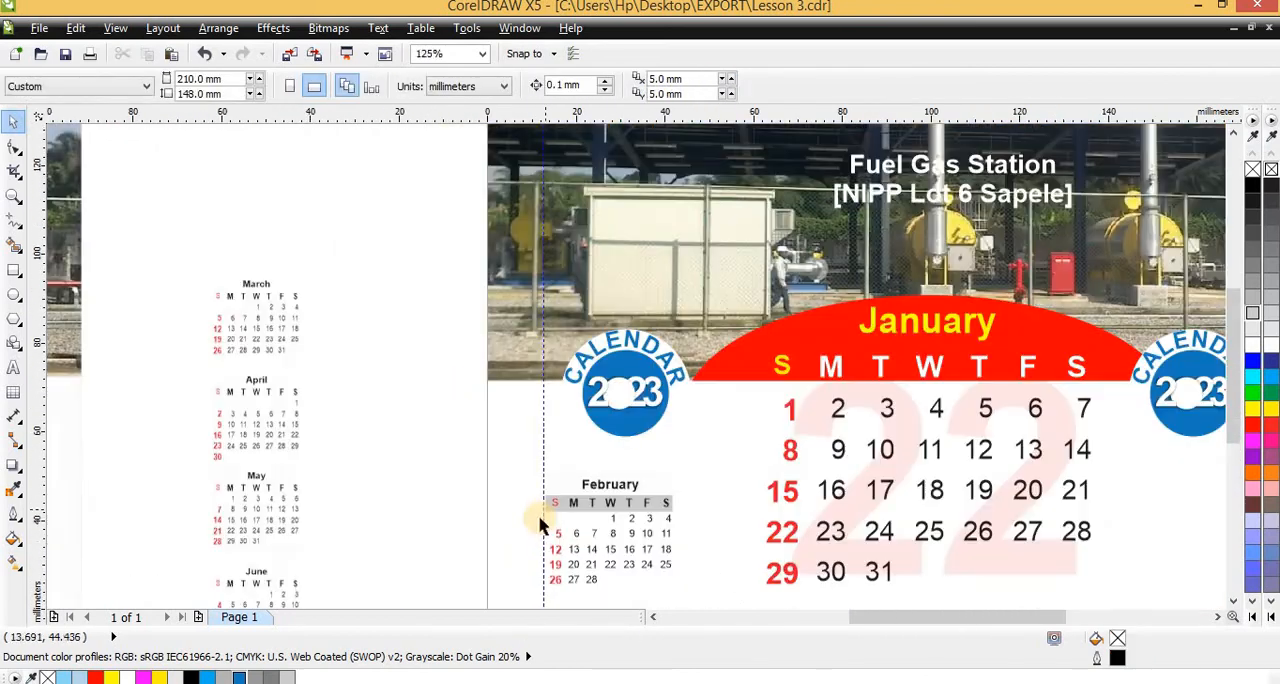
Compare the mini calendars' grey weekday bars with the October mini calendar and its month label on the sample
{"action": "scroll", "coordinate": [549, 526], "scroll_direction": "up", "scroll_amount": 2}
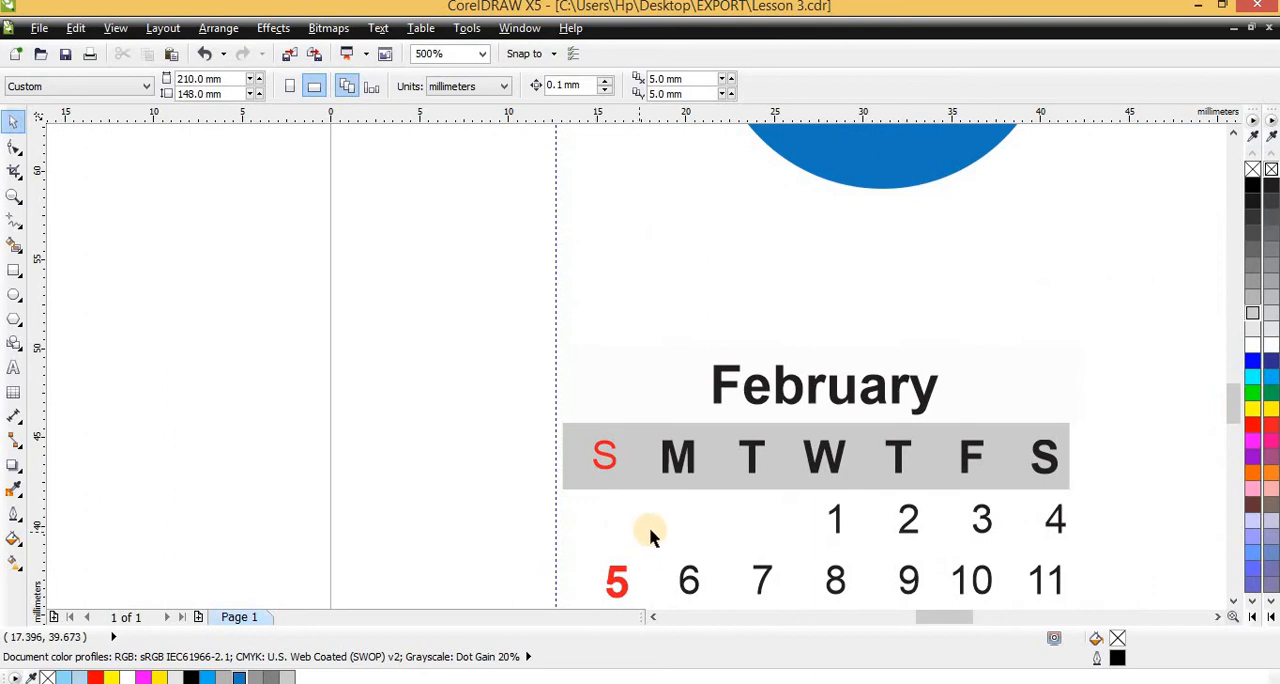
{"action": "scroll", "coordinate": [485, 488], "scroll_direction": "down", "scroll_amount": 2}
{"action": "scroll", "coordinate": [360, 420], "scroll_direction": "down", "scroll_amount": 1}
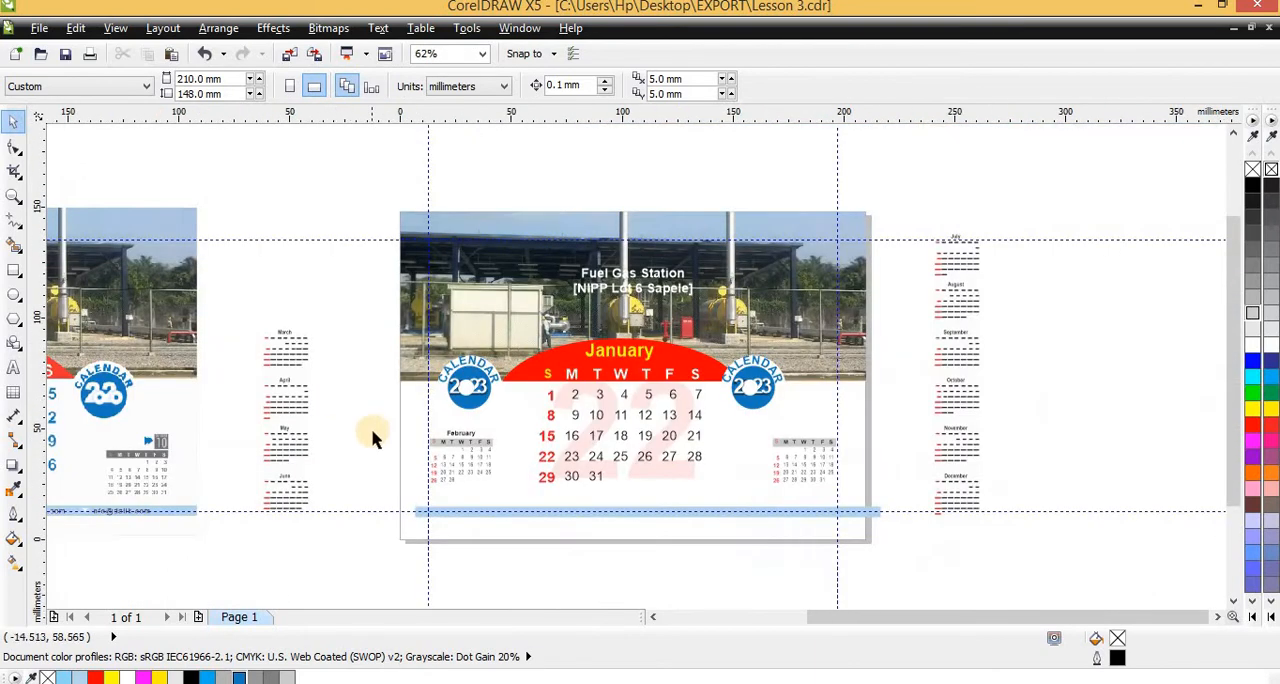
{"action": "scroll", "coordinate": [194, 486], "scroll_direction": "up", "scroll_amount": 2}
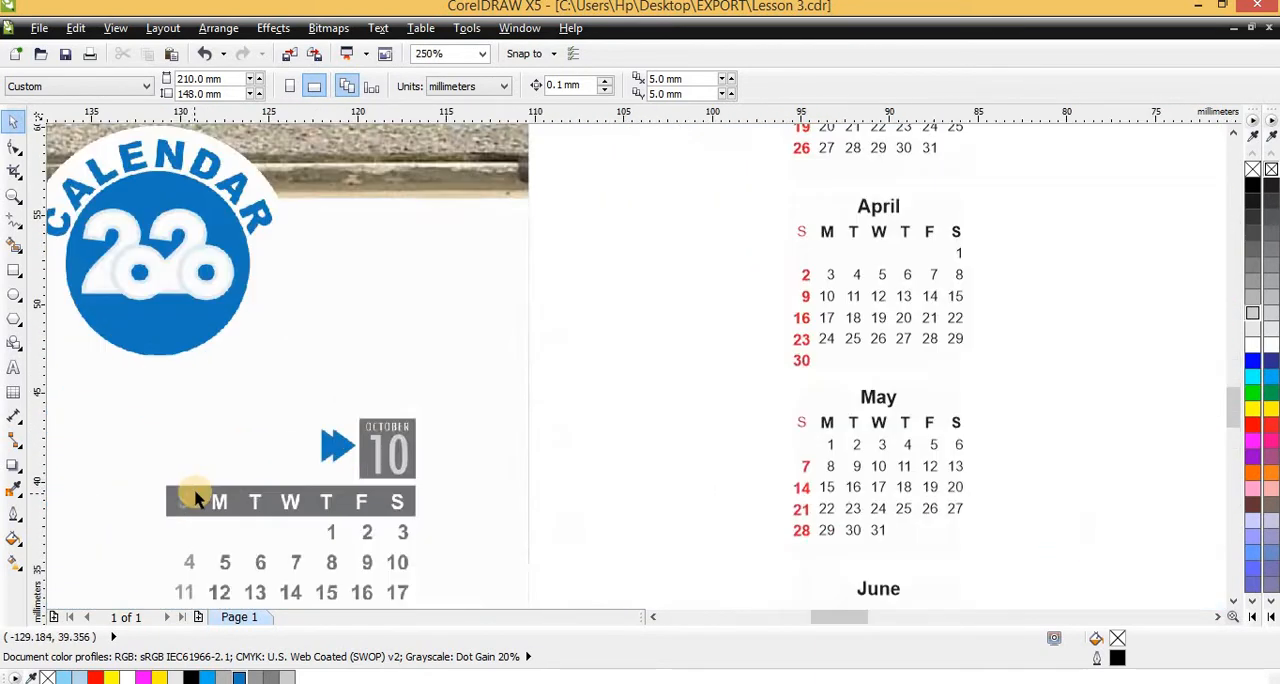
{"action": "scroll", "coordinate": [197, 500], "scroll_direction": "up", "scroll_amount": 1}
{"action": "scroll", "coordinate": [550, 450], "scroll_direction": "down", "scroll_amount": 1}
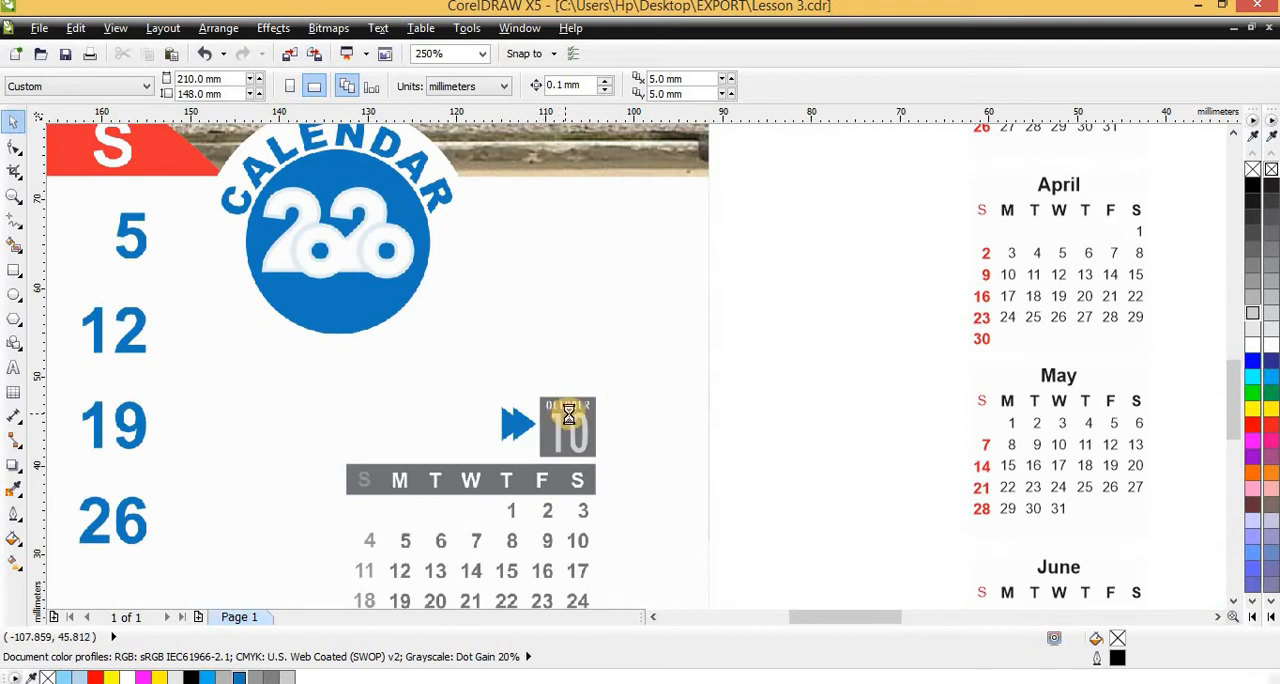
{"action": "scroll", "coordinate": [568, 413], "scroll_direction": "down", "scroll_amount": 2}
{"action": "scroll", "coordinate": [876, 410], "scroll_direction": "up", "scroll_amount": 2}
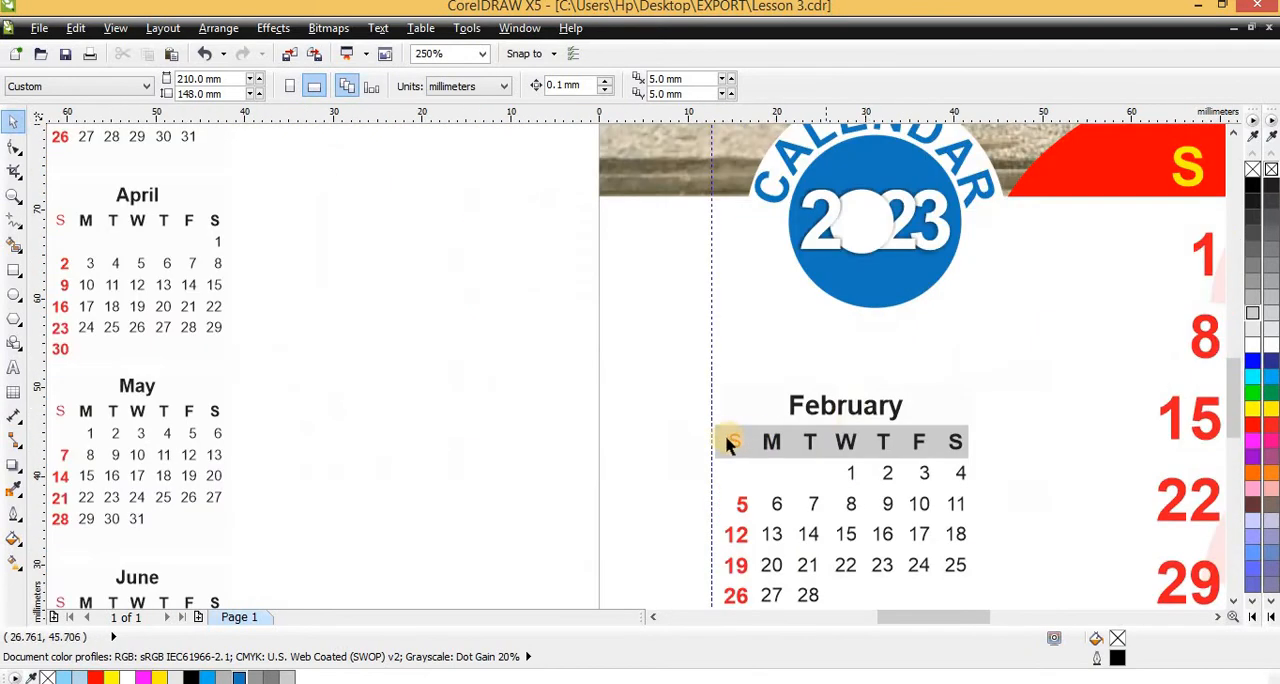
{"action": "scroll", "coordinate": [491, 409], "scroll_direction": "down", "scroll_amount": 1}
{"action": "scroll", "coordinate": [886, 423], "scroll_direction": "down", "scroll_amount": 1}
{"action": "scroll", "coordinate": [908, 428], "scroll_direction": "up", "scroll_amount": 1}
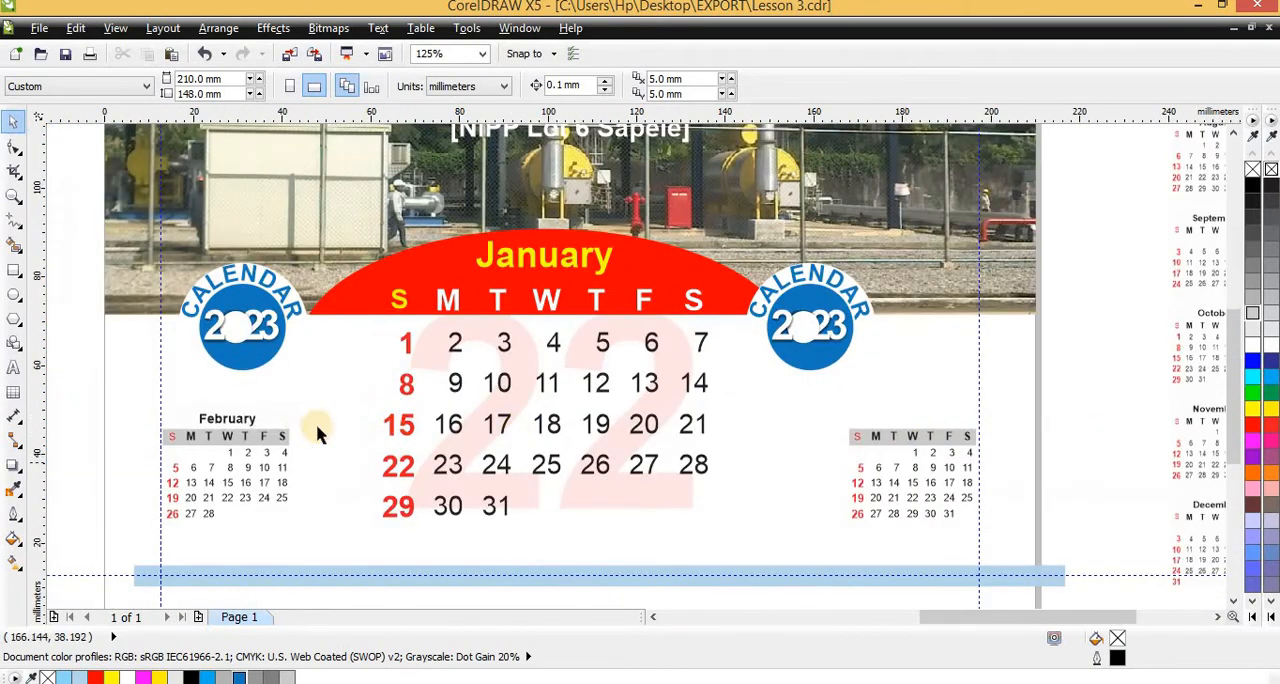
Move the February heading from the left-hand mini calendar to above the right-hand mini calendar's weekday bar
{"action": "left_click", "coordinate": [233, 421], "text": "ctrl"}
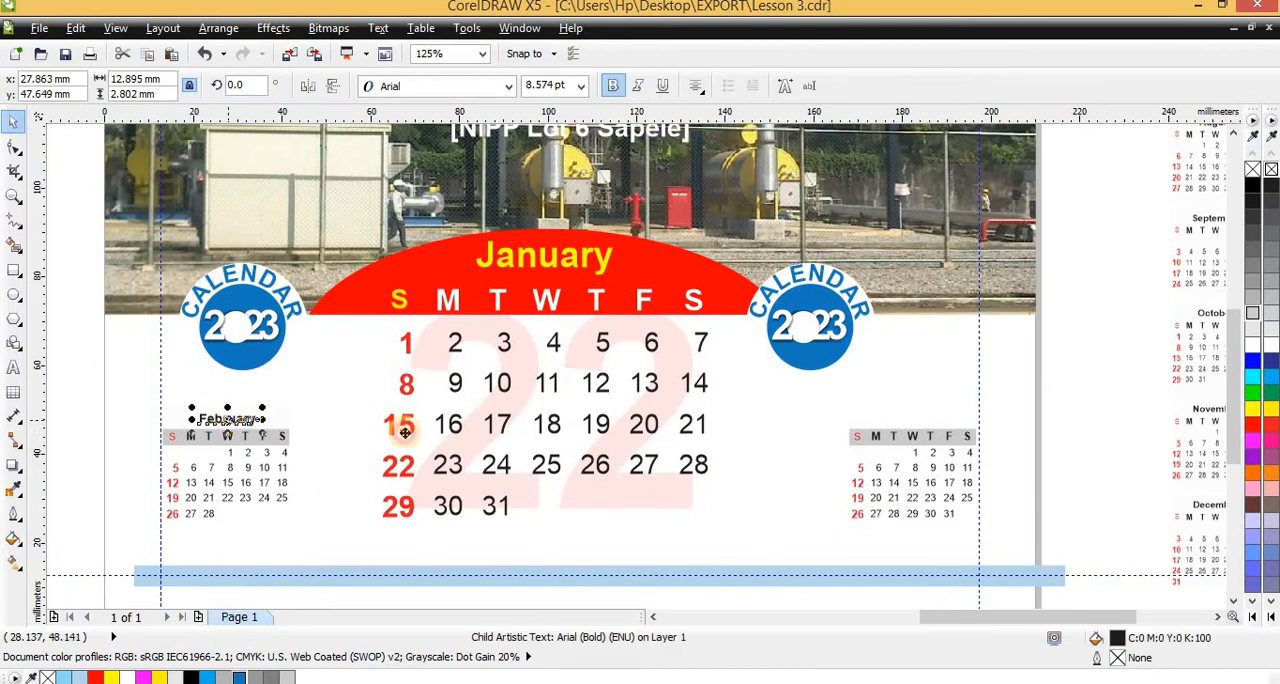
{"action": "left_click_drag", "start_coordinate": [405, 432], "coordinate": [921, 428]}
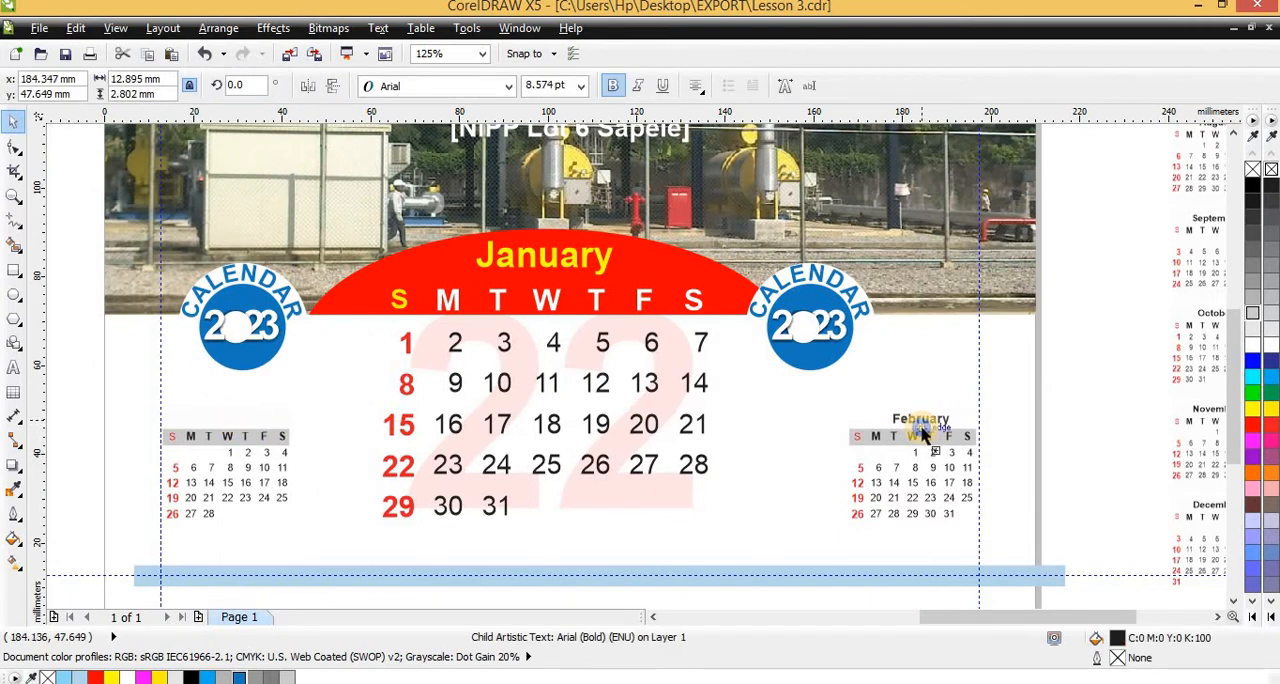
{"action": "scroll", "coordinate": [922, 432], "scroll_direction": "up", "scroll_amount": 5}
{"action": "left_click", "coordinate": [930, 398]}
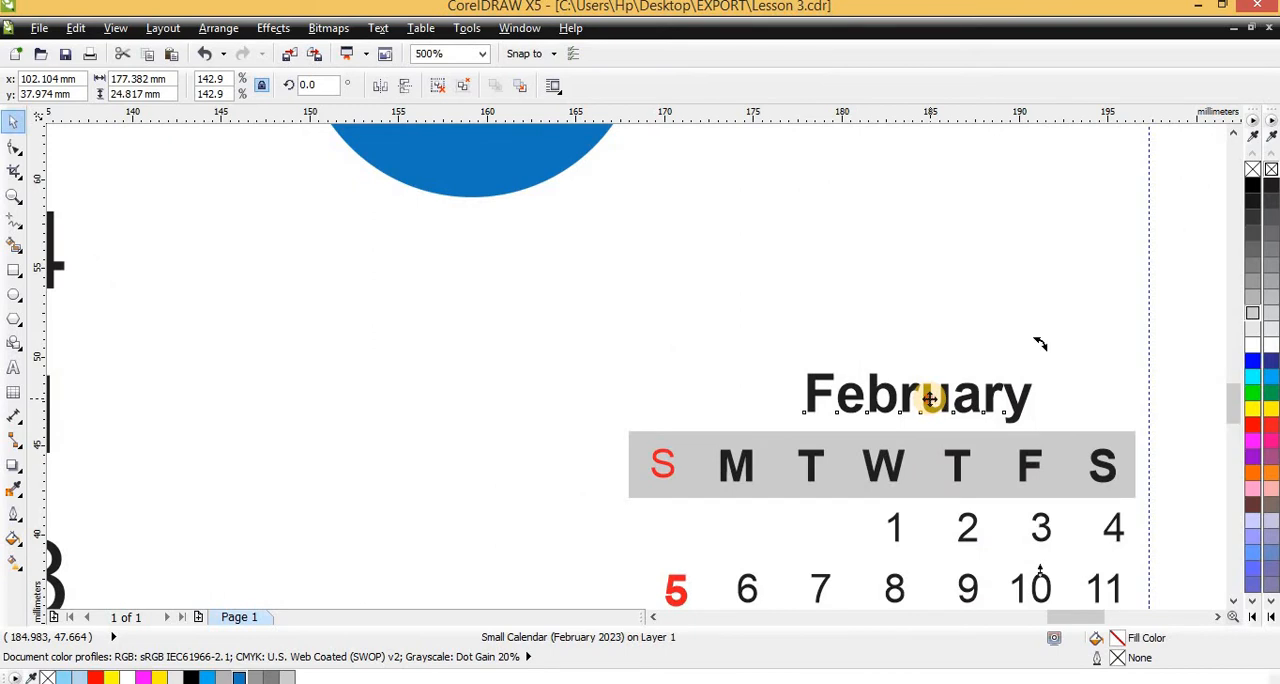
Change the February heading above the right-hand mini calendar to March
{"action": "left_click", "coordinate": [930, 398], "text": "ctrl"}
{"action": "double_click", "coordinate": [930, 398]}
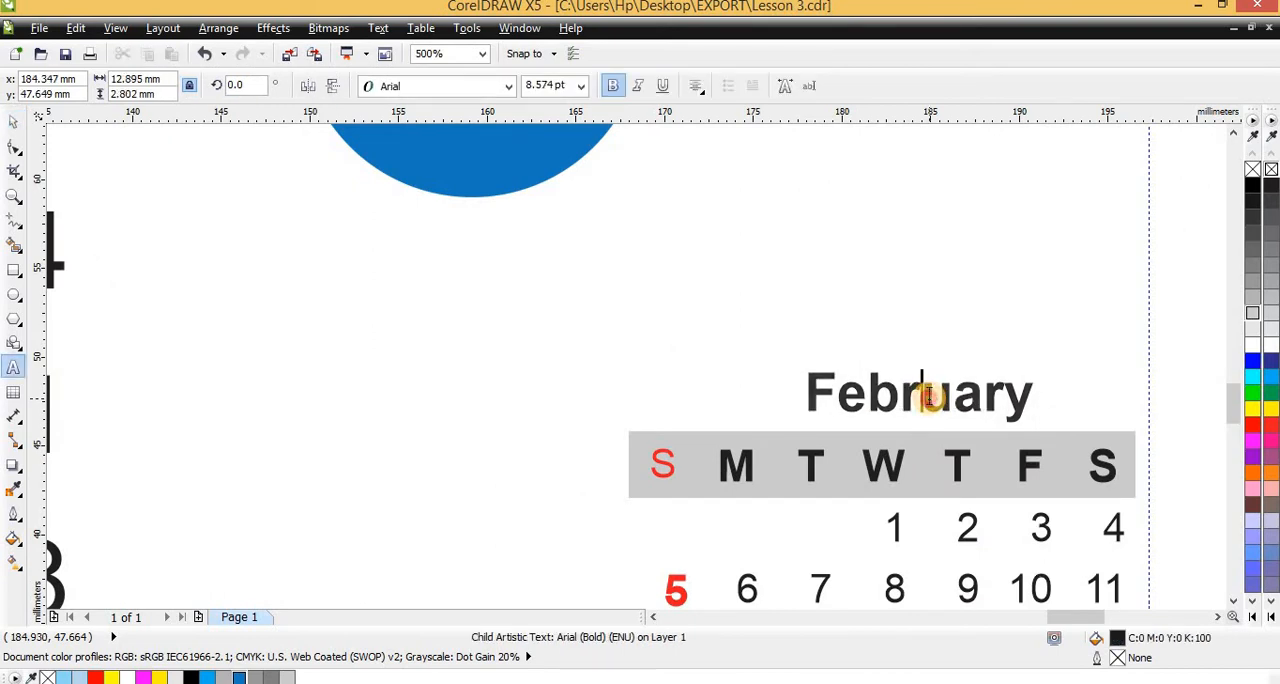
{"action": "double_click", "coordinate": [927, 397]}
{"action": "type", "text": "mARCH"}
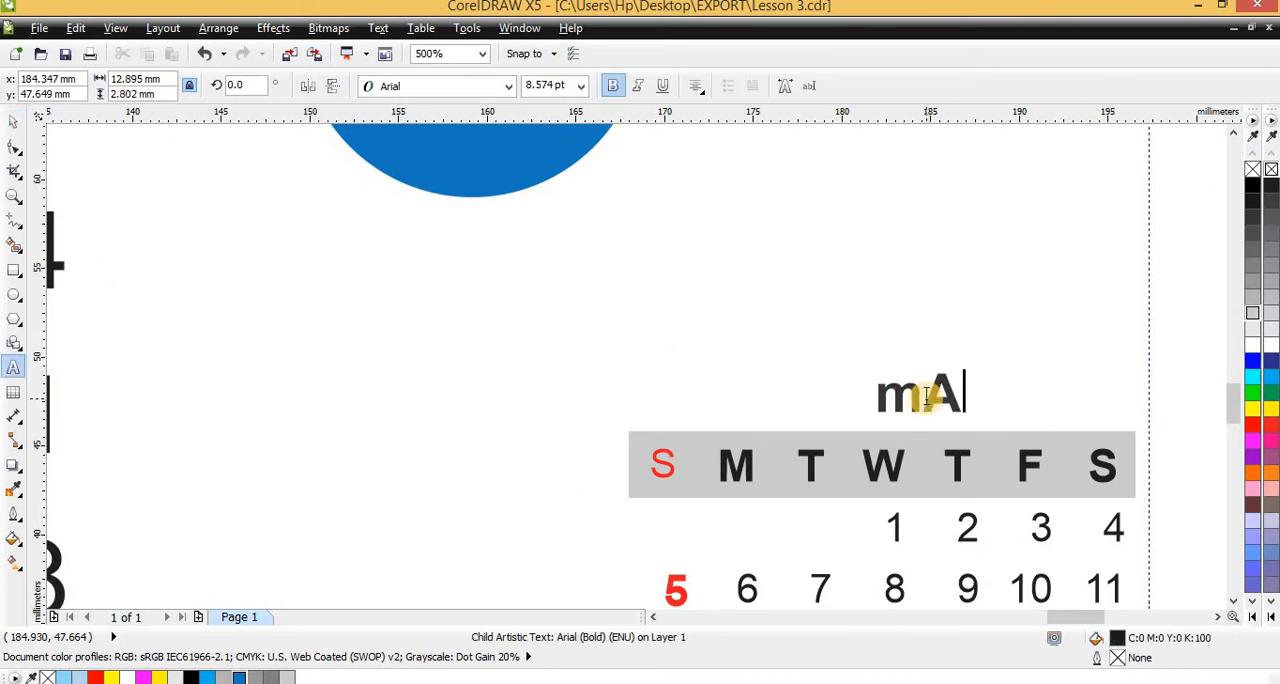
{"action": "key", "text": "BackSpace"}
{"action": "key", "text": "BackSpace"}
{"action": "key", "text": "BackSpace"}
{"action": "key", "text": "BackSpace"}
{"action": "key", "text": "BackSpace"}
{"action": "type", "text": "March"}
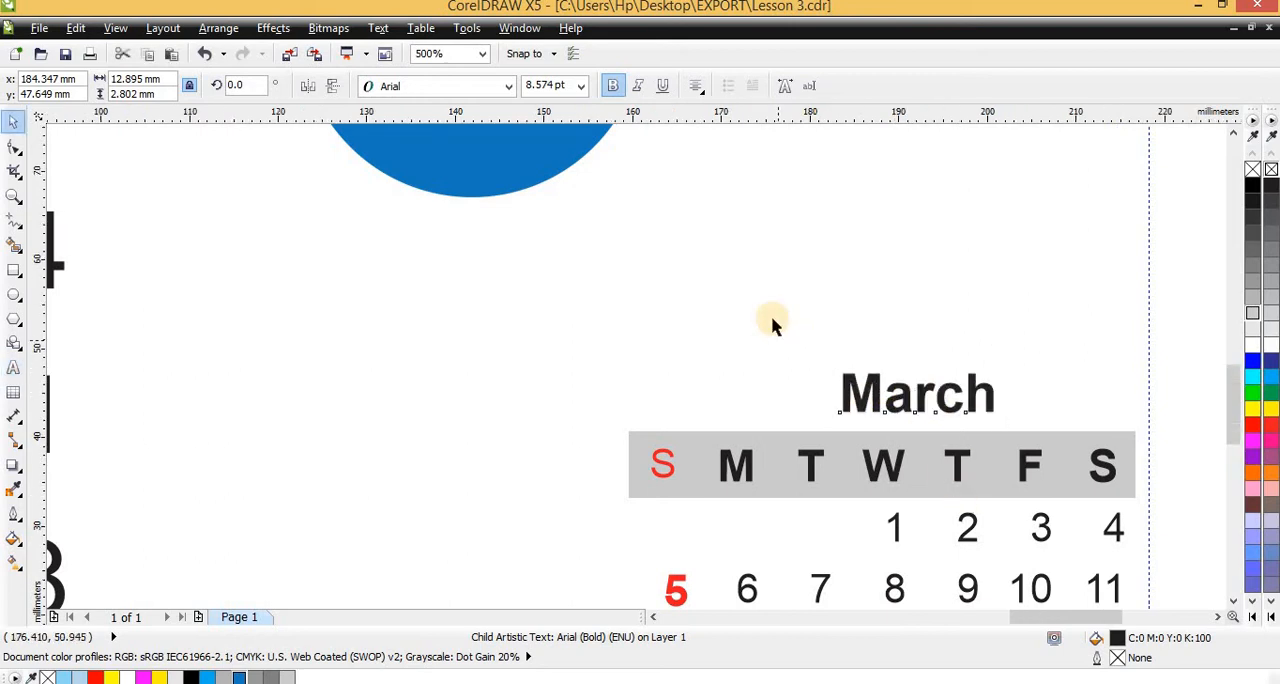
Insert one A5 landscape page, 210 by 148 mm, after page 1
{"action": "scroll", "coordinate": [771, 323], "scroll_direction": "down", "scroll_amount": 4}
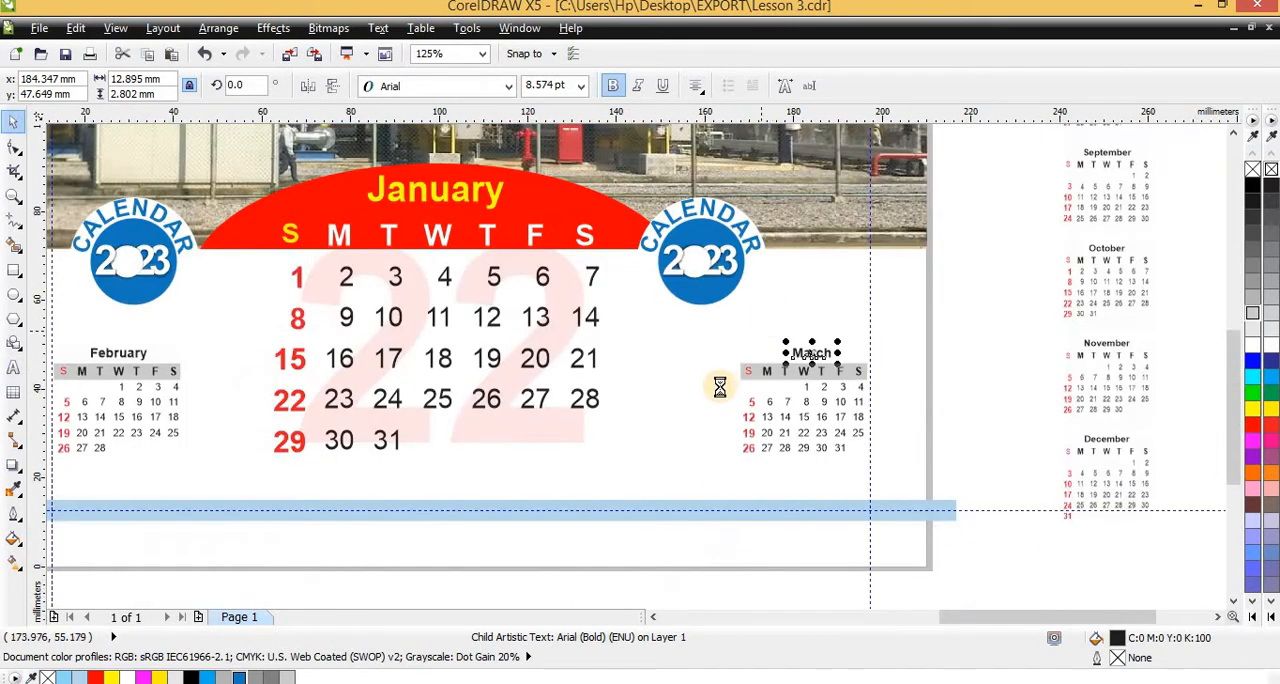
{"action": "scroll", "coordinate": [659, 225], "scroll_direction": "up", "scroll_amount": 2}
{"action": "scroll", "coordinate": [640, 270], "scroll_direction": "down", "scroll_amount": 1}
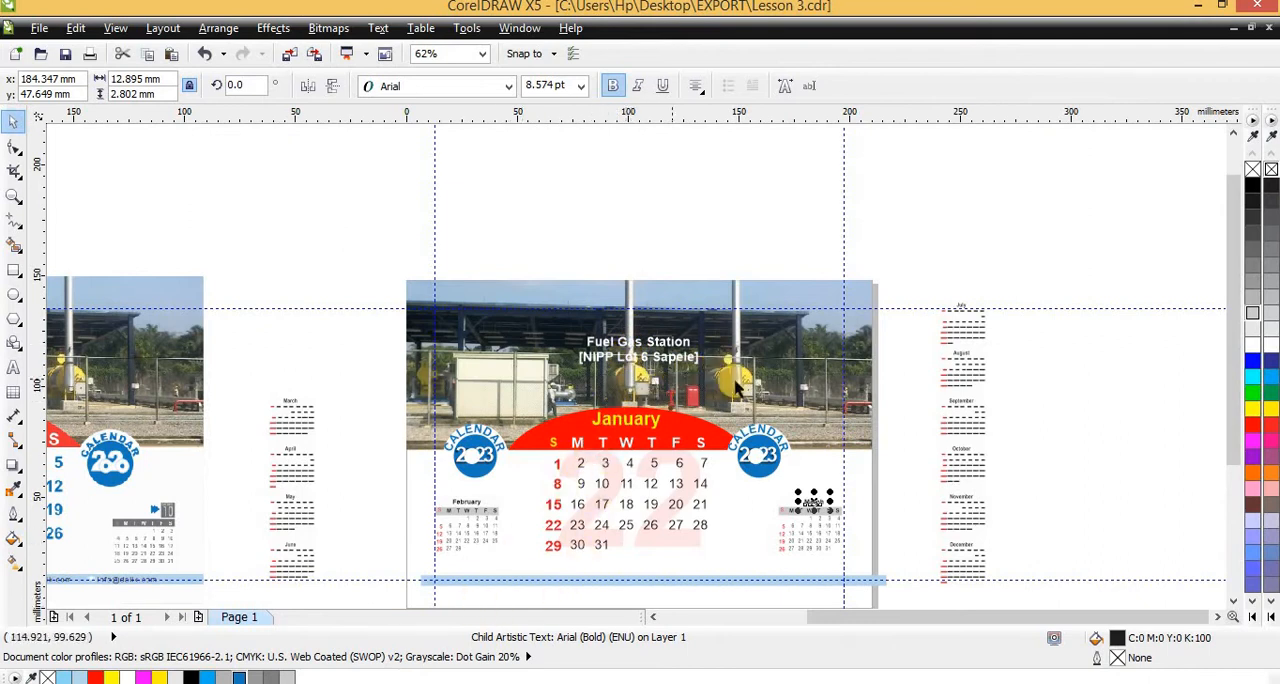
{"action": "scroll", "coordinate": [700, 290], "scroll_direction": "down", "scroll_amount": 2}
{"action": "scroll", "coordinate": [877, 194], "scroll_direction": "up", "scroll_amount": 2}
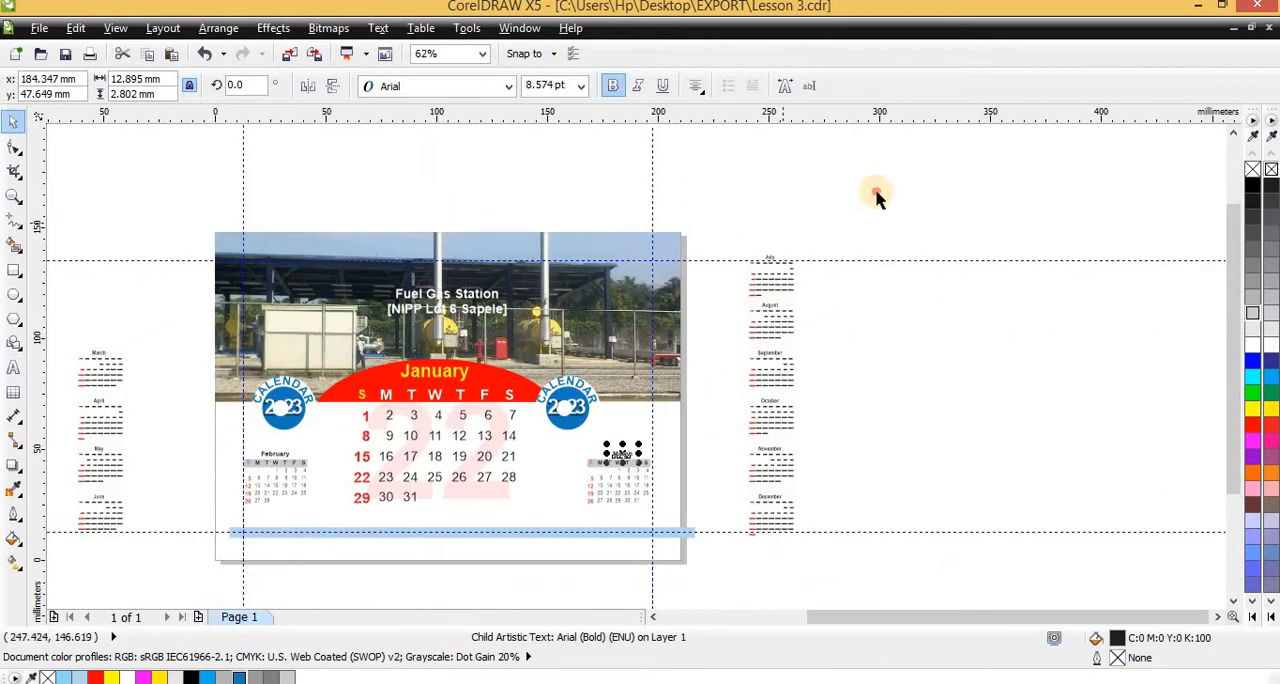
{"action": "left_click_drag", "start_coordinate": [877, 194], "coordinate": [745, 570]}
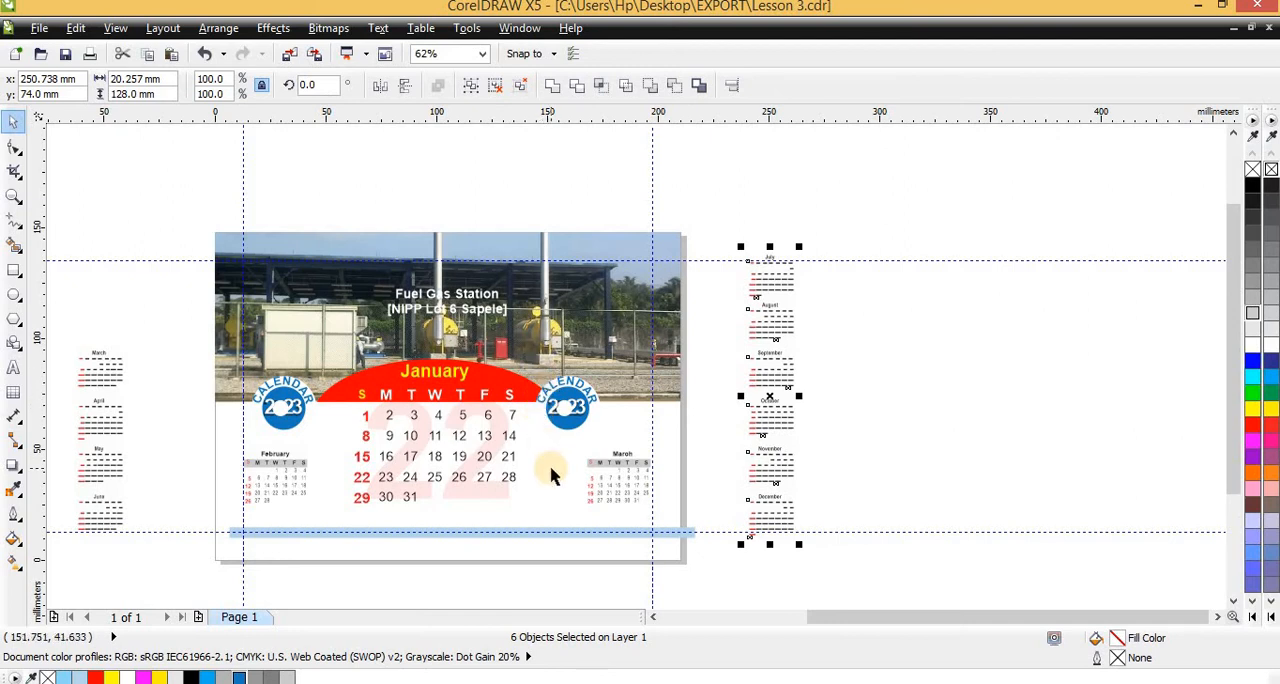
{"action": "key", "text": "Page_Down"}
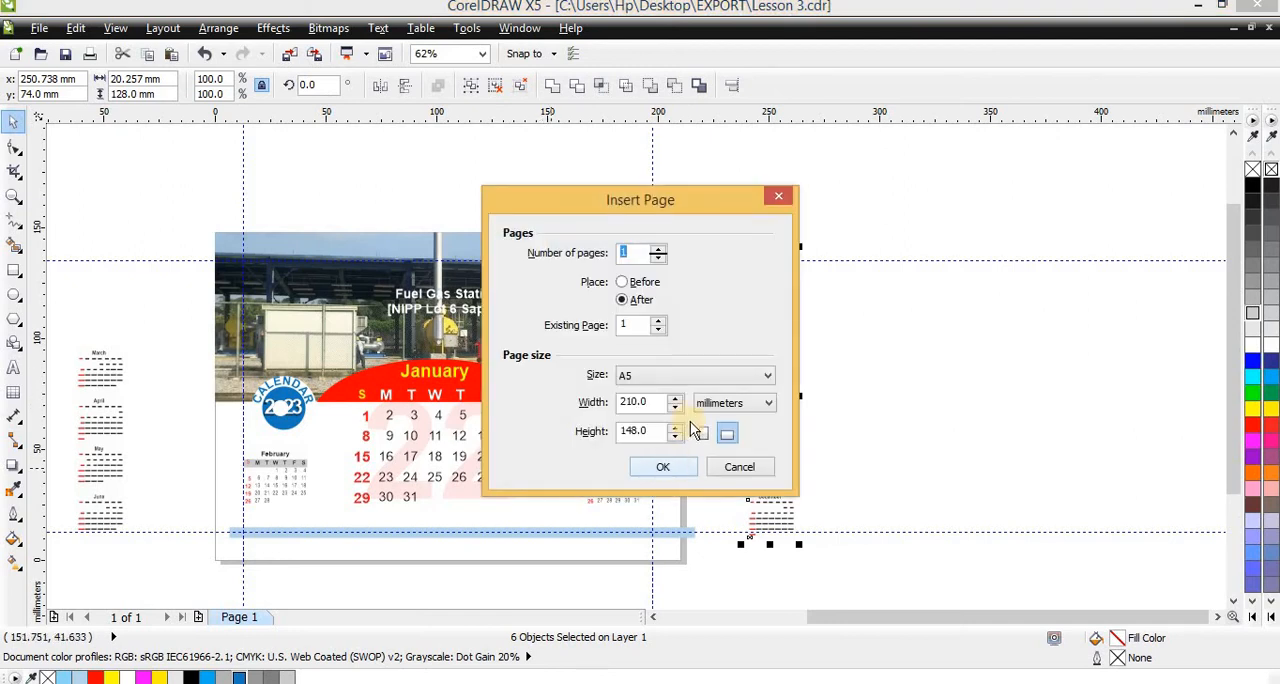
{"action": "key", "text": "Return"}
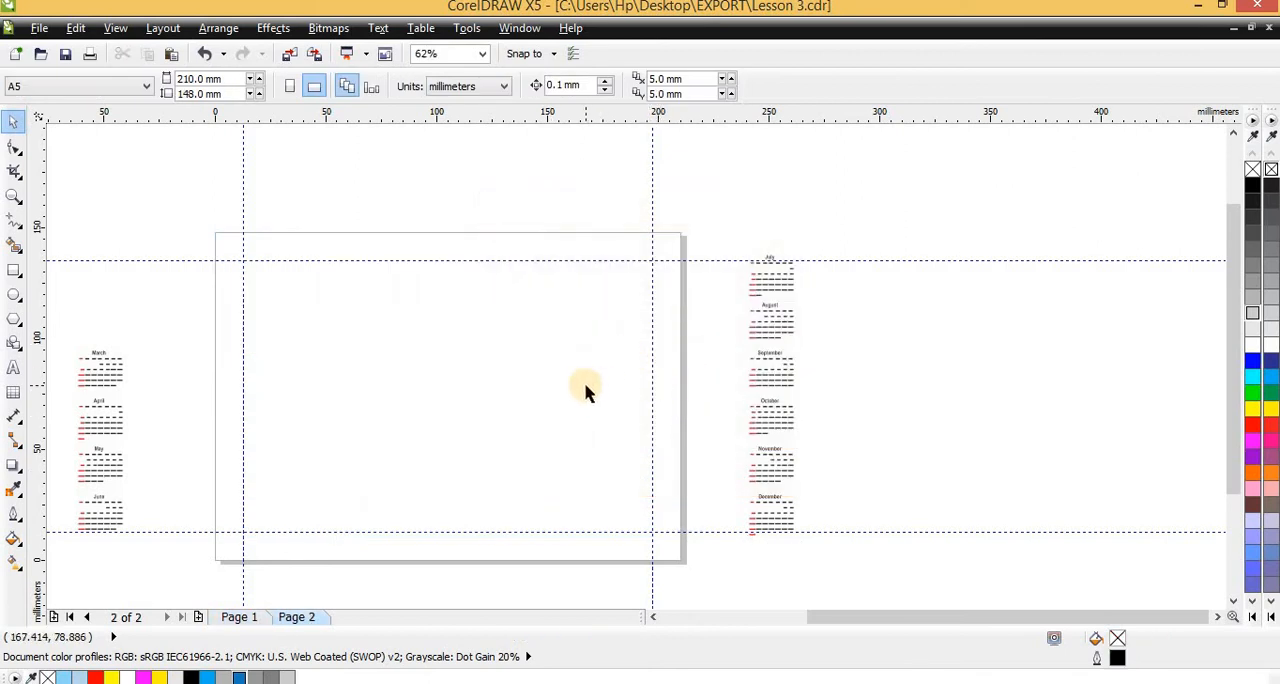
Examine the spare monthly mini calendars and the sample calendar beside the blank second page
{"action": "scroll", "coordinate": [795, 250], "scroll_direction": "up", "scroll_amount": 5}
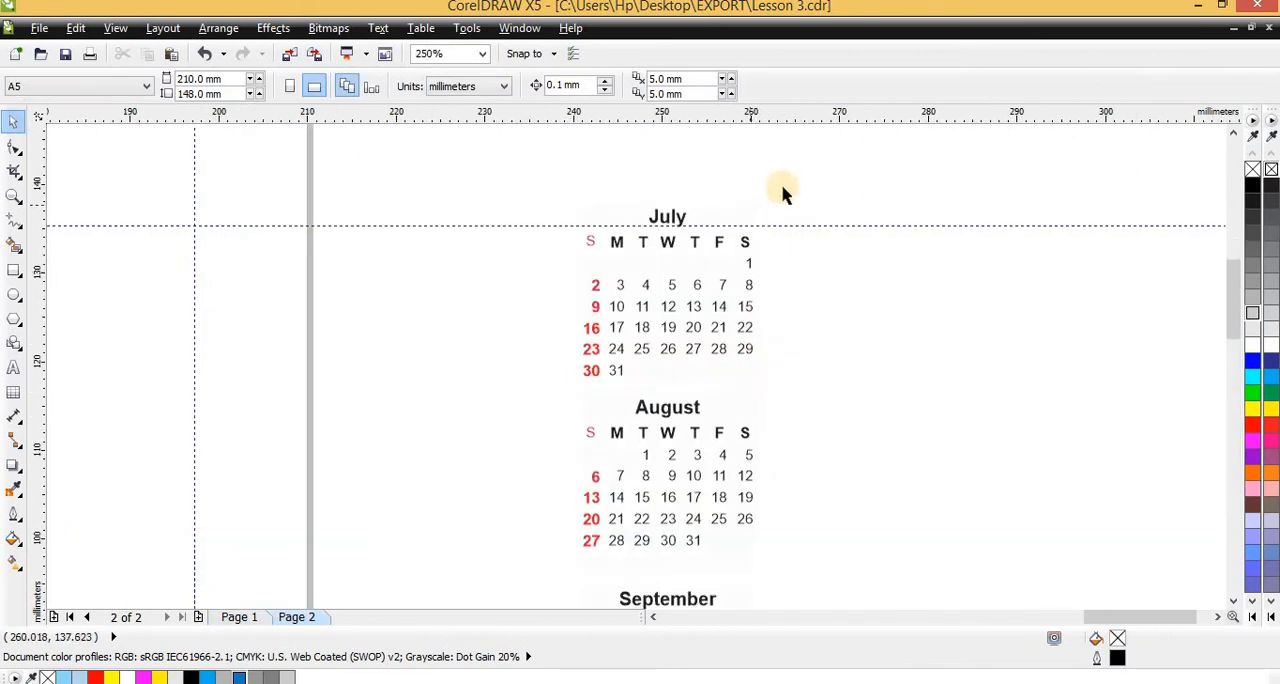
{"action": "scroll", "coordinate": [623, 272], "scroll_direction": "down", "scroll_amount": 3}
{"action": "scroll", "coordinate": [570, 300], "scroll_direction": "down", "scroll_amount": 4}
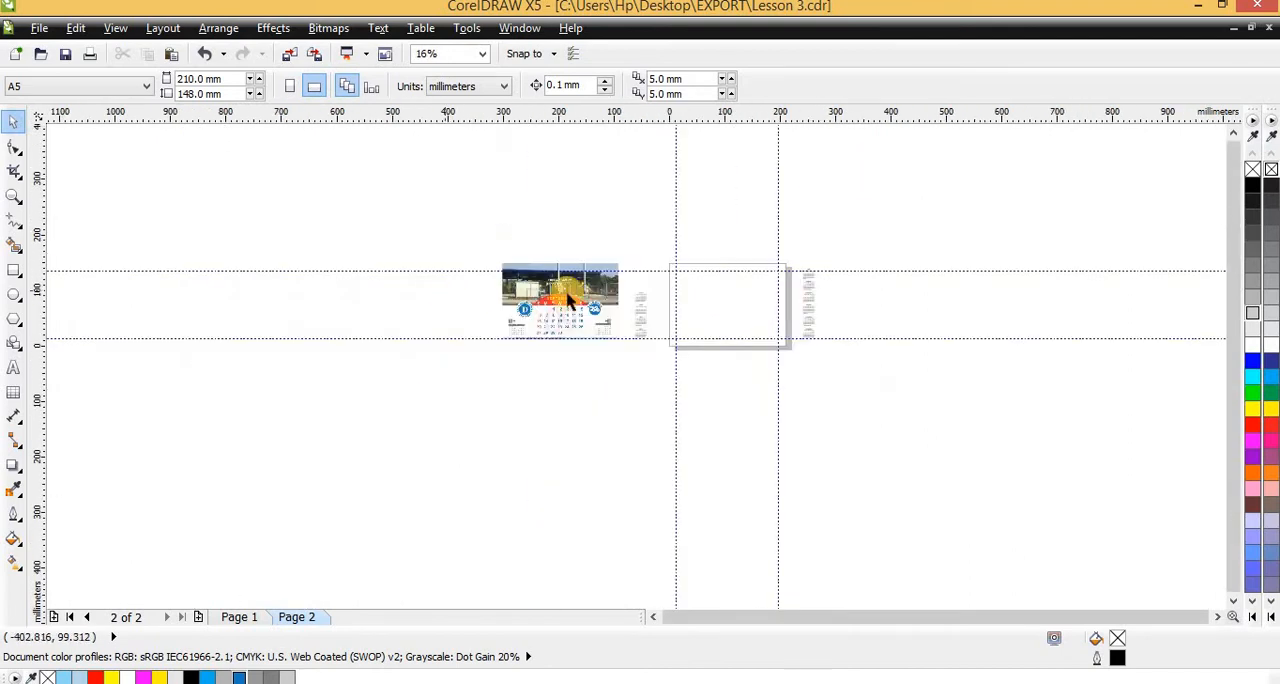
{"action": "scroll", "coordinate": [568, 298], "scroll_direction": "up", "scroll_amount": 5}
{"action": "scroll", "coordinate": [877, 286], "scroll_direction": "down", "scroll_amount": 2}
{"action": "scroll", "coordinate": [851, 271], "scroll_direction": "up", "scroll_amount": 3}
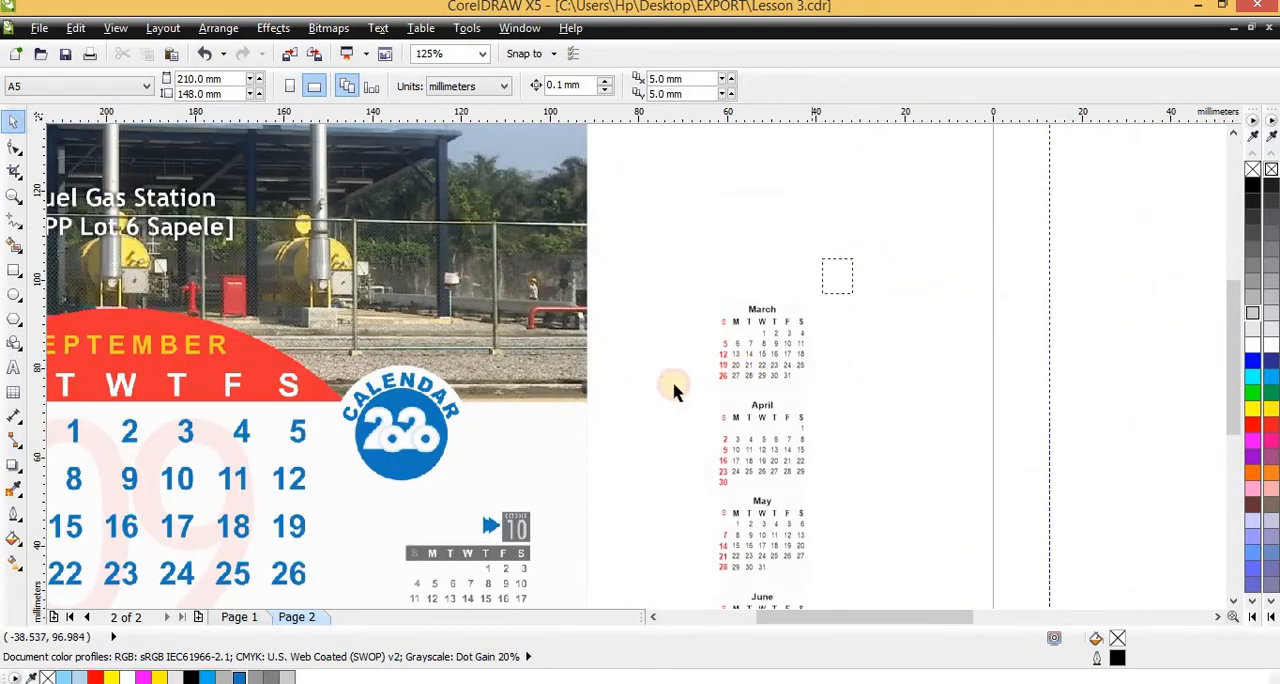
{"action": "left_click_drag", "start_coordinate": [673, 392], "coordinate": [651, 398]}
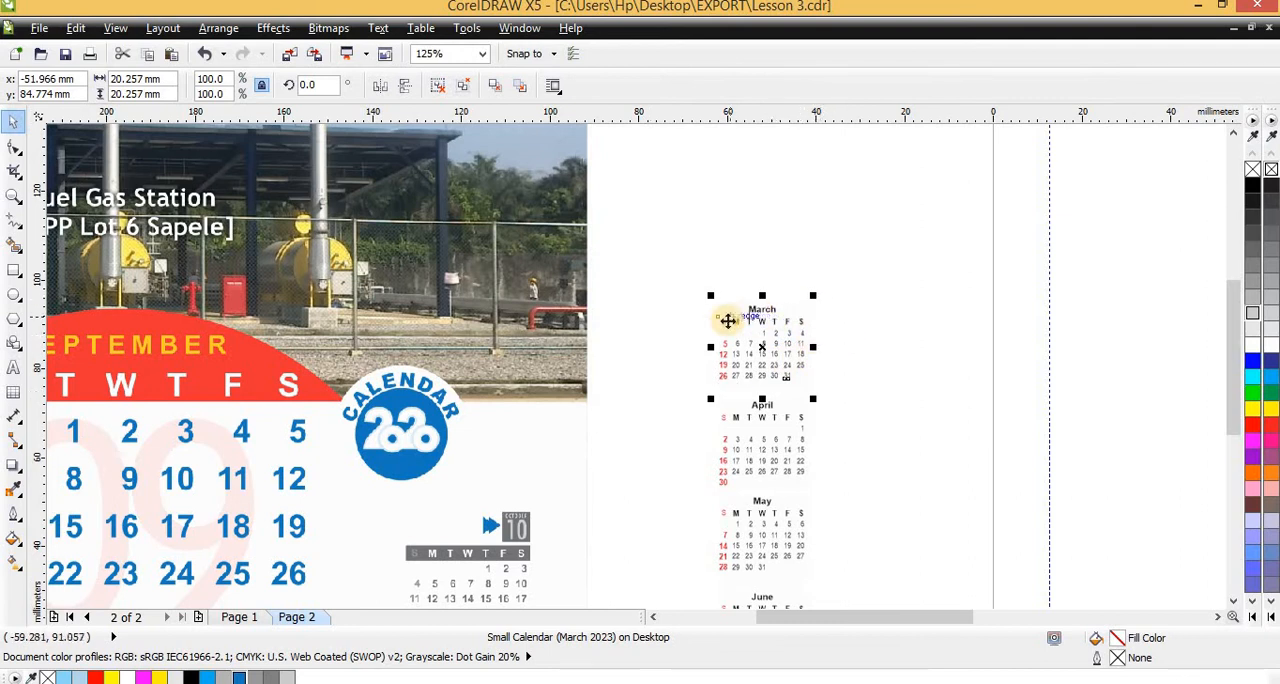
{"action": "scroll", "coordinate": [738, 321], "scroll_direction": "down", "scroll_amount": 2}
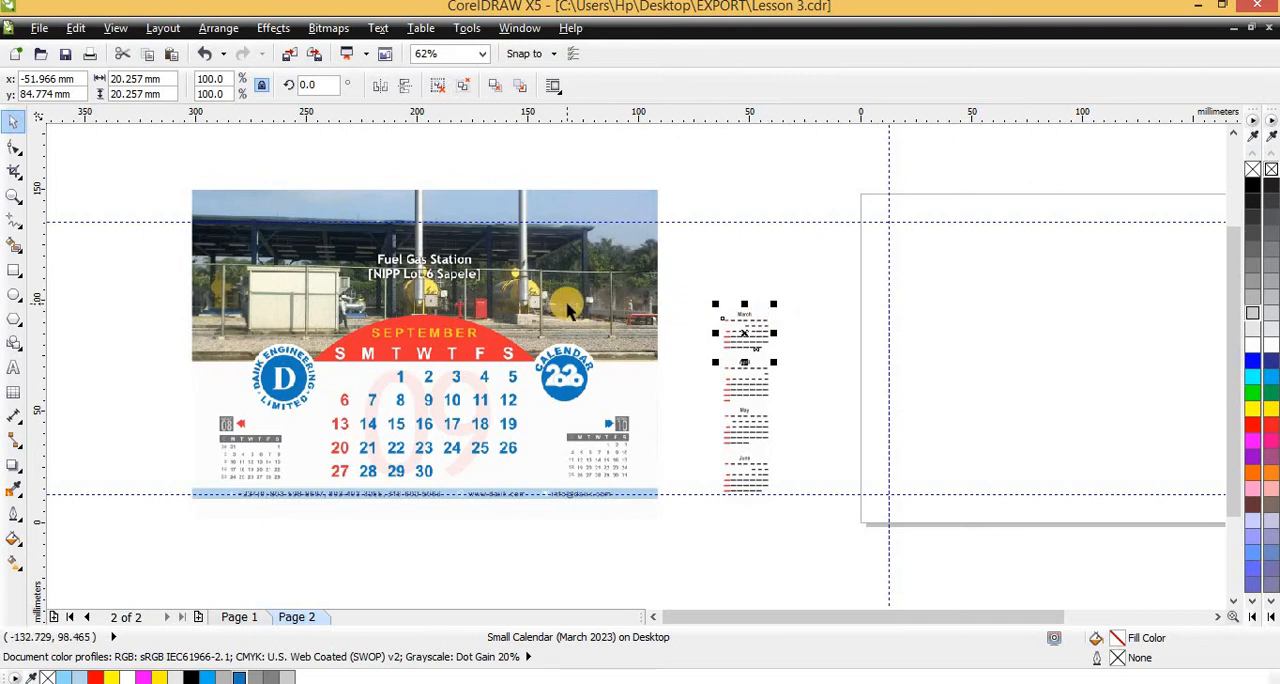
Copy the complete January calendar design from page 1 and paste it onto page 2
{"action": "key", "text": "super"}
{"action": "key", "text": "super"}
{"action": "key", "text": "Page_Up"}
{"action": "scroll", "coordinate": [660, 211], "scroll_direction": "down", "scroll_amount": 2}
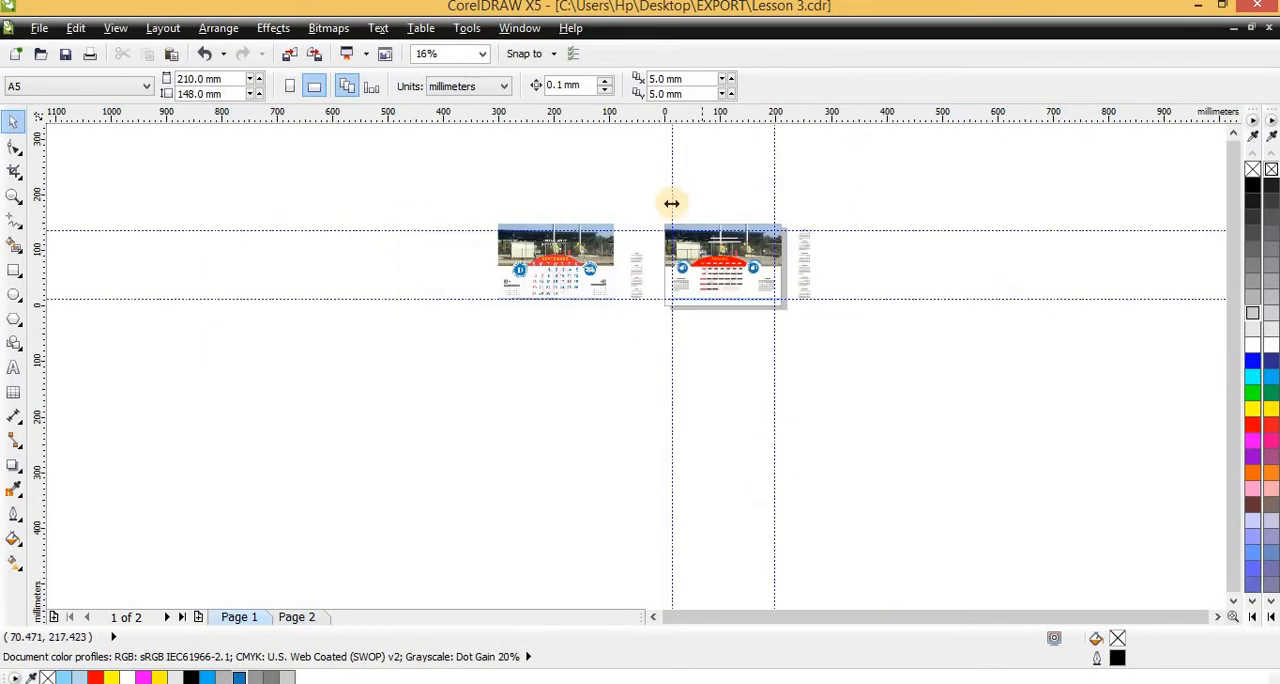
{"action": "scroll", "coordinate": [669, 200], "scroll_direction": "up", "scroll_amount": 1}
{"action": "left_click_drag", "start_coordinate": [640, 200], "coordinate": [915, 455]}
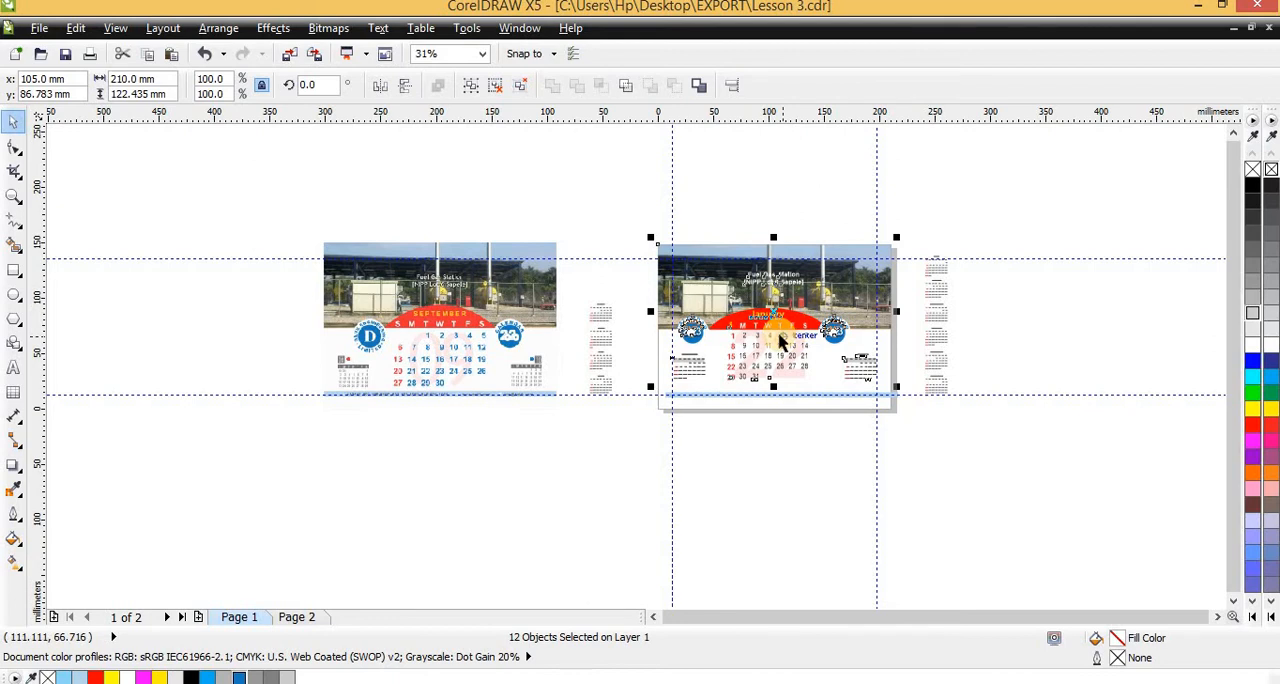
{"action": "key", "text": "super+Down"}
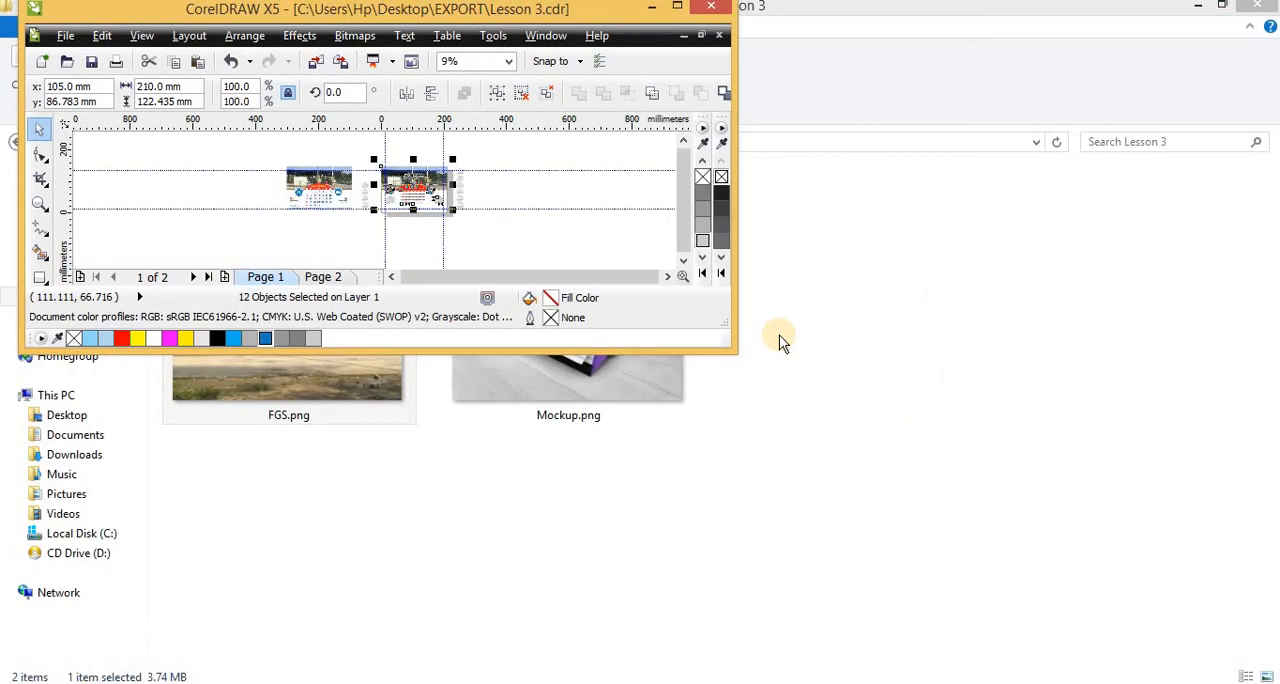
{"action": "left_click", "coordinate": [680, 9]}
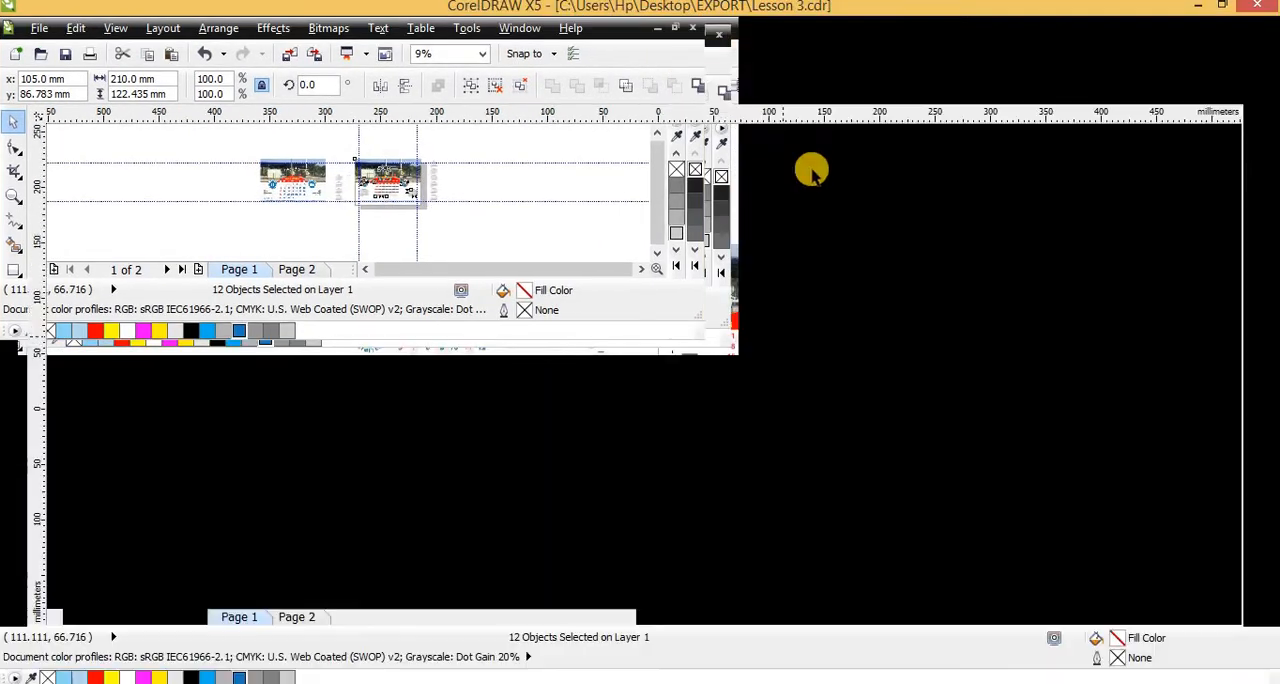
{"action": "key", "text": "Page_Down"}
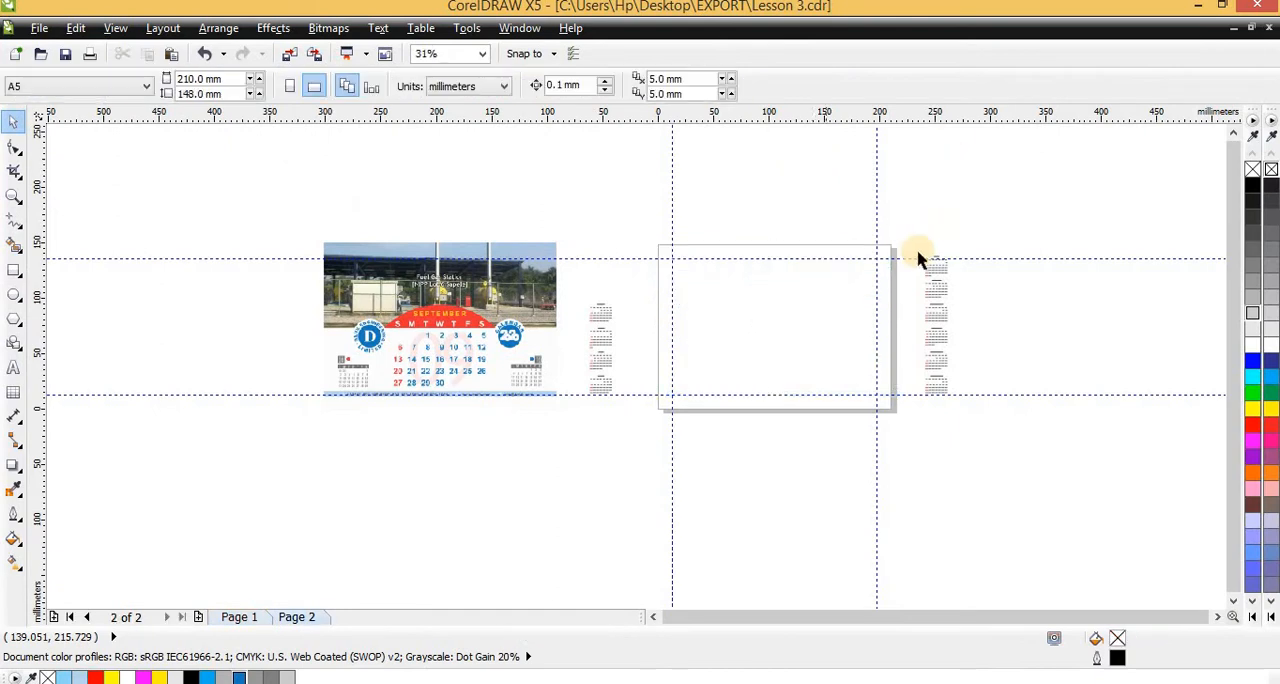
{"action": "scroll", "coordinate": [909, 275], "scroll_direction": "up", "scroll_amount": 2}
{"action": "scroll", "coordinate": [806, 300], "scroll_direction": "down", "scroll_amount": 1}
{"action": "key", "text": "ctrl+v"}
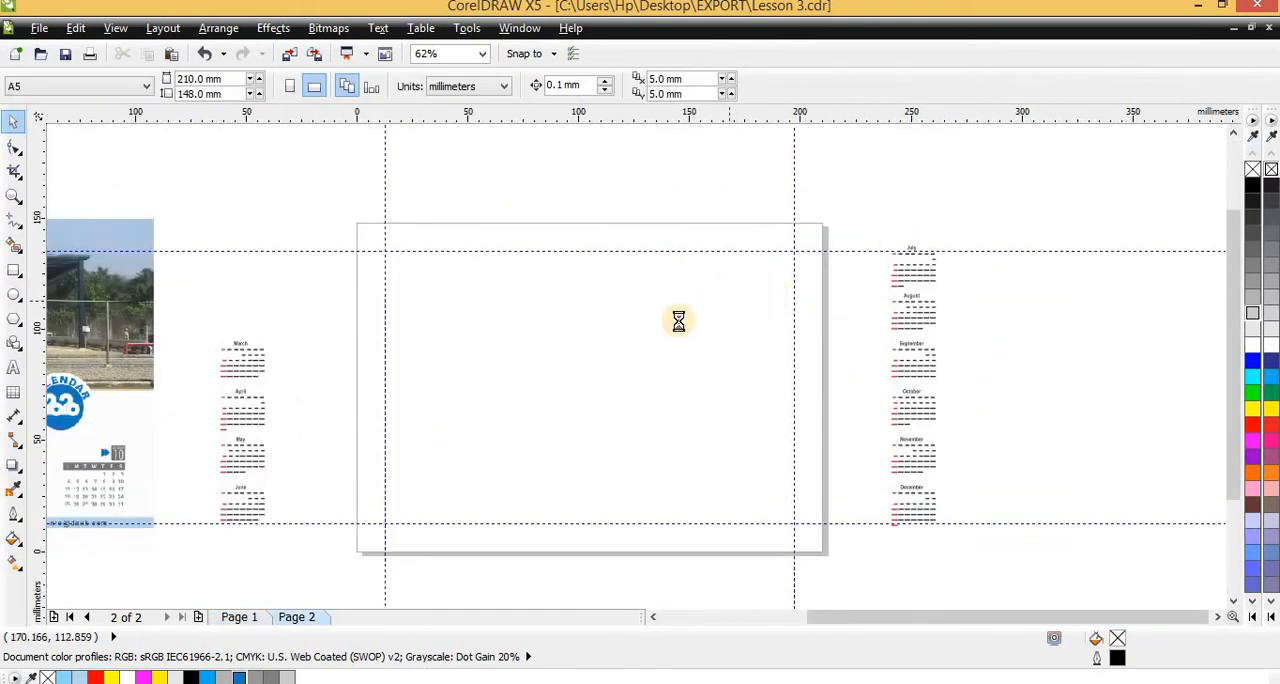
{"action": "key", "text": "Escape"}
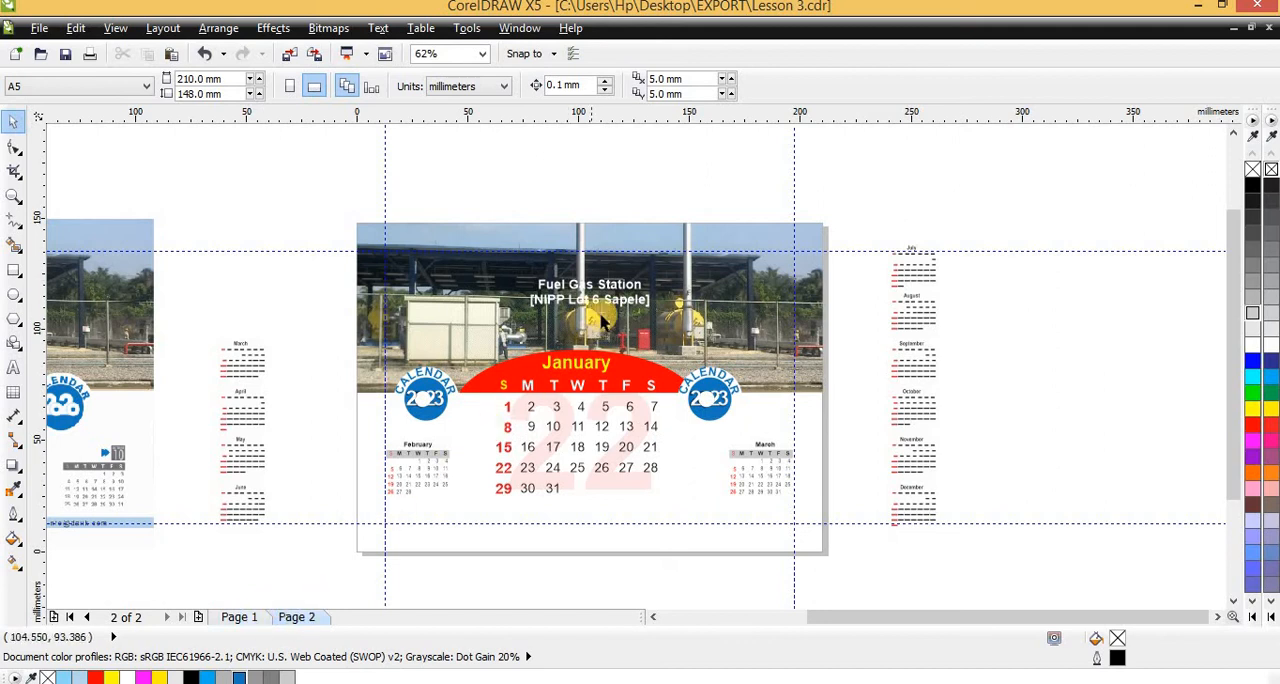
Open the contents of page 2's photo frame for editing and copy Mockup.png from the Lesson 3 folder in File Explorer
{"action": "left_click", "coordinate": [660, 270], "text": "ctrl"}
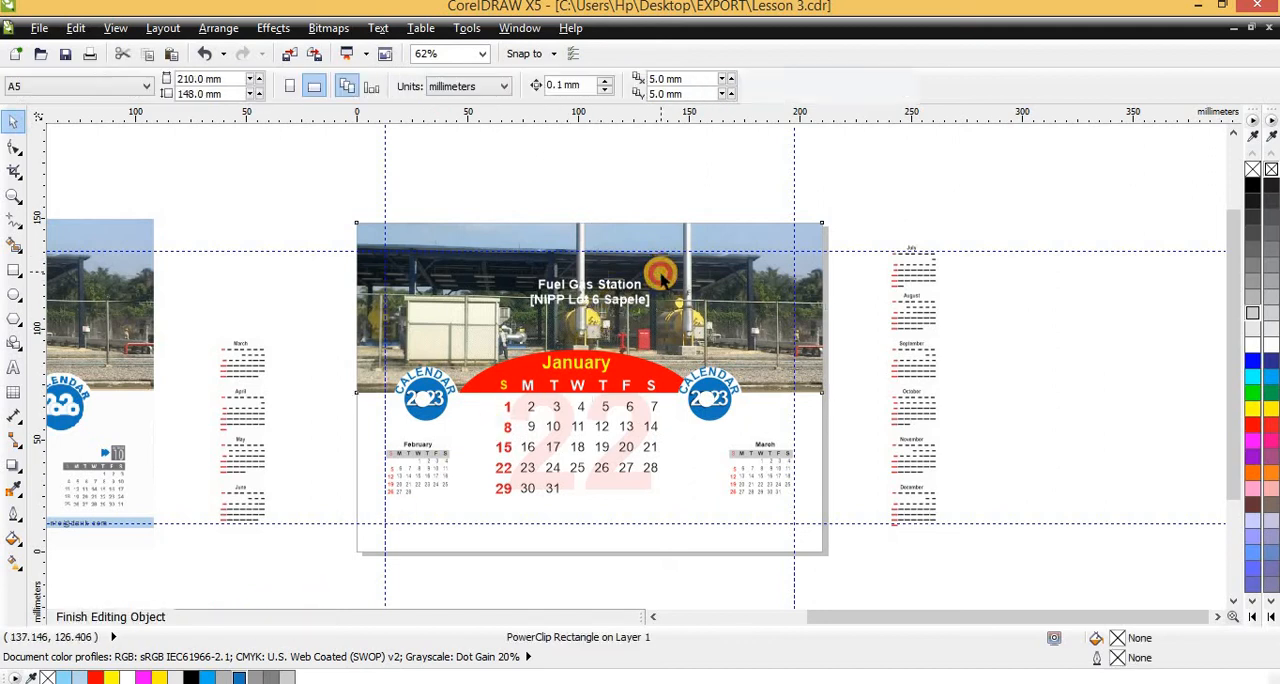
{"action": "left_click", "coordinate": [667, 215]}
{"action": "left_click", "coordinate": [990, 333]}
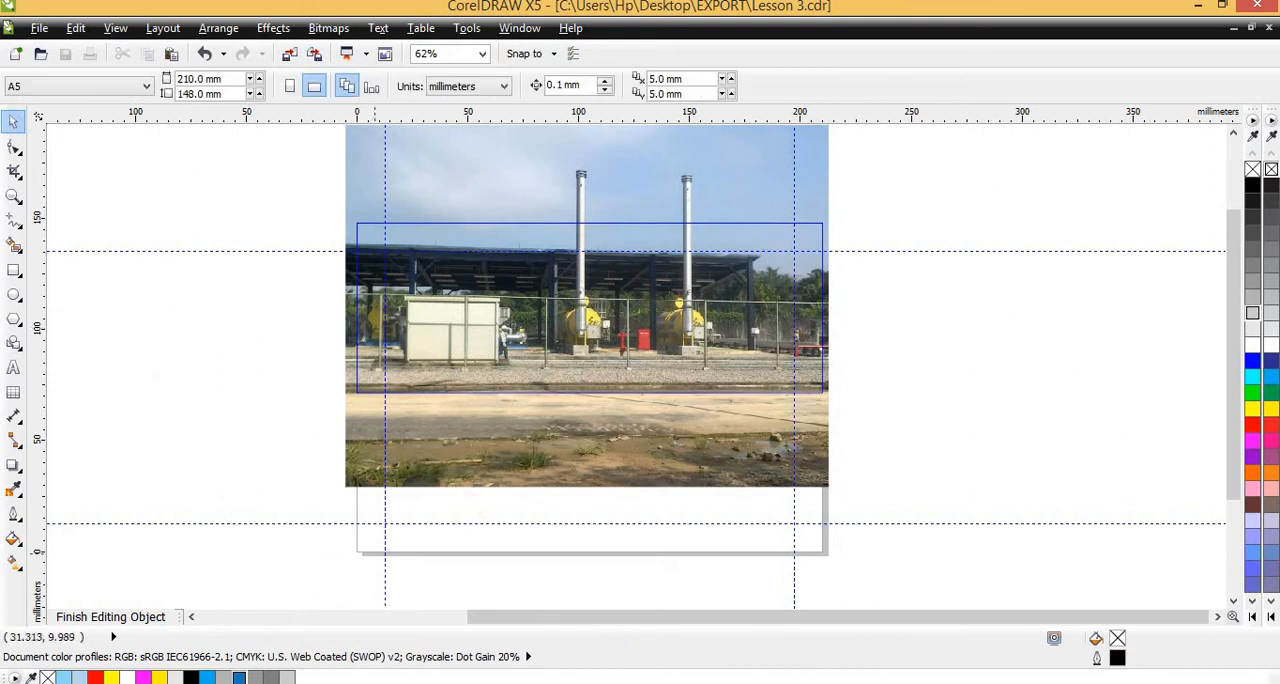
{"action": "mouse_move", "coordinate": [250, 677]}
{"action": "left_click", "coordinate": [170, 612]}
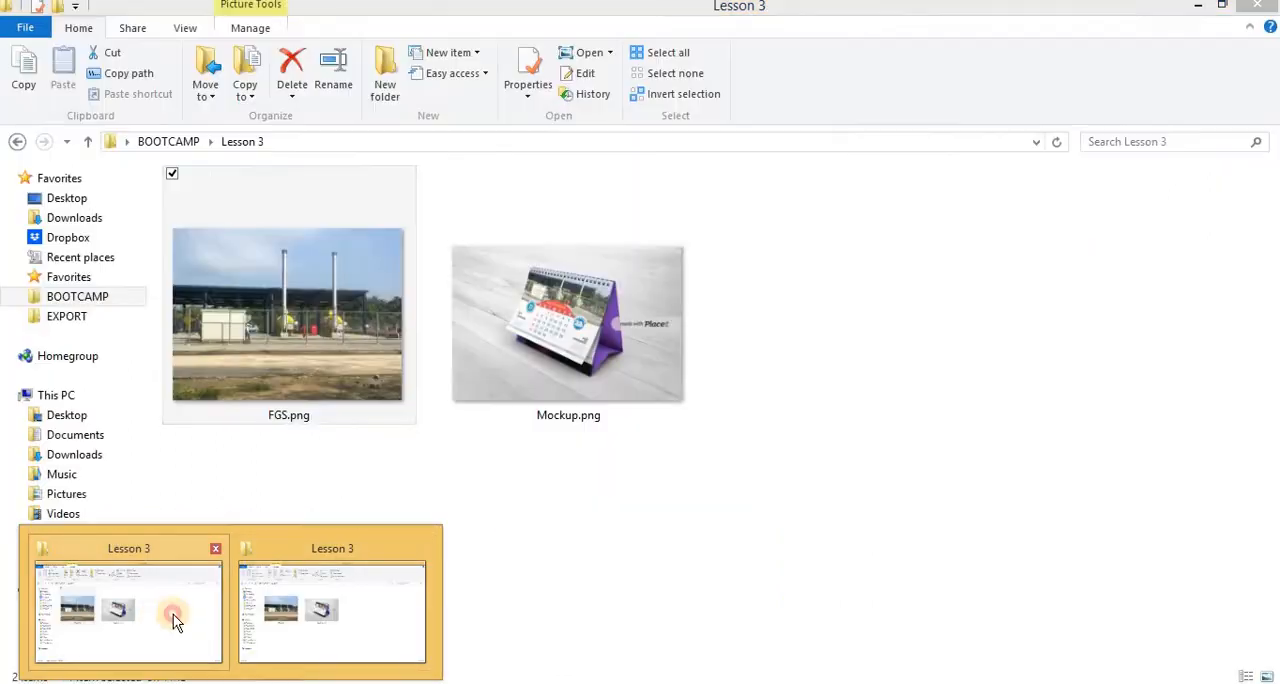
{"action": "left_click", "coordinate": [592, 364]}
{"action": "key", "text": "alt+Tab"}
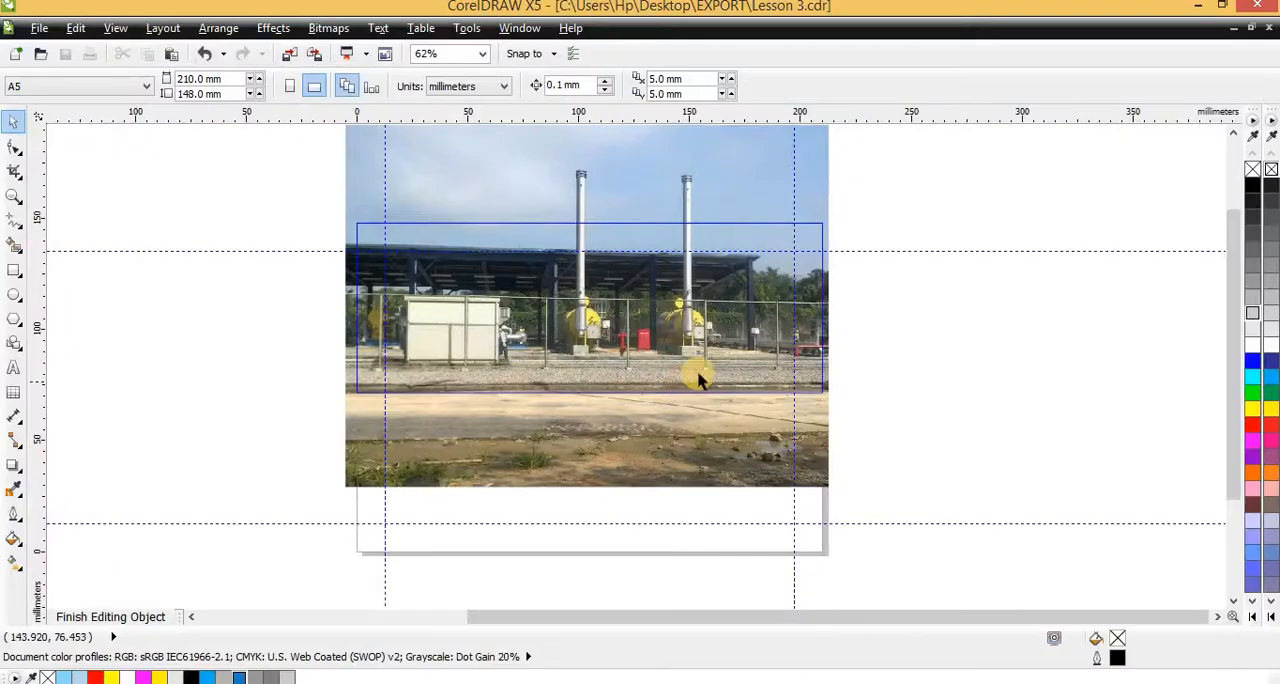
Replace the gas station photo inside page 2's frame with the copied mockup image, enlarge it to fill the frame and finish editing
{"action": "left_click", "coordinate": [618, 322]}
{"action": "key", "text": "Delete"}
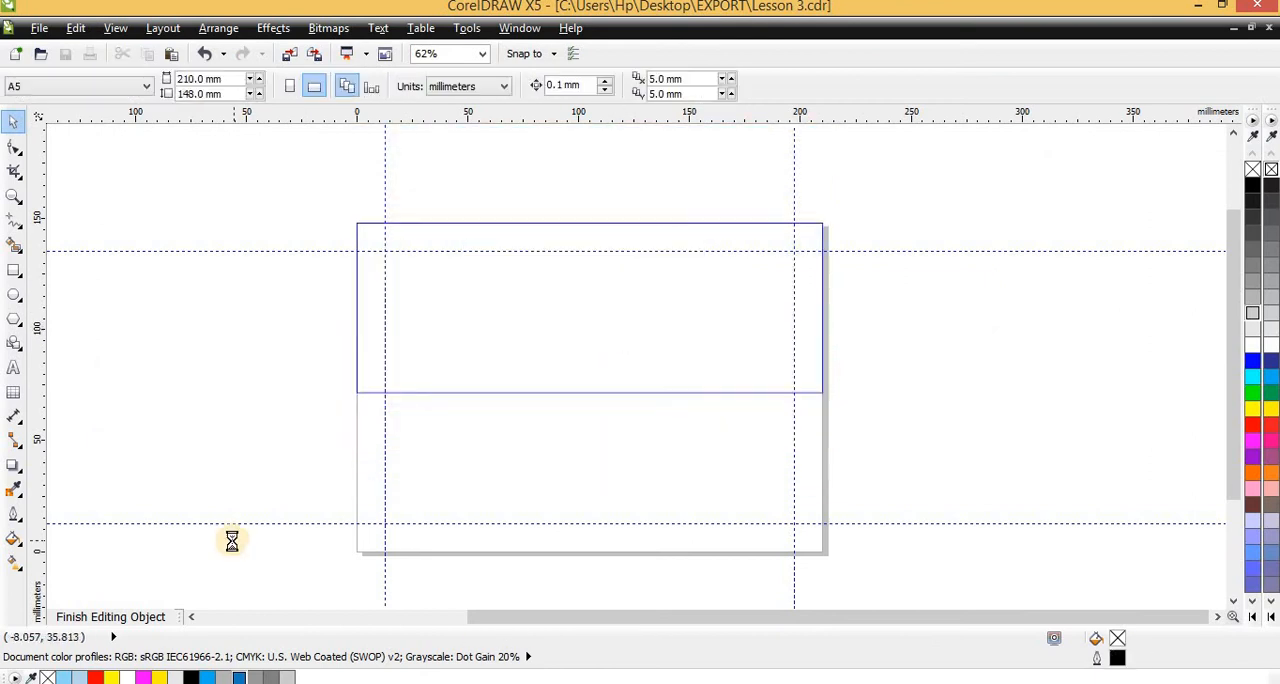
{"action": "left_click", "coordinate": [416, 519]}
{"action": "key", "text": "ctrl+v"}
{"action": "left_click_drag", "start_coordinate": [509, 469], "coordinate": [523, 434]}
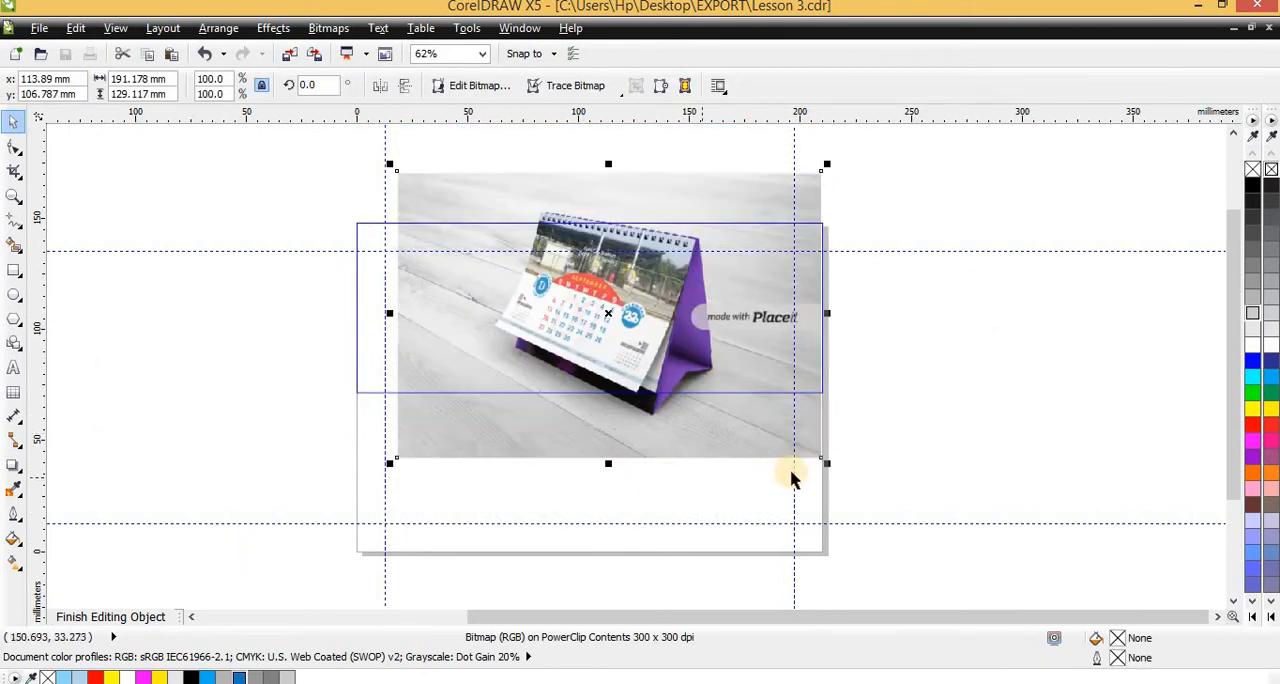
{"action": "left_click_drag", "start_coordinate": [826, 466], "coordinate": [843, 528]}
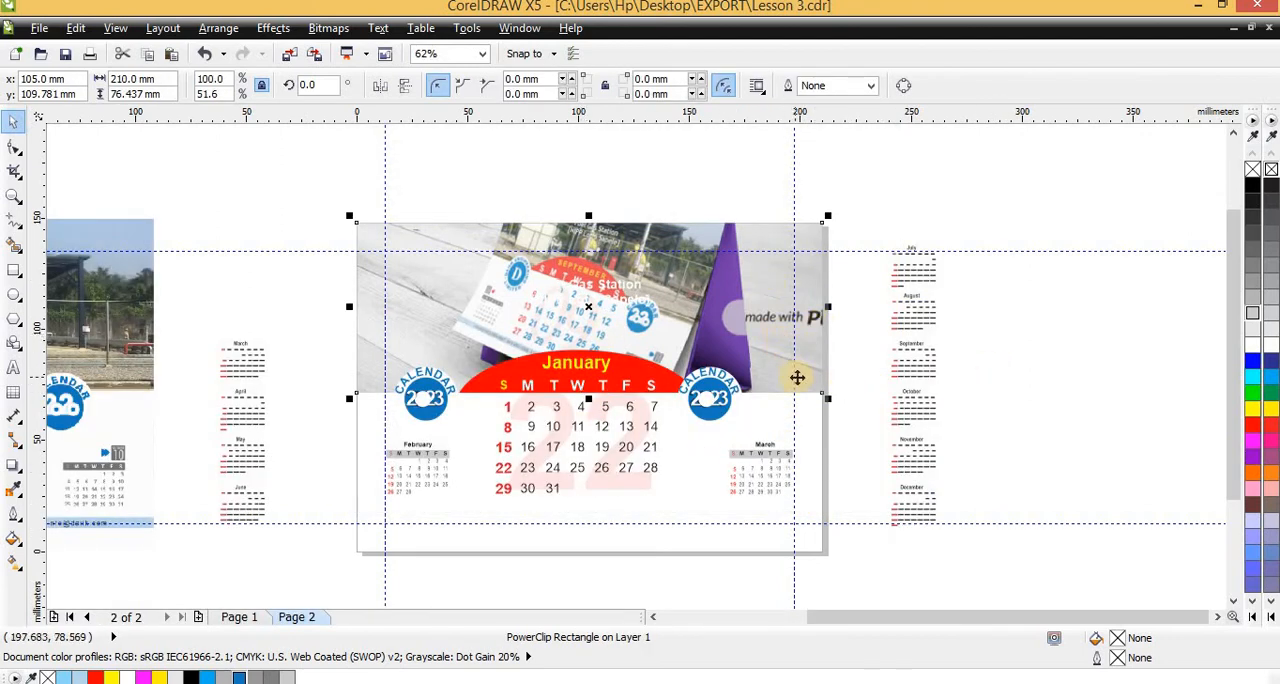
{"action": "key", "text": "Escape"}
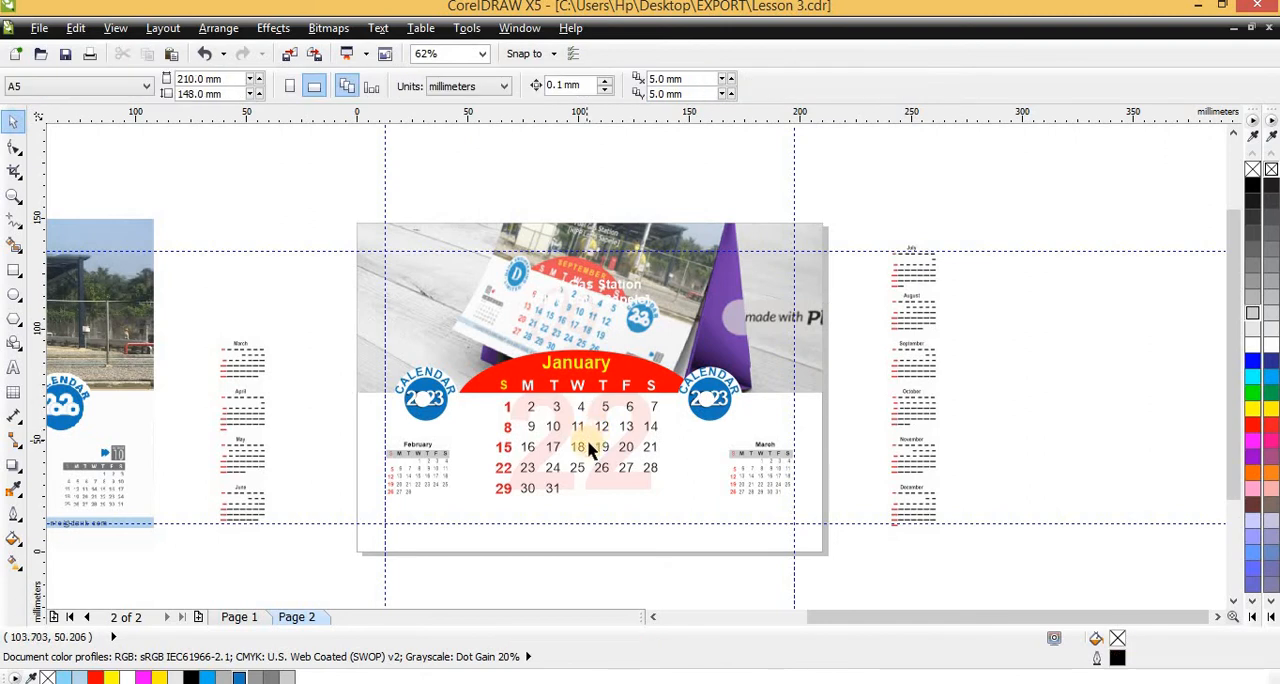
{"action": "left_click", "coordinate": [617, 470]}
{"action": "left_click_drag", "start_coordinate": [580, 451], "coordinate": [610, 488]}
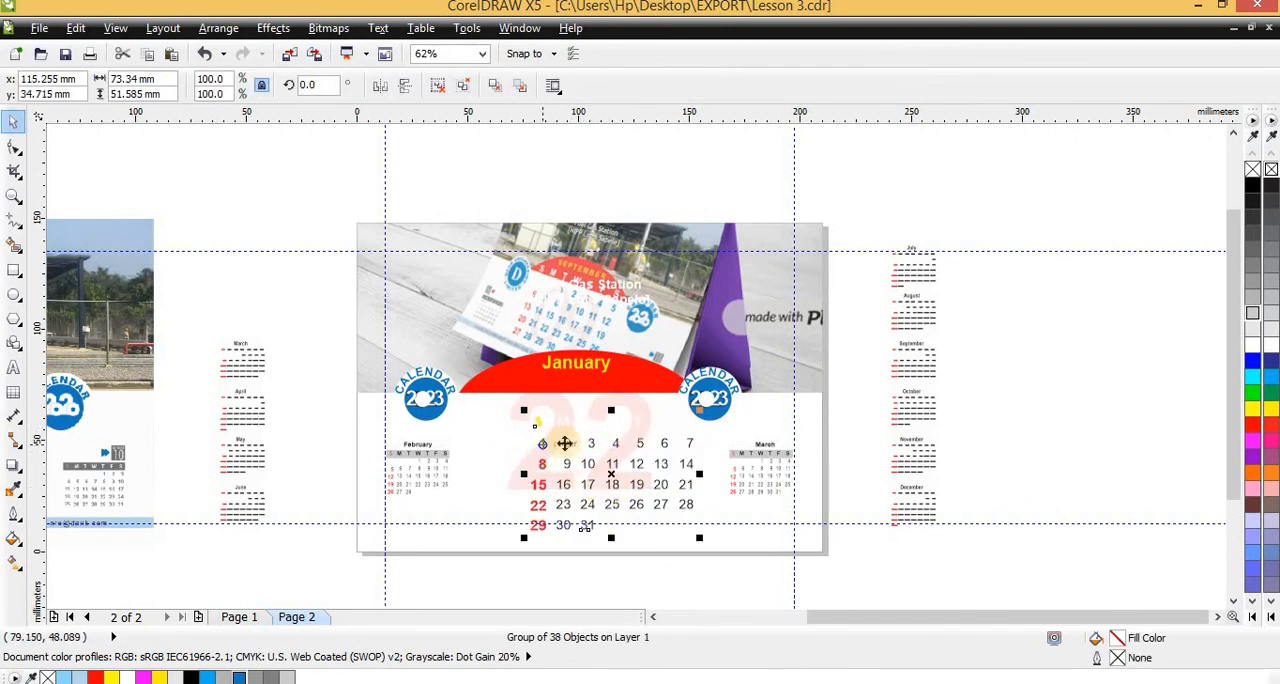
{"action": "key", "text": "ctrl+z"}
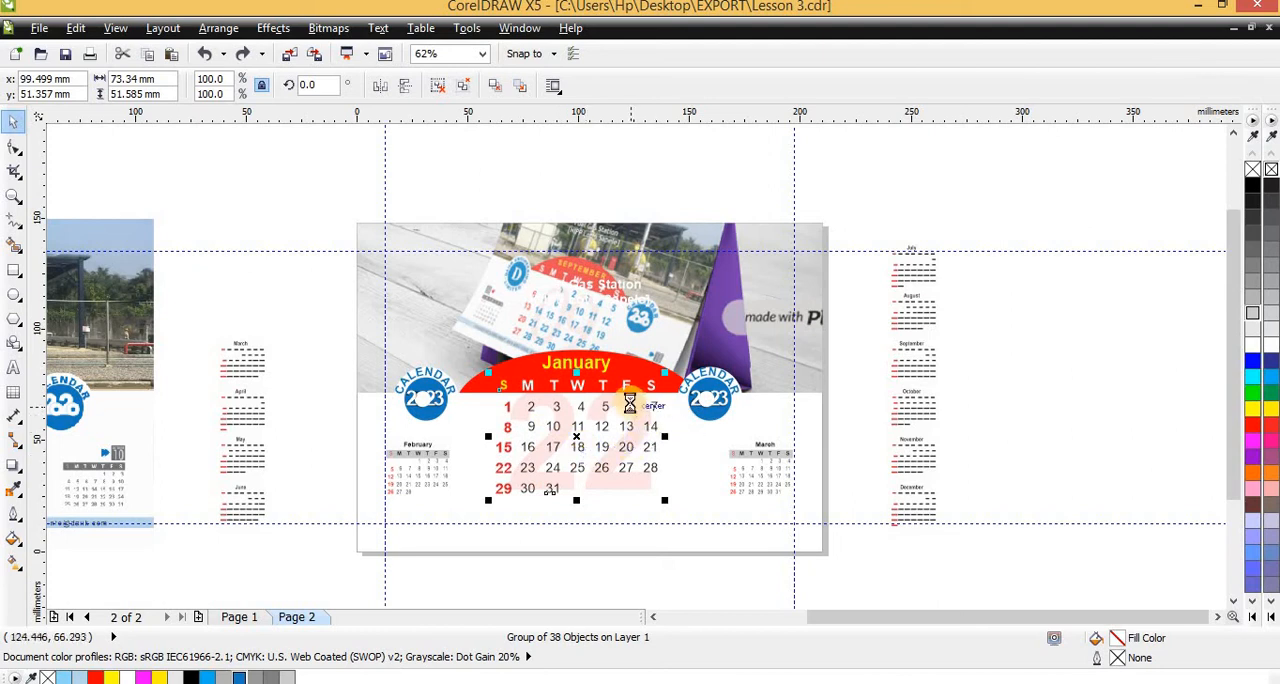
Ungroup the January month grid on page 2 and delete its date numbers, keeping the month heading and weekday letters
{"action": "scroll", "coordinate": [629, 403], "scroll_direction": "up", "scroll_amount": 2}
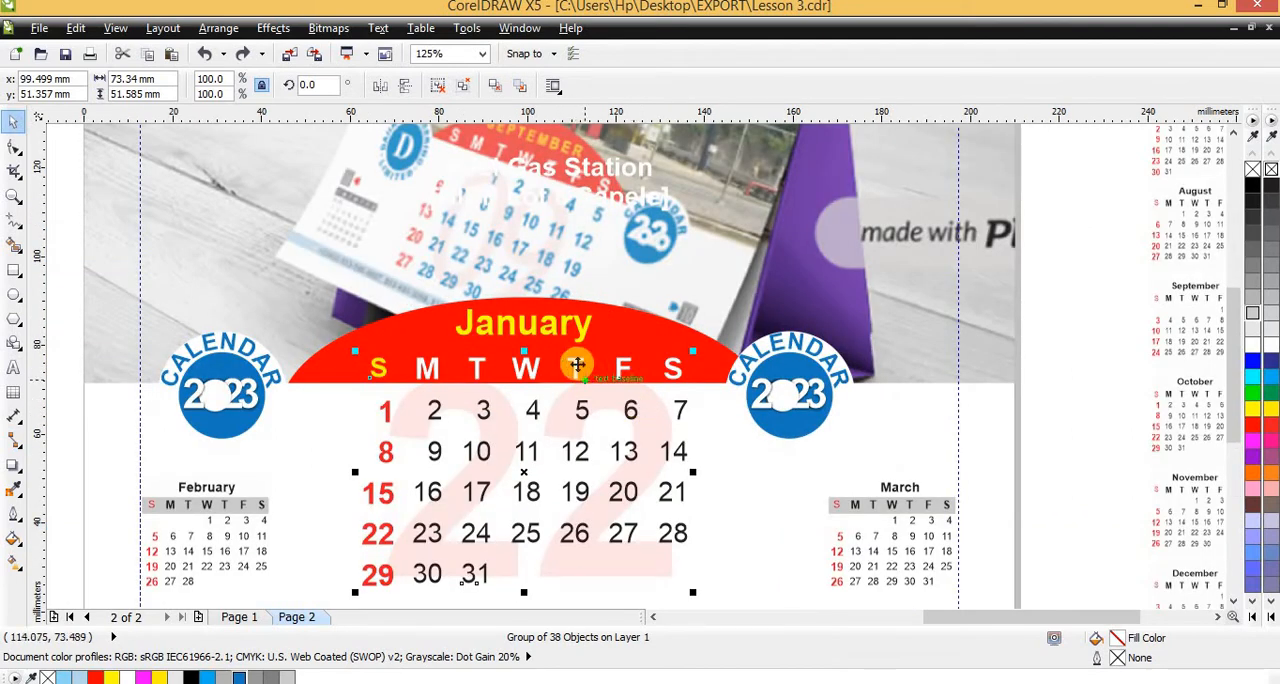
{"action": "left_click", "coordinate": [441, 90]}
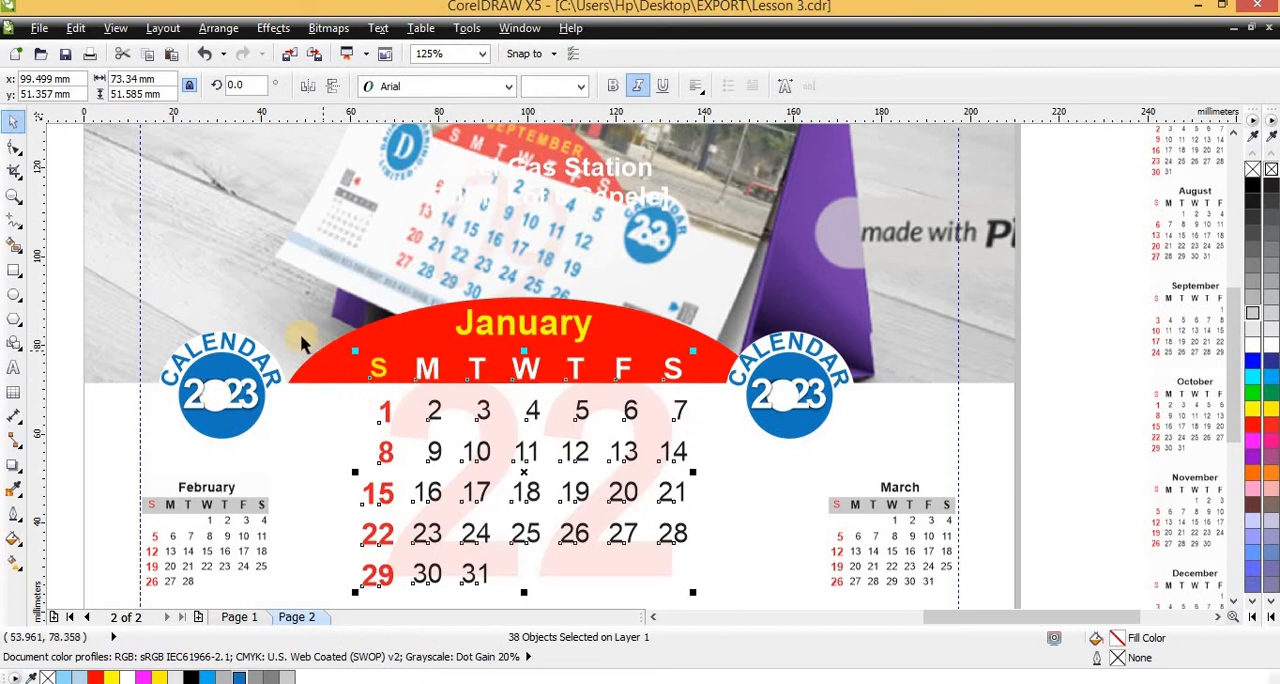
{"action": "left_click_drag", "start_coordinate": [57, 311], "coordinate": [802, 388]}
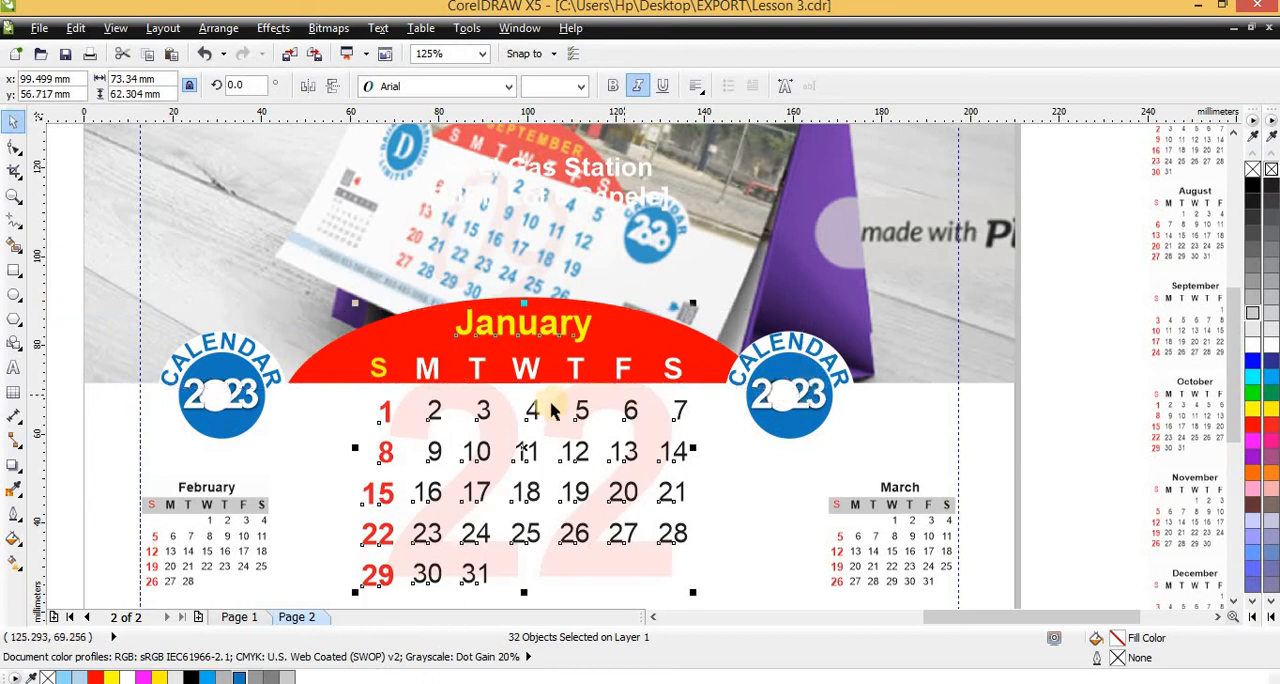
{"action": "left_click", "coordinate": [511, 321], "text": "shift"}
{"action": "key", "text": "Delete"}
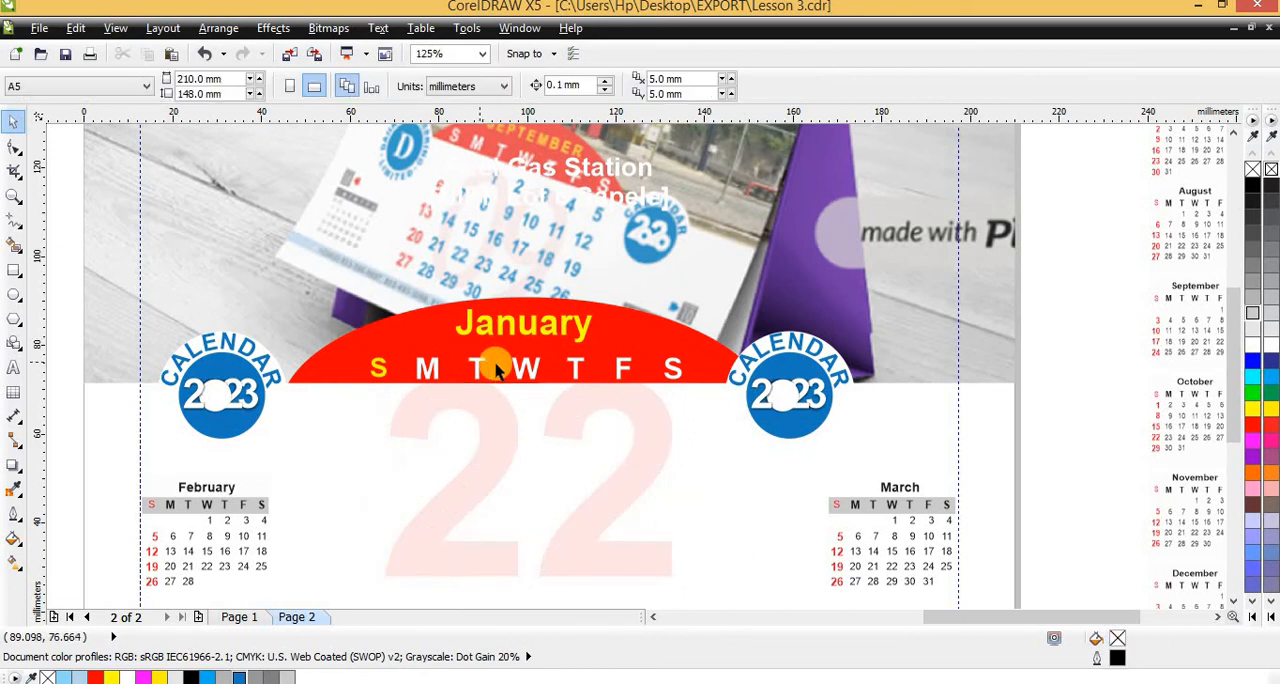
Undo the deletion of the January date numbers on page 2
{"action": "key", "text": "ctrl+z"}
{"action": "scroll", "coordinate": [620, 458], "scroll_direction": "down", "scroll_amount": 1}
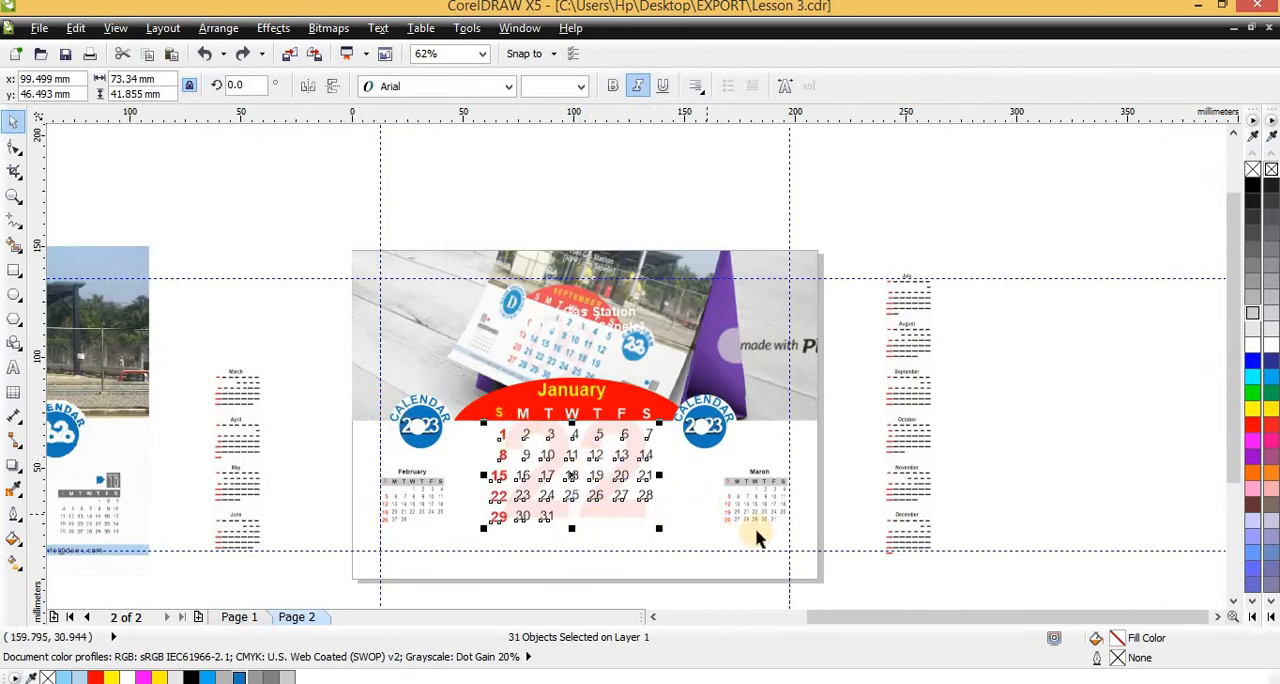
{"action": "scroll", "coordinate": [793, 349], "scroll_direction": "down", "scroll_amount": 1}
{"action": "scroll", "coordinate": [632, 349], "scroll_direction": "up", "scroll_amount": 1}
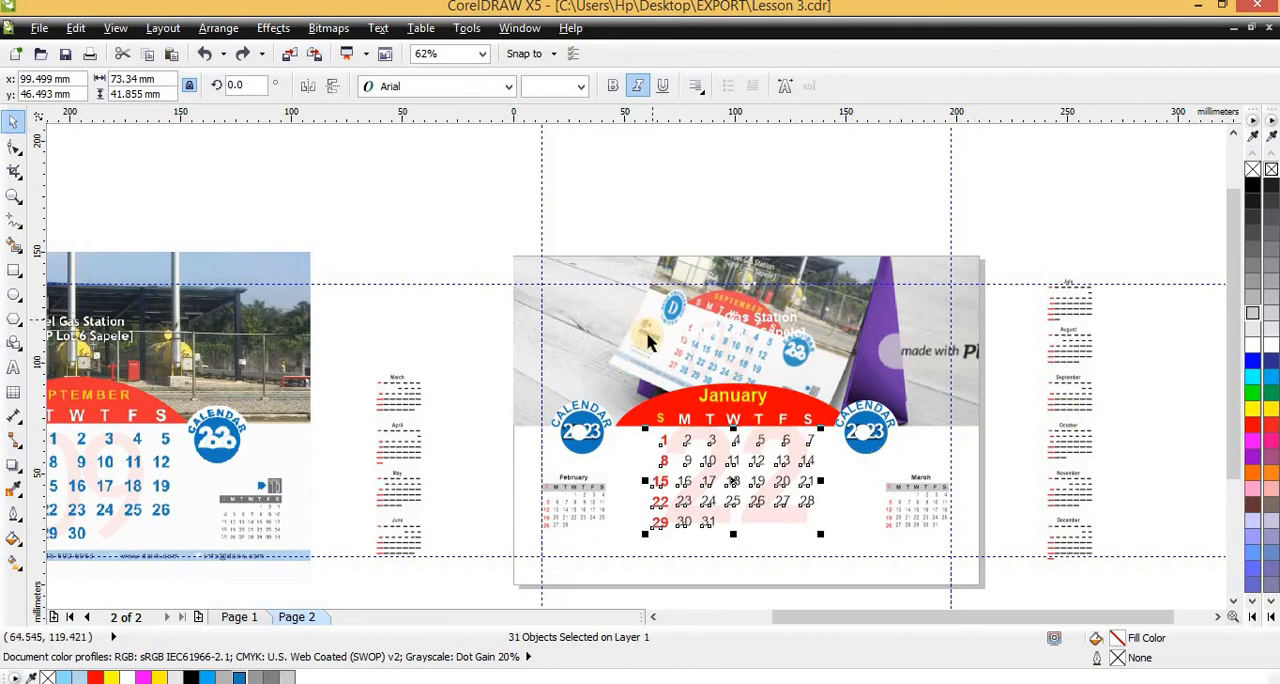
{"action": "left_click", "coordinate": [400, 207]}
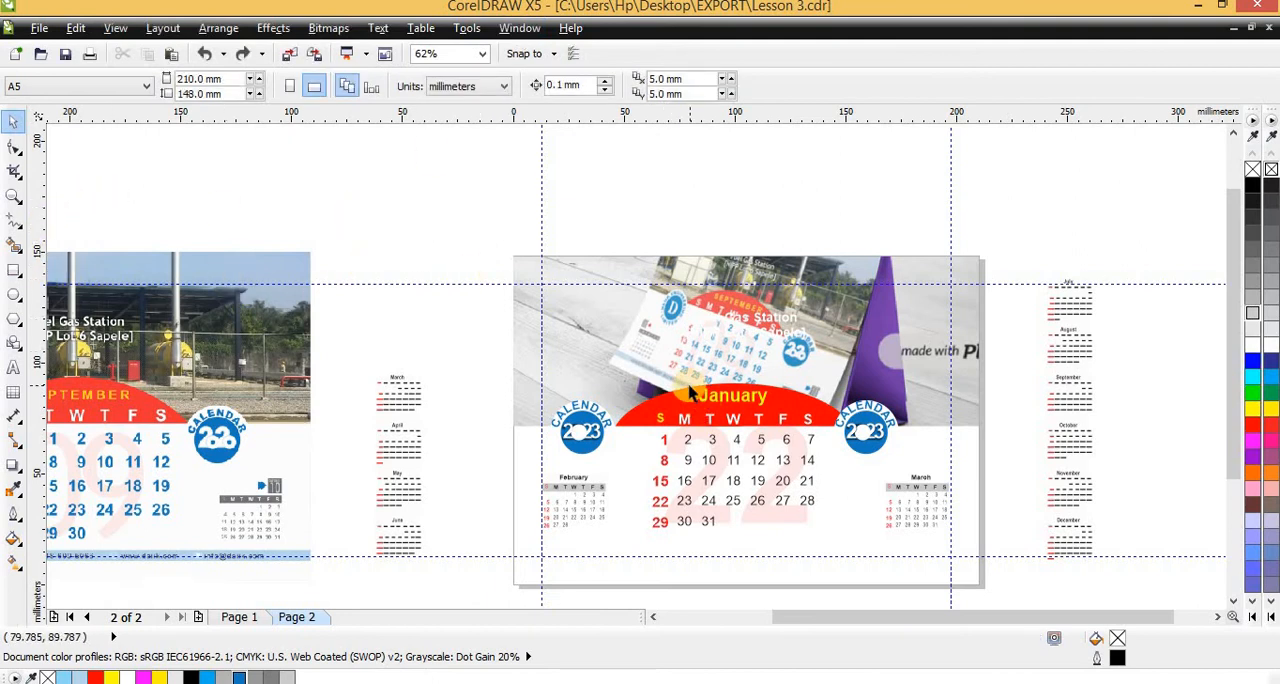
{"action": "scroll", "coordinate": [650, 325], "scroll_direction": "down", "scroll_amount": 1}
{"action": "scroll", "coordinate": [586, 237], "scroll_direction": "up", "scroll_amount": 1}
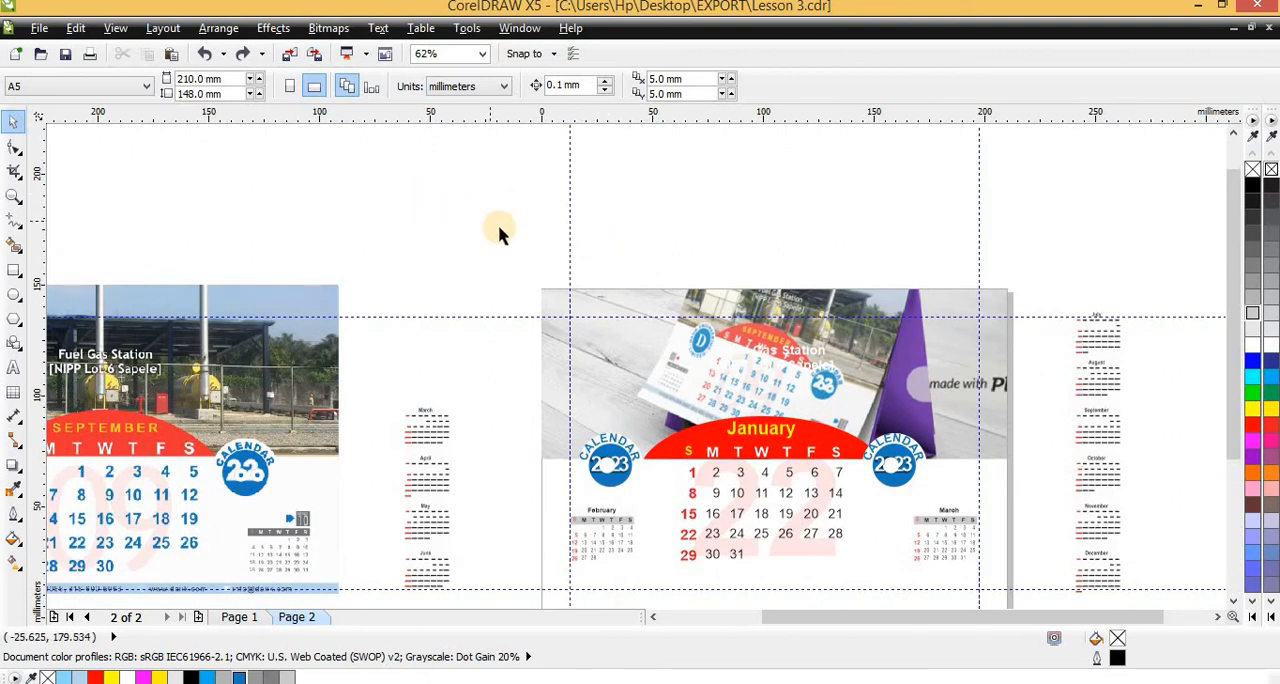
Select the complete January calendar design on page 2 and place a duplicate directly below the page
{"action": "left_click_drag", "start_coordinate": [877, 557], "coordinate": [1023, 580]}
{"action": "key", "text": "g"}
{"action": "key", "text": "alt+Down"}
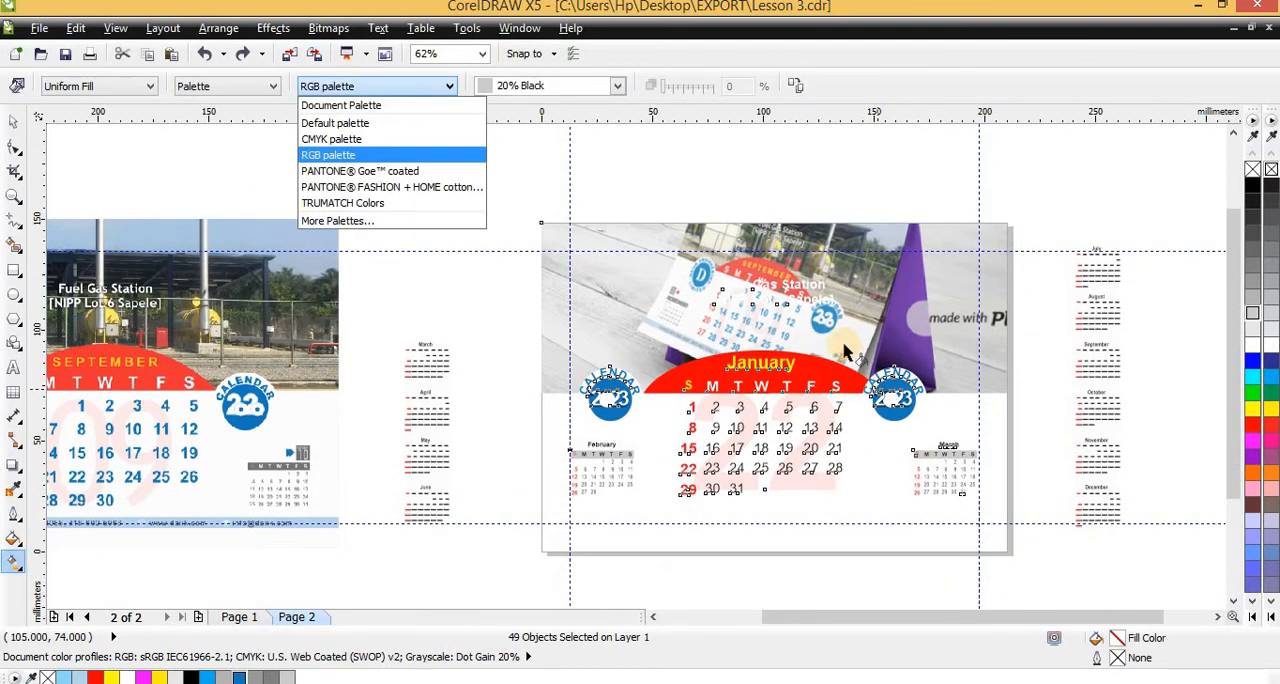
{"action": "left_click", "coordinate": [16, 158]}
{"action": "left_click", "coordinate": [13, 122]}
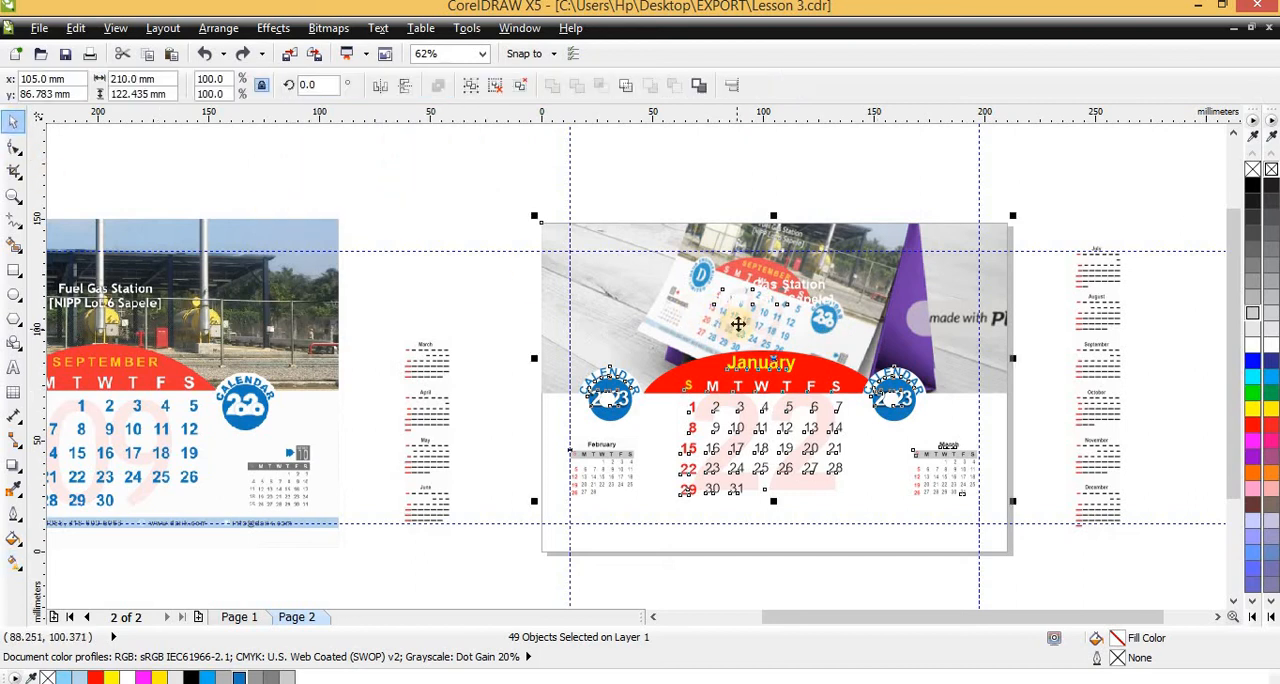
{"action": "scroll", "coordinate": [730, 320], "scroll_direction": "down", "scroll_amount": 2}
{"action": "left_click_drag", "start_coordinate": [733, 301], "coordinate": [743, 509]}
{"action": "right_click", "coordinate": [743, 509]}
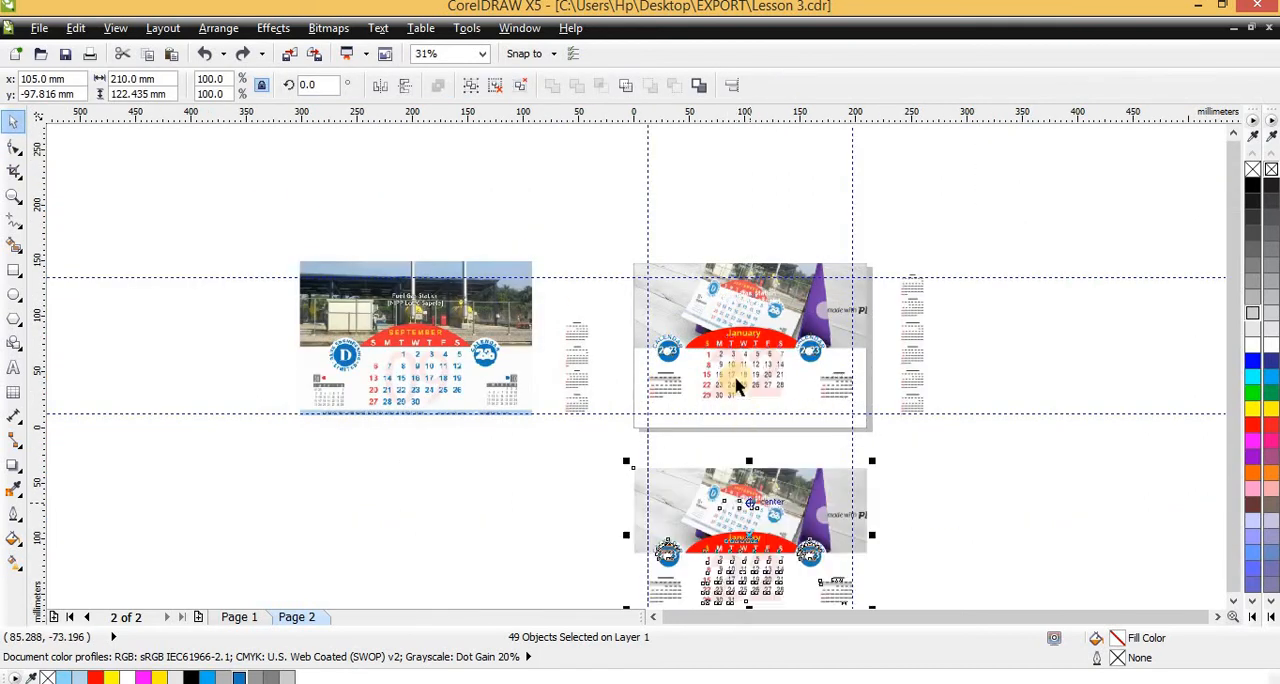
Group the original calendar design lying on page 2 and delete it, keeping the duplicate below the page
{"action": "left_click", "coordinate": [732, 335]}
{"action": "left_click", "coordinate": [662, 249]}
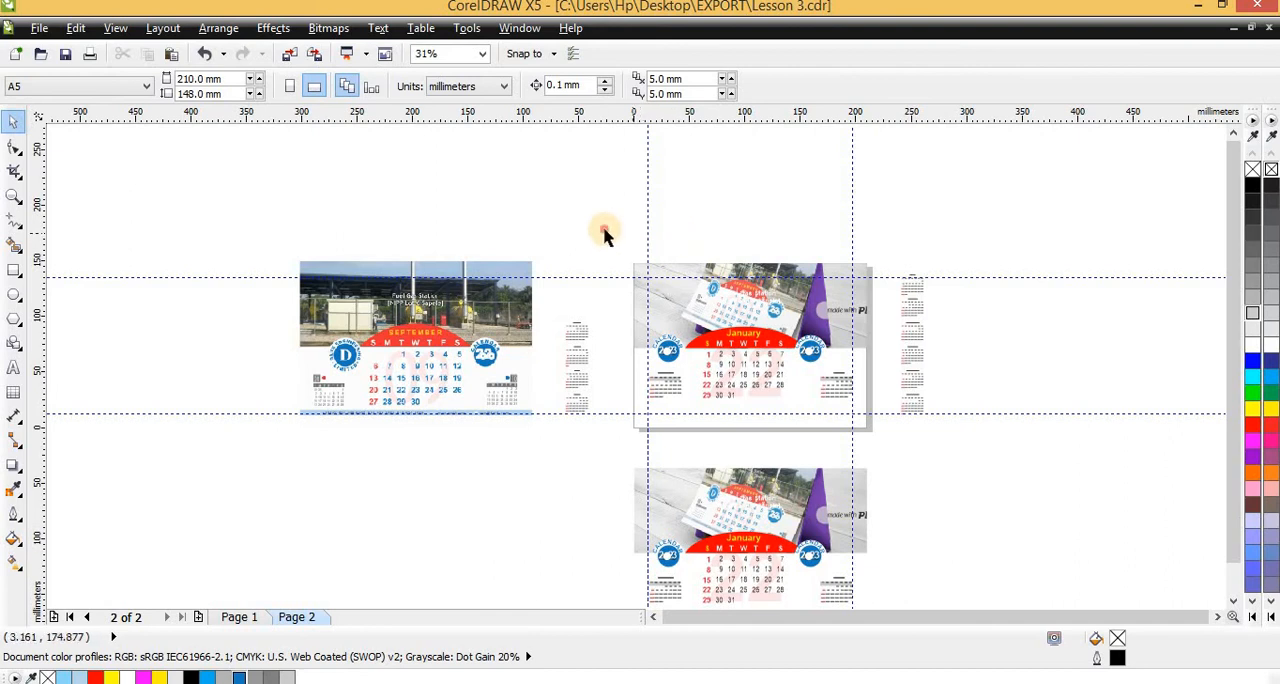
{"action": "left_click_drag", "start_coordinate": [600, 229], "coordinate": [882, 460]}
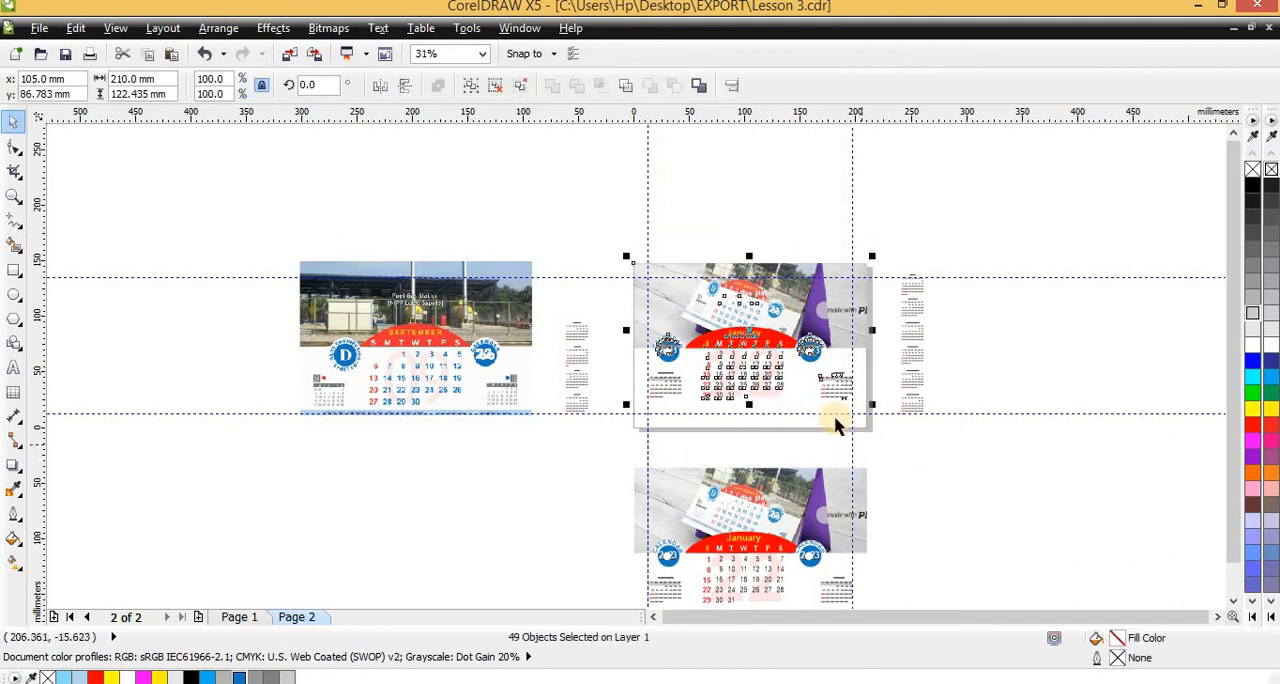
{"action": "left_click_drag", "start_coordinate": [782, 388], "coordinate": [1122, 388]}
{"action": "key", "text": "ctrl+z"}
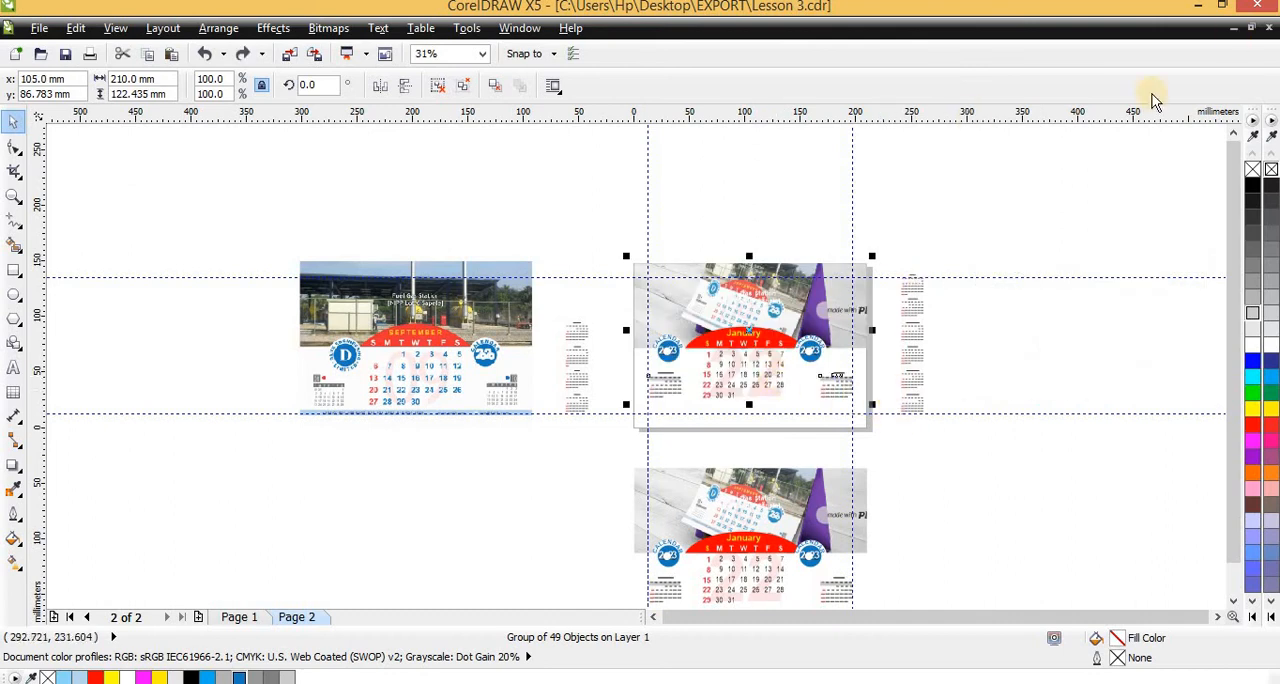
{"action": "key", "text": "Delete"}
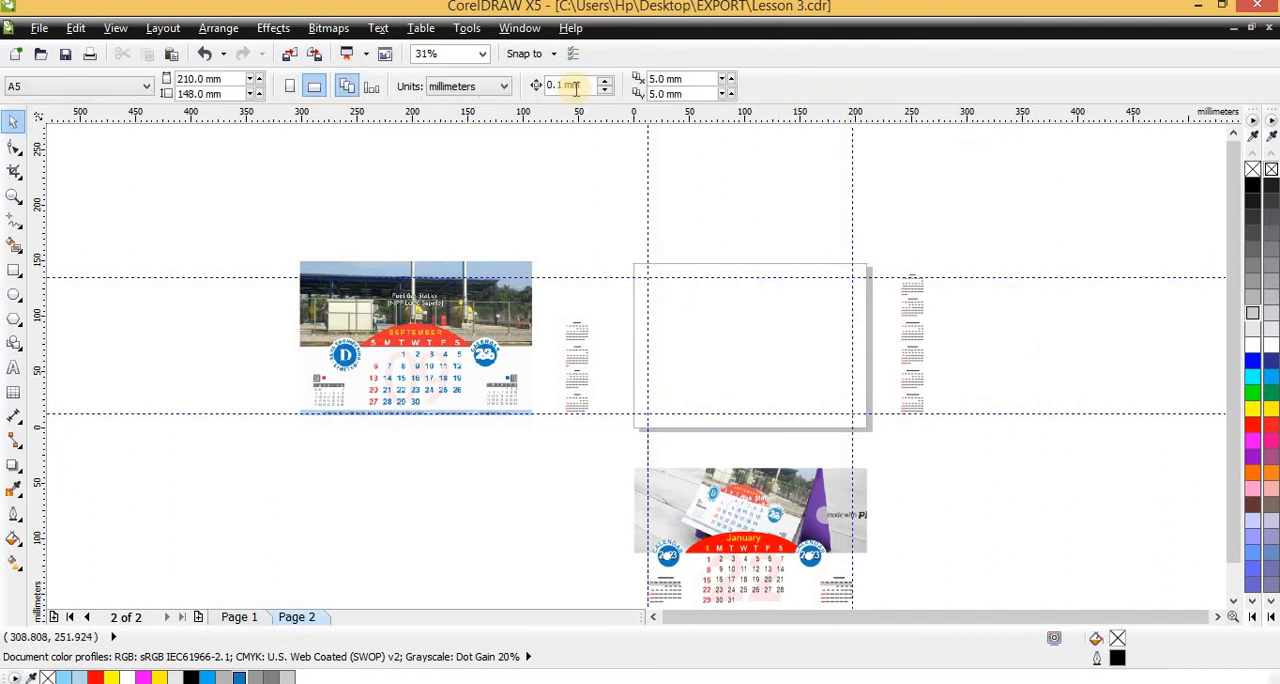
Switch the A5 page to portrait and draw a circle in its upper half, scaled to about 75 mm in diameter
{"action": "left_click", "coordinate": [317, 88]}
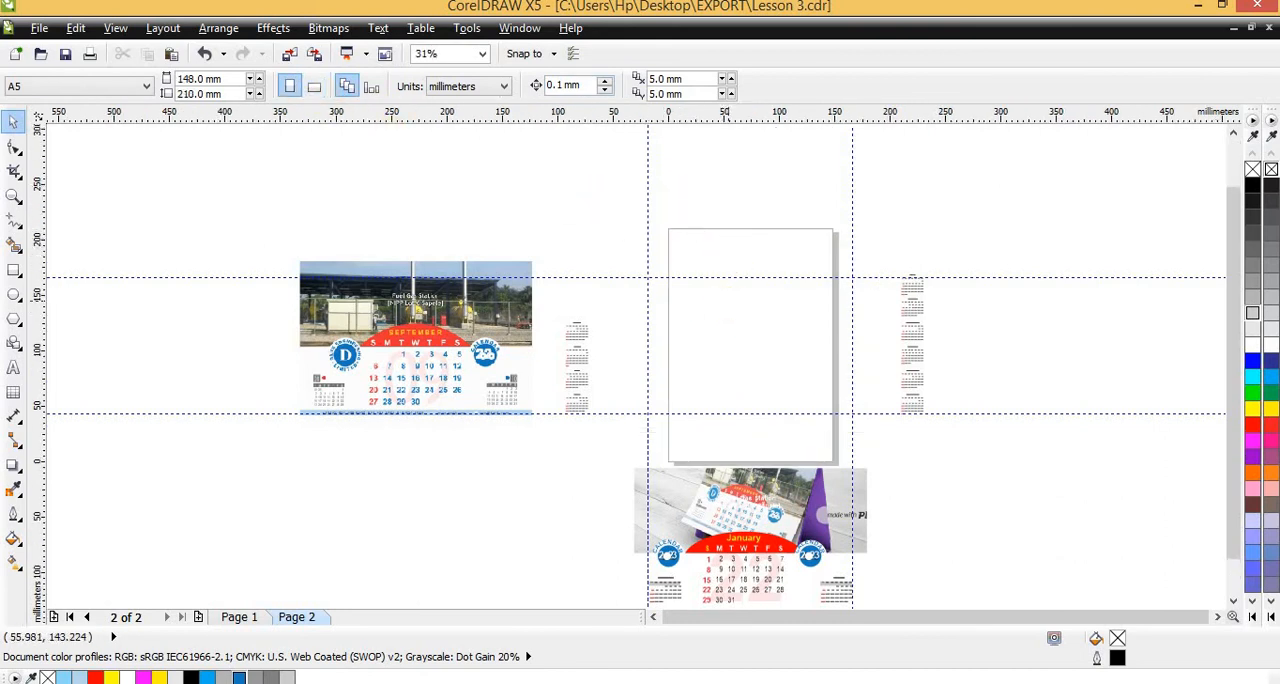
{"action": "left_click", "coordinate": [13, 297]}
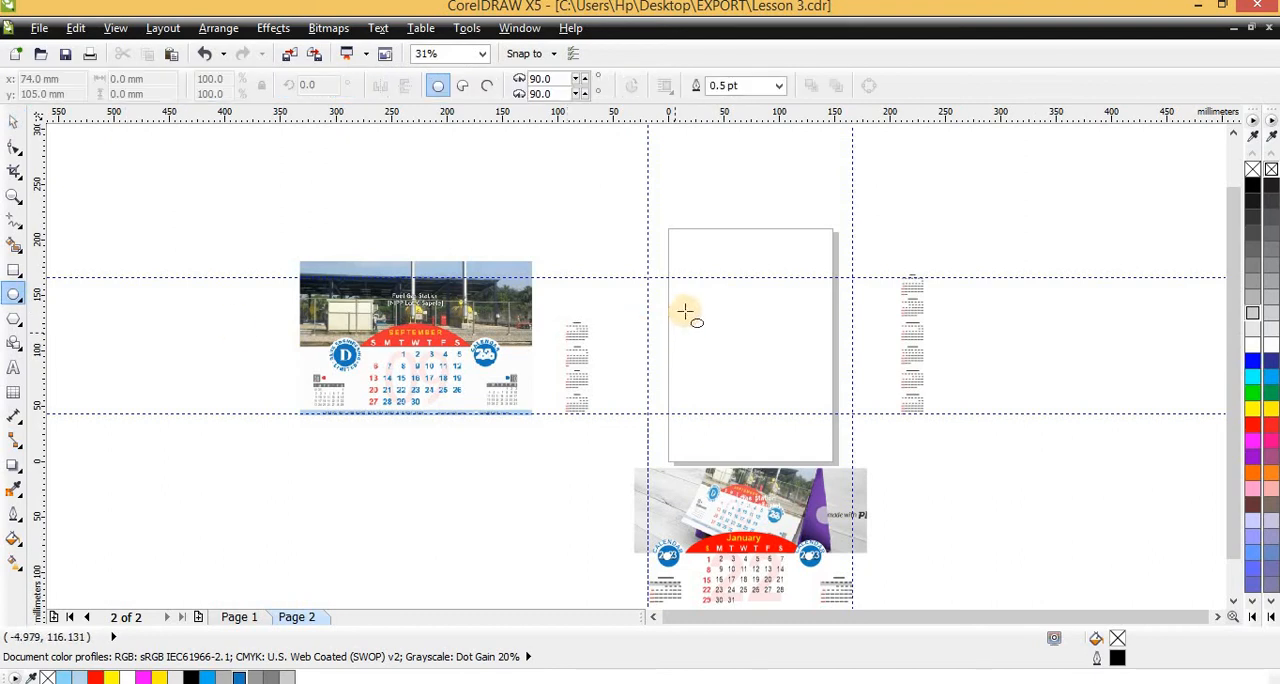
{"action": "left_click_drag", "start_coordinate": [714, 231], "coordinate": [801, 337]}
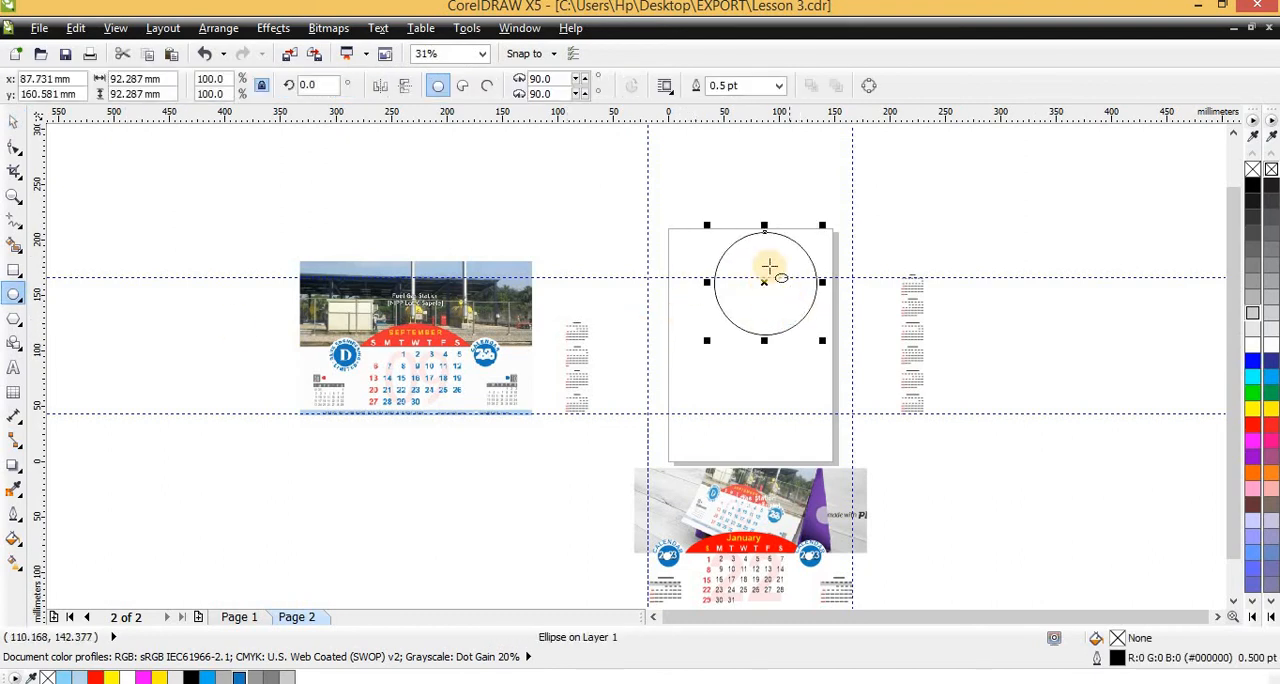
{"action": "scroll", "coordinate": [769, 265], "scroll_direction": "up", "scroll_amount": 2}
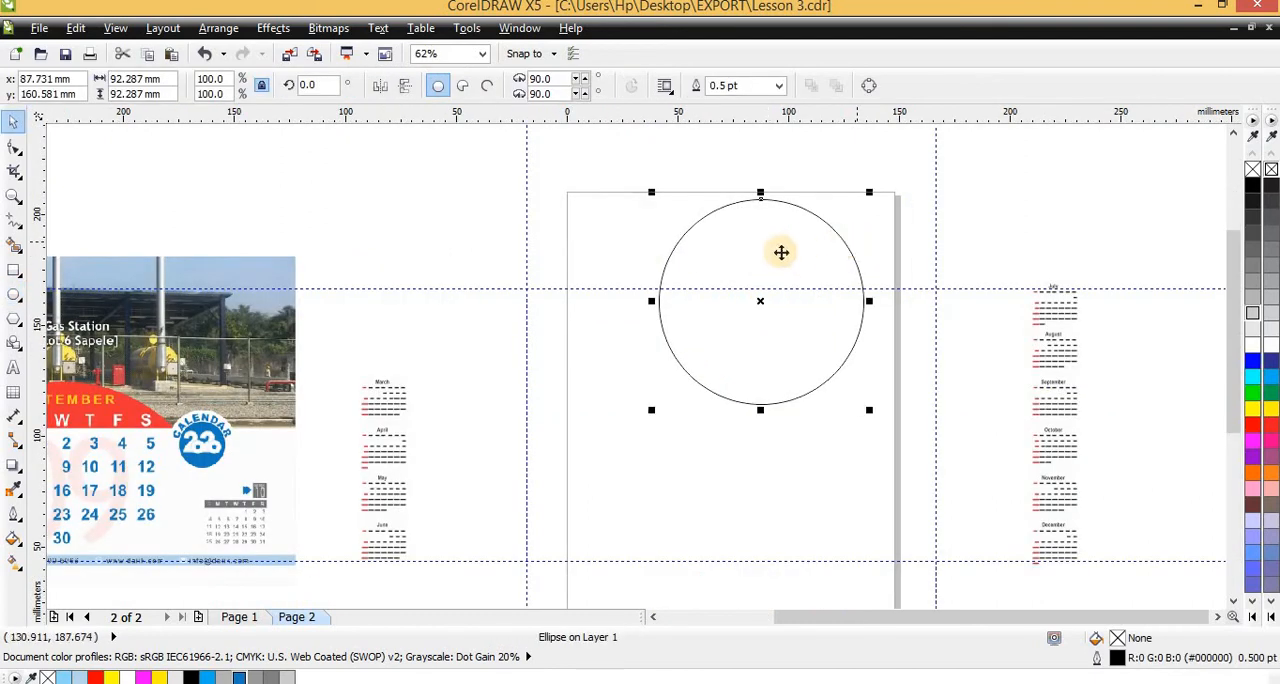
{"action": "left_click", "coordinate": [770, 250]}
{"action": "left_click_drag", "start_coordinate": [748, 229], "coordinate": [737, 255]}
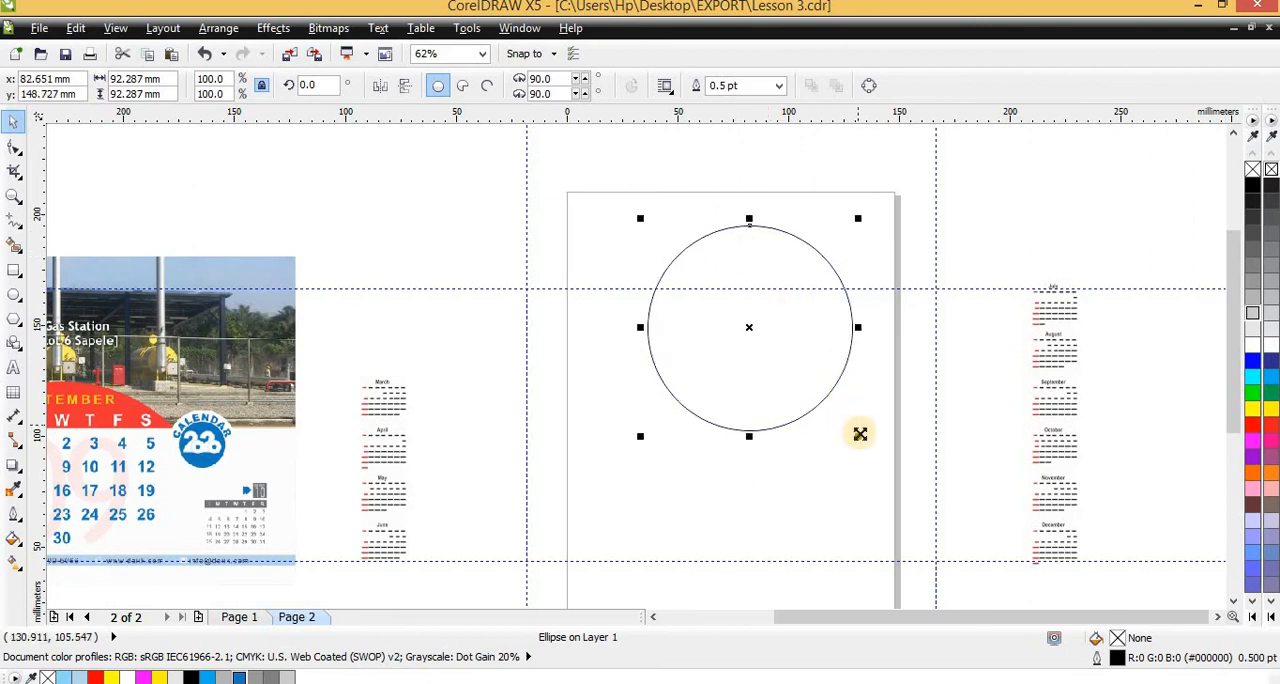
{"action": "left_click_drag", "start_coordinate": [860, 434], "coordinate": [789, 366]}
{"action": "scroll", "coordinate": [663, 269], "scroll_direction": "down", "scroll_amount": 2}
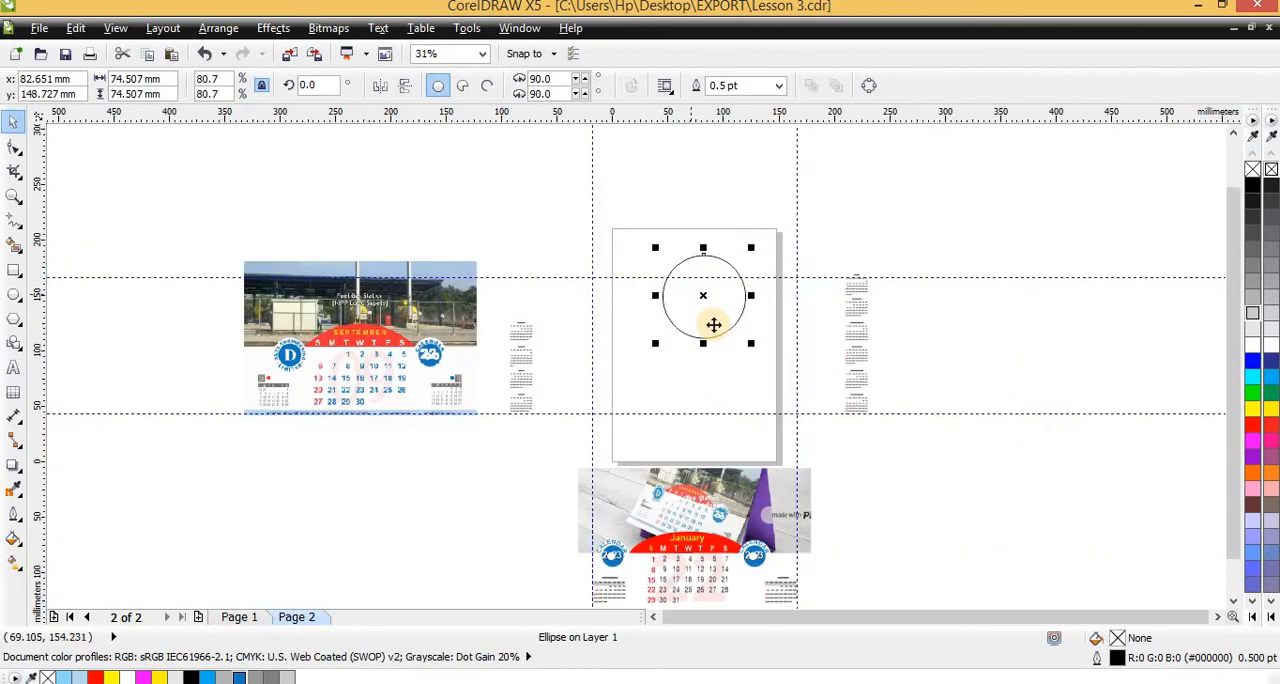
Duplicate the large circle below it, shrink the copy to about 31 mm and repeat it into an evenly spaced row of three
{"action": "scroll", "coordinate": [708, 318], "scroll_direction": "up", "scroll_amount": 1}
{"action": "left_click_drag", "start_coordinate": [702, 304], "coordinate": [598, 488]}
{"action": "right_click", "coordinate": [596, 490]}
{"action": "left_click_drag", "start_coordinate": [690, 550], "coordinate": [614, 486]}
{"action": "left_click_drag", "start_coordinate": [586, 417], "coordinate": [661, 400]}
{"action": "right_click", "coordinate": [661, 400]}
{"action": "key", "text": "ctrl+r"}
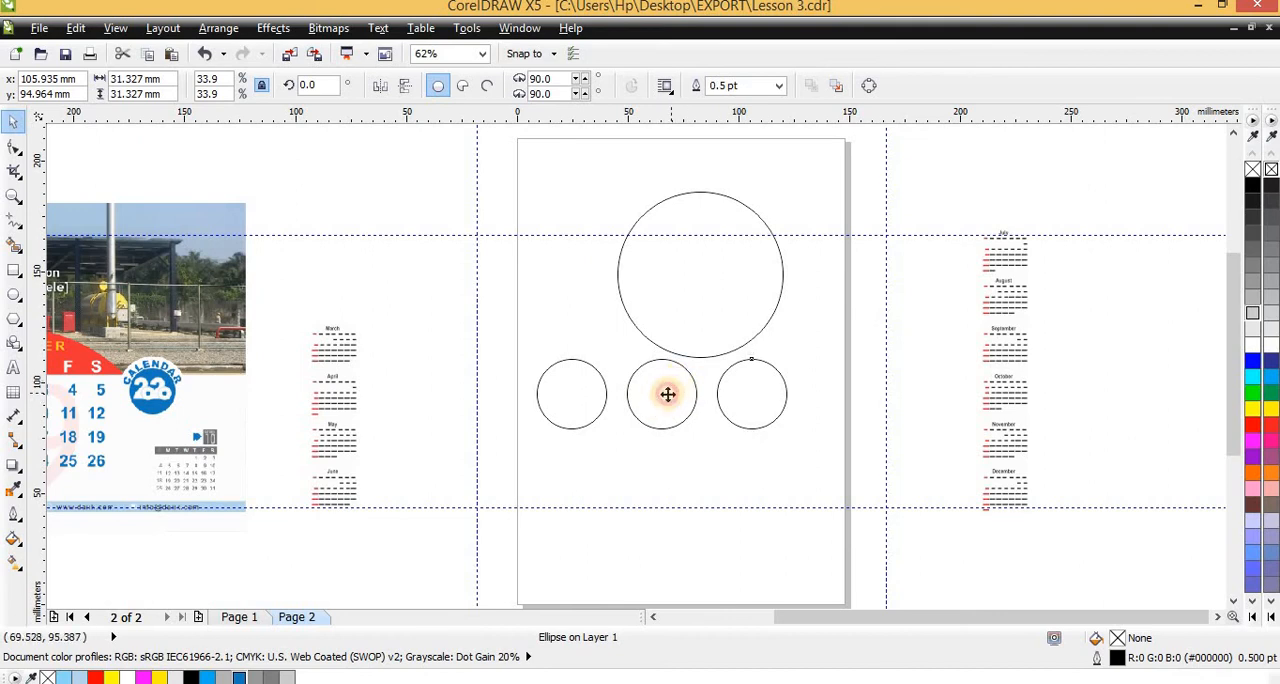
Move the rightmost small circle horizontally about 15 mm further toward the page's right edge
{"action": "left_click", "coordinate": [668, 394]}
{"action": "left_click", "coordinate": [569, 391], "text": "shift"}
{"action": "left_click", "coordinate": [757, 391]}
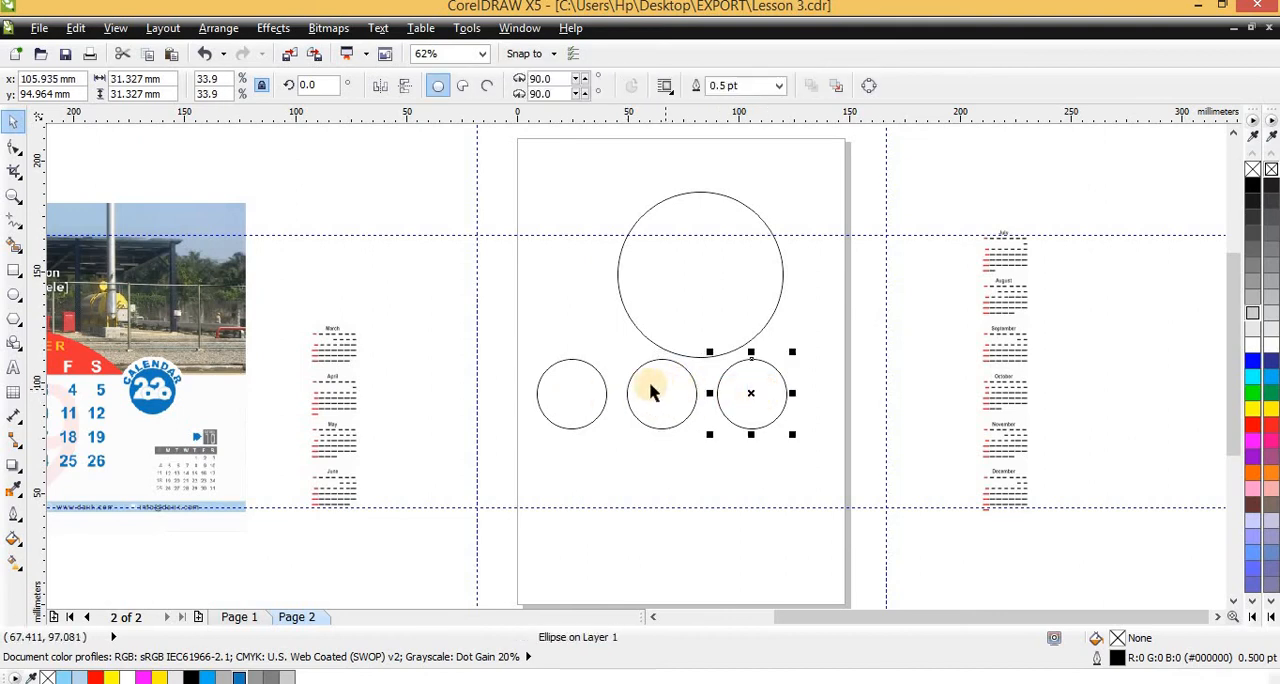
{"action": "left_click_drag", "start_coordinate": [754, 383], "coordinate": [788, 389]}
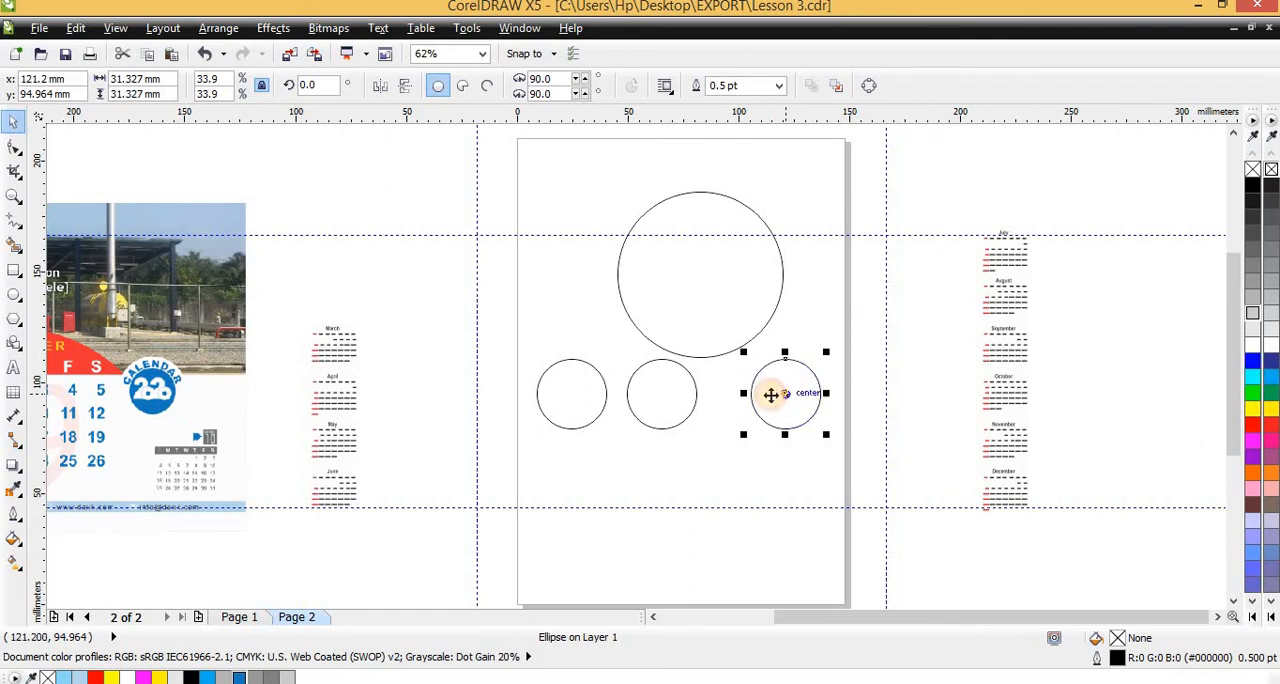
Group the two outer small circles and centre the middle circle horizontally between them
{"action": "left_click", "coordinate": [640, 398]}
{"action": "left_click", "coordinate": [578, 402], "text": "shift"}
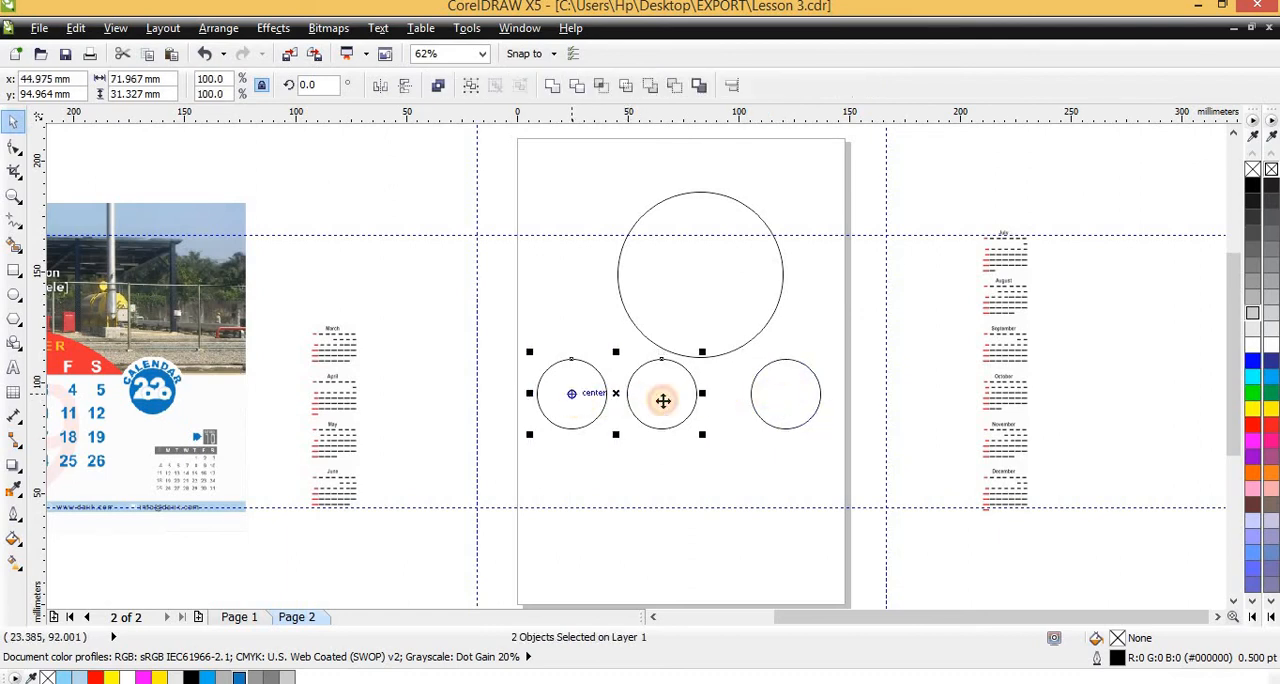
{"action": "left_click", "coordinate": [761, 406]}
{"action": "left_click", "coordinate": [560, 388], "text": "shift"}
{"action": "key", "text": "ctrl+g"}
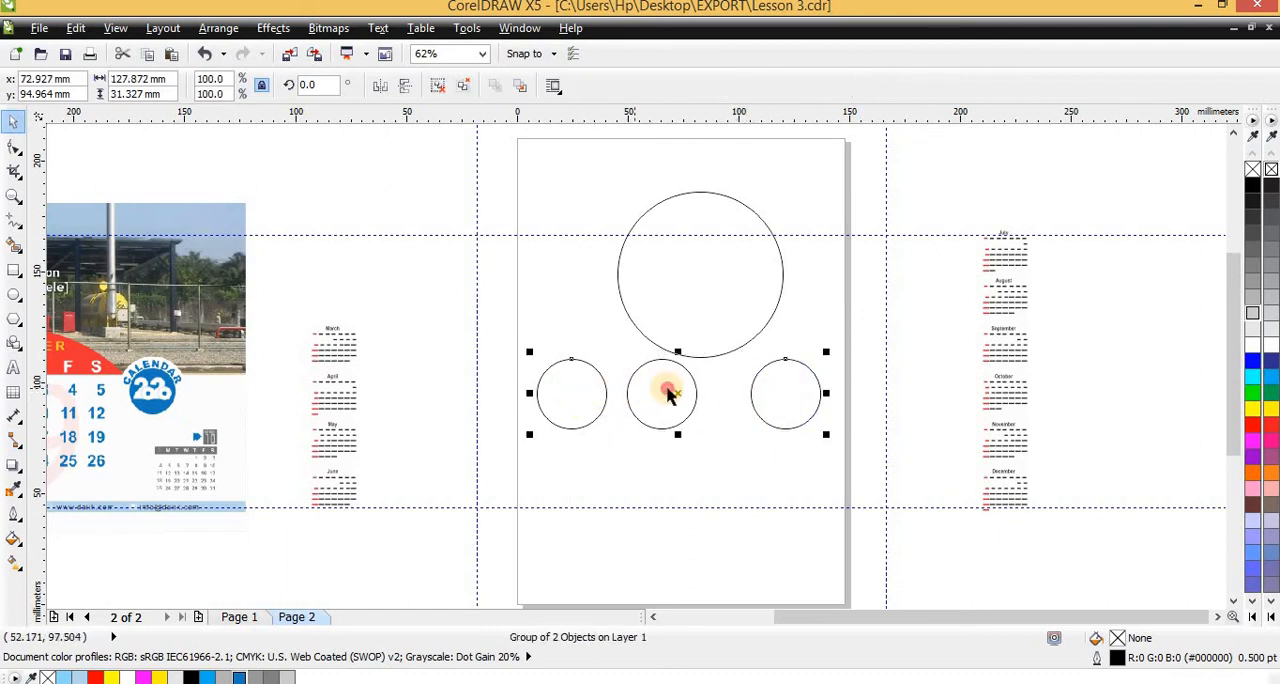
{"action": "left_click", "coordinate": [668, 393]}
{"action": "left_click", "coordinate": [791, 390], "text": "shift"}
{"action": "key", "text": "c"}
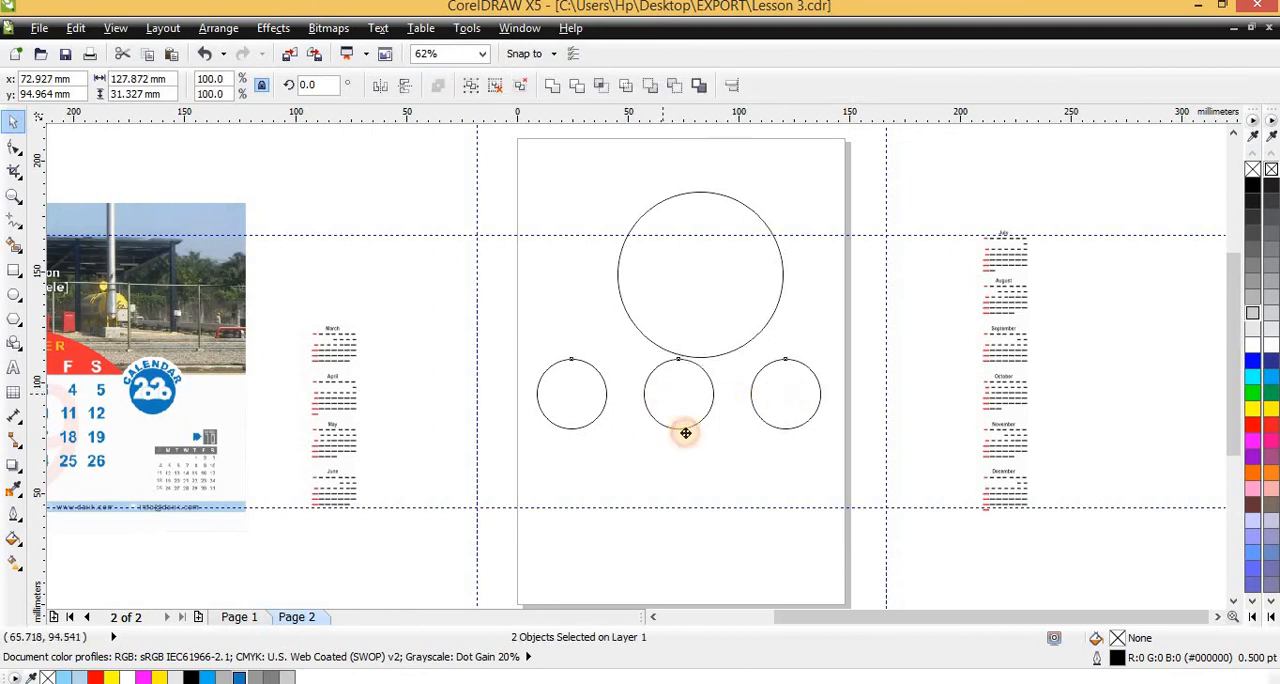
Duplicate the row of three small circles directly below it, and move the large circle up to the page's upper middle
{"action": "left_click_drag", "start_coordinate": [685, 432], "coordinate": [674, 477]}
{"action": "right_click", "coordinate": [674, 477]}
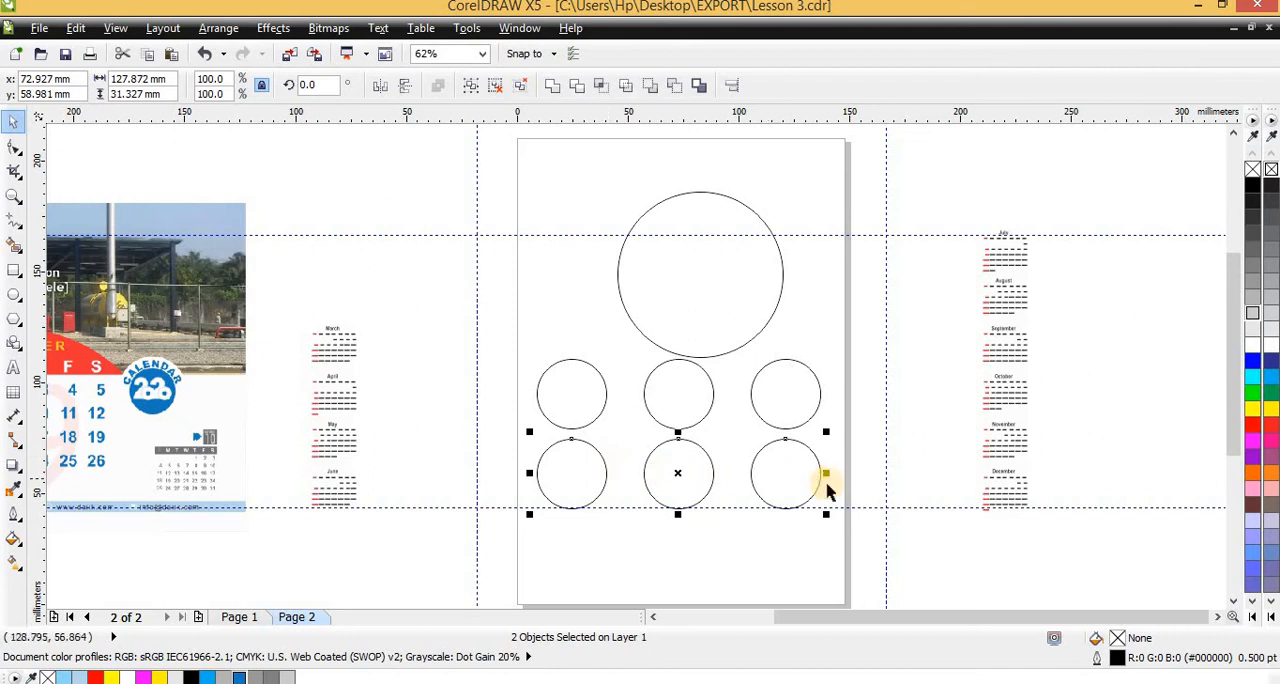
{"action": "left_click", "coordinate": [686, 323]}
{"action": "scroll", "coordinate": [690, 320], "scroll_direction": "down", "scroll_amount": 1}
{"action": "scroll", "coordinate": [700, 330], "scroll_direction": "up", "scroll_amount": 1}
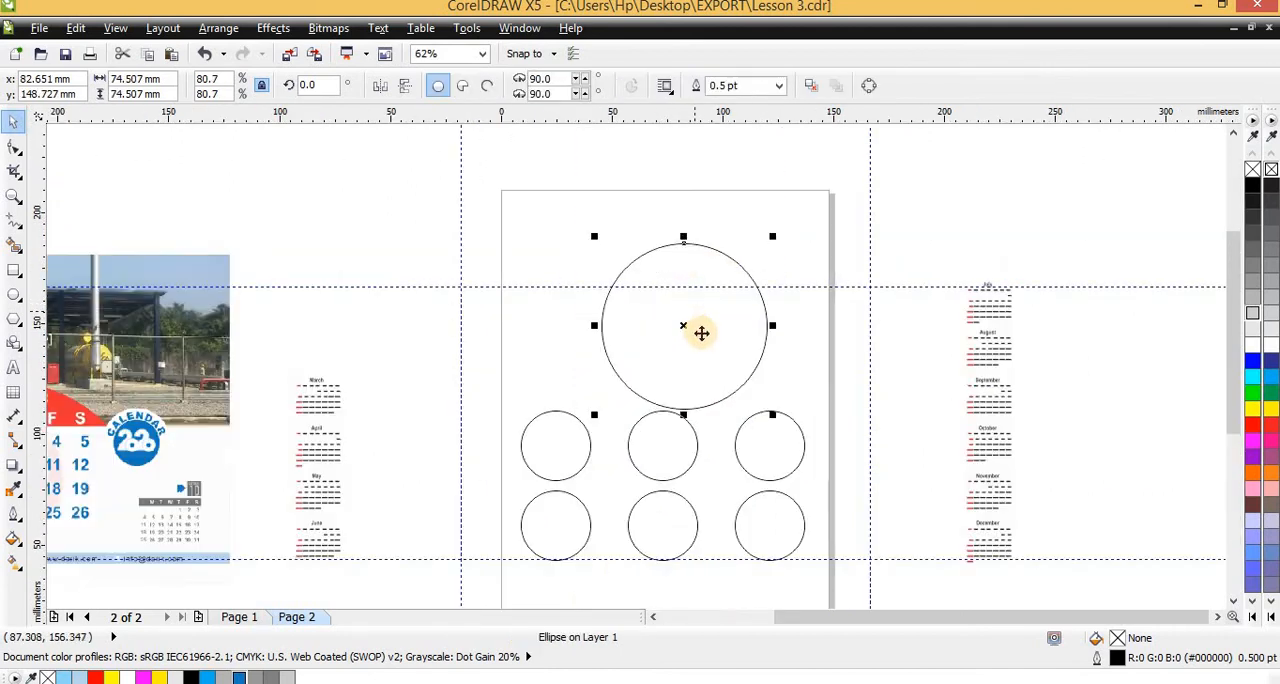
{"action": "mouse_move", "coordinate": [701, 333]}
{"action": "left_mouse_down"}
{"action": "mouse_move", "coordinate": [683, 325]}
{"action": "mouse_move", "coordinate": [723, 320]}
{"action": "mouse_move", "coordinate": [689, 340]}
{"action": "mouse_move", "coordinate": [693, 318]}
{"action": "left_mouse_up"}
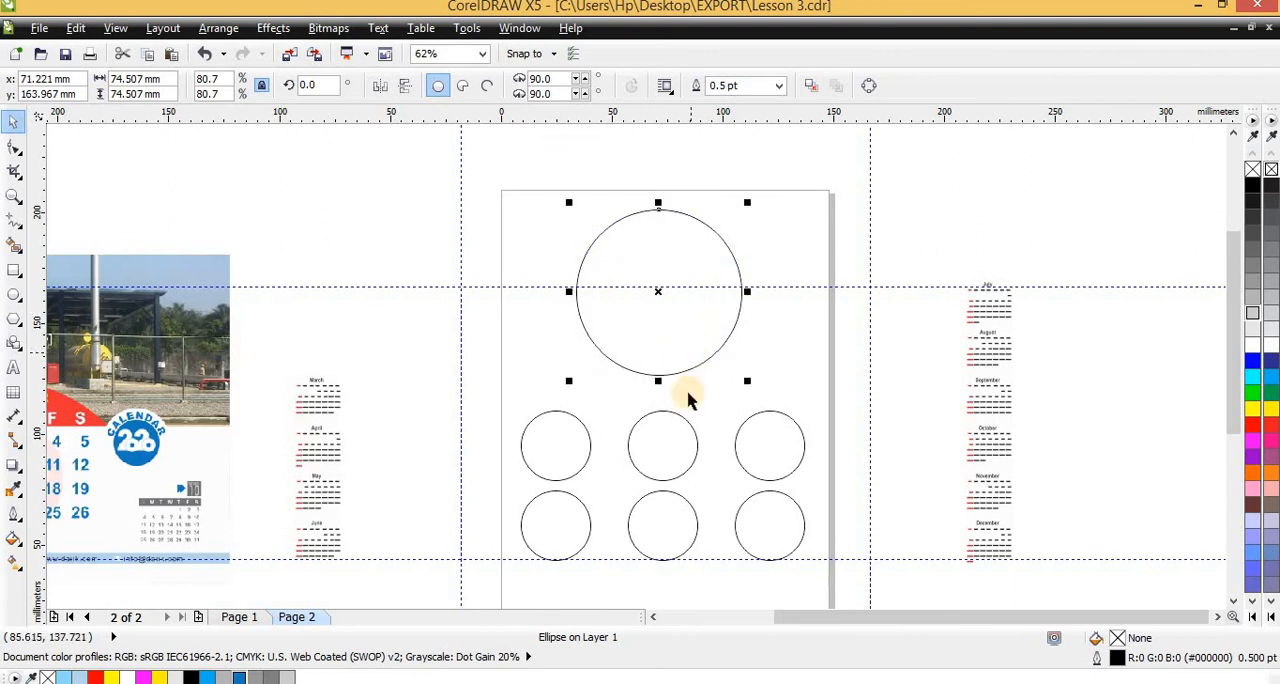
Ungroup the outer circles of the upper small row and delete the left one
{"action": "left_click", "coordinate": [568, 438]}
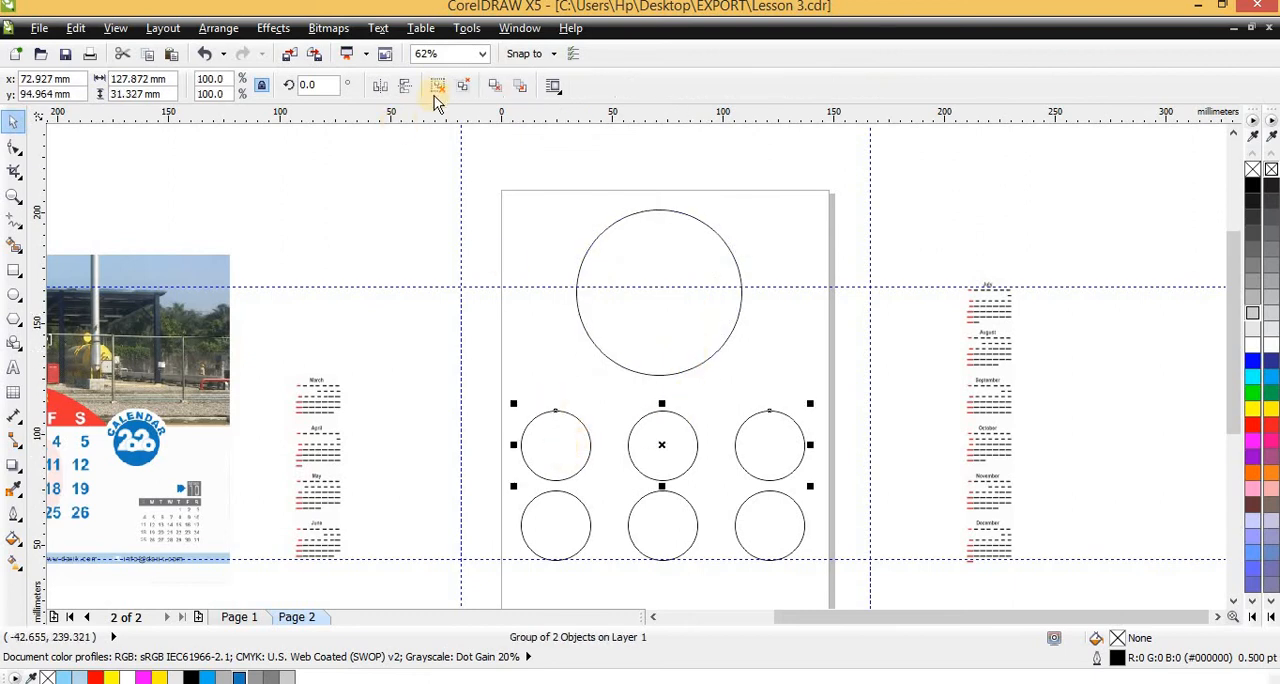
{"action": "left_click", "coordinate": [543, 323]}
{"action": "left_click", "coordinate": [563, 437]}
{"action": "left_click_drag", "start_coordinate": [563, 437], "coordinate": [546, 338]}
{"action": "key", "text": "Delete"}
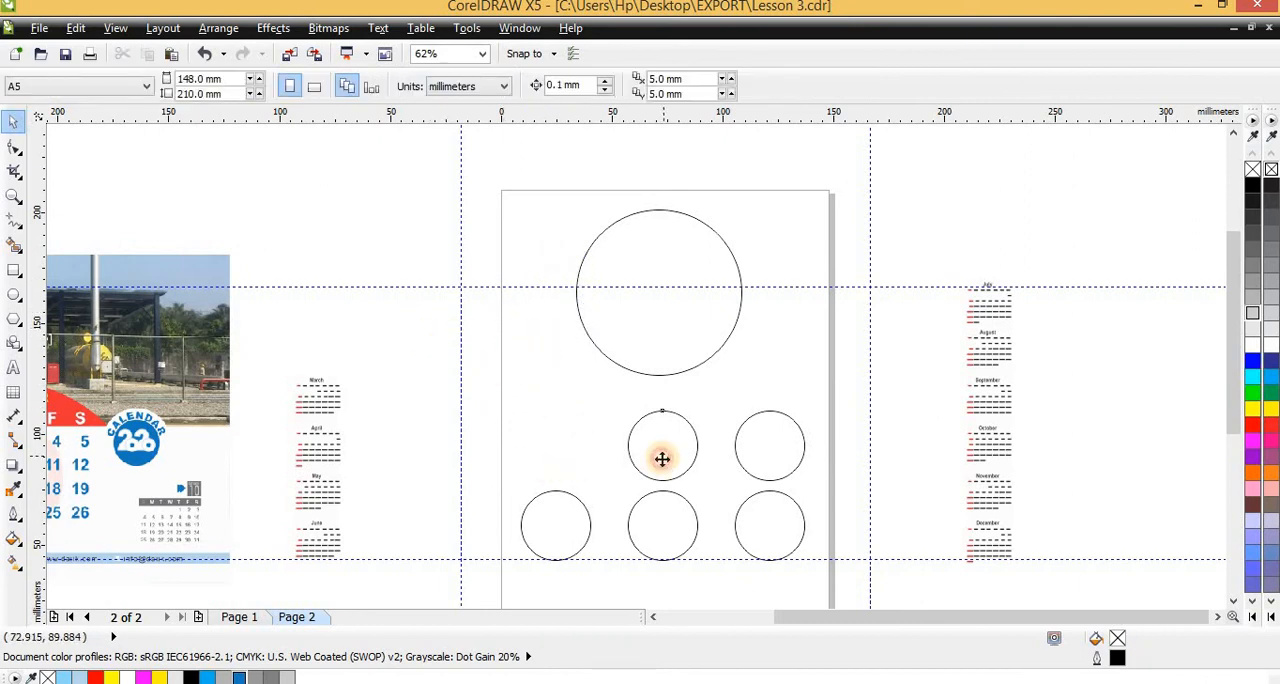
Draw a rectangle about 35 by 39 mm against the page's left edge, below and beside the large circle
{"action": "left_click", "coordinate": [662, 459]}
{"action": "left_click", "coordinate": [14, 272]}
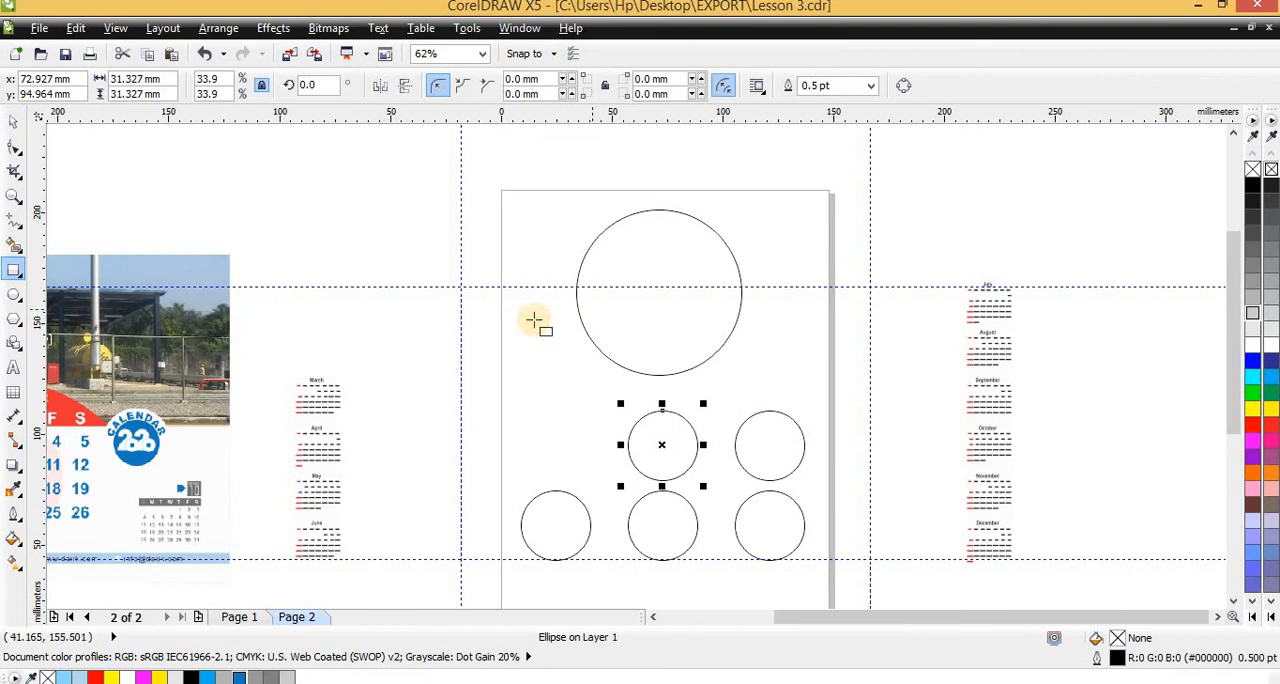
{"action": "left_click_drag", "start_coordinate": [520, 333], "coordinate": [549, 391]}
{"action": "key", "text": "space"}
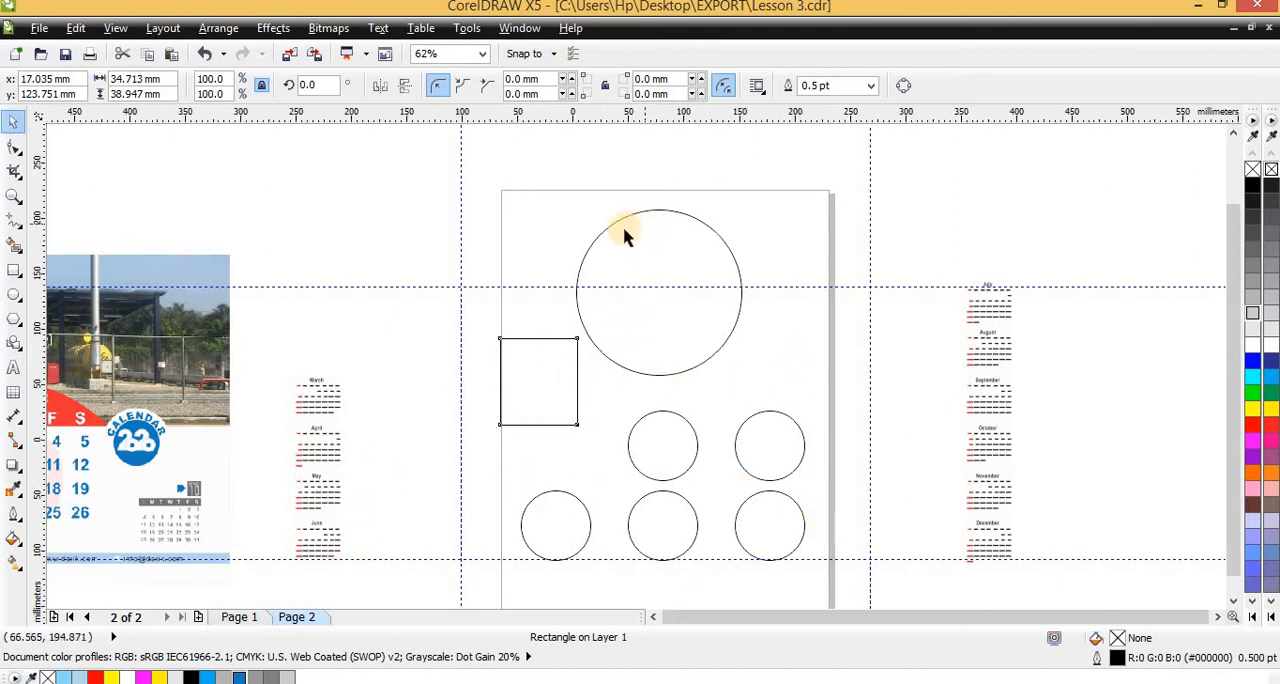
Run the Wizard.CreateCalendar macro from the CalendarWizard project, declining to place the calendar inside the selected rectangle
{"action": "scroll", "coordinate": [625, 240], "scroll_direction": "down", "scroll_amount": 2}
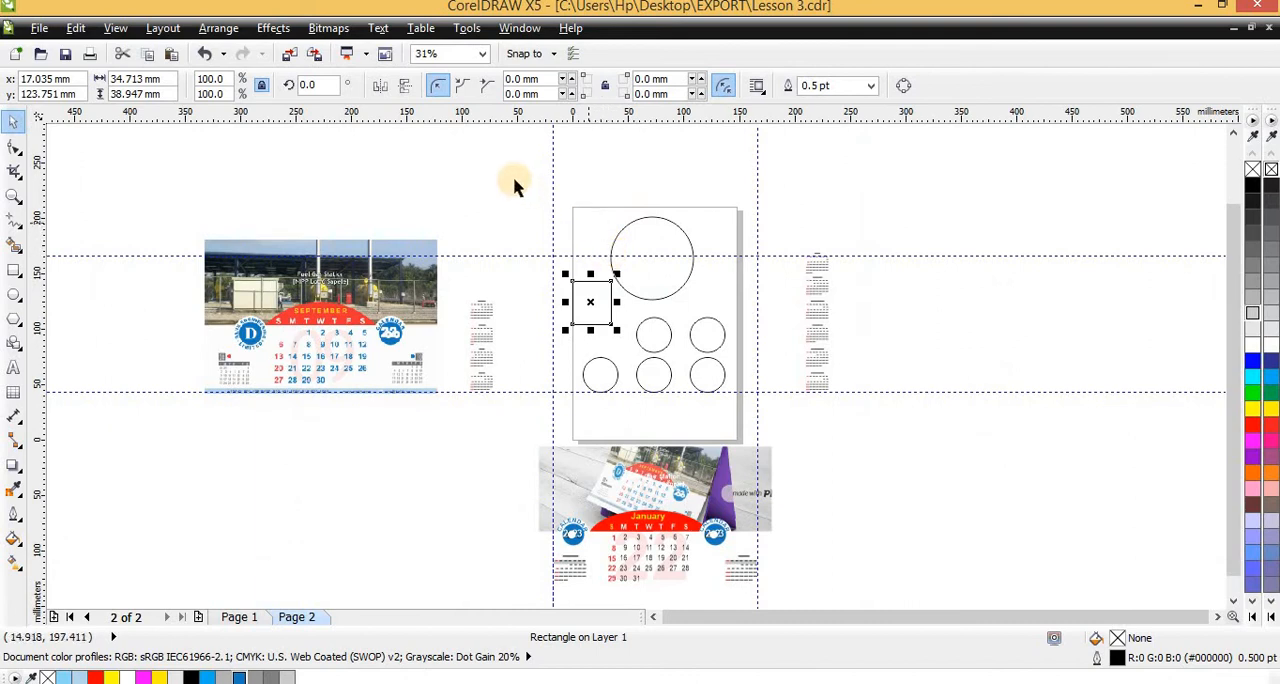
{"action": "left_click", "coordinate": [467, 28]}
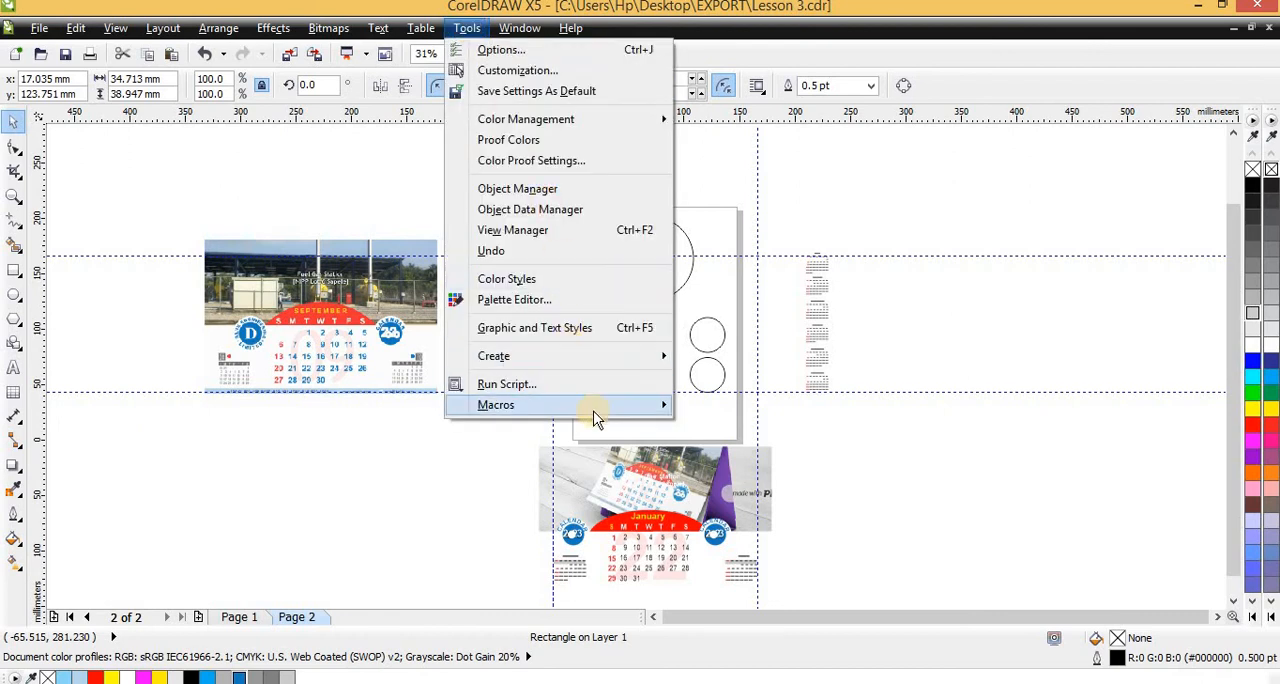
{"action": "mouse_move", "coordinate": [591, 405]}
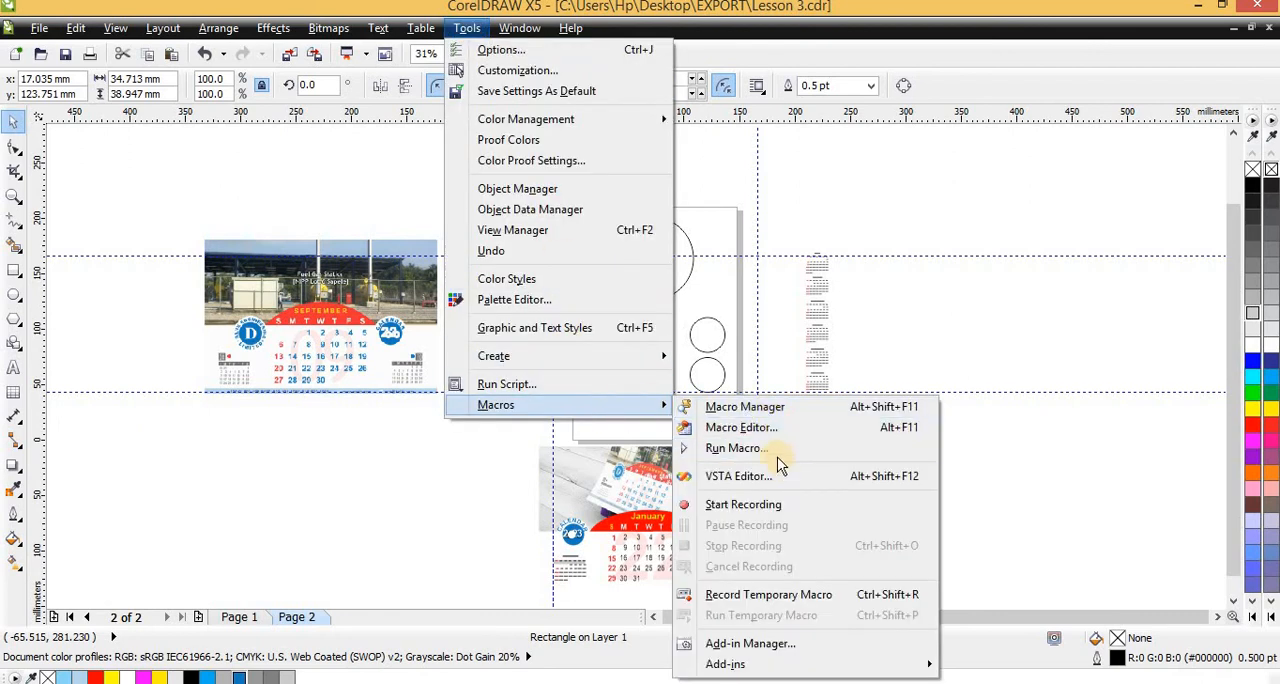
{"action": "left_click", "coordinate": [777, 452]}
{"action": "left_click", "coordinate": [622, 417]}
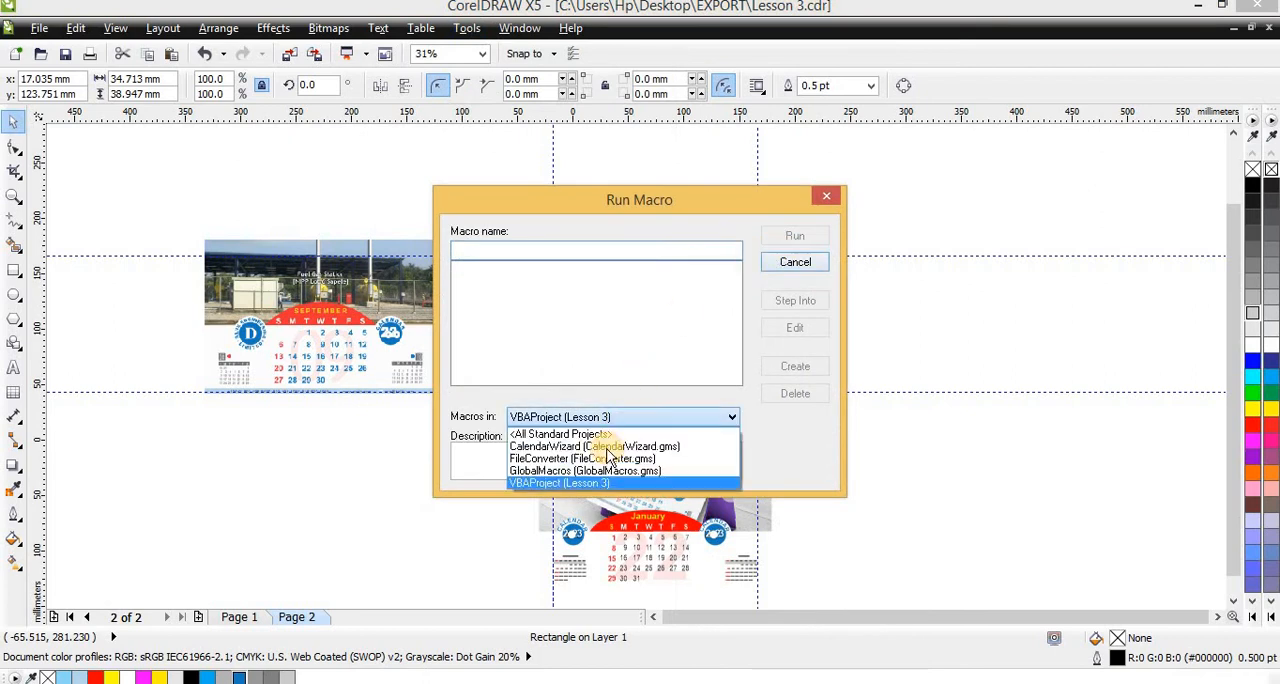
{"action": "left_click", "coordinate": [605, 448]}
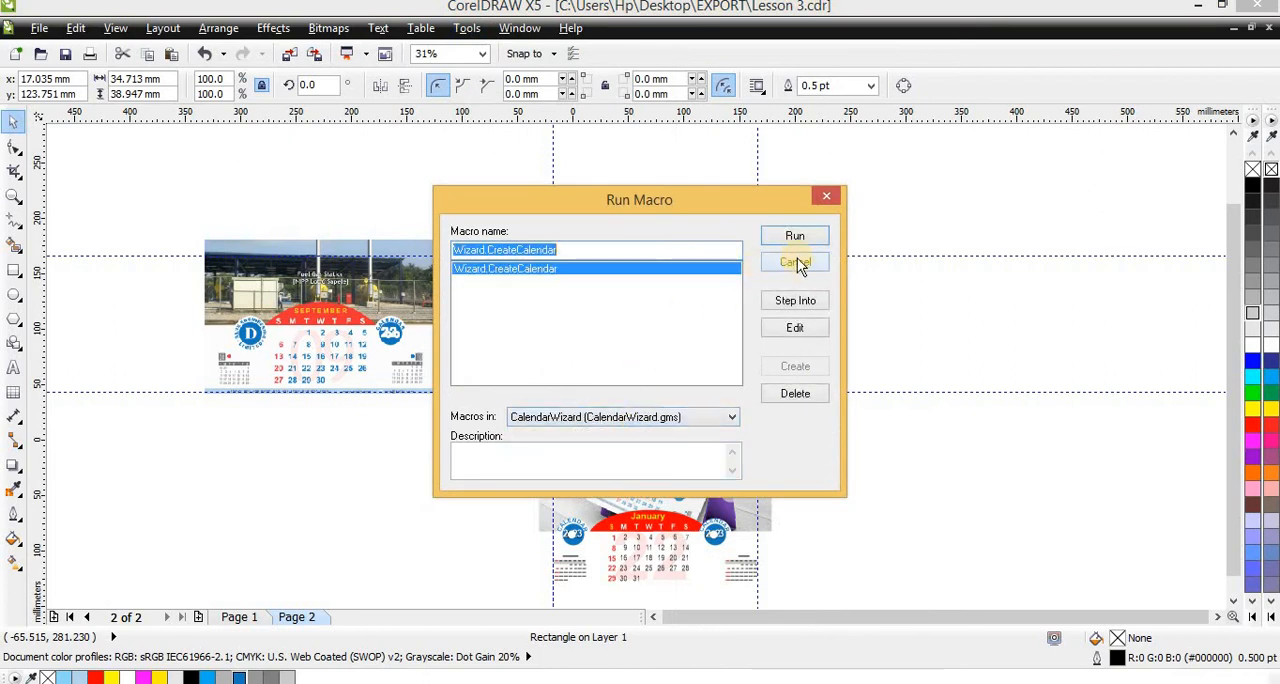
{"action": "left_click", "coordinate": [794, 237]}
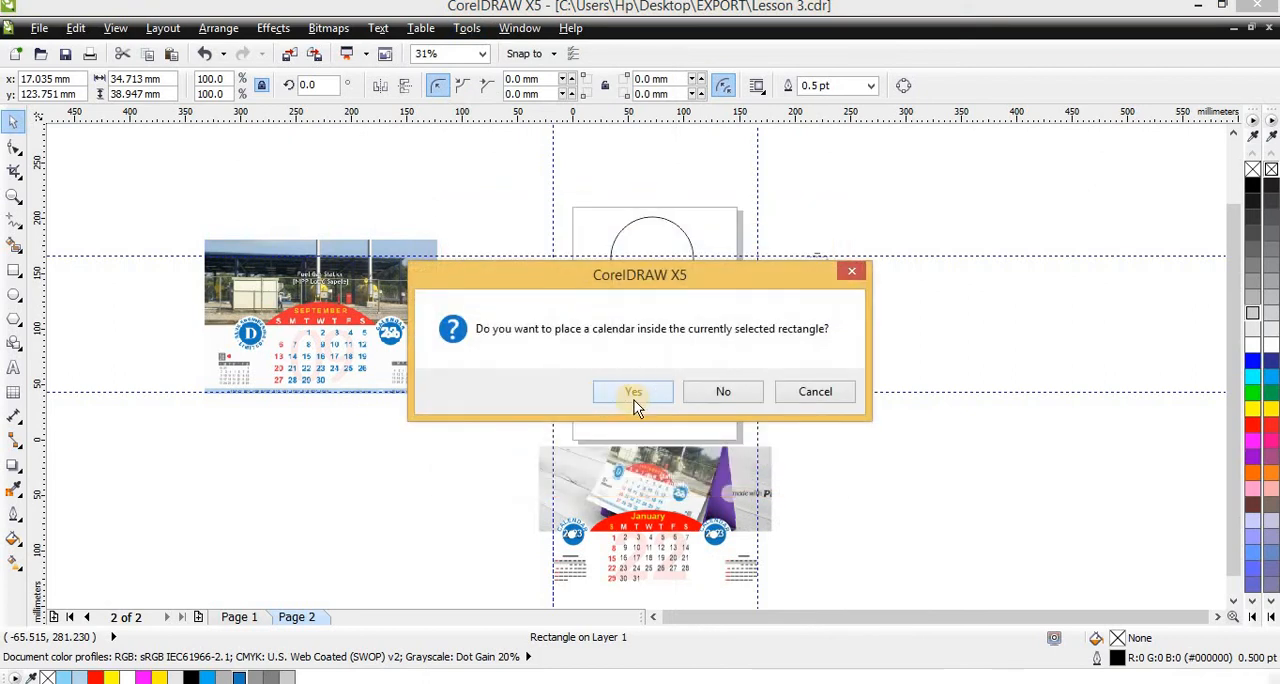
{"action": "left_click", "coordinate": [714, 406]}
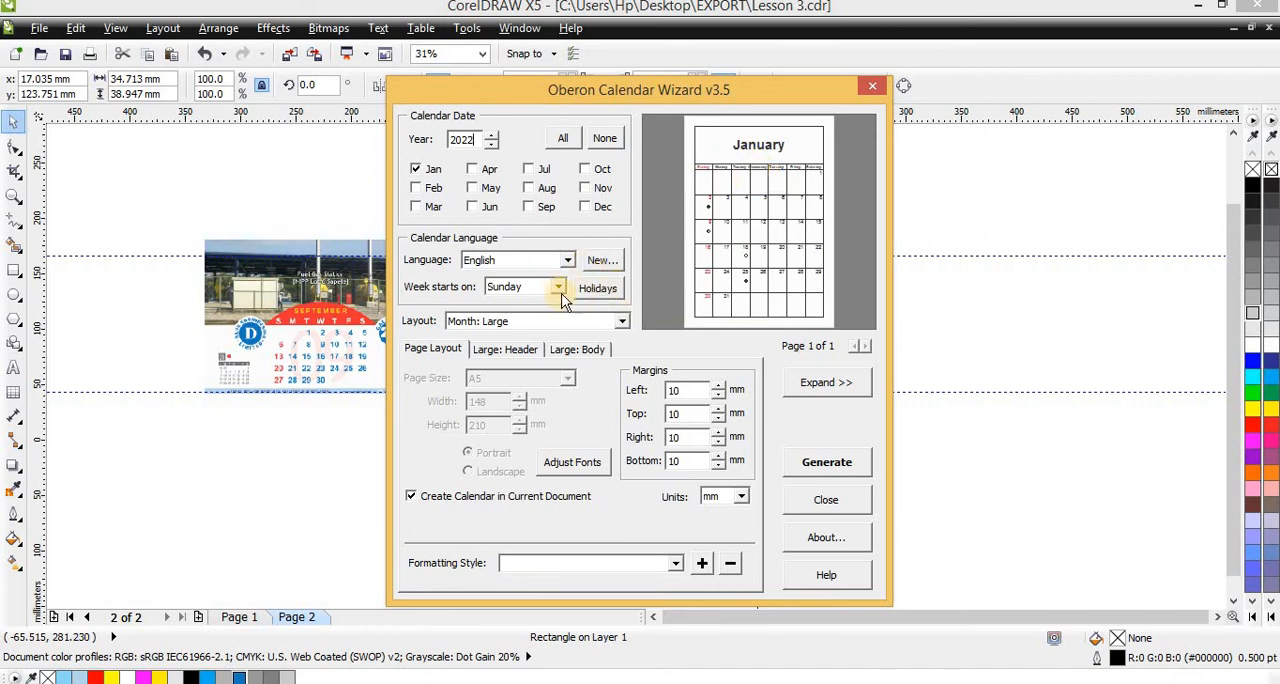
Try the Month: Large + 12 Small [Left/Right] layout, and set the calendar layout to Year: Image + 12 Small [3x4]
{"action": "left_click", "coordinate": [543, 328]}
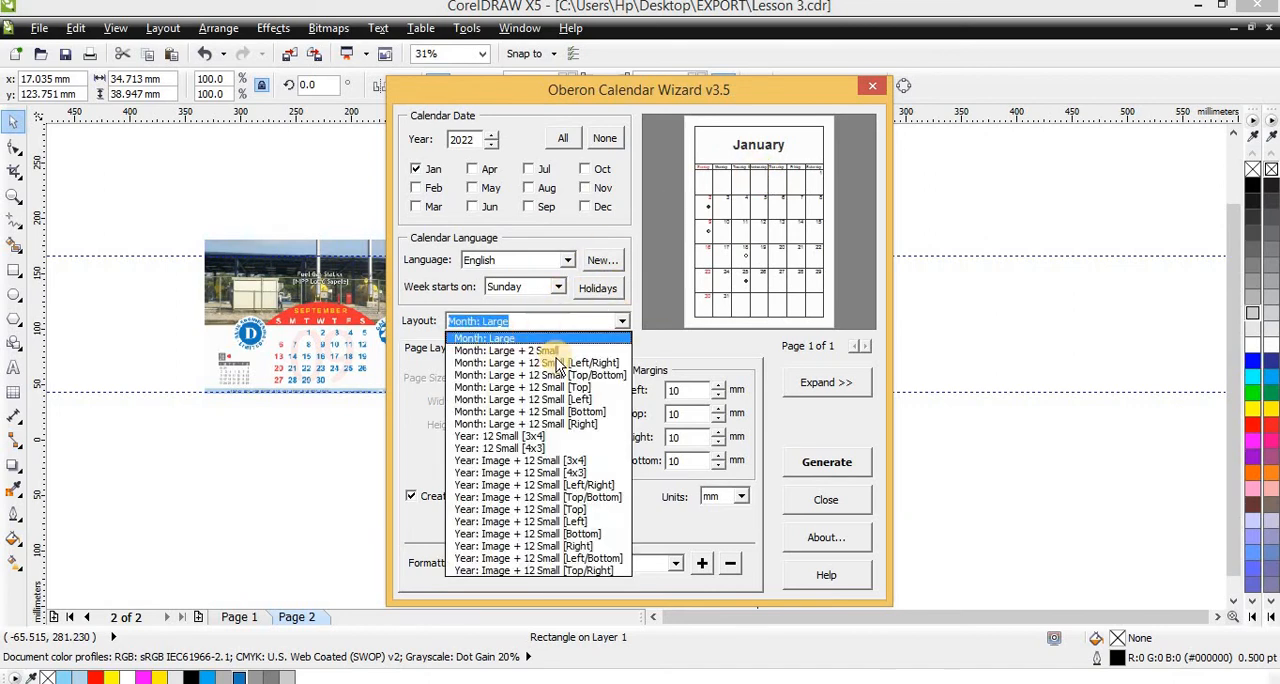
{"action": "left_click", "coordinate": [550, 348]}
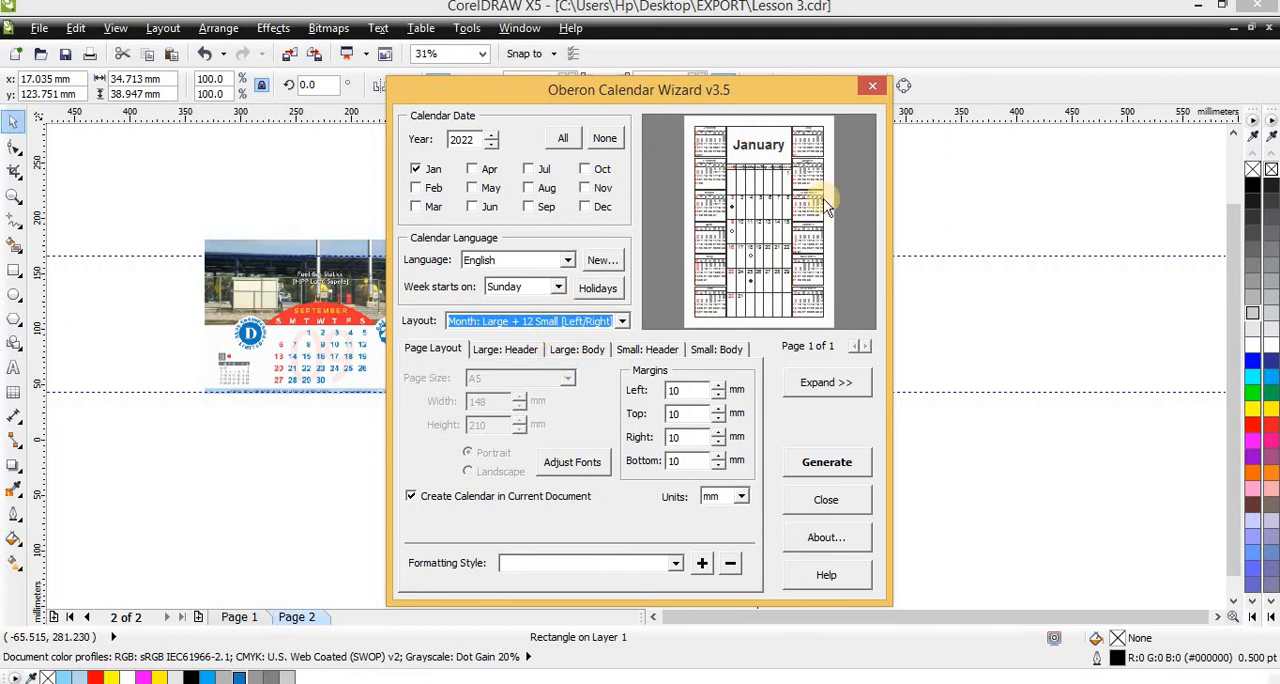
{"action": "left_click", "coordinate": [530, 341]}
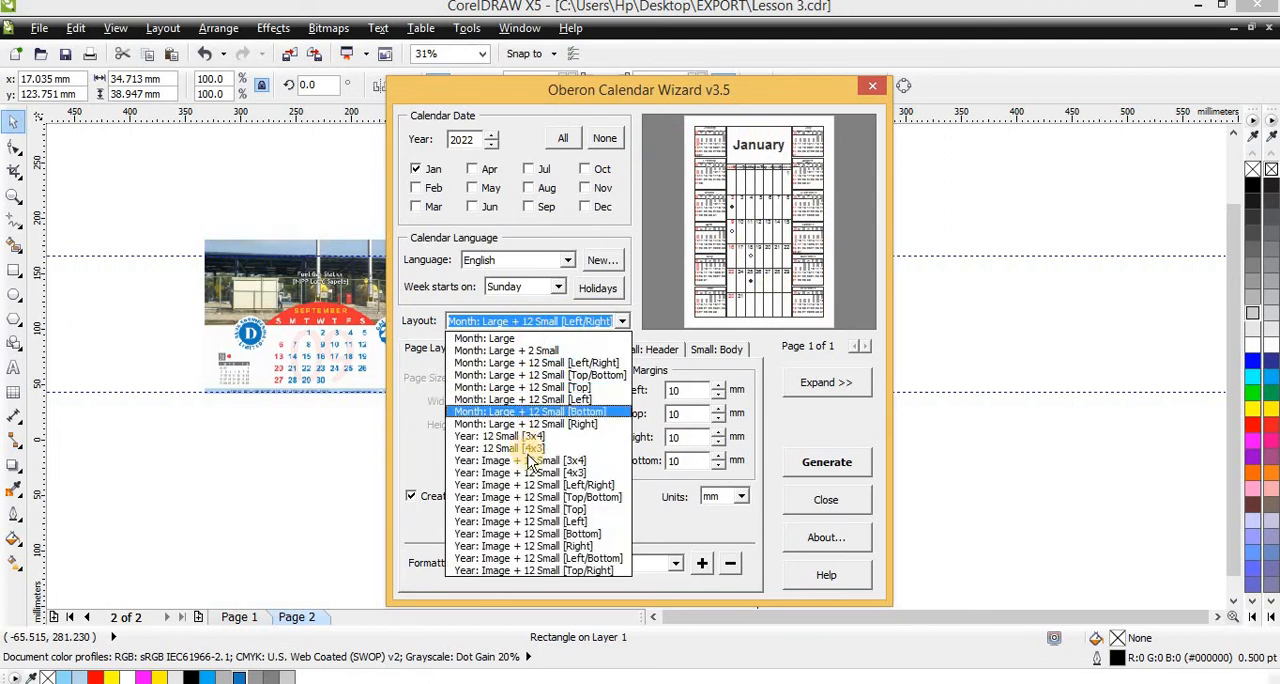
{"action": "left_click", "coordinate": [530, 458]}
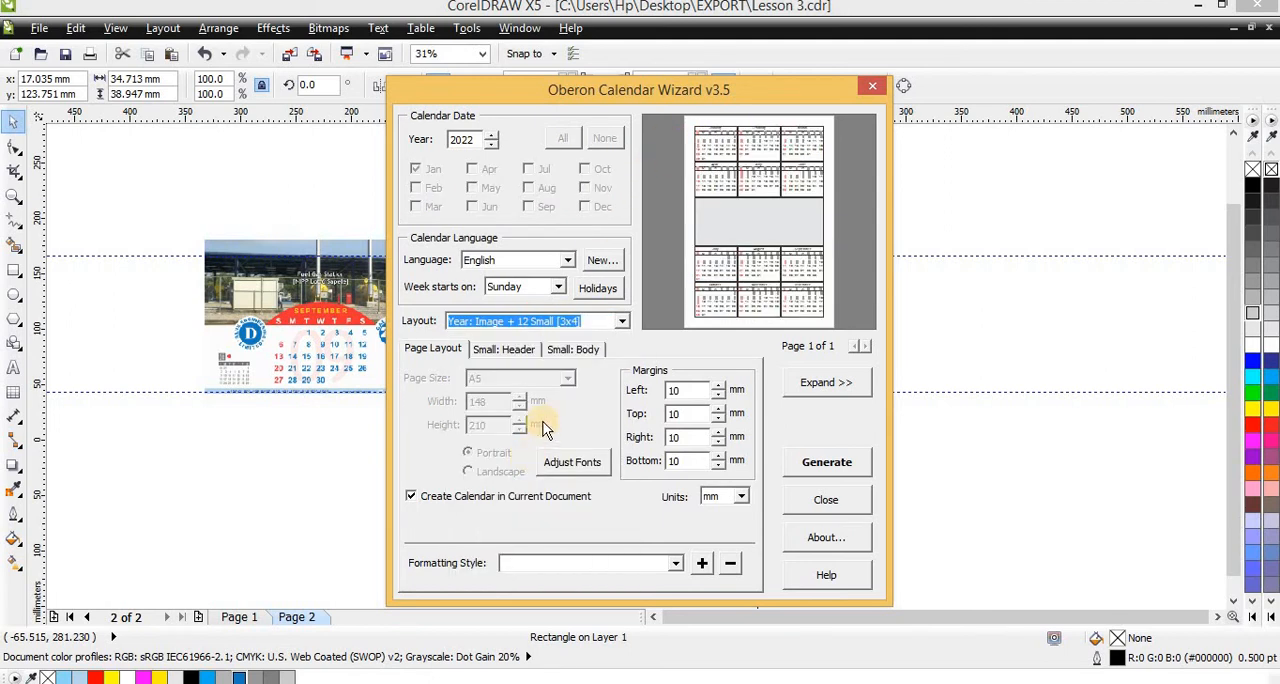
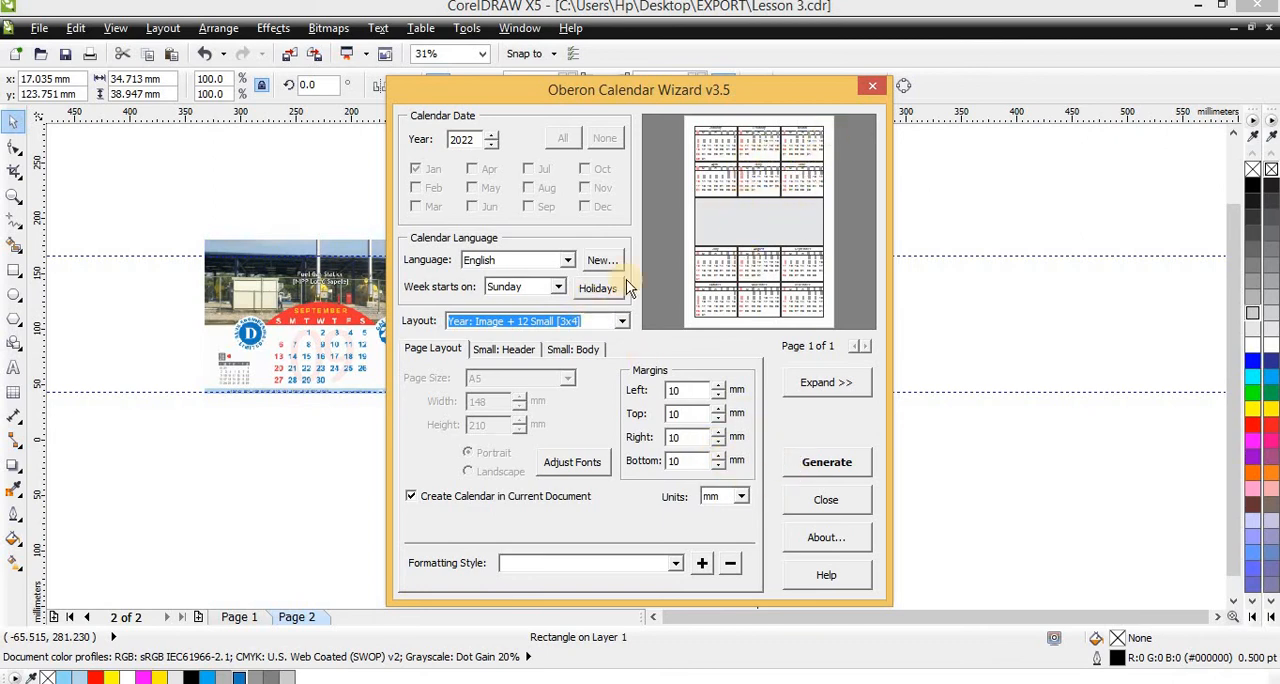
Generate the 2022 year calendar with the image area in the current document and close the calendar wizard
{"action": "left_click", "coordinate": [830, 460]}
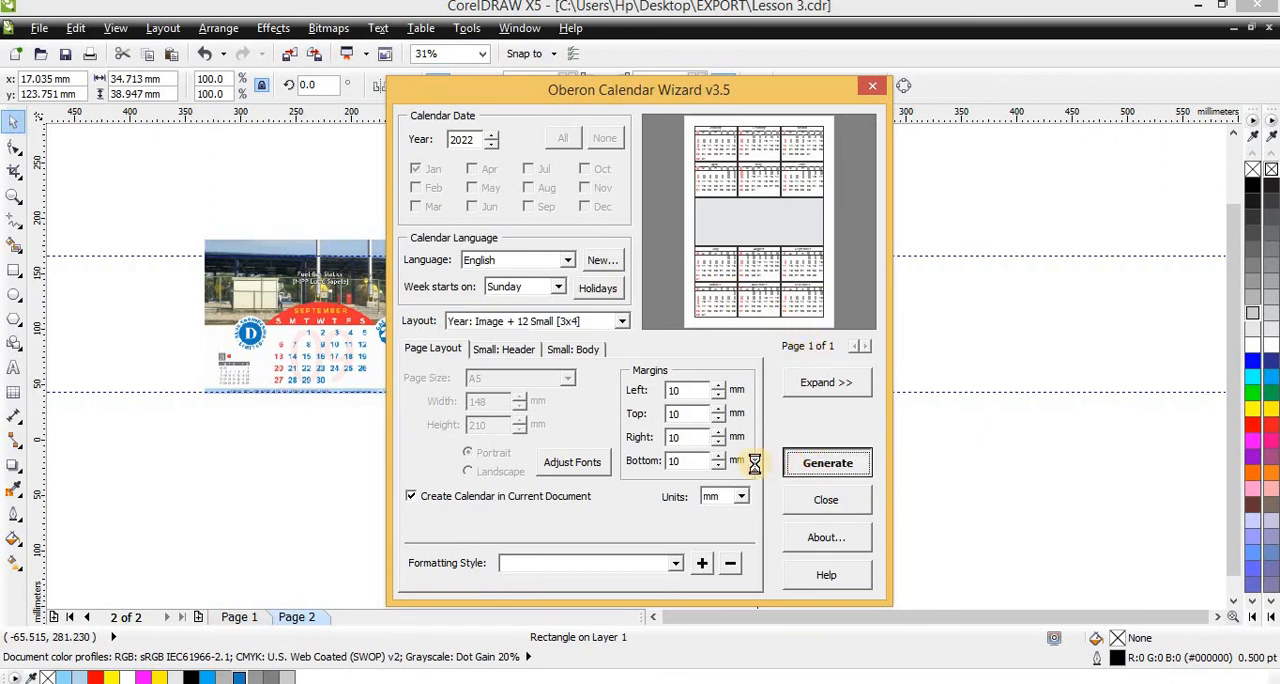
{"action": "left_click", "coordinate": [719, 393]}
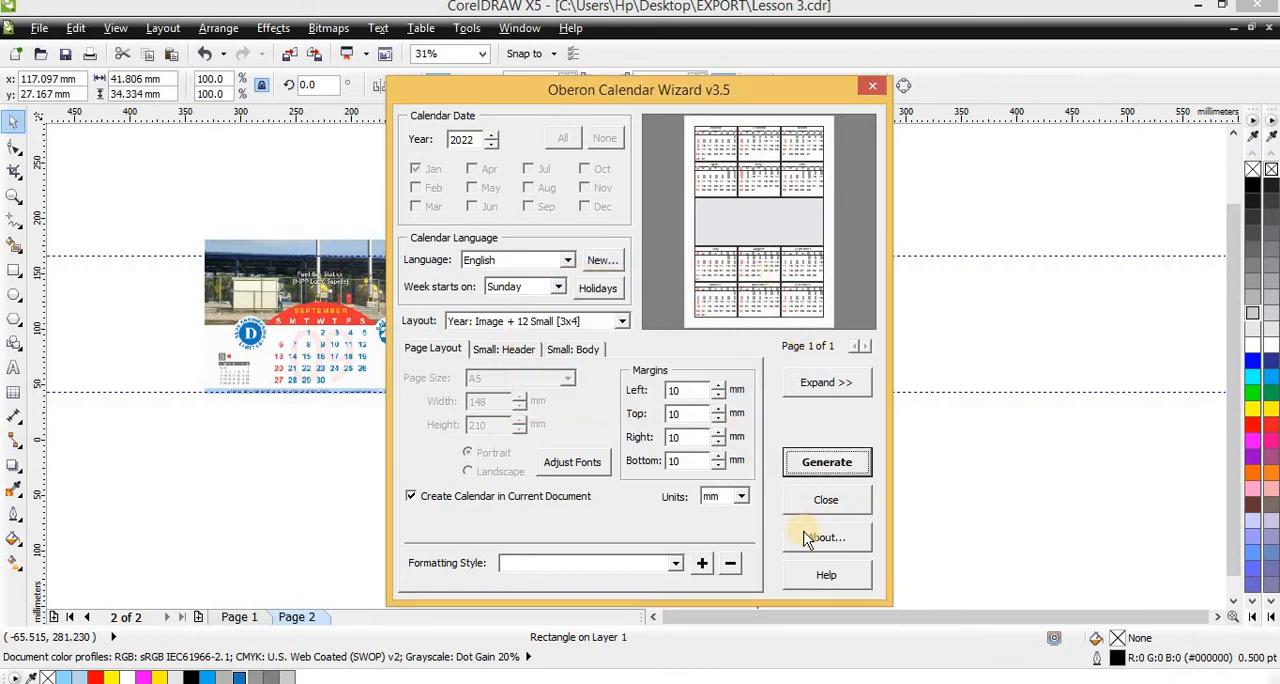
{"action": "left_click", "coordinate": [823, 505]}
{"action": "scroll", "coordinate": [648, 316], "scroll_direction": "up", "scroll_amount": 2}
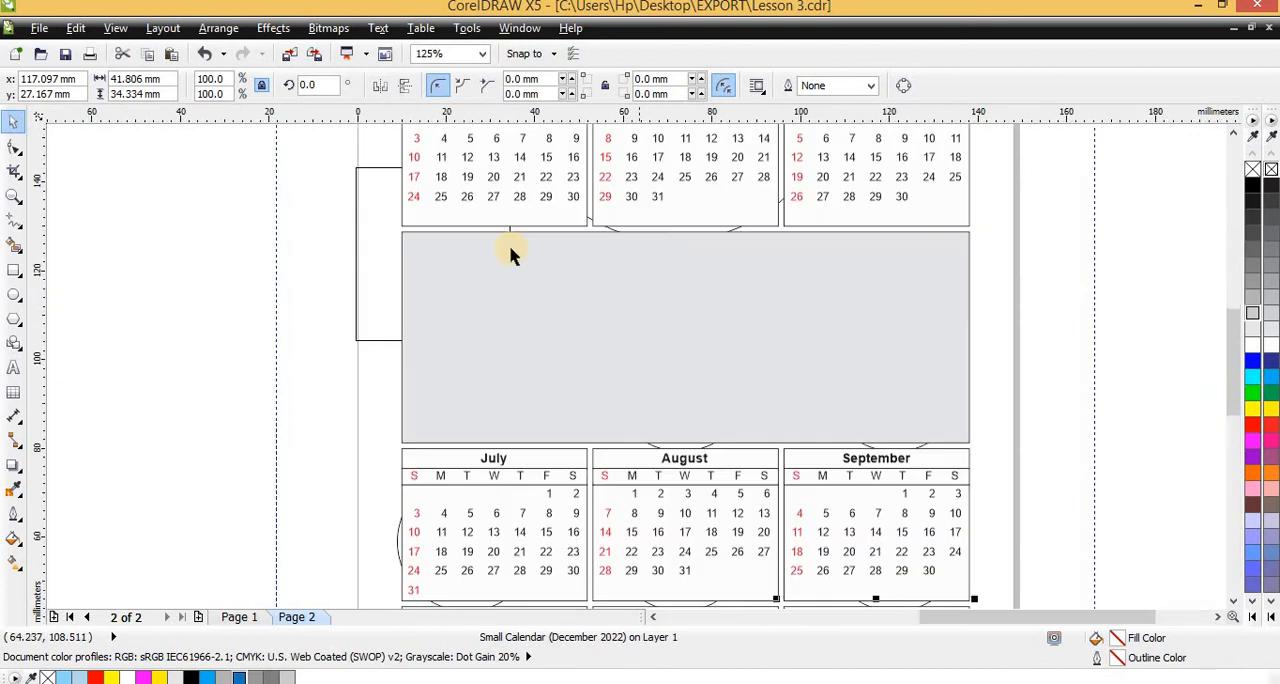
Delete the small rectangle at the page's left edge and select the gray image placeholder between the months
{"action": "scroll", "coordinate": [509, 249], "scroll_direction": "down", "scroll_amount": 2}
{"action": "scroll", "coordinate": [463, 245], "scroll_direction": "down", "scroll_amount": 2}
{"action": "left_click", "coordinate": [469, 248]}
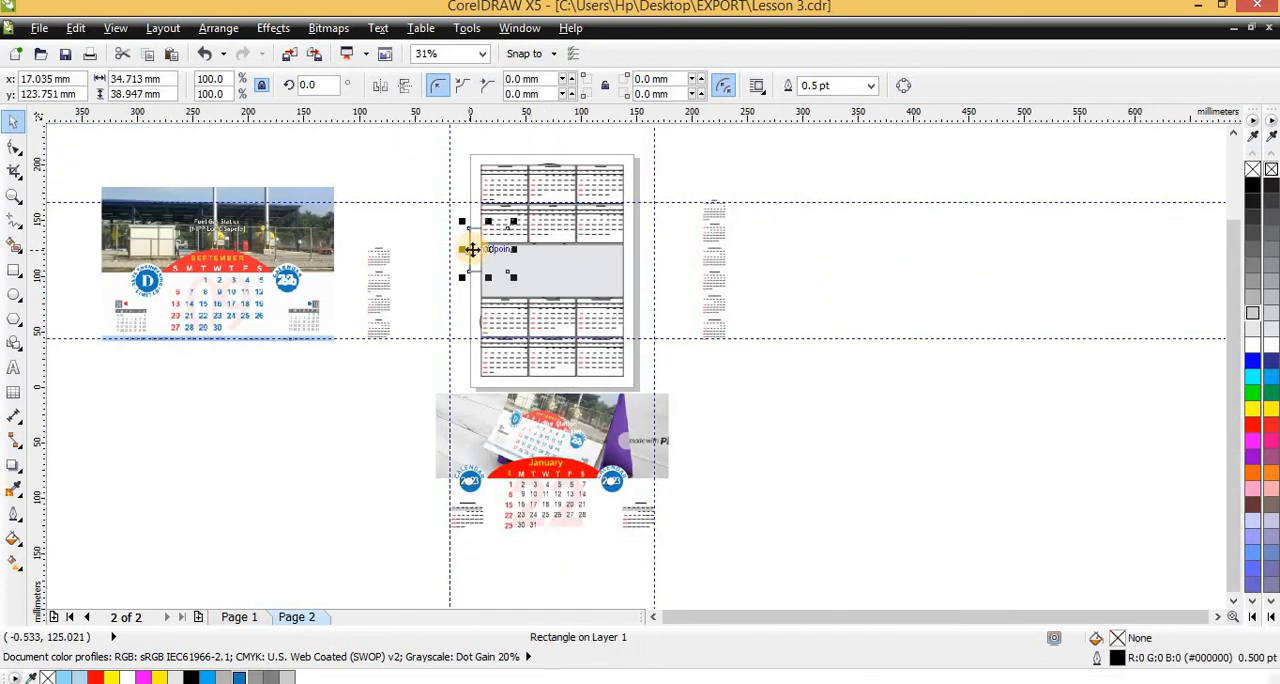
{"action": "left_click", "coordinate": [475, 247]}
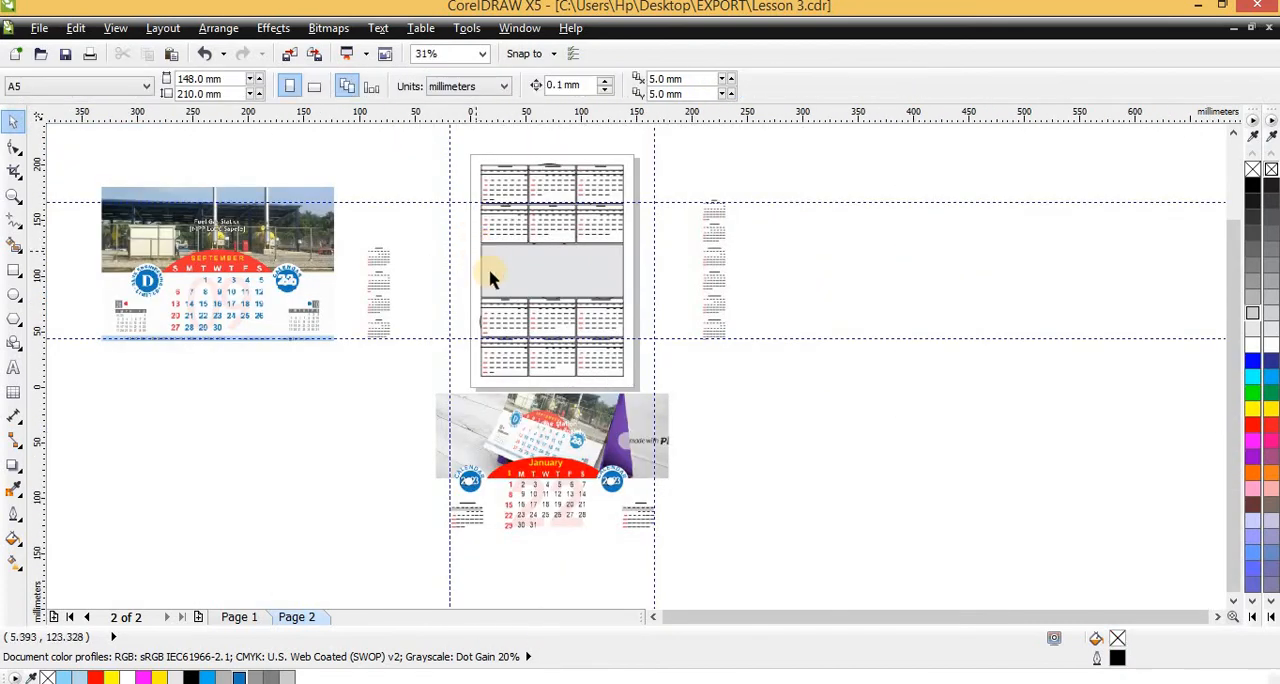
{"action": "scroll", "coordinate": [490, 272], "scroll_direction": "up", "scroll_amount": 1}
{"action": "left_click", "coordinate": [503, 296]}
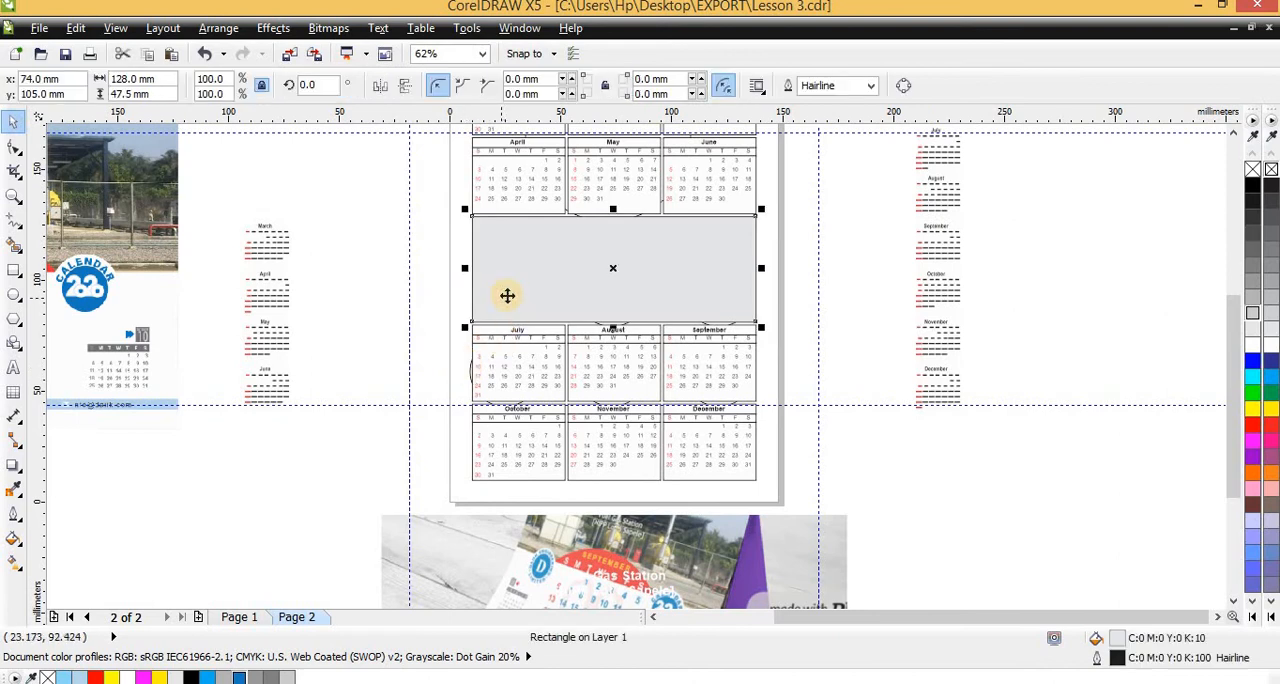
{"action": "scroll", "coordinate": [505, 295], "scroll_direction": "down", "scroll_amount": 1}
{"action": "scroll", "coordinate": [505, 295], "scroll_direction": "up", "scroll_amount": 1}
{"action": "scroll", "coordinate": [457, 340], "scroll_direction": "up", "scroll_amount": 1}
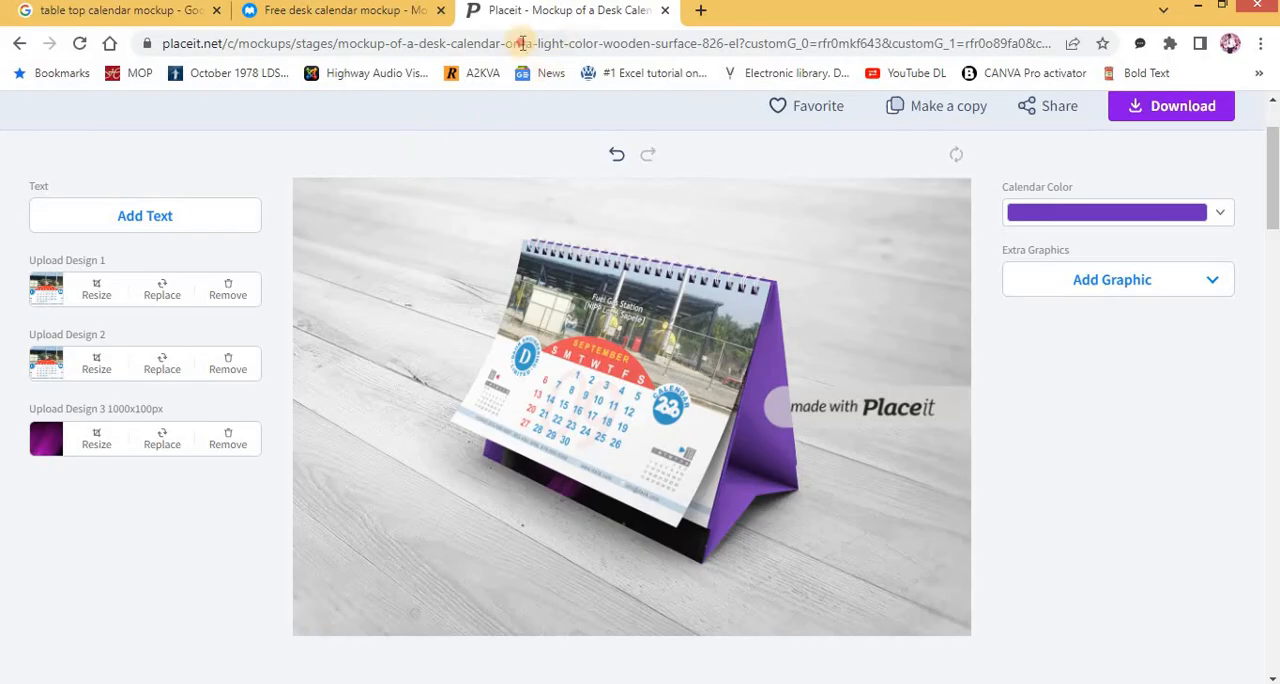
Switch to the Chrome browser and search Google Images for "waterfall"
{"action": "left_click", "coordinate": [520, 46]}
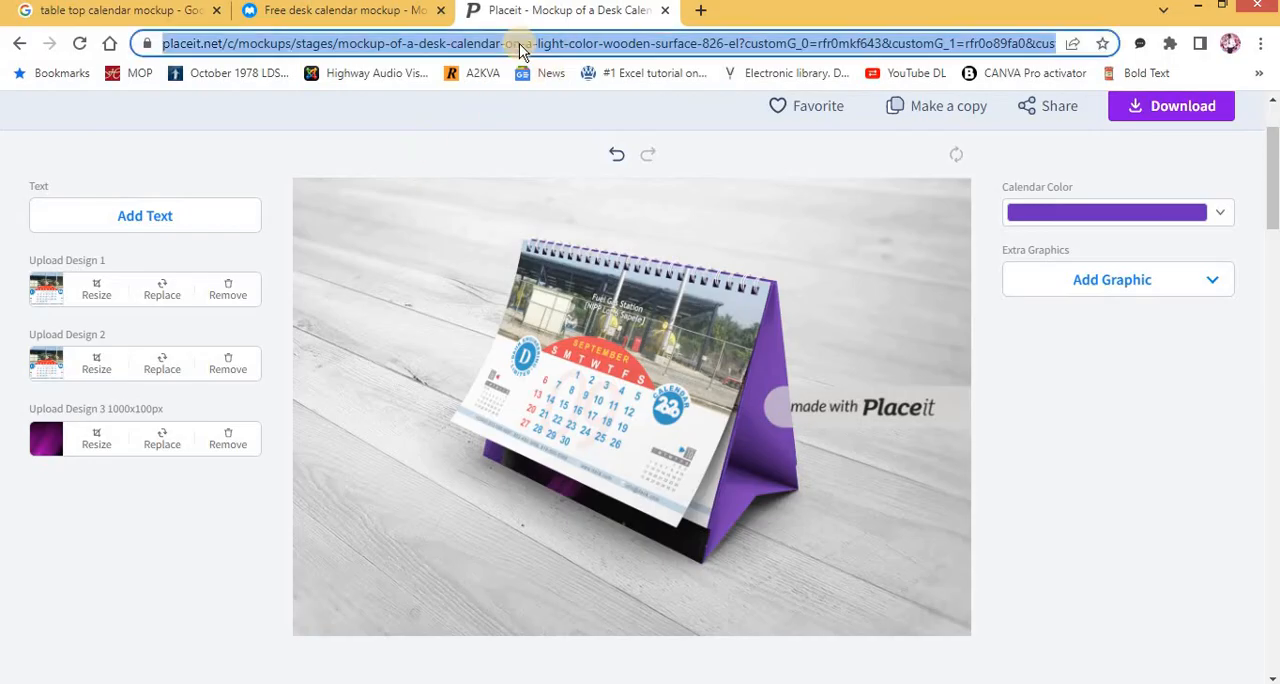
{"action": "type", "text": "beatifu"}
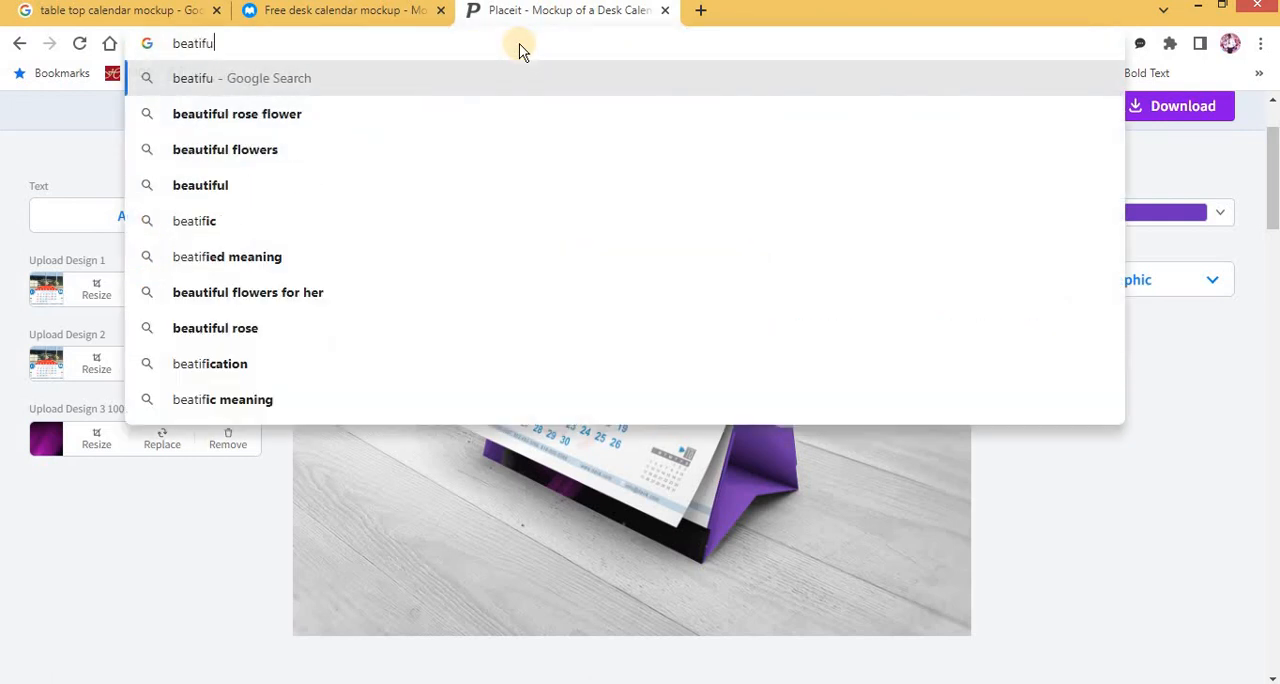
{"action": "type", "text": "l"}
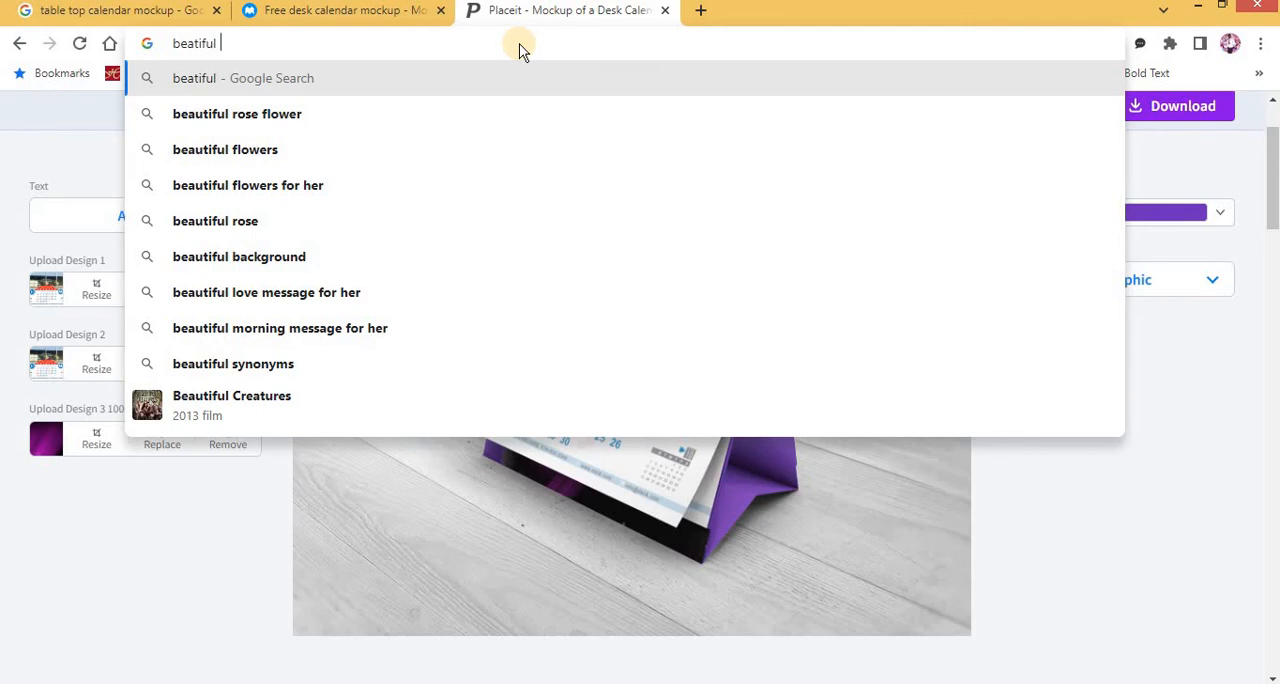
{"action": "key", "text": "ctrl+a"}
{"action": "key", "text": "BackSpace"}
{"action": "type", "text": "waterfall"}
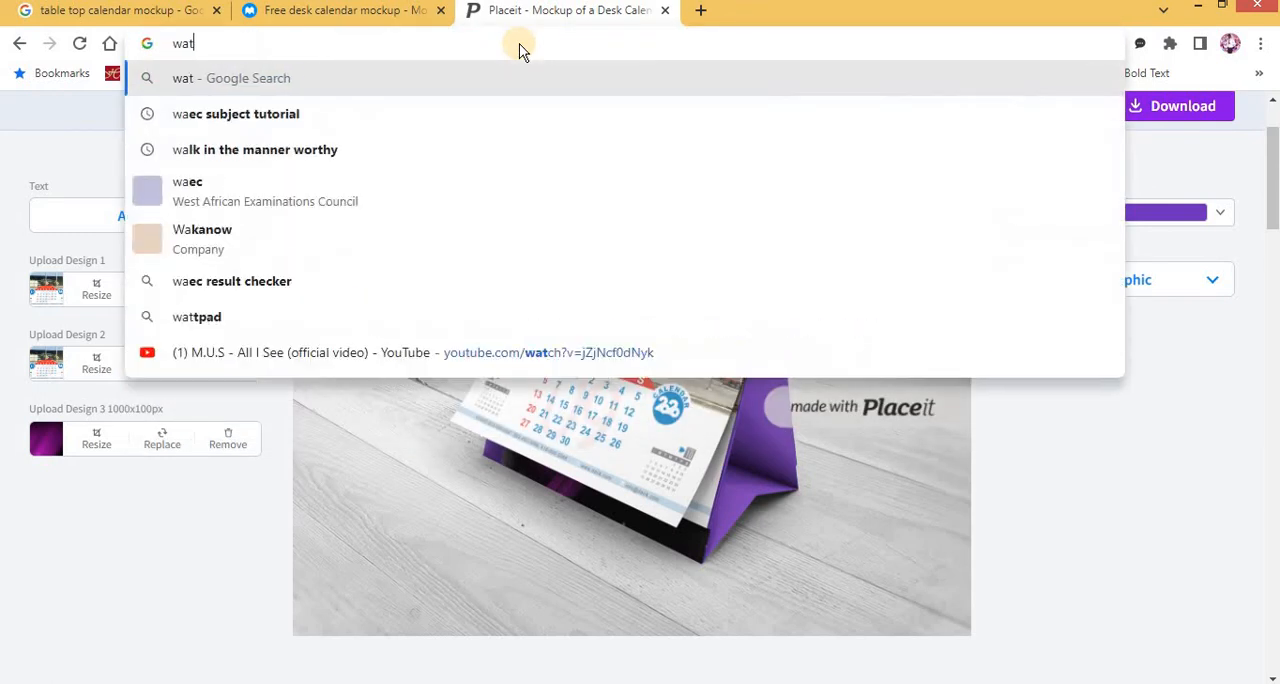
{"action": "key", "text": "Return"}
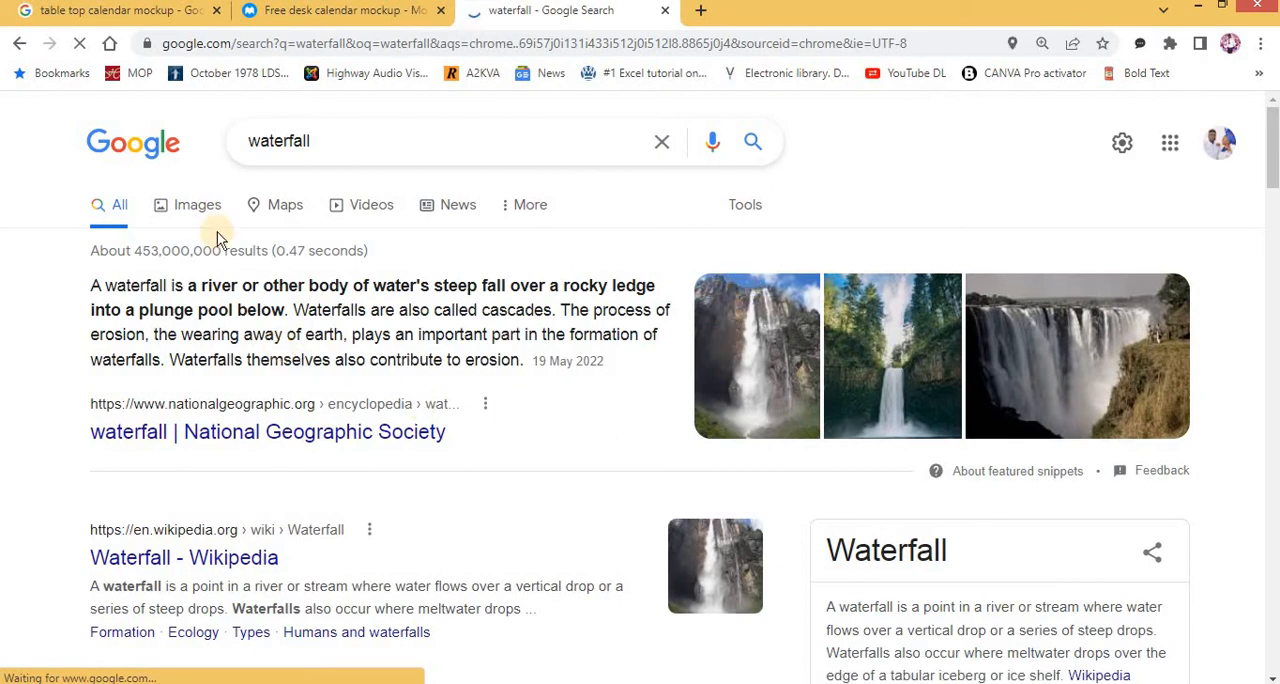
{"action": "left_click", "coordinate": [203, 208]}
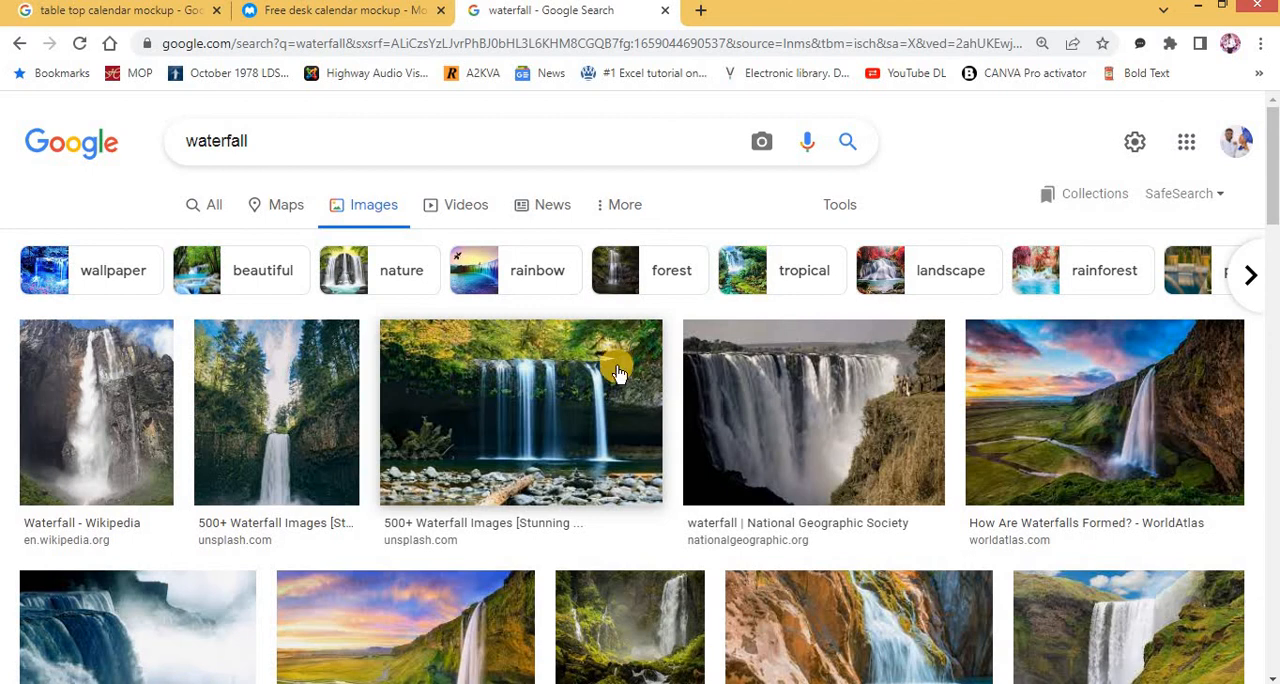
Find the Adobe Stock waterfall picture with purple foliage and turquoise water in the results and copy the image
{"action": "scroll", "coordinate": [575, 405], "scroll_direction": "down", "scroll_amount": 3}
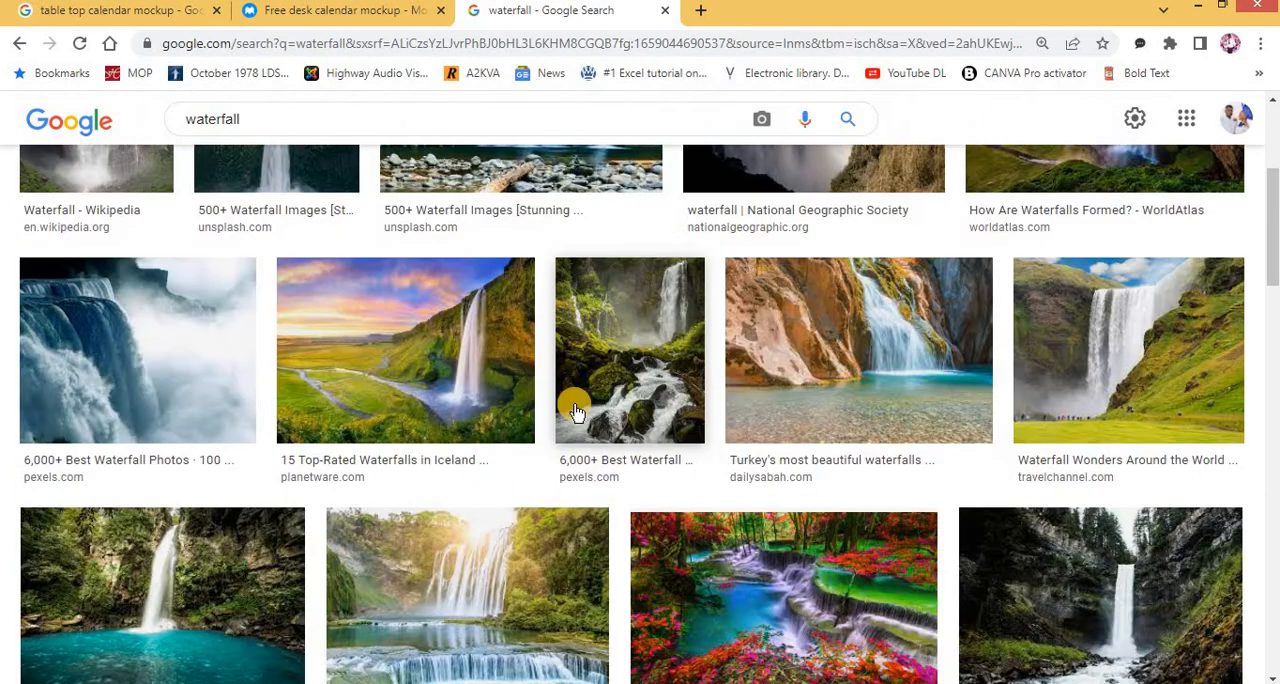
{"action": "scroll", "coordinate": [575, 412], "scroll_direction": "down", "scroll_amount": 5}
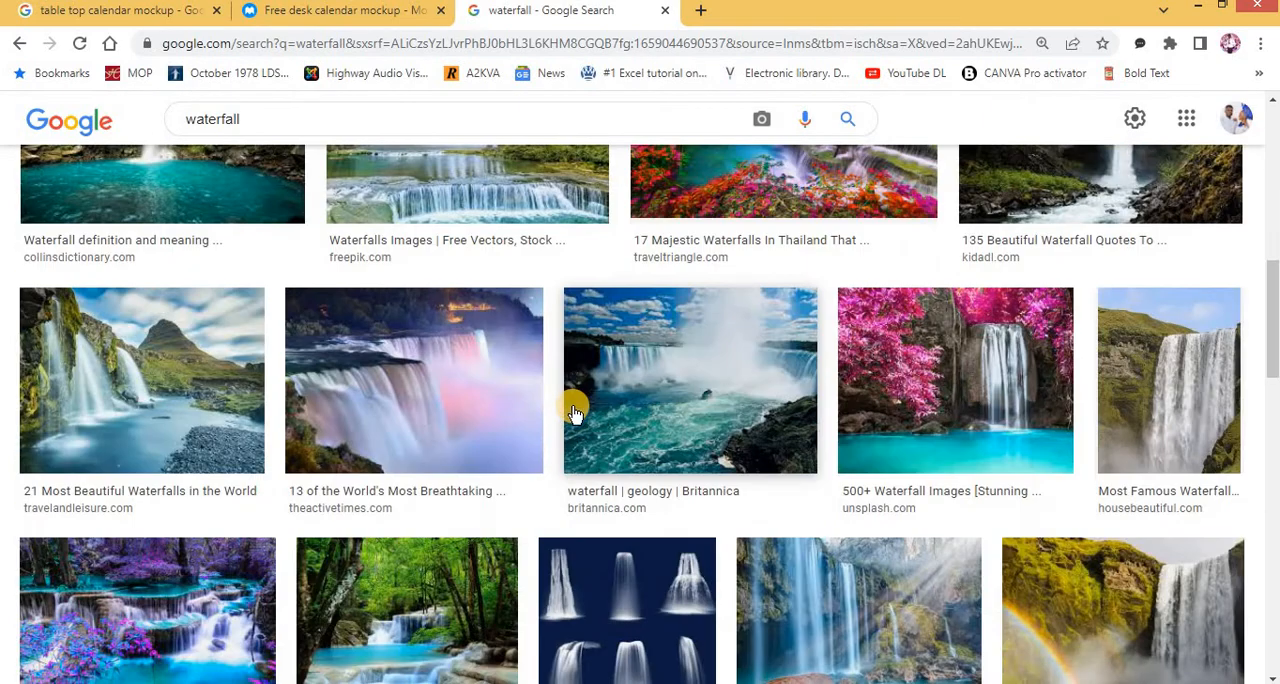
{"action": "scroll", "coordinate": [491, 429], "scroll_direction": "down", "scroll_amount": 2}
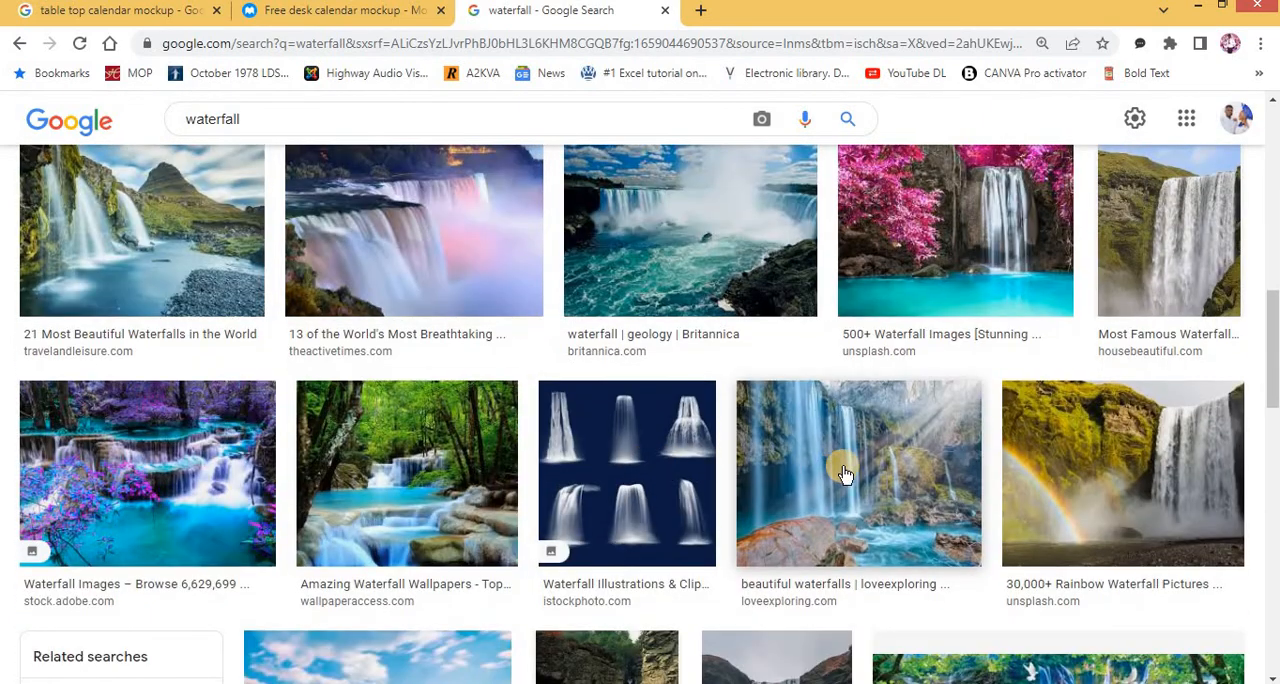
{"action": "scroll", "coordinate": [845, 474], "scroll_direction": "down", "scroll_amount": 2}
{"action": "scroll", "coordinate": [140, 260], "scroll_direction": "up", "scroll_amount": 1}
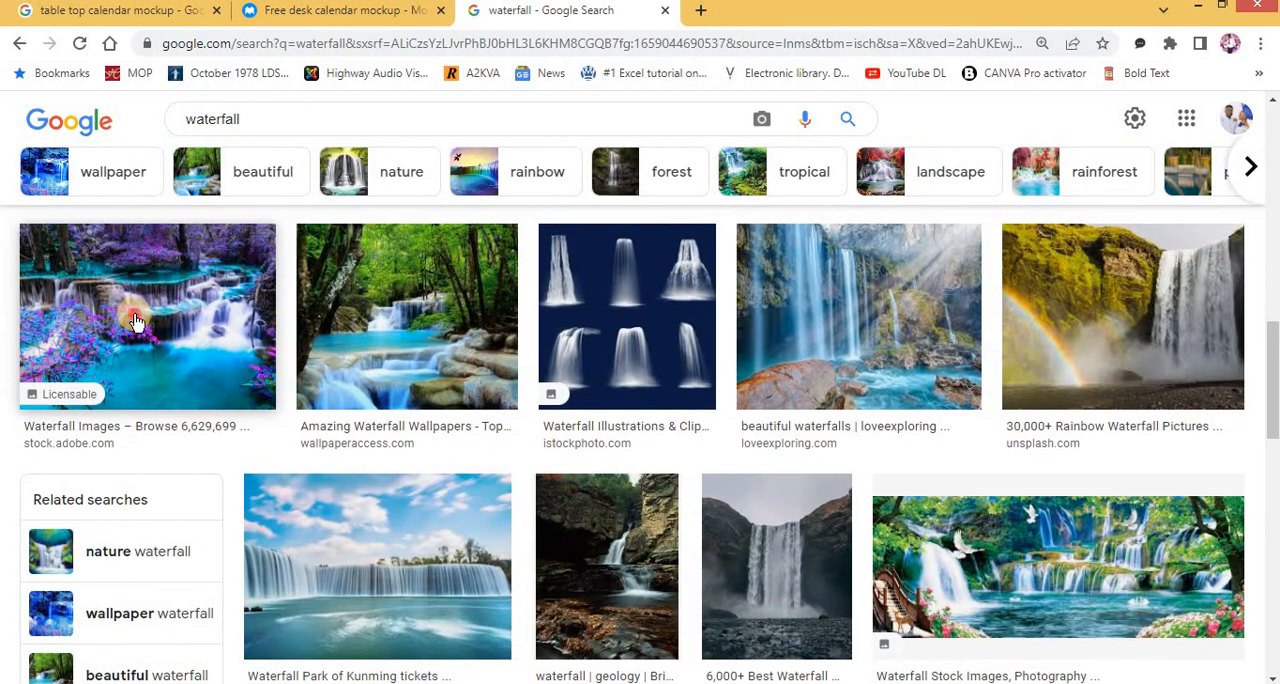
{"action": "left_click", "coordinate": [137, 321]}
{"action": "right_click", "coordinate": [1083, 360]}
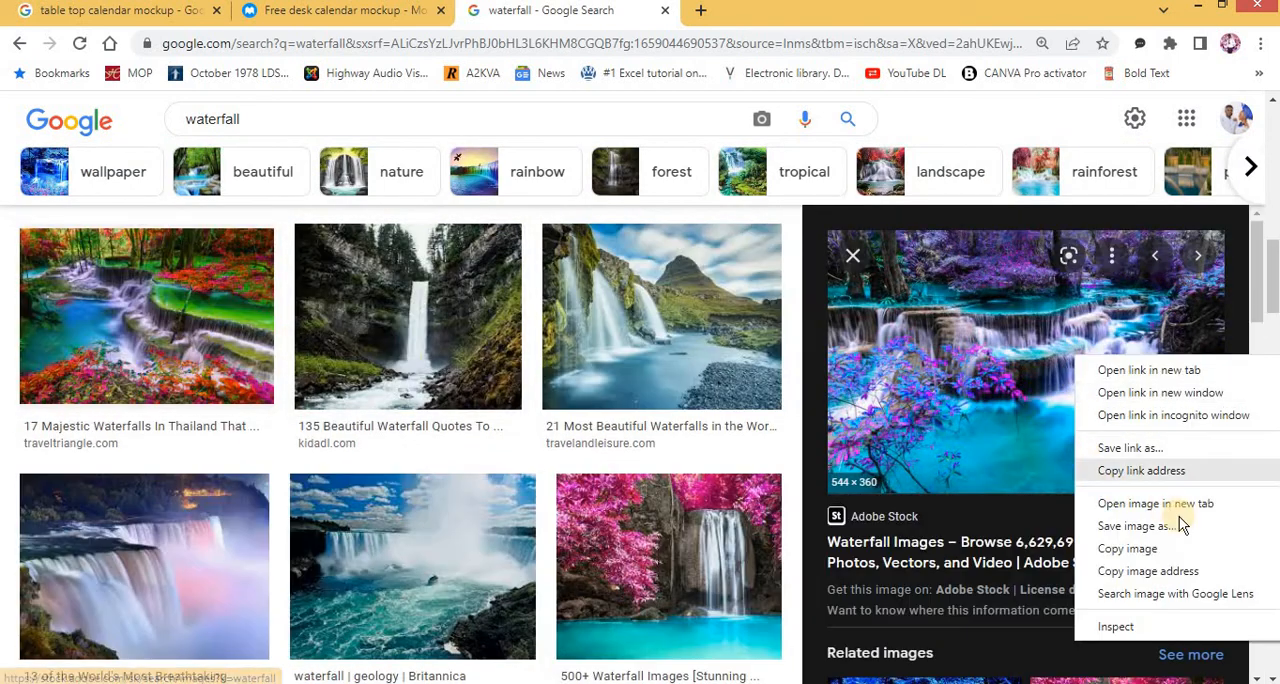
{"action": "left_click", "coordinate": [1140, 549]}
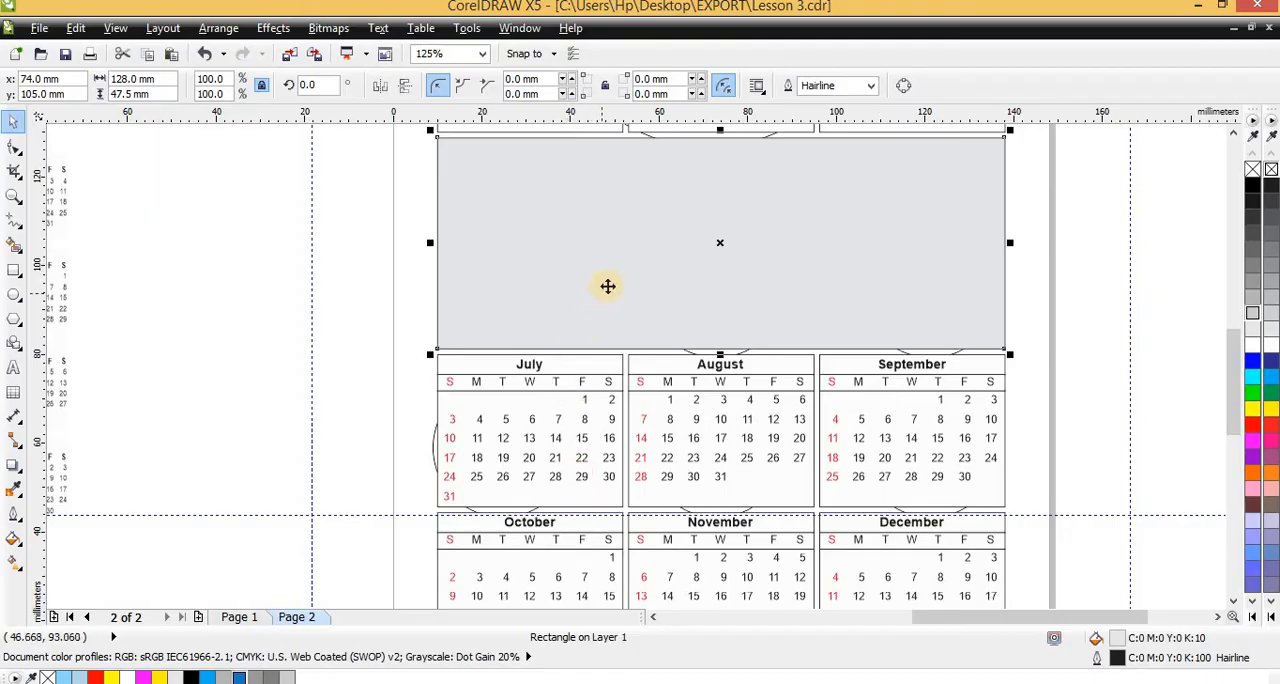
Switch to CorelDRAW, paste the waterfall image and move it off the page to the right
{"action": "scroll", "coordinate": [607, 286], "scroll_direction": "down", "scroll_amount": 2}
{"action": "key", "text": "ctrl+v"}
{"action": "scroll", "coordinate": [640, 361], "scroll_direction": "up", "scroll_amount": 1}
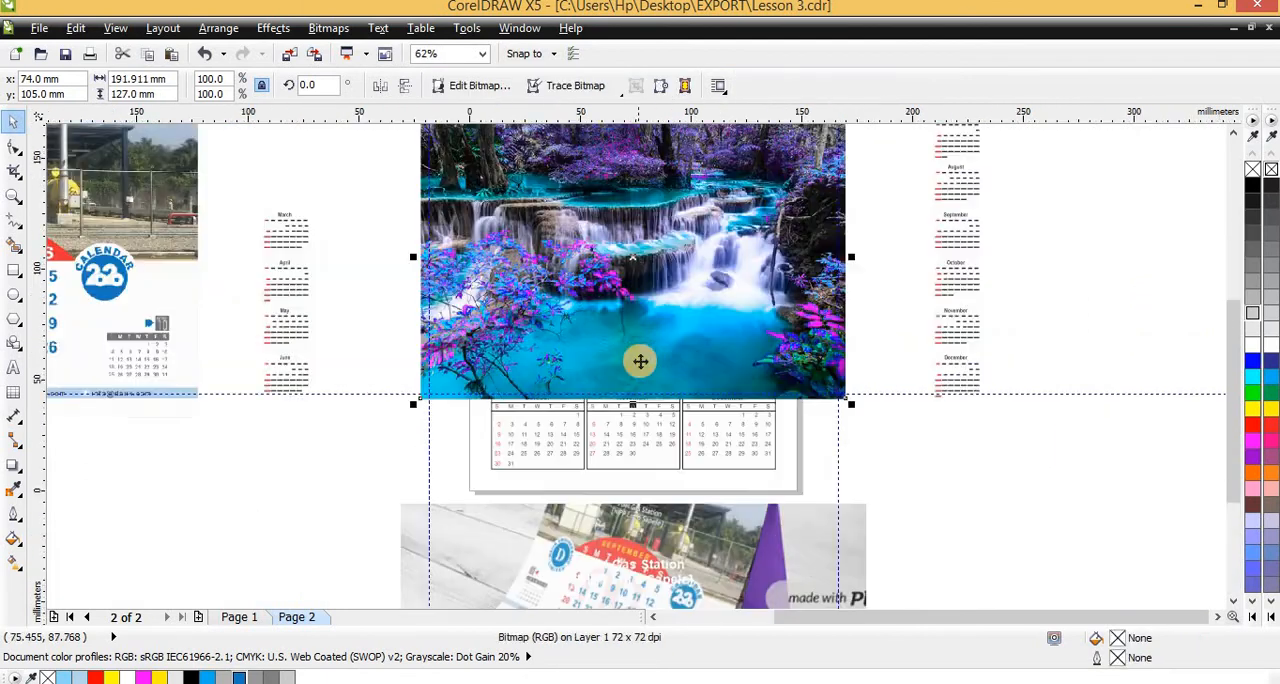
{"action": "scroll", "coordinate": [661, 332], "scroll_direction": "down", "scroll_amount": 2}
{"action": "left_click_drag", "start_coordinate": [661, 333], "coordinate": [792, 335]}
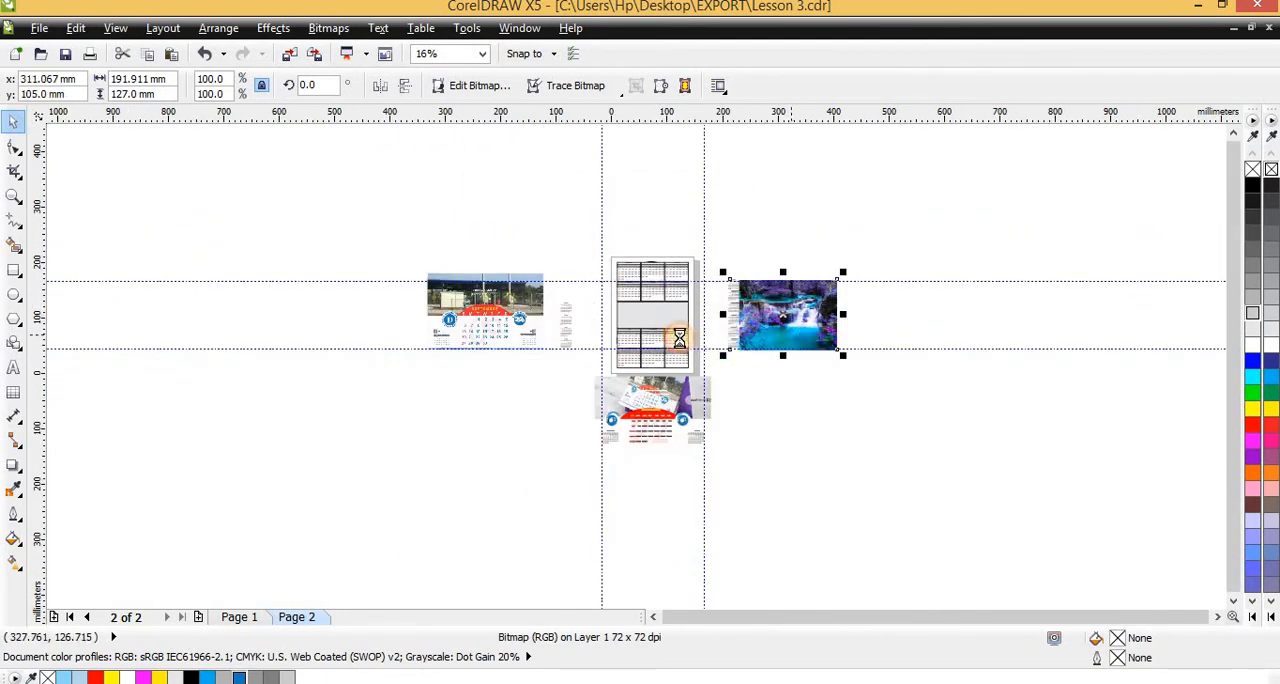
PowerClip the waterfall image inside the gray placeholder rectangle, open its contents for editing and move the image over the frame
{"action": "scroll", "coordinate": [680, 338], "scroll_direction": "up", "scroll_amount": 1}
{"action": "key", "text": "alt+c"}
{"action": "key", "text": "w"}
{"action": "key", "text": "p"}
{"action": "left_click", "coordinate": [638, 298]}
{"action": "left_click", "coordinate": [641, 298], "text": "ctrl"}
{"action": "left_click_drag", "start_coordinate": [886, 318], "coordinate": [618, 329]}
Scale the clipped waterfall image down to about 136 by 90 mm and center it roughly over the frame outline
{"action": "scroll", "coordinate": [623, 323], "scroll_direction": "up", "scroll_amount": 1}
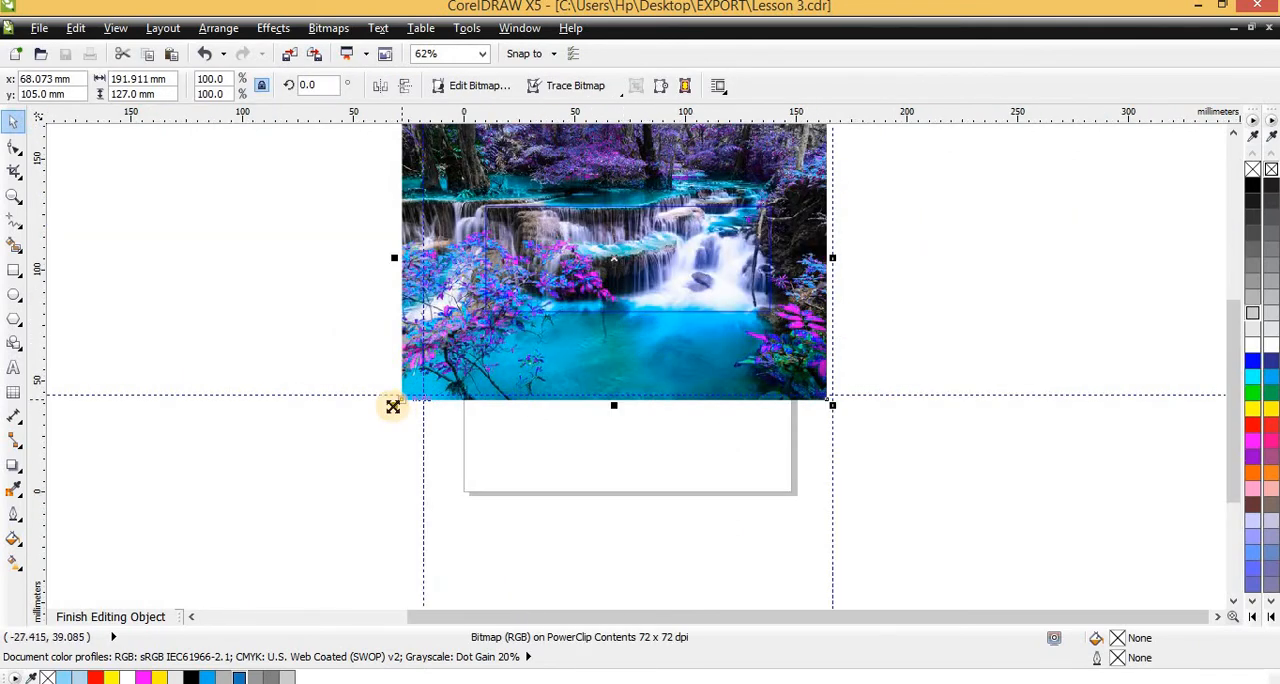
{"action": "left_click_drag", "start_coordinate": [397, 405], "coordinate": [464, 360]}
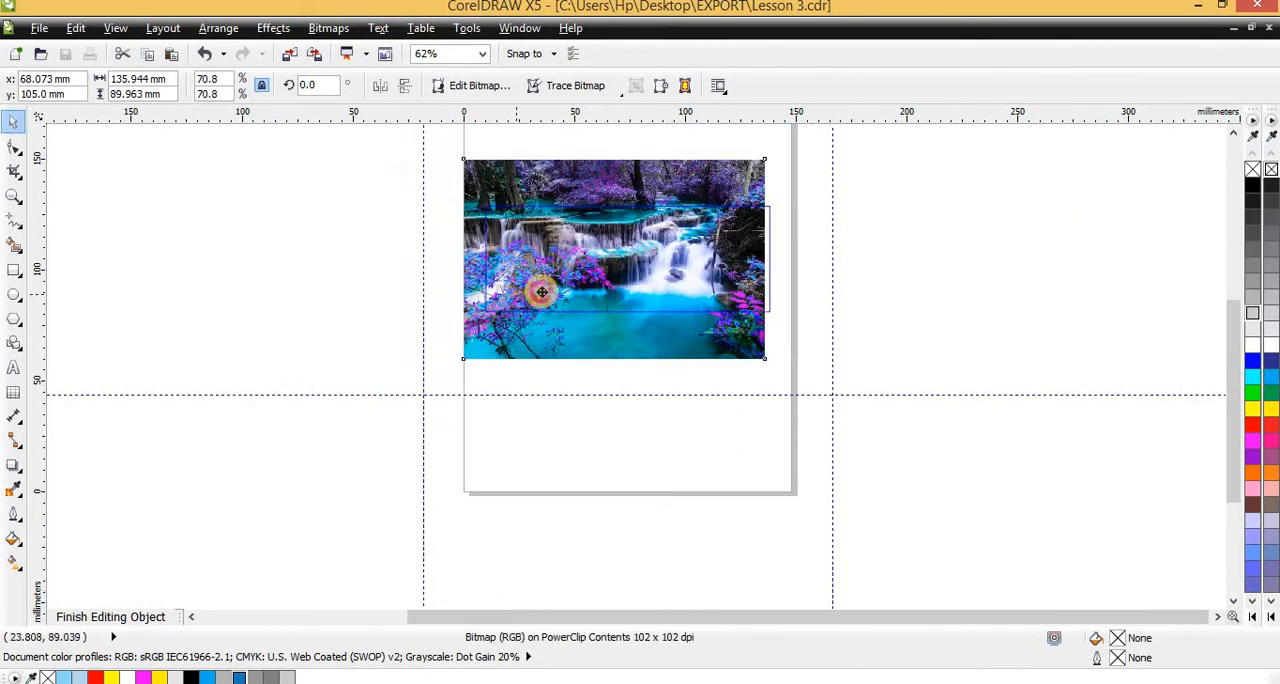
{"action": "left_click_drag", "start_coordinate": [543, 291], "coordinate": [564, 267]}
{"action": "scroll", "coordinate": [577, 265], "scroll_direction": "up", "scroll_amount": 1}
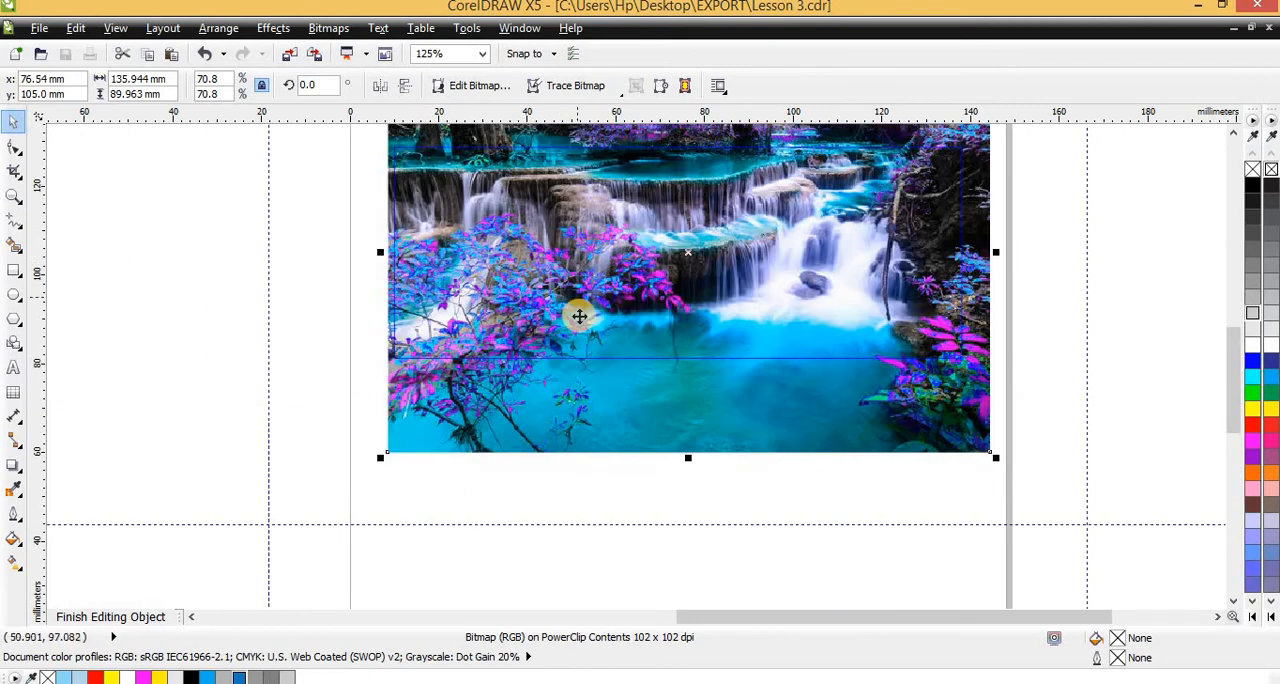
{"action": "scroll", "coordinate": [579, 316], "scroll_direction": "down", "scroll_amount": 1}
{"action": "scroll", "coordinate": [613, 286], "scroll_direction": "up", "scroll_amount": 1}
{"action": "scroll", "coordinate": [600, 300], "scroll_direction": "down", "scroll_amount": 1}
{"action": "scroll", "coordinate": [603, 243], "scroll_direction": "up", "scroll_amount": 1}
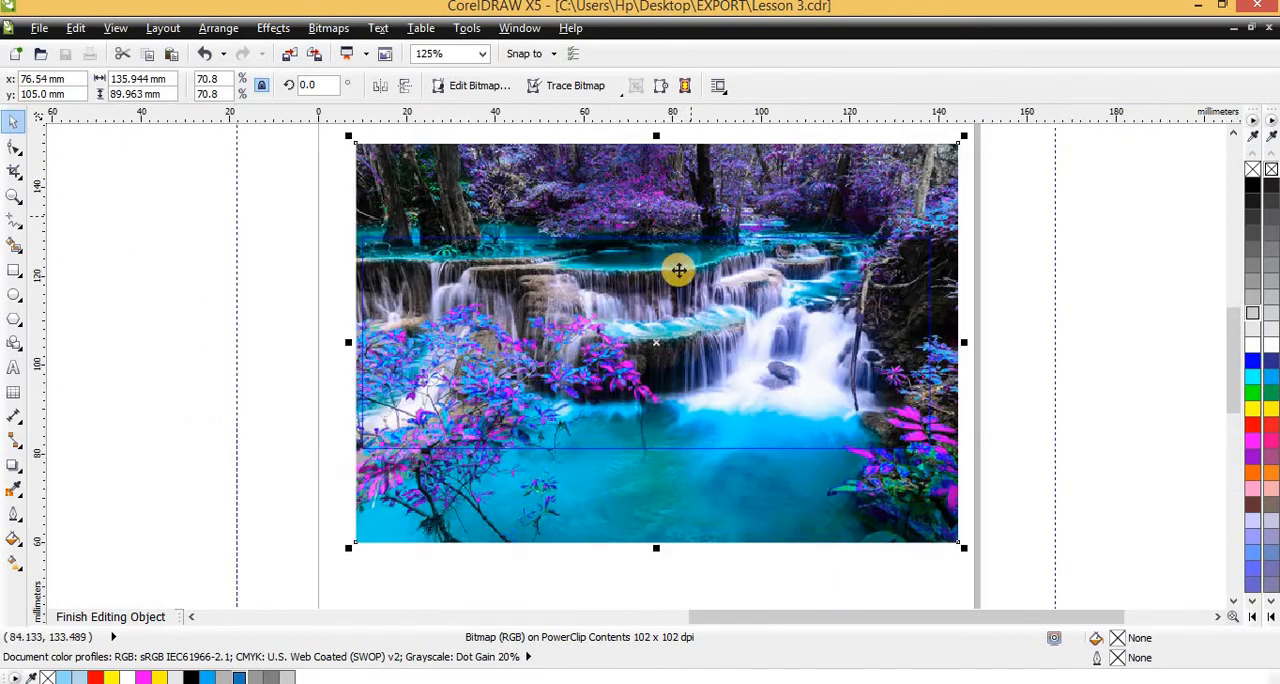
{"action": "scroll", "coordinate": [788, 303], "scroll_direction": "down", "scroll_amount": 1}
{"action": "scroll", "coordinate": [784, 271], "scroll_direction": "up", "scroll_amount": 1}
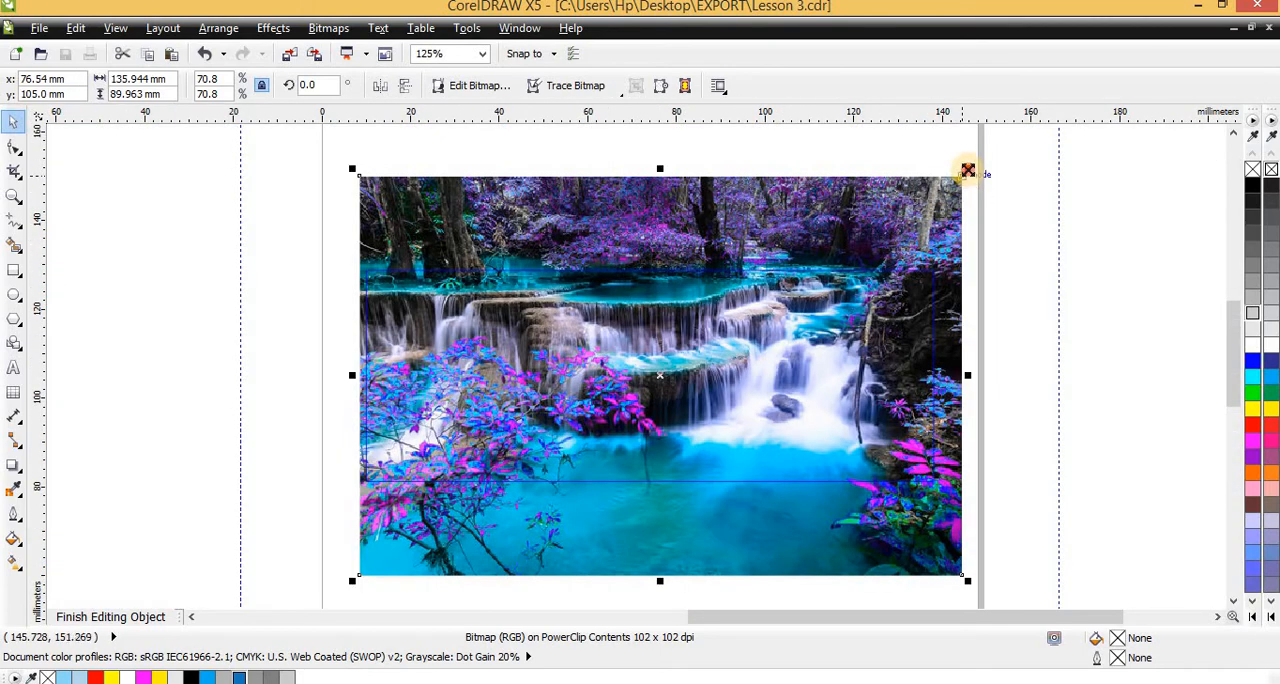
Fine-tune the waterfall image's position over the frame and finish editing the PowerClip contents
{"action": "mouse_move", "coordinate": [967, 170]}
{"action": "left_mouse_down"}
{"action": "mouse_move", "coordinate": [948, 195]}
{"action": "mouse_move", "coordinate": [968, 174]}
{"action": "left_mouse_up"}
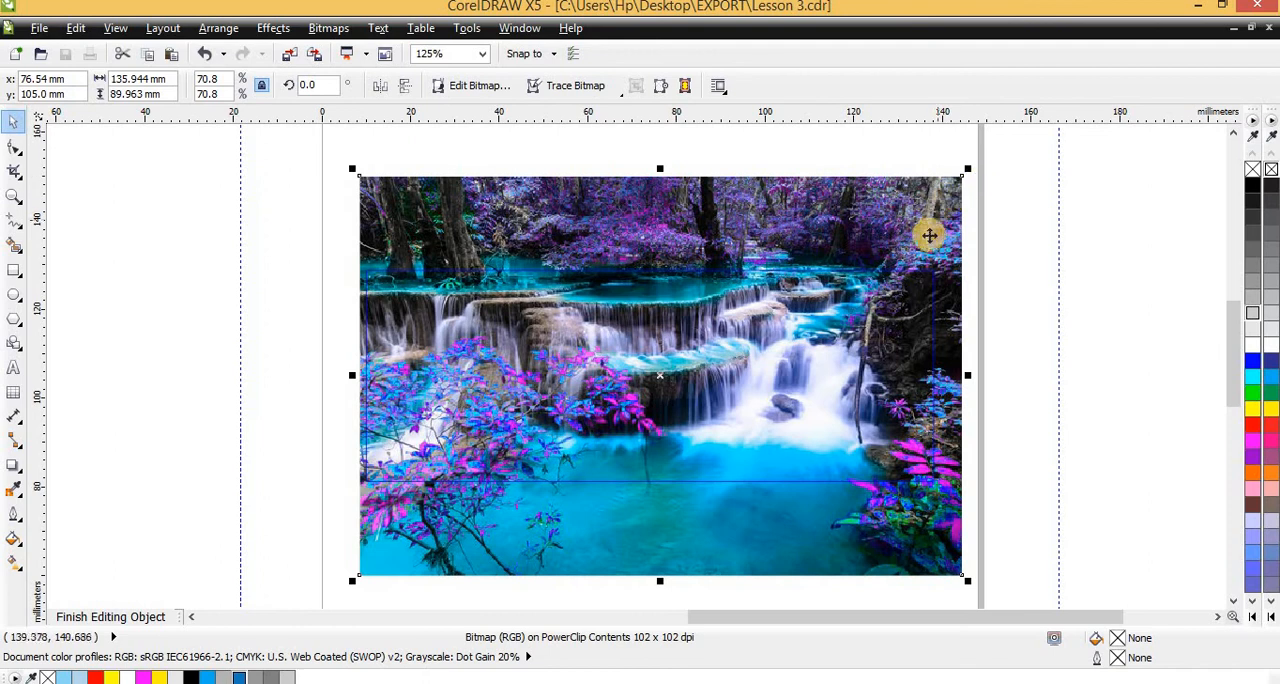
{"action": "left_click_drag", "start_coordinate": [890, 232], "coordinate": [897, 246]}
{"action": "left_click", "coordinate": [1058, 243], "text": "ctrl"}
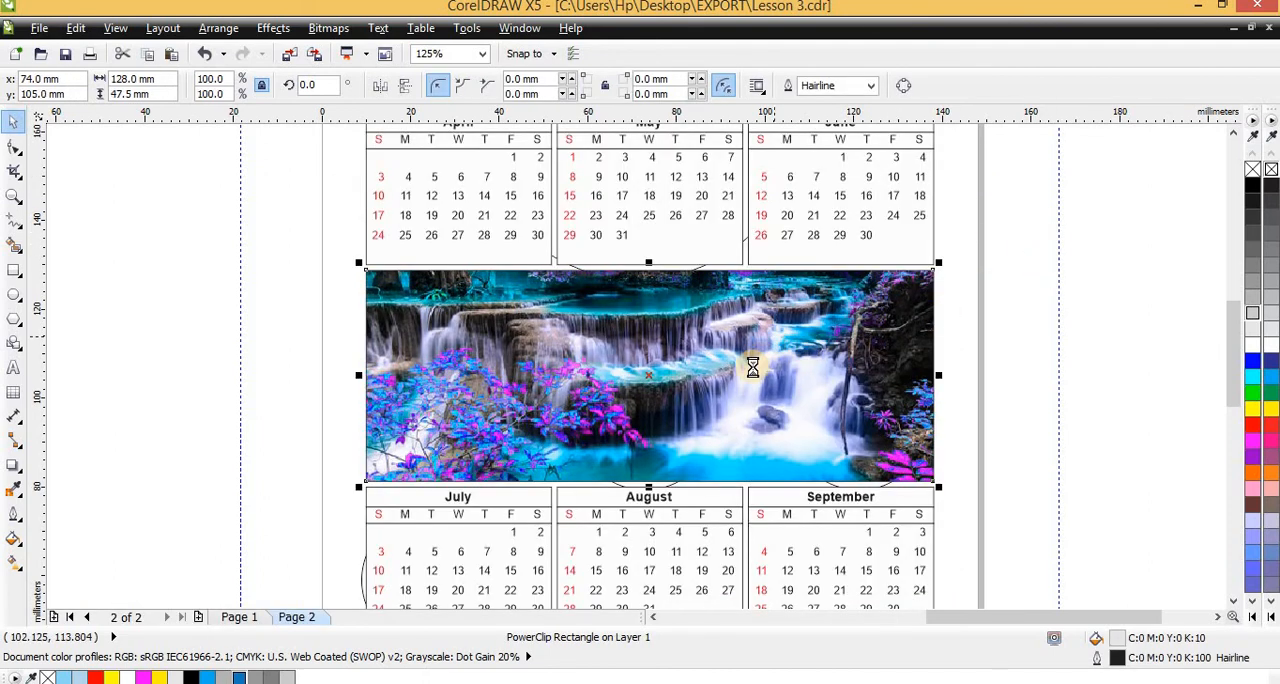
Delete the large circle, about 75 mm wide, behind the upper two rows of months
{"action": "scroll", "coordinate": [751, 363], "scroll_direction": "down", "scroll_amount": 1}
{"action": "key", "text": "Escape"}
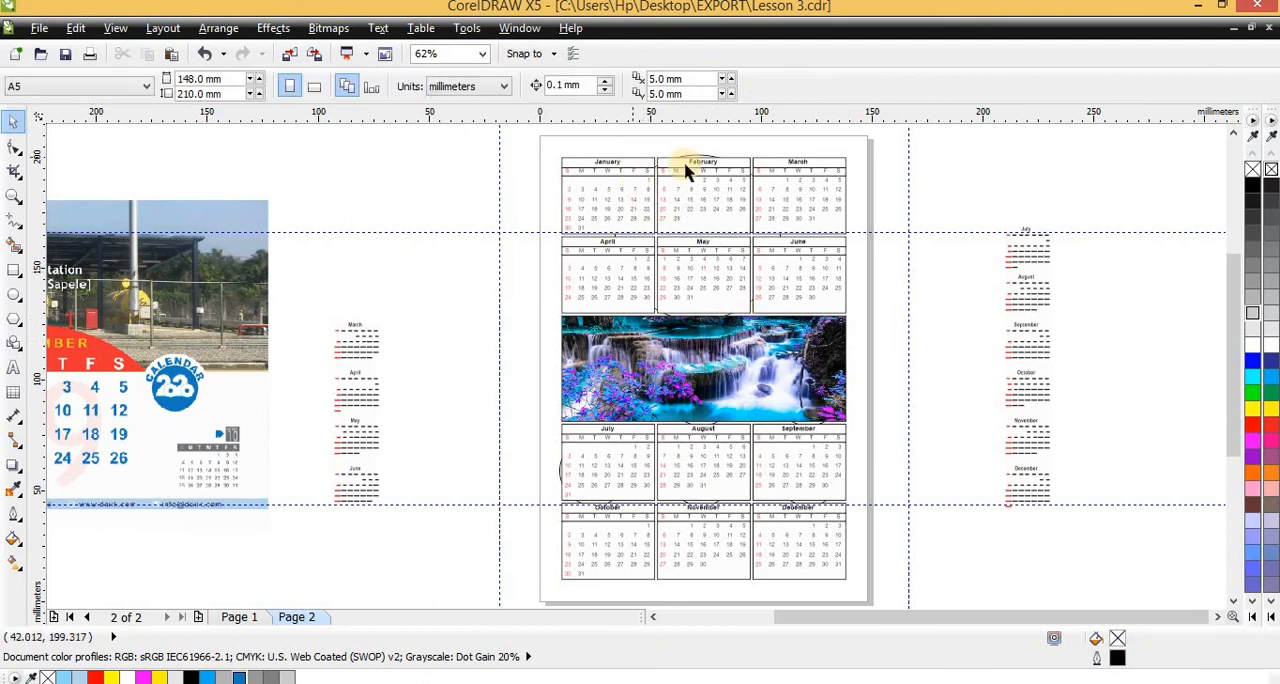
{"action": "scroll", "coordinate": [688, 170], "scroll_direction": "up", "scroll_amount": 1}
{"action": "left_click", "coordinate": [777, 162]}
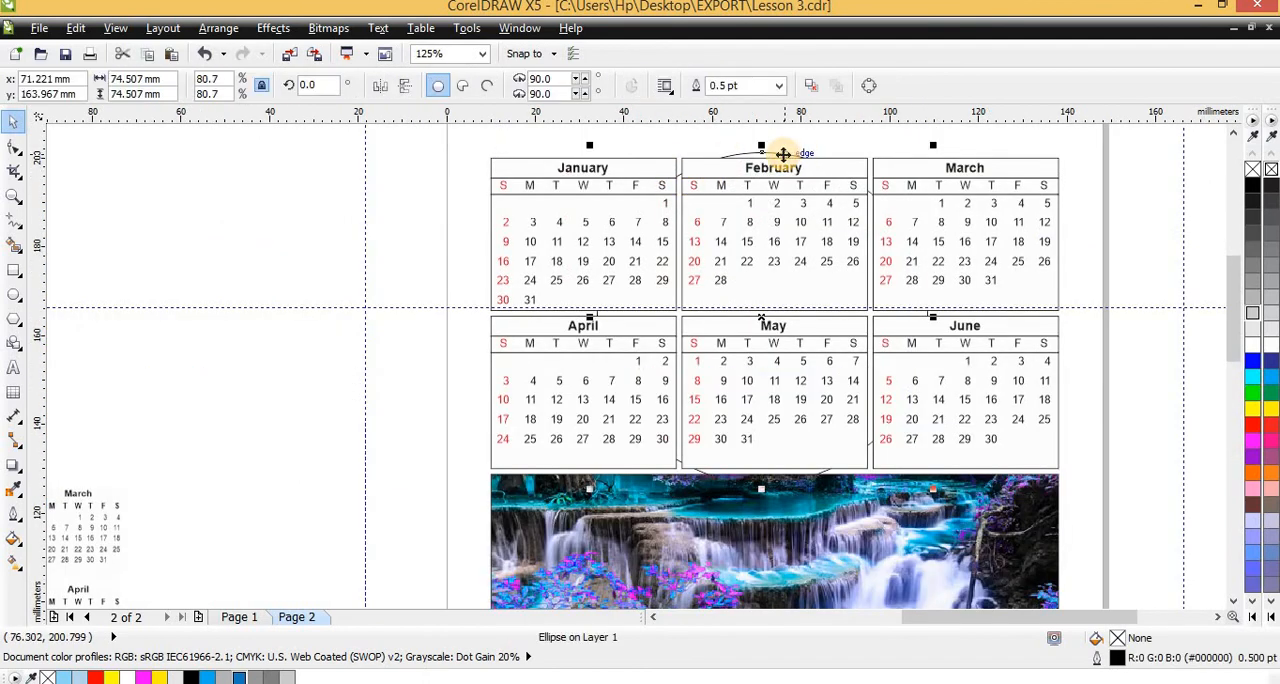
{"action": "key", "text": "Escape"}
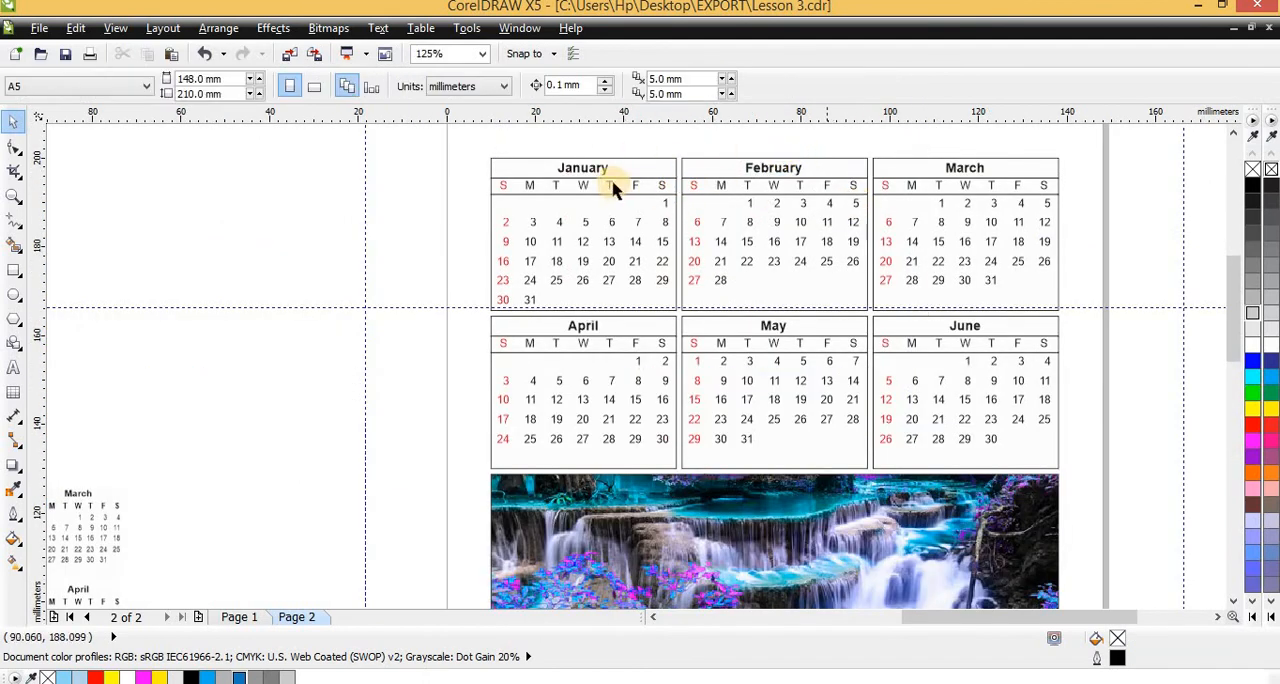
Delete the leftover circle protruding behind the left edge of the July block
{"action": "scroll", "coordinate": [534, 285], "scroll_direction": "down", "scroll_amount": 1}
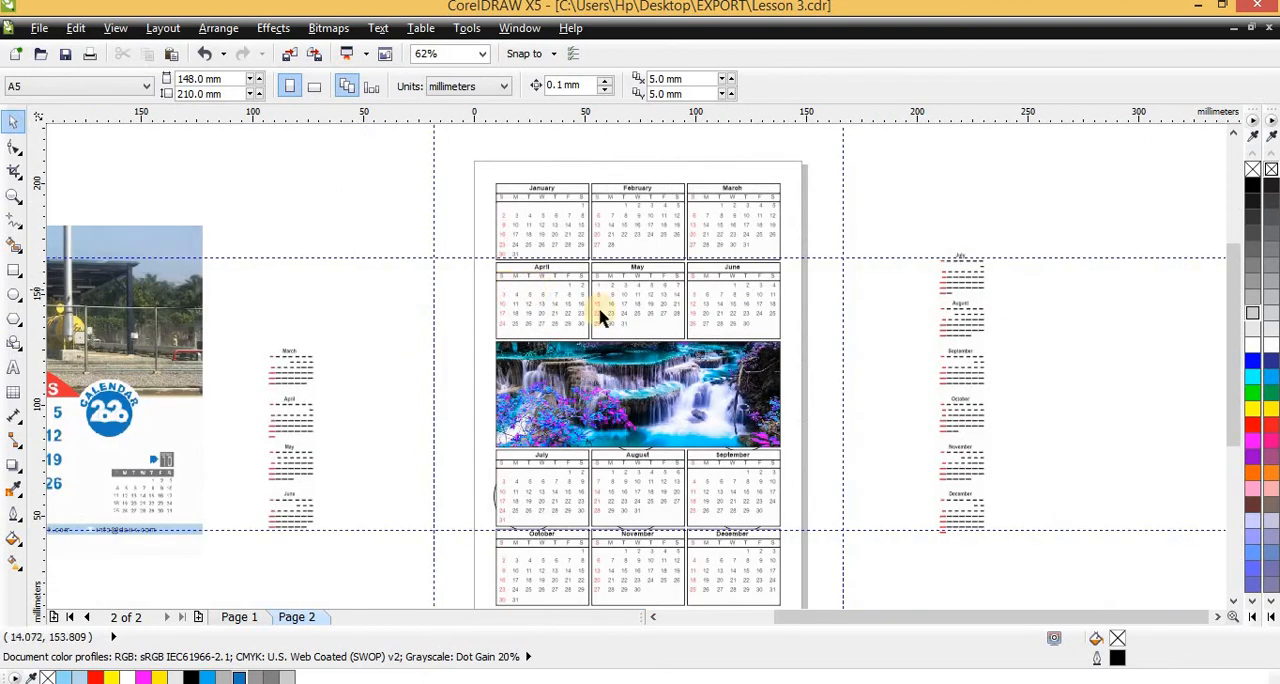
{"action": "scroll", "coordinate": [489, 271], "scroll_direction": "down", "scroll_amount": 1}
{"action": "scroll", "coordinate": [594, 509], "scroll_direction": "up", "scroll_amount": 2}
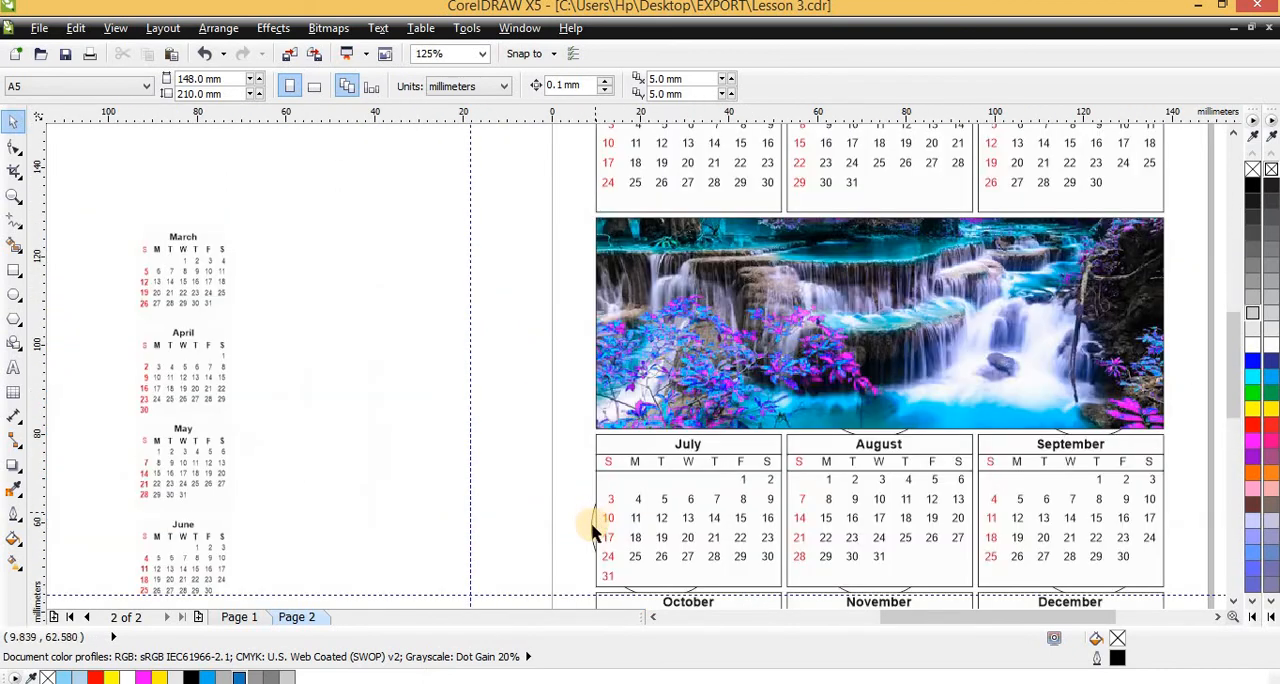
{"action": "left_click", "coordinate": [592, 525]}
{"action": "key", "text": "Escape"}
{"action": "scroll", "coordinate": [560, 334], "scroll_direction": "down", "scroll_amount": 2}
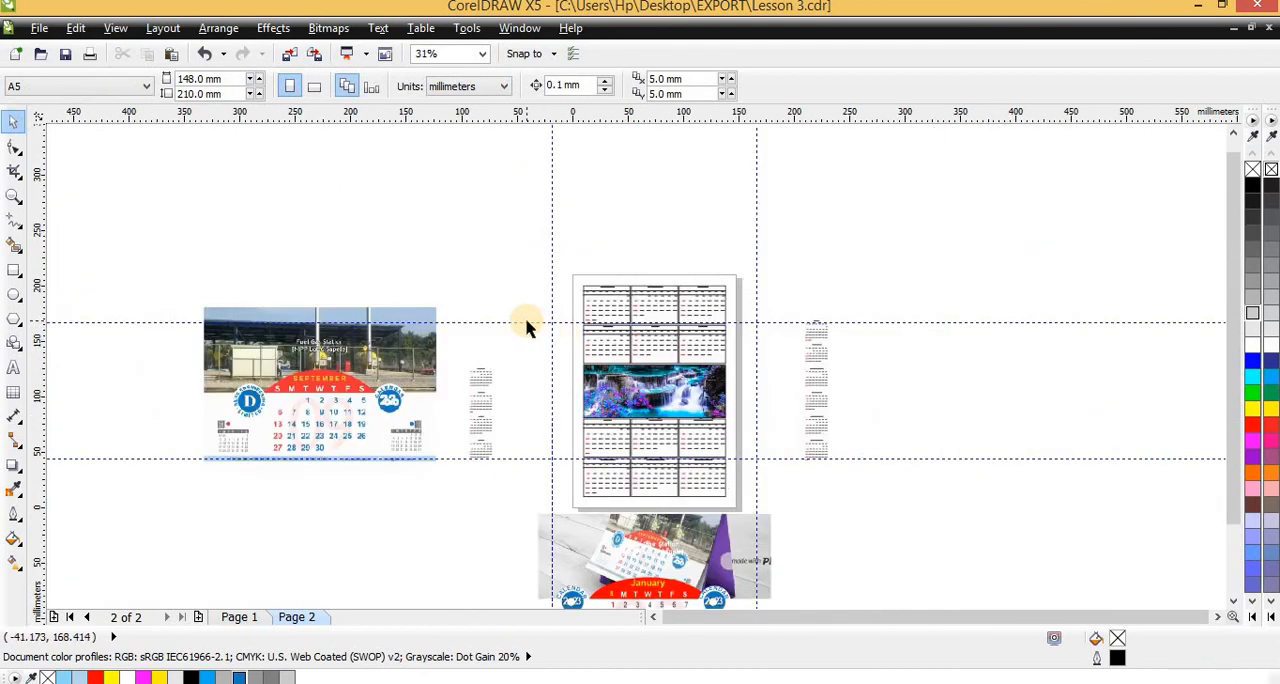
{"action": "left_click_drag", "start_coordinate": [554, 229], "coordinate": [697, 457]}
{"action": "scroll", "coordinate": [697, 457], "scroll_direction": "up", "scroll_amount": 1}
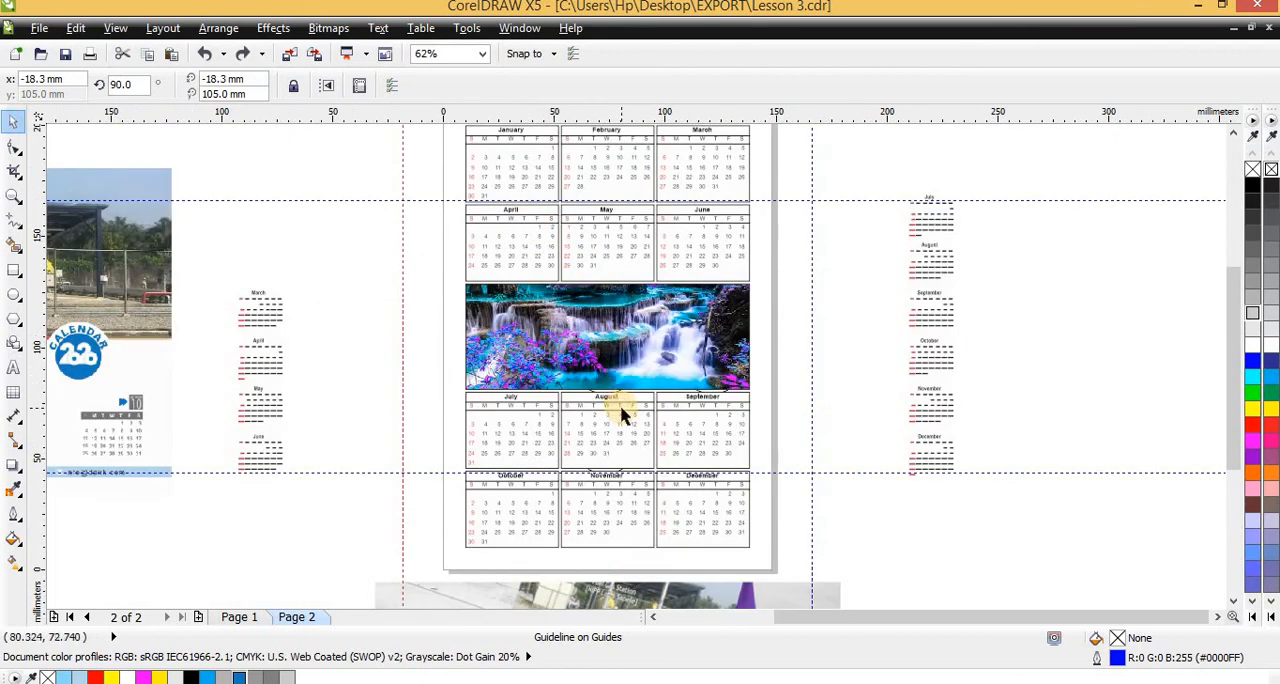
{"action": "scroll", "coordinate": [620, 414], "scroll_direction": "down", "scroll_amount": 1}
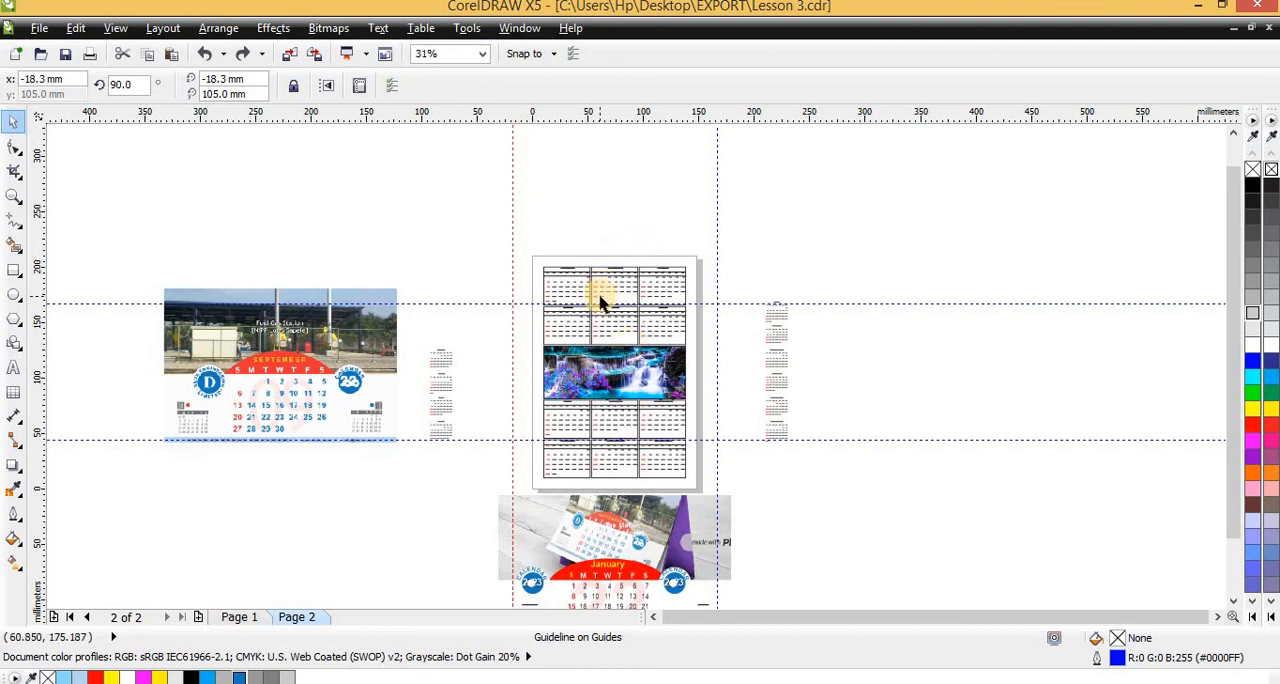
{"action": "scroll", "coordinate": [598, 300], "scroll_direction": "up", "scroll_amount": 1}
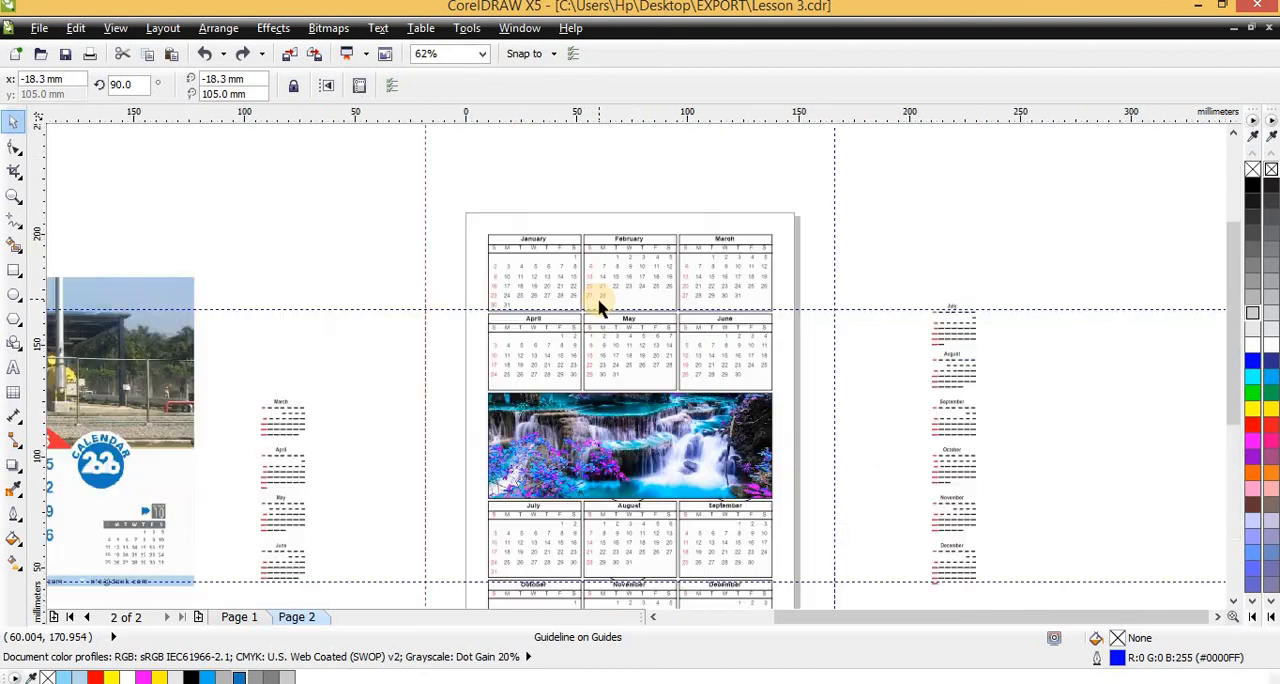
{"action": "scroll", "coordinate": [622, 362], "scroll_direction": "up", "scroll_amount": 1}
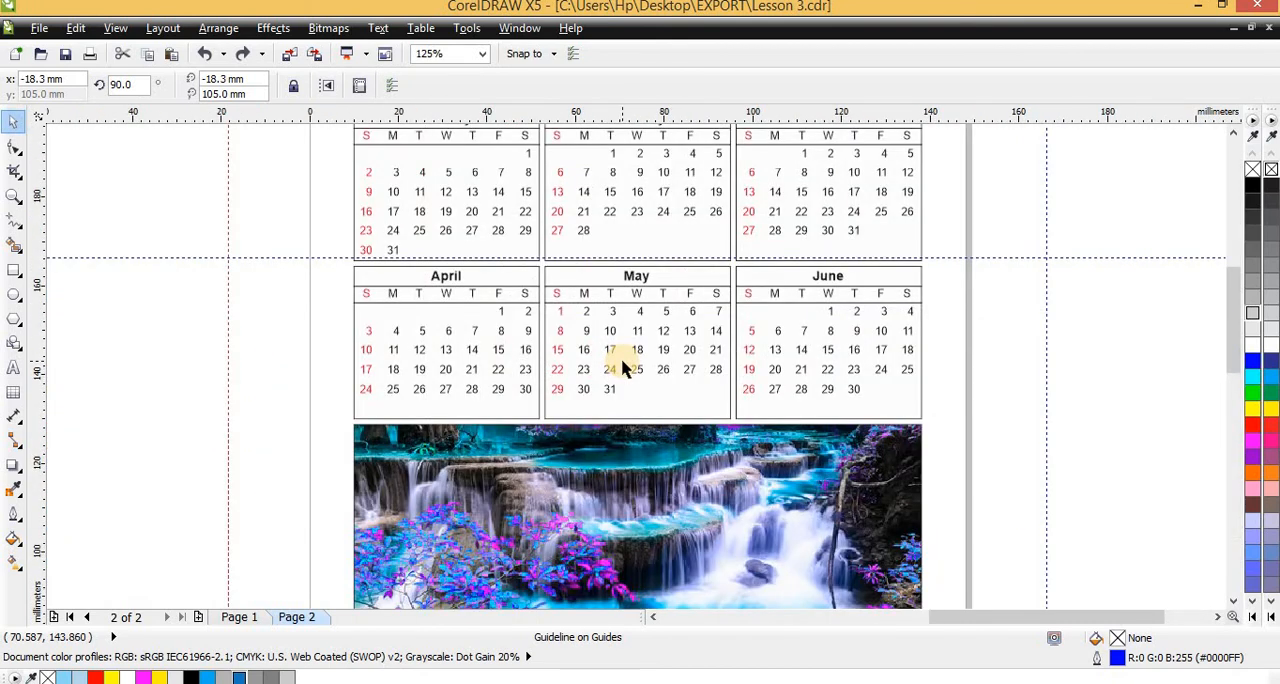
{"action": "scroll", "coordinate": [622, 362], "scroll_direction": "down", "scroll_amount": 2}
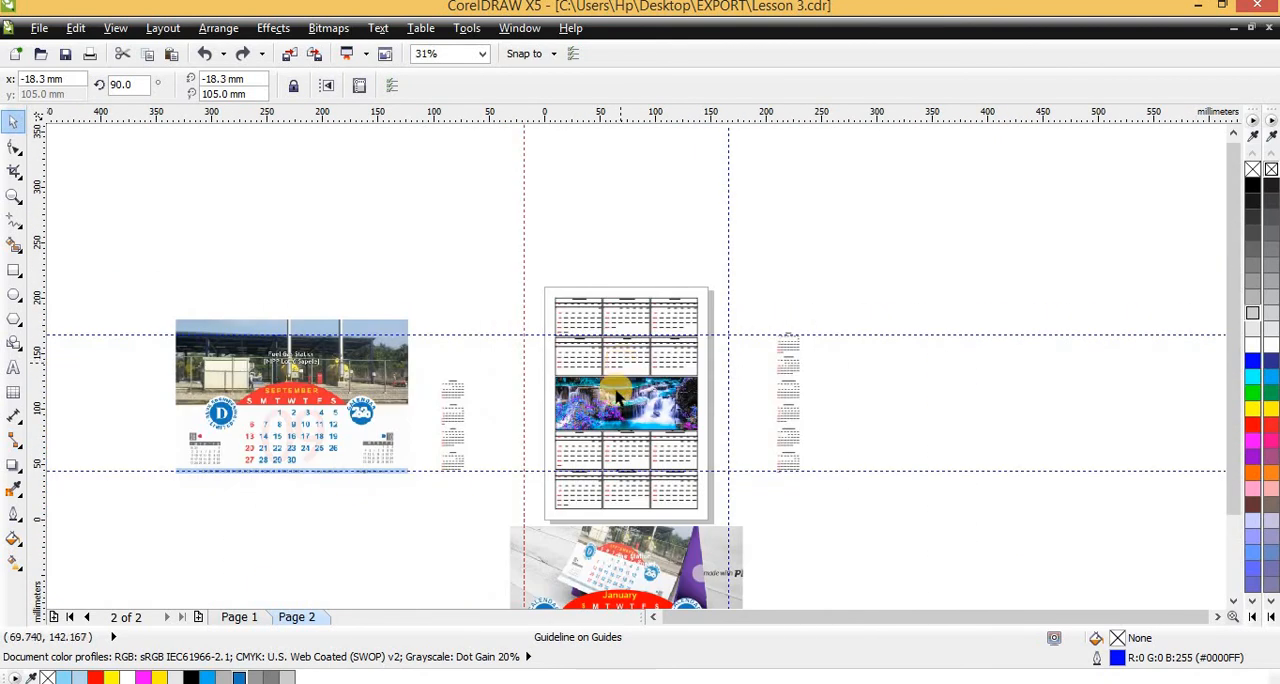
{"action": "scroll", "coordinate": [618, 399], "scroll_direction": "up", "scroll_amount": 2}
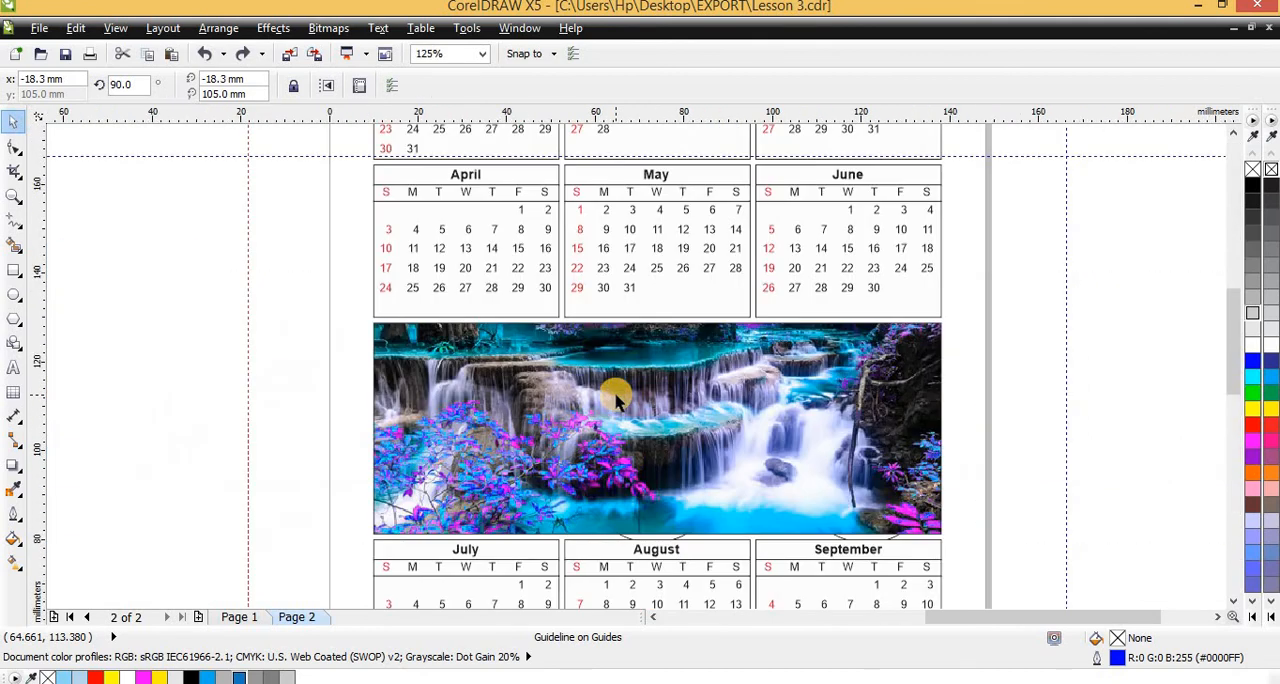
{"action": "scroll", "coordinate": [728, 367], "scroll_direction": "down", "scroll_amount": 1}
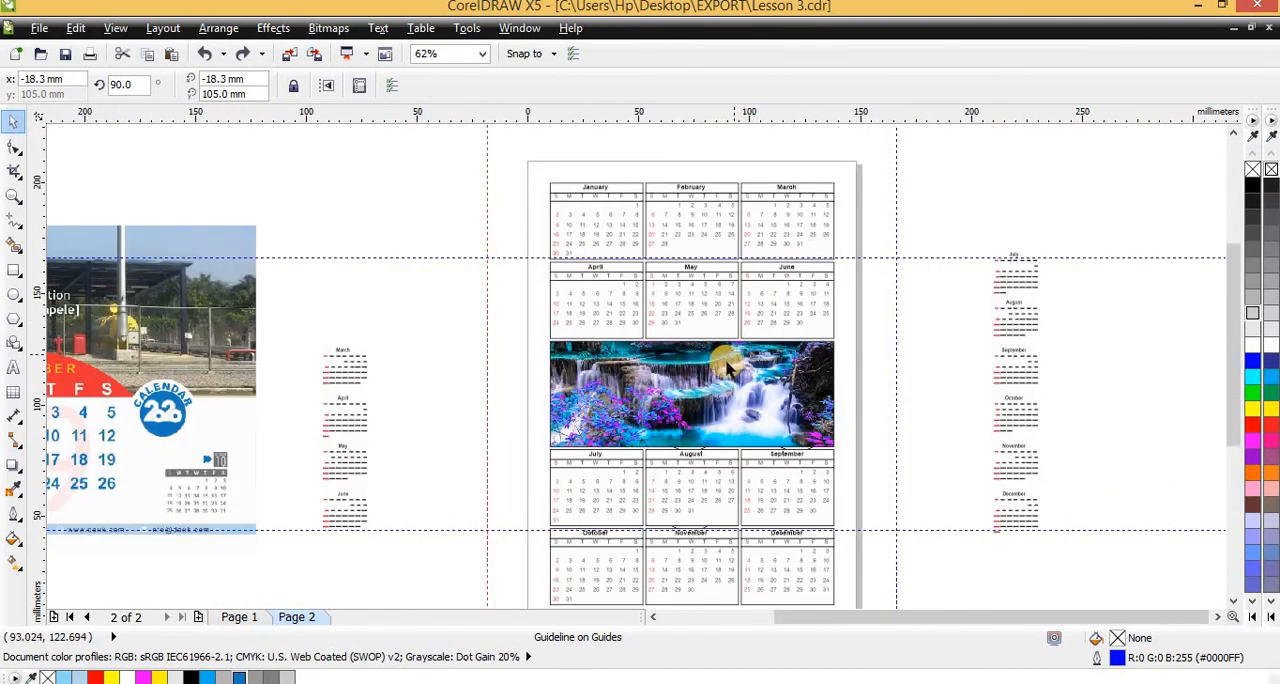
Delete the desk calendar mockup photo and all objects of the January calendar copy below page 2
{"action": "scroll", "coordinate": [711, 388], "scroll_direction": "down", "scroll_amount": 1}
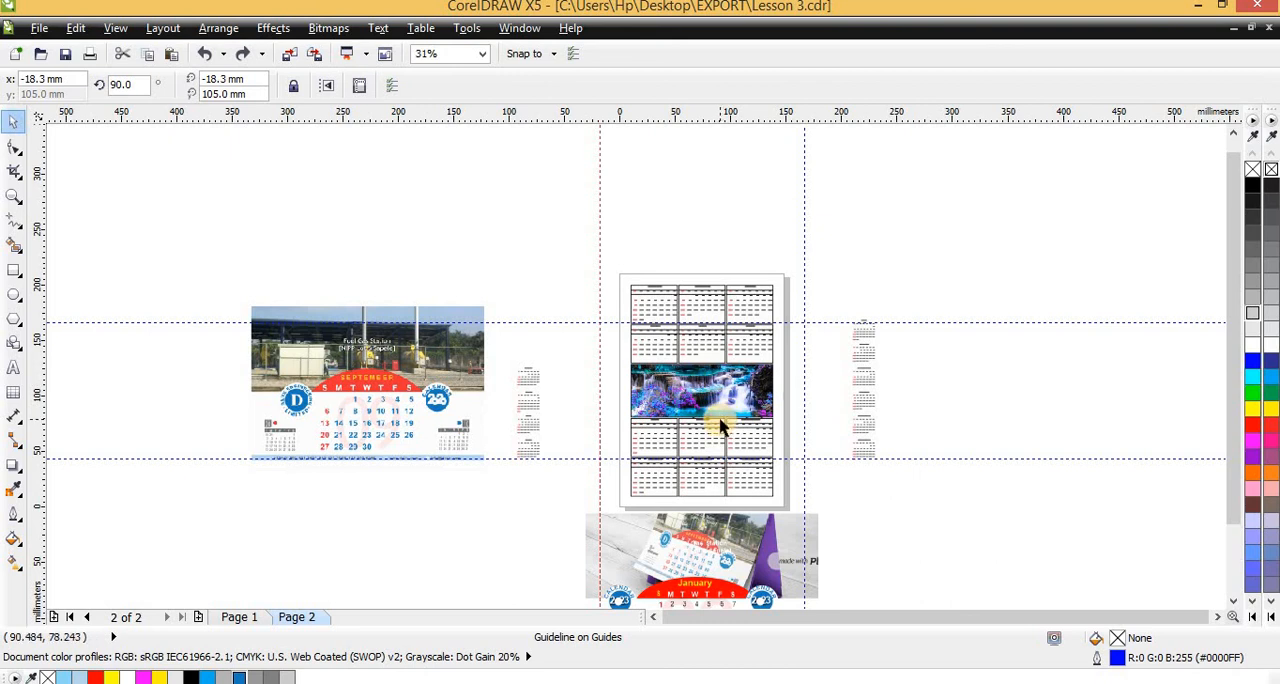
{"action": "left_click", "coordinate": [738, 552]}
{"action": "key", "text": "Delete"}
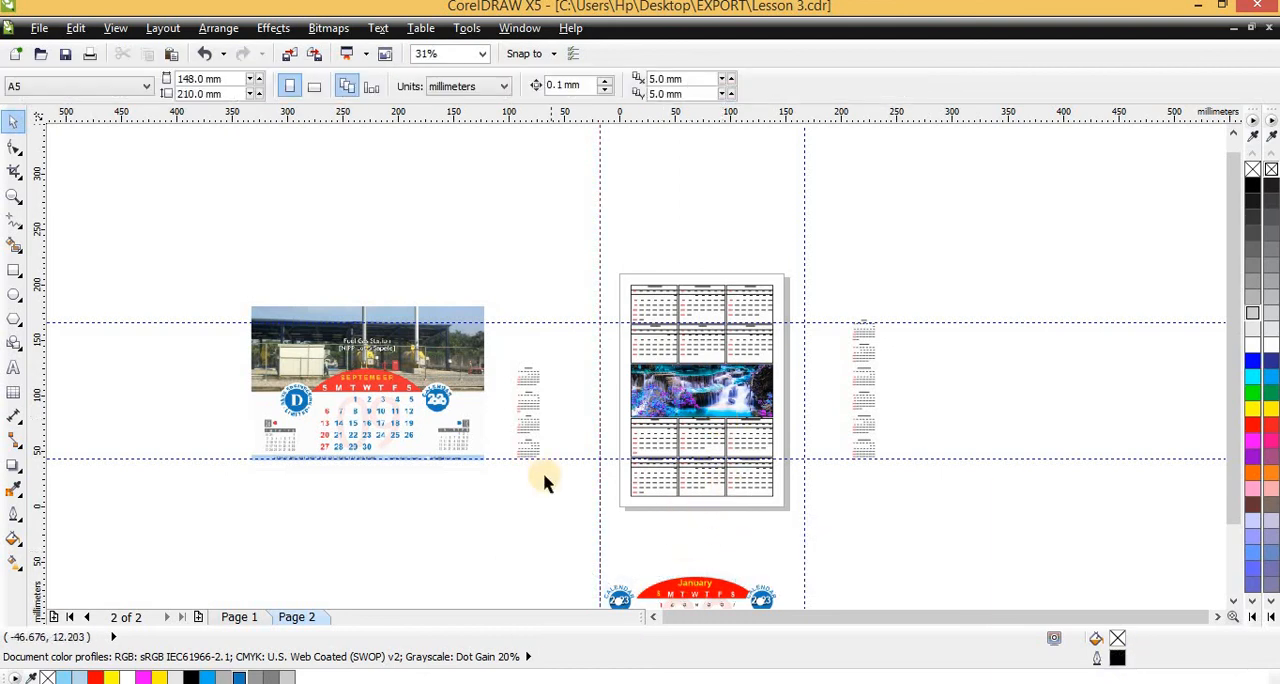
{"action": "scroll", "coordinate": [542, 480], "scroll_direction": "down", "scroll_amount": 1}
{"action": "left_click_drag", "start_coordinate": [560, 455], "coordinate": [703, 537]}
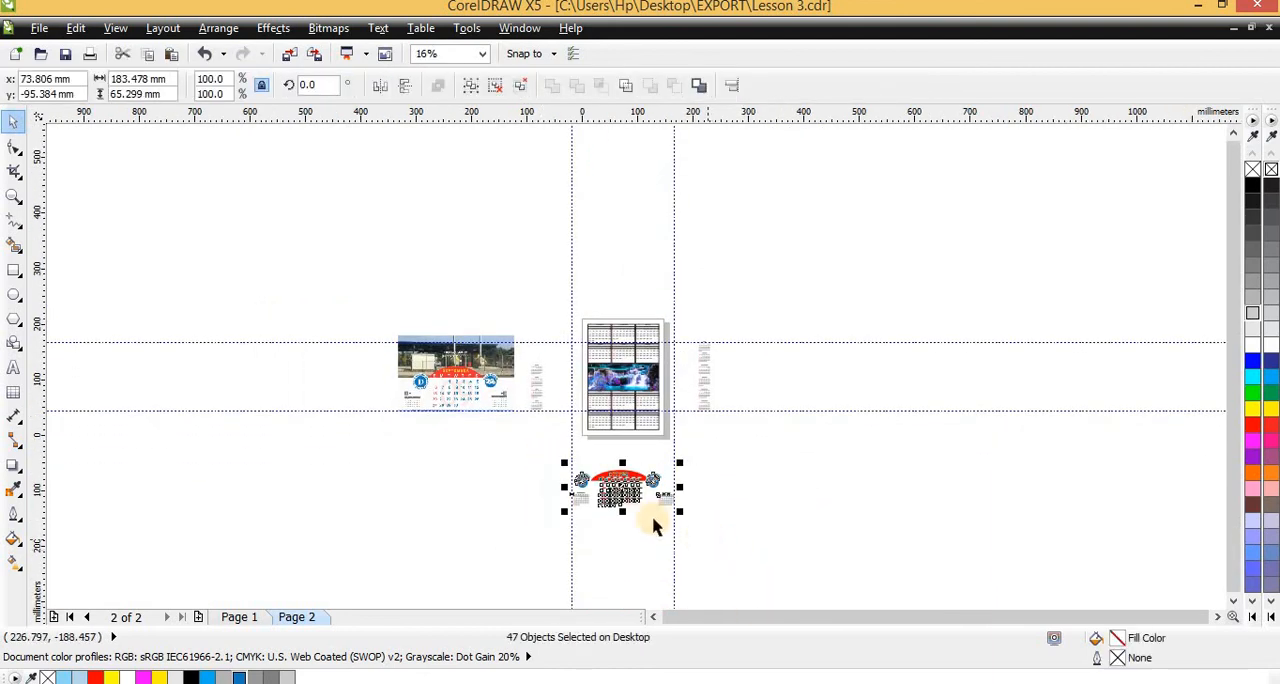
{"action": "key", "text": "Delete"}
{"action": "scroll", "coordinate": [490, 370], "scroll_direction": "up", "scroll_amount": 1}
{"action": "scroll", "coordinate": [328, 310], "scroll_direction": "up", "scroll_amount": 1}
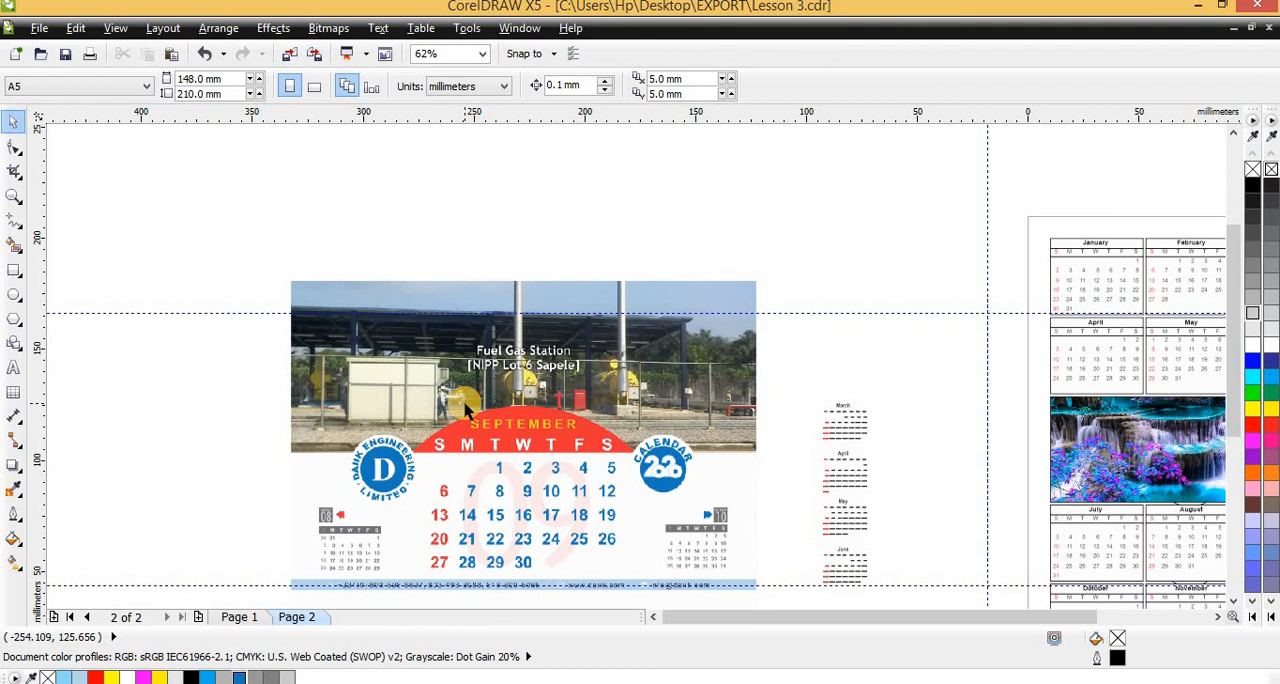
{"action": "scroll", "coordinate": [390, 405], "scroll_direction": "down", "scroll_amount": 2}
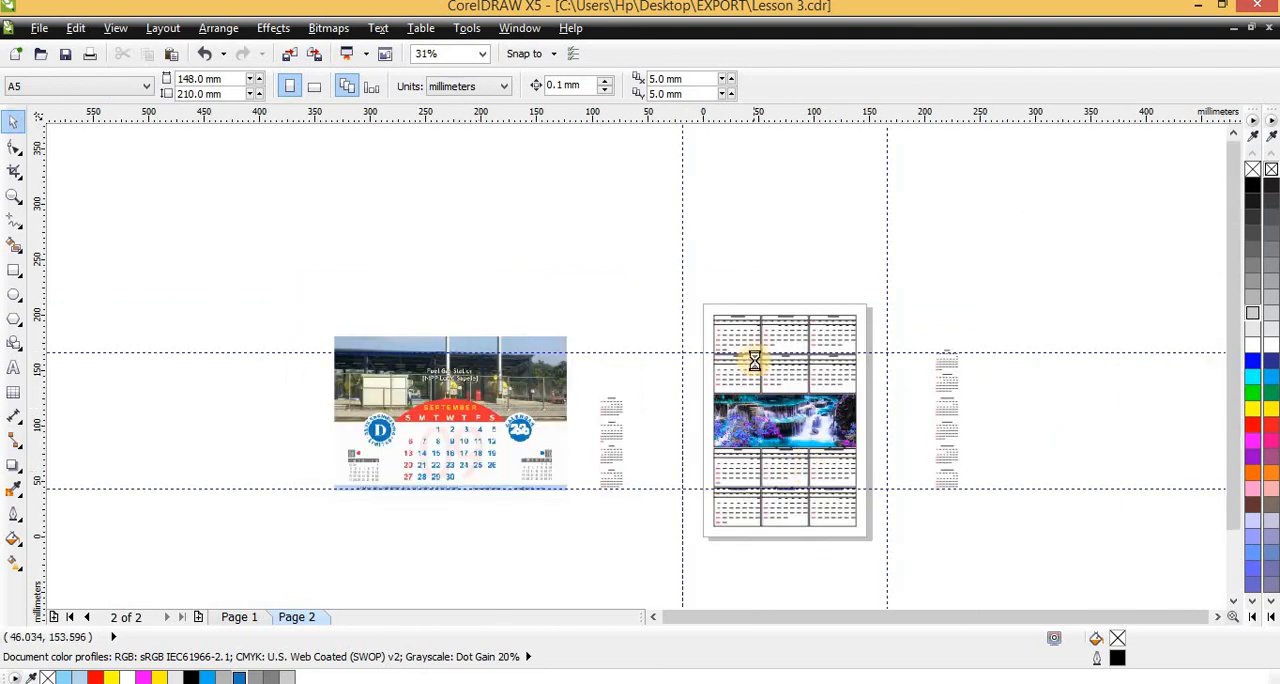
{"action": "scroll", "coordinate": [751, 357], "scroll_direction": "up", "scroll_amount": 2}
{"action": "scroll", "coordinate": [684, 338], "scroll_direction": "down", "scroll_amount": 2}
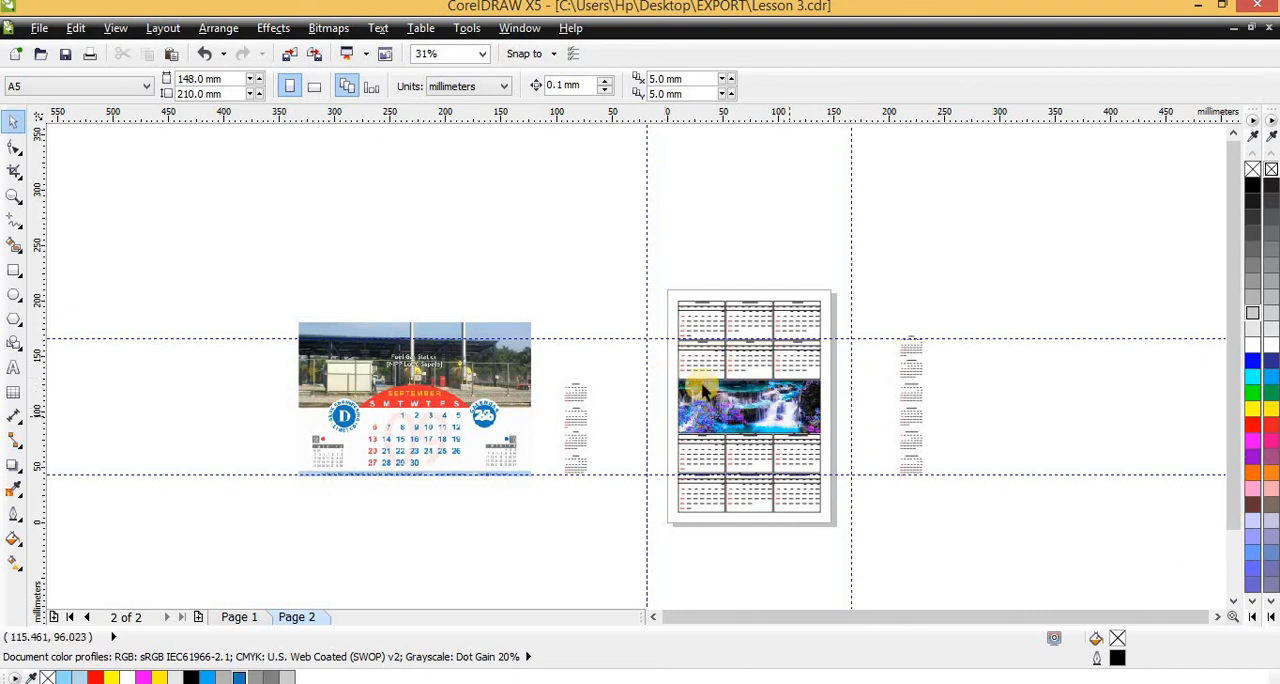
{"action": "scroll", "coordinate": [700, 385], "scroll_direction": "up", "scroll_amount": 2}
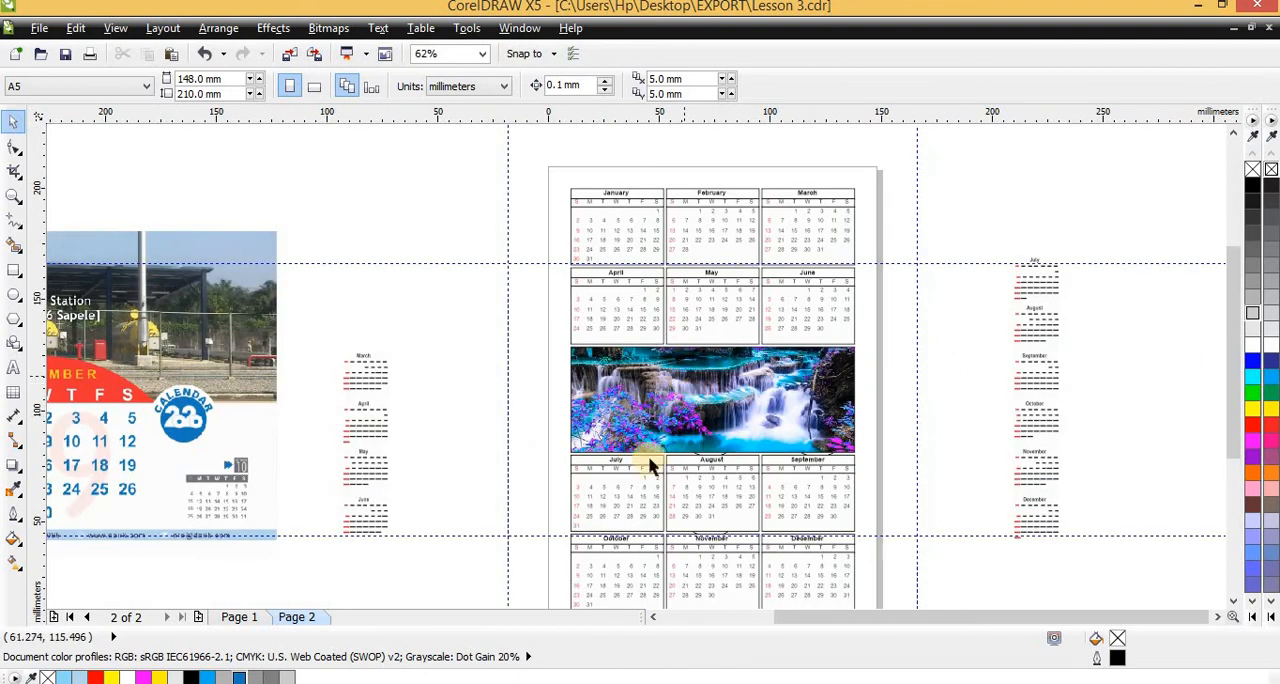
Set page 1 to landscape and page 2 to portrait, with the page layout applied to the current page only
{"action": "left_click", "coordinate": [244, 613]}
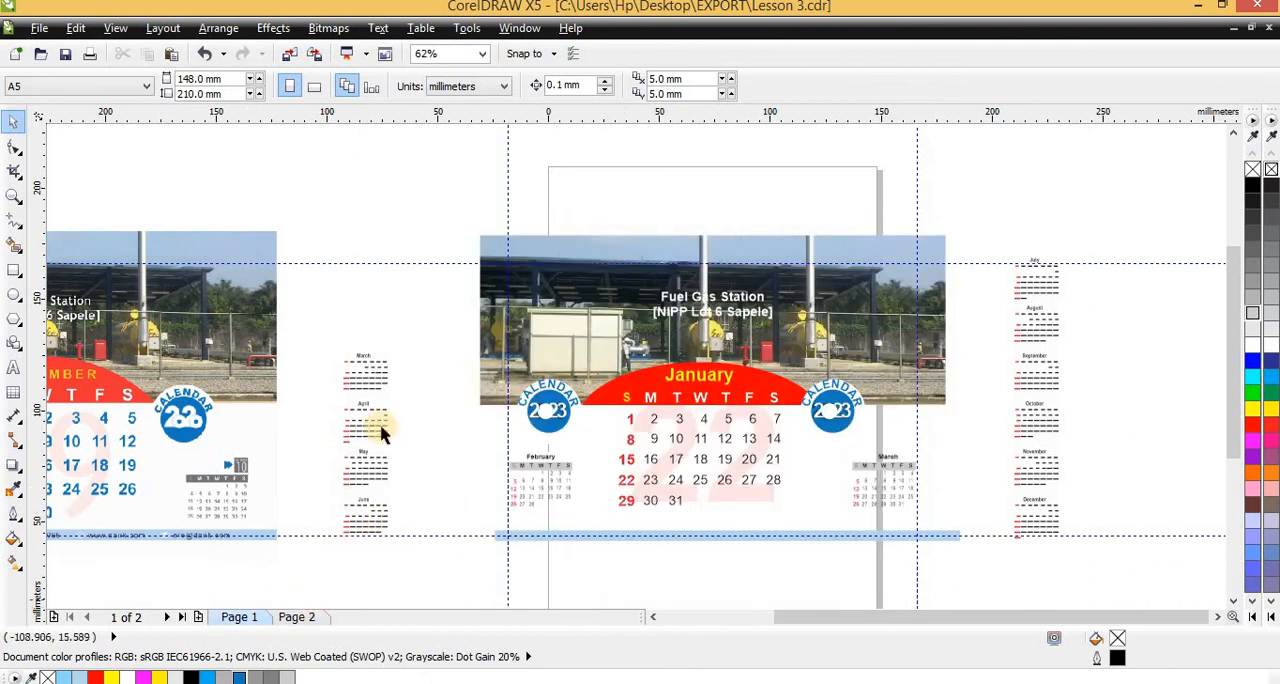
{"action": "left_click", "coordinate": [316, 89]}
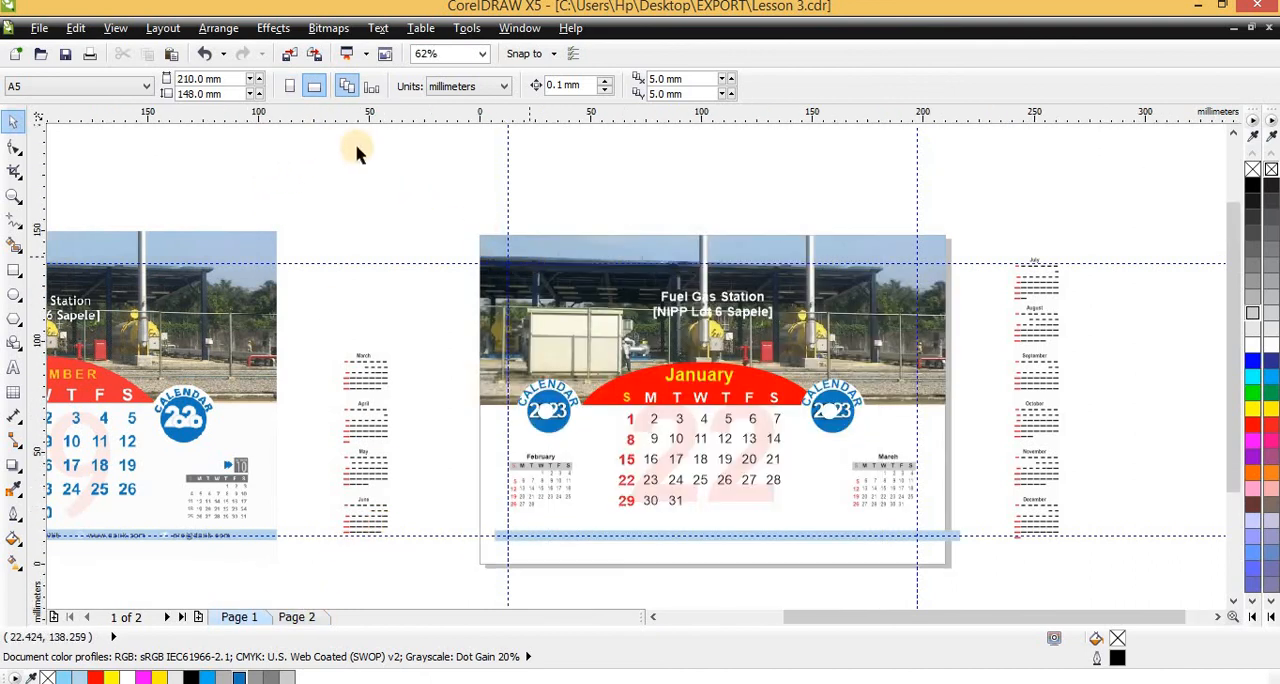
{"action": "left_click", "coordinate": [373, 88]}
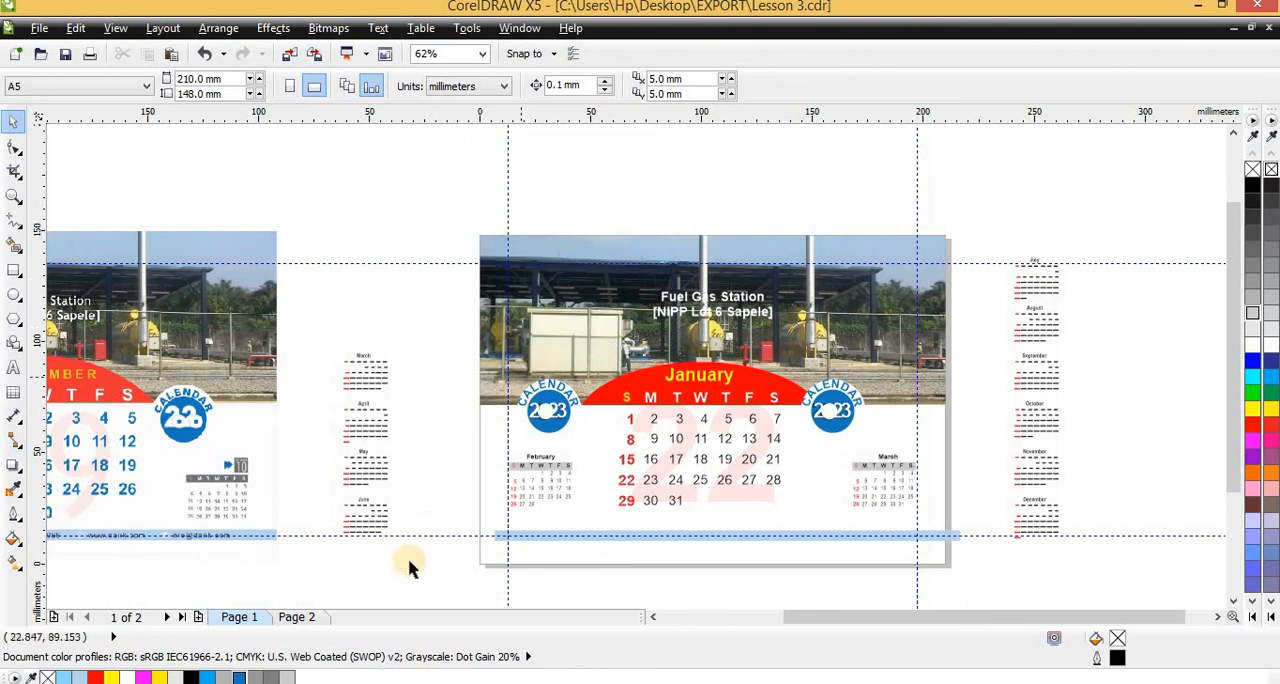
{"action": "left_click", "coordinate": [296, 614]}
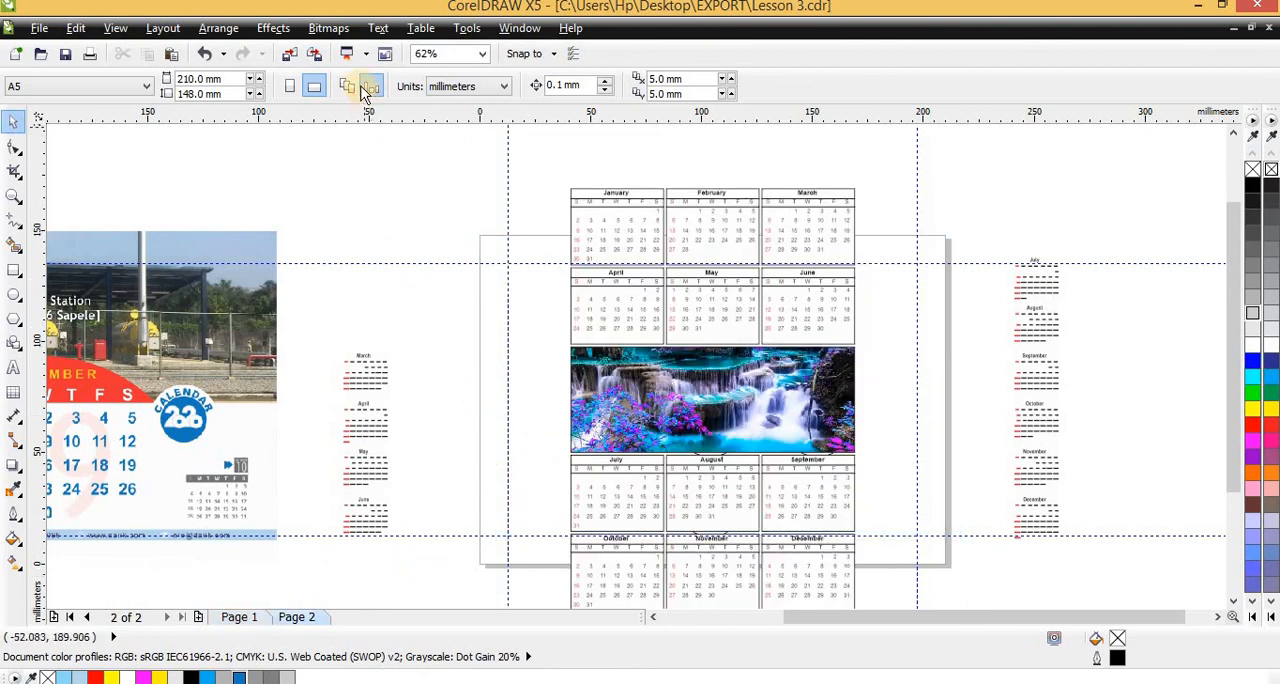
{"action": "left_click", "coordinate": [290, 87]}
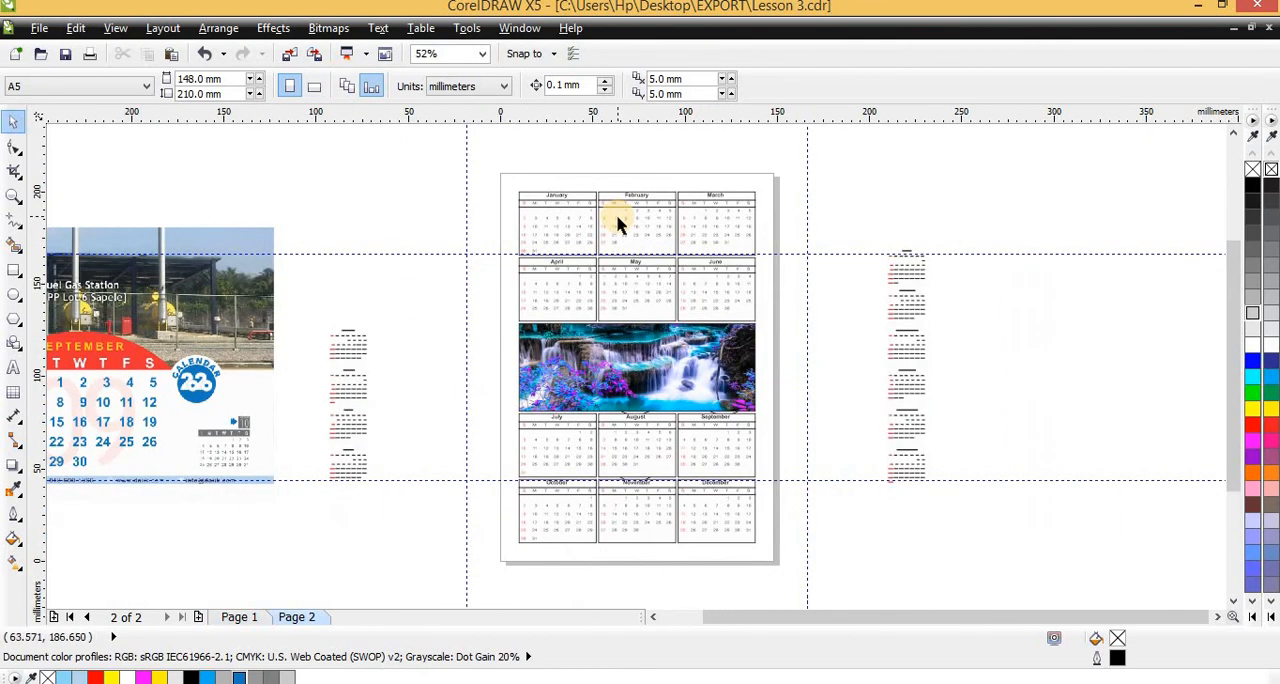